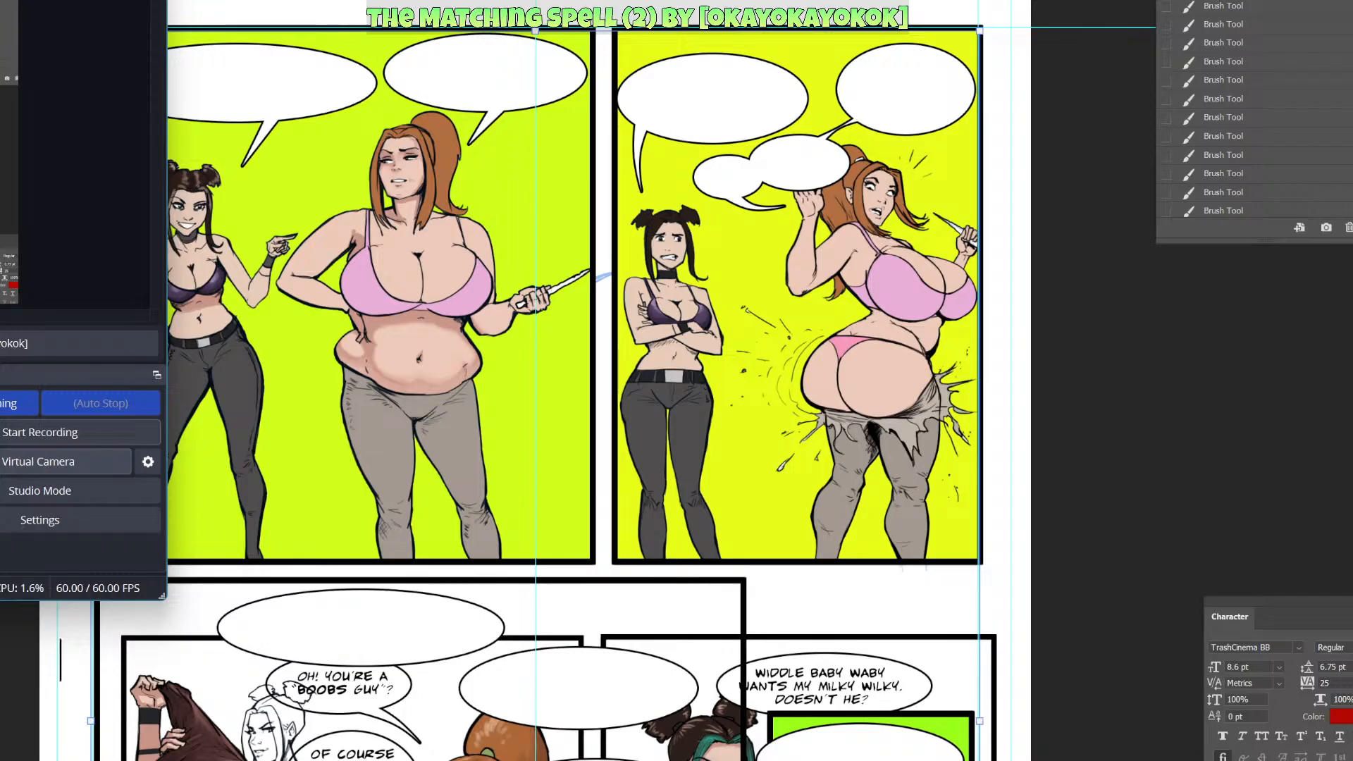
{"action": "left_click", "coordinate": [21, 696]}
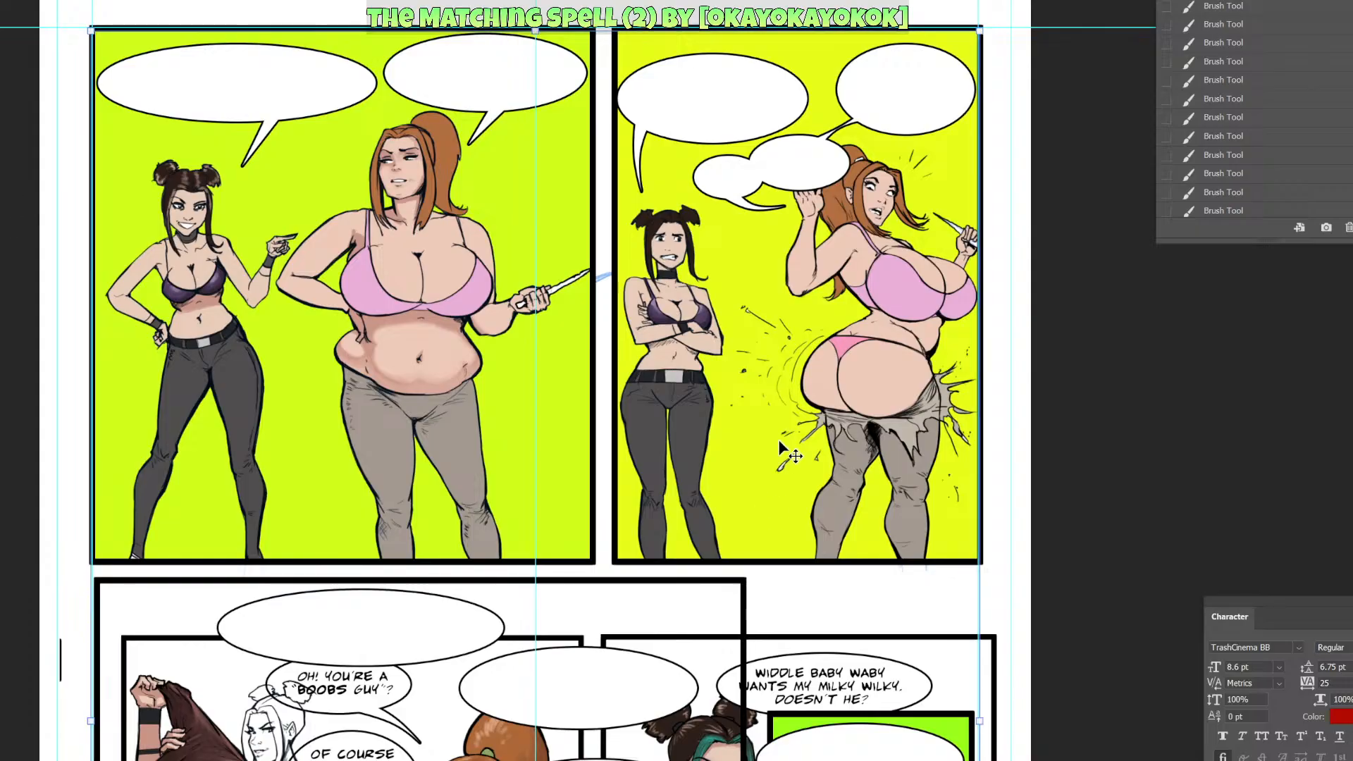
{"action": "scroll", "coordinate": [778, 441], "scroll_direction": "up", "scroll_amount": 3}
{"action": "scroll", "coordinate": [779, 440], "scroll_direction": "up", "scroll_amount": 4}
{"action": "scroll", "coordinate": [777, 438], "scroll_direction": "down", "scroll_amount": 1}
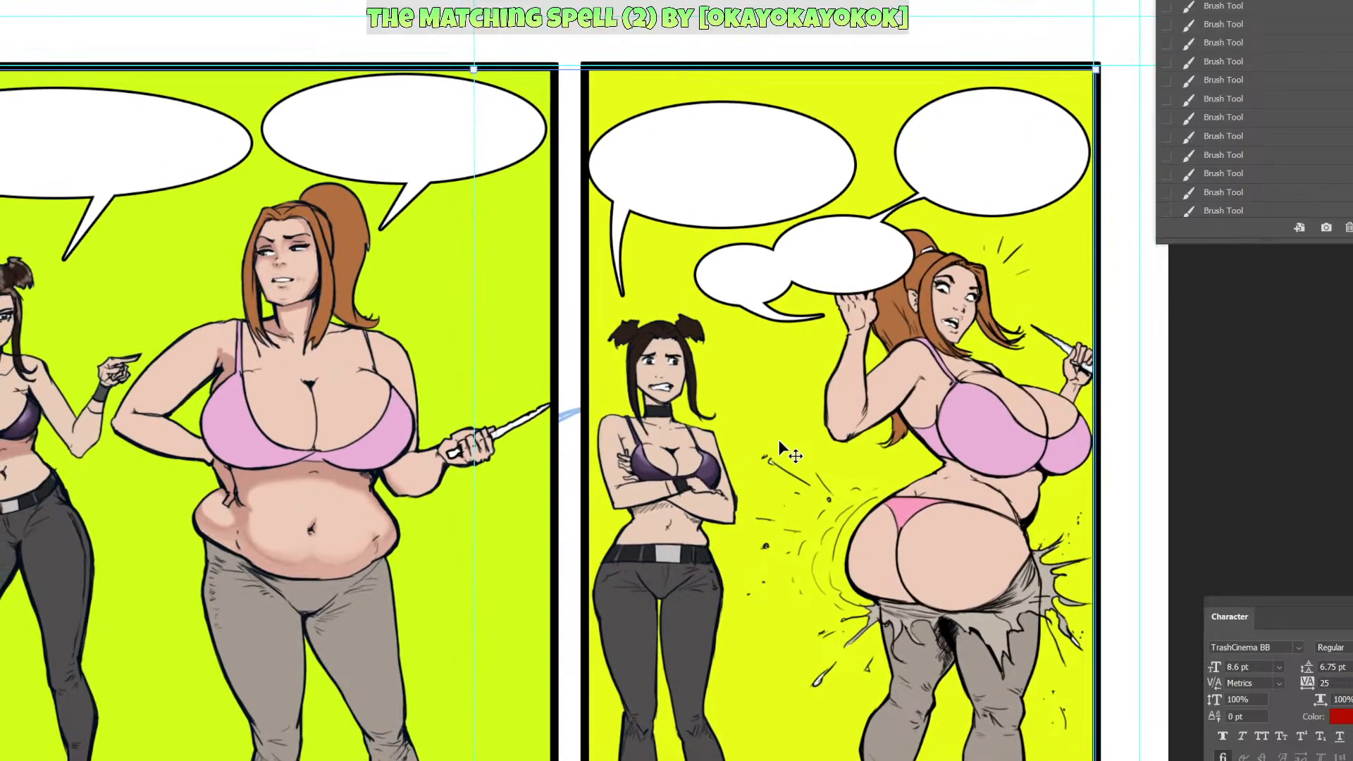
{"action": "scroll", "coordinate": [778, 439], "scroll_direction": "up", "scroll_amount": 2}
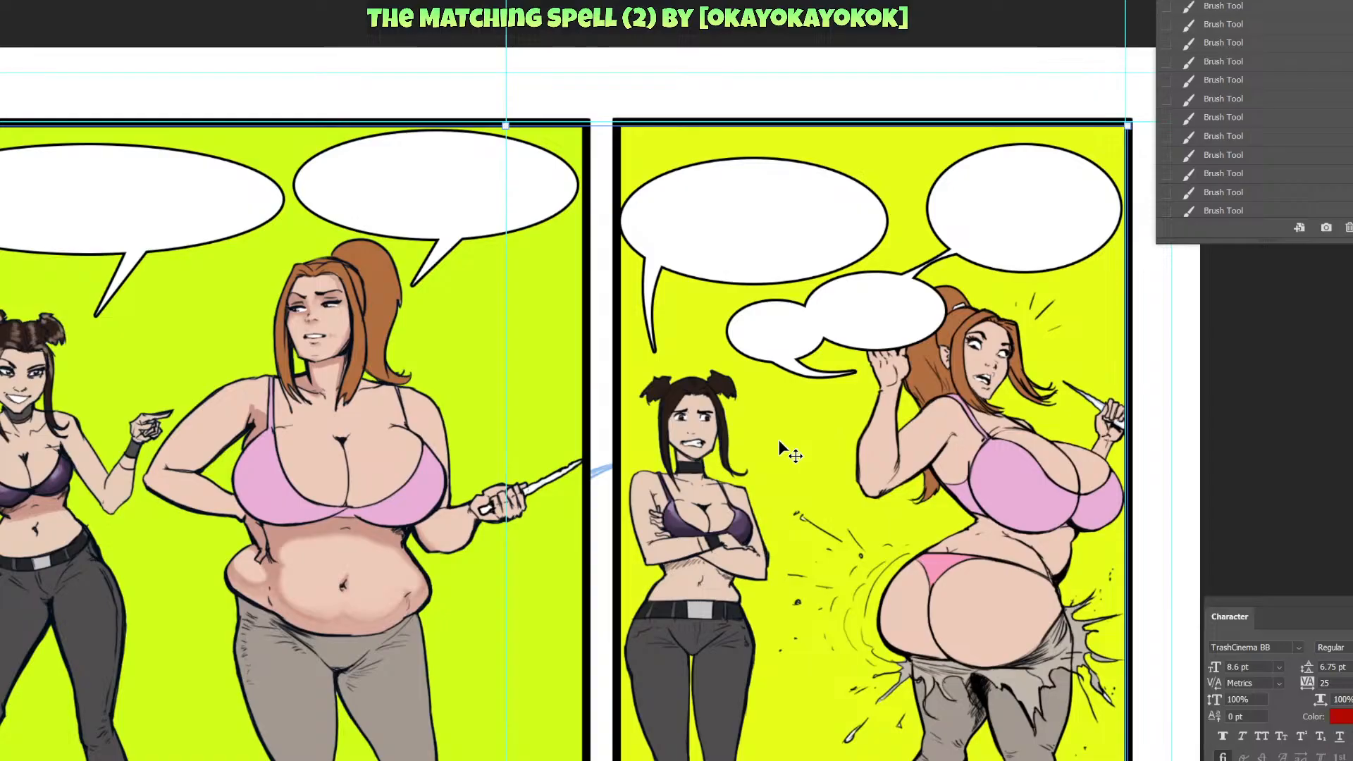
{"action": "scroll", "coordinate": [778, 438], "scroll_direction": "up", "scroll_amount": 1}
{"action": "scroll", "coordinate": [778, 438], "scroll_direction": "left", "scroll_amount": 2}
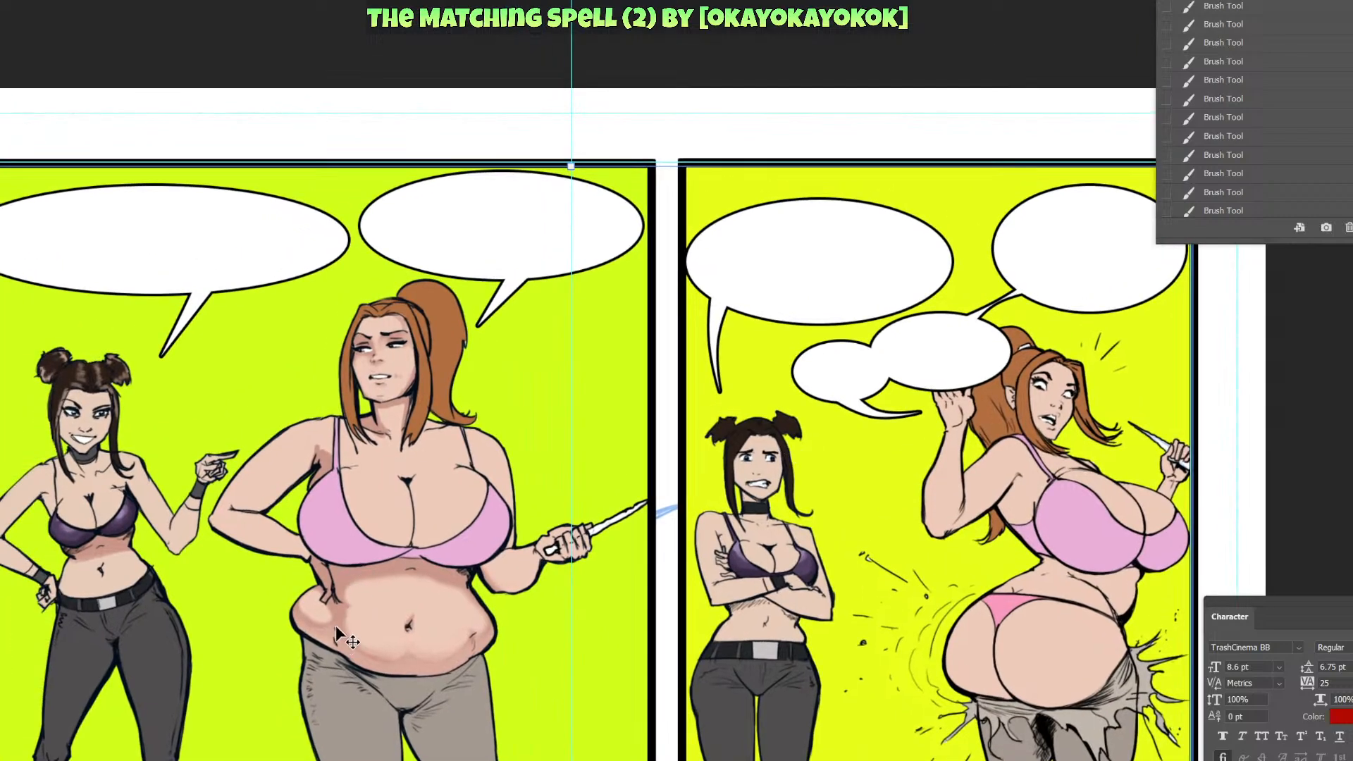
{"action": "scroll", "coordinate": [436, 656], "scroll_direction": "up", "scroll_amount": 1}
{"action": "scroll", "coordinate": [436, 657], "scroll_direction": "left", "scroll_amount": 1}
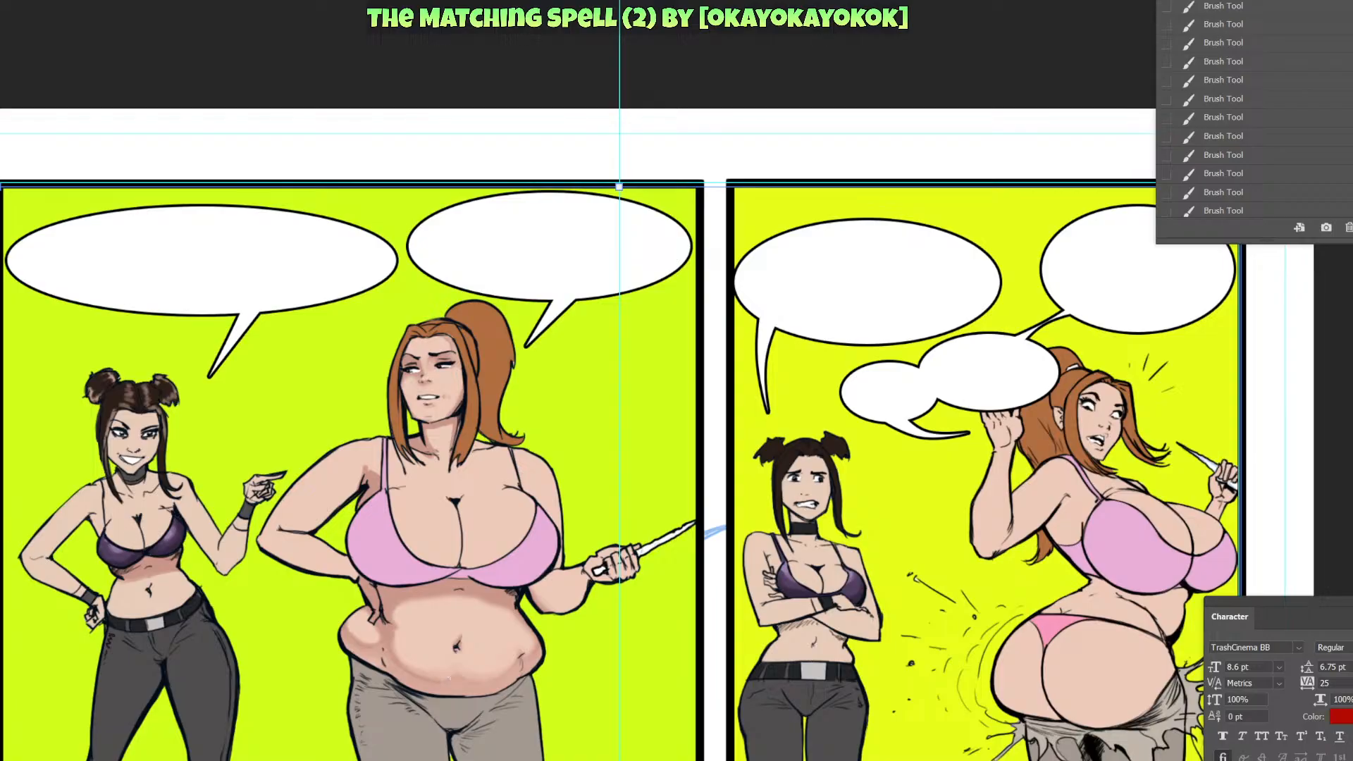
{"action": "key", "text": "alt+Tab"}
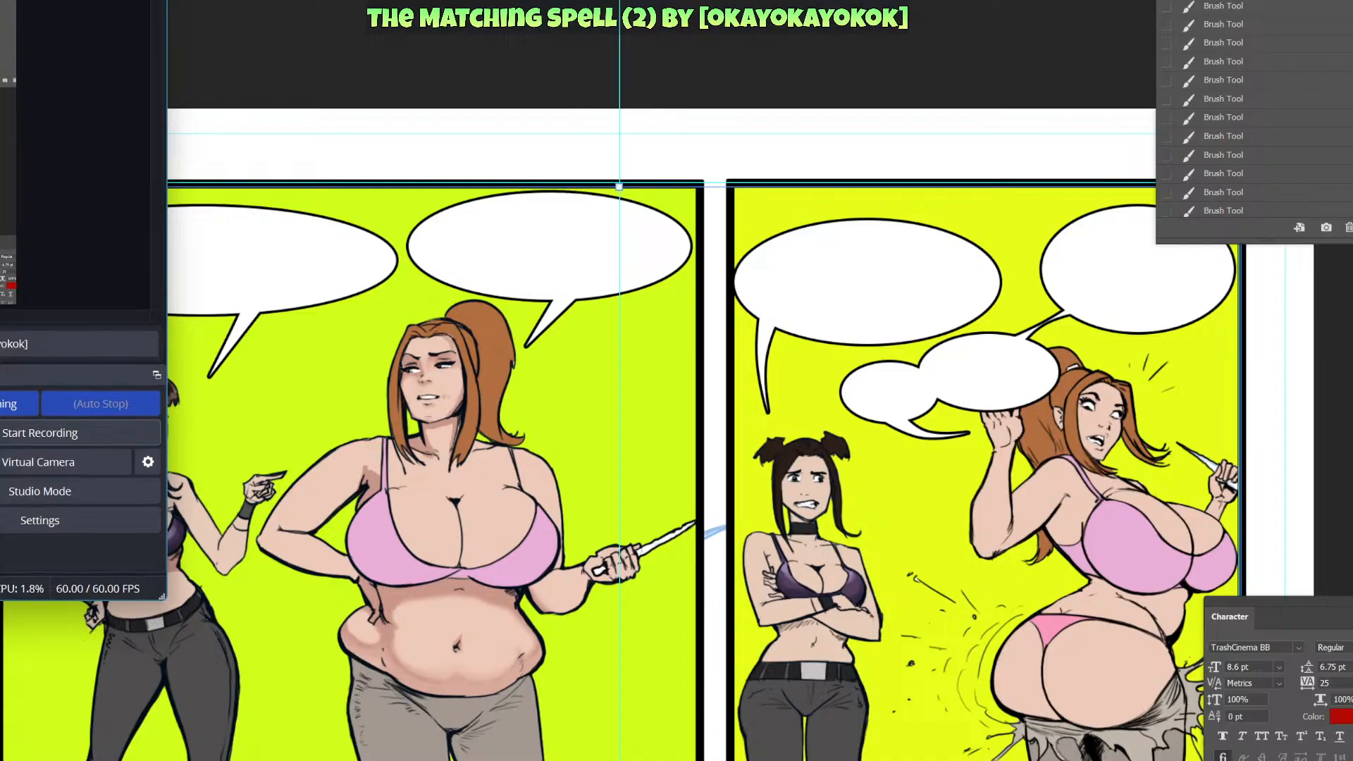
{"action": "key", "text": "alt+Tab"}
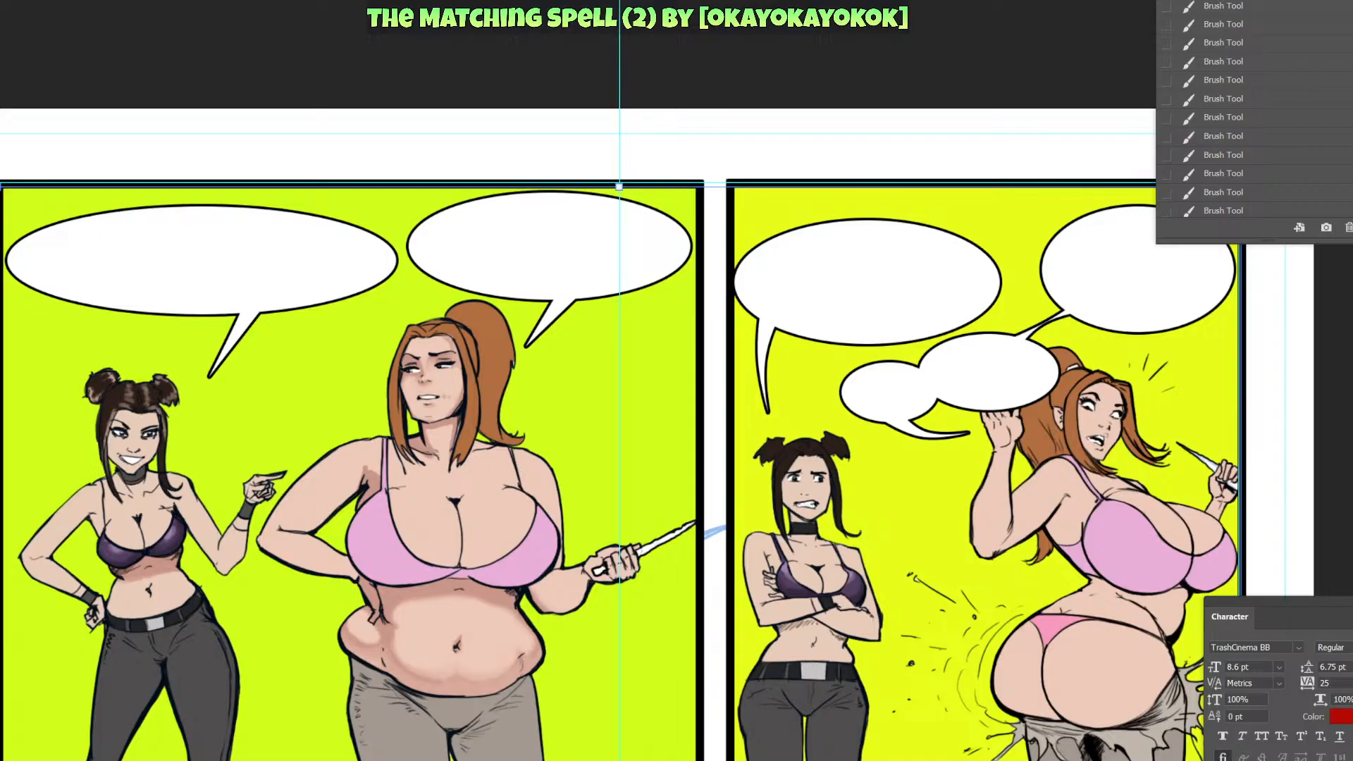
Switch to Discord, look over the comic pre-order post in the okayok-updates-and-news channel, and return to the comic page.
{"action": "key", "text": "alt+Tab"}
{"action": "key", "text": "alt+Tab"}
{"action": "key", "text": "alt+Tab"}
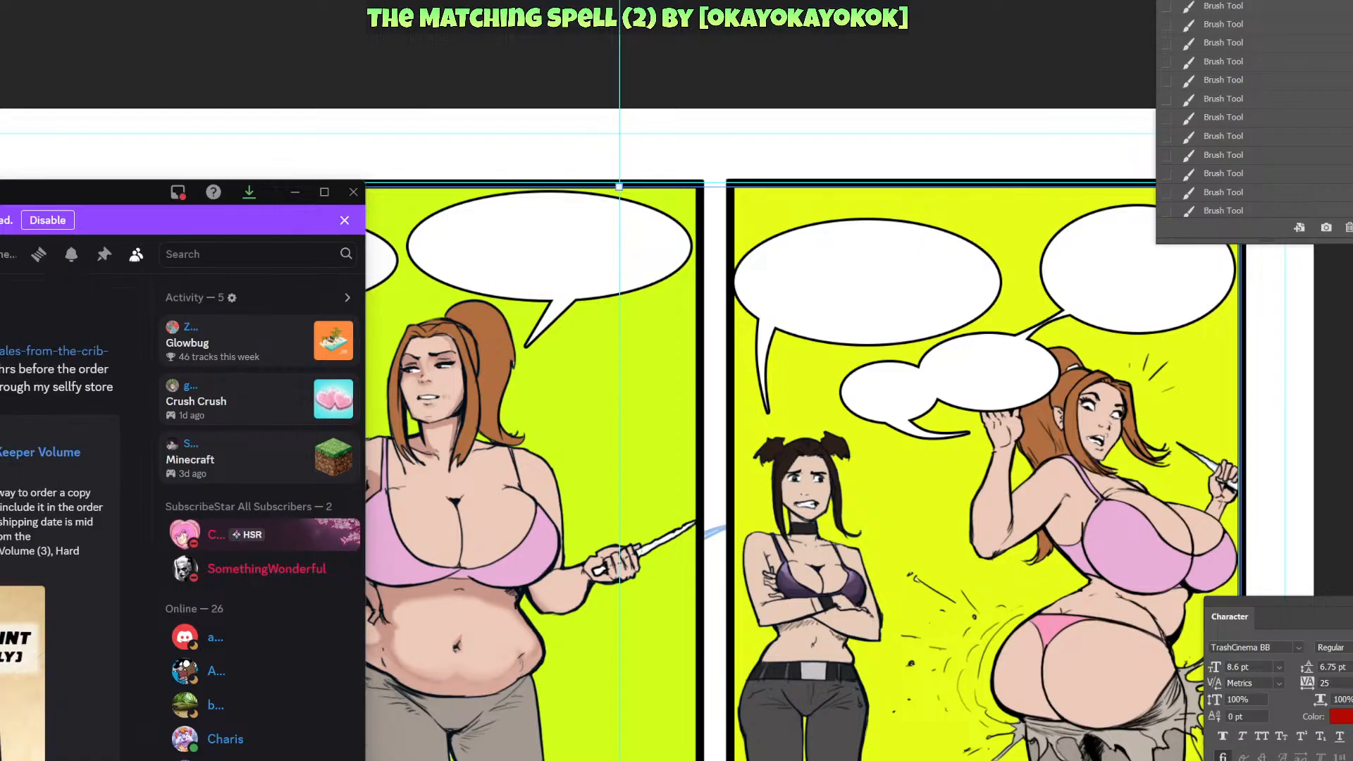
{"action": "left_click_drag", "start_coordinate": [65, 189], "coordinate": [431, 249]}
{"action": "scroll", "coordinate": [330, 556], "scroll_direction": "up", "scroll_amount": 3}
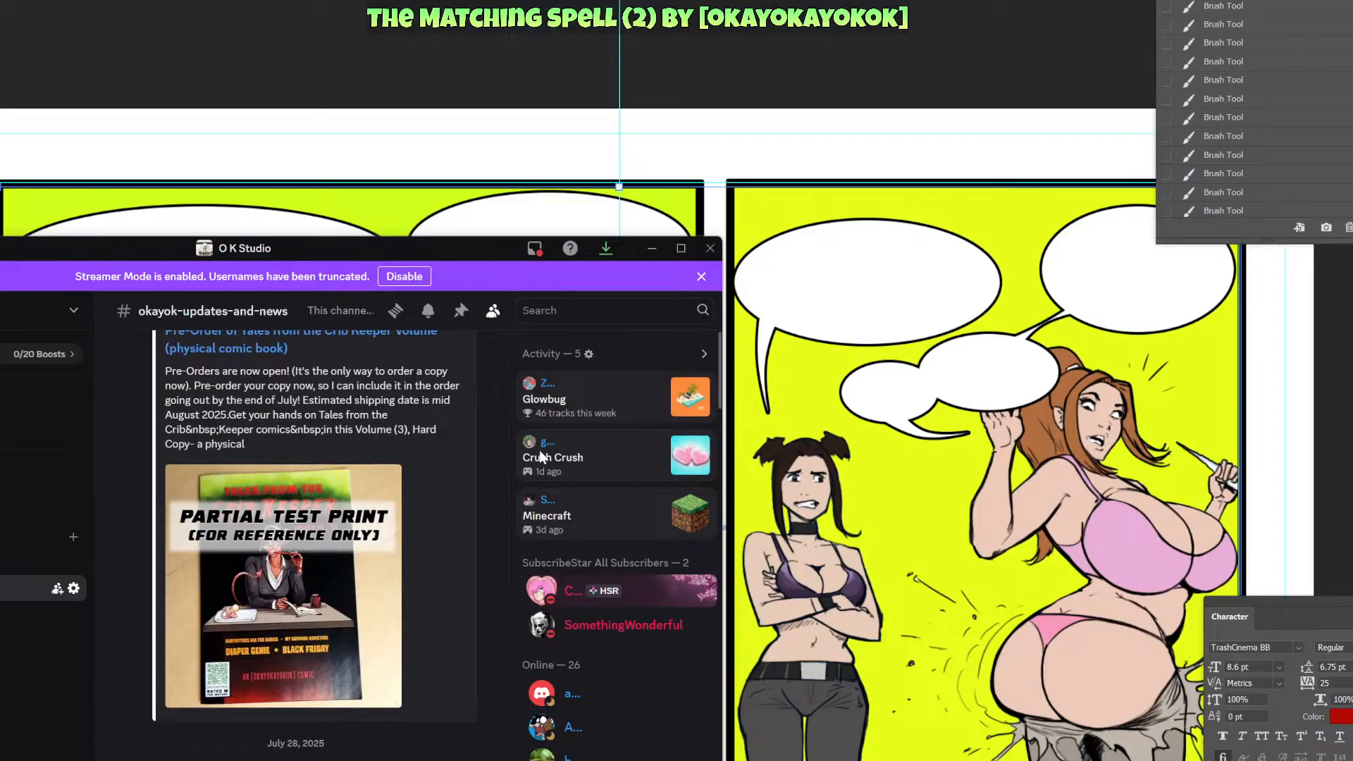
{"action": "left_click", "coordinate": [649, 255]}
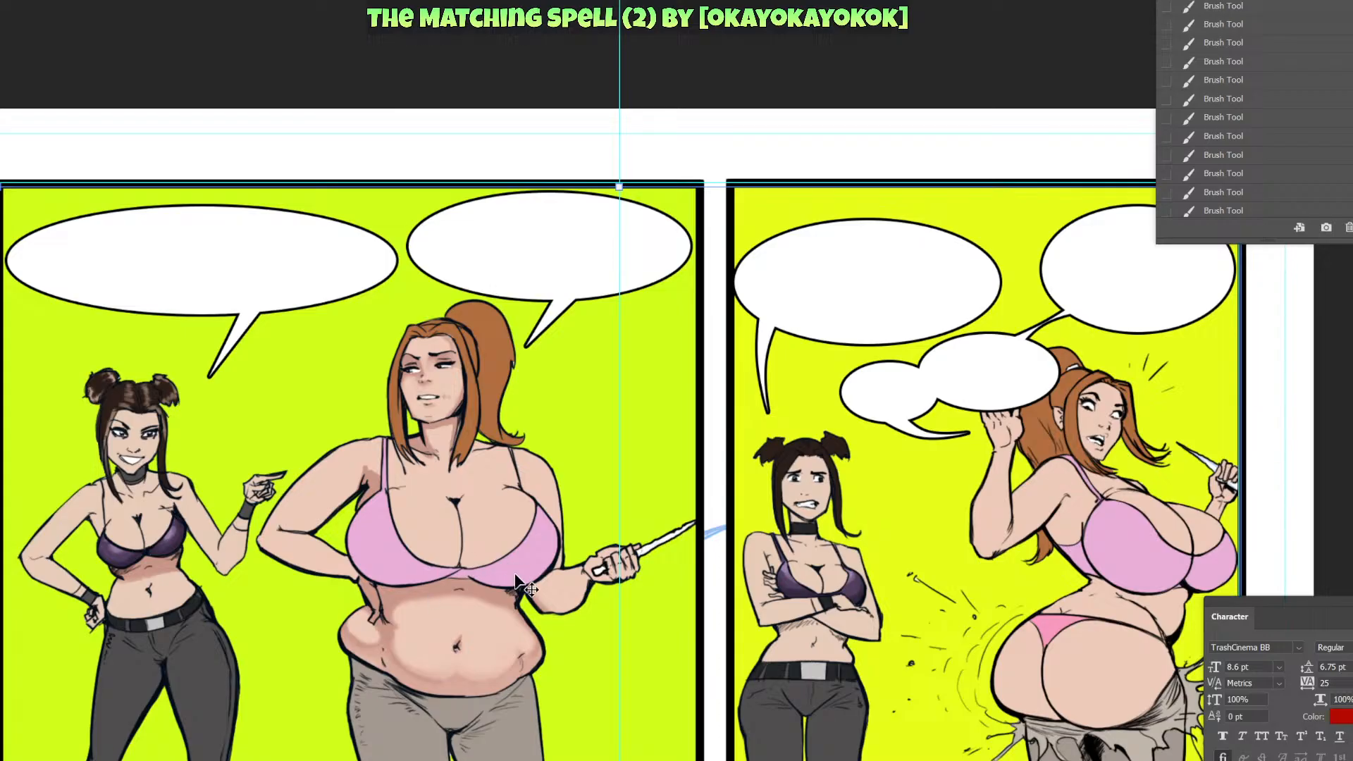
Replace the current selection with a Magic Wand selection of the dark-haired character's skin in the first panel.
{"action": "left_click_drag", "start_coordinate": [475, 584], "coordinate": [567, 646]}
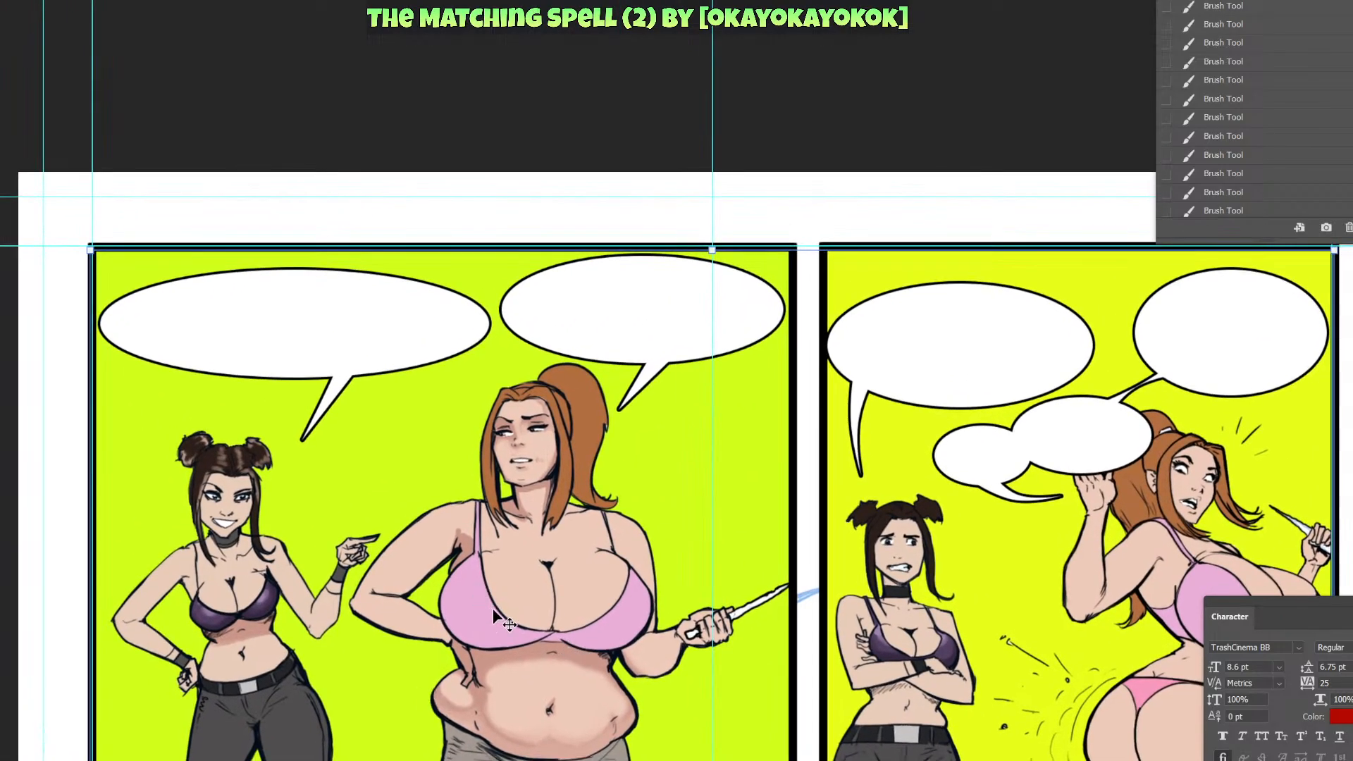
{"action": "key", "text": "w"}
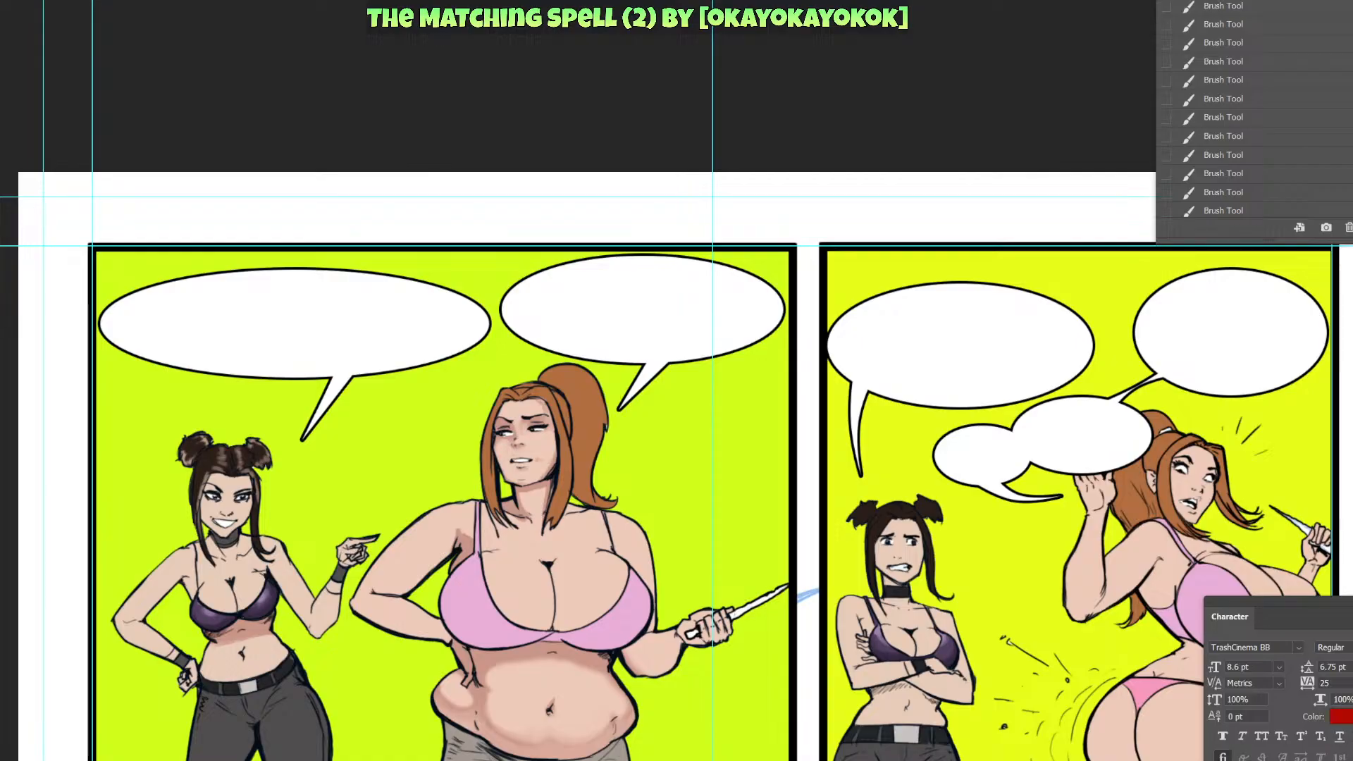
{"action": "left_click", "coordinate": [233, 601]}
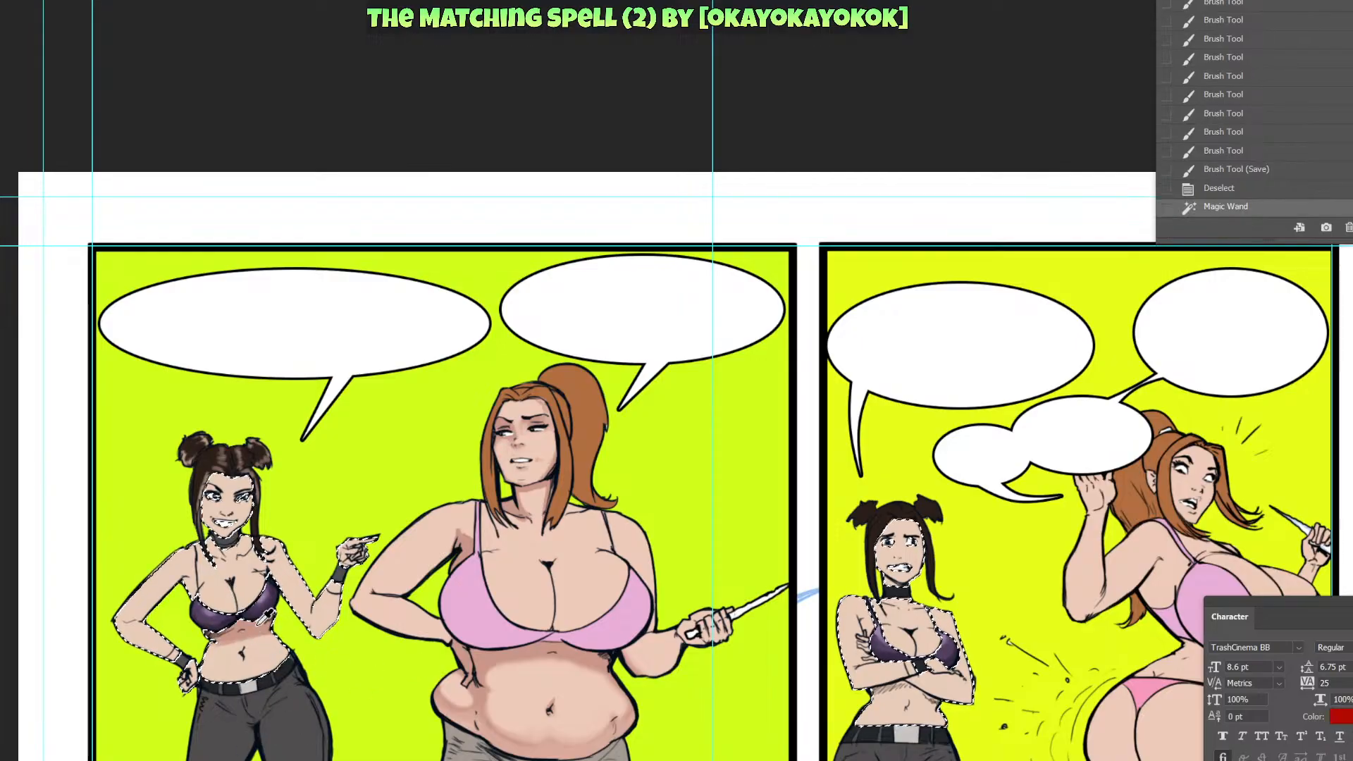
Sample skin shadow tones from the dark-haired character's midriff, reduce the brush size, and brush shading onto her selected skin.
{"action": "left_click", "coordinate": [249, 634], "text": "alt"}
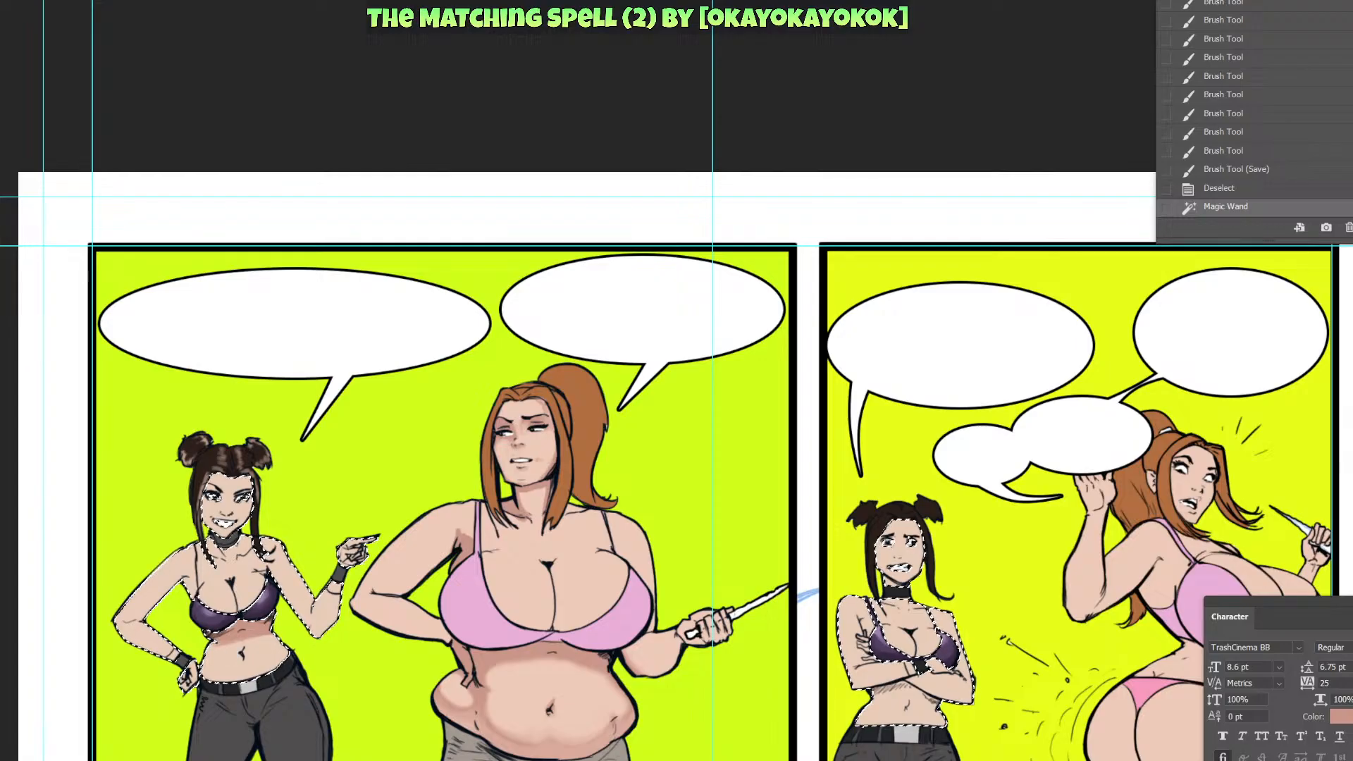
{"action": "right_click", "coordinate": [165, 756]}
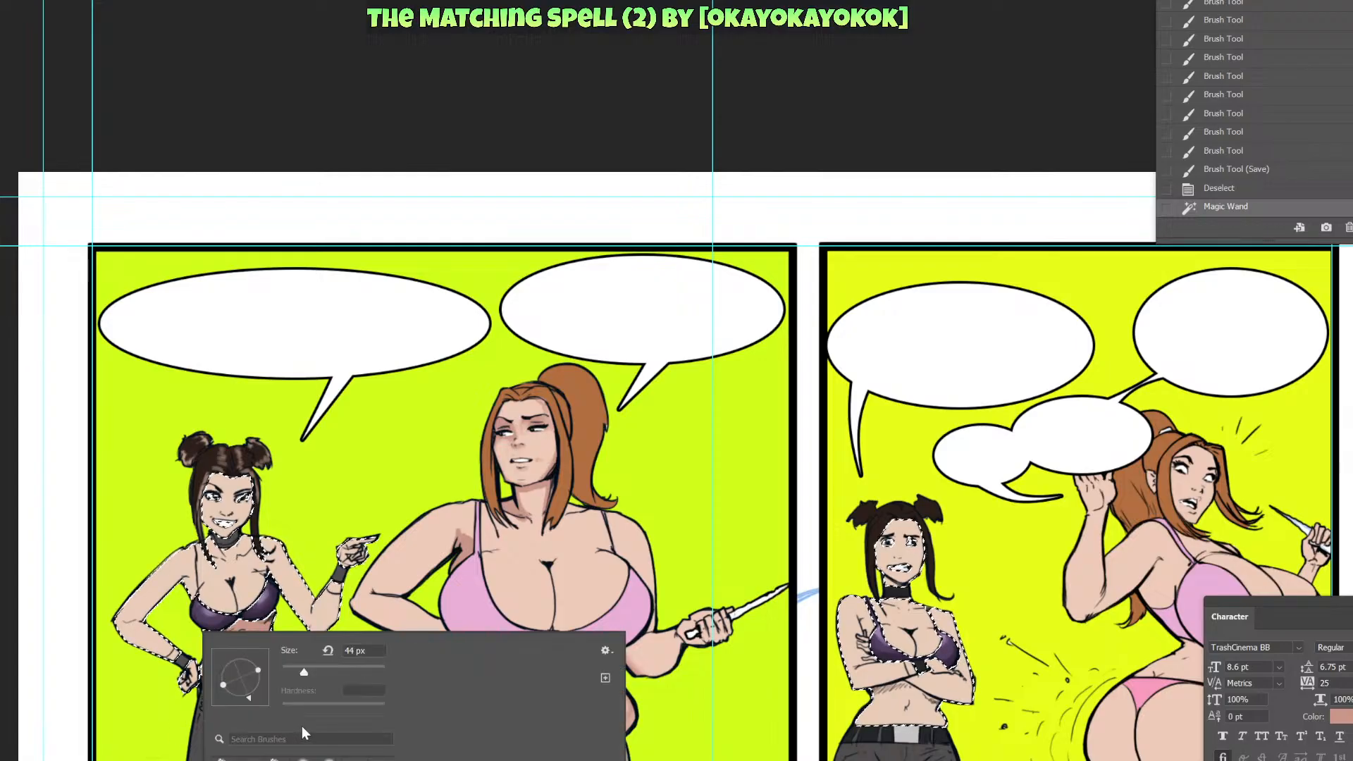
{"action": "left_click_drag", "start_coordinate": [295, 671], "coordinate": [293, 671]}
{"action": "left_click", "coordinate": [310, 543]}
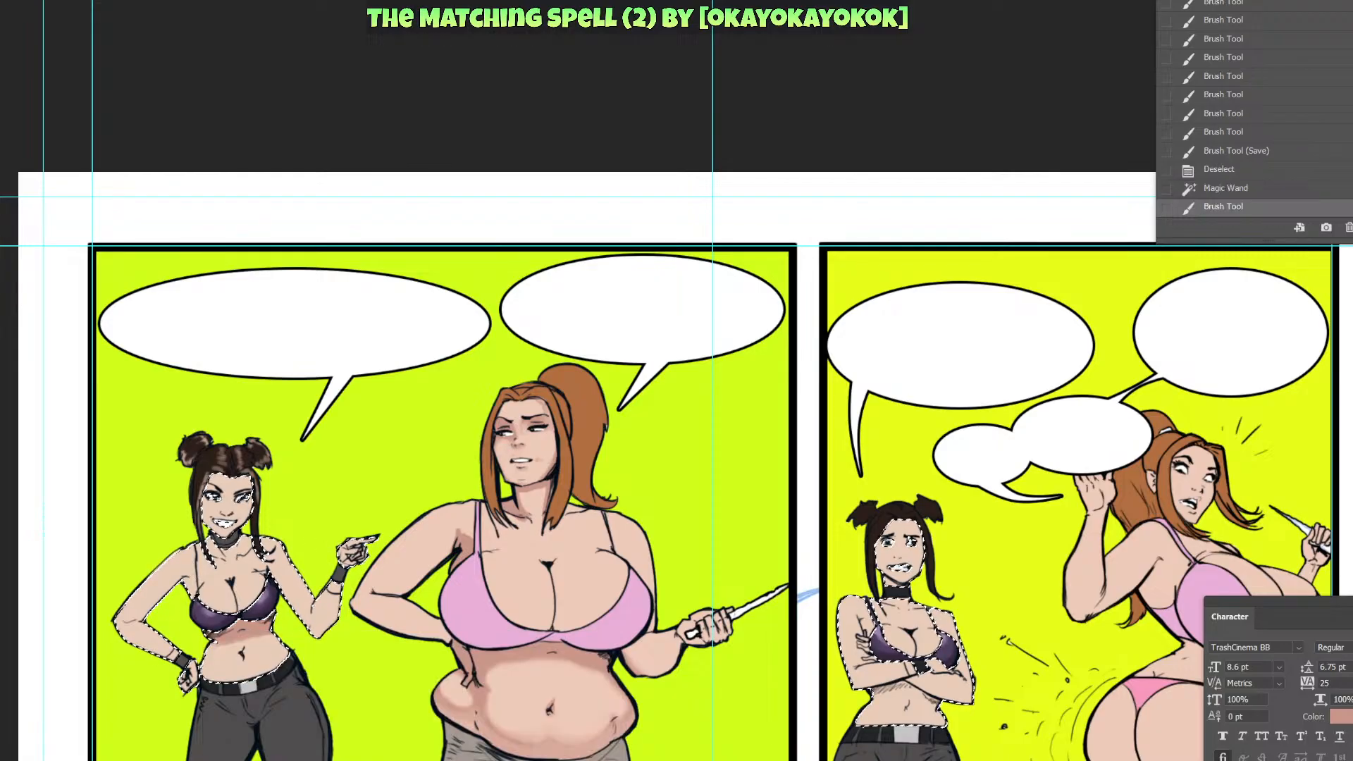
{"action": "left_click", "coordinate": [258, 626], "text": "alt"}
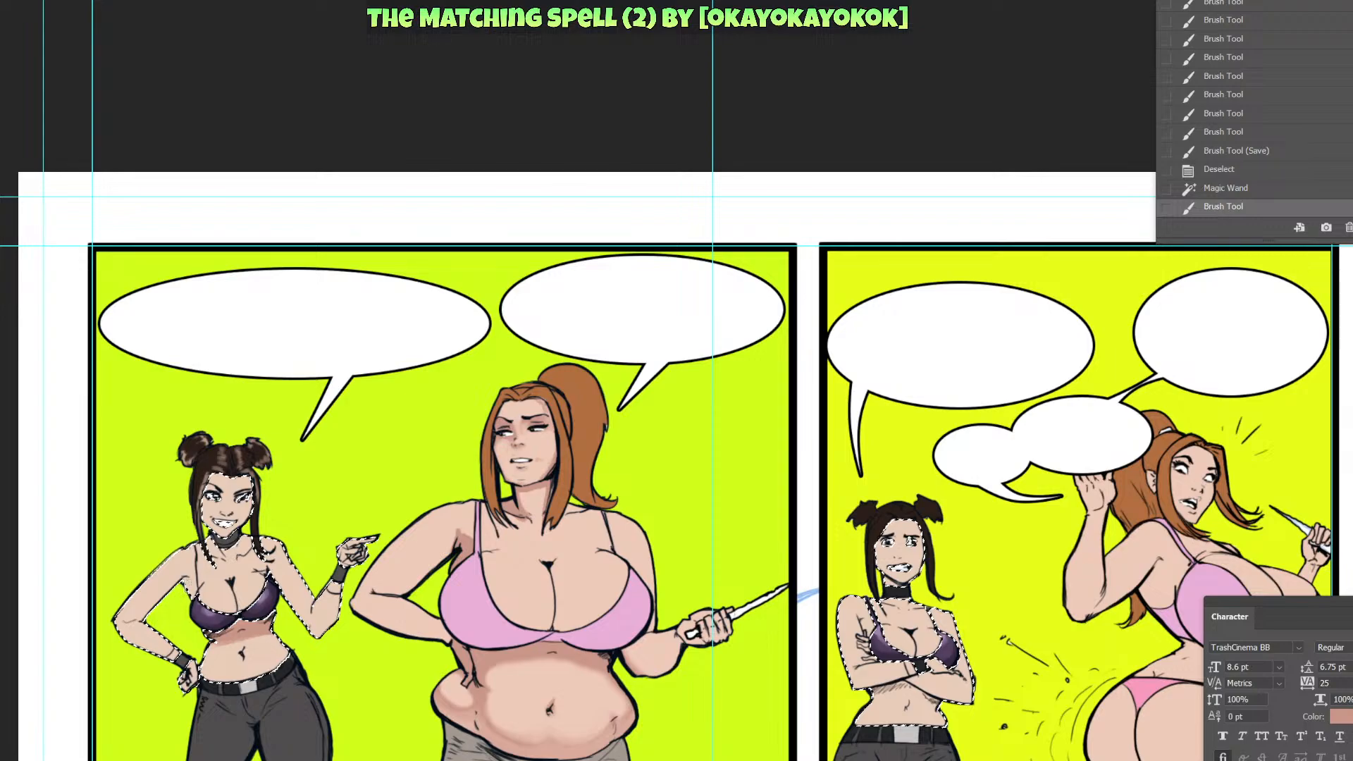
{"action": "left_click_drag", "start_coordinate": [179, 577], "coordinate": [211, 631]}
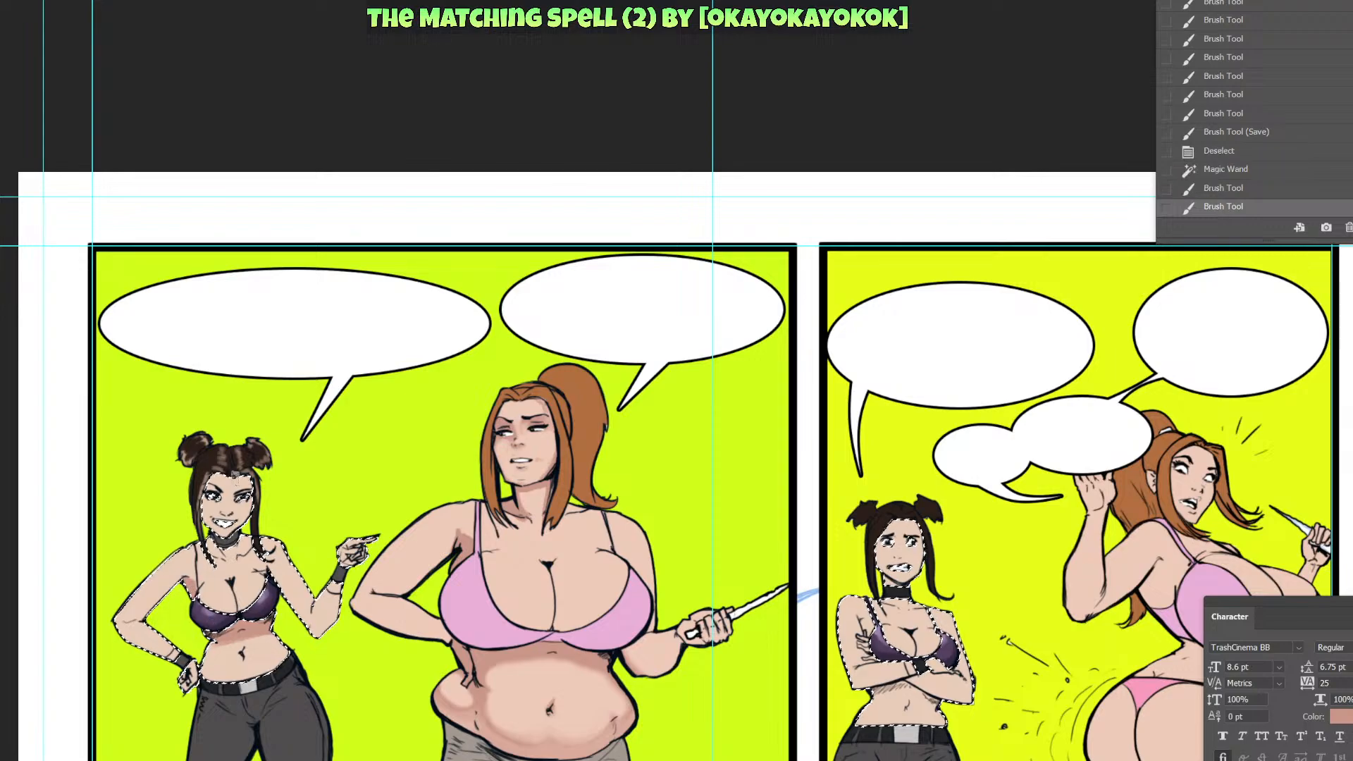
{"action": "mouse_move", "coordinate": [211, 493]}
{"action": "left_mouse_down"}
{"action": "mouse_move", "coordinate": [181, 513]}
{"action": "mouse_move", "coordinate": [288, 472]}
{"action": "mouse_move", "coordinate": [300, 489]}
{"action": "mouse_move", "coordinate": [241, 498]}
{"action": "left_mouse_up"}
{"action": "left_click_drag", "start_coordinate": [184, 634], "coordinate": [236, 687]}
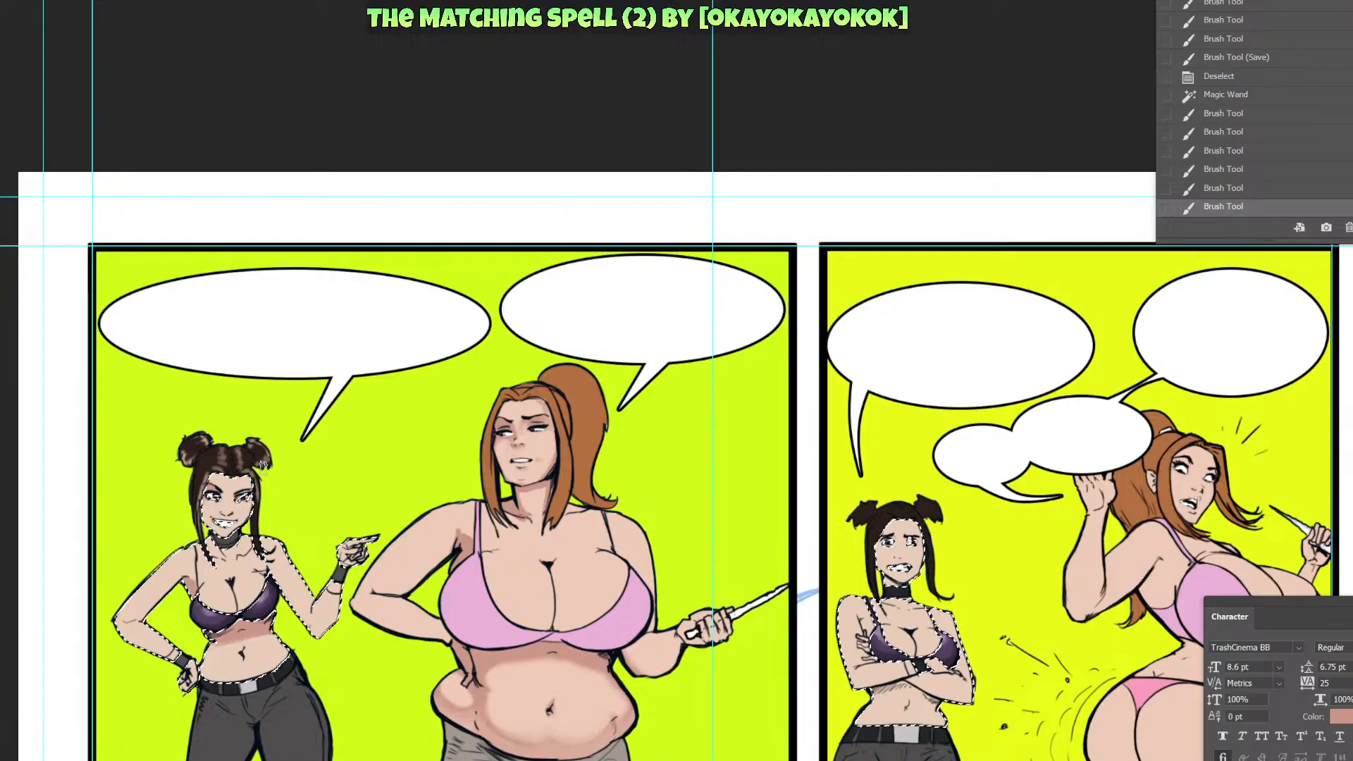
Brush skin-tone shading around the eyes and along the jaw of the dark-haired character in the first panel.
{"action": "scroll", "coordinate": [212, 493], "scroll_direction": "up", "scroll_amount": 2}
{"action": "scroll", "coordinate": [736, 634], "scroll_direction": "up", "scroll_amount": 2}
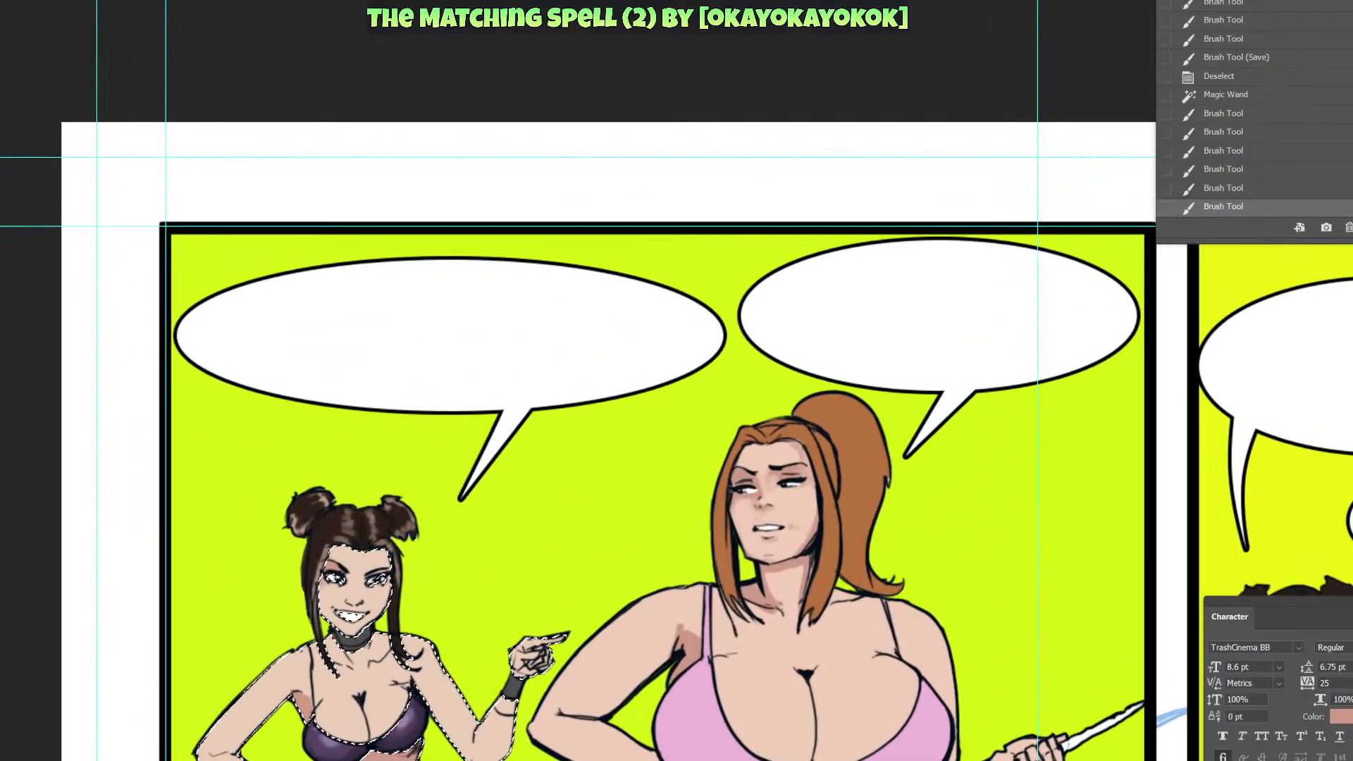
{"action": "left_click", "coordinate": [321, 570]}
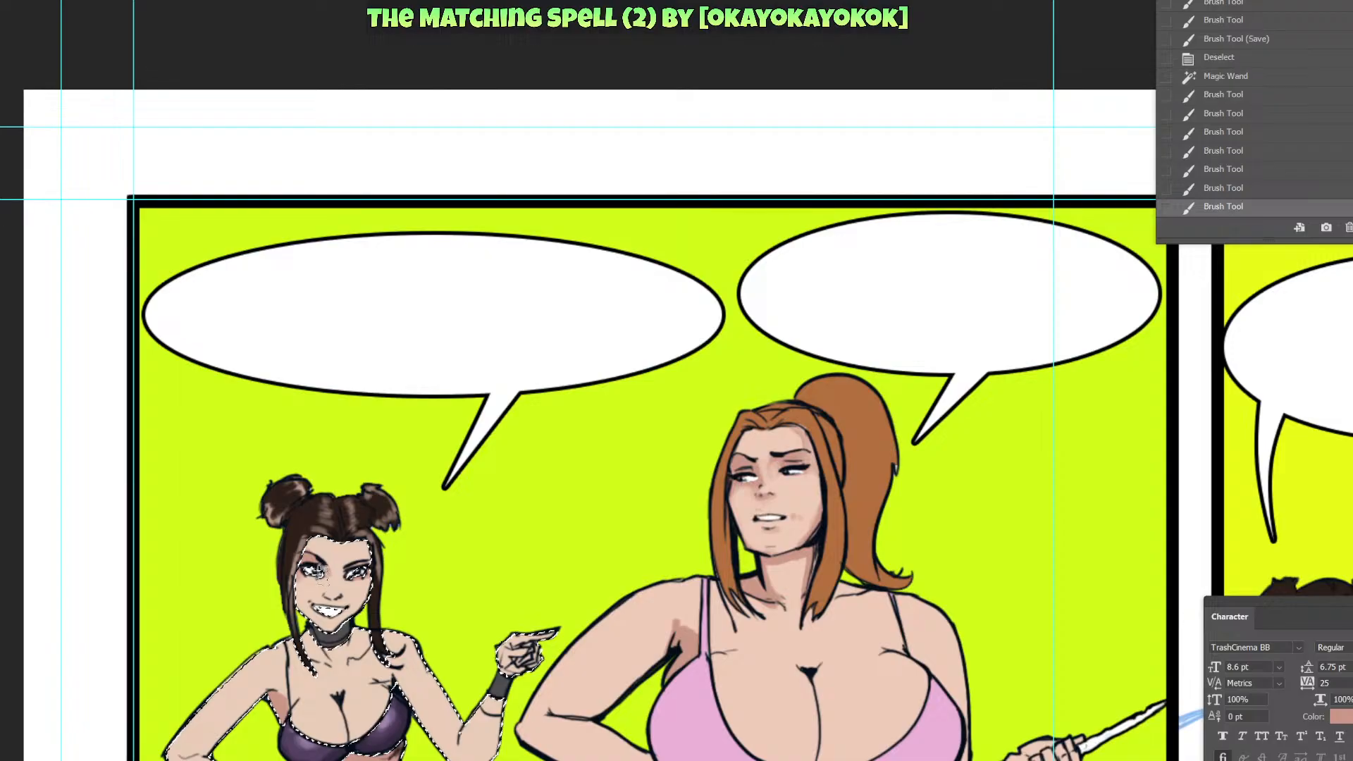
{"action": "left_click", "coordinate": [324, 568]}
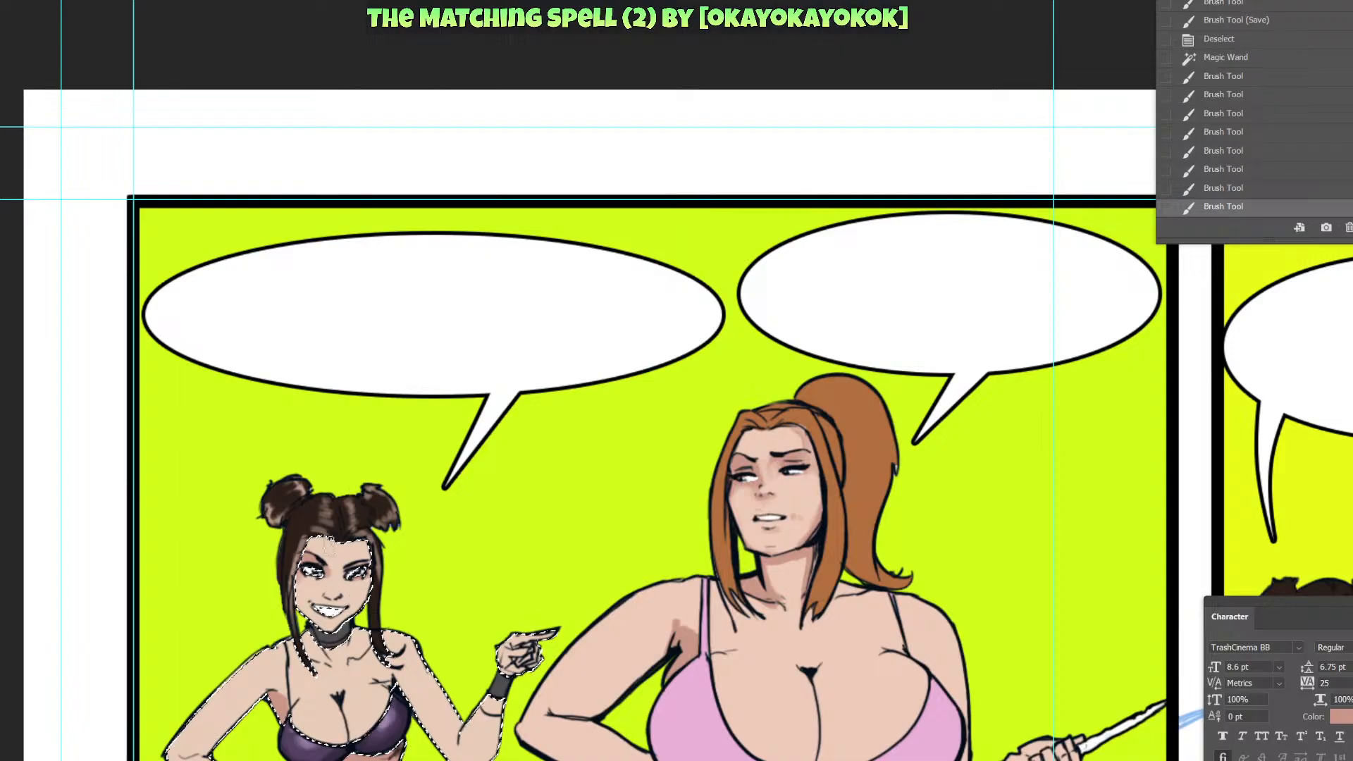
{"action": "left_click_drag", "start_coordinate": [303, 621], "coordinate": [310, 629]}
{"action": "left_click_drag", "start_coordinate": [308, 626], "coordinate": [314, 632]}
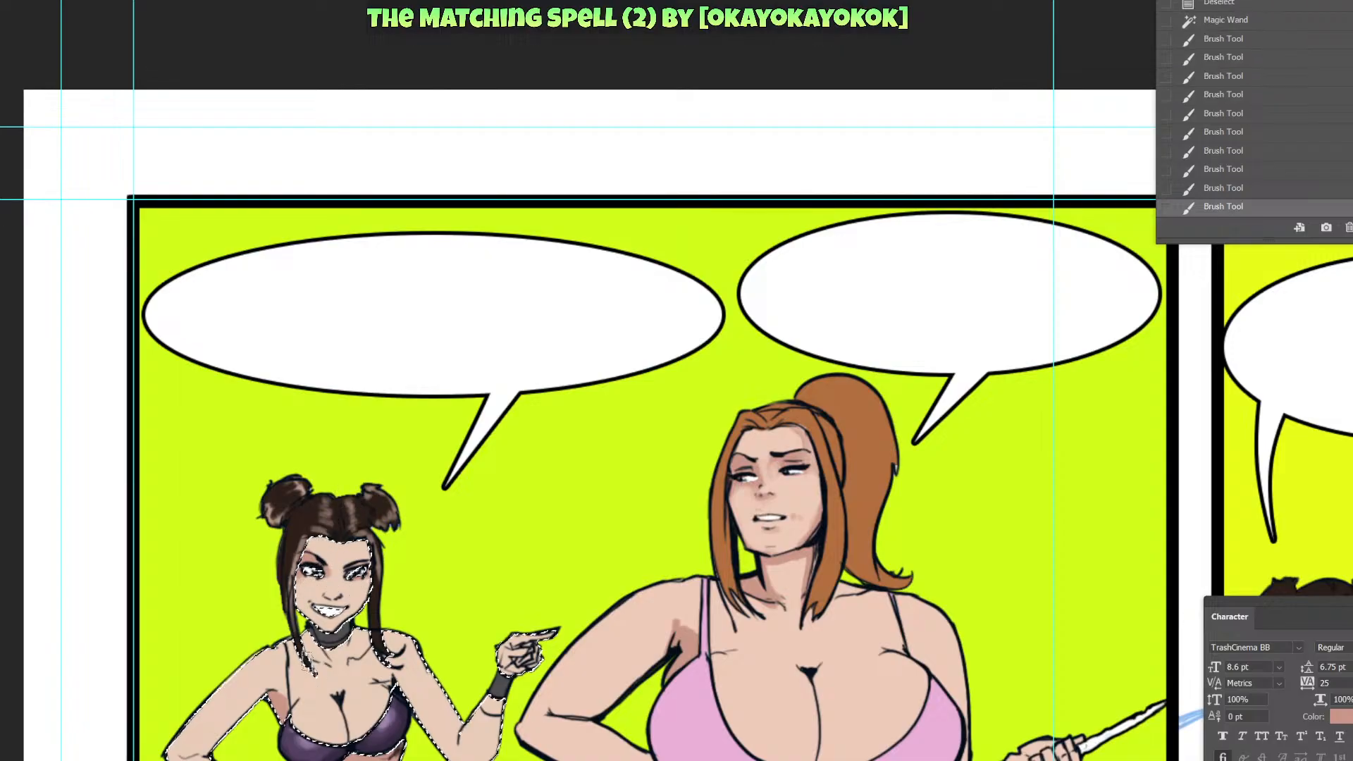
Reduce the brush size further and shade the dark-haired character's lower face and neck above the choker.
{"action": "right_click", "coordinate": [313, 629]}
{"action": "left_click_drag", "start_coordinate": [416, 673], "coordinate": [411, 672]}
{"action": "mouse_move", "coordinate": [310, 634]}
{"action": "left_mouse_down"}
{"action": "mouse_move", "coordinate": [315, 651]}
{"action": "mouse_move", "coordinate": [355, 627]}
{"action": "mouse_move", "coordinate": [351, 644]}
{"action": "mouse_move", "coordinate": [379, 634]}
{"action": "left_mouse_up"}
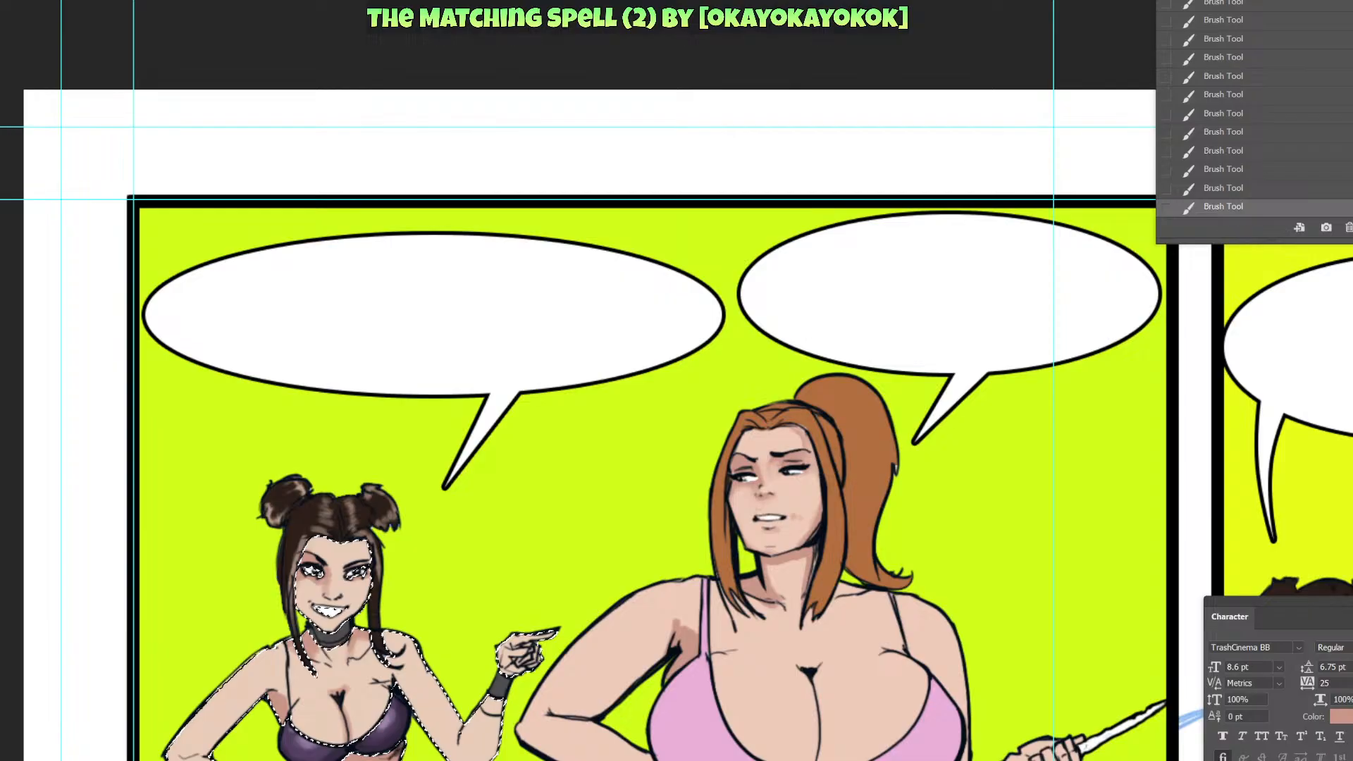
{"action": "key", "text": "x"}
{"action": "key", "text": "x"}
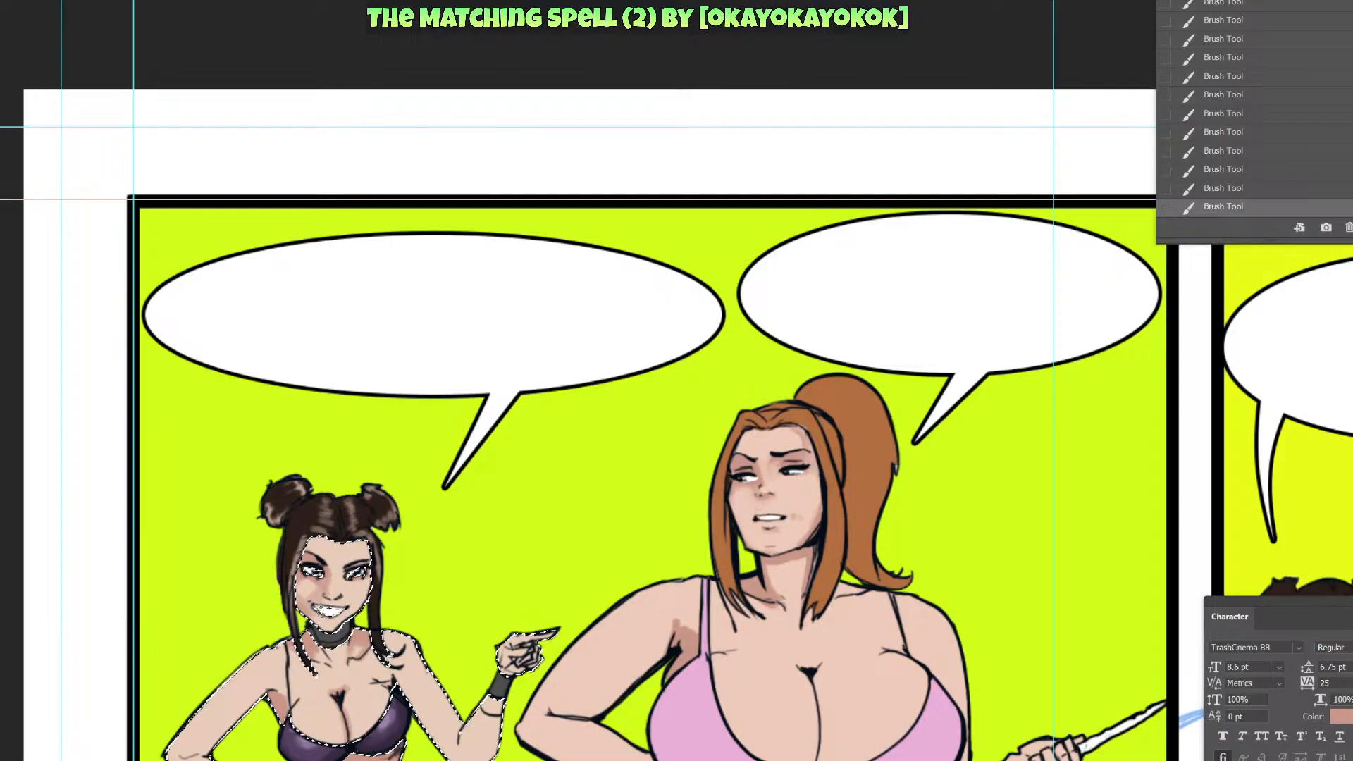
Sample skin tones from the dark-haired character's face and neck for detail shading with a 15 px brush.
{"action": "left_click_drag", "start_coordinate": [573, 724], "coordinate": [415, 576]}
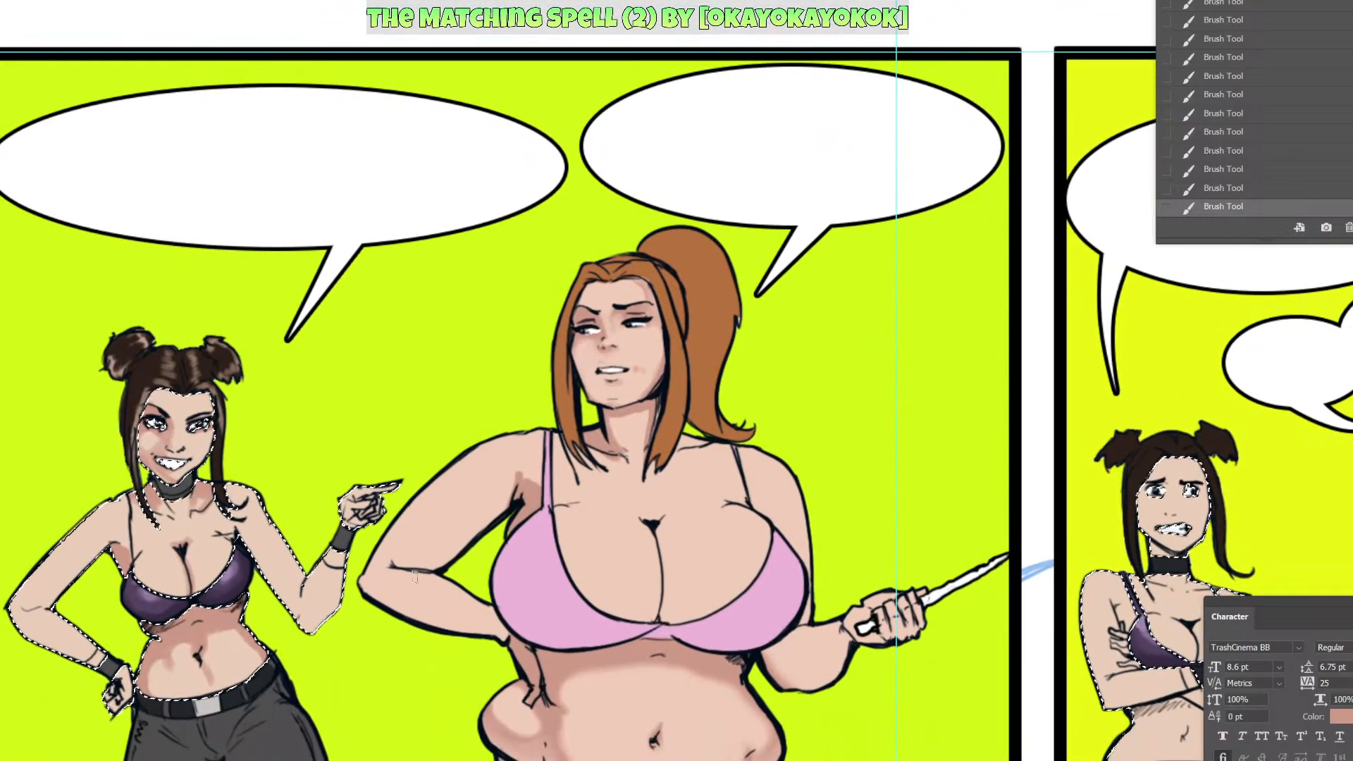
{"action": "scroll", "coordinate": [574, 754], "scroll_direction": "down", "scroll_amount": 2}
{"action": "left_click_drag", "start_coordinate": [575, 754], "coordinate": [541, 676]}
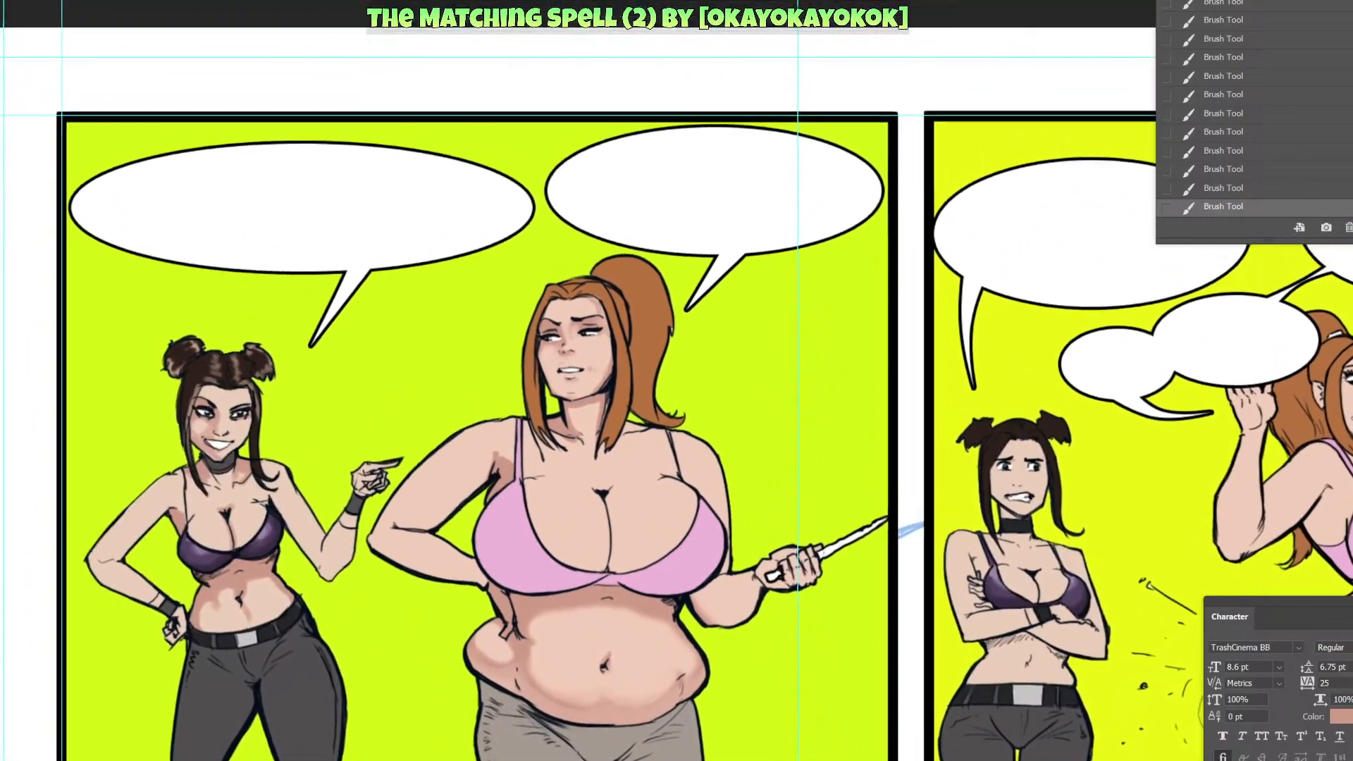
{"action": "left_click_drag", "start_coordinate": [214, 474], "coordinate": [296, 738]}
{"action": "scroll", "coordinate": [266, 593], "scroll_direction": "up", "scroll_amount": 4}
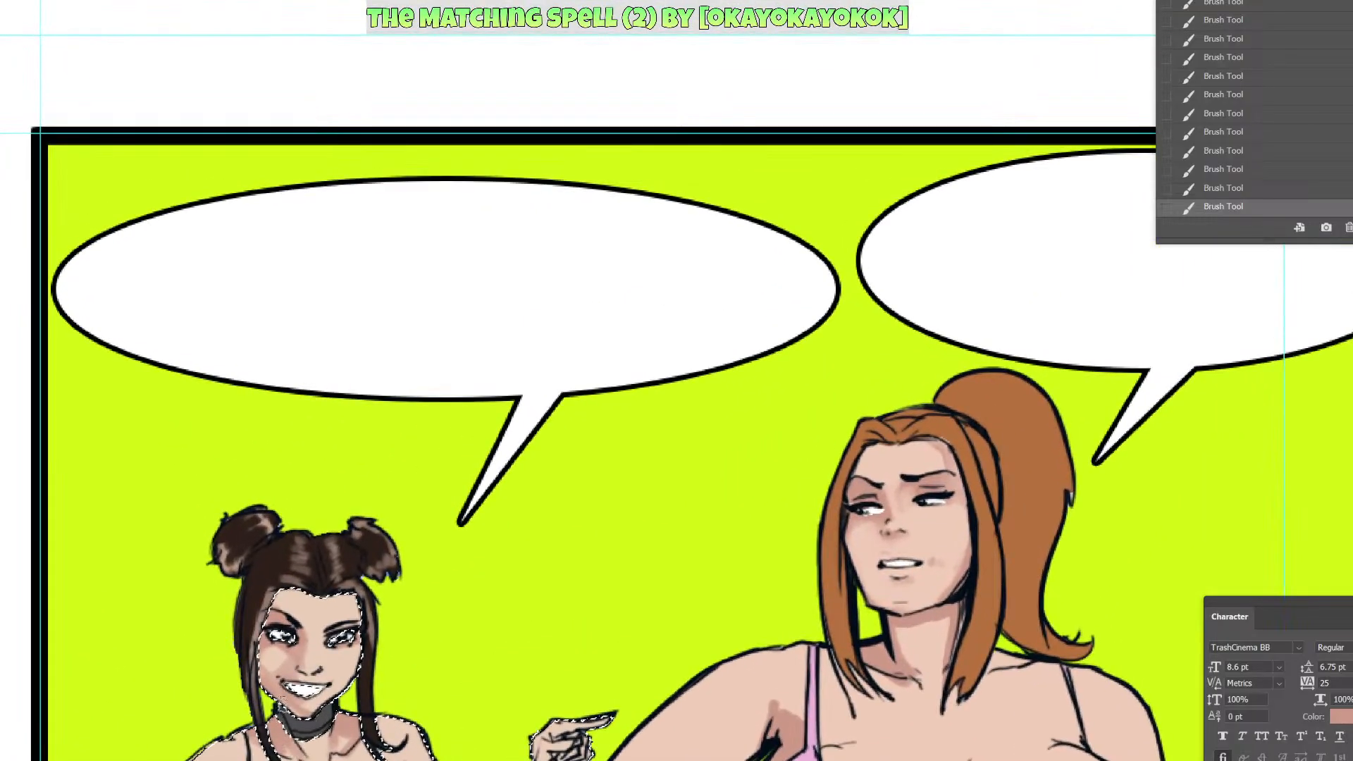
{"action": "left_click", "coordinate": [349, 655], "text": "alt"}
{"action": "left_click", "coordinate": [285, 713], "text": "alt"}
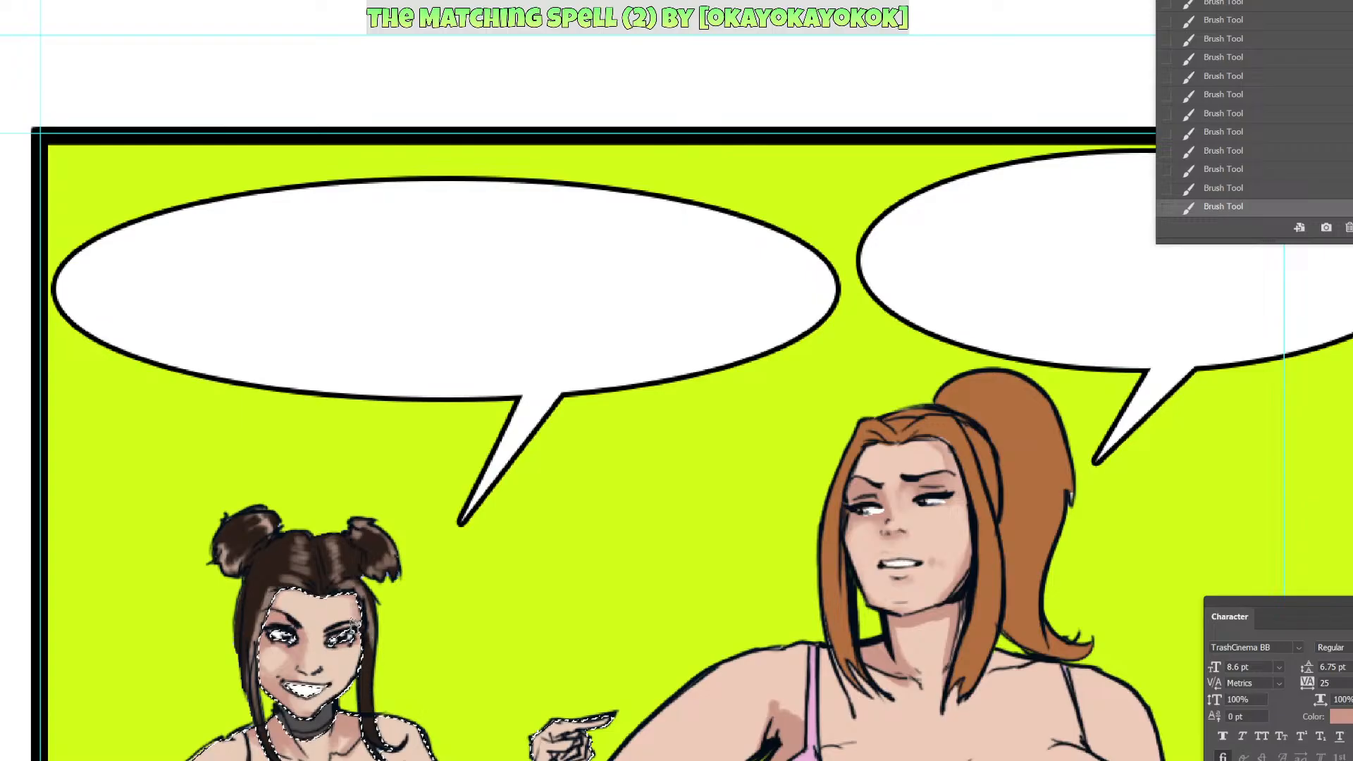
{"action": "right_click", "coordinate": [332, 638]}
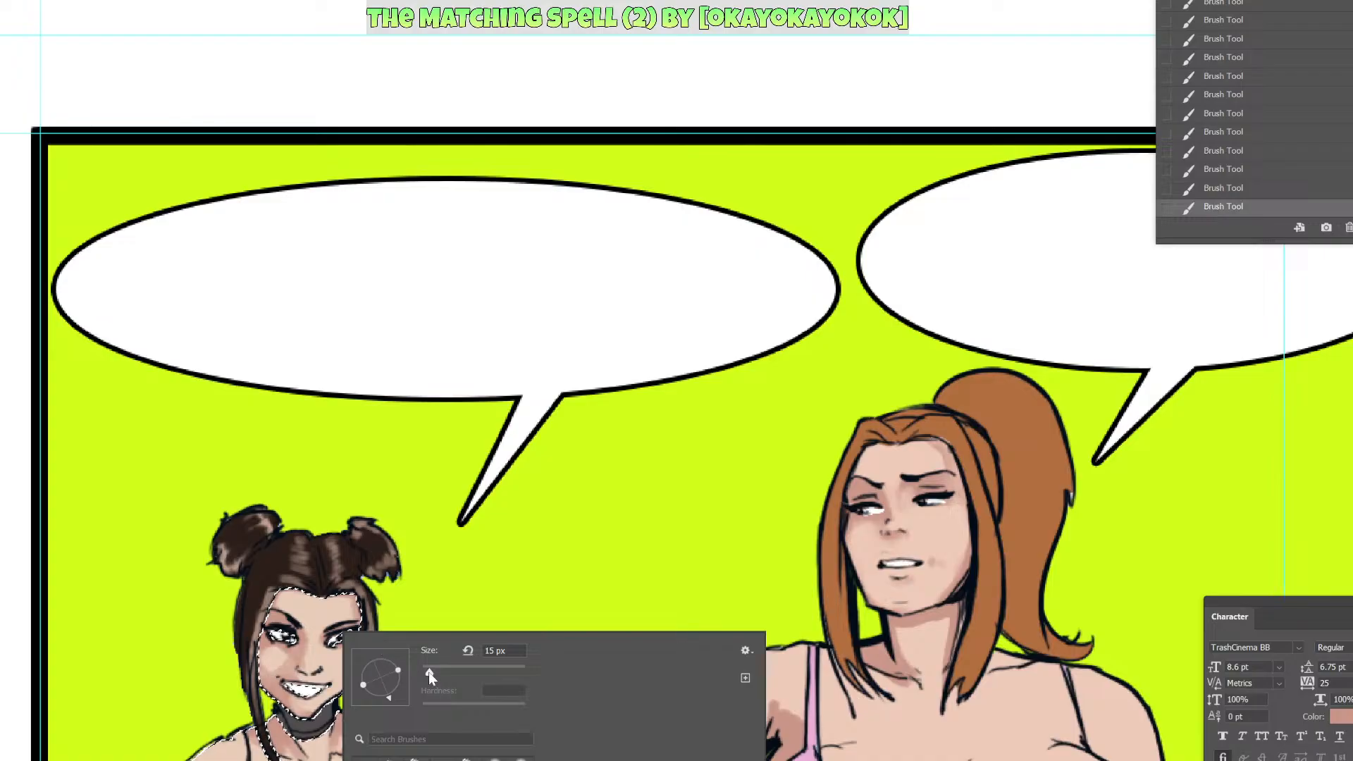
{"action": "key", "text": "Escape"}
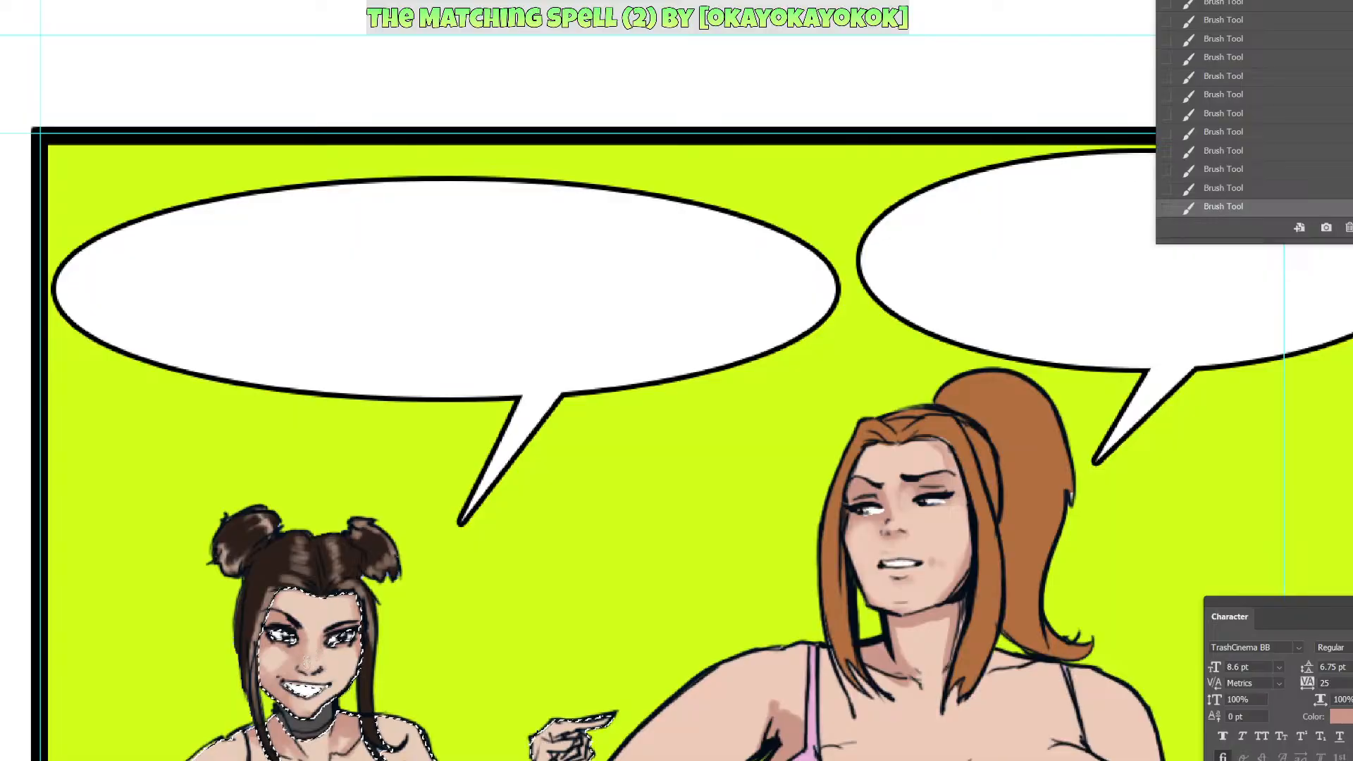
Refine the brushed skin shading on the dark-haired character's face and upper chest.
{"action": "left_click_drag", "start_coordinate": [535, 726], "coordinate": [405, 664]}
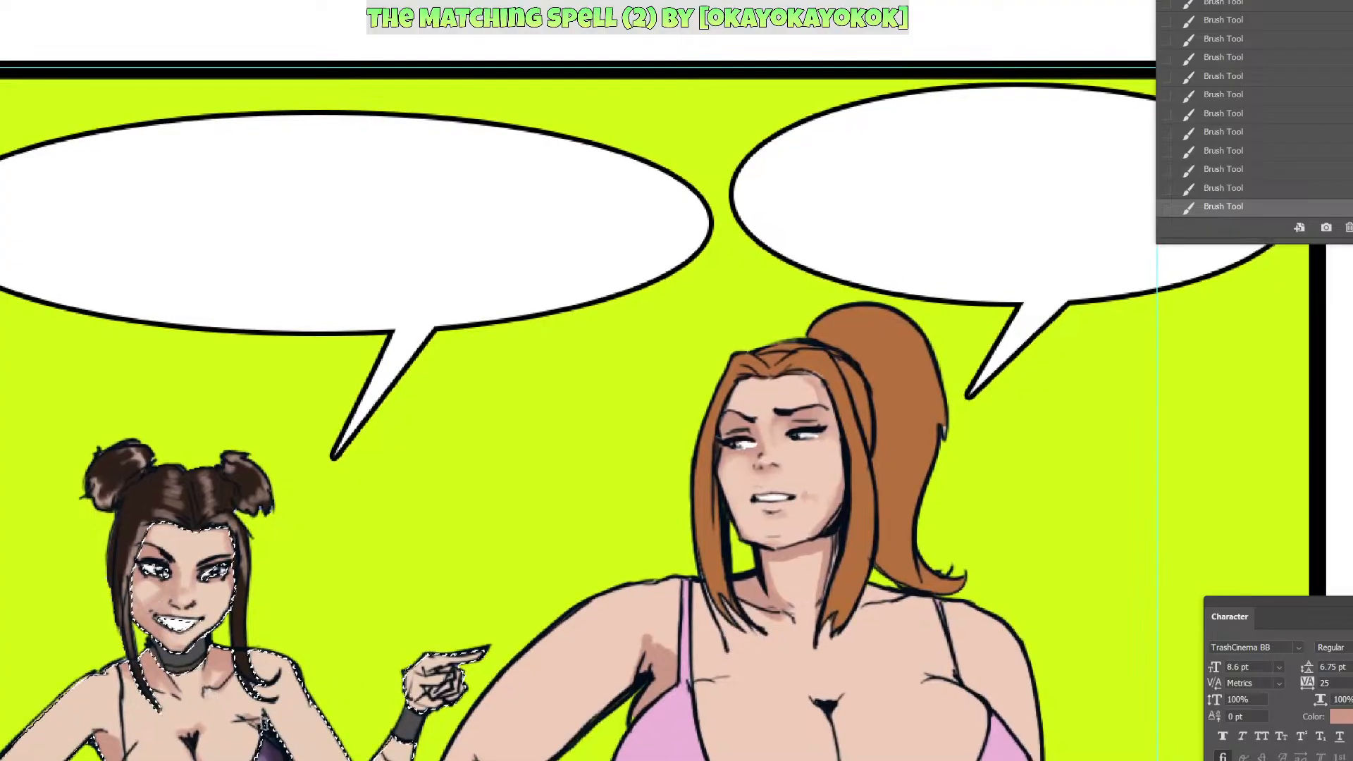
{"action": "mouse_move", "coordinate": [263, 717]}
{"action": "left_mouse_down"}
{"action": "mouse_move", "coordinate": [254, 699]}
{"action": "mouse_move", "coordinate": [146, 707]}
{"action": "mouse_move", "coordinate": [271, 706]}
{"action": "mouse_move", "coordinate": [250, 706]}
{"action": "left_mouse_up"}
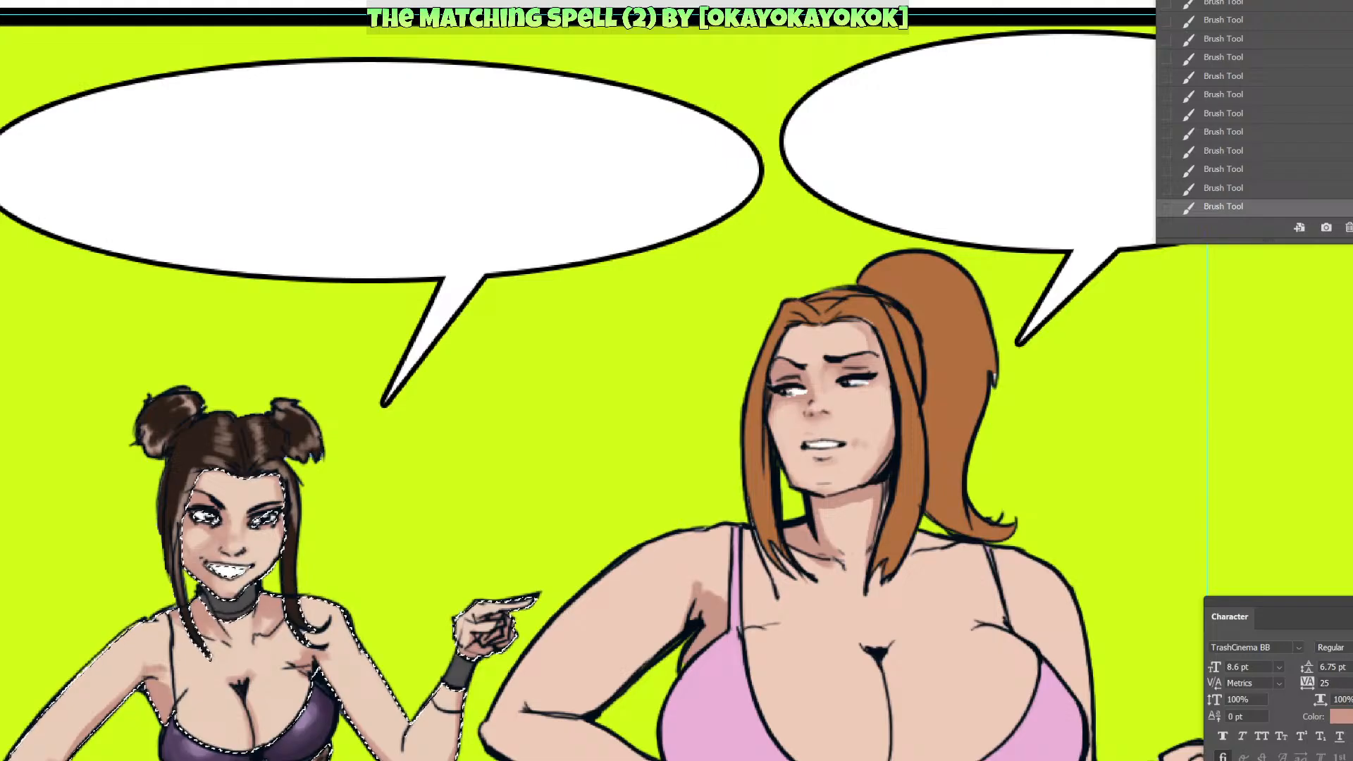
{"action": "left_click_drag", "start_coordinate": [413, 600], "coordinate": [477, 735]}
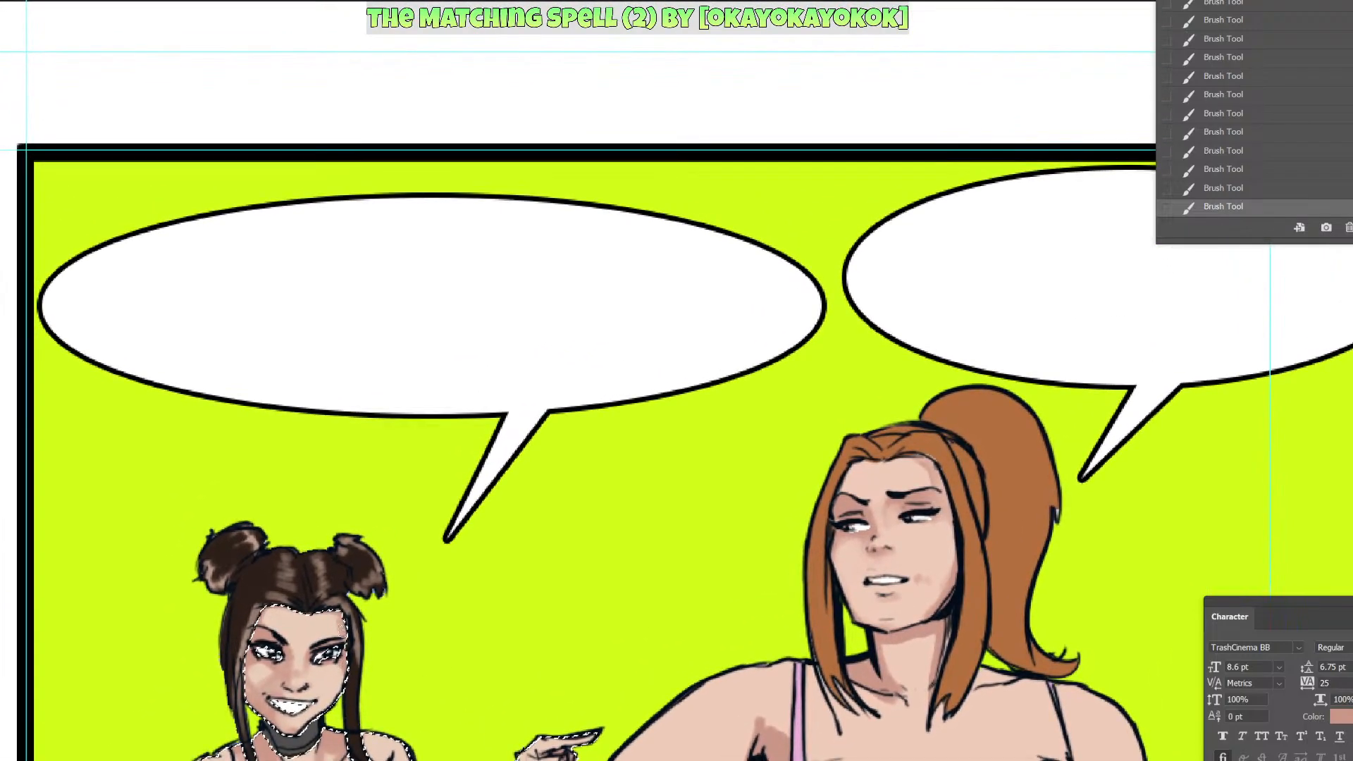
{"action": "left_click_drag", "start_coordinate": [353, 663], "coordinate": [322, 528]}
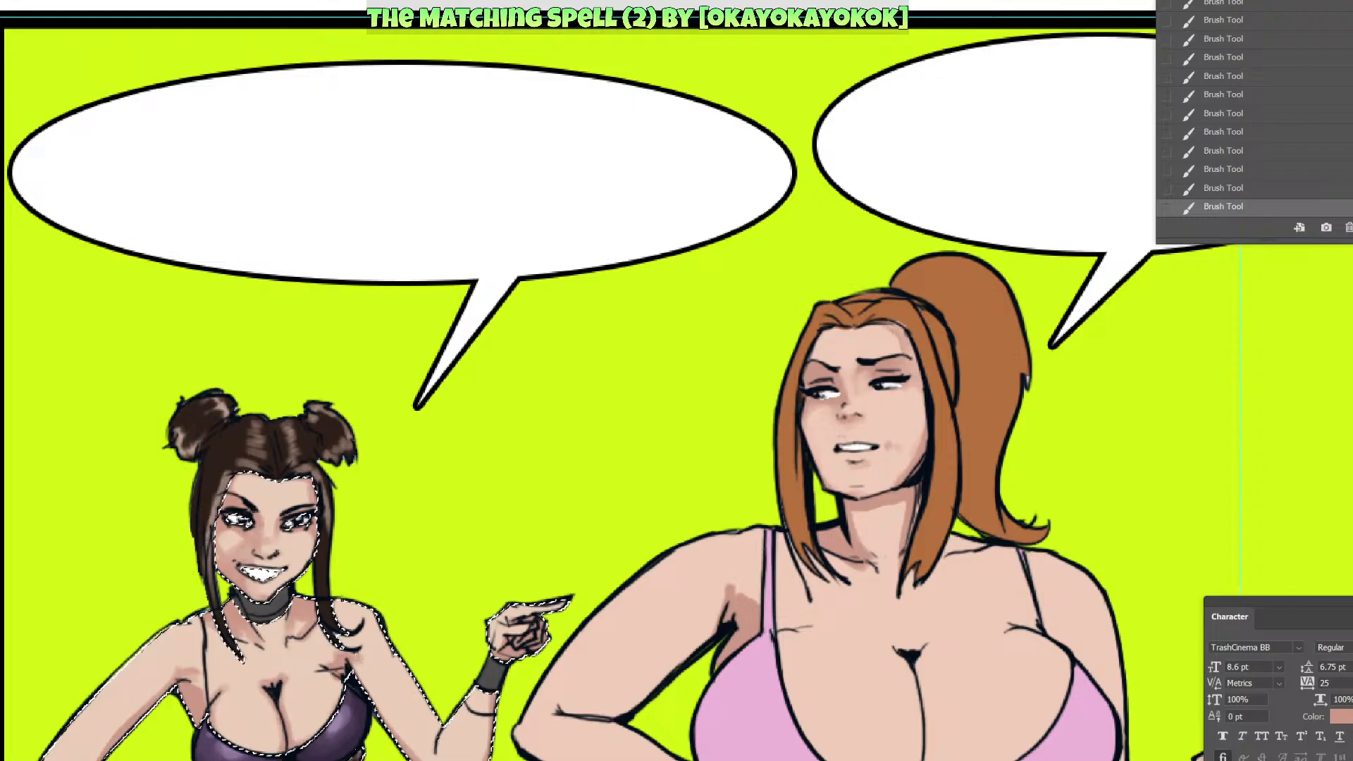
Sample a skin tone from the dark-haired character's midriff and brush shading over her upper body in the first panel.
{"action": "left_click_drag", "start_coordinate": [519, 737], "coordinate": [466, 736]}
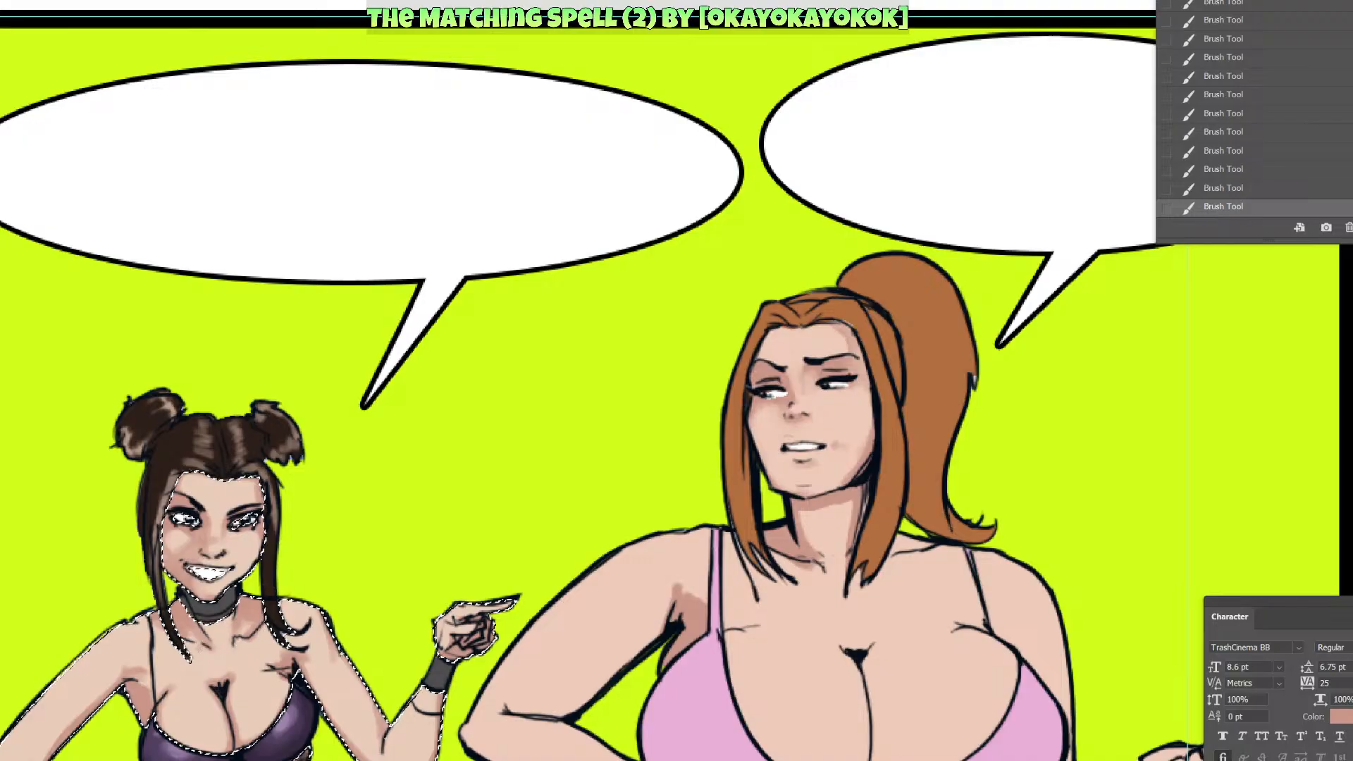
{"action": "scroll", "coordinate": [236, 641], "scroll_direction": "up", "scroll_amount": 2}
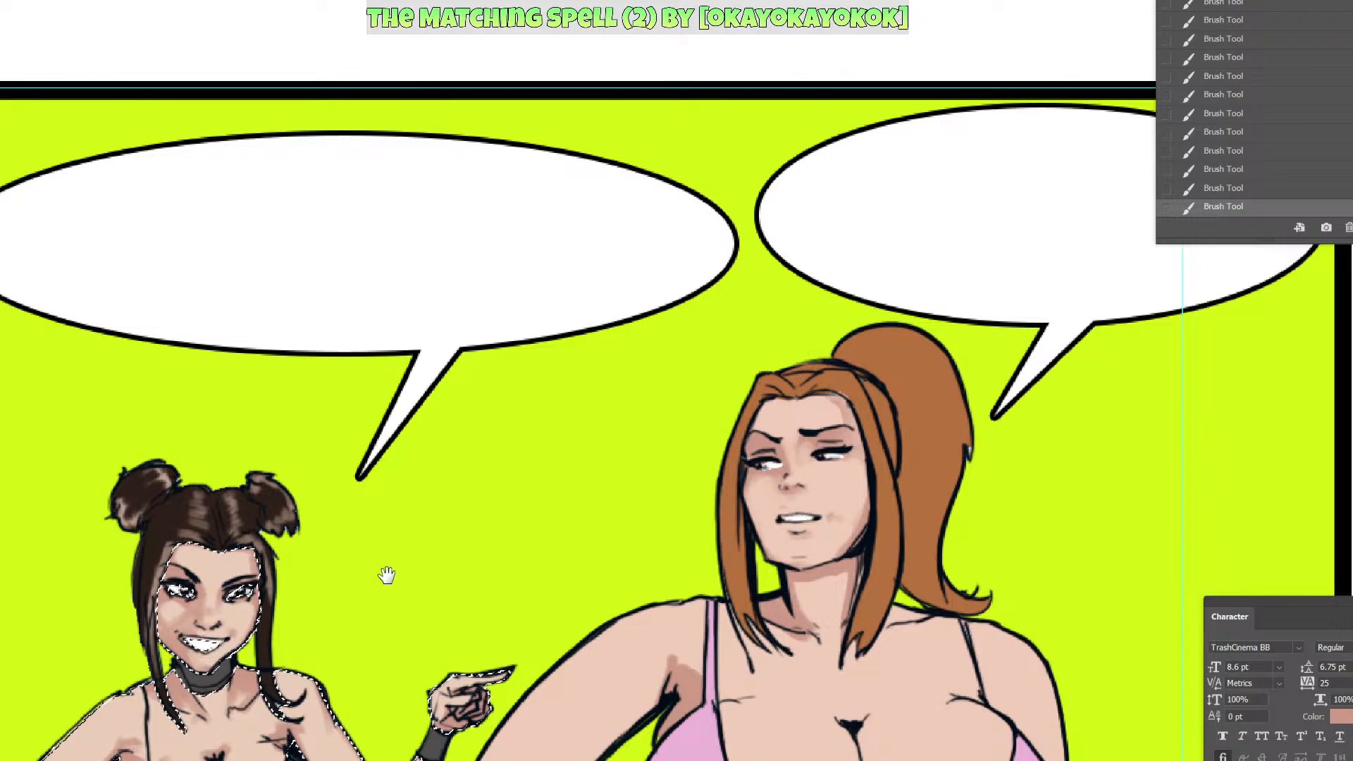
{"action": "scroll", "coordinate": [338, 602], "scroll_direction": "up", "scroll_amount": 1}
{"action": "scroll", "coordinate": [613, 704], "scroll_direction": "down", "scroll_amount": 4}
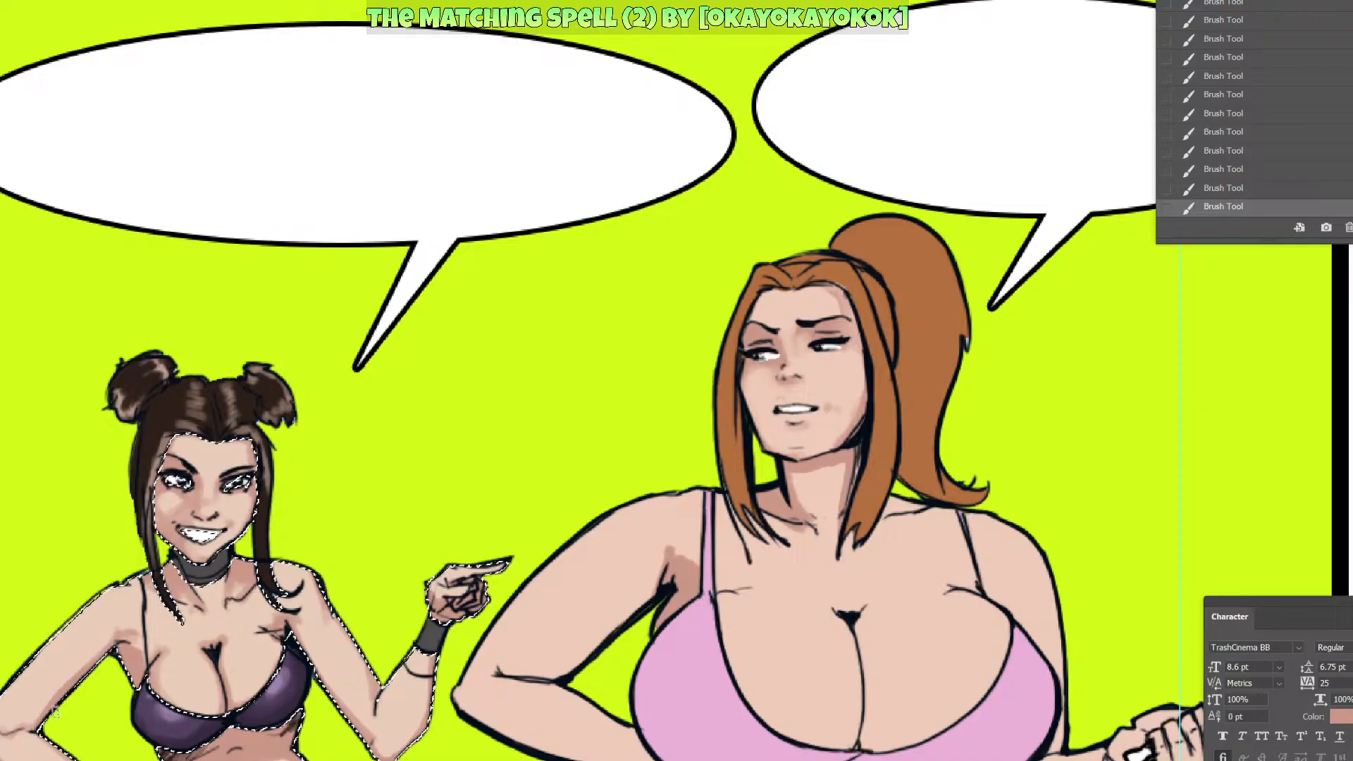
{"action": "left_click", "coordinate": [254, 681]}
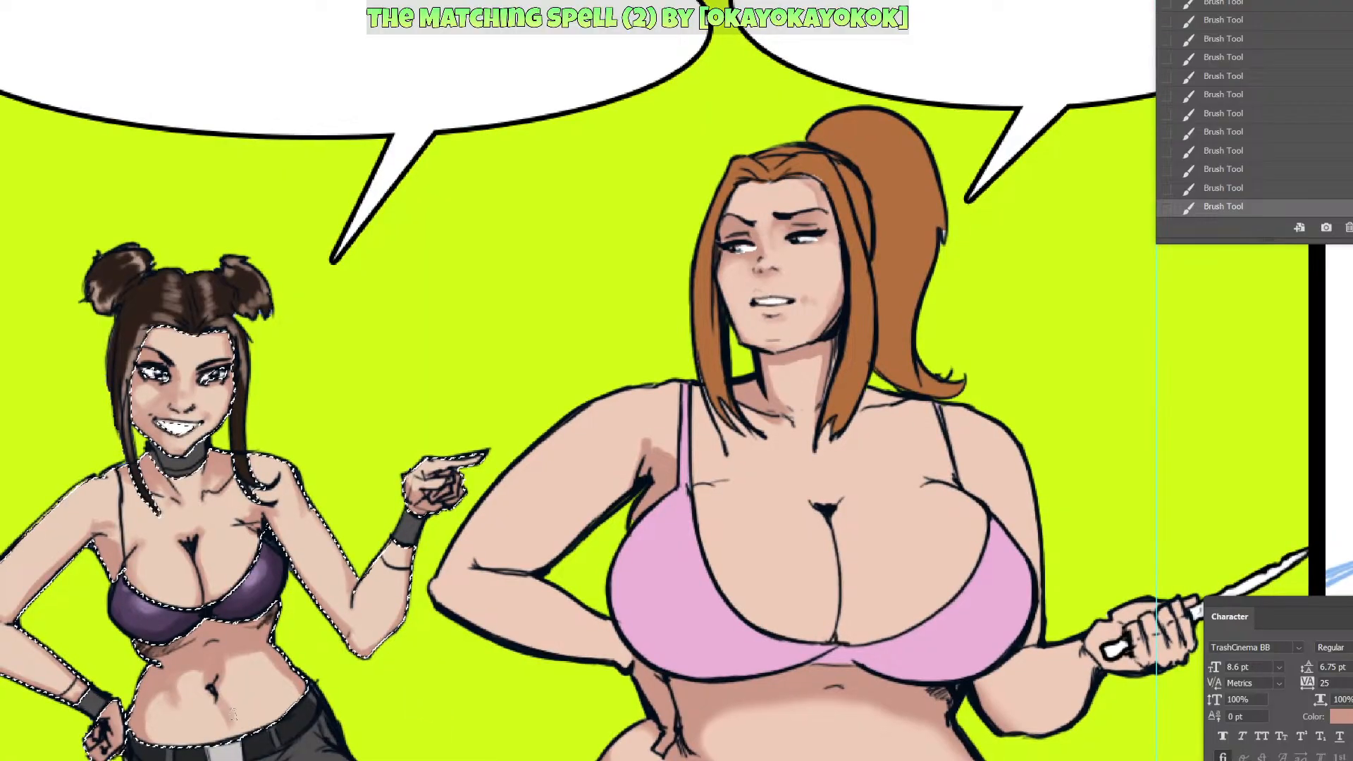
{"action": "left_click", "coordinate": [246, 631], "text": "alt"}
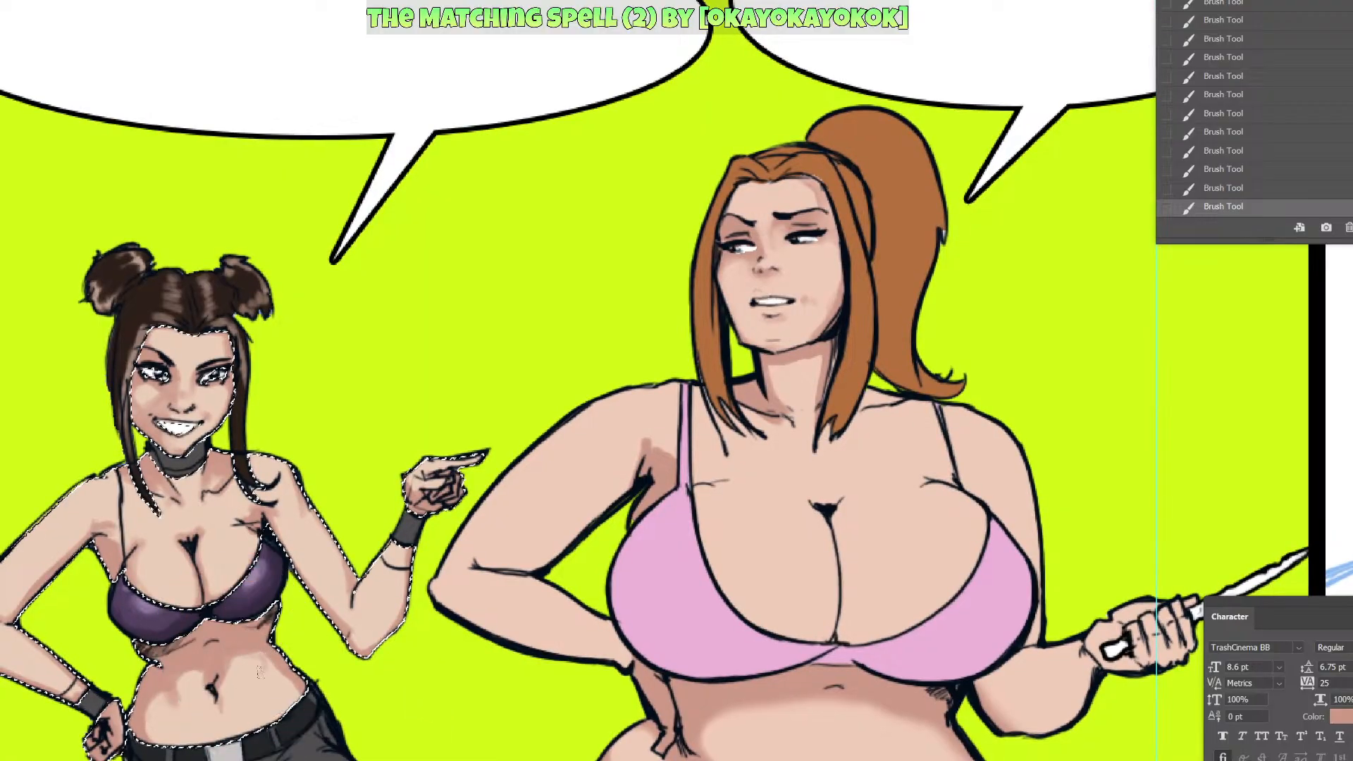
{"action": "left_click_drag", "start_coordinate": [259, 671], "coordinate": [266, 650]}
Touch up the skin shading on the dark-haired character's pointing arm in the first panel.
{"action": "left_click_drag", "start_coordinate": [357, 712], "coordinate": [322, 600]}
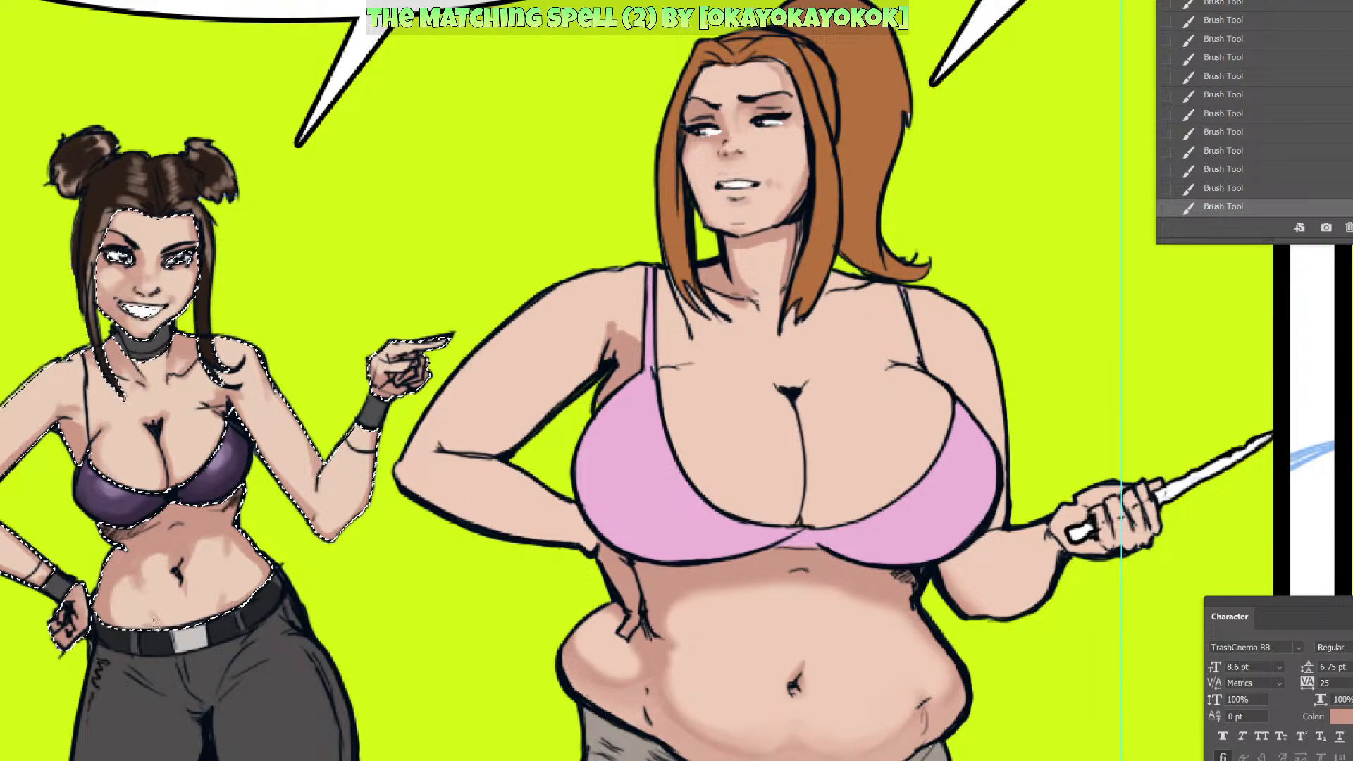
{"action": "scroll", "coordinate": [423, 743], "scroll_direction": "down", "scroll_amount": 2}
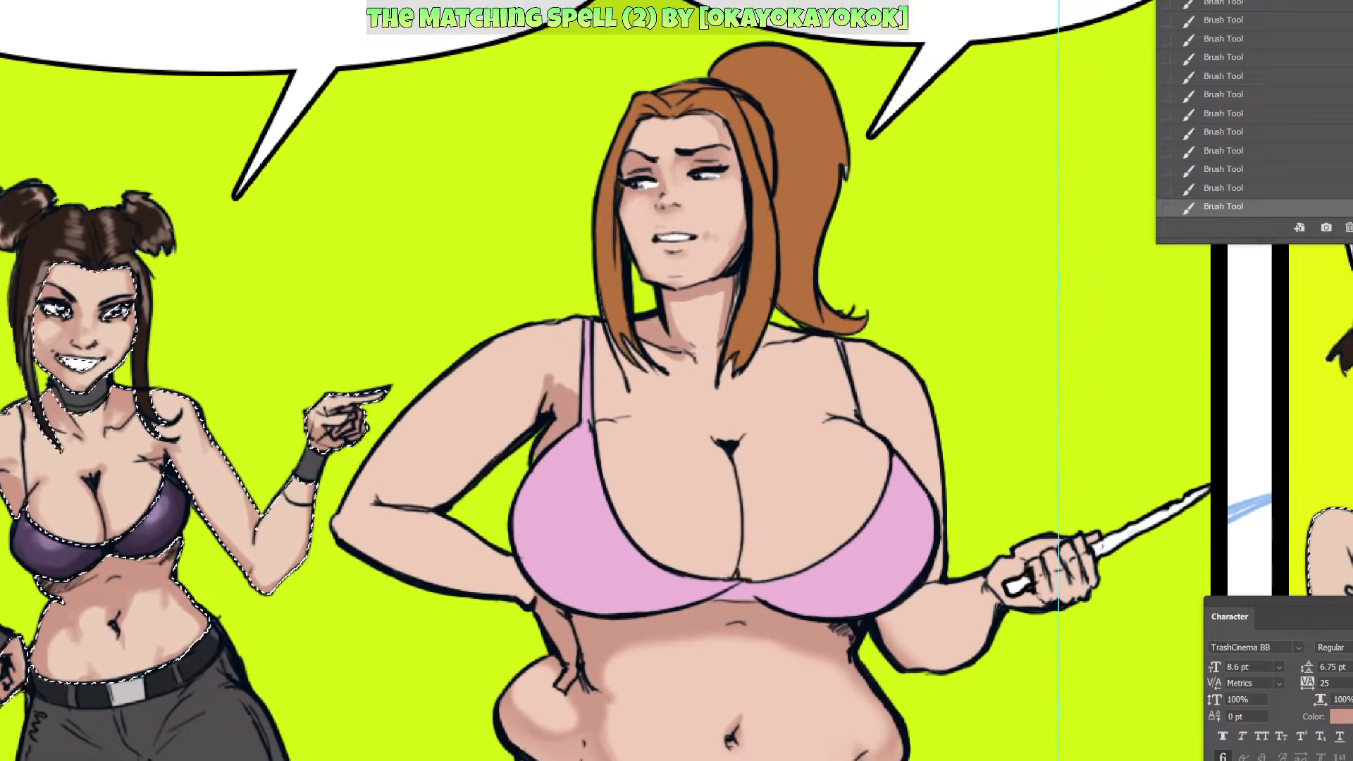
{"action": "scroll", "coordinate": [395, 748], "scroll_direction": "down", "scroll_amount": 2}
{"action": "scroll", "coordinate": [564, 757], "scroll_direction": "up", "scroll_amount": 1}
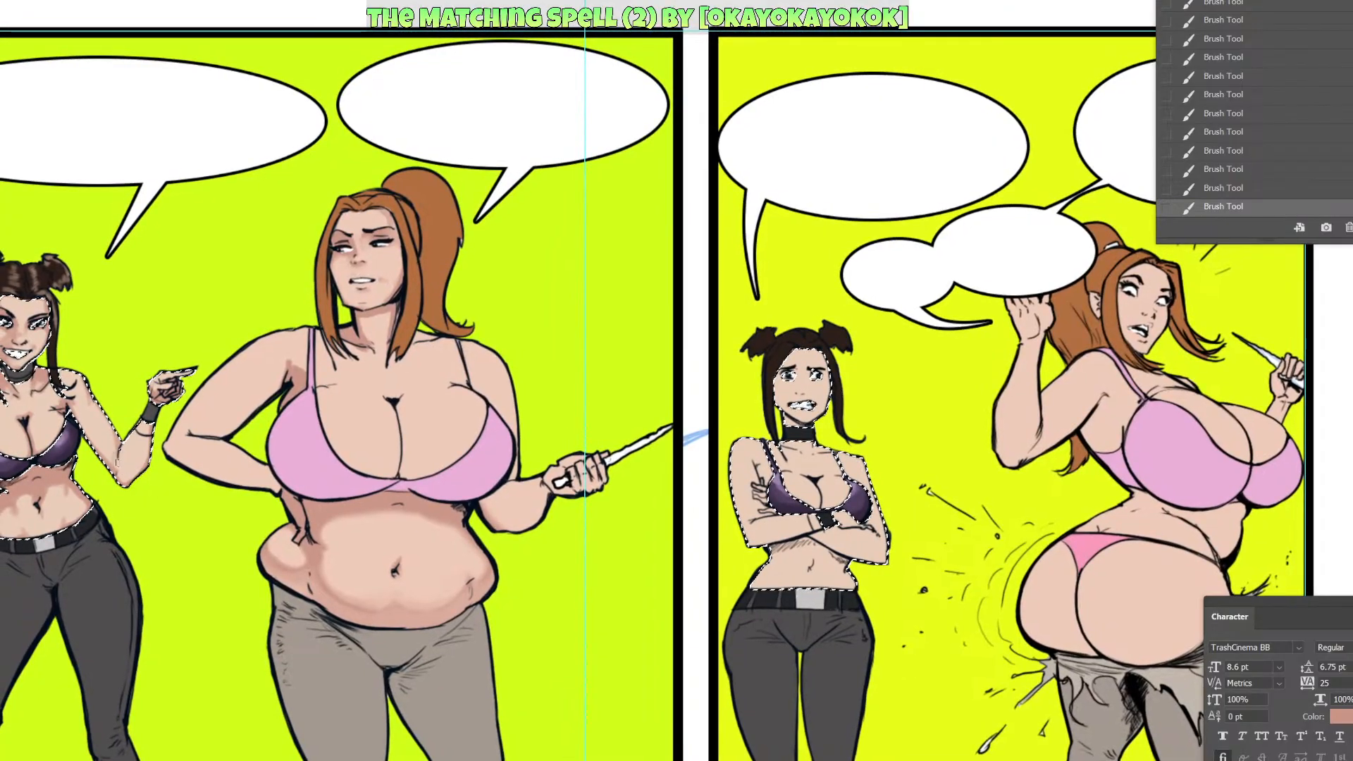
{"action": "right_click", "coordinate": [126, 431]}
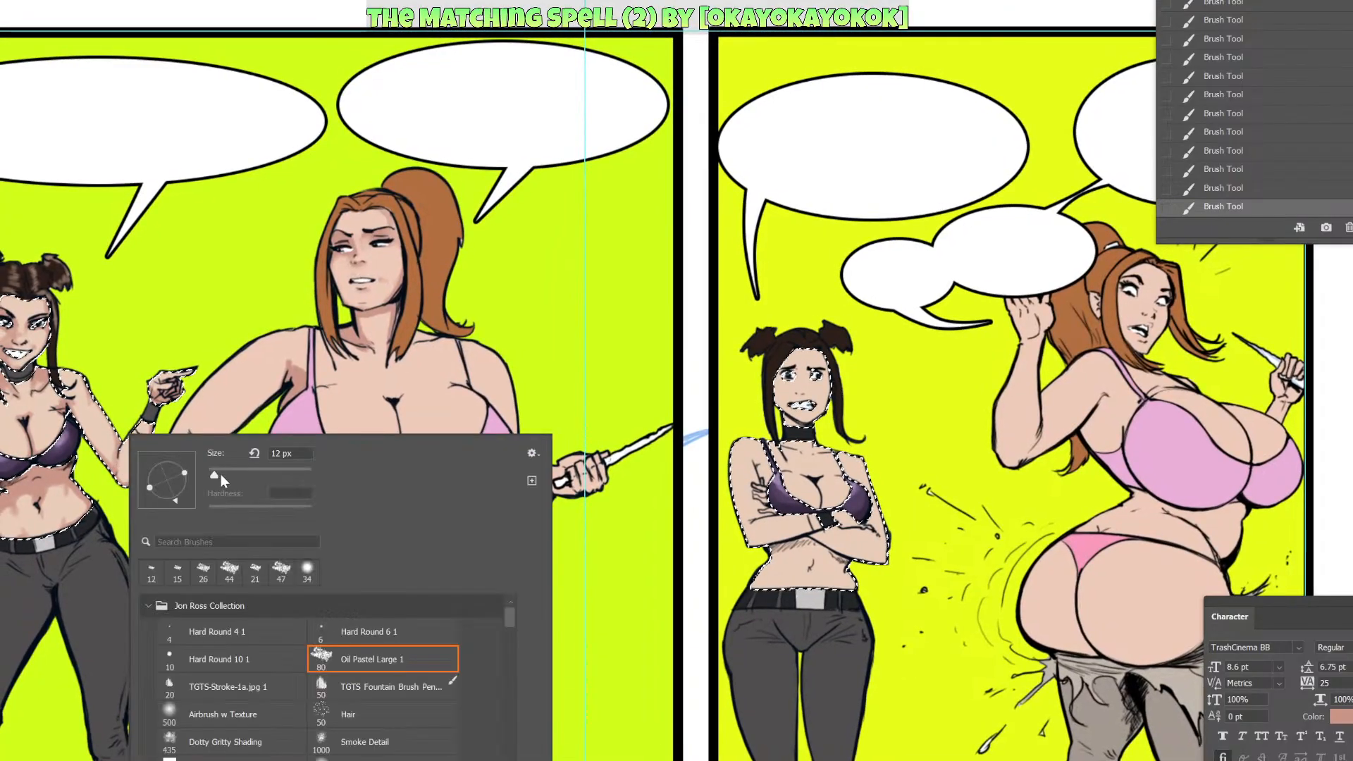
{"action": "key", "text": "Escape"}
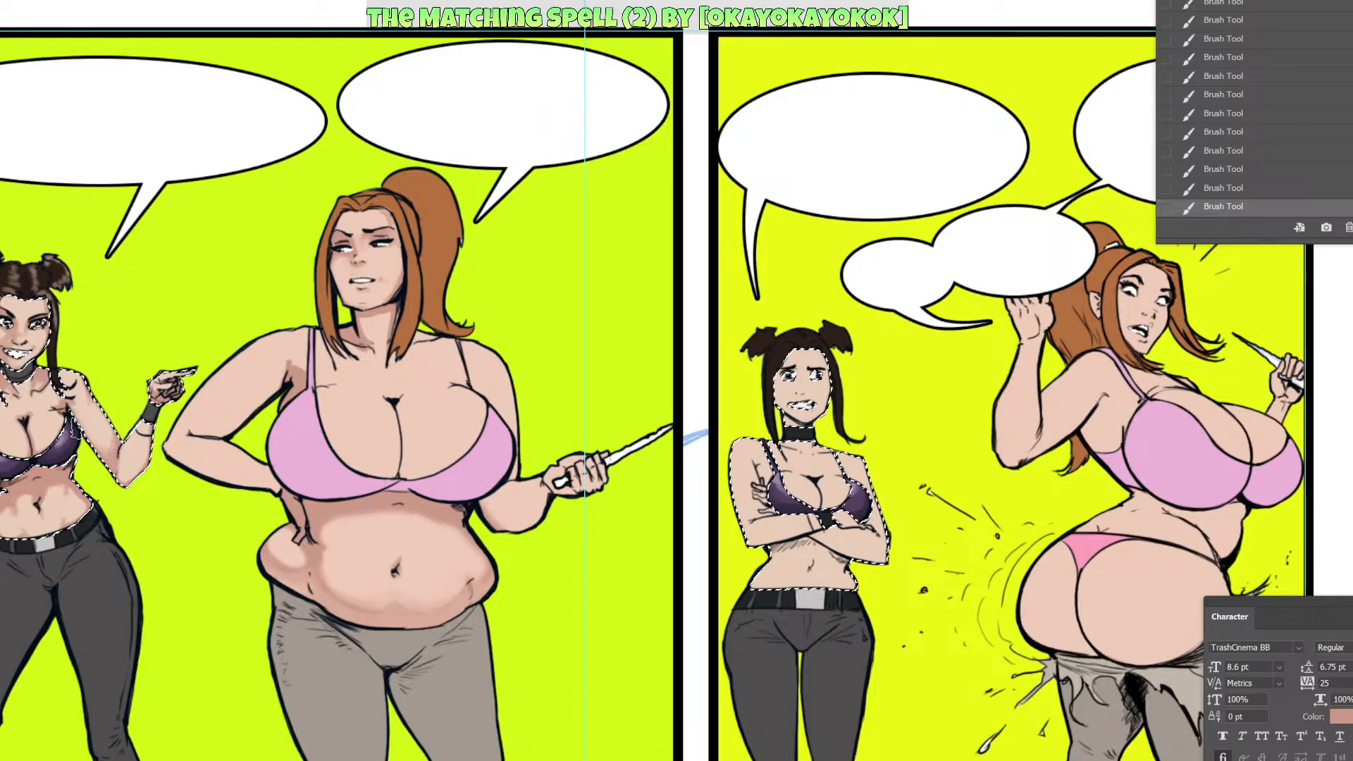
{"action": "left_click_drag", "start_coordinate": [167, 482], "coordinate": [252, 650]}
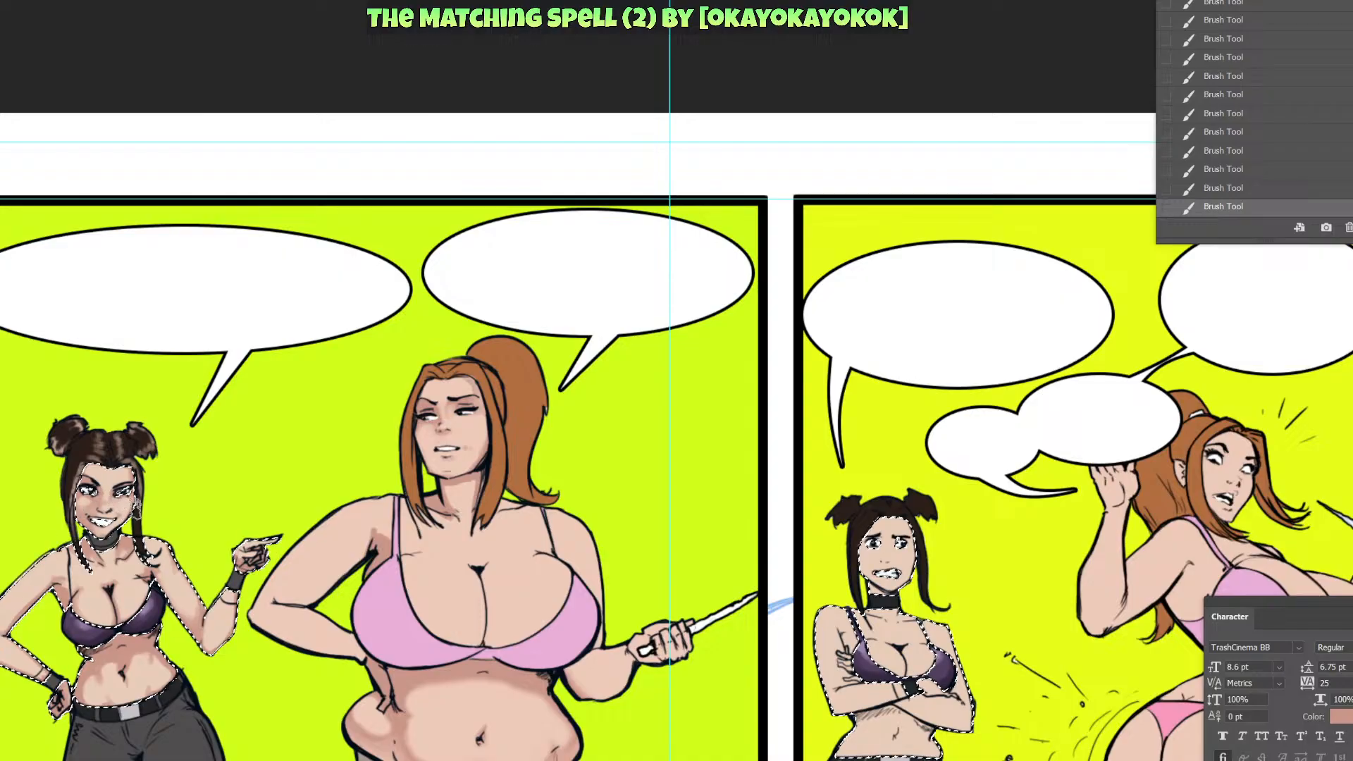
{"action": "left_click_drag", "start_coordinate": [326, 674], "coordinate": [253, 625]}
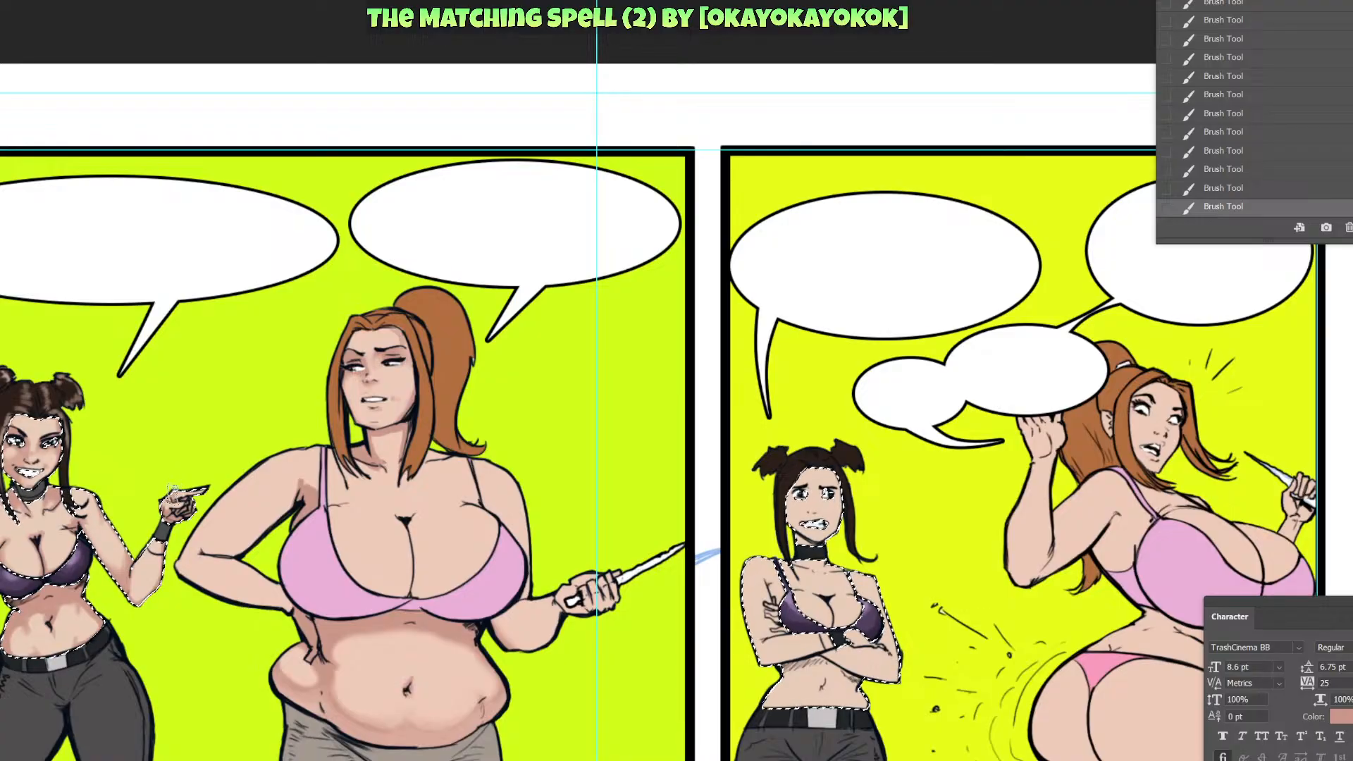
{"action": "right_click", "coordinate": [191, 489]}
{"action": "key", "text": "Escape"}
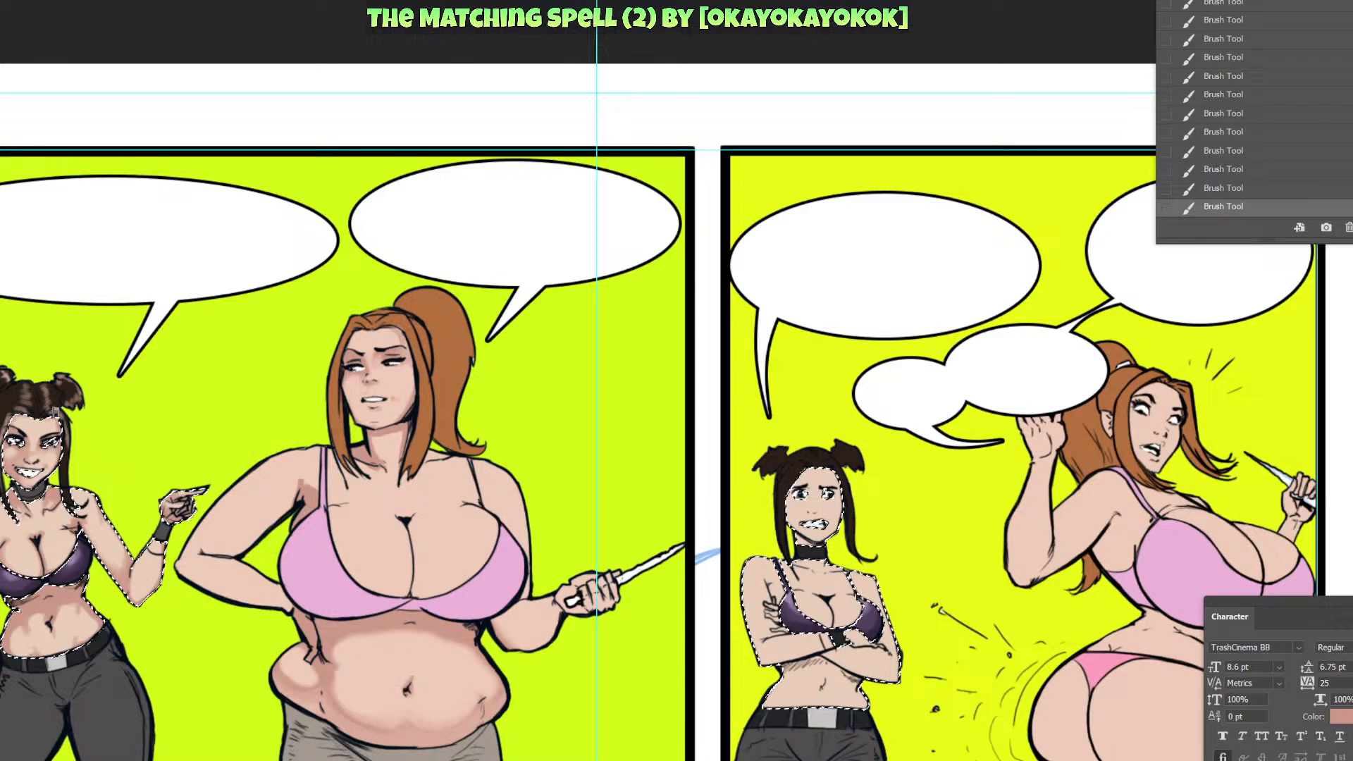
Brush skin shading along the dark-haired character's shoulder and upper arm in the second panel.
{"action": "left_click_drag", "start_coordinate": [396, 759], "coordinate": [274, 760]}
{"action": "left_click_drag", "start_coordinate": [442, 660], "coordinate": [384, 665]}
{"action": "left_click_drag", "start_coordinate": [659, 625], "coordinate": [651, 656]}
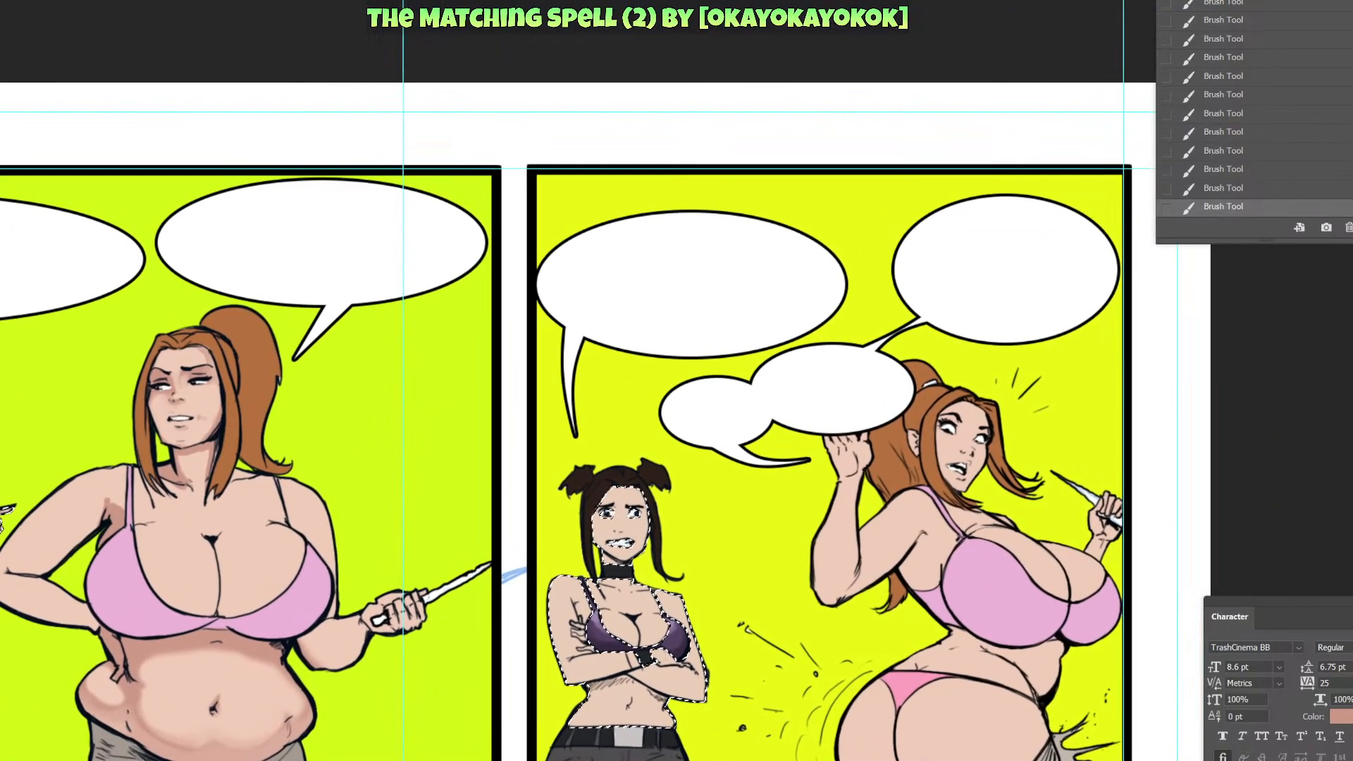
{"action": "scroll", "coordinate": [810, 655], "scroll_direction": "up", "scroll_amount": 2}
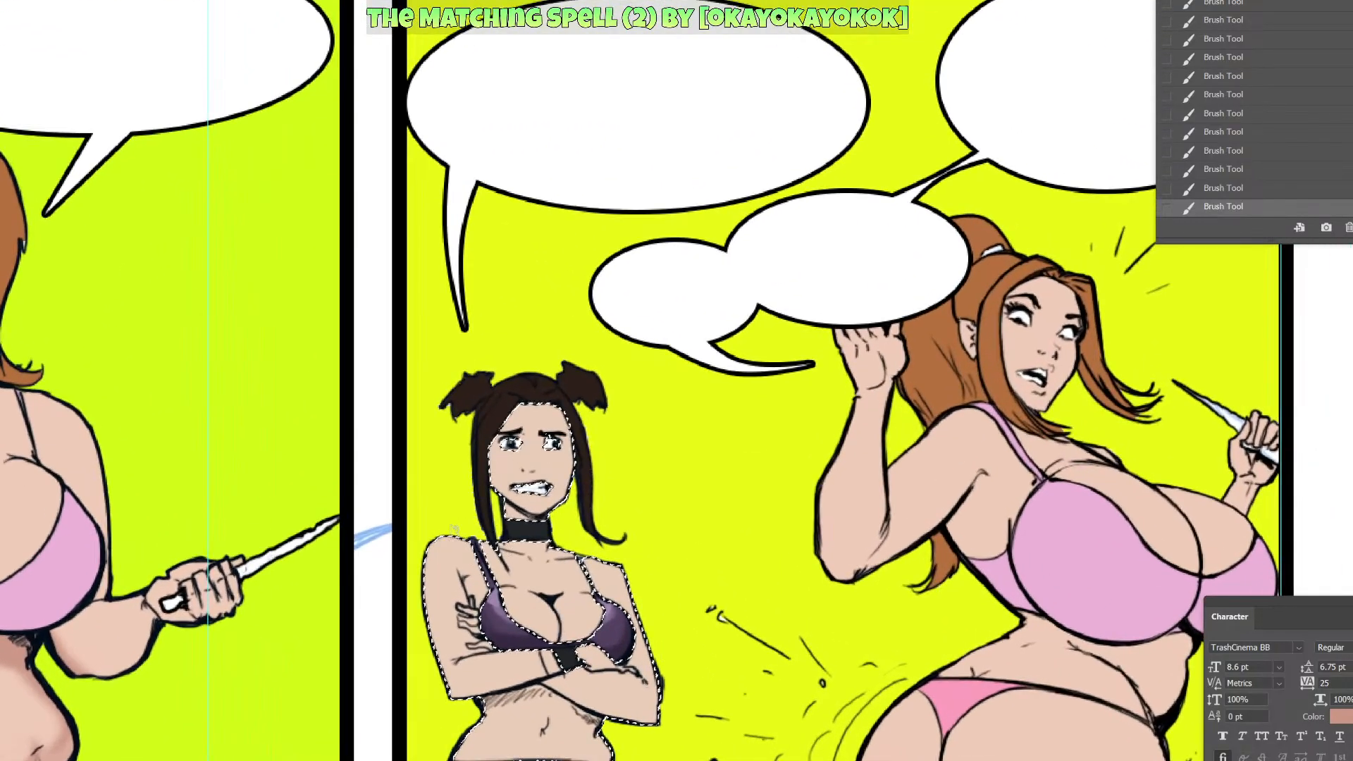
{"action": "left_click_drag", "start_coordinate": [305, 679], "coordinate": [607, 593]}
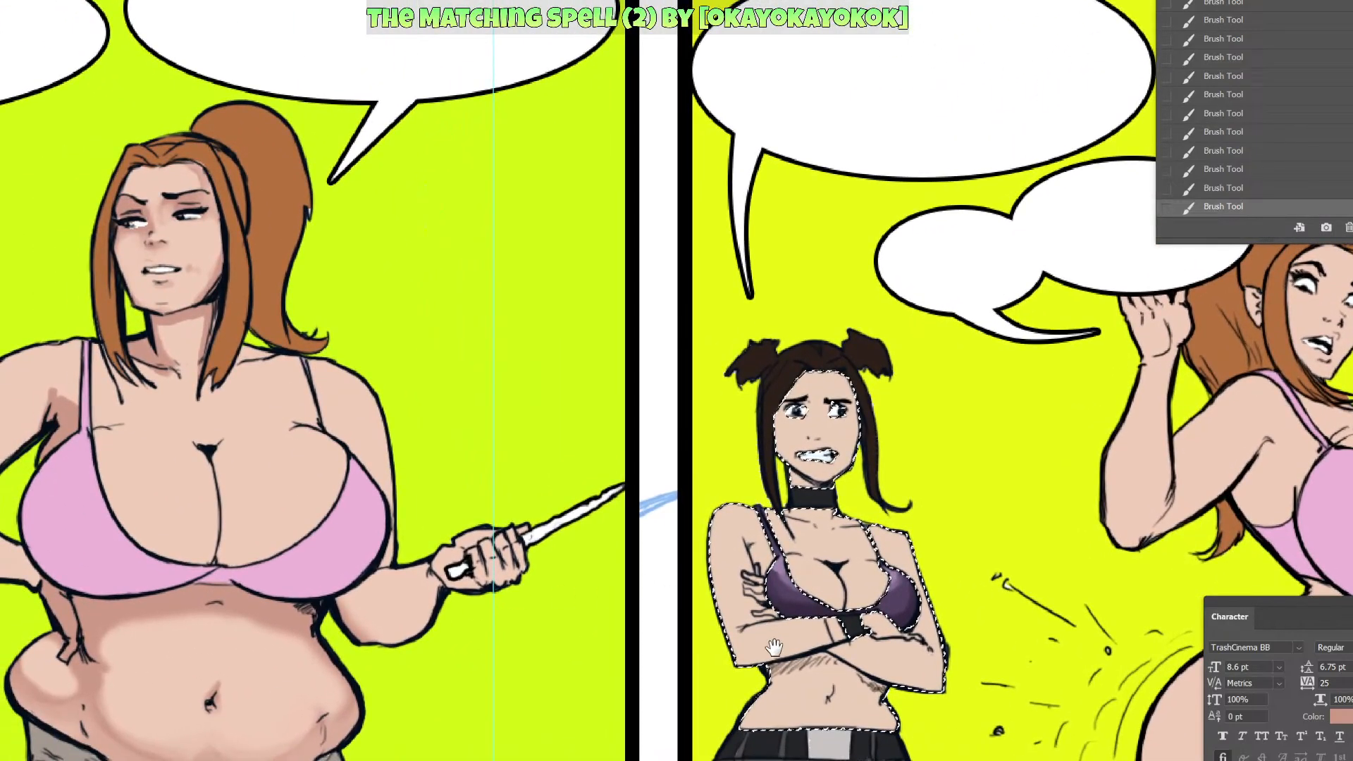
{"action": "left_click_drag", "start_coordinate": [774, 647], "coordinate": [723, 747]}
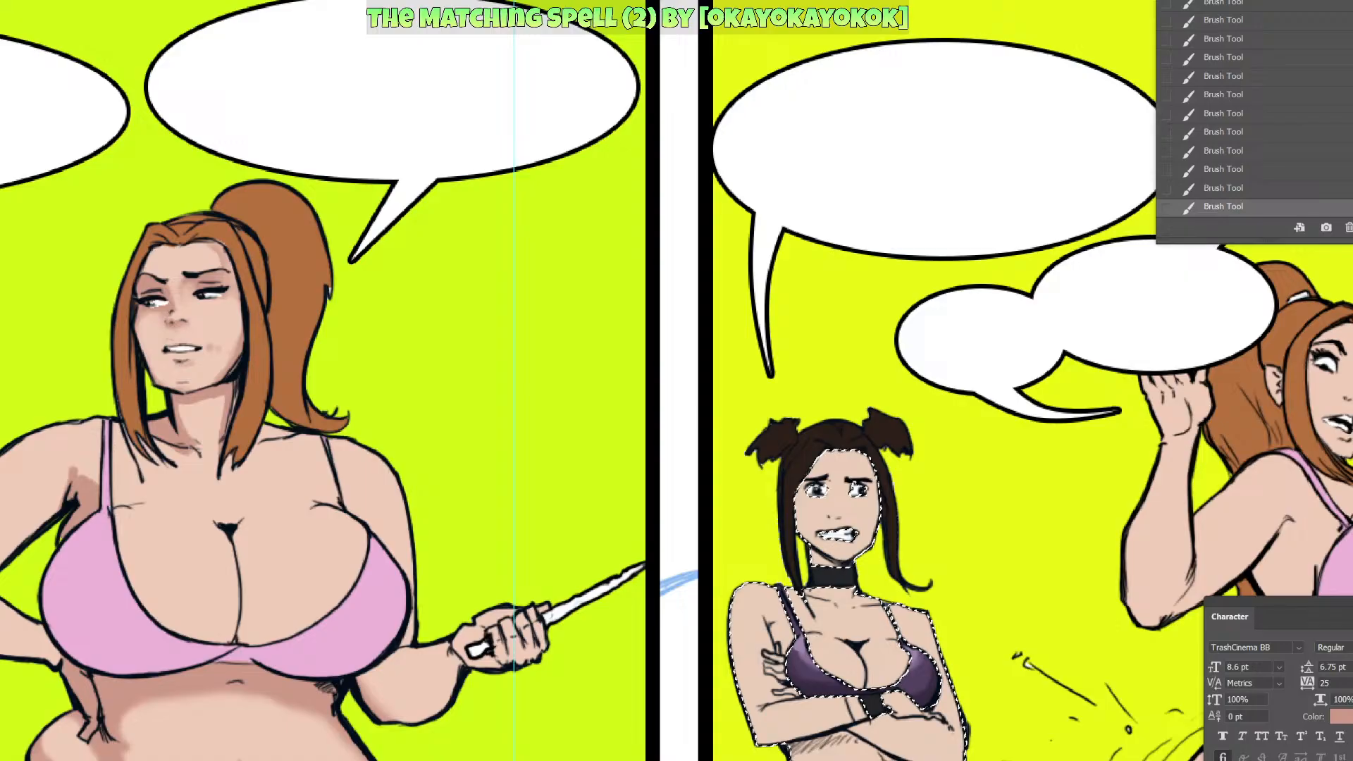
{"action": "left_click_drag", "start_coordinate": [890, 583], "coordinate": [658, 668]}
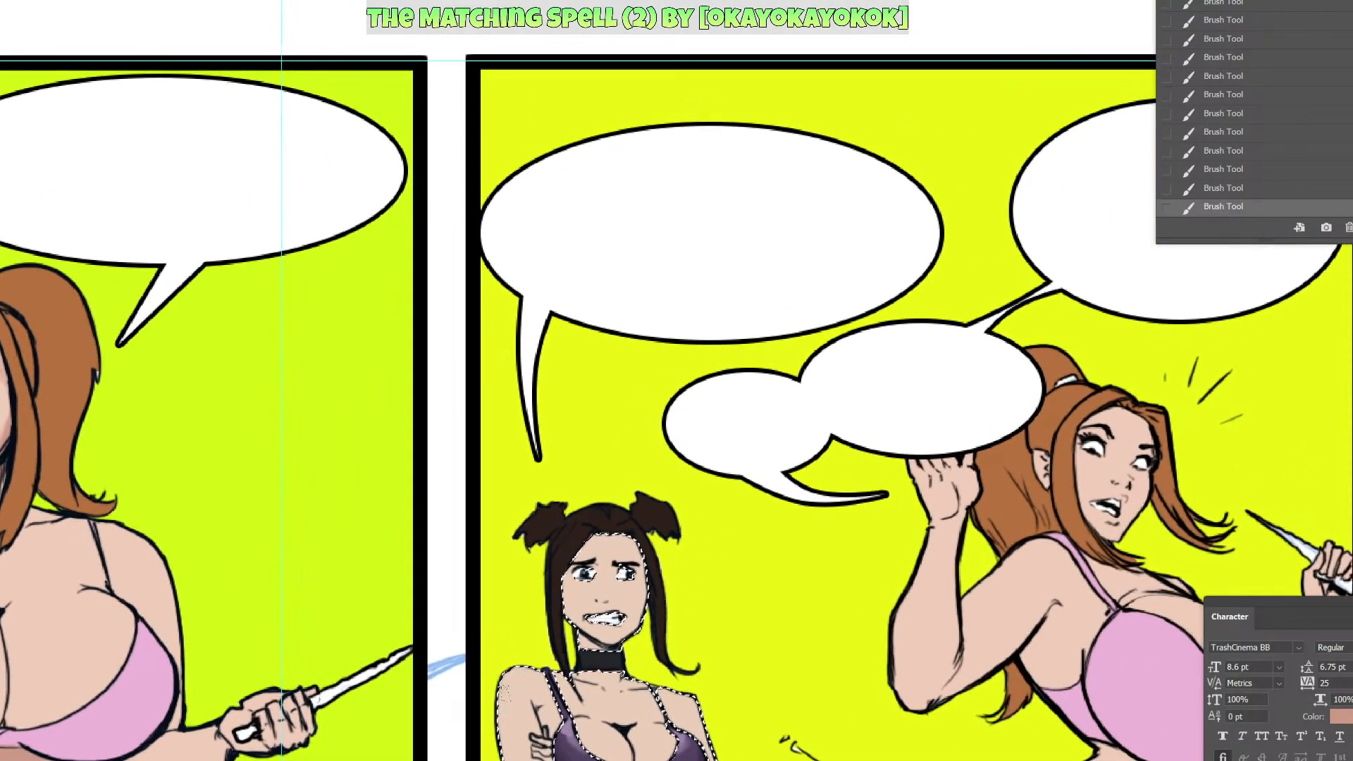
{"action": "mouse_move", "coordinate": [522, 669]}
{"action": "left_mouse_down"}
{"action": "mouse_move", "coordinate": [508, 663]}
{"action": "mouse_move", "coordinate": [495, 742]}
{"action": "left_mouse_up"}
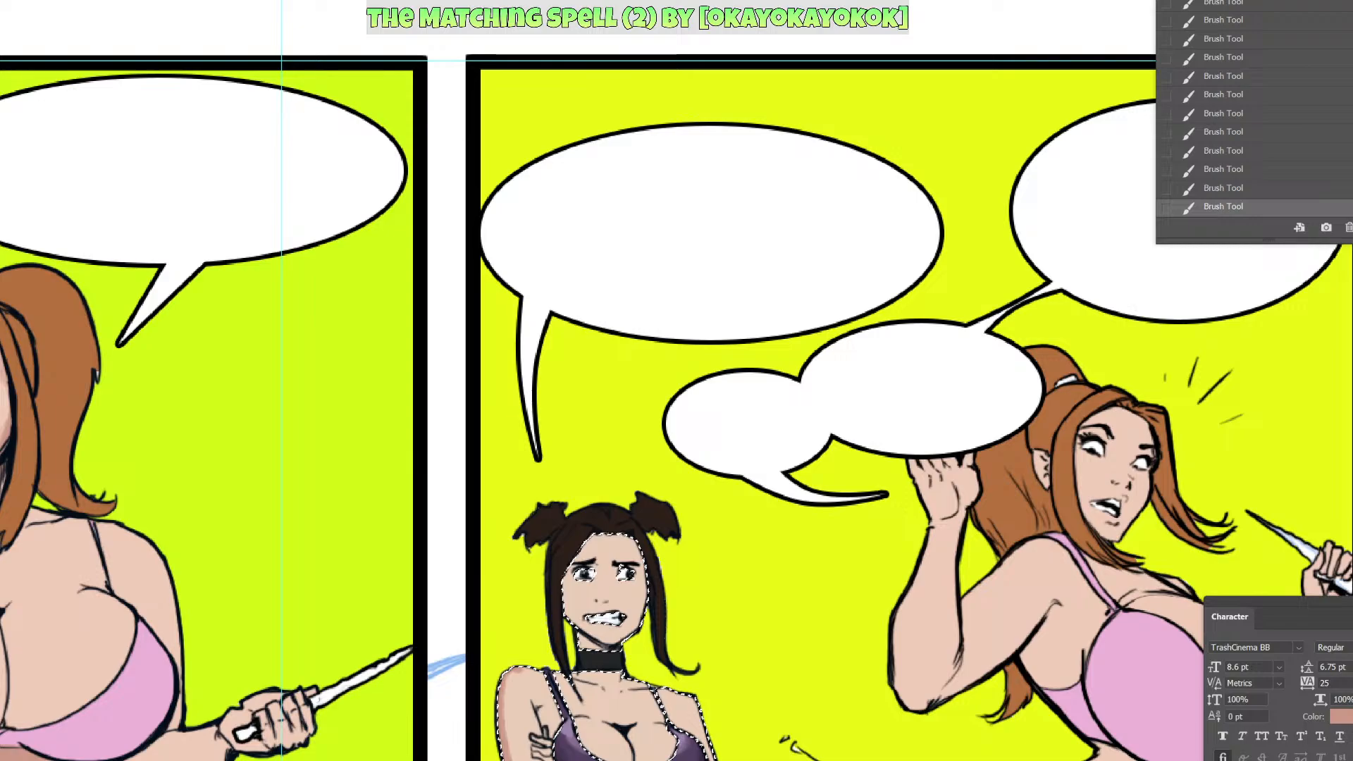
Brush skin shading around the nose and eyes of the dark-haired character in the second panel.
{"action": "left_click_drag", "start_coordinate": [747, 451], "coordinate": [611, 351]}
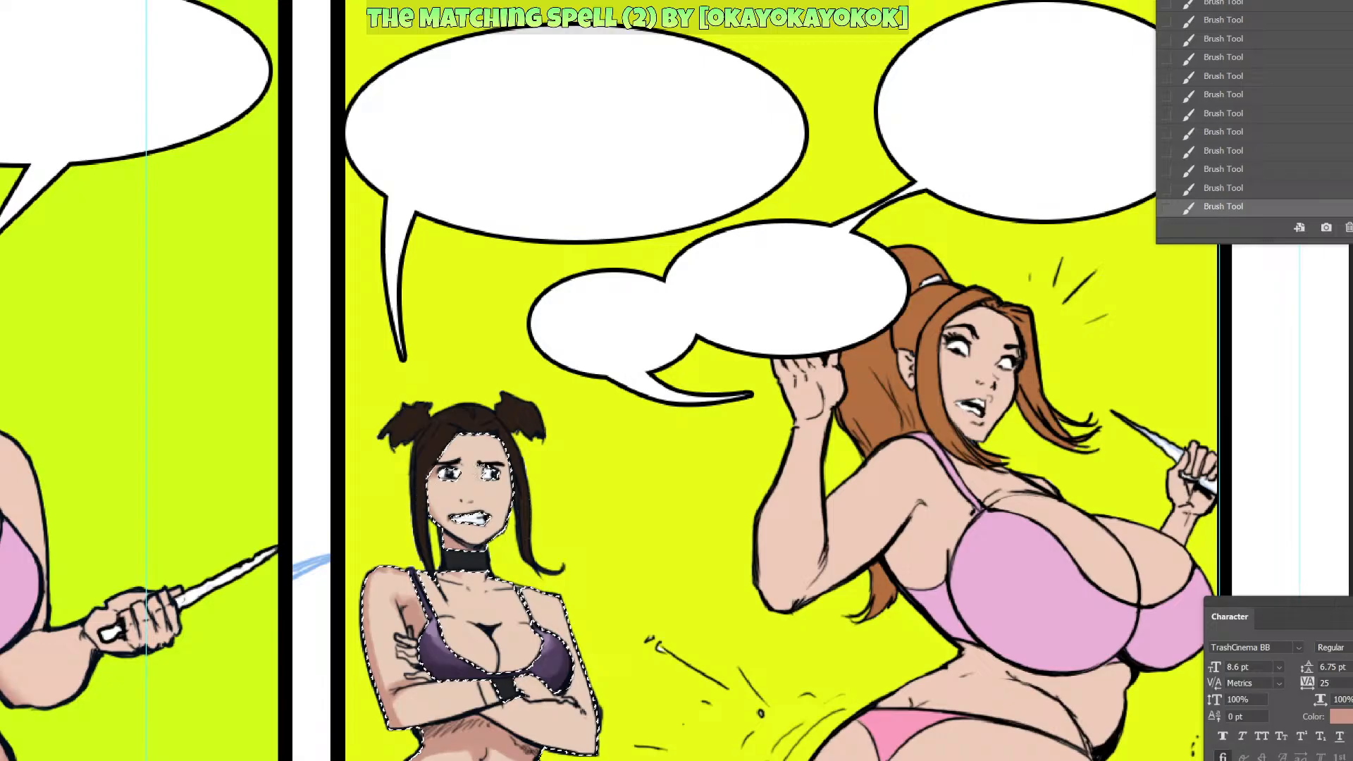
{"action": "mouse_move", "coordinate": [463, 467]}
{"action": "left_mouse_down"}
{"action": "mouse_move", "coordinate": [462, 485]}
{"action": "mouse_move", "coordinate": [477, 468]}
{"action": "mouse_move", "coordinate": [462, 465]}
{"action": "left_mouse_up"}
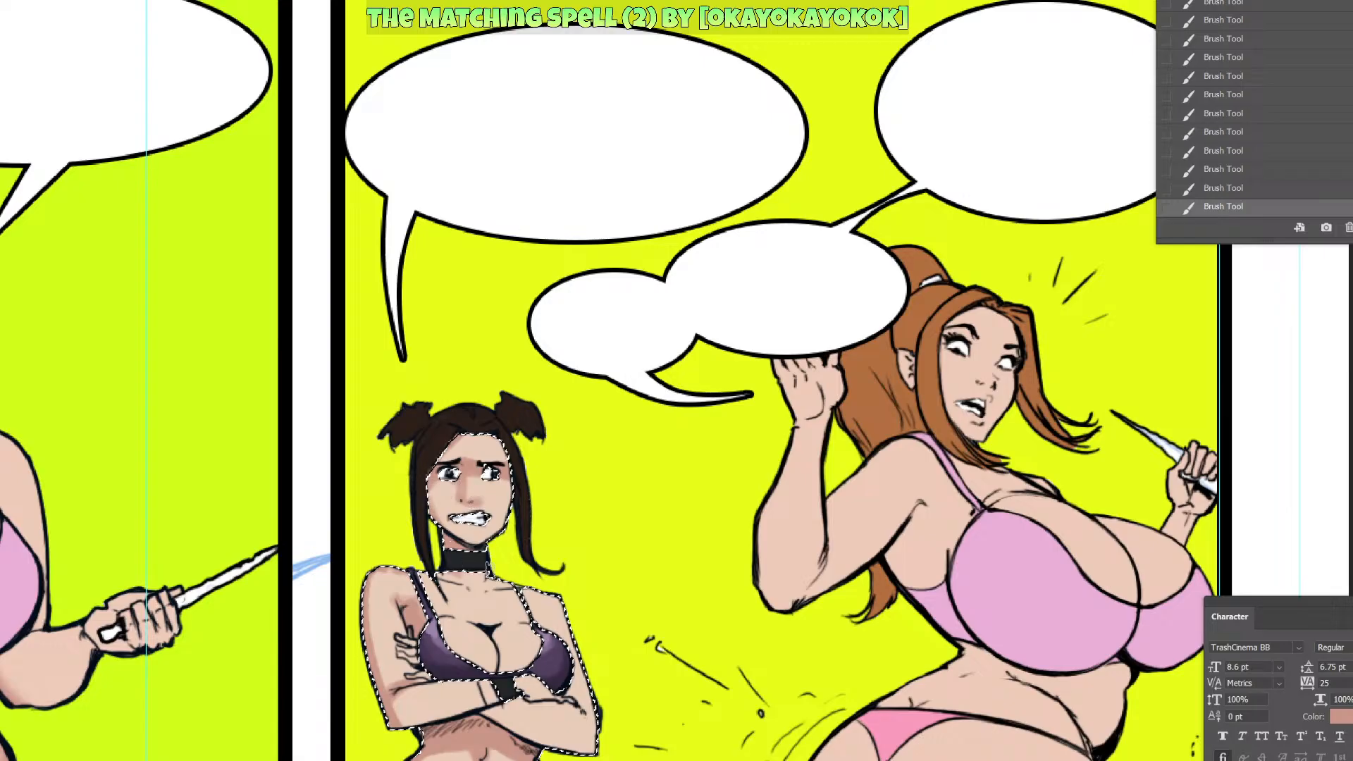
{"action": "left_click_drag", "start_coordinate": [749, 728], "coordinate": [606, 703]}
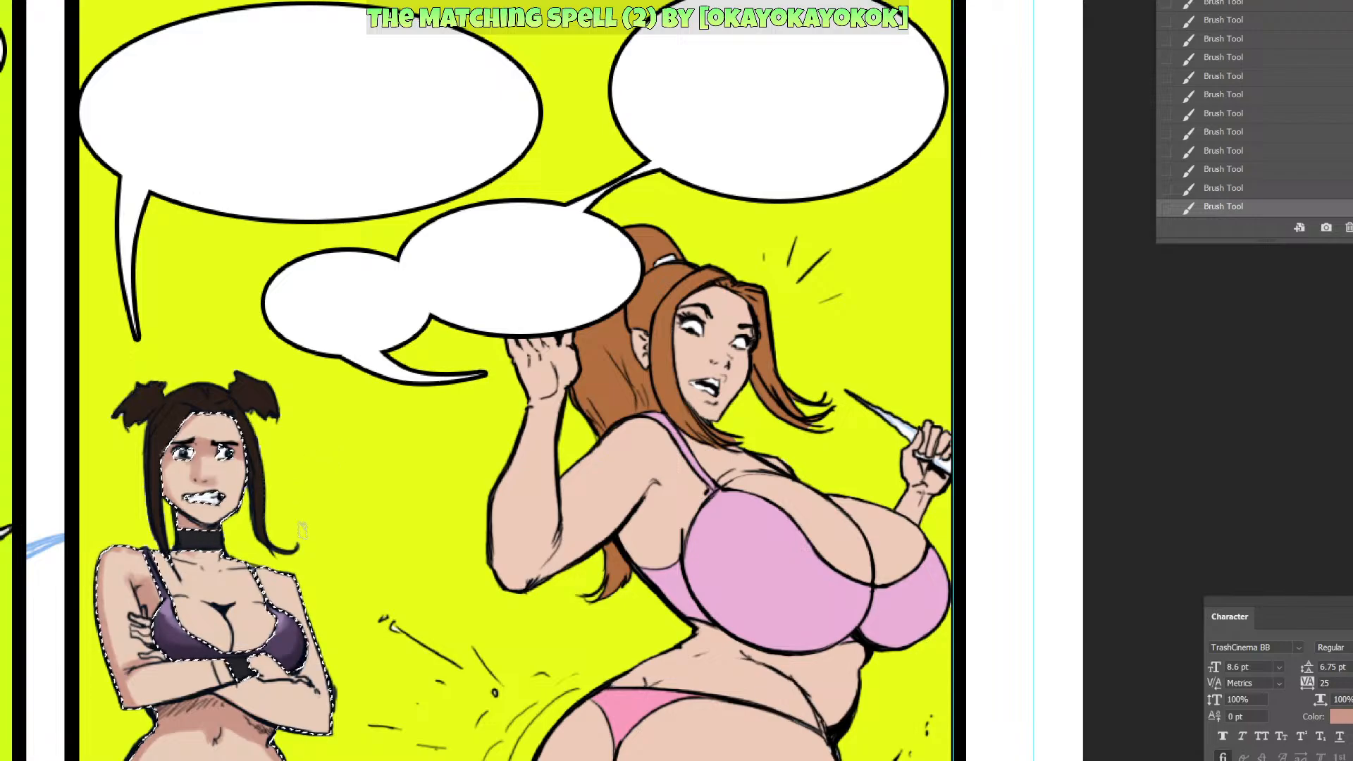
{"action": "left_click_drag", "start_coordinate": [346, 493], "coordinate": [339, 581]}
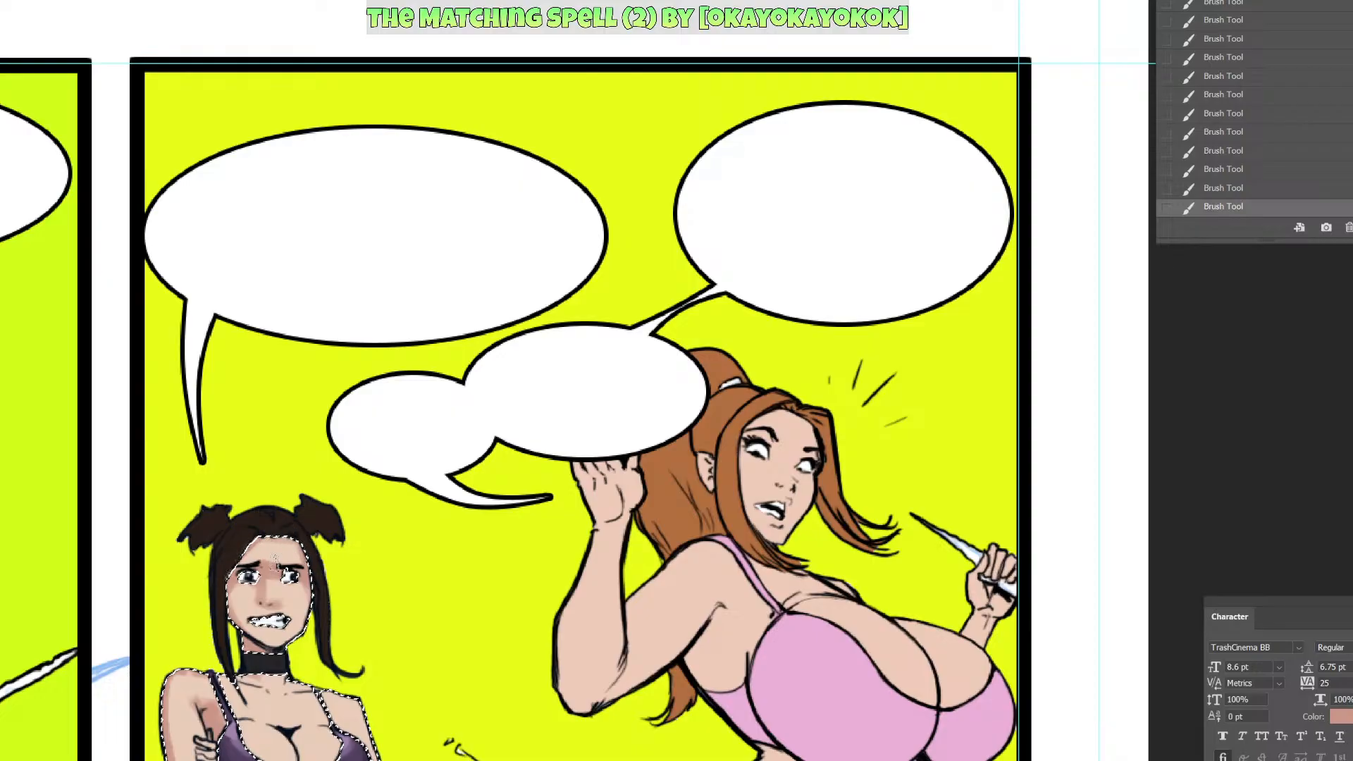
Set the brush size to 14 px, sample a facial skin tone and shade around the second-panel dark-haired character's eyes.
{"action": "left_click", "coordinate": [278, 550]}
{"action": "right_click", "coordinate": [271, 586]}
{"action": "left_click_drag", "start_coordinate": [369, 628], "coordinate": [364, 628]}
{"action": "left_click", "coordinate": [287, 578]}
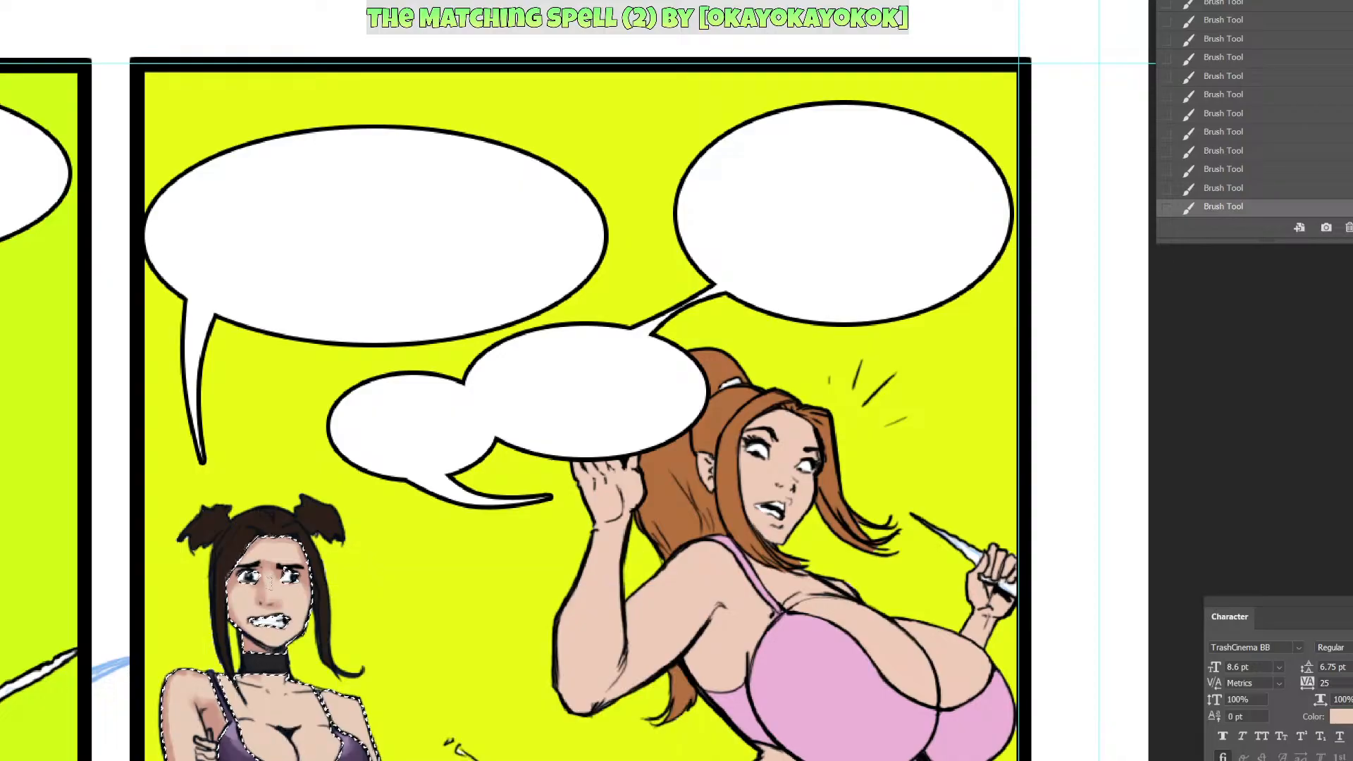
{"action": "left_click", "coordinate": [281, 571], "text": "alt"}
{"action": "left_click_drag", "start_coordinate": [235, 584], "coordinate": [257, 587]}
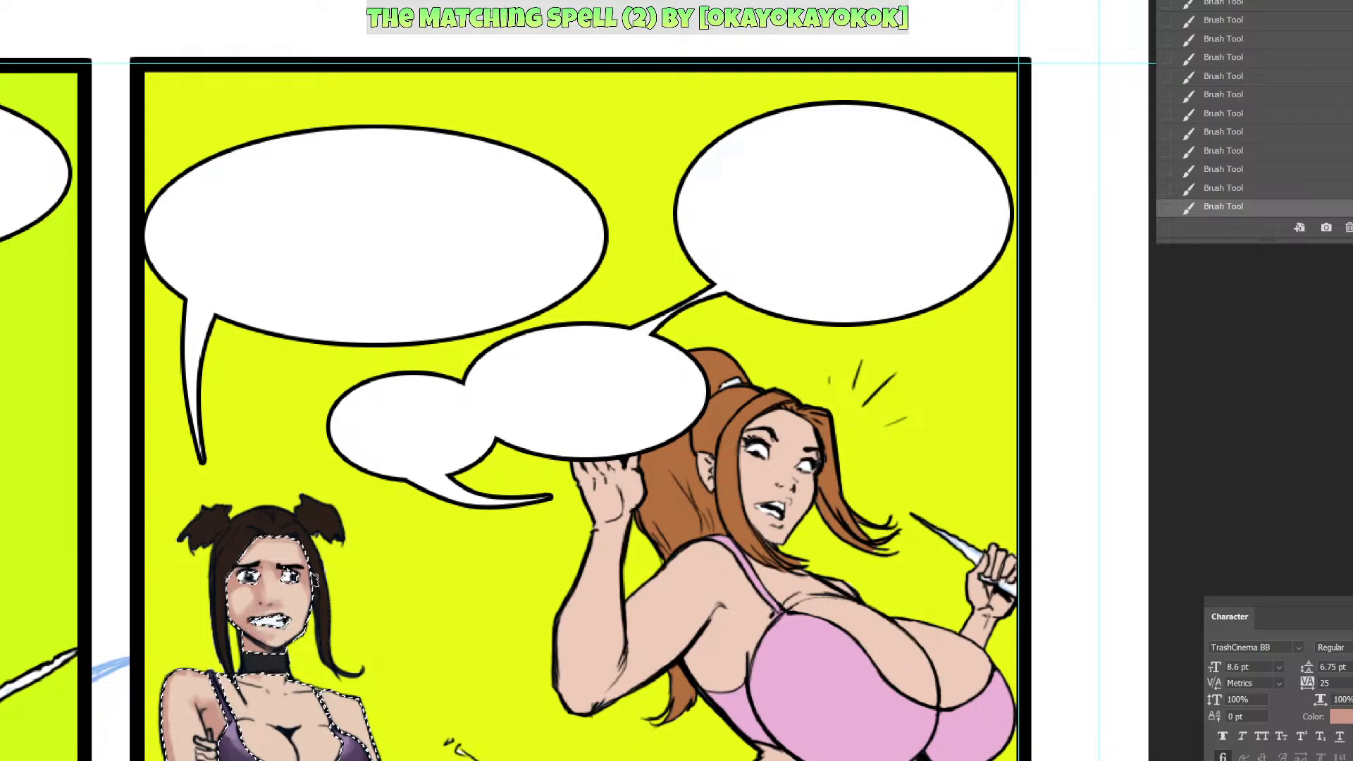
{"action": "left_click_drag", "start_coordinate": [287, 572], "coordinate": [290, 583]}
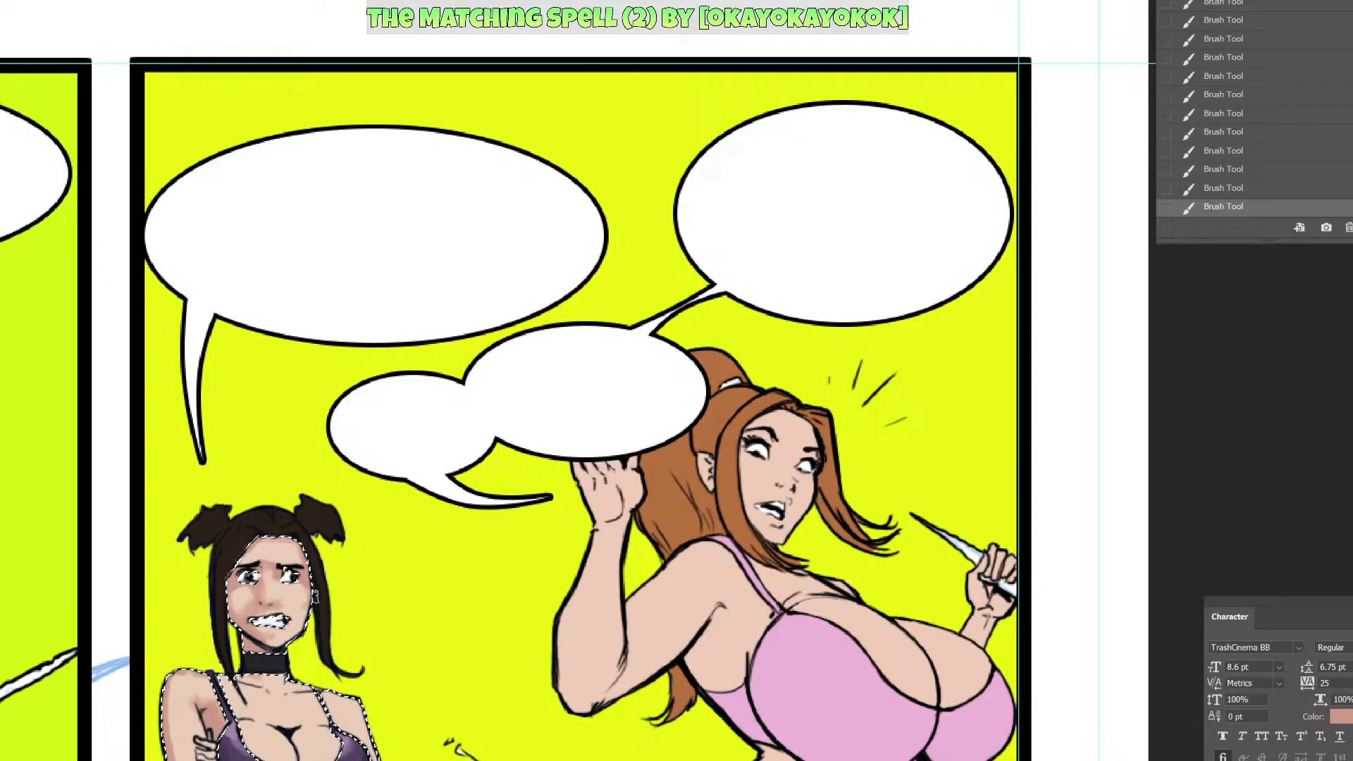
Reduce the brush size to 9 px and add fine shading to the dark-haired character's neck and collarbone in the second panel.
{"action": "right_click", "coordinate": [285, 598]}
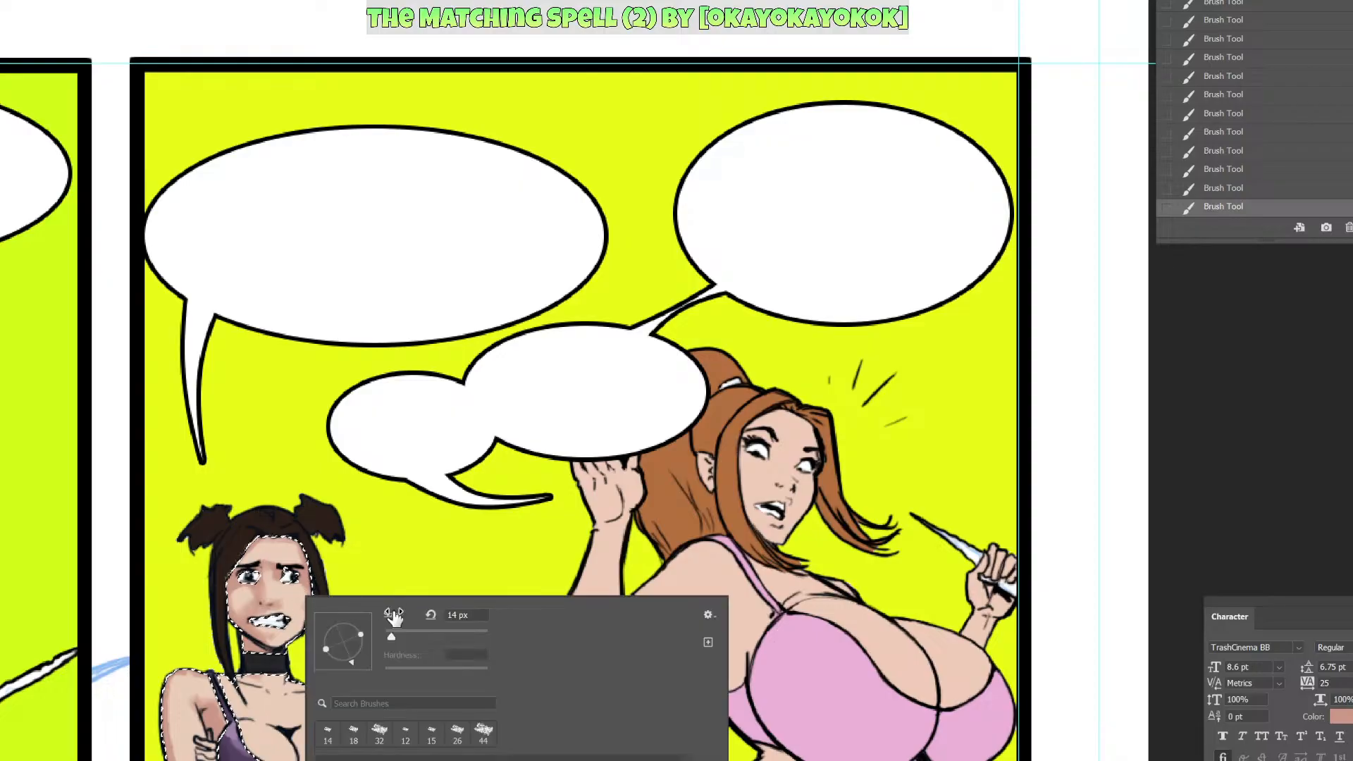
{"action": "left_click_drag", "start_coordinate": [392, 636], "coordinate": [389, 637]}
{"action": "key", "text": "Return"}
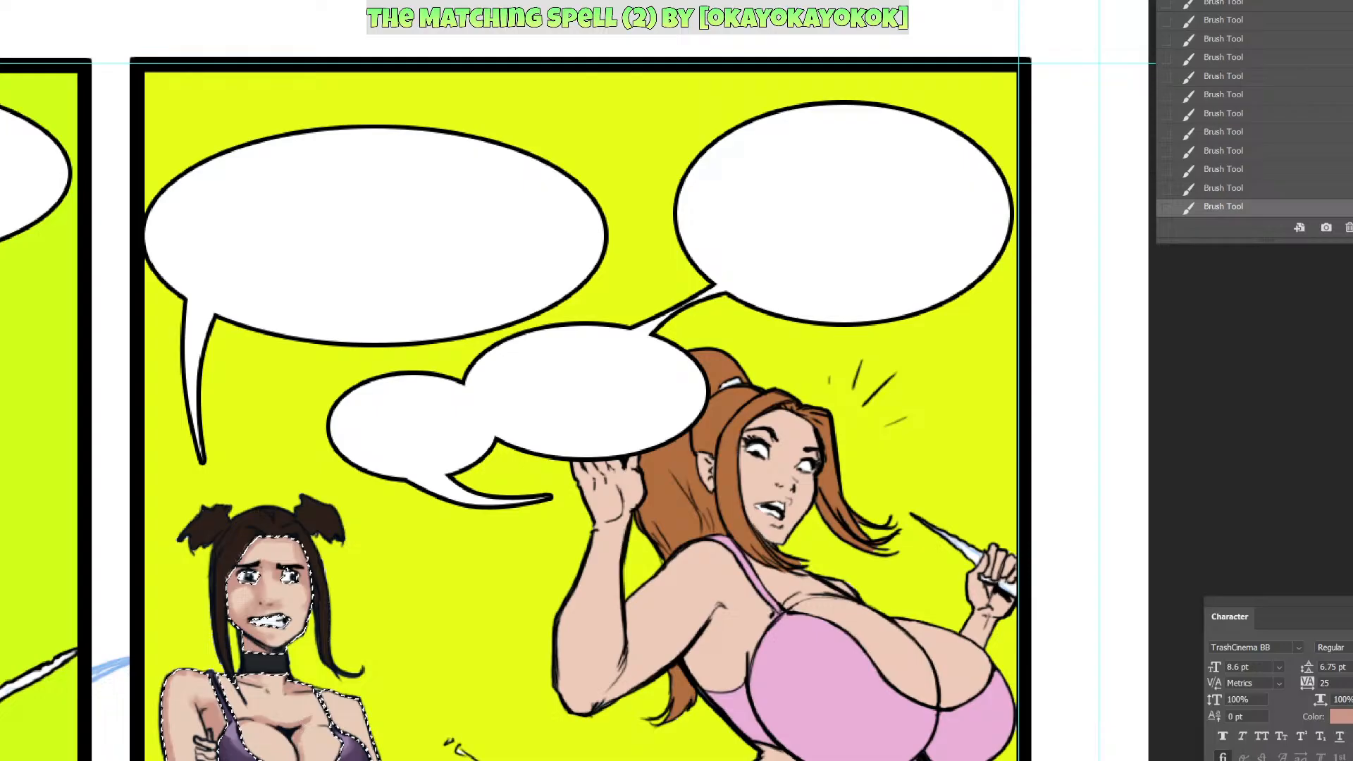
Enlarge the brush and refine the skin shading across the dark-haired character's upper chest in the second panel.
{"action": "right_click", "coordinate": [325, 725]}
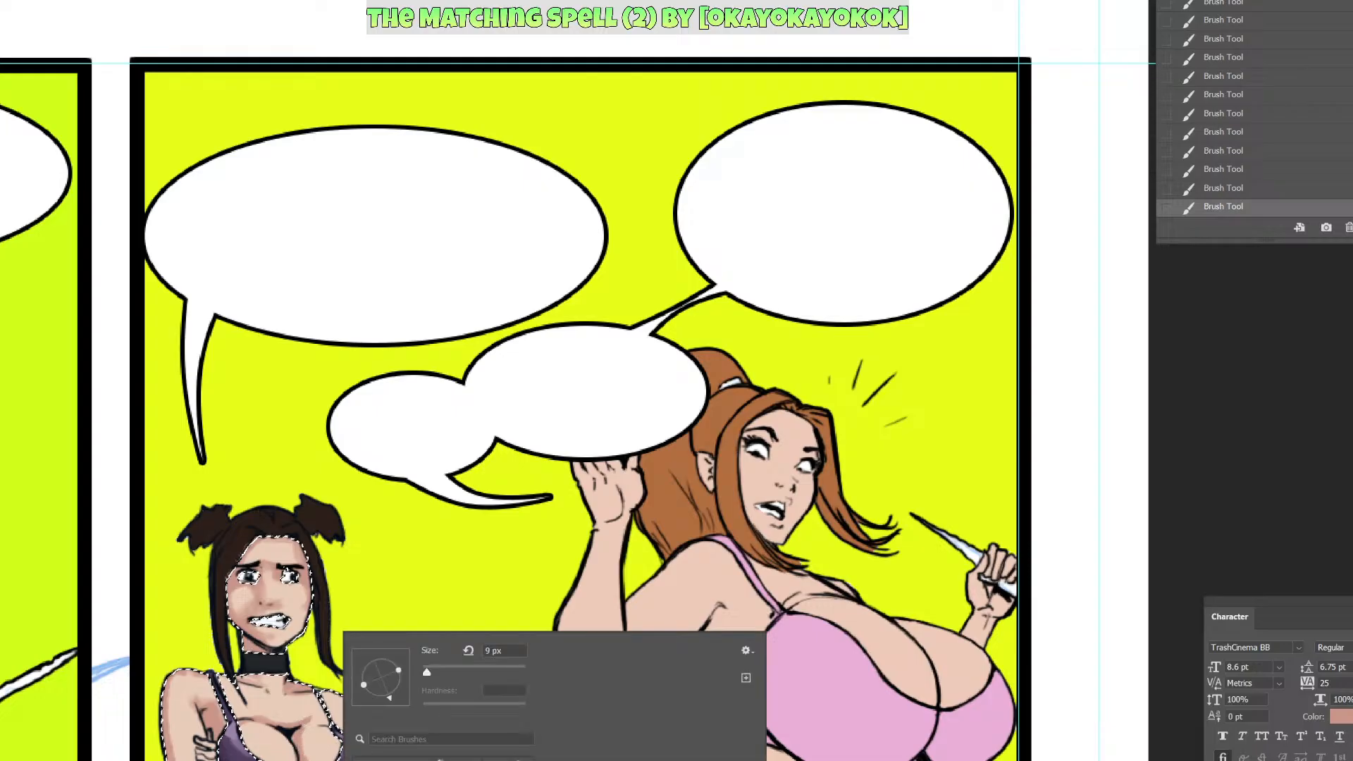
{"action": "left_click_drag", "start_coordinate": [425, 672], "coordinate": [445, 674]}
{"action": "left_click", "coordinate": [300, 746]}
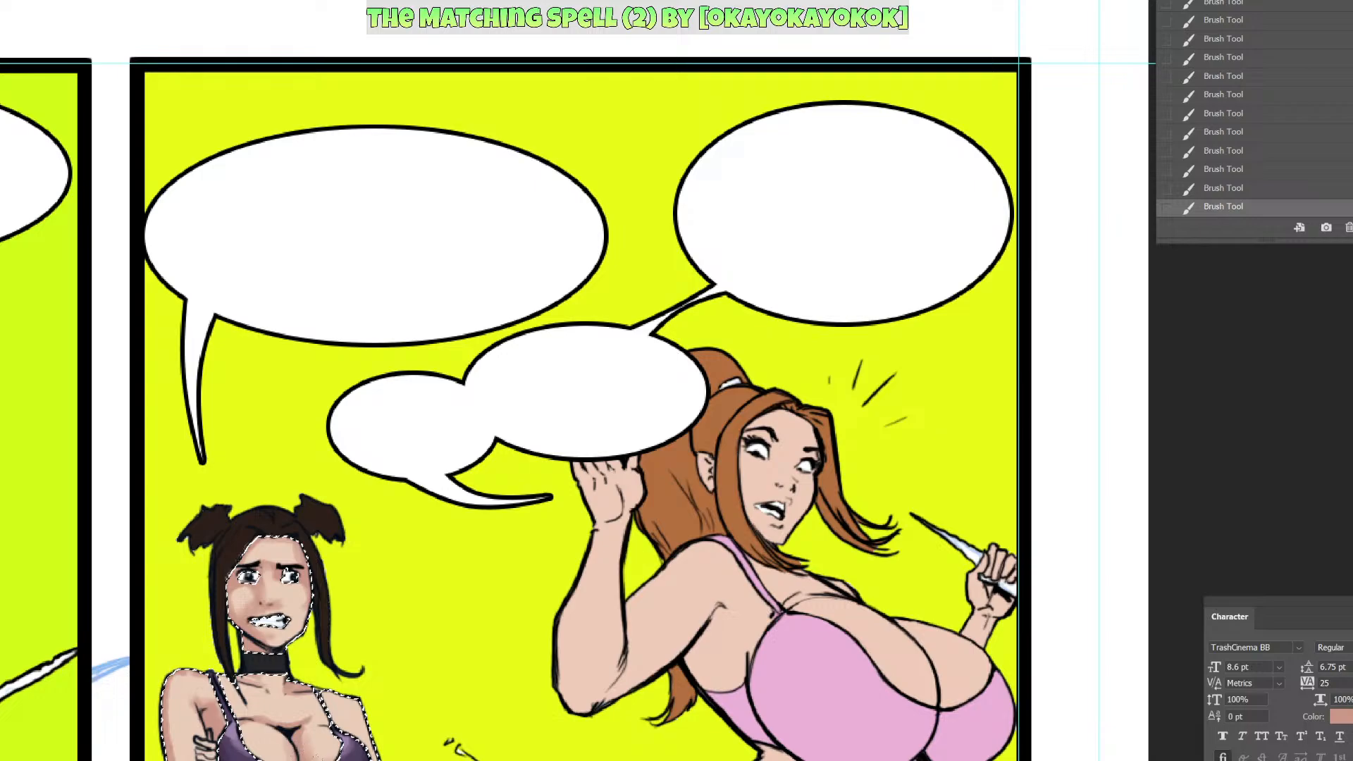
{"action": "right_click", "coordinate": [380, 729]}
{"action": "left_click", "coordinate": [366, 675]}
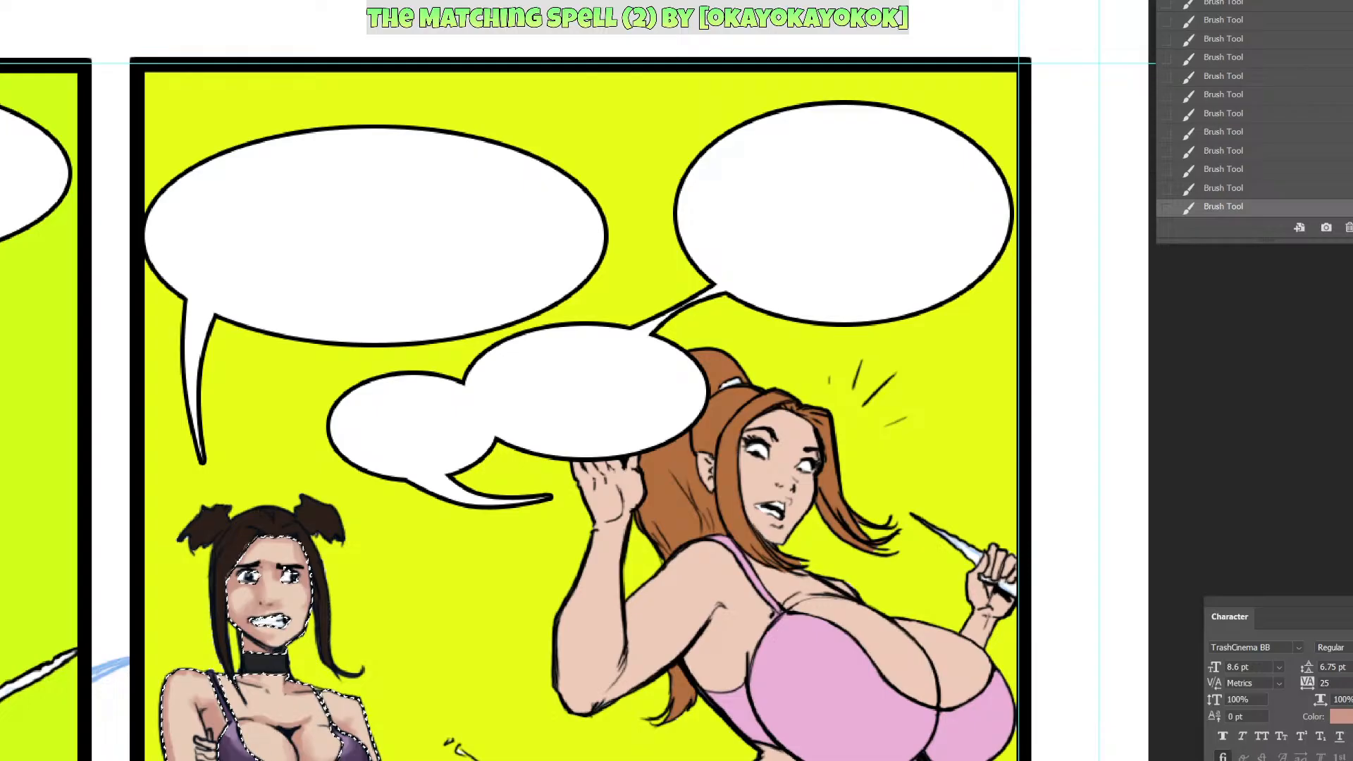
{"action": "key", "text": "x"}
{"action": "key", "text": "x"}
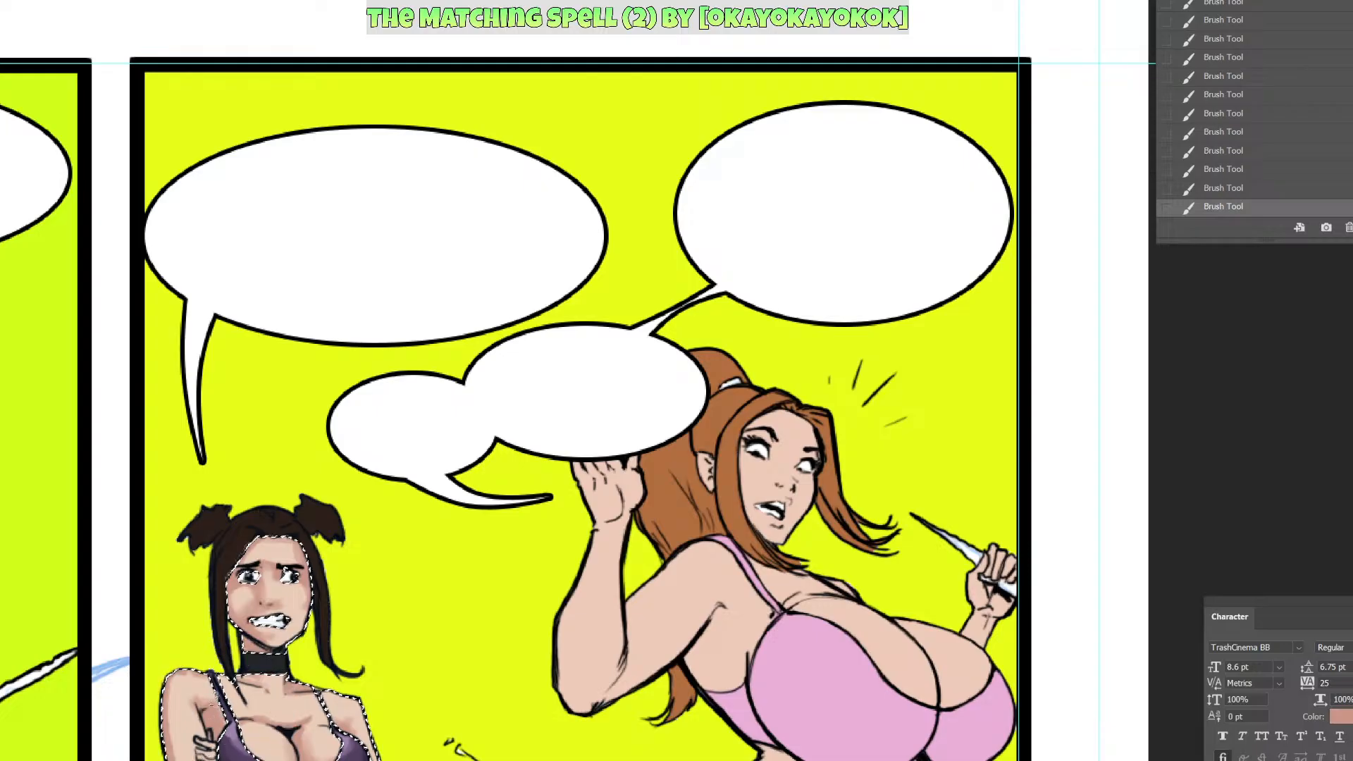
Sample shadow and light skin tones and shade the dark-haired character's upper arm and shoulder in the second panel.
{"action": "right_click", "coordinate": [278, 701]}
{"action": "left_click", "coordinate": [395, 594]}
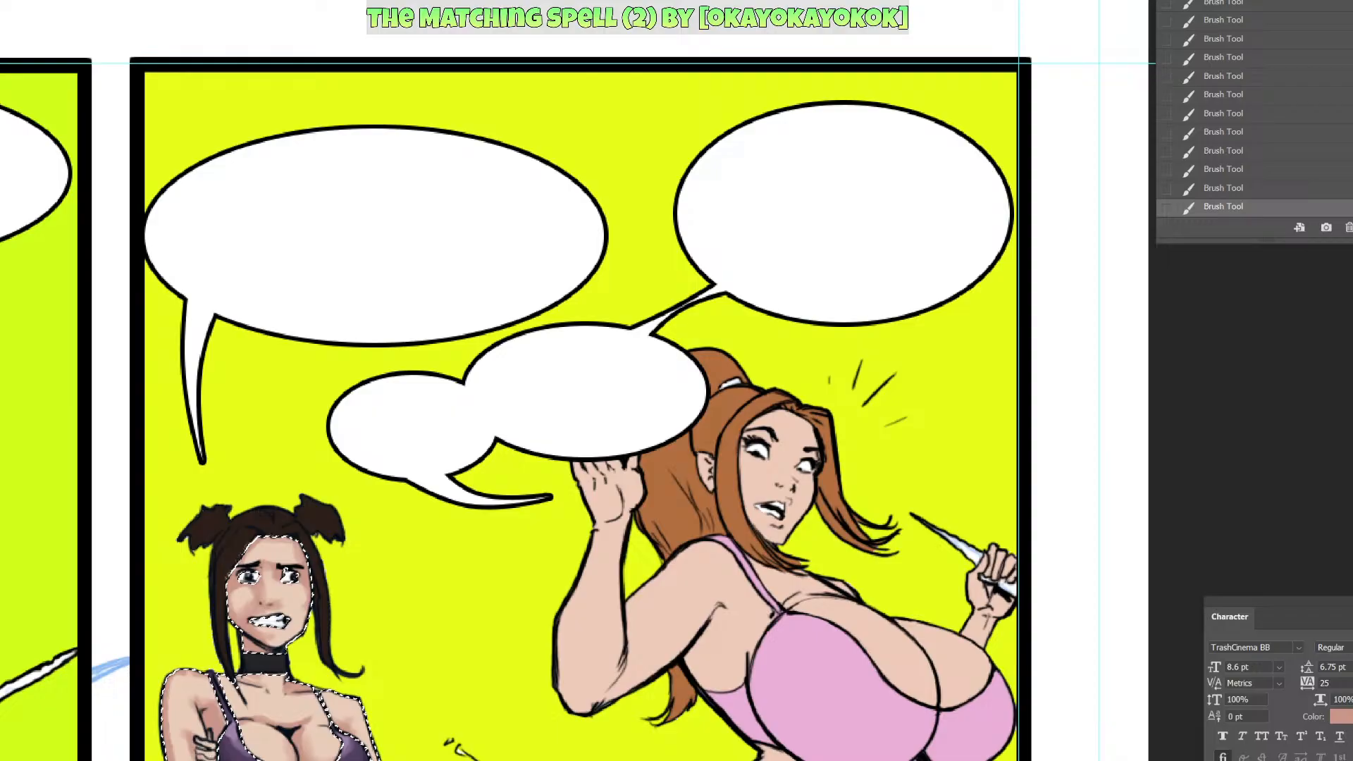
{"action": "left_click", "coordinate": [189, 748], "text": "alt"}
{"action": "left_click_drag", "start_coordinate": [188, 735], "coordinate": [219, 685]}
{"action": "left_click", "coordinate": [211, 711], "text": "alt"}
{"action": "left_click", "coordinate": [269, 690], "text": "alt"}
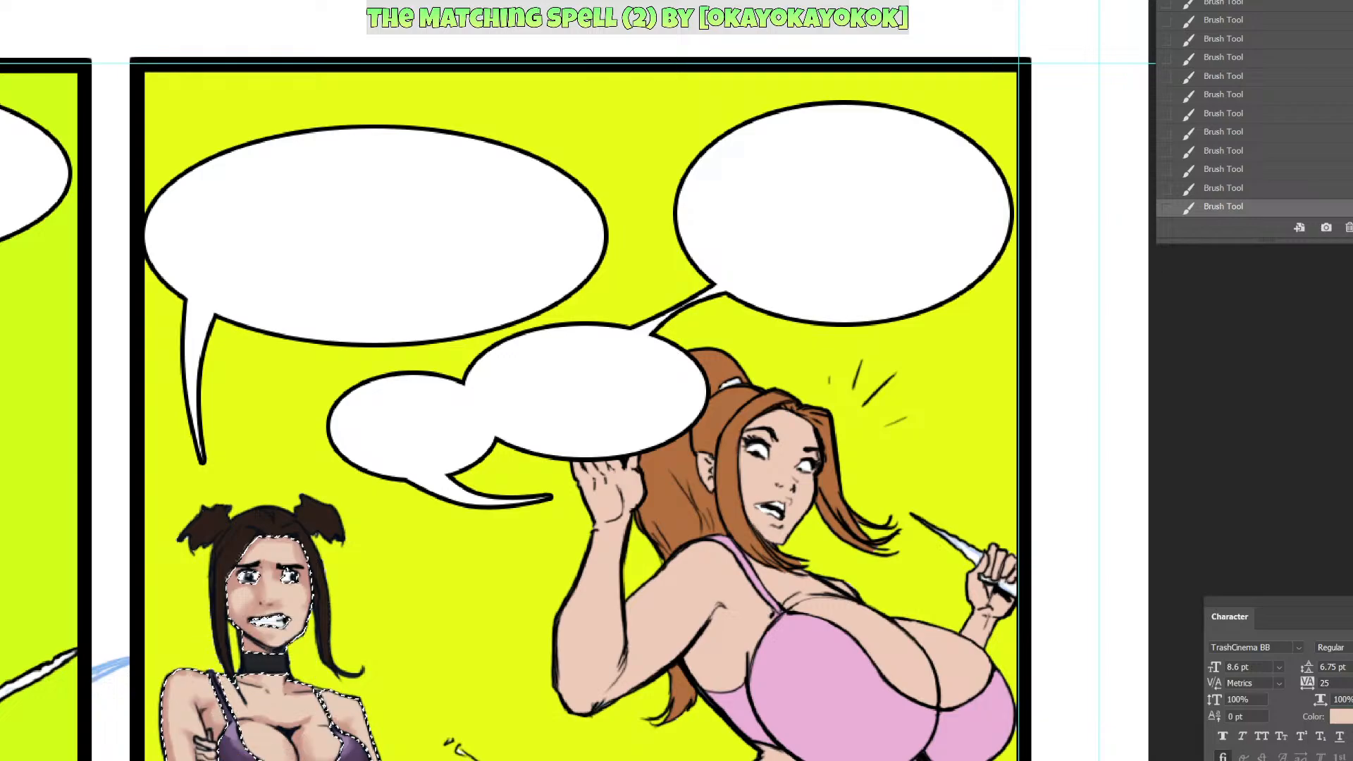
{"action": "key", "text": "x"}
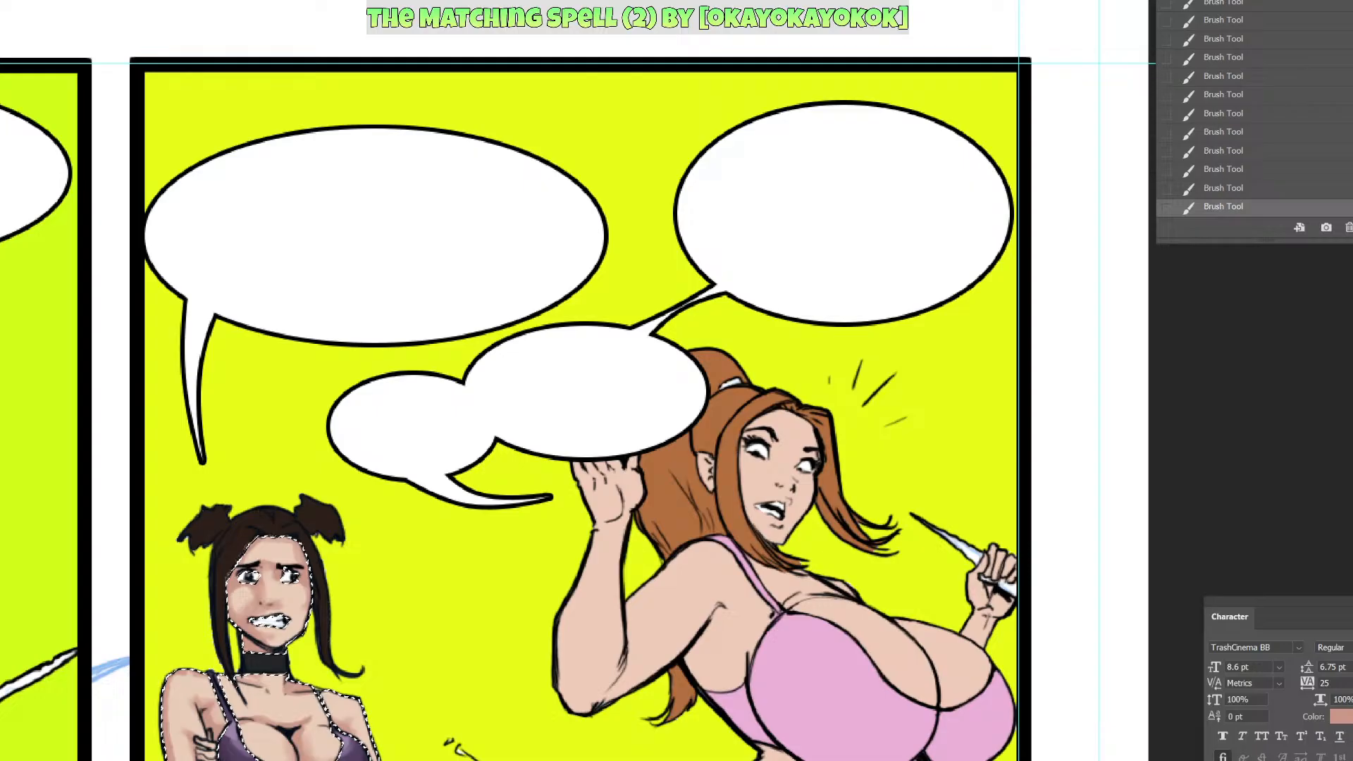
Alternate between the dark and light skin tones to shade the dark-haired character's forearms and face in the second panel.
{"action": "scroll", "coordinate": [578, 380], "scroll_direction": "down", "scroll_amount": 2}
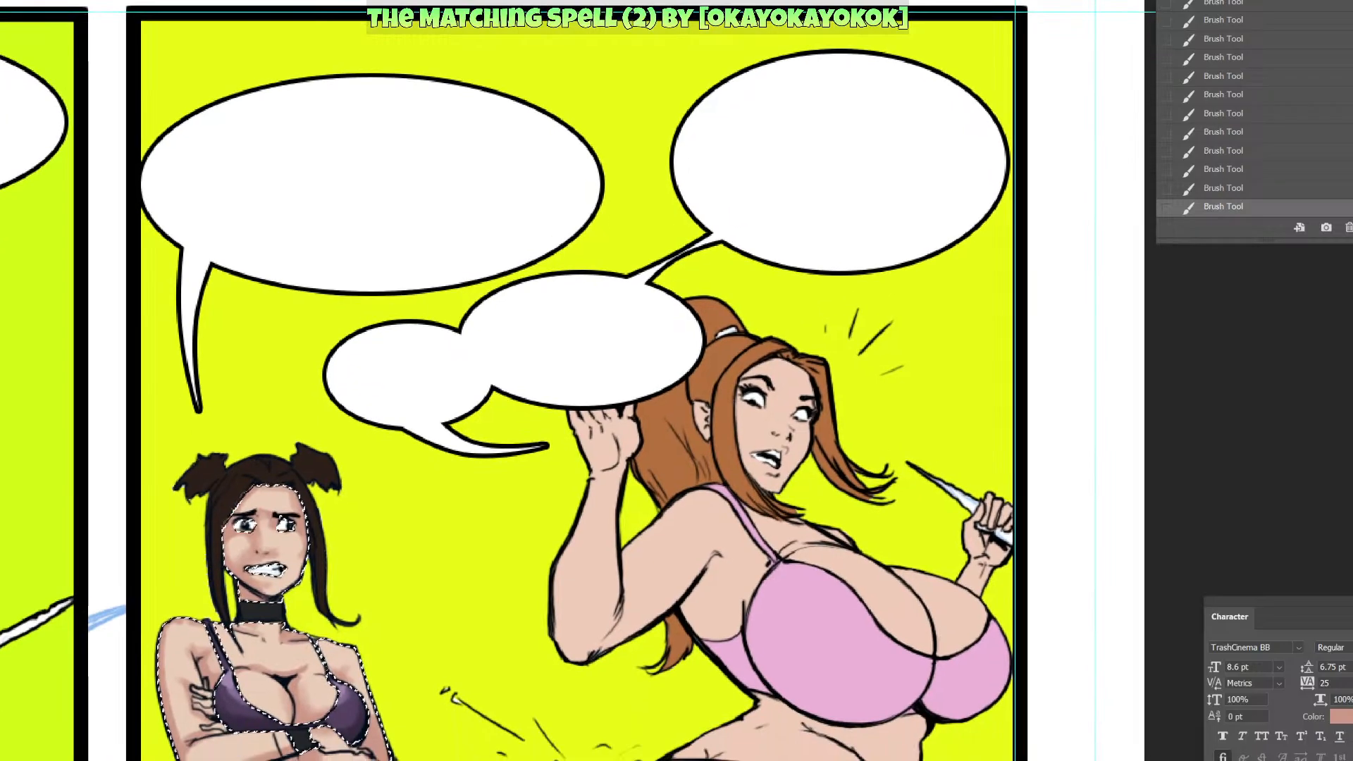
{"action": "key", "text": "x"}
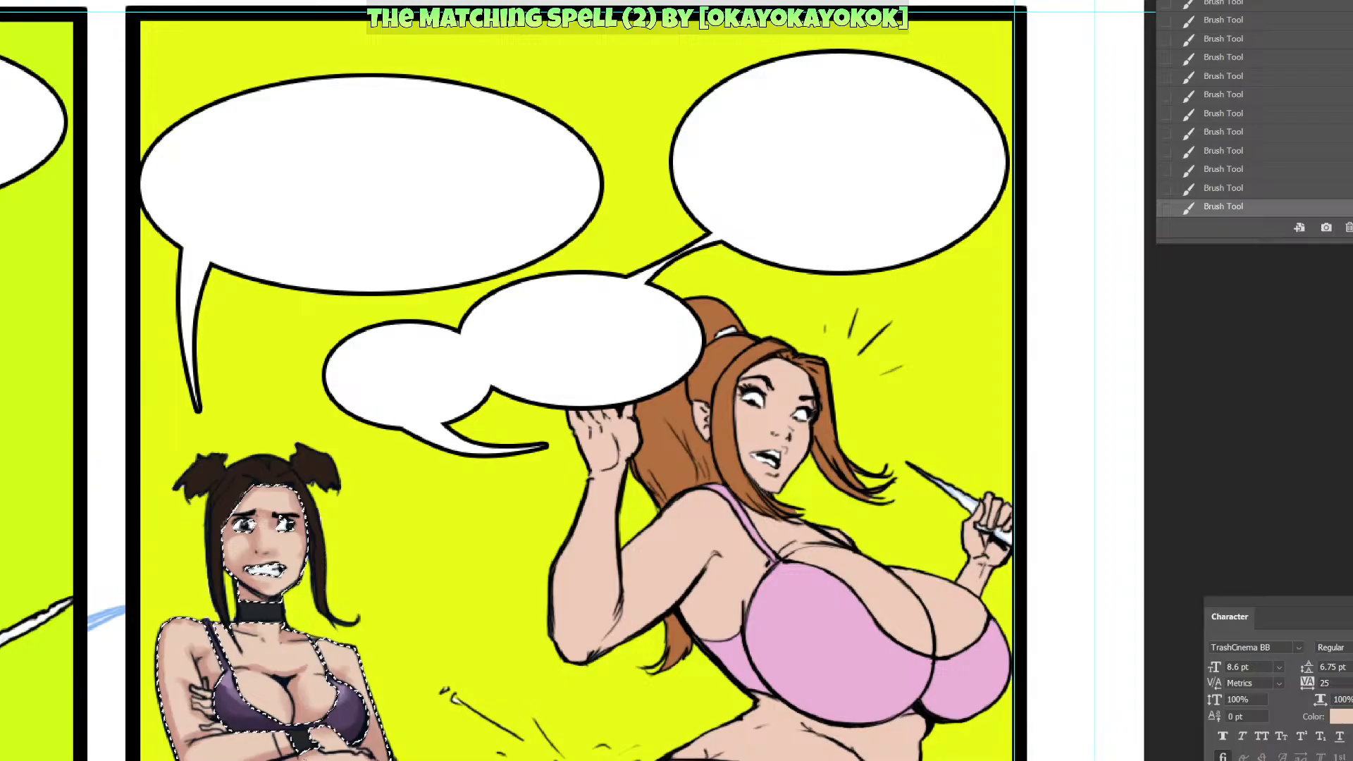
{"action": "left_click", "coordinate": [291, 759]}
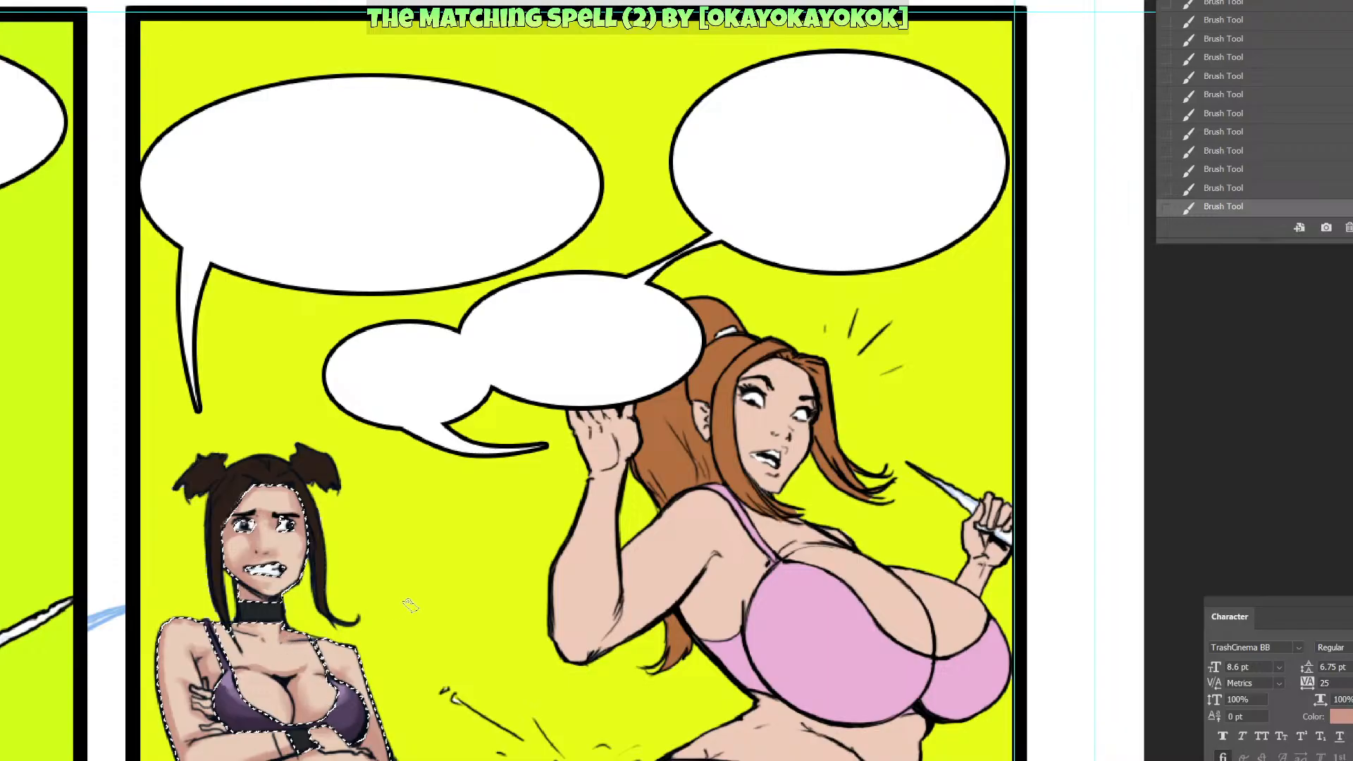
{"action": "left_click", "coordinate": [286, 546], "text": "alt"}
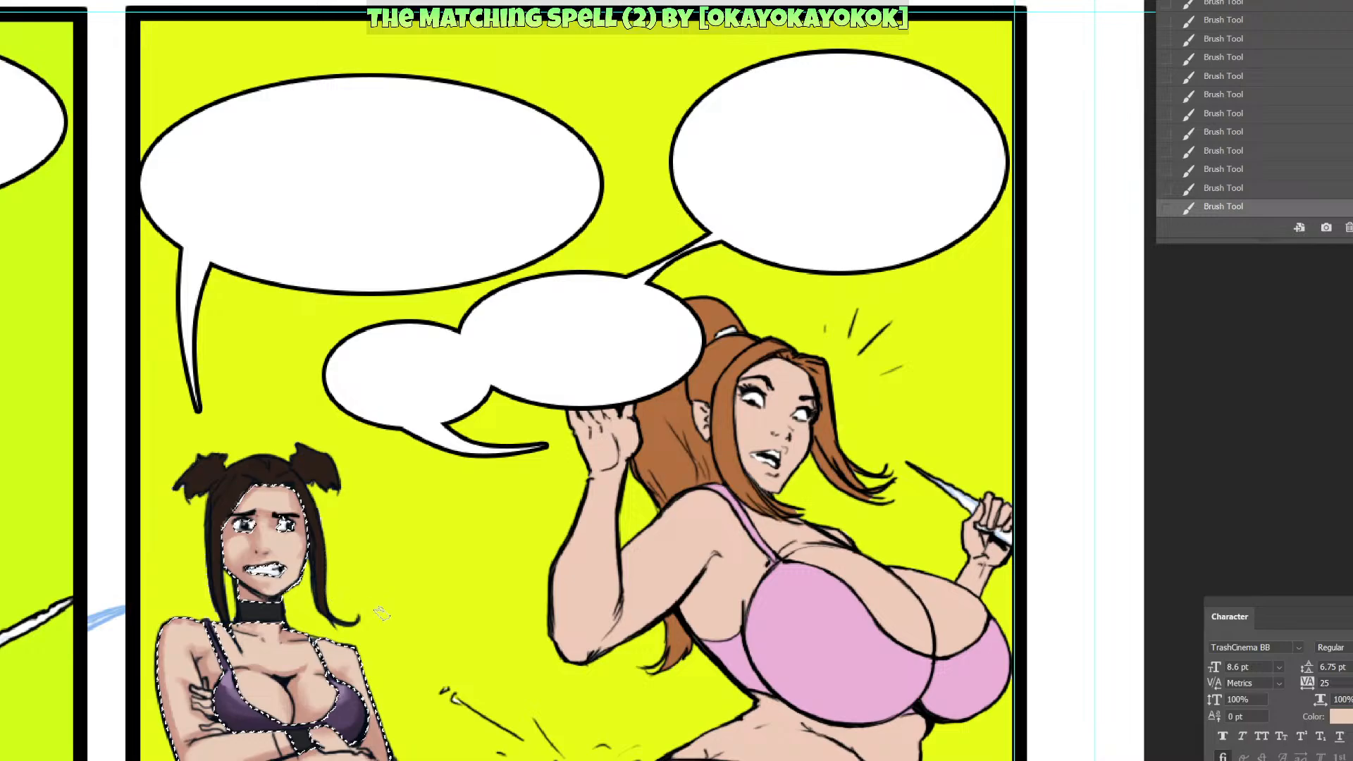
{"action": "left_click_drag", "start_coordinate": [381, 613], "coordinate": [438, 531]}
{"action": "left_click", "coordinate": [335, 434], "text": "alt"}
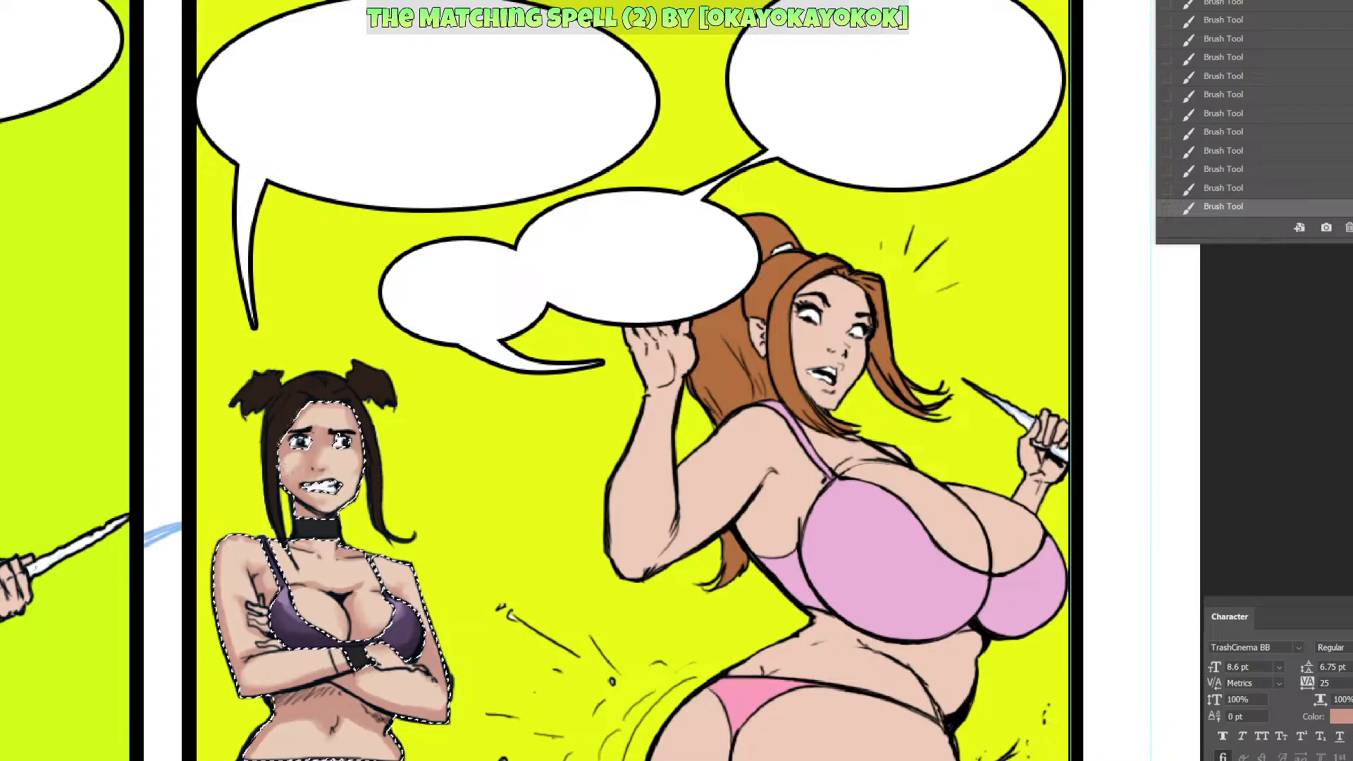
Touch up the skin shading on the dark-haired character's face with the Oil Pastel Large 1 brush at 67 px.
{"action": "left_click_drag", "start_coordinate": [395, 606], "coordinate": [466, 476]}
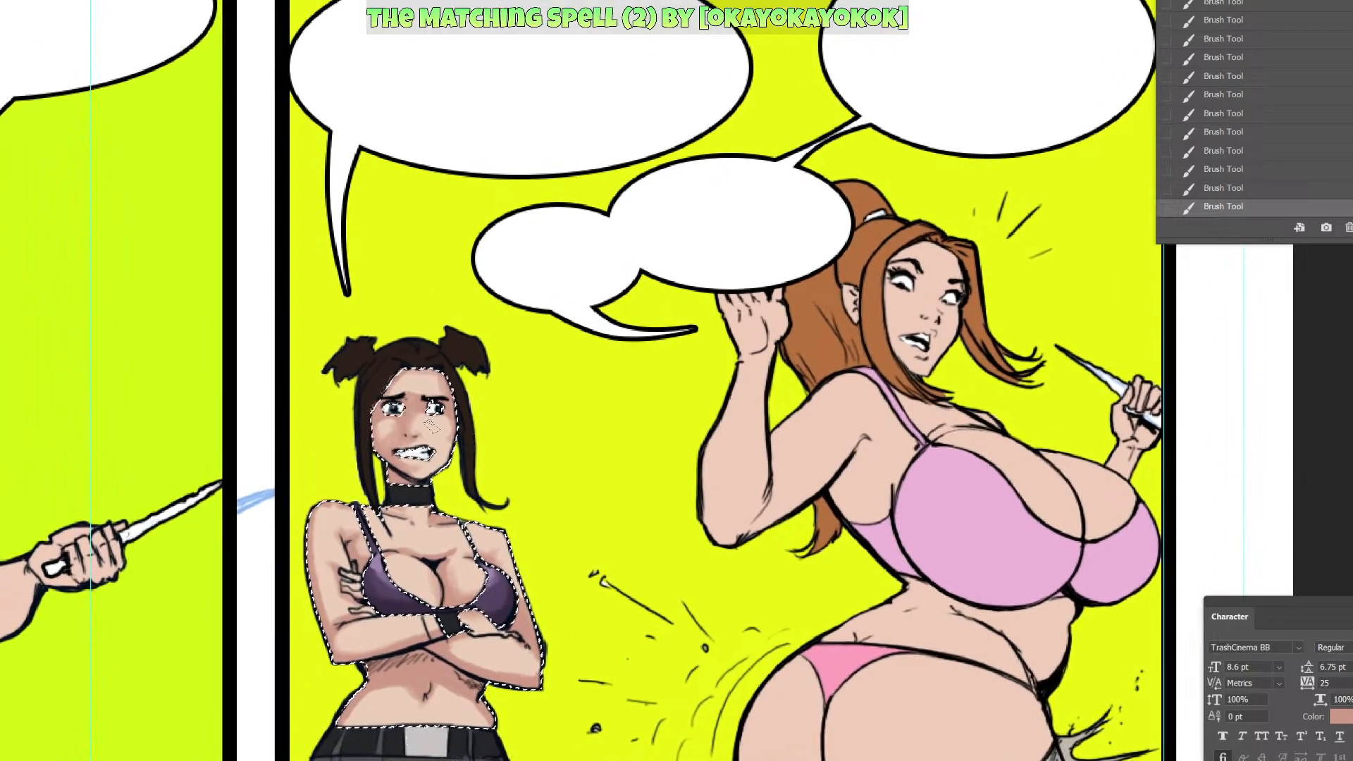
{"action": "right_click", "coordinate": [428, 423]}
{"action": "key", "text": "Escape"}
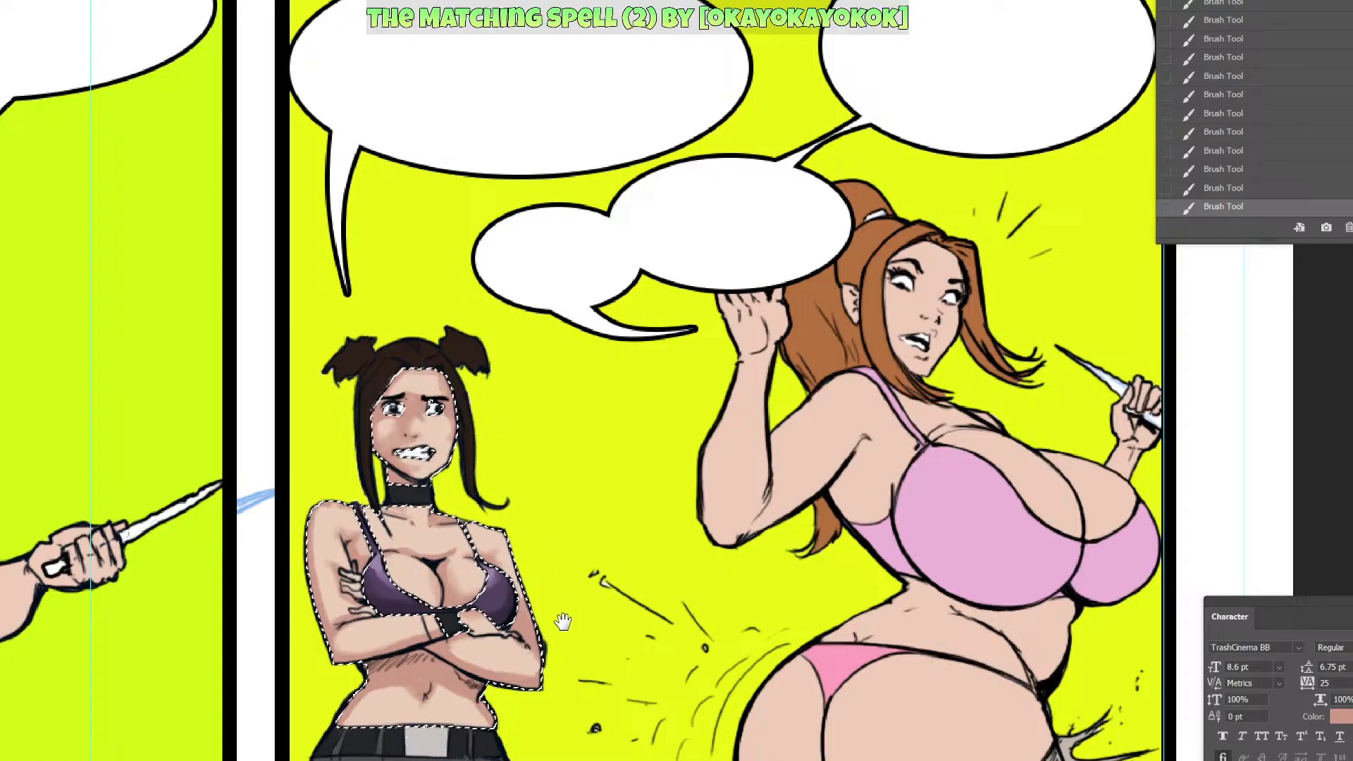
{"action": "left_click_drag", "start_coordinate": [562, 621], "coordinate": [321, 462]}
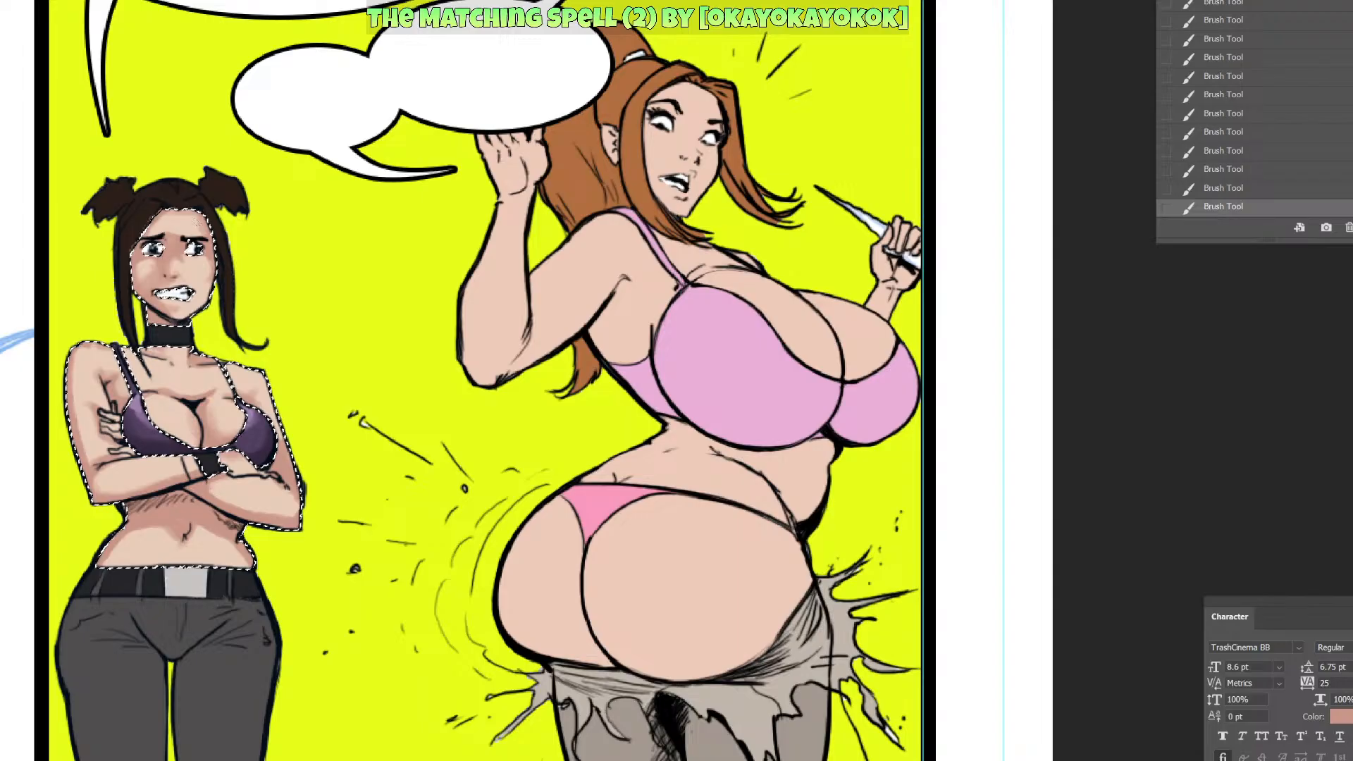
{"action": "right_click", "coordinate": [152, 220]}
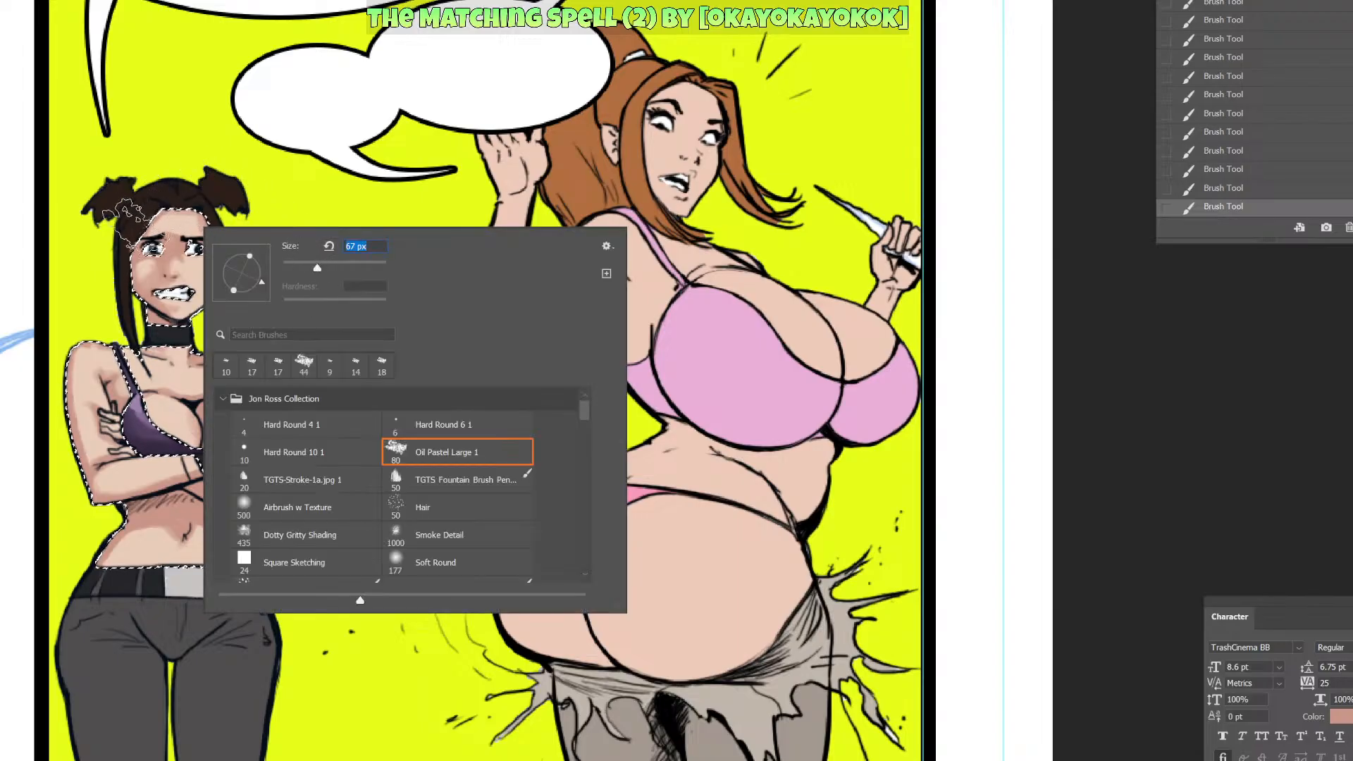
{"action": "key", "text": "Return"}
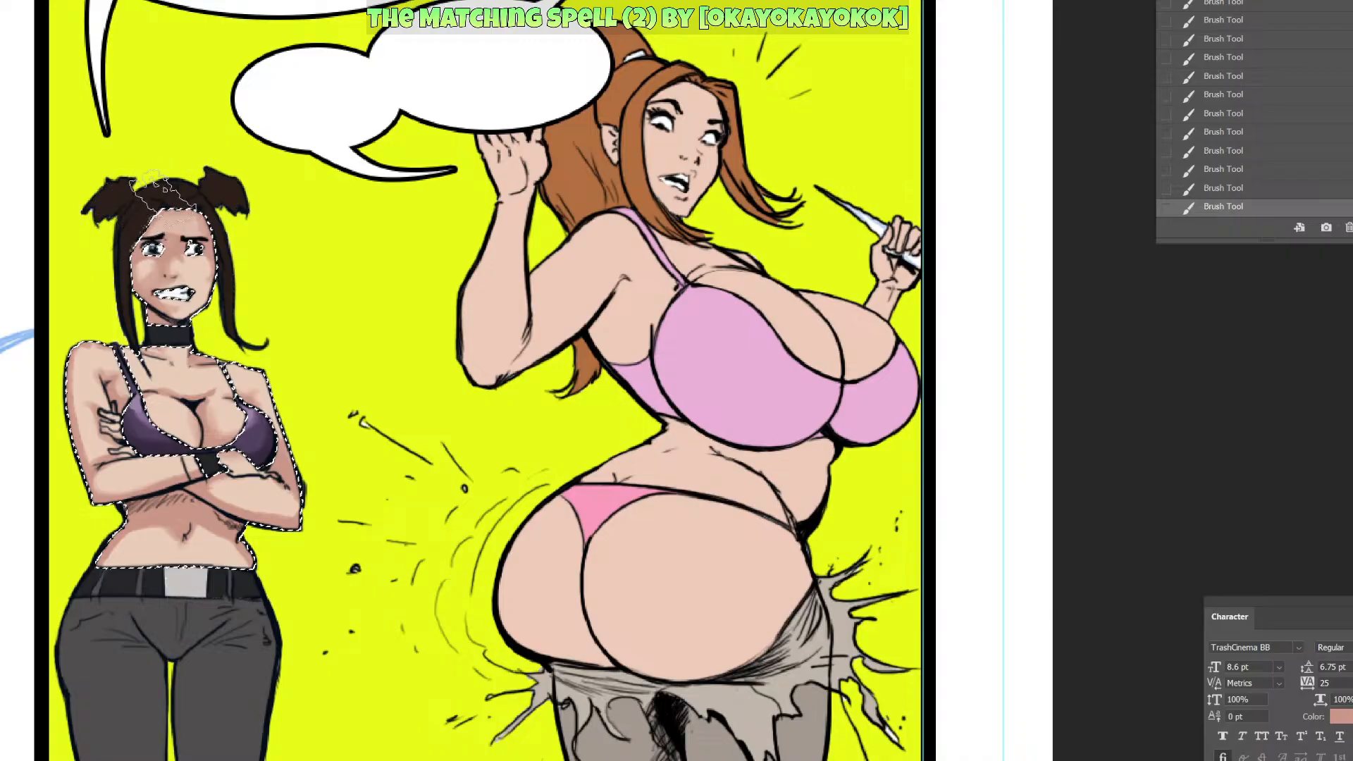
{"action": "left_click_drag", "start_coordinate": [356, 403], "coordinate": [334, 421]}
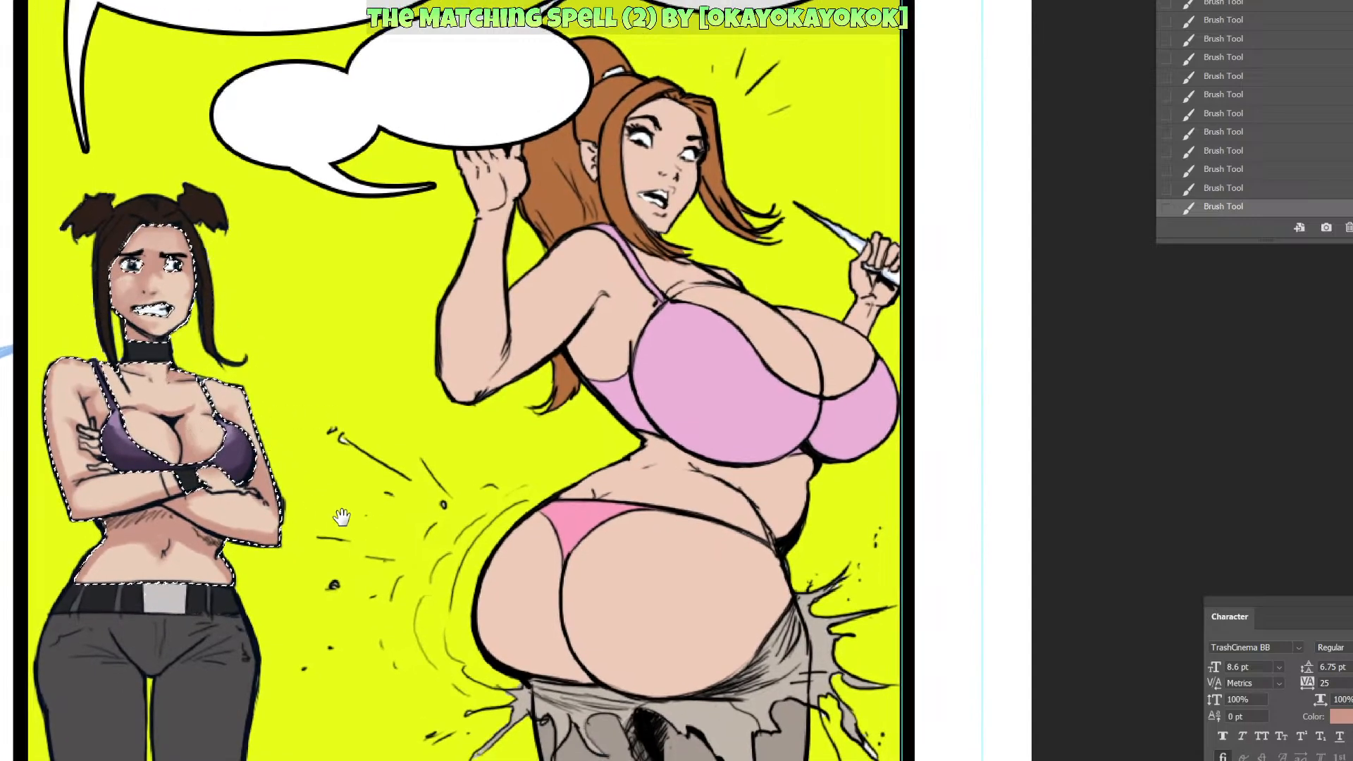
Adjust the brush and shade the dark-haired character's midriff above the belt in the second panel.
{"action": "scroll", "coordinate": [338, 513], "scroll_direction": "down", "scroll_amount": 3}
{"action": "mouse_move", "coordinate": [383, 725]}
{"action": "left_mouse_down"}
{"action": "mouse_move", "coordinate": [454, 733]}
{"action": "mouse_move", "coordinate": [433, 733]}
{"action": "left_mouse_up"}
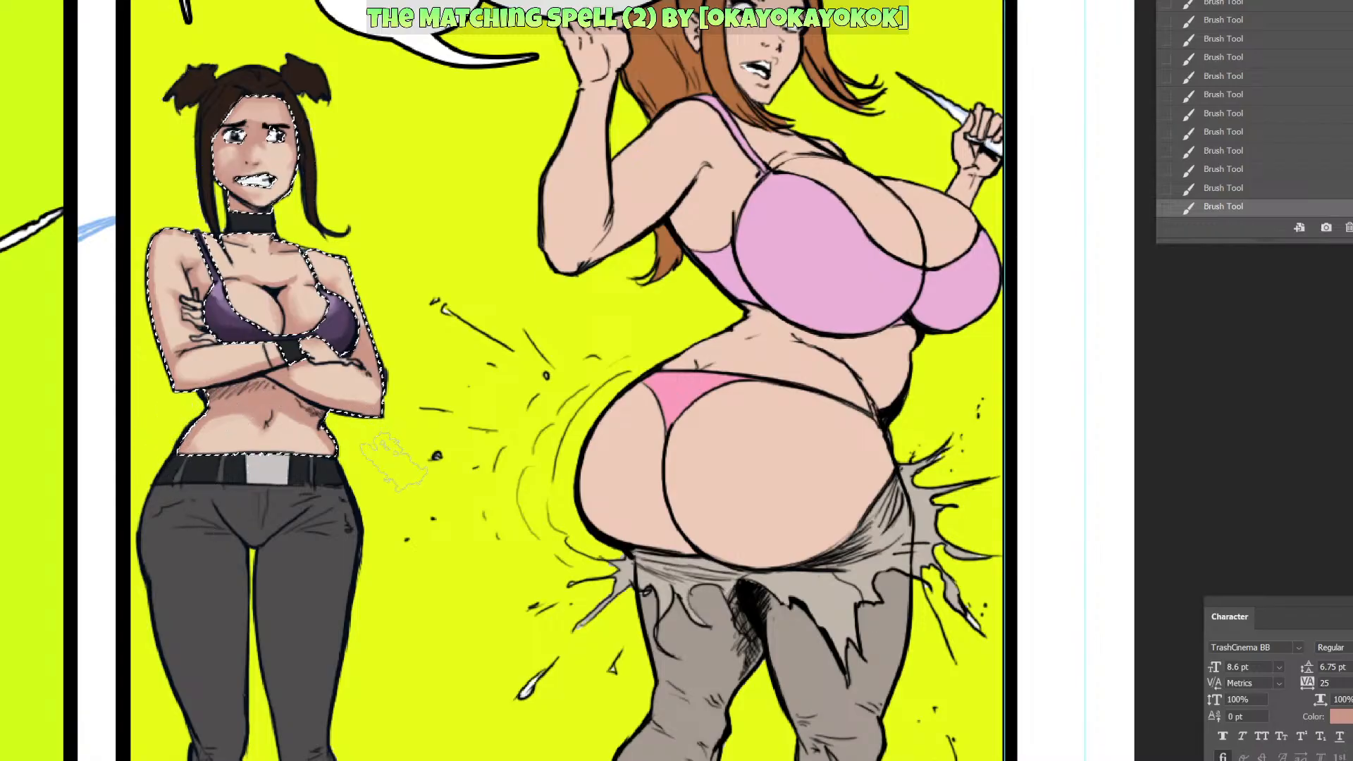
{"action": "right_click", "coordinate": [334, 493]}
{"action": "key", "text": "Return"}
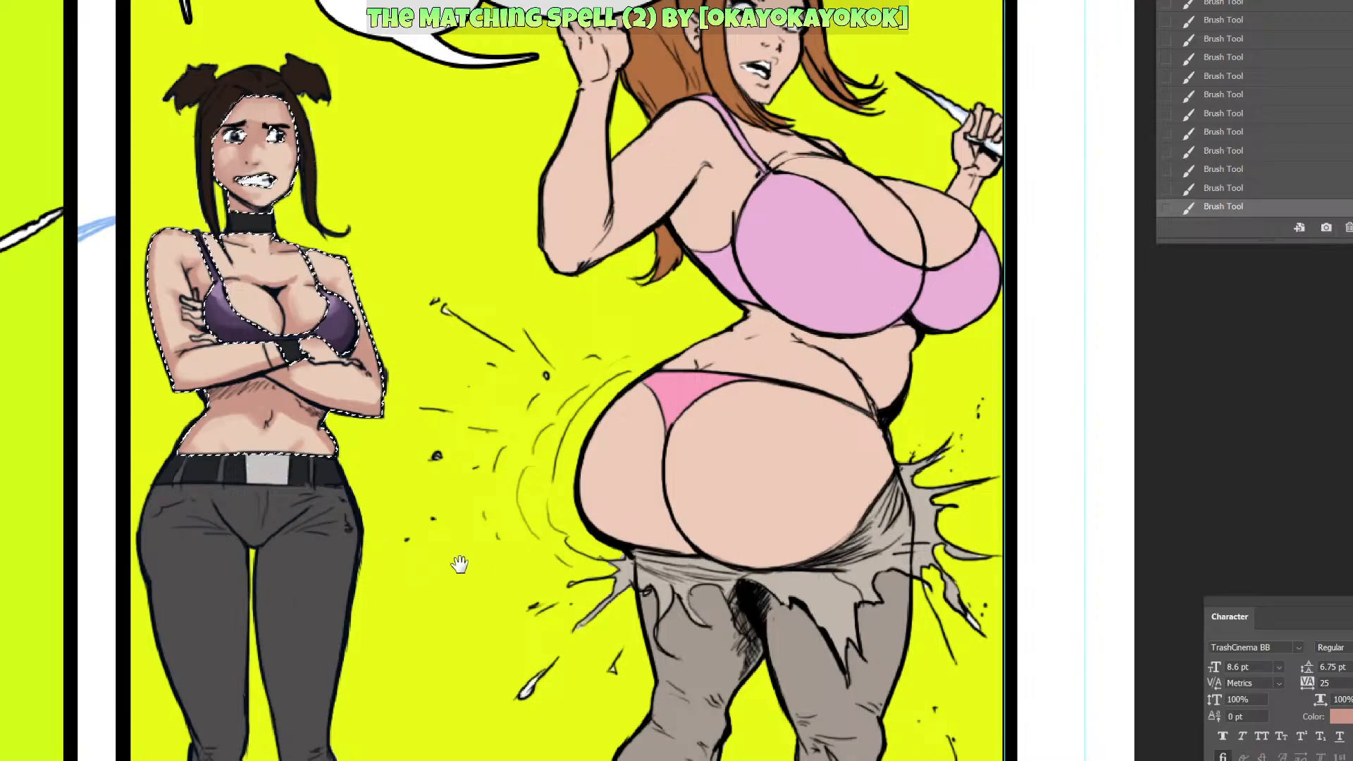
{"action": "left_click_drag", "start_coordinate": [472, 573], "coordinate": [430, 709]}
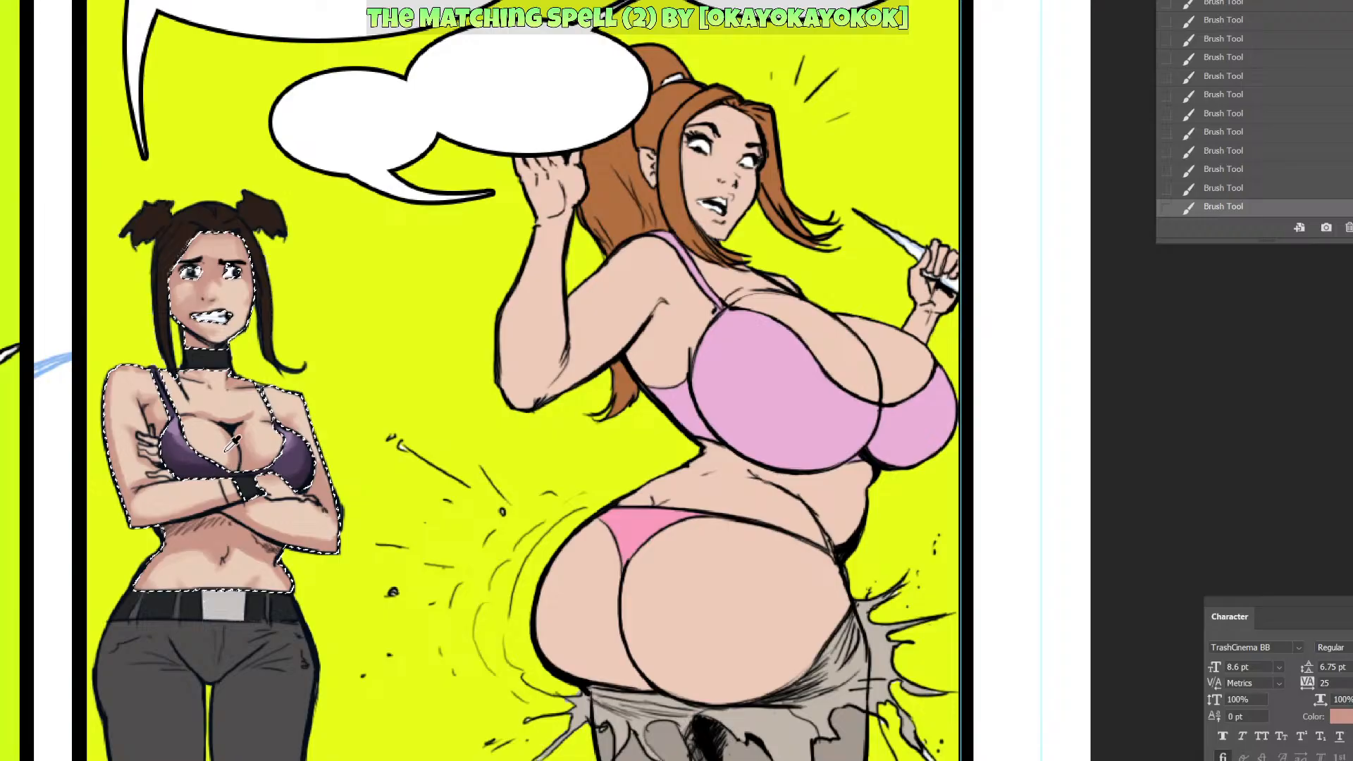
Sample light and shadow tones from the dark-haired character's chest and blend the skin shading around the neckline.
{"action": "left_click", "coordinate": [227, 449], "text": "alt"}
{"action": "left_click_drag", "start_coordinate": [419, 542], "coordinate": [400, 546]}
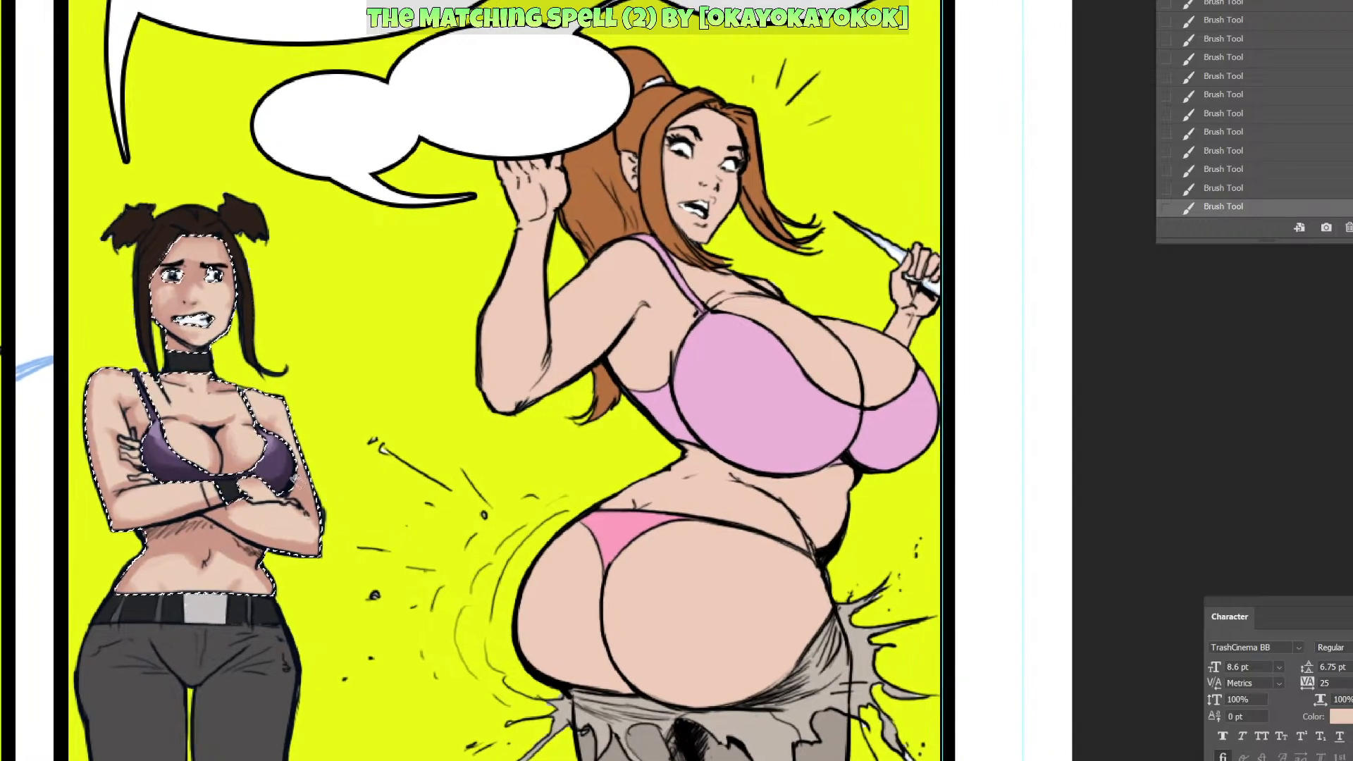
{"action": "left_click", "coordinate": [231, 463], "text": "alt"}
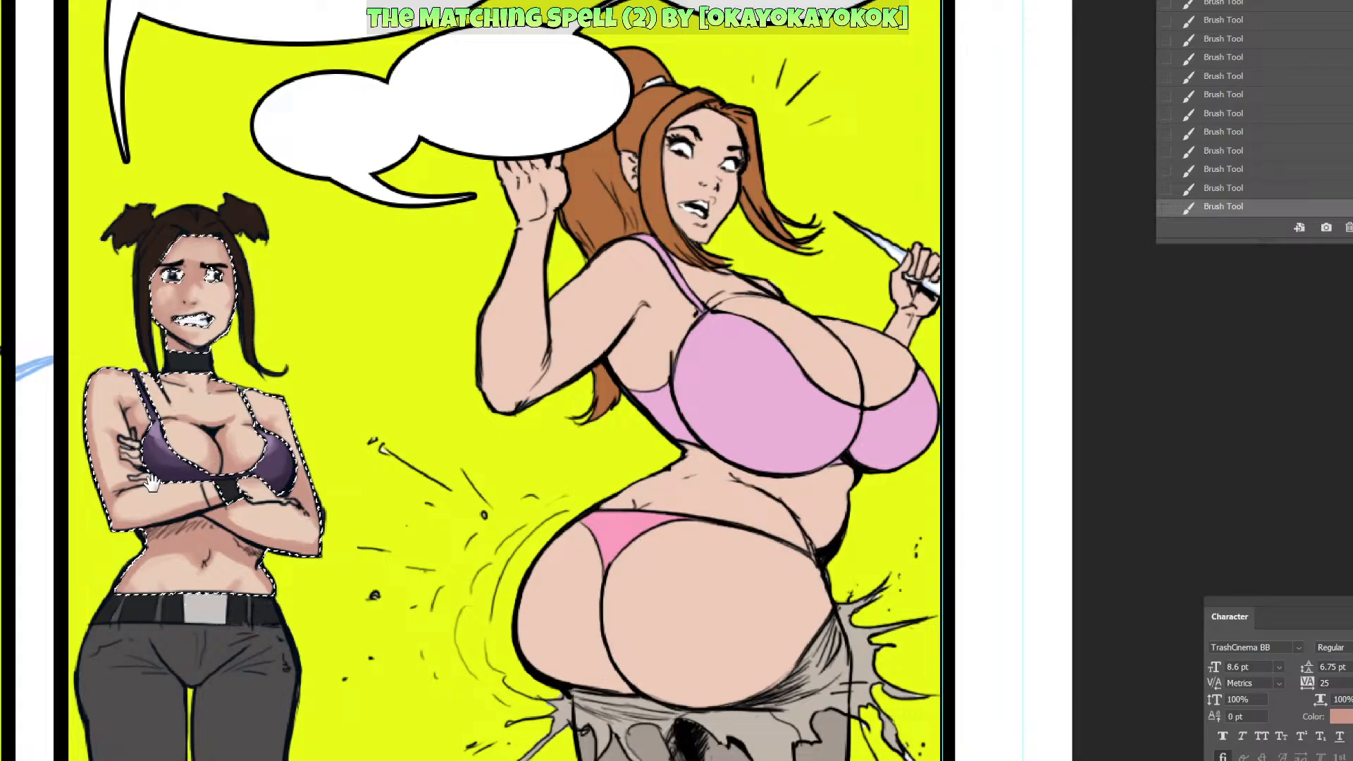
{"action": "left_click_drag", "start_coordinate": [412, 596], "coordinate": [373, 625]}
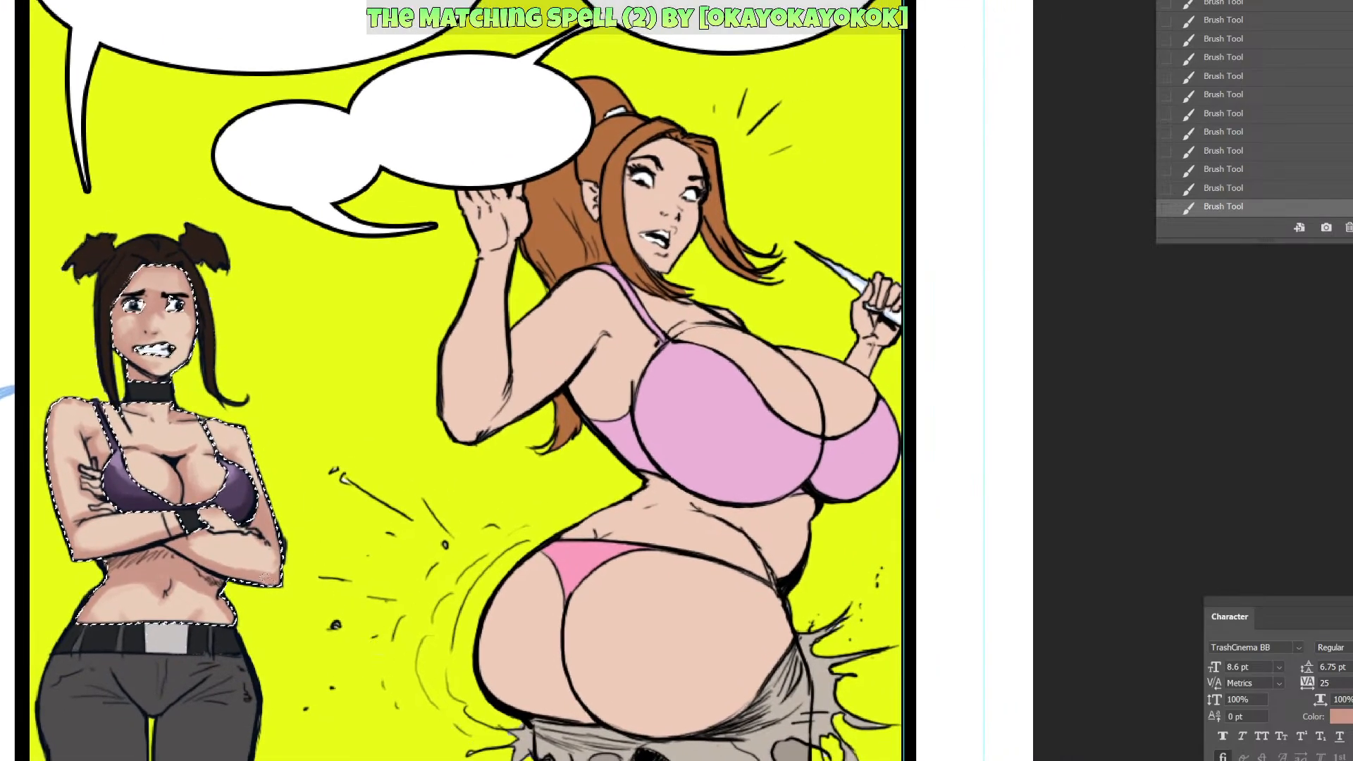
{"action": "left_click_drag", "start_coordinate": [233, 458], "coordinate": [227, 440]}
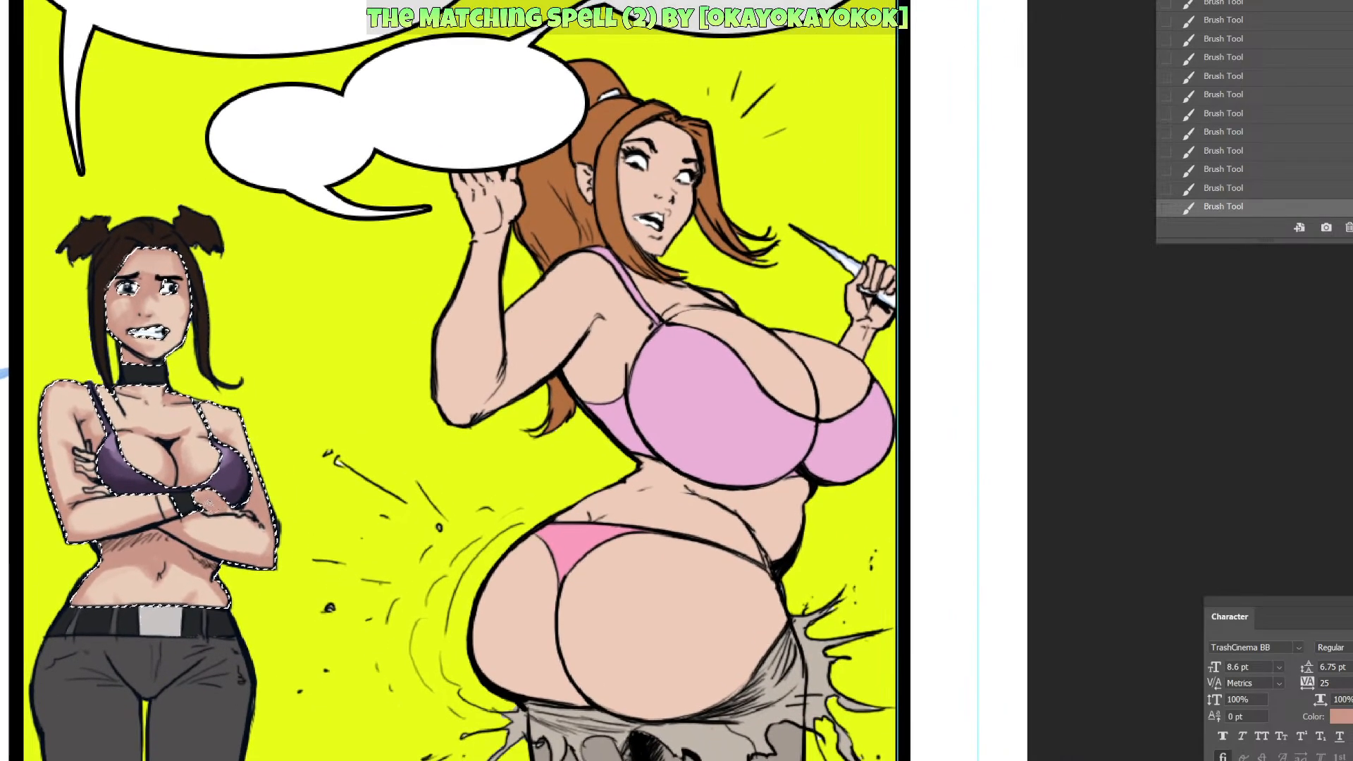
Sample skin tones from the crossed arms and midriff and brush light tones onto the dark-haired character's forearms.
{"action": "left_click", "coordinate": [225, 536], "text": "alt"}
{"action": "left_click_drag", "start_coordinate": [203, 489], "coordinate": [242, 505]}
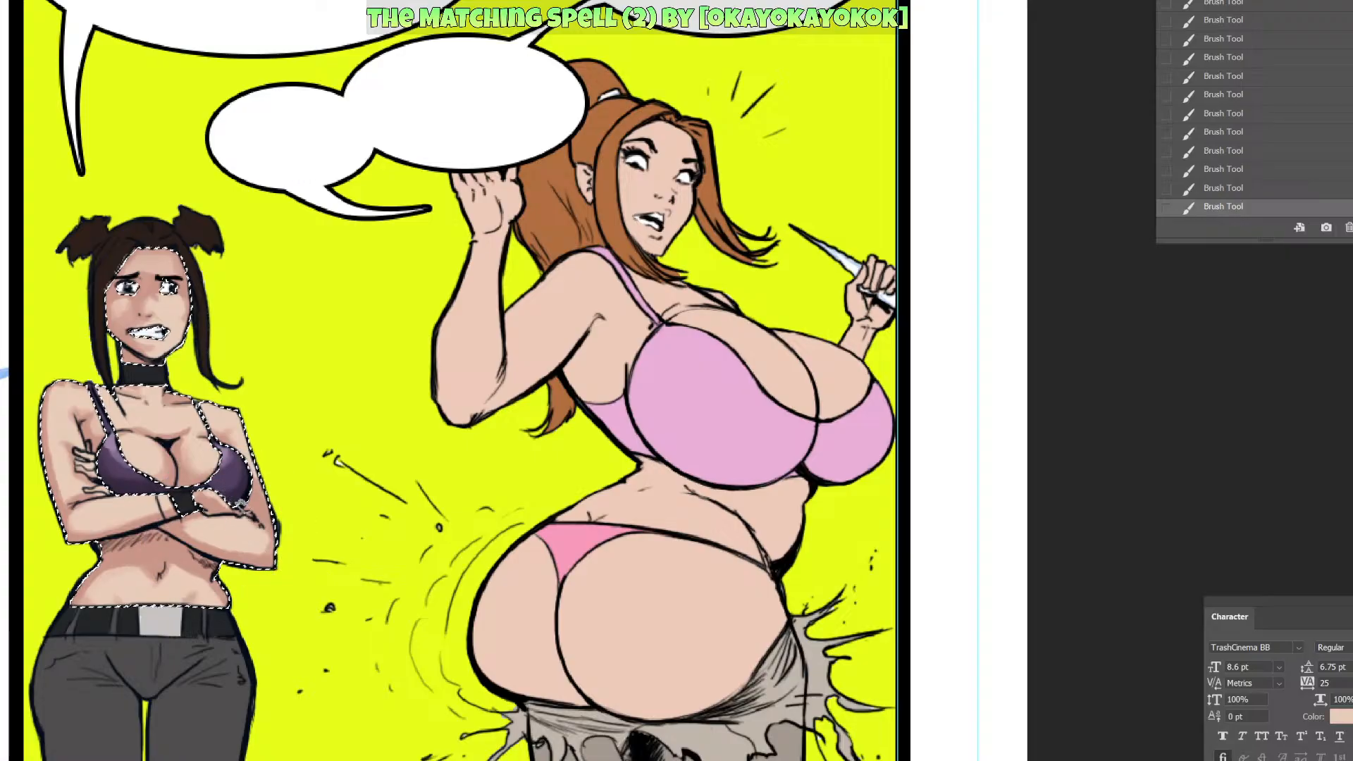
{"action": "left_click_drag", "start_coordinate": [389, 716], "coordinate": [380, 711]}
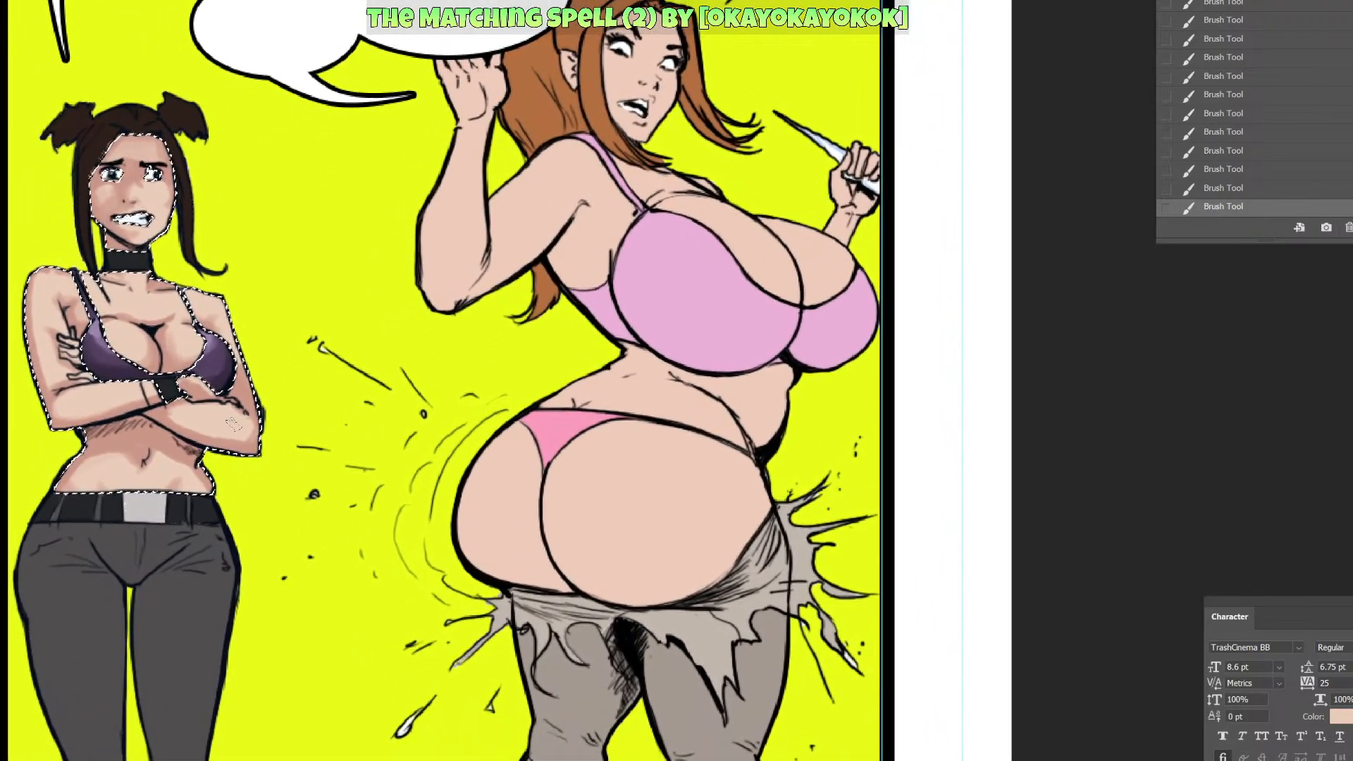
{"action": "left_click", "coordinate": [141, 437], "text": "alt"}
Brush shadow tones onto the shouting dark-haired character's cheek, nose, jaw and ear in the green-background panel.
{"action": "left_click_drag", "start_coordinate": [277, 733], "coordinate": [361, 284]}
{"action": "scroll", "coordinate": [597, 414], "scroll_direction": "down", "scroll_amount": 3}
{"action": "left_click_drag", "start_coordinate": [734, 659], "coordinate": [456, 670]}
{"action": "scroll", "coordinate": [444, 705], "scroll_direction": "up", "scroll_amount": 3}
{"action": "left_click_drag", "start_coordinate": [284, 607], "coordinate": [302, 618]}
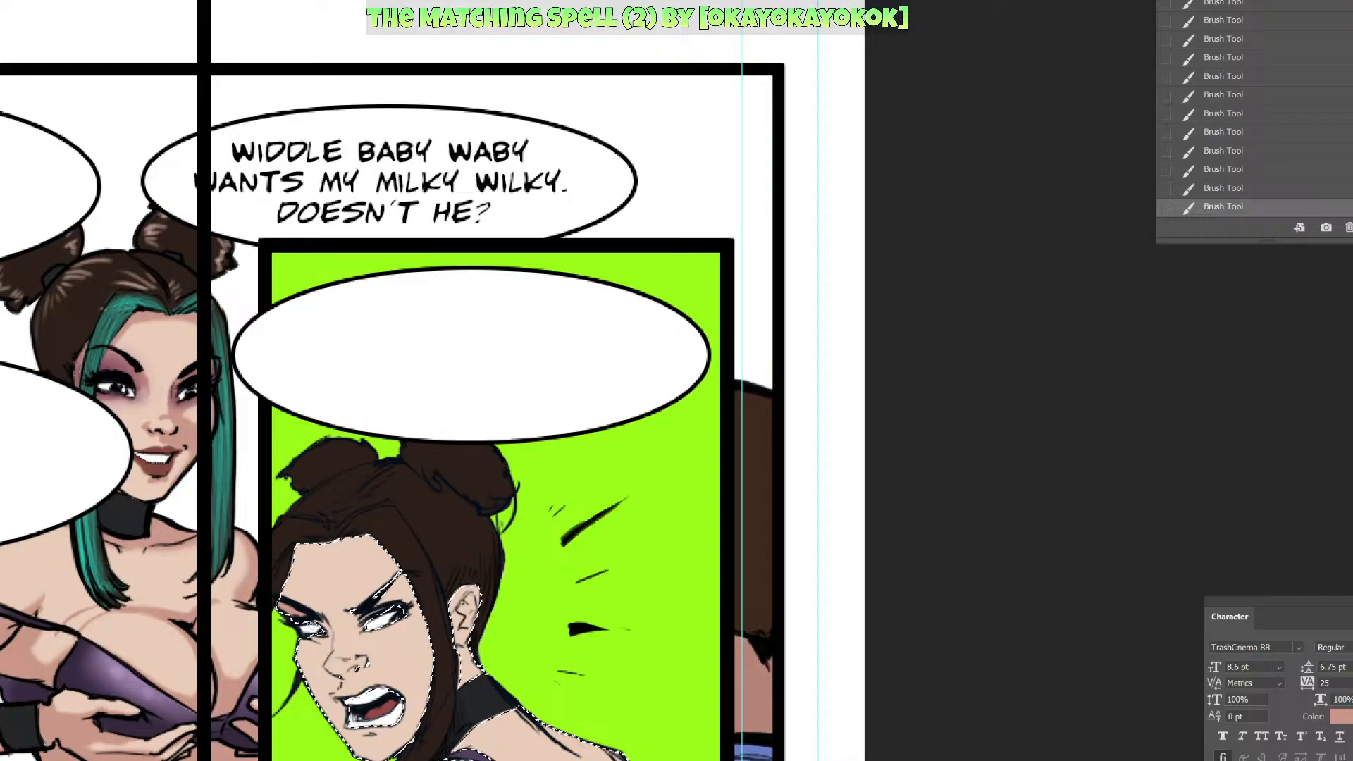
{"action": "mouse_move", "coordinate": [301, 623]}
{"action": "left_mouse_down"}
{"action": "mouse_move", "coordinate": [310, 652]}
{"action": "mouse_move", "coordinate": [328, 638]}
{"action": "mouse_move", "coordinate": [313, 676]}
{"action": "mouse_move", "coordinate": [319, 666]}
{"action": "left_mouse_up"}
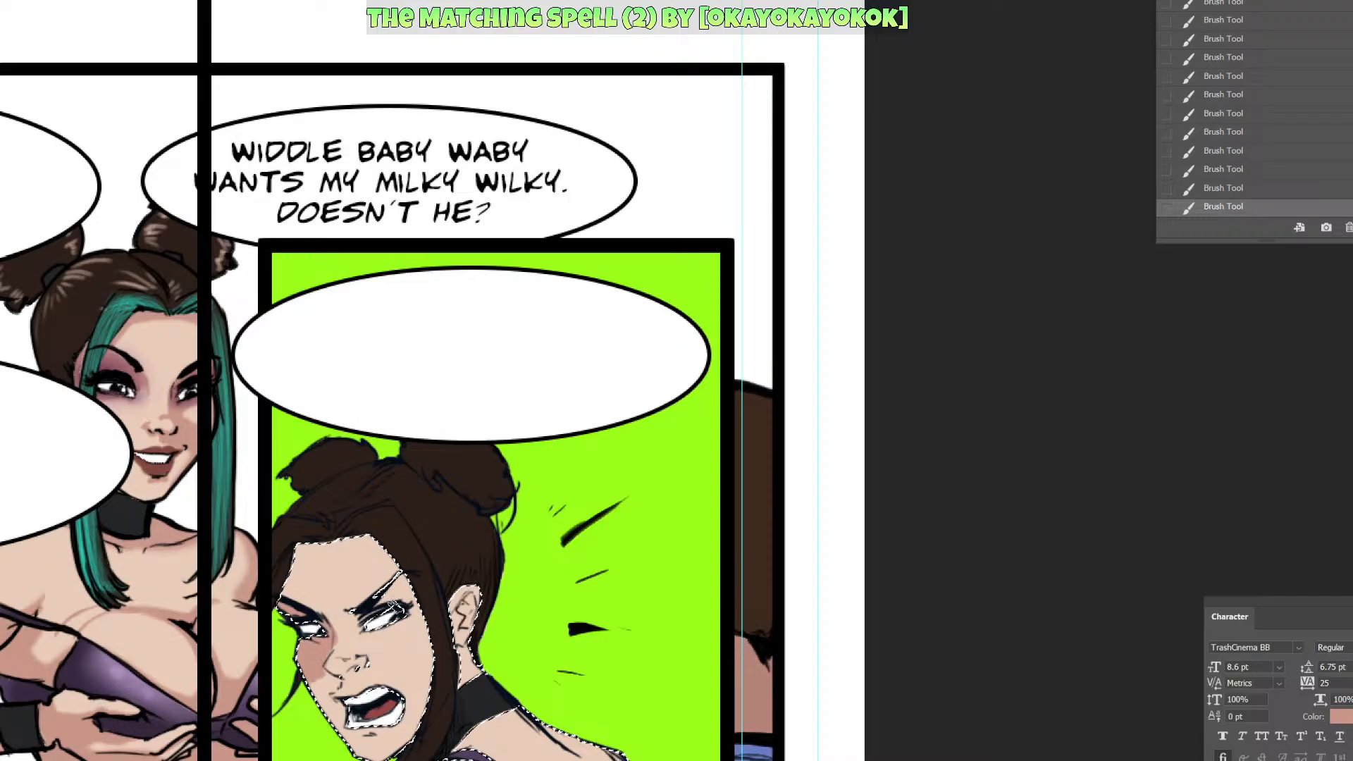
{"action": "mouse_move", "coordinate": [395, 606]}
{"action": "left_mouse_down"}
{"action": "mouse_move", "coordinate": [357, 617]}
{"action": "mouse_move", "coordinate": [418, 567]}
{"action": "mouse_move", "coordinate": [400, 613]}
{"action": "mouse_move", "coordinate": [454, 638]}
{"action": "mouse_move", "coordinate": [464, 682]}
{"action": "left_mouse_up"}
{"action": "mouse_move", "coordinate": [338, 664]}
{"action": "left_mouse_down"}
{"action": "mouse_move", "coordinate": [308, 697]}
{"action": "mouse_move", "coordinate": [334, 679]}
{"action": "mouse_move", "coordinate": [321, 699]}
{"action": "mouse_move", "coordinate": [335, 683]}
{"action": "mouse_move", "coordinate": [325, 690]}
{"action": "mouse_move", "coordinate": [339, 721]}
{"action": "mouse_move", "coordinate": [392, 734]}
{"action": "mouse_move", "coordinate": [361, 740]}
{"action": "left_mouse_up"}
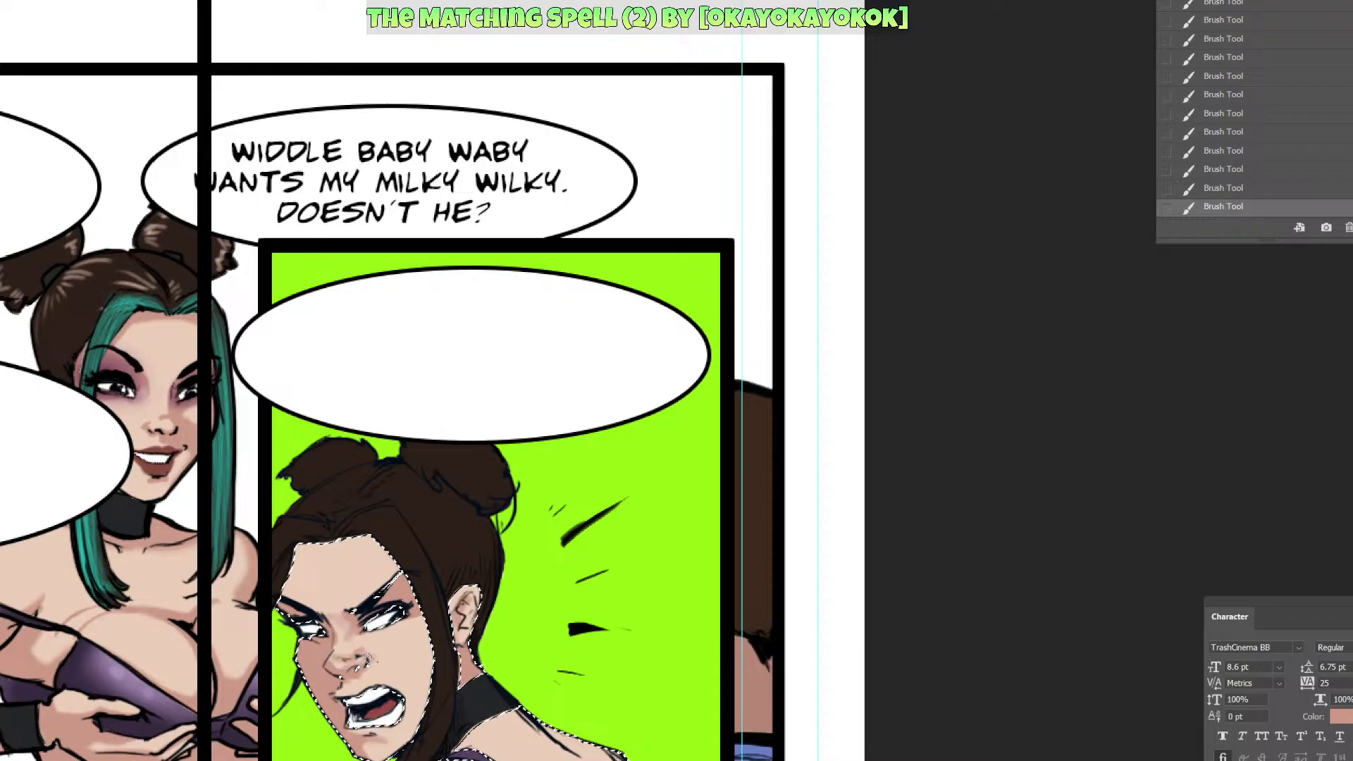
Sample light and shadow skin tones and refine the shading around the shouting character's eyes and forehead.
{"action": "left_click", "coordinate": [380, 650], "text": "alt"}
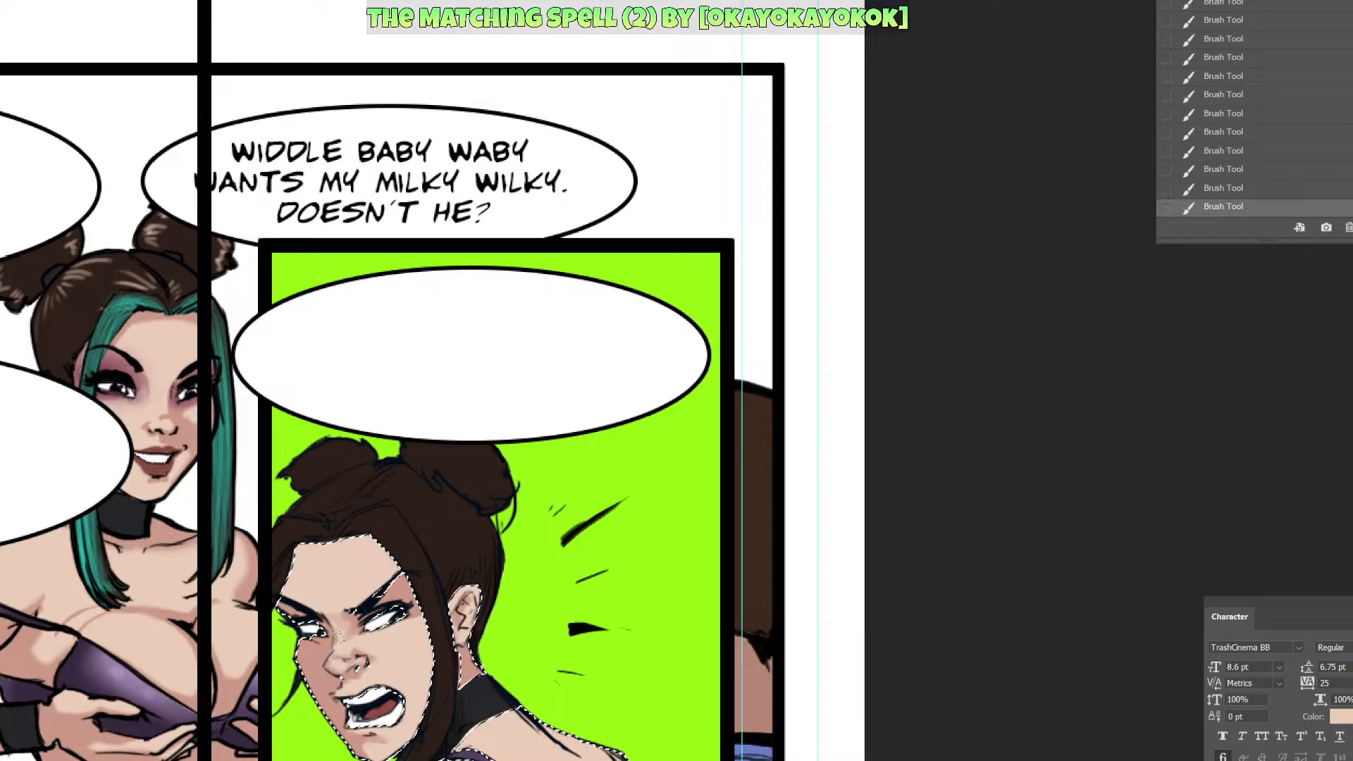
{"action": "left_click", "coordinate": [405, 585], "text": "alt"}
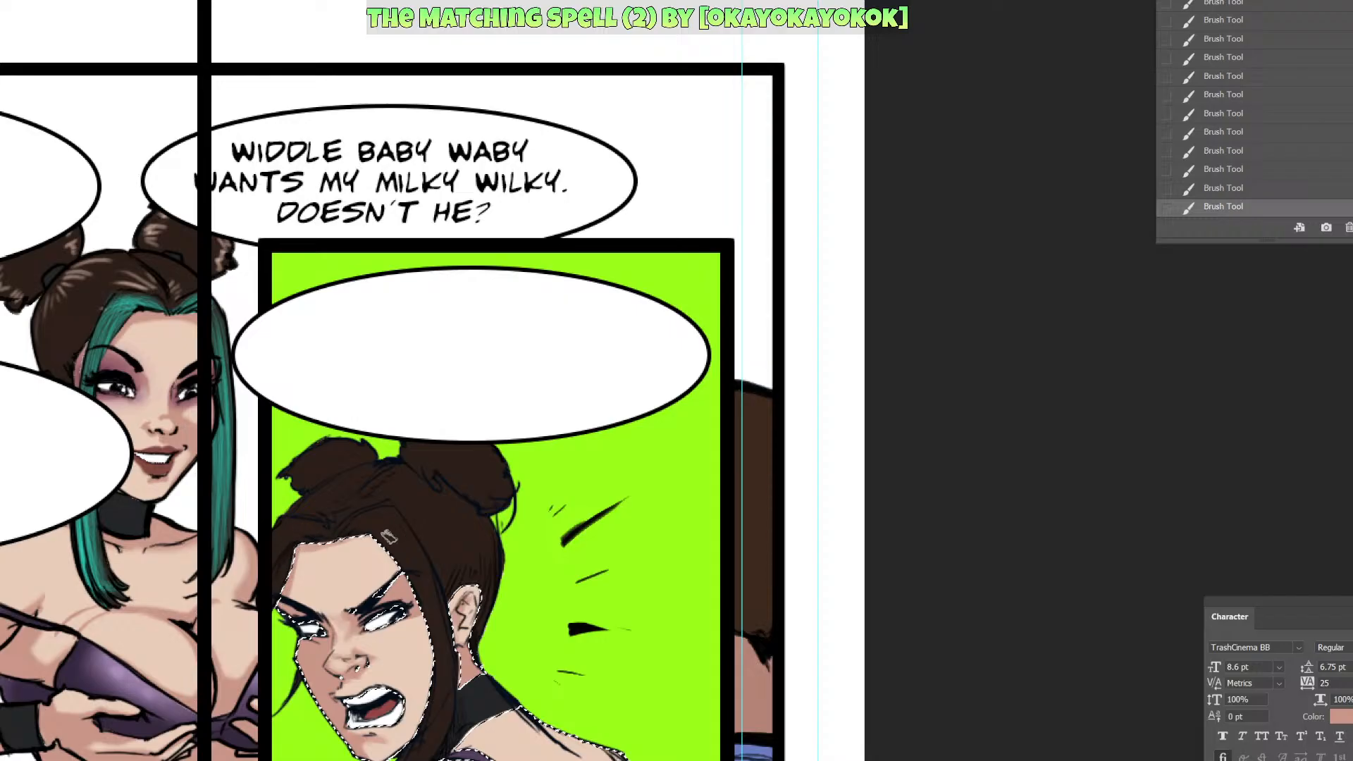
{"action": "left_click_drag", "start_coordinate": [488, 655], "coordinate": [388, 598]}
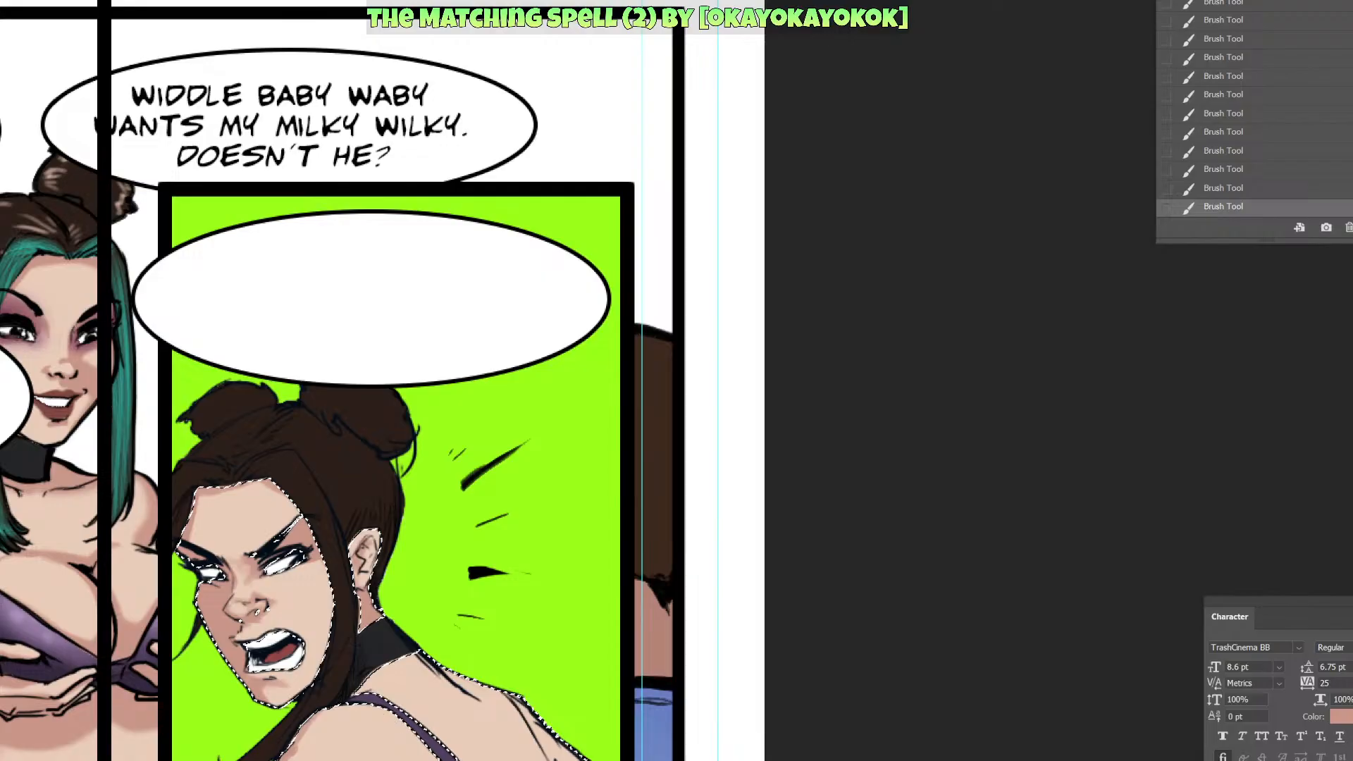
Shade the shouting character's upper back and shoulder in the green-background panel, alternating shadow and light skin tones.
{"action": "left_click_drag", "start_coordinate": [513, 701], "coordinate": [542, 747]}
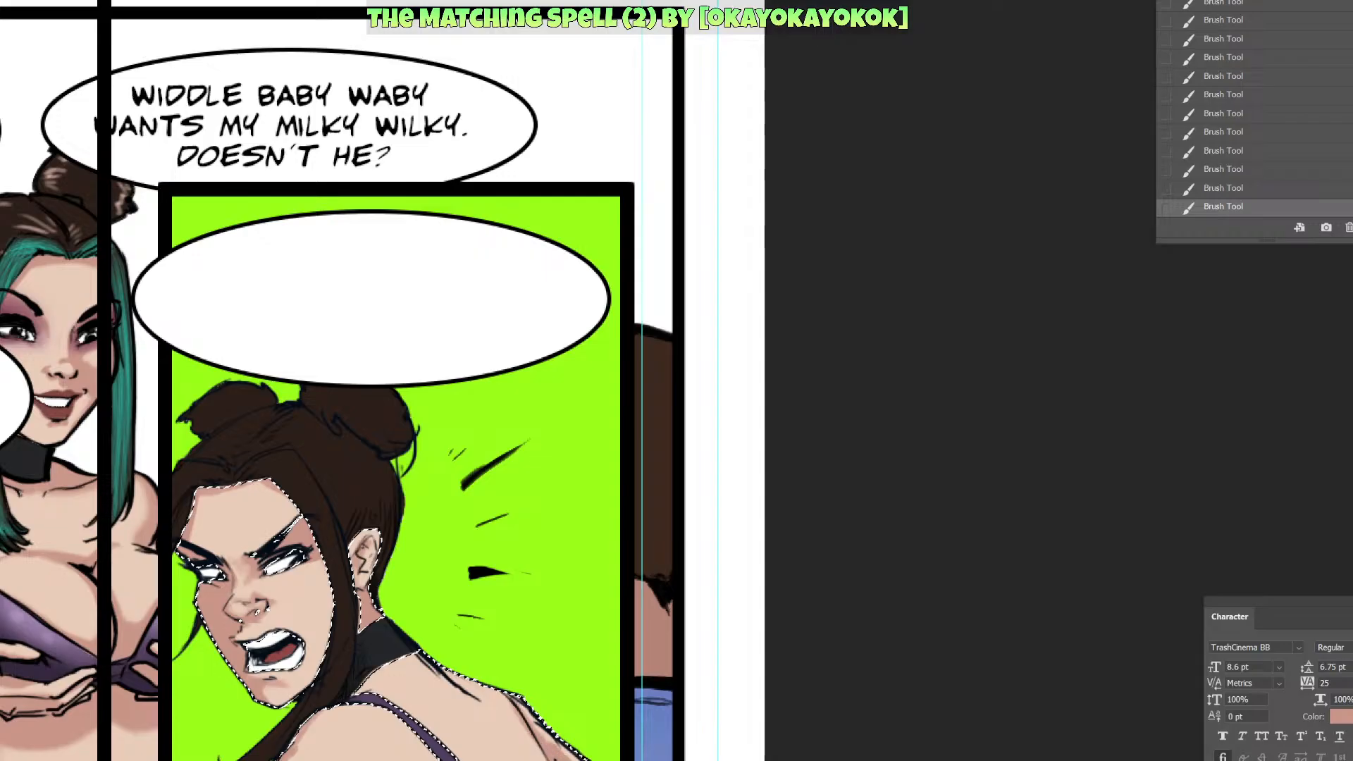
{"action": "left_click_drag", "start_coordinate": [640, 682], "coordinate": [649, 712]}
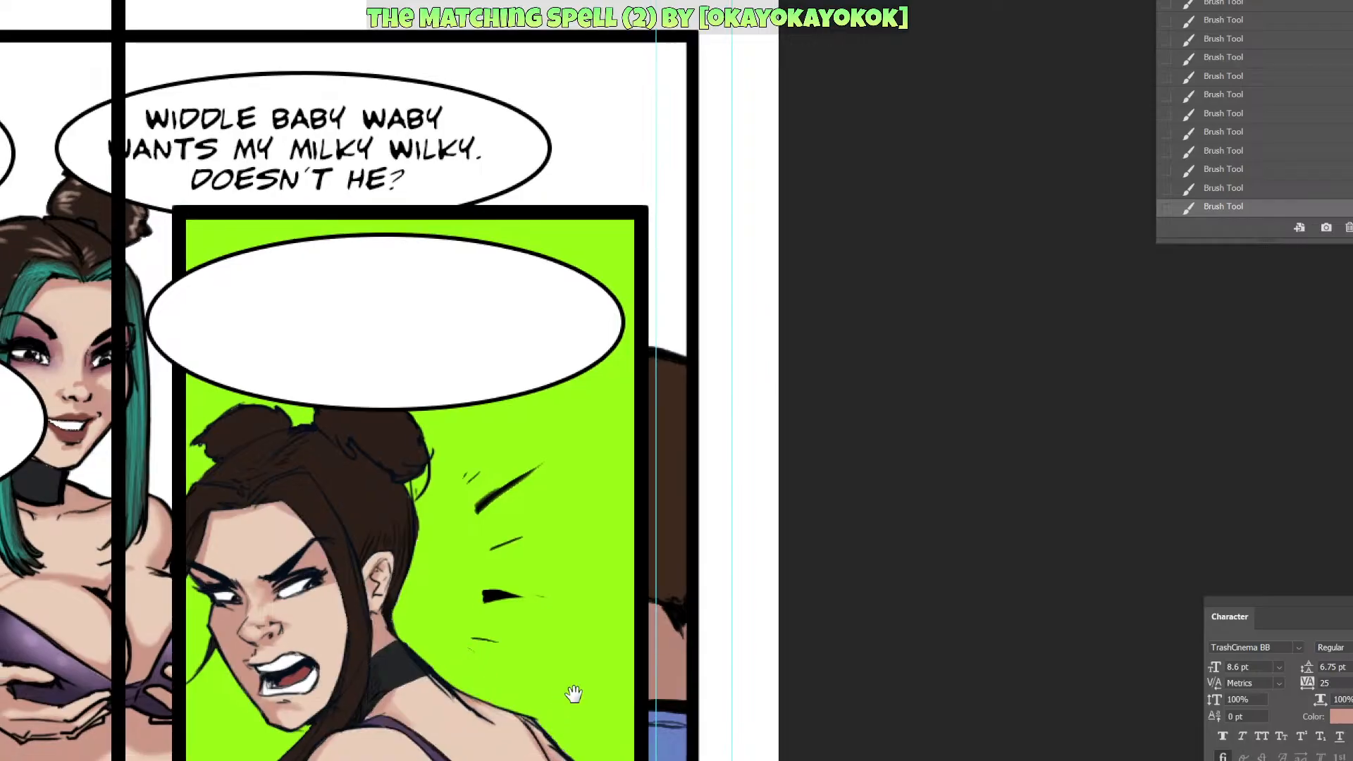
{"action": "left_click_drag", "start_coordinate": [574, 694], "coordinate": [590, 677]}
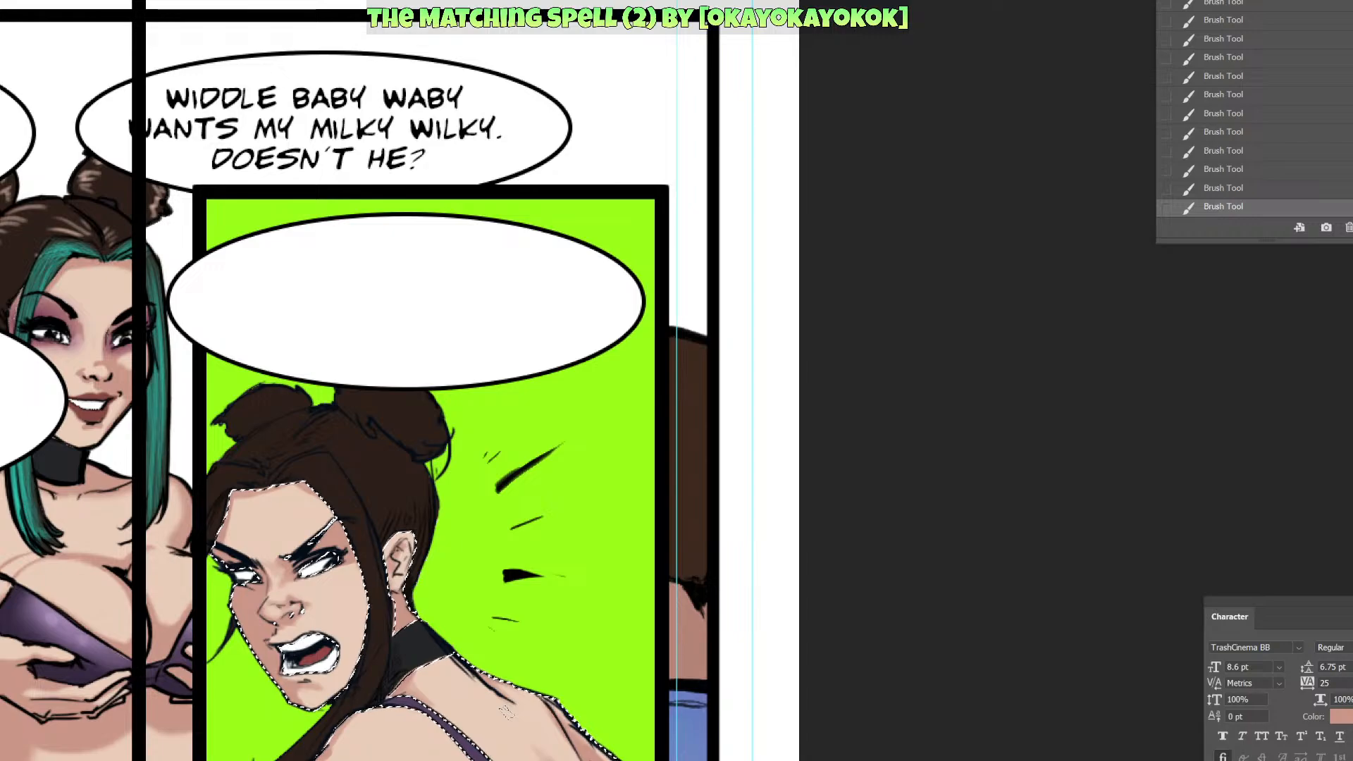
{"action": "left_click", "coordinate": [568, 753]}
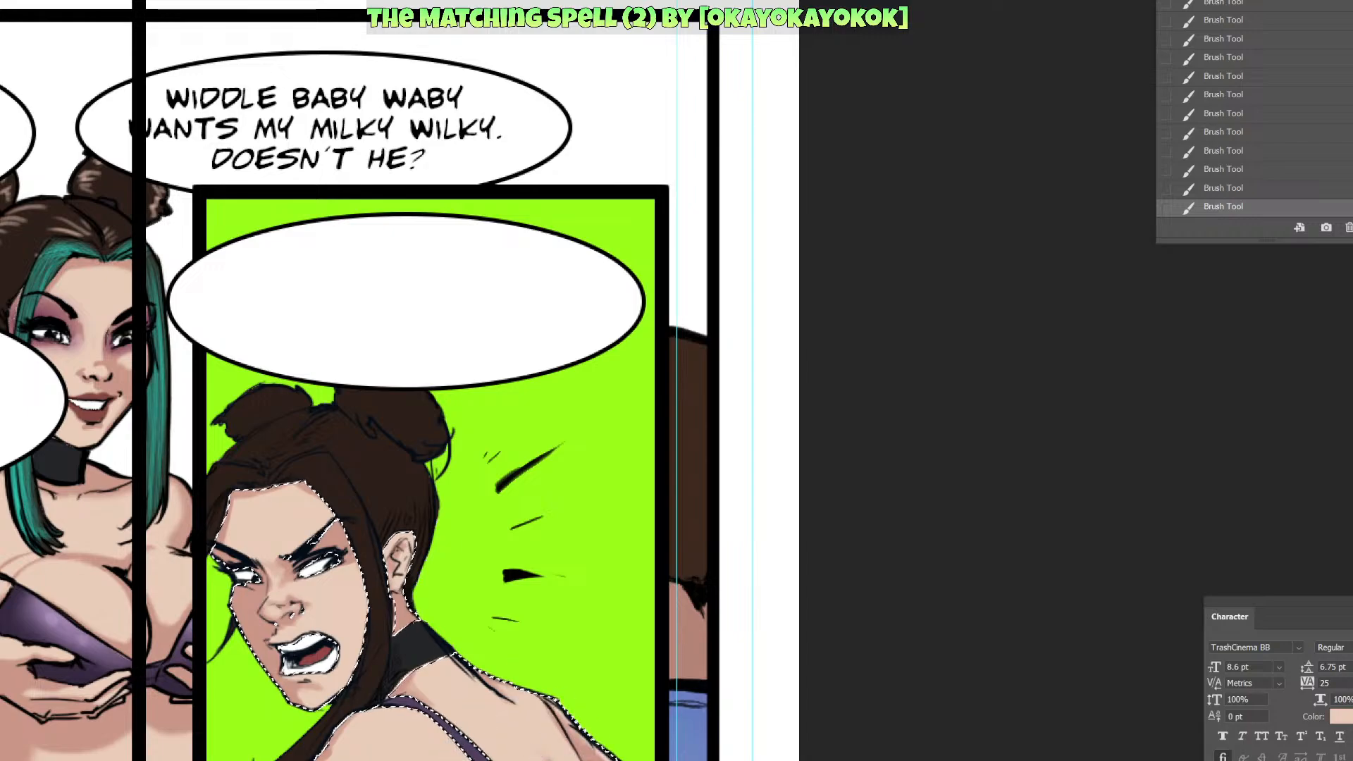
{"action": "left_click_drag", "start_coordinate": [356, 577], "coordinate": [407, 592]}
{"action": "right_click", "coordinate": [303, 610]}
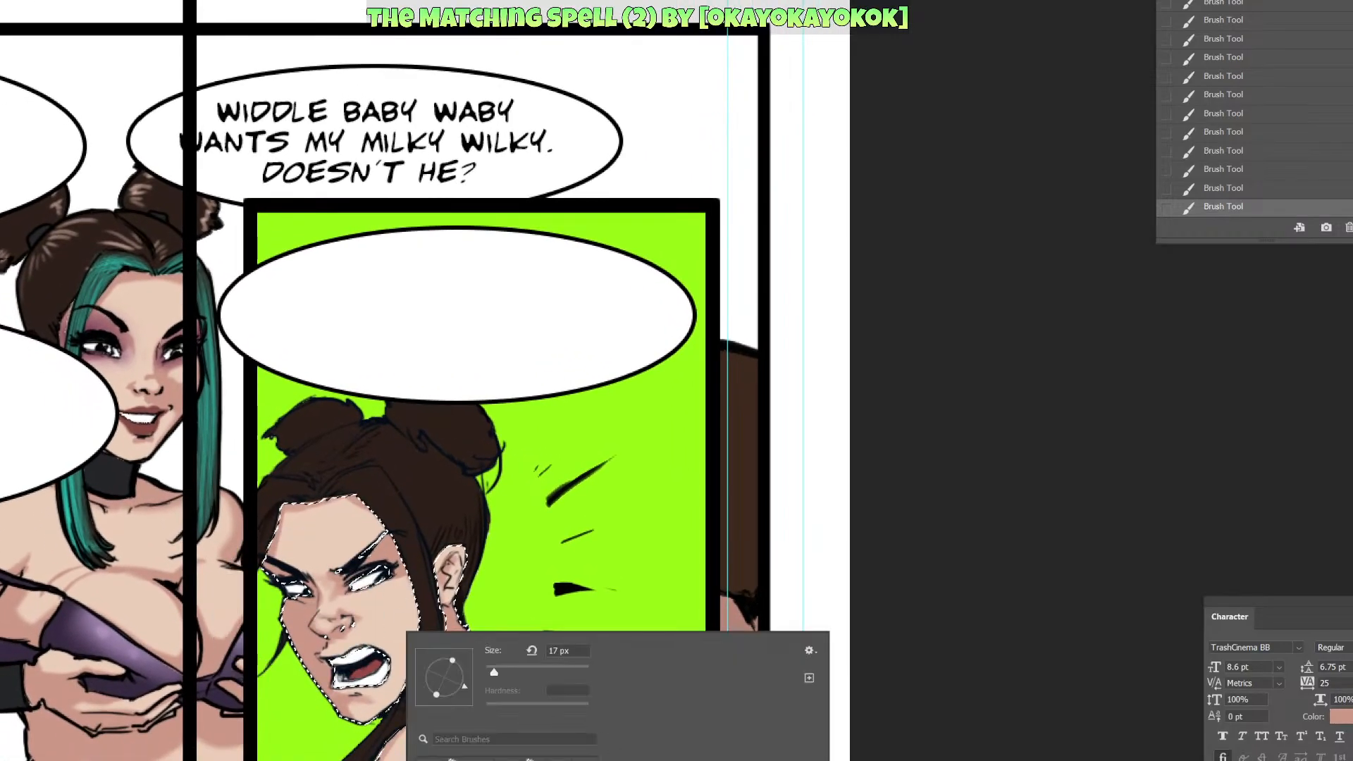
{"action": "key", "text": "Escape"}
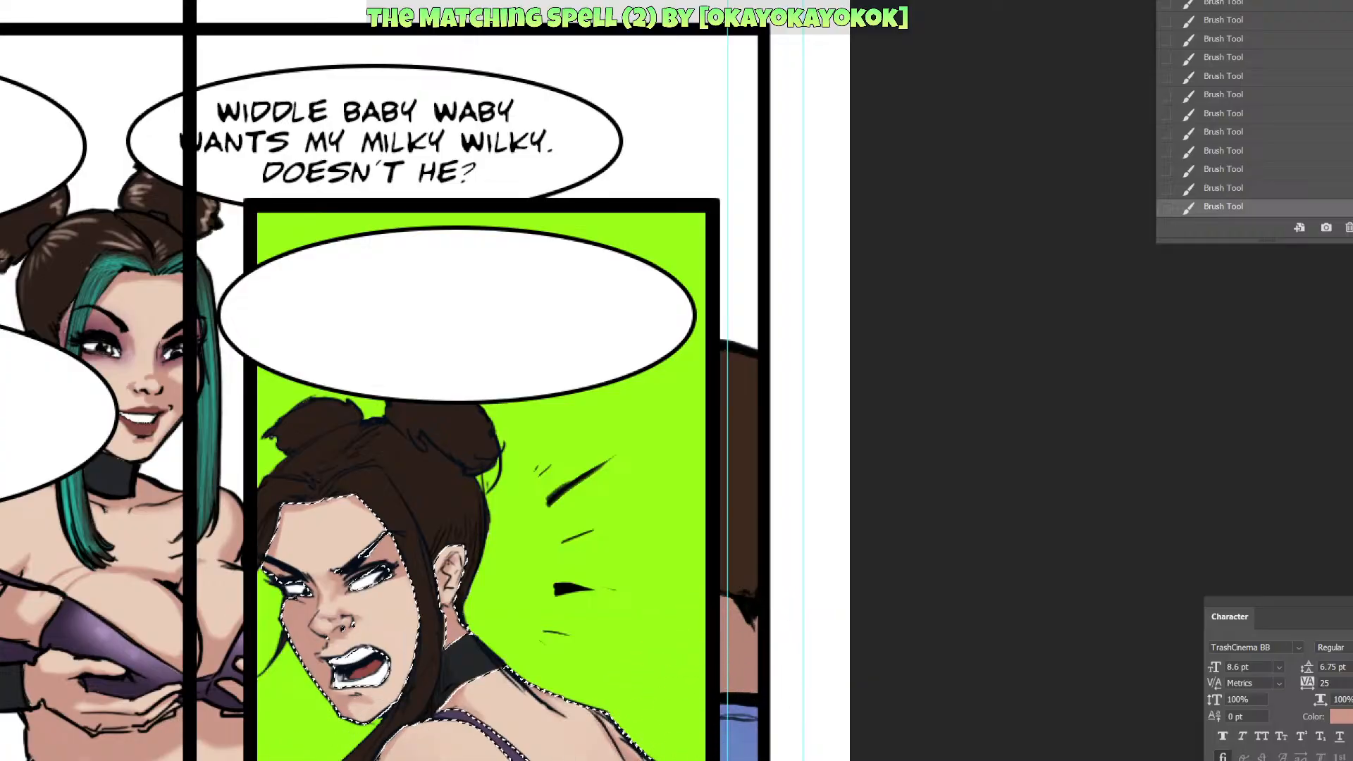
Shade the edge of the shouting character's cheek beside the hair with a 25 px brush.
{"action": "left_click_drag", "start_coordinate": [732, 728], "coordinate": [748, 759]}
{"action": "left_click_drag", "start_coordinate": [358, 577], "coordinate": [345, 607]}
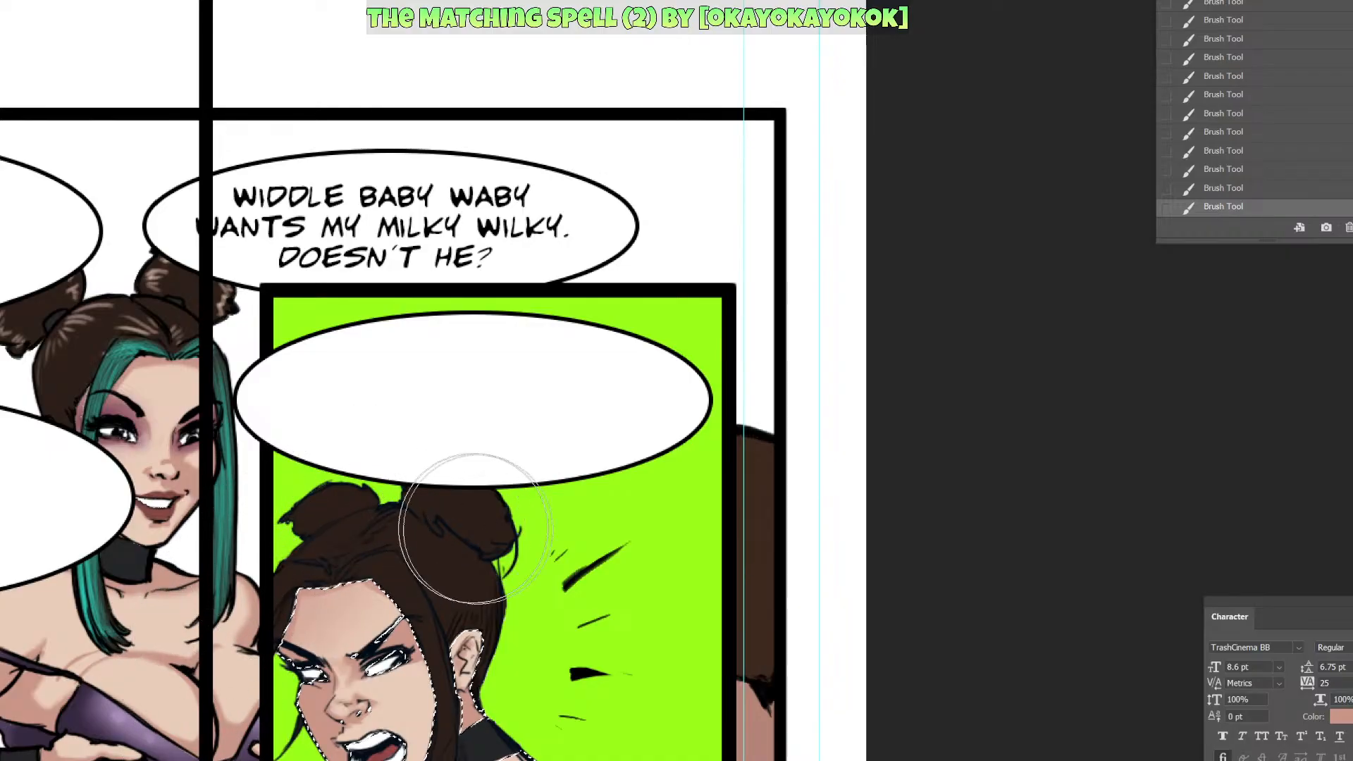
{"action": "left_click_drag", "start_coordinate": [474, 529], "coordinate": [478, 523]}
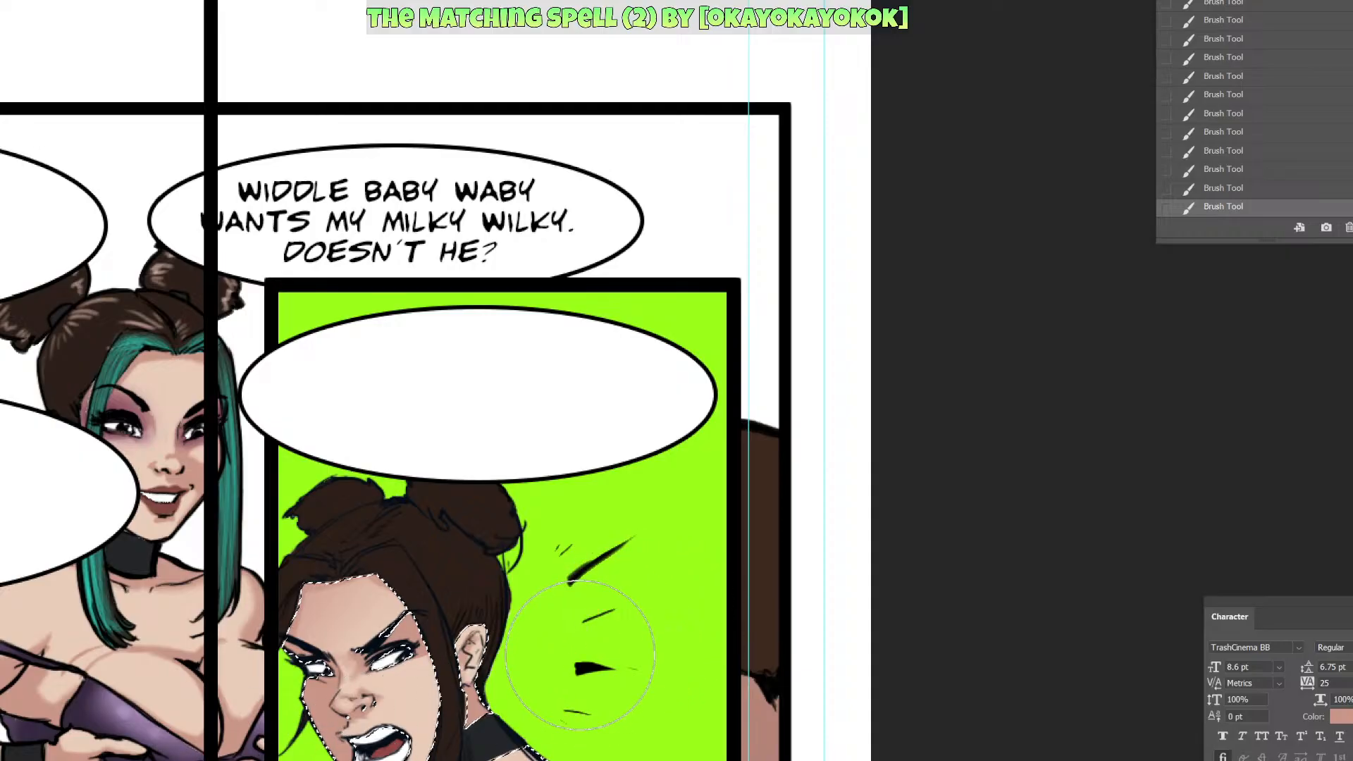
{"action": "right_click", "coordinate": [543, 612]}
{"action": "left_click", "coordinate": [645, 636]}
{"action": "type", "text": "25"}
{"action": "key", "text": "Return"}
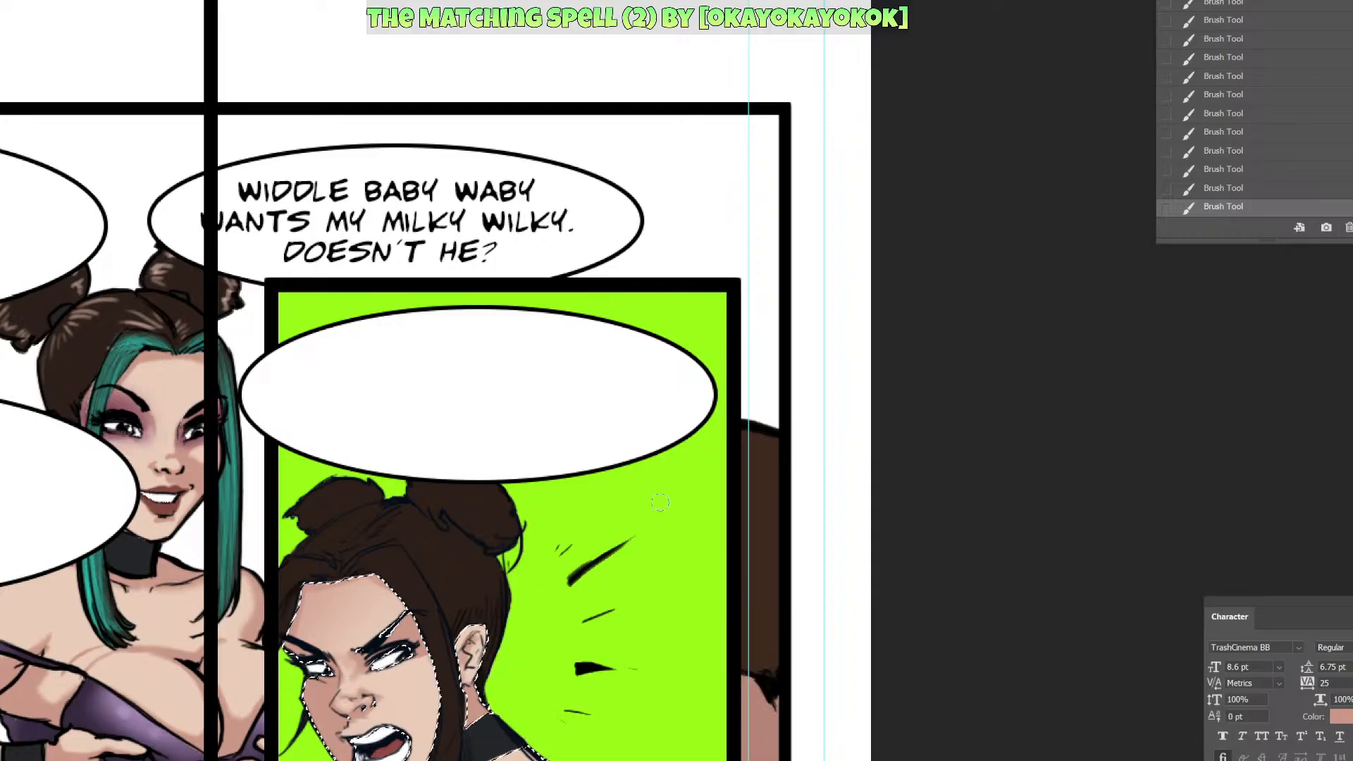
{"action": "left_click_drag", "start_coordinate": [434, 627], "coordinate": [441, 717]}
{"action": "left_click_drag", "start_coordinate": [437, 661], "coordinate": [440, 710]}
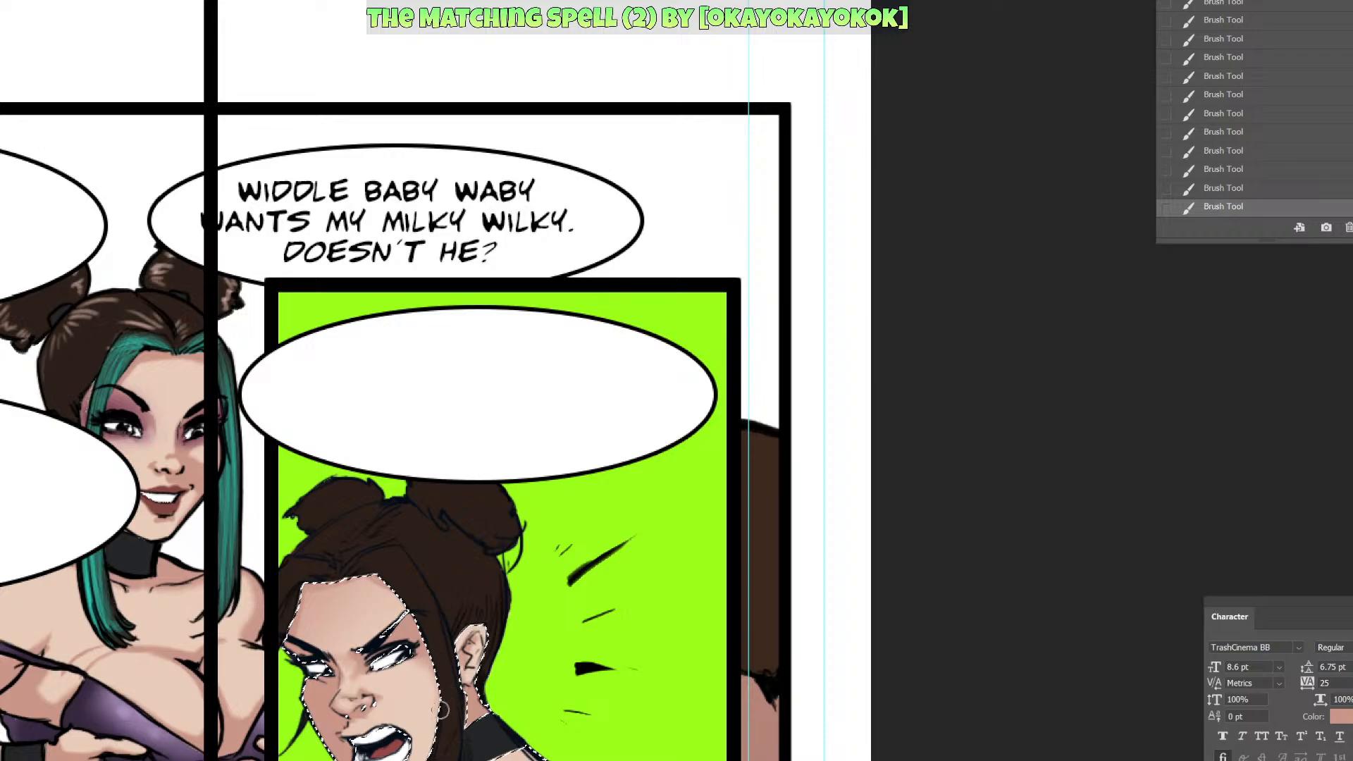
Refine the shadow along the shouting character's jaw and lower cheek with a 12 px soft brush.
{"action": "right_click", "coordinate": [442, 692]}
{"action": "left_click_drag", "start_coordinate": [528, 672], "coordinate": [522, 671]}
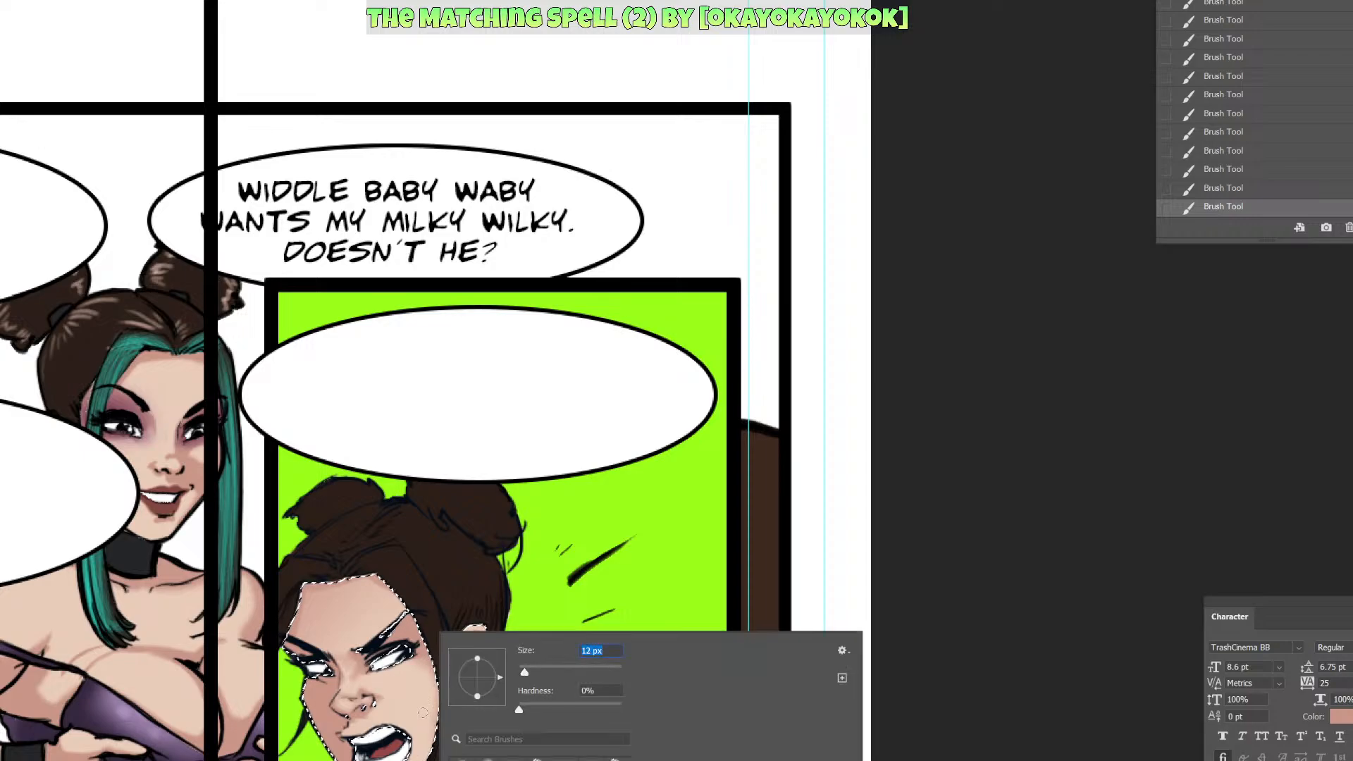
{"action": "left_click", "coordinate": [435, 725]}
{"action": "mouse_move", "coordinate": [431, 643]}
{"action": "left_mouse_down"}
{"action": "mouse_move", "coordinate": [439, 718]}
{"action": "mouse_move", "coordinate": [445, 684]}
{"action": "mouse_move", "coordinate": [666, 547]}
{"action": "left_mouse_up"}
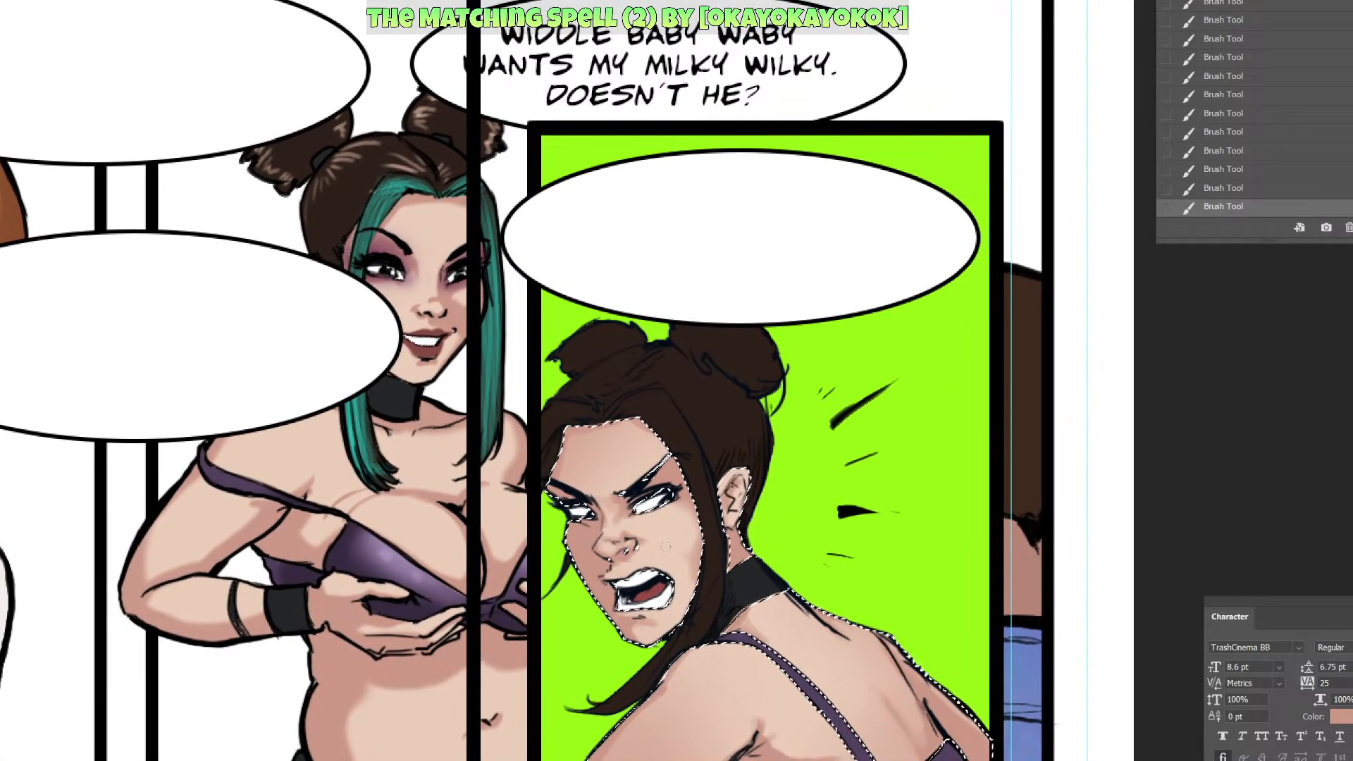
Sample the smiling character's lip colour and paint the shouting character's lips with a 12 px soft brush.
{"action": "left_click", "coordinate": [427, 350], "text": "alt"}
{"action": "left_click_drag", "start_coordinate": [720, 584], "coordinate": [650, 708]}
{"action": "right_click", "coordinate": [598, 632]}
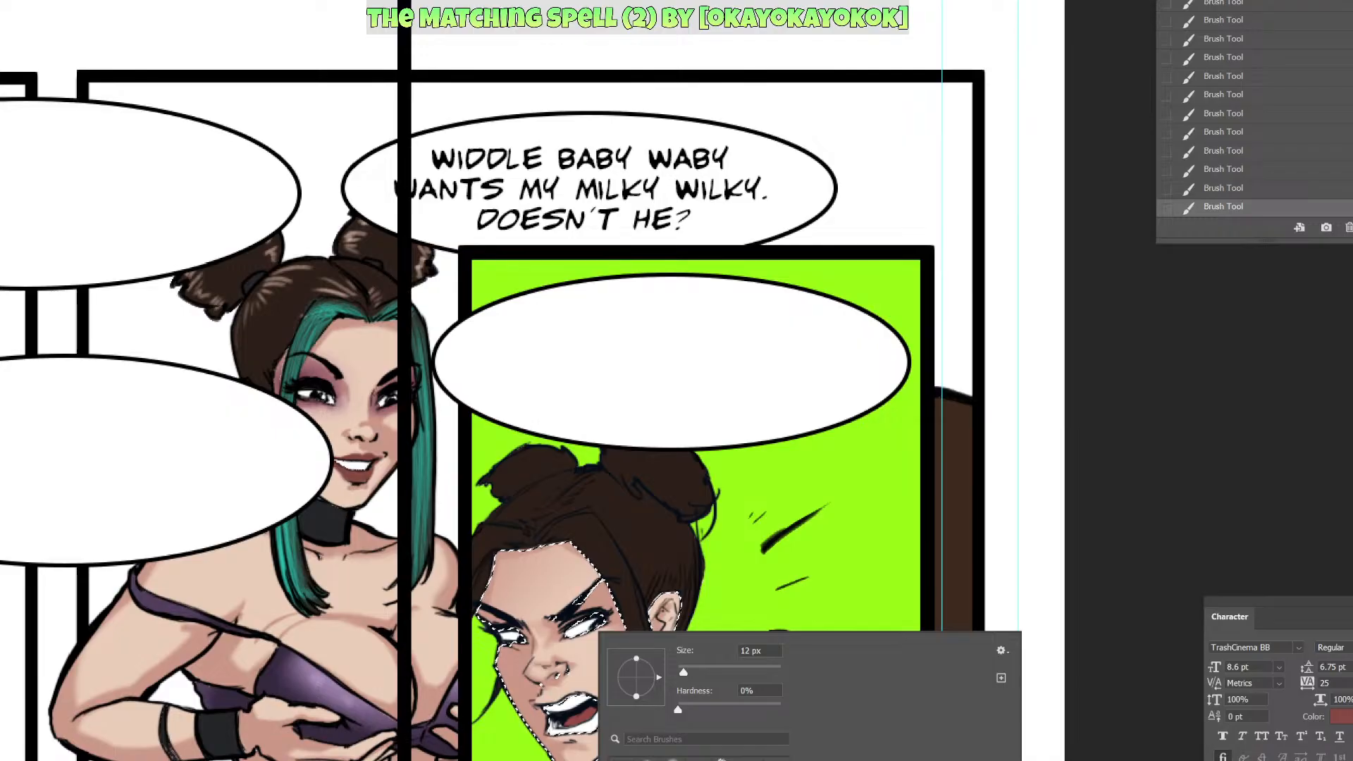
{"action": "left_click", "coordinate": [697, 760]}
{"action": "key", "text": "Return"}
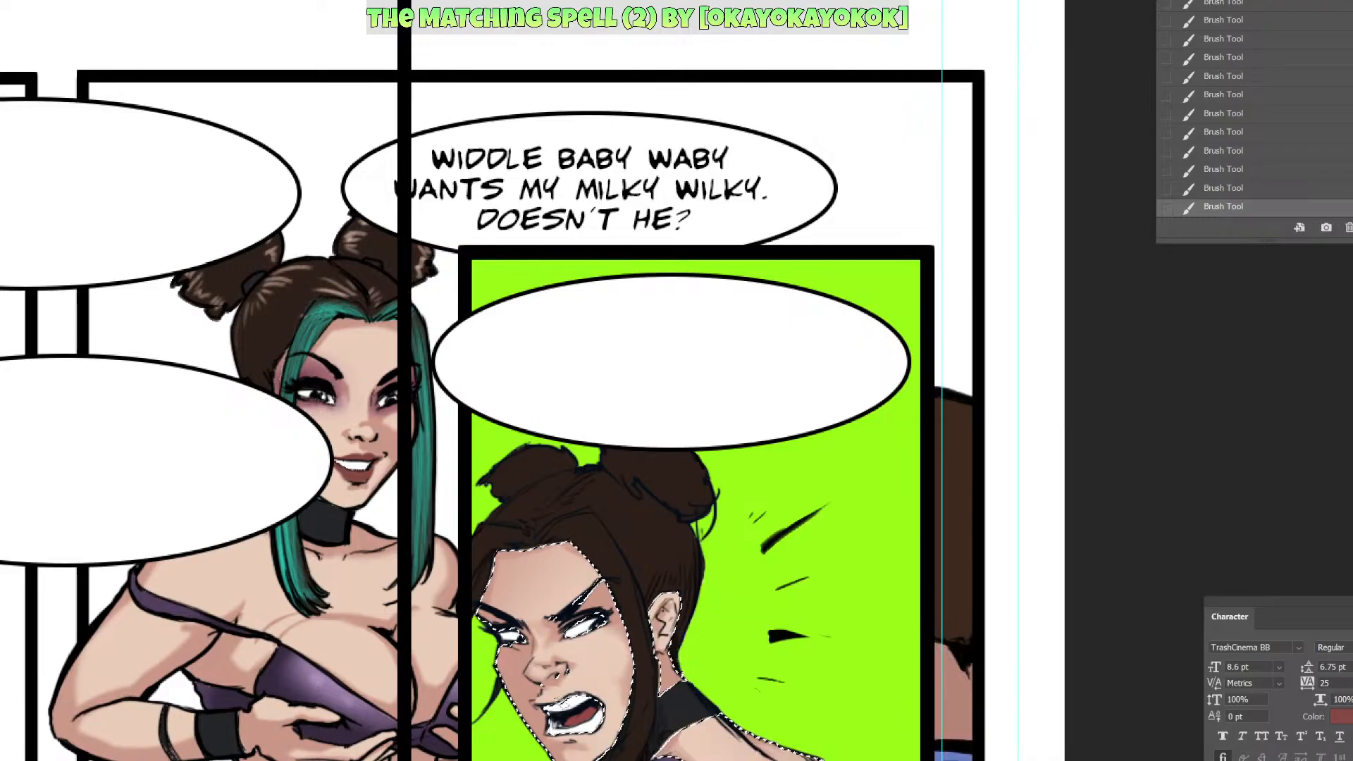
{"action": "left_click_drag", "start_coordinate": [543, 705], "coordinate": [585, 697]}
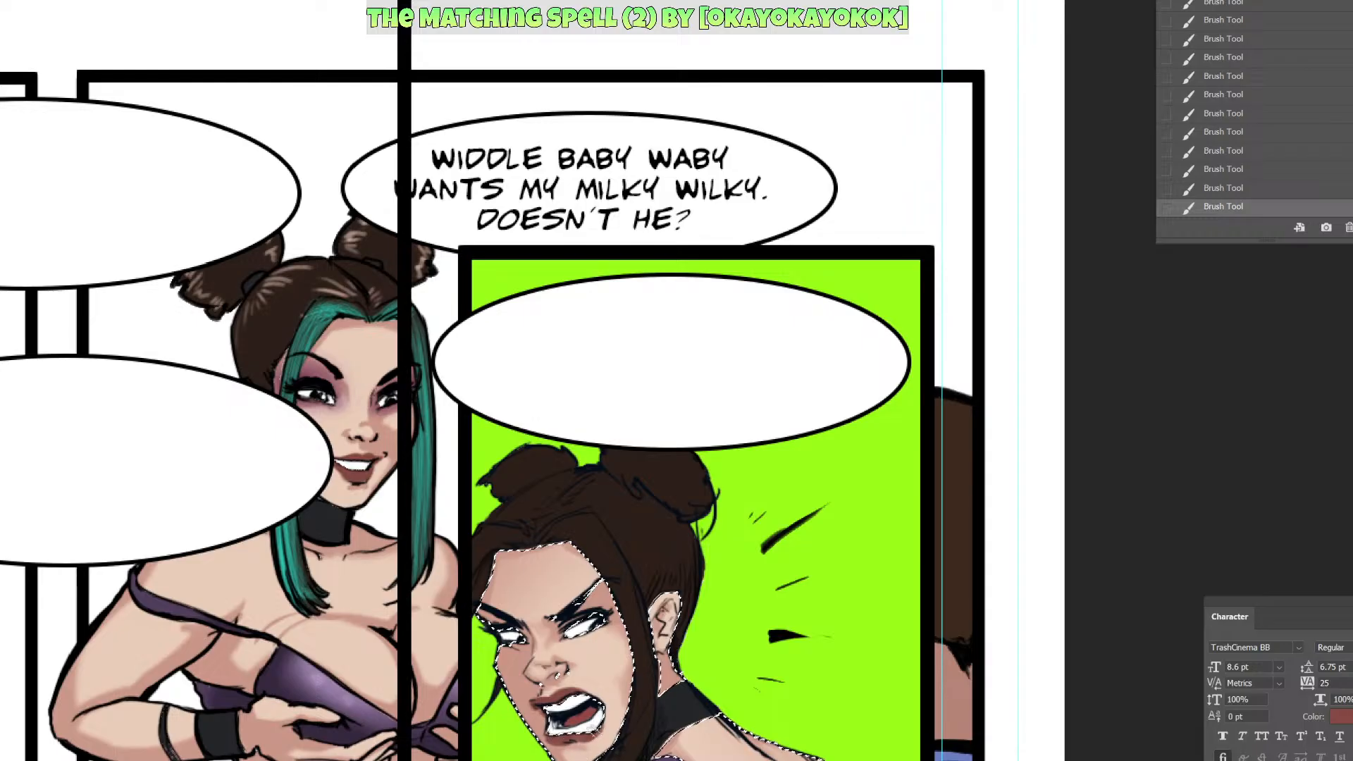
Sample a shadow skin tone from the shouting character's face and touch up the face shading.
{"action": "left_click_drag", "start_coordinate": [493, 381], "coordinate": [350, 423]}
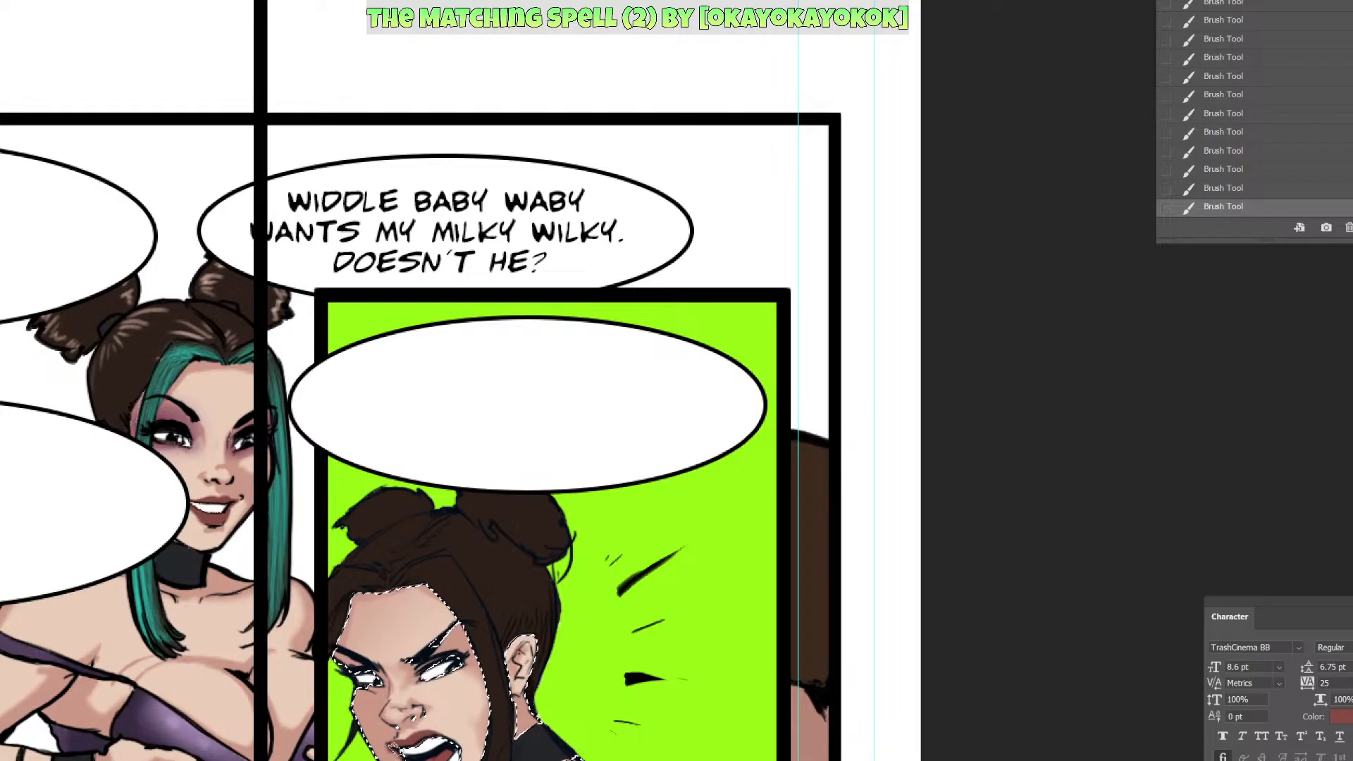
{"action": "left_click", "coordinate": [403, 754], "text": "alt"}
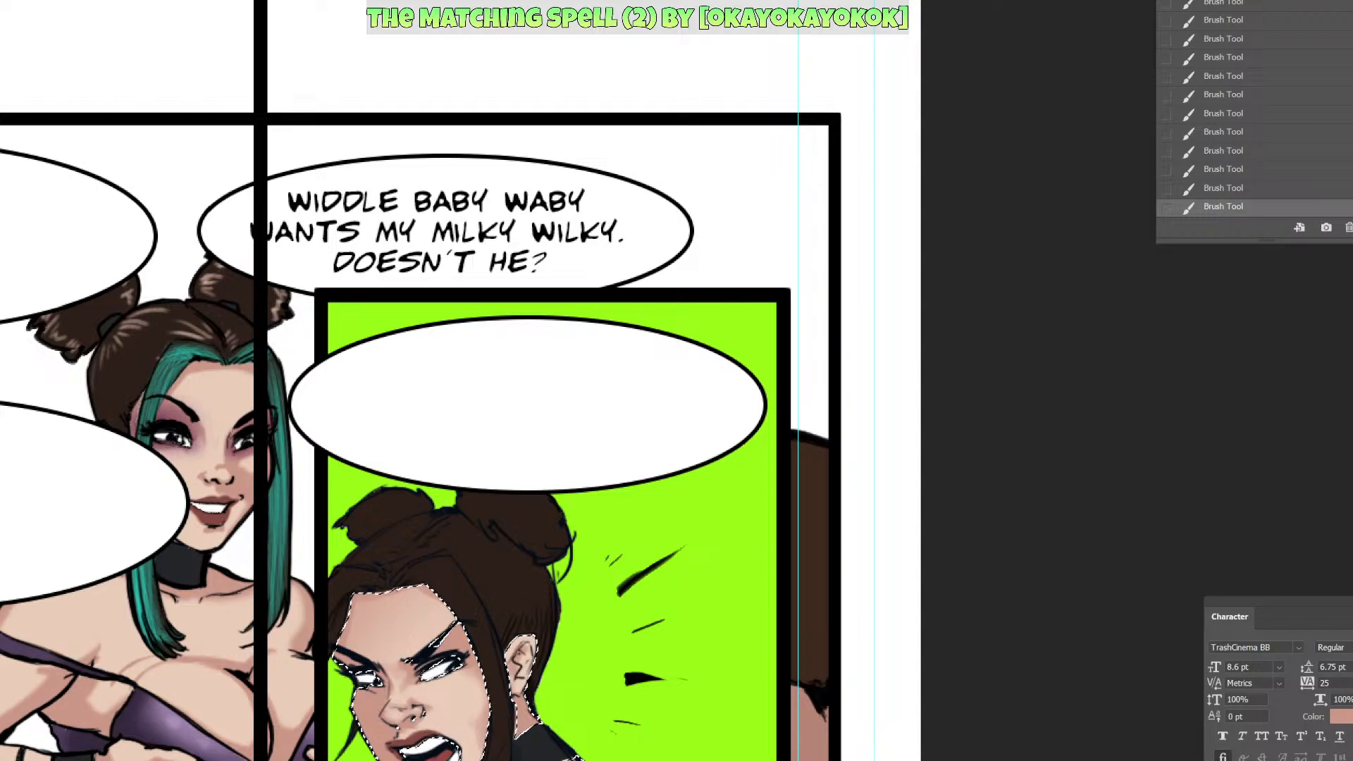
{"action": "left_click_drag", "start_coordinate": [496, 673], "coordinate": [490, 693]}
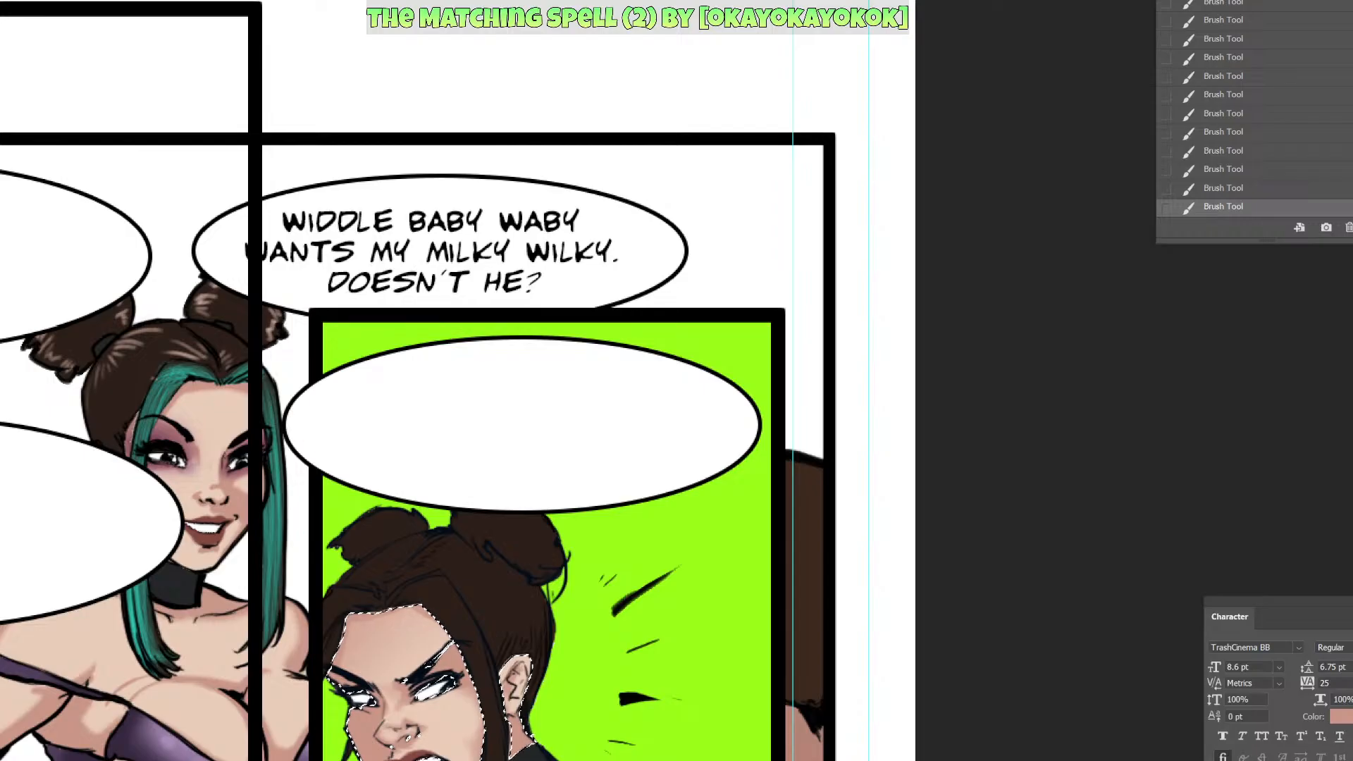
{"action": "scroll", "coordinate": [614, 677], "scroll_direction": "down", "scroll_amount": 2}
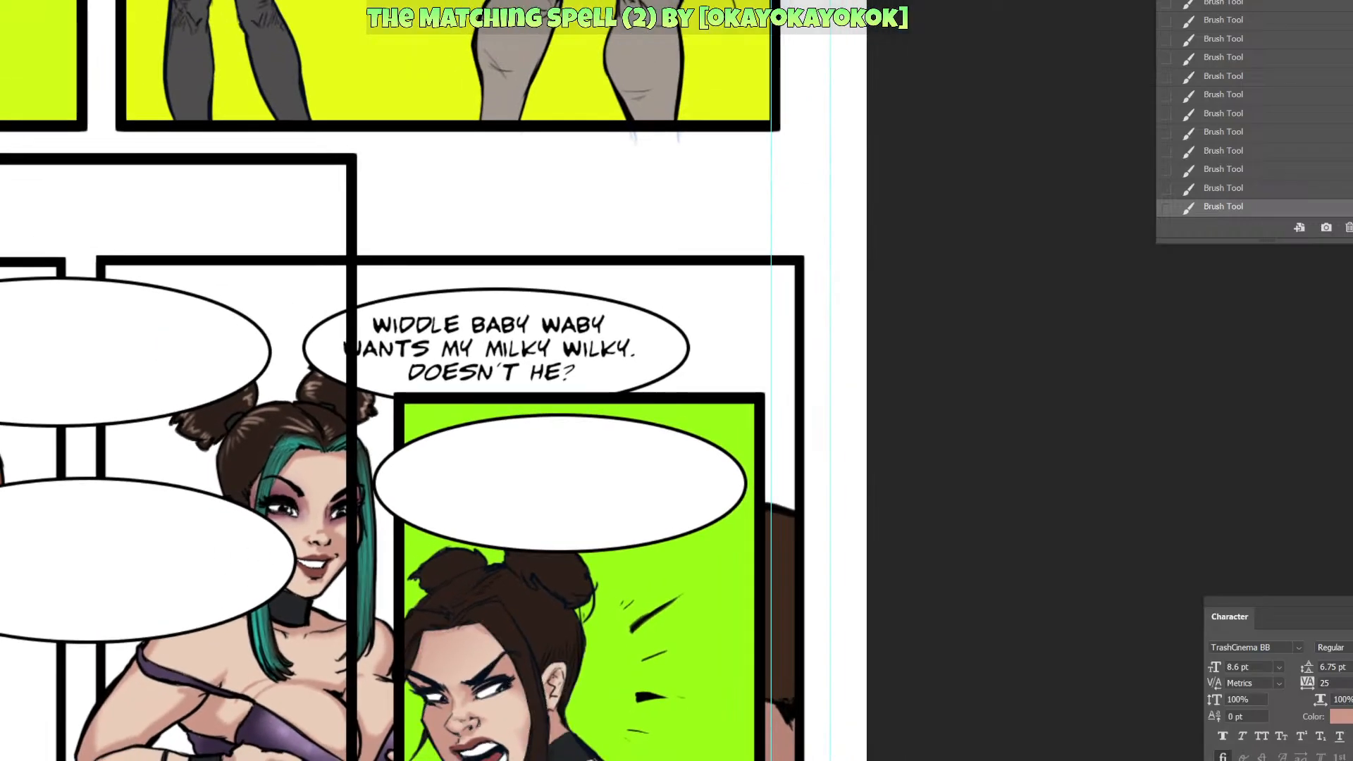
{"action": "scroll", "coordinate": [563, 749], "scroll_direction": "down", "scroll_amount": 2}
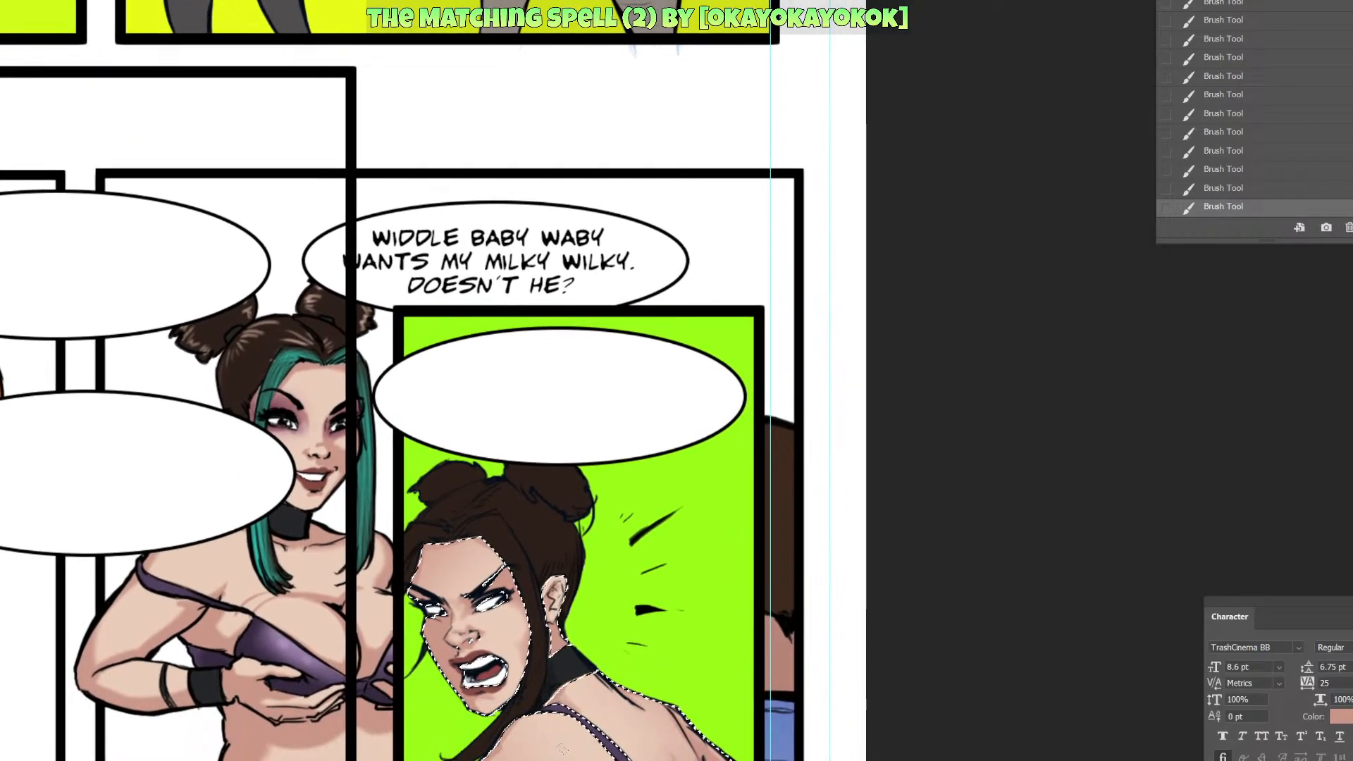
Set a large soft brush with 0% hardness and choose a near-white warm highlight as the foreground colour.
{"action": "right_click", "coordinate": [613, 733]}
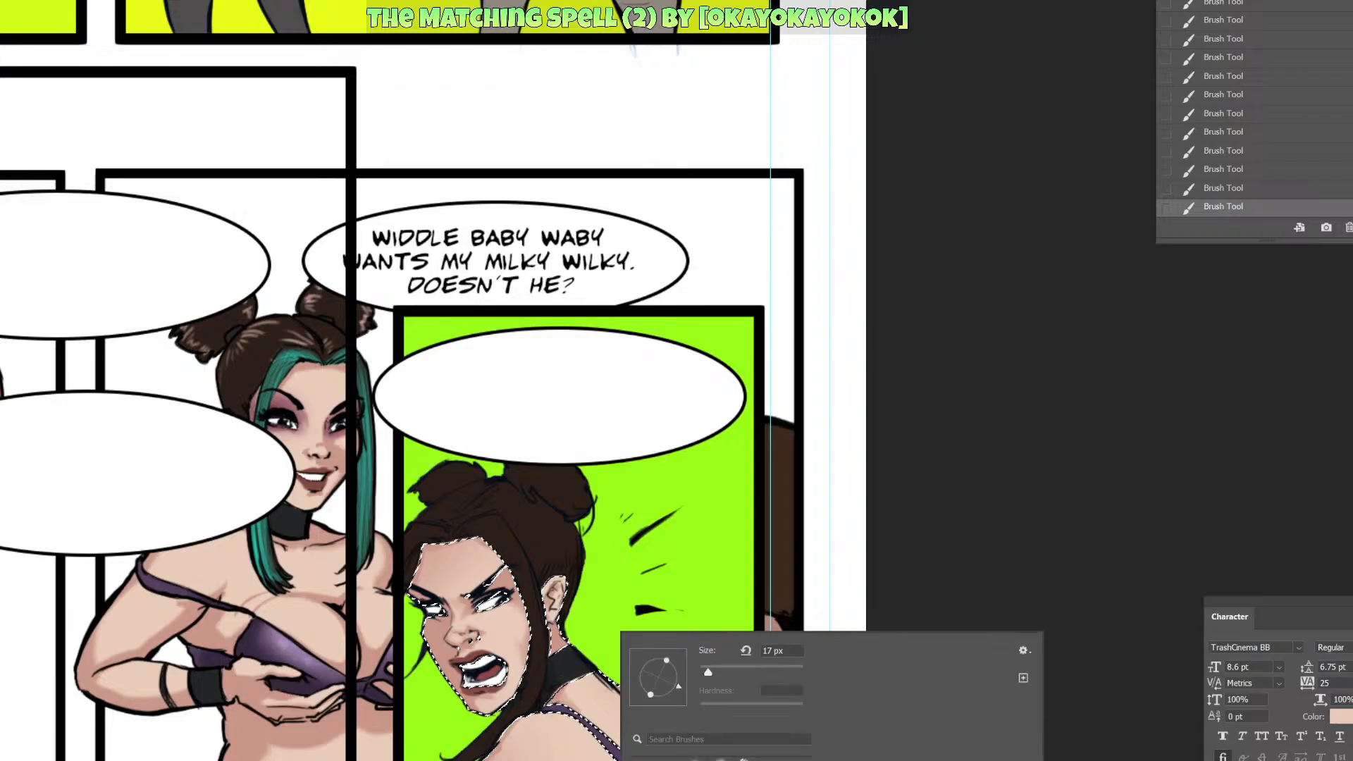
{"action": "left_click_drag", "start_coordinate": [710, 671], "coordinate": [741, 671]}
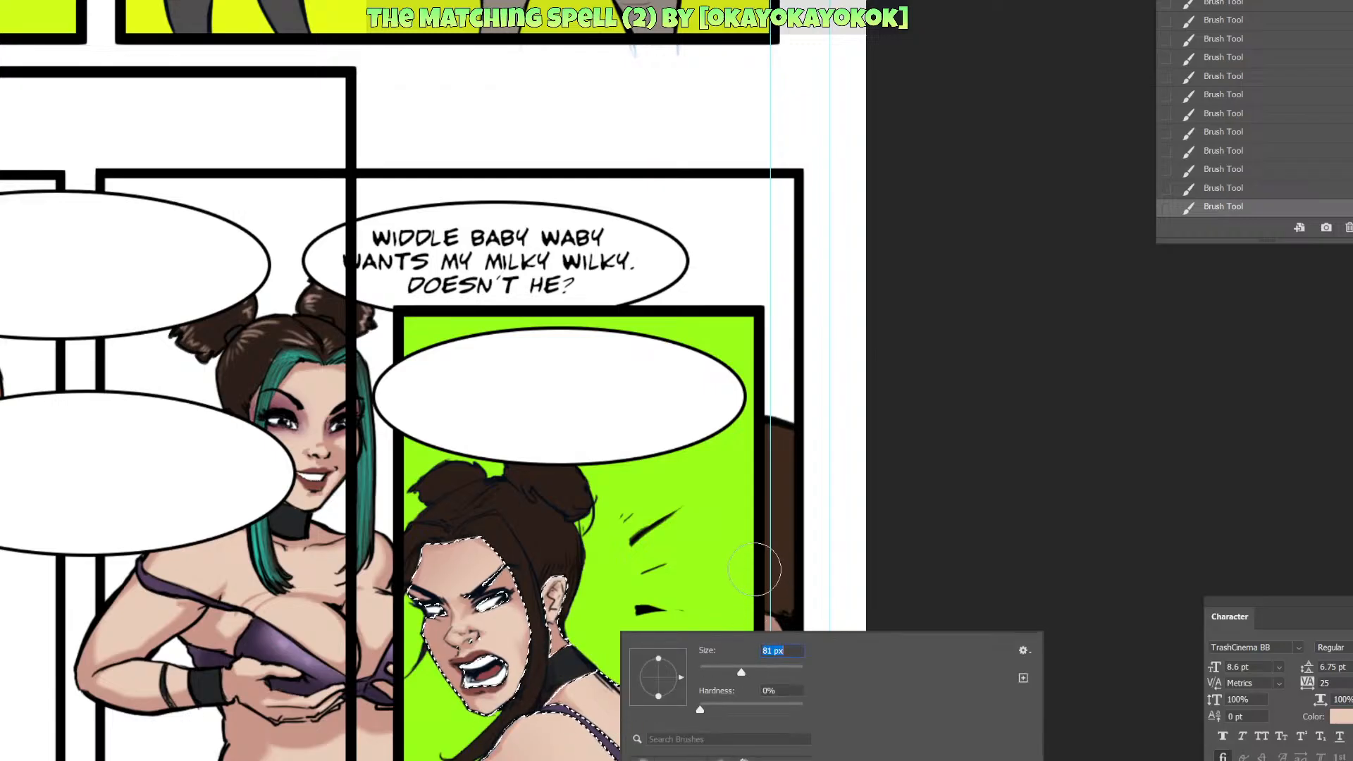
{"action": "key", "text": "Return"}
{"action": "right_click", "coordinate": [678, 631]}
{"action": "left_click", "coordinate": [787, 665]}
{"action": "key", "text": "Return"}
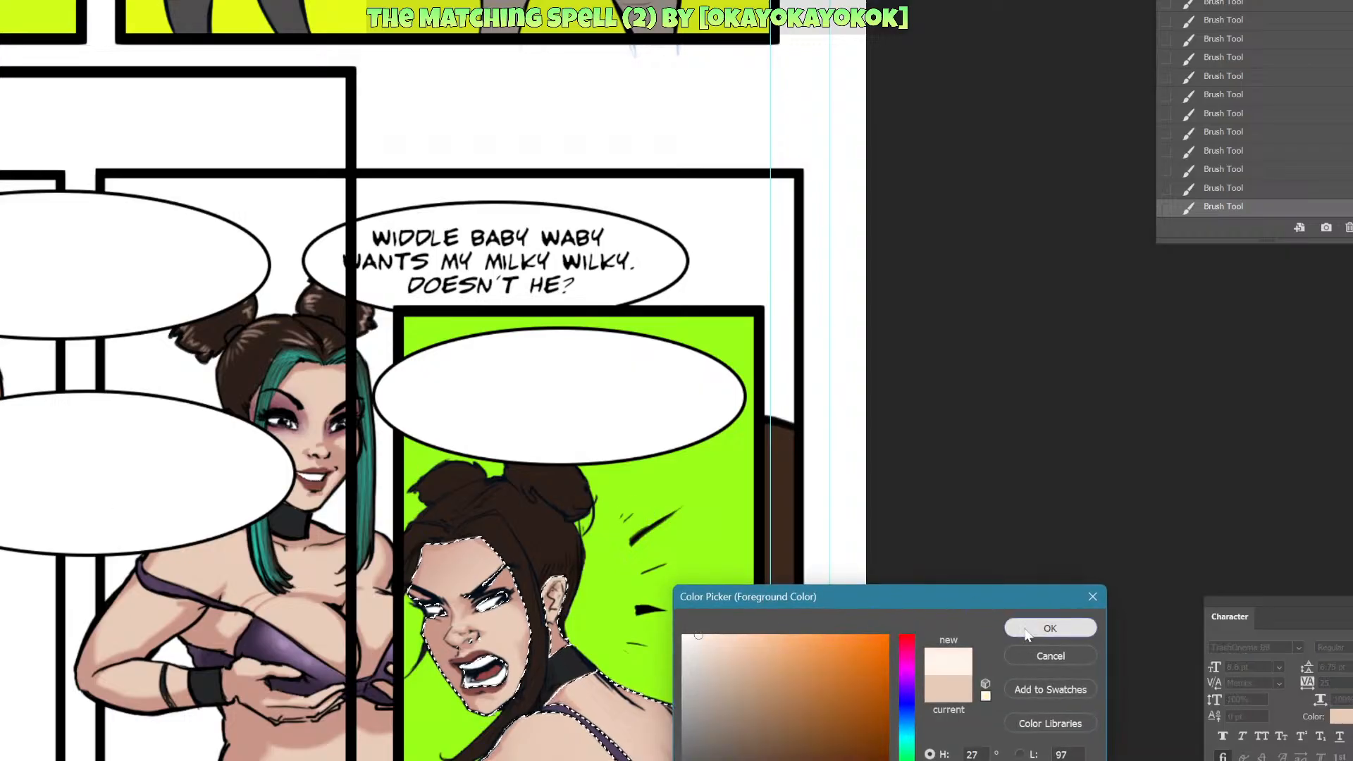
{"action": "left_click", "coordinate": [1050, 628]}
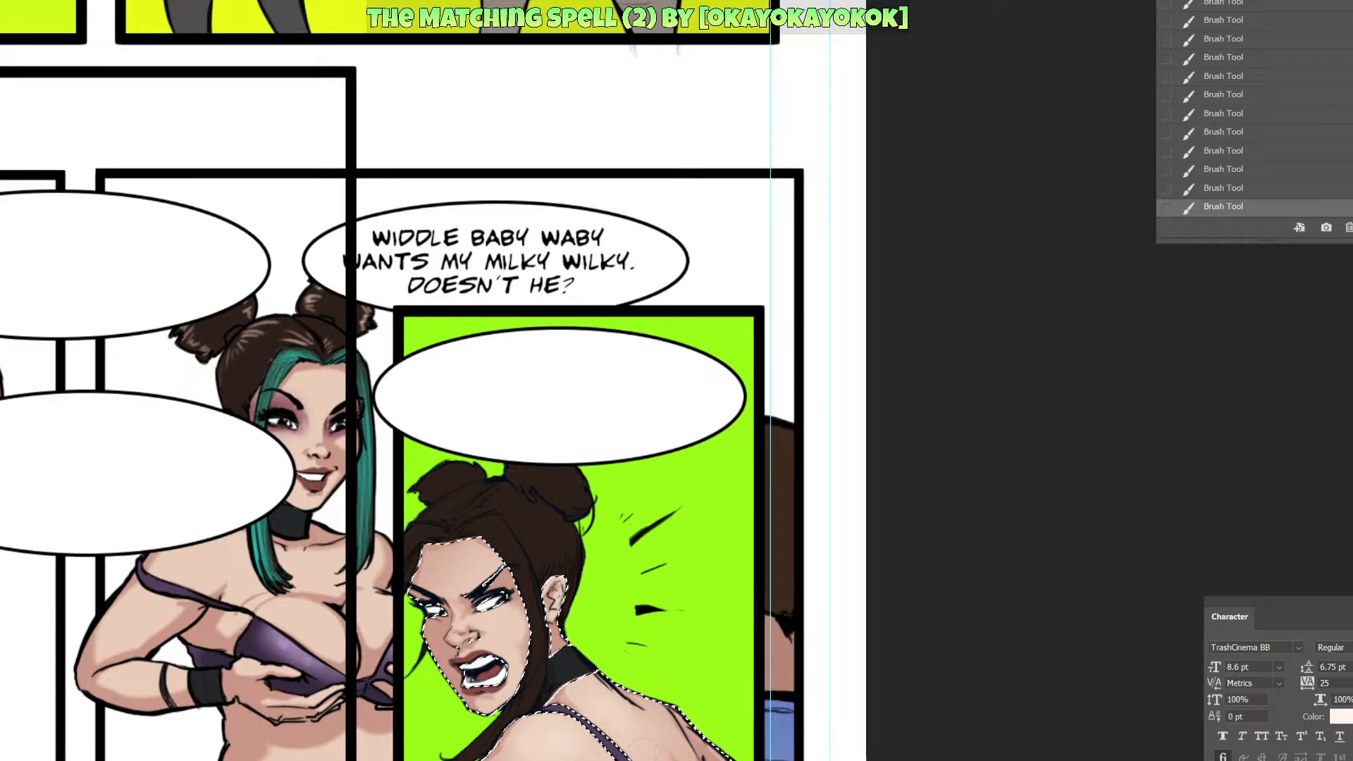
Reduce the brush size and paint pale highlights on the shouting character's face and shoulder.
{"action": "right_click", "coordinate": [561, 631]}
{"action": "left_click_drag", "start_coordinate": [661, 671], "coordinate": [644, 671]}
{"action": "left_click", "coordinate": [497, 619]}
{"action": "right_click", "coordinate": [486, 630]}
{"action": "left_click", "coordinate": [502, 622]}
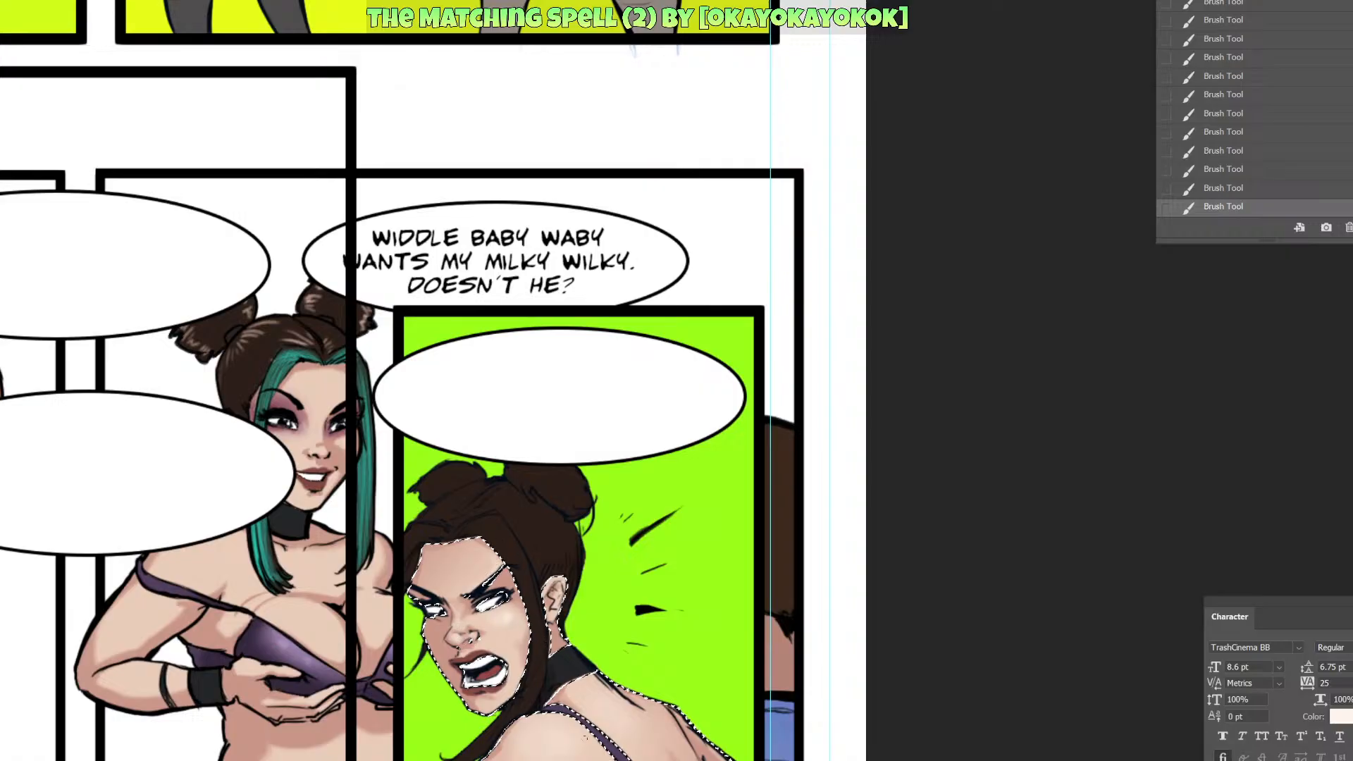
Brush a pale highlight onto the shouting character's cheek below the eye with a 28 px soft brush.
{"action": "left_click_drag", "start_coordinate": [514, 598], "coordinate": [558, 633]}
{"action": "right_click", "coordinate": [558, 633]}
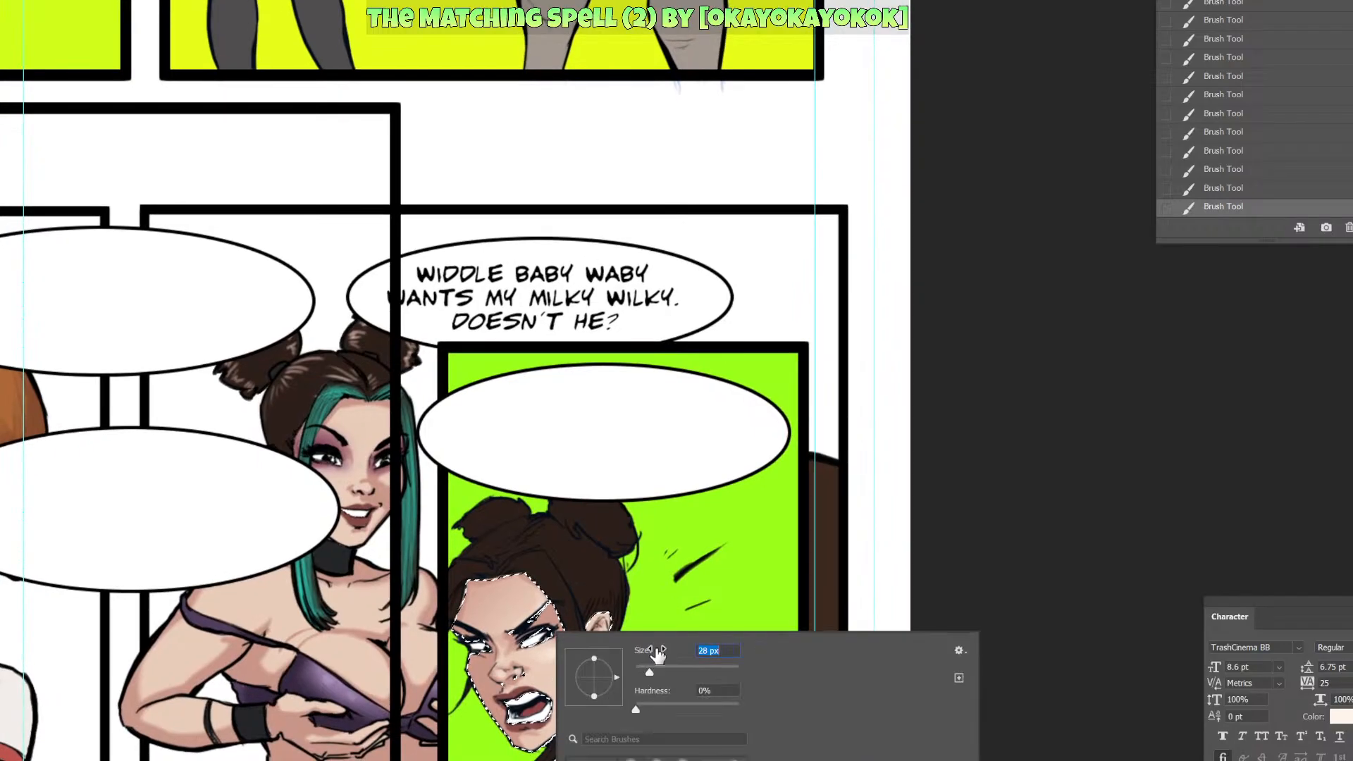
{"action": "key", "text": "Return"}
{"action": "scroll", "coordinate": [491, 638], "scroll_direction": "up", "scroll_amount": 2}
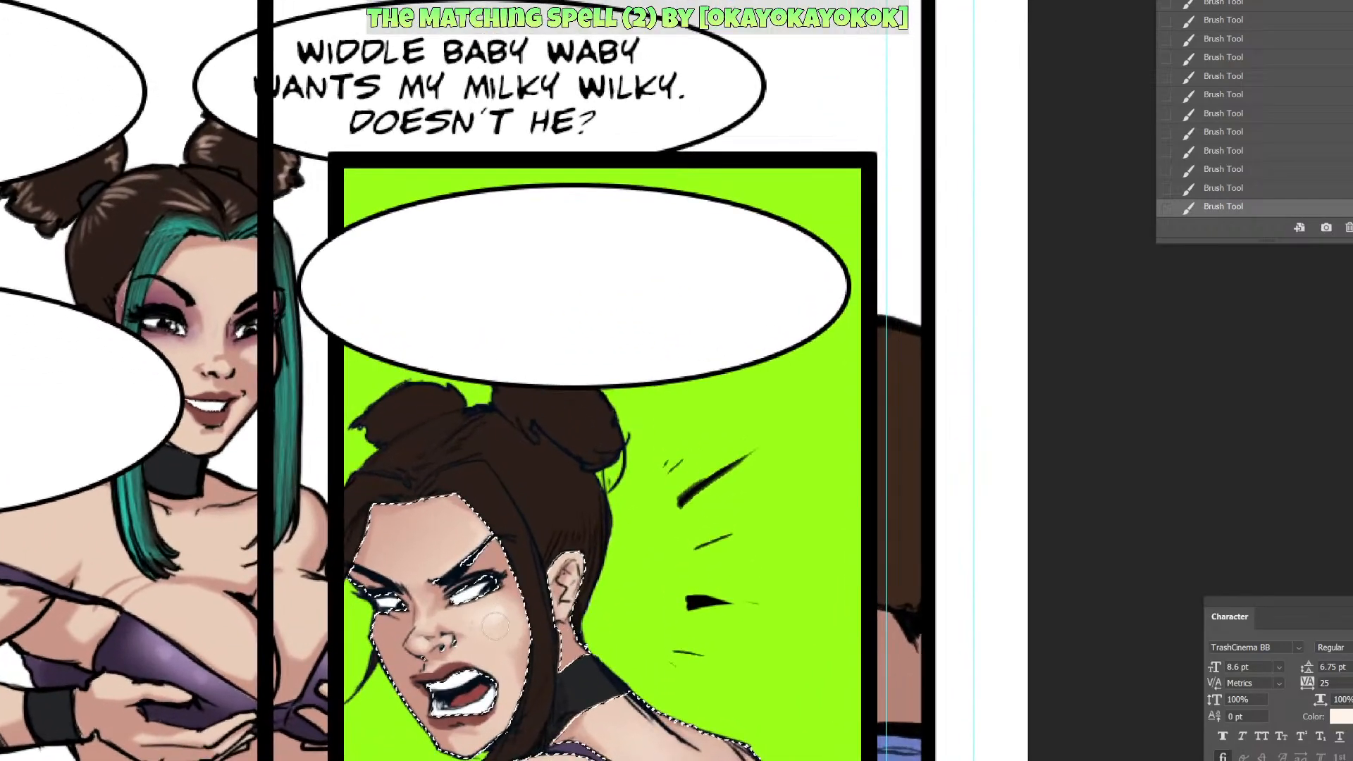
{"action": "left_click_drag", "start_coordinate": [477, 627], "coordinate": [504, 632]}
{"action": "left_click", "coordinate": [504, 612]}
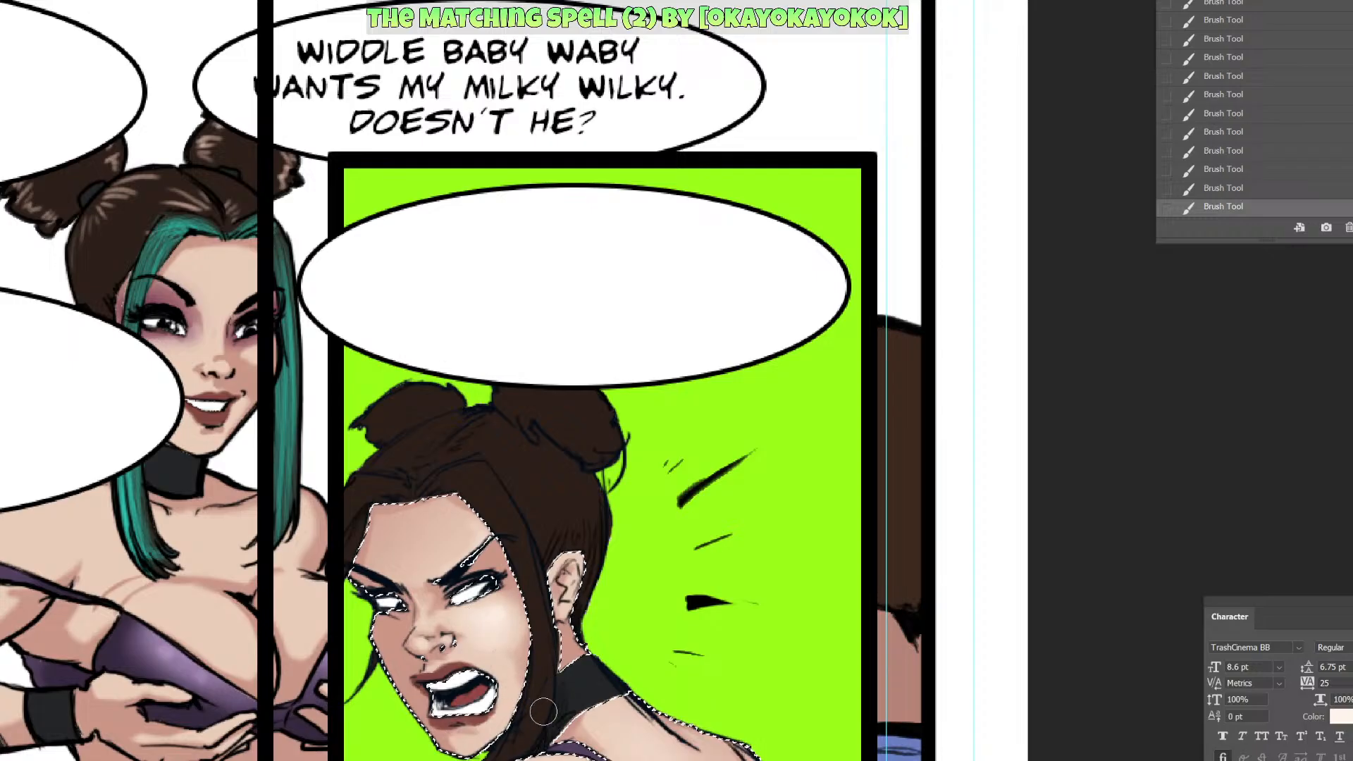
Extend the cheek highlight and add small highlights to the shouting character's nose and mouth area with a fine soft brush.
{"action": "scroll", "coordinate": [537, 713], "scroll_direction": "down", "scroll_amount": 2}
{"action": "mouse_move", "coordinate": [496, 610]}
{"action": "left_mouse_down"}
{"action": "mouse_move", "coordinate": [510, 612]}
{"action": "mouse_move", "coordinate": [482, 596]}
{"action": "left_mouse_up"}
{"action": "left_click", "coordinate": [501, 613]}
{"action": "right_click", "coordinate": [583, 616]}
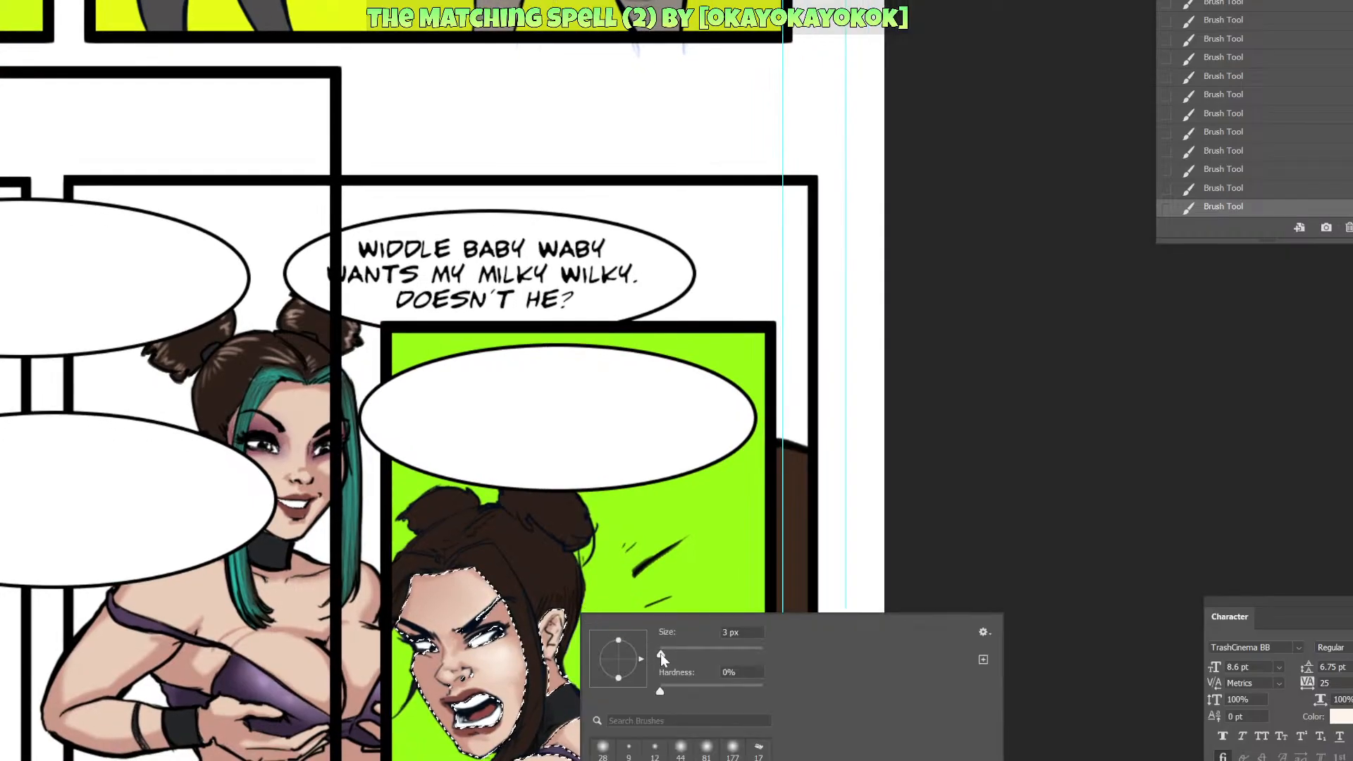
{"action": "left_click_drag", "start_coordinate": [660, 653], "coordinate": [665, 655]}
{"action": "key", "text": "Return"}
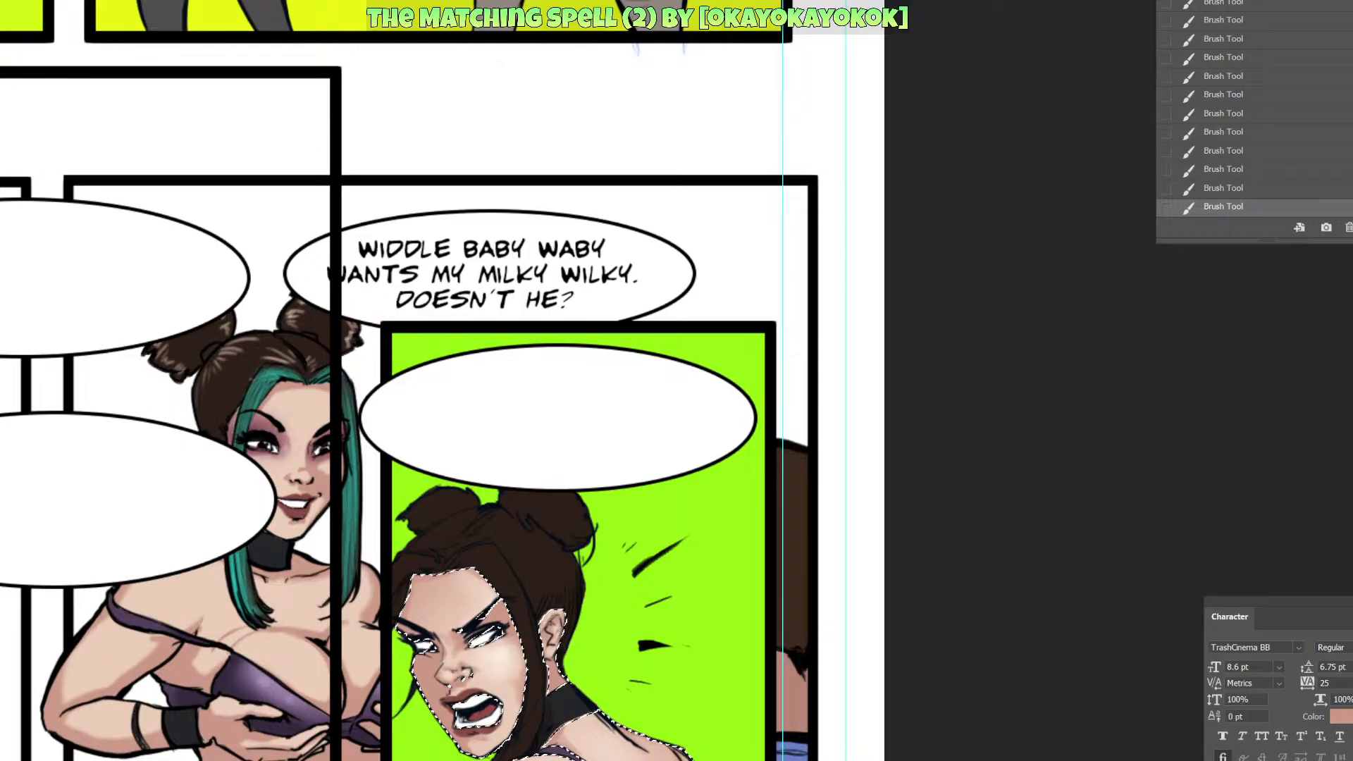
Compare the shading with a state four brush strokes earlier and restore the latest state.
{"action": "left_click_drag", "start_coordinate": [699, 757], "coordinate": [712, 724]}
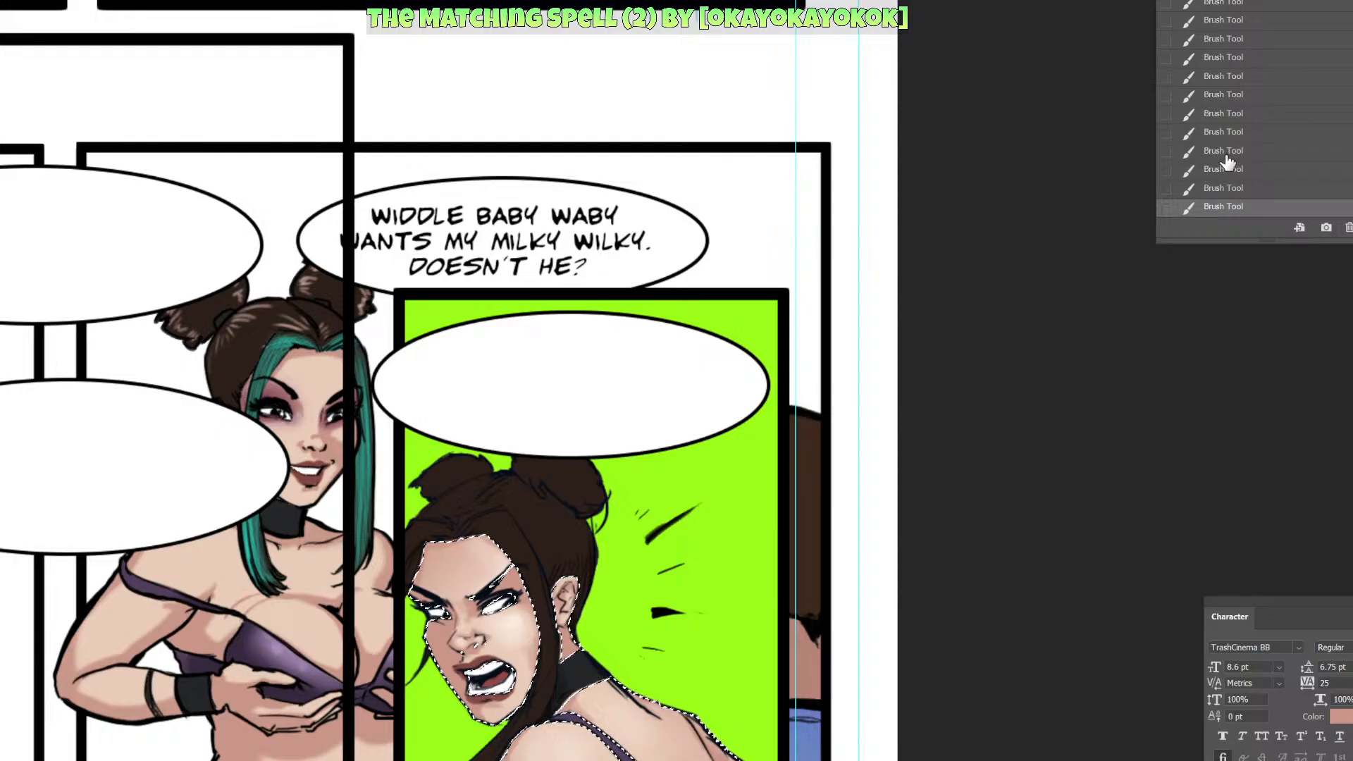
{"action": "left_click", "coordinate": [1236, 135]}
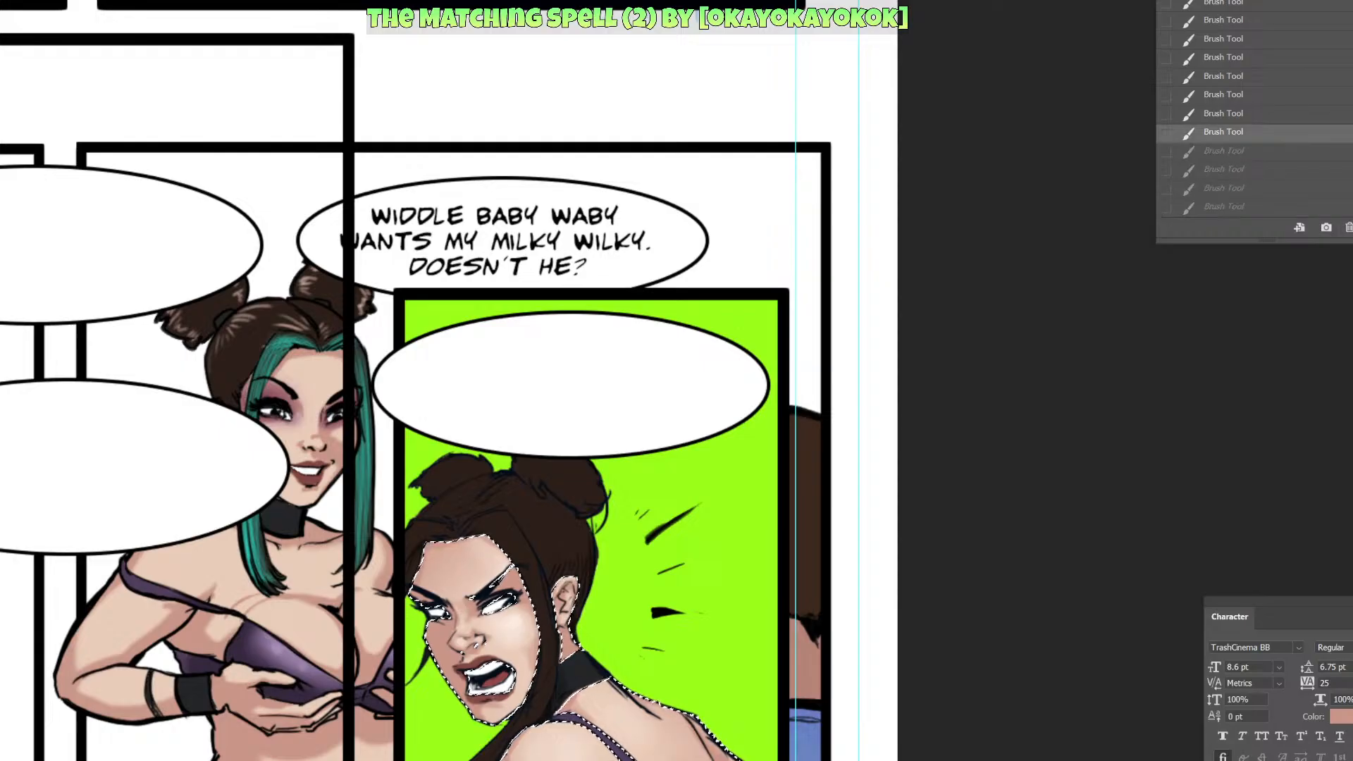
{"action": "left_click", "coordinate": [1230, 207]}
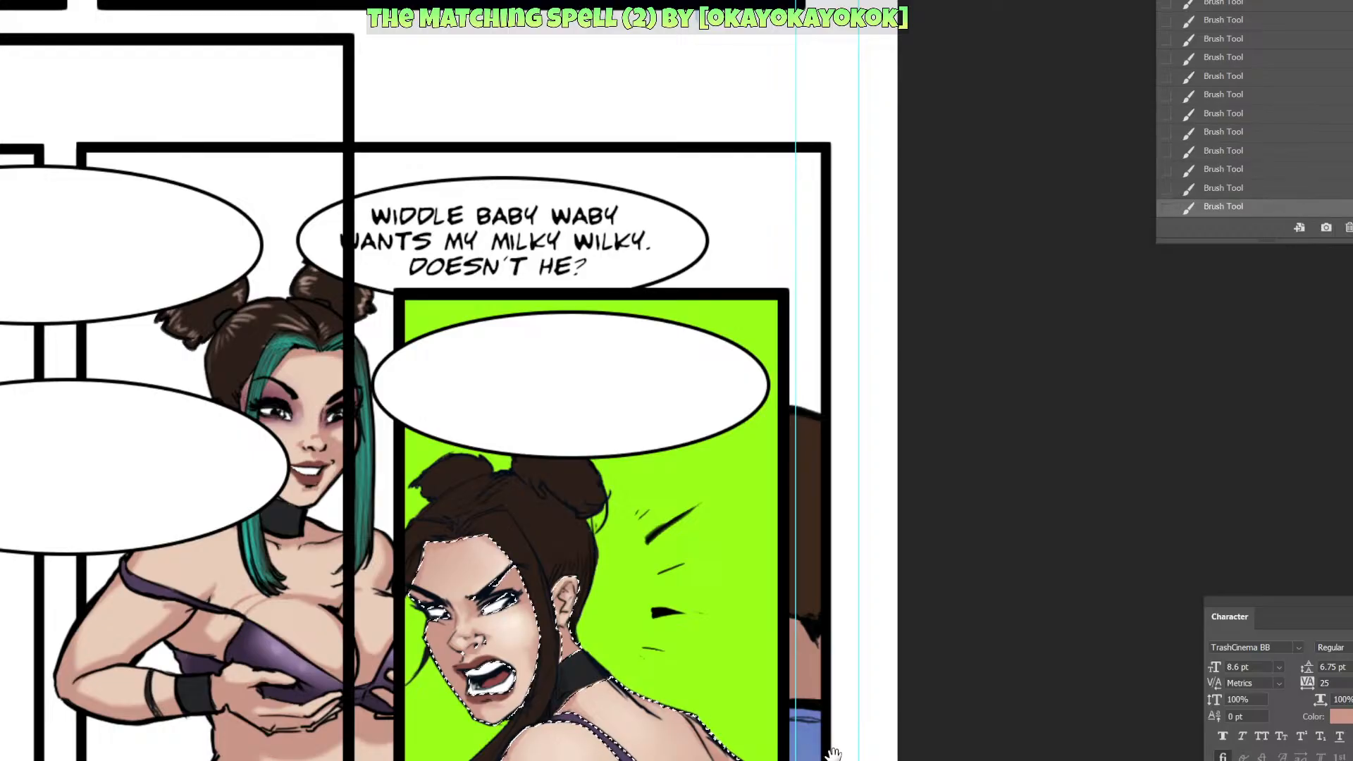
Sample skin tones from the shouting character's forehead, brow and cheek and retouch the shading around the eyes and nose.
{"action": "scroll", "coordinate": [735, 629], "scroll_direction": "down", "scroll_amount": 2}
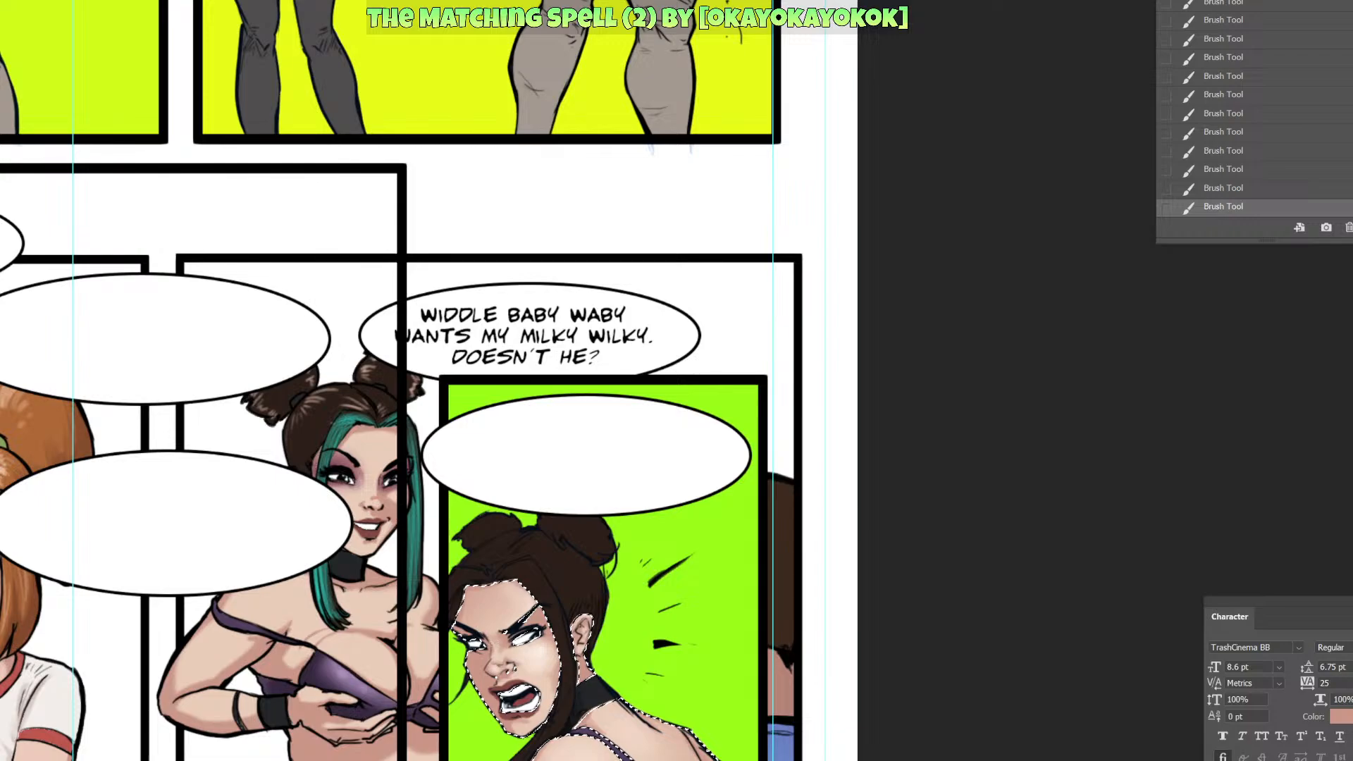
{"action": "left_click", "coordinate": [505, 649], "text": "alt"}
{"action": "left_click", "coordinate": [493, 628], "text": "alt"}
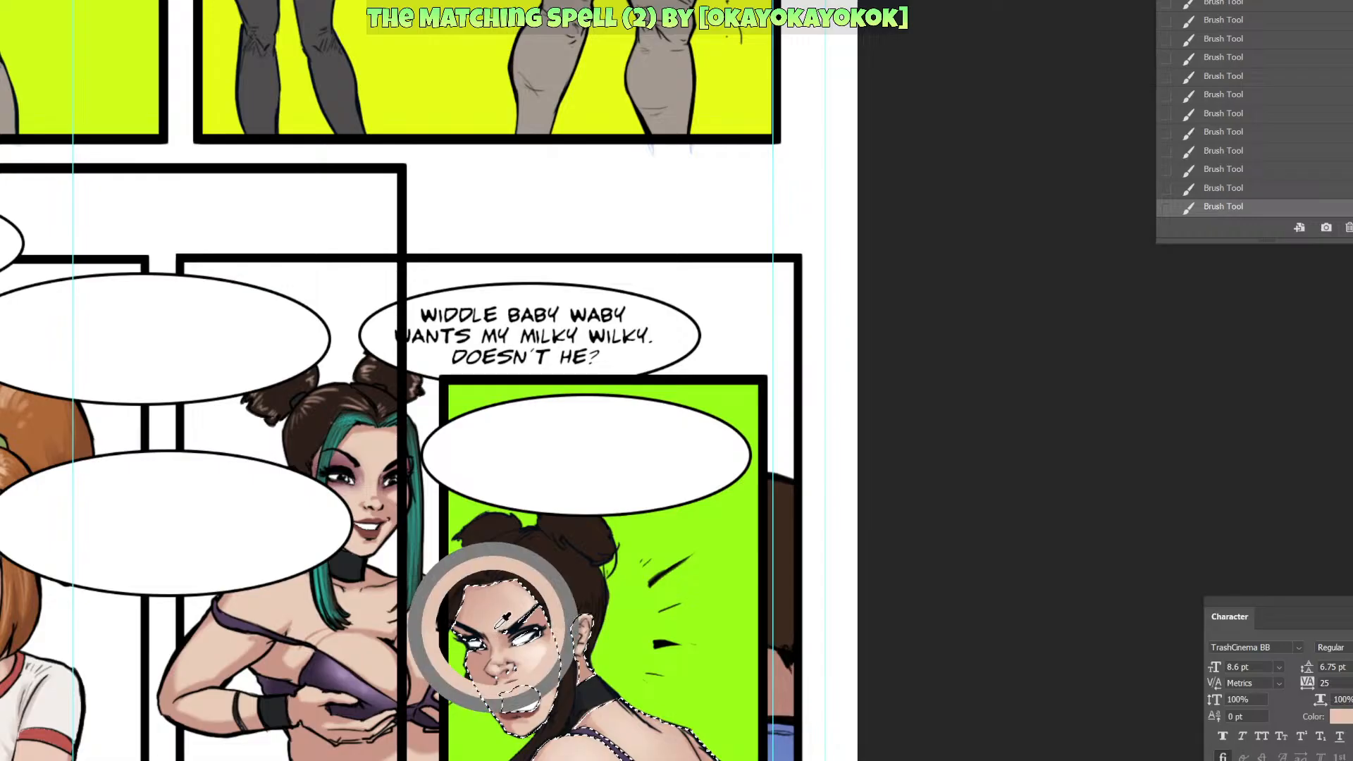
{"action": "left_click", "coordinate": [512, 636], "text": "alt"}
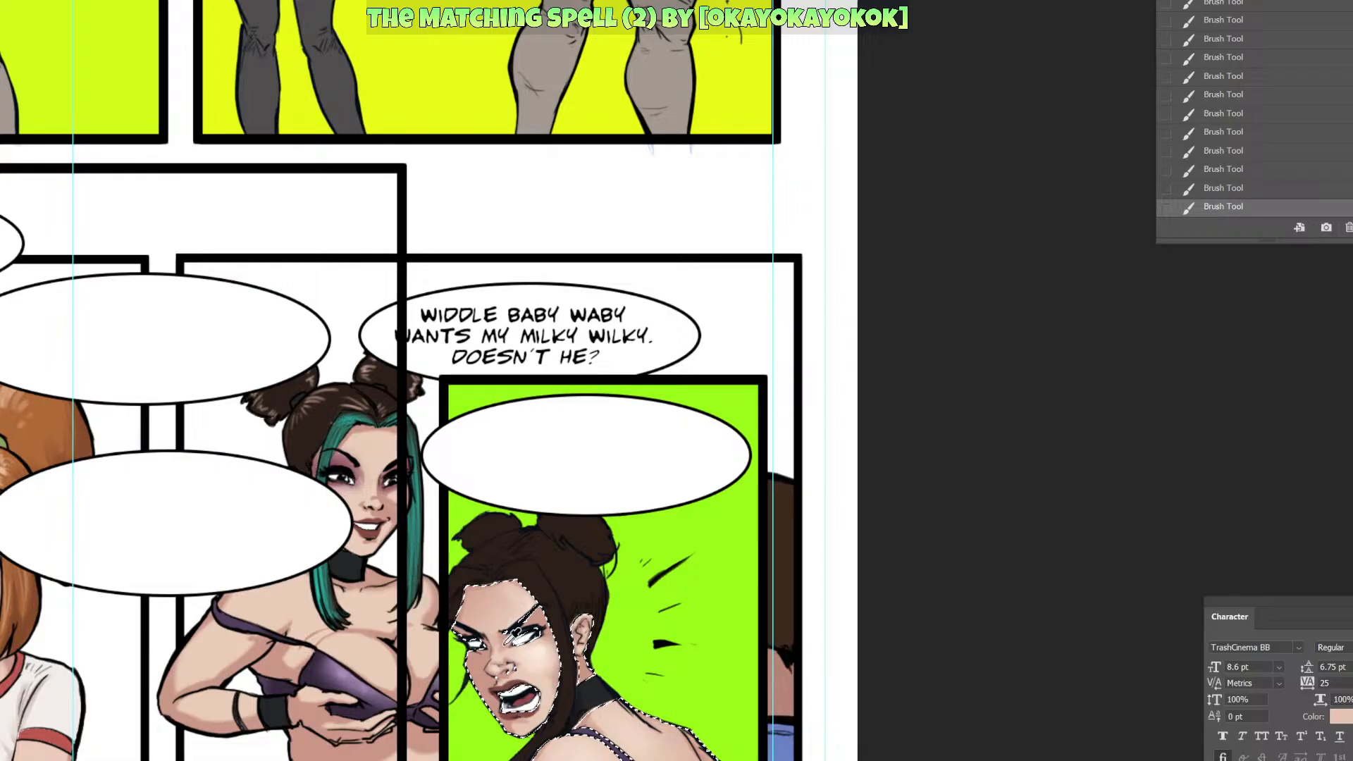
{"action": "left_click_drag", "start_coordinate": [508, 652], "coordinate": [667, 637]}
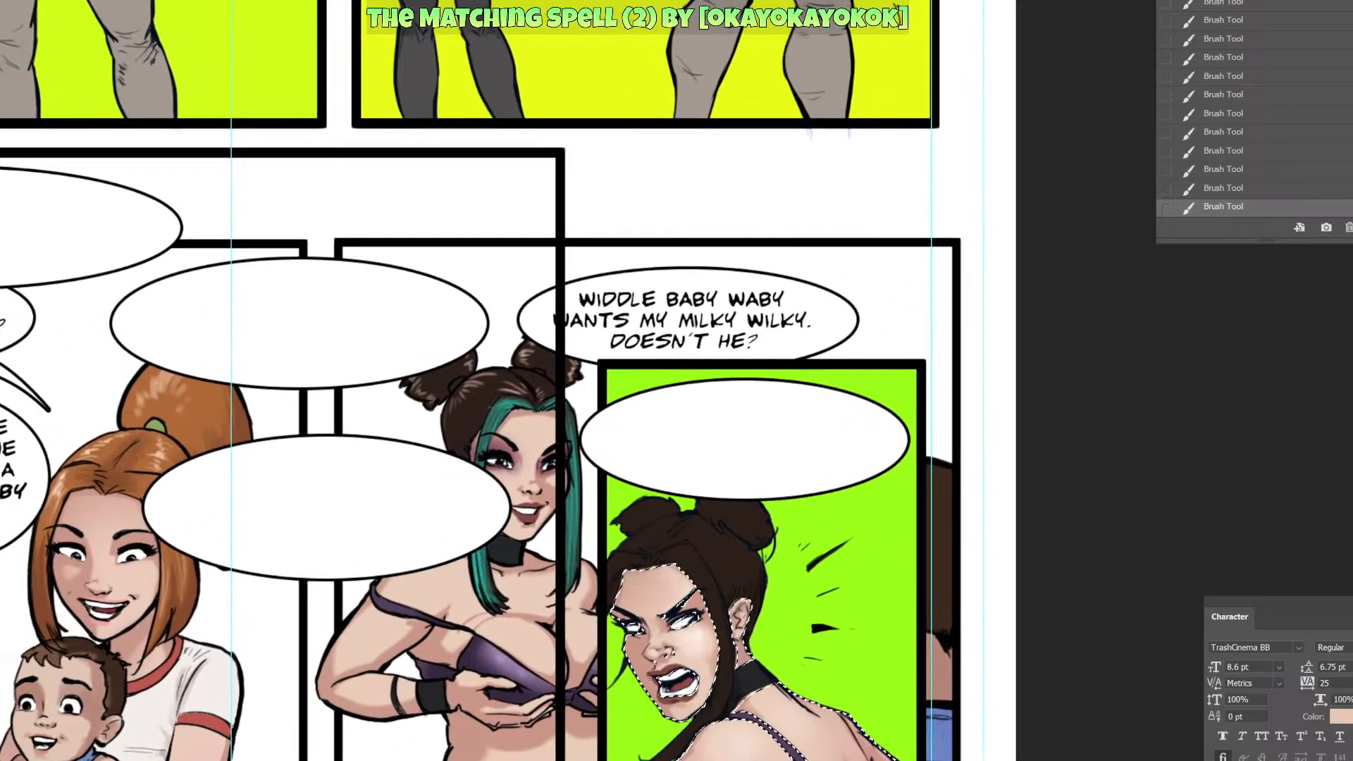
{"action": "left_click_drag", "start_coordinate": [739, 687], "coordinate": [863, 663]}
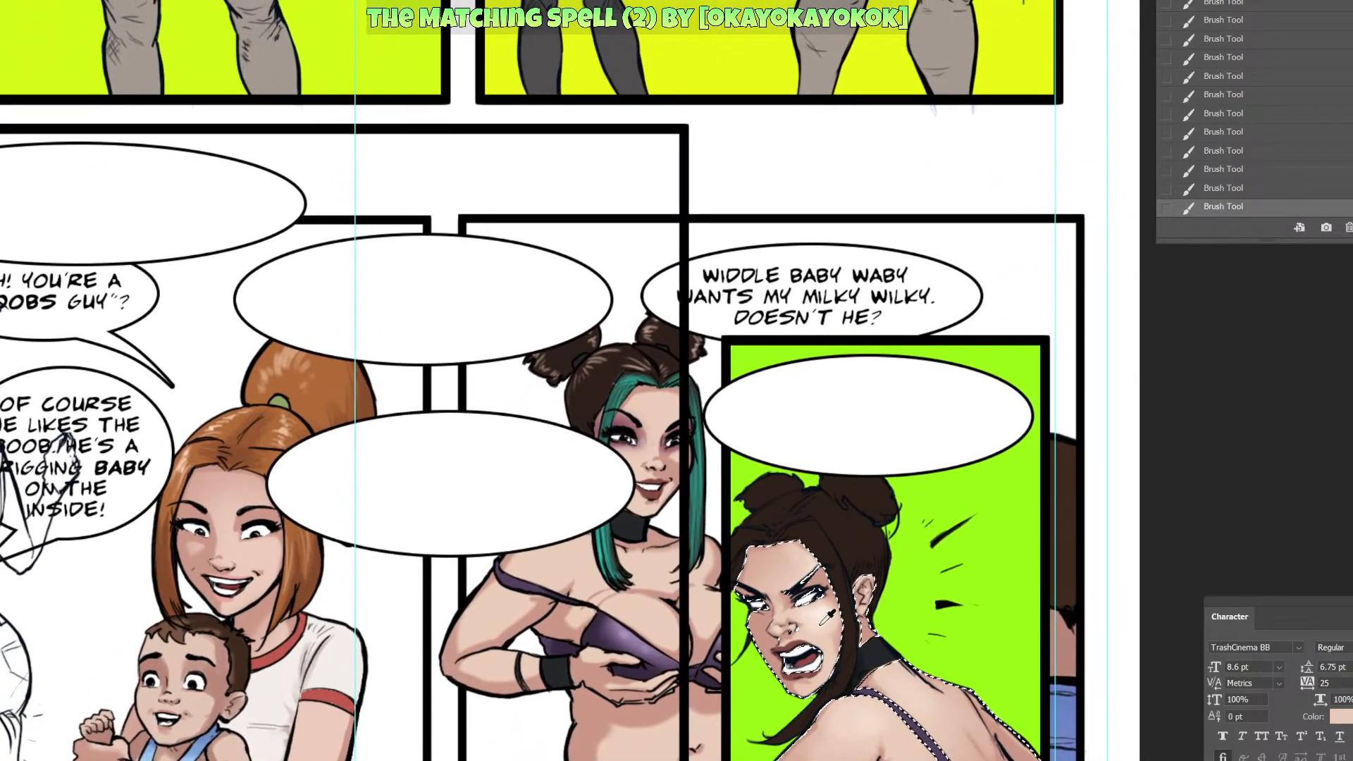
{"action": "left_click", "coordinate": [818, 617]}
Lay soft pink shading over the forearm in the dark green panel with a large 0% hardness brush.
{"action": "left_click_drag", "start_coordinate": [1045, 719], "coordinate": [1136, 482]}
{"action": "left_click_drag", "start_coordinate": [317, 733], "coordinate": [343, 702]}
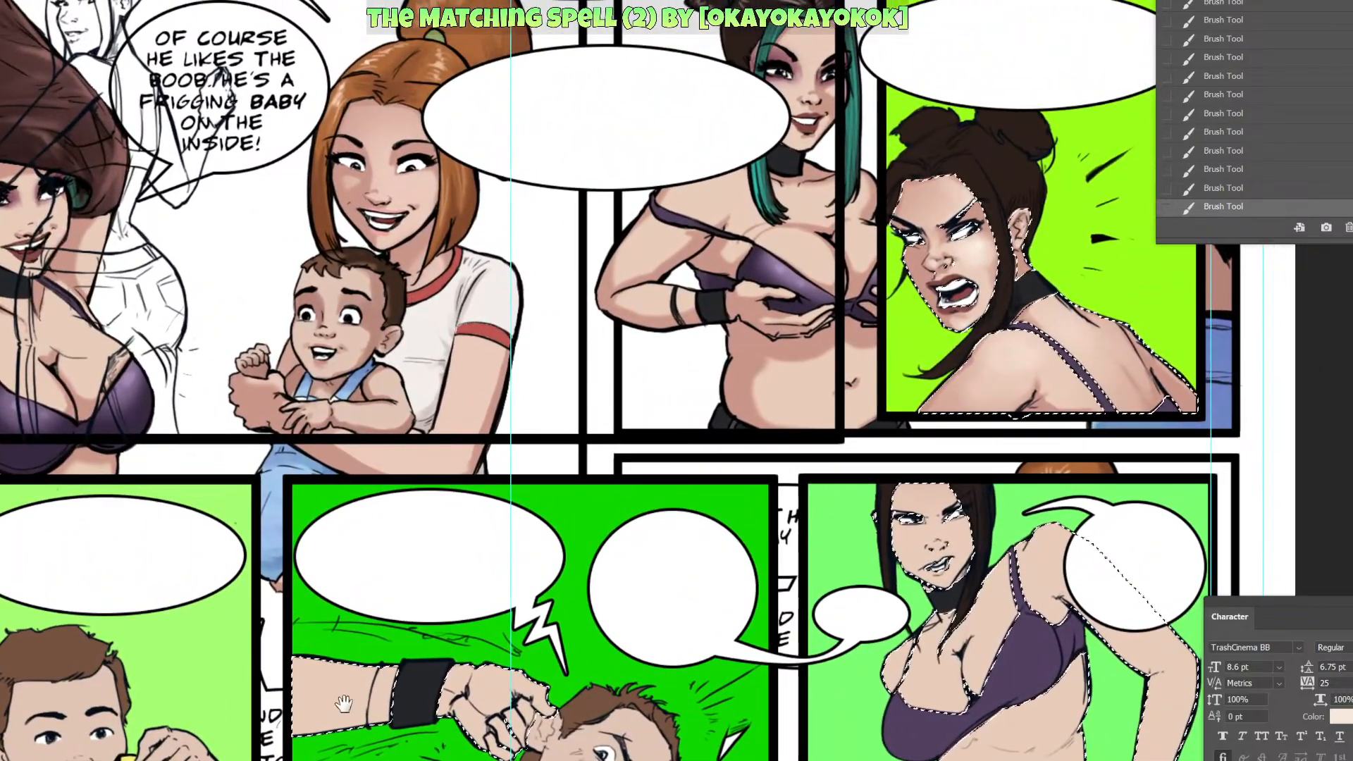
{"action": "right_click", "coordinate": [388, 635]}
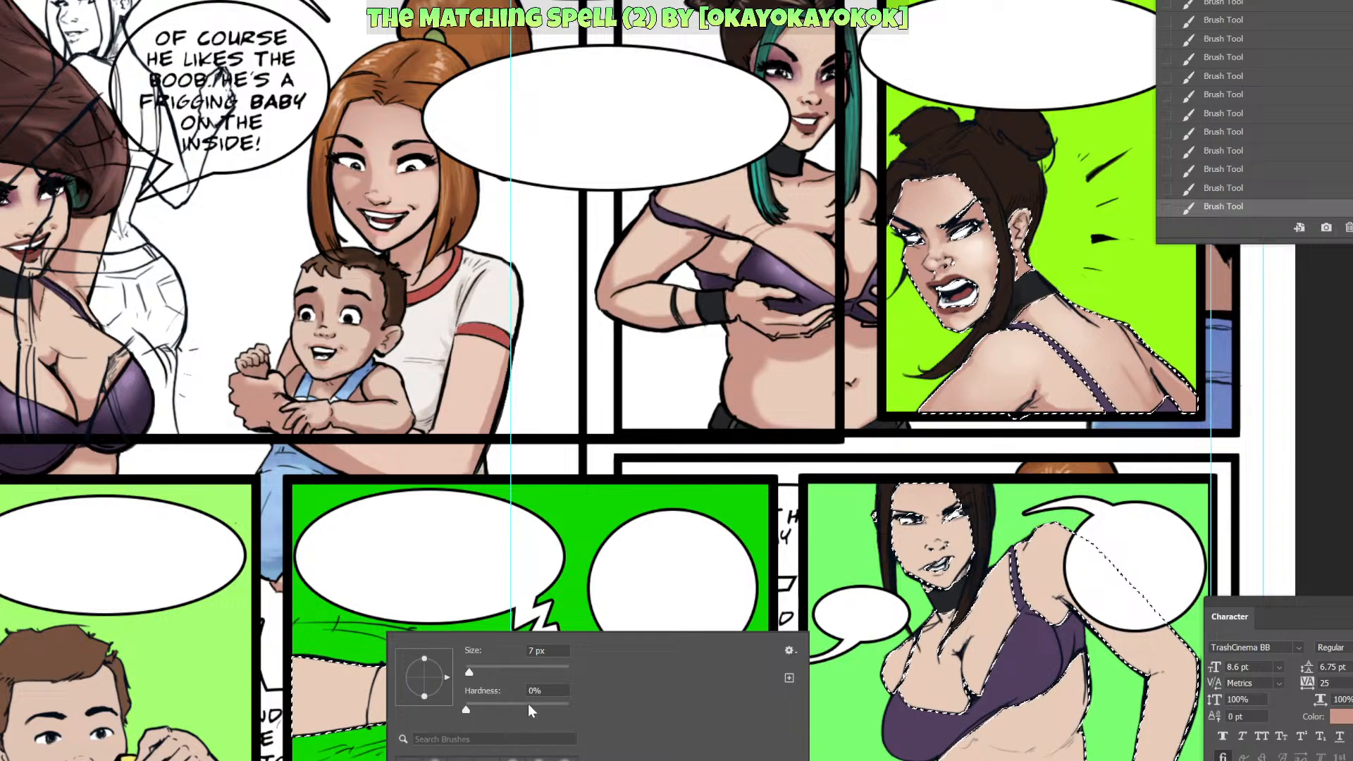
{"action": "key", "text": "Return"}
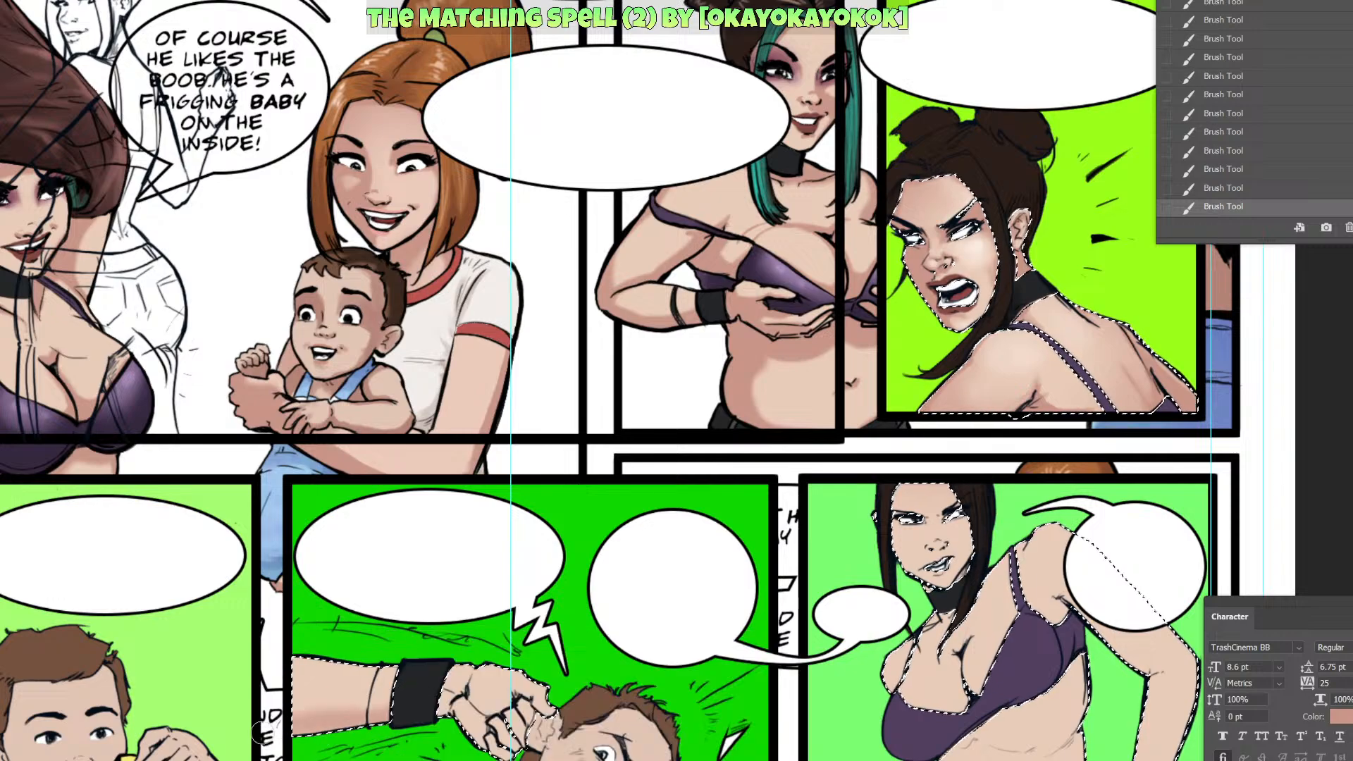
{"action": "right_click", "coordinate": [437, 713]}
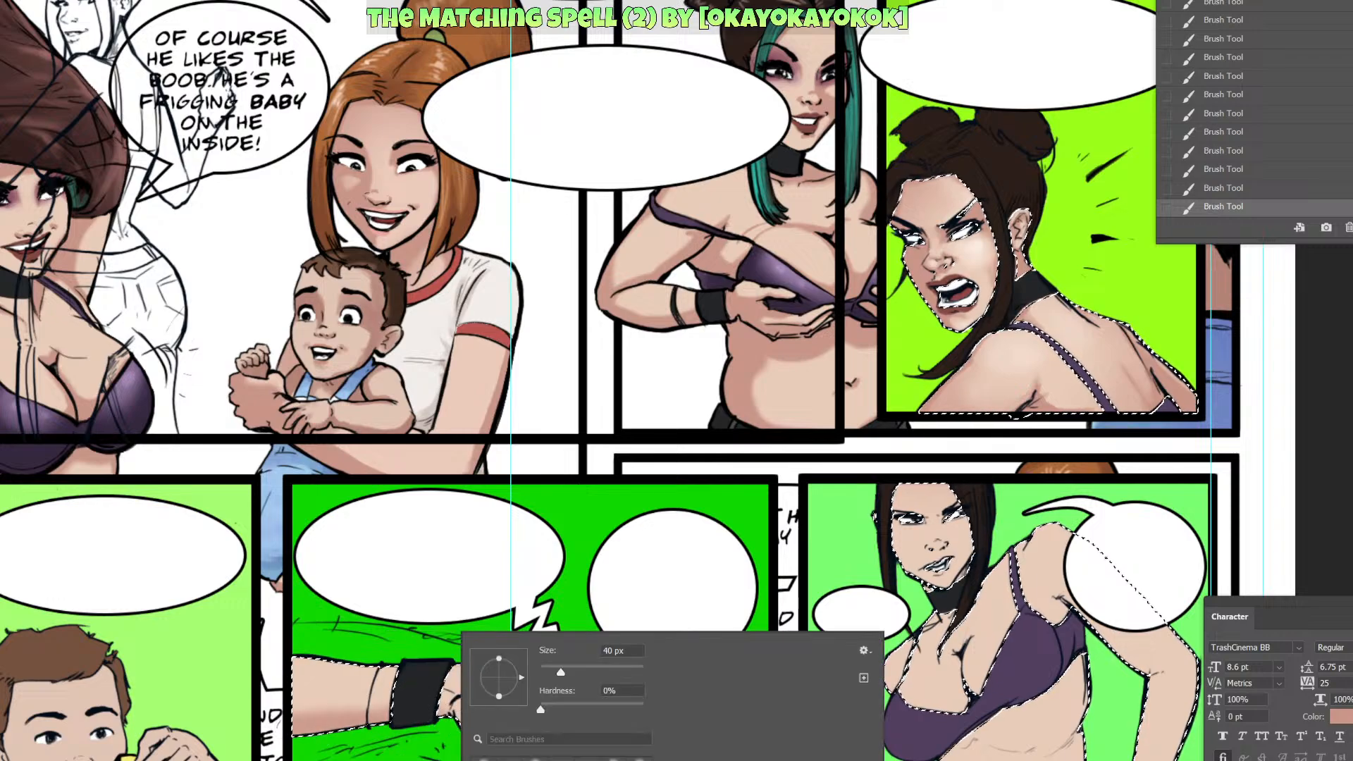
{"action": "left_click_drag", "start_coordinate": [561, 672], "coordinate": [590, 674]}
{"action": "key", "text": "Return"}
Shade the fist and the forearm around the black wristband in the dark green panel with an 18 px brush.
{"action": "right_click", "coordinate": [503, 701]}
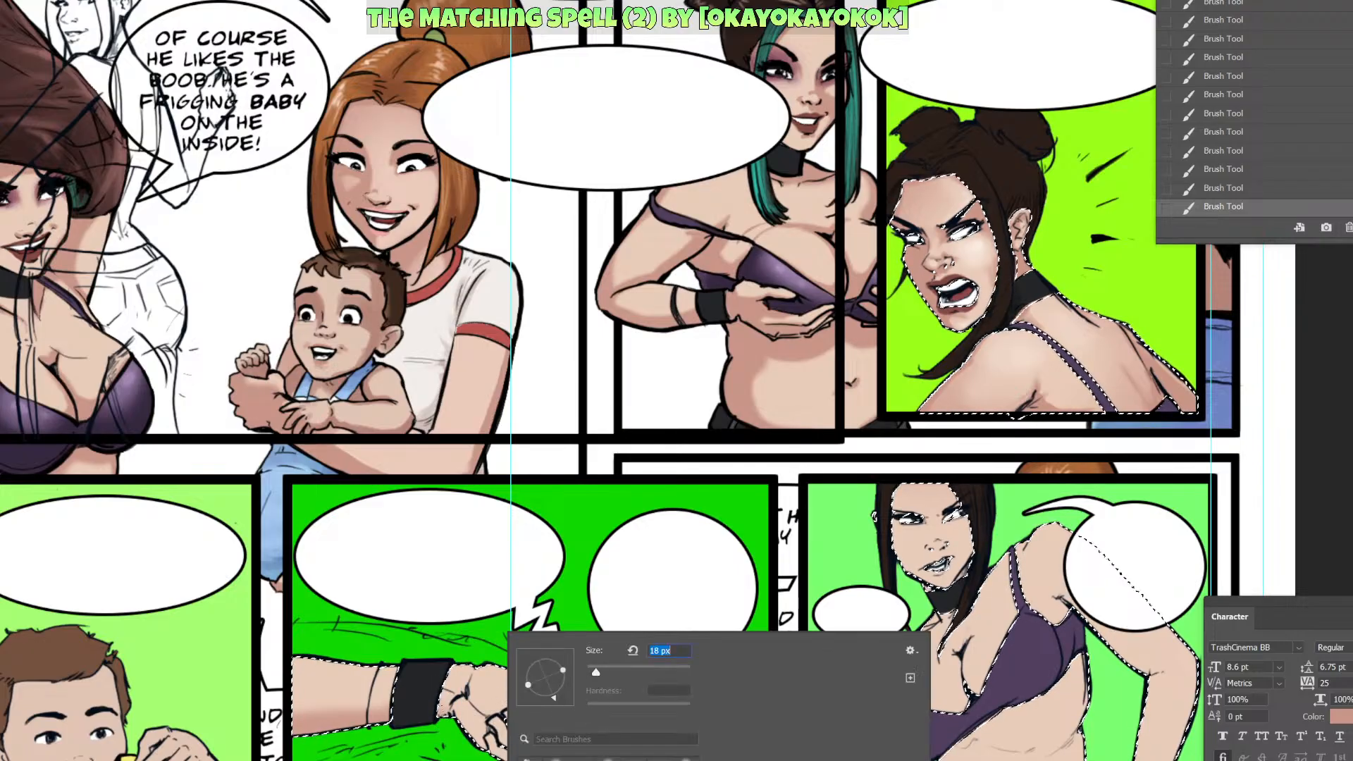
{"action": "key", "text": "Return"}
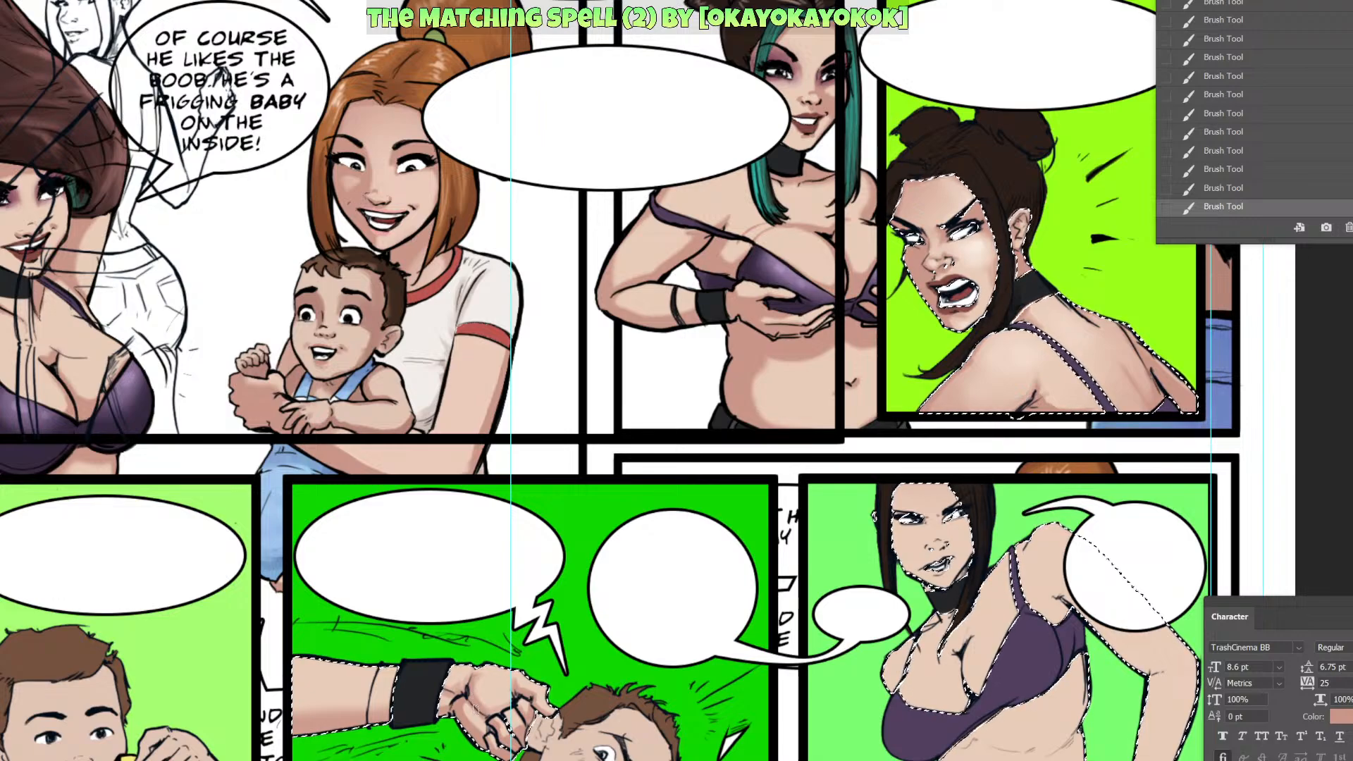
{"action": "right_click", "coordinate": [384, 673]}
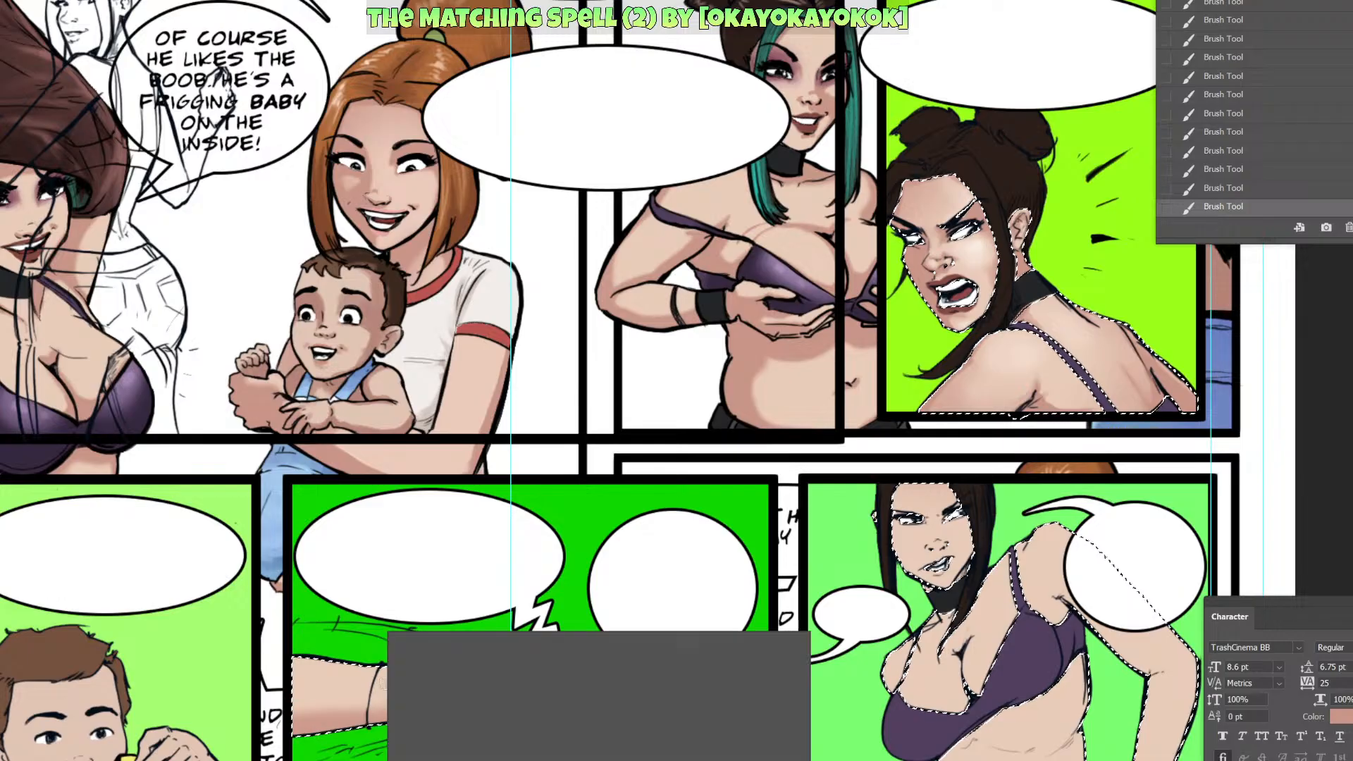
{"action": "left_click", "coordinate": [382, 755]}
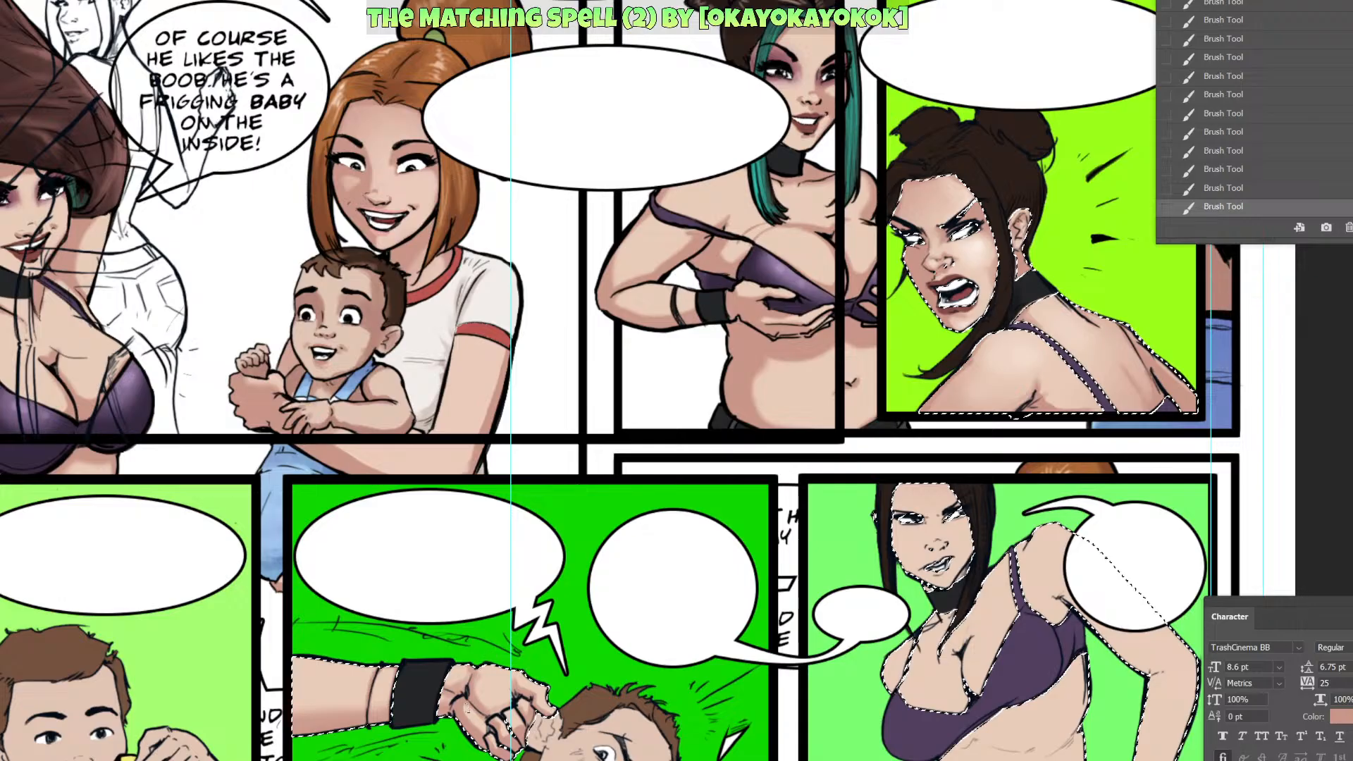
Enlarge the 15 px brush slightly and refine the shading on the clenched fist.
{"action": "right_click", "coordinate": [499, 720]}
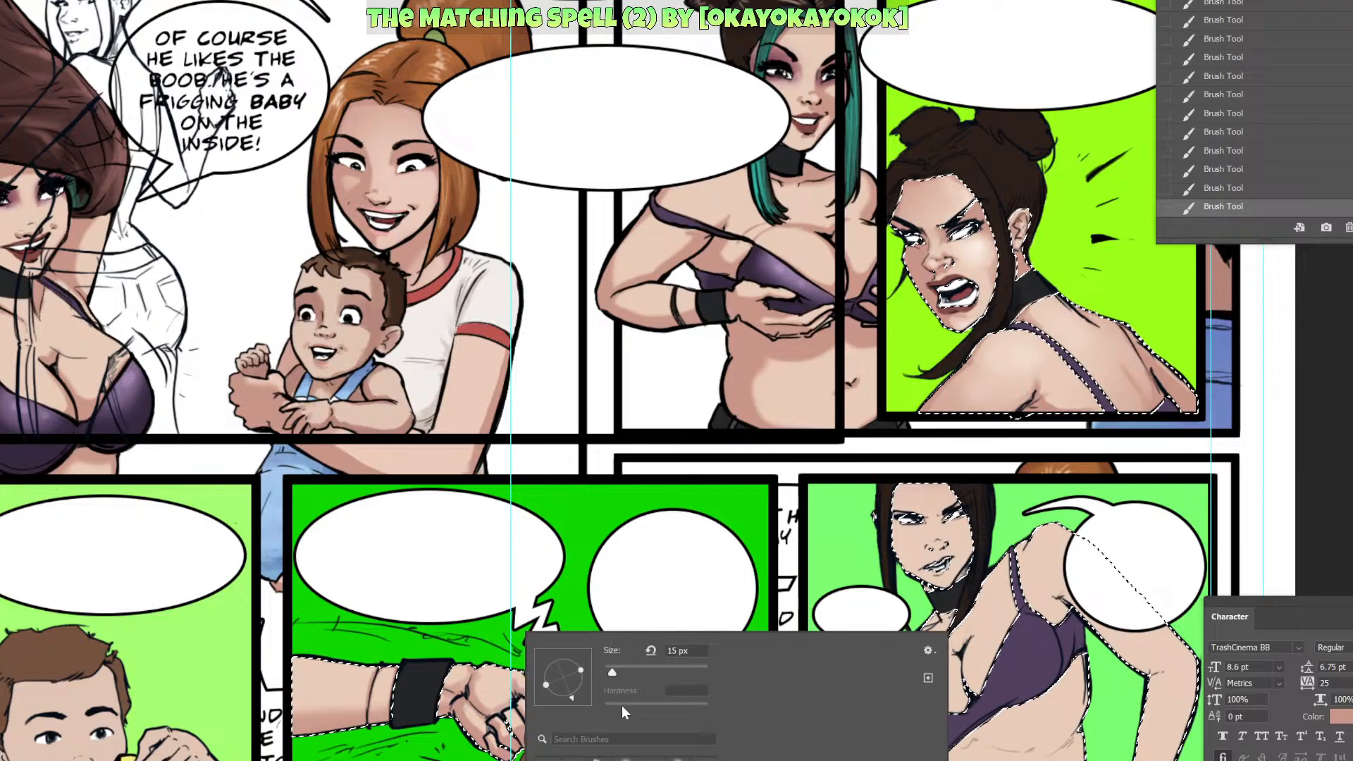
{"action": "left_click_drag", "start_coordinate": [612, 672], "coordinate": [629, 673]}
{"action": "key", "text": "Return"}
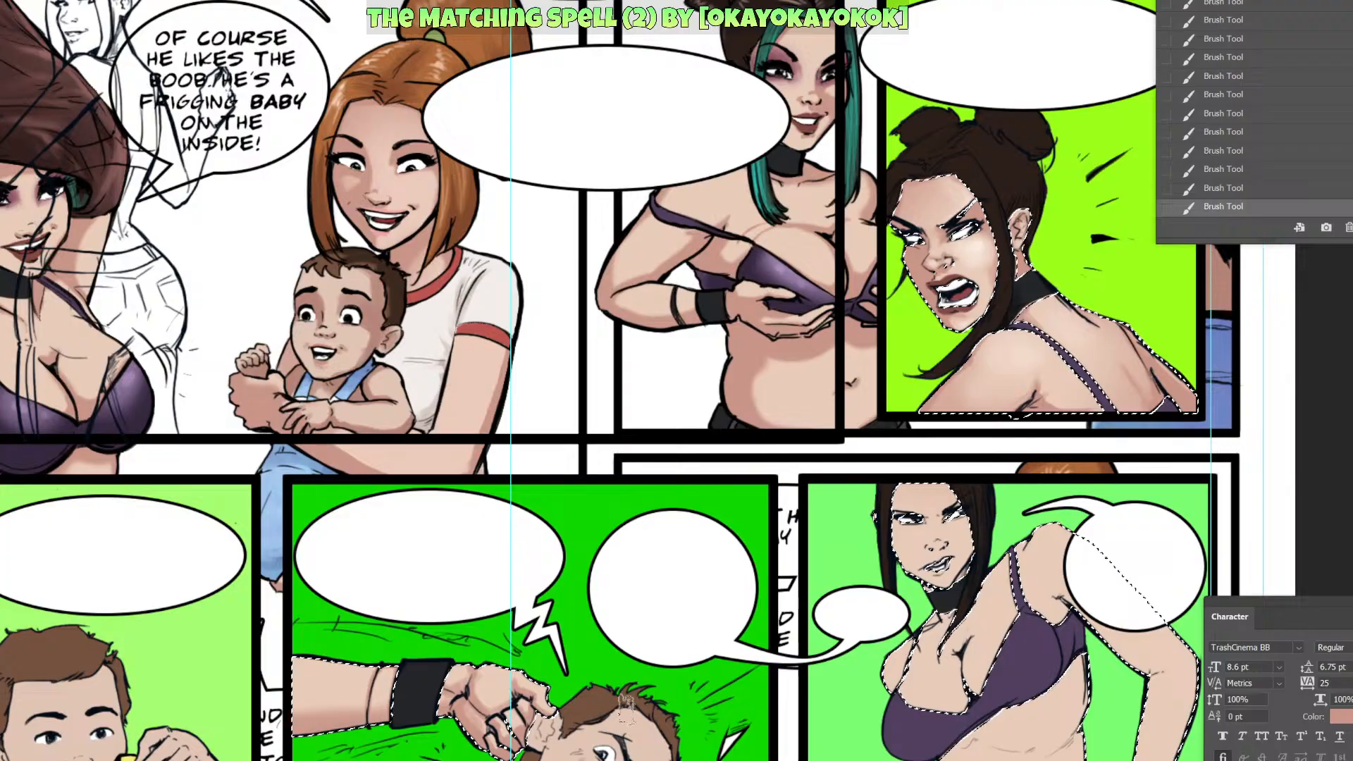
Brush the first shadow tones onto the forehead and cheek of the standing character in the light green panel.
{"action": "left_click_drag", "start_coordinate": [655, 746], "coordinate": [565, 669]}
{"action": "left_click_drag", "start_coordinate": [197, 591], "coordinate": [270, 586]}
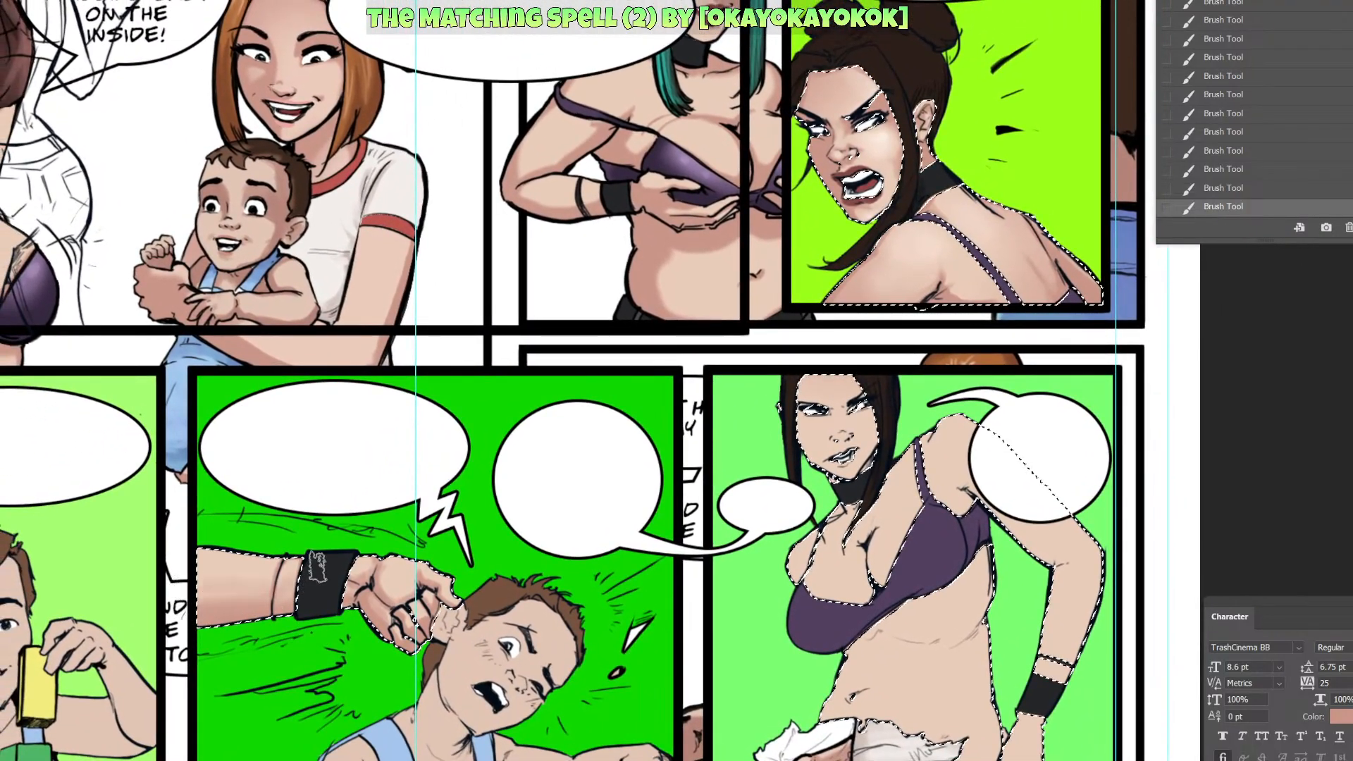
{"action": "left_click_drag", "start_coordinate": [358, 727], "coordinate": [339, 721]}
{"action": "left_click_drag", "start_coordinate": [512, 532], "coordinate": [387, 694]}
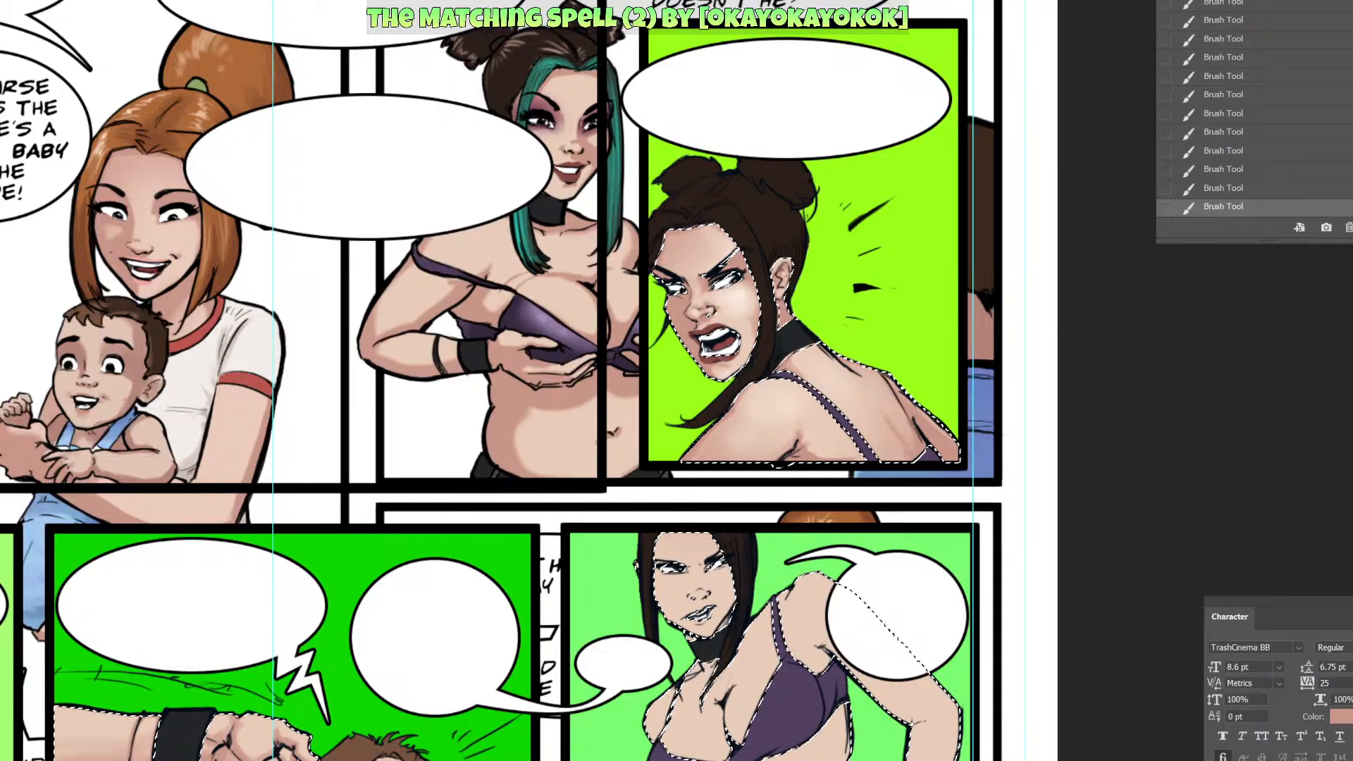
{"action": "left_click_drag", "start_coordinate": [811, 690], "coordinate": [663, 702]}
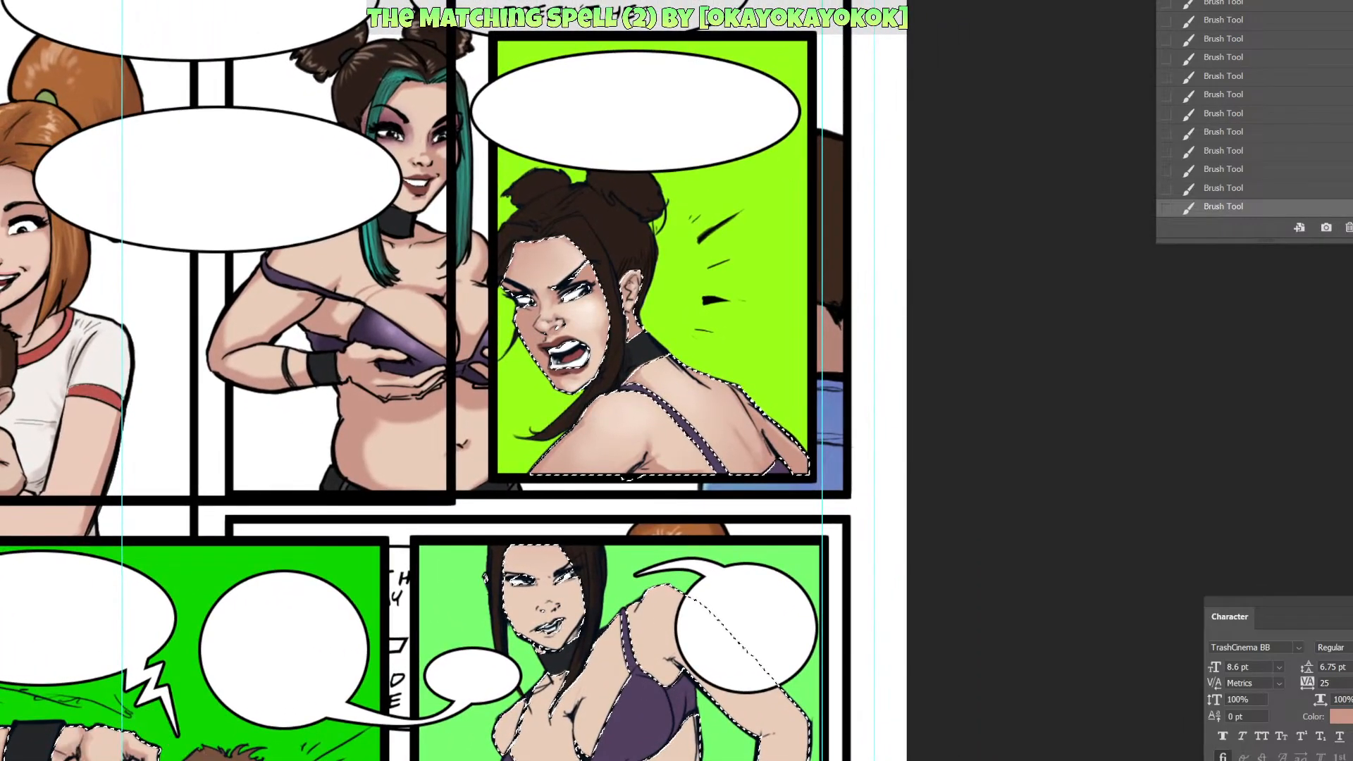
{"action": "left_click_drag", "start_coordinate": [570, 686], "coordinate": [500, 687]}
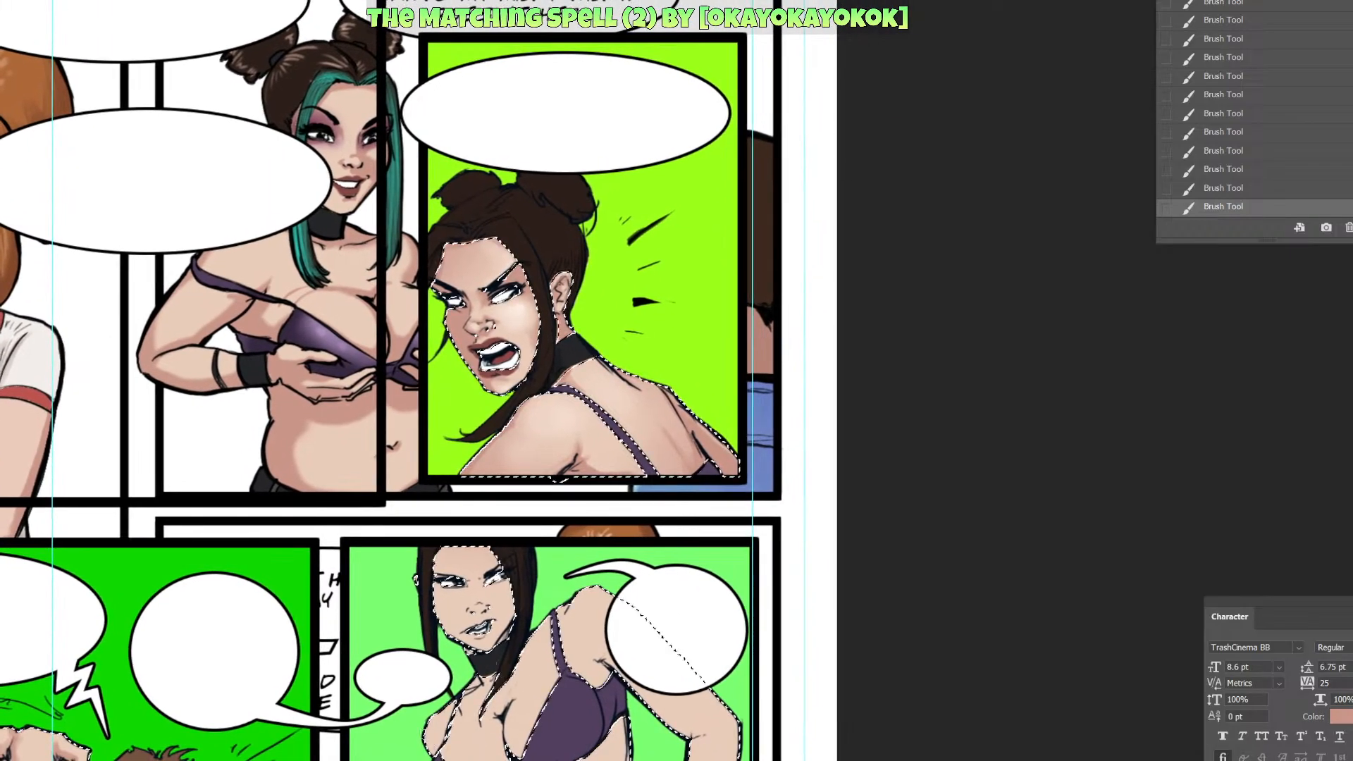
{"action": "left_click_drag", "start_coordinate": [494, 620], "coordinate": [418, 726]}
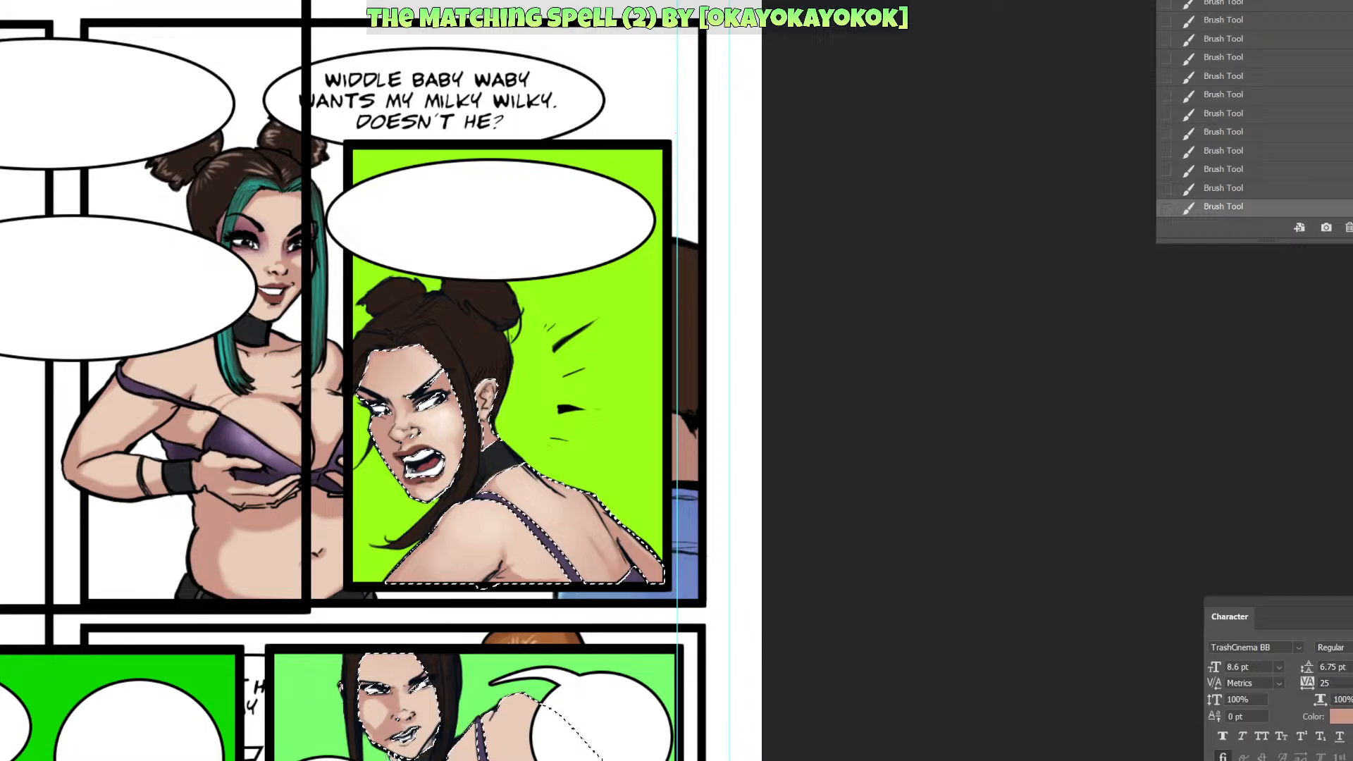
Deepen the shading around the standing character's brow, eyes, nose and jaw.
{"action": "left_click_drag", "start_coordinate": [423, 493], "coordinate": [620, 549]}
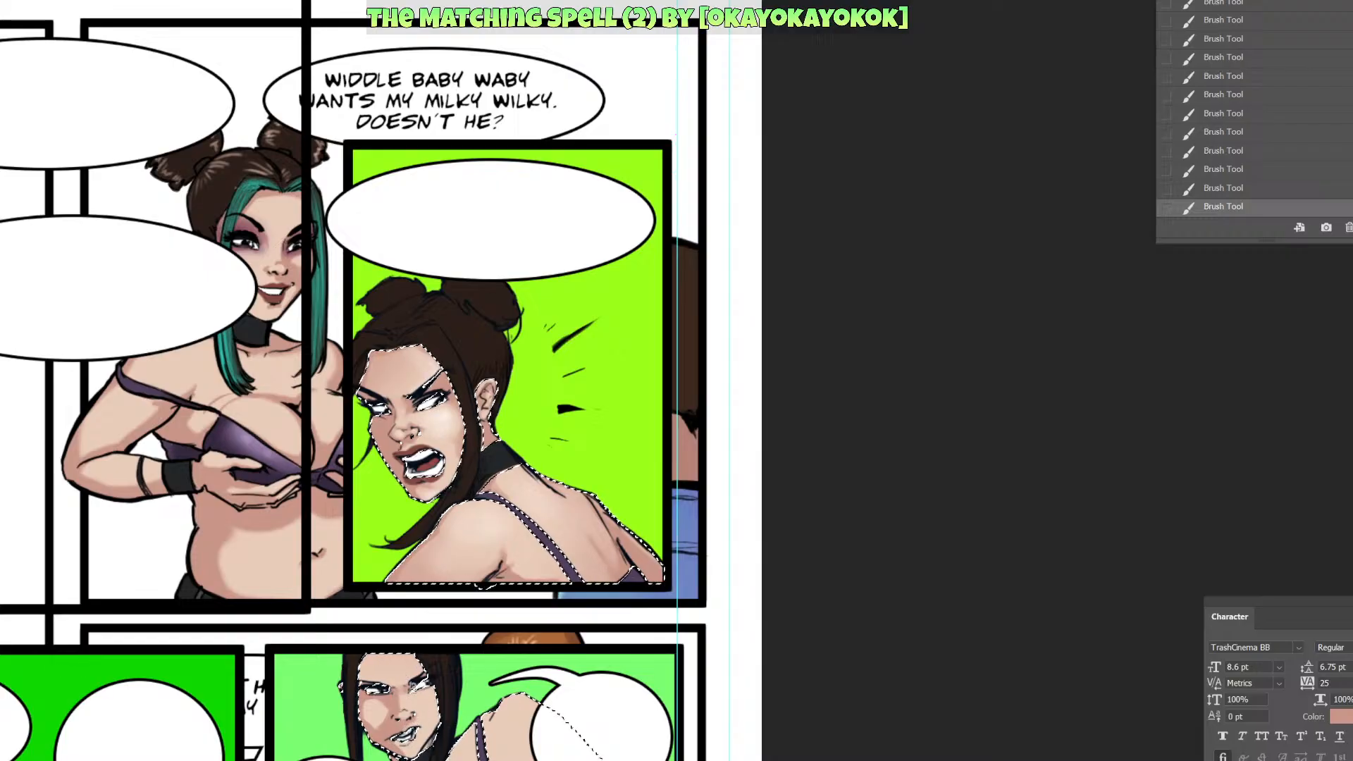
{"action": "scroll", "coordinate": [381, 381], "scroll_direction": "right", "scroll_amount": 1}
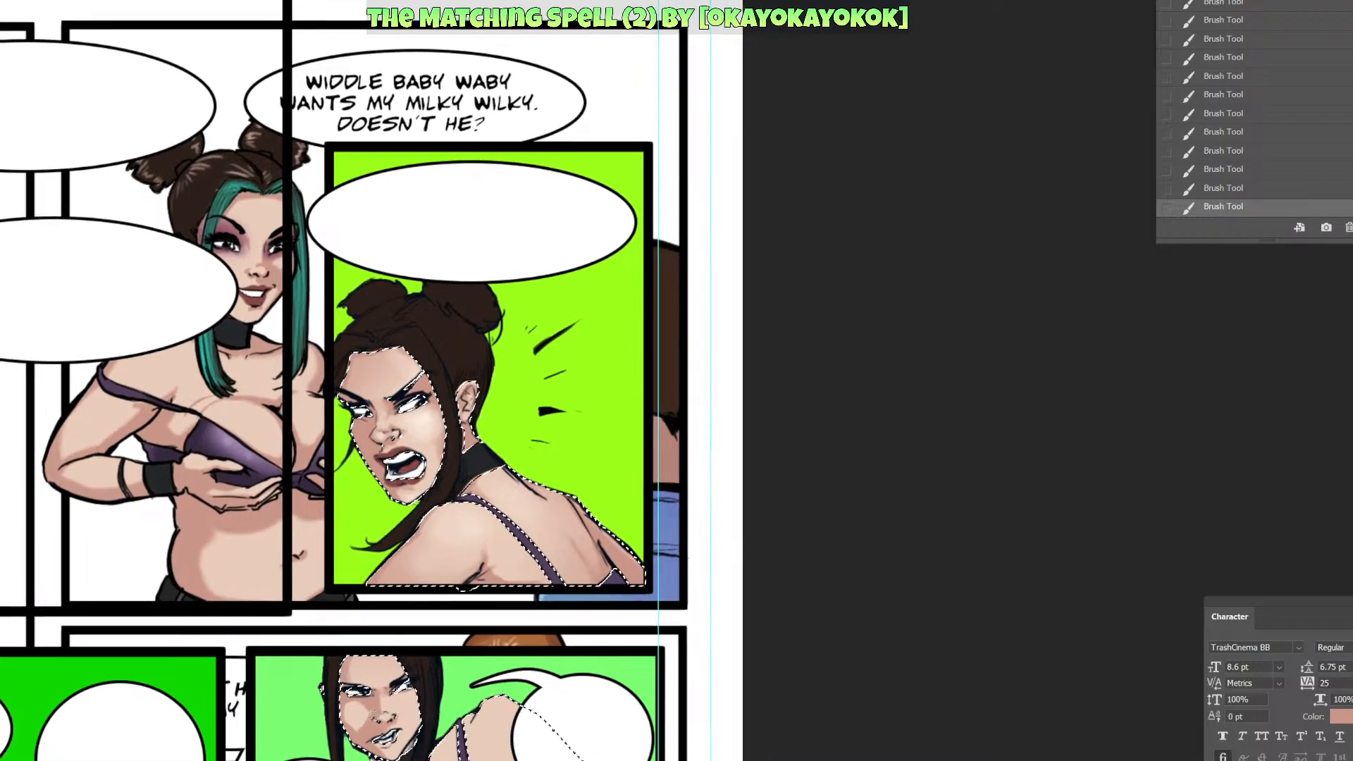
{"action": "scroll", "coordinate": [580, 725], "scroll_direction": "down", "scroll_amount": 1}
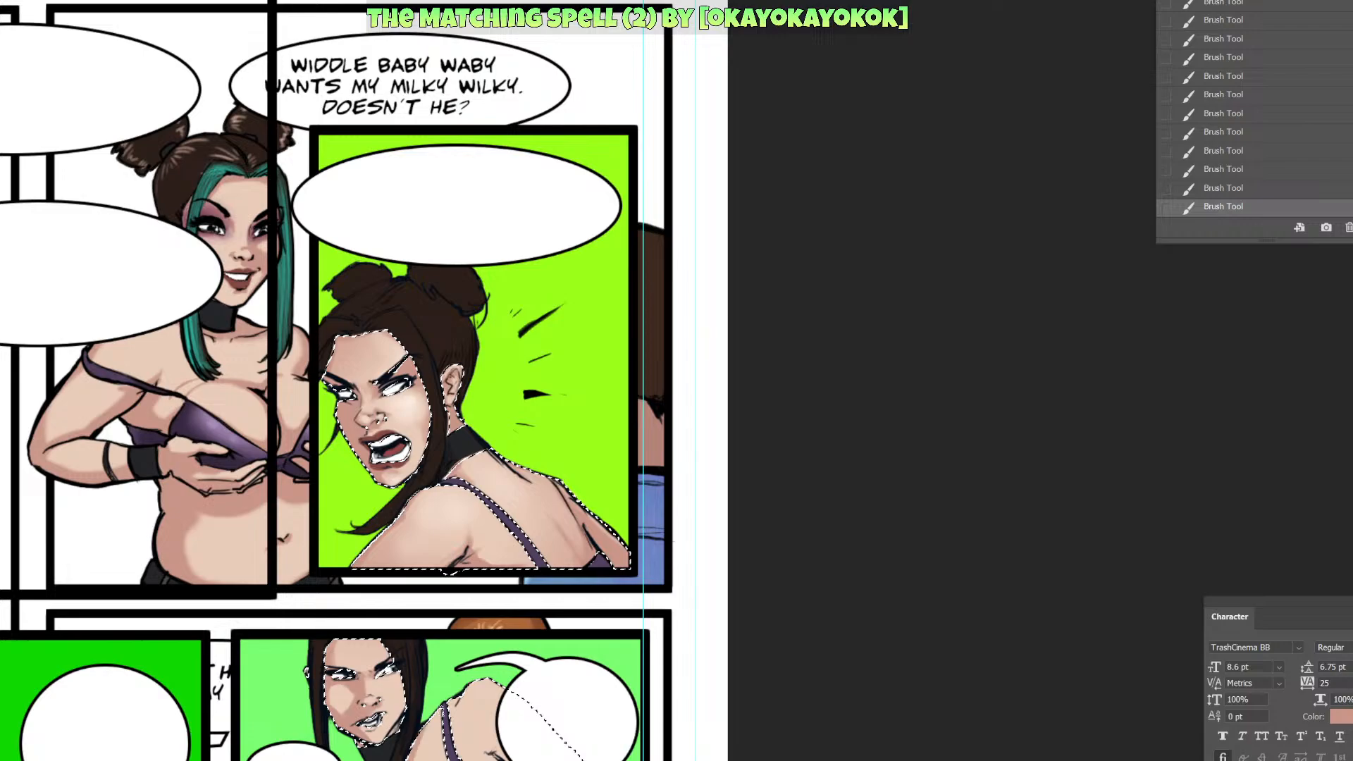
{"action": "left_click_drag", "start_coordinate": [406, 757], "coordinate": [372, 704]}
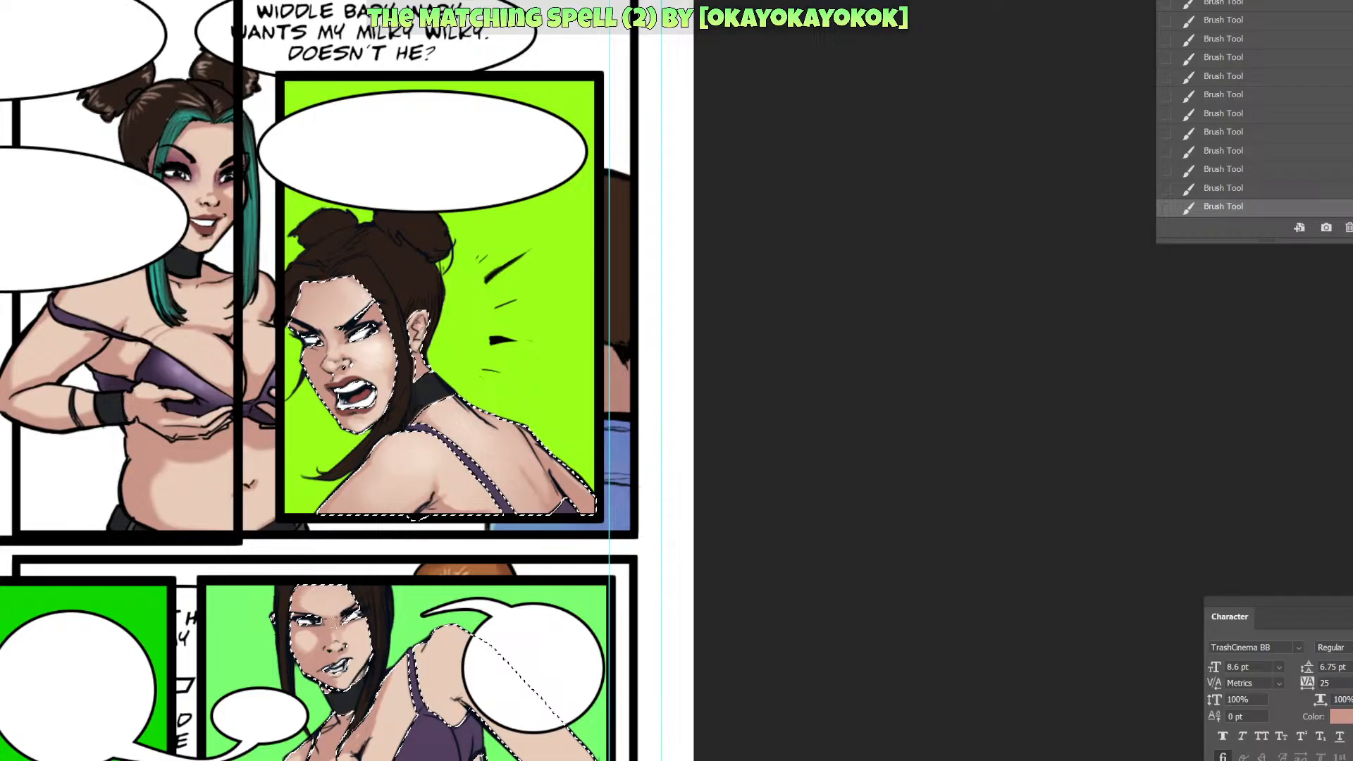
Shade the standing character's neck and collarbone area with a 12 px brush.
{"action": "right_click", "coordinate": [373, 610]}
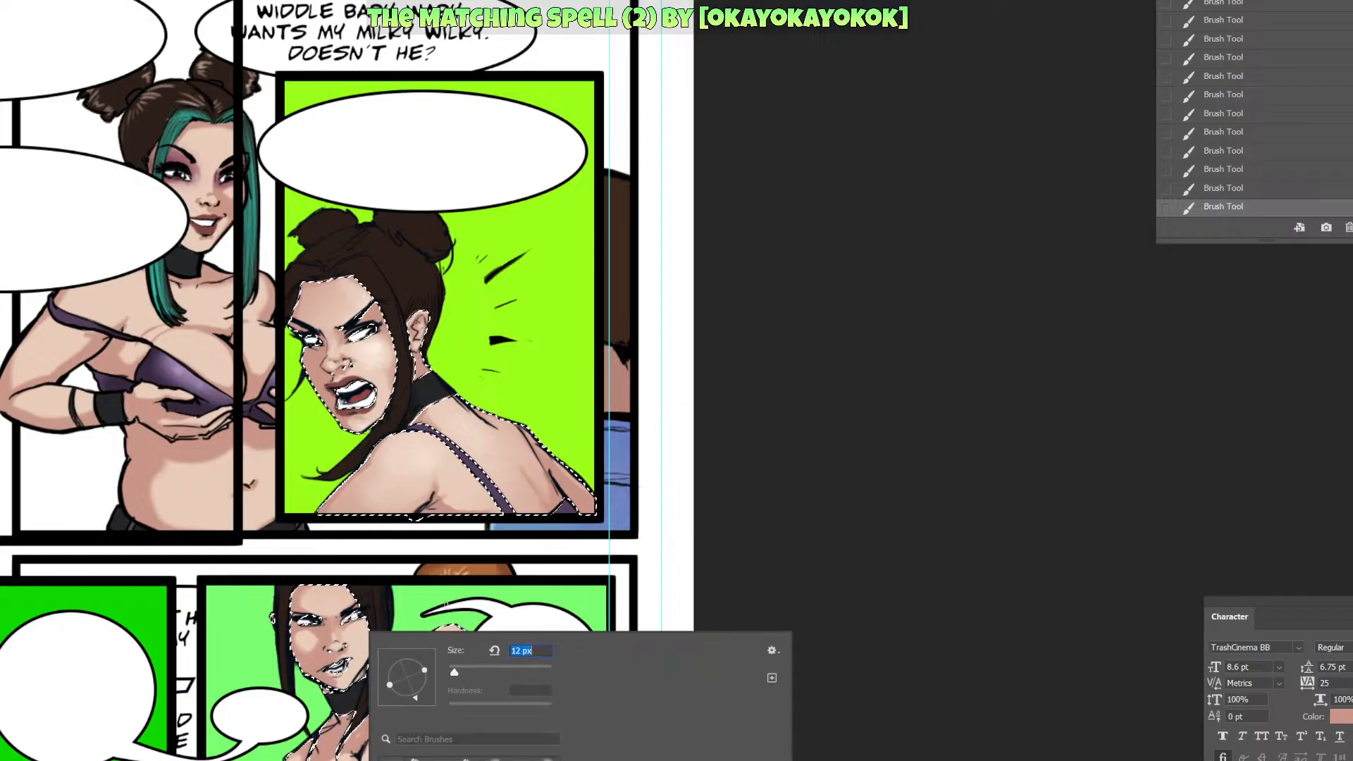
{"action": "left_click", "coordinate": [446, 604]}
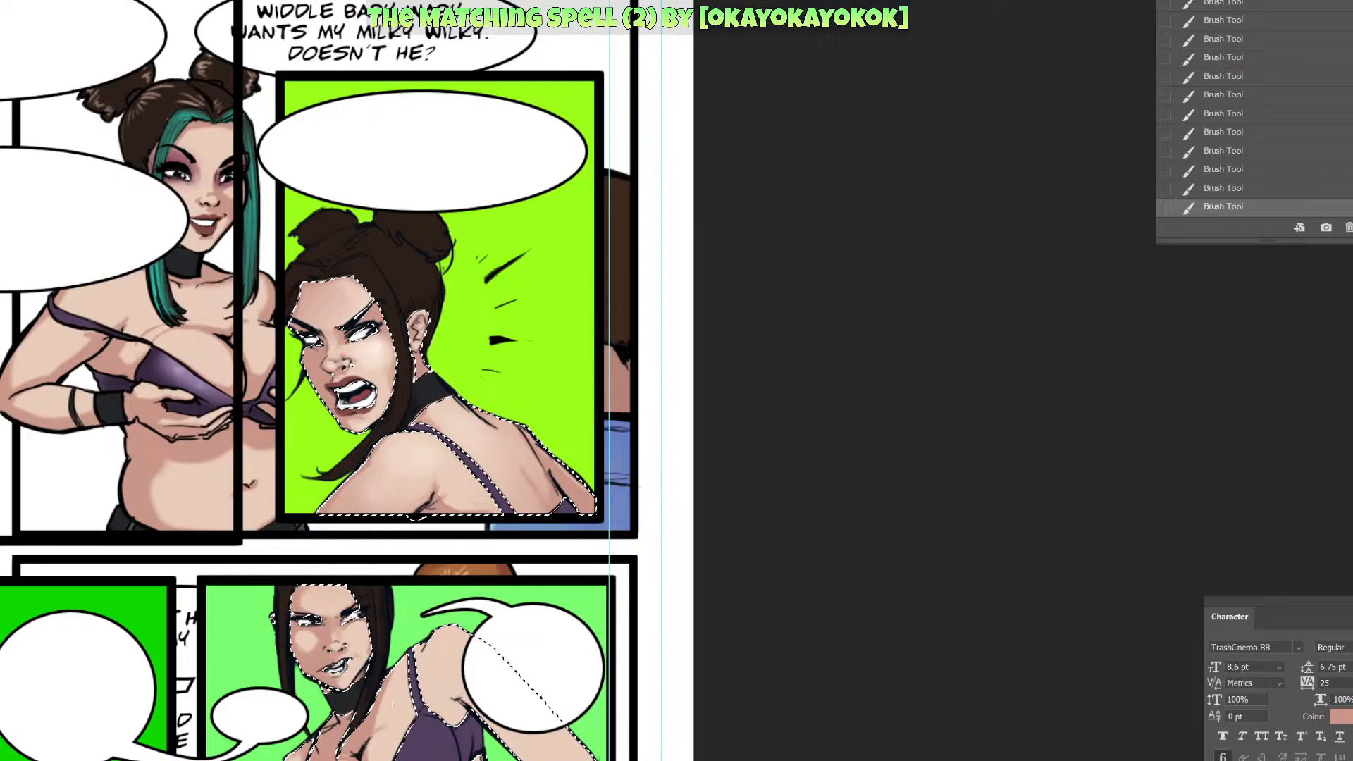
{"action": "right_click", "coordinate": [397, 716]}
{"action": "left_click", "coordinate": [458, 594]}
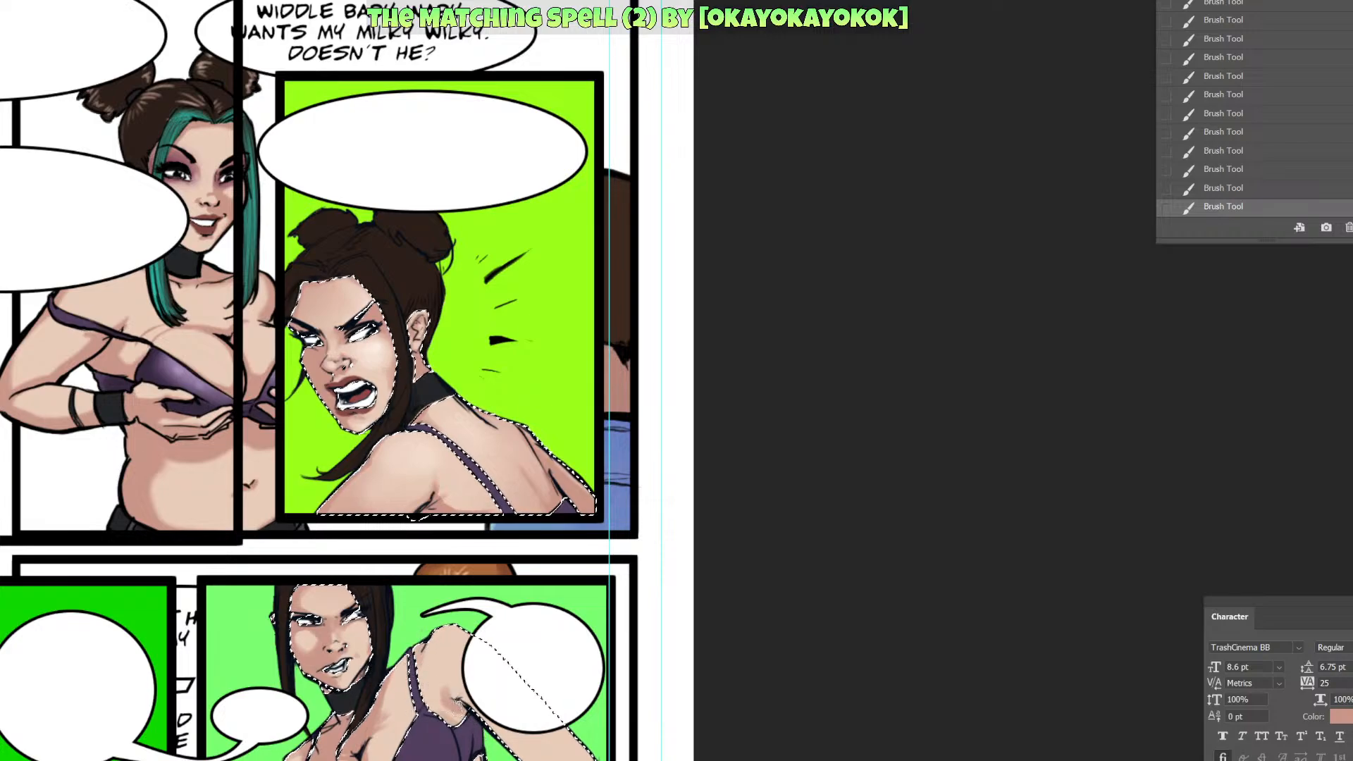
Sample a skin tone, swap the foreground and background colours, and shade the standing character's shoulder and bent arm.
{"action": "left_click_drag", "start_coordinate": [458, 708], "coordinate": [450, 633]}
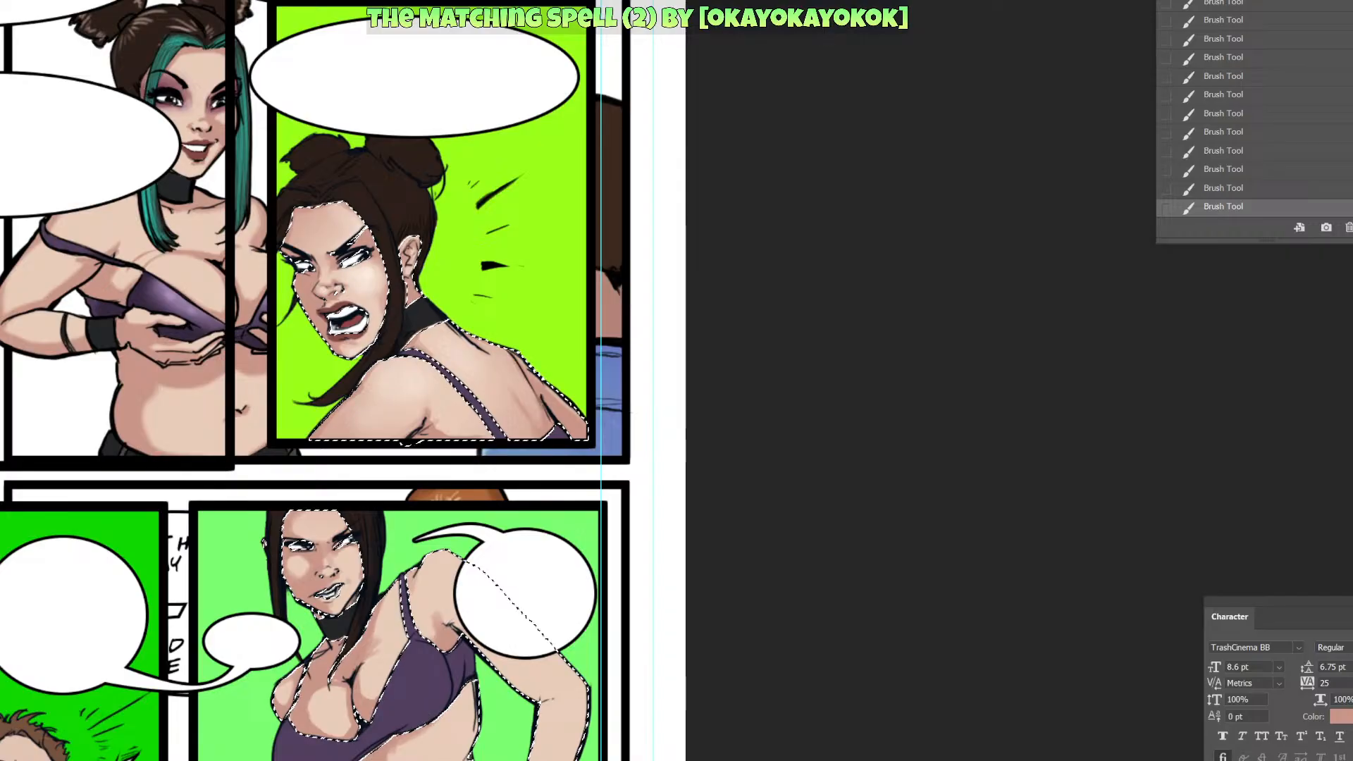
{"action": "left_click", "coordinate": [393, 760], "text": "alt"}
{"action": "key", "text": "x"}
{"action": "mouse_move", "coordinate": [461, 634]}
{"action": "left_mouse_down"}
{"action": "mouse_move", "coordinate": [399, 714]}
{"action": "mouse_move", "coordinate": [427, 730]}
{"action": "left_mouse_up"}
{"action": "scroll", "coordinate": [534, 722], "scroll_direction": "down", "scroll_amount": 2}
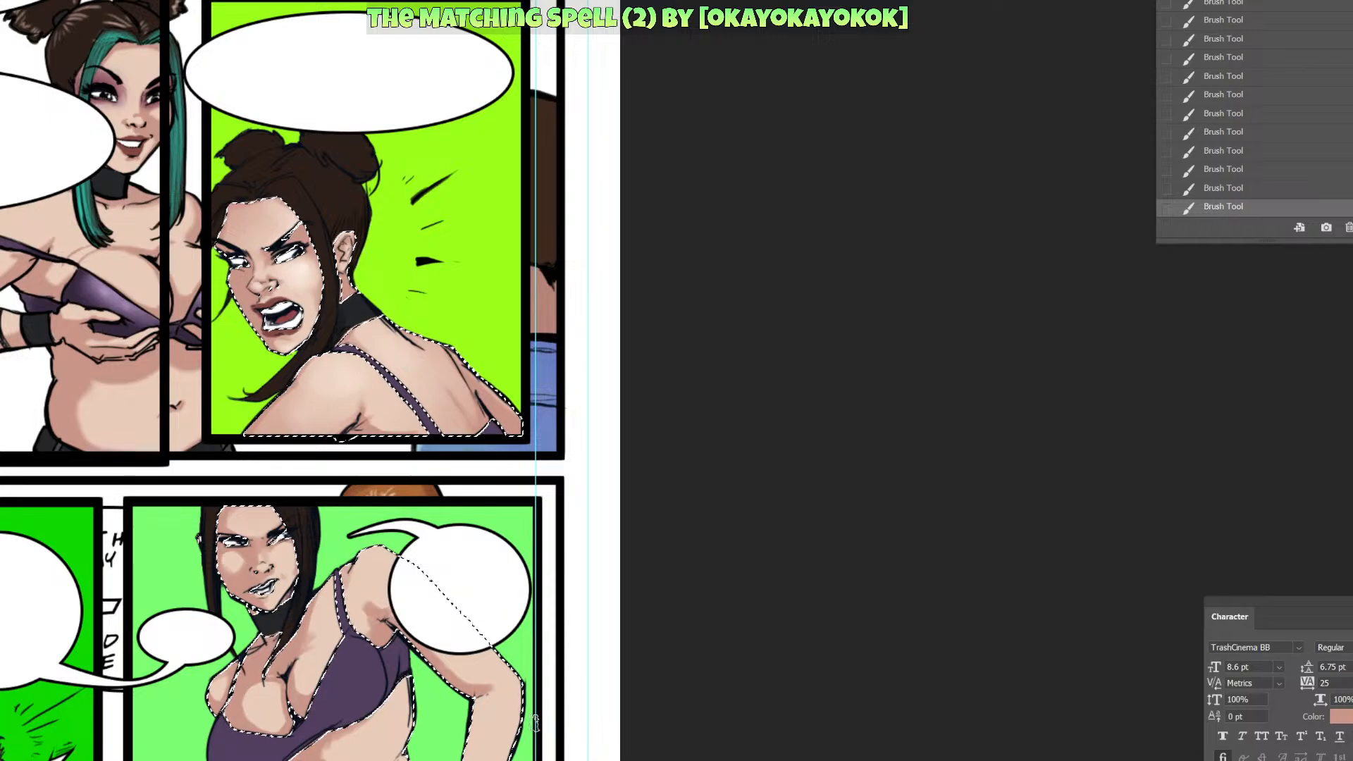
{"action": "left_click_drag", "start_coordinate": [485, 693], "coordinate": [466, 760]}
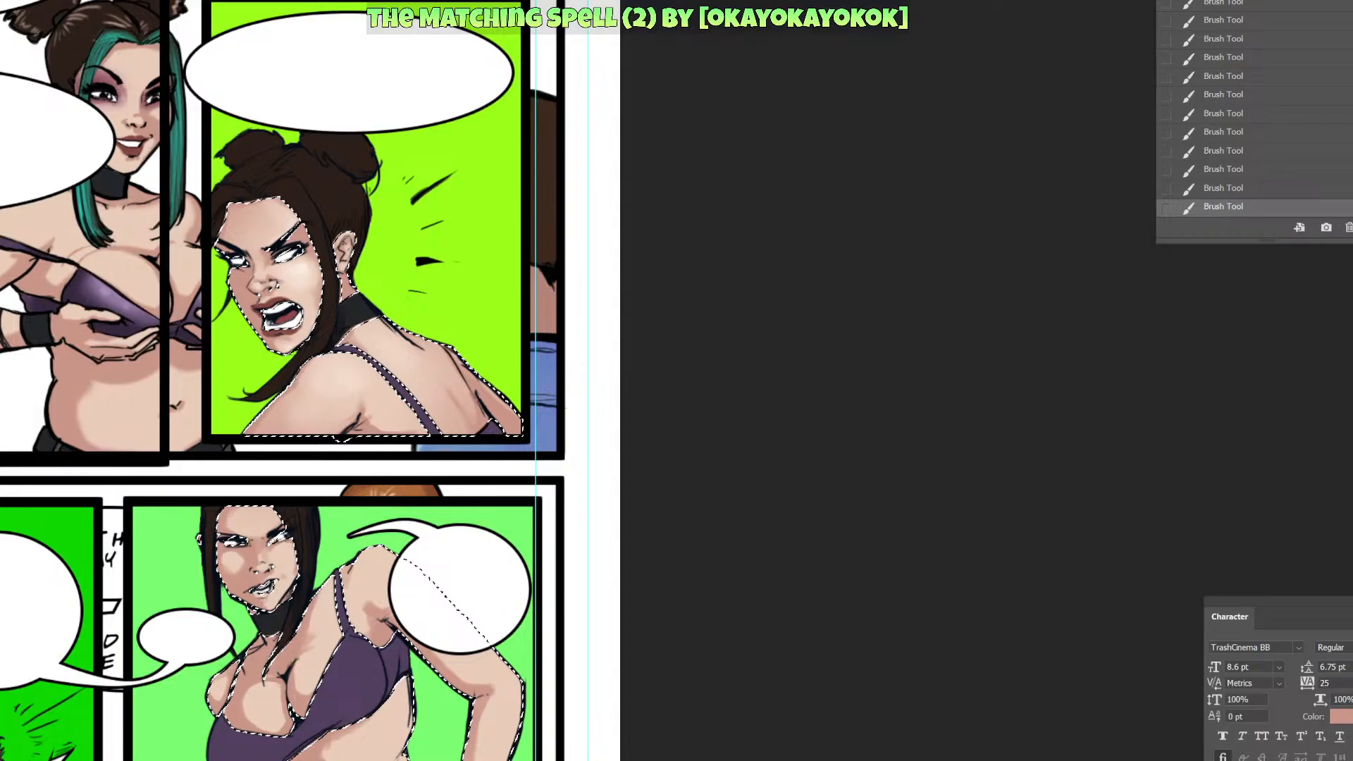
Set the brush to 20 px and shade the standing character's arm and abdomen with sampled skin tones.
{"action": "scroll", "coordinate": [486, 676], "scroll_direction": "down", "scroll_amount": 2}
{"action": "right_click", "coordinate": [480, 728]}
{"action": "left_click_drag", "start_coordinate": [583, 672], "coordinate": [579, 672]}
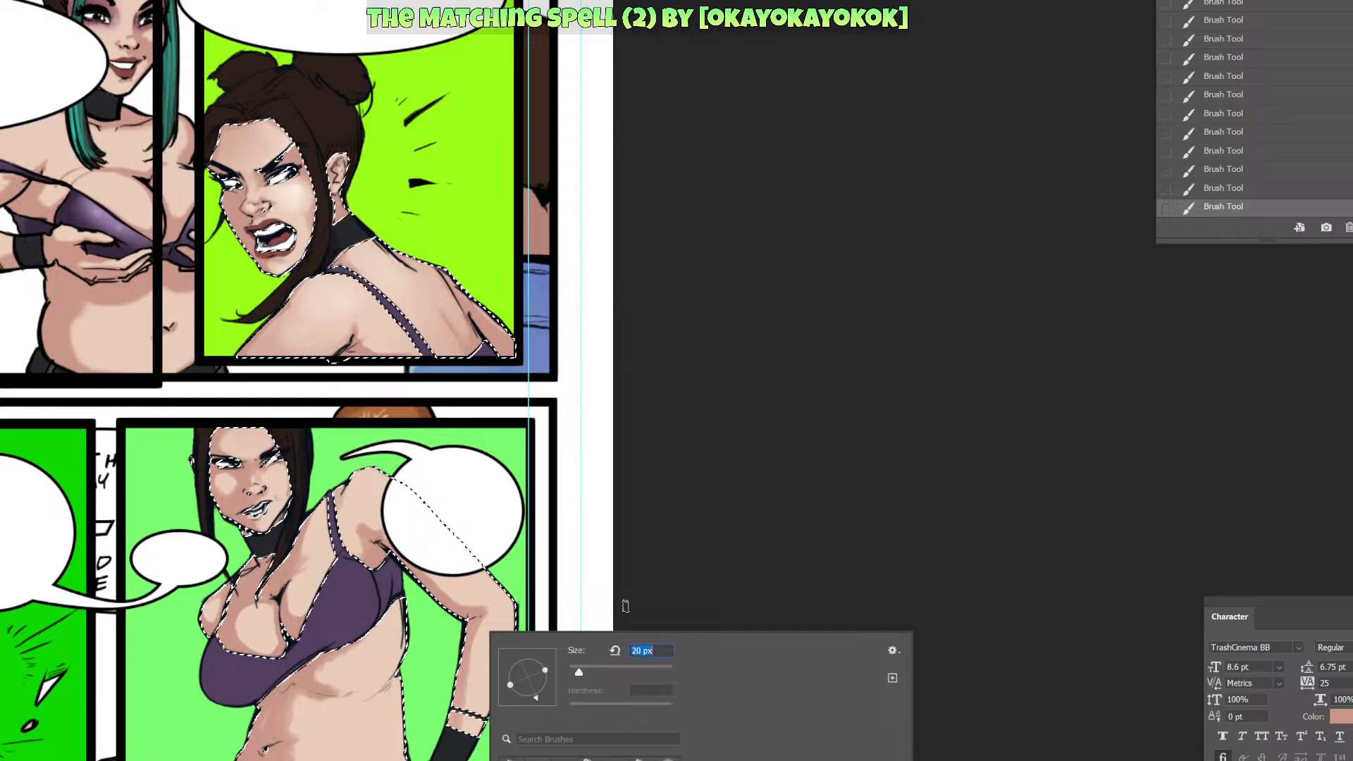
{"action": "left_click", "coordinate": [626, 592]}
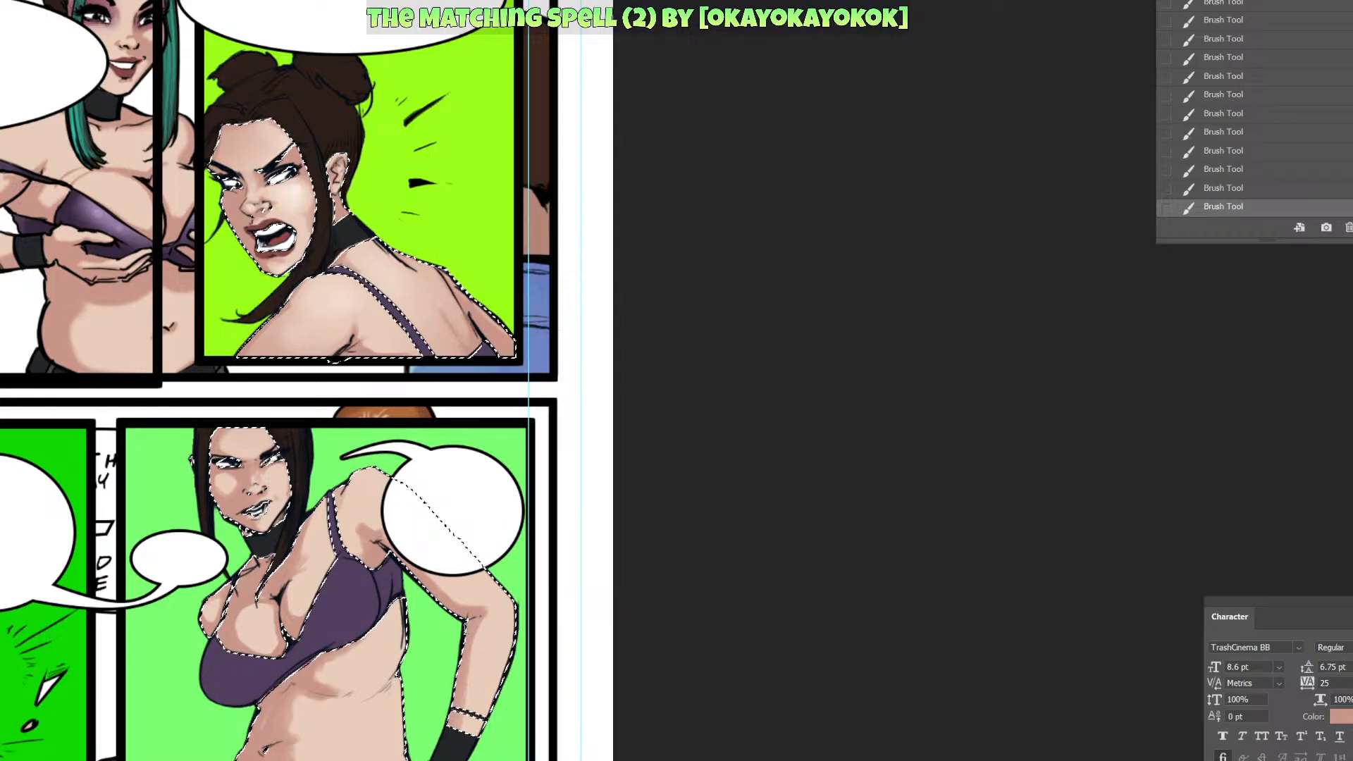
{"action": "left_click", "coordinate": [494, 635], "text": "alt"}
{"action": "left_click", "coordinate": [276, 720], "text": "alt"}
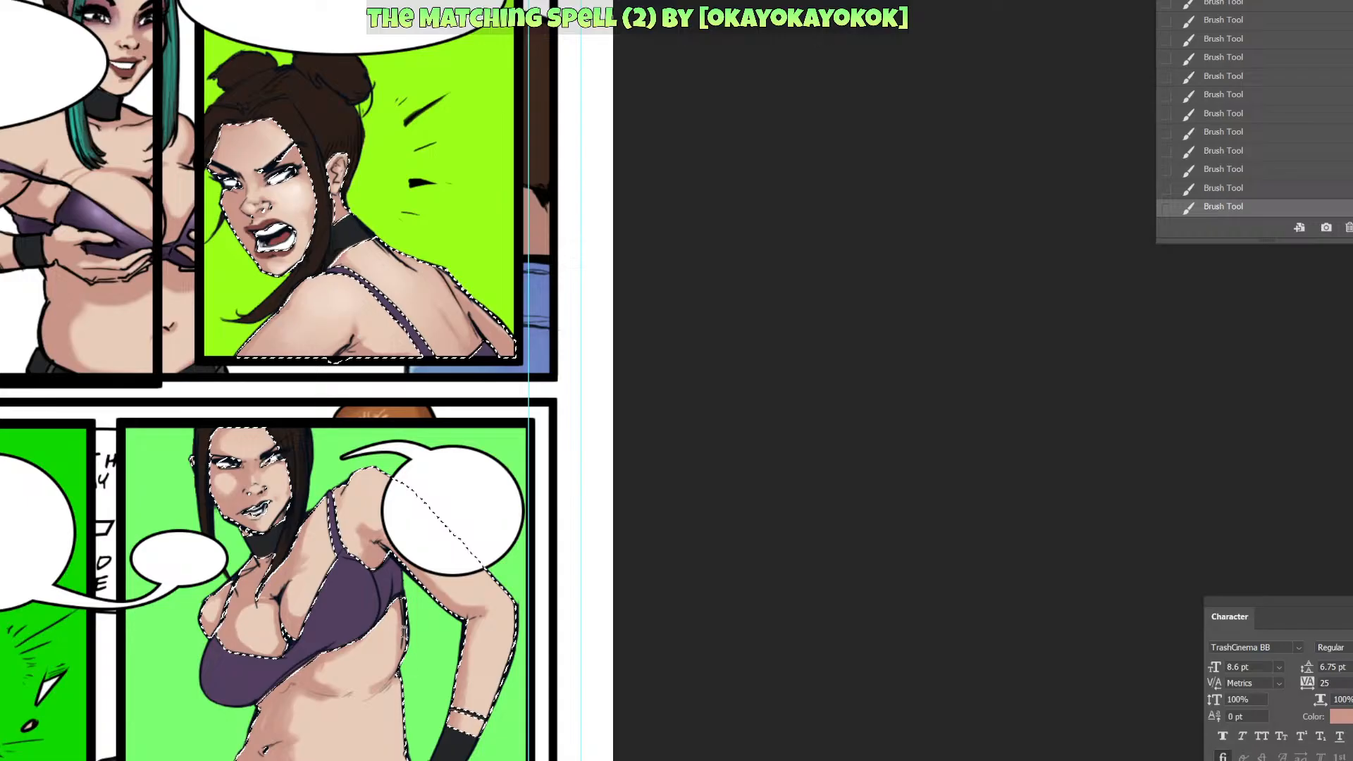
{"action": "left_click", "coordinate": [372, 505], "text": "alt"}
{"action": "left_click", "coordinate": [226, 559], "text": "alt"}
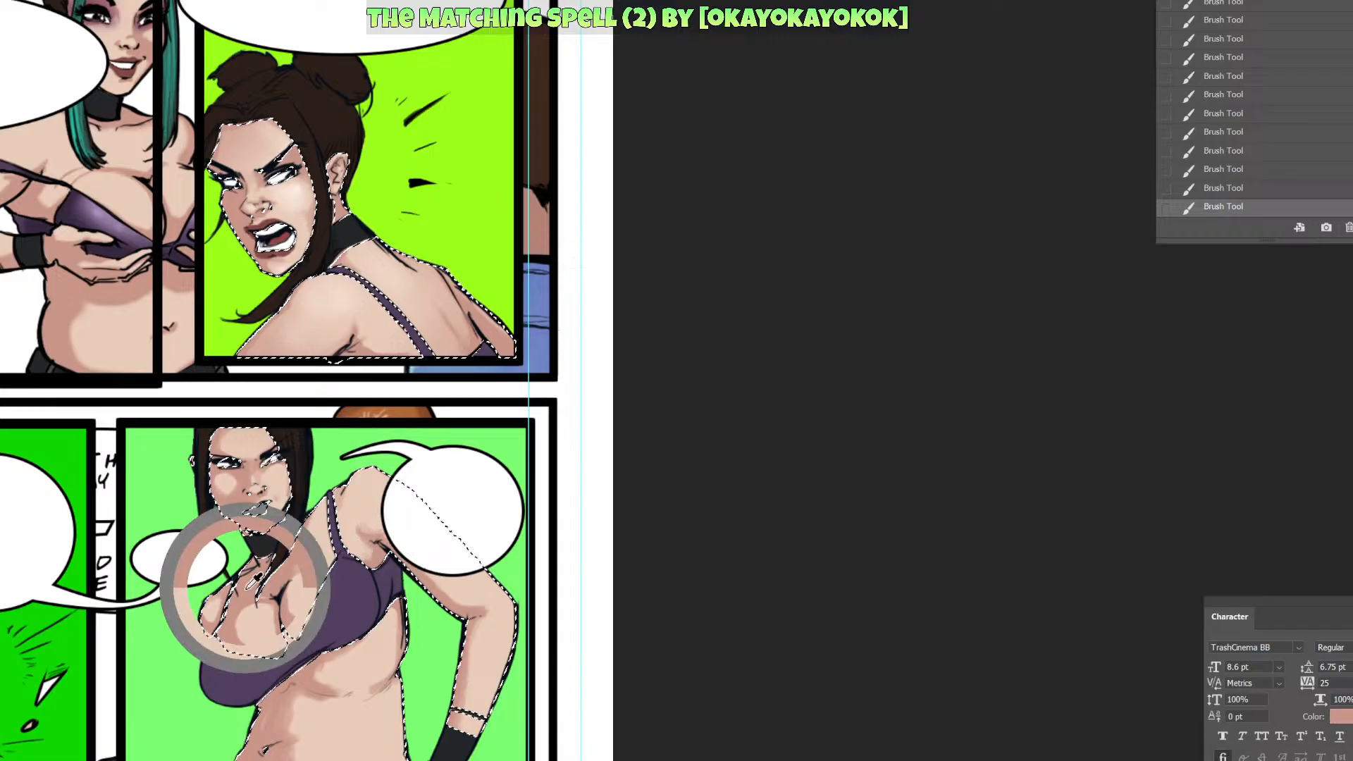
Hide the layer with the overlapping old panel artwork and touch up the shading below the standing character's neck.
{"action": "left_click_drag", "start_coordinate": [317, 563], "coordinate": [346, 416]}
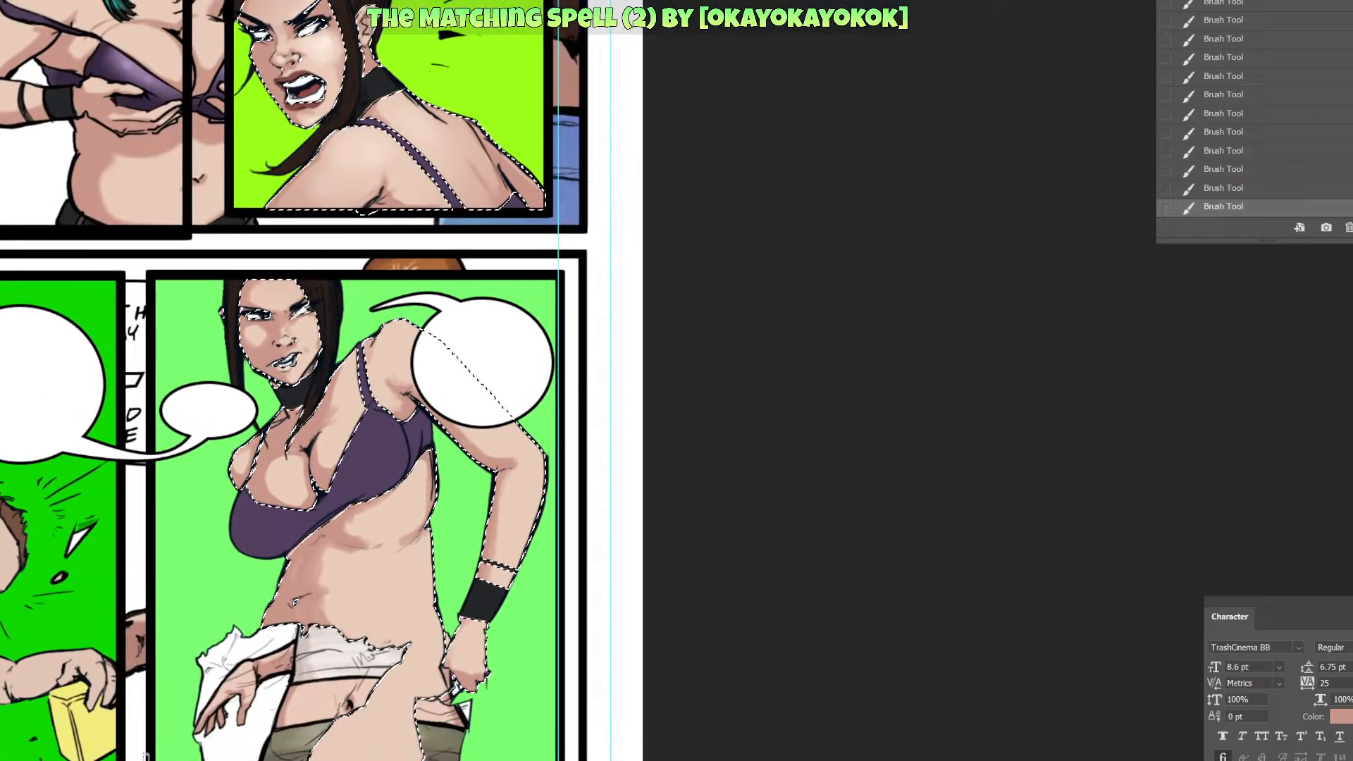
{"action": "left_click", "coordinate": [1352, 423]}
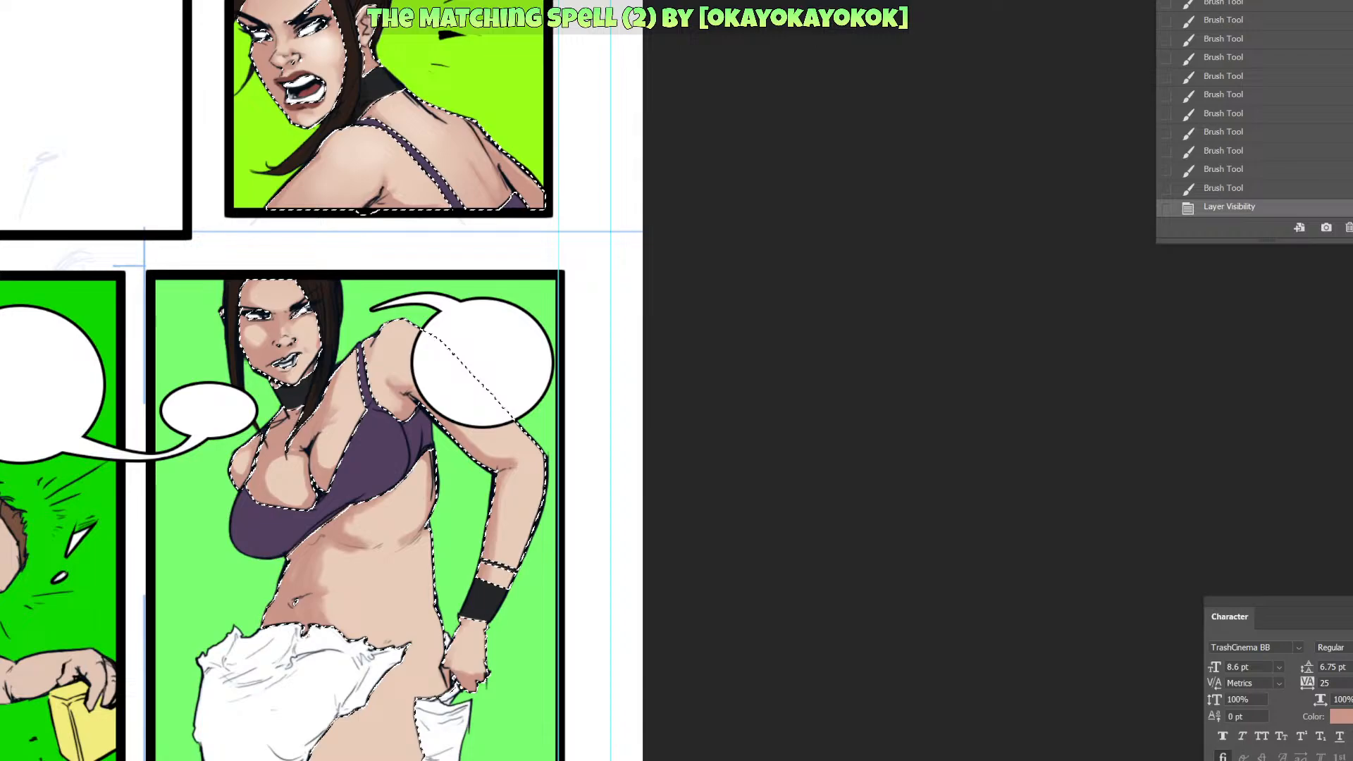
{"action": "left_click_drag", "start_coordinate": [274, 426], "coordinate": [258, 451]}
{"action": "left_click_drag", "start_coordinate": [255, 448], "coordinate": [244, 477]}
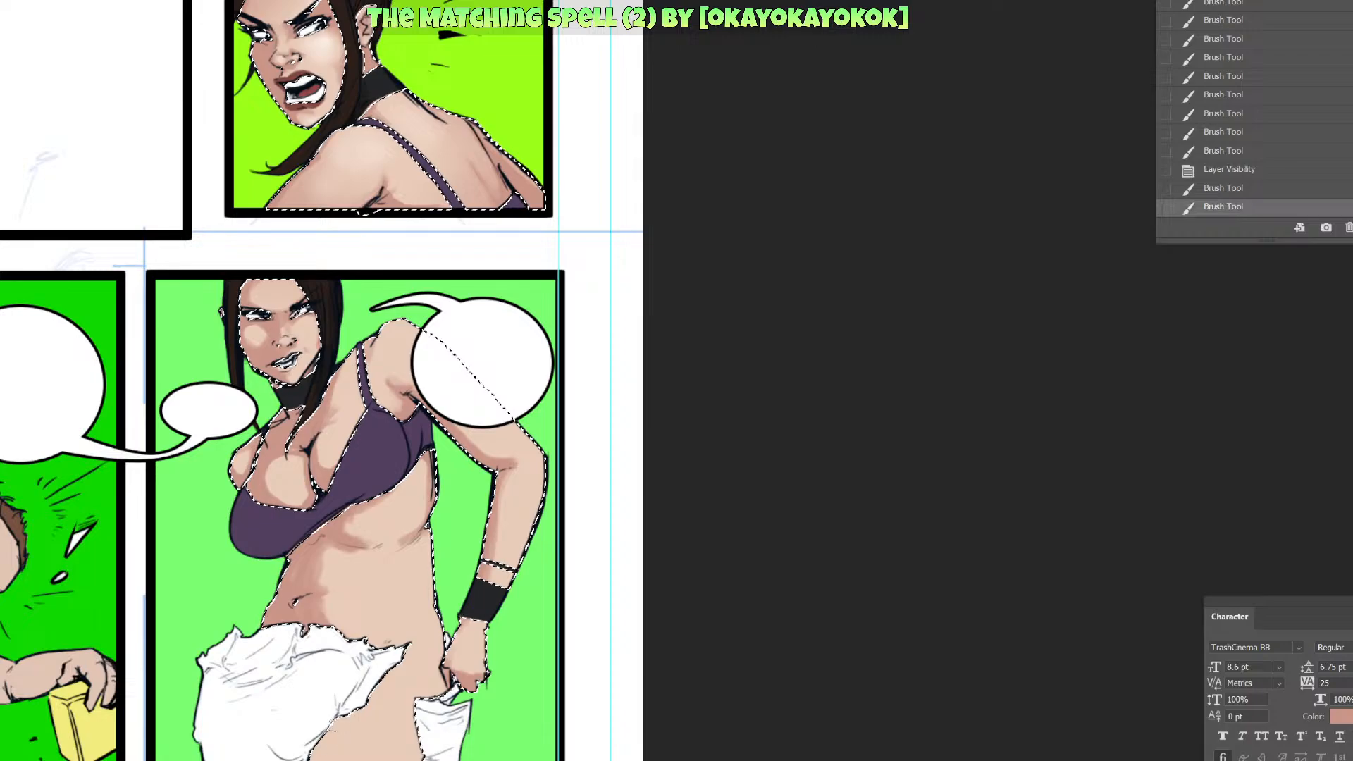
Shade the standing character's hip and upper thigh beside the torn white clothing with brush strokes.
{"action": "left_click_drag", "start_coordinate": [331, 726], "coordinate": [312, 756]}
{"action": "left_click_drag", "start_coordinate": [369, 656], "coordinate": [416, 747]}
{"action": "left_click_drag", "start_coordinate": [414, 719], "coordinate": [408, 751]}
{"action": "left_click_drag", "start_coordinate": [412, 722], "coordinate": [405, 754]}
{"action": "left_click_drag", "start_coordinate": [417, 726], "coordinate": [417, 752]}
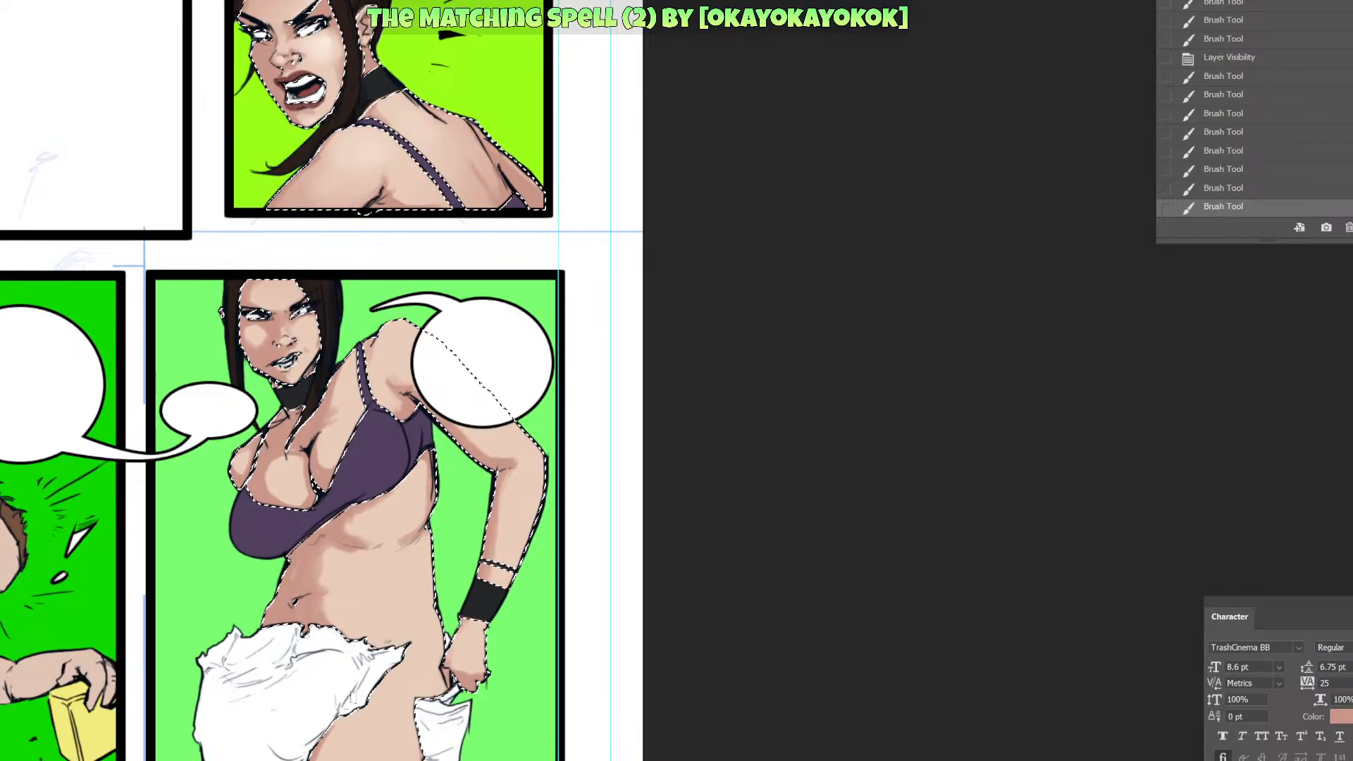
{"action": "left_click_drag", "start_coordinate": [361, 704], "coordinate": [340, 722]}
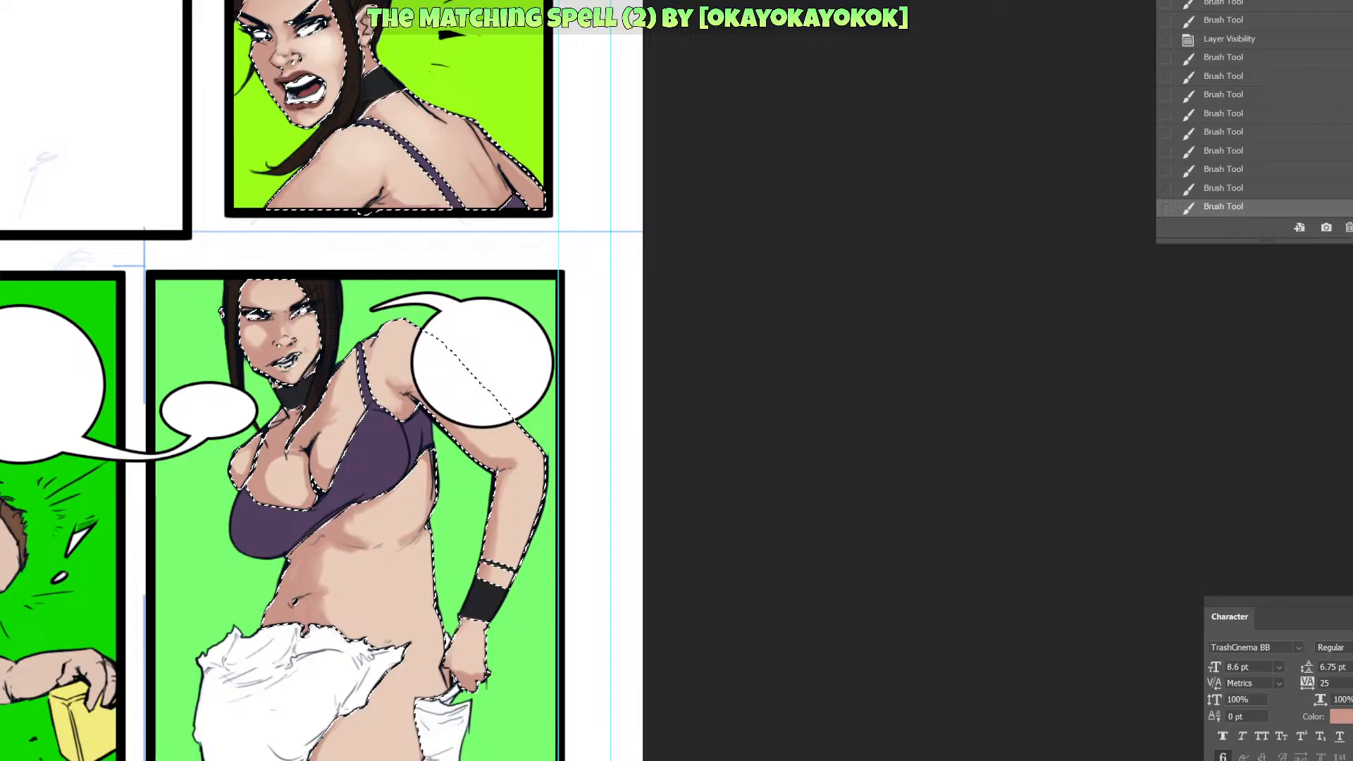
{"action": "mouse_move", "coordinate": [359, 694]}
{"action": "left_mouse_down"}
{"action": "mouse_move", "coordinate": [324, 746]}
{"action": "mouse_move", "coordinate": [336, 707]}
{"action": "left_mouse_up"}
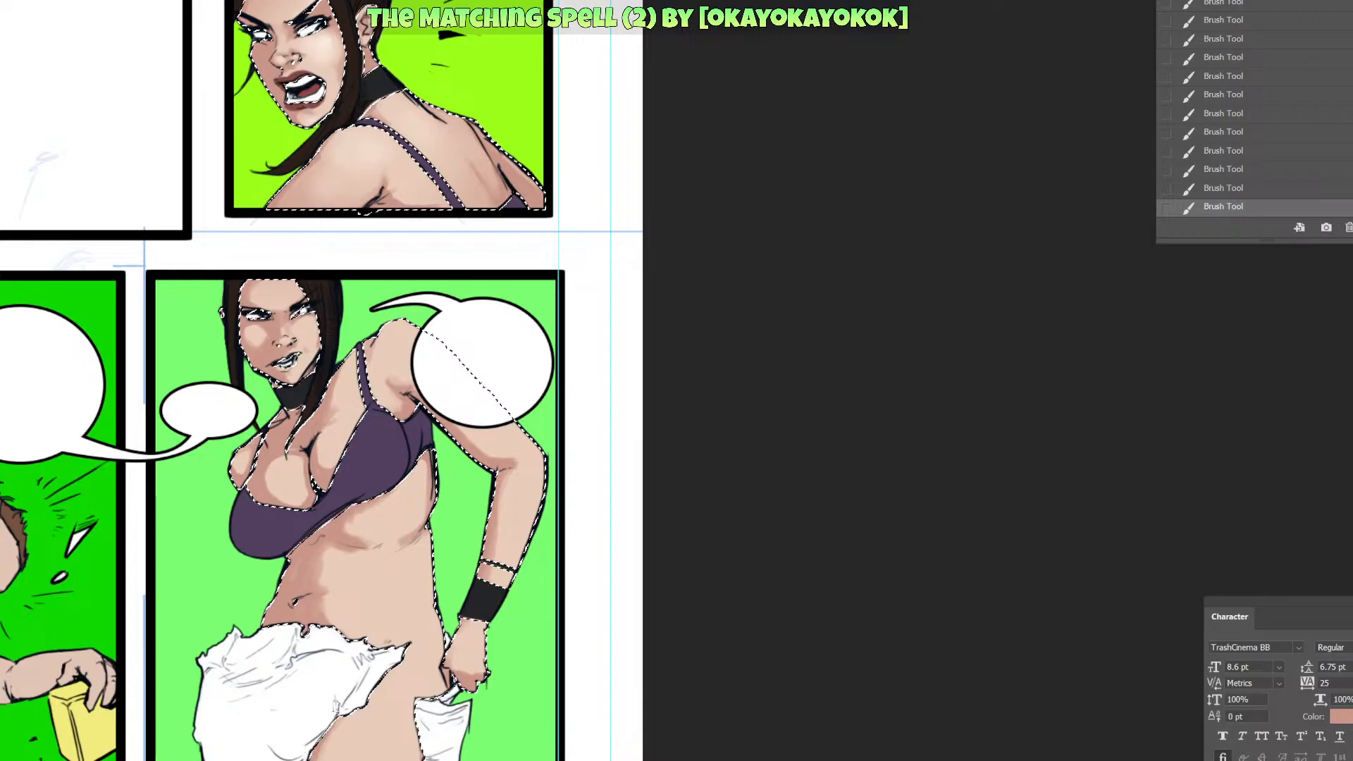
Sample skin tones from the standing character and touch up the shading on the ribs below the purple top.
{"action": "right_click", "coordinate": [356, 728]}
{"action": "left_click", "coordinate": [329, 591]}
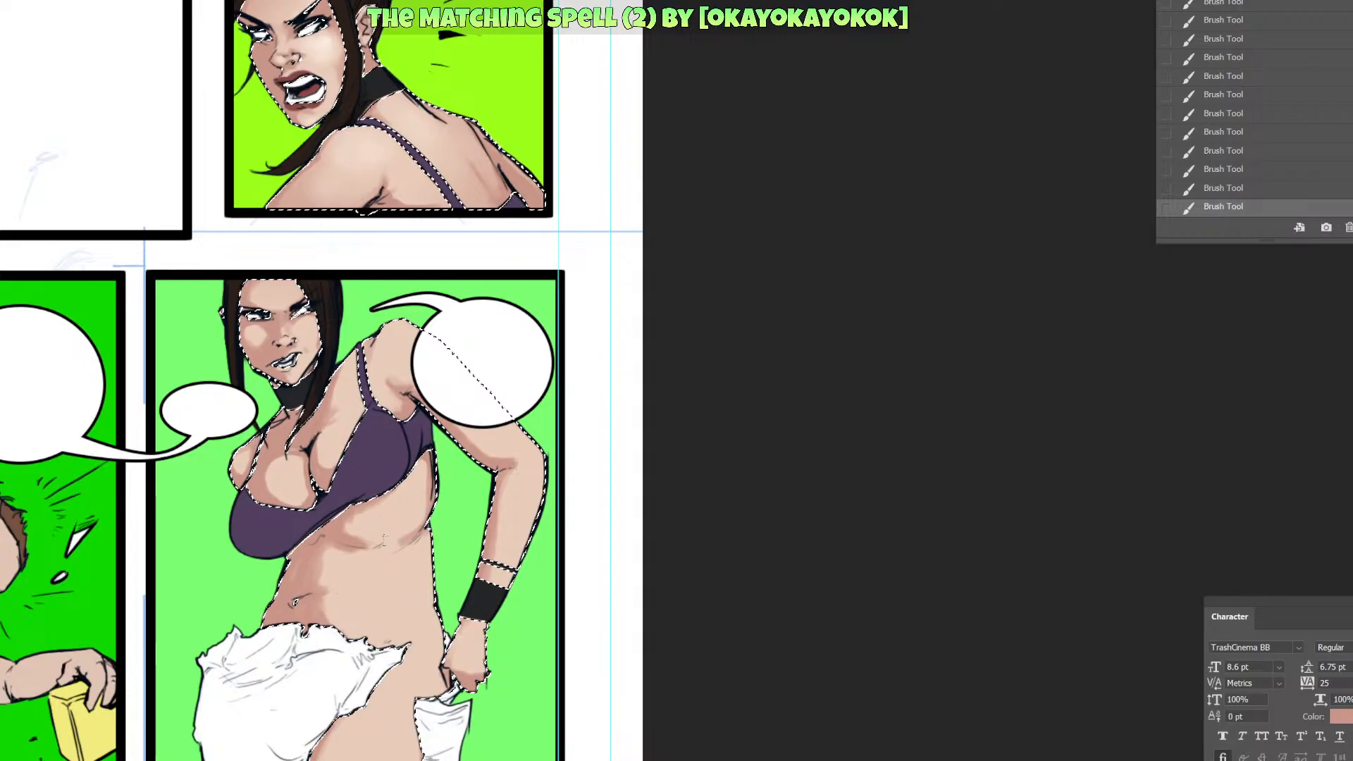
{"action": "left_click", "coordinate": [416, 502], "text": "alt"}
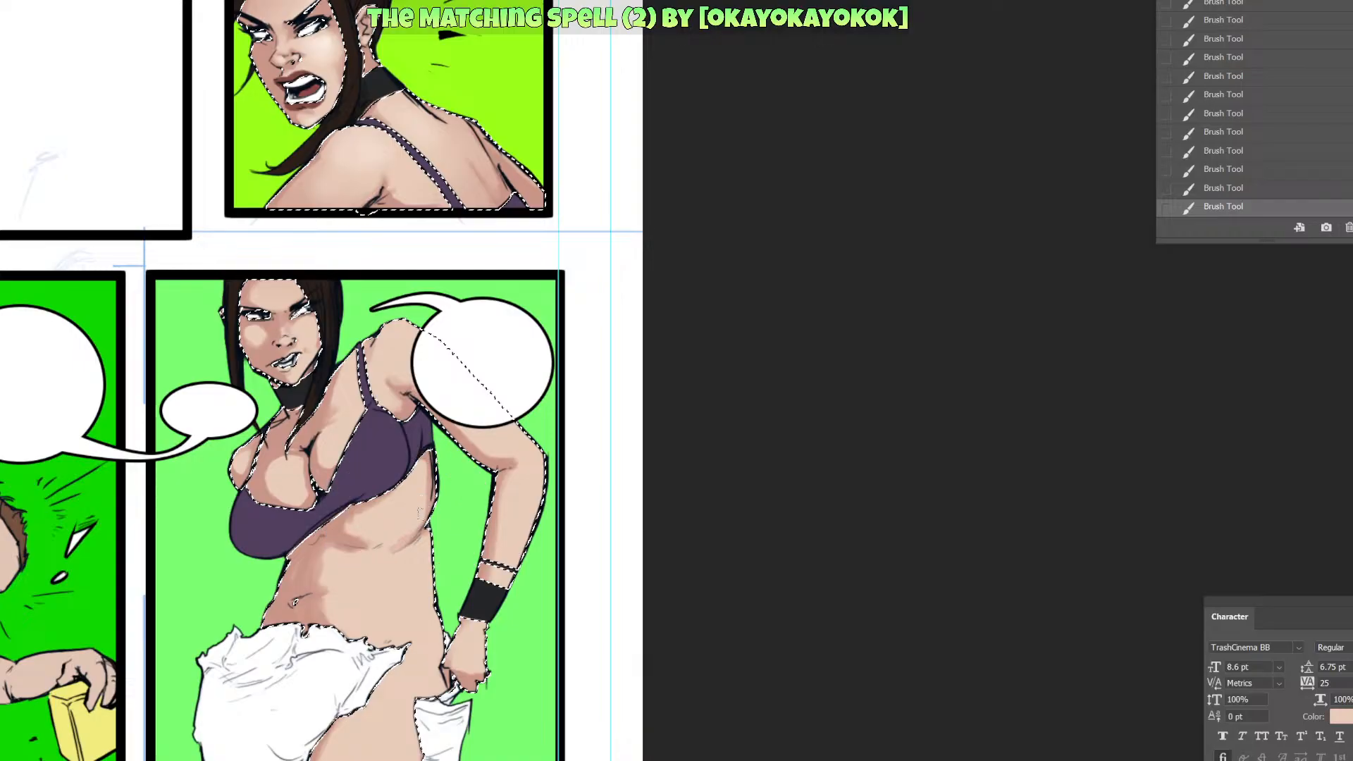
{"action": "left_click_drag", "start_coordinate": [341, 534], "coordinate": [362, 540]}
{"action": "left_click", "coordinate": [329, 530], "text": "alt"}
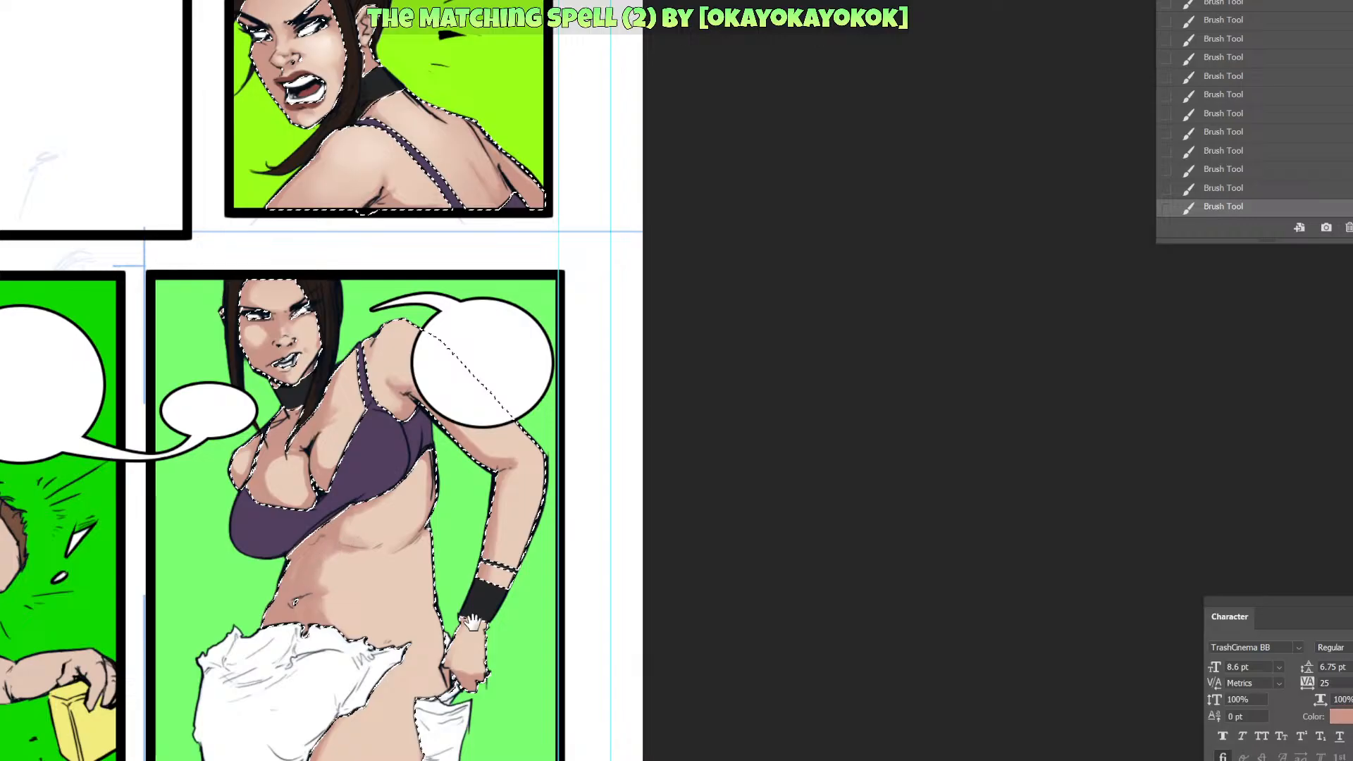
Keep the brush at 32 px and blend the standing character's chest shading with sampled skin tones.
{"action": "scroll", "coordinate": [341, 547], "scroll_direction": "up", "scroll_amount": 3}
{"action": "right_click", "coordinate": [308, 593]}
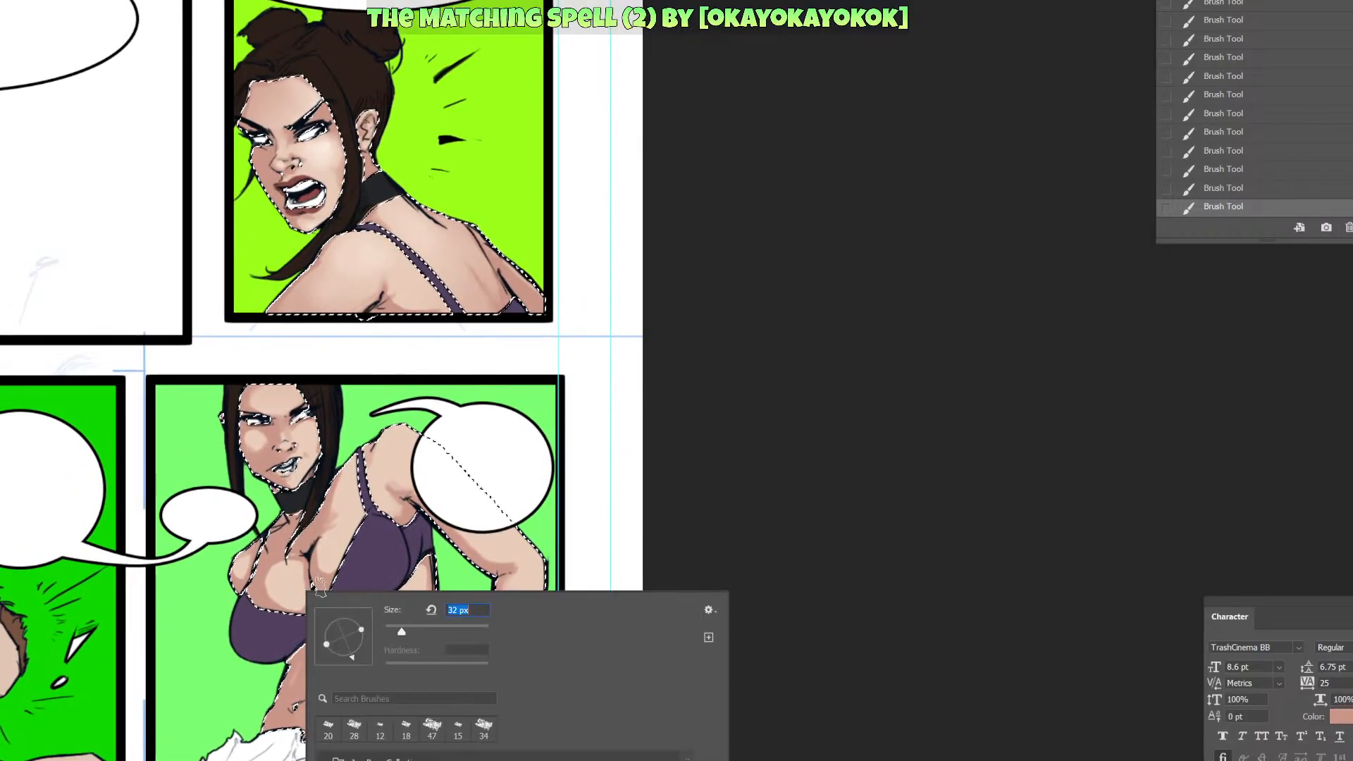
{"action": "key", "text": "Return"}
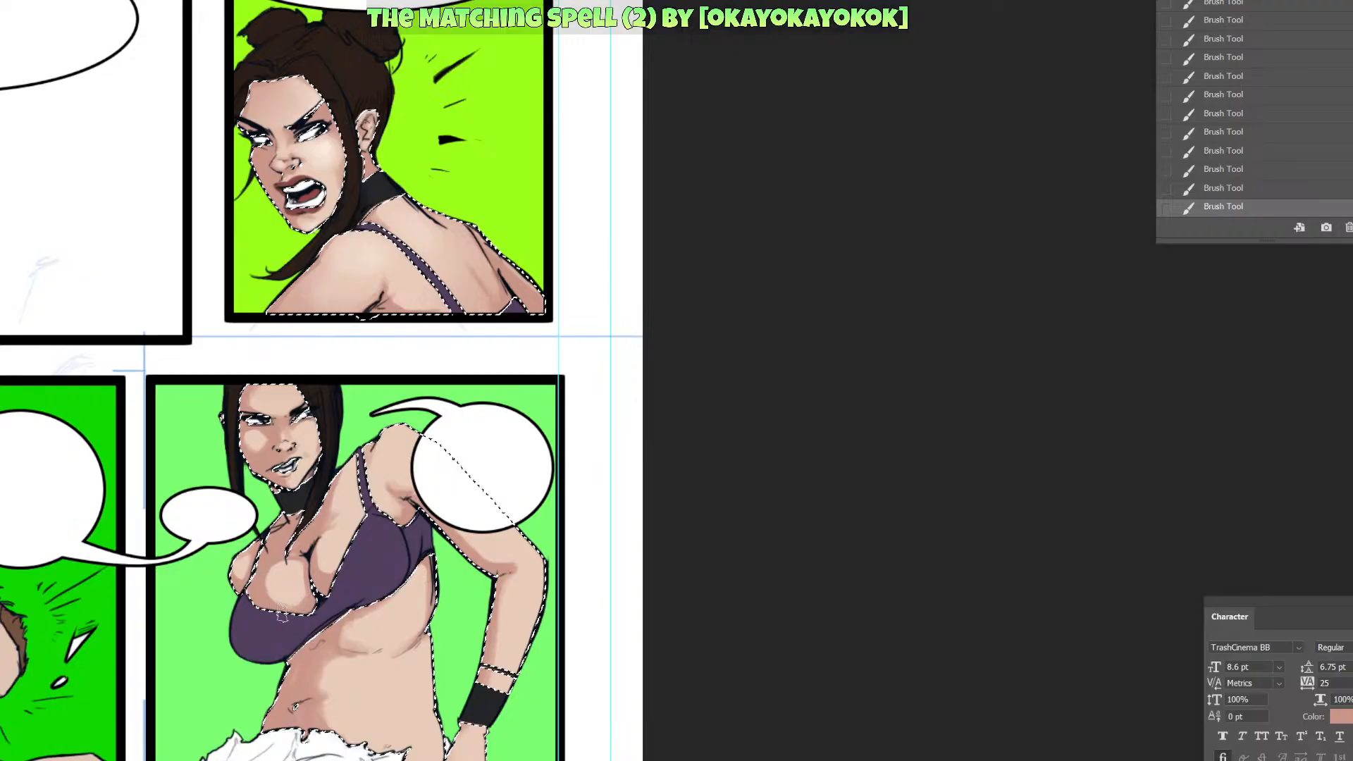
{"action": "left_click", "coordinate": [287, 574], "text": "alt"}
{"action": "left_click_drag", "start_coordinate": [265, 599], "coordinate": [268, 577]}
{"action": "left_click", "coordinate": [309, 550], "text": "alt"}
{"action": "left_click", "coordinate": [296, 585], "text": "alt"}
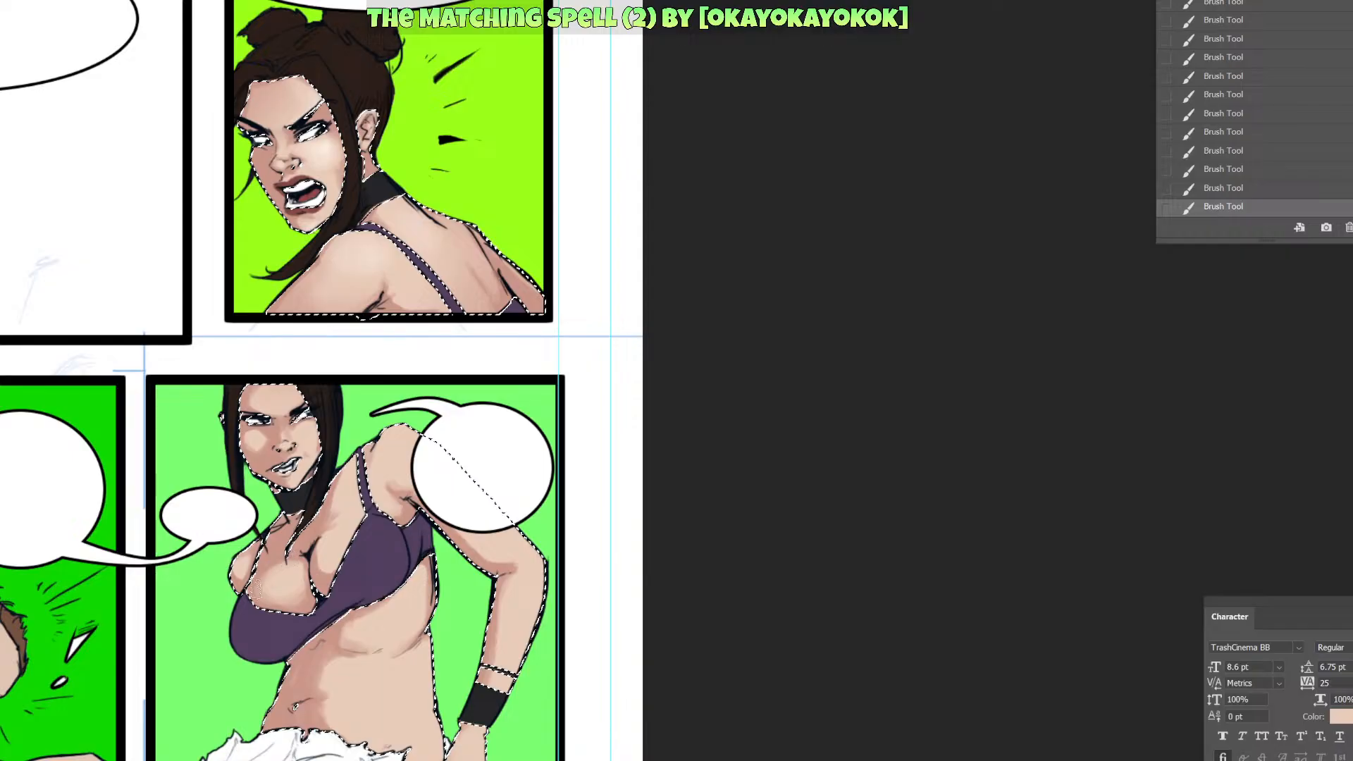
Switch to the Airbrush w Texture brush and soften the standing character's chest shading at 37 px and 20 px.
{"action": "right_click", "coordinate": [318, 601]}
{"action": "left_click", "coordinate": [442, 758]}
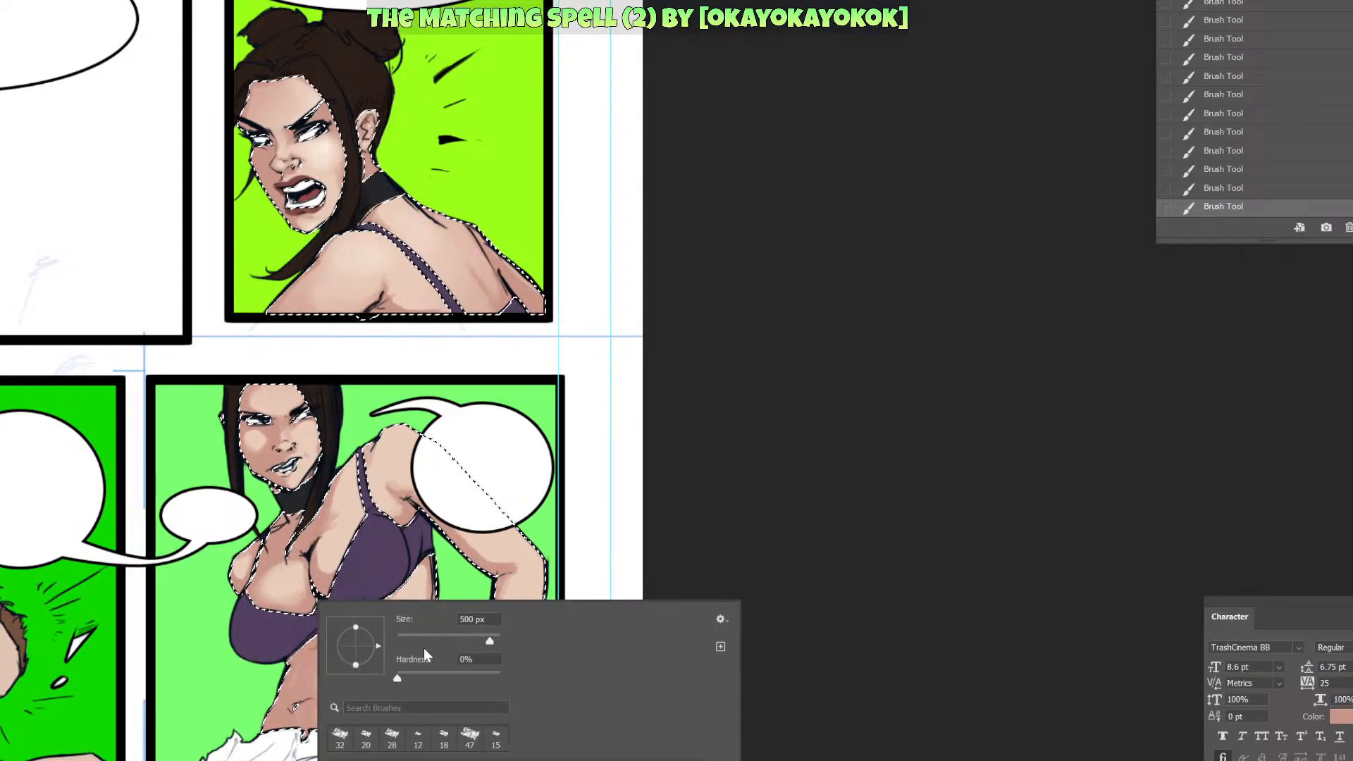
{"action": "left_click", "coordinate": [417, 640]}
{"action": "left_click", "coordinate": [262, 586]}
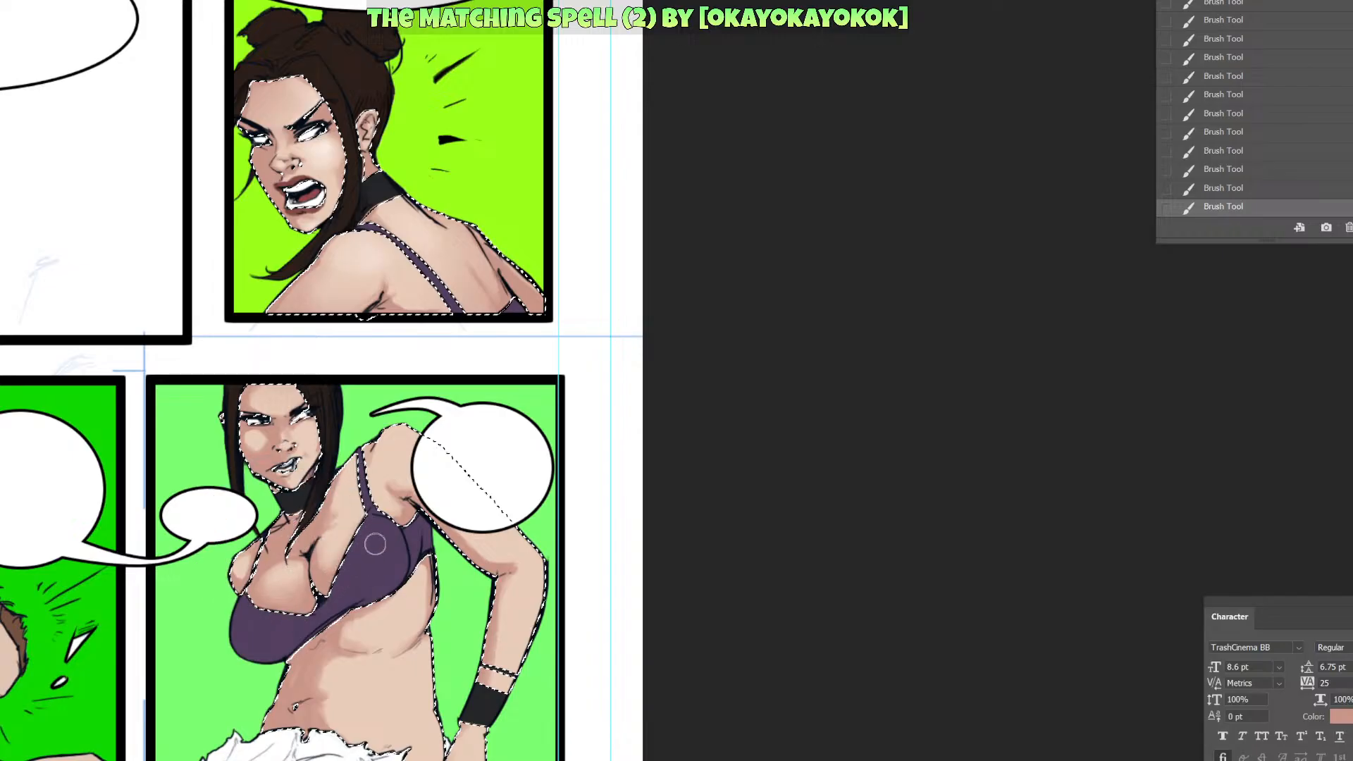
{"action": "right_click", "coordinate": [360, 501]}
{"action": "left_click", "coordinate": [453, 541]}
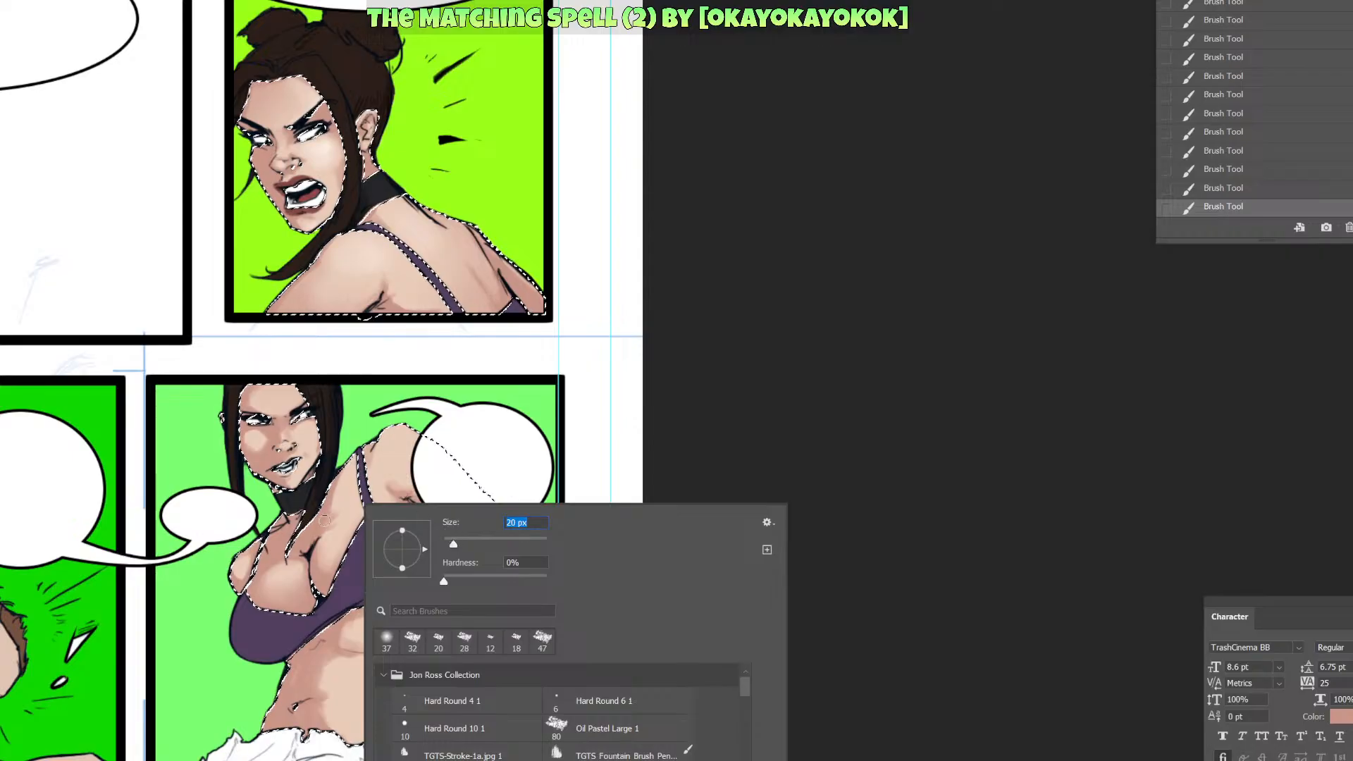
{"action": "left_click", "coordinate": [341, 498]}
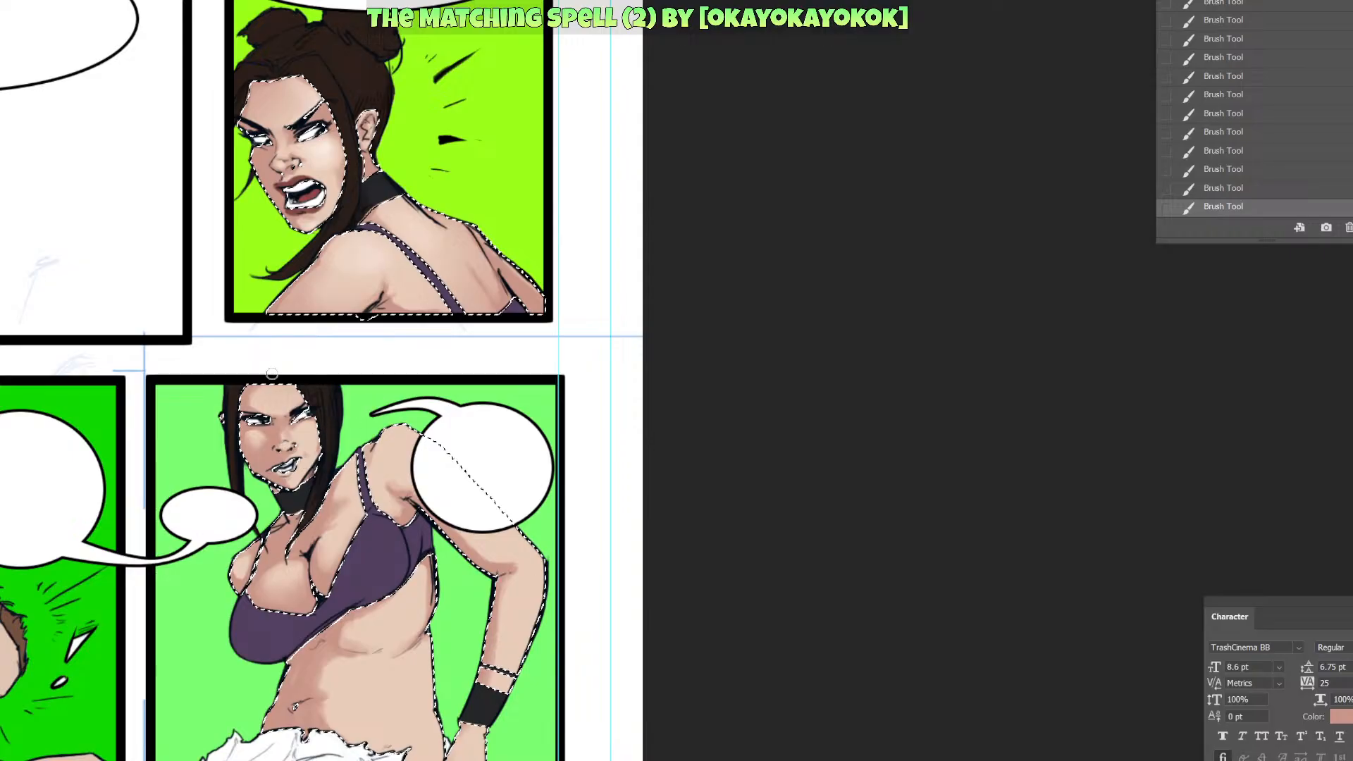
Soften the standing character's skin shading with a 61 px airbrush, and the midriff with a 29 px one.
{"action": "right_click", "coordinate": [303, 392]}
{"action": "left_click_drag", "start_coordinate": [395, 433], "coordinate": [416, 434]}
{"action": "left_click", "coordinate": [267, 396]}
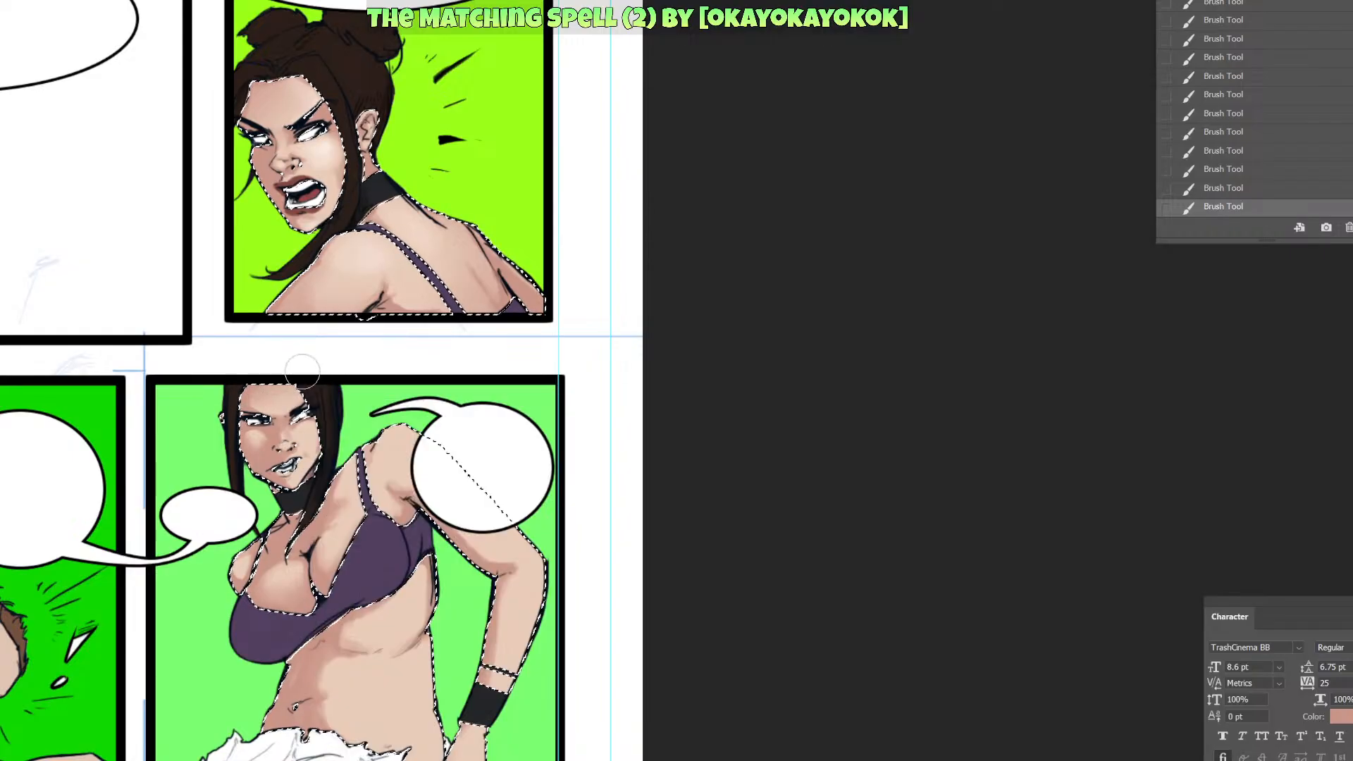
{"action": "right_click", "coordinate": [569, 577]}
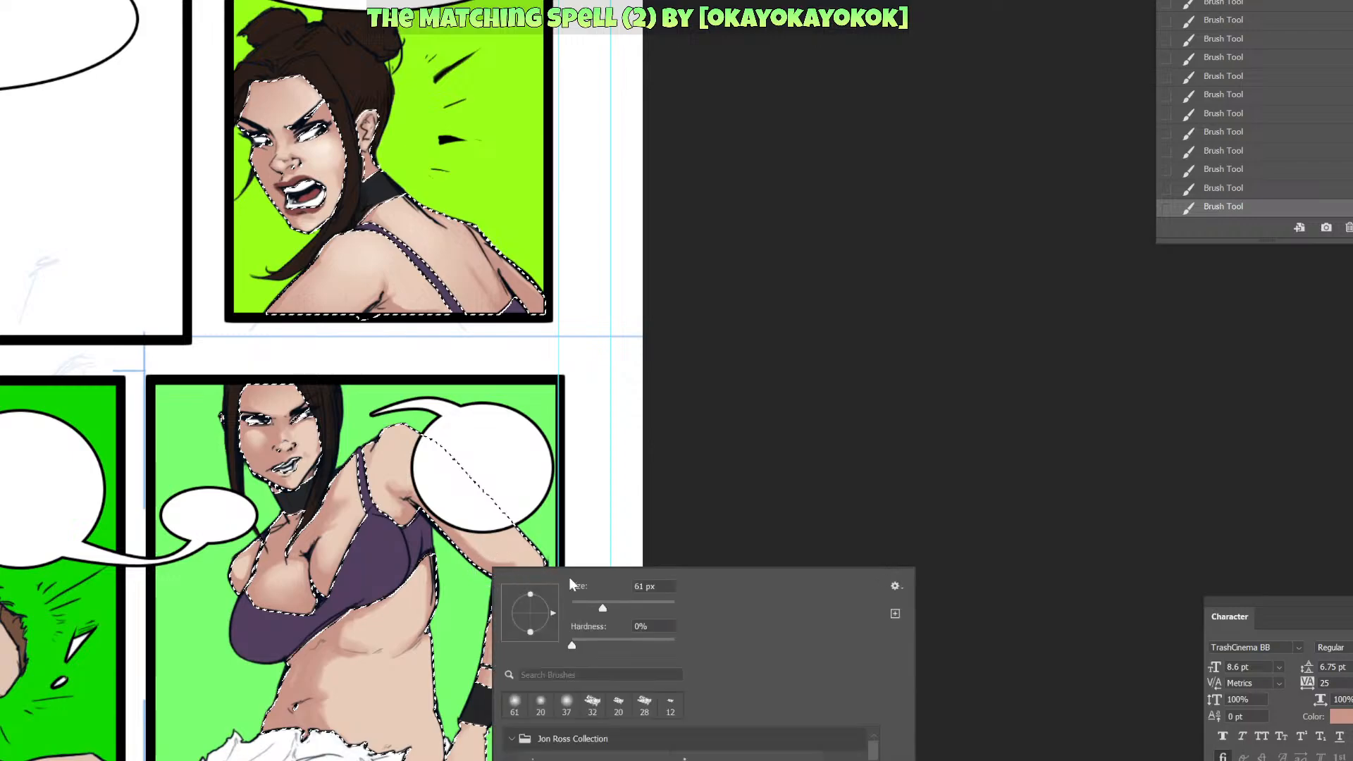
{"action": "left_click_drag", "start_coordinate": [602, 607], "coordinate": [586, 609]}
{"action": "left_click", "coordinate": [464, 517]}
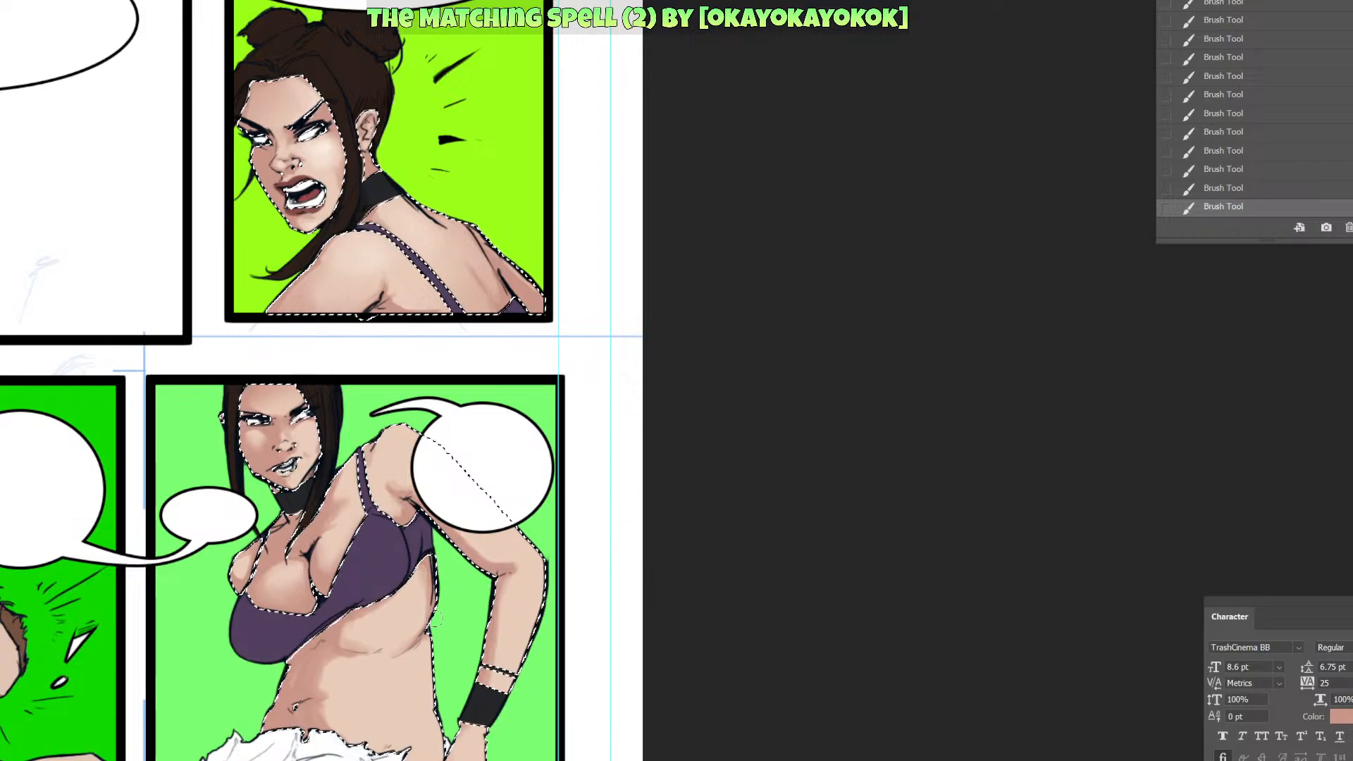
{"action": "mouse_move", "coordinate": [353, 621]}
{"action": "left_mouse_down"}
{"action": "mouse_move", "coordinate": [337, 644]}
{"action": "mouse_move", "coordinate": [383, 597]}
{"action": "mouse_move", "coordinate": [365, 653]}
{"action": "left_mouse_up"}
Set the airbrush to 9 px and refine the small shading details on the standing character's skin.
{"action": "right_click", "coordinate": [384, 522]}
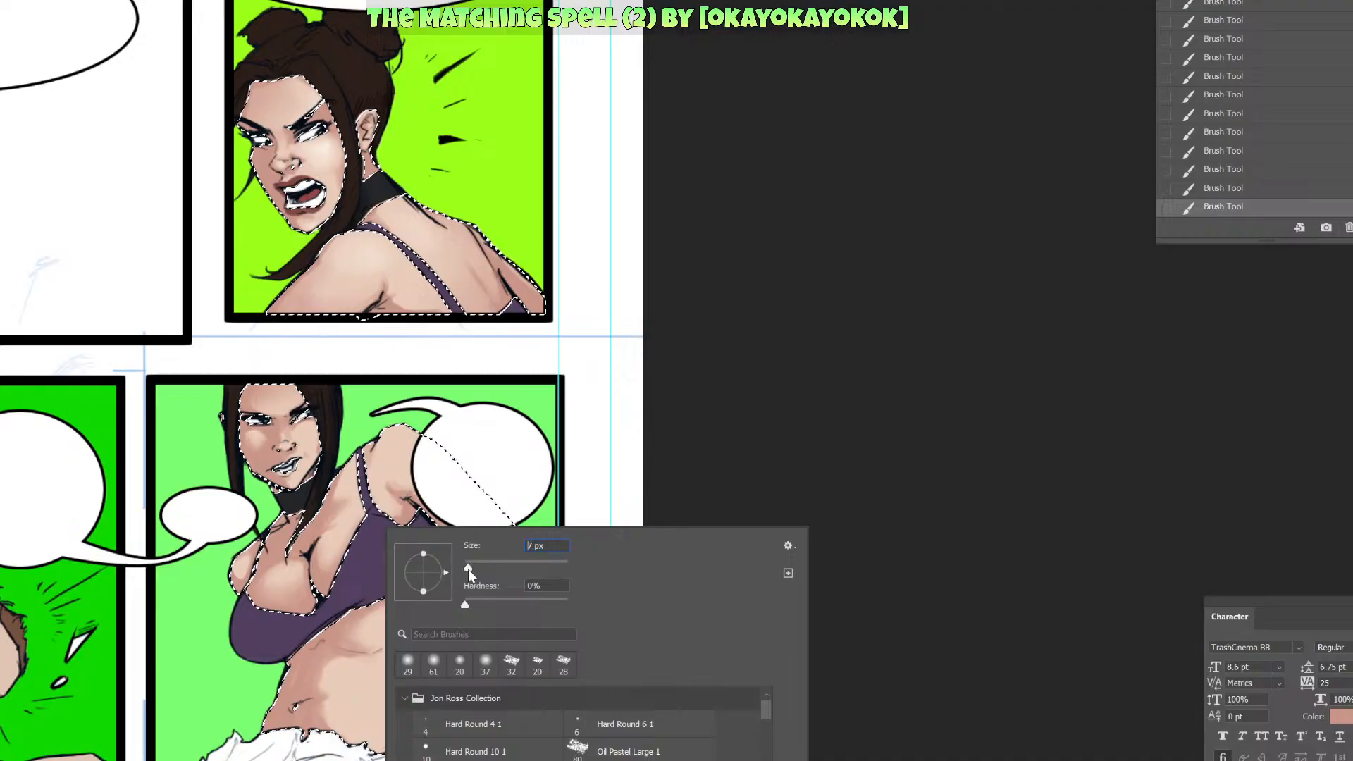
{"action": "left_click", "coordinate": [468, 568]}
{"action": "key", "text": "Return"}
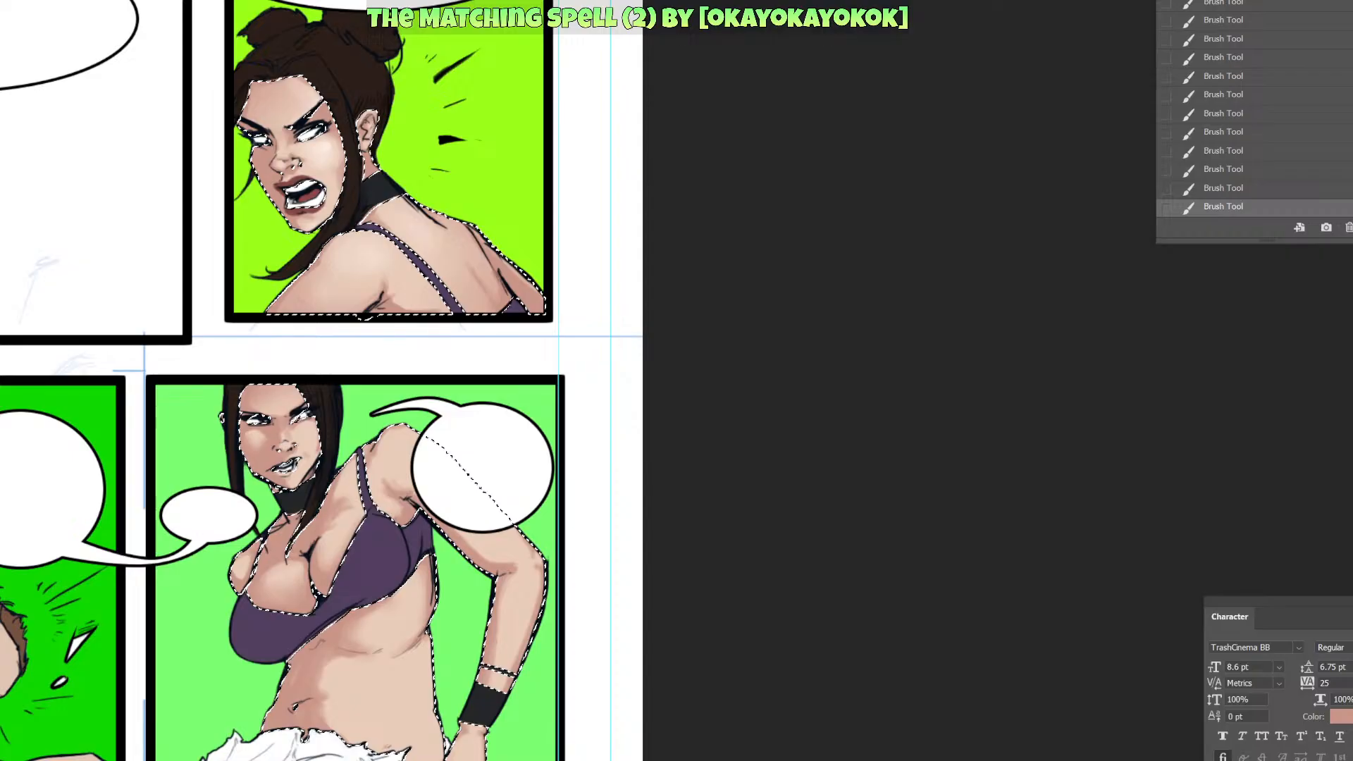
Swap the colours, sample a skin shadow tone, and shade the standing character's upper chest with a 37 px airbrush.
{"action": "left_click_drag", "start_coordinate": [374, 657], "coordinate": [437, 659]}
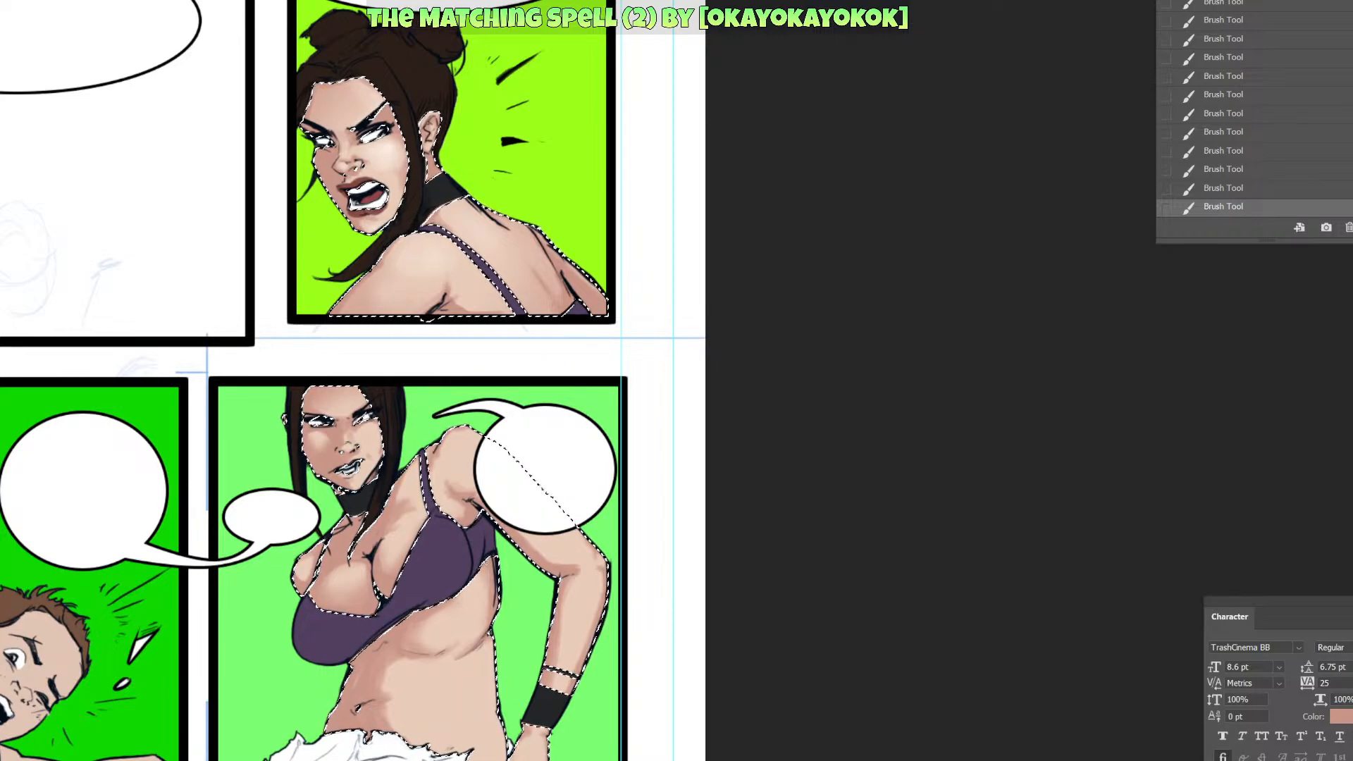
{"action": "key", "text": "x"}
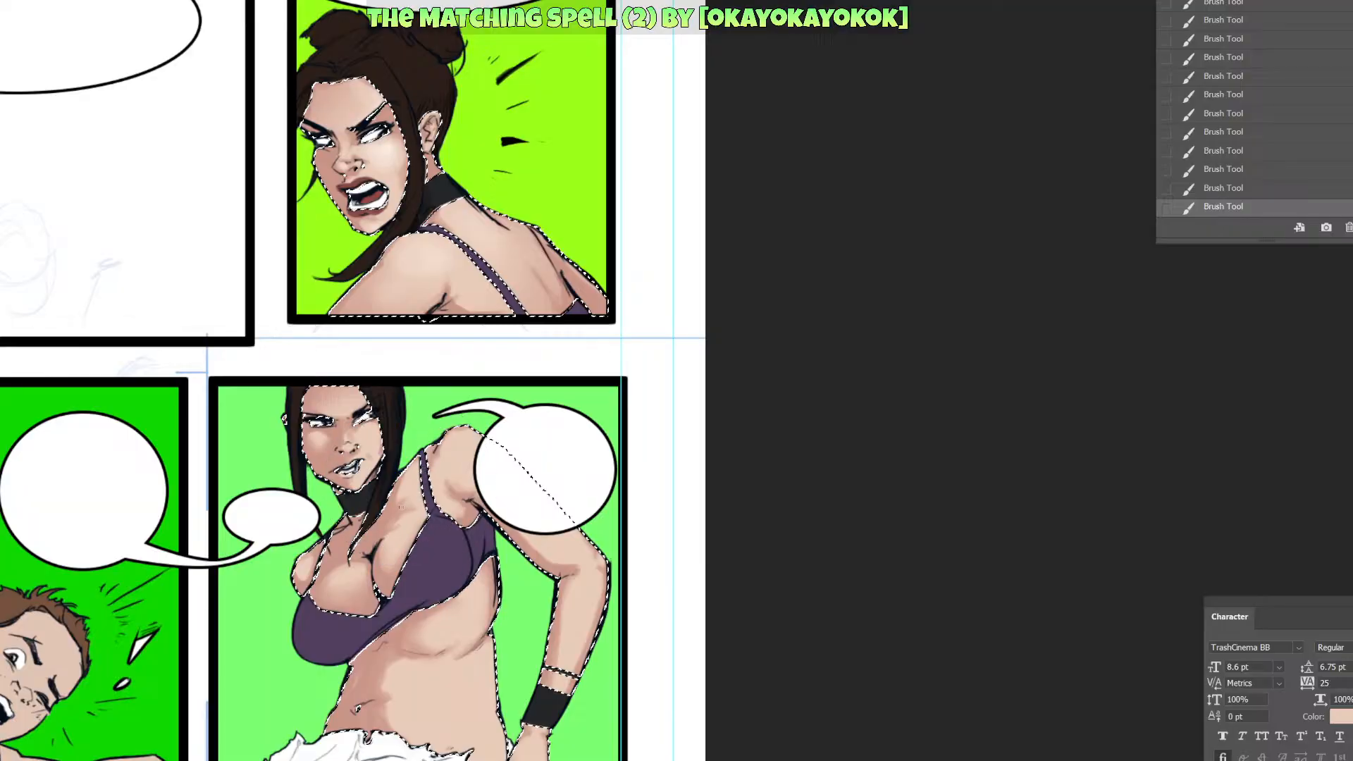
{"action": "left_click", "coordinate": [387, 514], "text": "alt"}
{"action": "right_click", "coordinate": [427, 480]}
{"action": "left_click", "coordinate": [529, 524]}
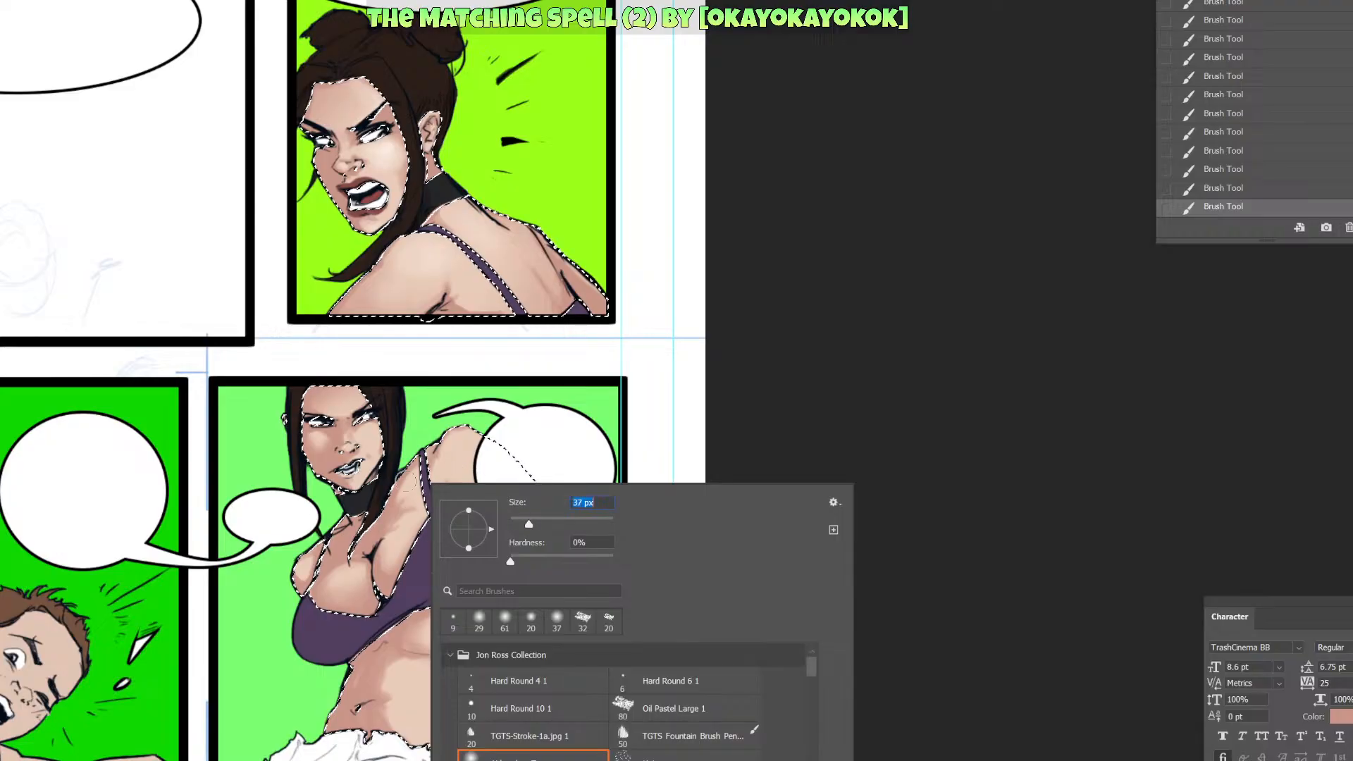
{"action": "left_click_drag", "start_coordinate": [417, 464], "coordinate": [389, 499]}
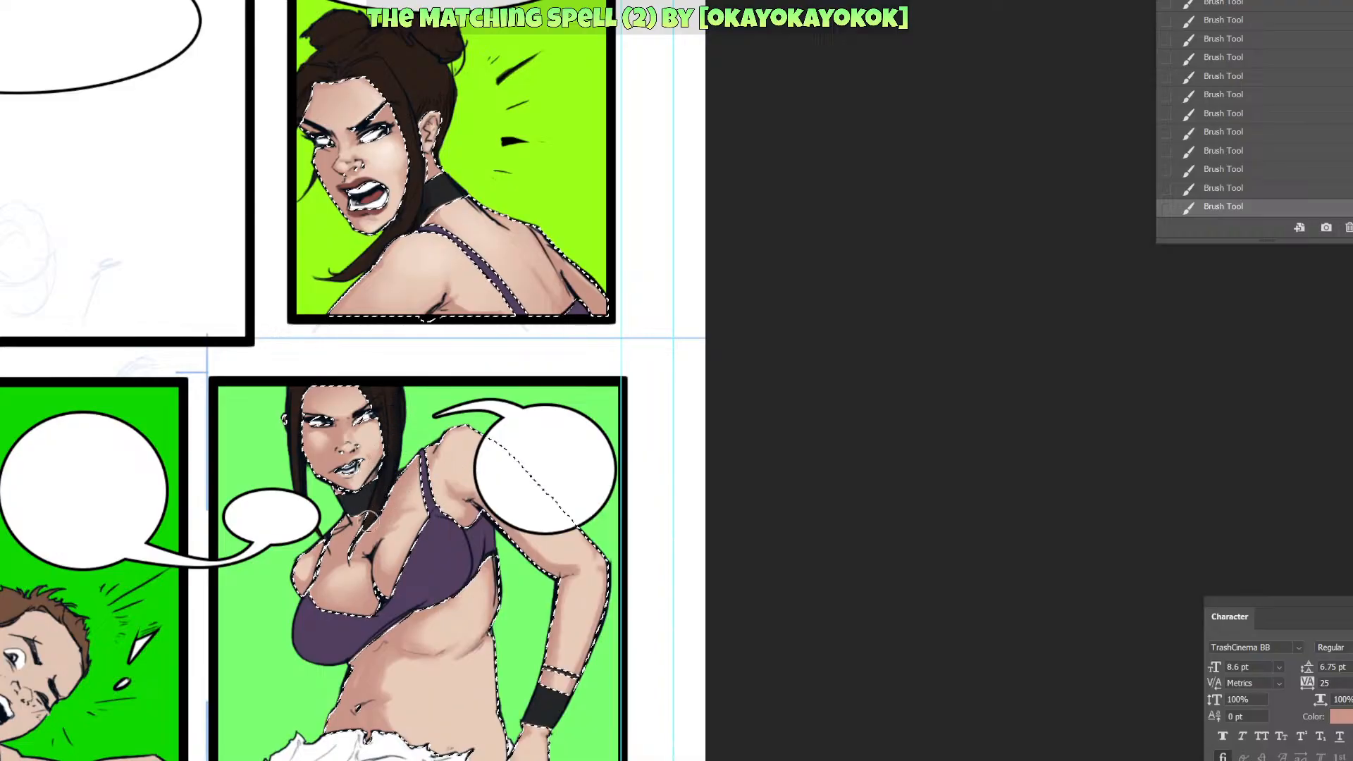
{"action": "left_click_drag", "start_coordinate": [572, 648], "coordinate": [554, 641]}
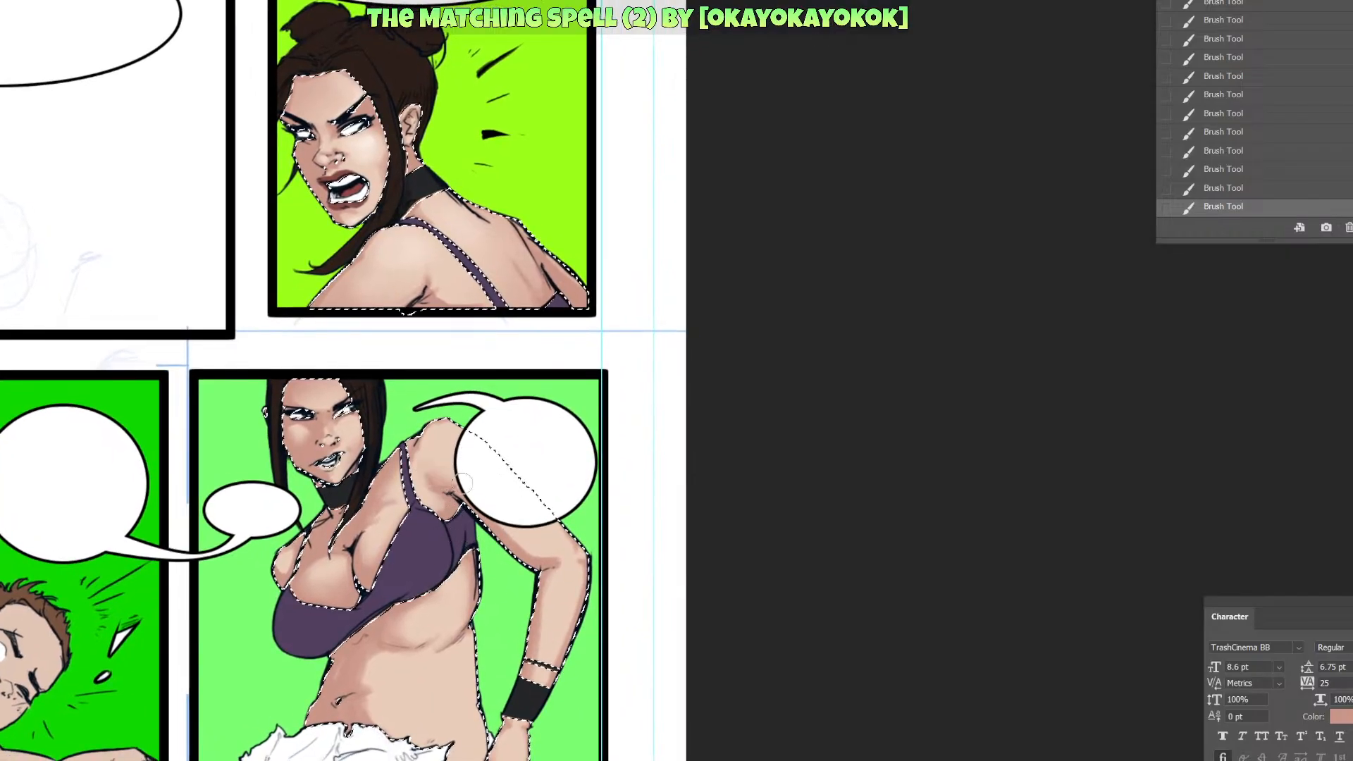
Set the airbrush to 25 px and shade the standing character's shoulder with sampled skin tones.
{"action": "right_click", "coordinate": [453, 456]}
{"action": "left_click_drag", "start_coordinate": [553, 490], "coordinate": [546, 489]}
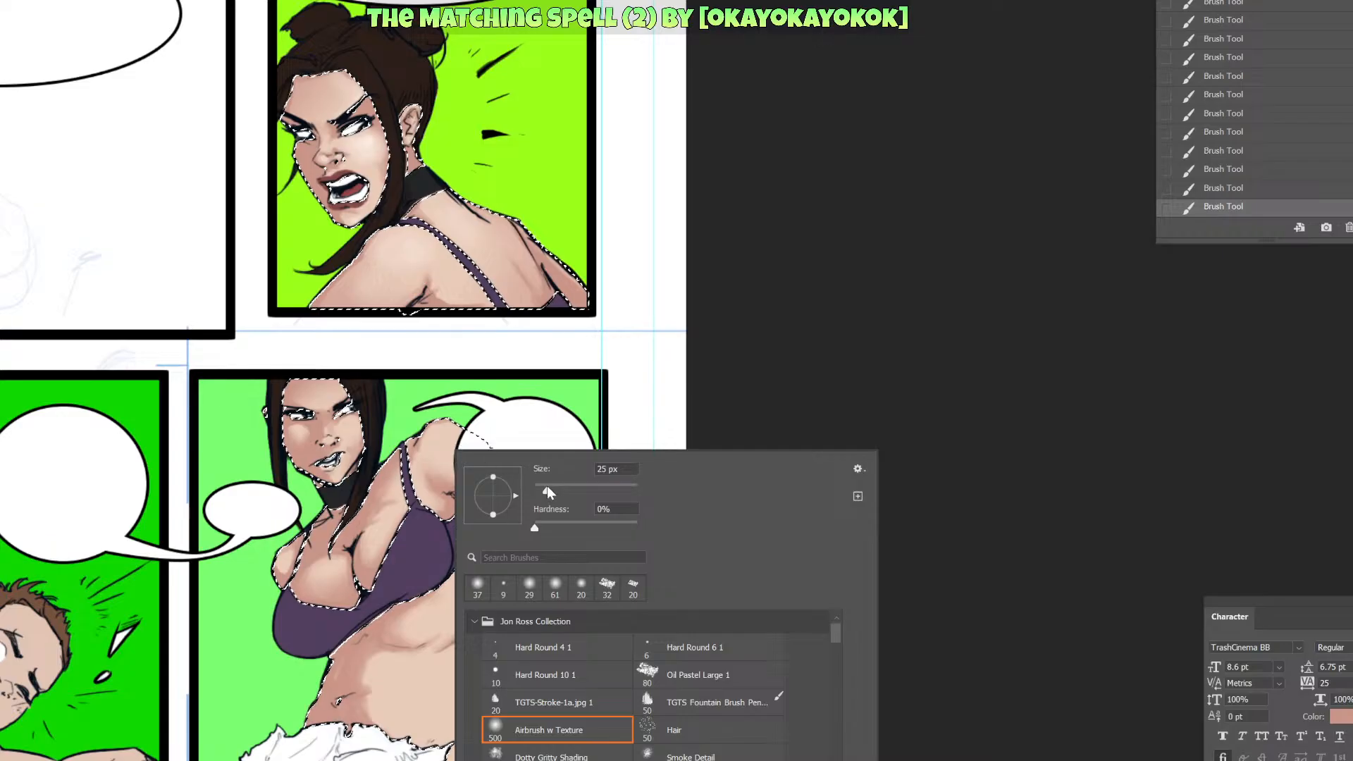
{"action": "left_click", "coordinate": [441, 444]}
{"action": "left_click", "coordinate": [441, 442], "text": "alt"}
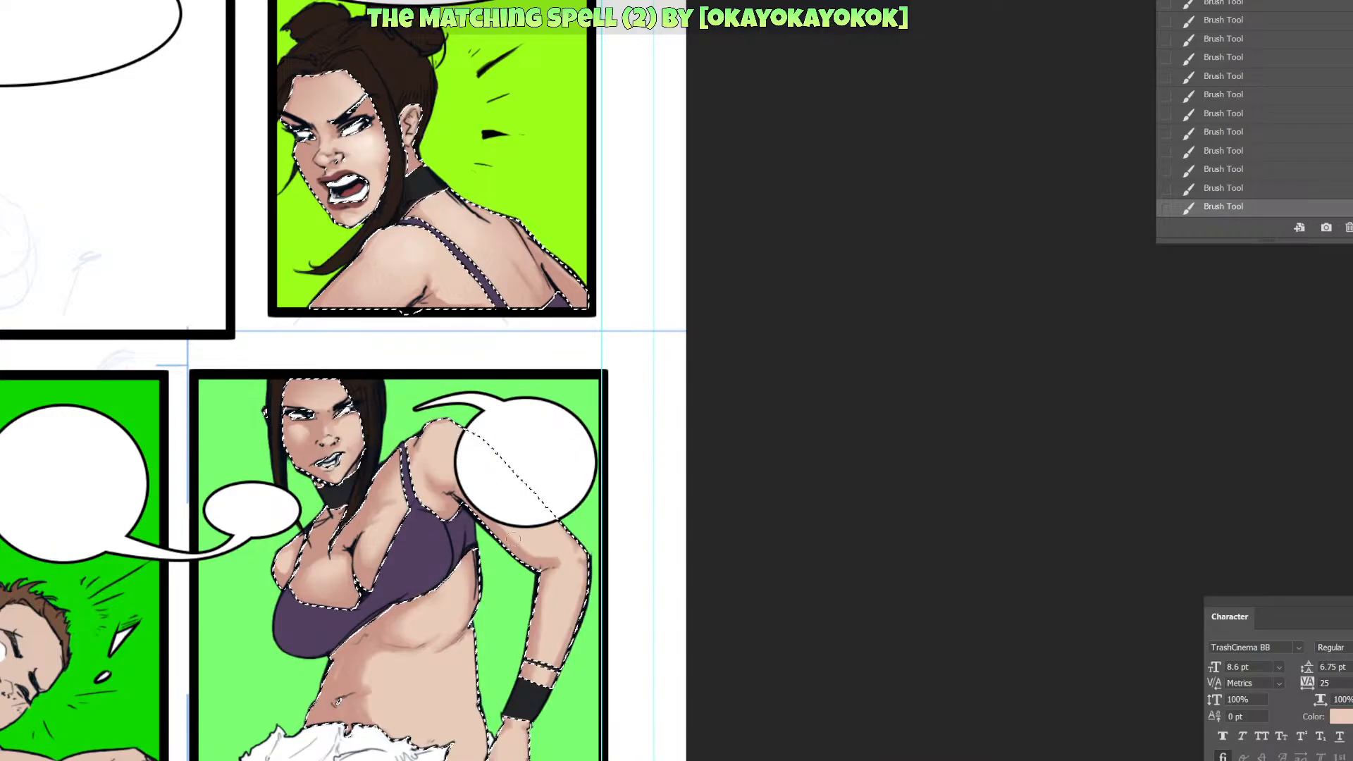
{"action": "left_click", "coordinate": [321, 534], "text": "alt"}
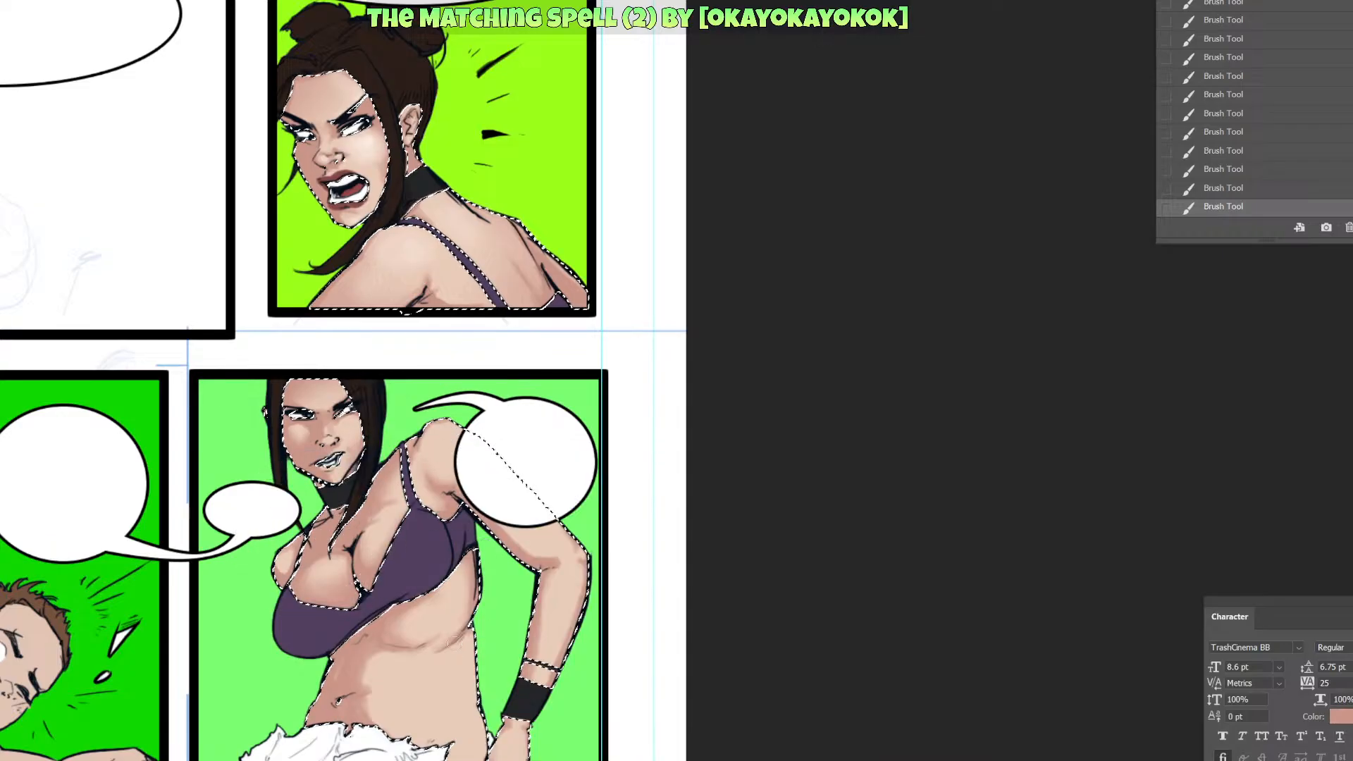
Shade the standing character's waist and lower abdomen with sampled skin tones, reducing the airbrush size for the finer areas.
{"action": "left_click_drag", "start_coordinate": [474, 656], "coordinate": [482, 748]}
{"action": "left_click", "coordinate": [454, 693], "text": "alt"}
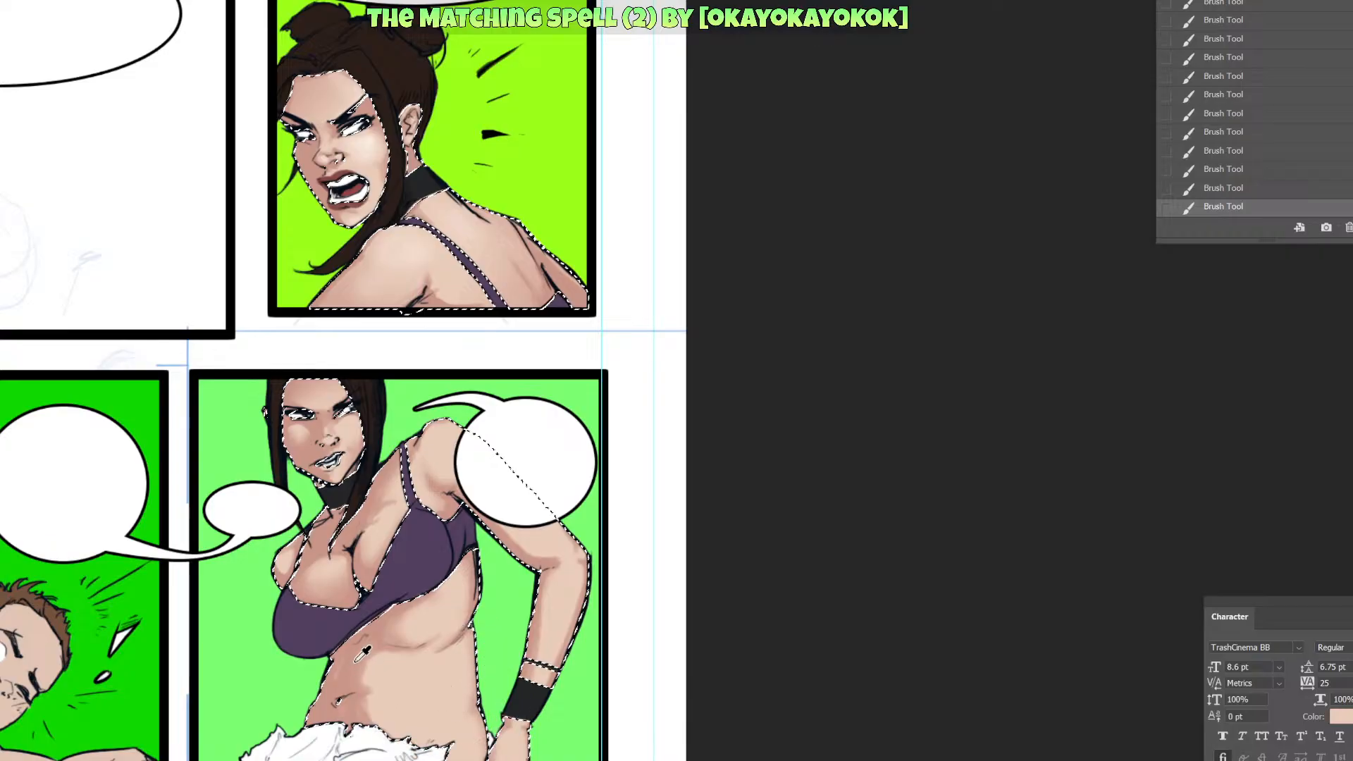
{"action": "left_click", "coordinate": [386, 646], "text": "alt"}
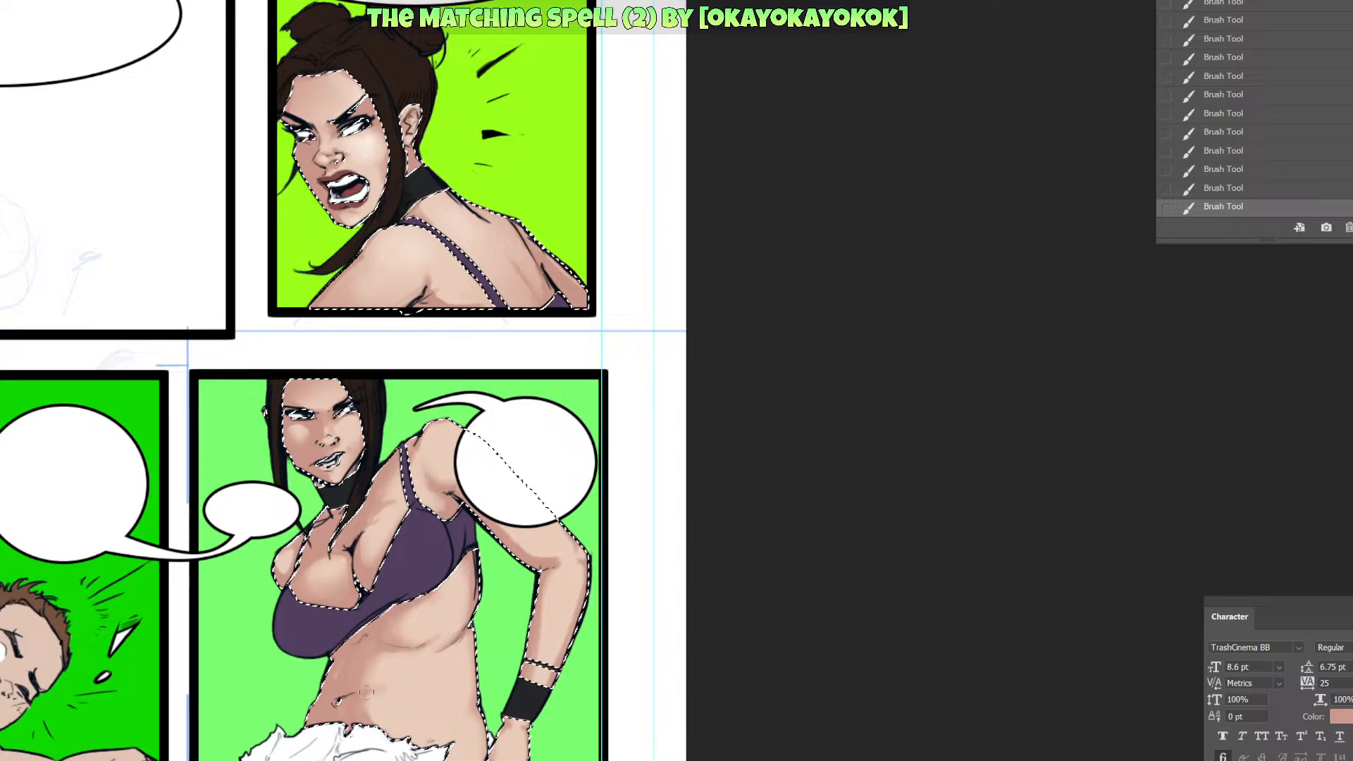
{"action": "left_click_drag", "start_coordinate": [366, 692], "coordinate": [396, 744]}
{"action": "right_click", "coordinate": [467, 658]}
{"action": "left_click_drag", "start_coordinate": [547, 674], "coordinate": [541, 677]}
{"action": "left_click", "coordinate": [399, 751]}
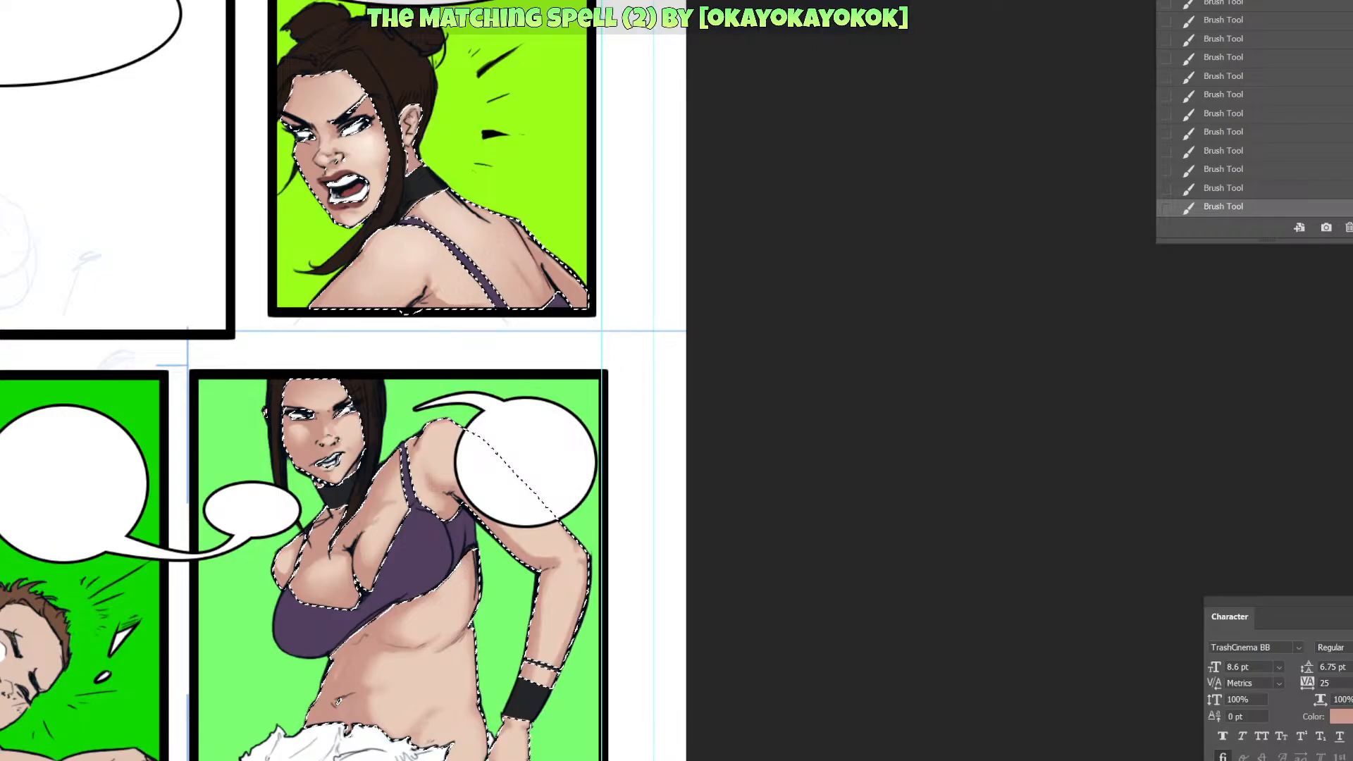
Replace the current selection with a Magic Wand selection of the red-haired character's flat skin areas in the page's first panel.
{"action": "left_click_drag", "start_coordinate": [181, 657], "coordinate": [488, 699]}
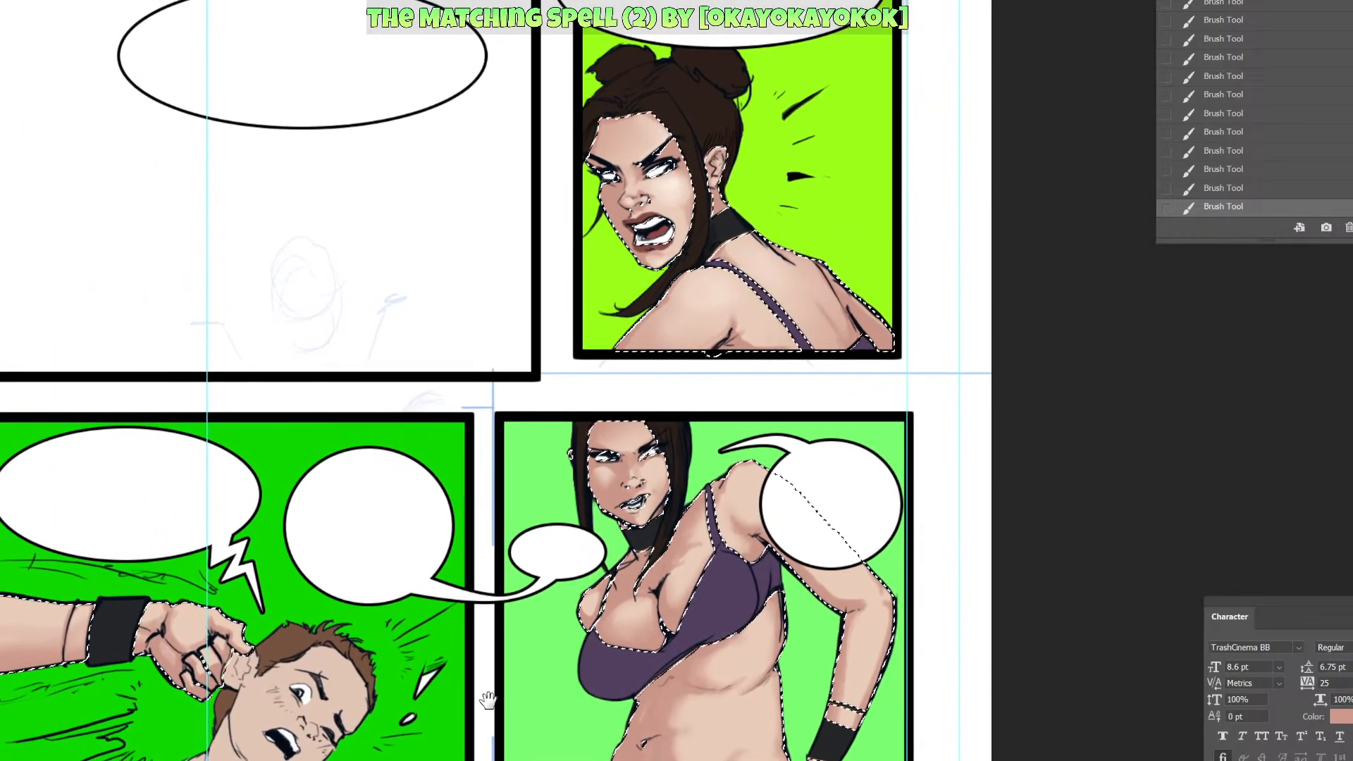
{"action": "left_click_drag", "start_coordinate": [607, 479], "coordinate": [447, 706]}
{"action": "left_click_drag", "start_coordinate": [479, 451], "coordinate": [586, 732]}
{"action": "left_click_drag", "start_coordinate": [507, 535], "coordinate": [490, 750]}
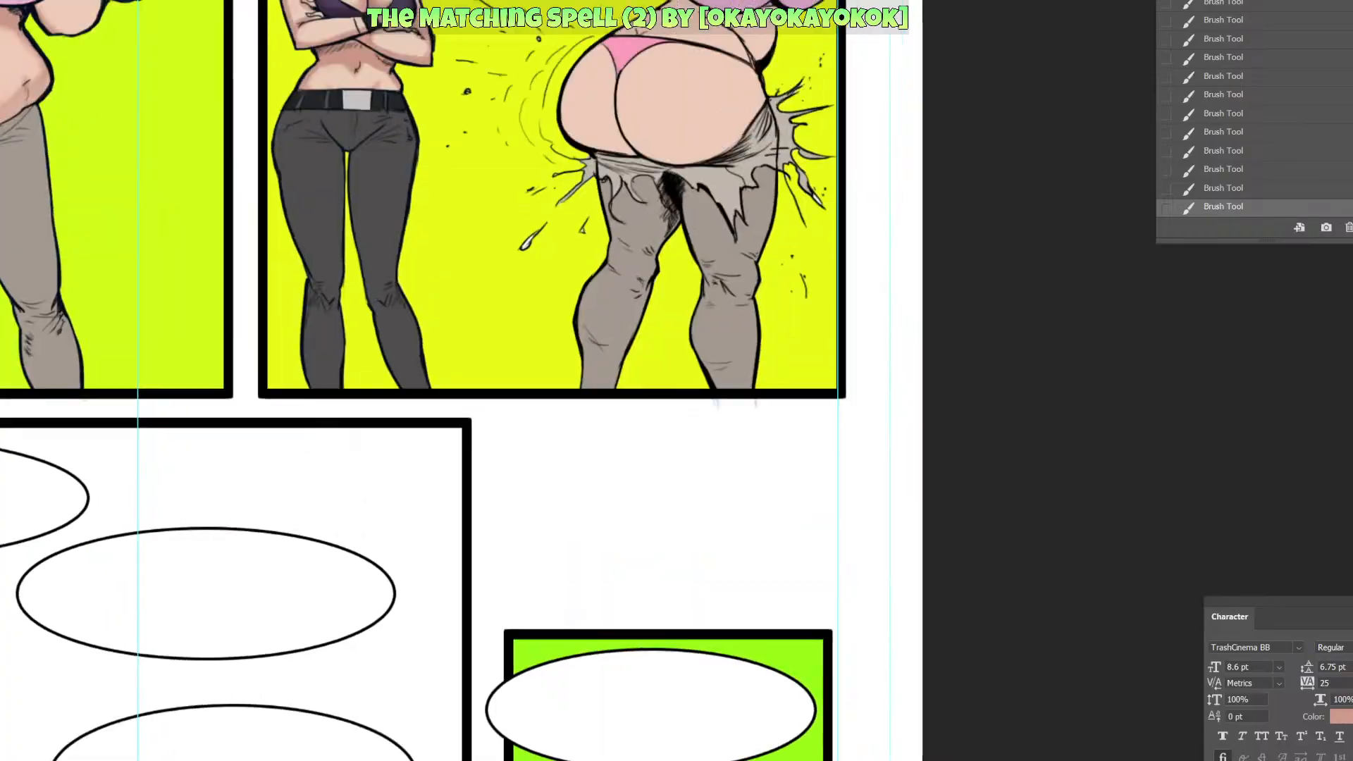
{"action": "left_click_drag", "start_coordinate": [486, 254], "coordinate": [533, 727]}
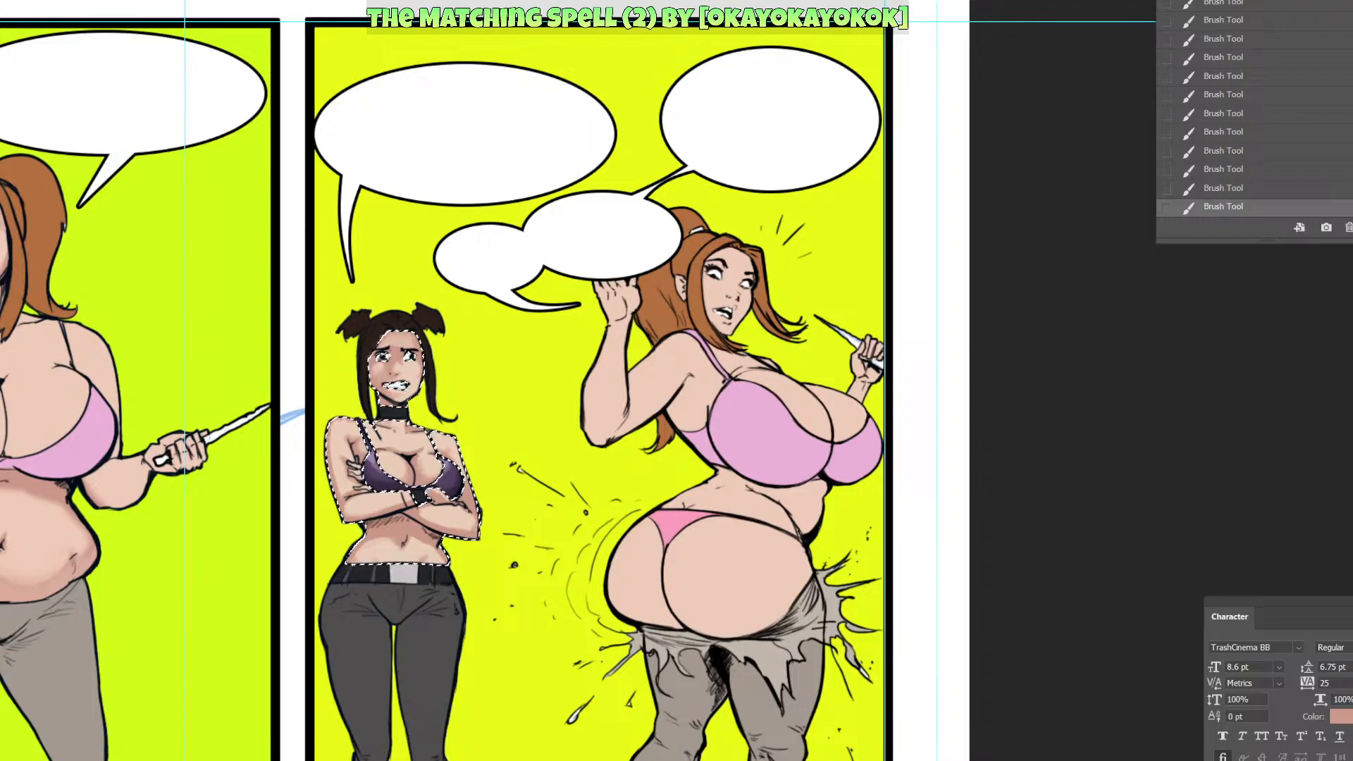
{"action": "left_click_drag", "start_coordinate": [508, 628], "coordinate": [705, 582]}
{"action": "left_click_drag", "start_coordinate": [831, 760], "coordinate": [1174, 760]}
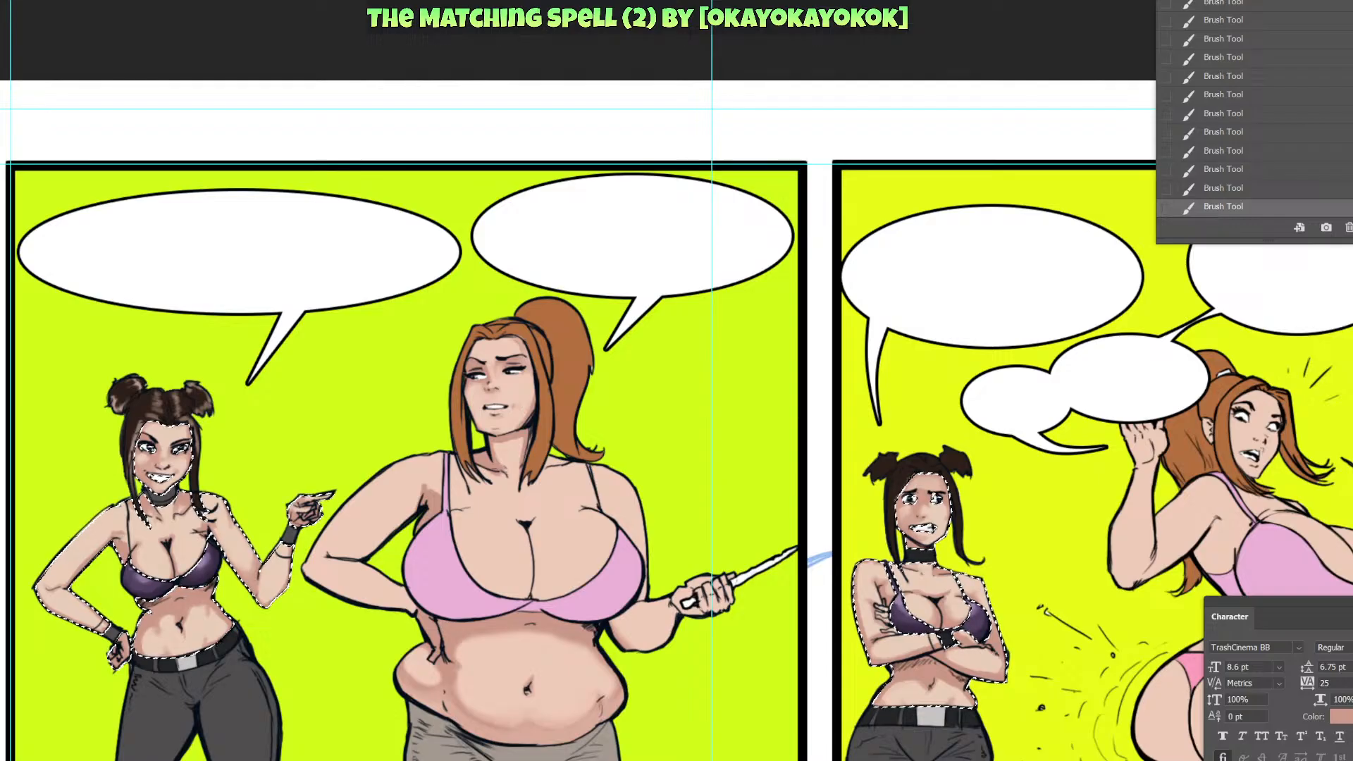
{"action": "left_click", "coordinate": [492, 668]}
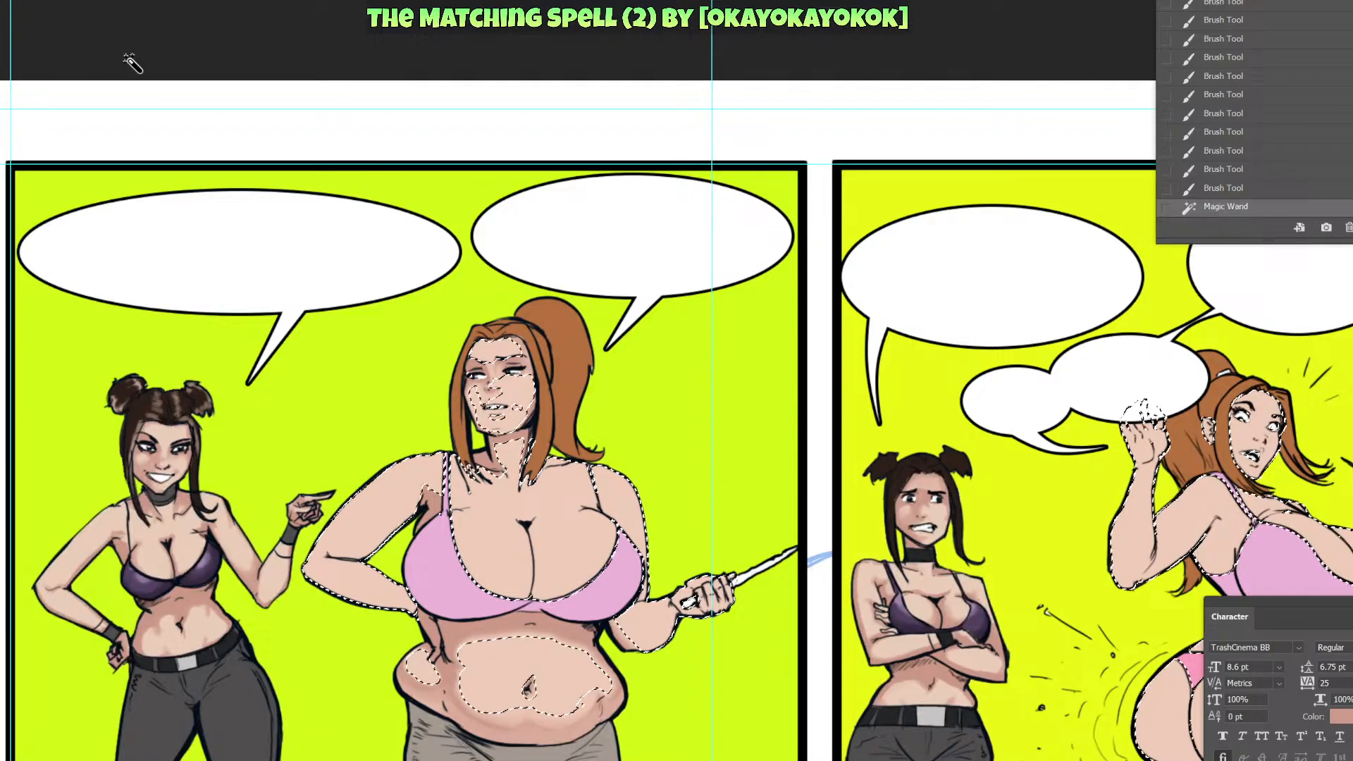
{"action": "key", "text": "ctrl+d"}
{"action": "left_click", "coordinate": [493, 563]}
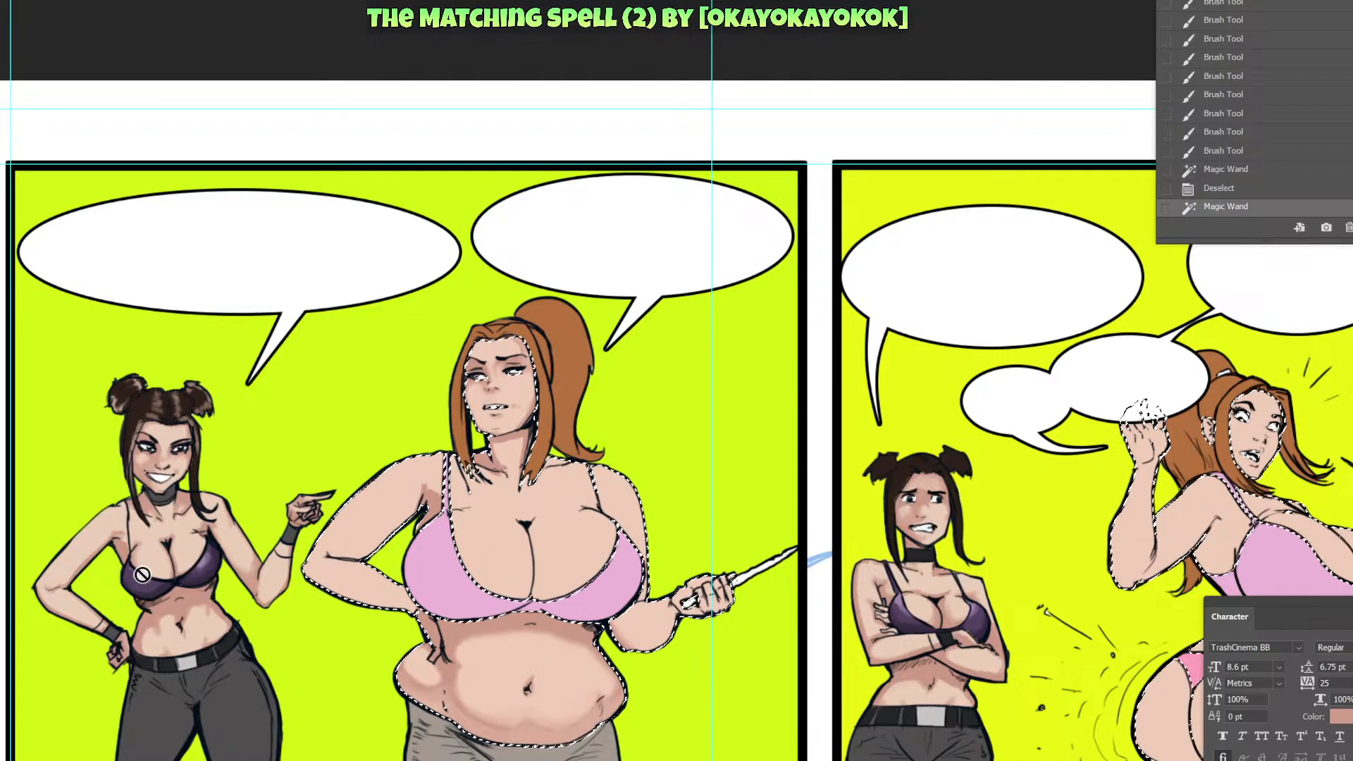
Shade the red-haired character's bent upper arm, elbow and forearm in the first panel with short shadow strokes.
{"action": "left_click", "coordinate": [445, 491]}
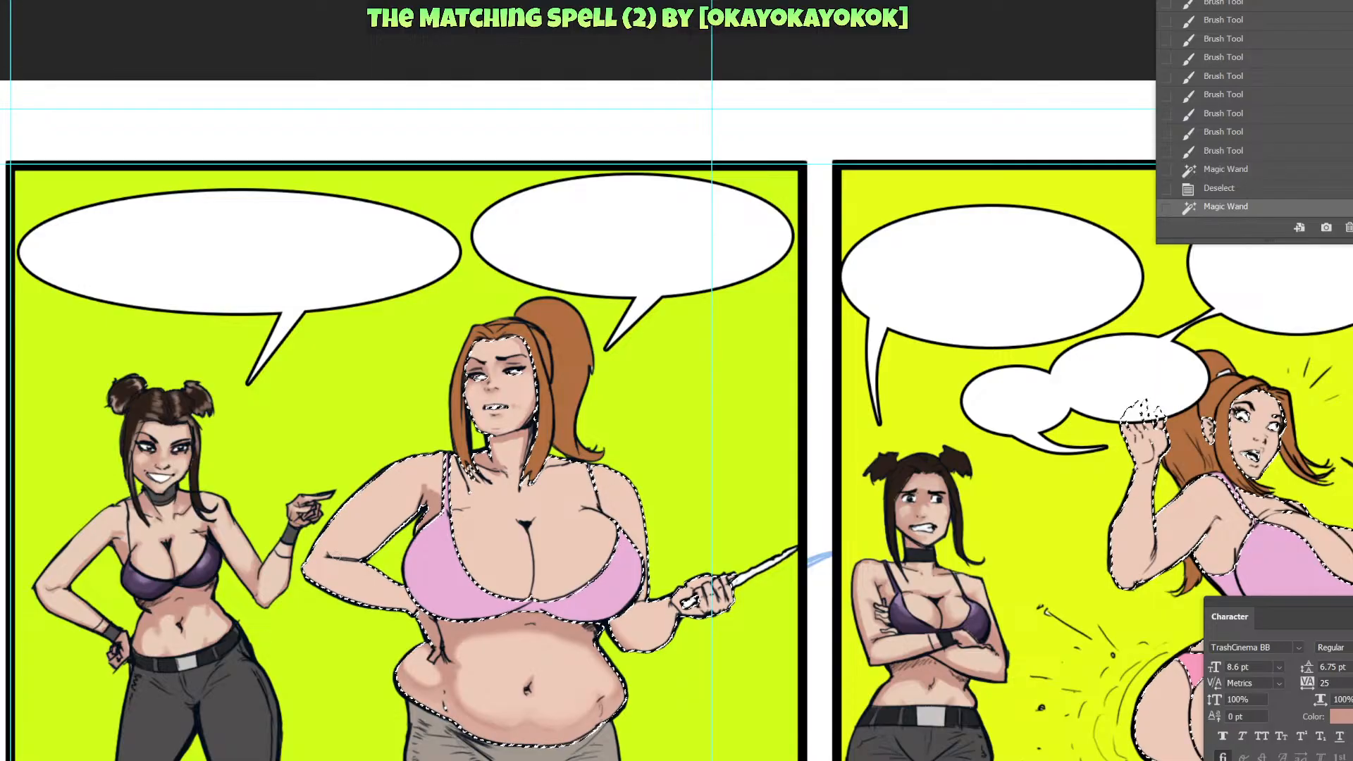
{"action": "mouse_move", "coordinate": [328, 555]}
{"action": "left_mouse_down"}
{"action": "mouse_move", "coordinate": [367, 557]}
{"action": "mouse_move", "coordinate": [412, 508]}
{"action": "mouse_move", "coordinate": [396, 520]}
{"action": "left_mouse_up"}
{"action": "left_click_drag", "start_coordinate": [395, 521], "coordinate": [378, 540]}
{"action": "left_click_drag", "start_coordinate": [424, 486], "coordinate": [432, 497]}
{"action": "left_click_drag", "start_coordinate": [427, 488], "coordinate": [434, 498]}
{"action": "mouse_move", "coordinate": [430, 486]}
{"action": "left_mouse_down"}
{"action": "mouse_move", "coordinate": [437, 498]}
{"action": "mouse_move", "coordinate": [409, 517]}
{"action": "left_mouse_up"}
{"action": "left_click_drag", "start_coordinate": [412, 513], "coordinate": [392, 534]}
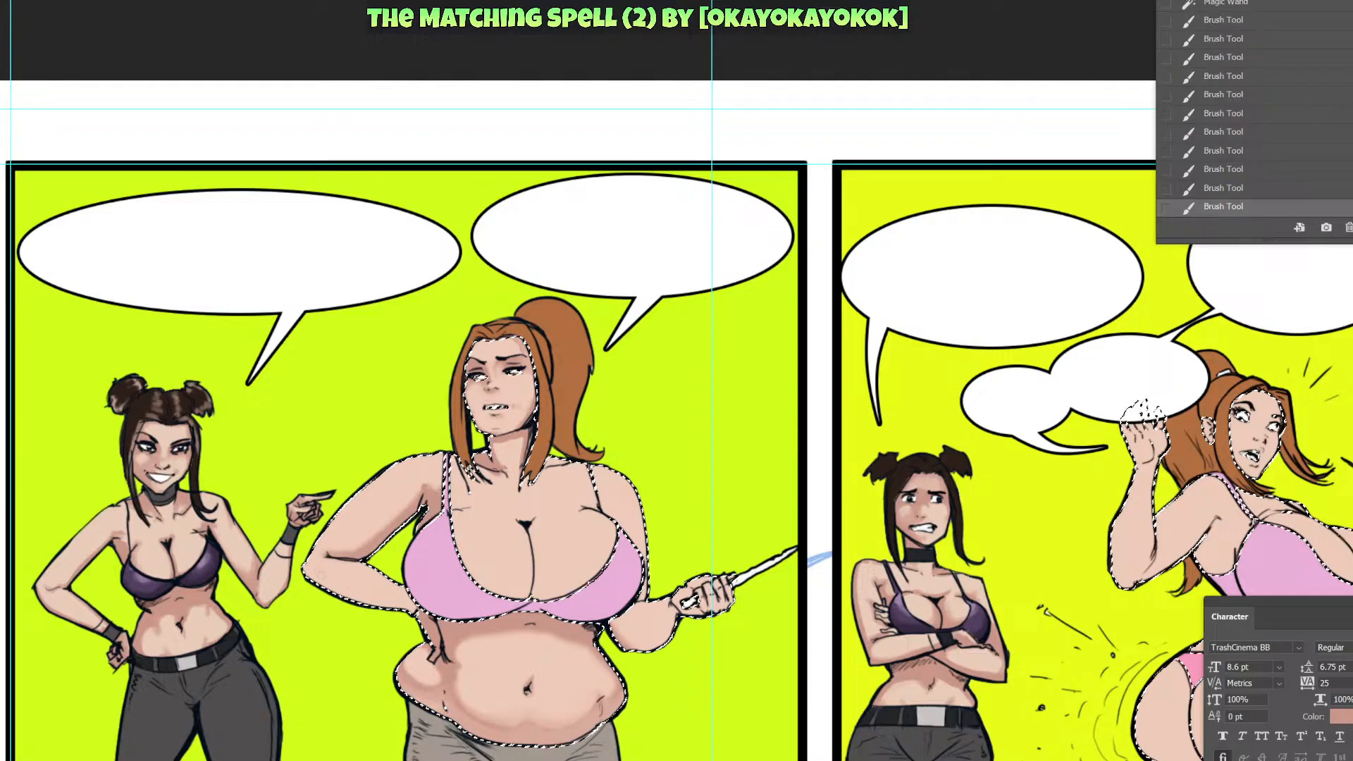
{"action": "left_click_drag", "start_coordinate": [305, 575], "coordinate": [409, 610]}
{"action": "left_click_drag", "start_coordinate": [362, 566], "coordinate": [405, 588]}
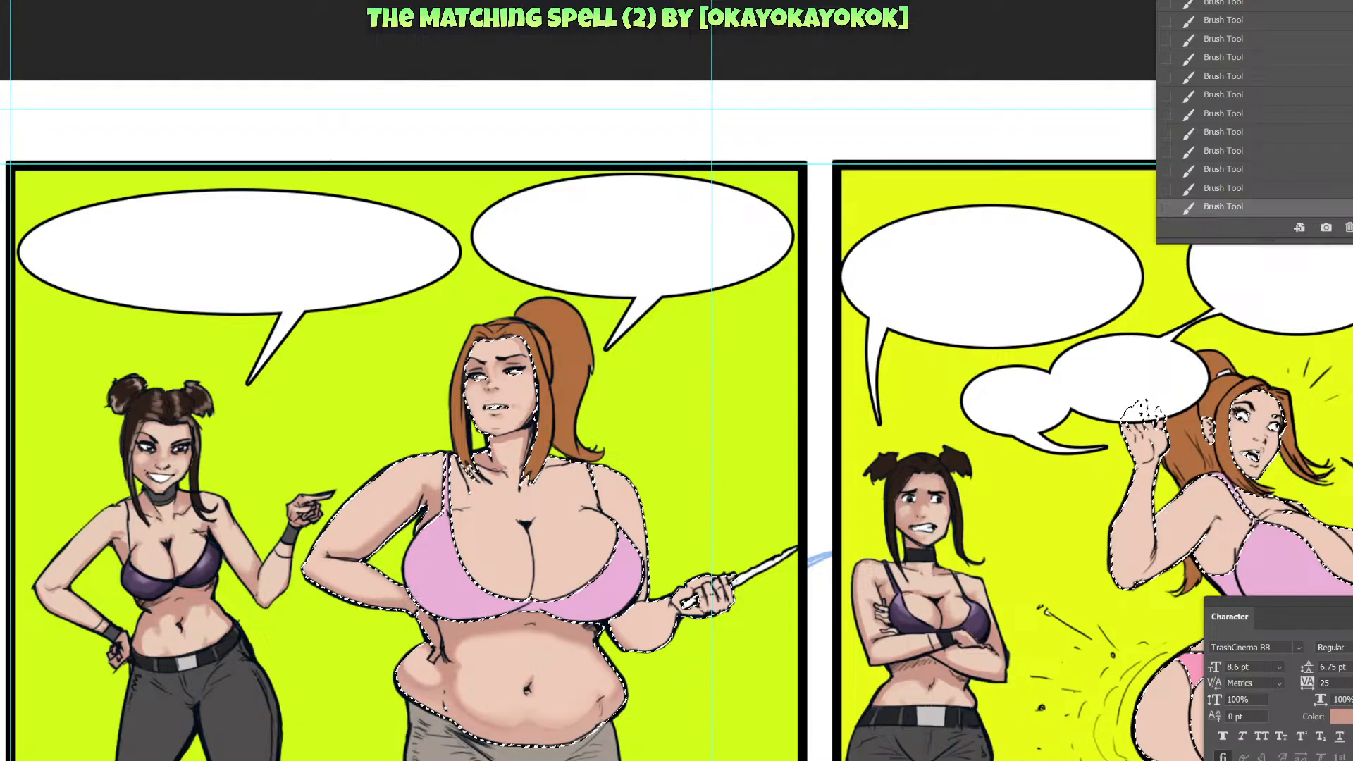
Sample skin tones on the red-haired character and shade her neck and upper chest in the first panel, swapping colours as needed.
{"action": "left_click_drag", "start_coordinate": [588, 746], "coordinate": [563, 759]}
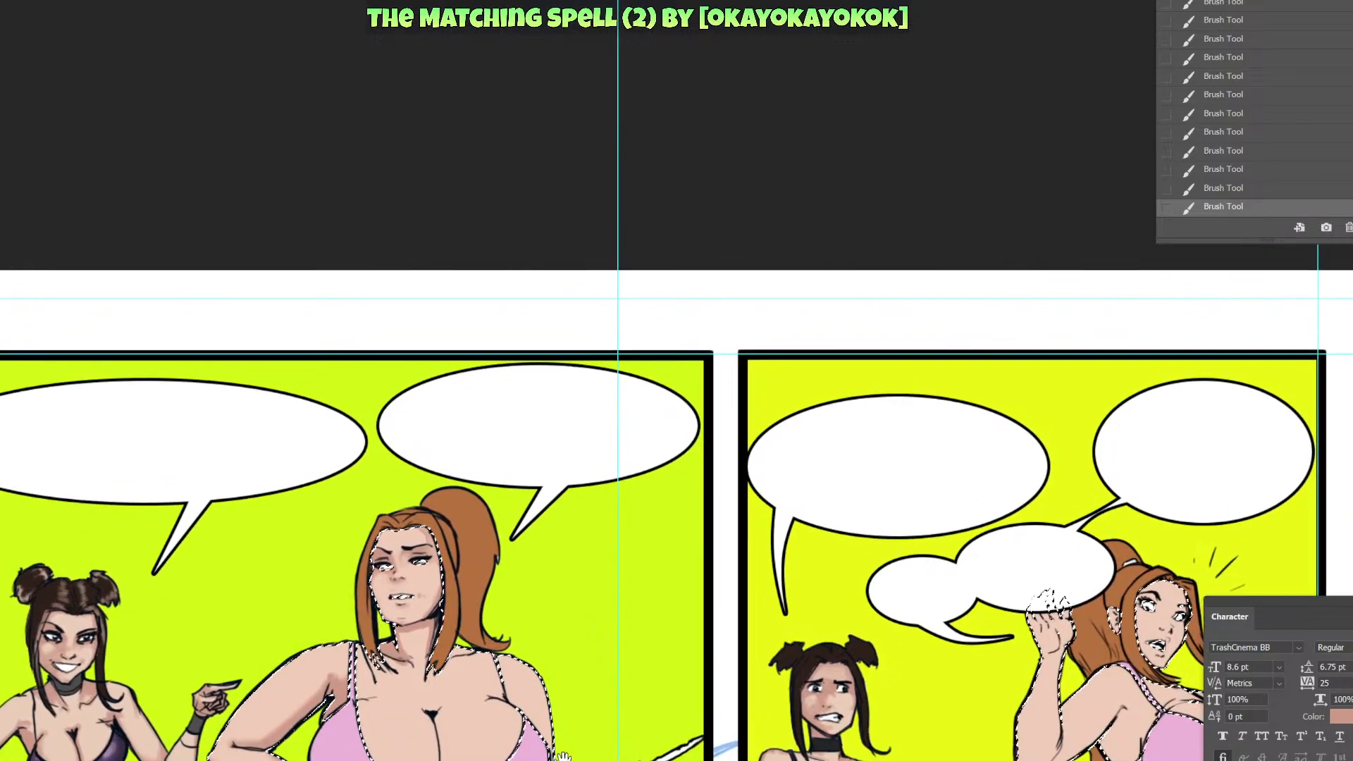
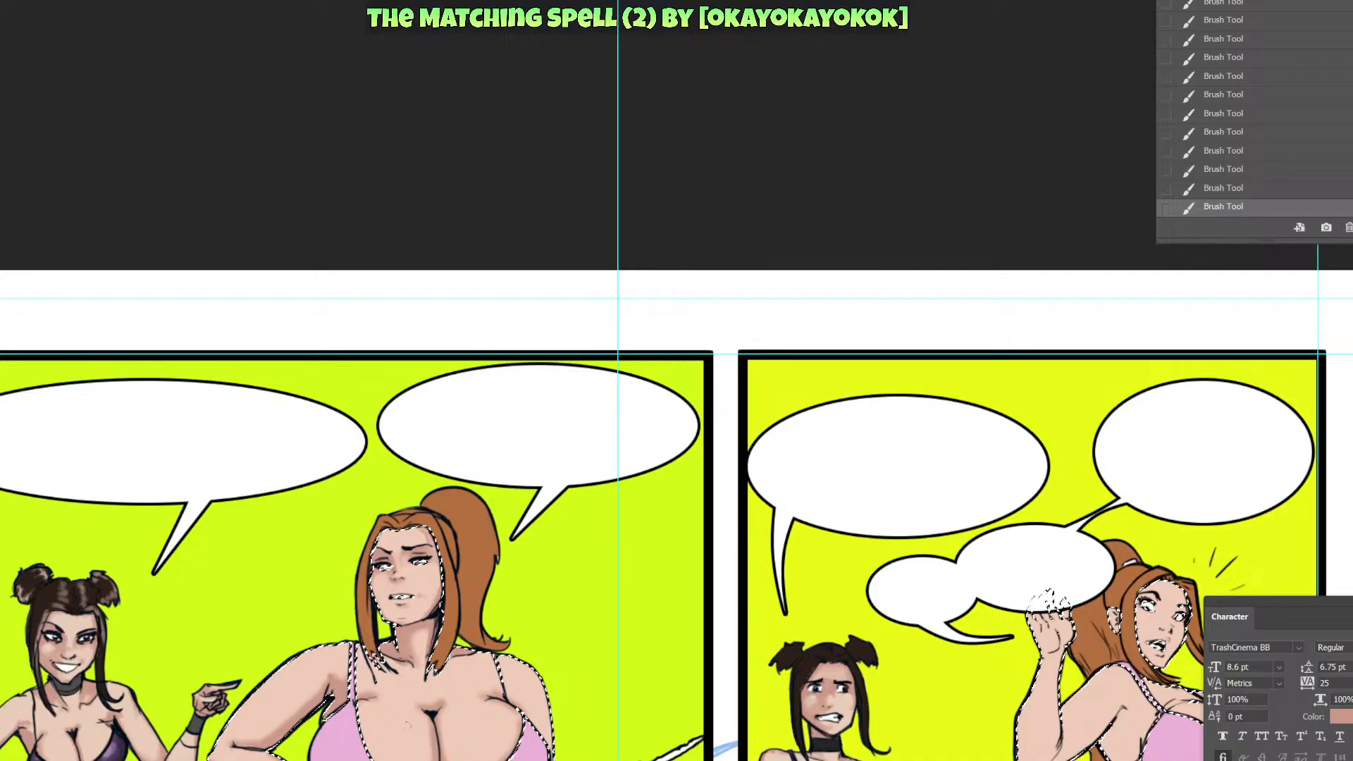
{"action": "left_click", "coordinate": [466, 684]}
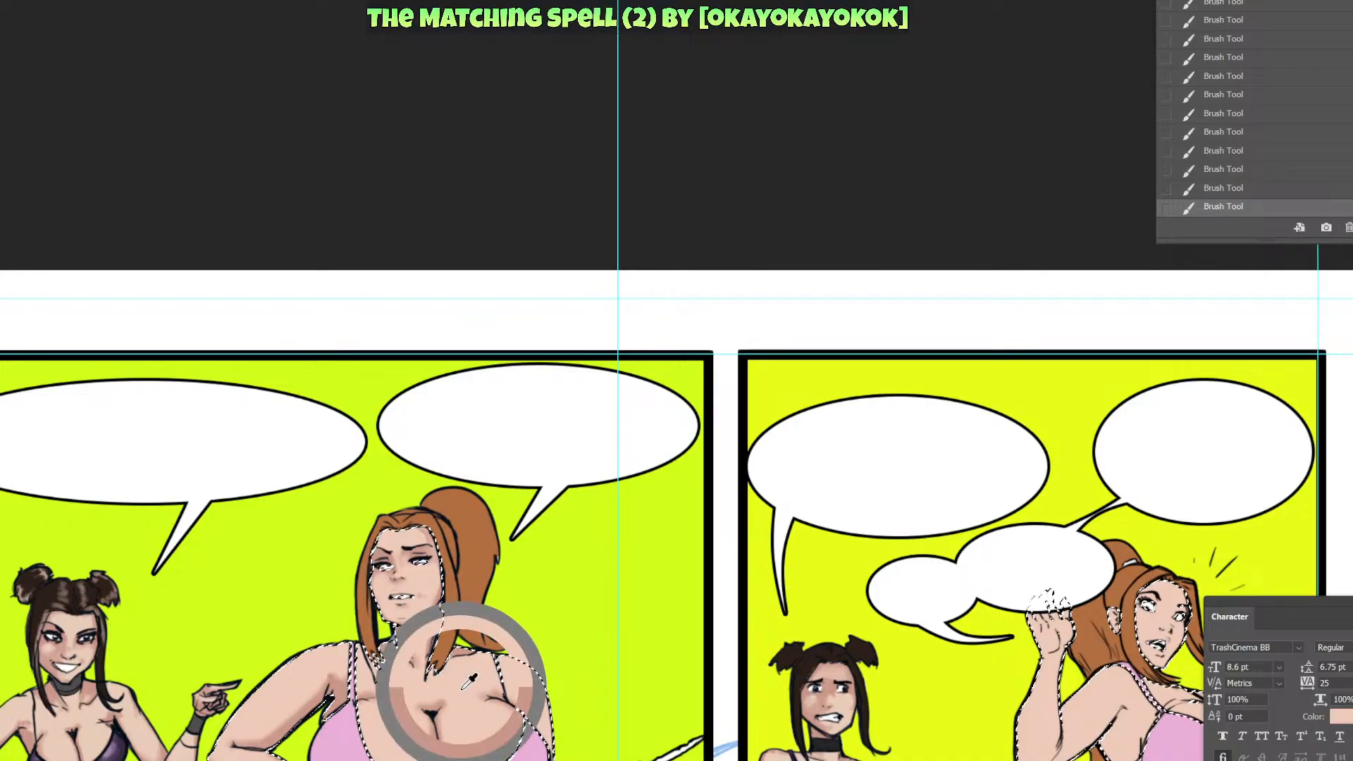
{"action": "left_click_drag", "start_coordinate": [406, 641], "coordinate": [401, 656]}
{"action": "left_click", "coordinate": [409, 634], "text": "alt"}
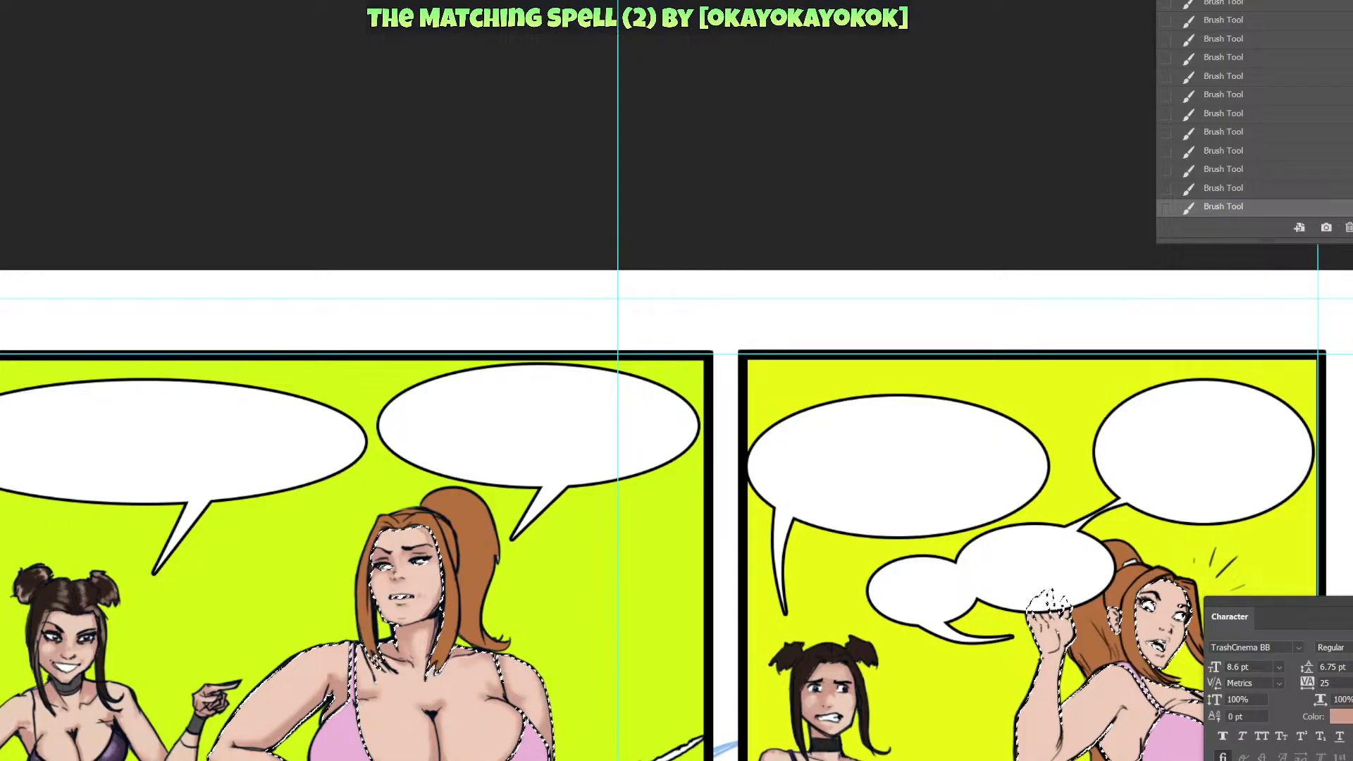
{"action": "key", "text": "x"}
{"action": "key", "text": "x"}
{"action": "key", "text": "x"}
Set the soft airbrush to 34 px with 0% hardness and blend the shoulder and chest shading in the first panel.
{"action": "right_click", "coordinate": [462, 748]}
{"action": "left_click", "coordinate": [551, 674]}
{"action": "left_click", "coordinate": [566, 600]}
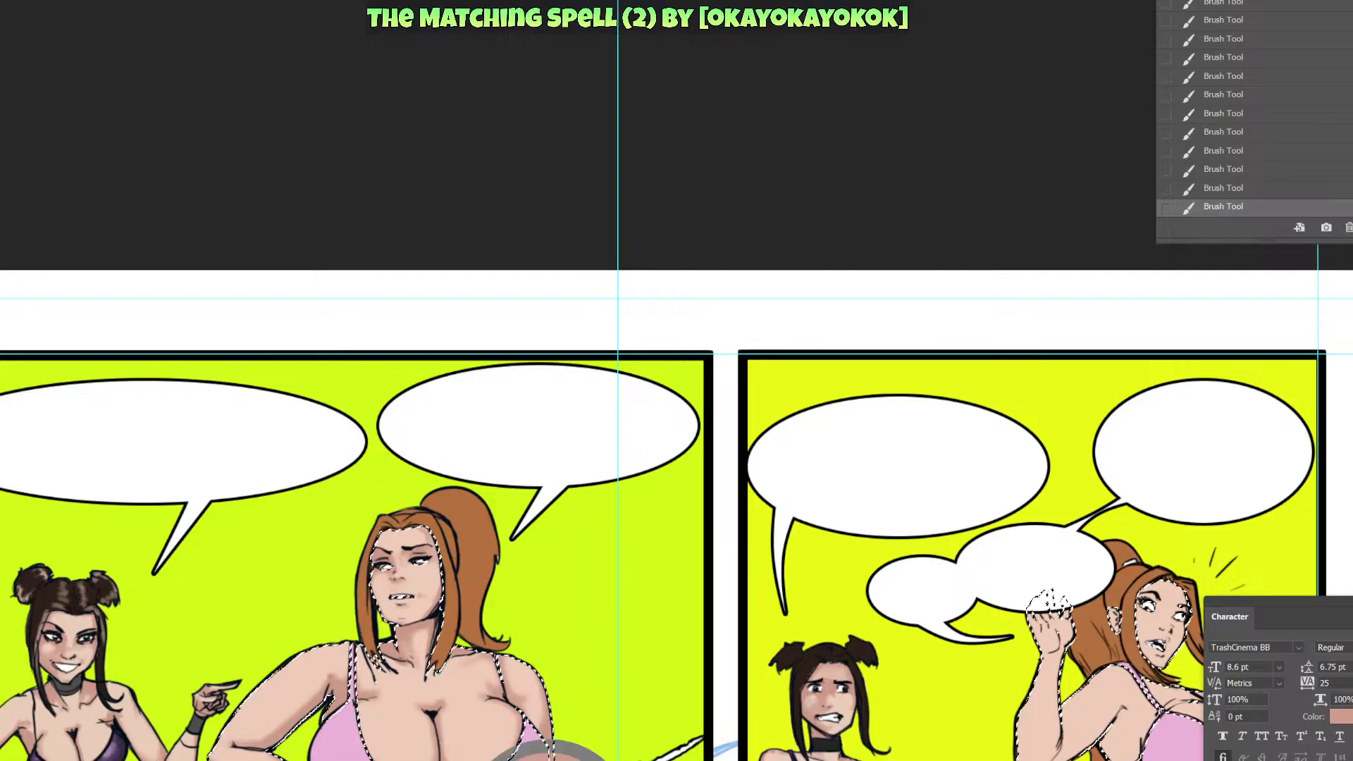
{"action": "right_click", "coordinate": [606, 705]}
{"action": "key", "text": "Return"}
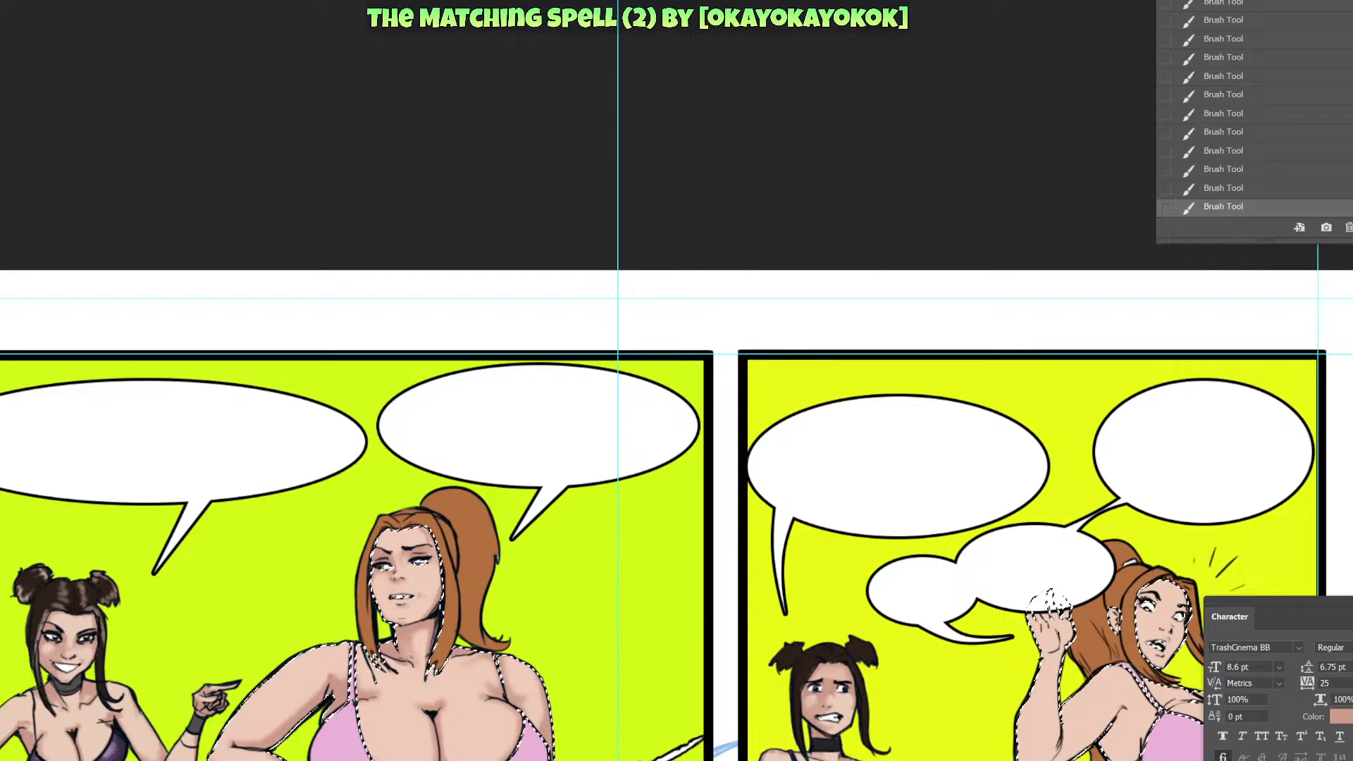
{"action": "right_click", "coordinate": [646, 671]}
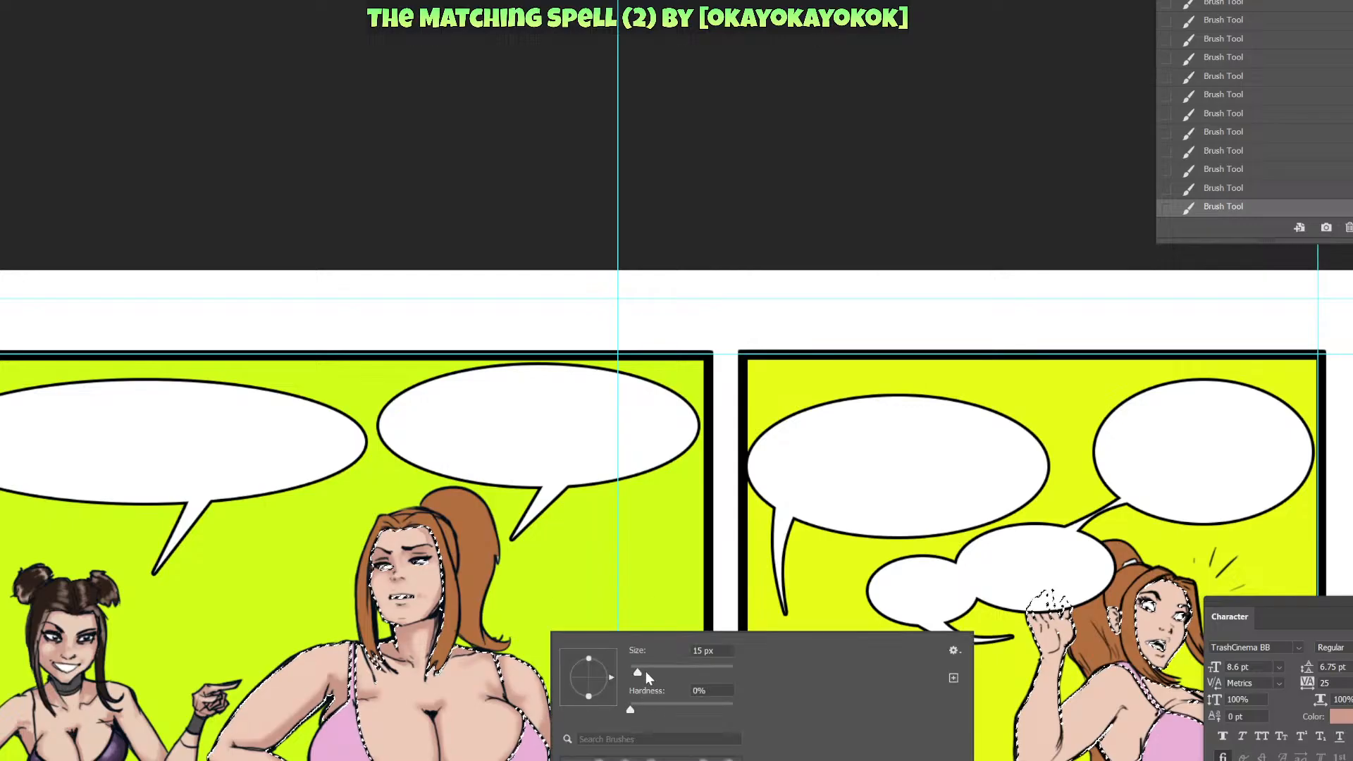
{"action": "key", "text": "Return"}
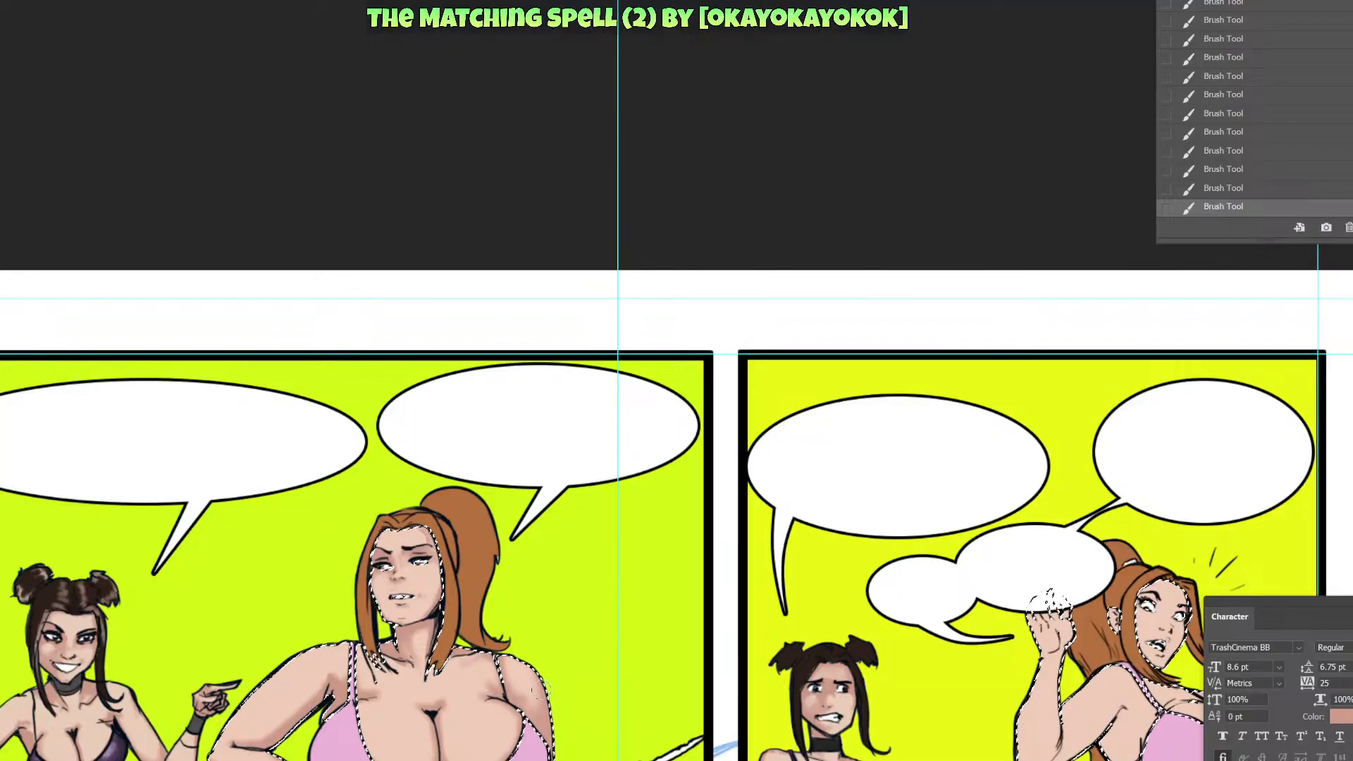
Switch to the Oil Pastel Large 1 brush at 39 px for texturing the red-haired character's skin shading in the first panel.
{"action": "right_click", "coordinate": [635, 646]}
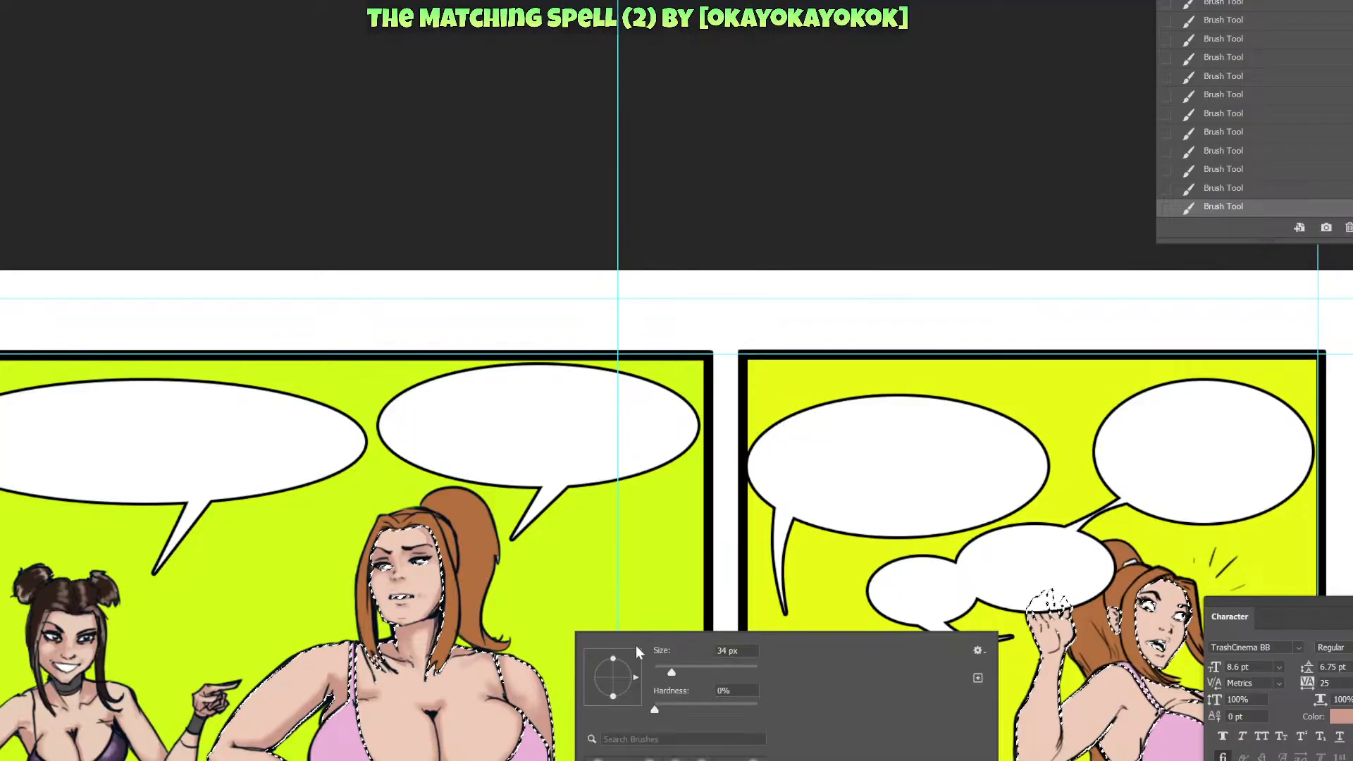
{"action": "left_click", "coordinate": [650, 759]}
{"action": "left_click", "coordinate": [671, 670]}
{"action": "left_click", "coordinate": [705, 558]}
{"action": "left_click_drag", "start_coordinate": [688, 754], "coordinate": [672, 713]}
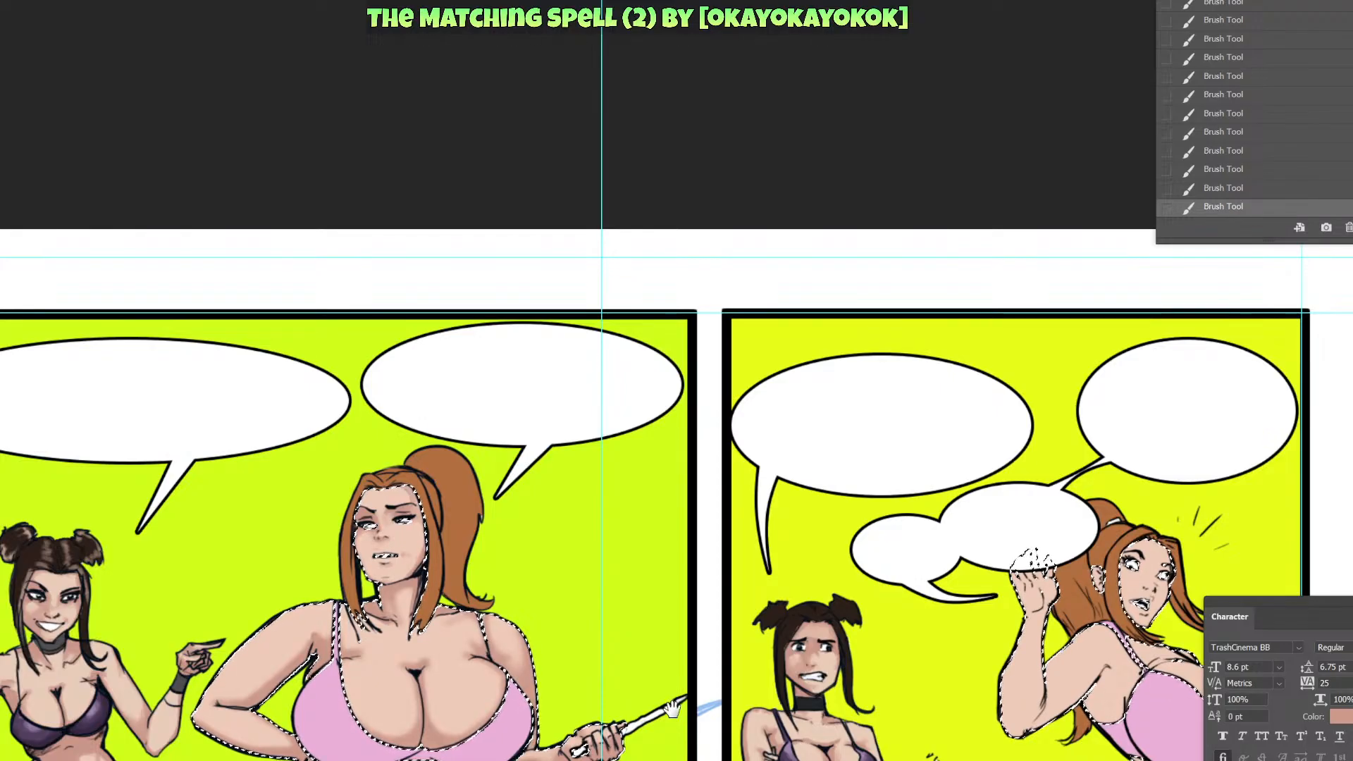
{"action": "left_click_drag", "start_coordinate": [673, 709], "coordinate": [654, 700]}
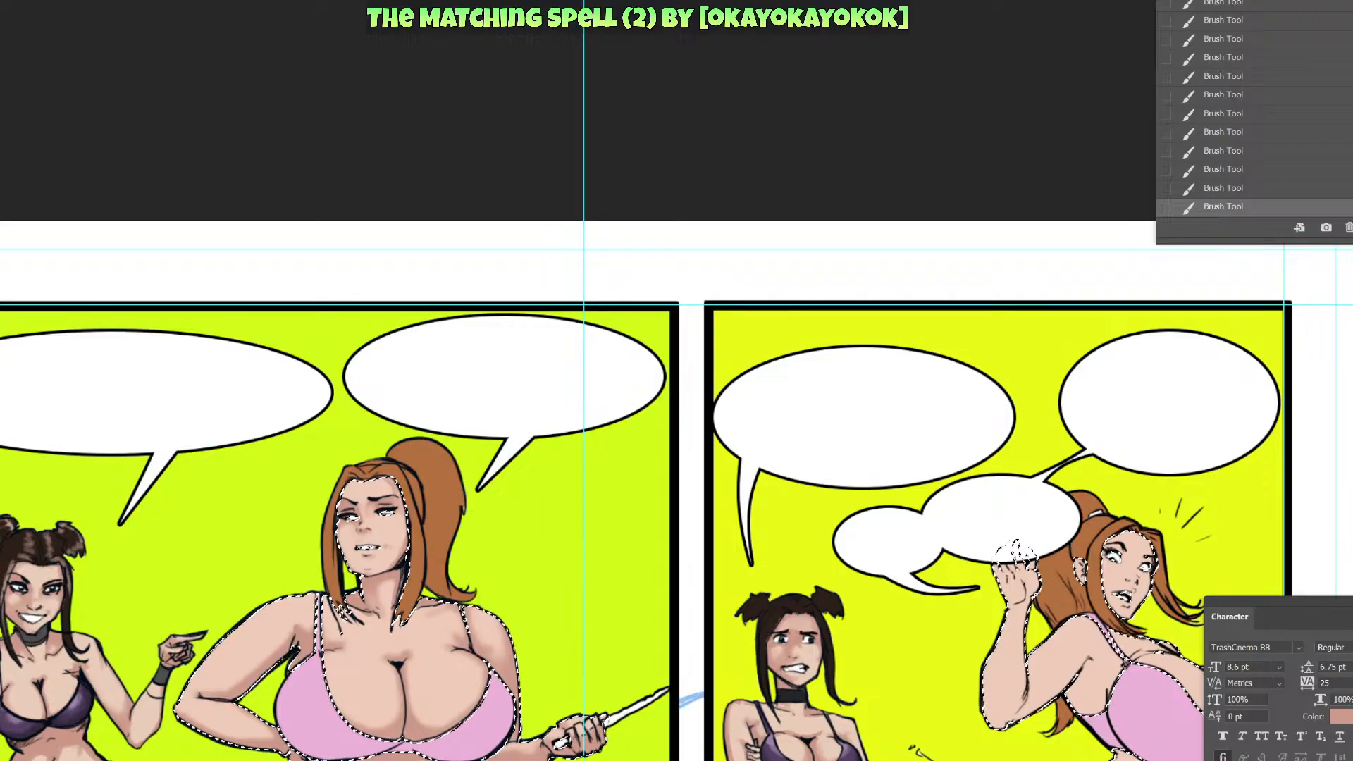
Adjust the oil pastel brush size and shade the red-haired character's chest, neck and face in the first panel.
{"action": "right_click", "coordinate": [484, 508]}
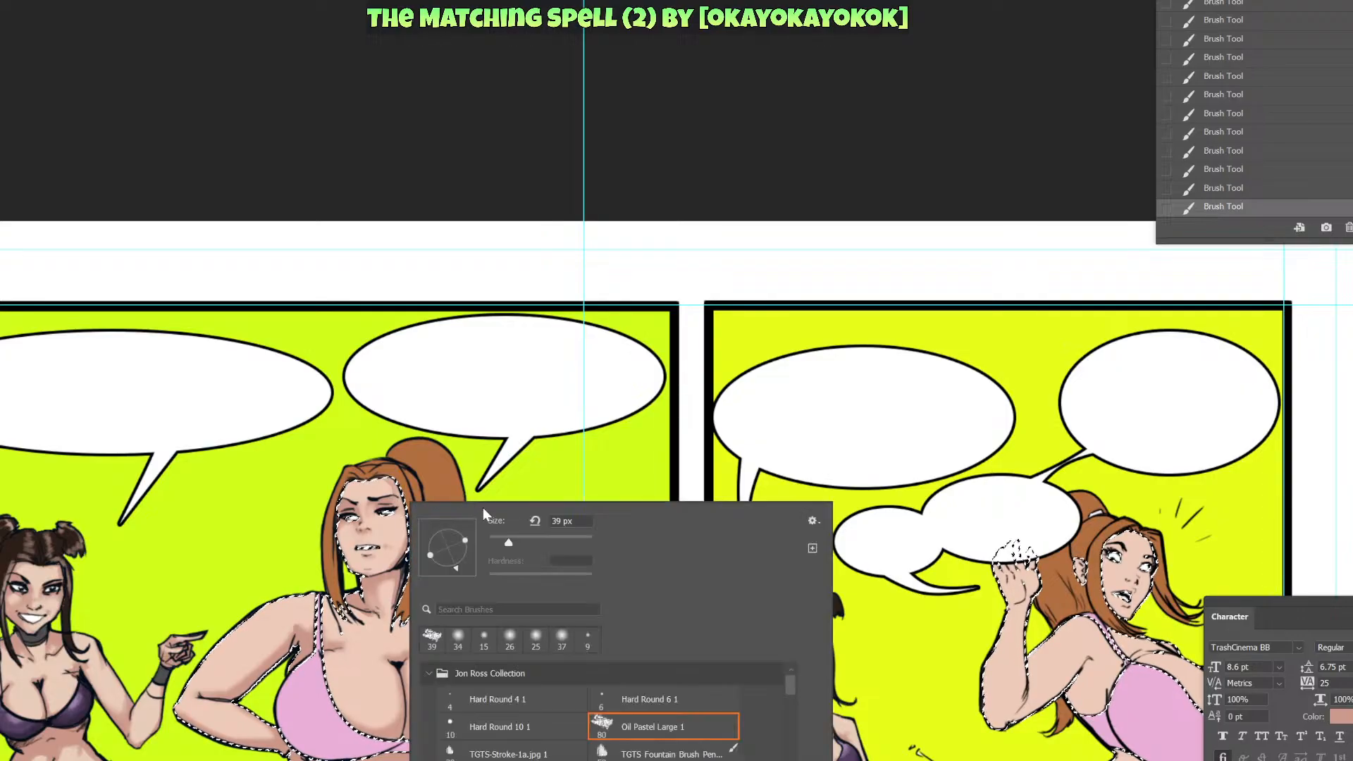
{"action": "left_click", "coordinate": [501, 455]}
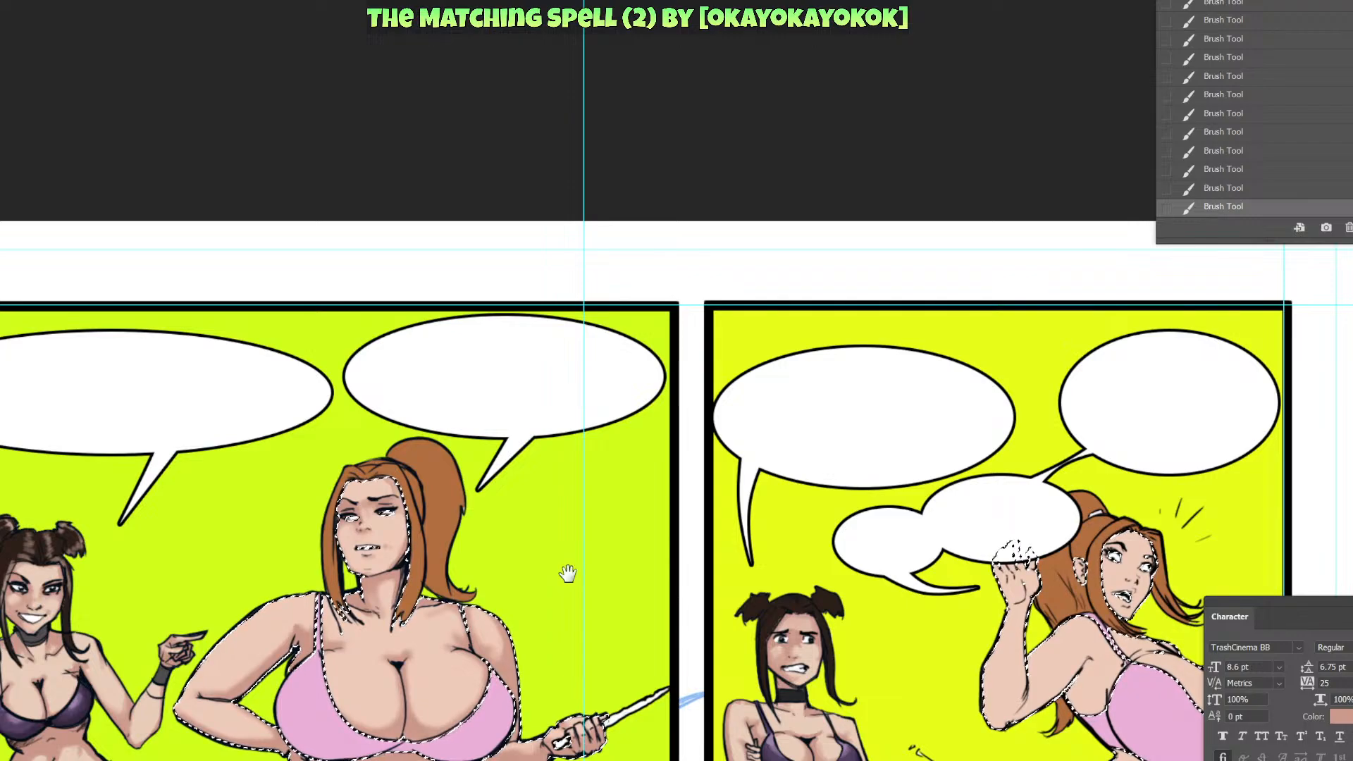
{"action": "left_click_drag", "start_coordinate": [930, 674], "coordinate": [938, 651]}
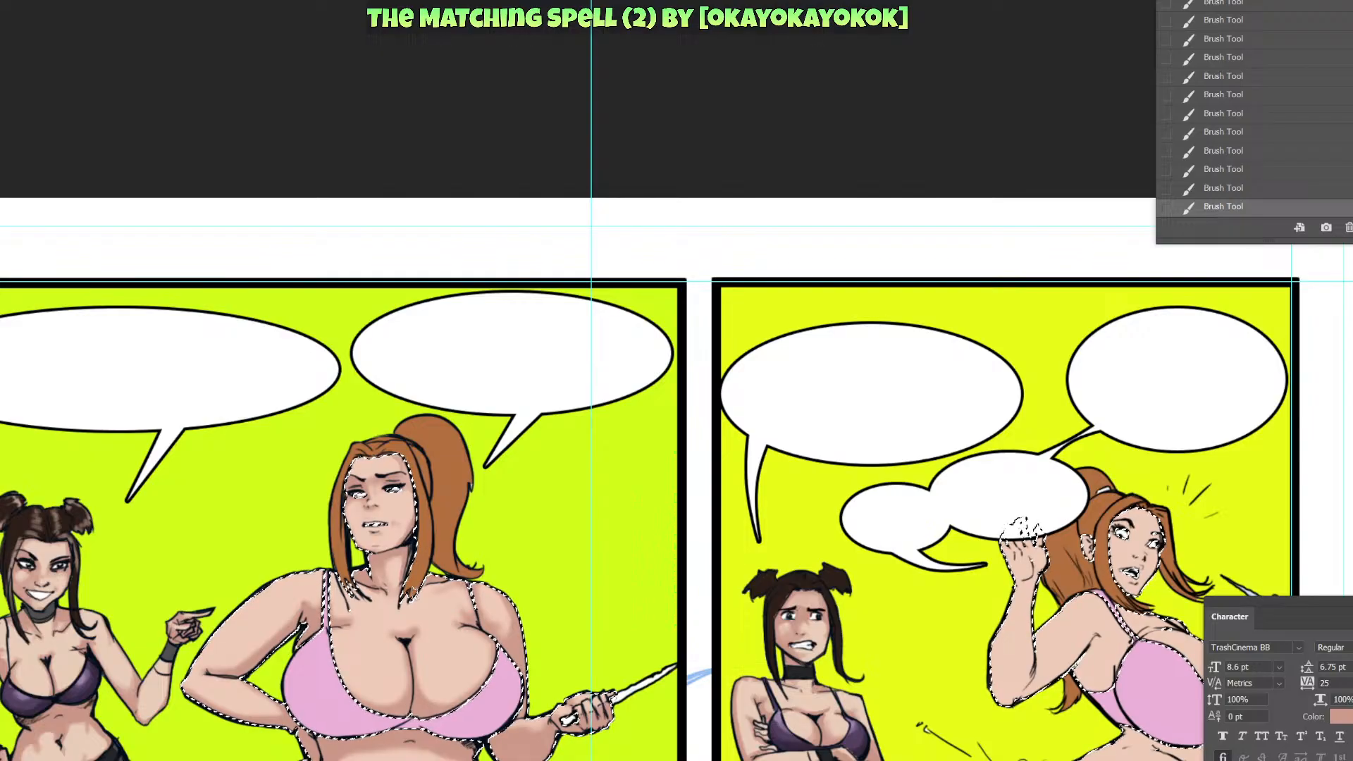
{"action": "left_click_drag", "start_coordinate": [520, 525], "coordinate": [513, 565]}
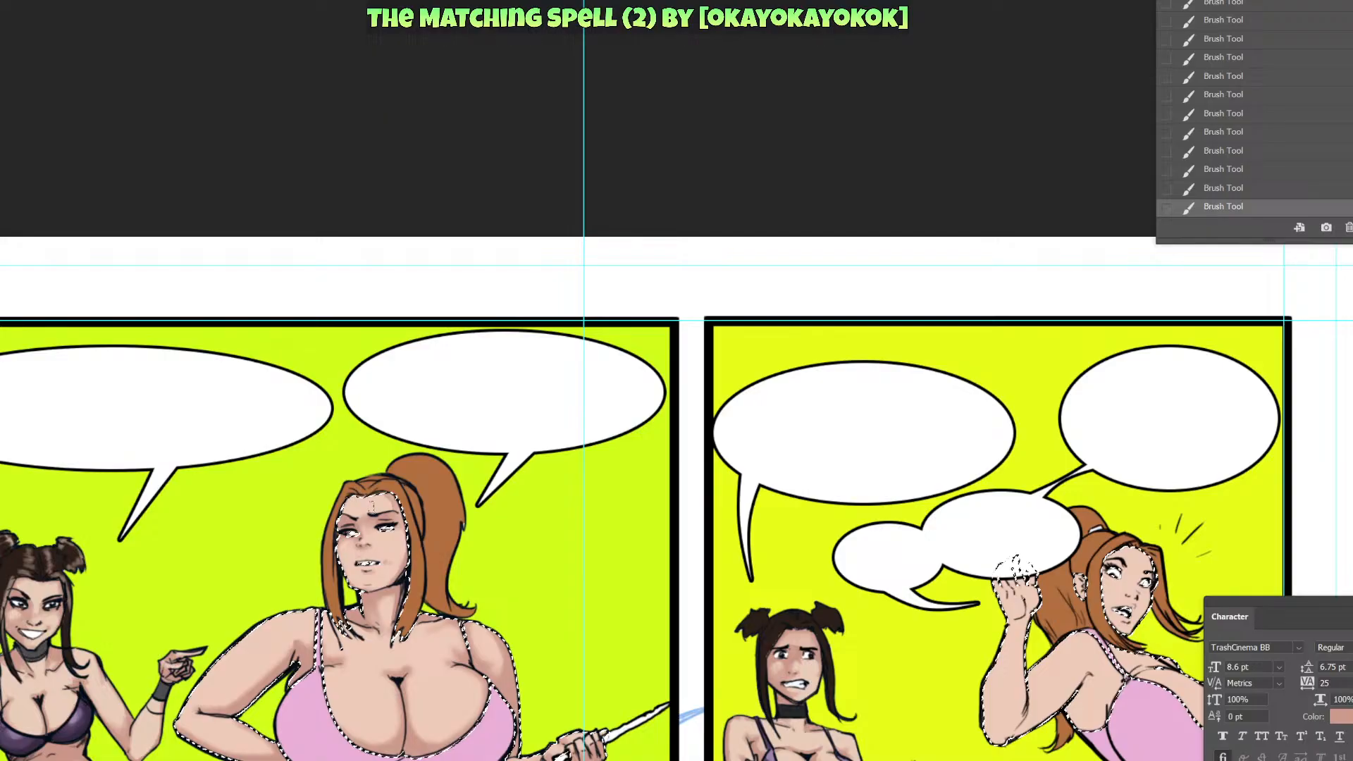
{"action": "right_click", "coordinate": [386, 509]}
{"action": "key", "text": "Return"}
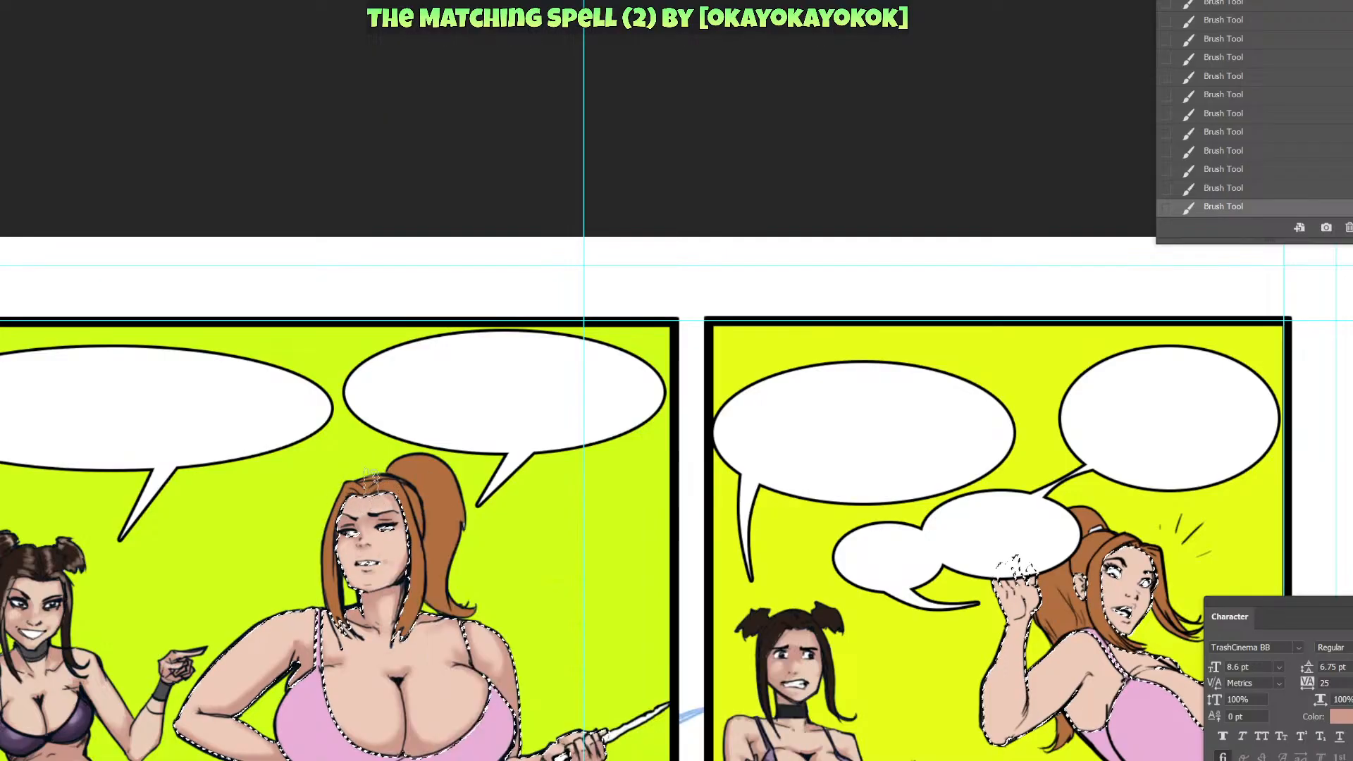
{"action": "key", "text": "ctrl+d"}
Shade the red-haired character's raised arm, shoulder and upper chest in the second panel with the oil pastel brush.
{"action": "left_click_drag", "start_coordinate": [743, 714], "coordinate": [463, 692]}
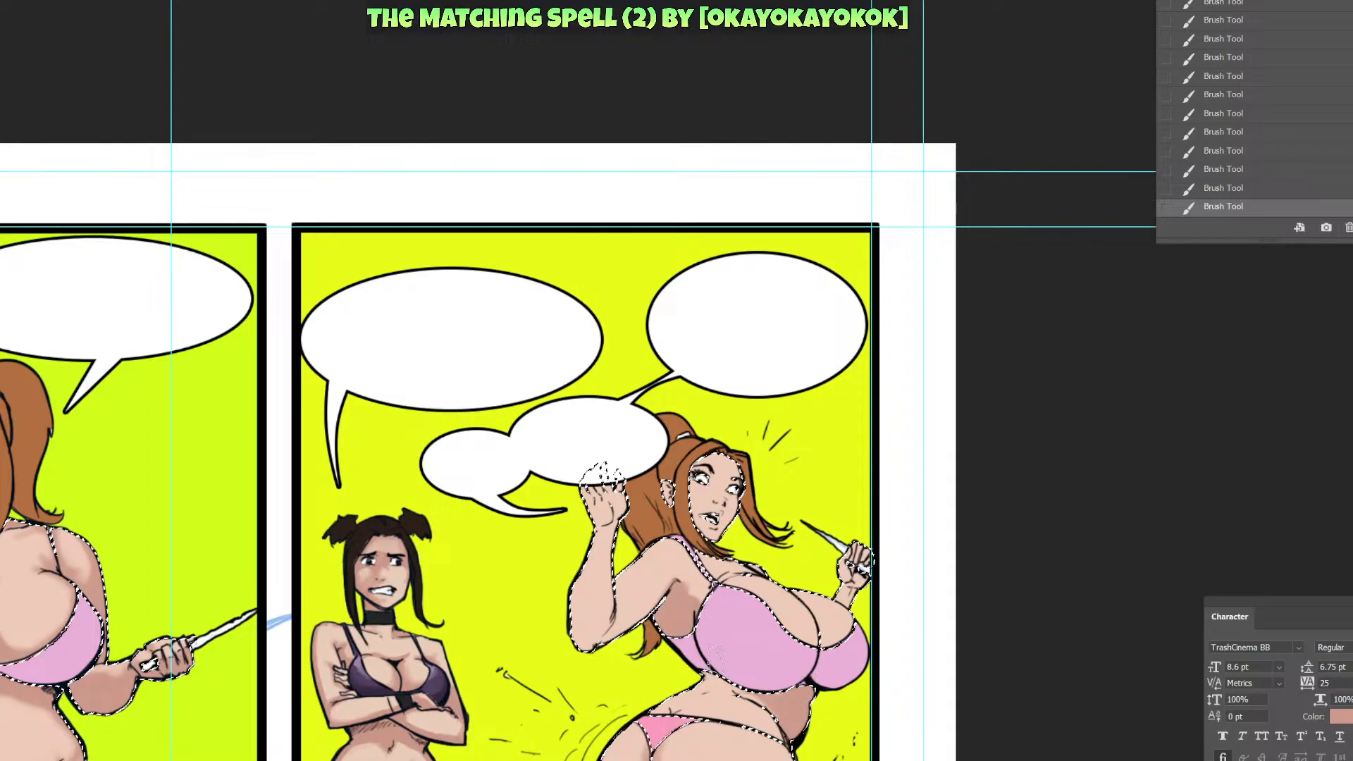
{"action": "left_click_drag", "start_coordinate": [823, 622], "coordinate": [740, 640]}
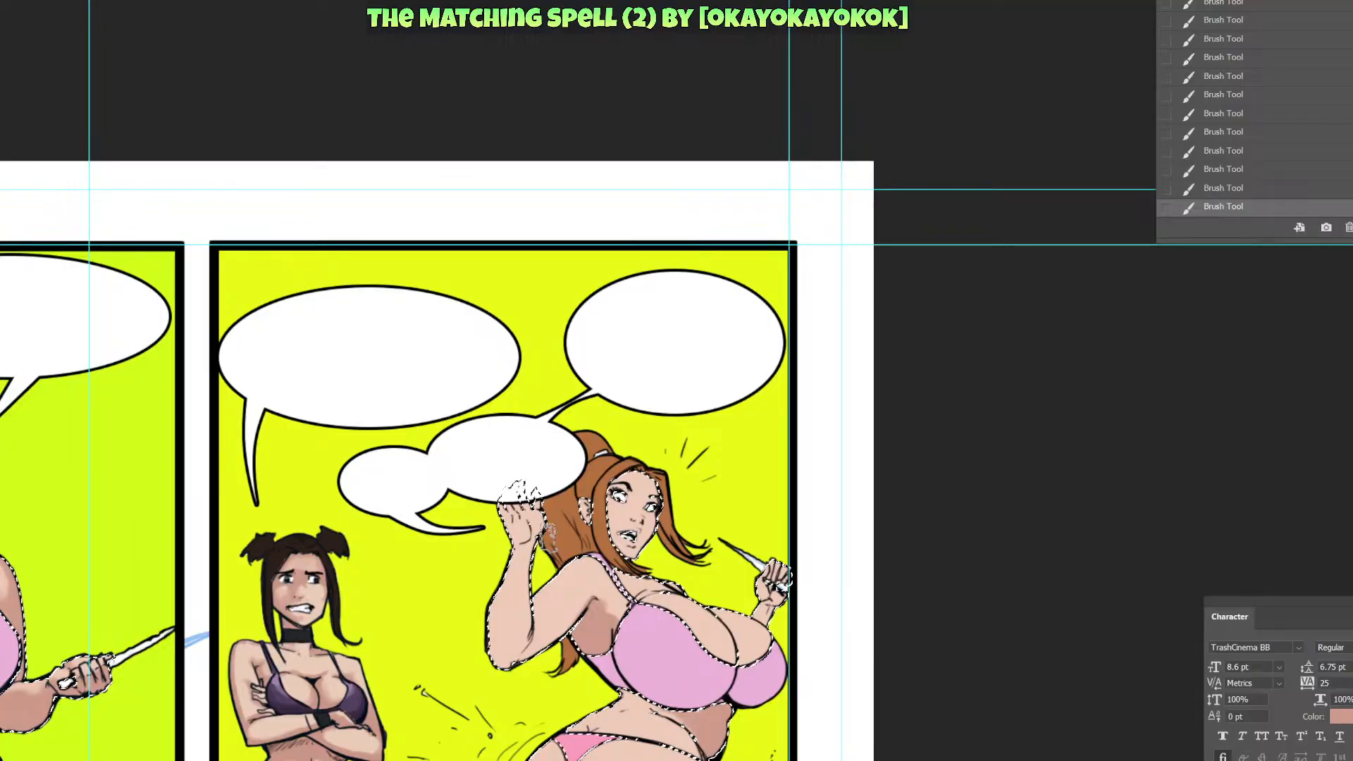
{"action": "right_click", "coordinate": [549, 585]}
{"action": "key", "text": "Escape"}
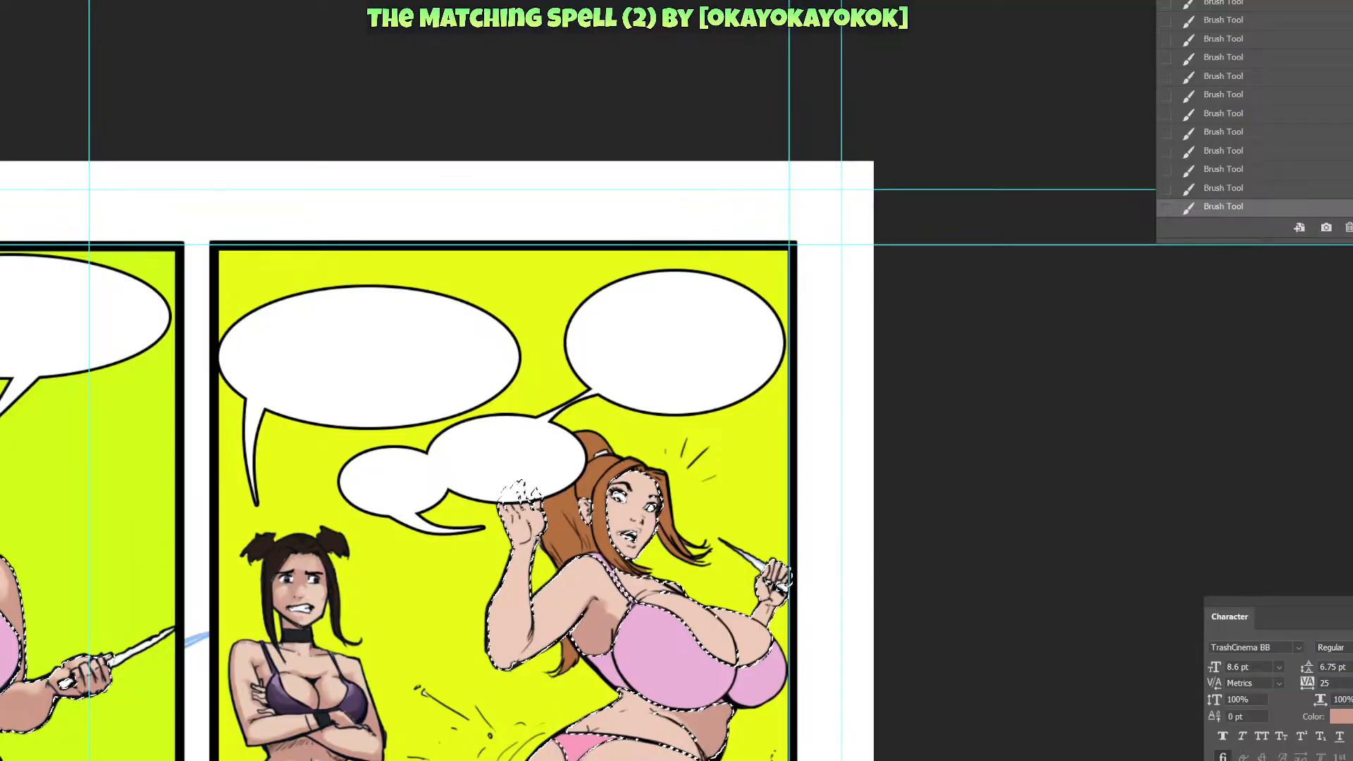
{"action": "mouse_move", "coordinate": [527, 547]}
{"action": "left_mouse_down"}
{"action": "mouse_move", "coordinate": [535, 631]}
{"action": "mouse_move", "coordinate": [535, 612]}
{"action": "mouse_move", "coordinate": [582, 611]}
{"action": "mouse_move", "coordinate": [591, 594]}
{"action": "left_mouse_up"}
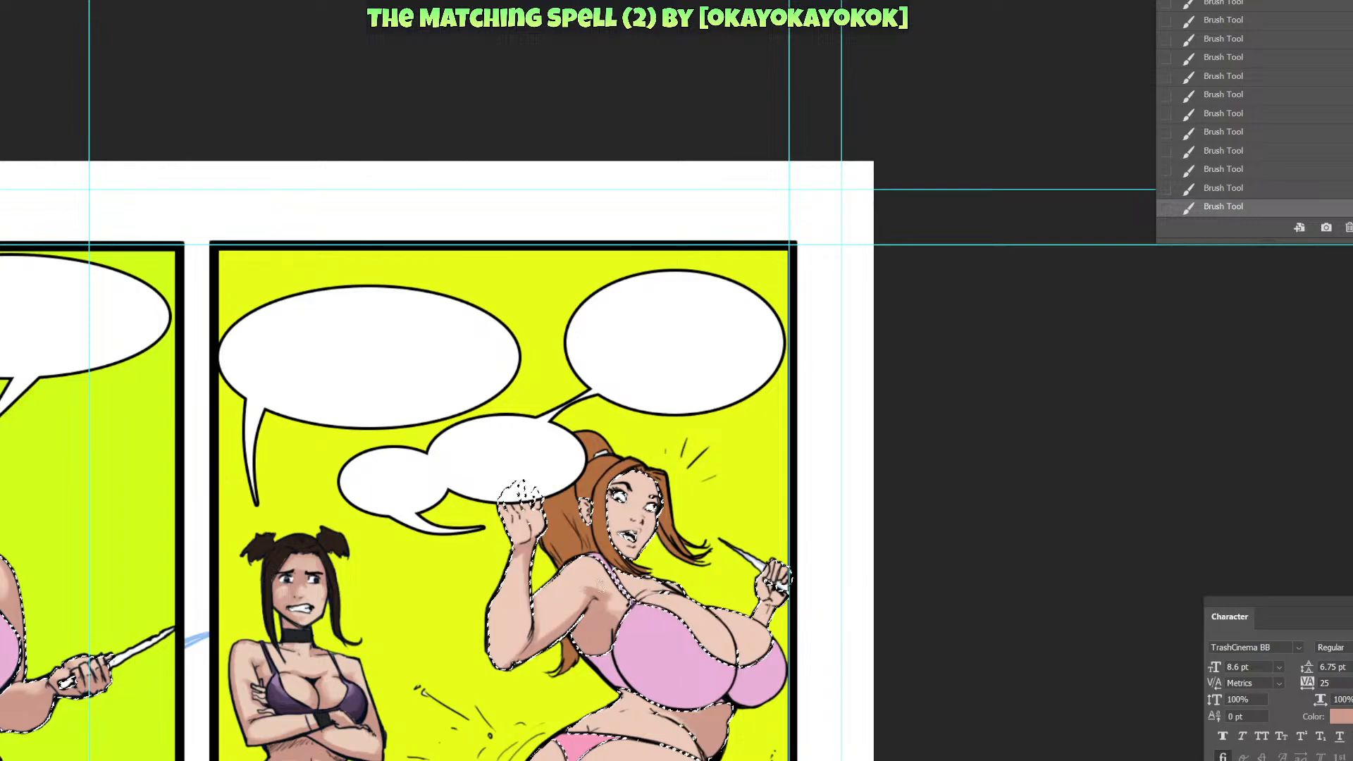
{"action": "mouse_move", "coordinate": [662, 611]}
{"action": "left_mouse_down"}
{"action": "mouse_move", "coordinate": [675, 598]}
{"action": "mouse_move", "coordinate": [695, 607]}
{"action": "left_mouse_up"}
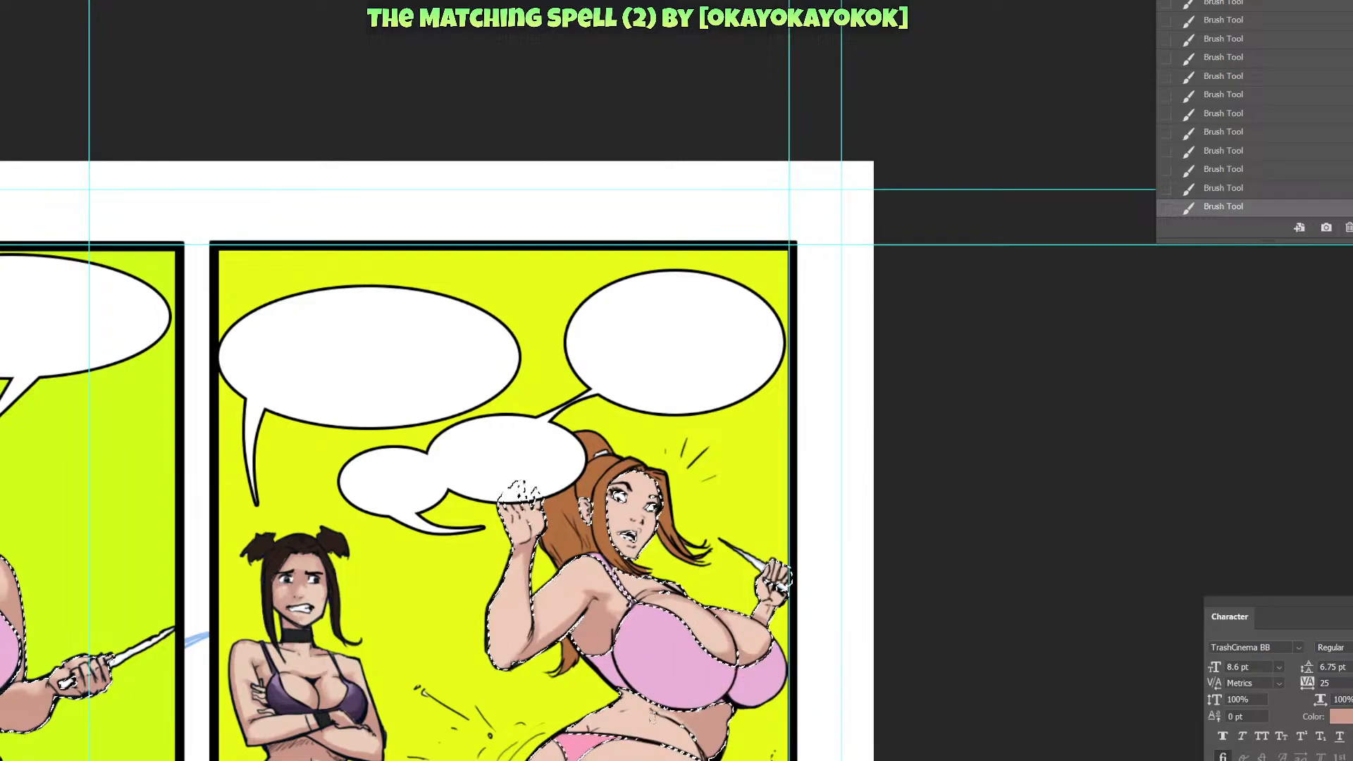
Set the oil pastel brush to 18 px and shade the finer skin areas of the red-haired character in the second panel.
{"action": "right_click", "coordinate": [649, 713]}
{"action": "left_click_drag", "start_coordinate": [745, 671], "coordinate": [742, 671]}
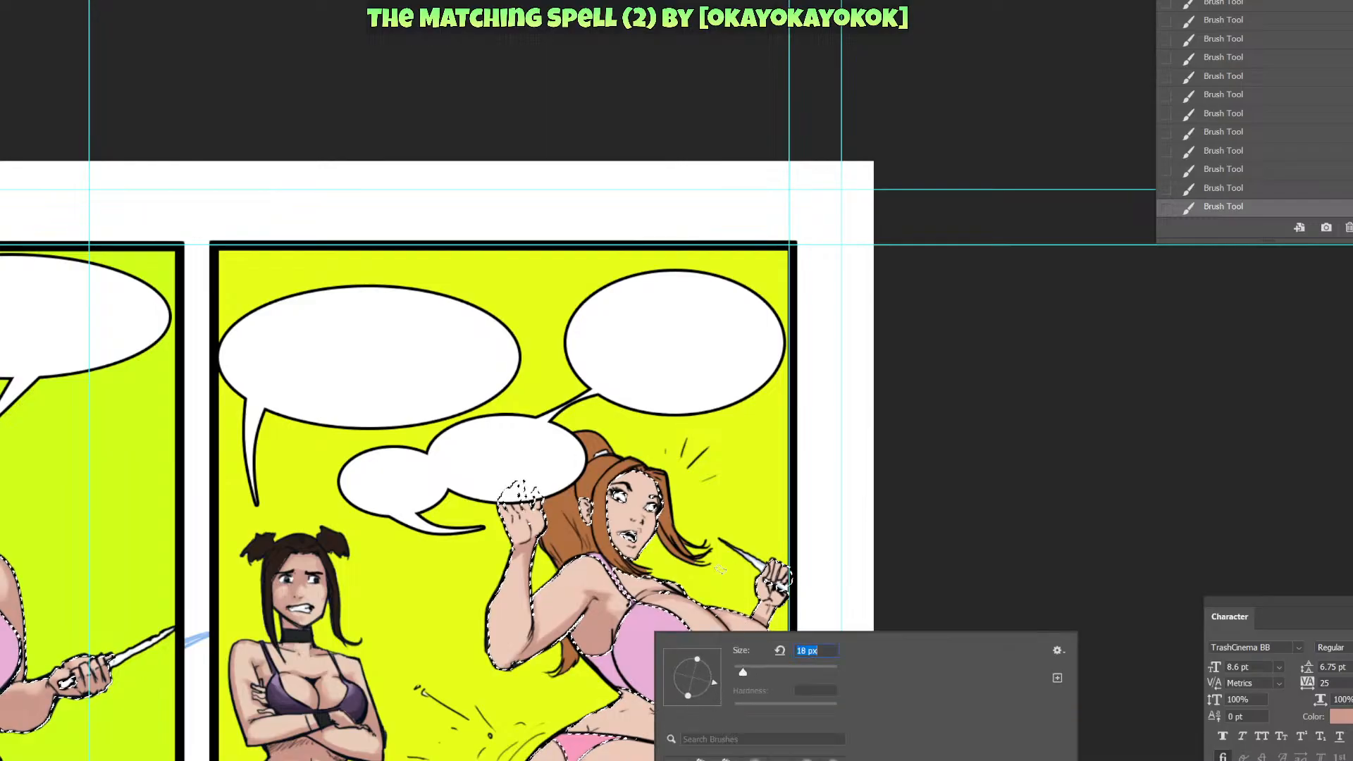
{"action": "key", "text": "Return"}
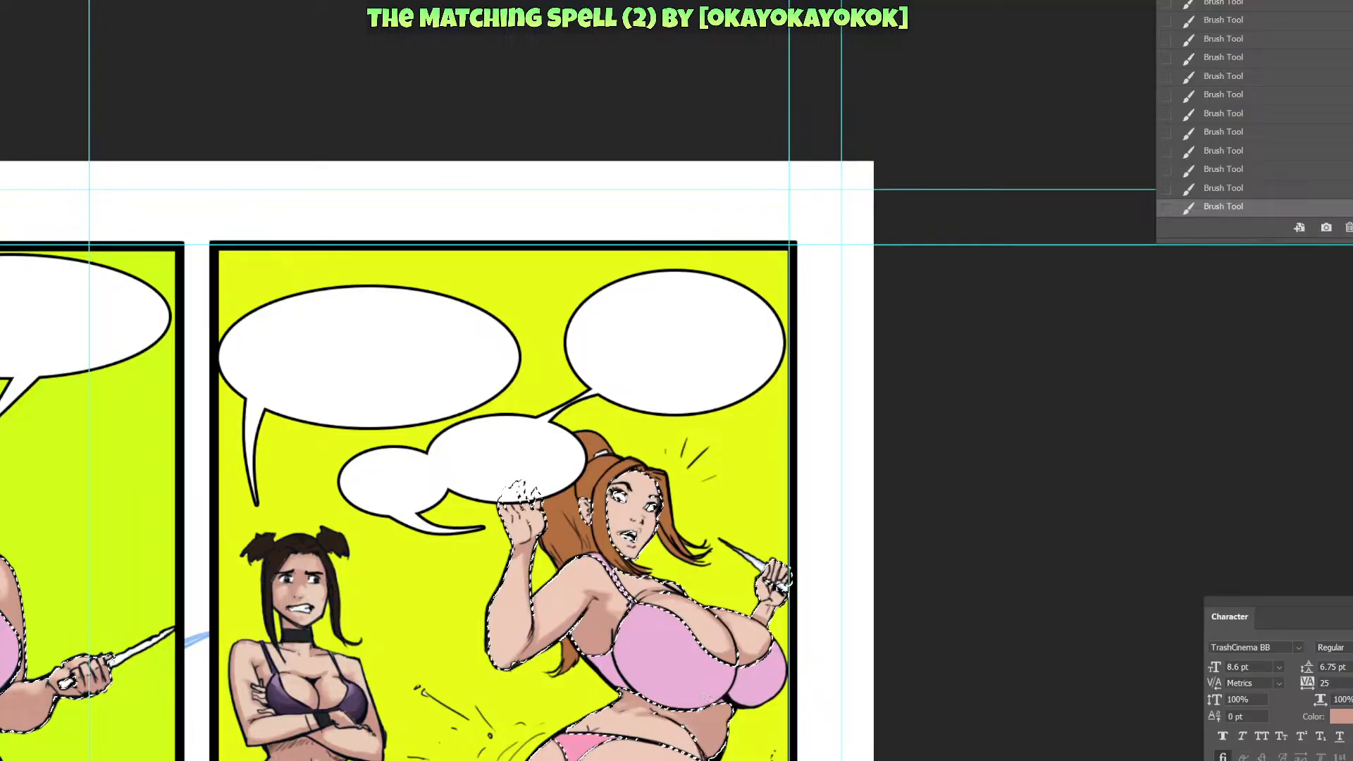
Shade the red-haired character's raised hand and forearm in the second panel, repeatedly sampling nearby skin tones.
{"action": "left_click_drag", "start_coordinate": [641, 594], "coordinate": [609, 620]}
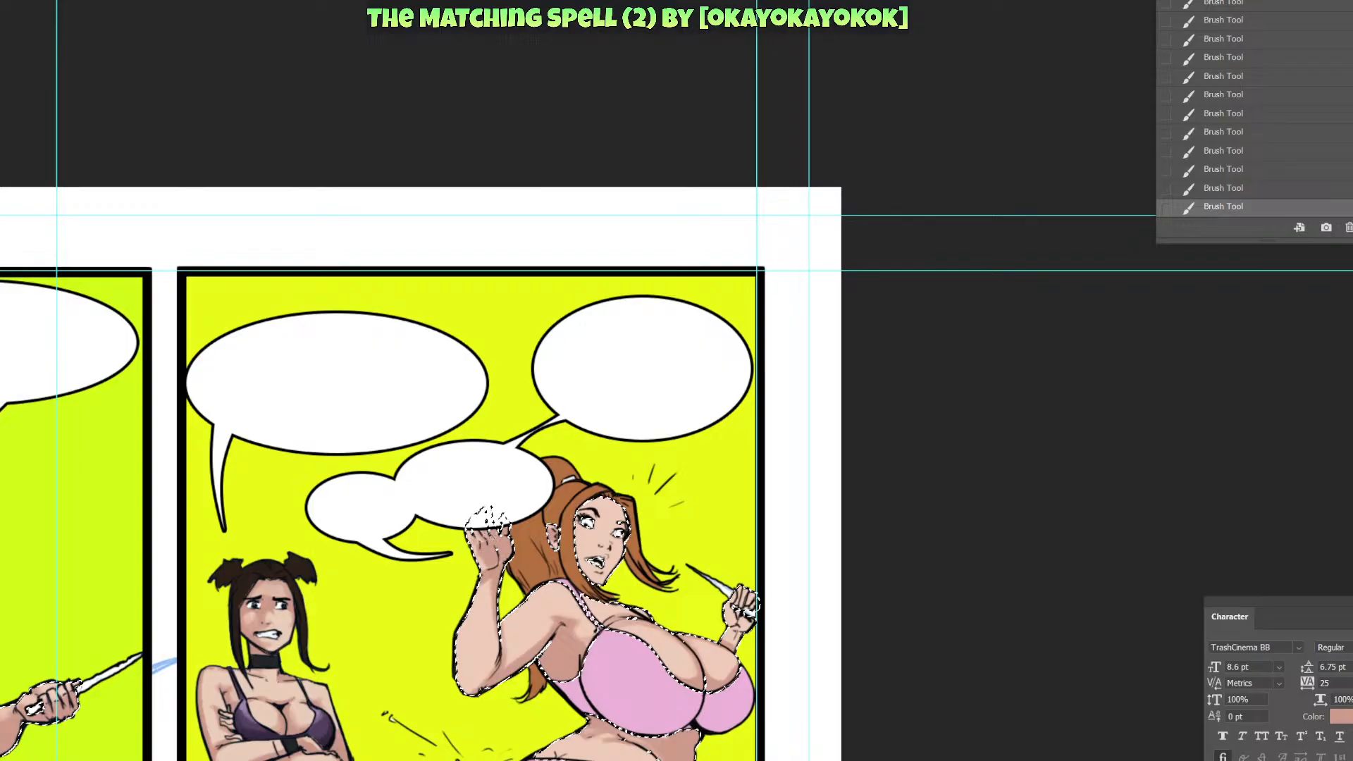
{"action": "left_click", "coordinate": [471, 567], "text": "alt"}
{"action": "left_click", "coordinate": [487, 556], "text": "alt"}
{"action": "left_click", "coordinate": [480, 622], "text": "alt"}
{"action": "left_click", "coordinate": [504, 547], "text": "alt"}
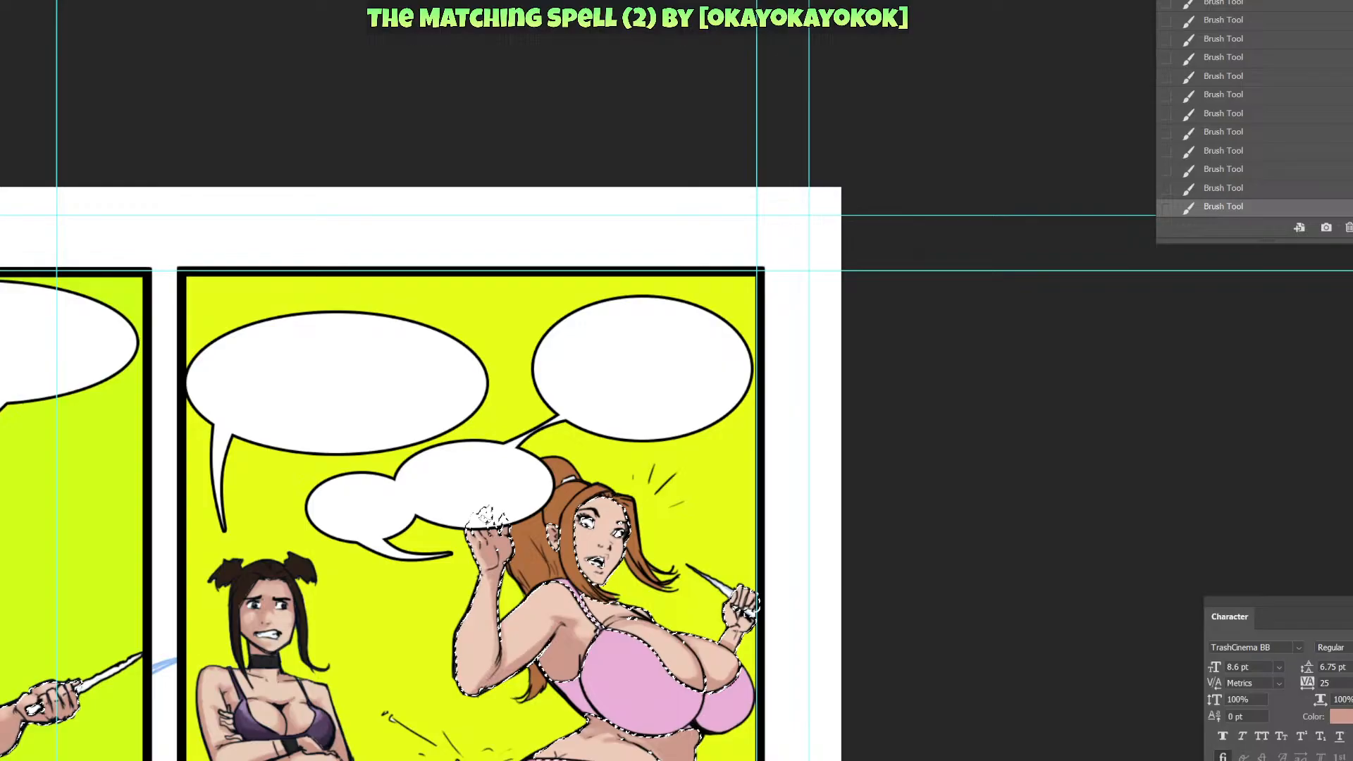
Shade the red-haired character's face in the second panel with sampled skin tones, setting the brush to 10 px for the details.
{"action": "left_click_drag", "start_coordinate": [580, 511], "coordinate": [596, 523]}
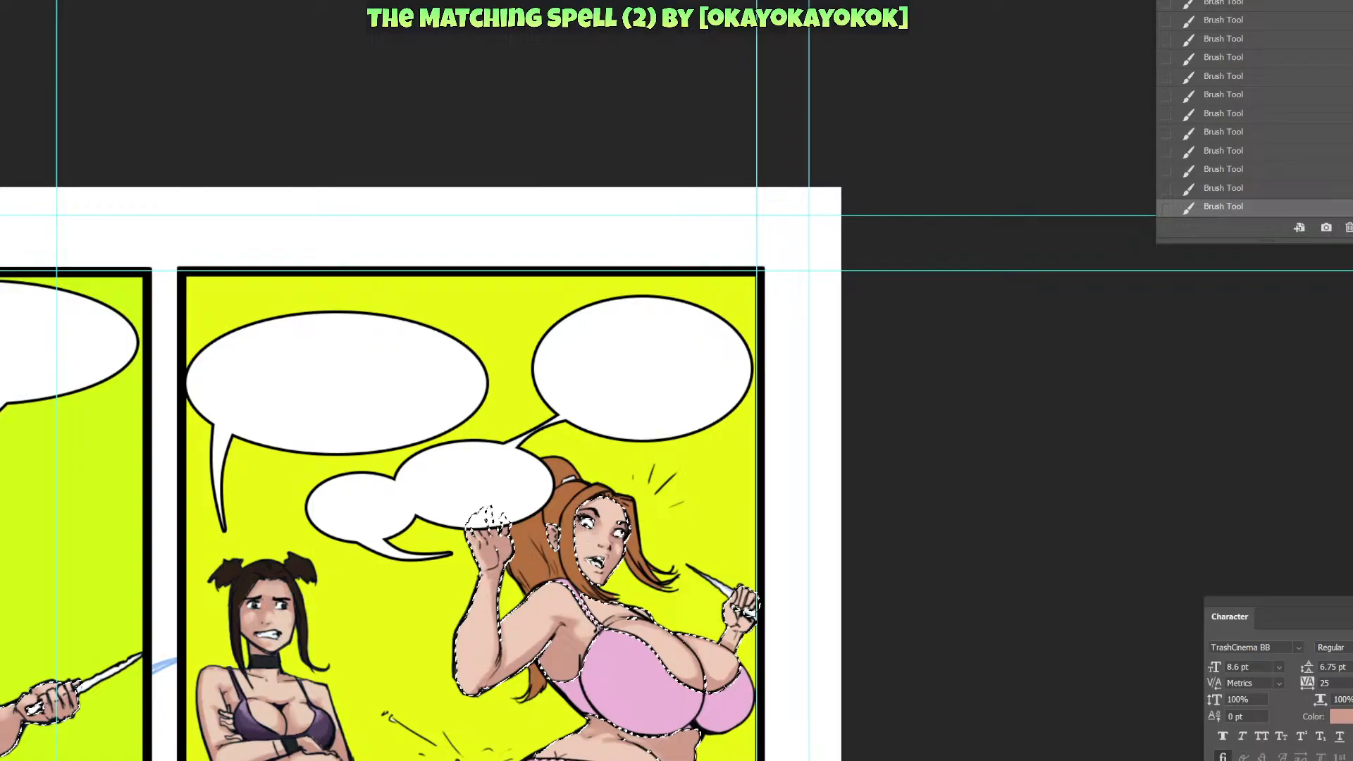
{"action": "right_click", "coordinate": [615, 548]}
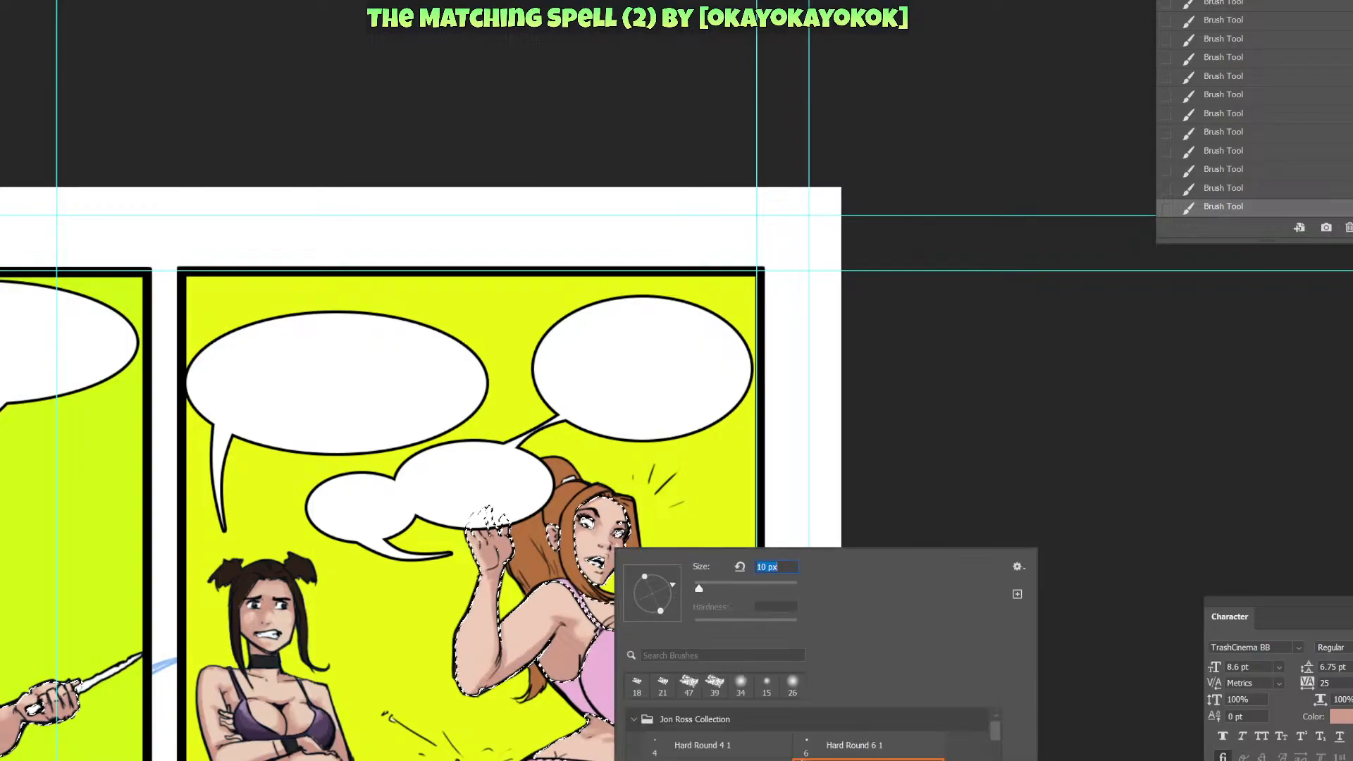
{"action": "key", "text": "Return"}
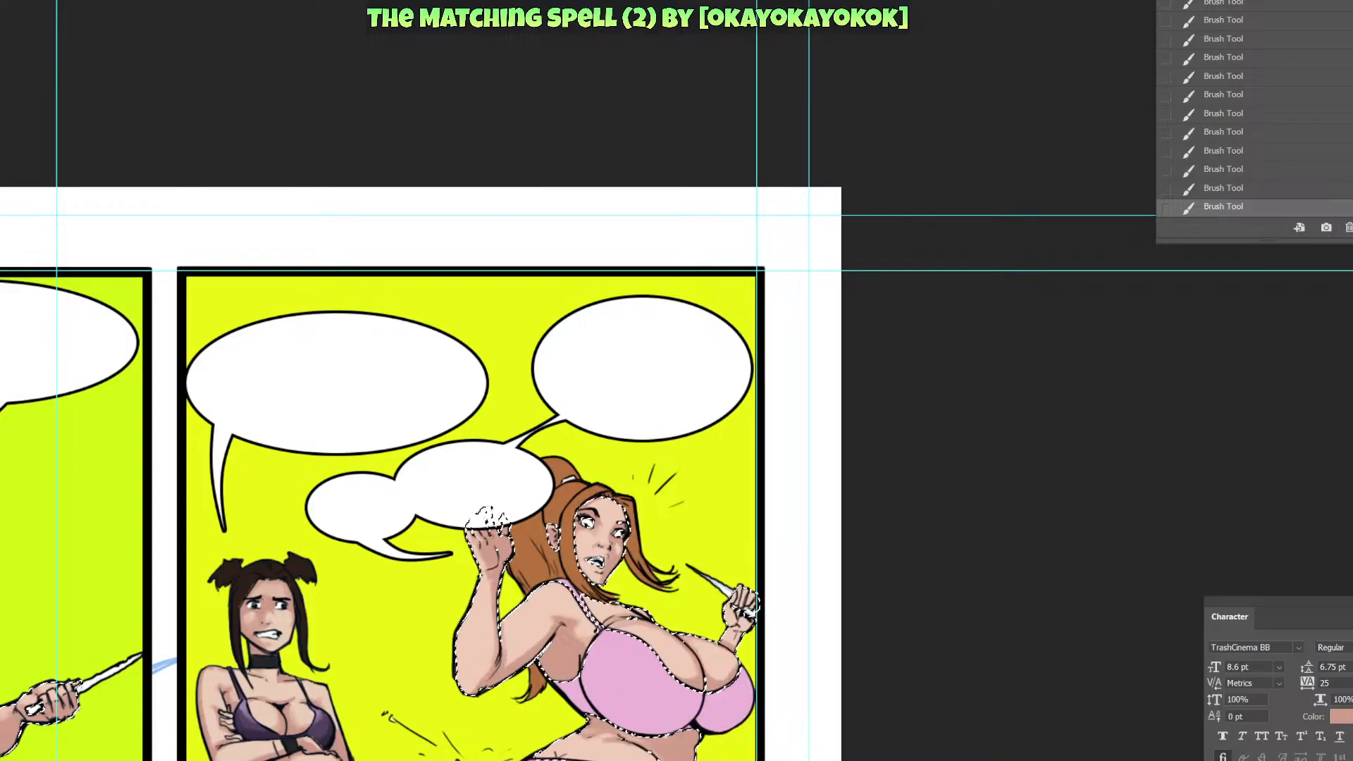
{"action": "left_click", "coordinate": [596, 554], "text": "alt"}
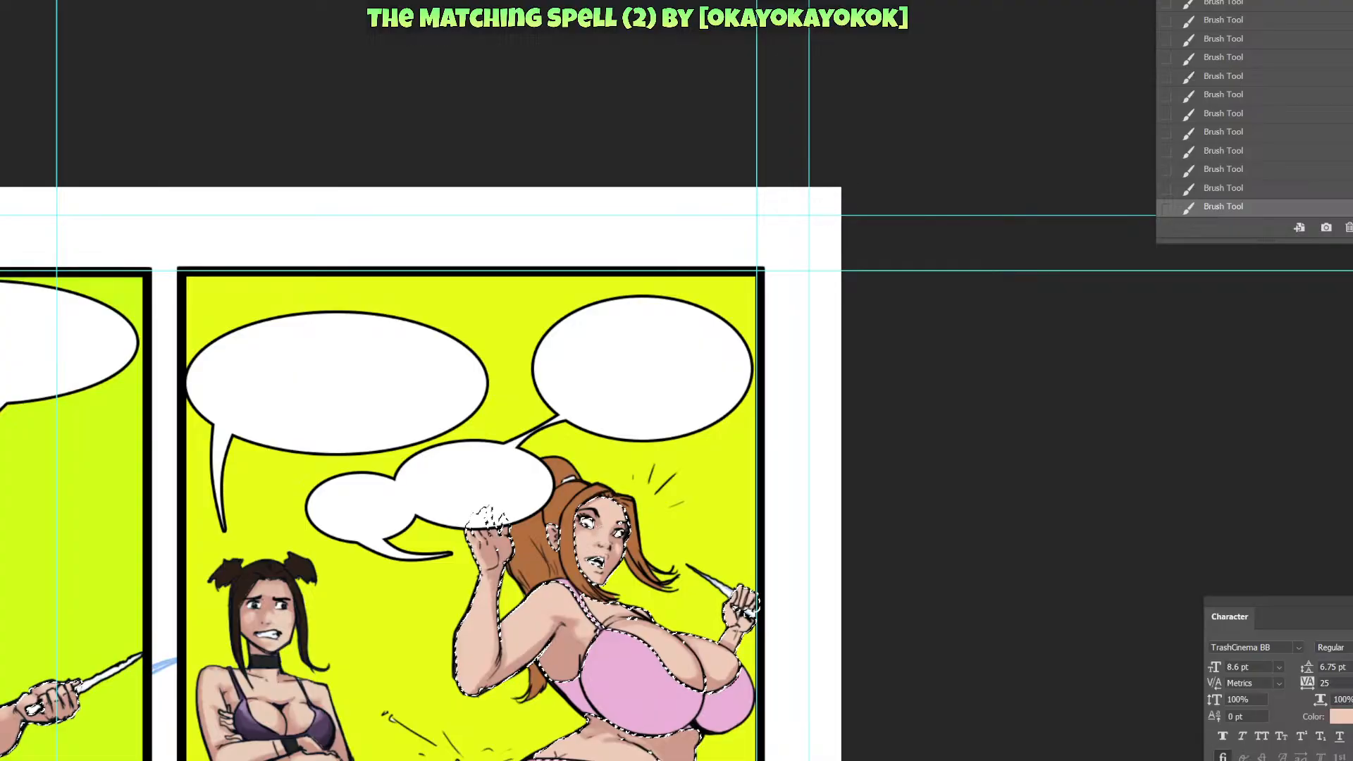
{"action": "left_click", "coordinate": [622, 550], "text": "alt"}
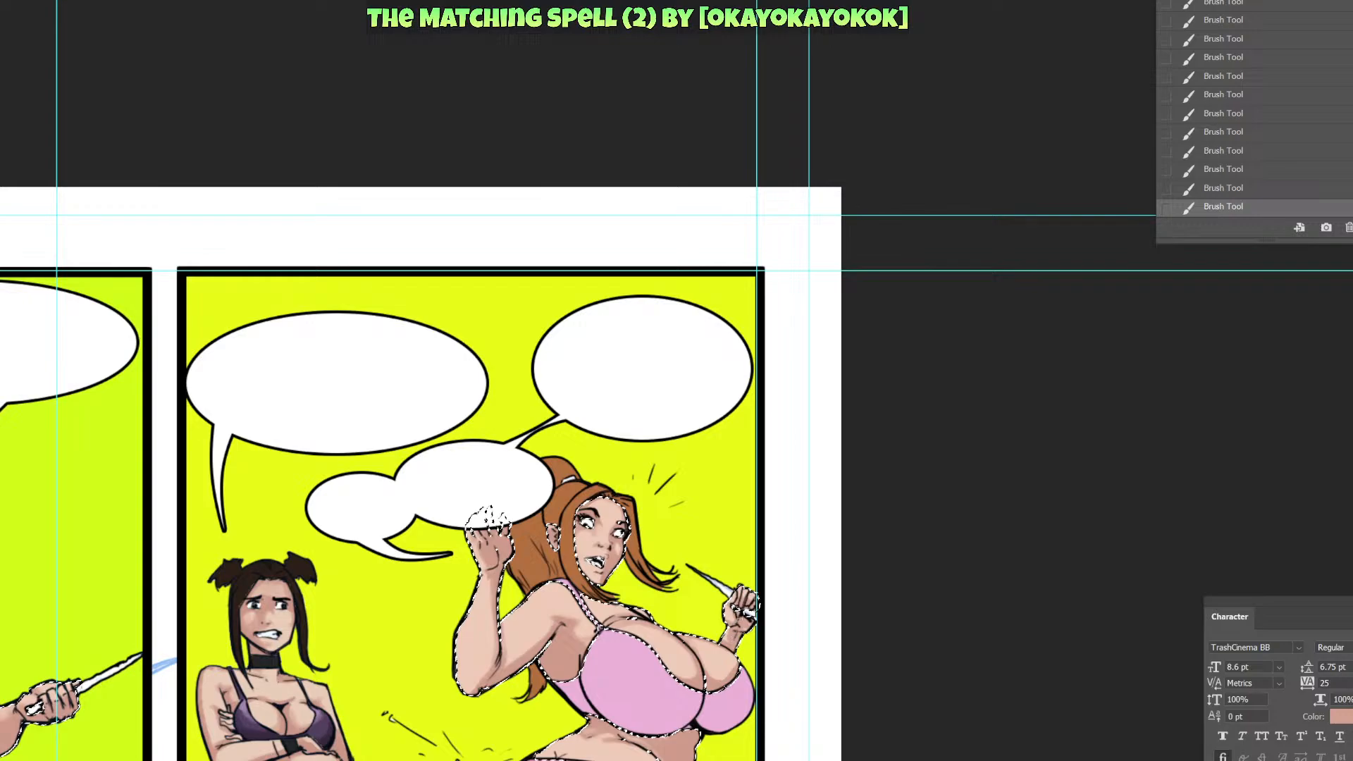
Shade the red-haired character's lower body in the second panel with lighter skin tones sampled from the surrounding area.
{"action": "left_click_drag", "start_coordinate": [784, 664], "coordinate": [728, 563]}
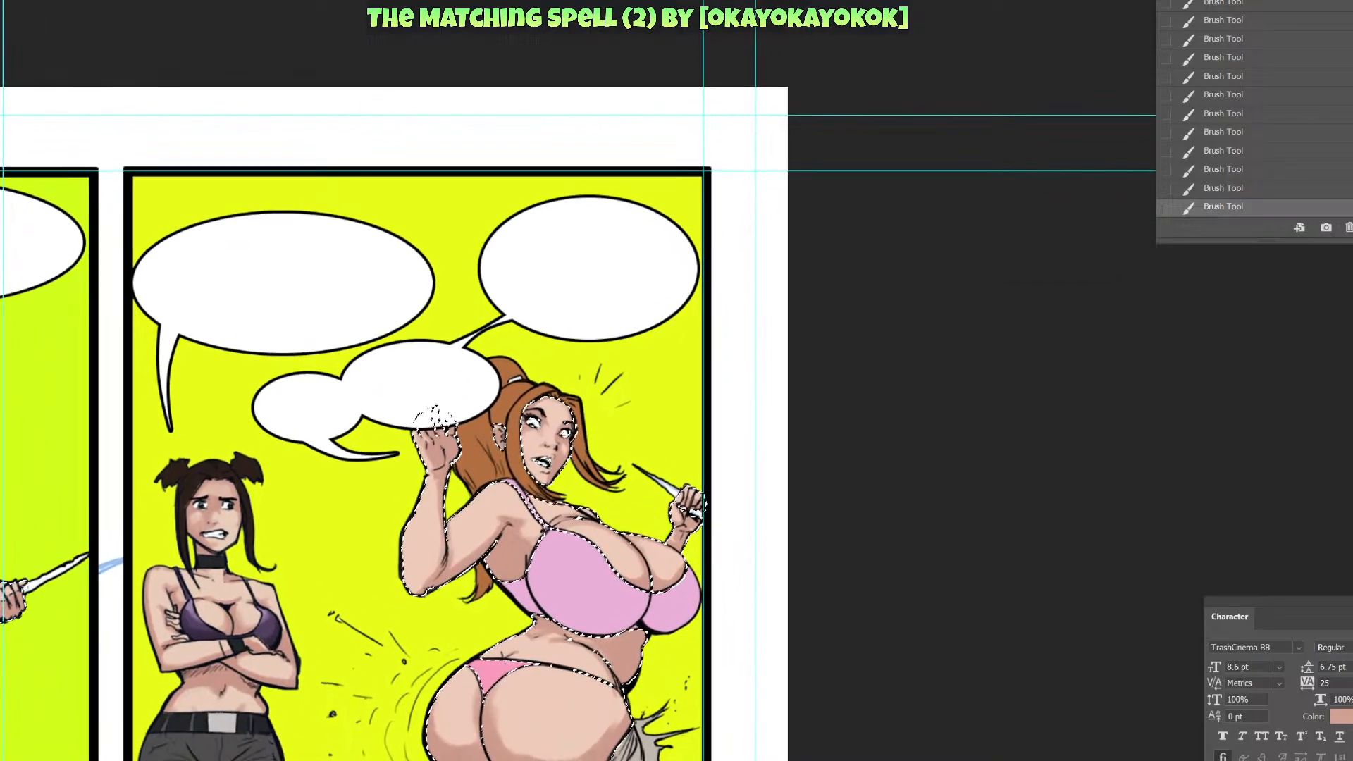
{"action": "left_click", "coordinate": [522, 711], "text": "alt"}
{"action": "right_click", "coordinate": [543, 630]}
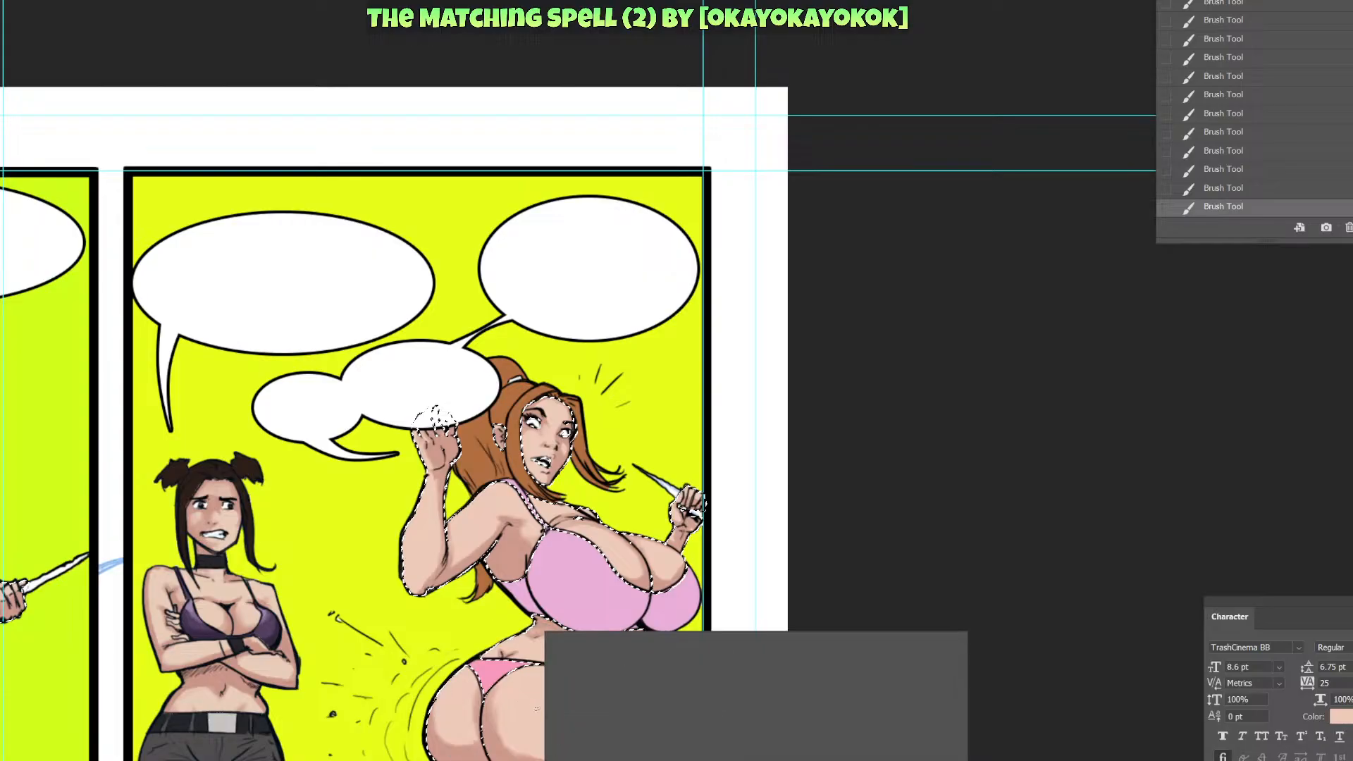
{"action": "key", "text": "Escape"}
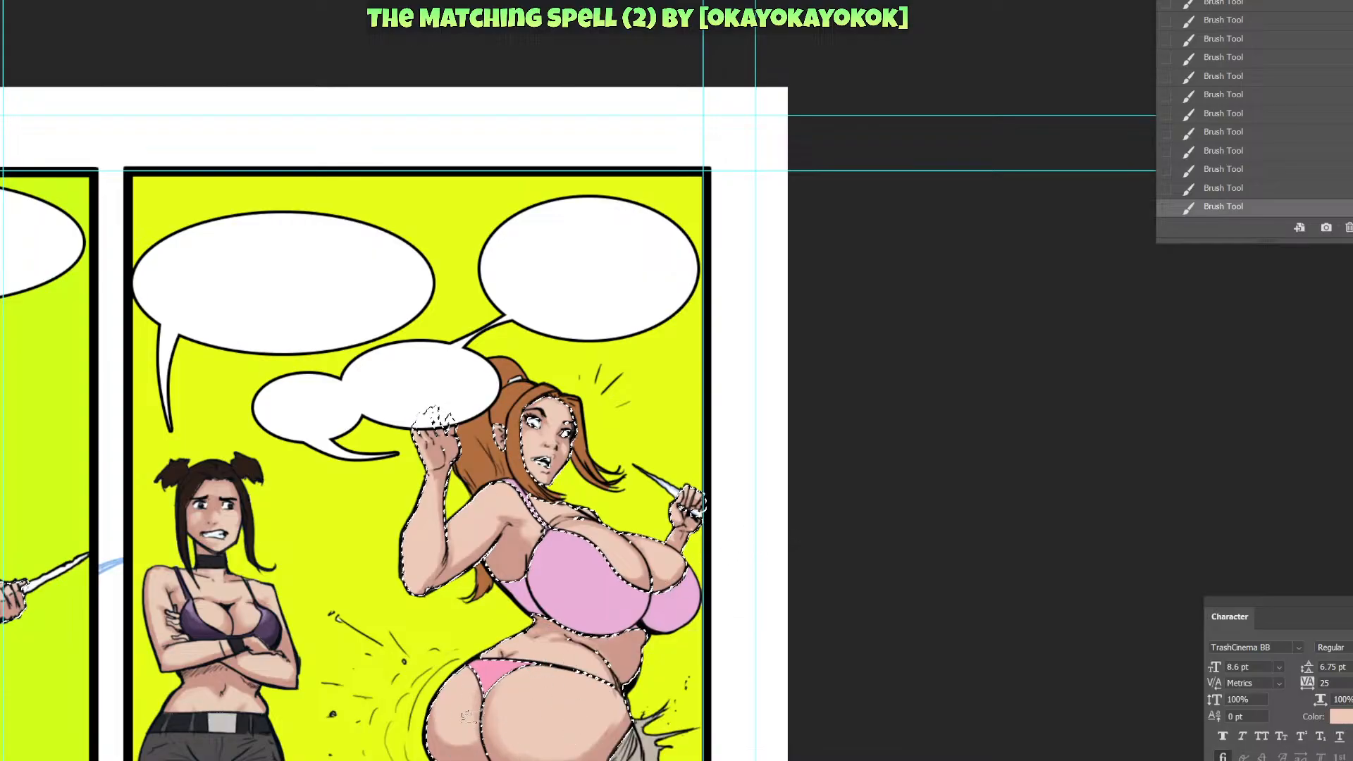
{"action": "left_click", "coordinate": [431, 707], "text": "alt"}
{"action": "left_click", "coordinate": [442, 741], "text": "alt"}
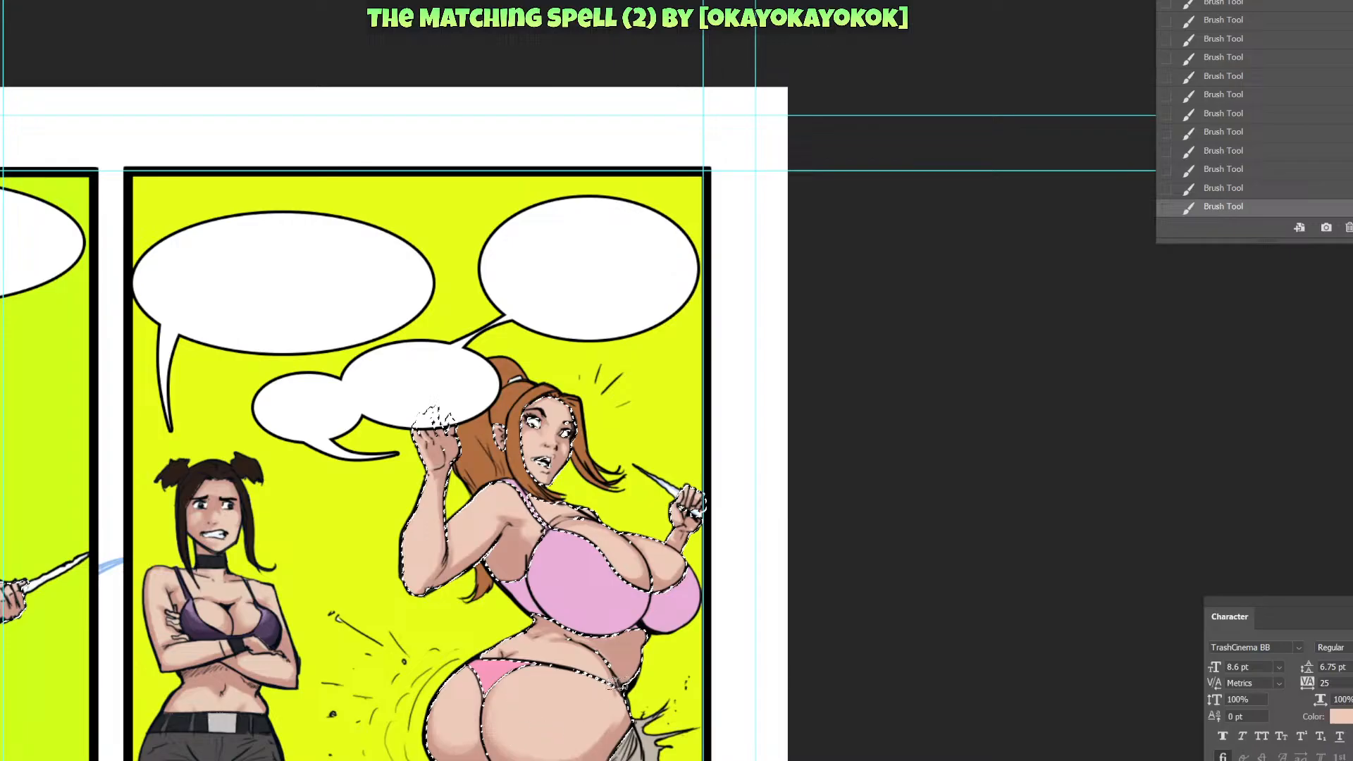
Blend the skin shading on the red-haired character's hips with a 0% hardness brush, sized 44 px and then 28 px.
{"action": "left_click_drag", "start_coordinate": [679, 734], "coordinate": [700, 760]}
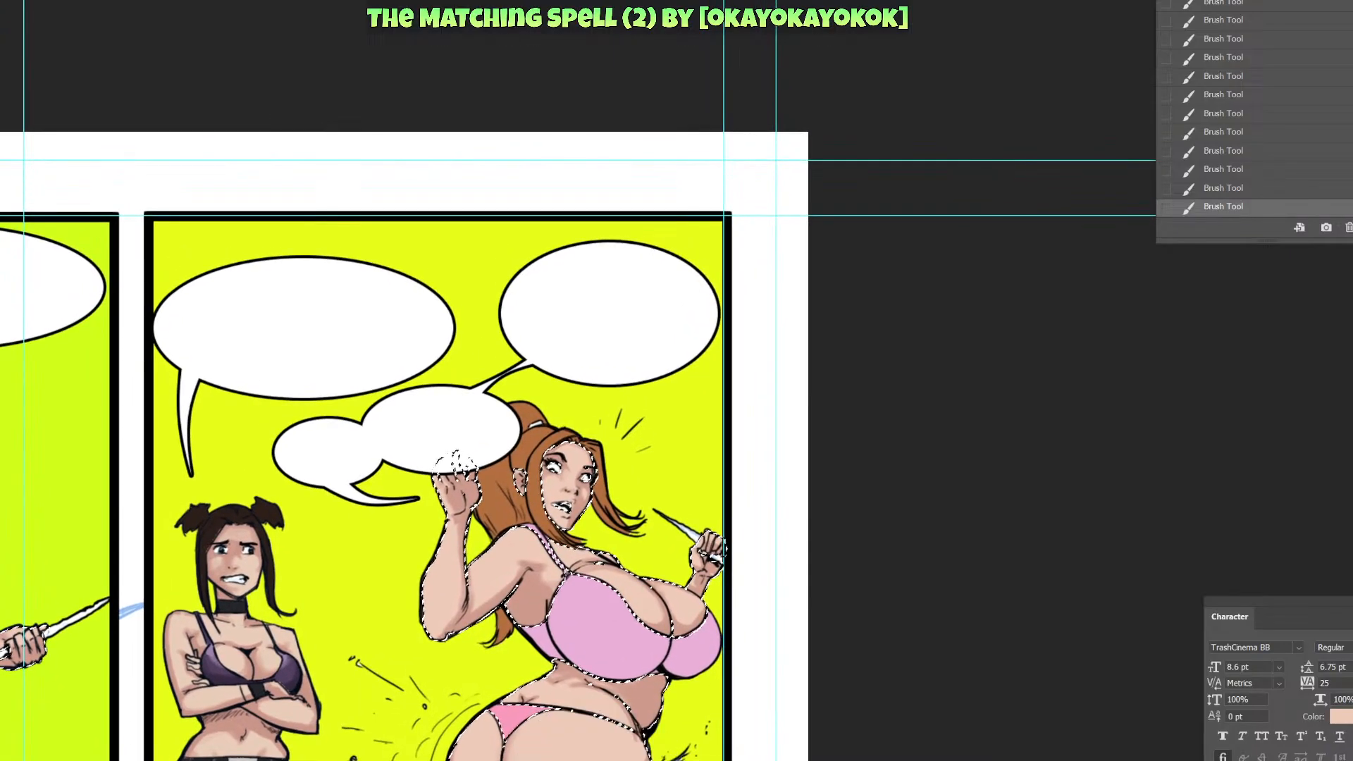
{"action": "right_click", "coordinate": [623, 632]}
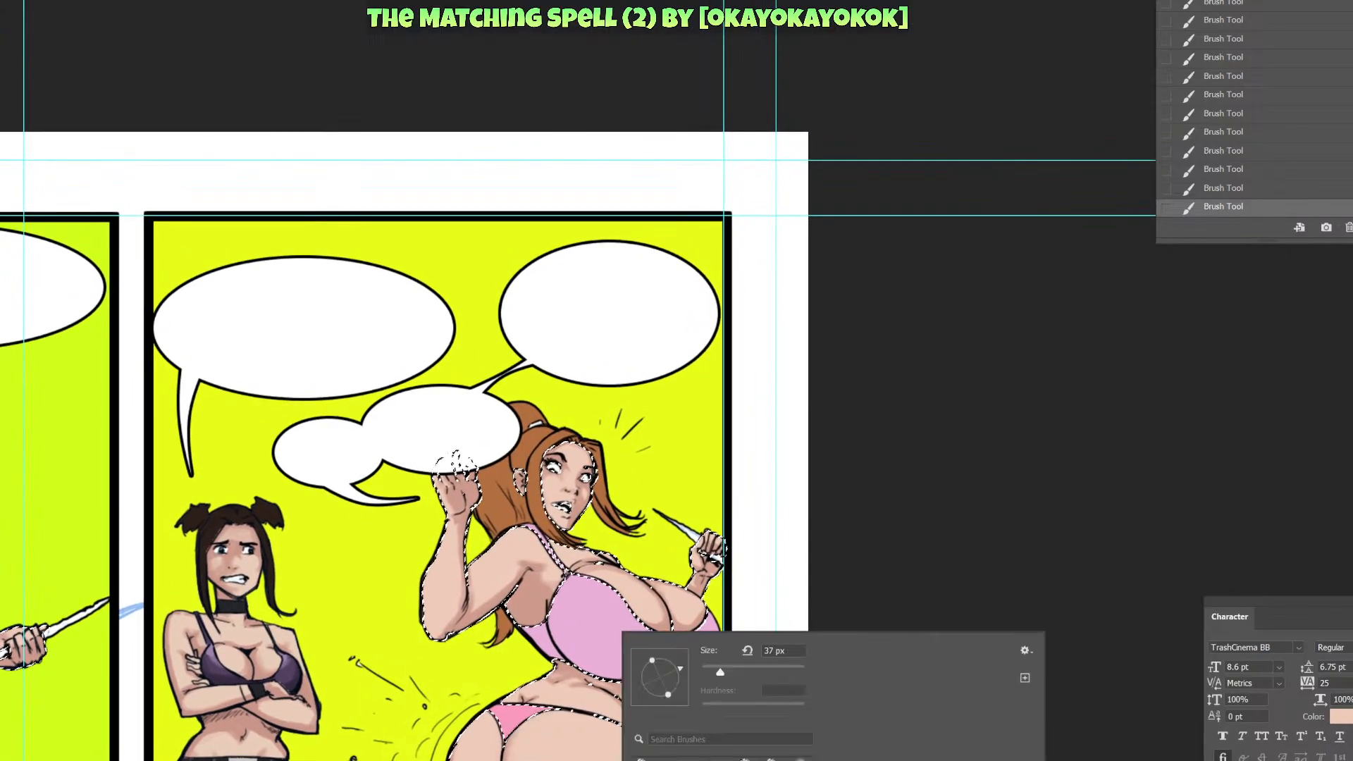
{"action": "mouse_move", "coordinate": [719, 672]}
{"action": "left_mouse_down"}
{"action": "mouse_move", "coordinate": [773, 673]}
{"action": "mouse_move", "coordinate": [734, 660]}
{"action": "left_mouse_up"}
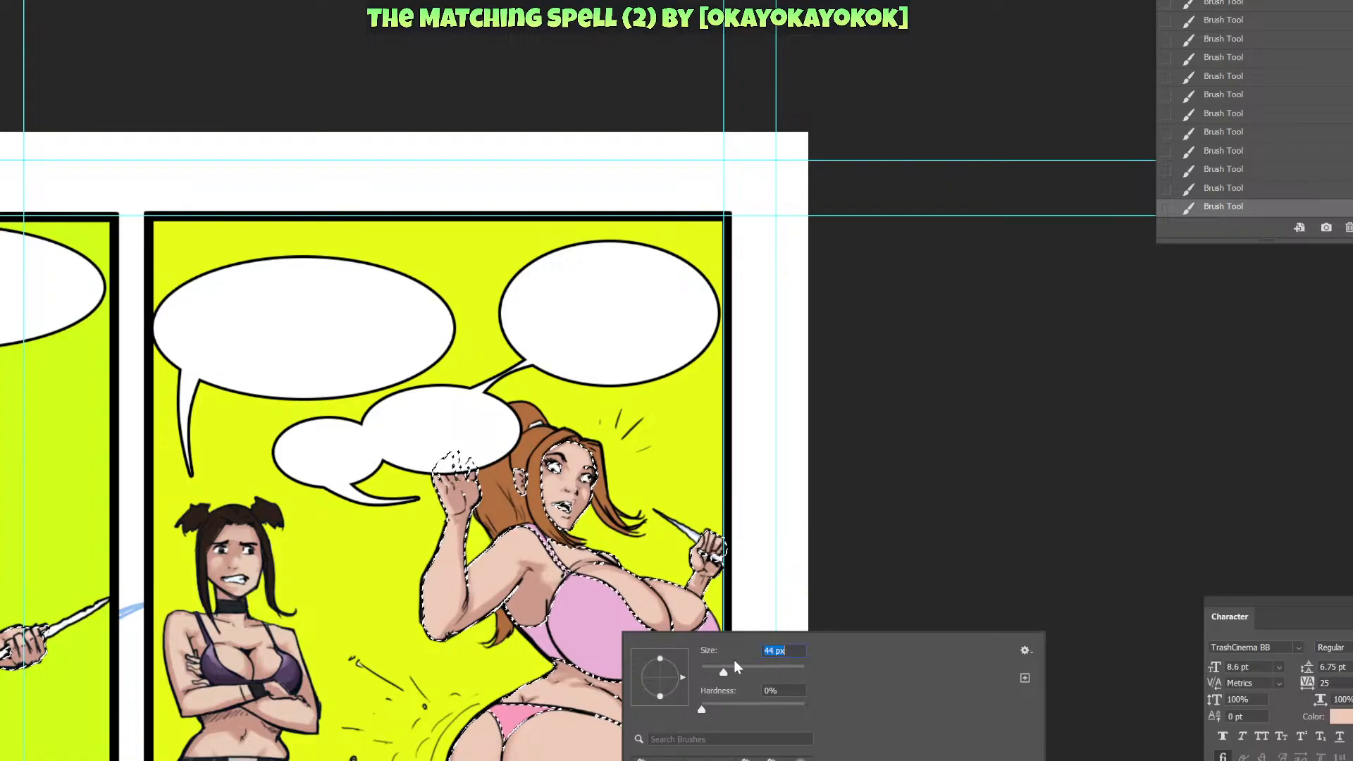
{"action": "left_click", "coordinate": [614, 742]}
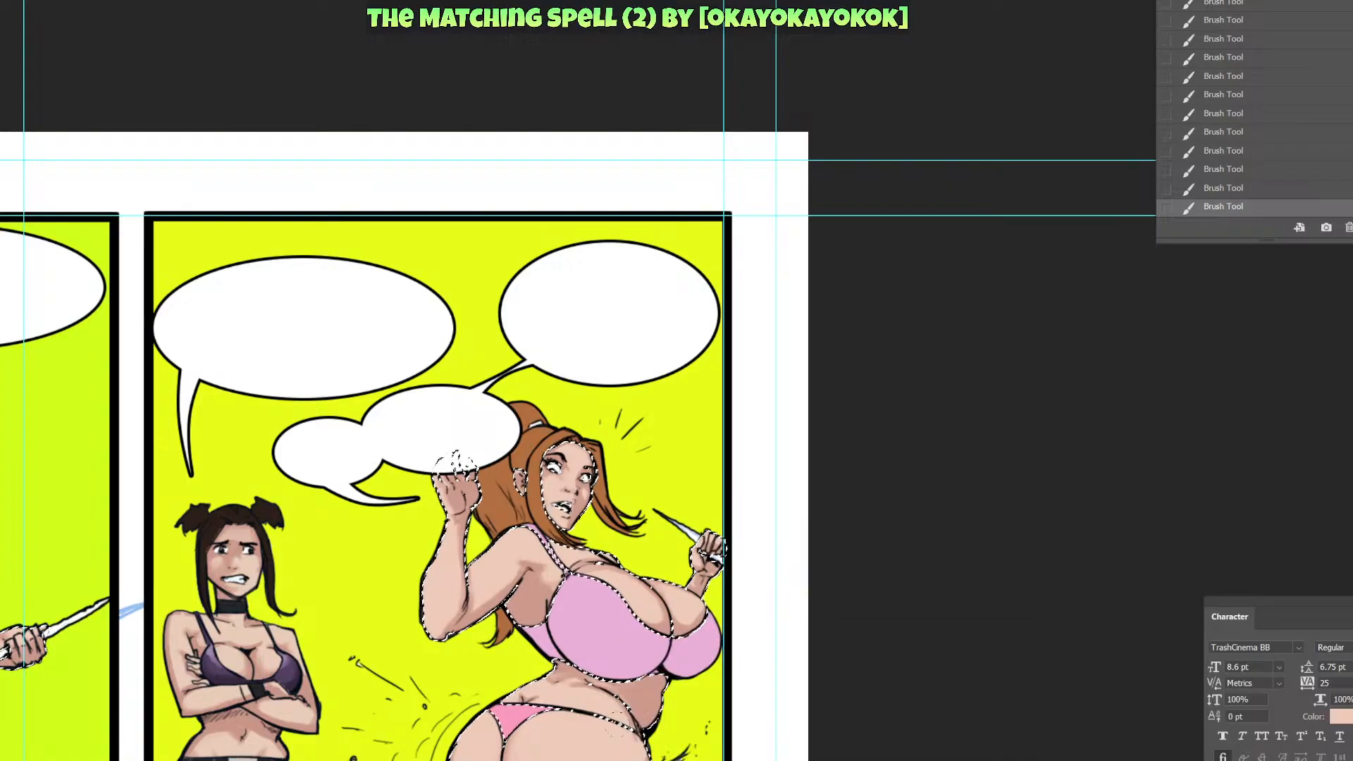
{"action": "right_click", "coordinate": [655, 719]}
{"action": "key", "text": "Return"}
{"action": "left_click_drag", "start_coordinate": [639, 760], "coordinate": [652, 685]}
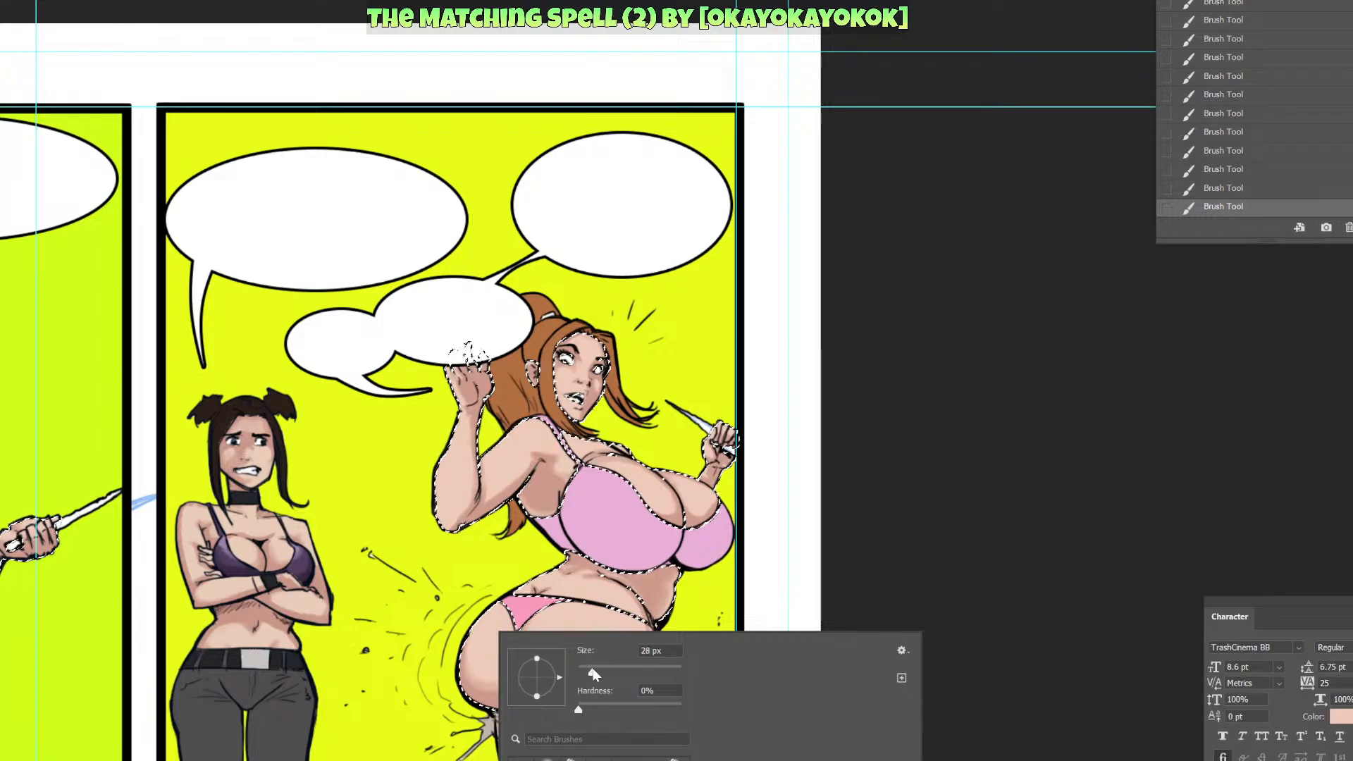
{"action": "key", "text": "Return"}
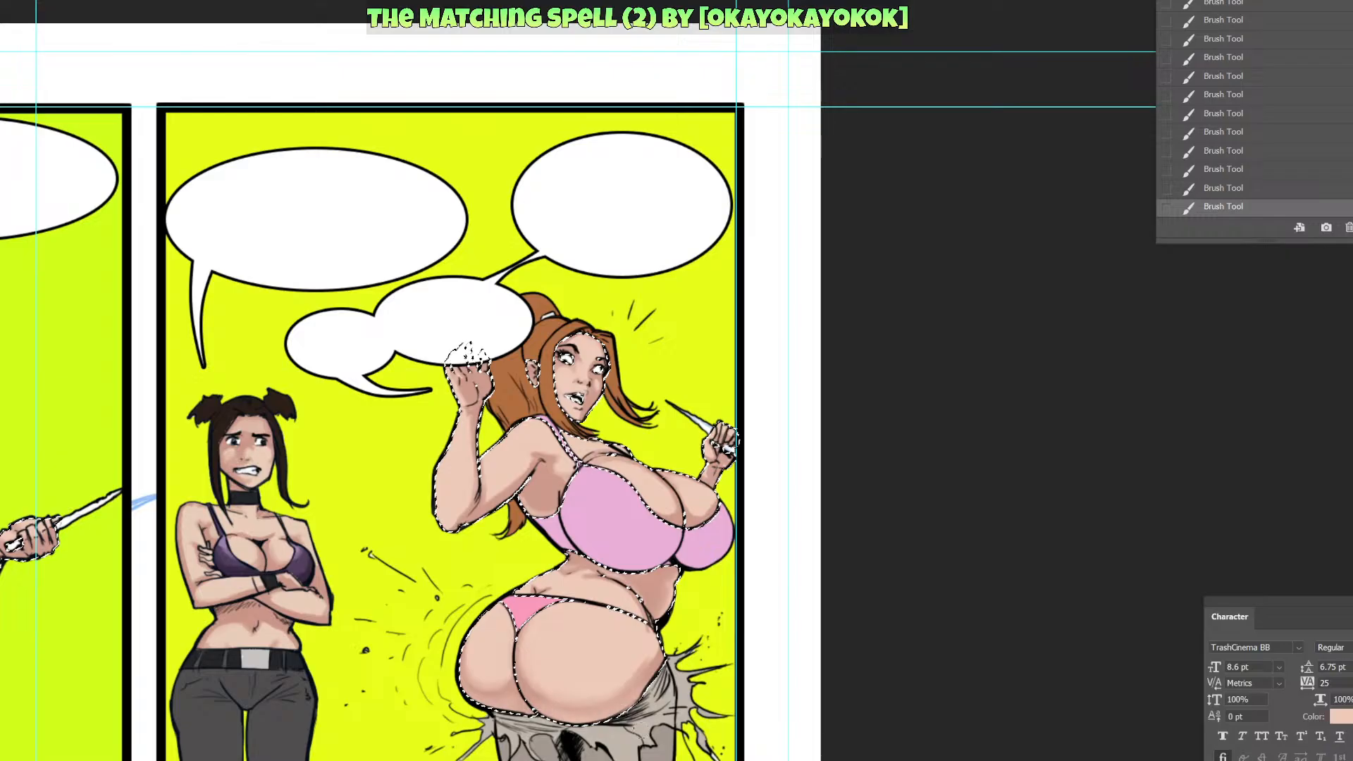
Set the foreground colour to a very pale, warm skin tone with a hue of 28°.
{"action": "left_click_drag", "start_coordinate": [717, 715], "coordinate": [976, 760]}
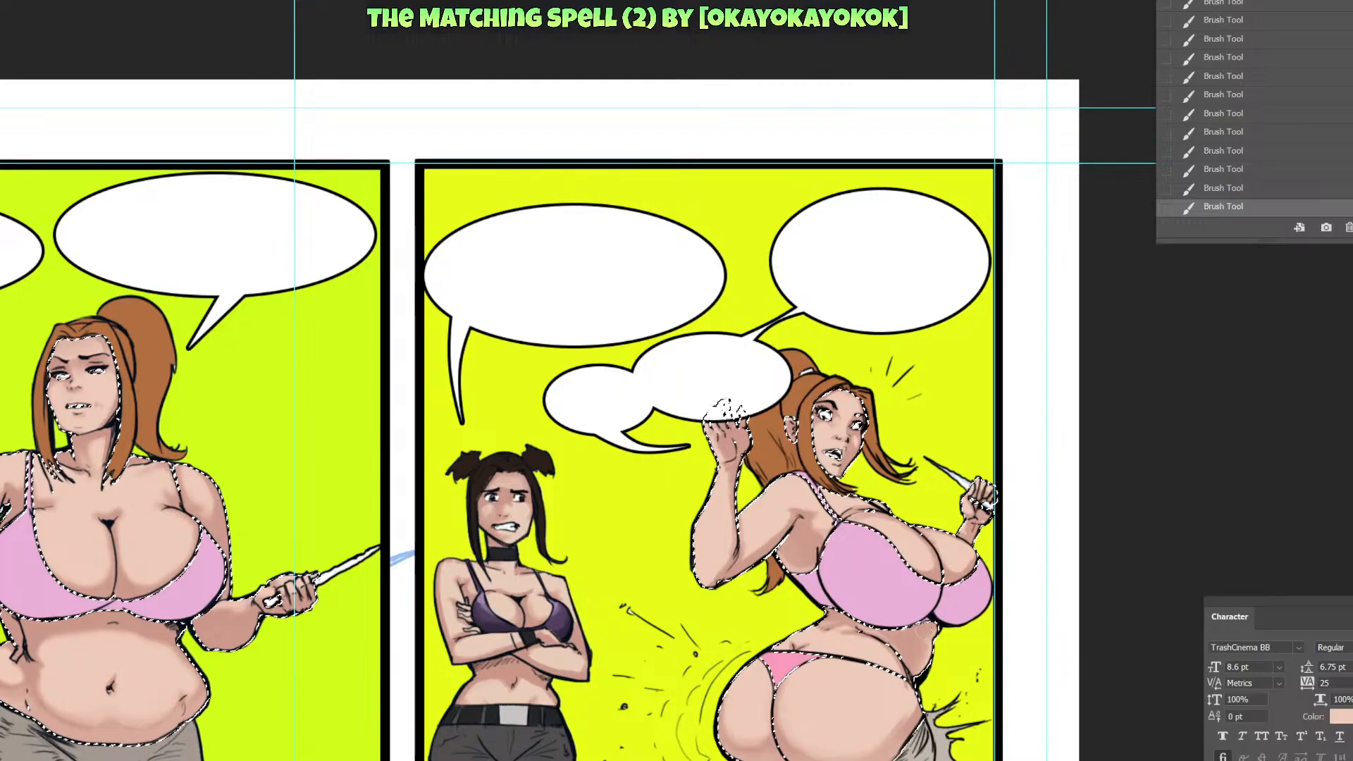
{"action": "left_click_drag", "start_coordinate": [953, 696], "coordinate": [941, 690]}
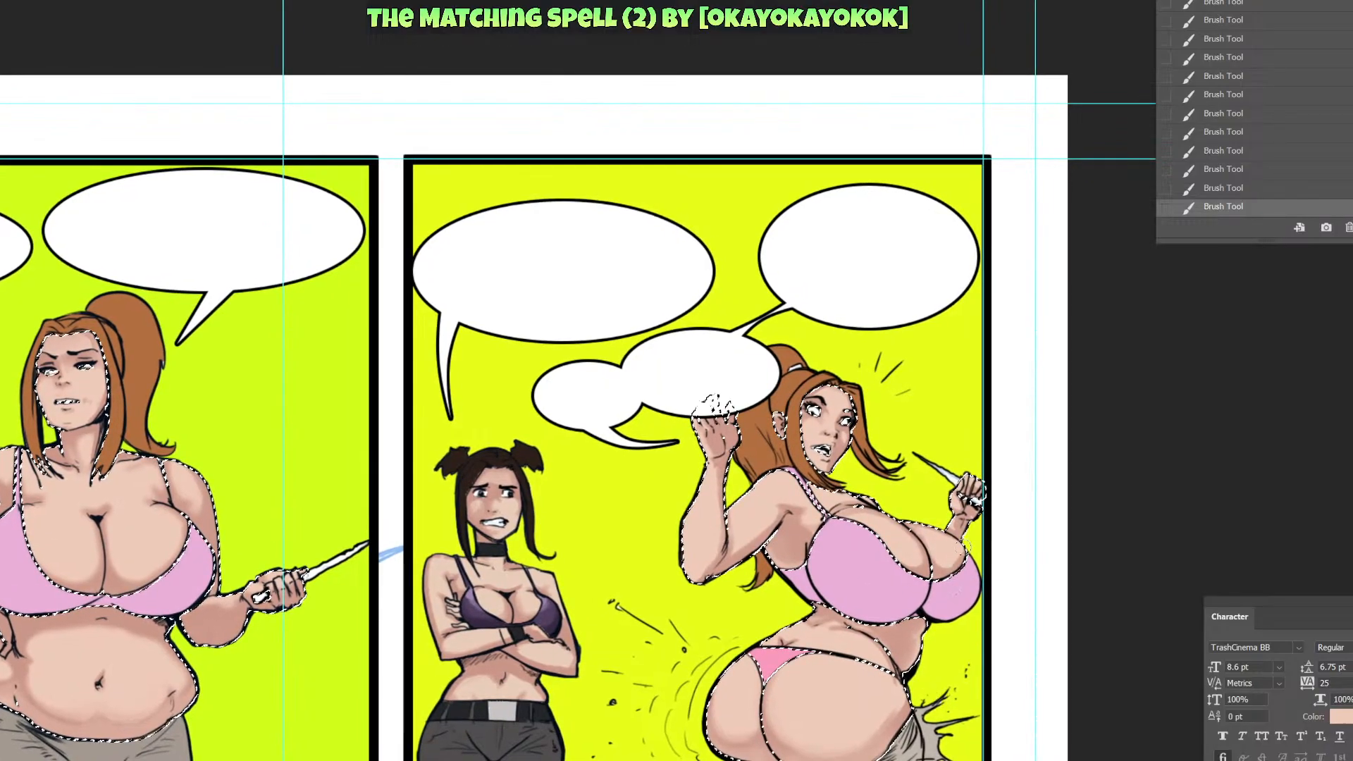
{"action": "key", "text": "F7"}
{"action": "key", "text": "F7"}
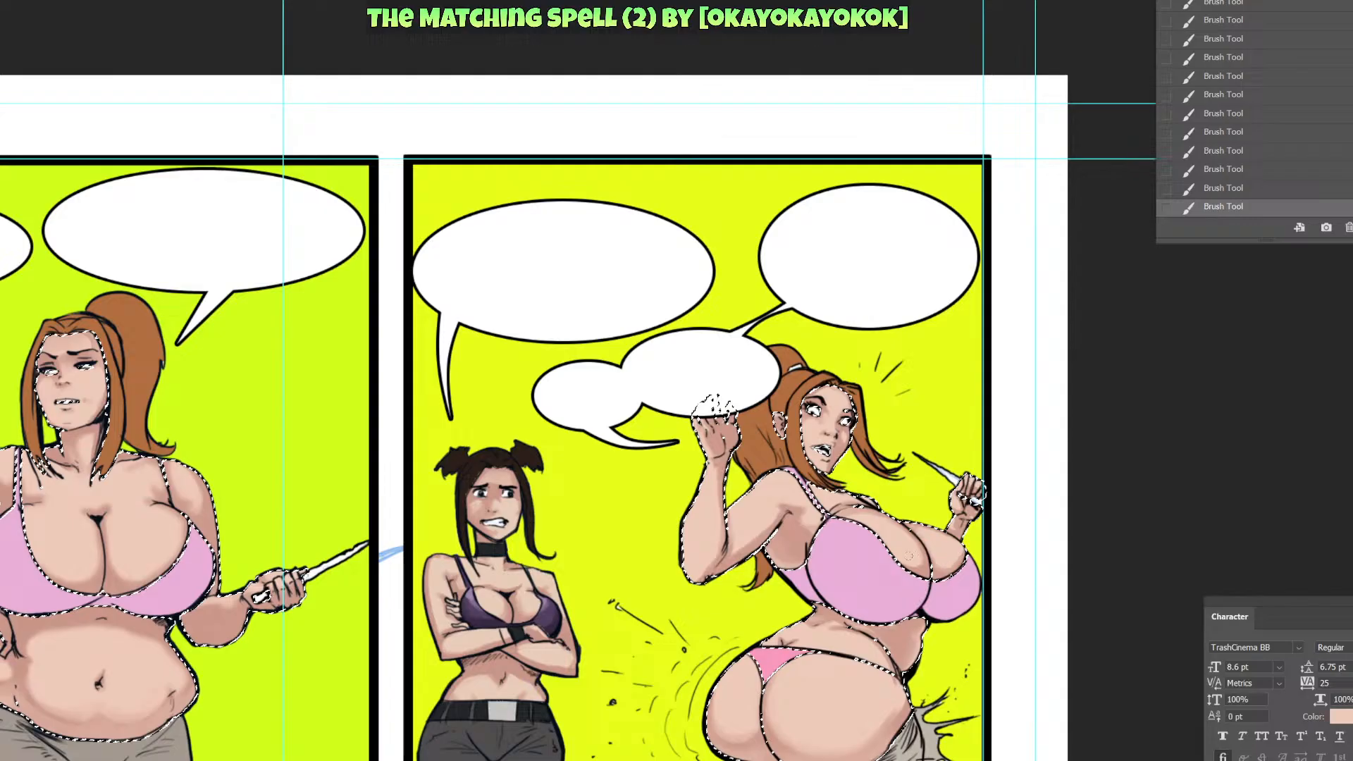
{"action": "left_click_drag", "start_coordinate": [918, 556], "coordinate": [858, 571]}
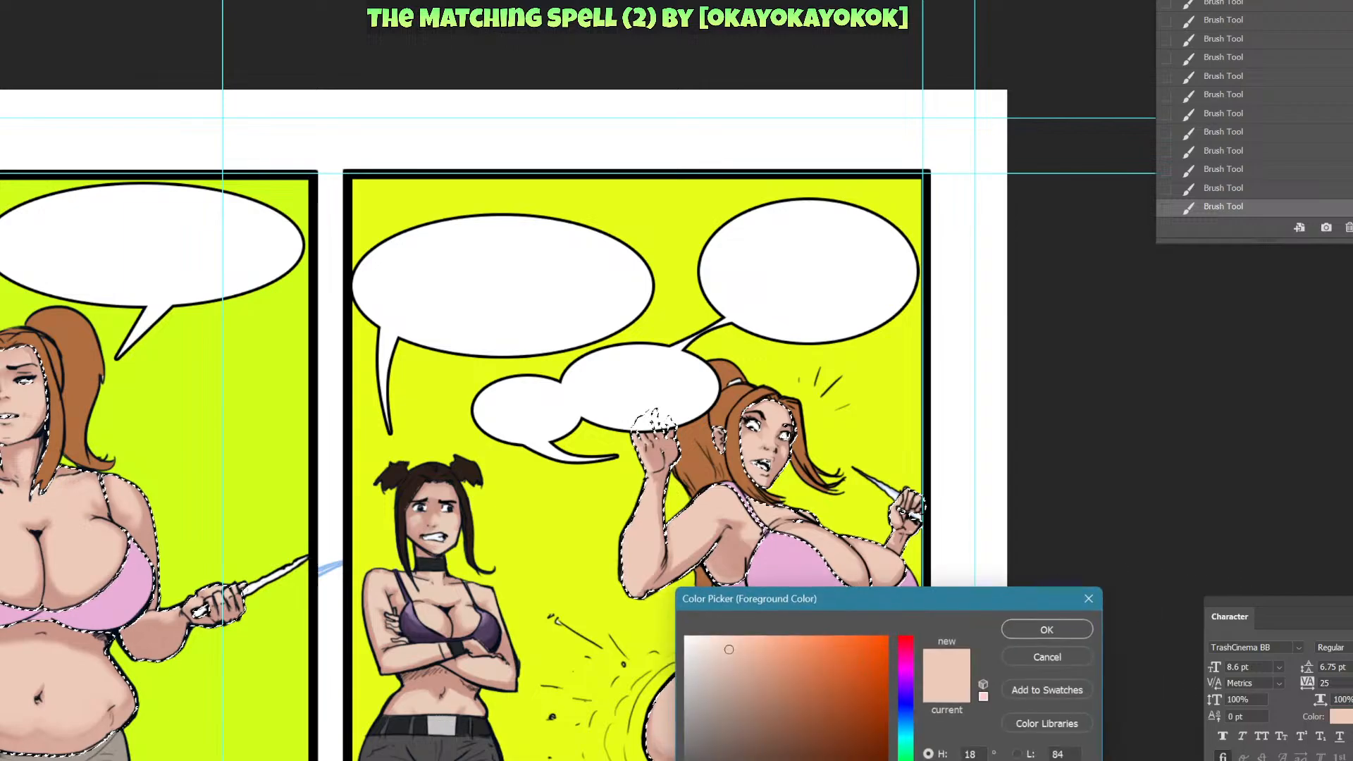
{"action": "left_click", "coordinate": [737, 639]}
{"action": "left_click_drag", "start_coordinate": [738, 639], "coordinate": [707, 604]}
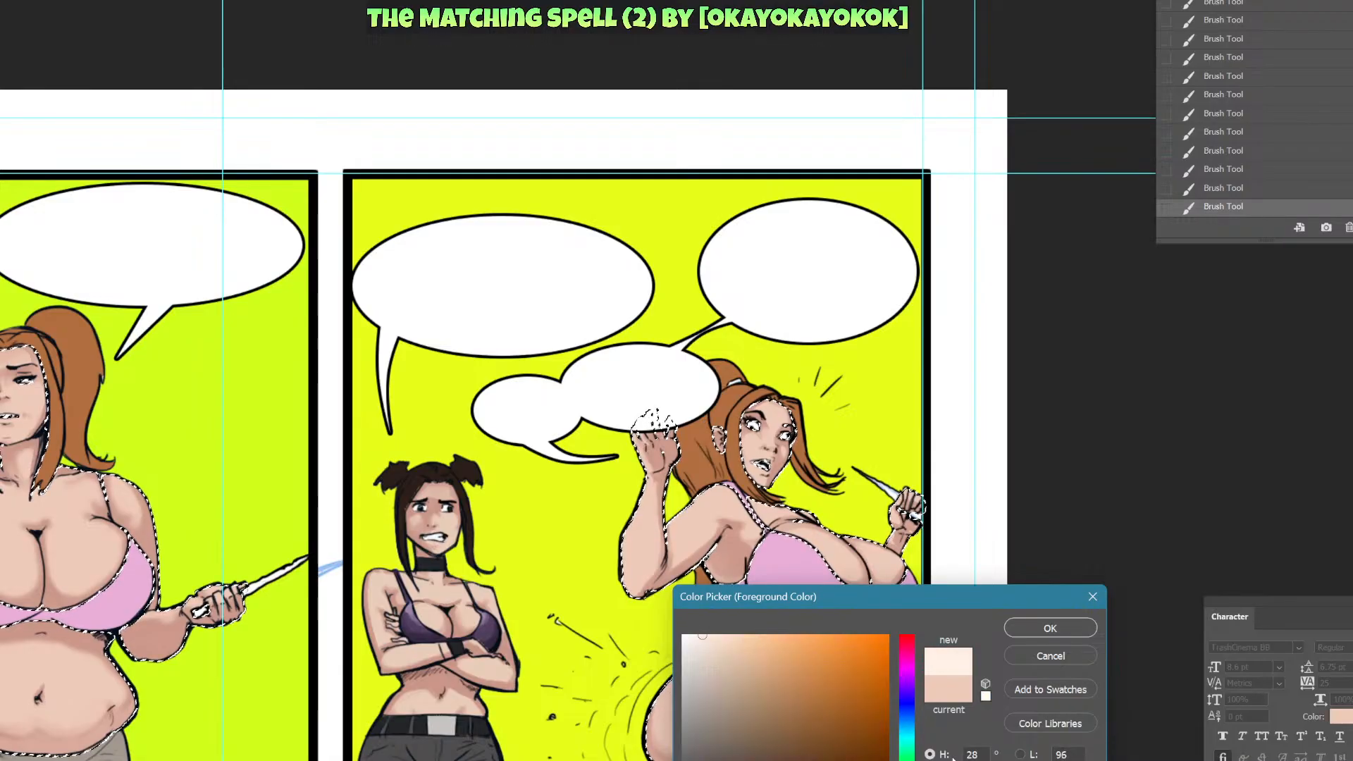
{"action": "key", "text": "Return"}
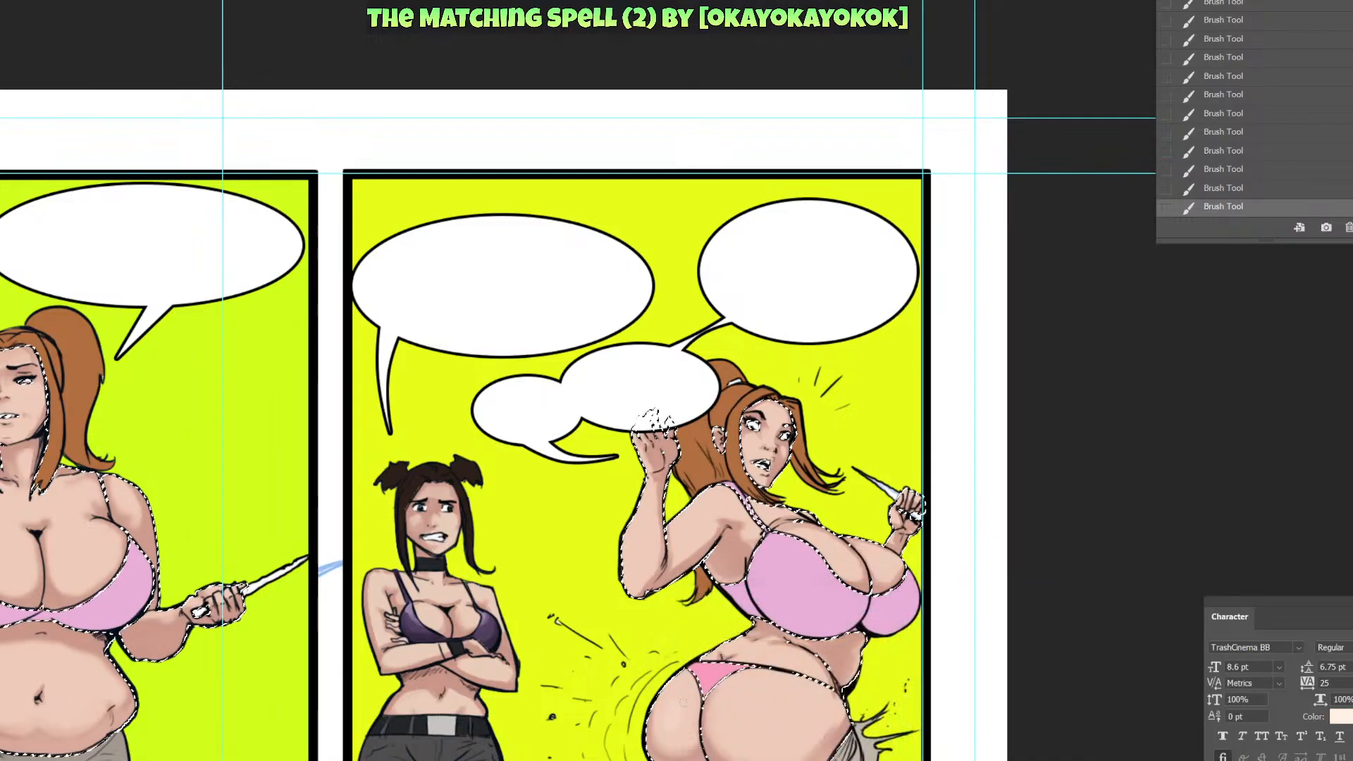
Resize the soft brush and paint pale highlights on the red-haired character's skin in the second panel.
{"action": "right_click", "coordinate": [757, 708]}
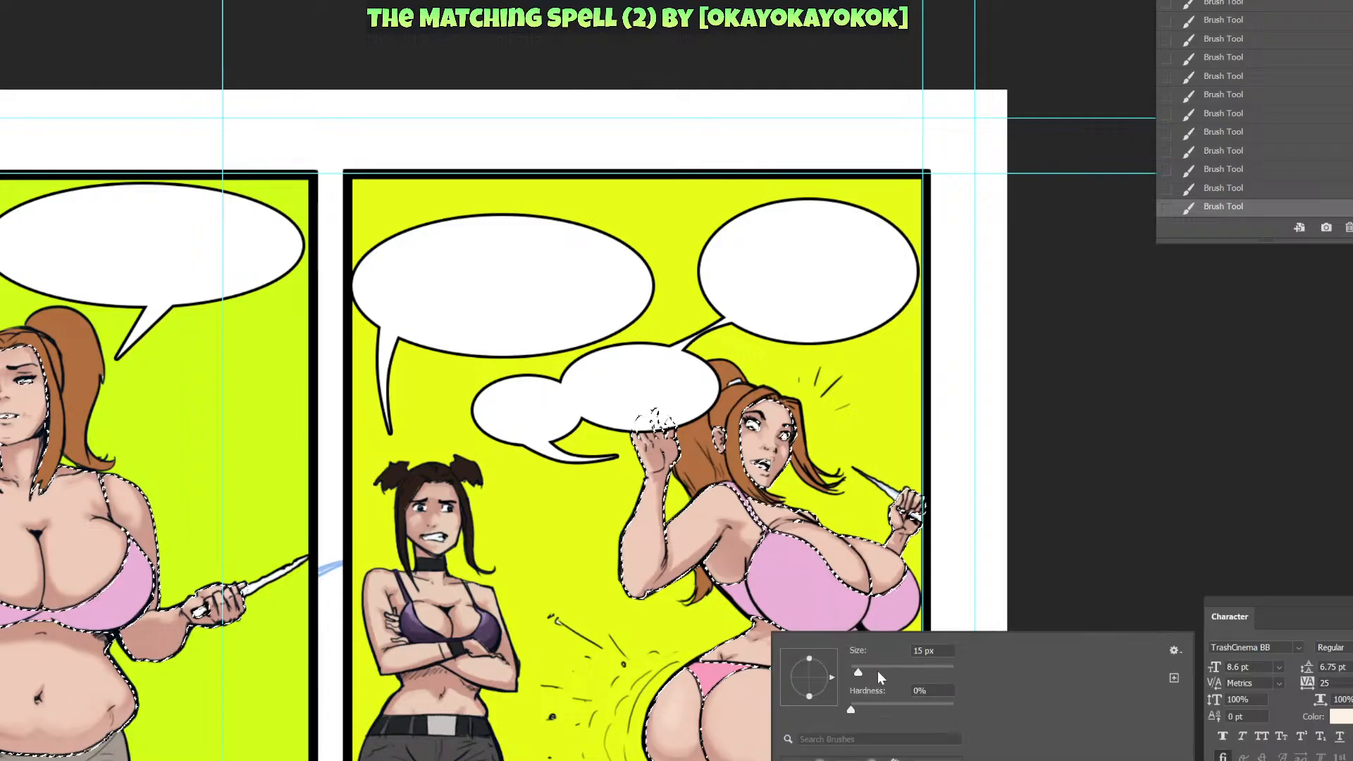
{"action": "left_click", "coordinate": [878, 672]}
{"action": "key", "text": "Return"}
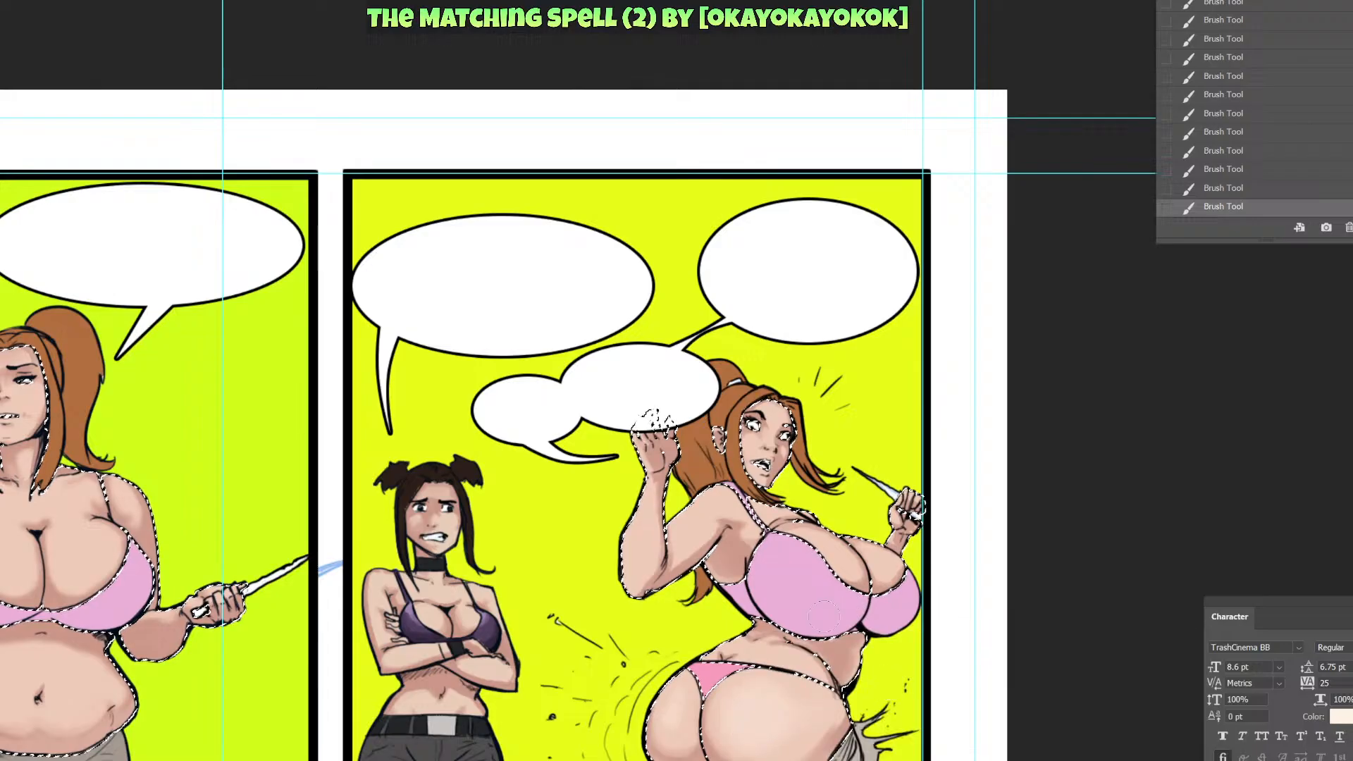
{"action": "right_click", "coordinate": [791, 618]}
{"action": "left_click", "coordinate": [927, 641]}
{"action": "key", "text": "Return"}
Refine the red-haired character's skin shading in the second panel with tones sampled from the upper chest.
{"action": "left_click", "coordinate": [871, 575], "text": "alt"}
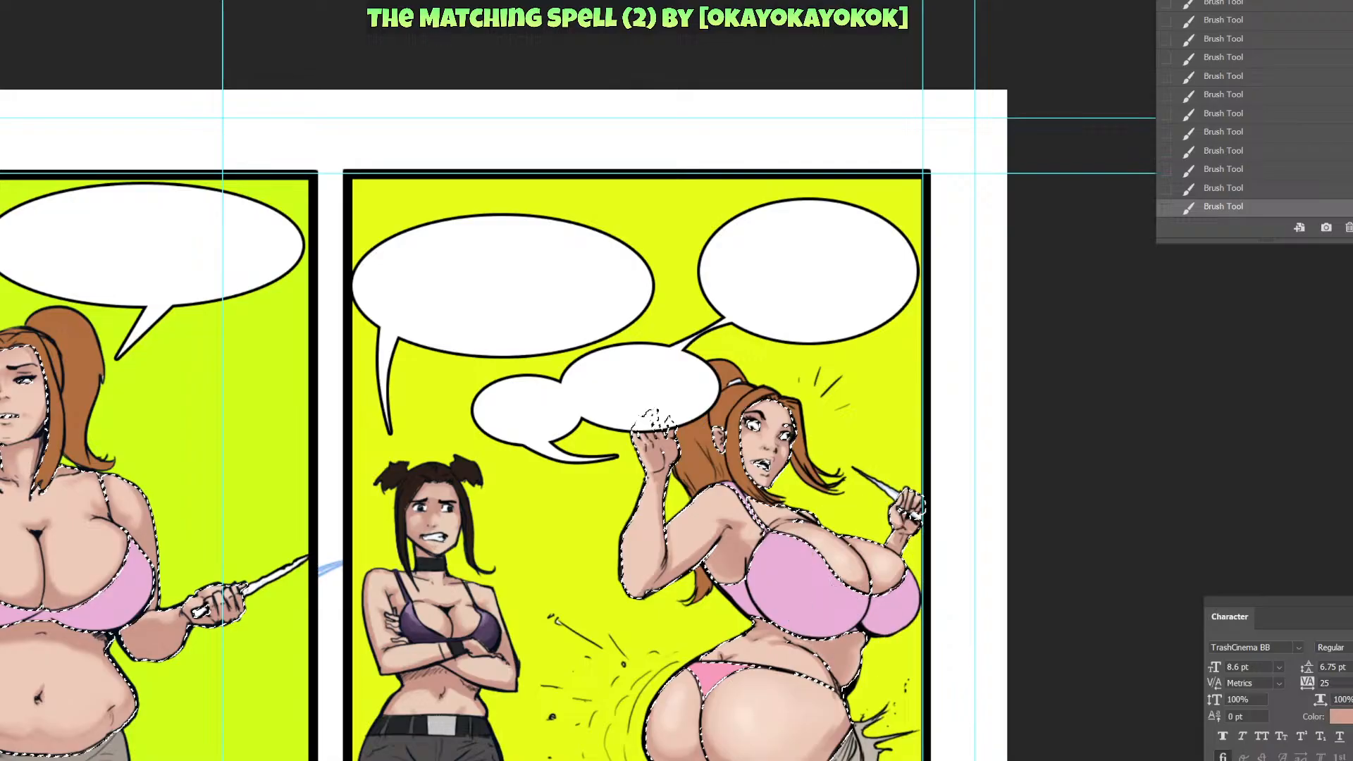
{"action": "left_click", "coordinate": [859, 562], "text": "alt"}
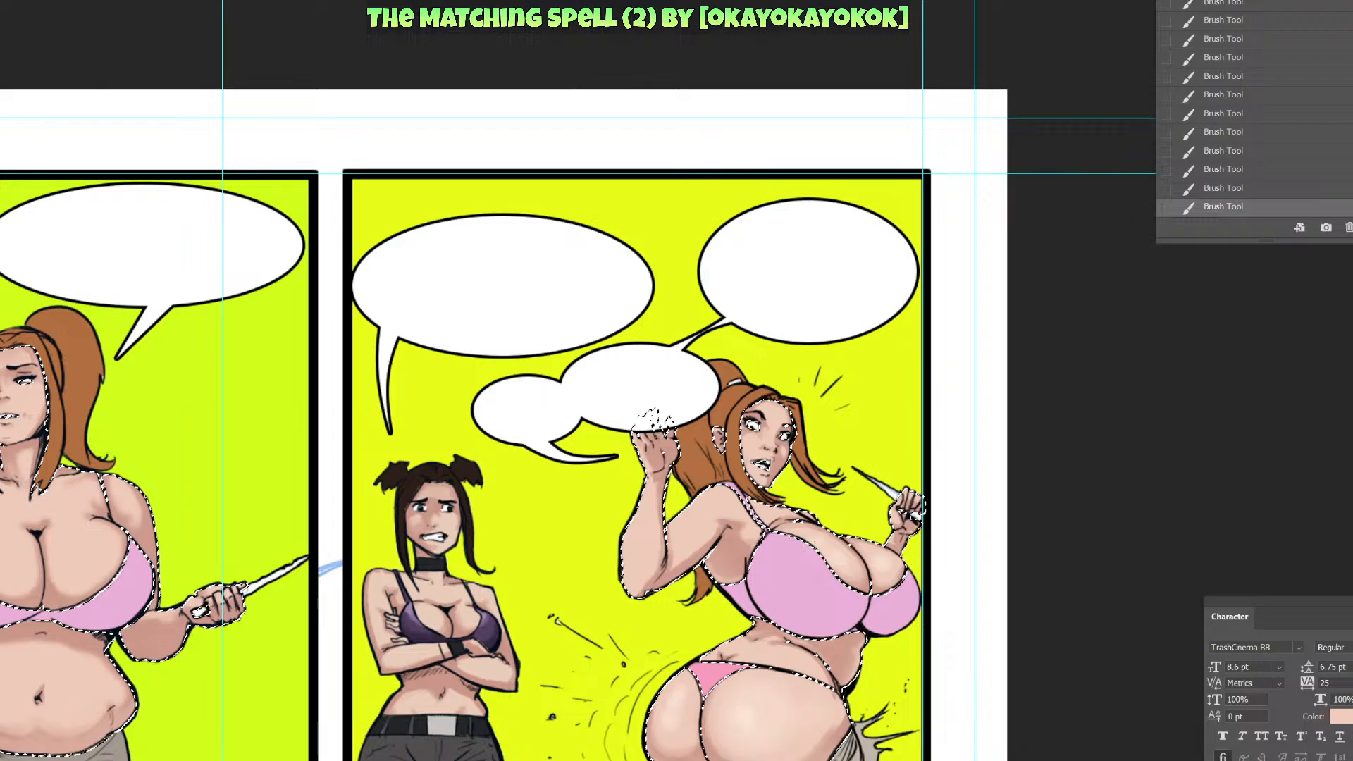
{"action": "left_click", "coordinate": [821, 535], "text": "alt"}
{"action": "scroll", "coordinate": [639, 476], "scroll_direction": "left", "scroll_amount": 4}
{"action": "scroll", "coordinate": [638, 476], "scroll_direction": "down", "scroll_amount": 2}
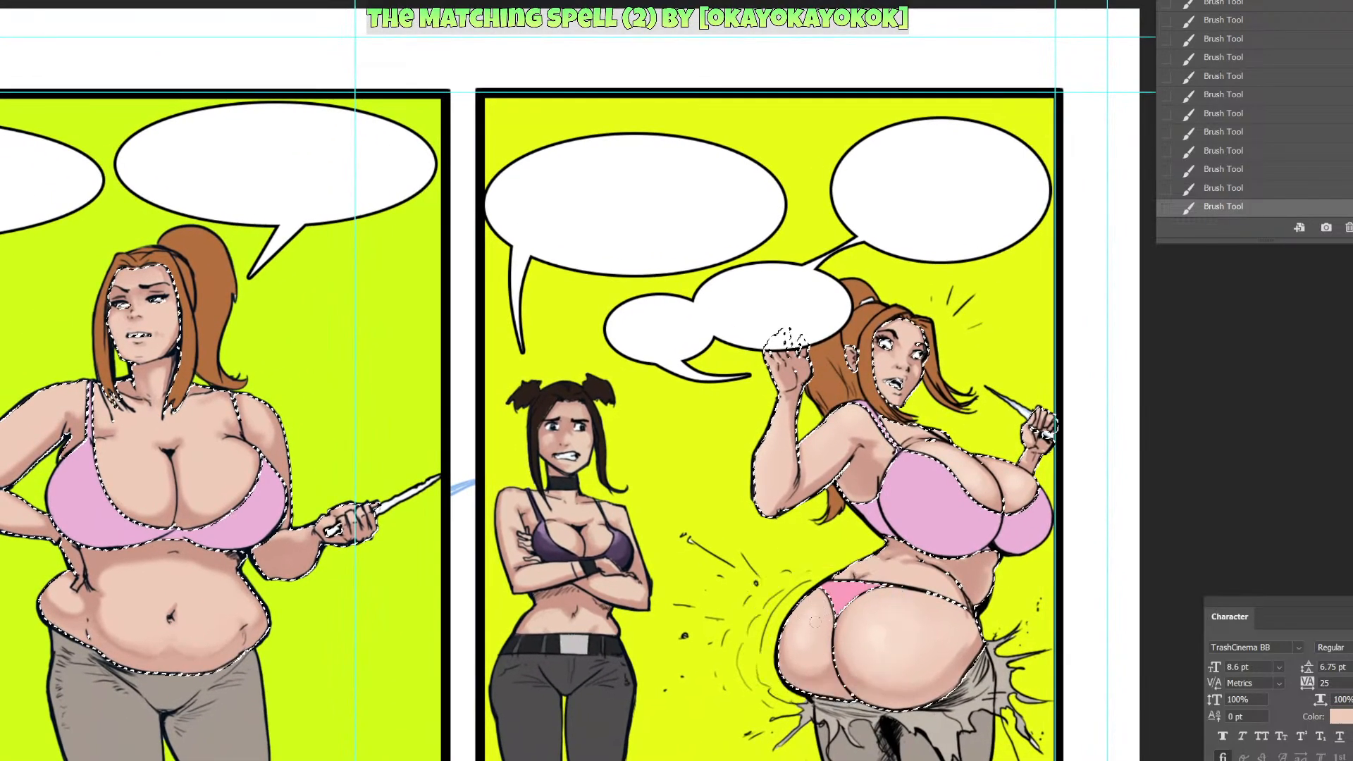
Set the soft brush to 45 px and blend sampled pale tones into the highlights on the red-haired character's hips.
{"action": "left_click", "coordinate": [803, 640], "text": "alt"}
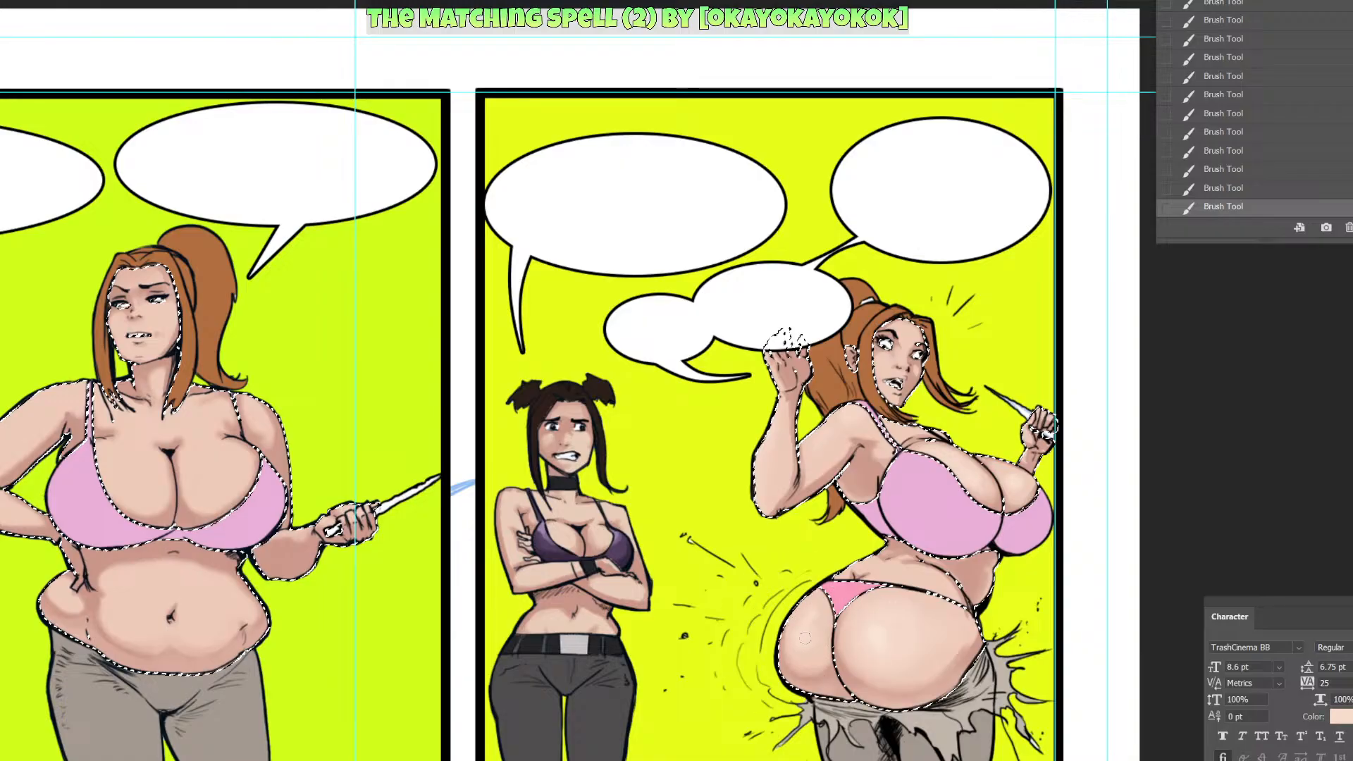
{"action": "right_click", "coordinate": [893, 654]}
{"action": "left_click_drag", "start_coordinate": [985, 670], "coordinate": [1000, 672]}
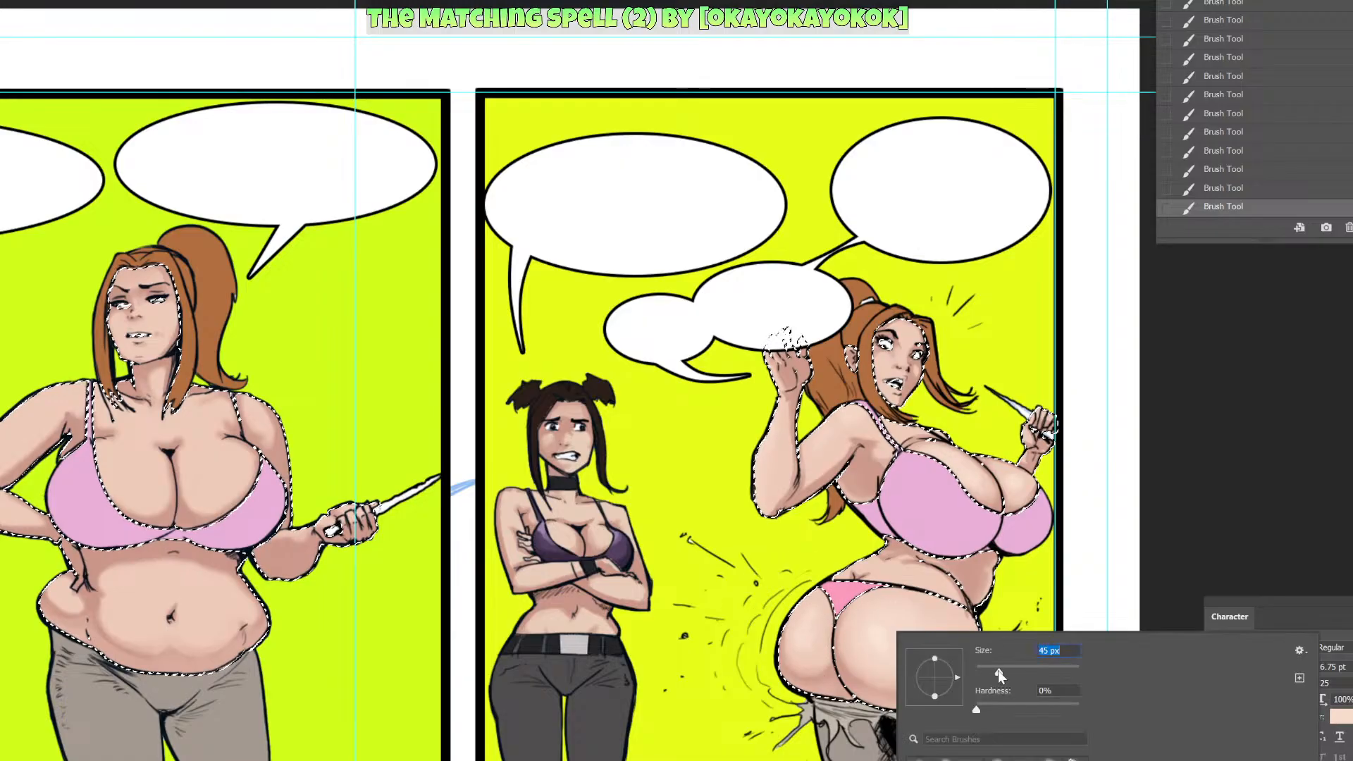
{"action": "left_click", "coordinate": [890, 626], "text": "alt"}
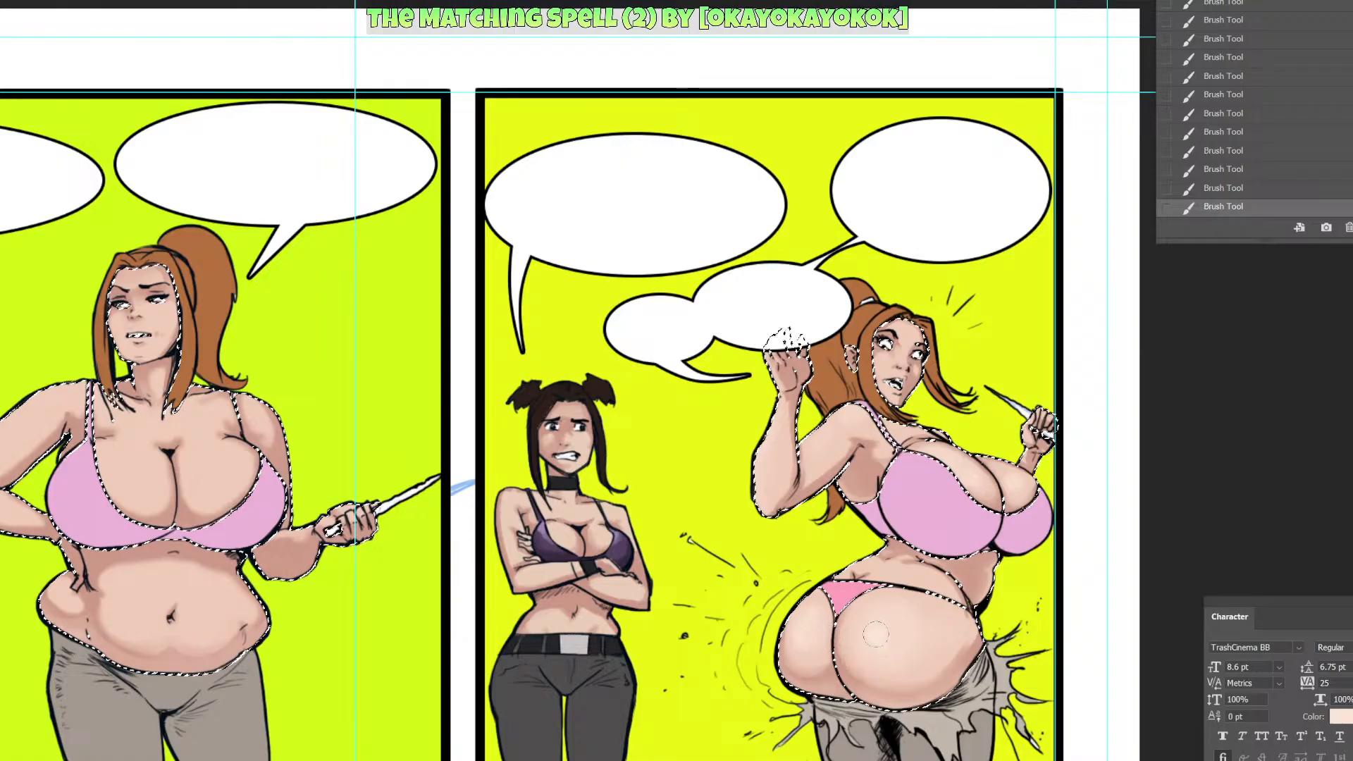
{"action": "key", "text": "ctrl+minus"}
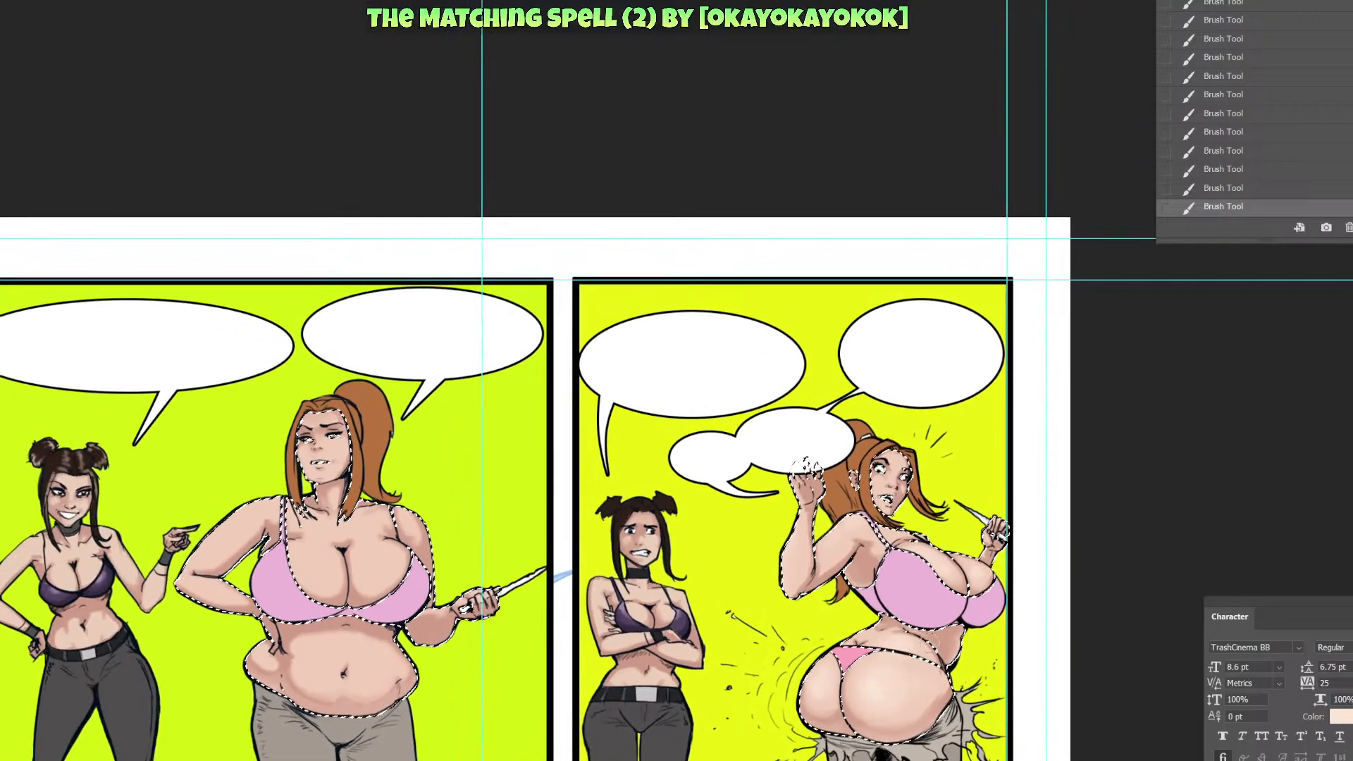
{"action": "right_click", "coordinate": [906, 698]}
{"action": "key", "text": "Return"}
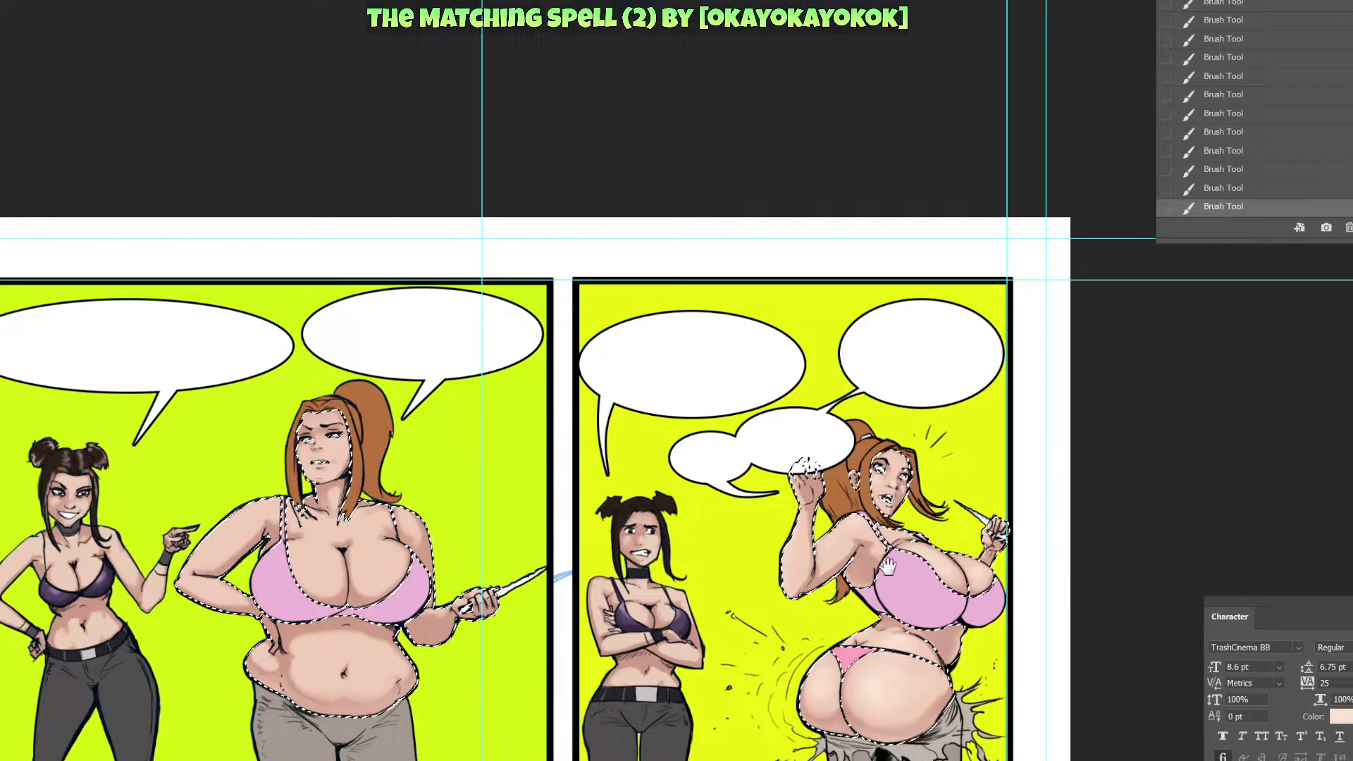
Clear the skin selection and dab small white highlights on the red-haired character's hips in the second panel.
{"action": "left_click", "coordinate": [296, 143]}
{"action": "left_click_drag", "start_coordinate": [993, 760], "coordinate": [916, 650]}
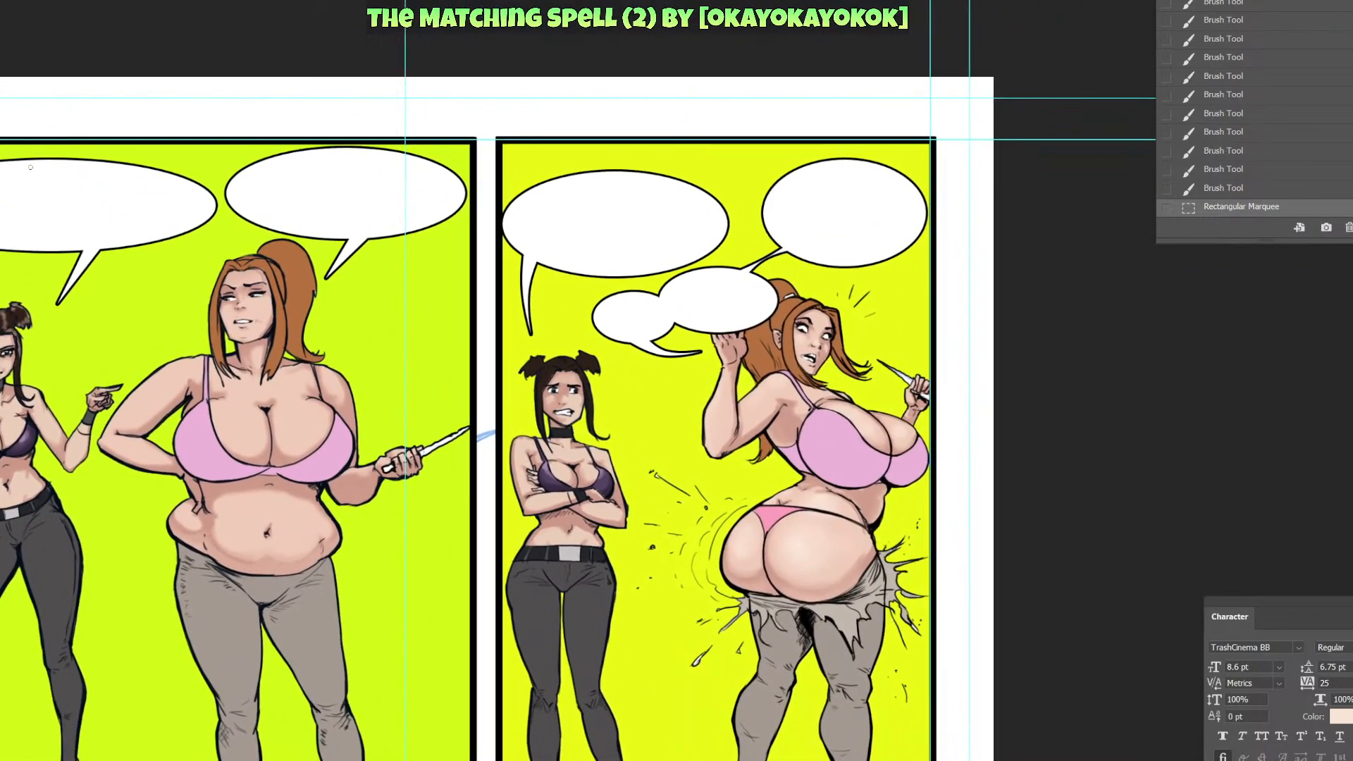
{"action": "left_click", "coordinate": [741, 544]}
{"action": "left_click", "coordinate": [798, 549]}
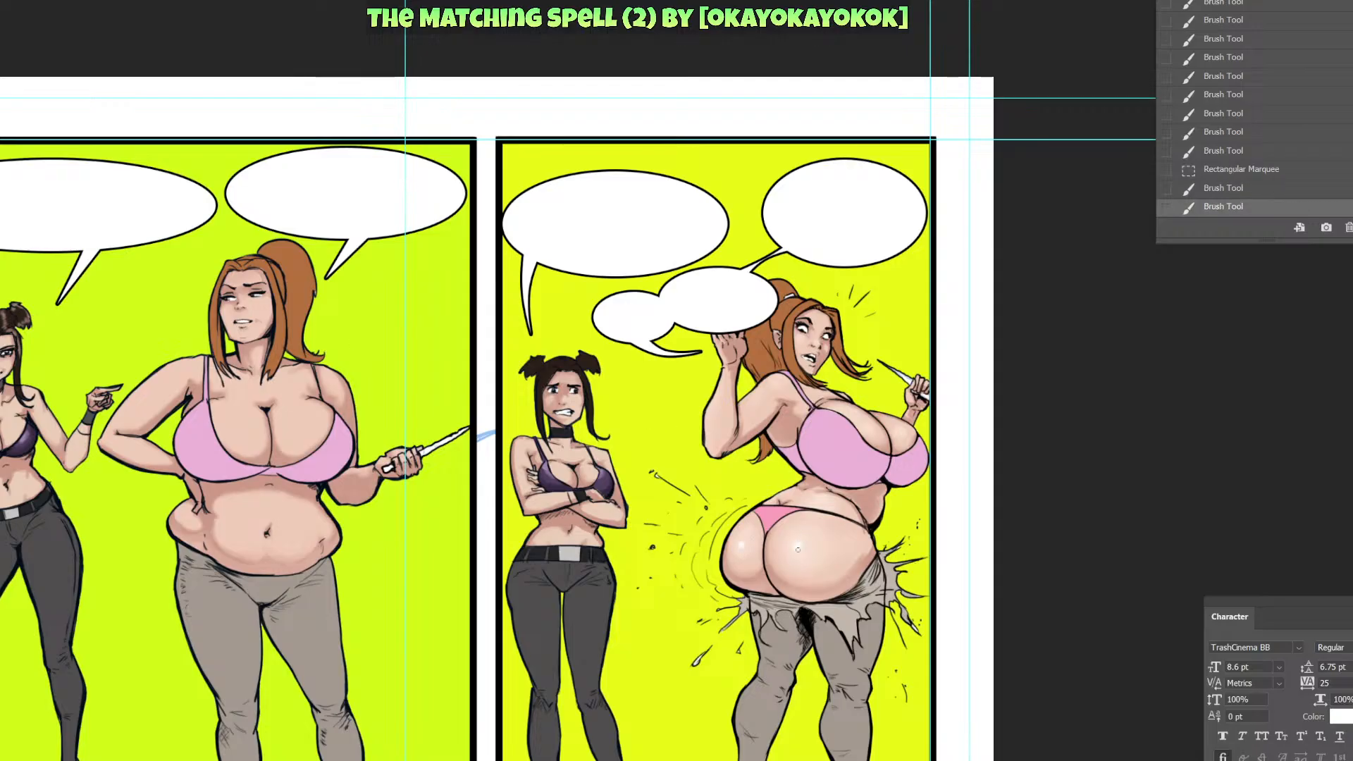
{"action": "left_click", "coordinate": [801, 537]}
{"action": "left_click", "coordinate": [799, 542]}
{"action": "left_click", "coordinate": [798, 546]}
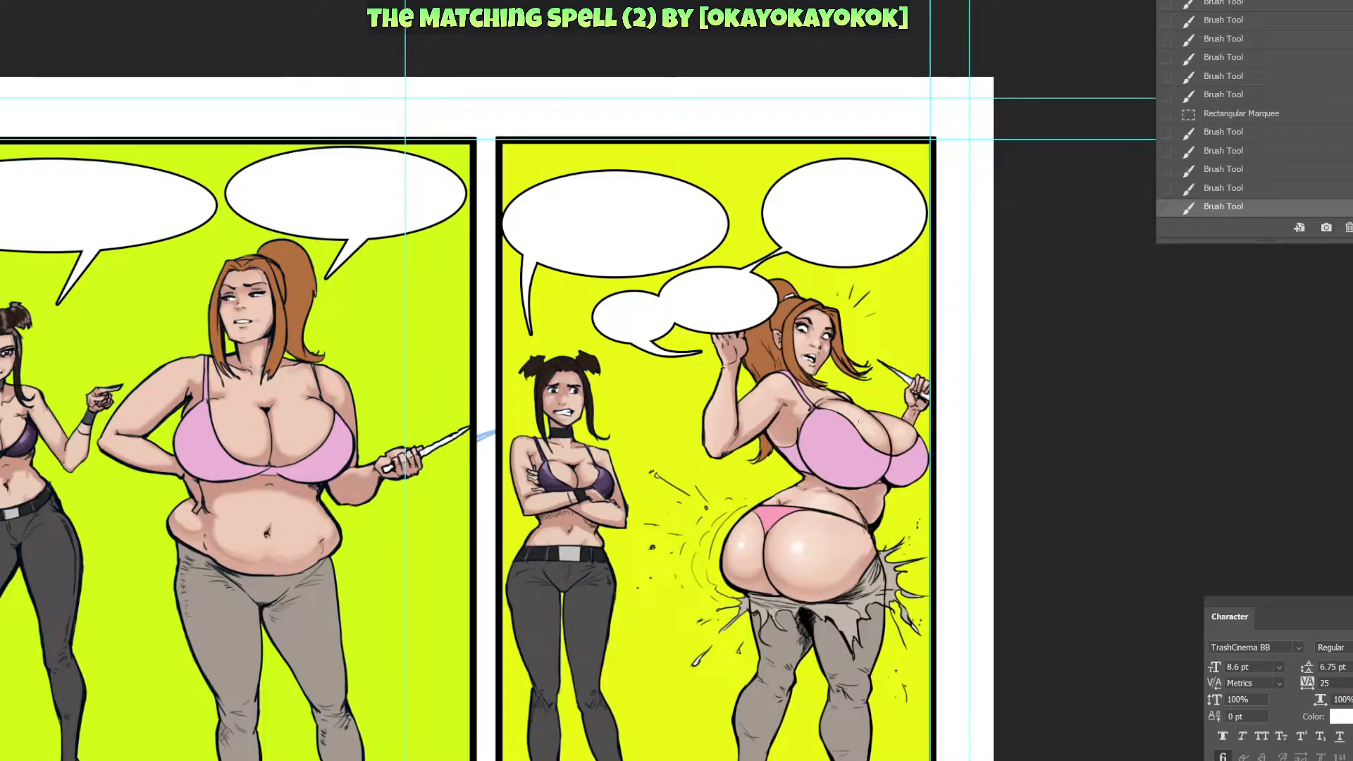
Dab white highlights on the red-haired character's chest and strengthen those on the hips in the second panel.
{"action": "left_click", "coordinate": [860, 421]}
{"action": "left_click", "coordinate": [860, 423]}
{"action": "left_click", "coordinate": [903, 427]}
{"action": "left_click_drag", "start_coordinate": [858, 653], "coordinate": [957, 724]}
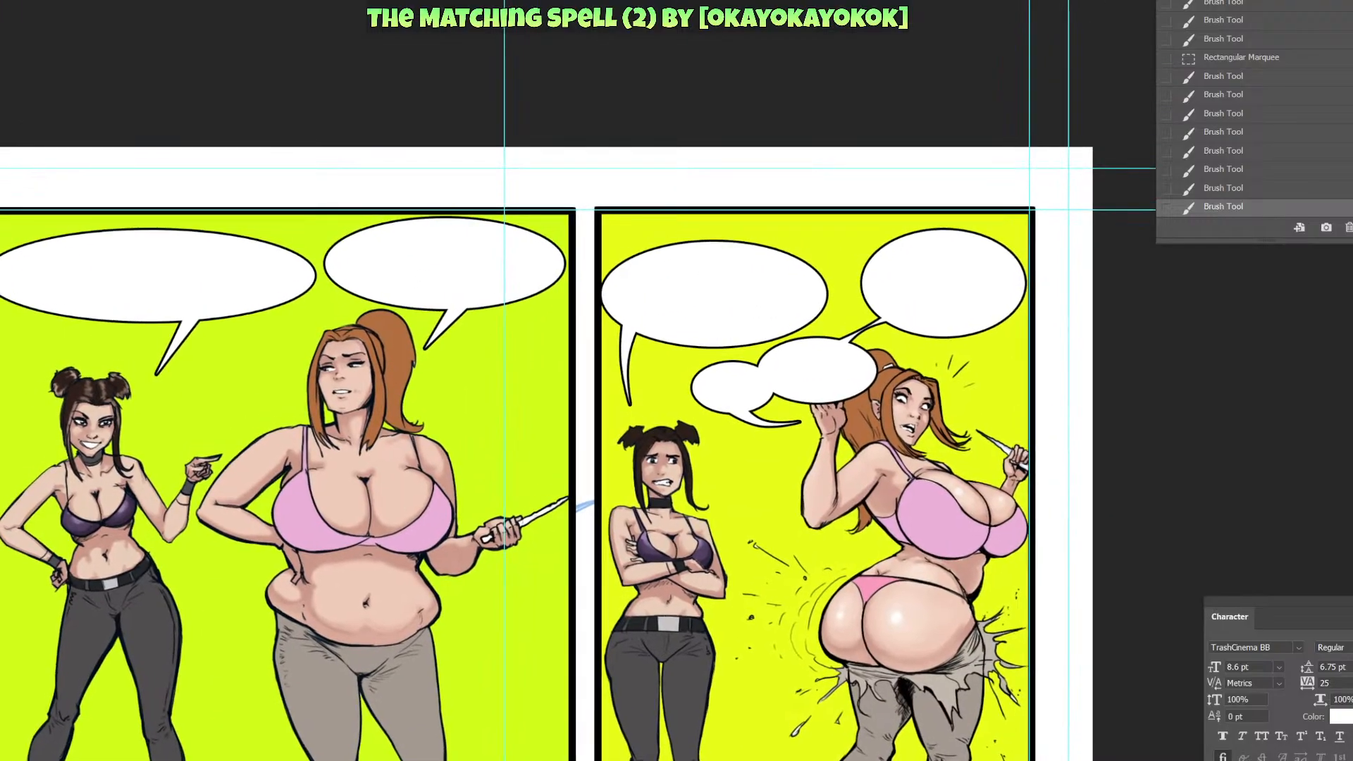
{"action": "left_click", "coordinate": [897, 614]}
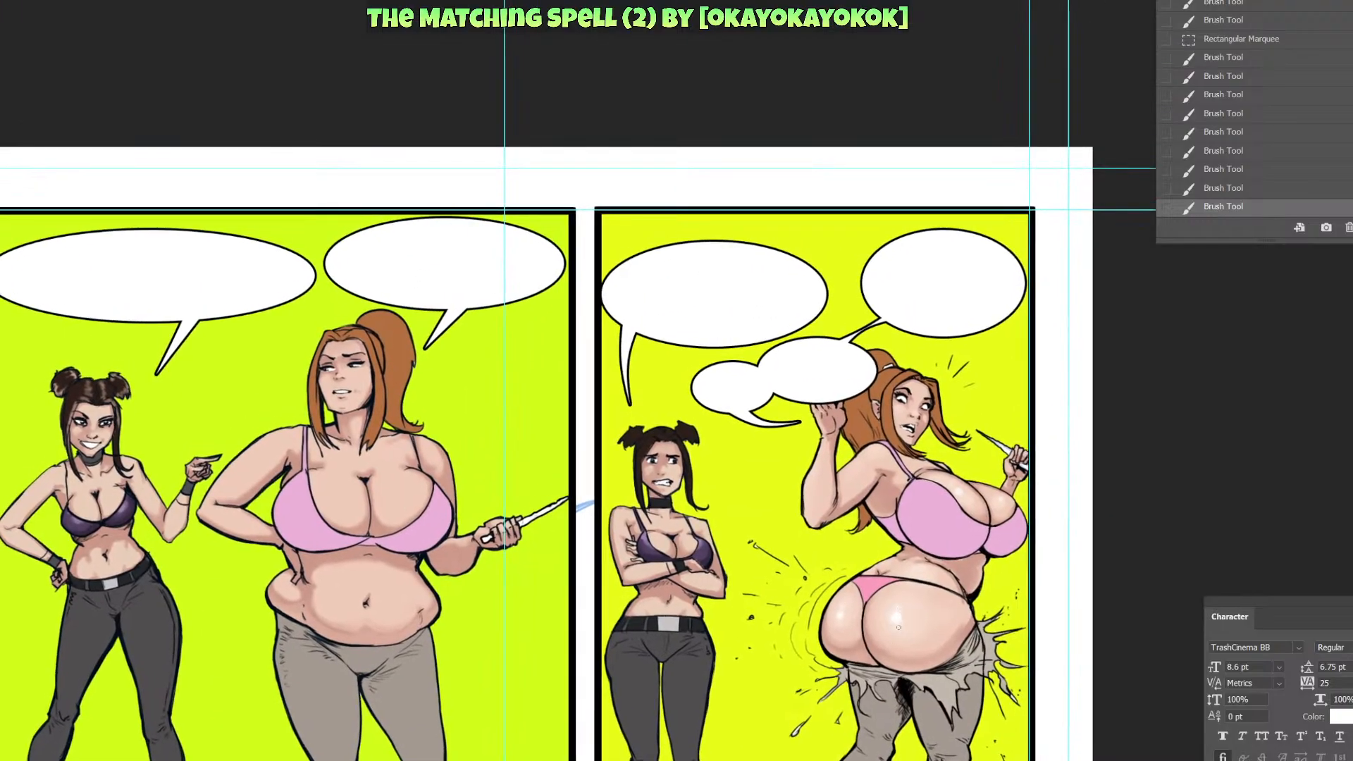
{"action": "left_click", "coordinate": [894, 617]}
{"action": "left_click", "coordinate": [891, 618]}
{"action": "left_click_drag", "start_coordinate": [895, 617], "coordinate": [881, 646]}
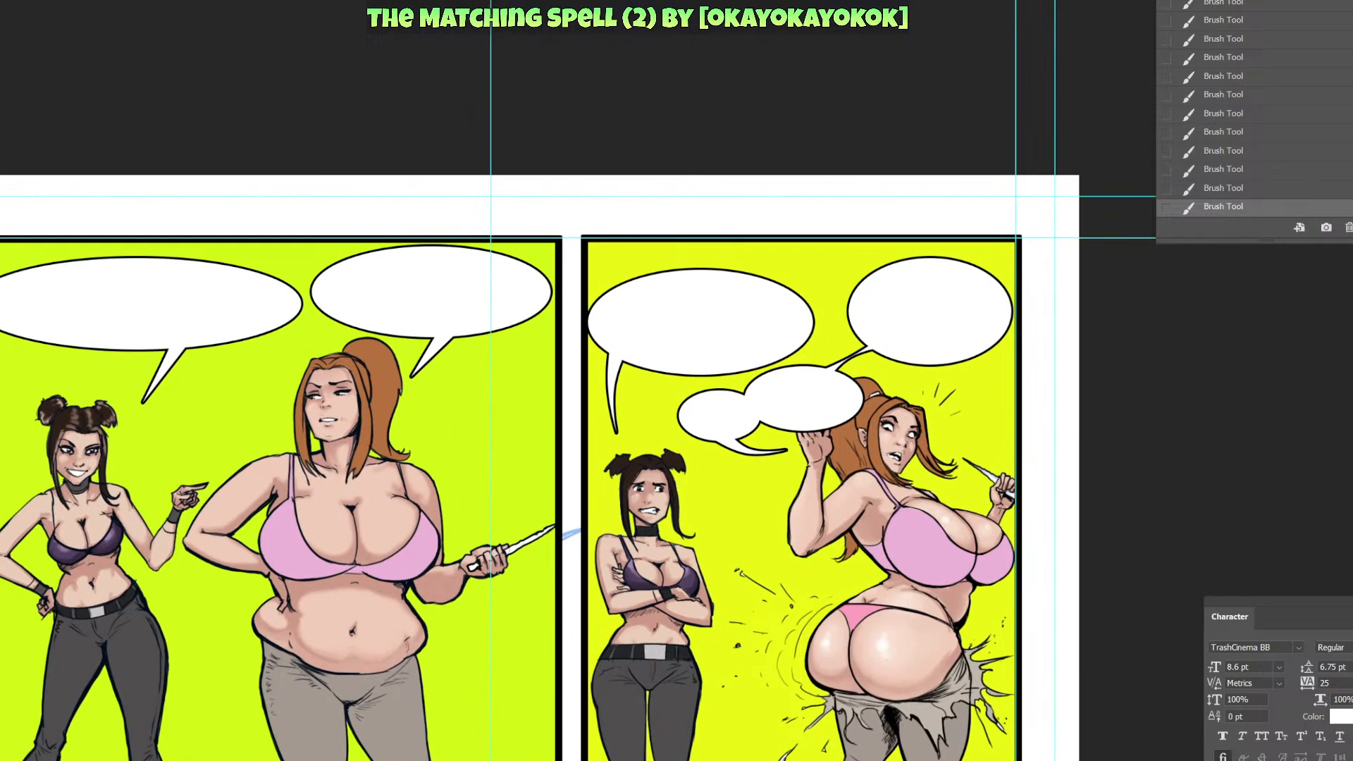
Blend a pale tone sampled from the second panel's hip highlights into the red-haired character's chest in the first panel with a 47 px soft brush.
{"action": "left_click_drag", "start_coordinate": [519, 754], "coordinate": [544, 760]}
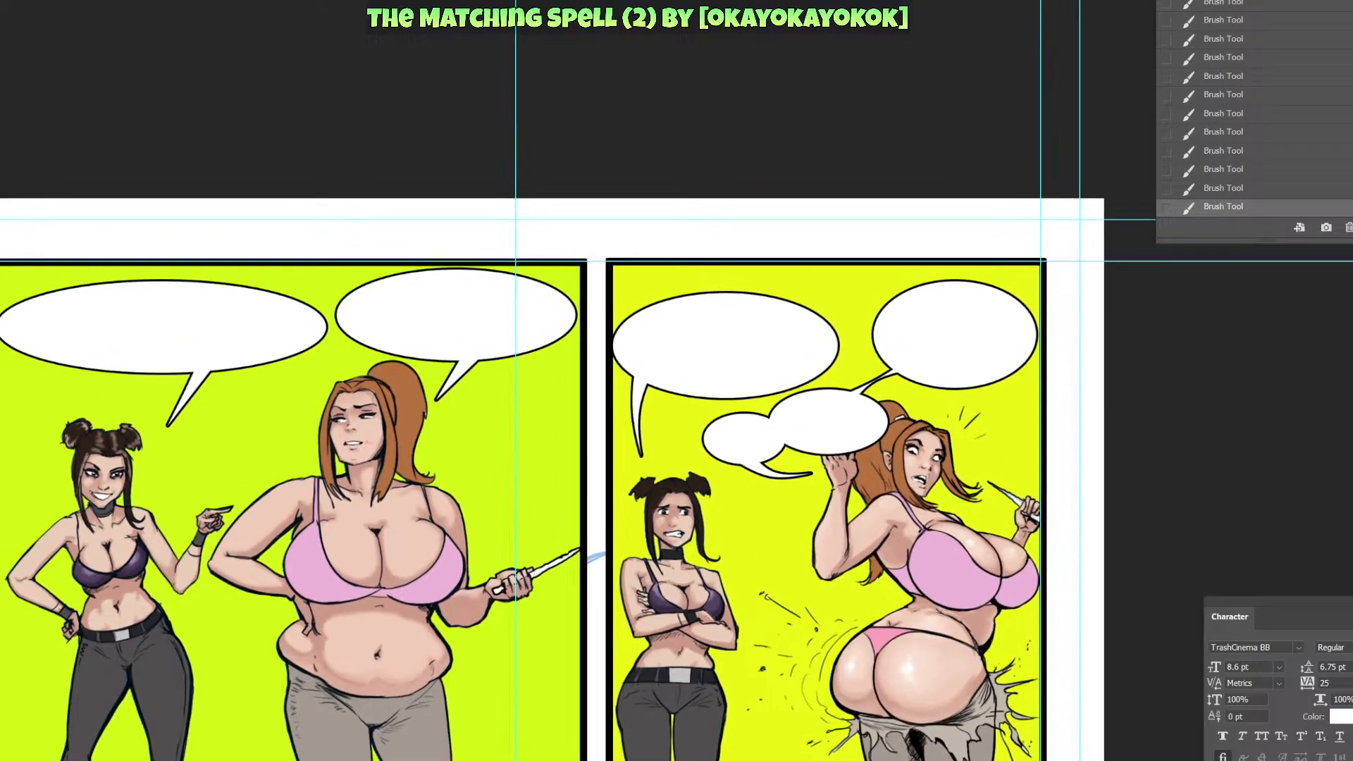
{"action": "right_click", "coordinate": [351, 637]}
{"action": "left_click", "coordinate": [464, 672]}
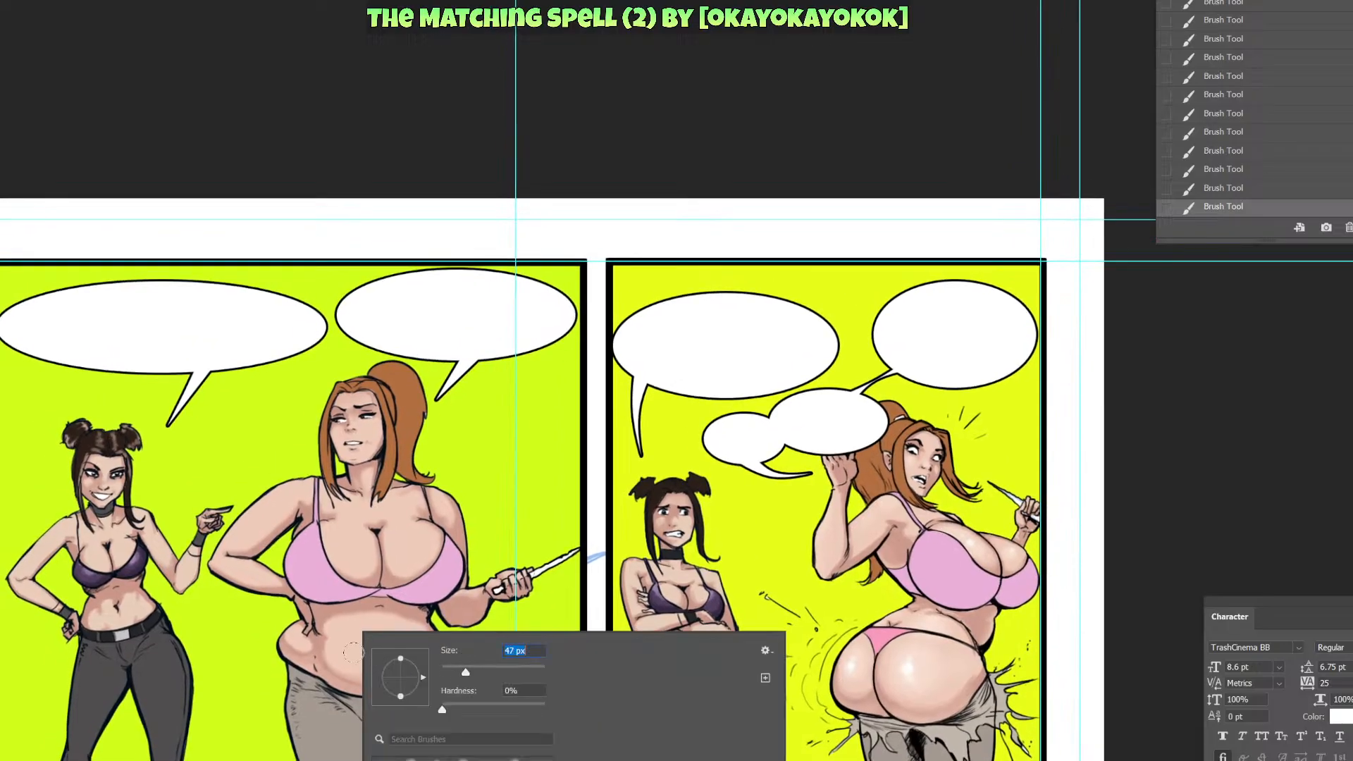
{"action": "left_click", "coordinate": [934, 679], "text": "alt"}
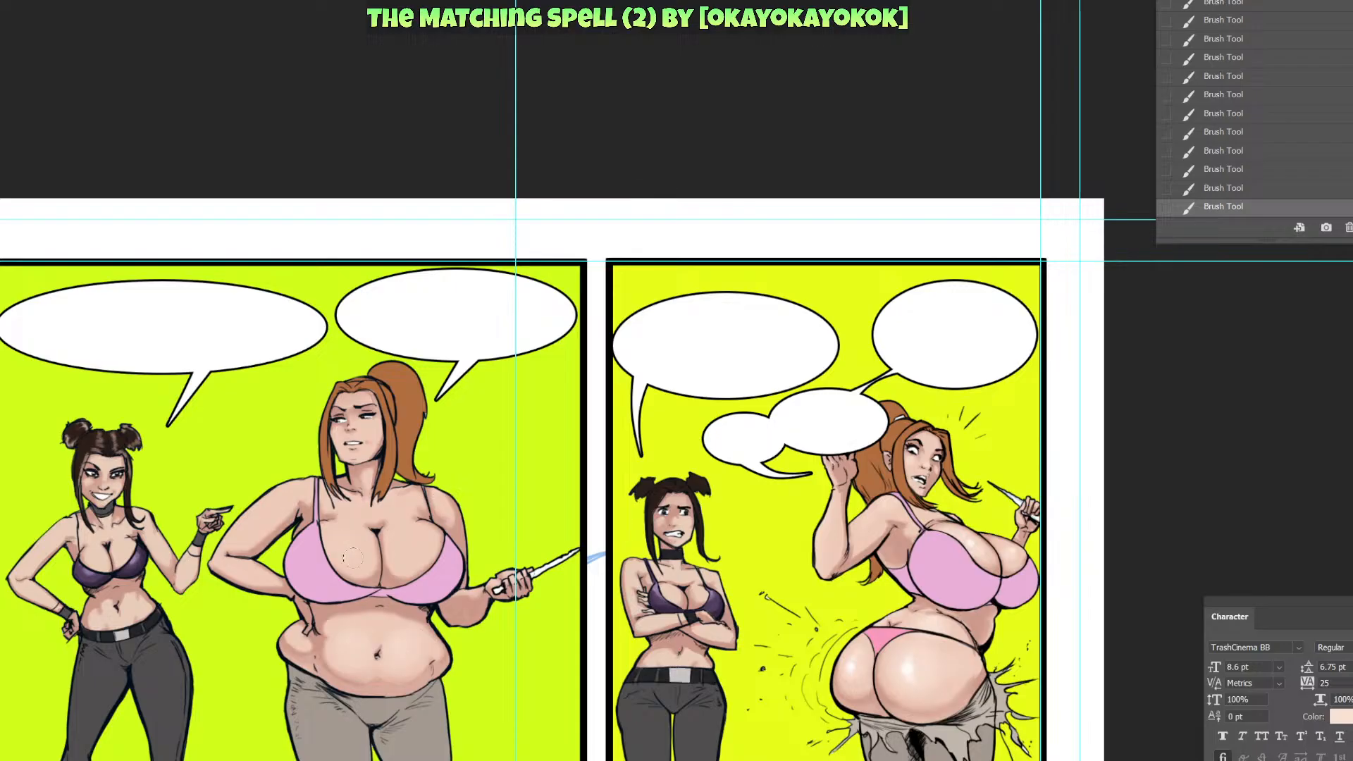
Dab small white highlights on the red-haired character's chest in the first panel with a smaller soft brush.
{"action": "right_click", "coordinate": [437, 546]}
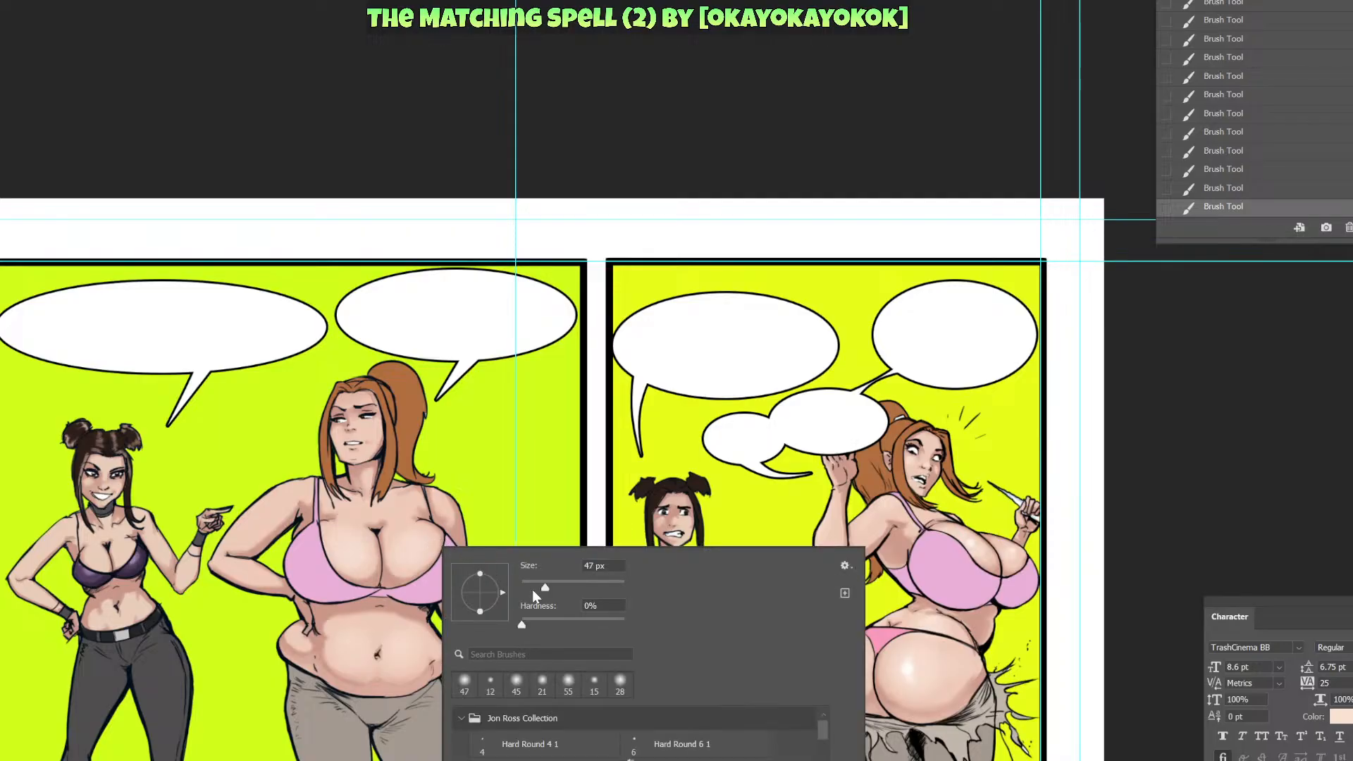
{"action": "left_click", "coordinate": [527, 586]}
{"action": "left_click", "coordinate": [501, 315]}
{"action": "key", "text": "x"}
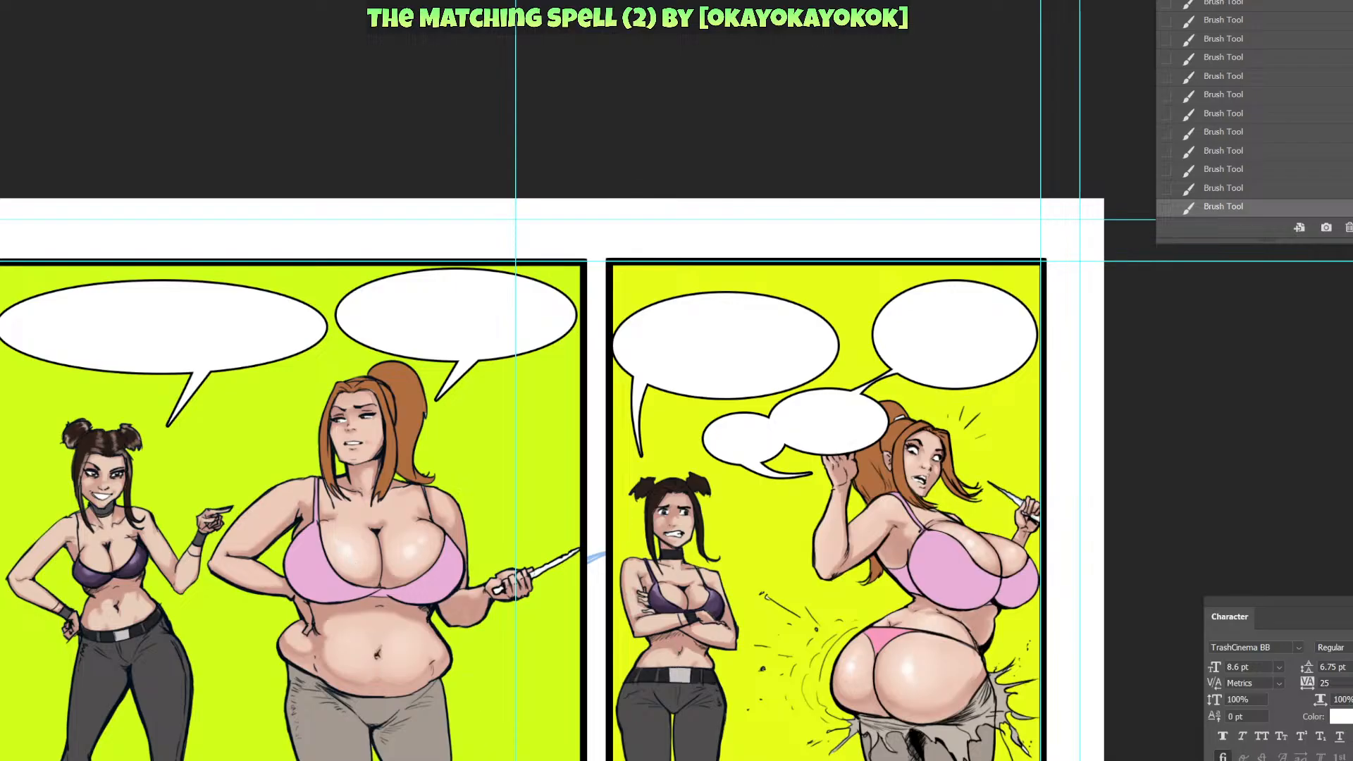
{"action": "scroll", "coordinate": [649, 734], "scroll_direction": "down", "scroll_amount": 2}
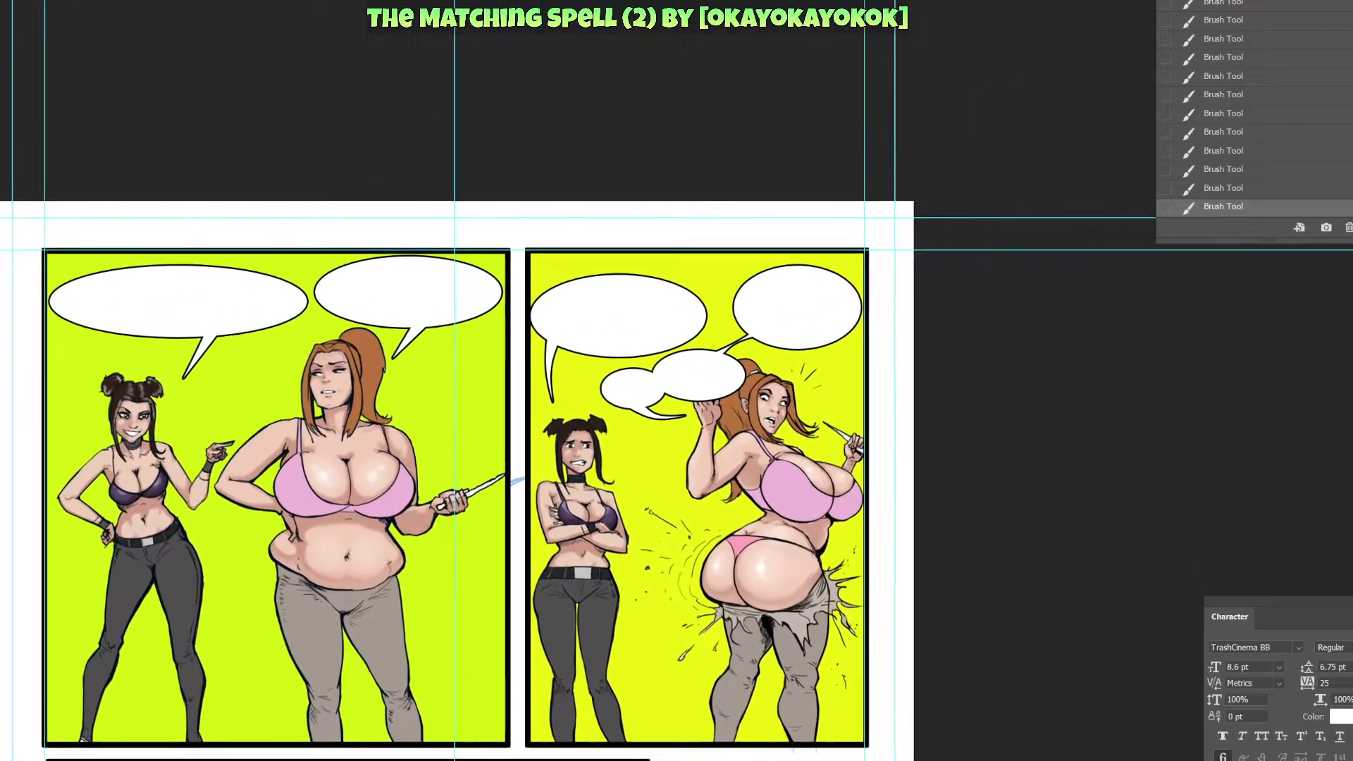
{"action": "left_click_drag", "start_coordinate": [687, 649], "coordinate": [648, 637]}
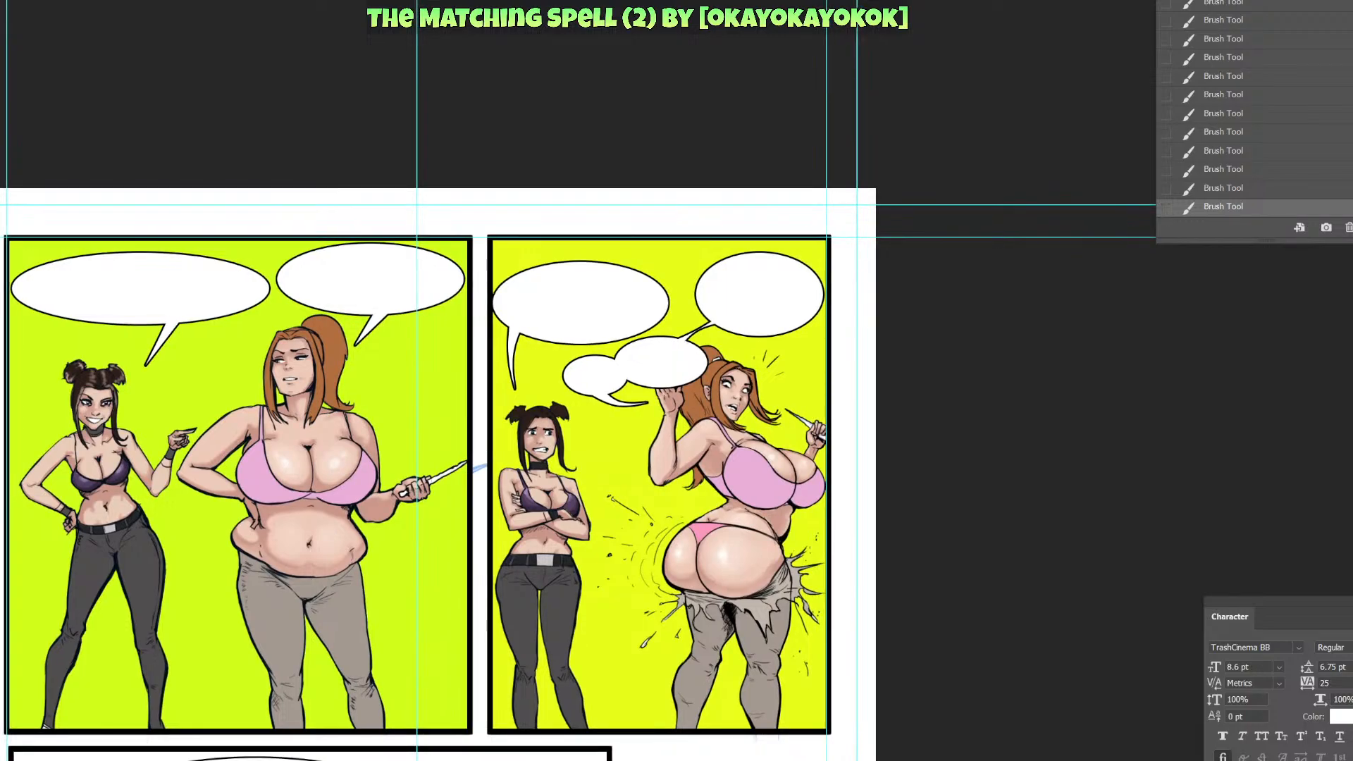
Paint the red-haired character's lips in the first panel with the Hard Round 6 brush and a pink sampled from her face in the lower panel.
{"action": "key", "text": "ctrl+comma"}
{"action": "scroll", "coordinate": [539, 713], "scroll_direction": "down", "scroll_amount": 3}
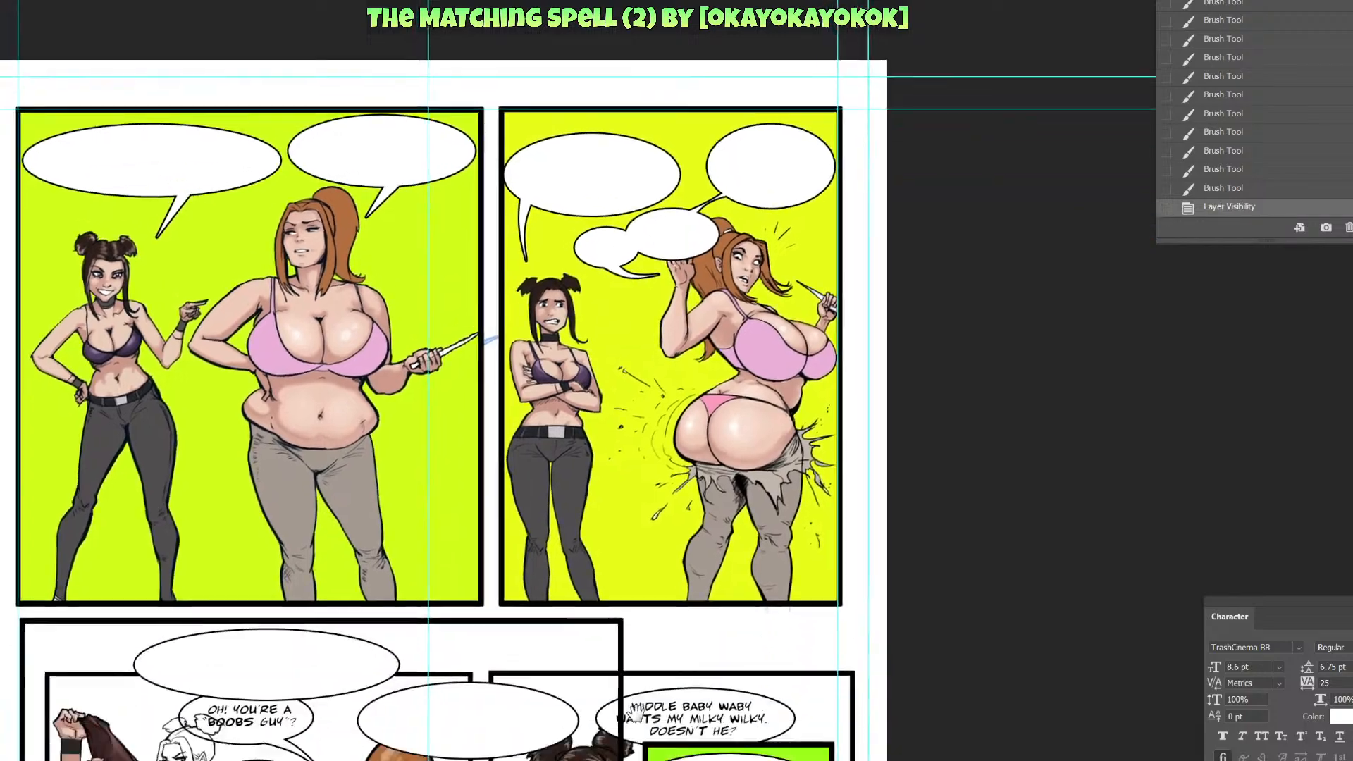
{"action": "scroll", "coordinate": [359, 733], "scroll_direction": "up", "scroll_amount": 3}
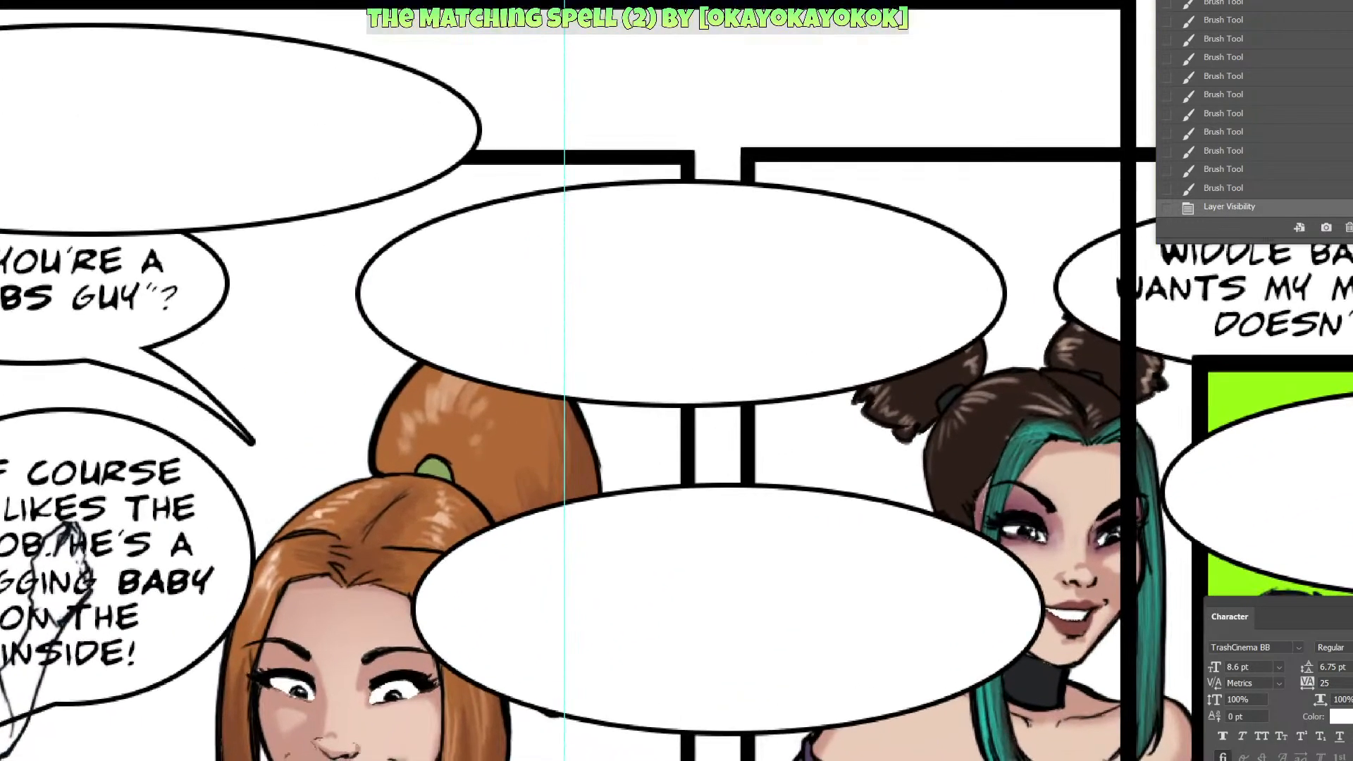
{"action": "left_click", "coordinate": [339, 760], "text": "alt"}
{"action": "left_click_drag", "start_coordinate": [386, 592], "coordinate": [453, 734]}
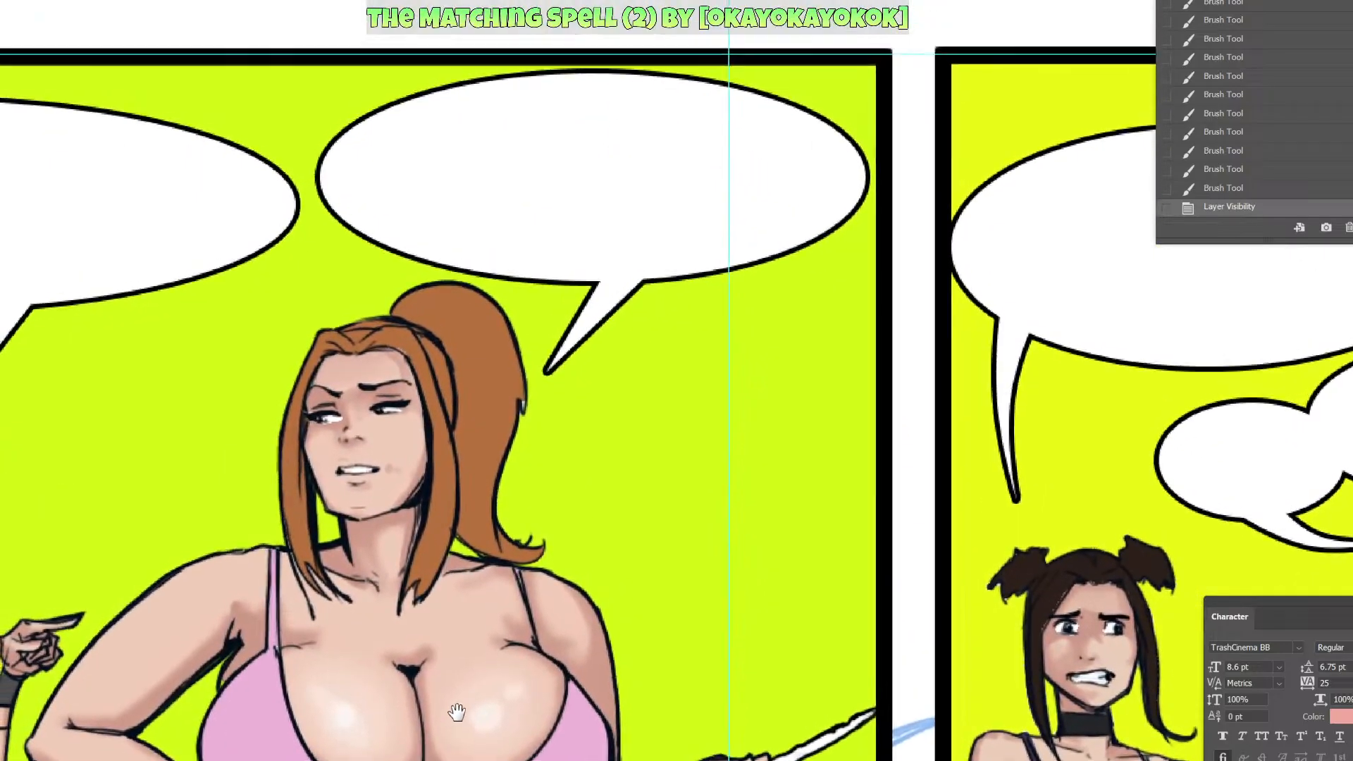
{"action": "right_click", "coordinate": [425, 479]}
{"action": "left_click", "coordinate": [662, 680]}
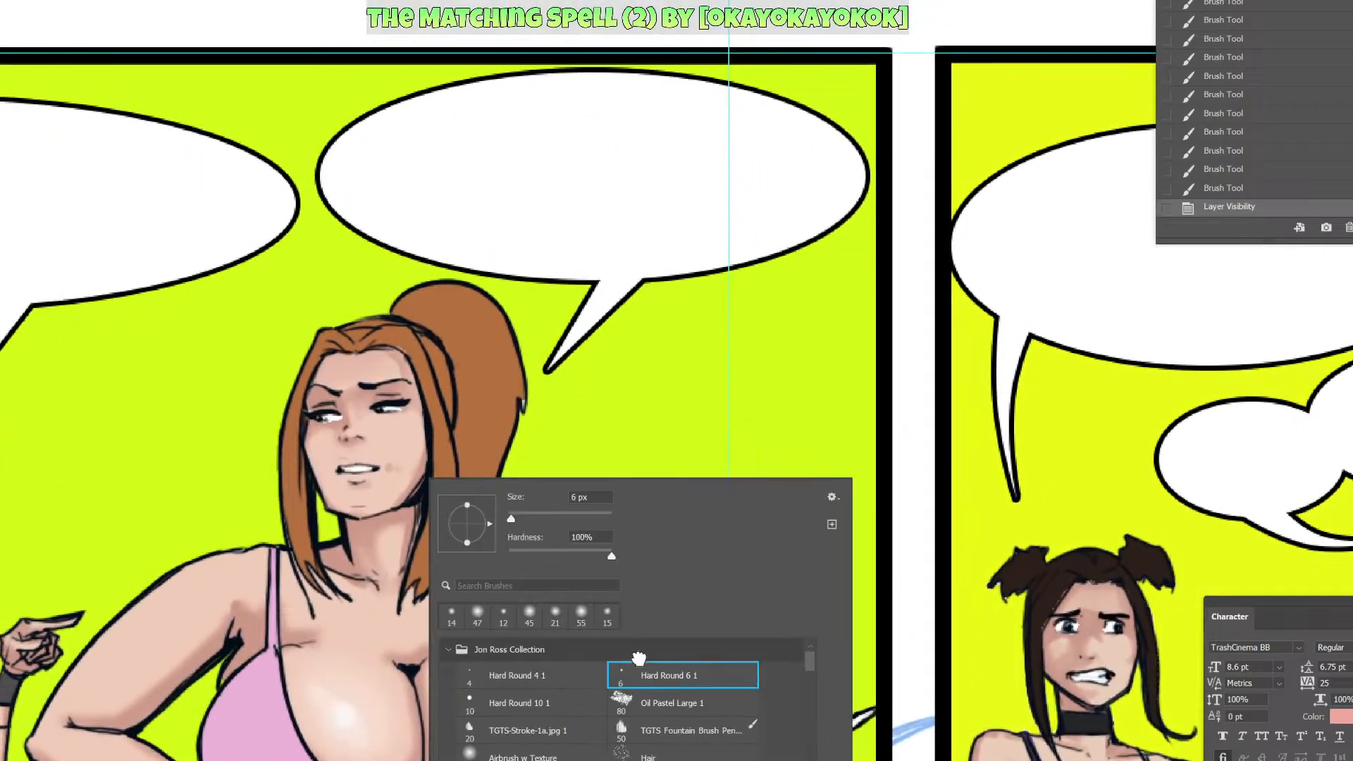
{"action": "mouse_move", "coordinate": [339, 476]}
{"action": "left_mouse_down"}
{"action": "mouse_move", "coordinate": [371, 474]}
{"action": "mouse_move", "coordinate": [344, 462]}
{"action": "mouse_move", "coordinate": [376, 466]}
{"action": "mouse_move", "coordinate": [351, 460]}
{"action": "mouse_move", "coordinate": [365, 471]}
{"action": "left_mouse_up"}
{"action": "left_click", "coordinate": [356, 470], "text": "alt"}
Touch up the area around the red-haired character's eye in the first panel with tones sampled from her face and shoulder.
{"action": "mouse_move", "coordinate": [321, 416]}
{"action": "left_mouse_down"}
{"action": "mouse_move", "coordinate": [408, 407]}
{"action": "mouse_move", "coordinate": [349, 412]}
{"action": "left_mouse_up"}
{"action": "left_click", "coordinate": [327, 420], "text": "alt"}
{"action": "left_click", "coordinate": [458, 555], "text": "alt"}
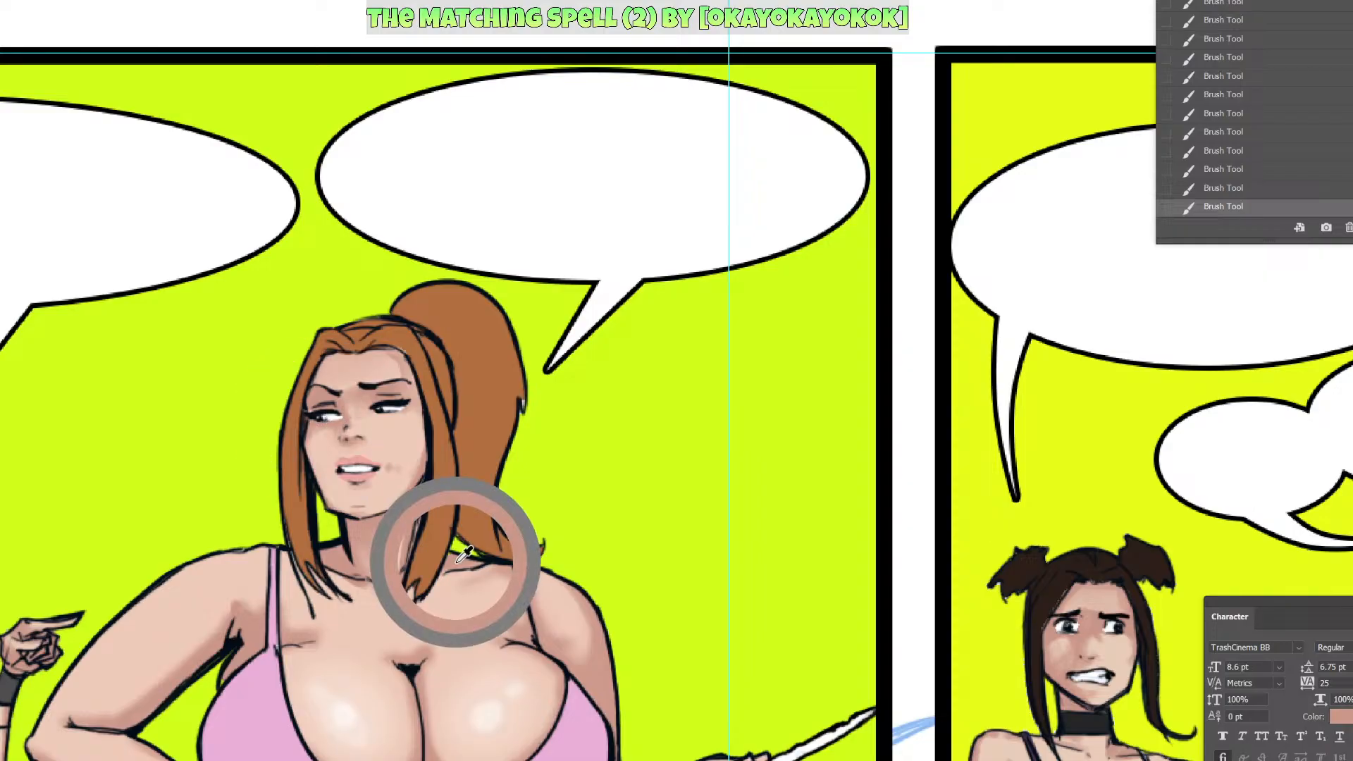
{"action": "scroll", "coordinate": [627, 726], "scroll_direction": "down", "scroll_amount": 4}
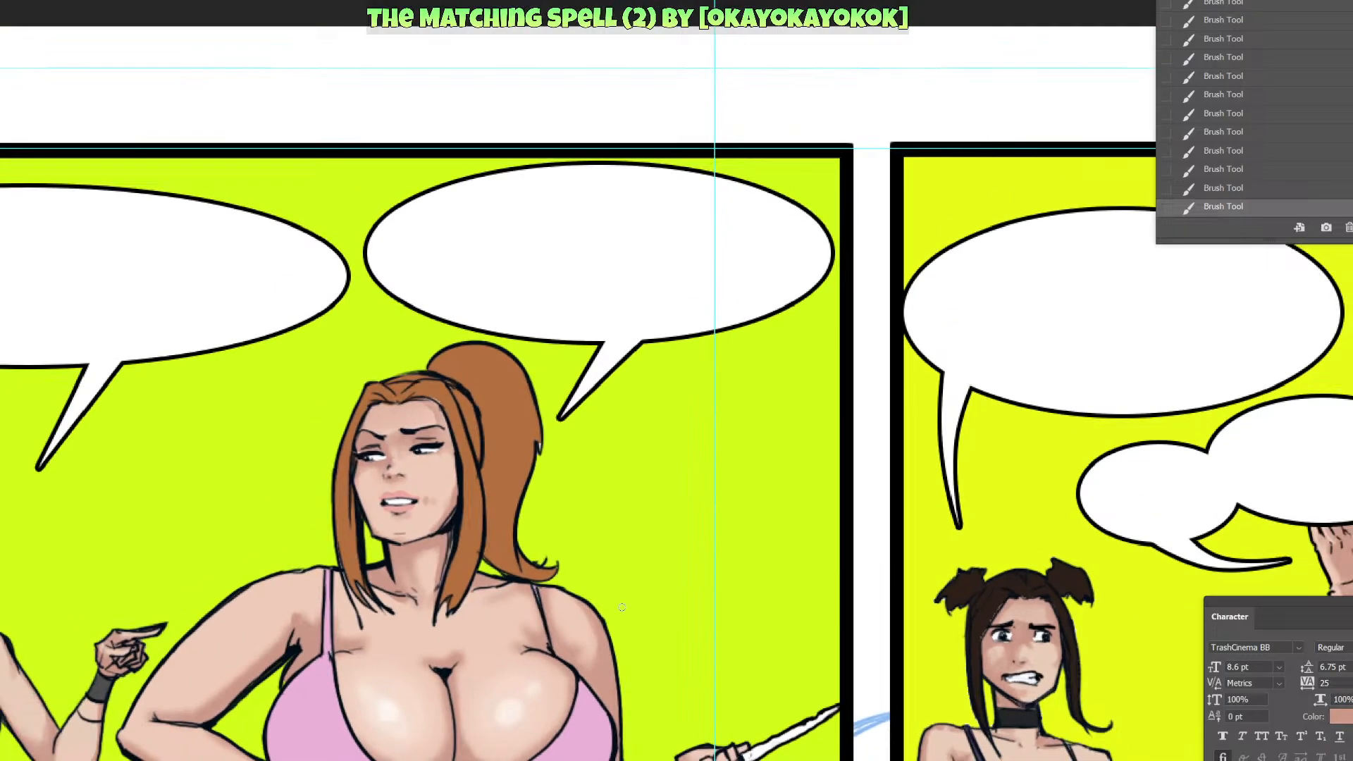
{"action": "left_click_drag", "start_coordinate": [671, 721], "coordinate": [574, 722]}
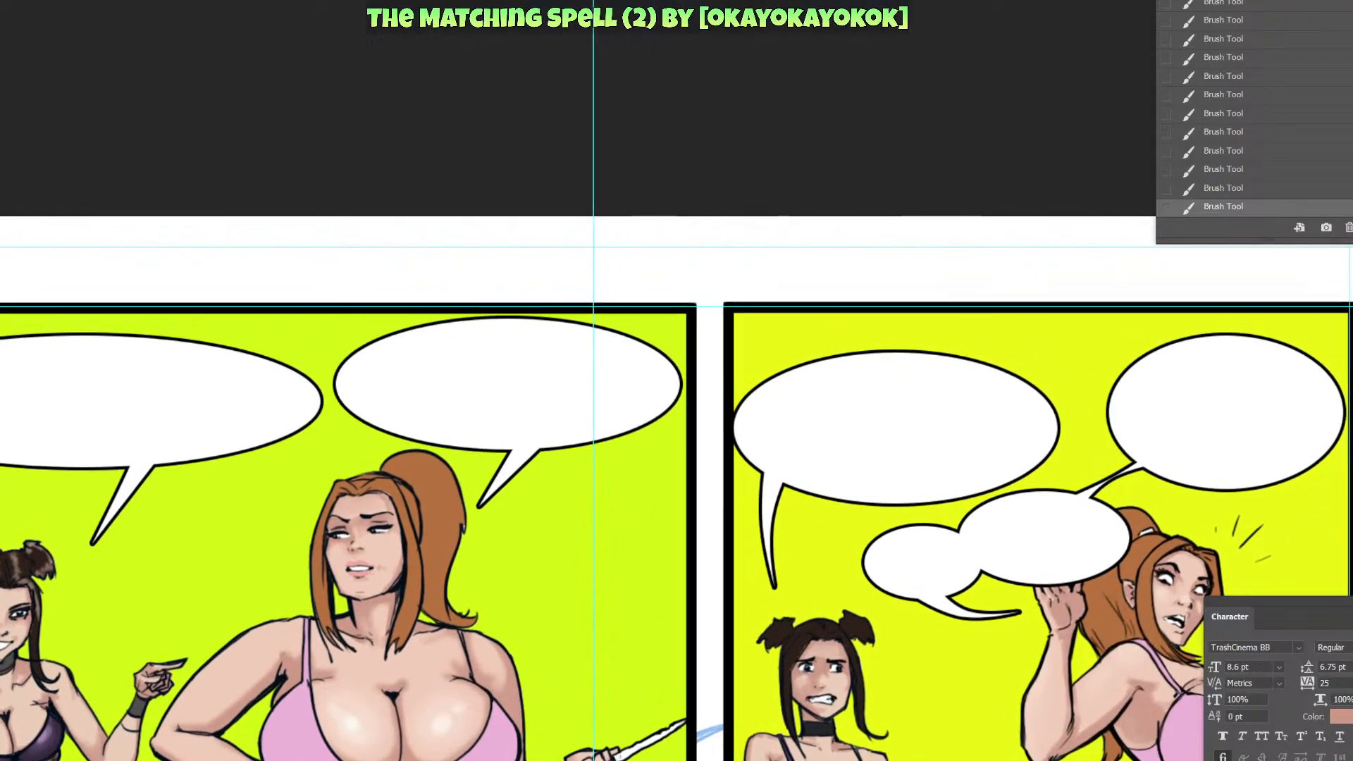
Paint the red-haired character's lips in the second panel with the lip pink sampled from the first panel.
{"action": "left_click", "coordinate": [365, 571], "text": "alt"}
{"action": "left_click", "coordinate": [365, 570], "text": "alt"}
{"action": "left_click_drag", "start_coordinate": [949, 730], "coordinate": [491, 760]}
{"action": "scroll", "coordinate": [768, 692], "scroll_direction": "up", "scroll_amount": 6}
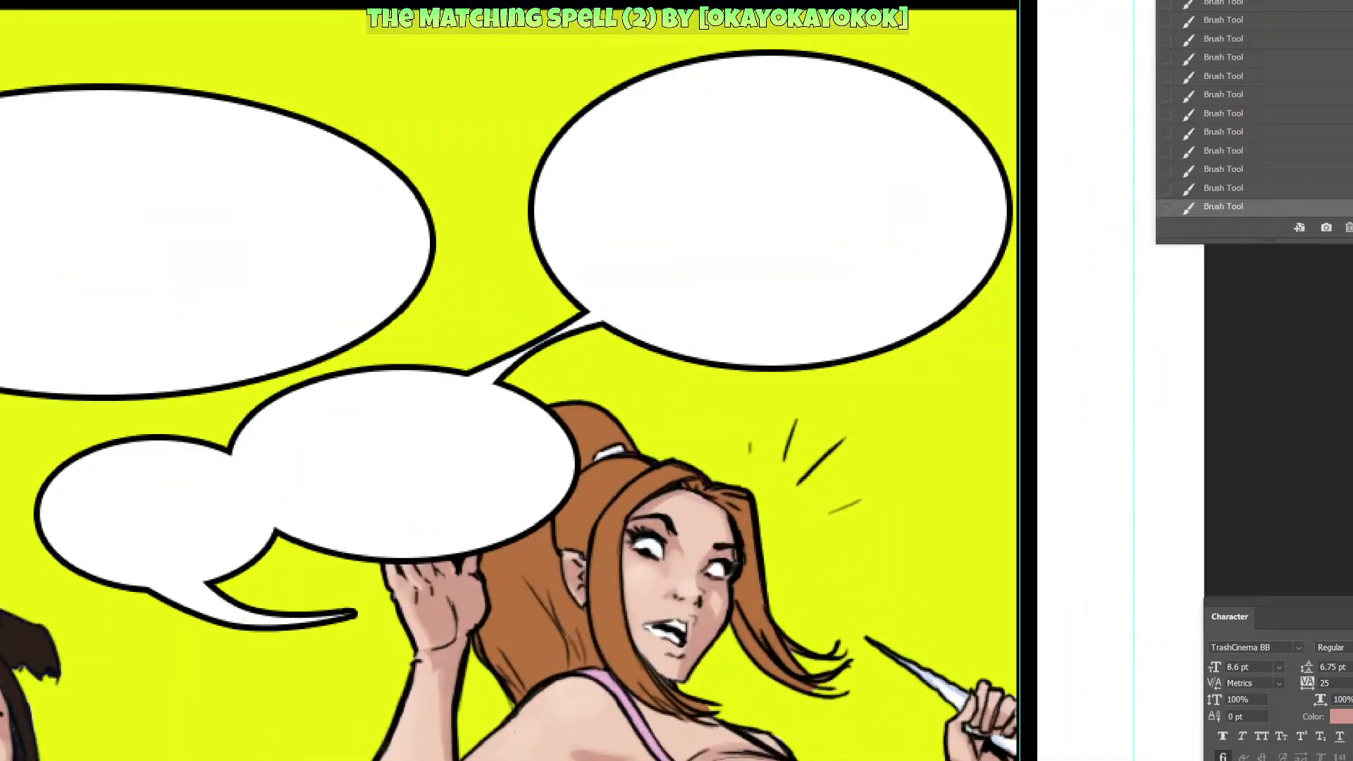
{"action": "left_click_drag", "start_coordinate": [650, 634], "coordinate": [675, 652]}
{"action": "mouse_move", "coordinate": [263, 655]}
{"action": "left_mouse_down"}
{"action": "mouse_move", "coordinate": [451, 708]}
{"action": "mouse_move", "coordinate": [525, 695]}
{"action": "left_mouse_up"}
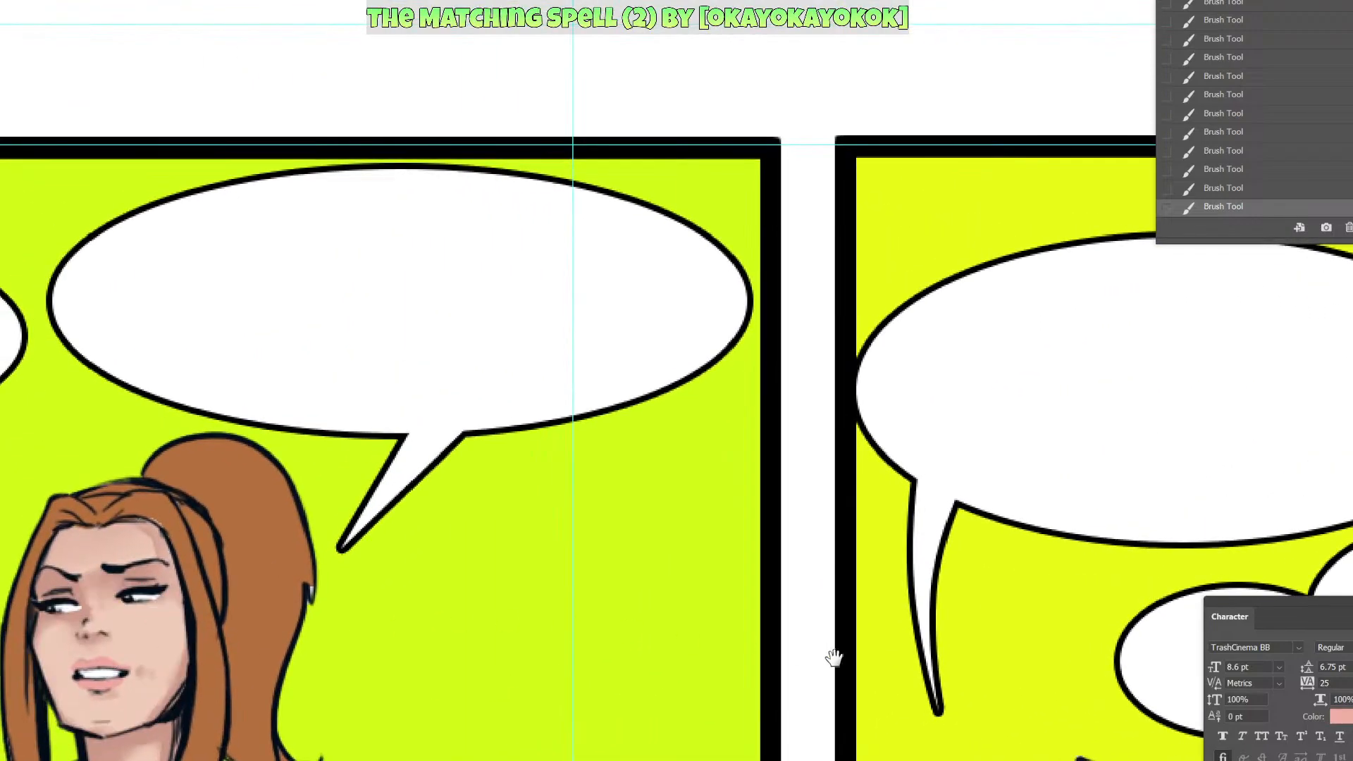
{"action": "left_click_drag", "start_coordinate": [833, 649], "coordinate": [335, 588]}
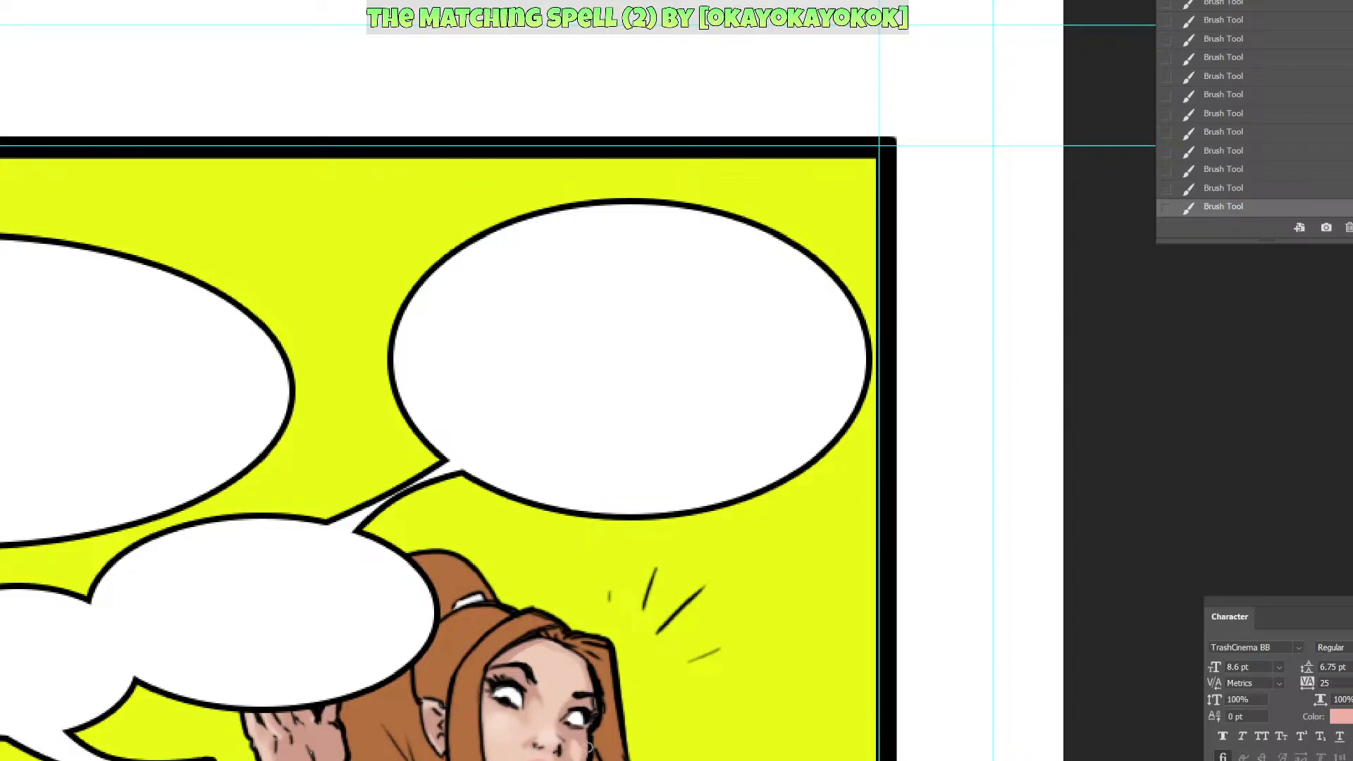
Touch up the red-haired character's eye and mouth in the second panel with white, and sample the pink of her top.
{"action": "key", "text": "x"}
{"action": "left_click", "coordinate": [577, 718]}
{"action": "left_click_drag", "start_coordinate": [595, 674], "coordinate": [614, 553]}
{"action": "scroll", "coordinate": [654, 733], "scroll_direction": "down", "scroll_amount": 1}
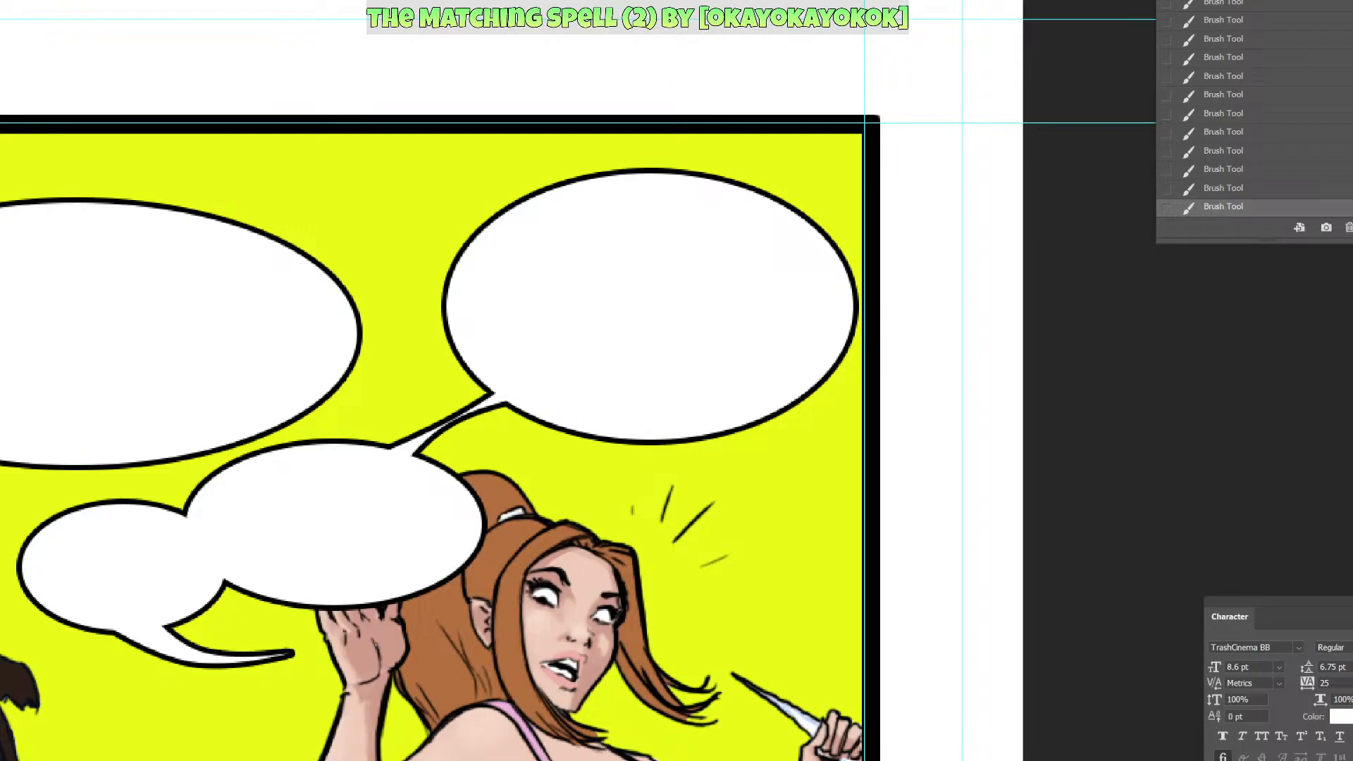
{"action": "right_click", "coordinate": [612, 684]}
{"action": "left_click", "coordinate": [655, 644]}
{"action": "key", "text": "x"}
{"action": "left_click", "coordinate": [522, 722], "text": "alt"}
{"action": "key", "text": "ctrl+minus"}
{"action": "key", "text": "ctrl+minus"}
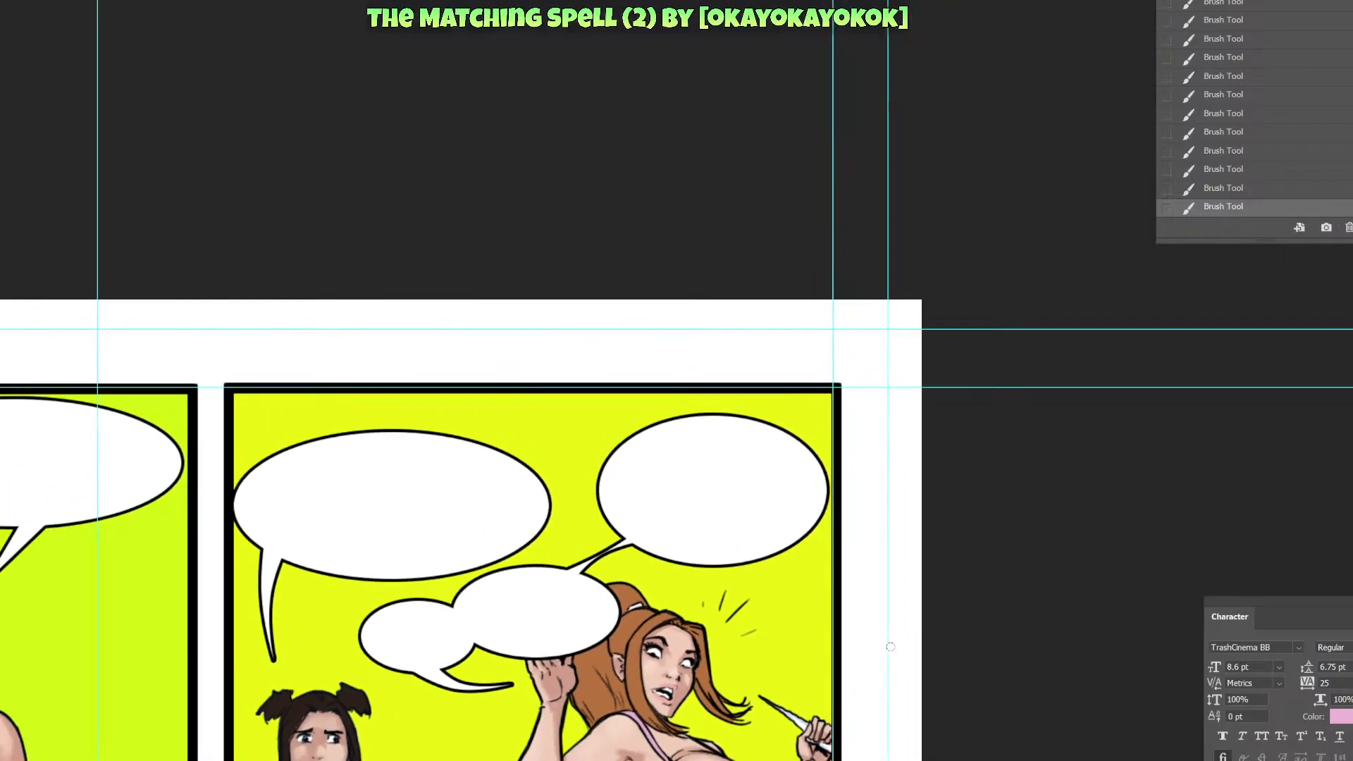
Tint the dark-haired character's lips in the first panel with a dark red matching the lower panels.
{"action": "left_click_drag", "start_coordinate": [890, 646], "coordinate": [1103, 550]}
{"action": "left_click_drag", "start_coordinate": [831, 712], "coordinate": [675, 75]}
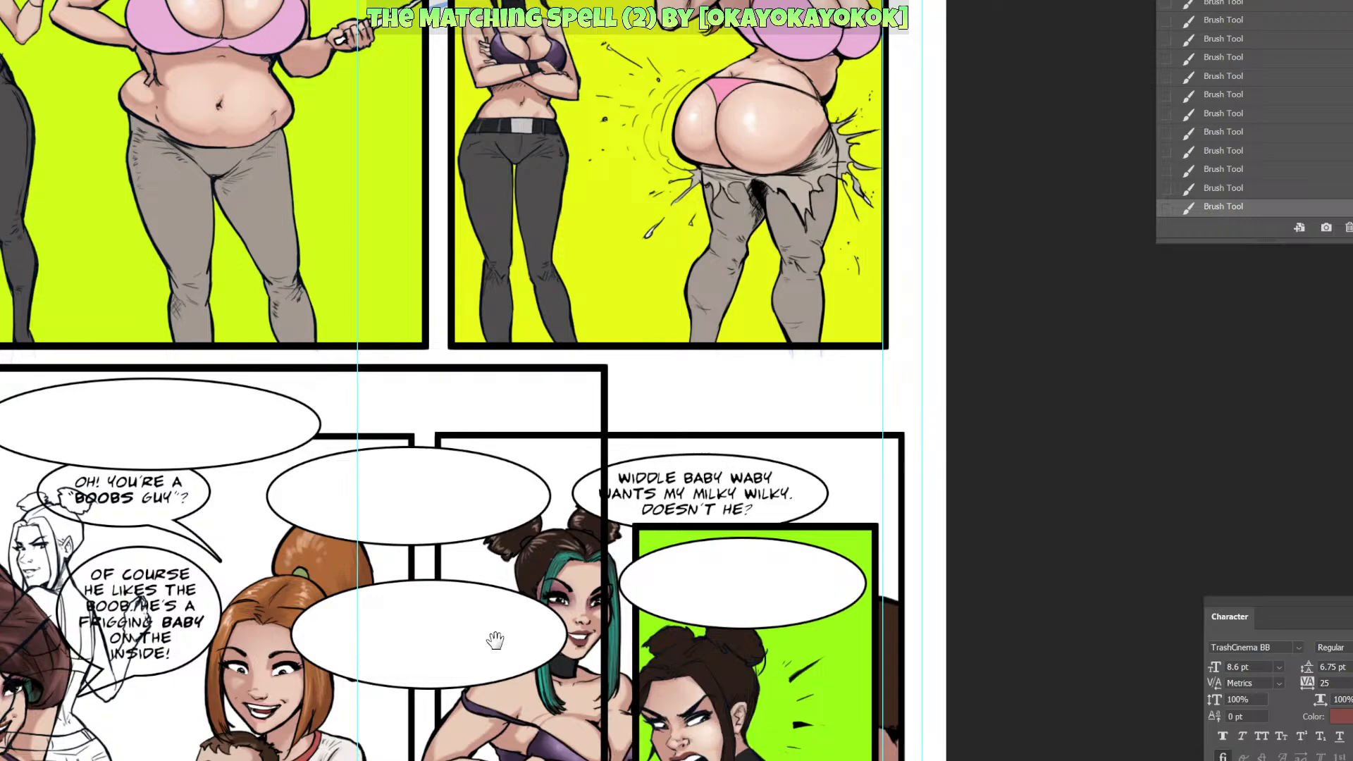
{"action": "scroll", "coordinate": [492, 636], "scroll_direction": "up", "scroll_amount": 10}
{"action": "scroll", "coordinate": [493, 637], "scroll_direction": "up", "scroll_amount": 5}
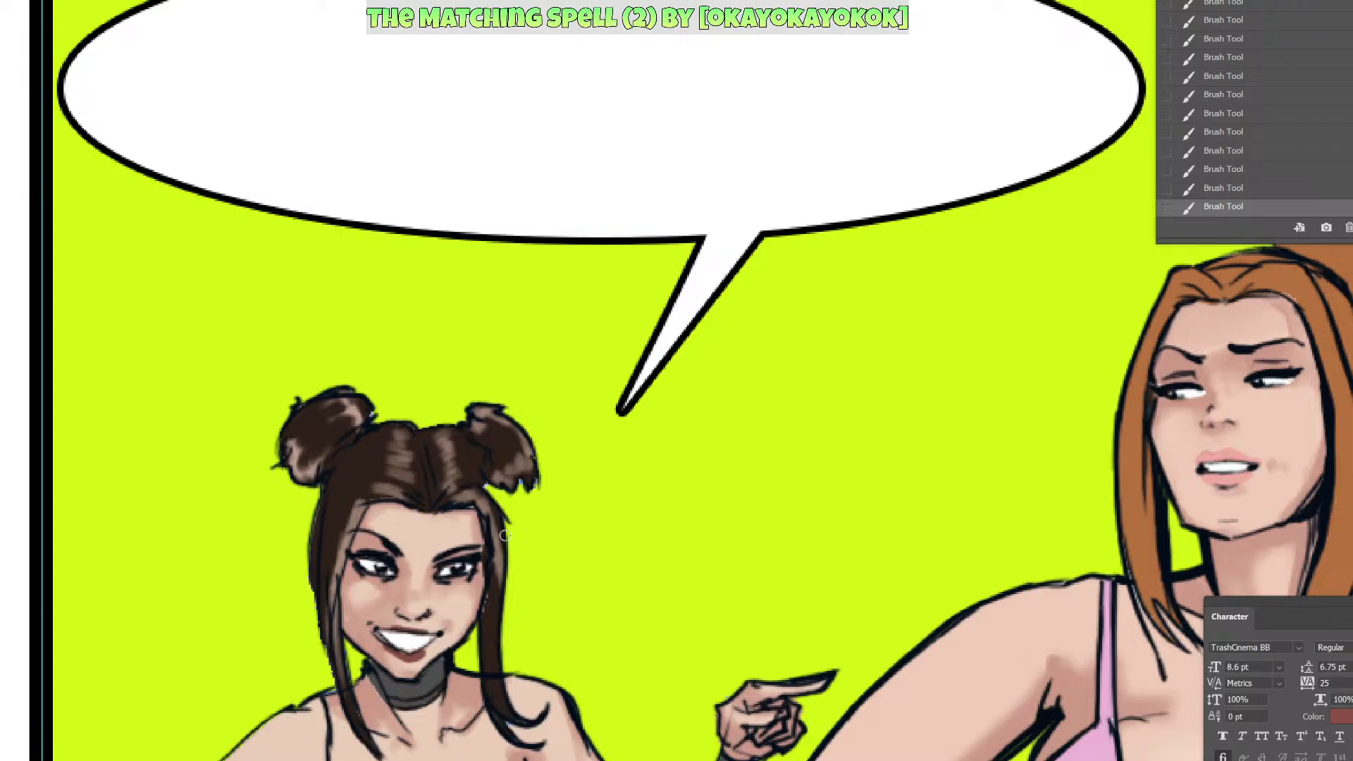
{"action": "scroll", "coordinate": [505, 536], "scroll_direction": "down", "scroll_amount": 2}
Touch up the dark-haired character's face and choker in the second panel with tones sampled from her hair, neck and choker.
{"action": "scroll", "coordinate": [926, 719], "scroll_direction": "right", "scroll_amount": 10}
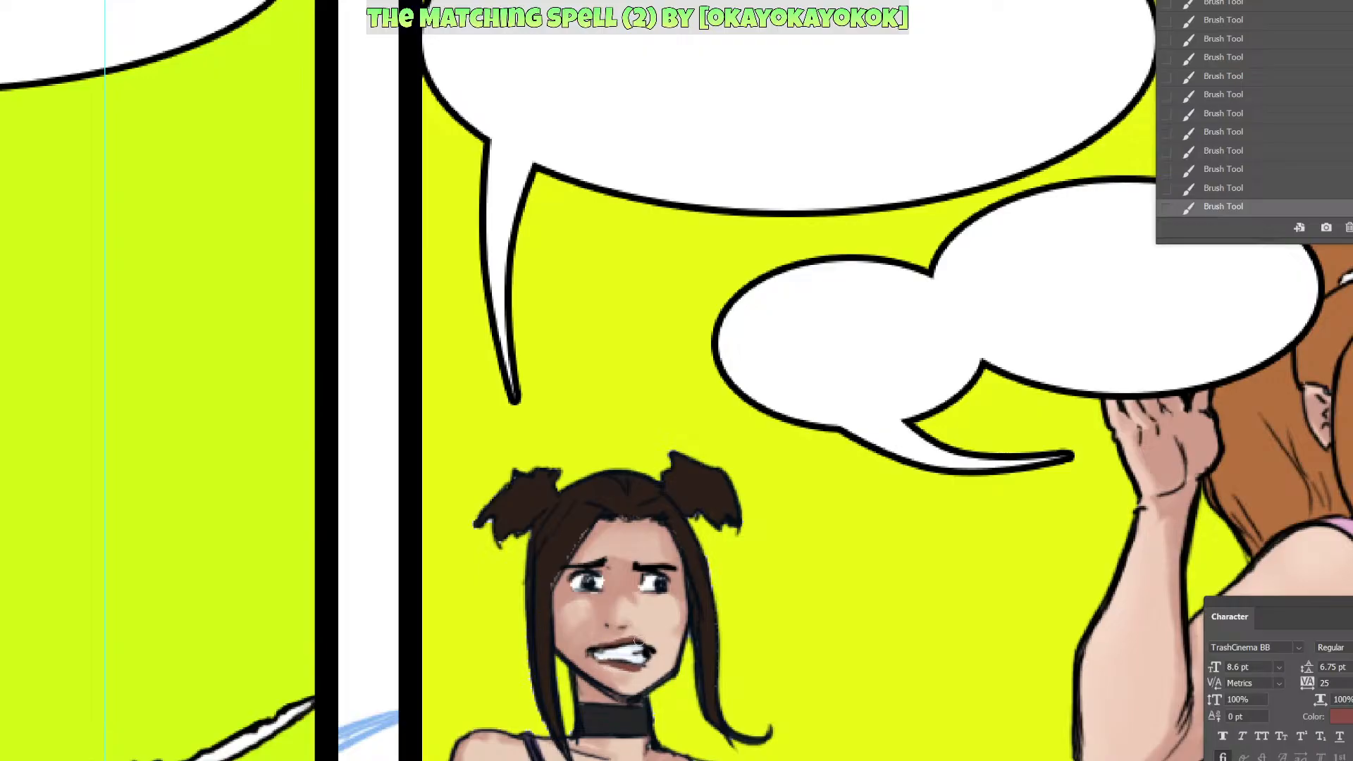
{"action": "left_click", "coordinate": [569, 536], "text": "alt"}
{"action": "left_click", "coordinate": [654, 746], "text": "alt"}
{"action": "scroll", "coordinate": [655, 728], "scroll_direction": "down", "scroll_amount": 3}
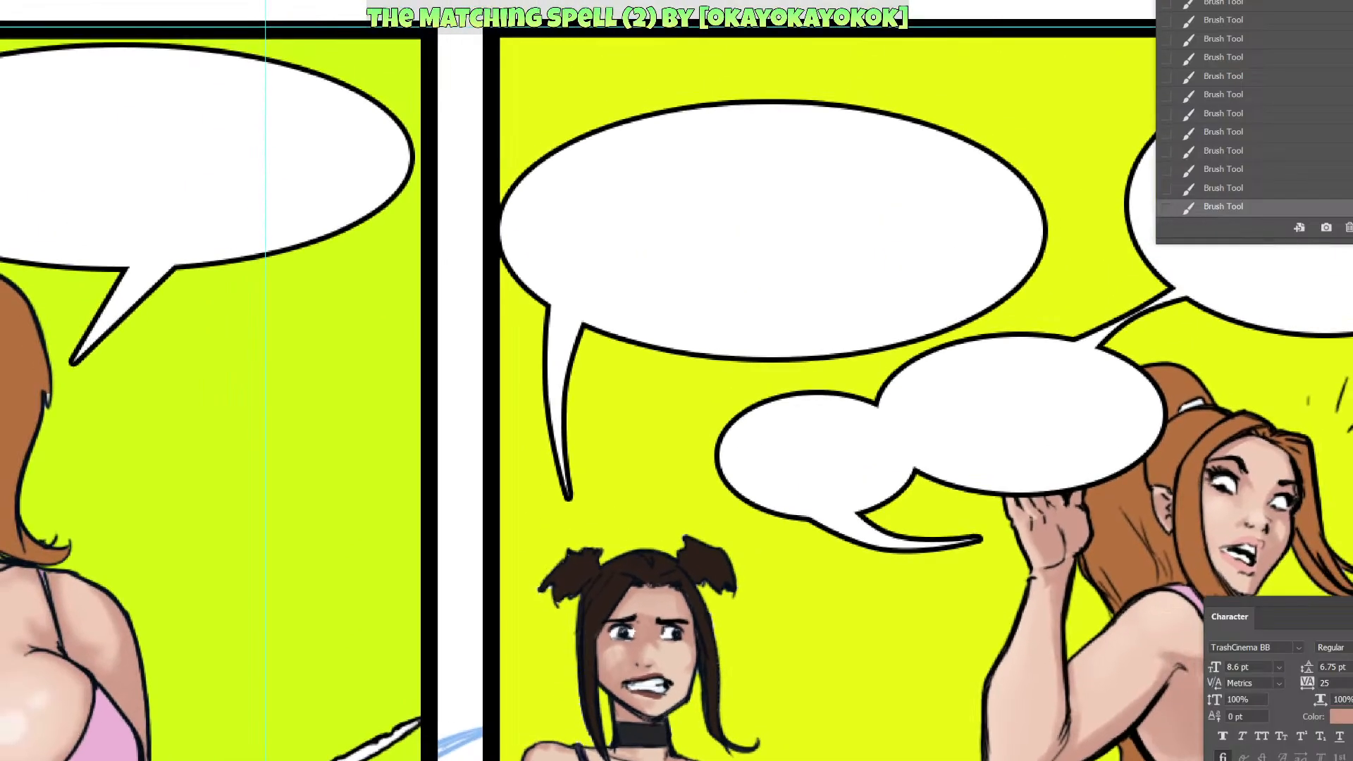
{"action": "left_click", "coordinate": [655, 729], "text": "alt"}
{"action": "scroll", "coordinate": [662, 360], "scroll_direction": "down", "scroll_amount": 5}
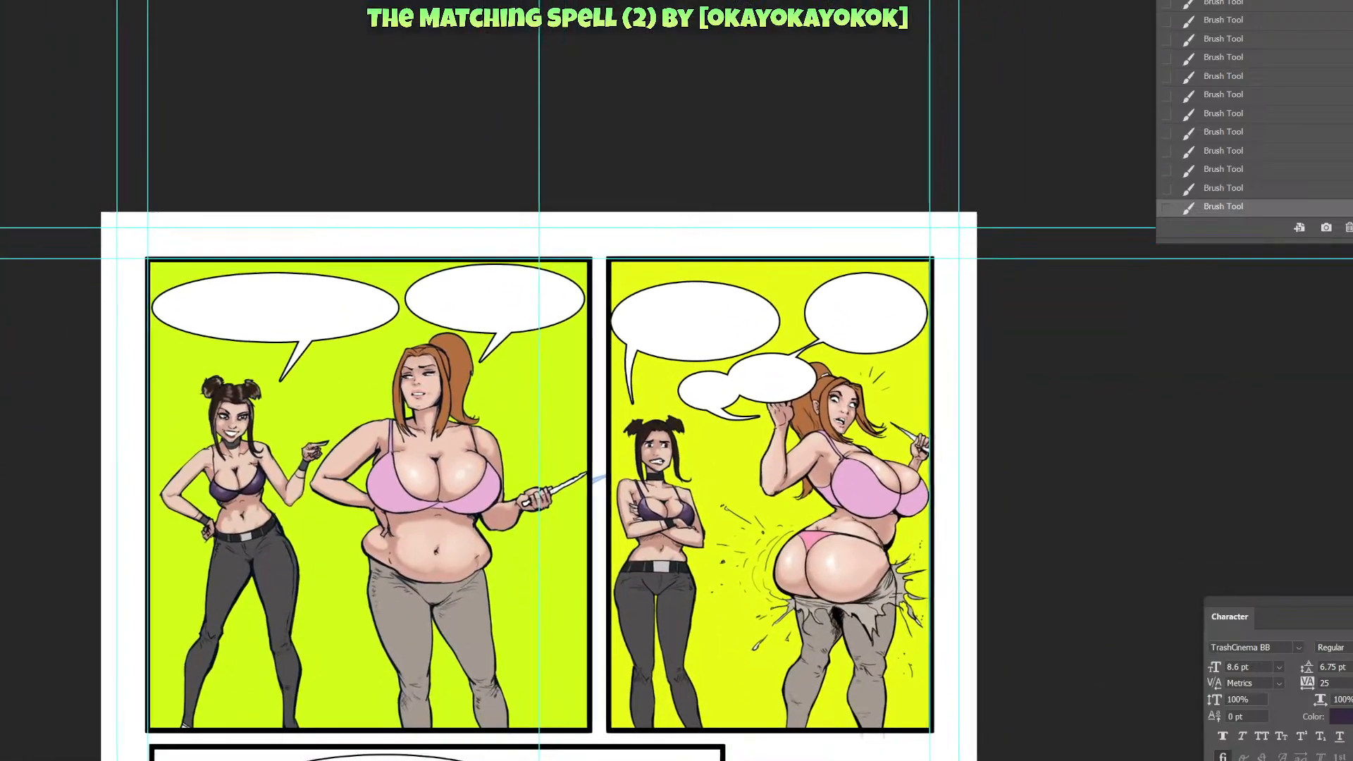
{"action": "scroll", "coordinate": [726, 479], "scroll_direction": "up", "scroll_amount": 1}
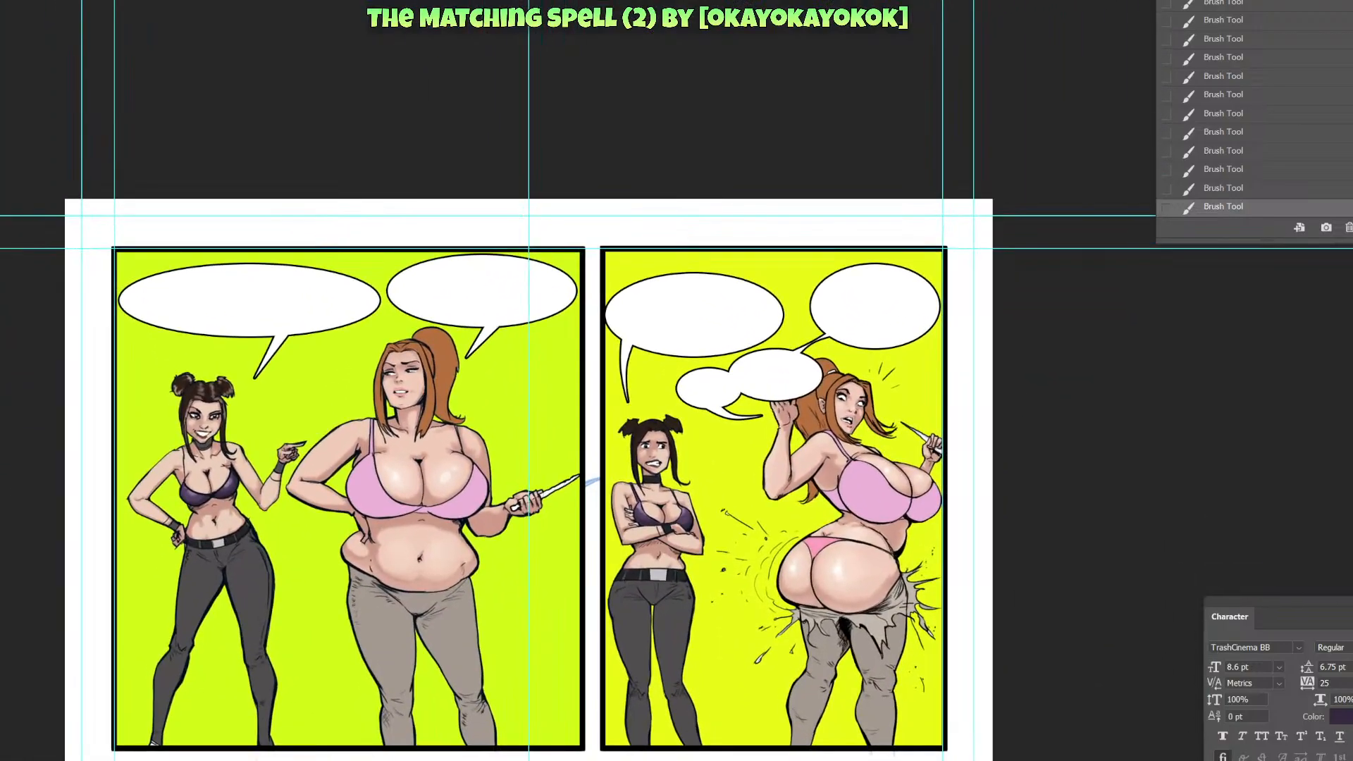
{"action": "left_click_drag", "start_coordinate": [726, 479], "coordinate": [812, 624]}
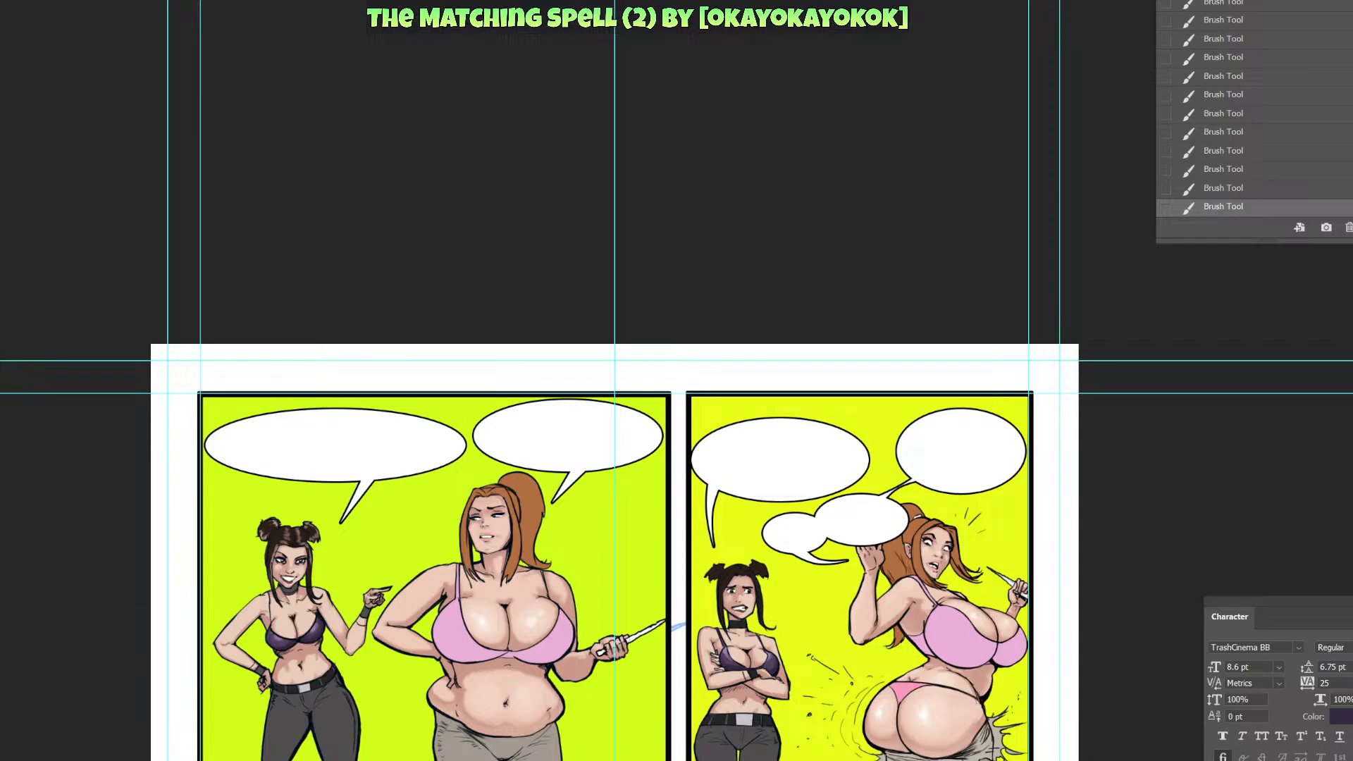
Switch to YouTube Music, start playing moisturizer from Listen again, and return to the comic page.
{"action": "key", "text": "alt+Tab"}
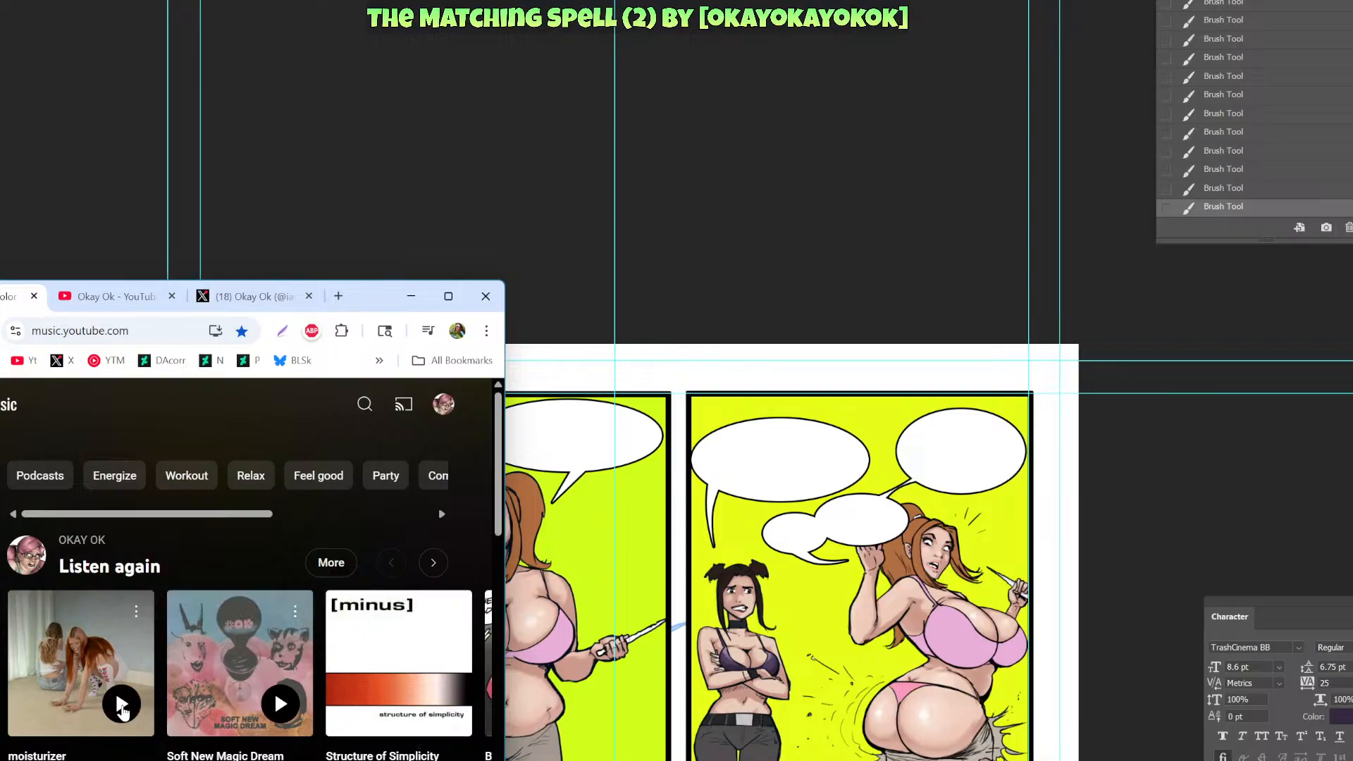
{"action": "left_click", "coordinate": [121, 705]}
{"action": "key", "text": "alt+Tab"}
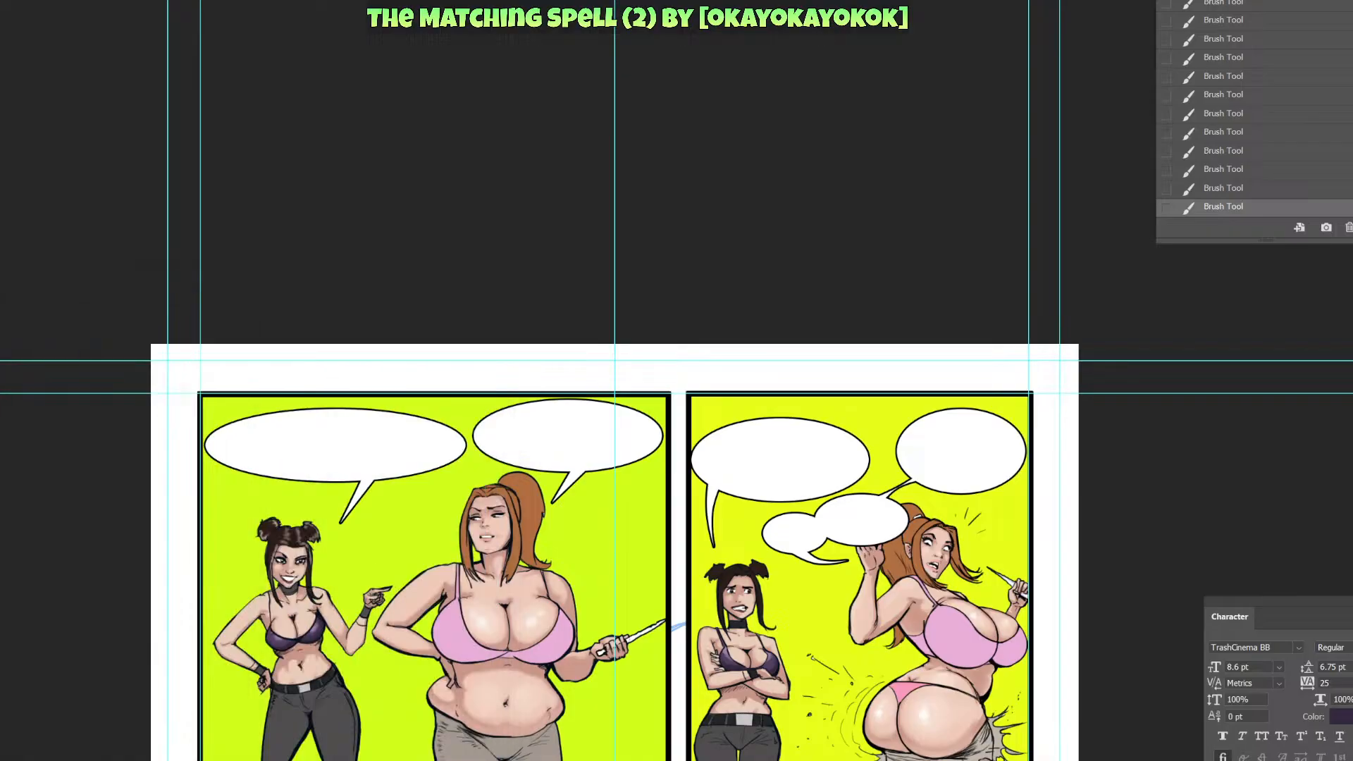
Select the red-haired character's pink tops in both upper panels with the Magic Wand and sample their pink.
{"action": "left_click_drag", "start_coordinate": [860, 734], "coordinate": [773, 693]}
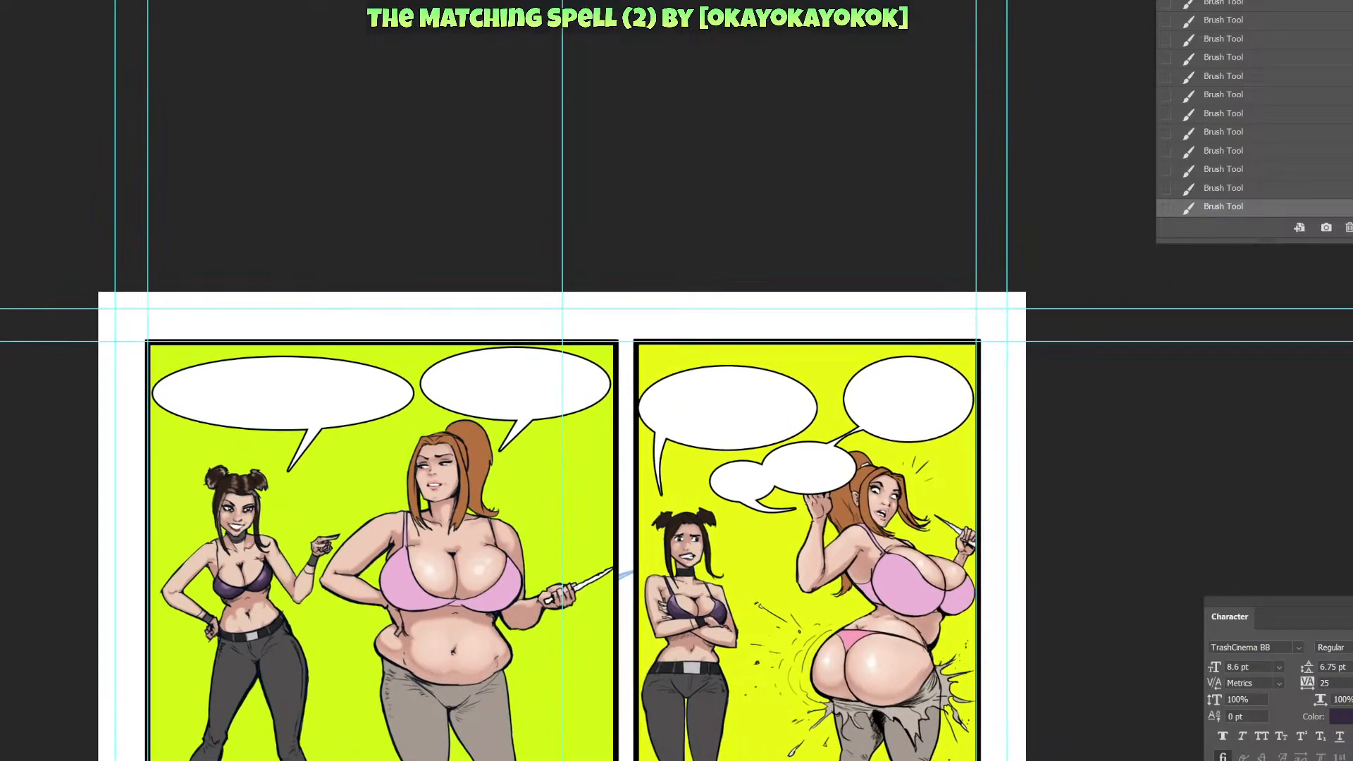
{"action": "left_click", "coordinate": [916, 599]}
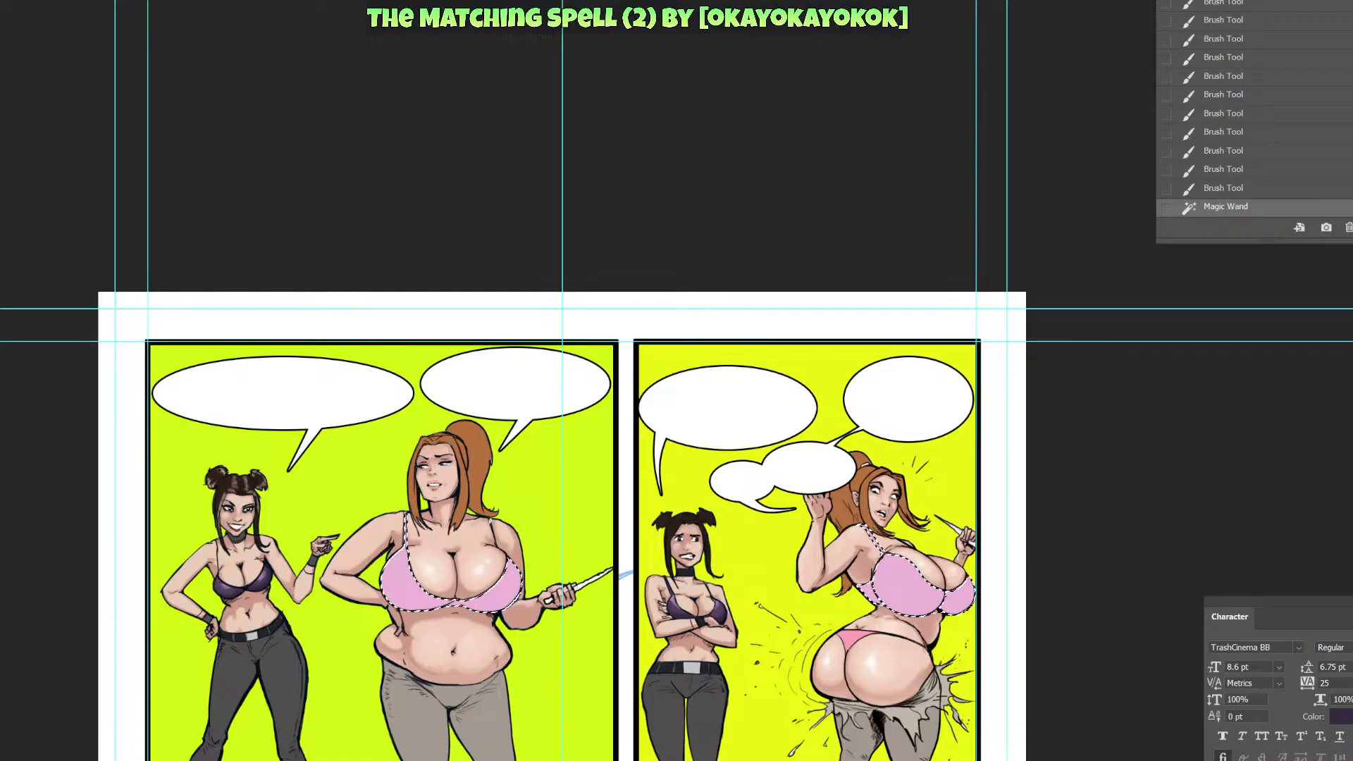
{"action": "left_click", "coordinate": [410, 582]}
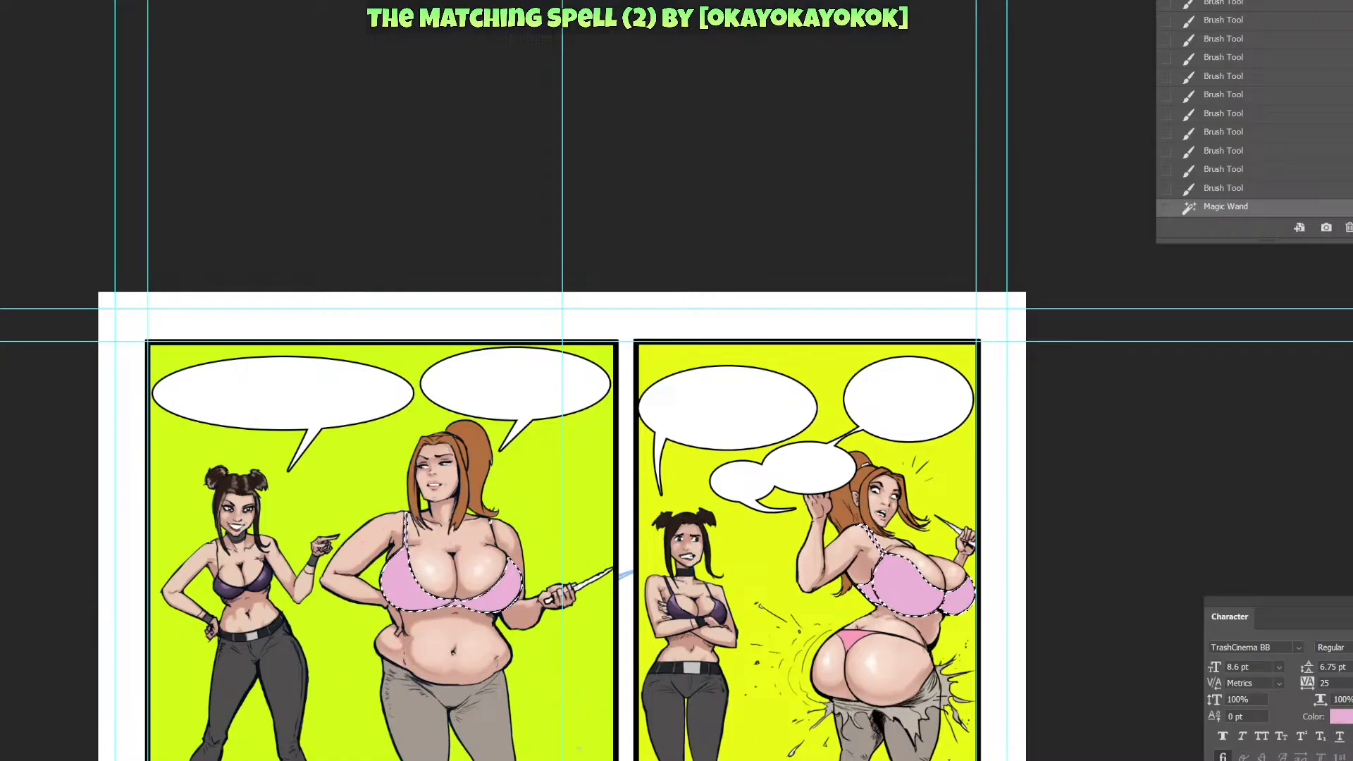
Place the Tales17_916 image from the TCK18 folder over the upper panels and sample a darker pink from its bra shading.
{"action": "scroll", "coordinate": [493, 381], "scroll_direction": "down", "scroll_amount": 10}
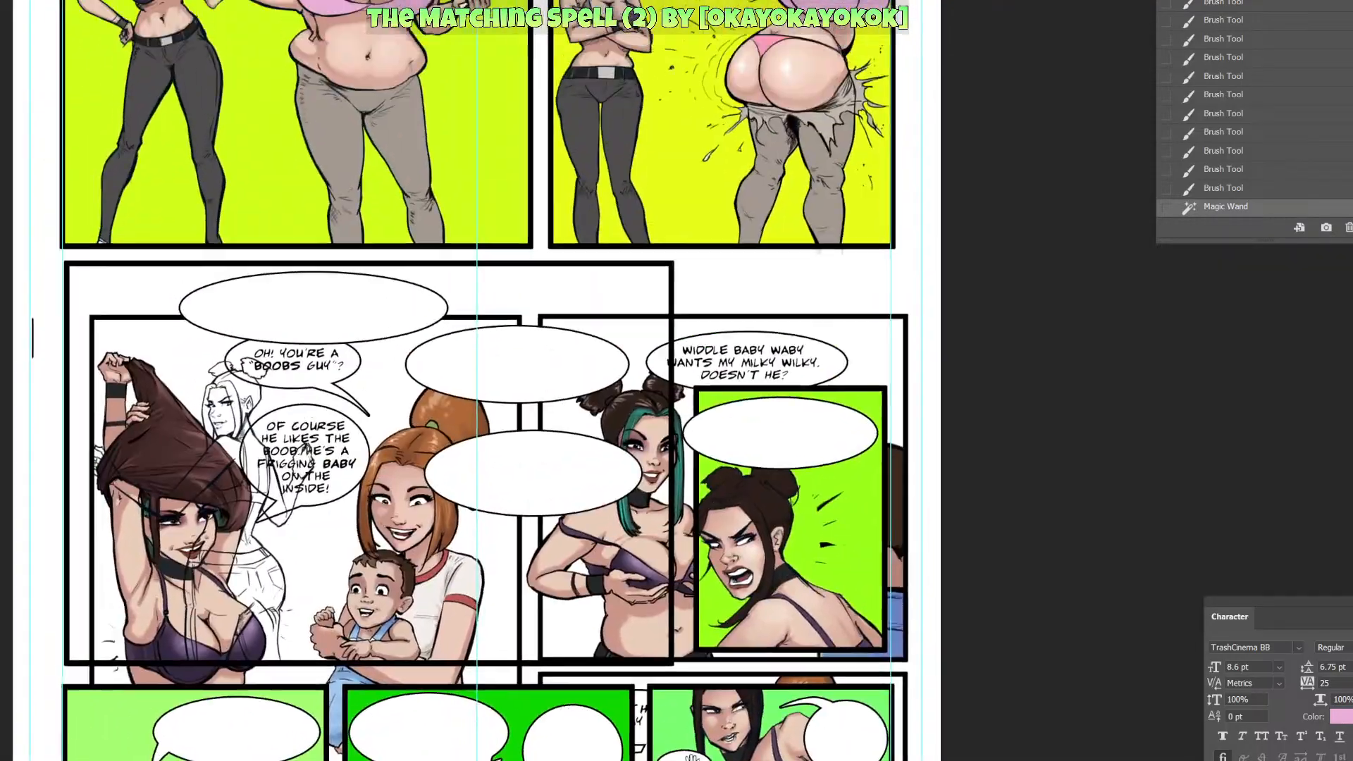
{"action": "scroll", "coordinate": [493, 381], "scroll_direction": "up", "scroll_amount": 10}
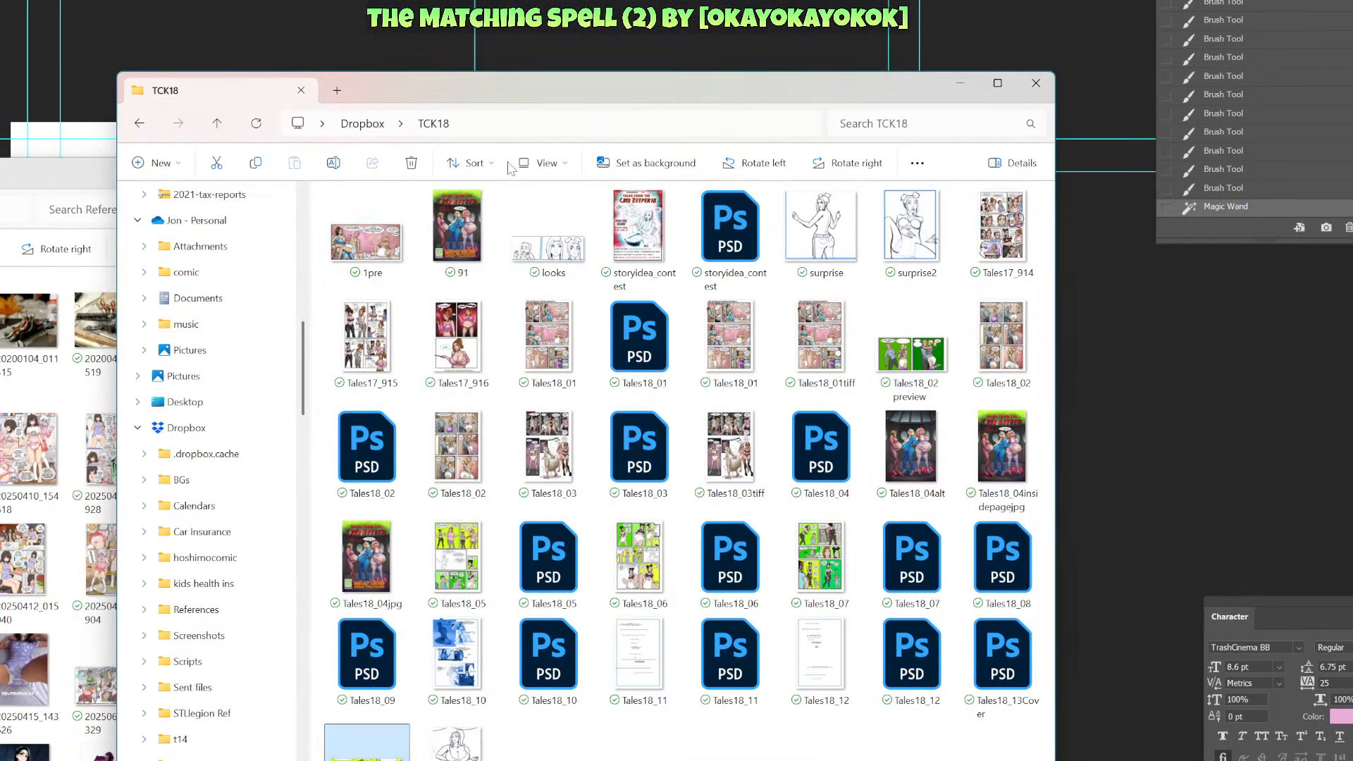
{"action": "left_click_drag", "start_coordinate": [514, 96], "coordinate": [79, 167]}
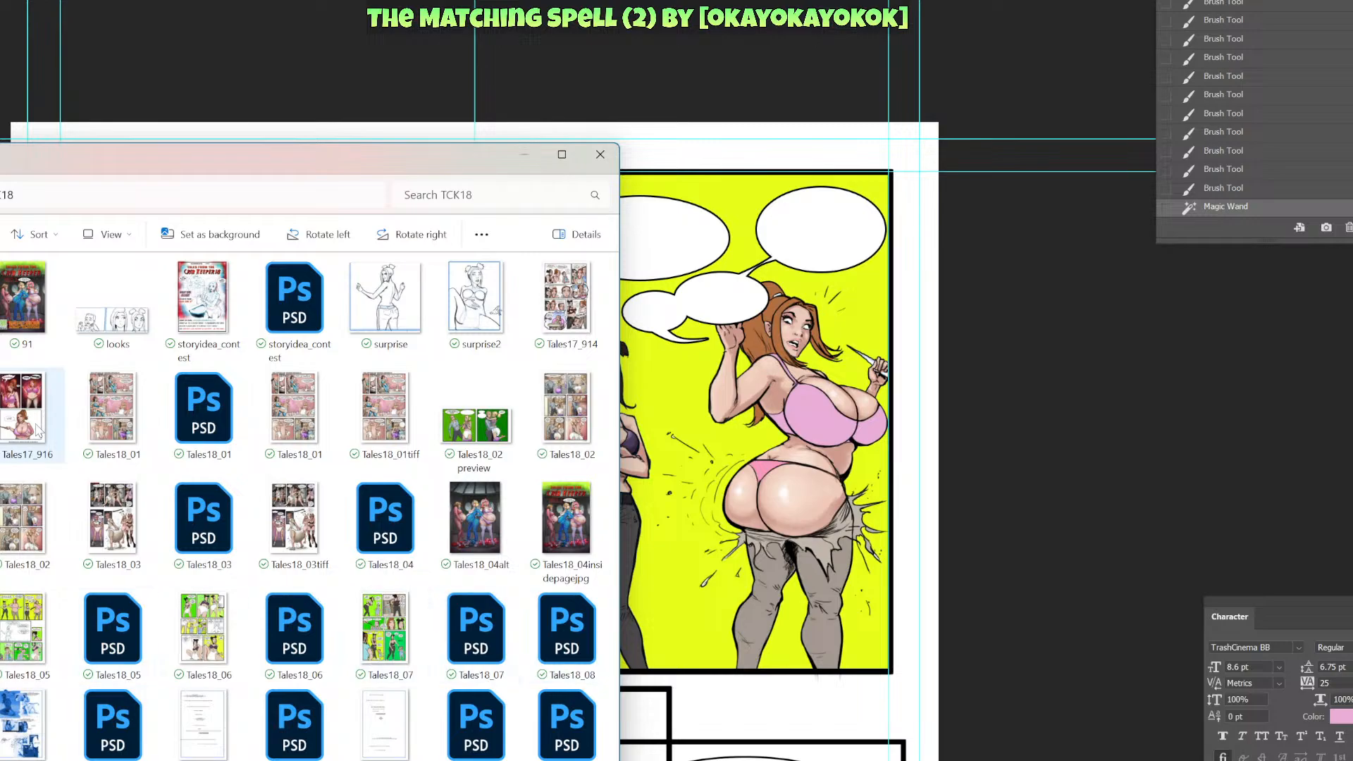
{"action": "left_click_drag", "start_coordinate": [39, 431], "coordinate": [885, 399]}
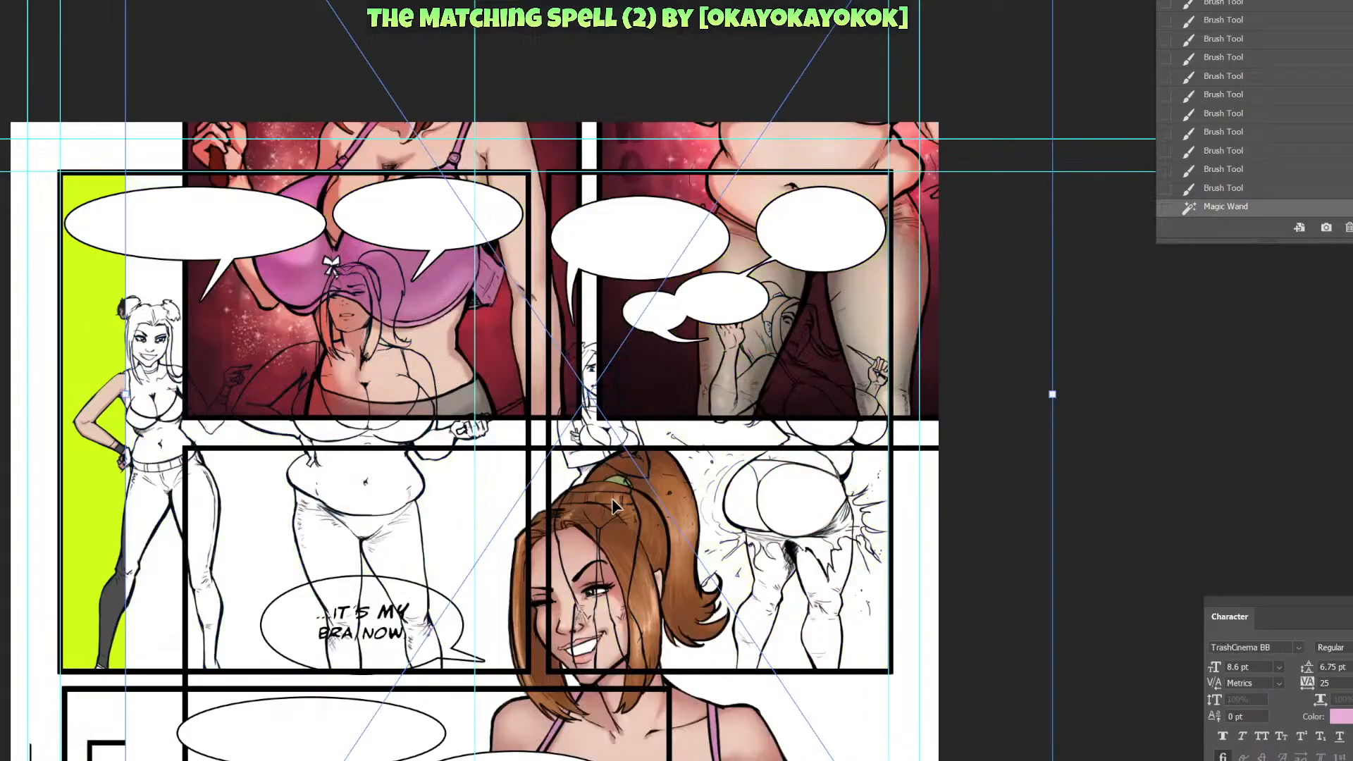
{"action": "left_click_drag", "start_coordinate": [683, 585], "coordinate": [770, 402]}
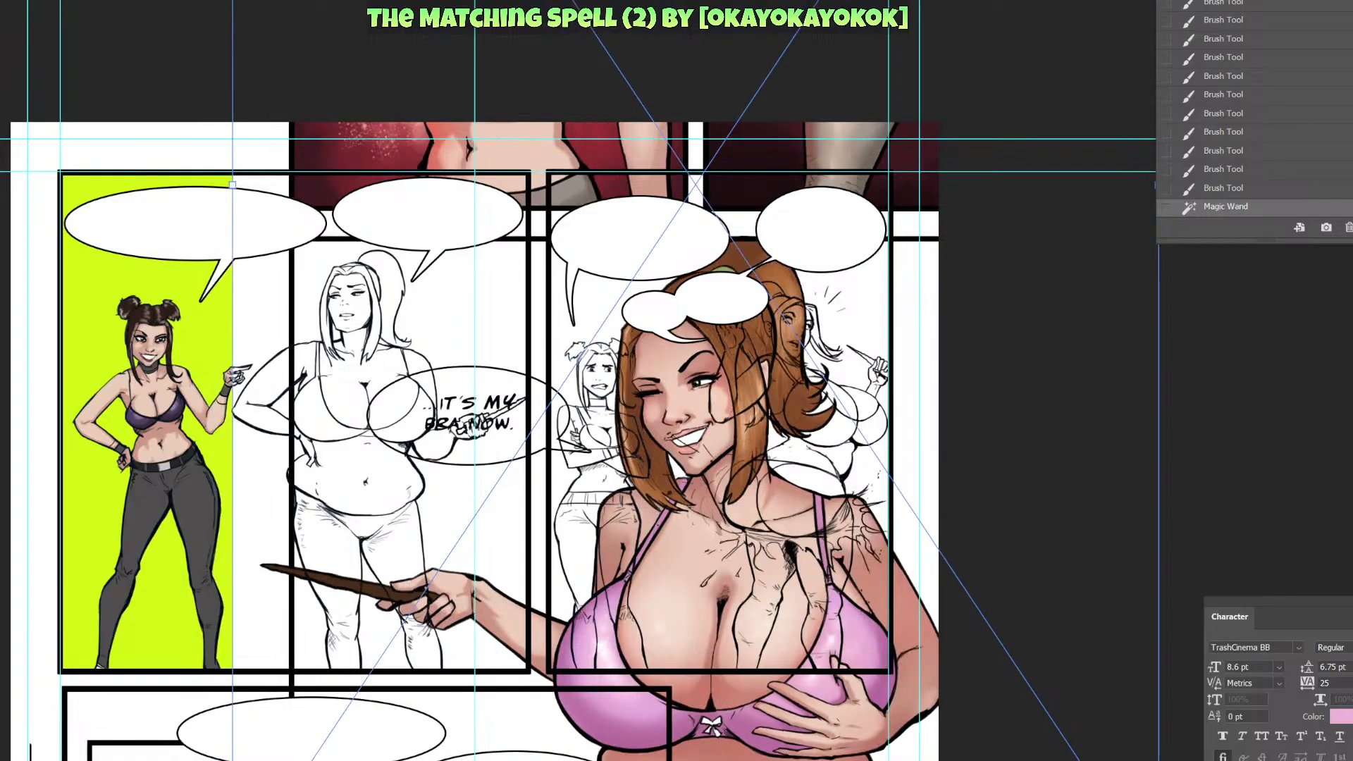
{"action": "key", "text": "Return"}
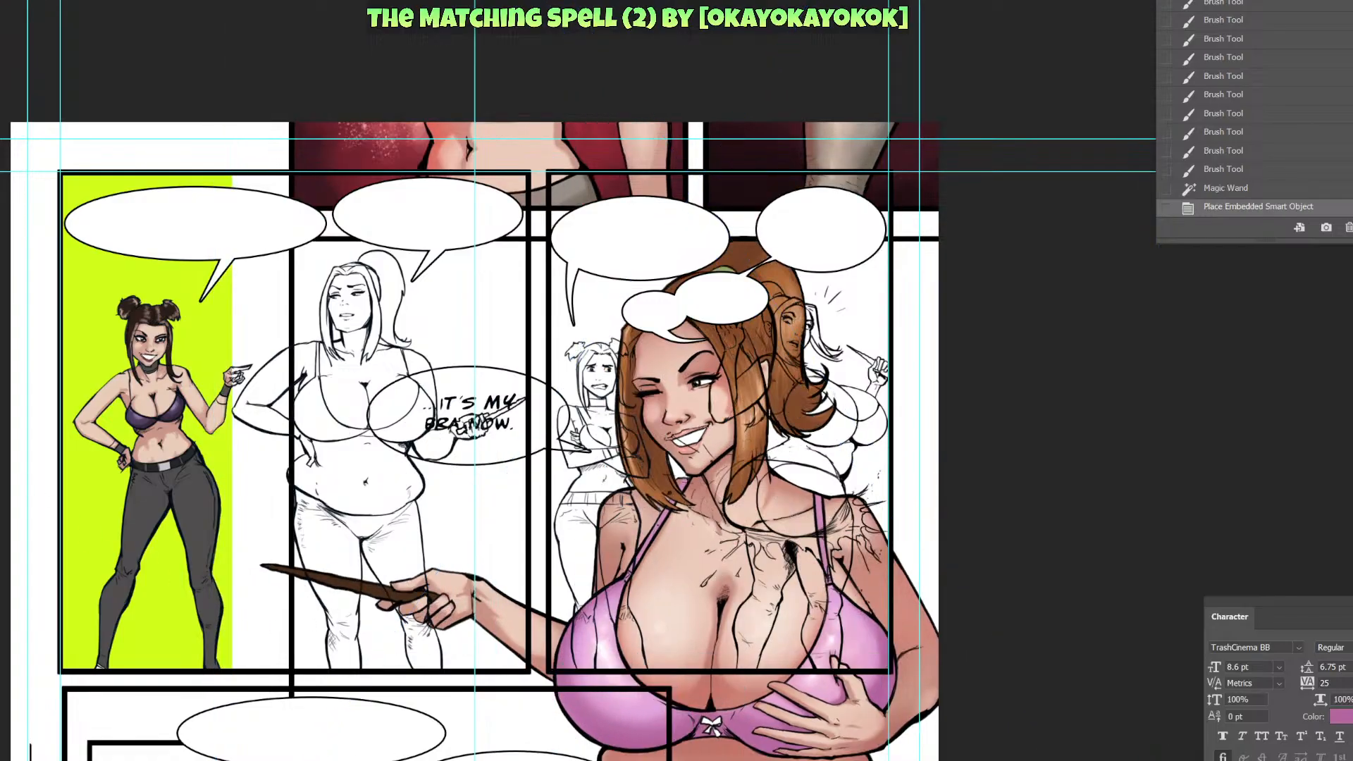
Hide the placed reference image and reselect the red-haired character's pink tops in both upper panels with the Magic Wand.
{"action": "key", "text": "ctrl+comma"}
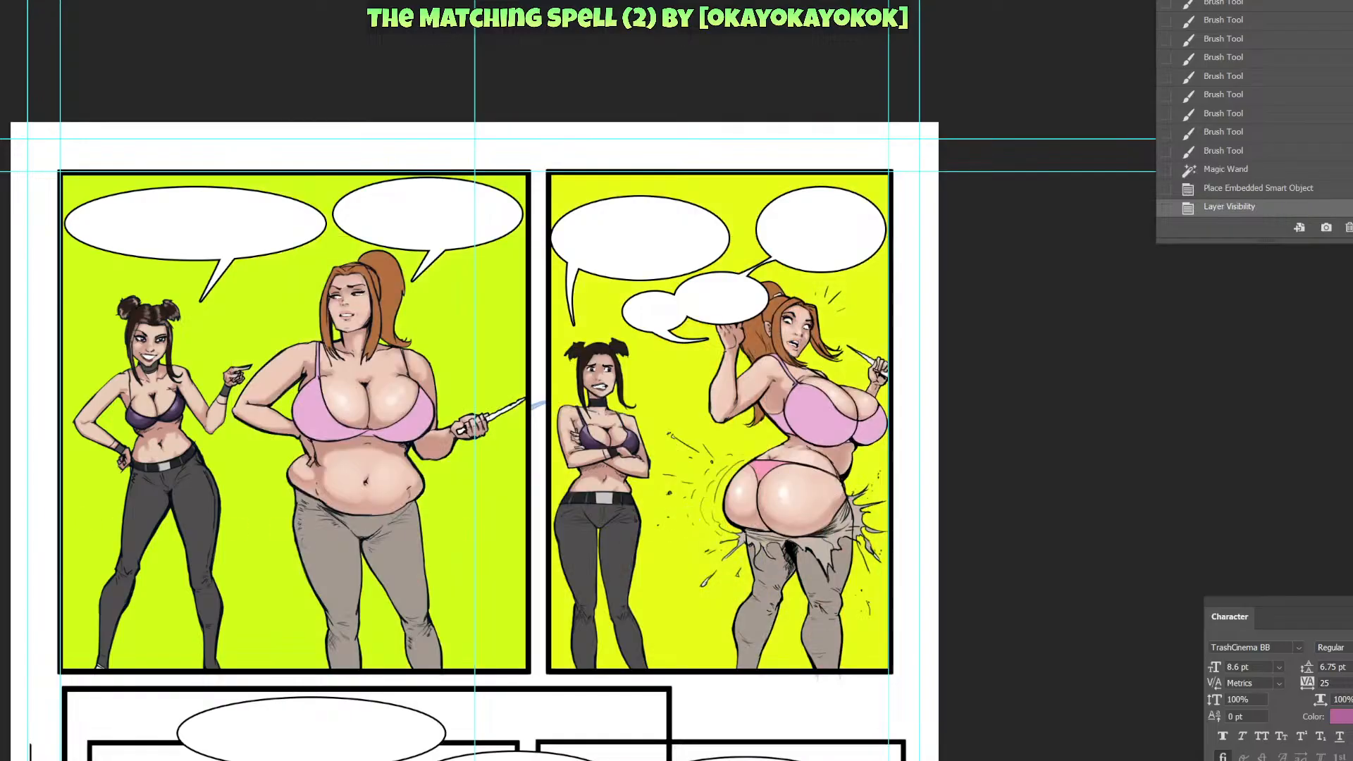
{"action": "left_click", "coordinate": [376, 400]}
{"action": "key", "text": "ctrl+d"}
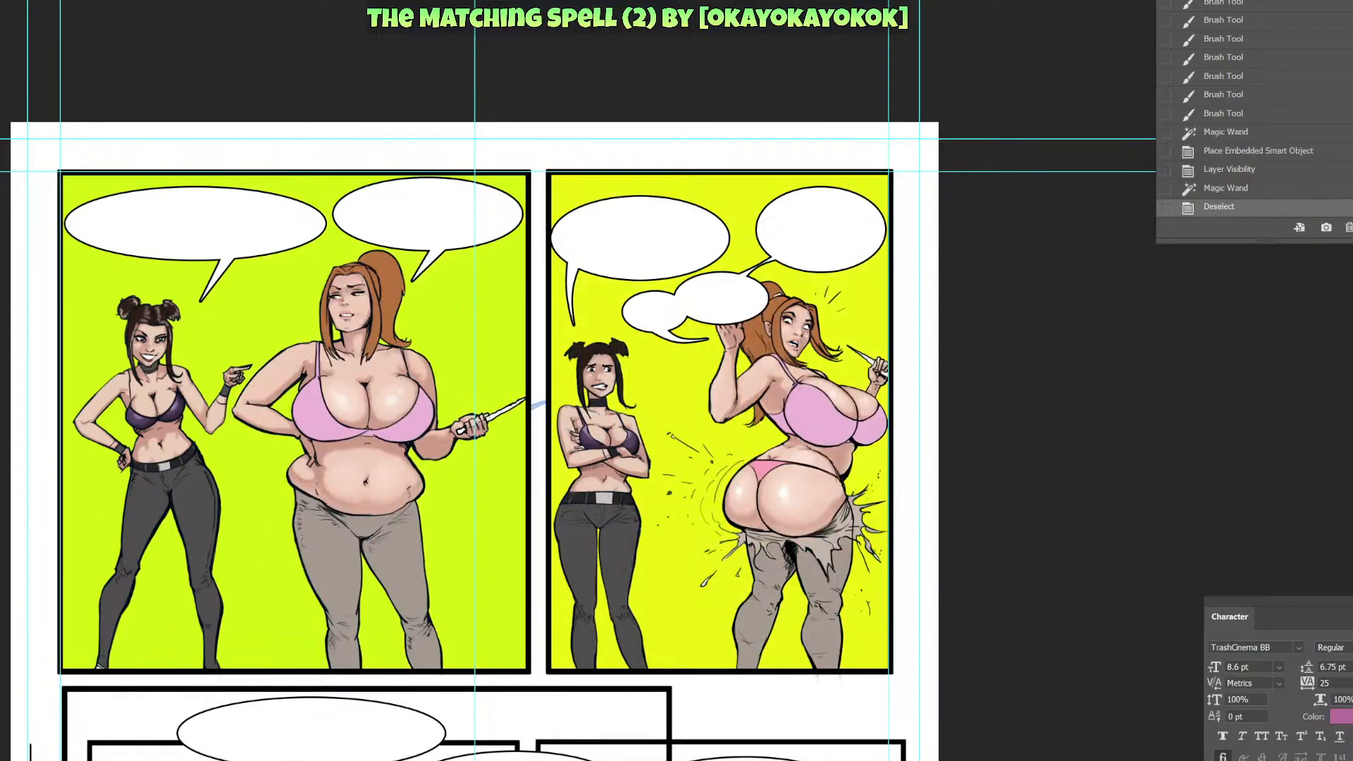
{"action": "left_click", "coordinate": [313, 413]}
{"action": "key", "text": "ctrl+plus"}
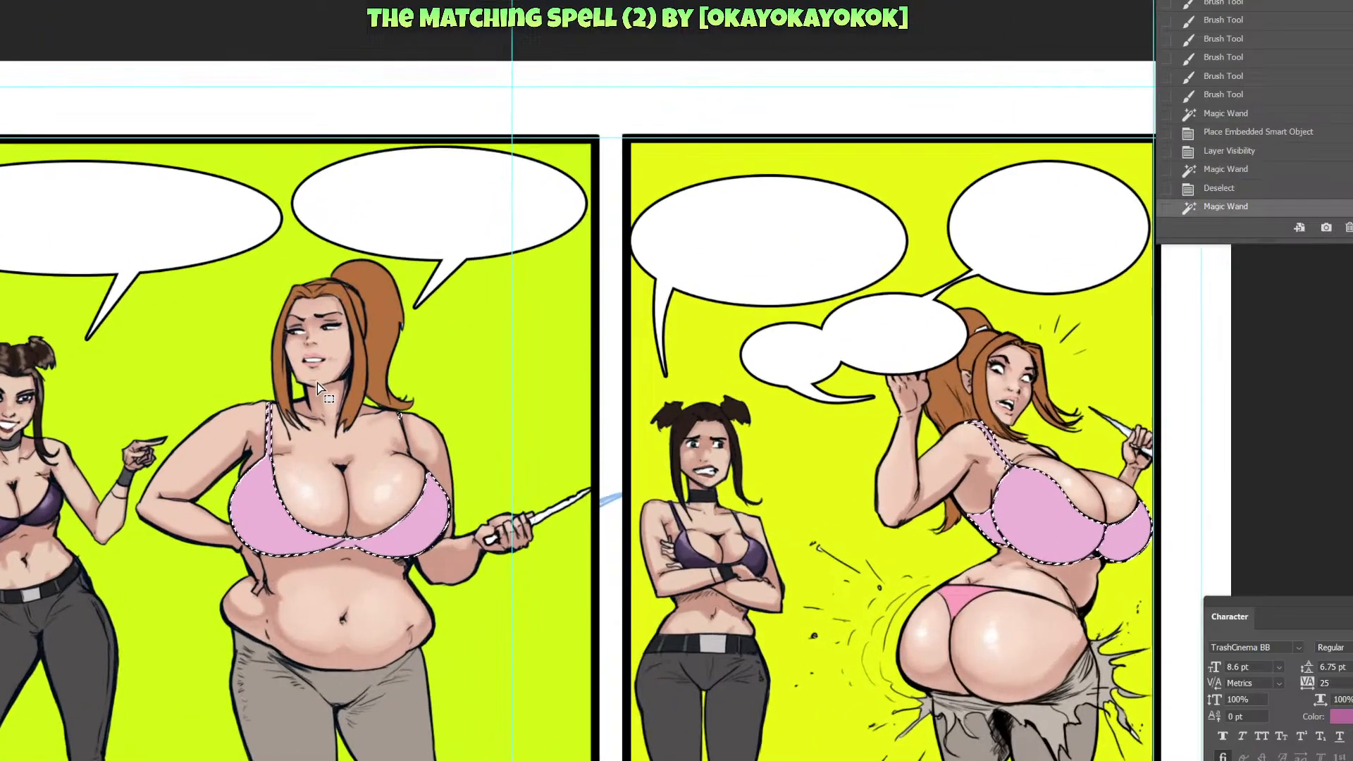
Shade the sides and underside of the red-haired character's top in the first panel with a 37 px brush at 31% hardness.
{"action": "right_click", "coordinate": [225, 630]}
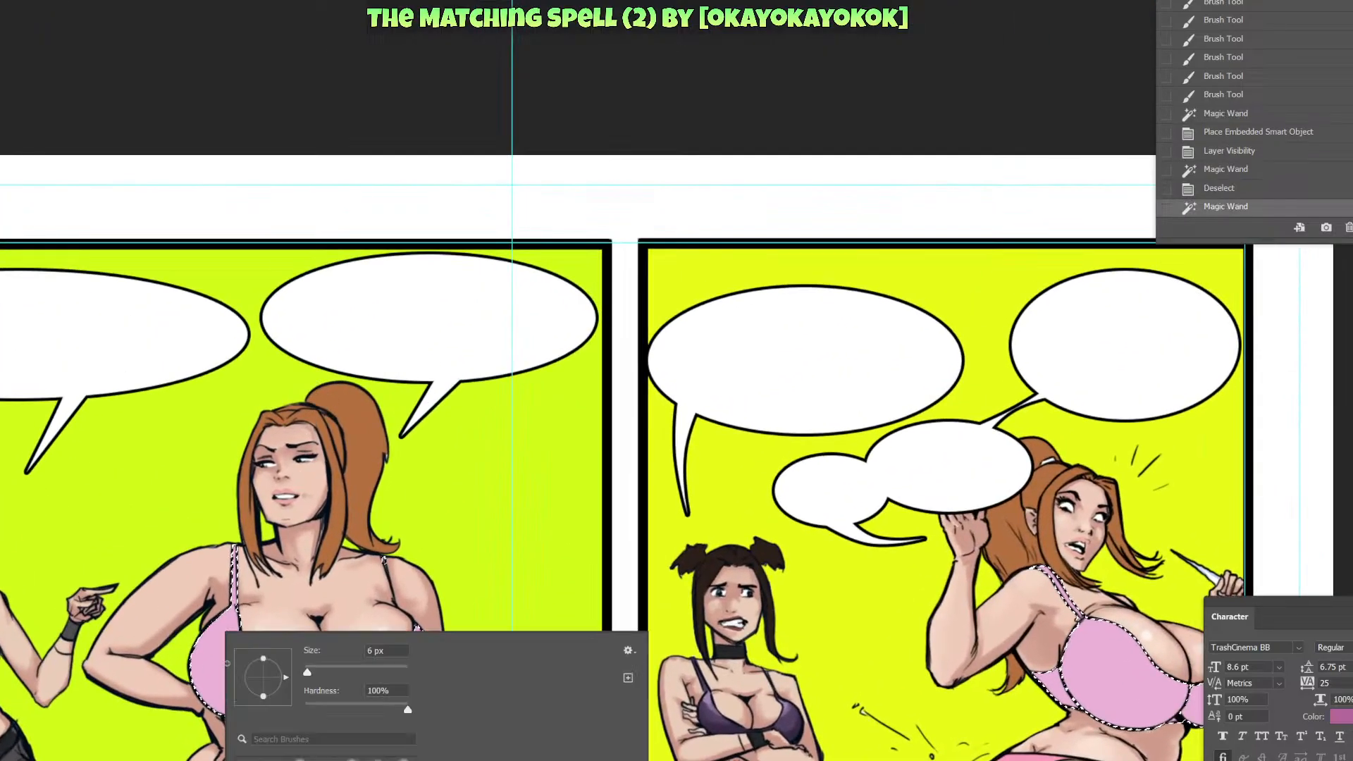
{"action": "left_click", "coordinate": [323, 671]}
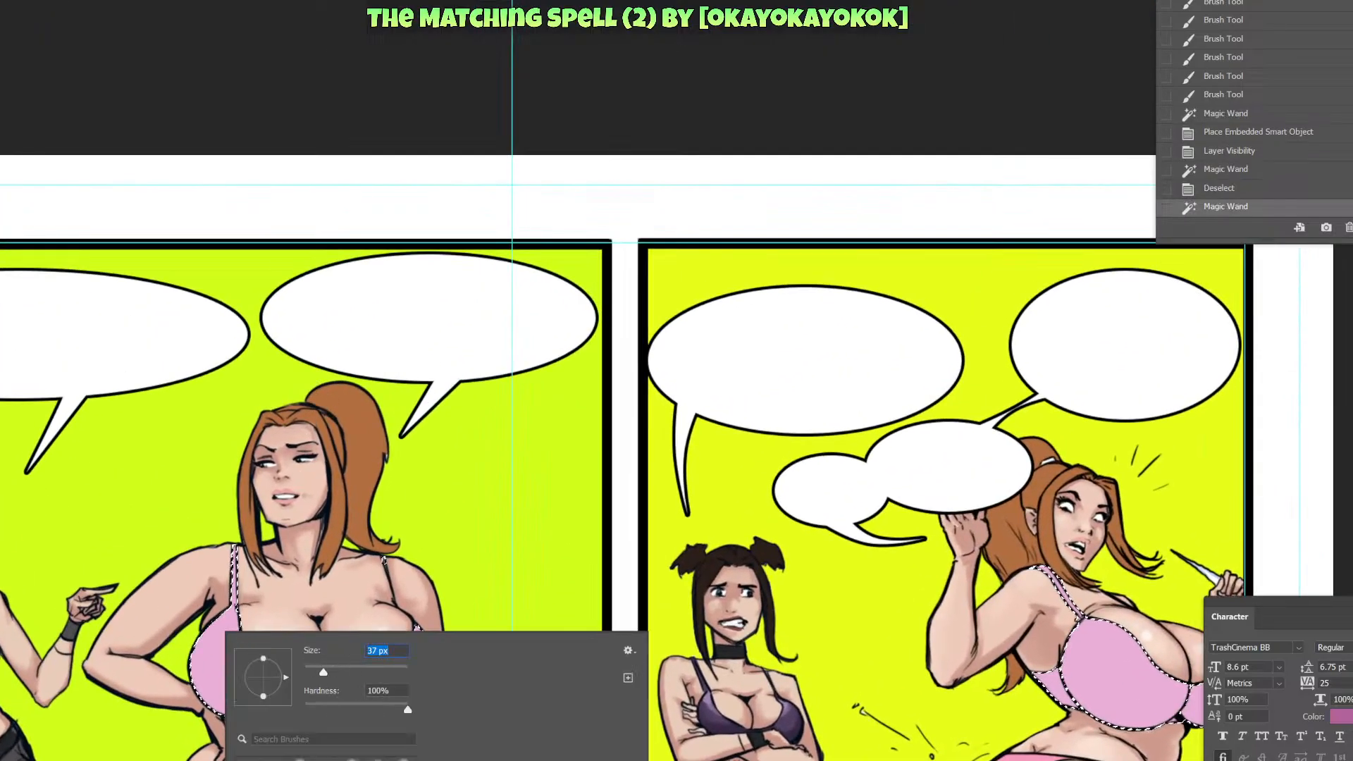
{"action": "left_click", "coordinate": [336, 706]}
{"action": "key", "text": "Return"}
{"action": "mouse_move", "coordinate": [204, 620]}
{"action": "left_mouse_down"}
{"action": "mouse_move", "coordinate": [250, 716]}
{"action": "mouse_move", "coordinate": [290, 713]}
{"action": "left_mouse_up"}
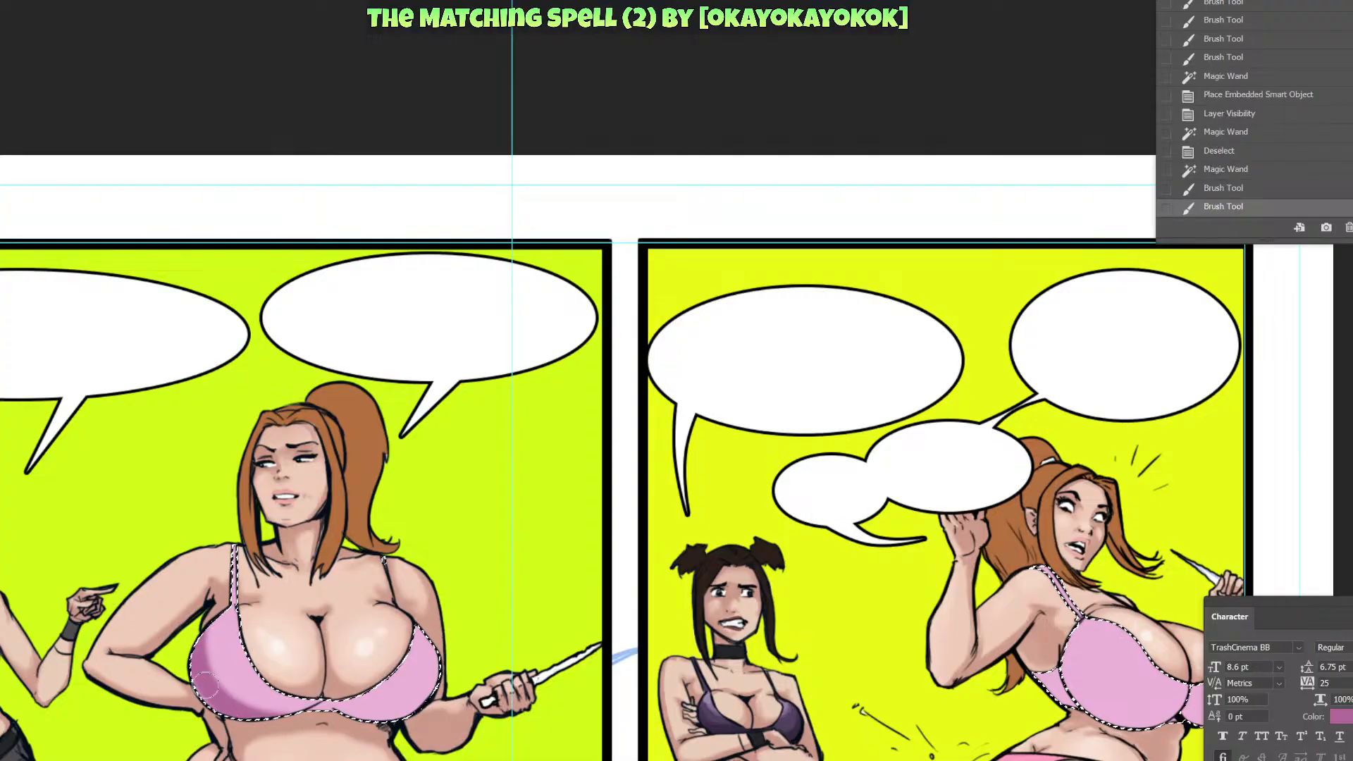
{"action": "left_click_drag", "start_coordinate": [205, 680], "coordinate": [327, 707]}
{"action": "mouse_move", "coordinate": [217, 687]}
{"action": "left_mouse_down"}
{"action": "mouse_move", "coordinate": [328, 663]}
{"action": "mouse_move", "coordinate": [431, 691]}
{"action": "mouse_move", "coordinate": [439, 648]}
{"action": "left_mouse_up"}
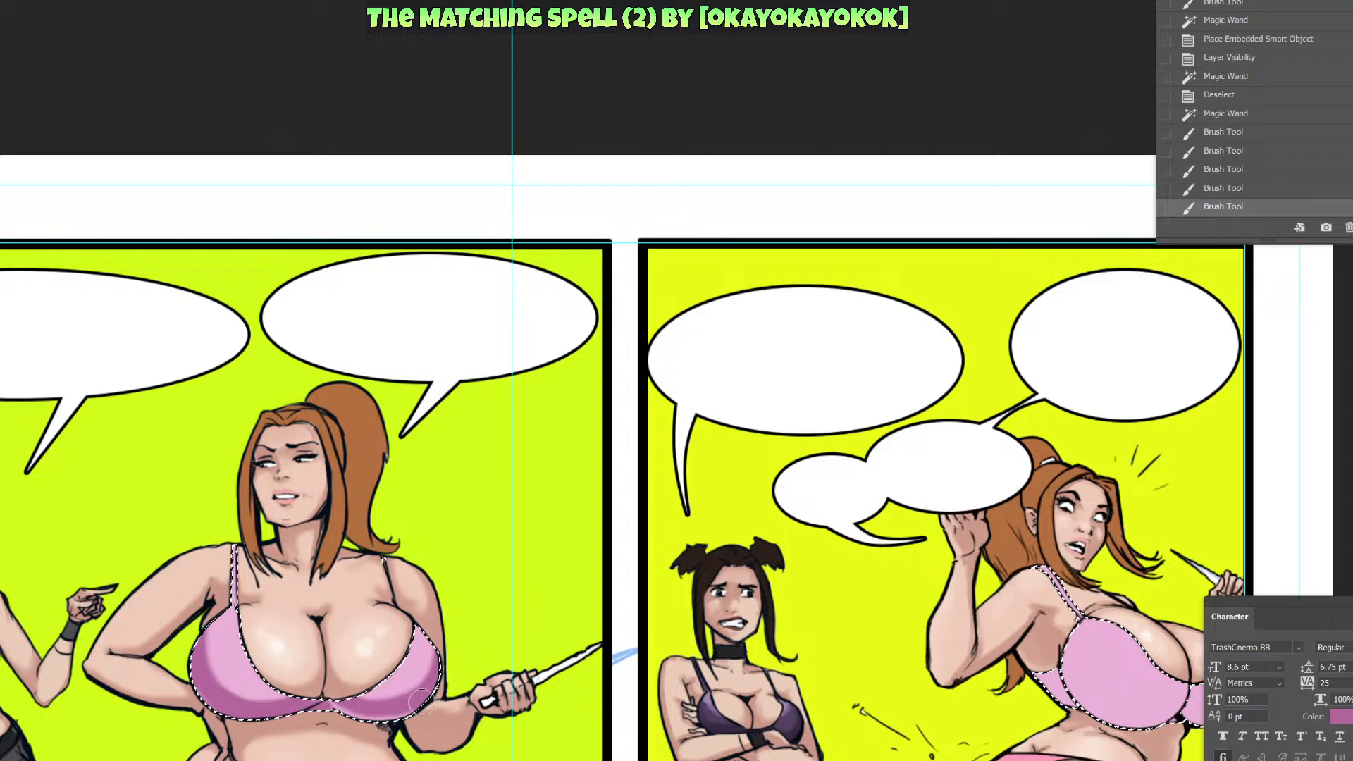
{"action": "left_click_drag", "start_coordinate": [421, 702], "coordinate": [431, 647]}
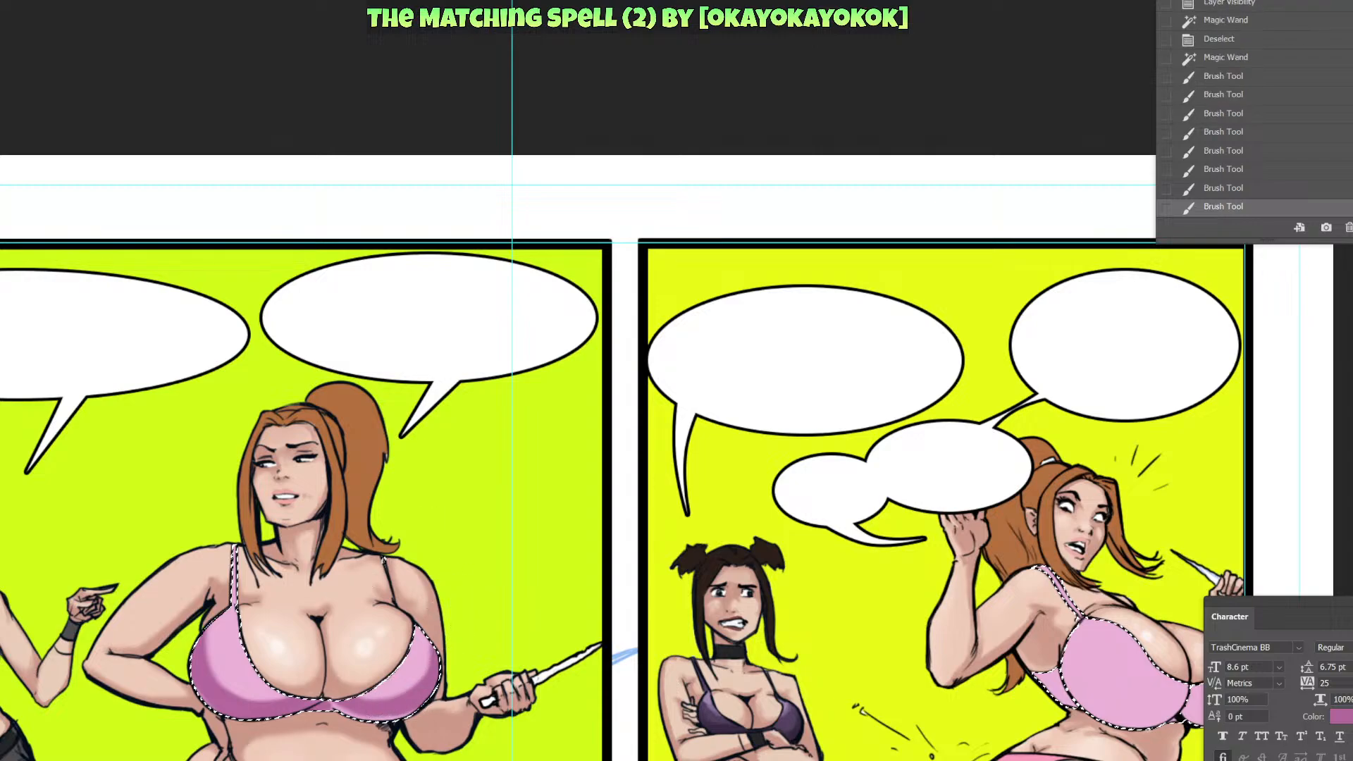
{"action": "left_click_drag", "start_coordinate": [211, 618], "coordinate": [221, 610]}
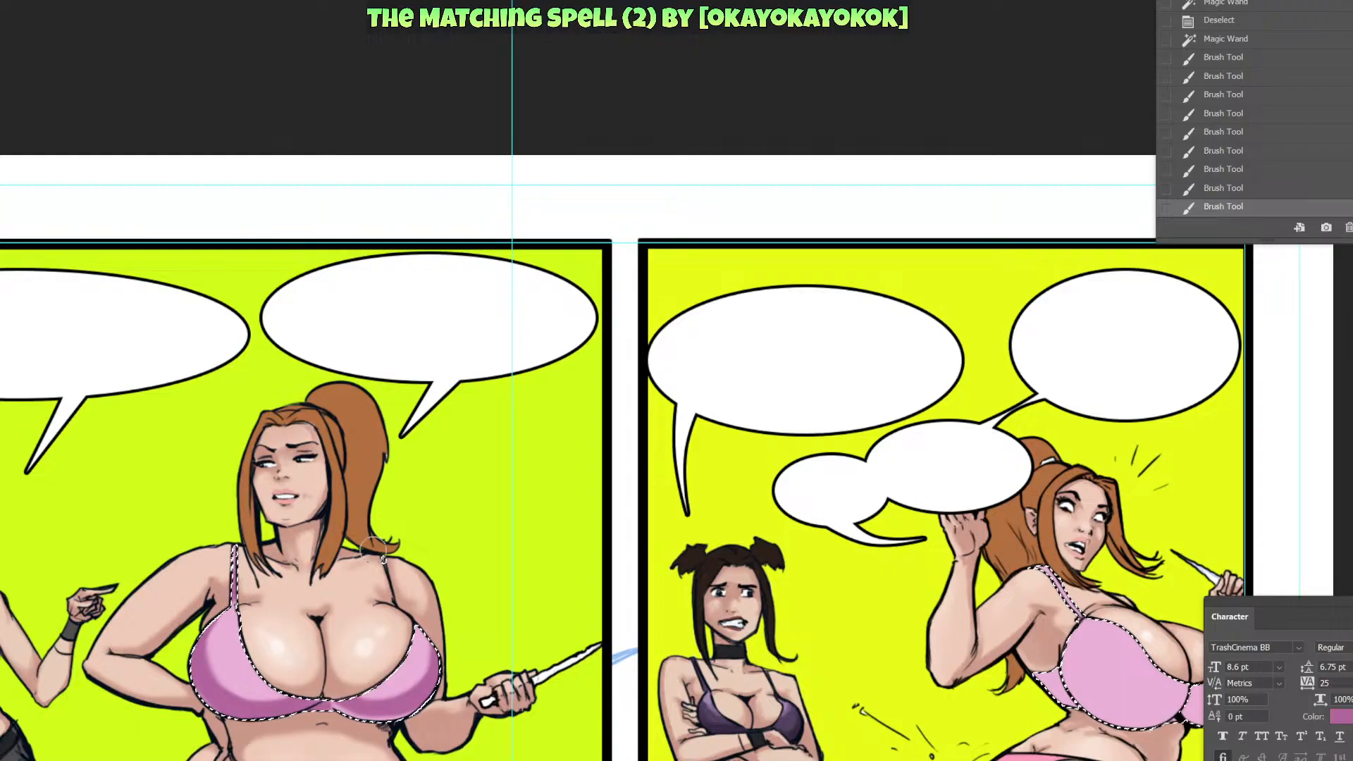
Brush darker pink shading onto the strap, side band and nearer cup of the red-haired character's top in the second panel.
{"action": "left_click_drag", "start_coordinate": [519, 648], "coordinate": [419, 559]}
{"action": "mouse_move", "coordinate": [635, 634]}
{"action": "left_mouse_down"}
{"action": "mouse_move", "coordinate": [555, 592]}
{"action": "mouse_move", "coordinate": [576, 563]}
{"action": "left_mouse_up"}
{"action": "left_click", "coordinate": [949, 491]}
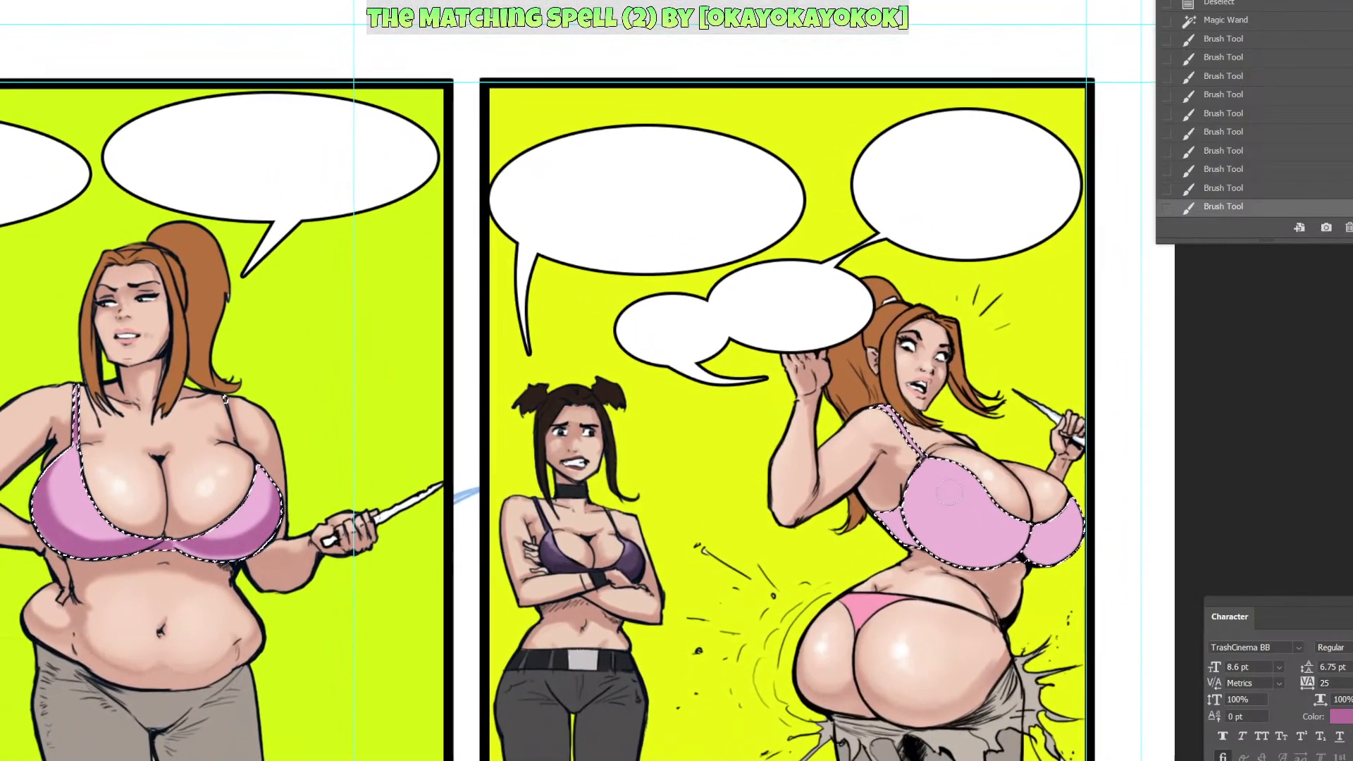
{"action": "left_click_drag", "start_coordinate": [891, 414], "coordinate": [921, 457]}
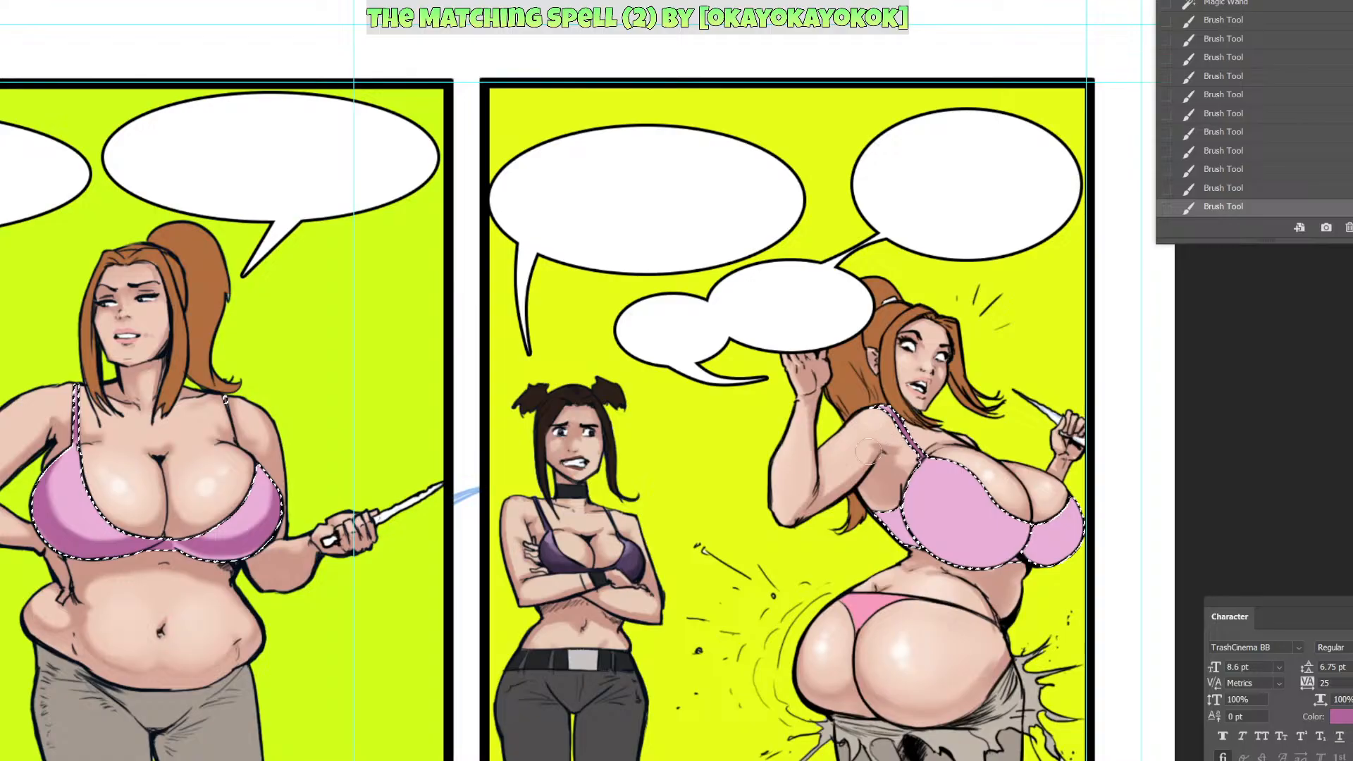
{"action": "left_click_drag", "start_coordinate": [885, 506], "coordinate": [913, 544]}
{"action": "right_click", "coordinate": [969, 558]}
{"action": "mouse_move", "coordinate": [914, 473]}
{"action": "left_mouse_down"}
{"action": "mouse_move", "coordinate": [916, 514]}
{"action": "mouse_move", "coordinate": [1006, 545]}
{"action": "mouse_move", "coordinate": [947, 535]}
{"action": "mouse_move", "coordinate": [978, 534]}
{"action": "left_mouse_up"}
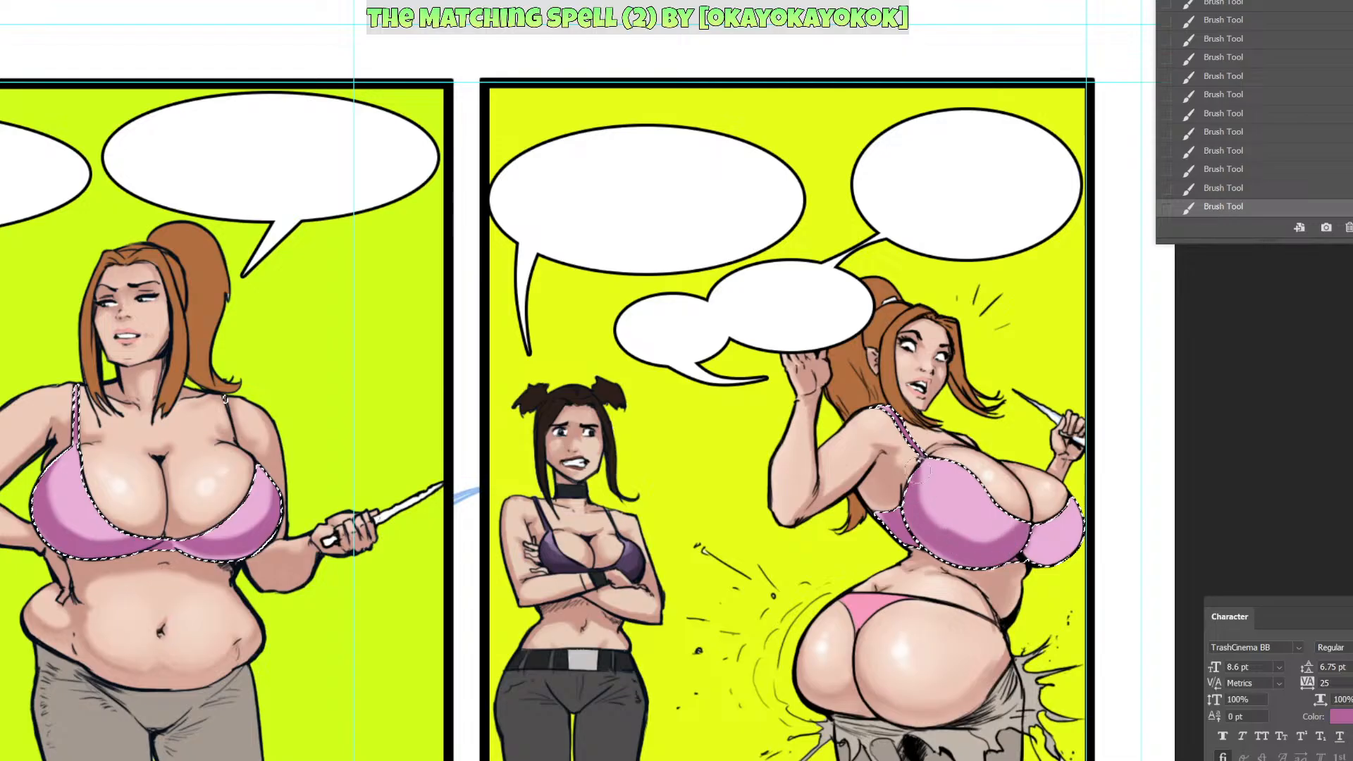
{"action": "mouse_move", "coordinate": [920, 470]}
{"action": "left_mouse_down"}
{"action": "mouse_move", "coordinate": [1017, 542]}
{"action": "mouse_move", "coordinate": [935, 523]}
{"action": "mouse_move", "coordinate": [992, 539]}
{"action": "left_mouse_up"}
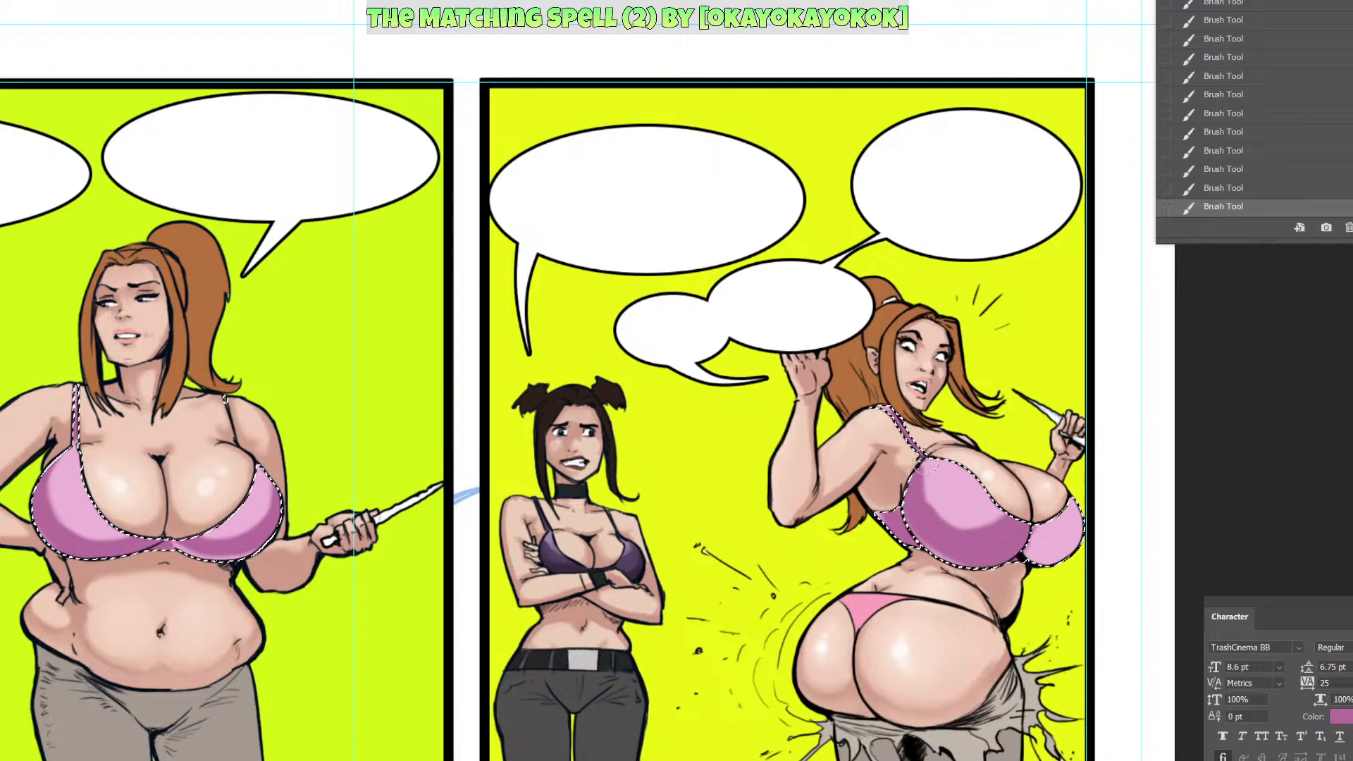
{"action": "mouse_move", "coordinate": [928, 466]}
{"action": "left_mouse_down"}
{"action": "mouse_move", "coordinate": [988, 530]}
{"action": "mouse_move", "coordinate": [965, 544]}
{"action": "mouse_move", "coordinate": [1071, 522]}
{"action": "mouse_move", "coordinate": [1068, 505]}
{"action": "mouse_move", "coordinate": [1032, 541]}
{"action": "mouse_move", "coordinate": [993, 545]}
{"action": "mouse_move", "coordinate": [998, 519]}
{"action": "mouse_move", "coordinate": [966, 498]}
{"action": "mouse_move", "coordinate": [989, 506]}
{"action": "mouse_move", "coordinate": [967, 499]}
{"action": "mouse_move", "coordinate": [978, 524]}
{"action": "mouse_move", "coordinate": [987, 489]}
{"action": "mouse_move", "coordinate": [946, 469]}
{"action": "mouse_move", "coordinate": [929, 505]}
{"action": "mouse_move", "coordinate": [928, 473]}
{"action": "mouse_move", "coordinate": [940, 488]}
{"action": "mouse_move", "coordinate": [929, 513]}
{"action": "mouse_move", "coordinate": [1002, 522]}
{"action": "mouse_move", "coordinate": [990, 479]}
{"action": "mouse_move", "coordinate": [925, 497]}
{"action": "mouse_move", "coordinate": [1017, 518]}
{"action": "mouse_move", "coordinate": [1065, 484]}
{"action": "mouse_move", "coordinate": [1065, 517]}
{"action": "mouse_move", "coordinate": [954, 529]}
{"action": "mouse_move", "coordinate": [970, 522]}
{"action": "mouse_move", "coordinate": [925, 515]}
{"action": "left_mouse_up"}
Blend the nearer cup's shading in the second panel with sampled light and dark pinks, and shade the farther cup.
{"action": "left_click", "coordinate": [937, 473], "text": "alt"}
{"action": "left_click", "coordinate": [958, 510], "text": "alt"}
{"action": "left_click", "coordinate": [953, 473], "text": "alt"}
{"action": "left_click", "coordinate": [958, 522], "text": "alt"}
{"action": "left_click", "coordinate": [962, 478], "text": "alt"}
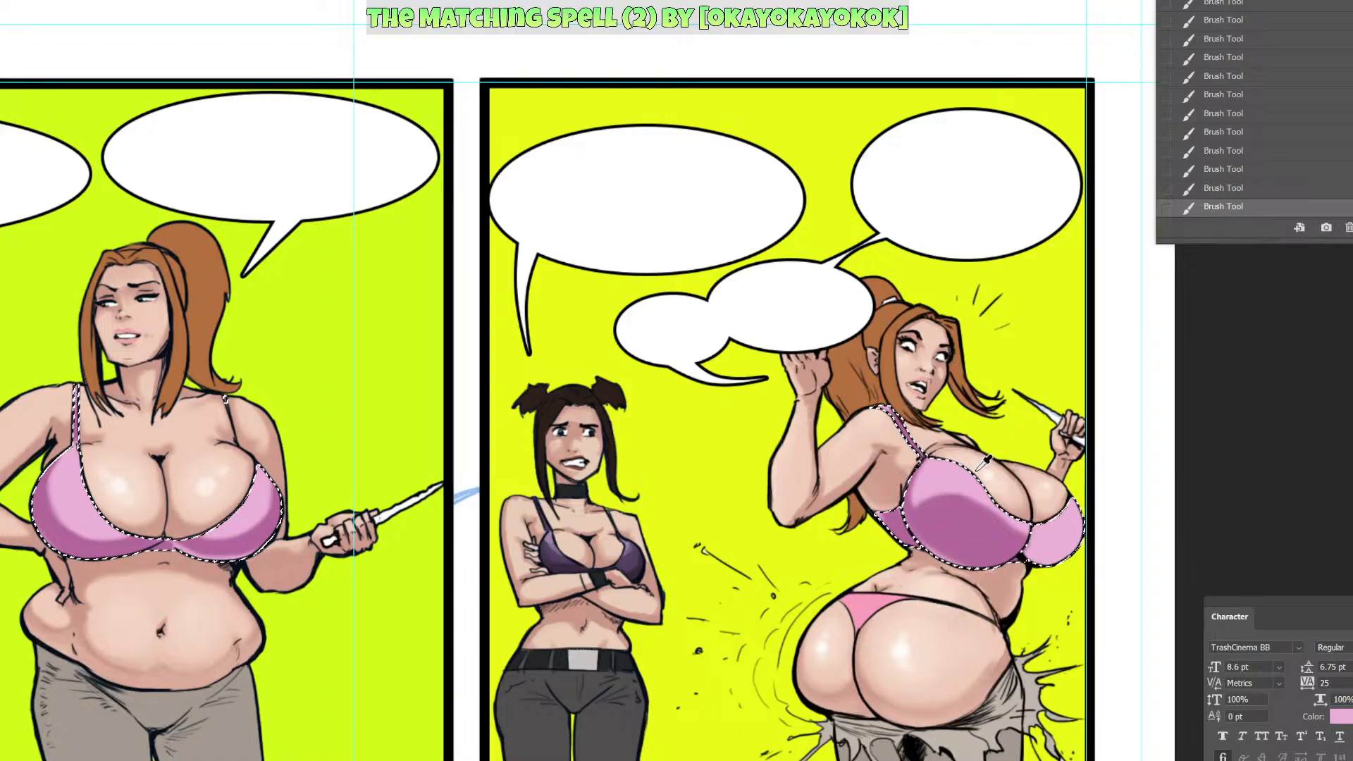
{"action": "mouse_move", "coordinate": [1024, 540]}
{"action": "left_mouse_down"}
{"action": "mouse_move", "coordinate": [1063, 539]}
{"action": "mouse_move", "coordinate": [1062, 558]}
{"action": "mouse_move", "coordinate": [1034, 558]}
{"action": "mouse_move", "coordinate": [1057, 558]}
{"action": "mouse_move", "coordinate": [1043, 742]}
{"action": "mouse_move", "coordinate": [1025, 754]}
{"action": "mouse_move", "coordinate": [881, 638]}
{"action": "mouse_move", "coordinate": [869, 644]}
{"action": "mouse_move", "coordinate": [897, 630]}
{"action": "mouse_move", "coordinate": [894, 656]}
{"action": "mouse_move", "coordinate": [900, 628]}
{"action": "mouse_move", "coordinate": [873, 656]}
{"action": "left_mouse_up"}
{"action": "scroll", "coordinate": [578, 381], "scroll_direction": "down", "scroll_amount": 3}
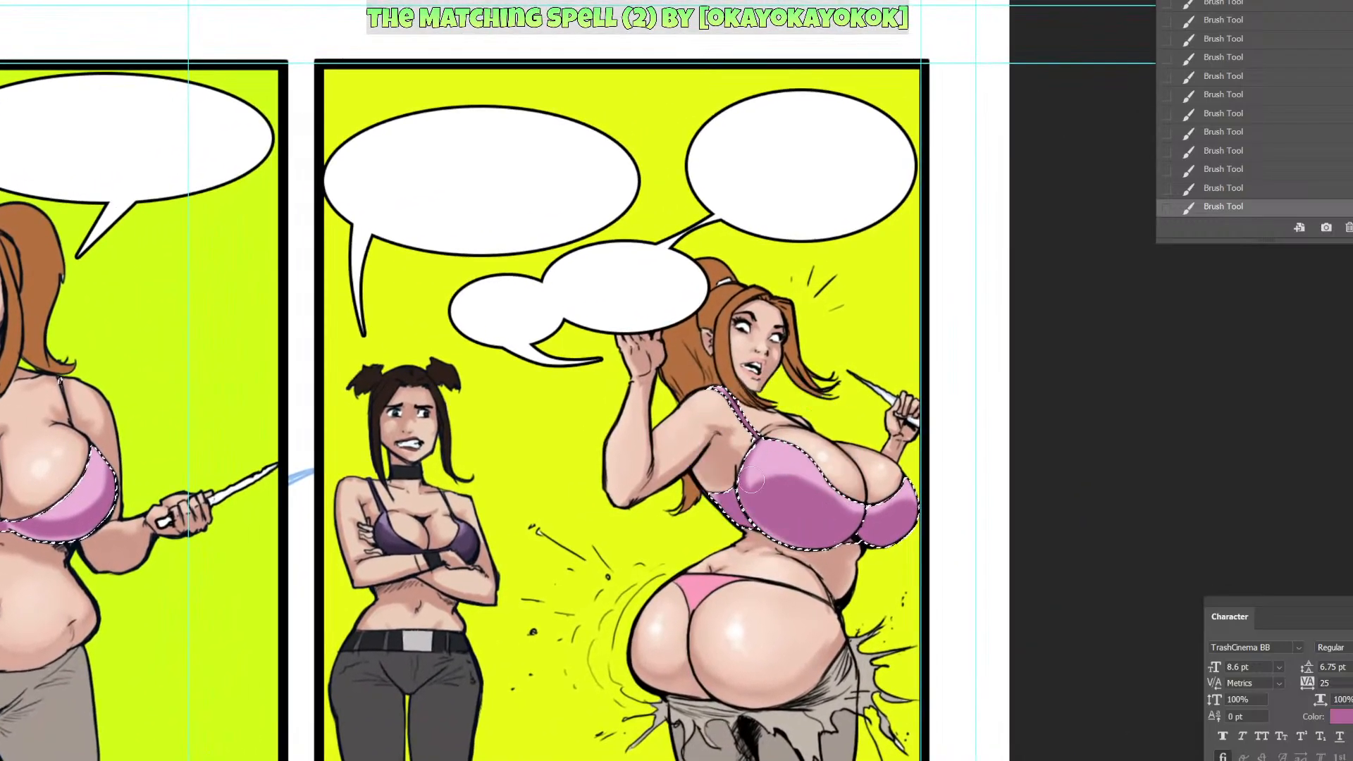
Open the brush size and hardness settings.
{"action": "right_click", "coordinate": [750, 482]}
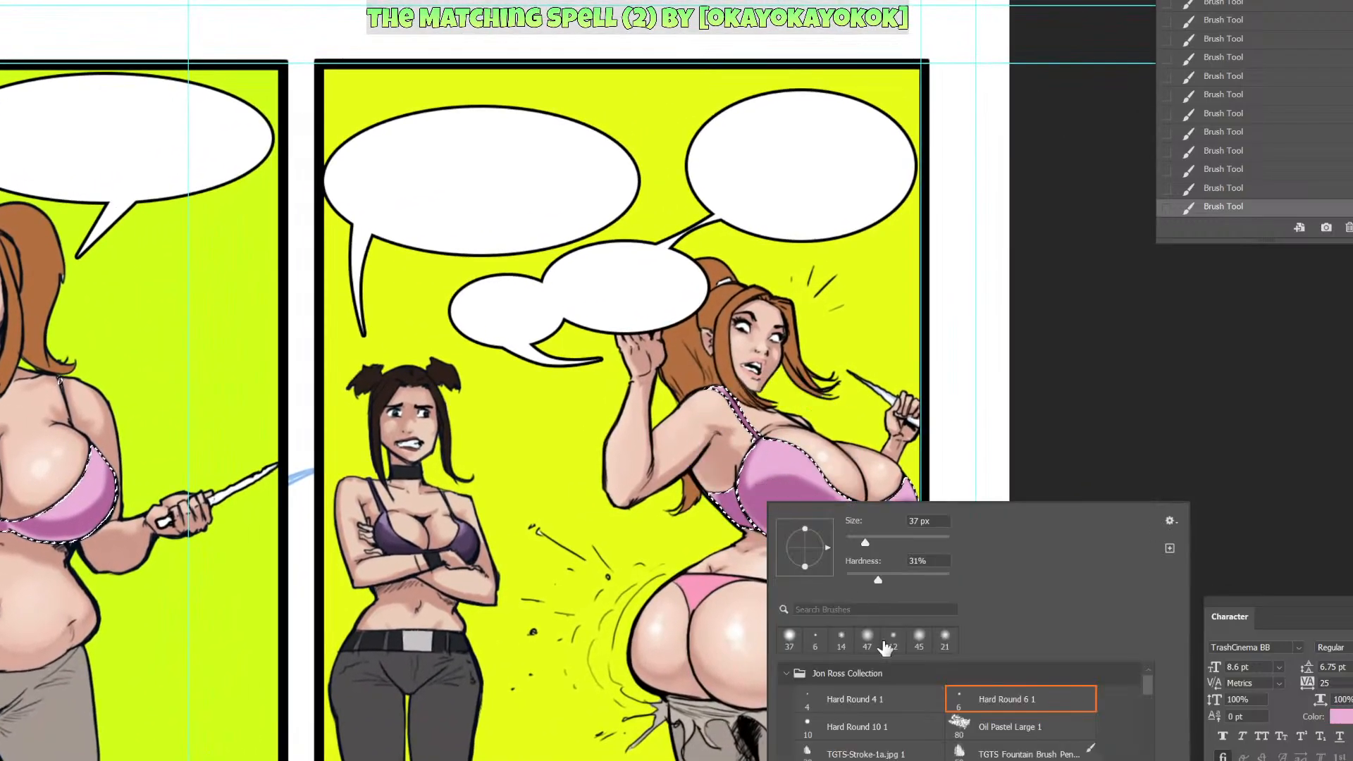
Paint lighter pink over the lower shaded areas of the right-panel redhead's bra with a soft 0% hardness brush, enlarging it to 130 px.
{"action": "left_click", "coordinate": [854, 522]}
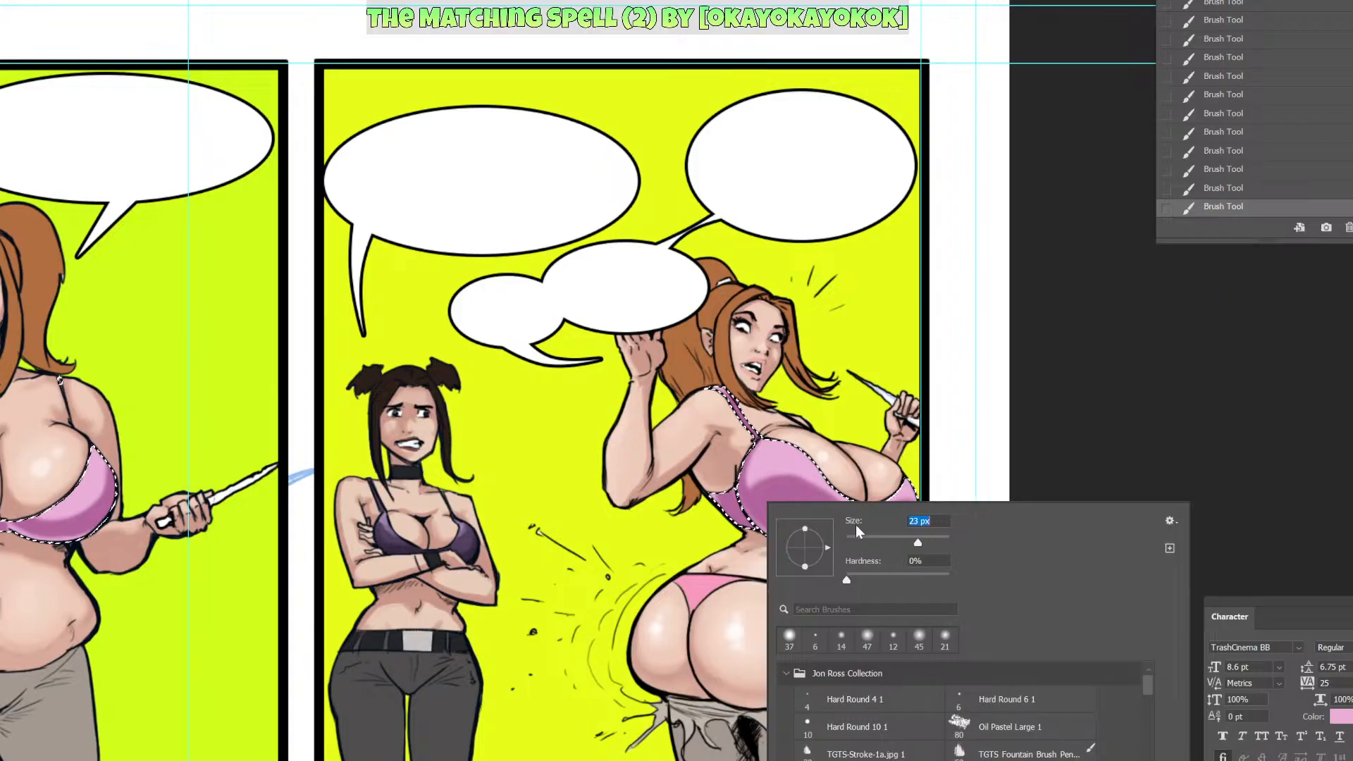
{"action": "type", "text": "50"}
{"action": "key", "text": "Return"}
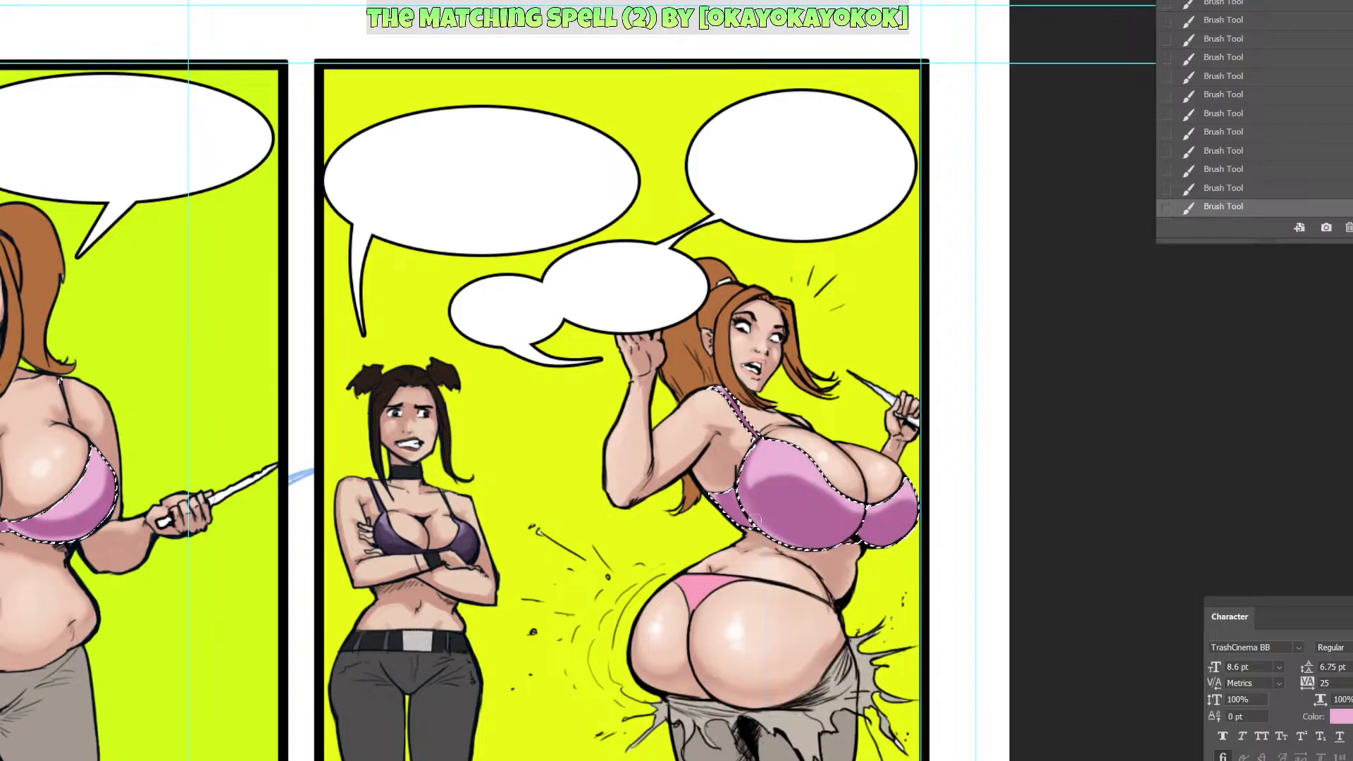
{"action": "left_click_drag", "start_coordinate": [756, 520], "coordinate": [827, 544]}
{"action": "left_click_drag", "start_coordinate": [879, 542], "coordinate": [911, 527]}
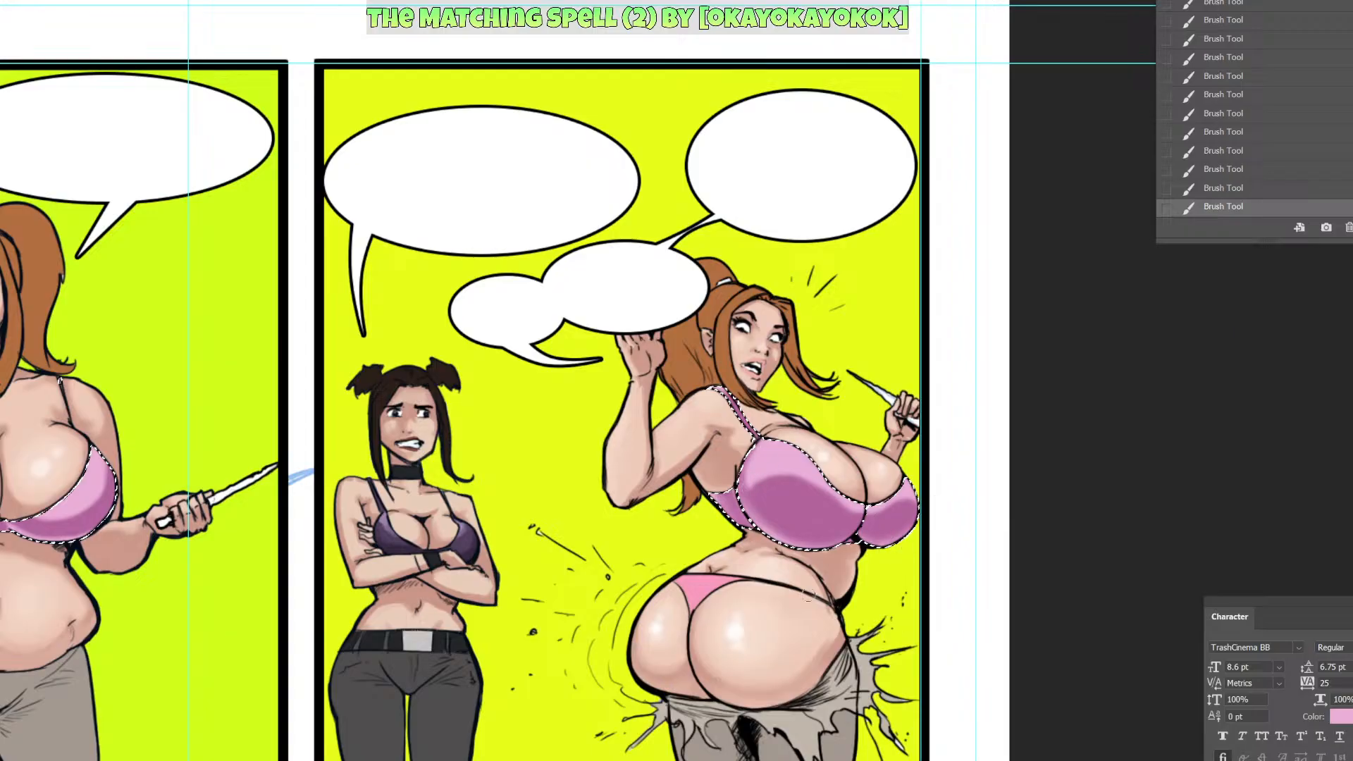
{"action": "right_click", "coordinate": [875, 513]}
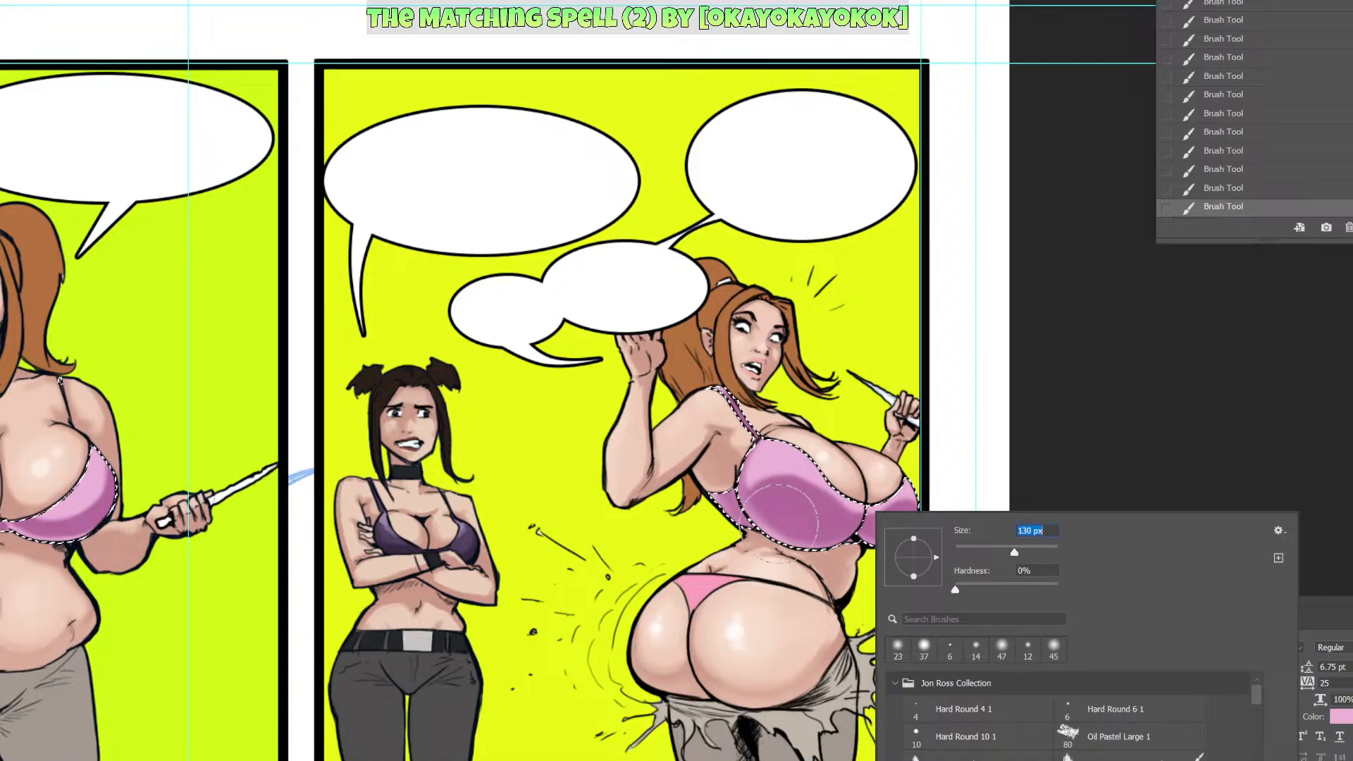
{"action": "left_click_drag", "start_coordinate": [778, 525], "coordinate": [818, 546]}
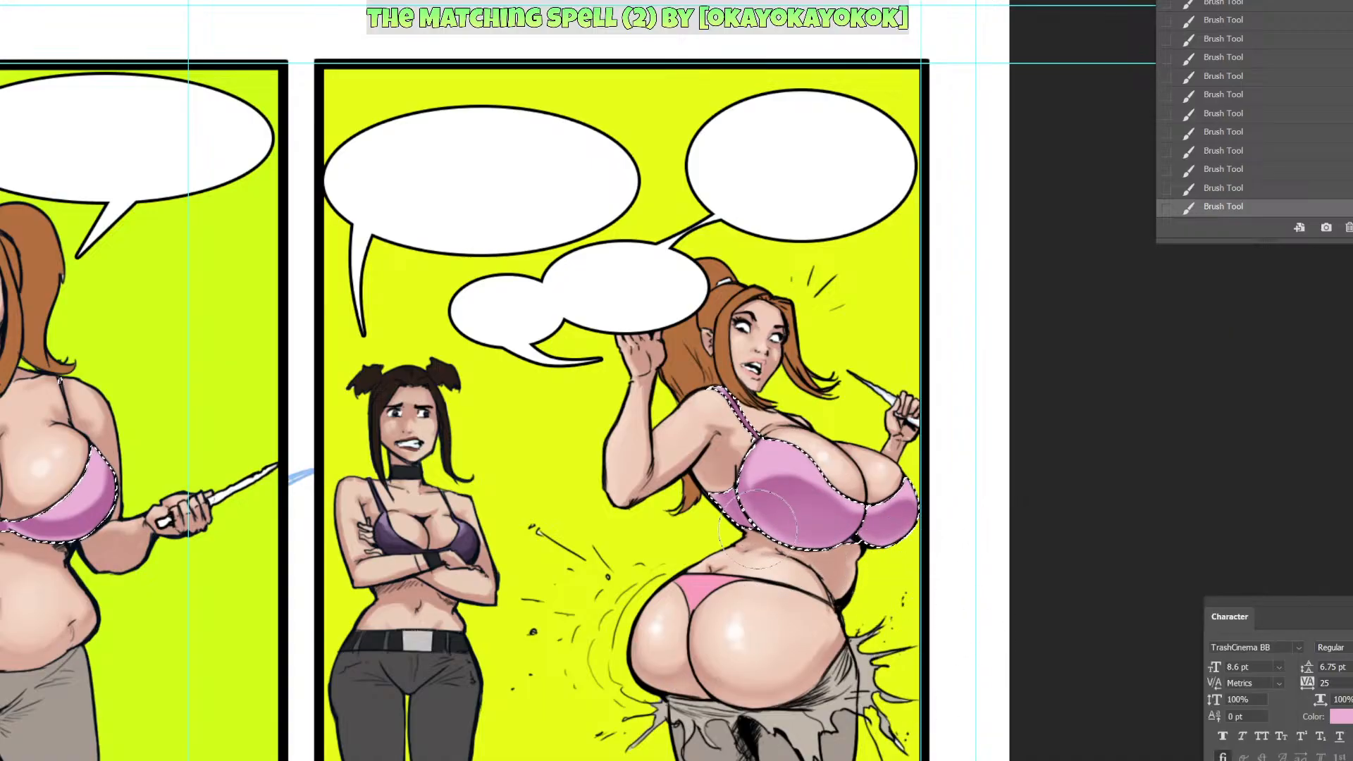
Choose a paler pink and paint highlights on the redhead's bra in both panels with a 47 px soft brush.
{"action": "left_click_drag", "start_coordinate": [178, 702], "coordinate": [575, 737]}
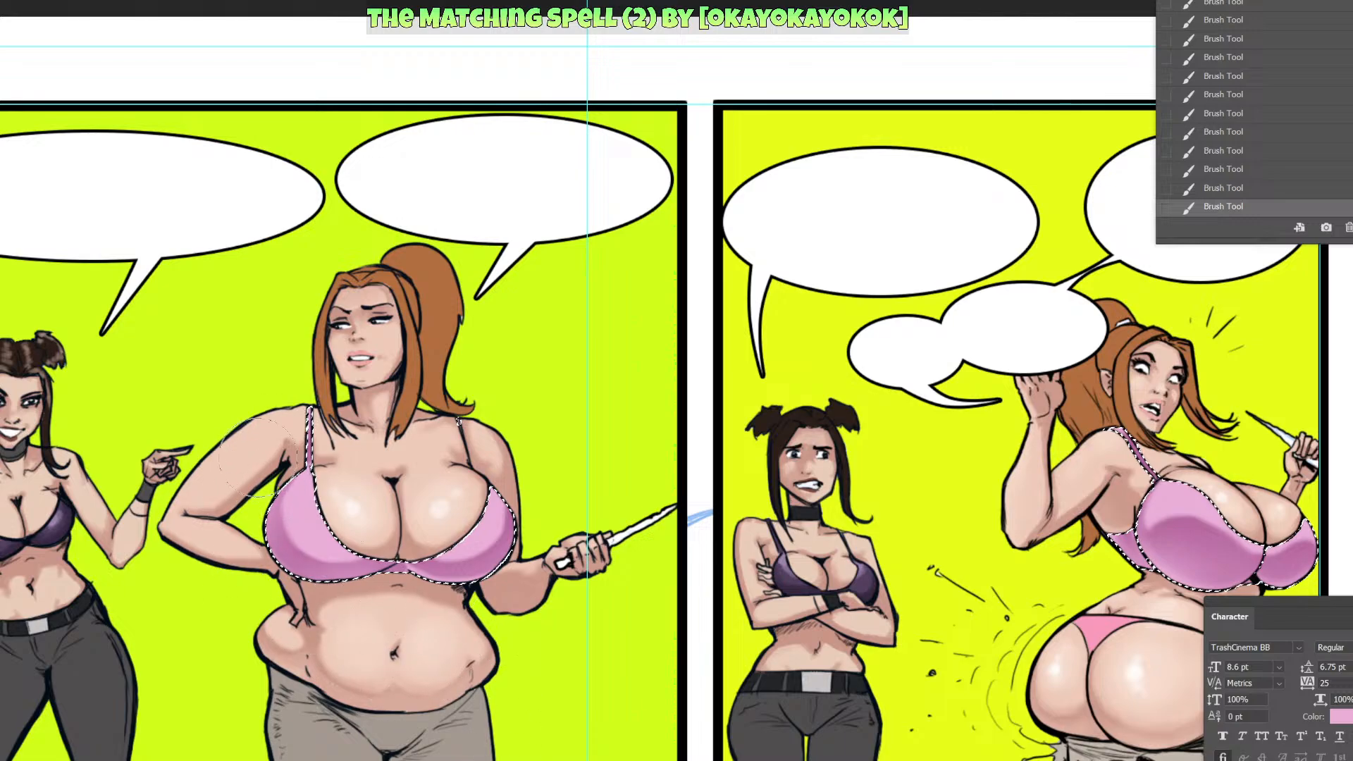
{"action": "left_click_drag", "start_coordinate": [209, 599], "coordinate": [77, 629]}
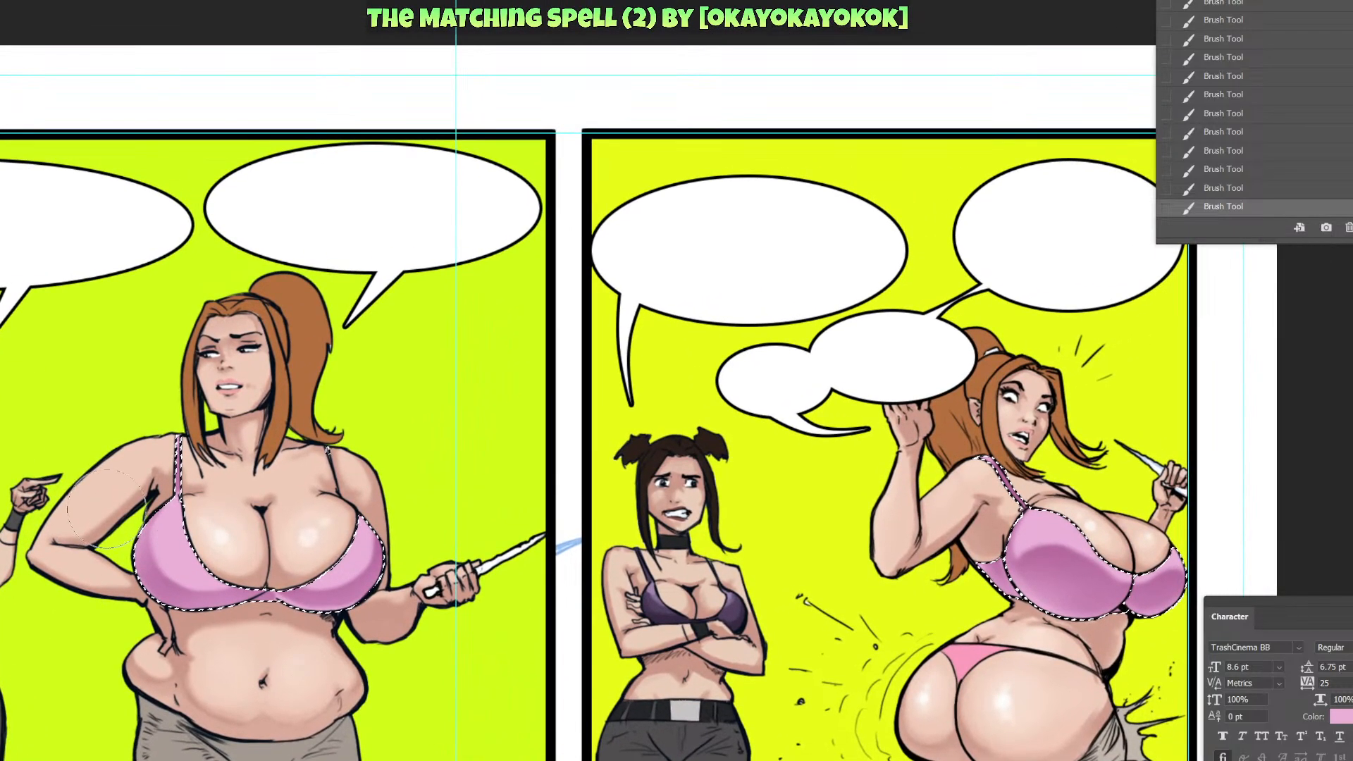
{"action": "left_click_drag", "start_coordinate": [328, 451], "coordinate": [419, 474]}
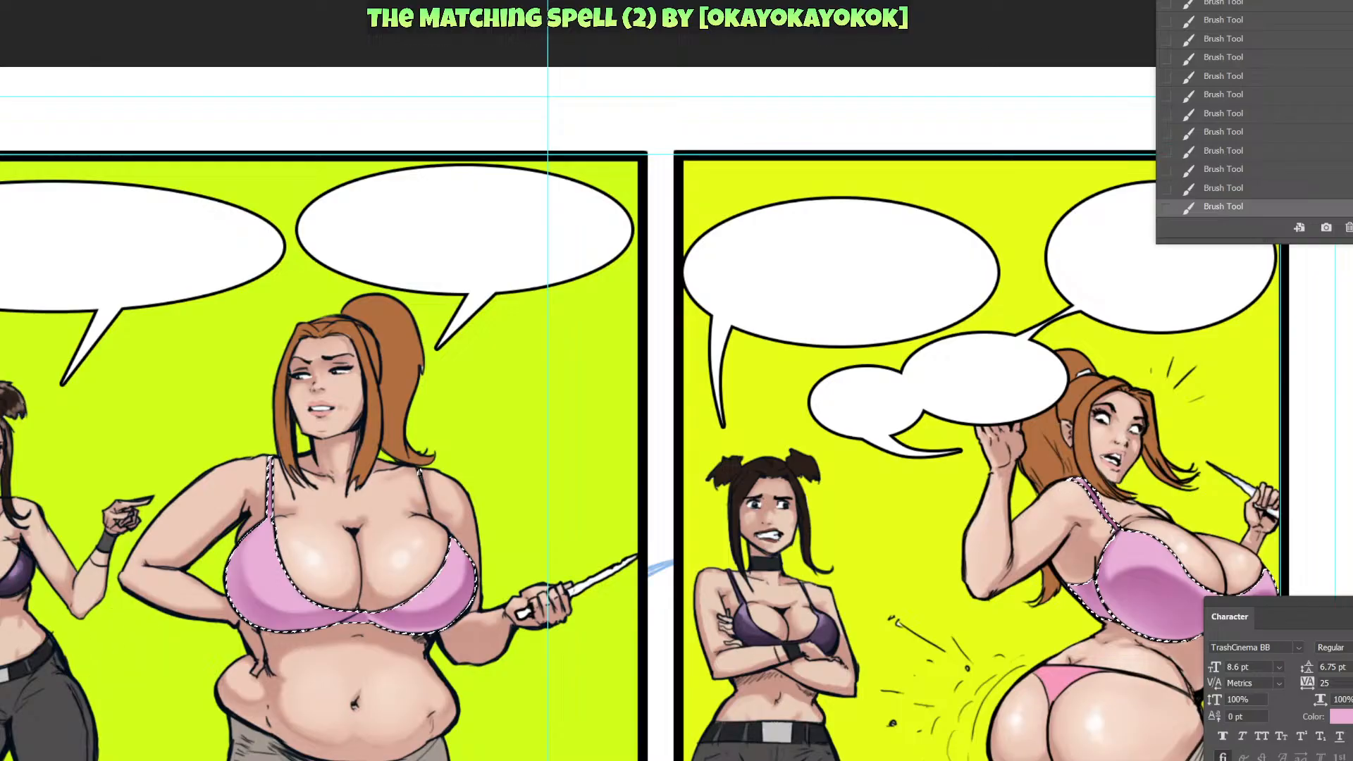
{"action": "left_click", "coordinate": [2, 493]}
{"action": "left_click", "coordinate": [711, 635]}
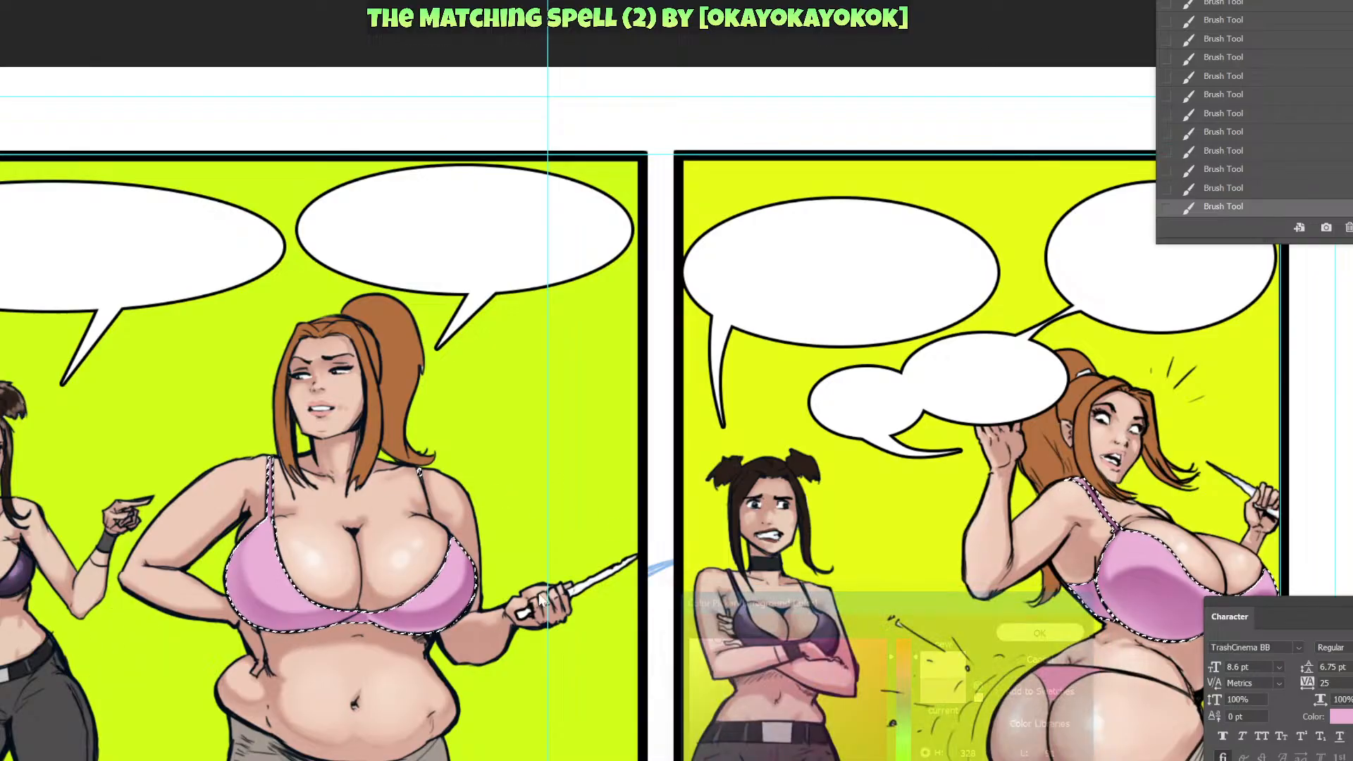
{"action": "right_click", "coordinate": [297, 561]}
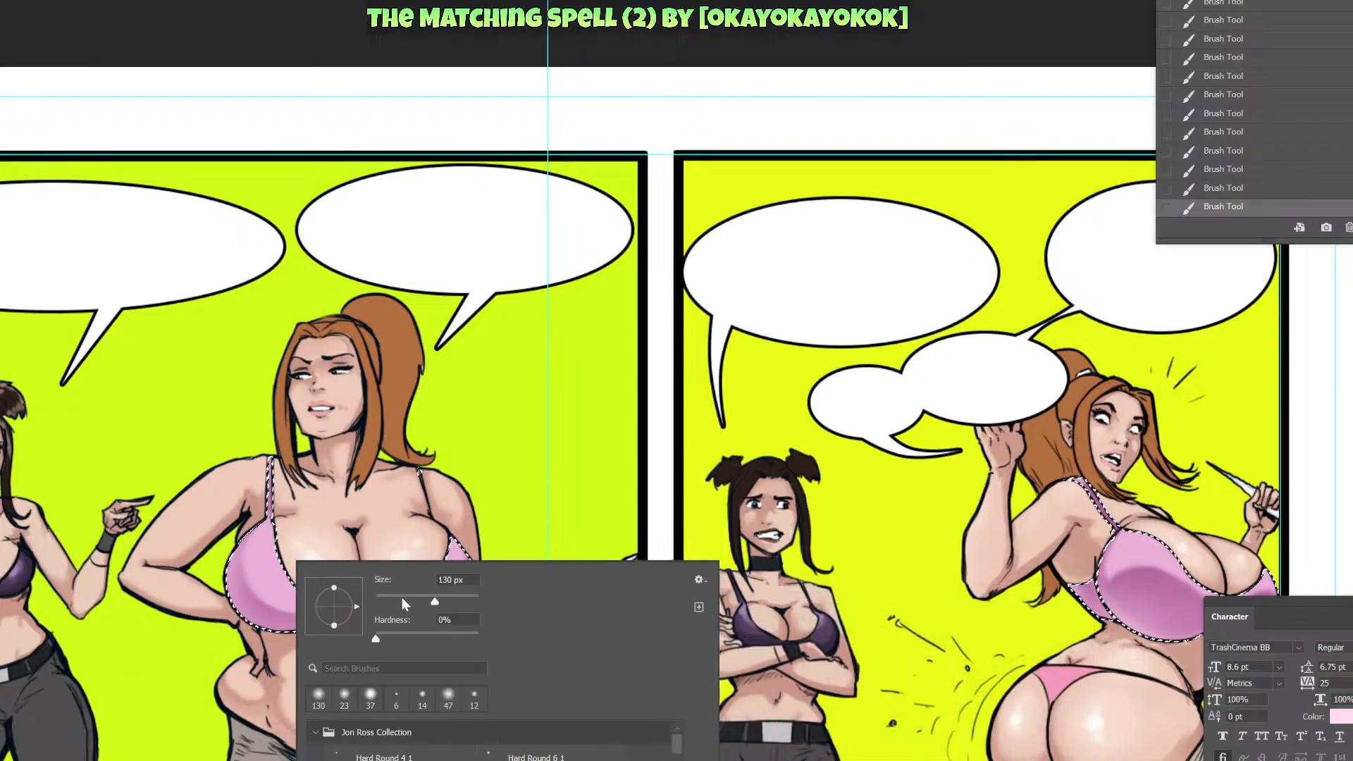
{"action": "left_click", "coordinate": [399, 601]}
{"action": "left_click", "coordinate": [273, 565]}
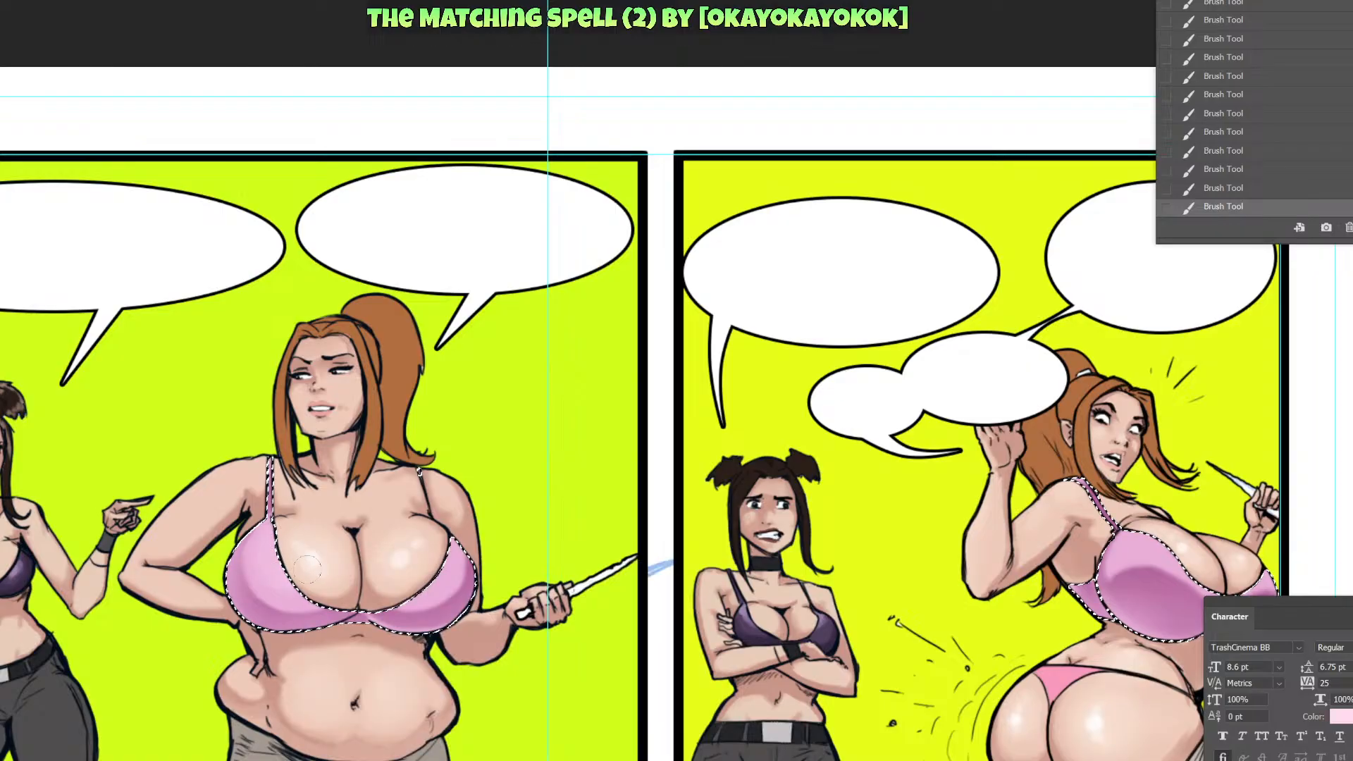
{"action": "mouse_move", "coordinate": [465, 543]}
{"action": "left_mouse_down"}
{"action": "mouse_move", "coordinate": [429, 572]}
{"action": "mouse_move", "coordinate": [447, 557]}
{"action": "left_mouse_up"}
{"action": "mouse_move", "coordinate": [1148, 590]}
{"action": "left_mouse_down"}
{"action": "mouse_move", "coordinate": [766, 507]}
{"action": "mouse_move", "coordinate": [774, 453]}
{"action": "left_mouse_up"}
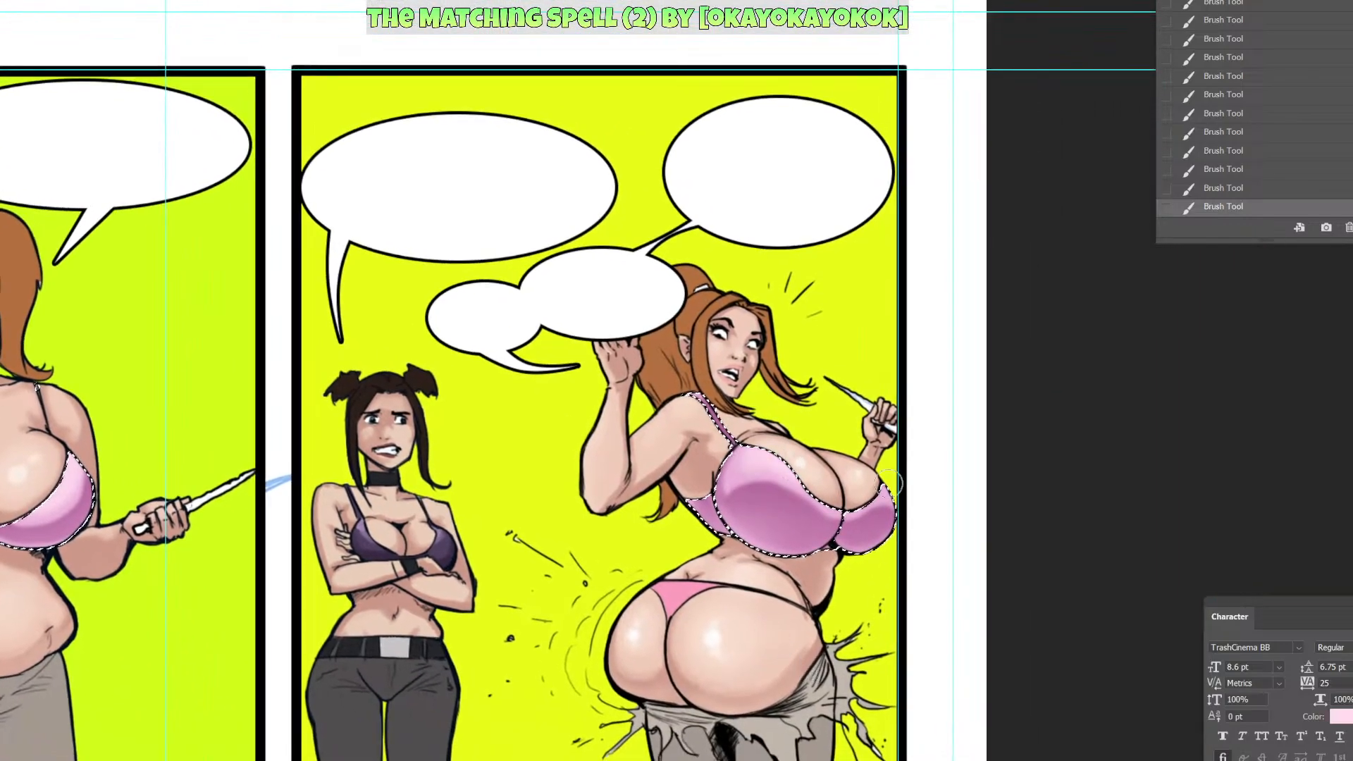
{"action": "left_click_drag", "start_coordinate": [794, 751], "coordinate": [925, 744]}
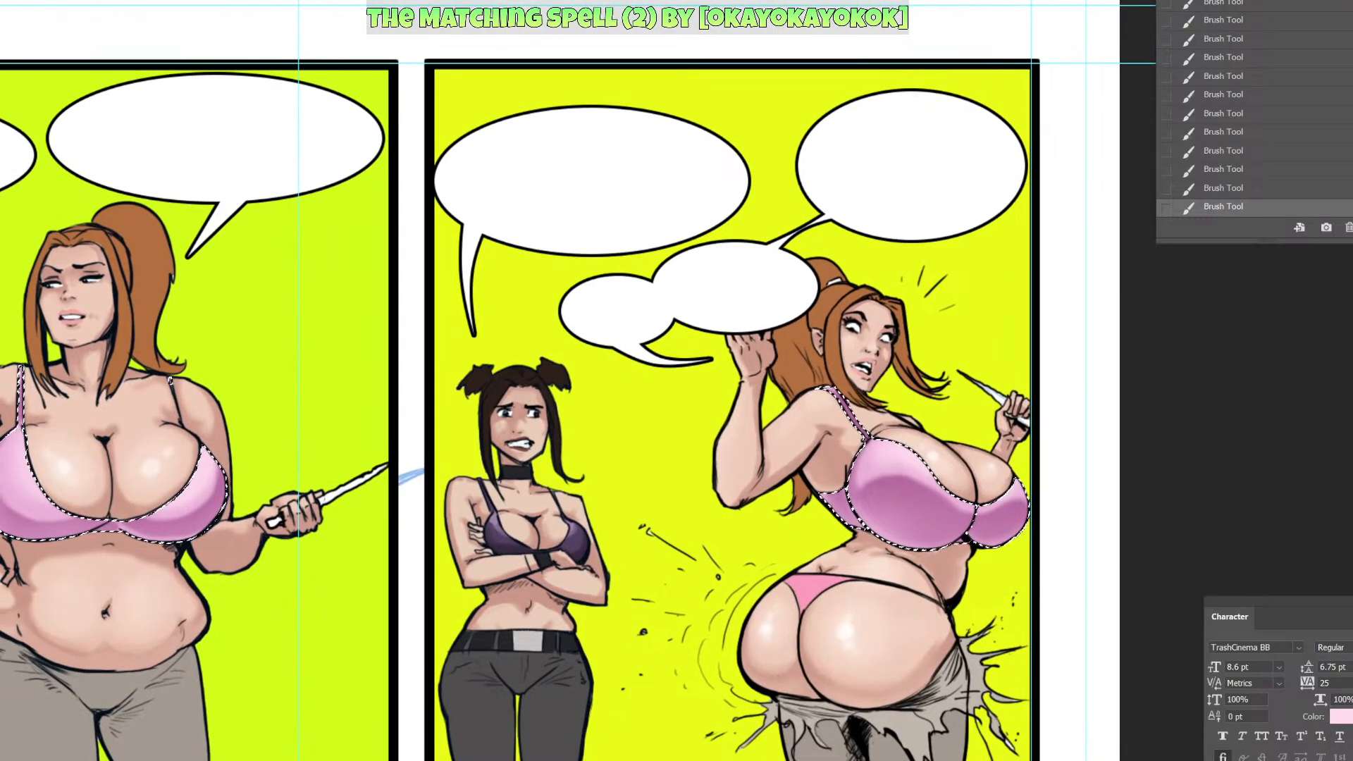
Clear the bra selection and select the redhead's brown hair in both panels with the Magic Wand.
{"action": "key", "text": "ctrl+d"}
{"action": "key", "text": "ctrl+minus"}
{"action": "left_click_drag", "start_coordinate": [677, 507], "coordinate": [776, 525]}
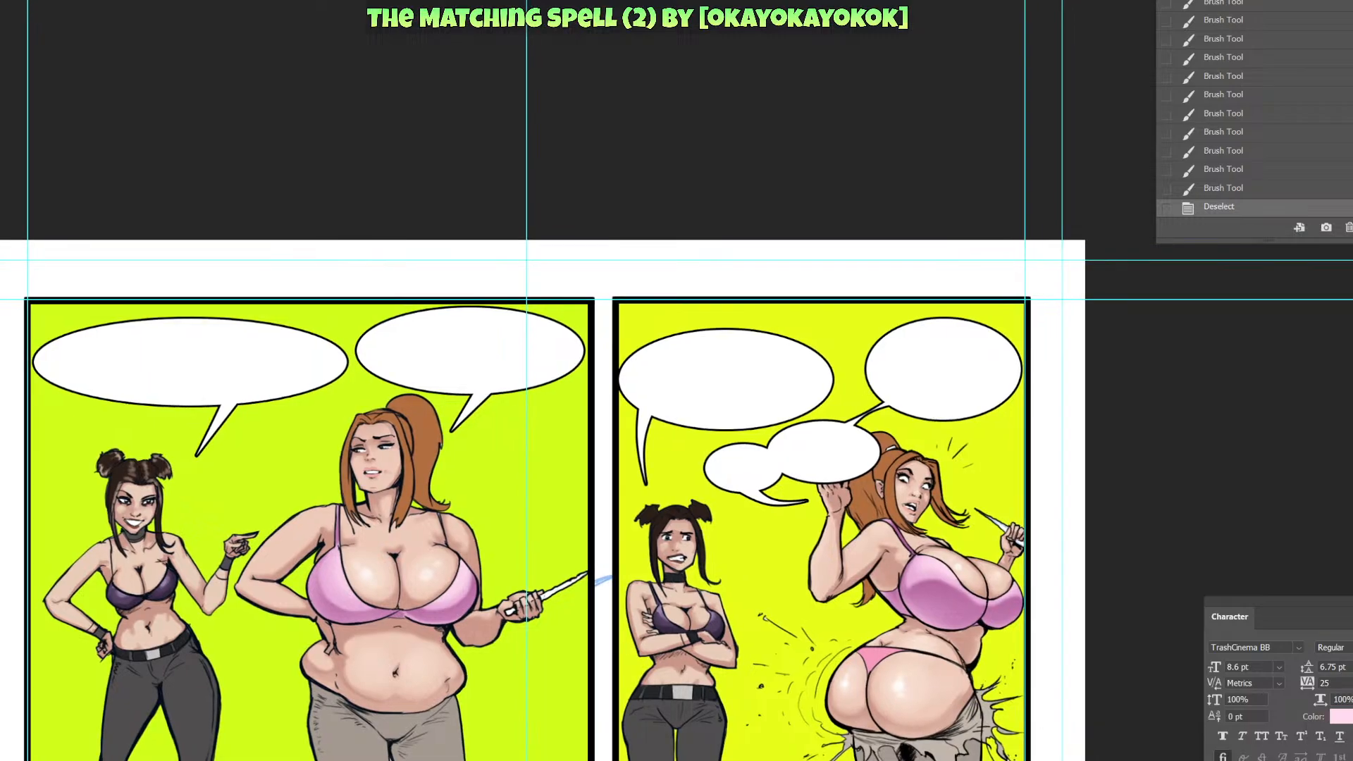
{"action": "left_click", "coordinate": [429, 455]}
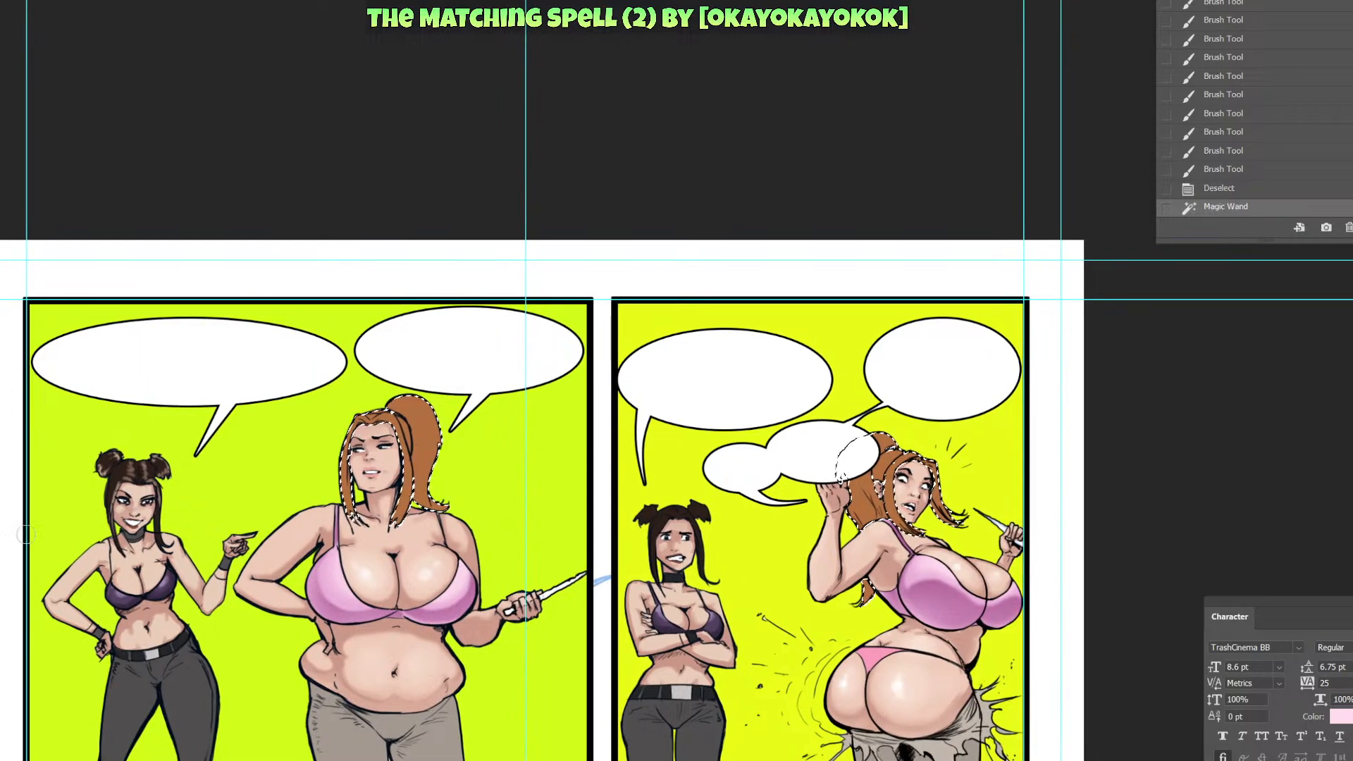
Hide the covering color layer temporarily to sample a dark reddish brown from the reference character's hair.
{"action": "left_click", "coordinate": [1, 536]}
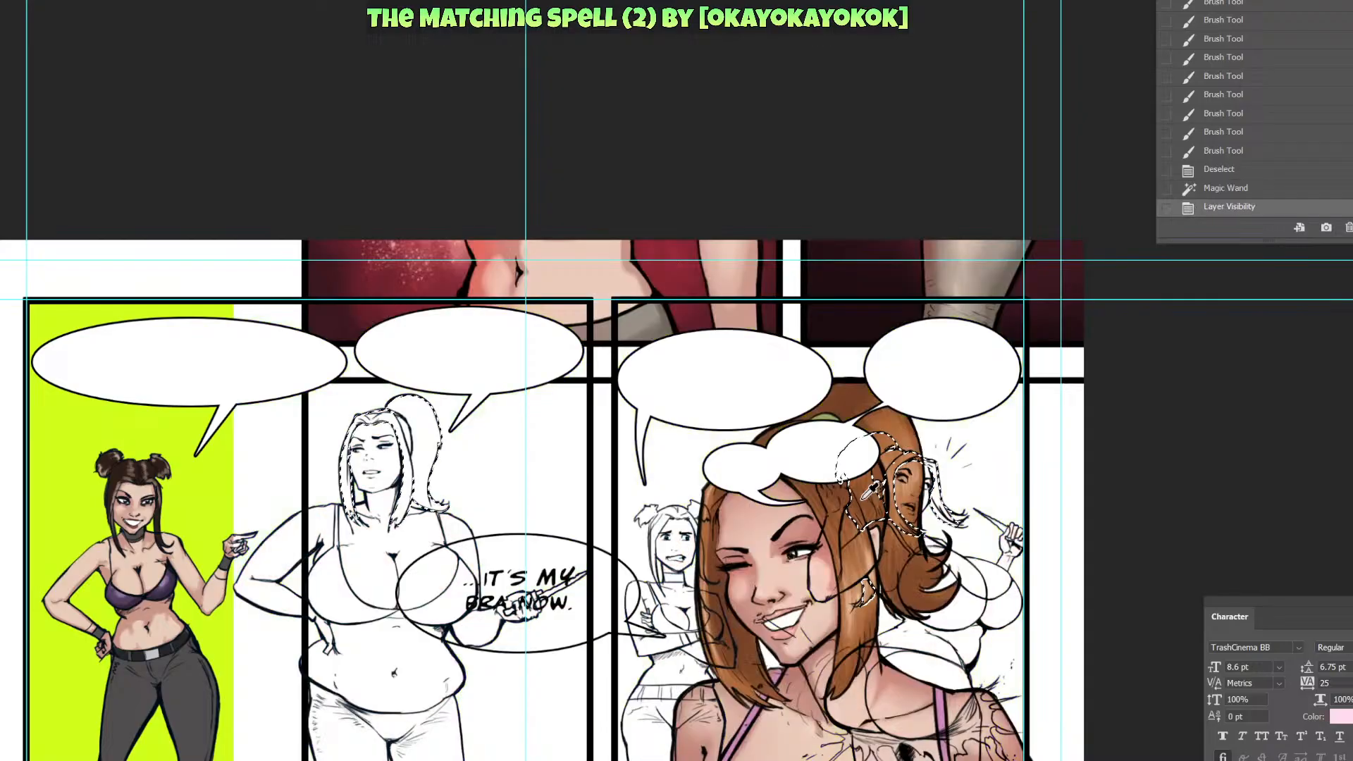
{"action": "left_click", "coordinate": [840, 395]}
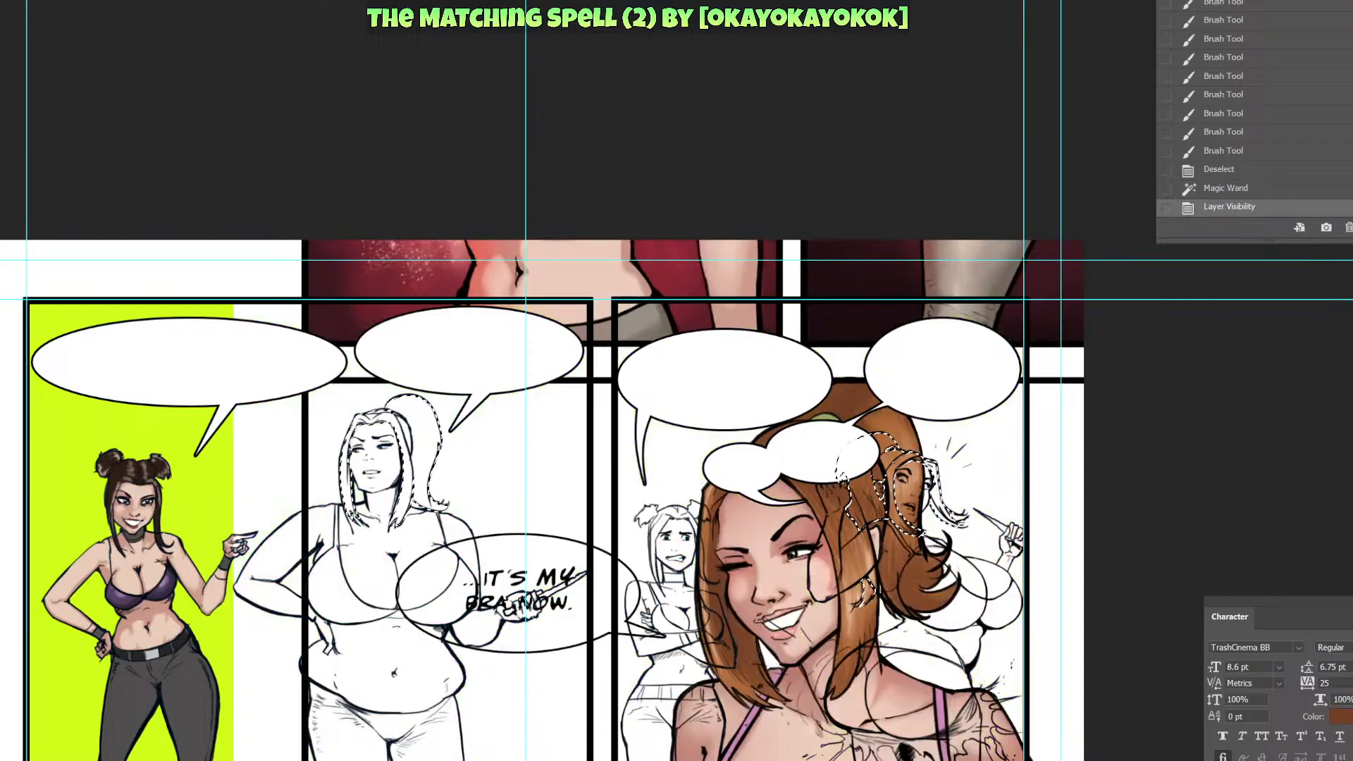
{"action": "left_click", "coordinate": [2, 535]}
Shade the left-panel redhead's hair and ponytail with the Oil Pastel Large 1 brush at 37 px, undoing the last stroke.
{"action": "scroll", "coordinate": [378, 384], "scroll_direction": "up", "scroll_amount": 4}
{"action": "right_click", "coordinate": [507, 519]}
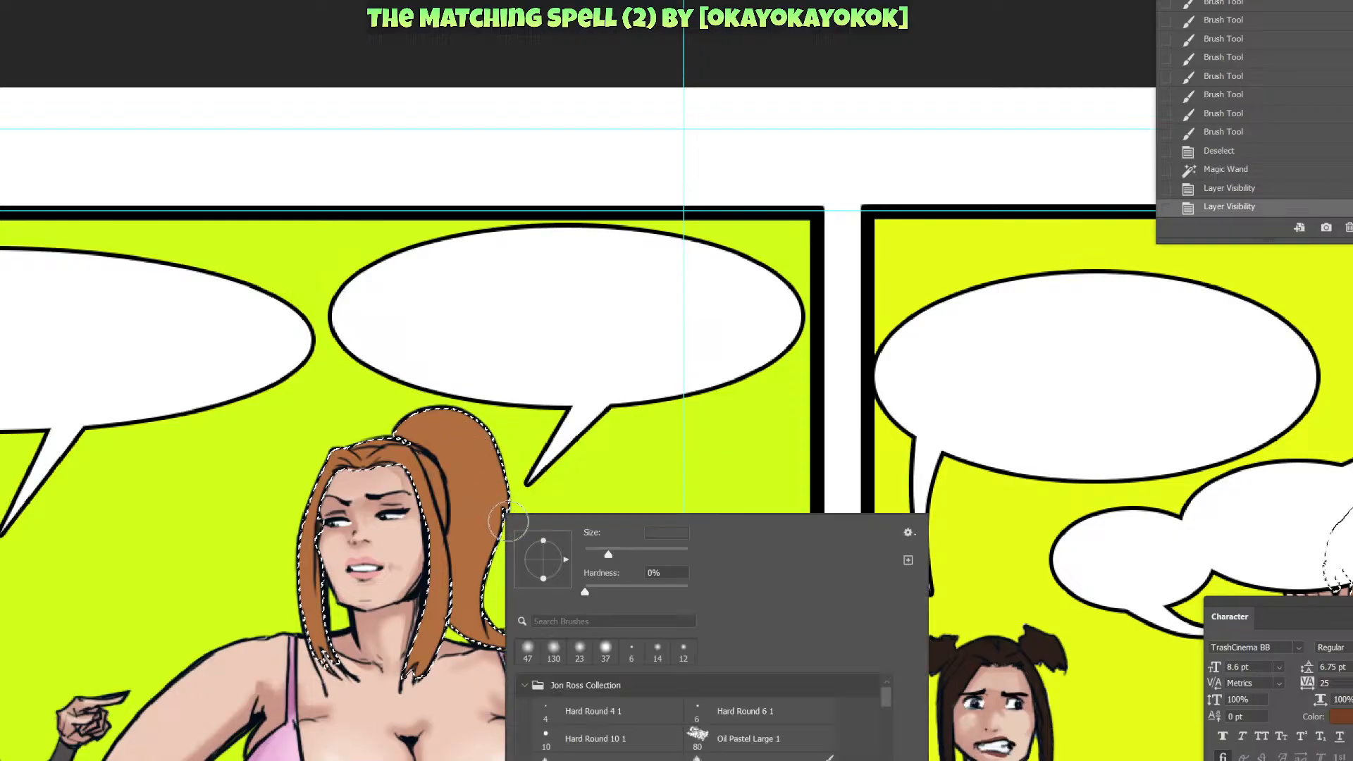
{"action": "left_click", "coordinate": [705, 736]}
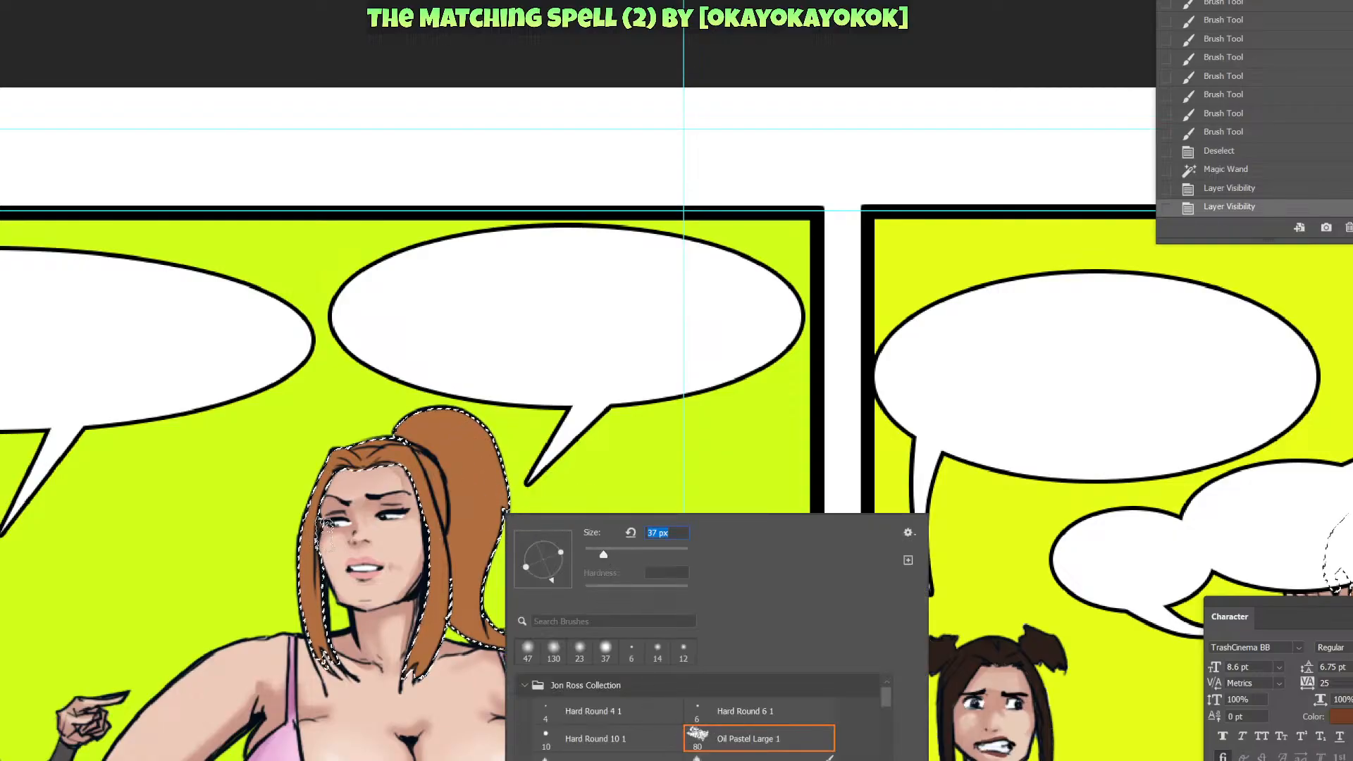
{"action": "left_click_drag", "start_coordinate": [325, 534], "coordinate": [324, 647]}
{"action": "mouse_move", "coordinate": [462, 540]}
{"action": "left_mouse_down"}
{"action": "mouse_move", "coordinate": [470, 607]}
{"action": "mouse_move", "coordinate": [516, 597]}
{"action": "mouse_move", "coordinate": [482, 618]}
{"action": "mouse_move", "coordinate": [455, 483]}
{"action": "mouse_move", "coordinate": [475, 565]}
{"action": "mouse_move", "coordinate": [488, 529]}
{"action": "mouse_move", "coordinate": [468, 512]}
{"action": "mouse_move", "coordinate": [494, 592]}
{"action": "left_mouse_up"}
{"action": "mouse_move", "coordinate": [504, 522]}
{"action": "left_mouse_down"}
{"action": "mouse_move", "coordinate": [505, 486]}
{"action": "mouse_move", "coordinate": [491, 511]}
{"action": "left_mouse_up"}
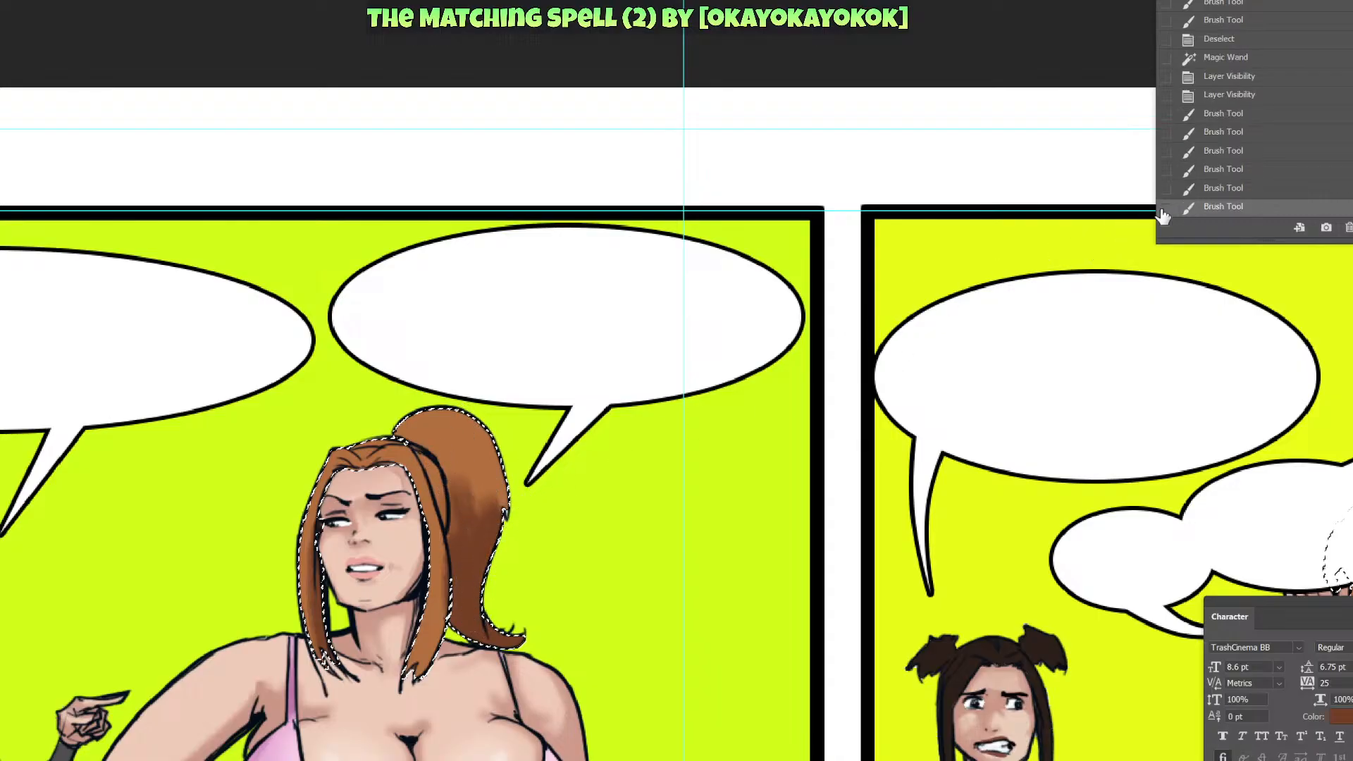
{"action": "key", "text": "ctrl+z"}
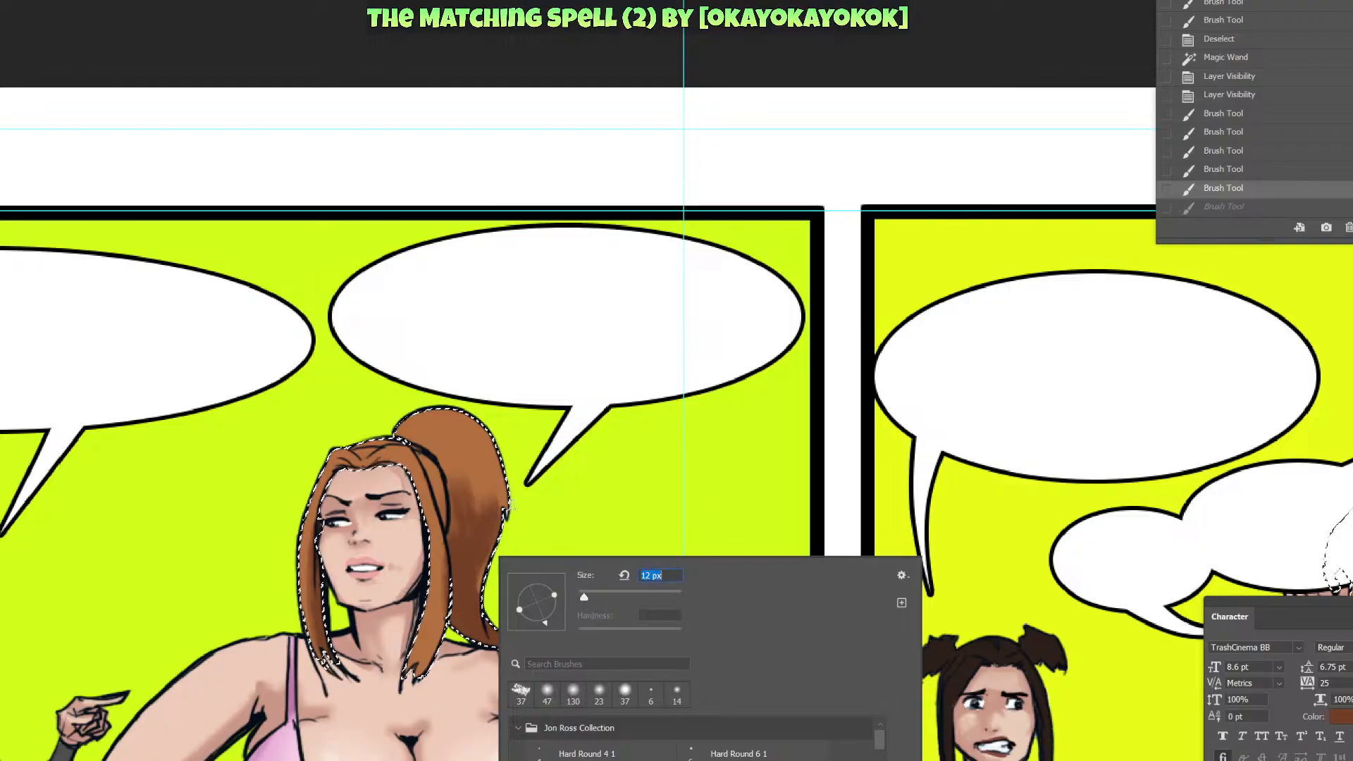
Paint finer dark strands in the left-panel redhead's hair at 12 px, plus lighter orange-brown strands in her ponytail.
{"action": "key", "text": "Return"}
{"action": "mouse_move", "coordinate": [444, 470]}
{"action": "left_mouse_down"}
{"action": "mouse_move", "coordinate": [470, 555]}
{"action": "mouse_move", "coordinate": [482, 465]}
{"action": "mouse_move", "coordinate": [489, 520]}
{"action": "mouse_move", "coordinate": [462, 439]}
{"action": "mouse_move", "coordinate": [493, 543]}
{"action": "left_mouse_up"}
{"action": "left_click_drag", "start_coordinate": [436, 491], "coordinate": [447, 521]}
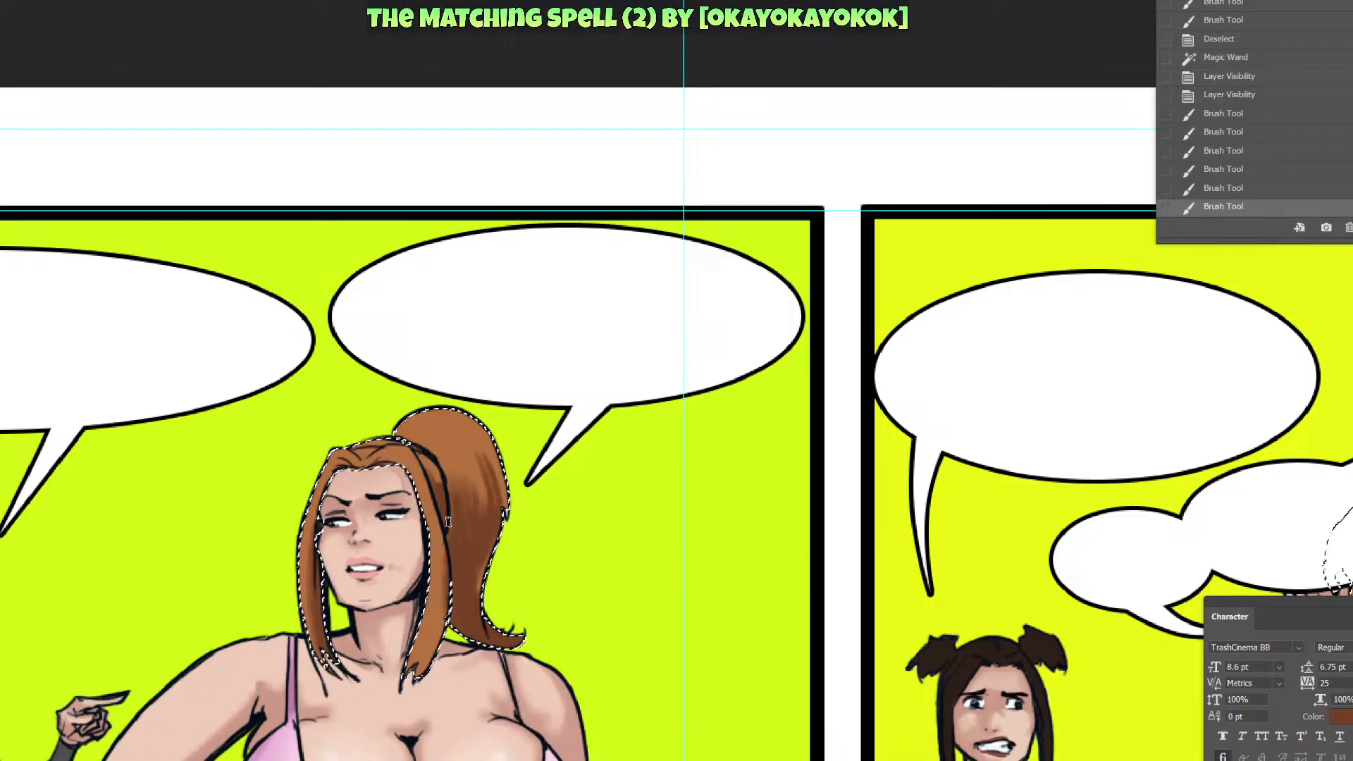
{"action": "left_click_drag", "start_coordinate": [452, 460], "coordinate": [443, 585]}
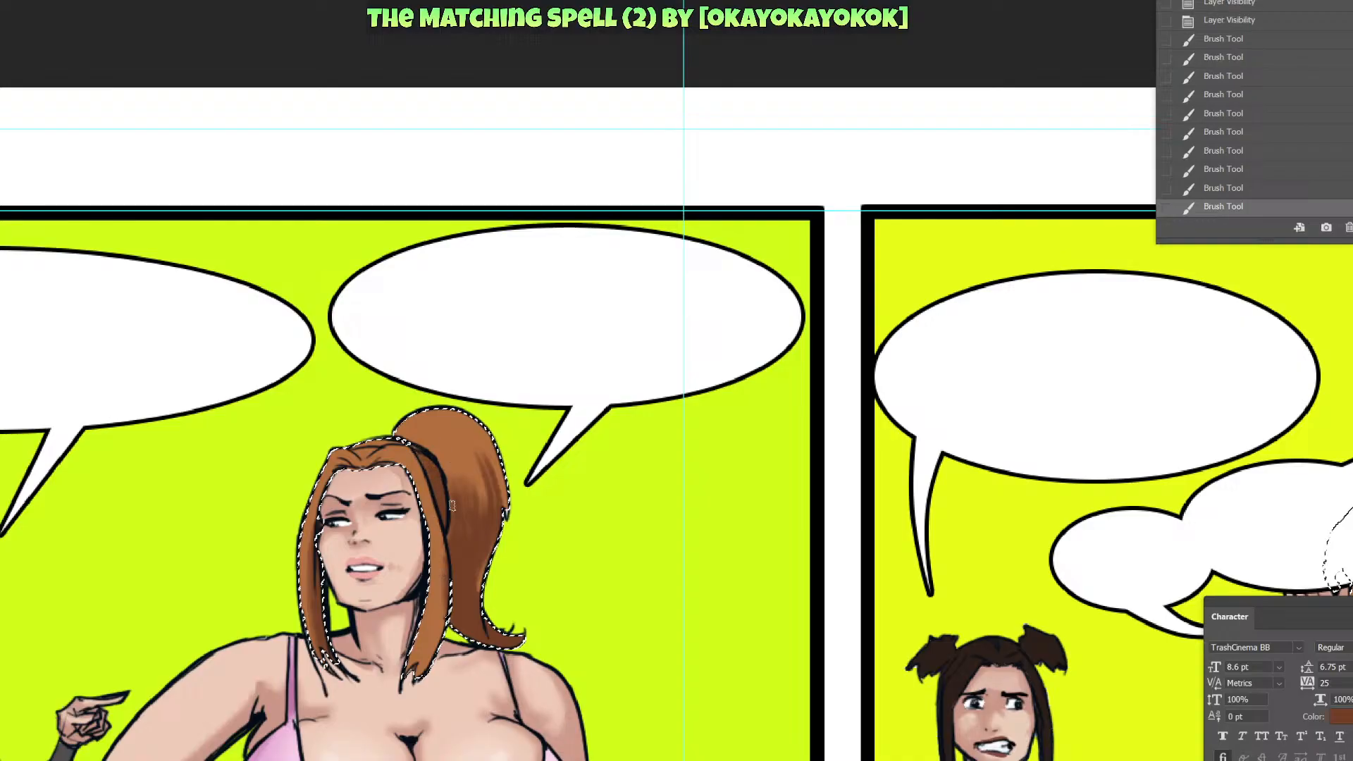
{"action": "left_click_drag", "start_coordinate": [407, 672], "coordinate": [439, 570]}
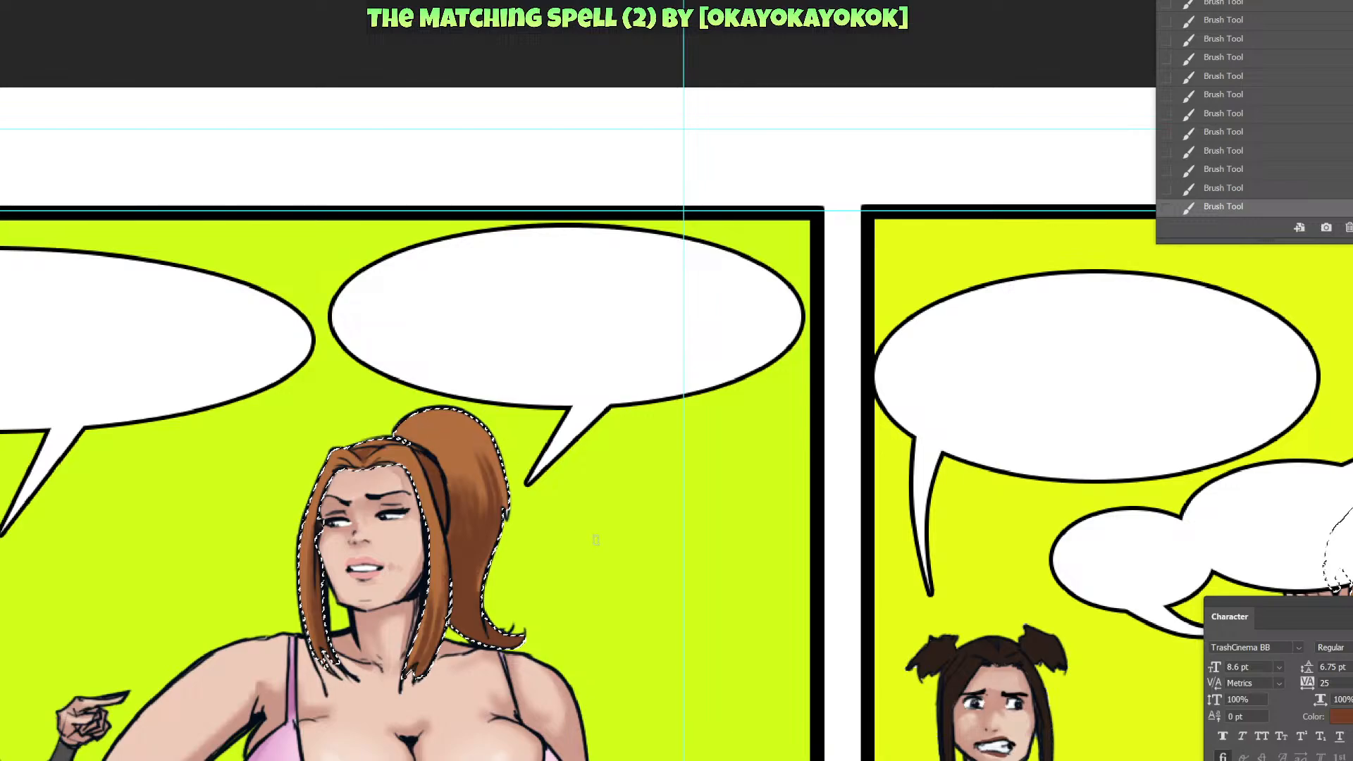
{"action": "left_click_drag", "start_coordinate": [630, 593], "coordinate": [526, 604]}
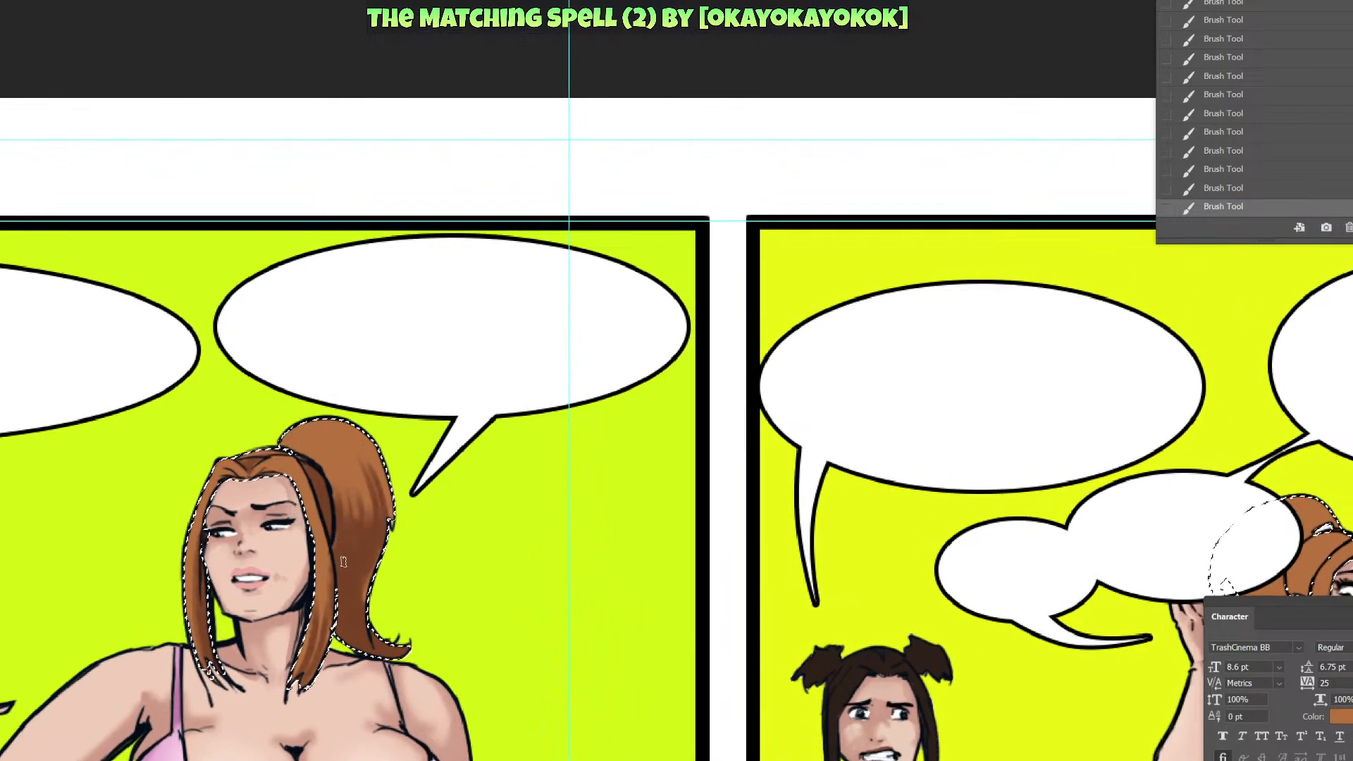
{"action": "left_click_drag", "start_coordinate": [359, 550], "coordinate": [359, 511]}
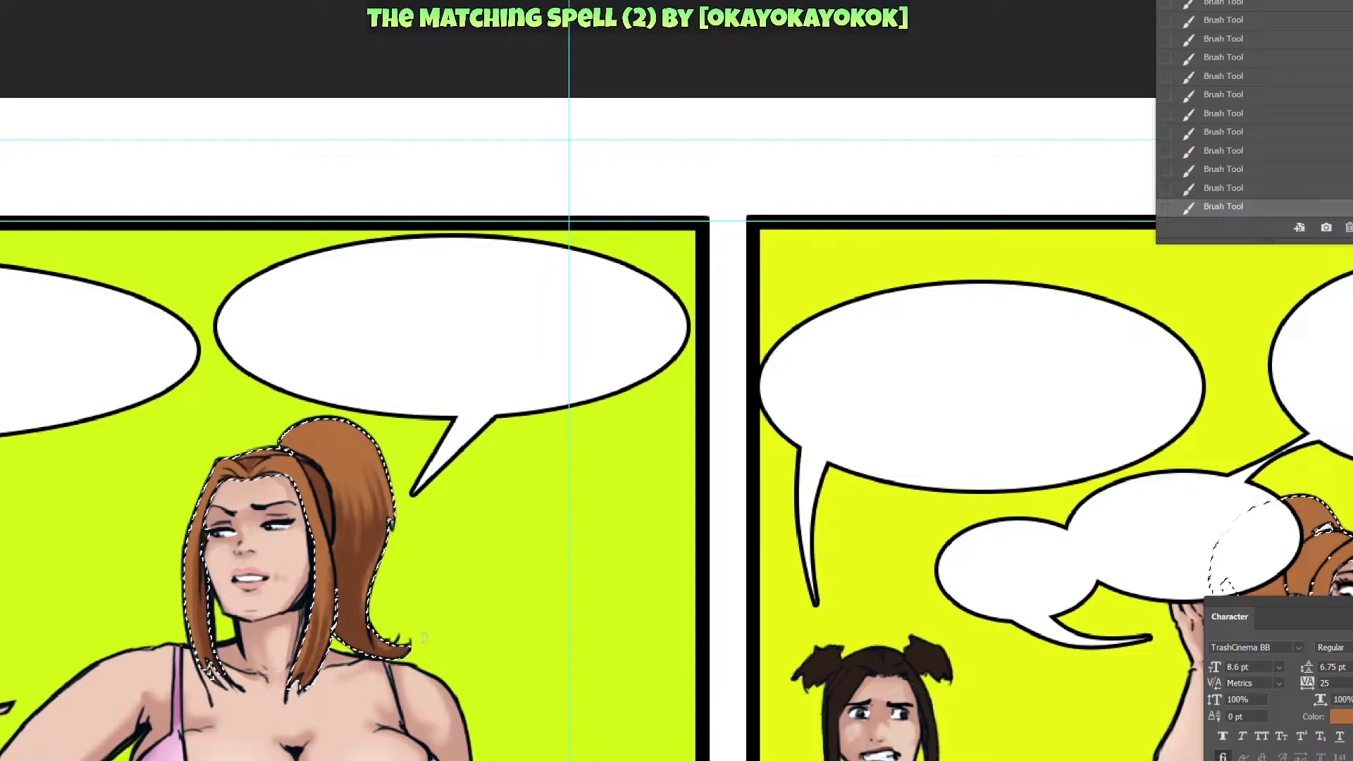
Shade the right-panel redhead's hair in dark brown, using 12 px around the crown and 34 px on the hanging ponytail.
{"action": "left_click_drag", "start_coordinate": [535, 644], "coordinate": [810, 629]}
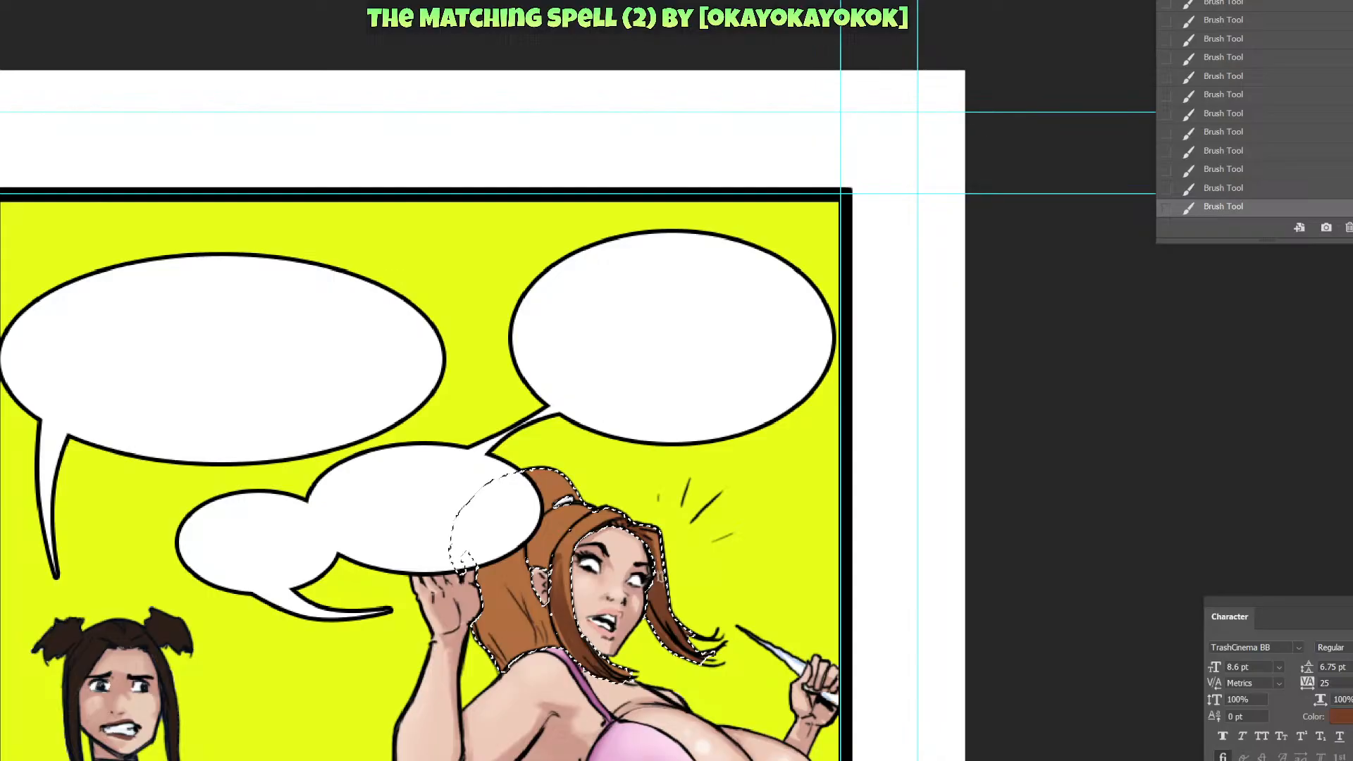
{"action": "mouse_move", "coordinate": [609, 523]}
{"action": "left_mouse_down"}
{"action": "mouse_move", "coordinate": [574, 515]}
{"action": "mouse_move", "coordinate": [554, 542]}
{"action": "left_mouse_up"}
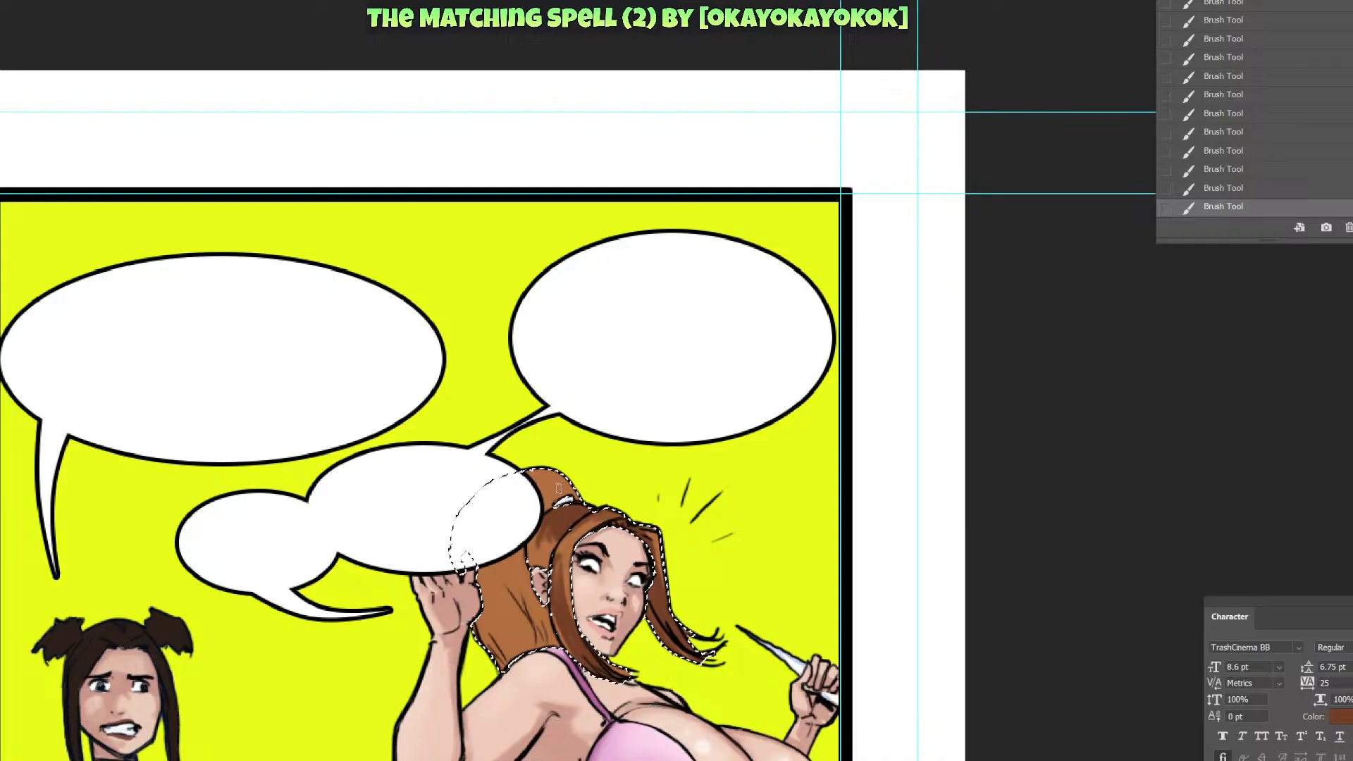
{"action": "left_click_drag", "start_coordinate": [558, 490], "coordinate": [565, 492]}
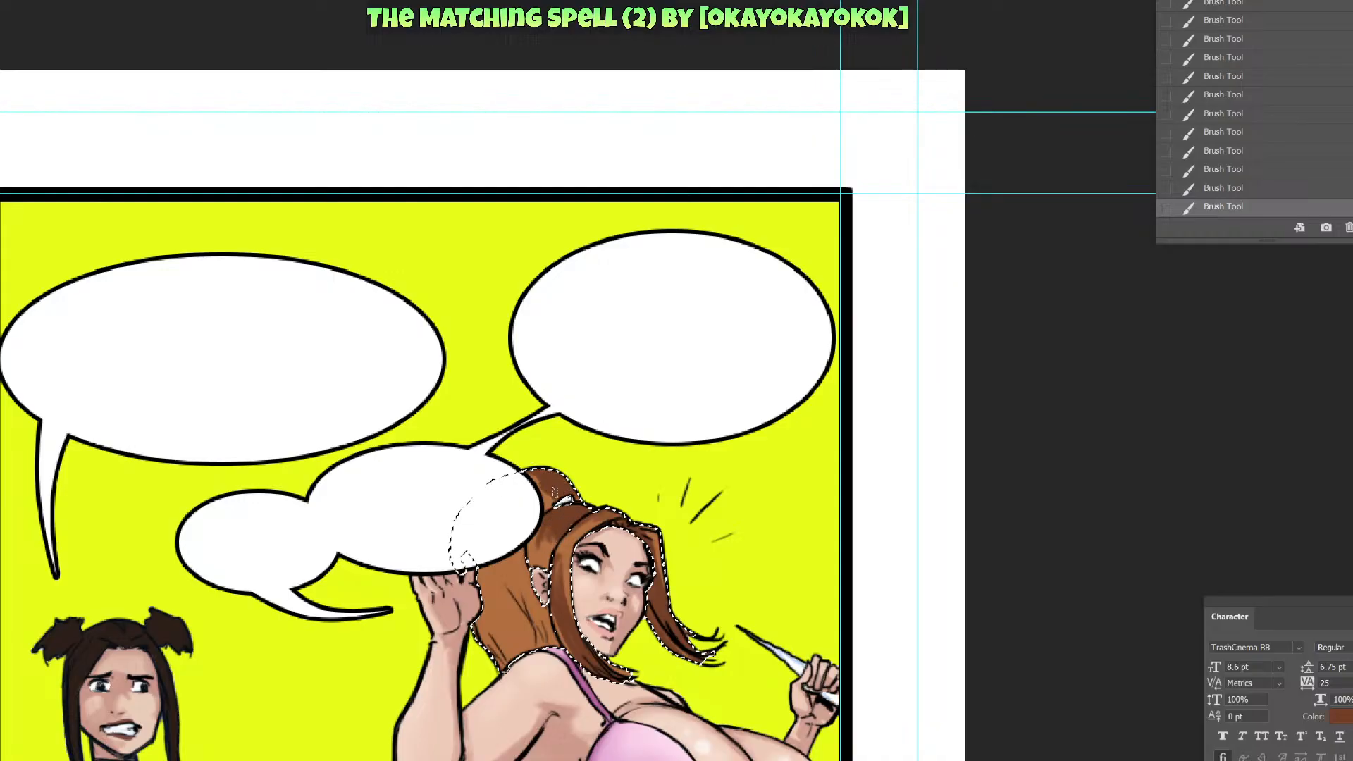
{"action": "right_click", "coordinate": [560, 592]}
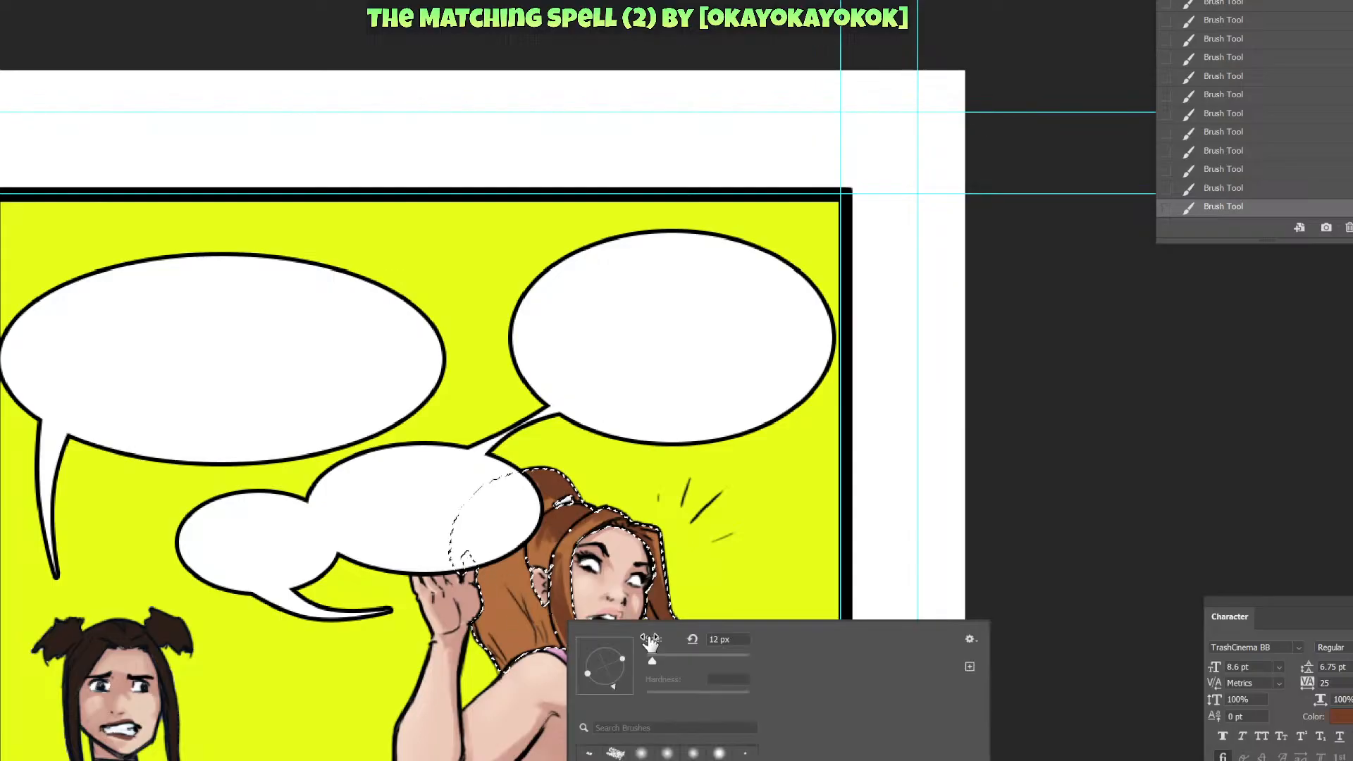
{"action": "key", "text": "Escape"}
{"action": "mouse_move", "coordinate": [507, 567]}
{"action": "left_mouse_down"}
{"action": "mouse_move", "coordinate": [497, 656]}
{"action": "mouse_move", "coordinate": [535, 578]}
{"action": "mouse_move", "coordinate": [544, 626]}
{"action": "left_mouse_up"}
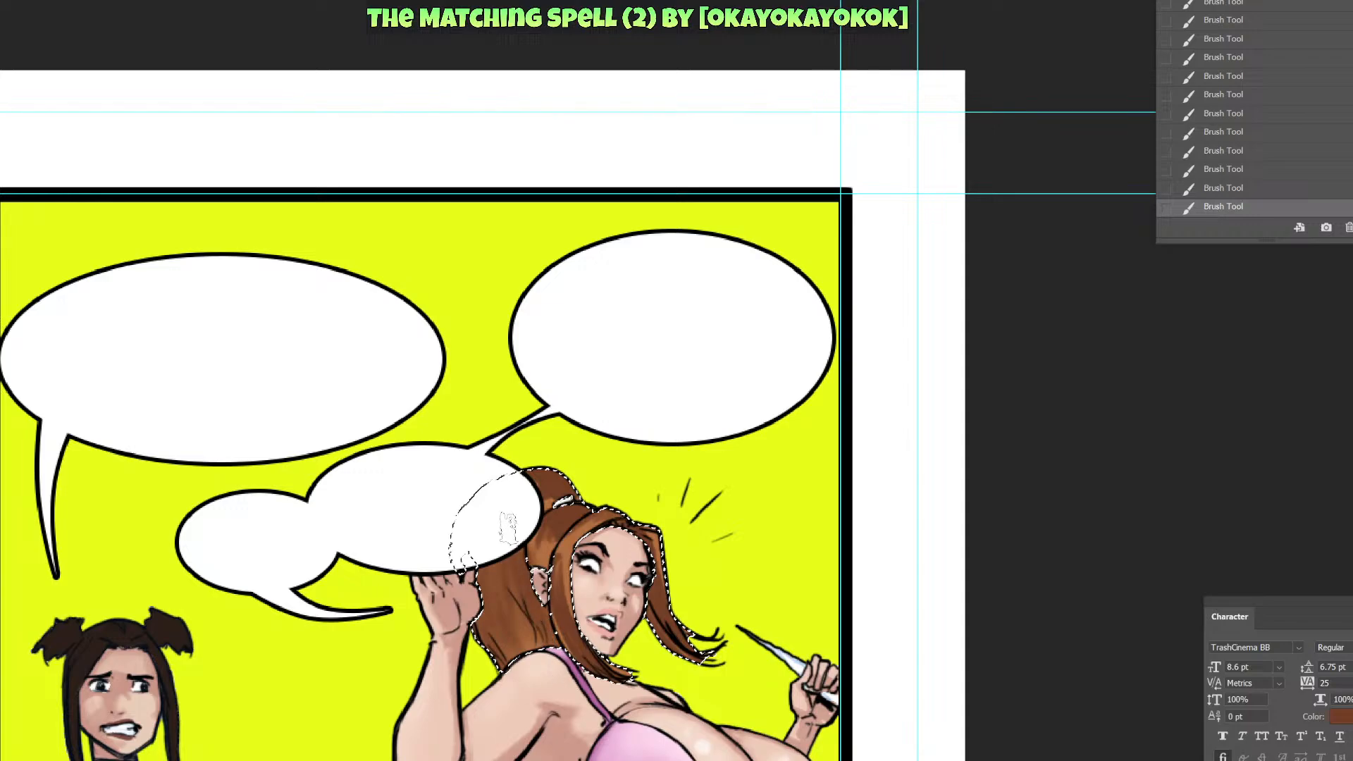
Reduce the brush size and paint fine strands in the right-panel redhead's hair, alternating sampled light and dark browns.
{"action": "right_click", "coordinate": [573, 664]}
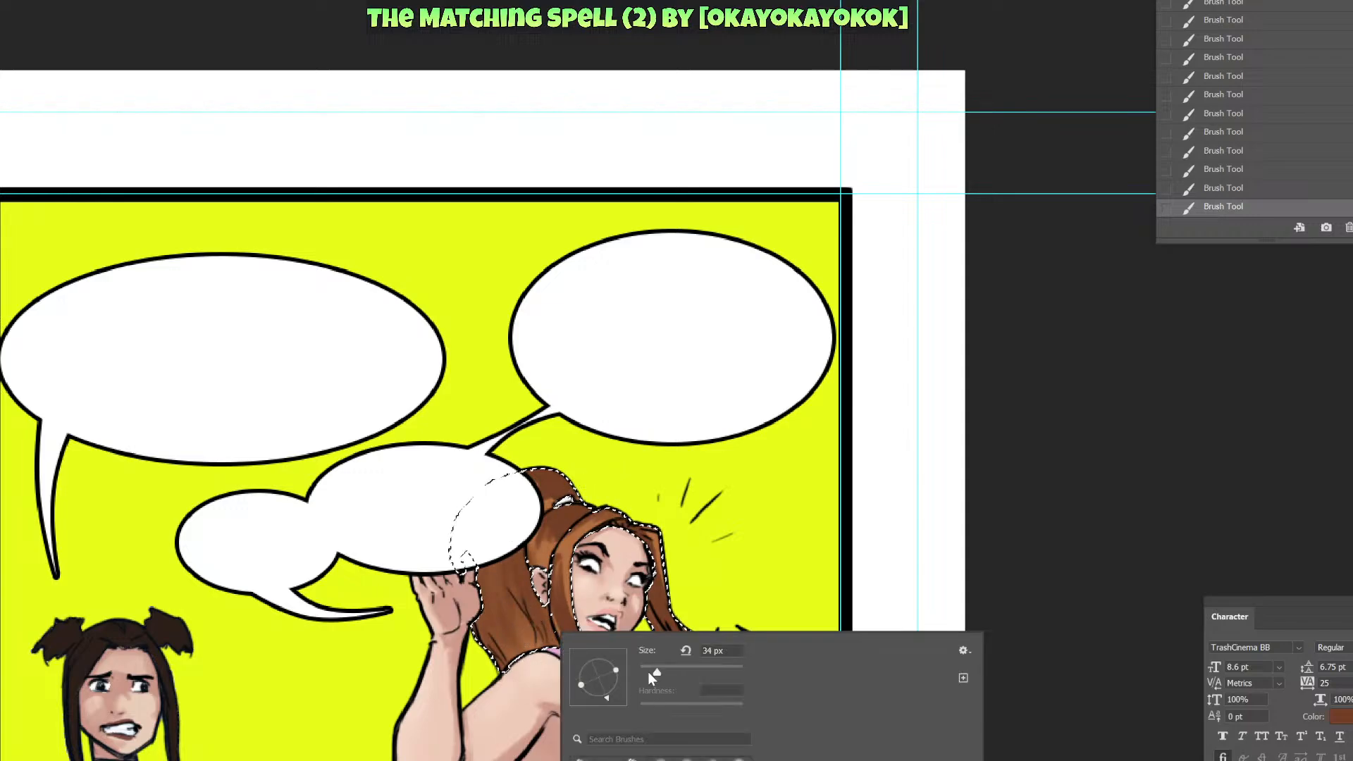
{"action": "left_click_drag", "start_coordinate": [651, 671], "coordinate": [643, 672]}
{"action": "left_click", "coordinate": [537, 659]}
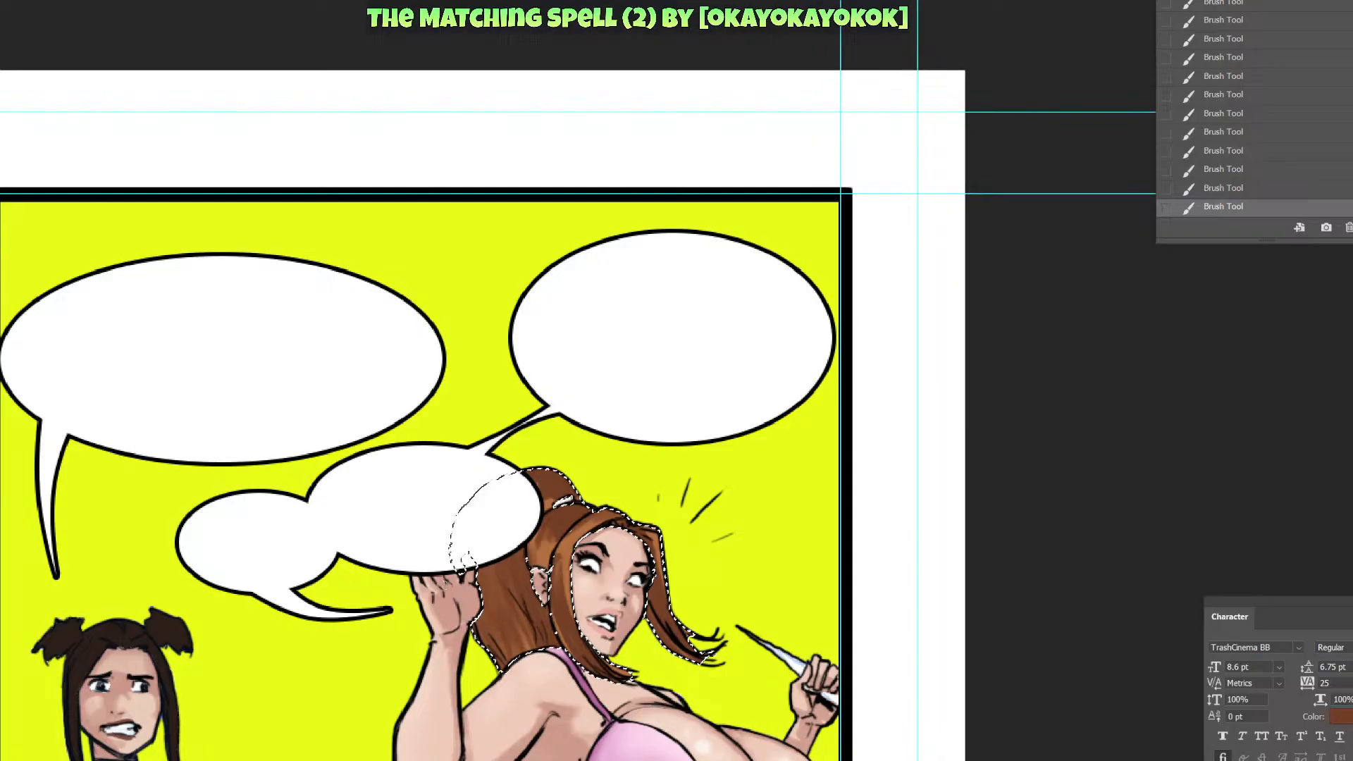
{"action": "left_click", "coordinate": [544, 556], "text": "alt"}
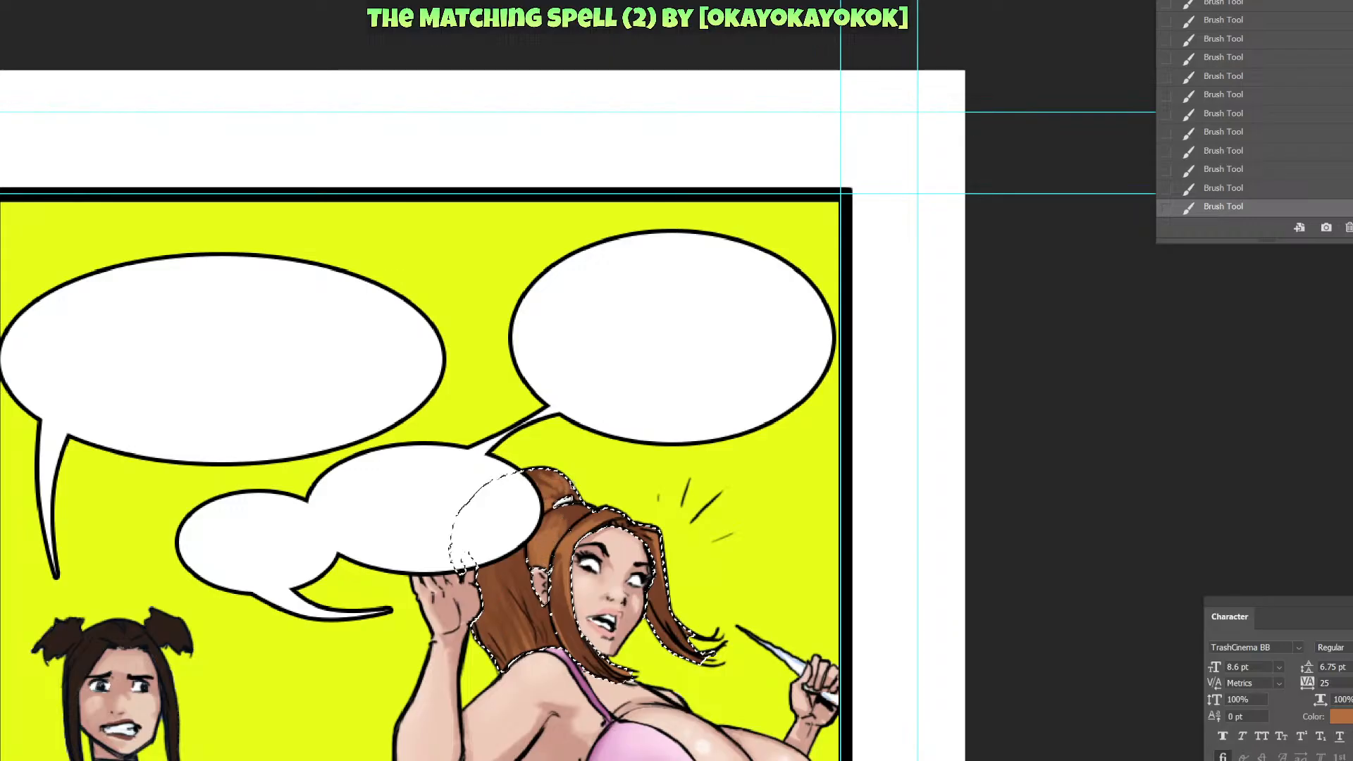
{"action": "left_click", "coordinate": [573, 513], "text": "alt"}
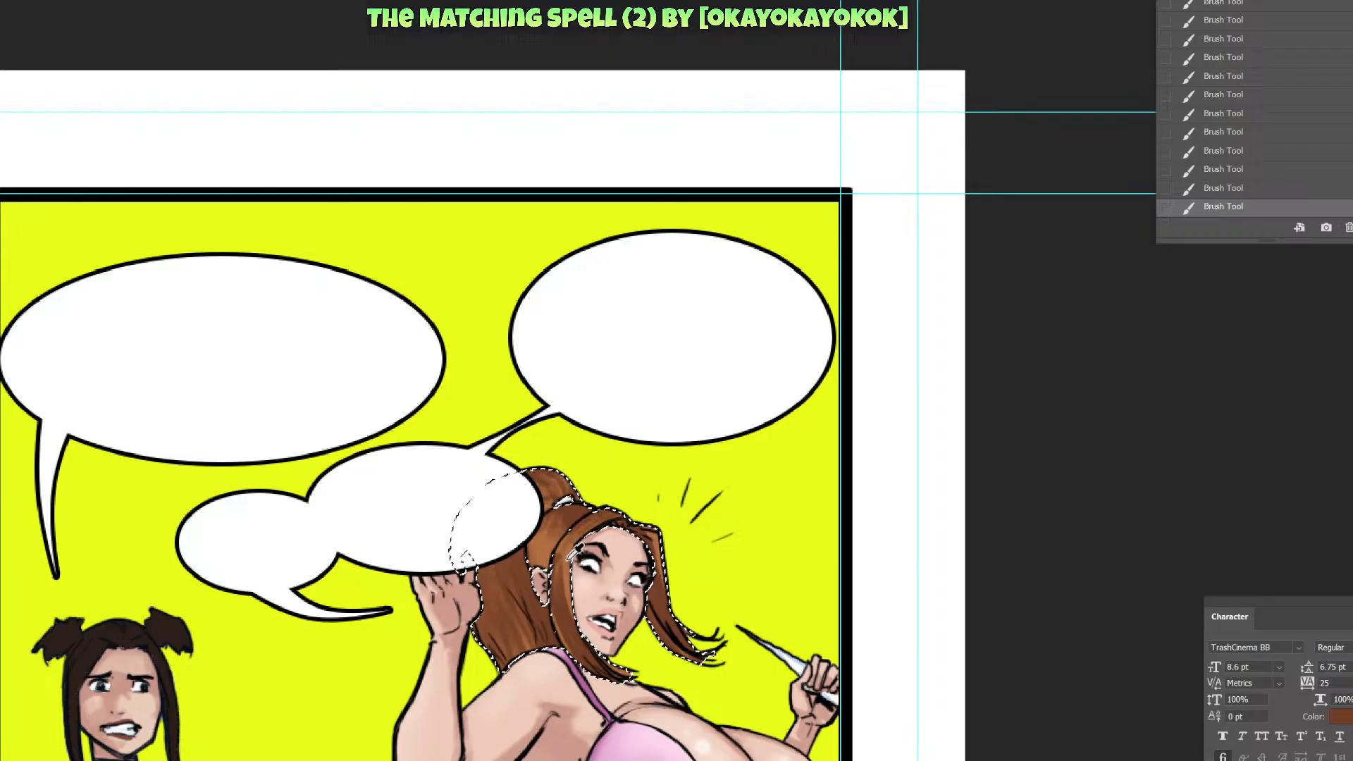
Sample a lighter orange-brown from the right-panel redhead's hair and paint lighter strands through her front locks and crown.
{"action": "left_click", "coordinate": [573, 553], "text": "alt"}
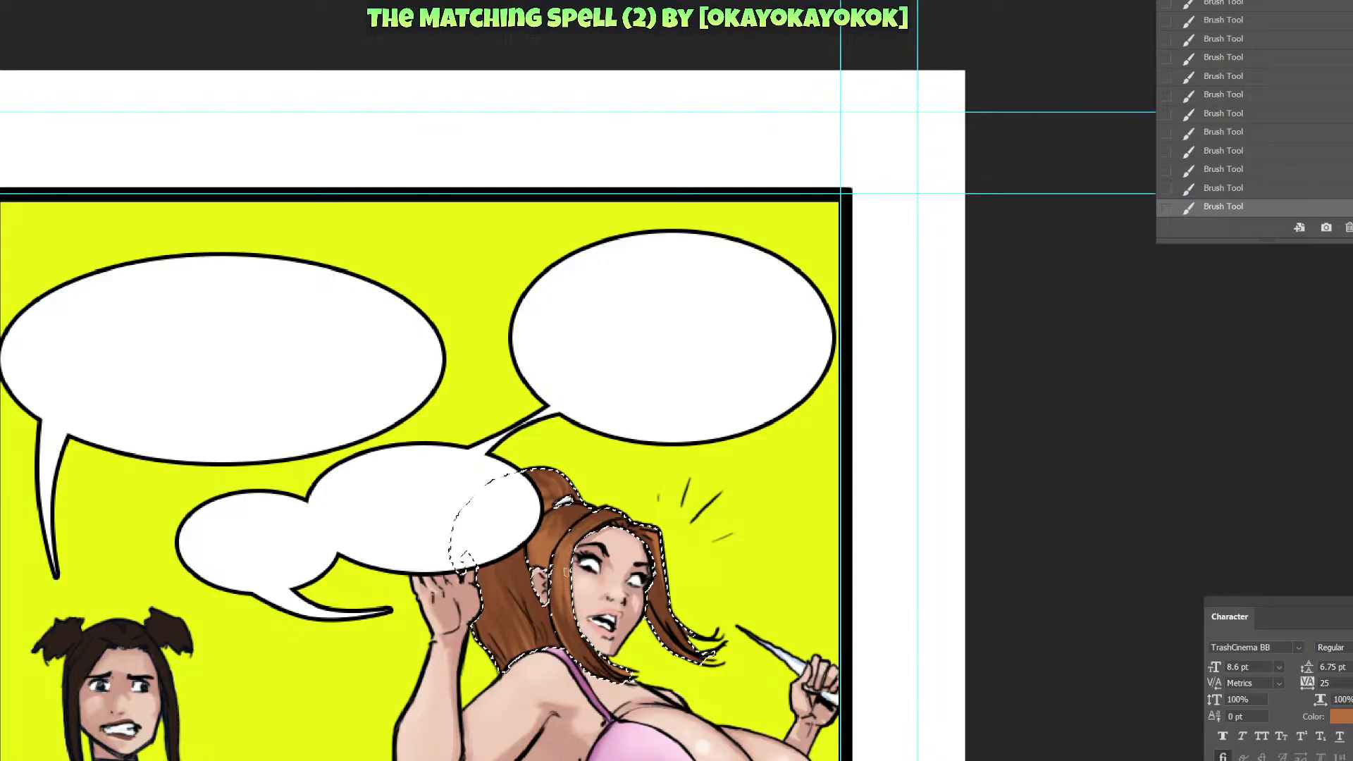
{"action": "left_click_drag", "start_coordinate": [663, 590], "coordinate": [687, 643]}
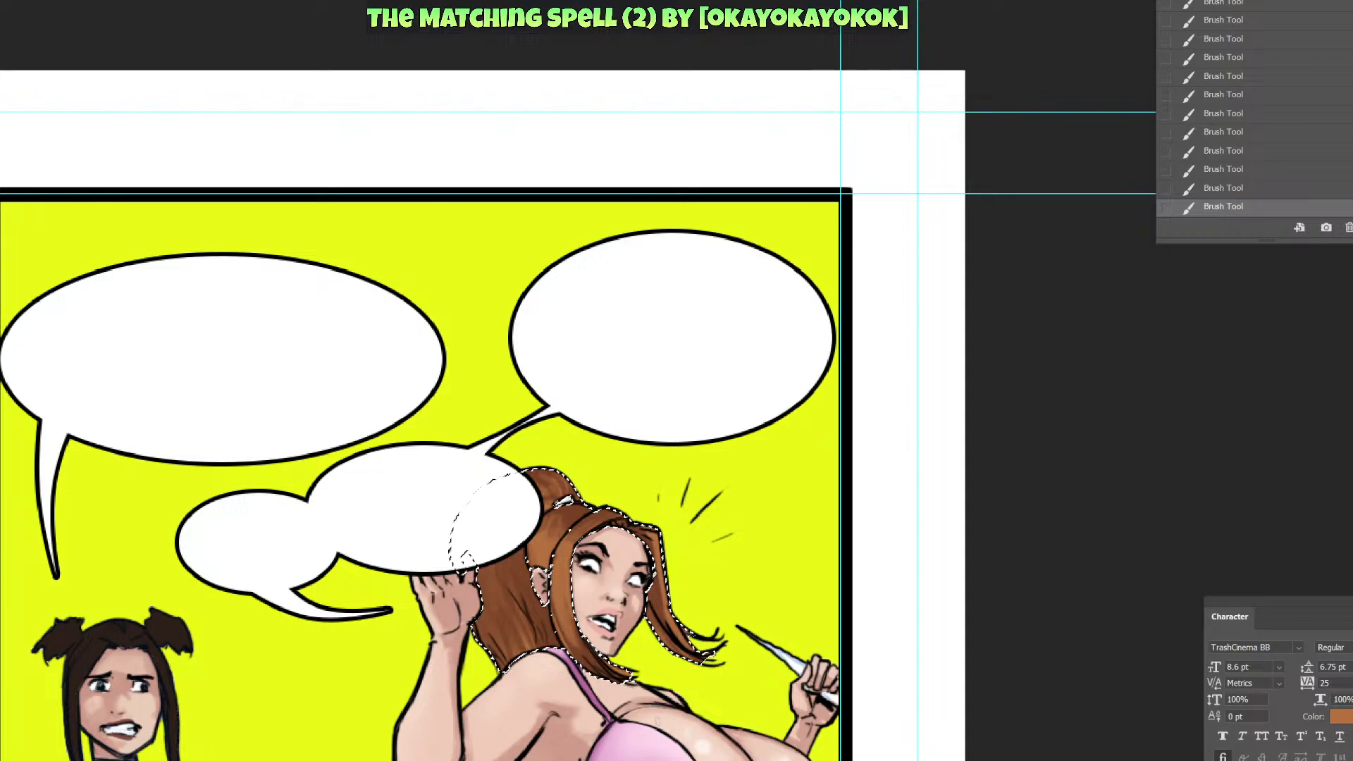
{"action": "left_click_drag", "start_coordinate": [566, 542], "coordinate": [818, 450]}
{"action": "left_click_drag", "start_coordinate": [935, 725], "coordinate": [937, 725]}
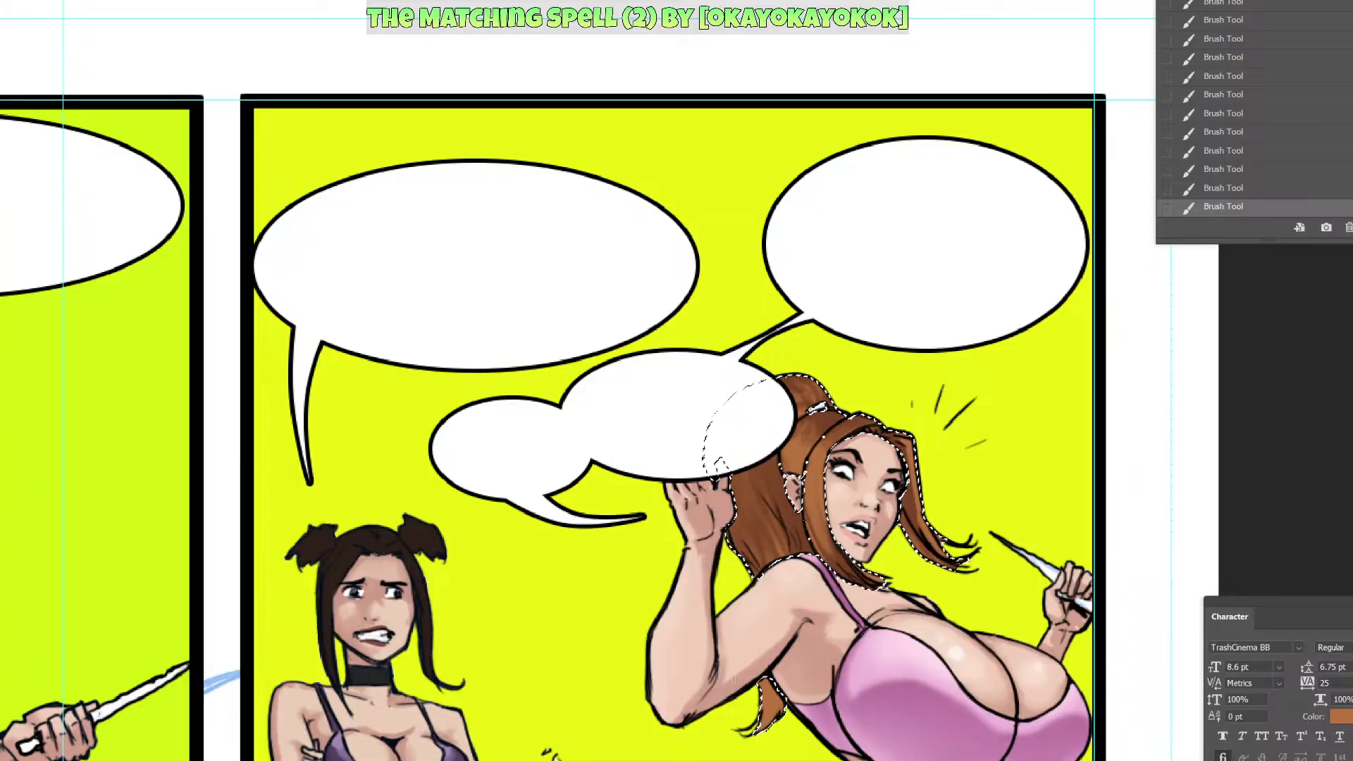
Choose a light peach foreground color and paint highlights on the left-panel redhead's ponytail and hair.
{"action": "key", "text": "n"}
{"action": "left_click", "coordinate": [777, 644]}
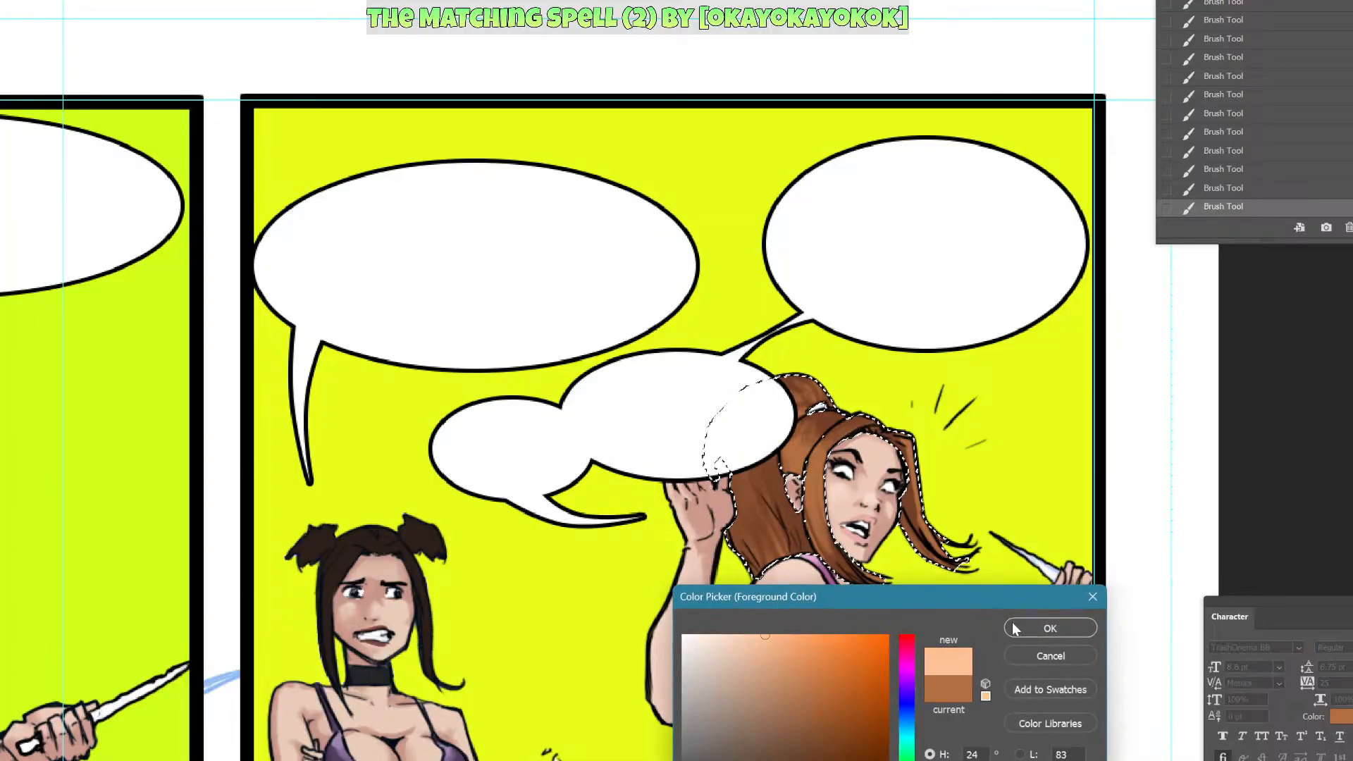
{"action": "left_click", "coordinate": [1049, 627]}
{"action": "right_click", "coordinate": [796, 634]}
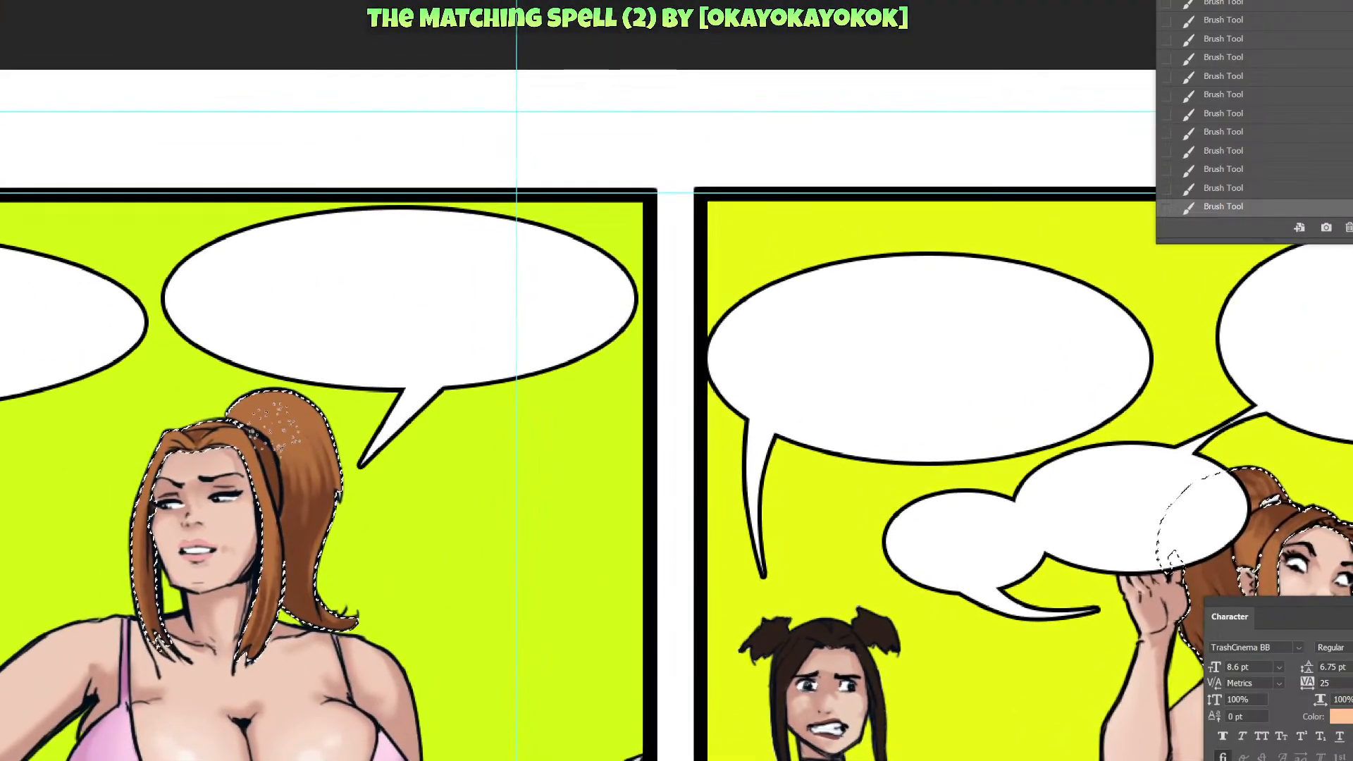
{"action": "mouse_move", "coordinate": [264, 434]}
{"action": "left_mouse_down"}
{"action": "mouse_move", "coordinate": [249, 387]}
{"action": "mouse_move", "coordinate": [256, 423]}
{"action": "mouse_move", "coordinate": [277, 426]}
{"action": "mouse_move", "coordinate": [294, 398]}
{"action": "mouse_move", "coordinate": [249, 413]}
{"action": "mouse_move", "coordinate": [252, 440]}
{"action": "mouse_move", "coordinate": [281, 441]}
{"action": "left_mouse_up"}
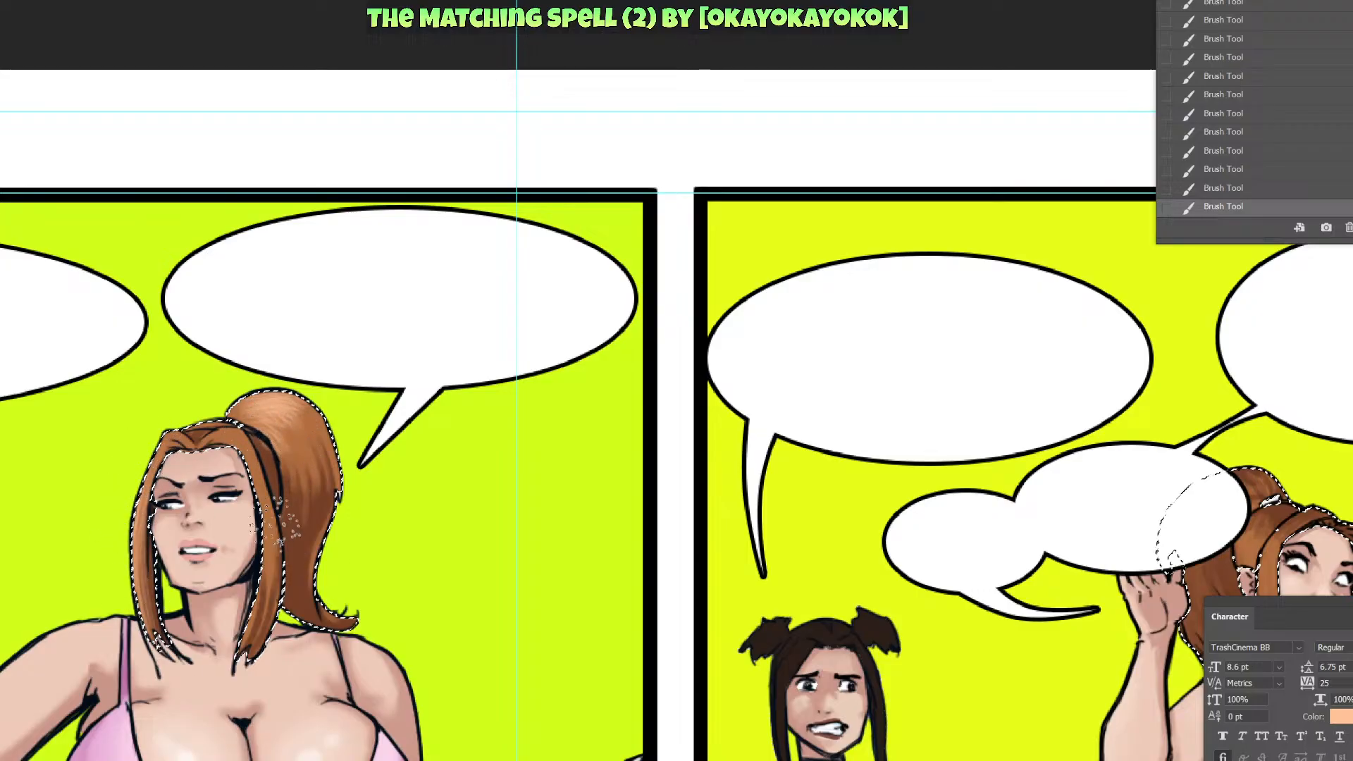
{"action": "right_click", "coordinate": [268, 506]}
{"action": "key", "text": "Escape"}
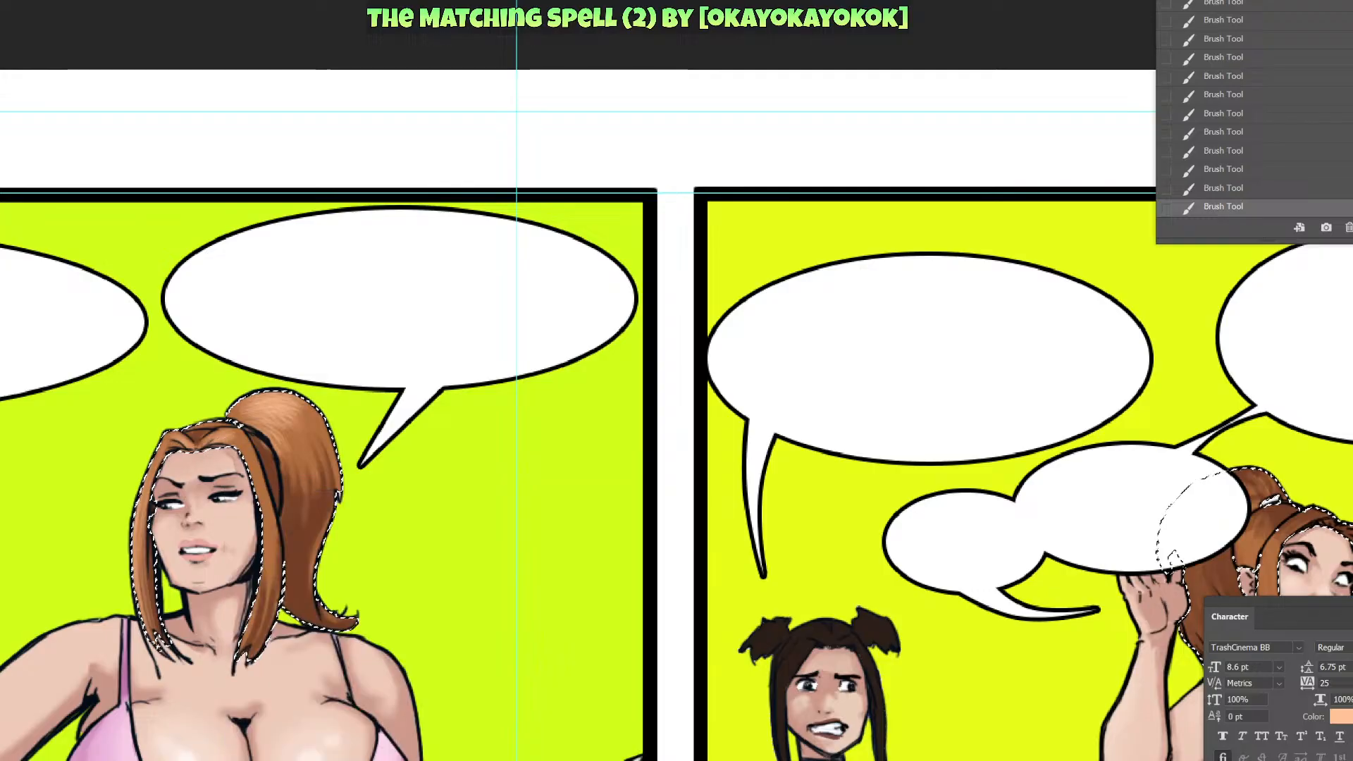
{"action": "left_click_drag", "start_coordinate": [477, 681], "coordinate": [303, 578]}
{"action": "mouse_move", "coordinate": [766, 551]}
{"action": "left_mouse_down"}
{"action": "mouse_move", "coordinate": [653, 444]}
{"action": "mouse_move", "coordinate": [152, 760]}
{"action": "mouse_move", "coordinate": [129, 760]}
{"action": "left_mouse_up"}
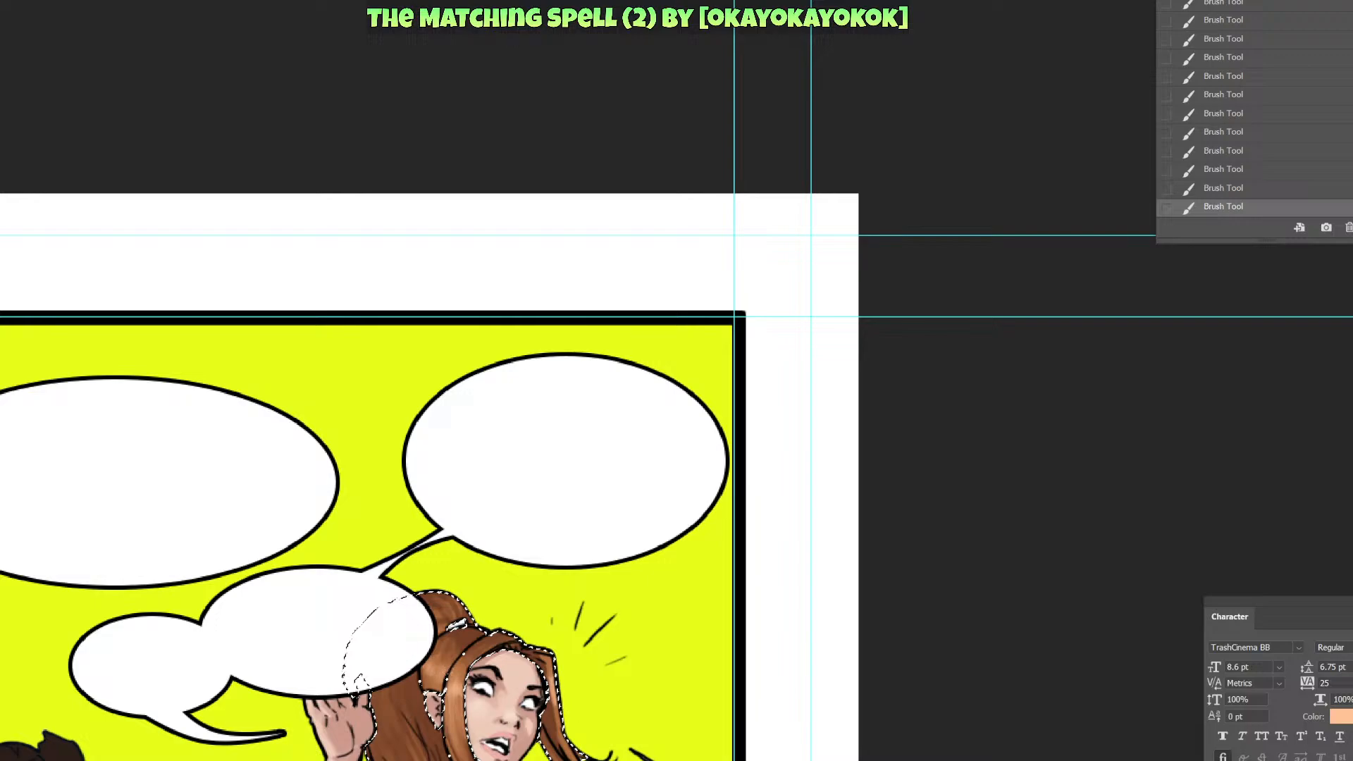
Pick a brush preset and paint light peach highlights in the right-panel redhead's hair.
{"action": "right_click", "coordinate": [551, 630]}
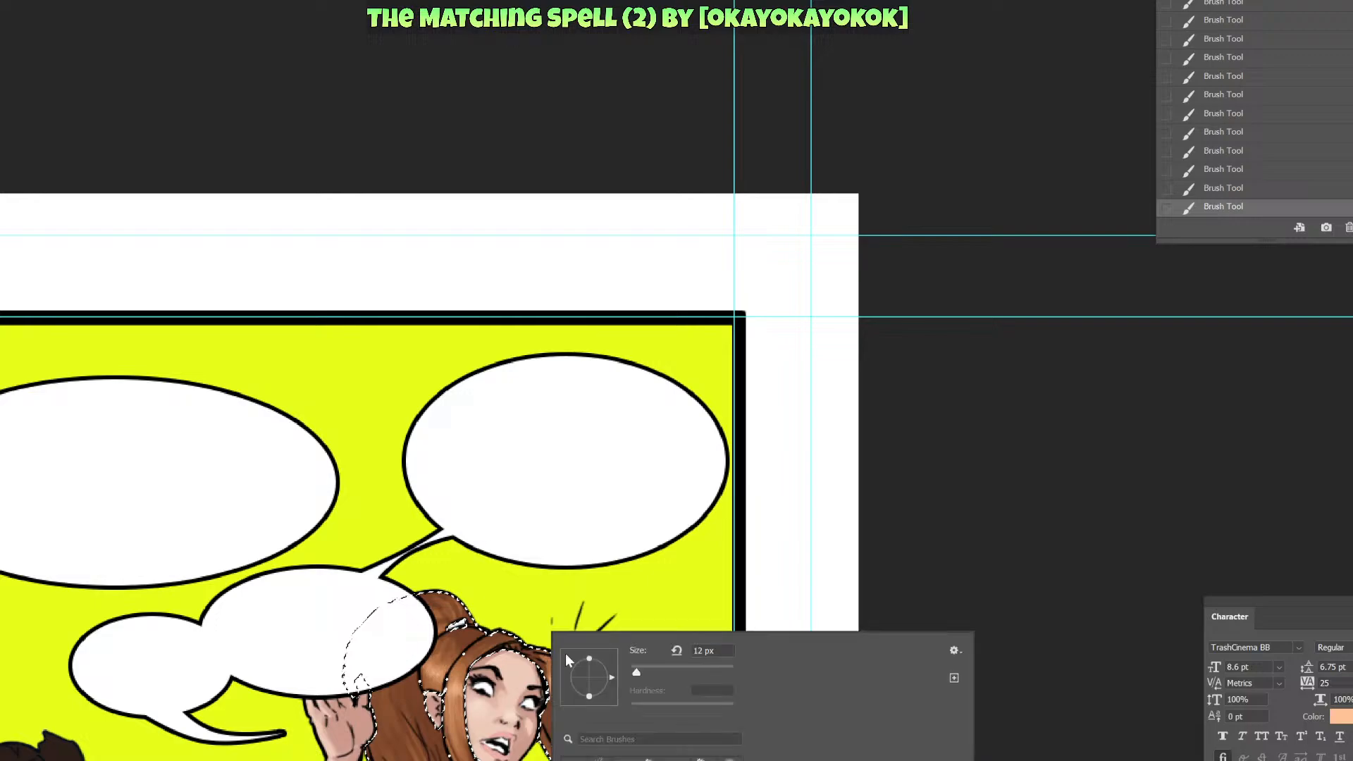
{"action": "left_click", "coordinate": [606, 760]}
{"action": "key", "text": "Return"}
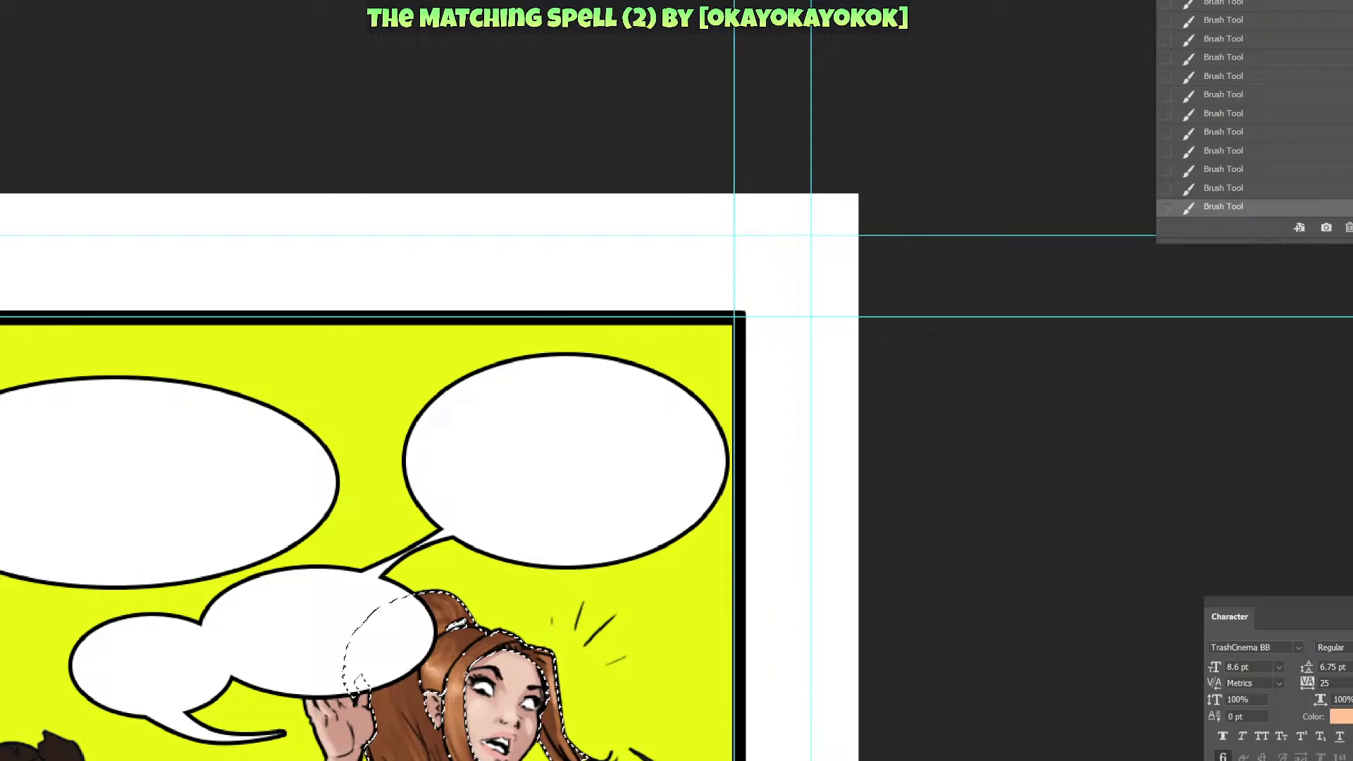
{"action": "left_click_drag", "start_coordinate": [613, 717], "coordinate": [1020, 554]}
{"action": "left_click_drag", "start_coordinate": [394, 437], "coordinate": [969, 493]}
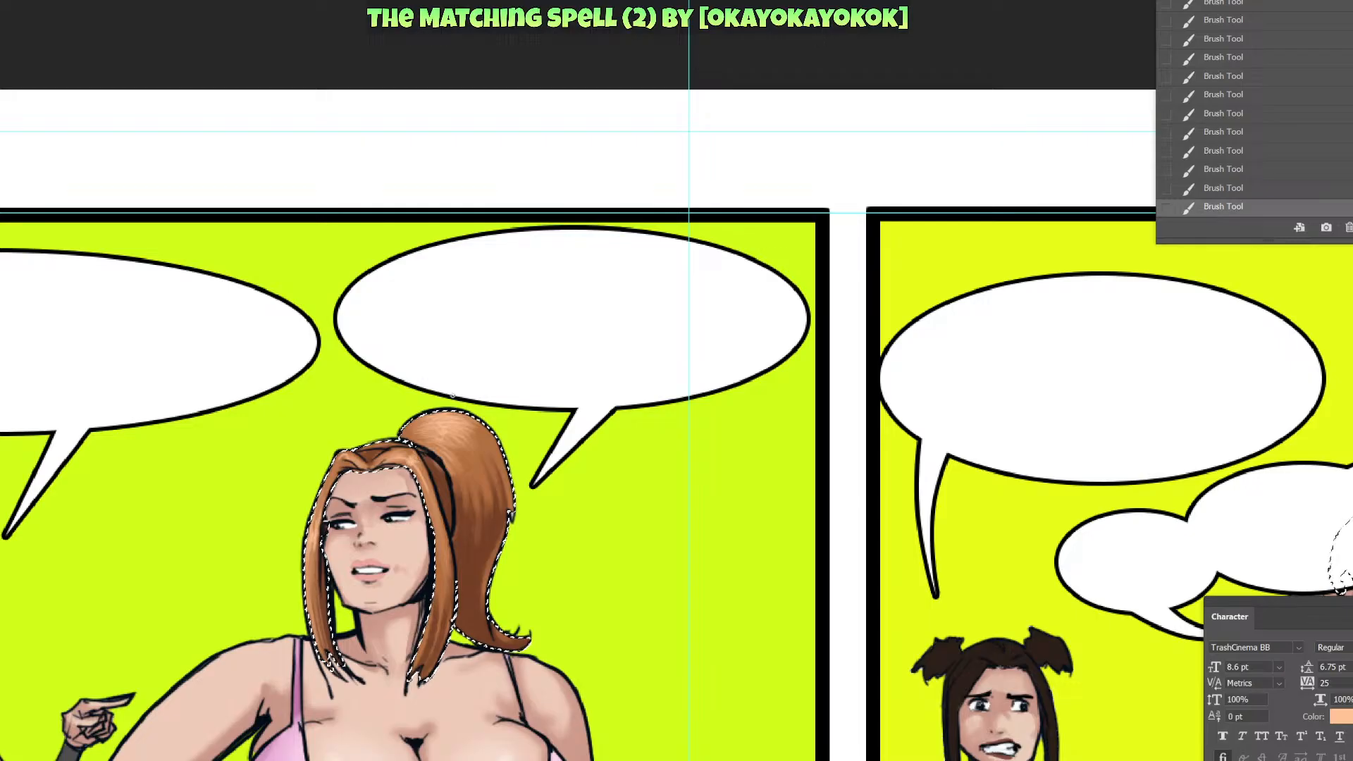
Deselect the redheads' hair and select the dark-haired woman's gray pants in both panels with the Magic Wand.
{"action": "scroll", "coordinate": [595, 656], "scroll_direction": "down", "scroll_amount": 5}
{"action": "left_click_drag", "start_coordinate": [595, 656], "coordinate": [533, 621]}
{"action": "left_click_drag", "start_coordinate": [797, 757], "coordinate": [593, 645]}
{"action": "left_click_drag", "start_coordinate": [640, 758], "coordinate": [625, 599]}
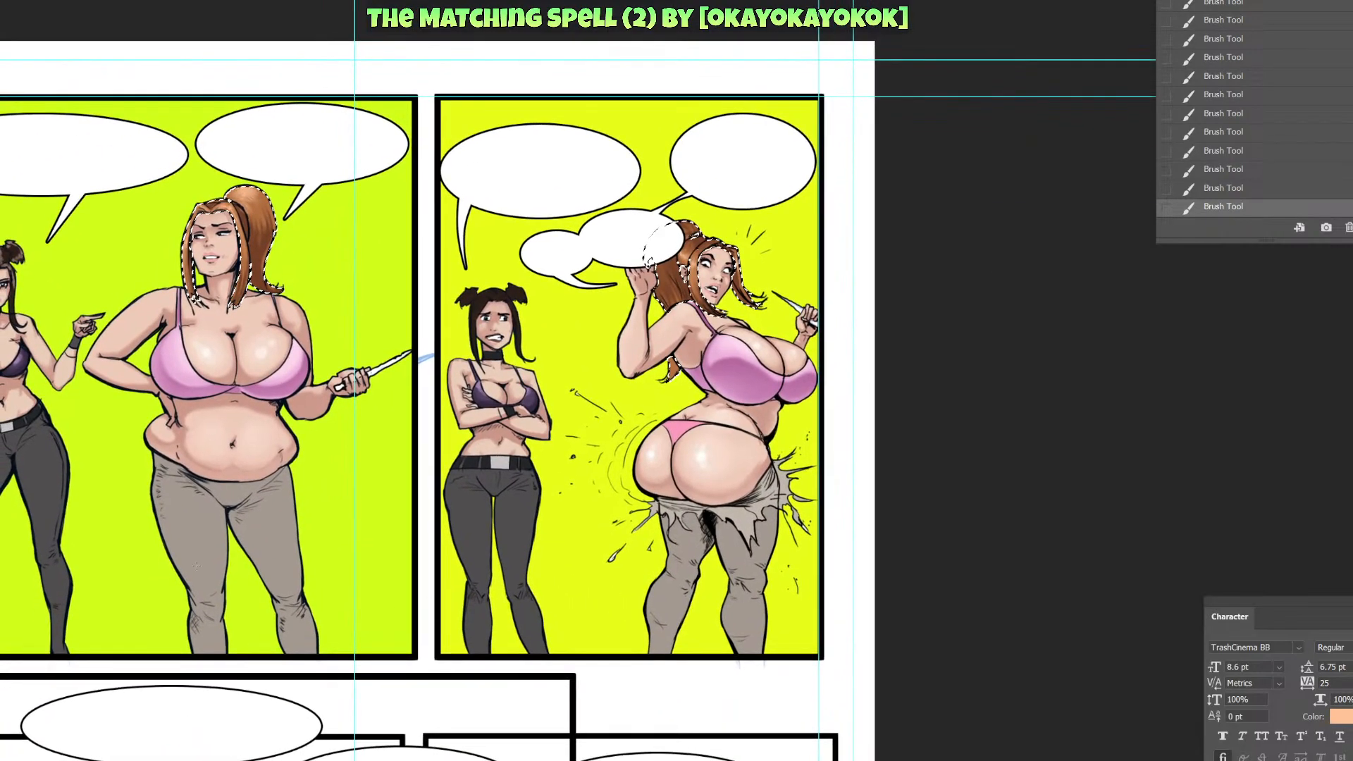
{"action": "left_click", "coordinate": [209, 22]}
{"action": "left_click_drag", "start_coordinate": [329, 540], "coordinate": [463, 640]}
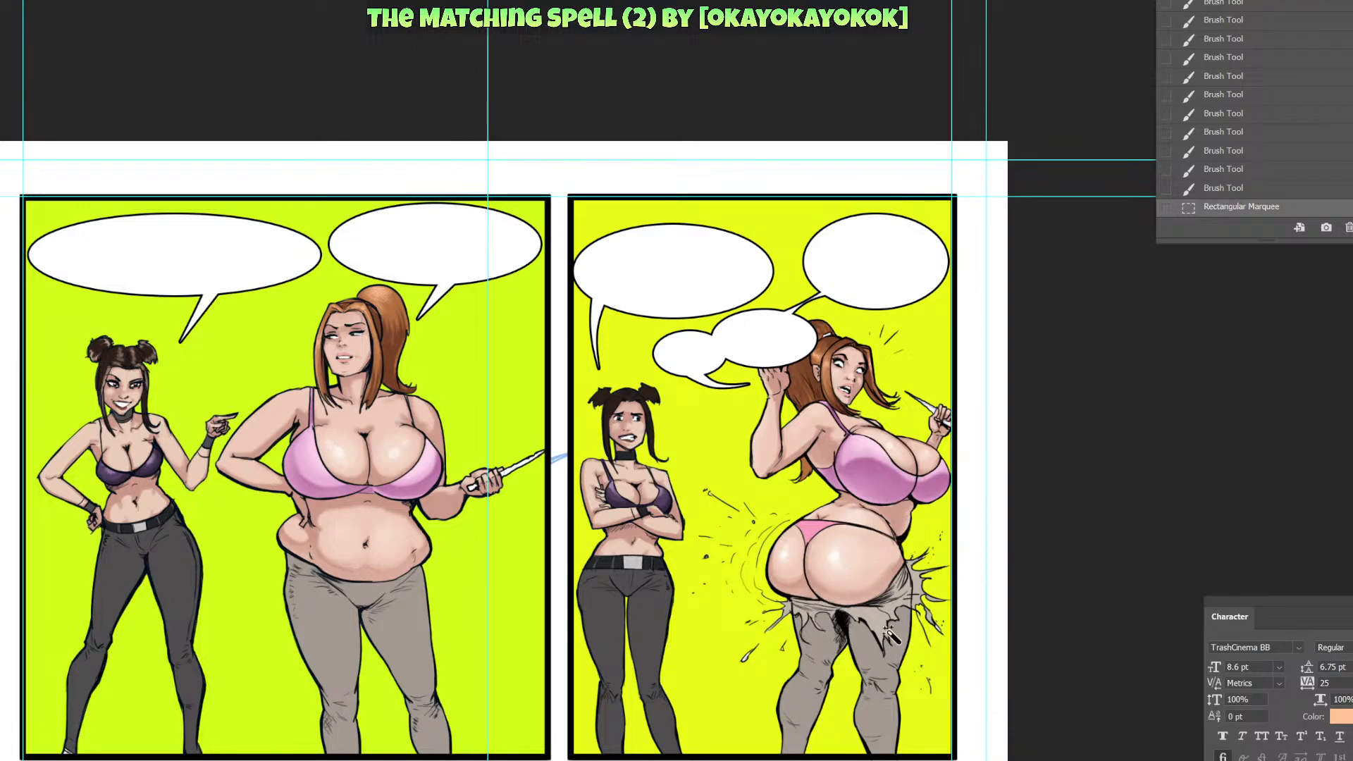
{"action": "left_click", "coordinate": [178, 579]}
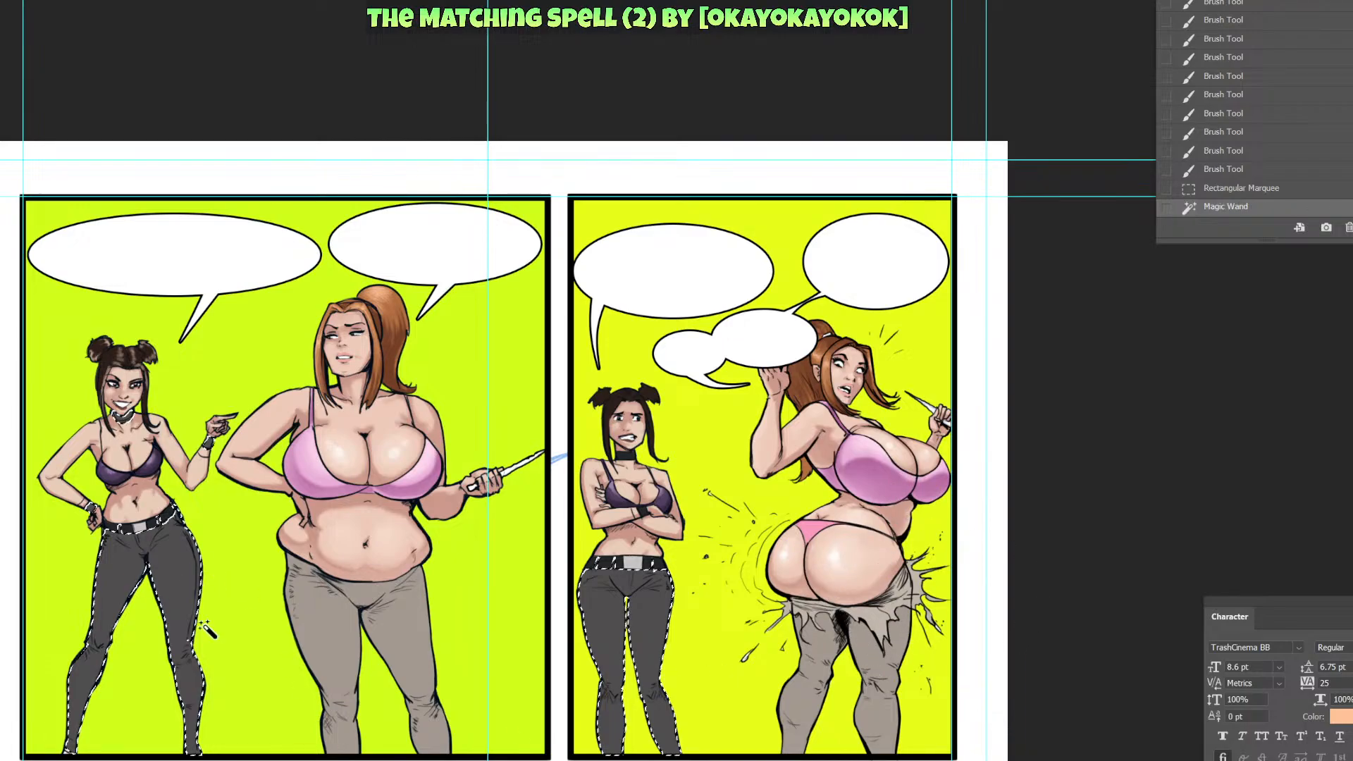
{"action": "left_click_drag", "start_coordinate": [290, 758], "coordinate": [195, 182]}
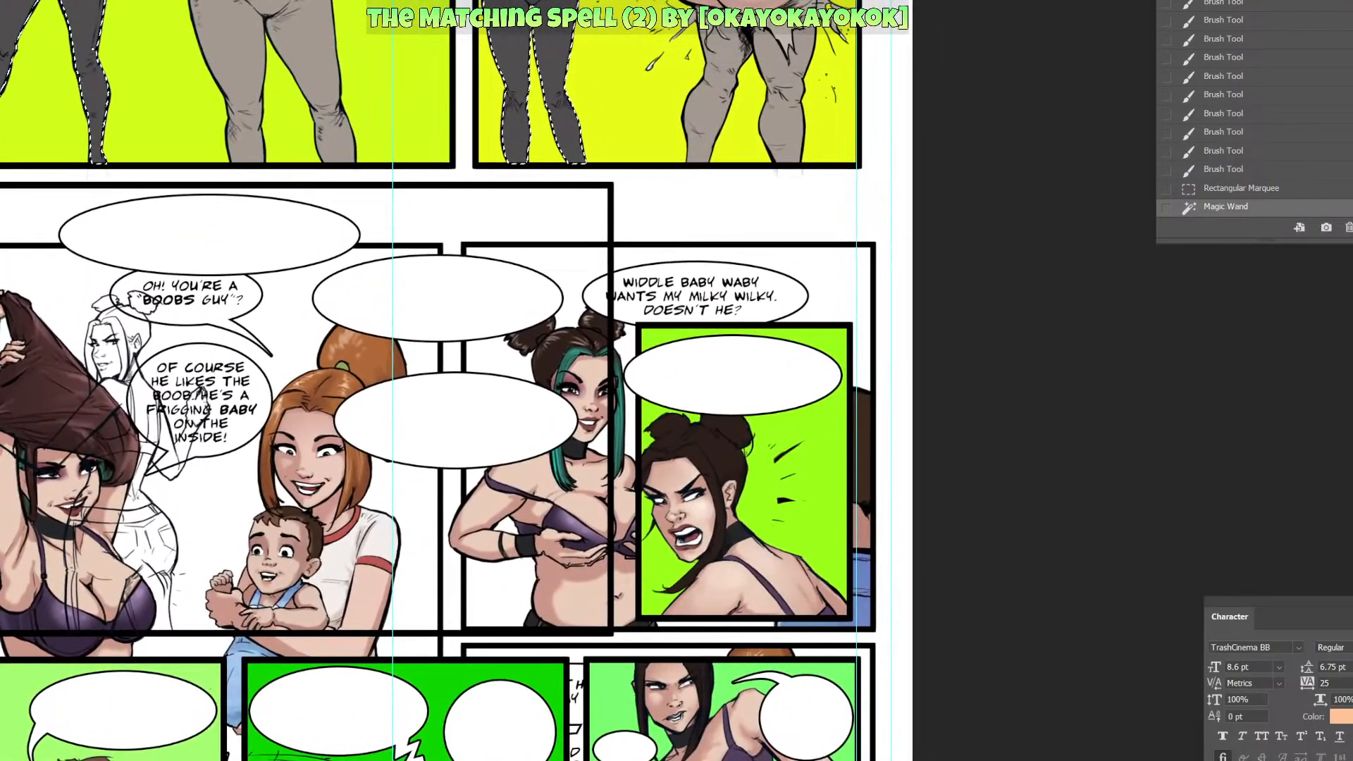
{"action": "key", "text": "v"}
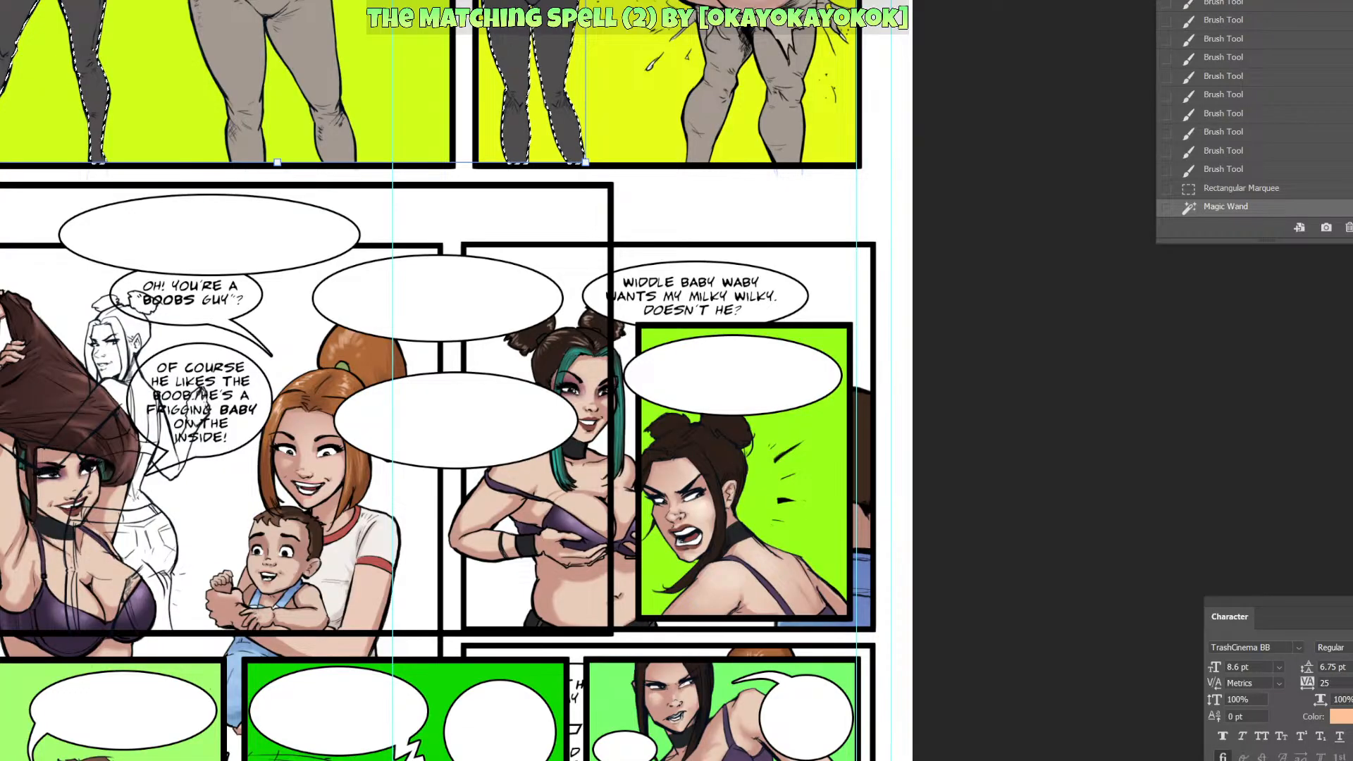
{"action": "key", "text": "ctrl+comma"}
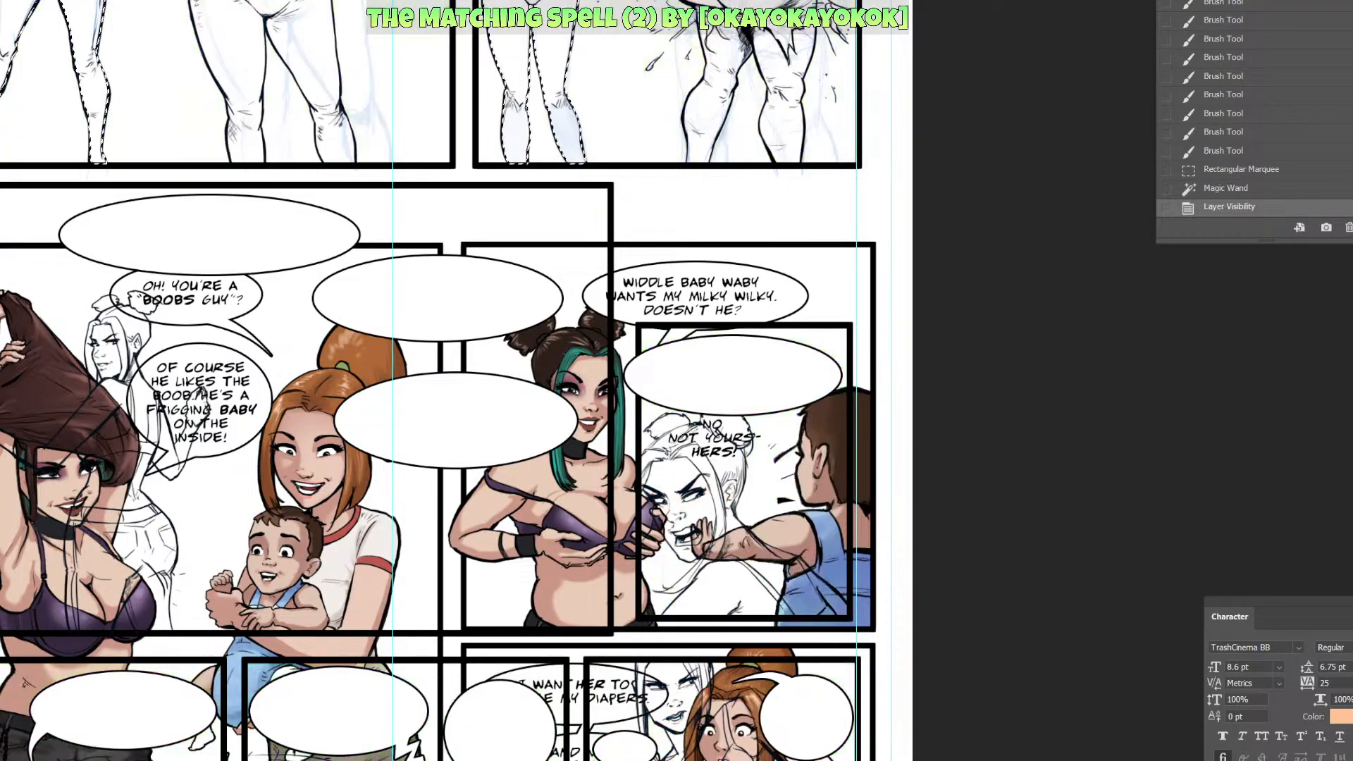
{"action": "left_click_drag", "start_coordinate": [170, 466], "coordinate": [238, 760]}
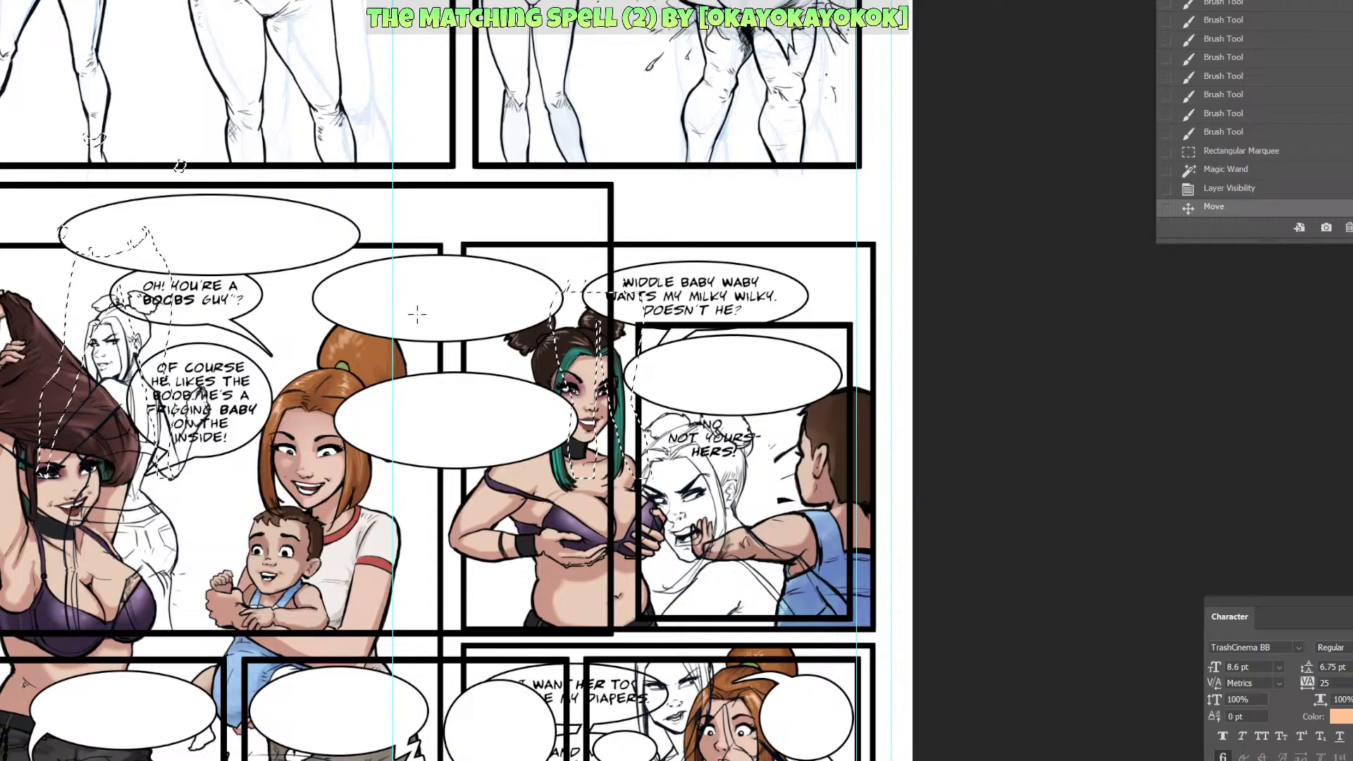
{"action": "left_click", "coordinate": [1240, 190]}
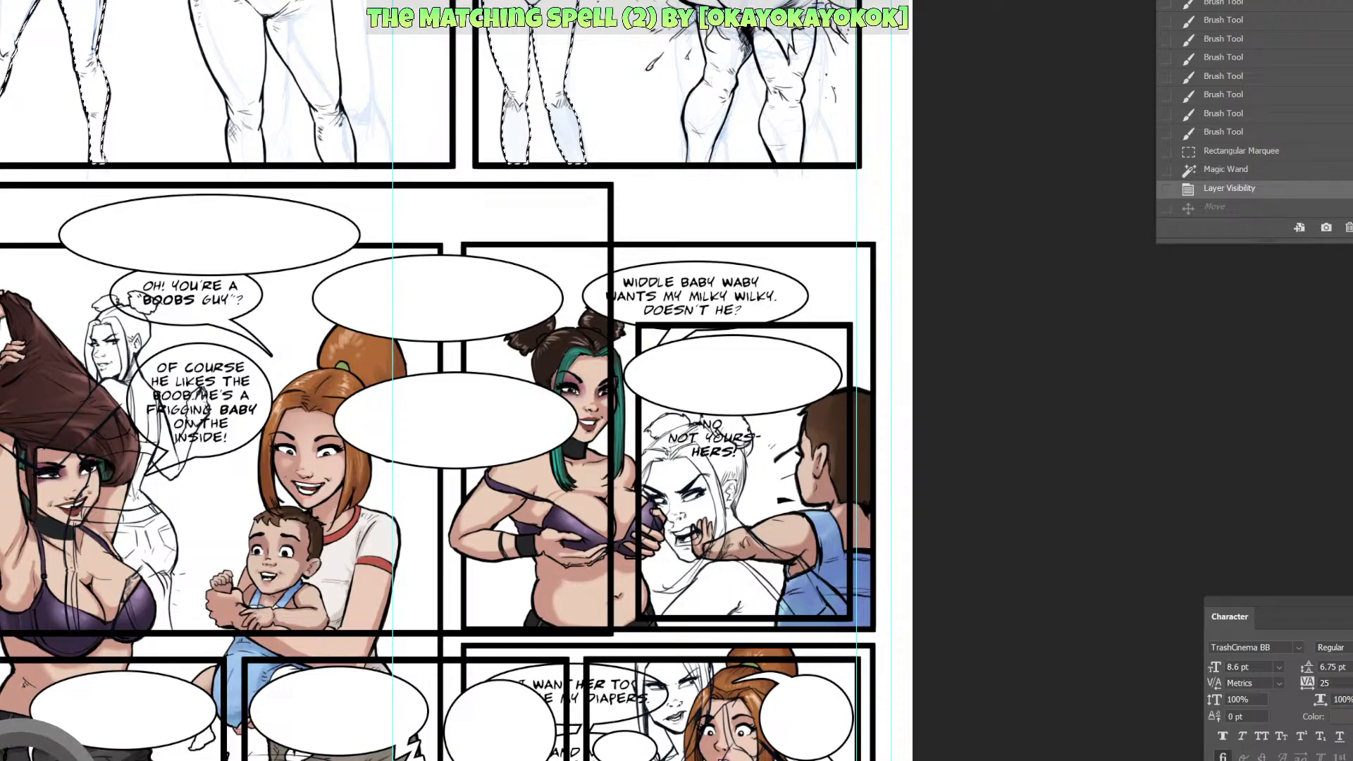
{"action": "key", "text": "ctrl+comma"}
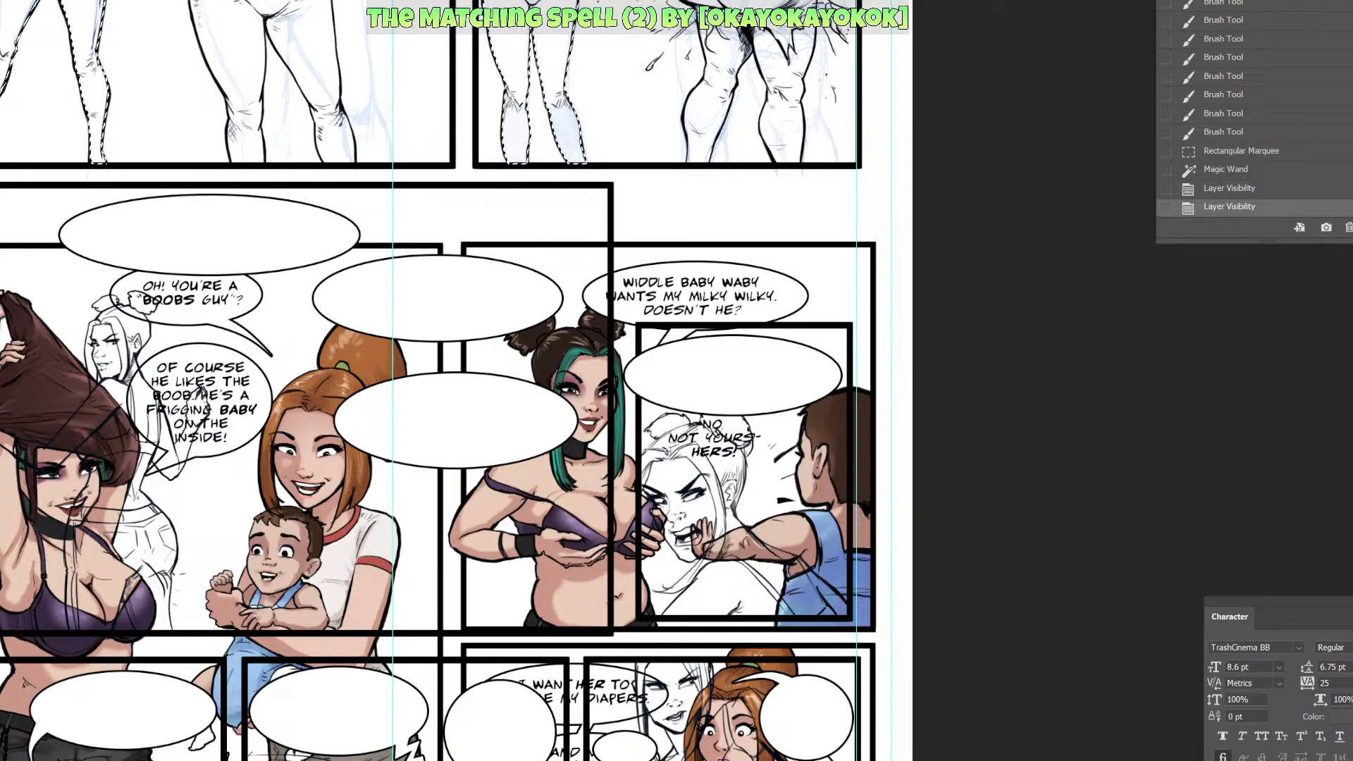
{"action": "key", "text": "ctrl+comma"}
{"action": "key", "text": "ctrl+comma"}
Switch to a textured brush and paint soft lighter tones over both legs of the left-panel dark-haired woman's pants.
{"action": "left_click_drag", "start_coordinate": [125, 226], "coordinate": [398, 758]}
{"action": "scroll", "coordinate": [370, 611], "scroll_direction": "up", "scroll_amount": 3}
{"action": "right_click", "coordinate": [221, 429]}
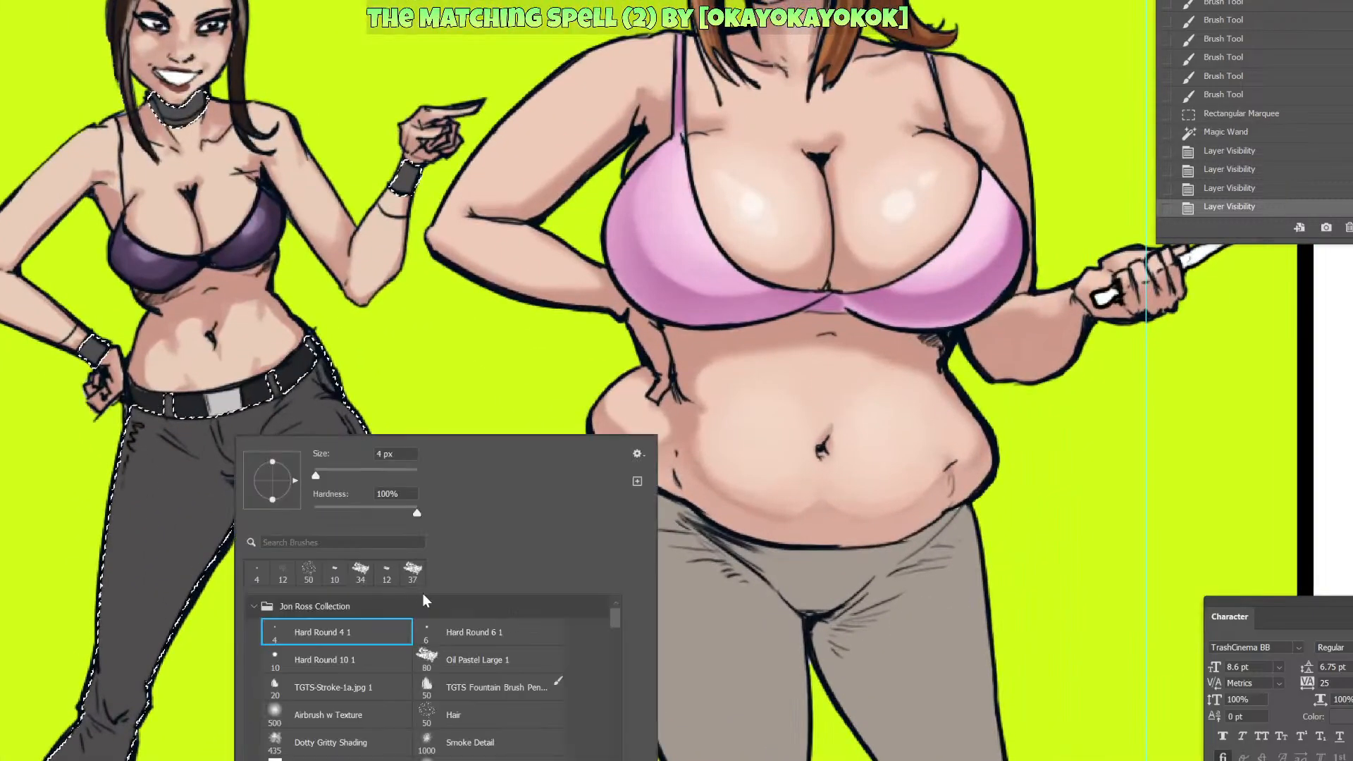
{"action": "key", "text": "Return"}
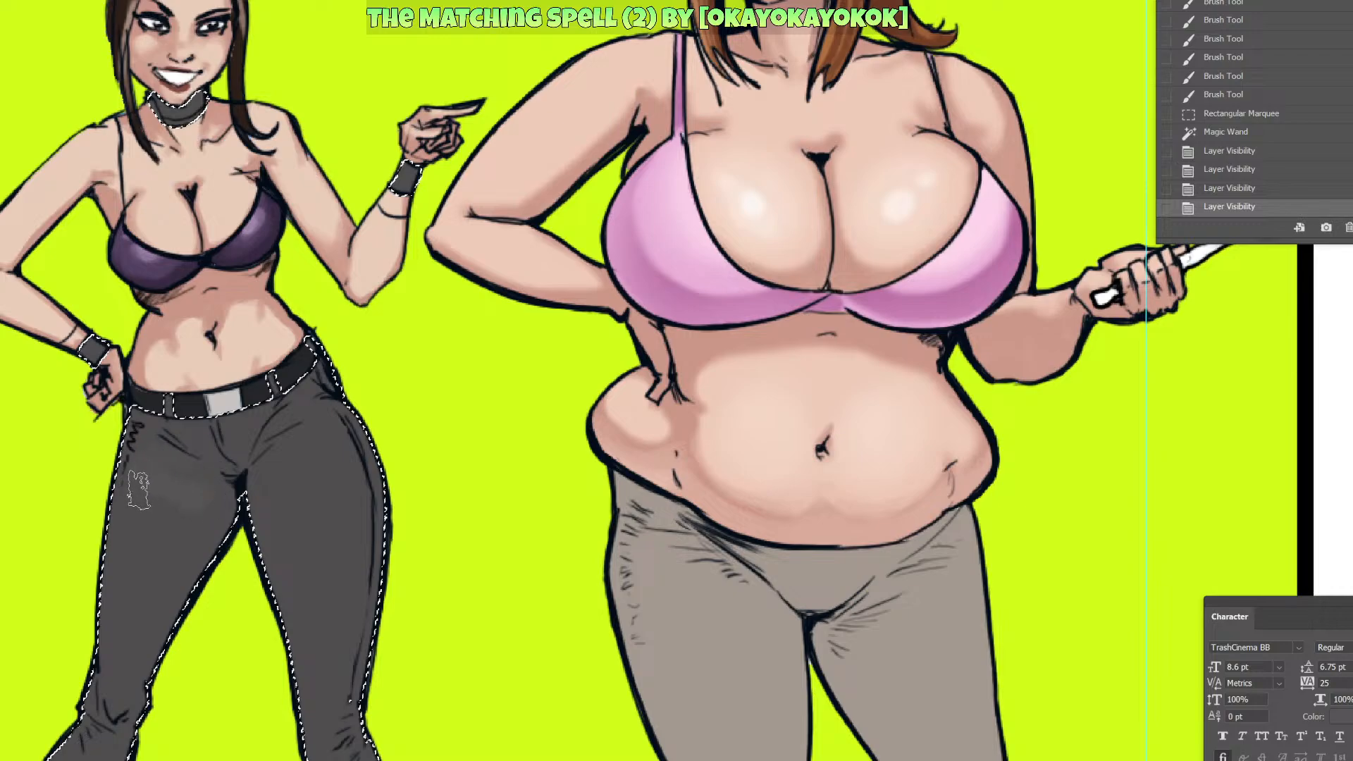
{"action": "mouse_move", "coordinate": [140, 490]}
{"action": "left_mouse_down"}
{"action": "mouse_move", "coordinate": [149, 615]}
{"action": "mouse_move", "coordinate": [120, 681]}
{"action": "left_mouse_up"}
{"action": "mouse_move", "coordinate": [338, 489]}
{"action": "left_mouse_down"}
{"action": "mouse_move", "coordinate": [332, 456]}
{"action": "mouse_move", "coordinate": [309, 463]}
{"action": "mouse_move", "coordinate": [353, 505]}
{"action": "mouse_move", "coordinate": [338, 653]}
{"action": "mouse_move", "coordinate": [353, 529]}
{"action": "mouse_move", "coordinate": [370, 611]}
{"action": "mouse_move", "coordinate": [332, 595]}
{"action": "left_mouse_up"}
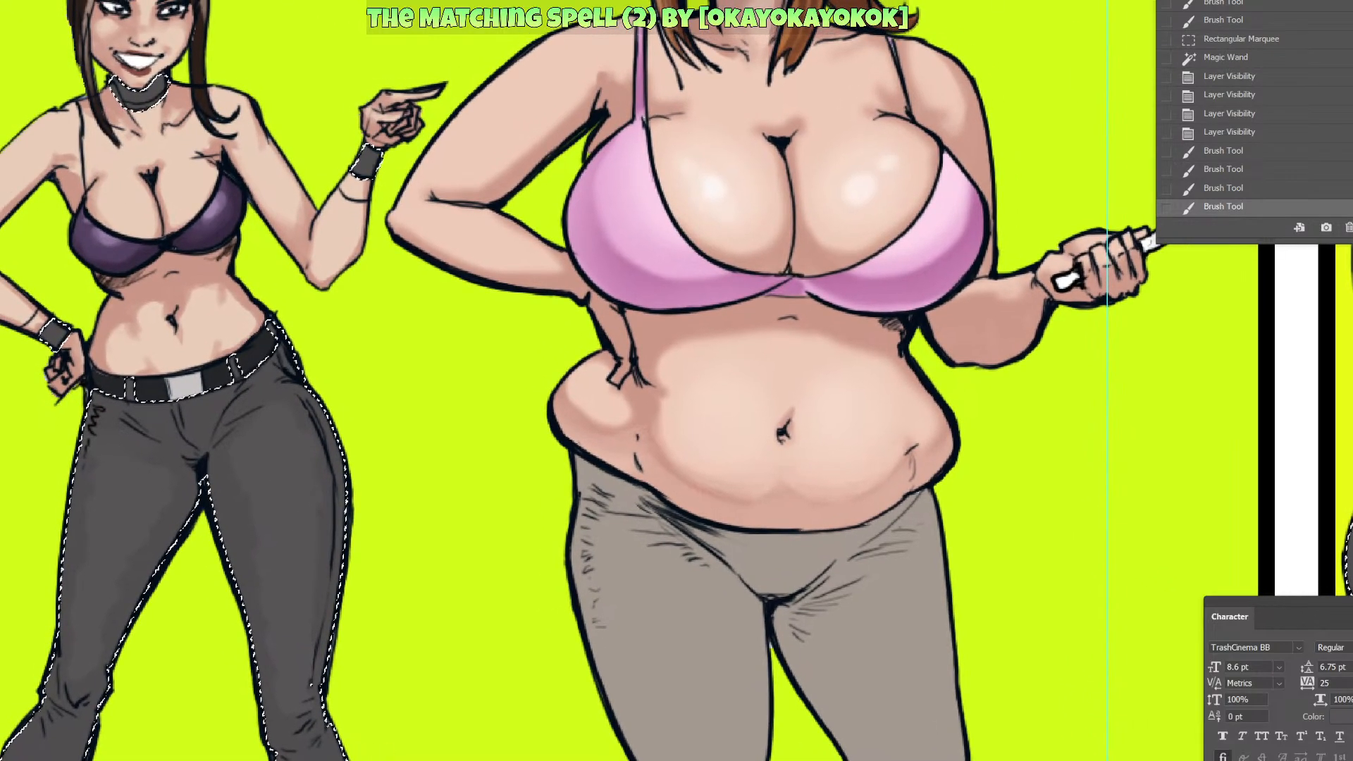
{"action": "left_click_drag", "start_coordinate": [79, 744], "coordinate": [91, 731]}
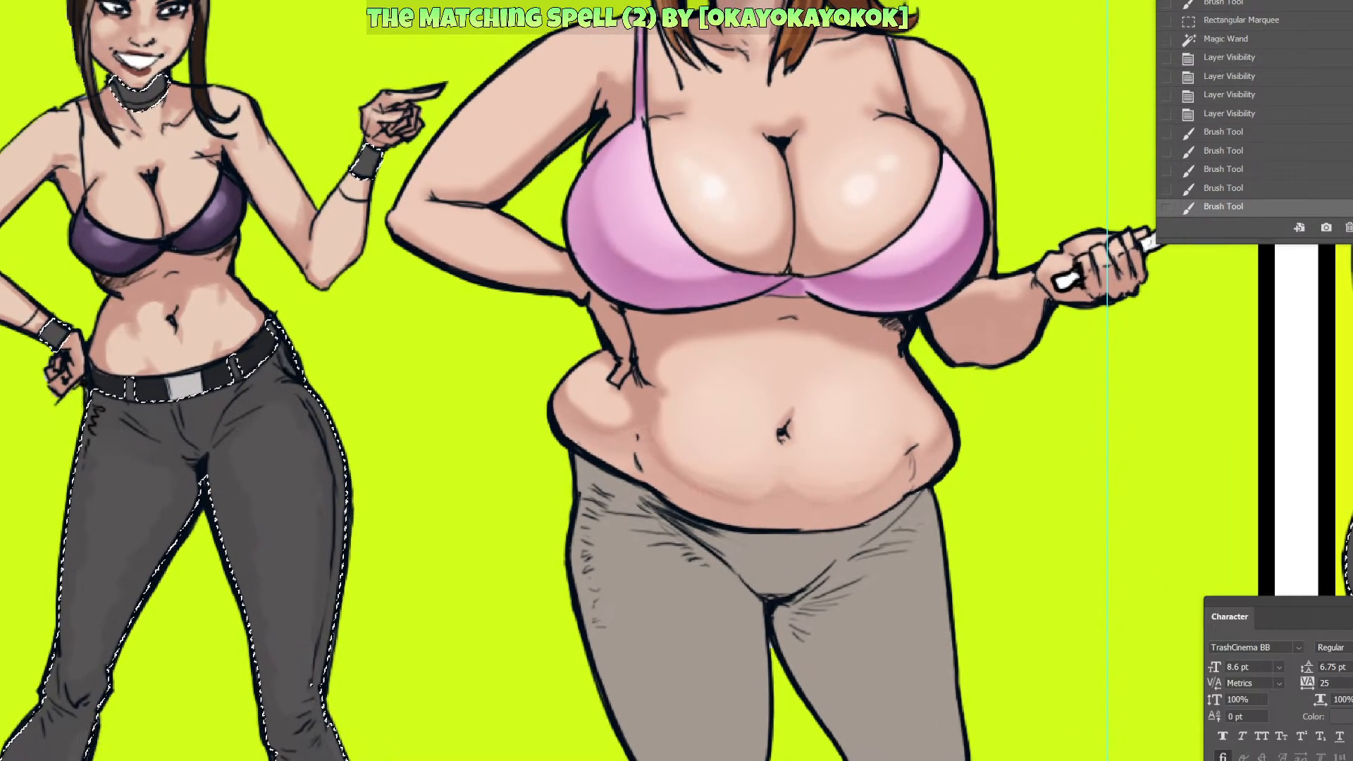
{"action": "left_click_drag", "start_coordinate": [245, 712], "coordinate": [318, 365]}
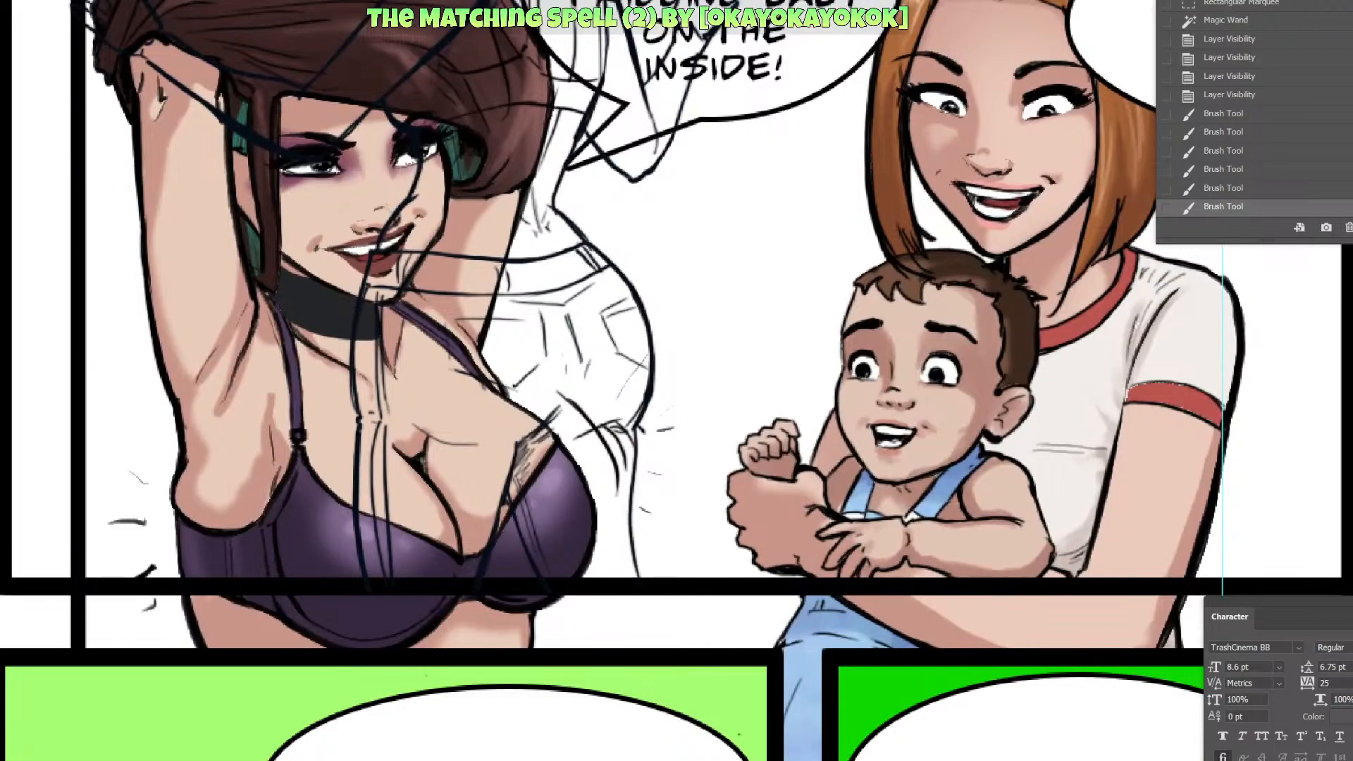
Sample near-black from the black pants in the lower artwork and shade the left-panel dark-haired woman's outer legs, hips and knee.
{"action": "key", "text": "ctrl+comma"}
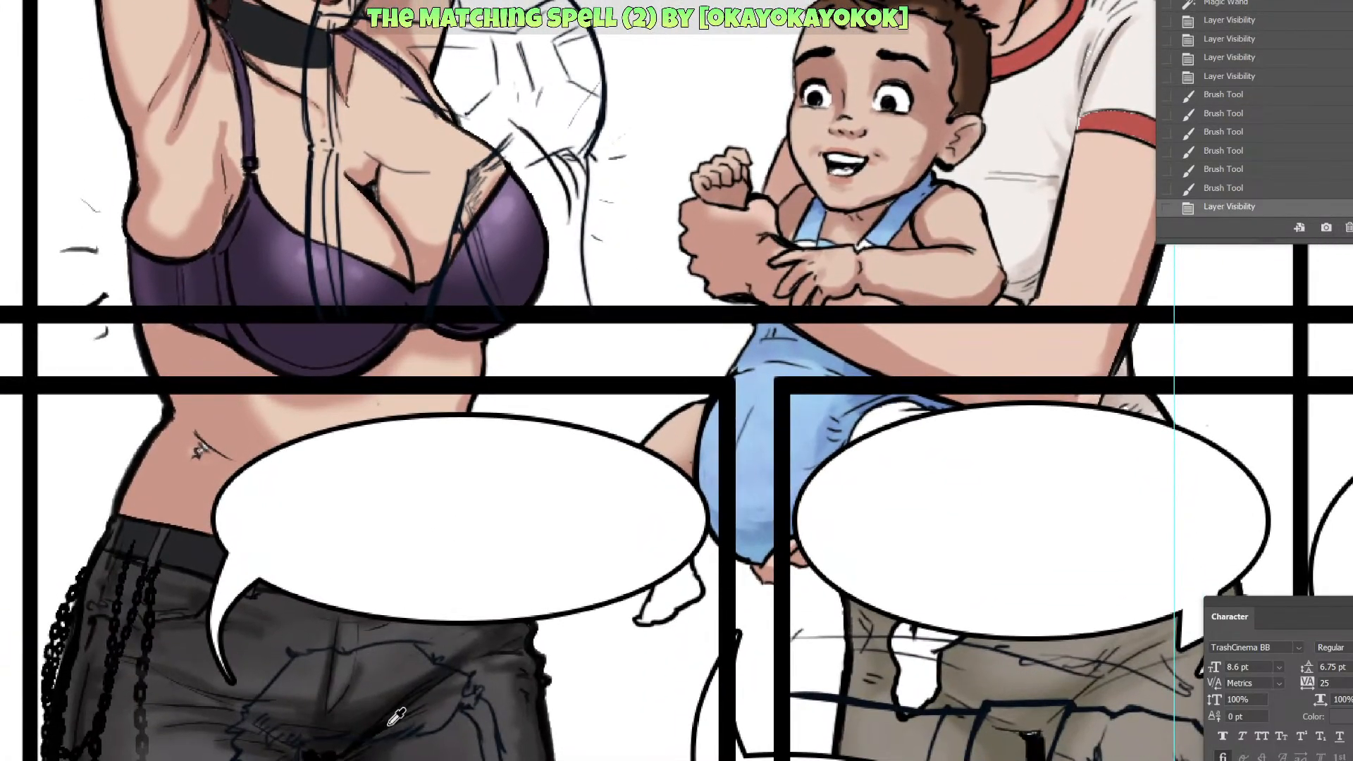
{"action": "left_click", "coordinate": [377, 715], "text": "alt"}
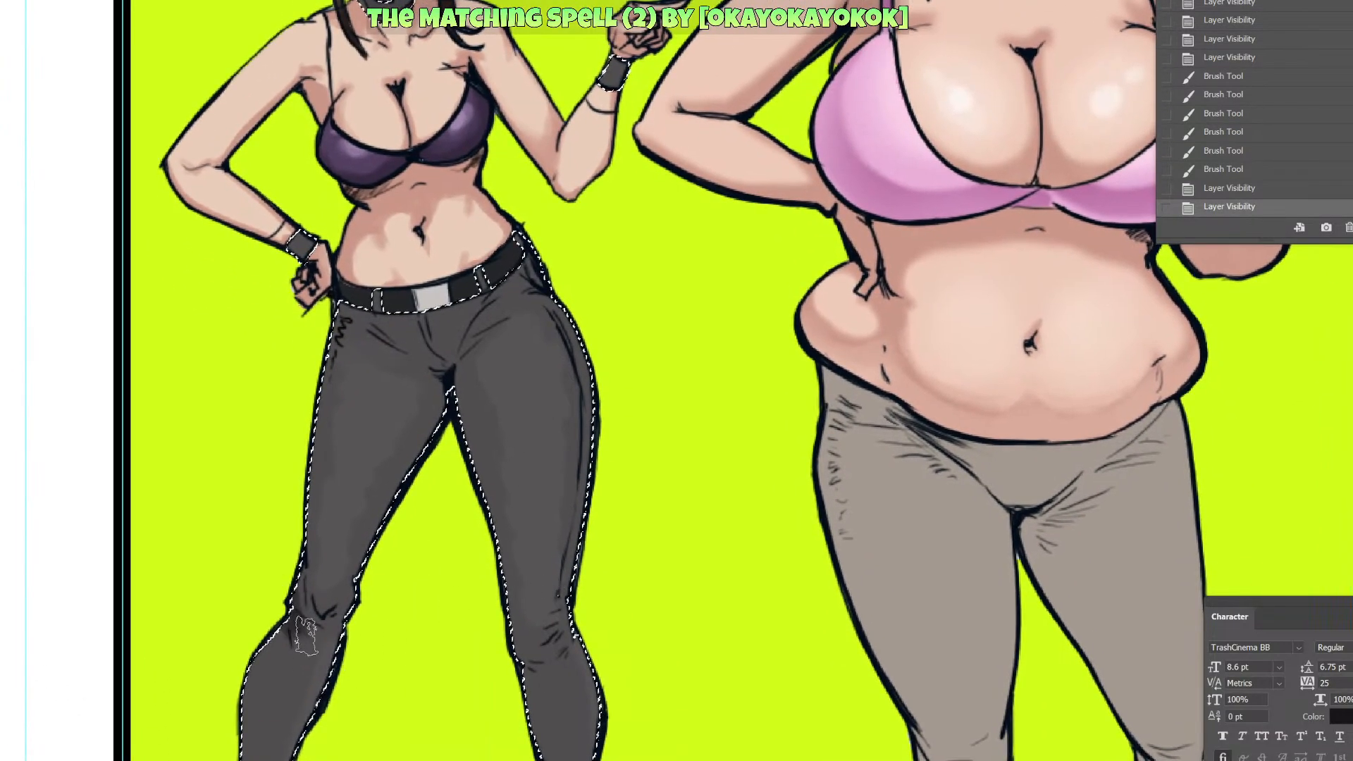
{"action": "mouse_move", "coordinate": [306, 634]}
{"action": "left_mouse_down"}
{"action": "mouse_move", "coordinate": [328, 620]}
{"action": "mouse_move", "coordinate": [289, 638]}
{"action": "mouse_move", "coordinate": [250, 701]}
{"action": "left_mouse_up"}
{"action": "left_click_drag", "start_coordinate": [285, 613], "coordinate": [247, 750]}
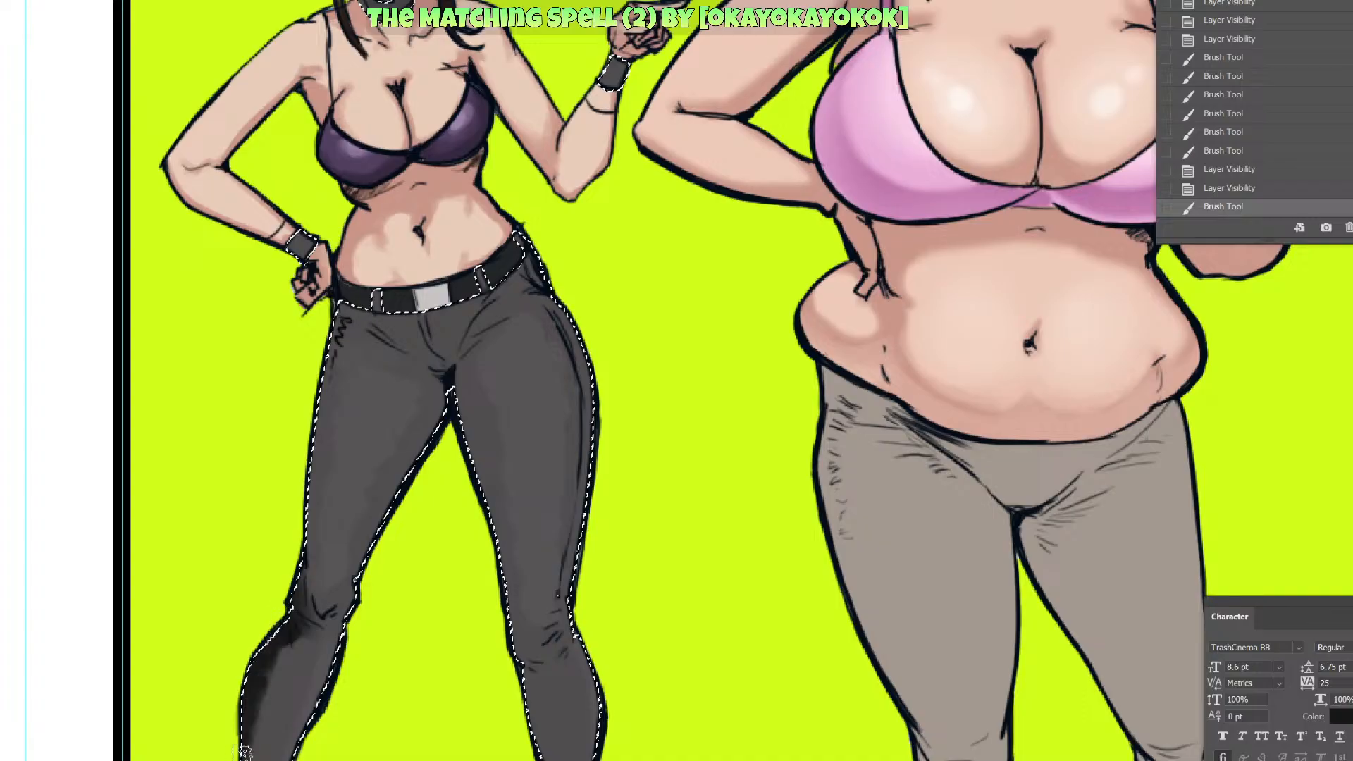
{"action": "left_click_drag", "start_coordinate": [311, 575], "coordinate": [301, 608]}
{"action": "left_click_drag", "start_coordinate": [324, 412], "coordinate": [348, 319]}
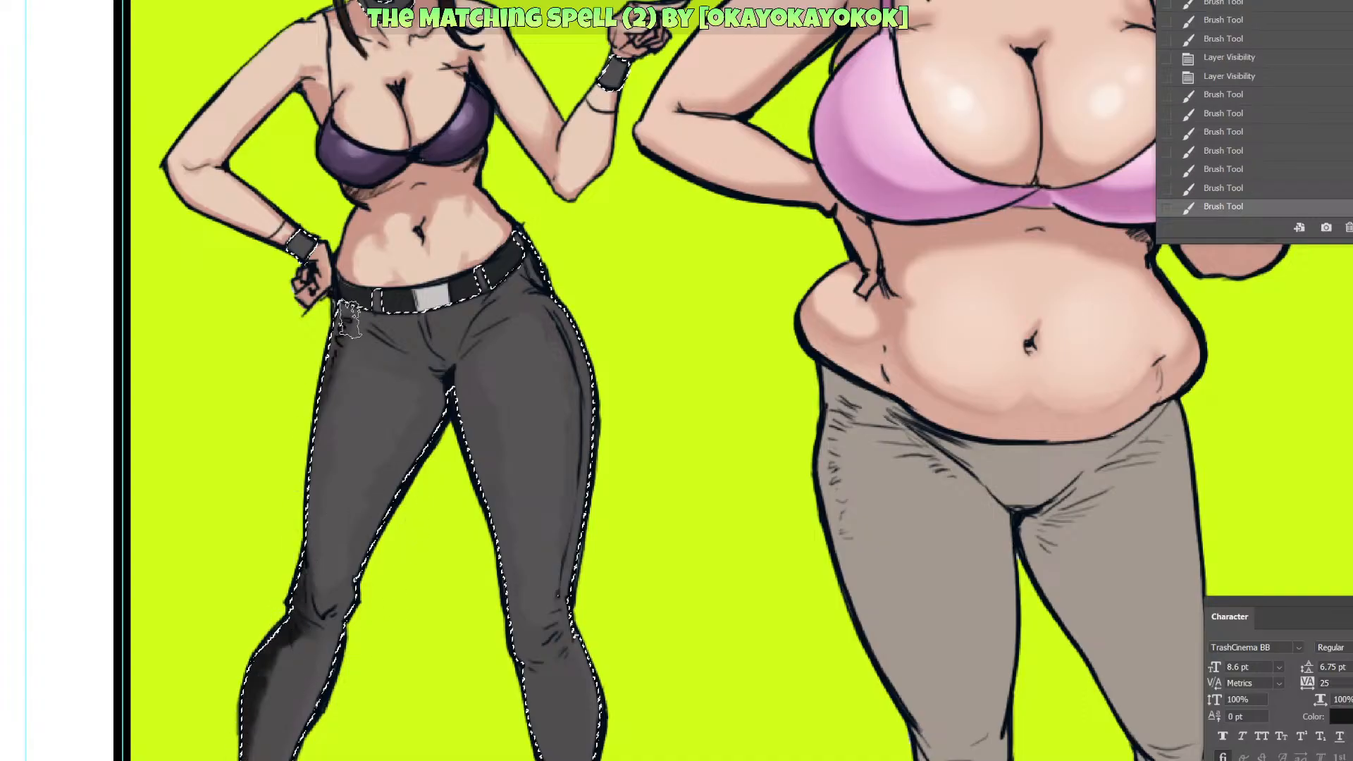
{"action": "left_click_drag", "start_coordinate": [317, 423], "coordinate": [310, 529]}
{"action": "left_click_drag", "start_coordinate": [542, 272], "coordinate": [591, 479]}
Reduce the brush to 21 px and paint finer dark folds around the knees of the left-panel dark-haired woman's pants.
{"action": "scroll", "coordinate": [345, 754], "scroll_direction": "down", "scroll_amount": 2}
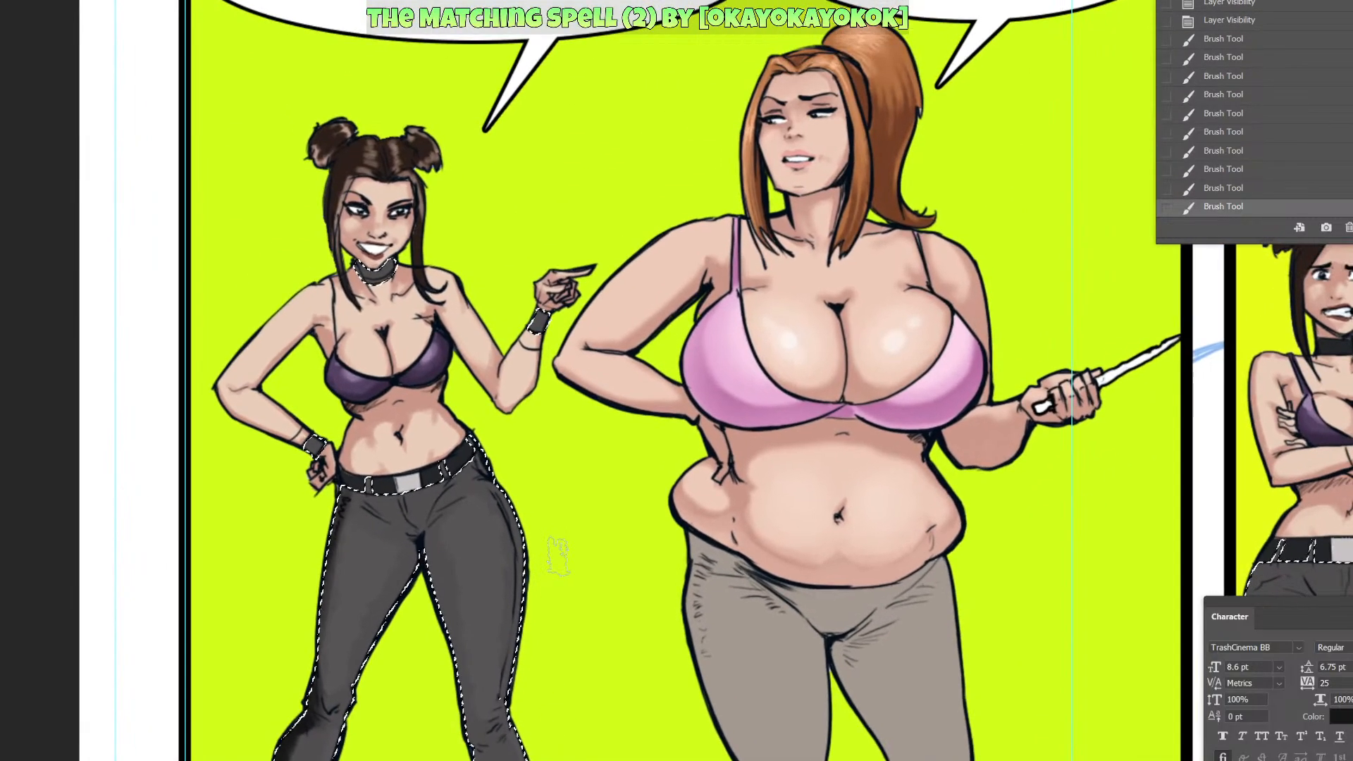
{"action": "right_click", "coordinate": [361, 634]}
{"action": "left_click_drag", "start_coordinate": [461, 674], "coordinate": [457, 674]}
{"action": "left_click", "coordinate": [550, 548]}
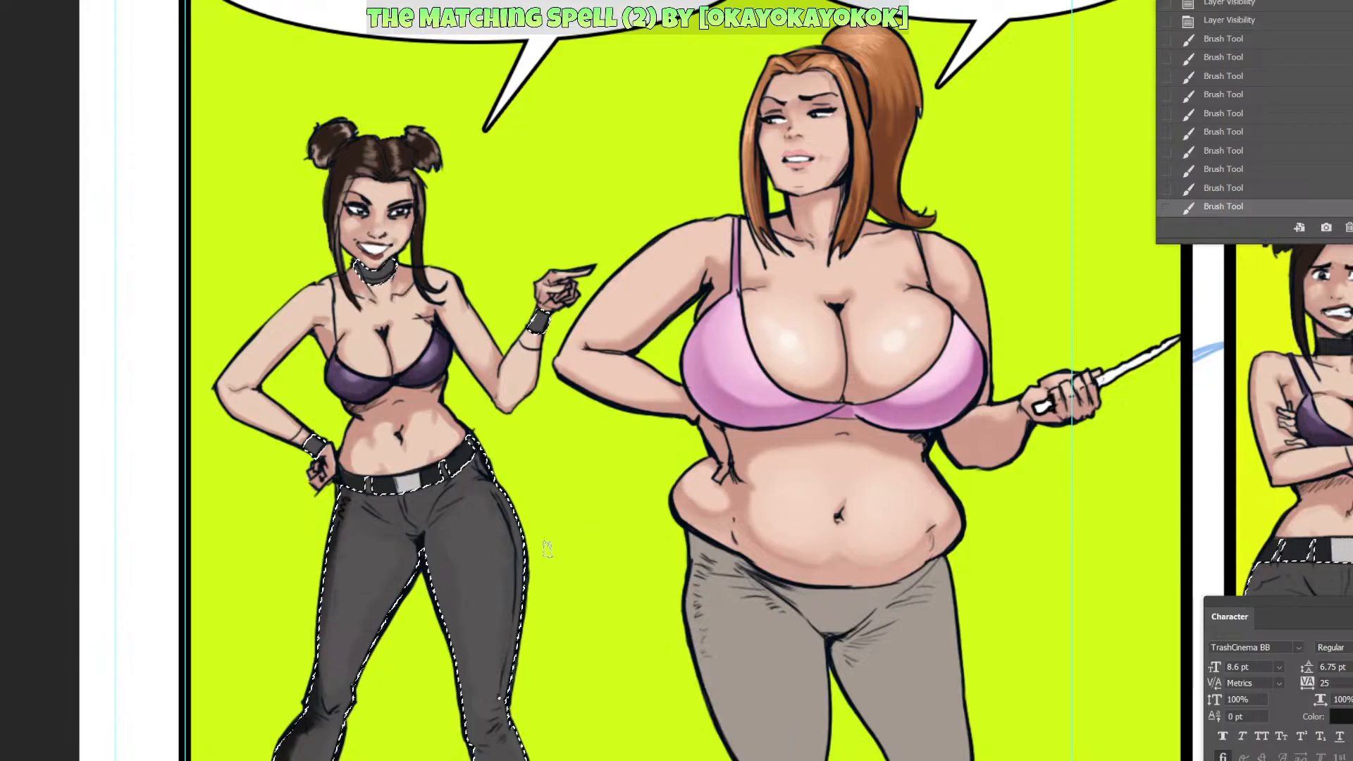
{"action": "left_click_drag", "start_coordinate": [324, 710], "coordinate": [311, 743]}
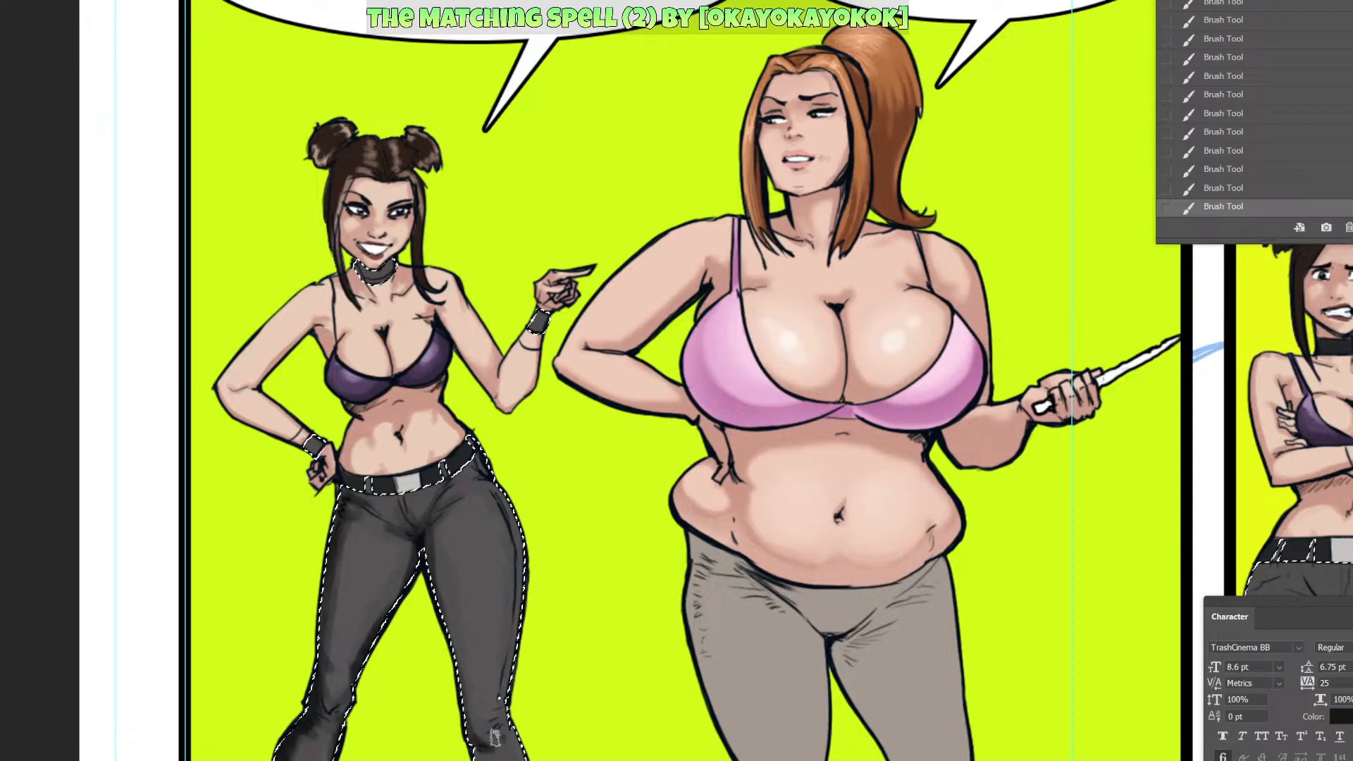
Enlarge the brush and deepen the shading up the outer leg on the pointing-arm side of the dark-haired woman's pants.
{"action": "right_click", "coordinate": [535, 694]}
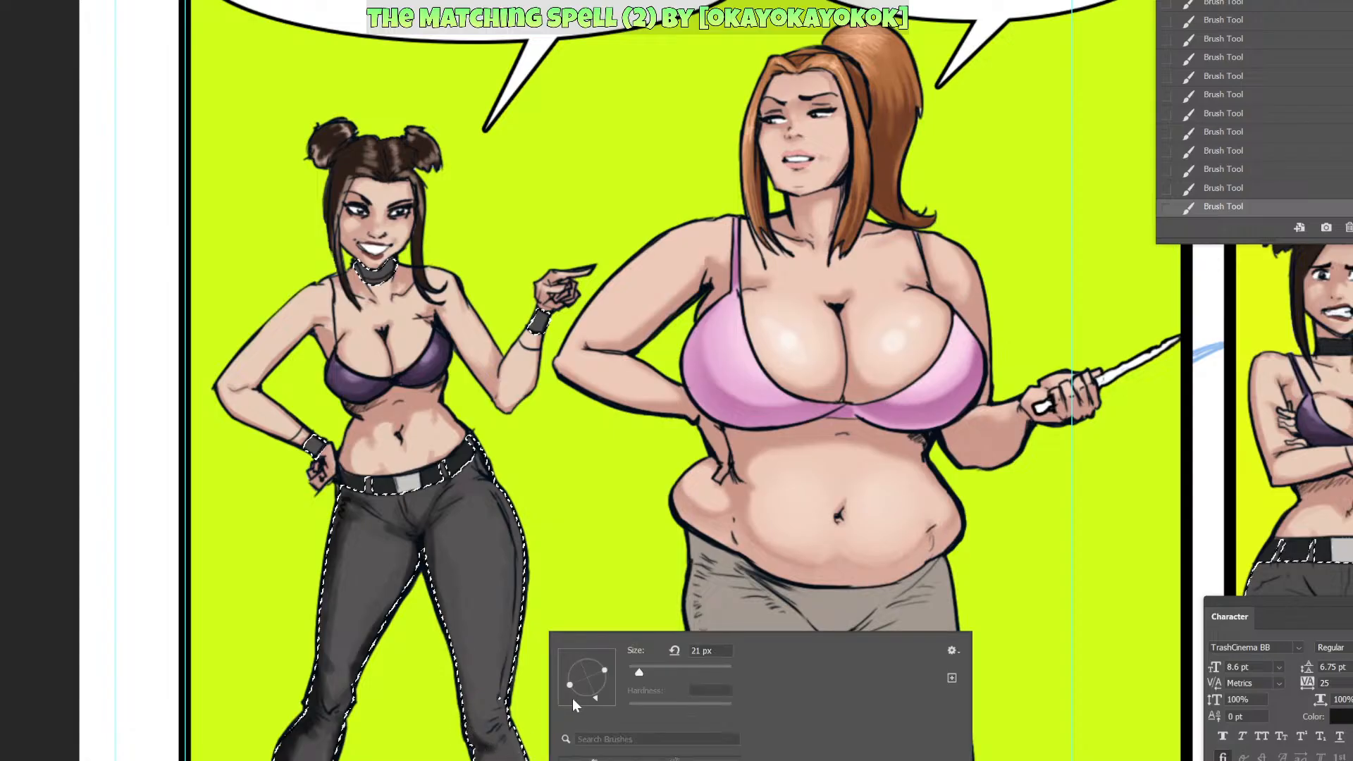
{"action": "left_click_drag", "start_coordinate": [639, 652], "coordinate": [666, 653]}
{"action": "key", "text": "Return"}
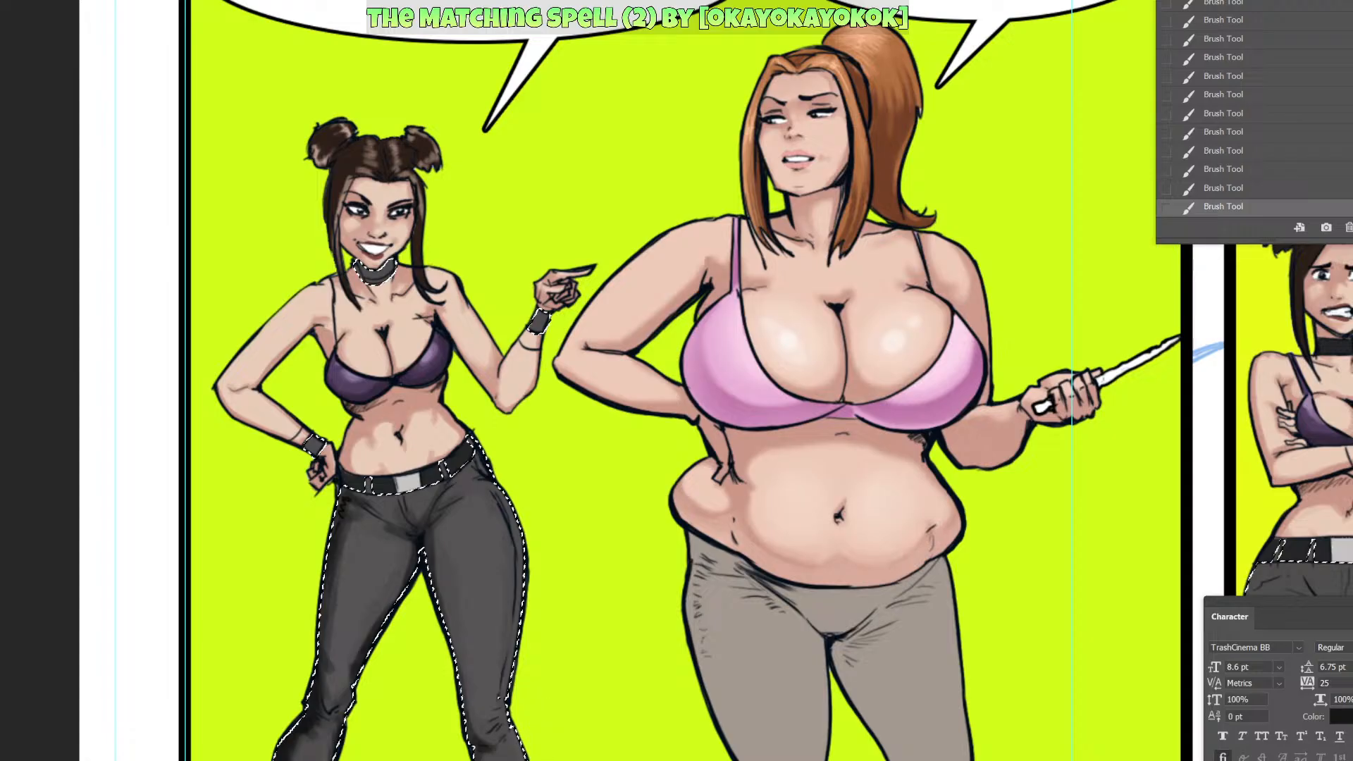
{"action": "left_click_drag", "start_coordinate": [509, 733], "coordinate": [513, 525]}
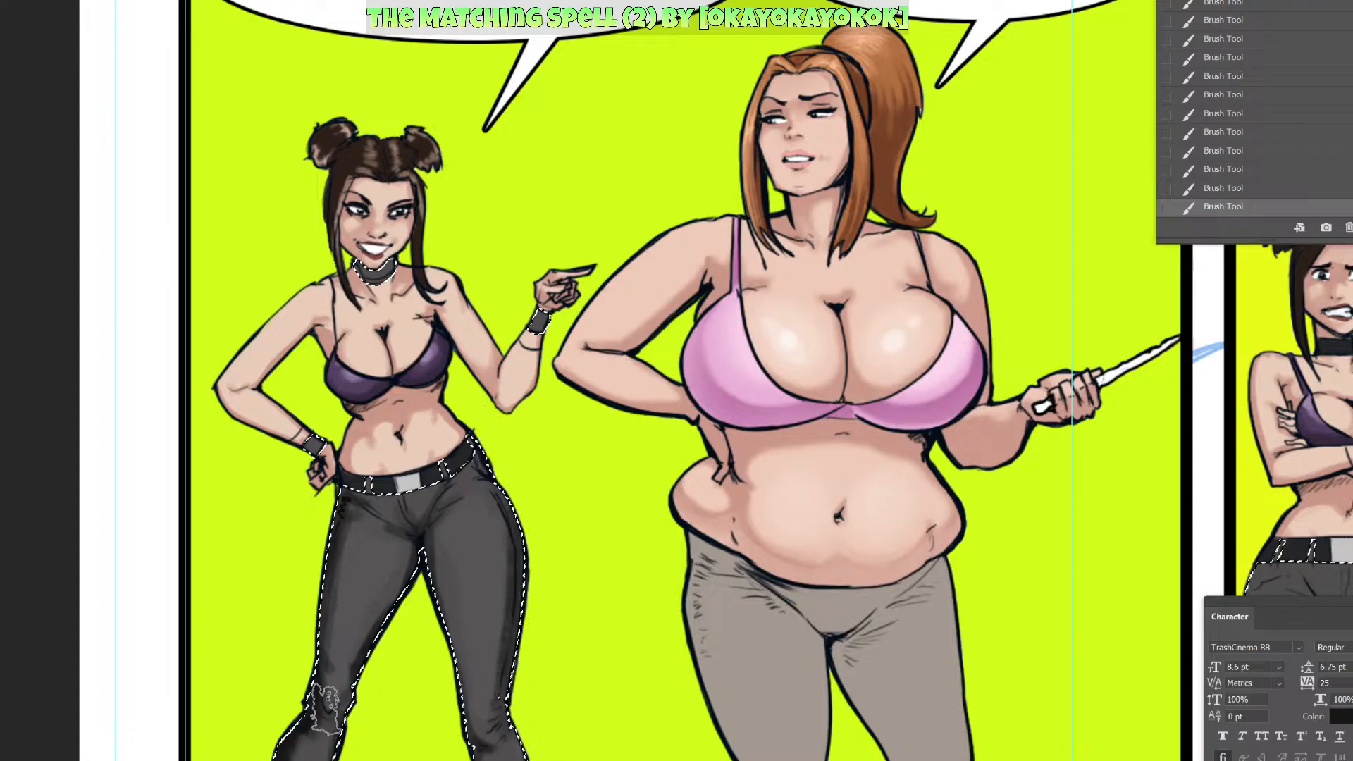
Darken the area below the hip-hand-side knee, then softly shade the pointing-arm-side leg with a 66 px round brush at 0% hardness.
{"action": "left_click_drag", "start_coordinate": [308, 733], "coordinate": [285, 760]}
{"action": "right_click", "coordinate": [407, 633]}
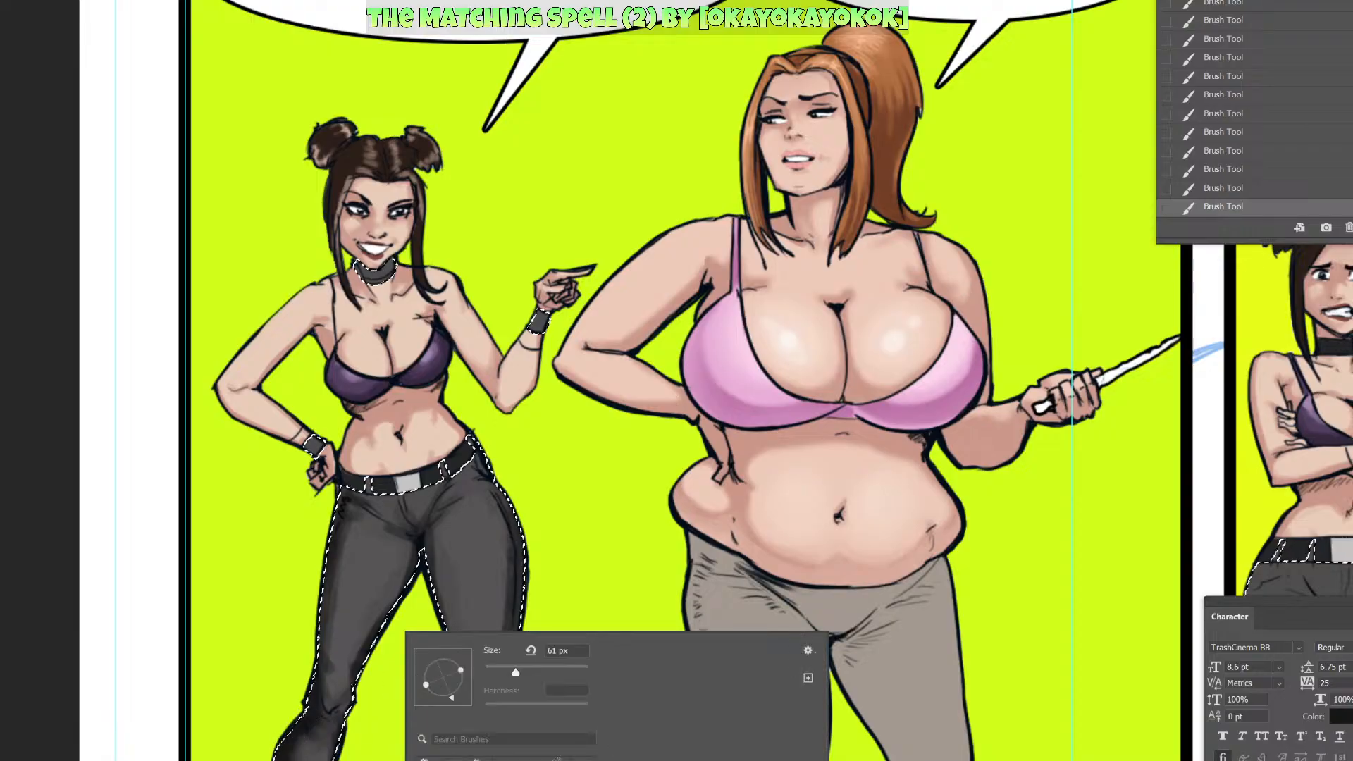
{"action": "key", "text": "Return"}
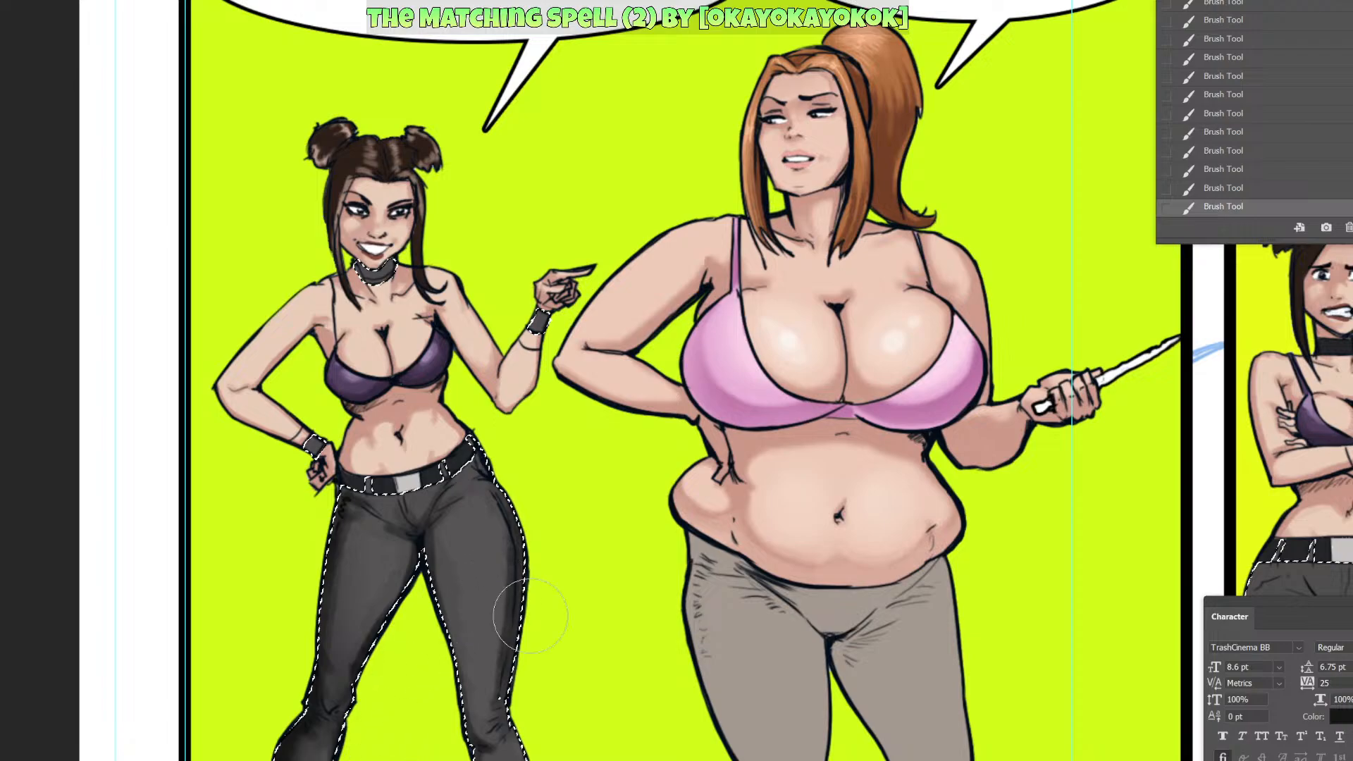
{"action": "left_click_drag", "start_coordinate": [604, 613], "coordinate": [550, 624]}
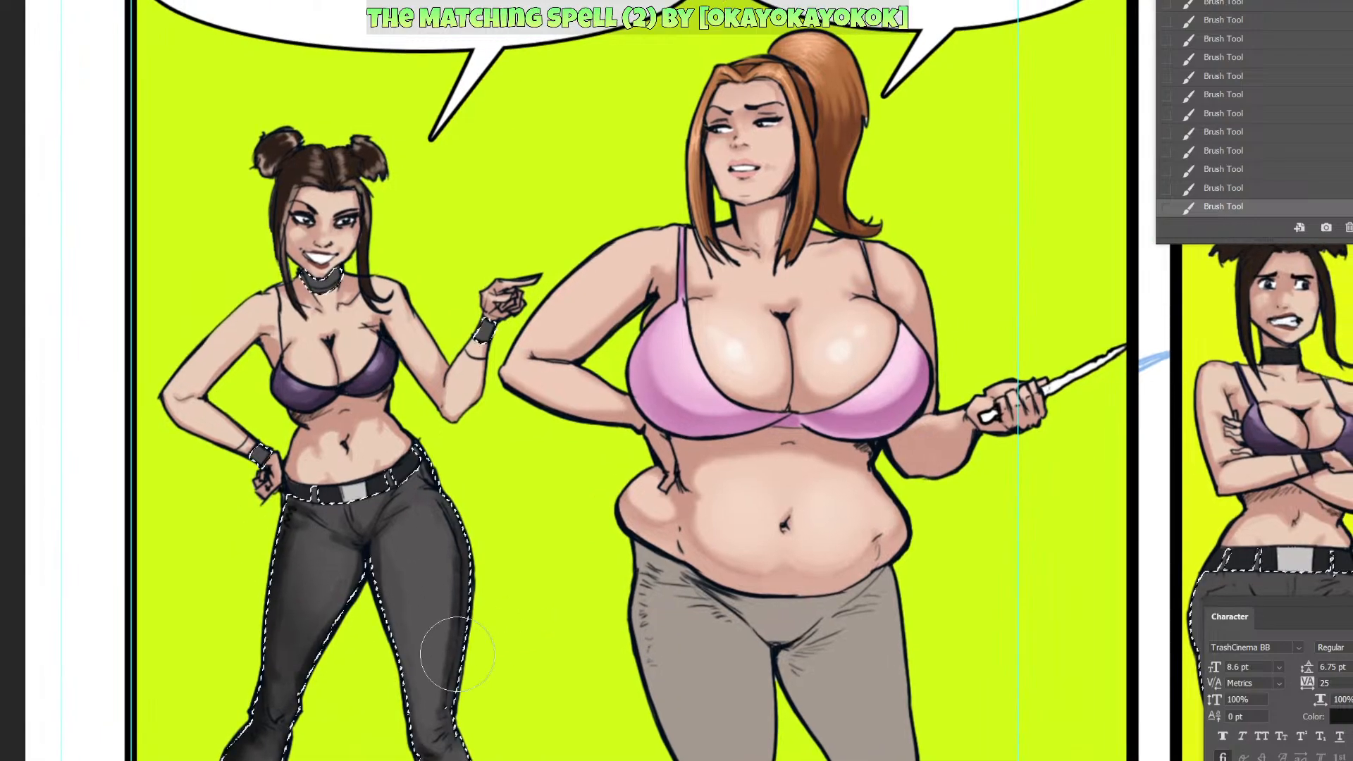
{"action": "right_click", "coordinate": [427, 582]}
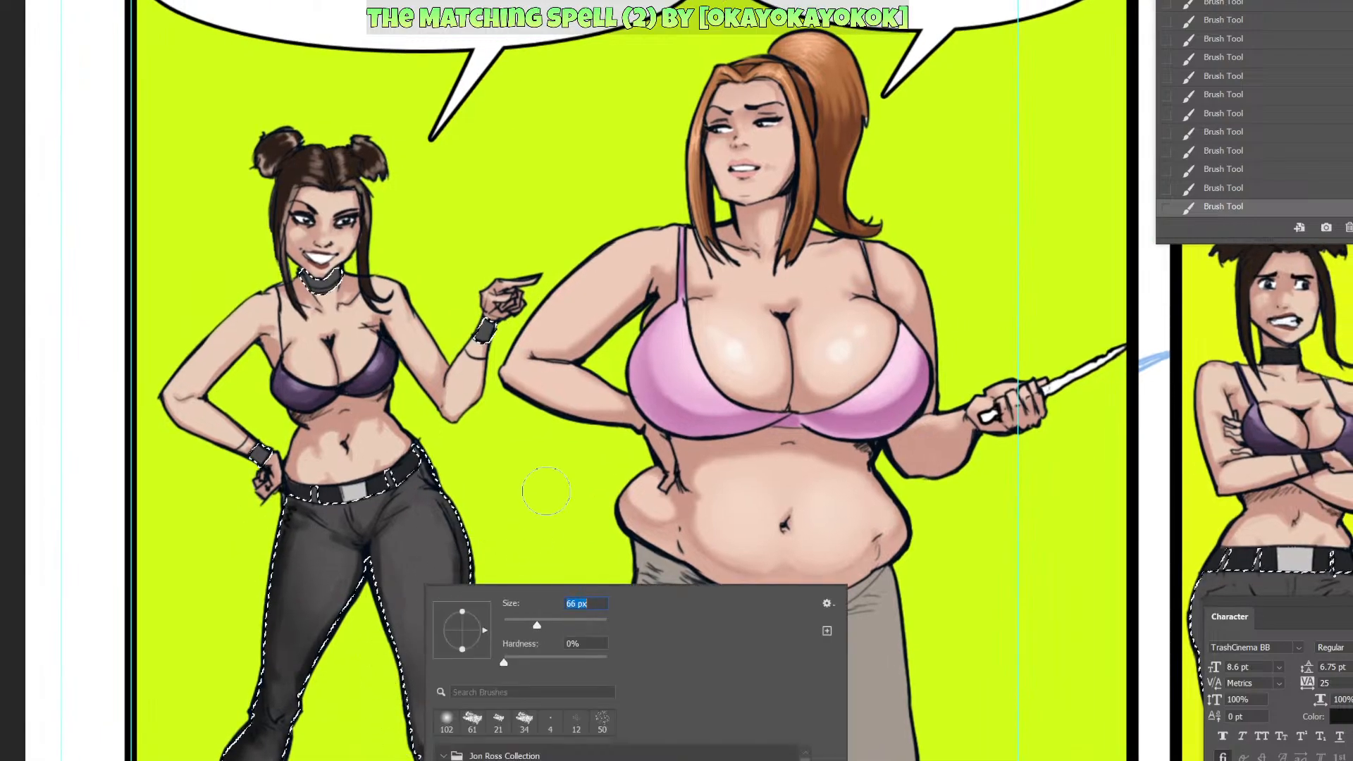
{"action": "key", "text": "Return"}
{"action": "left_click_drag", "start_coordinate": [386, 514], "coordinate": [405, 638]}
{"action": "right_click", "coordinate": [432, 583]}
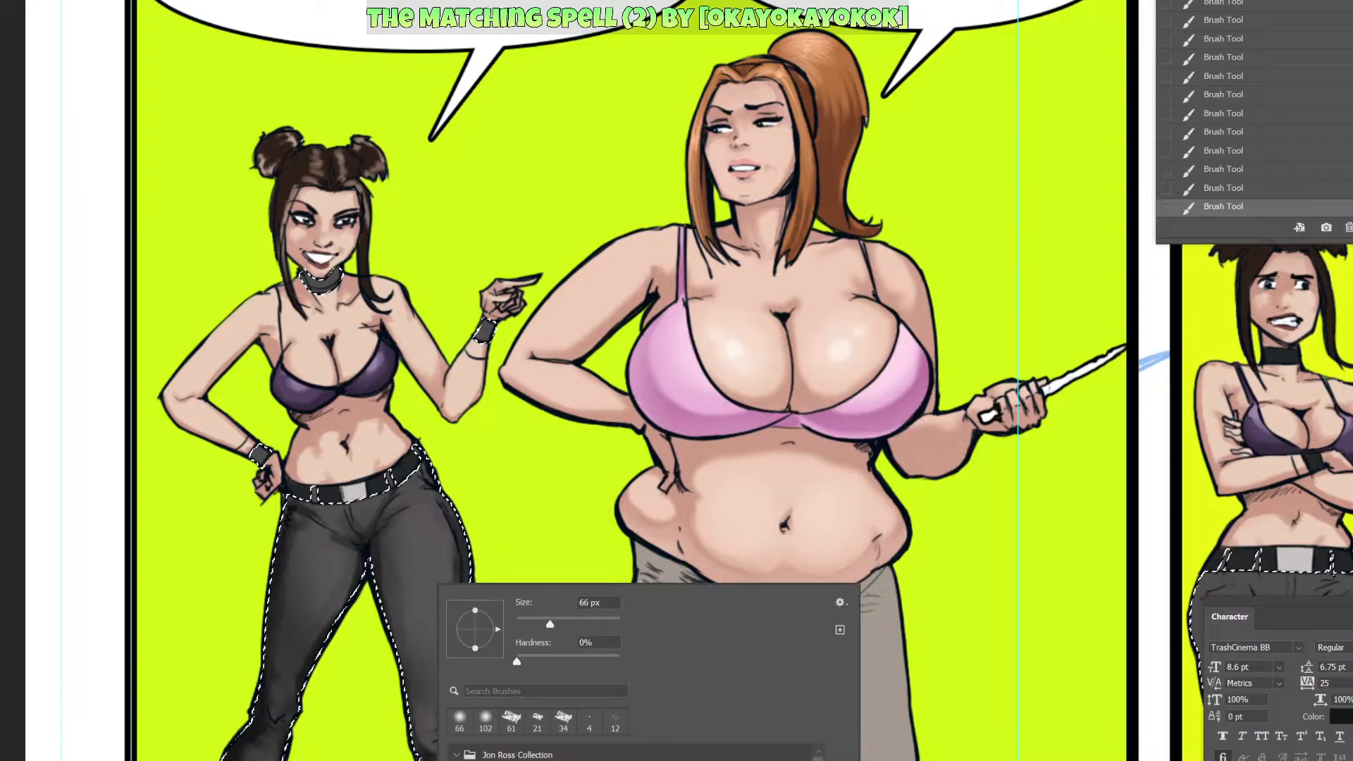
{"action": "key", "text": "Return"}
{"action": "left_click_drag", "start_coordinate": [446, 707], "coordinate": [408, 711]}
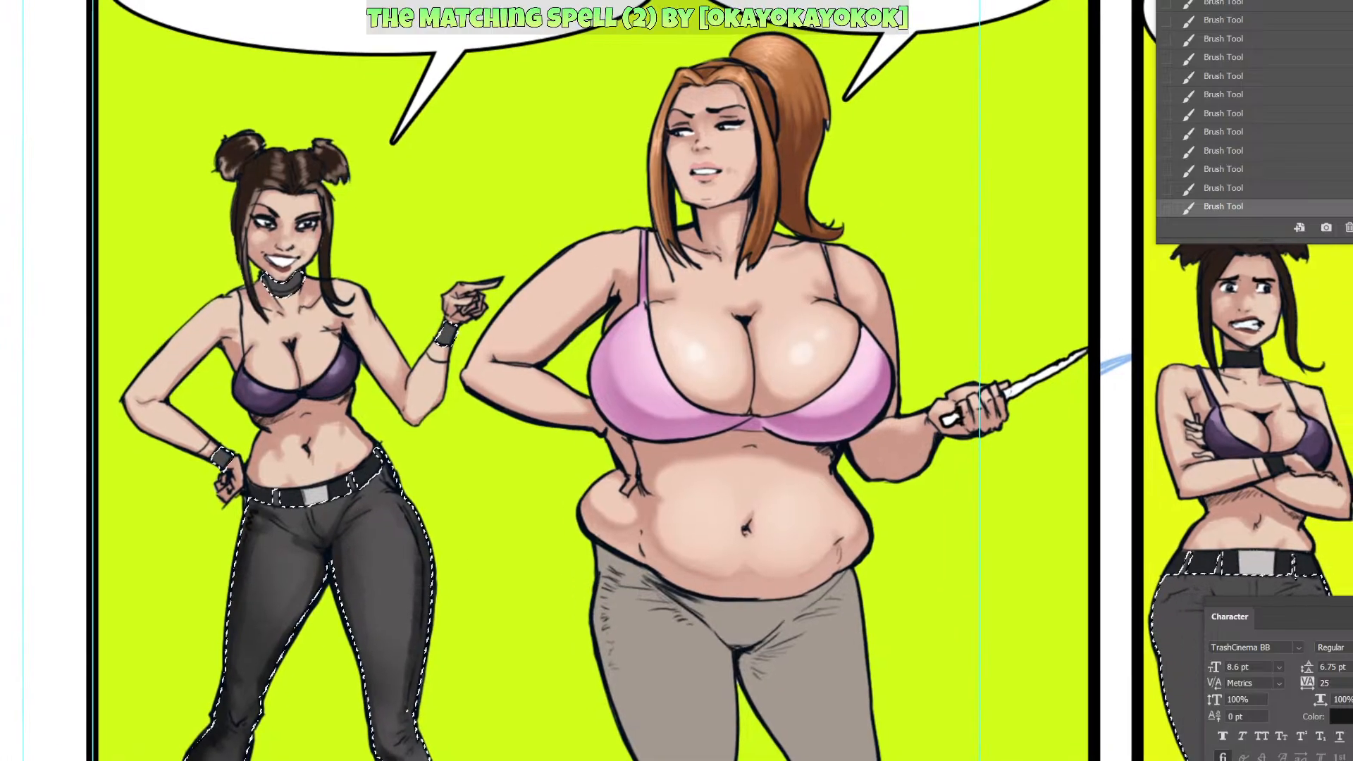
{"action": "left_click_drag", "start_coordinate": [481, 743], "coordinate": [356, 729]}
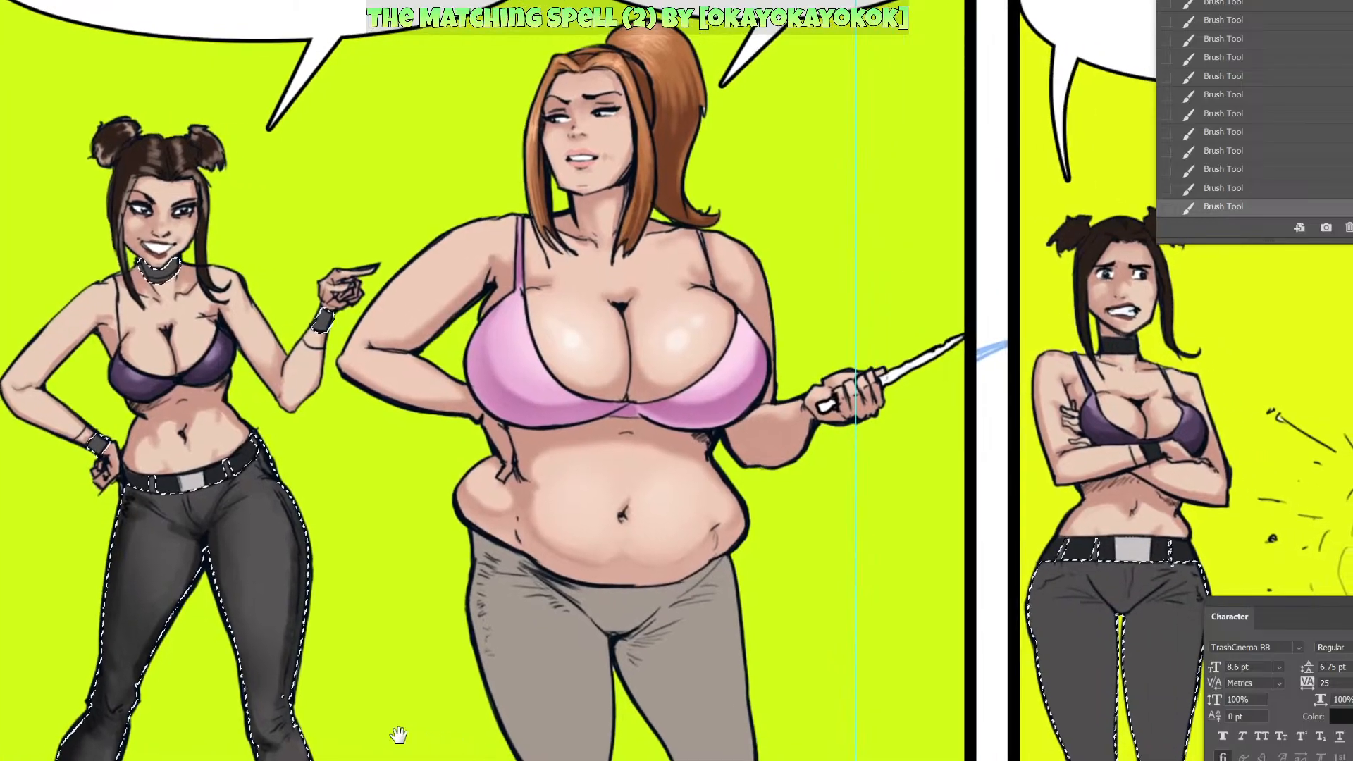
Switch to a 15 px textured brush and paint fine dark folds at the pointing-arm-side knee and just below the belt.
{"action": "right_click", "coordinate": [316, 634]}
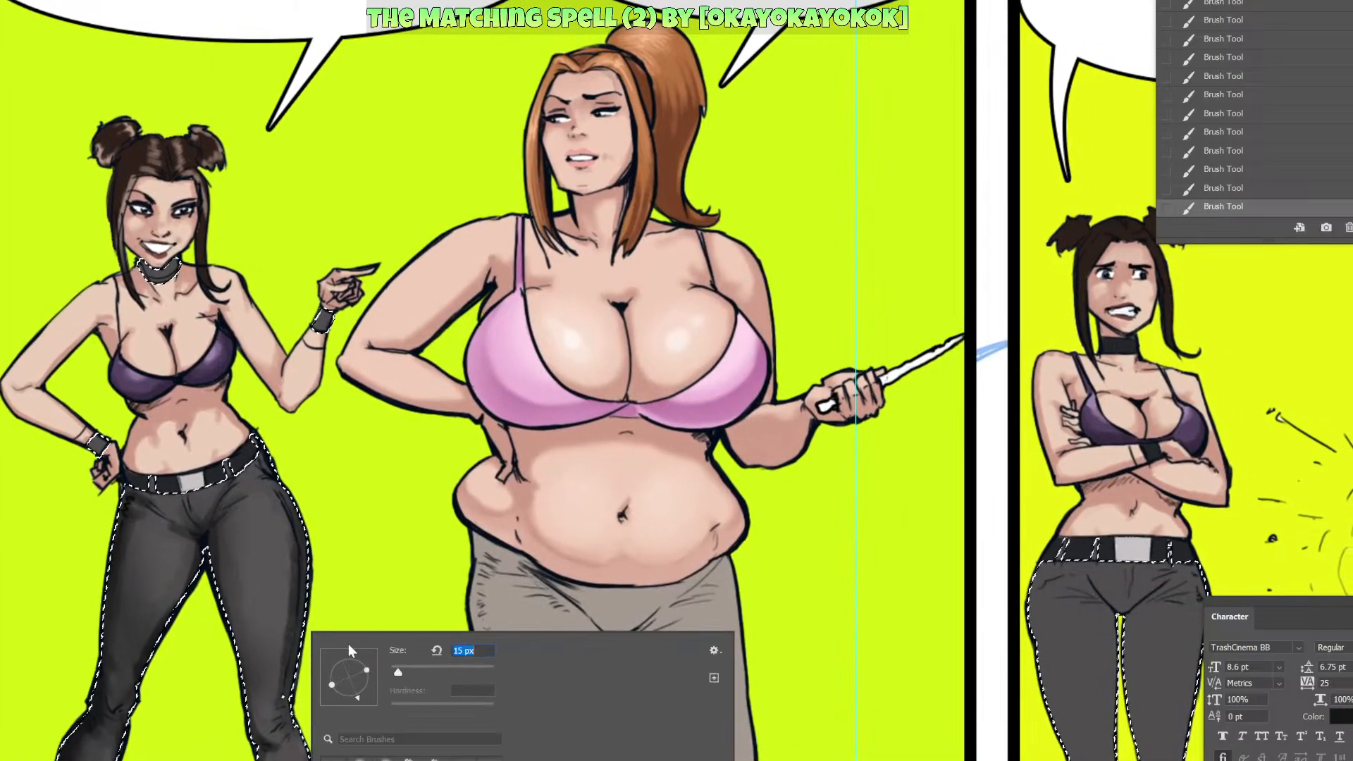
{"action": "key", "text": "Return"}
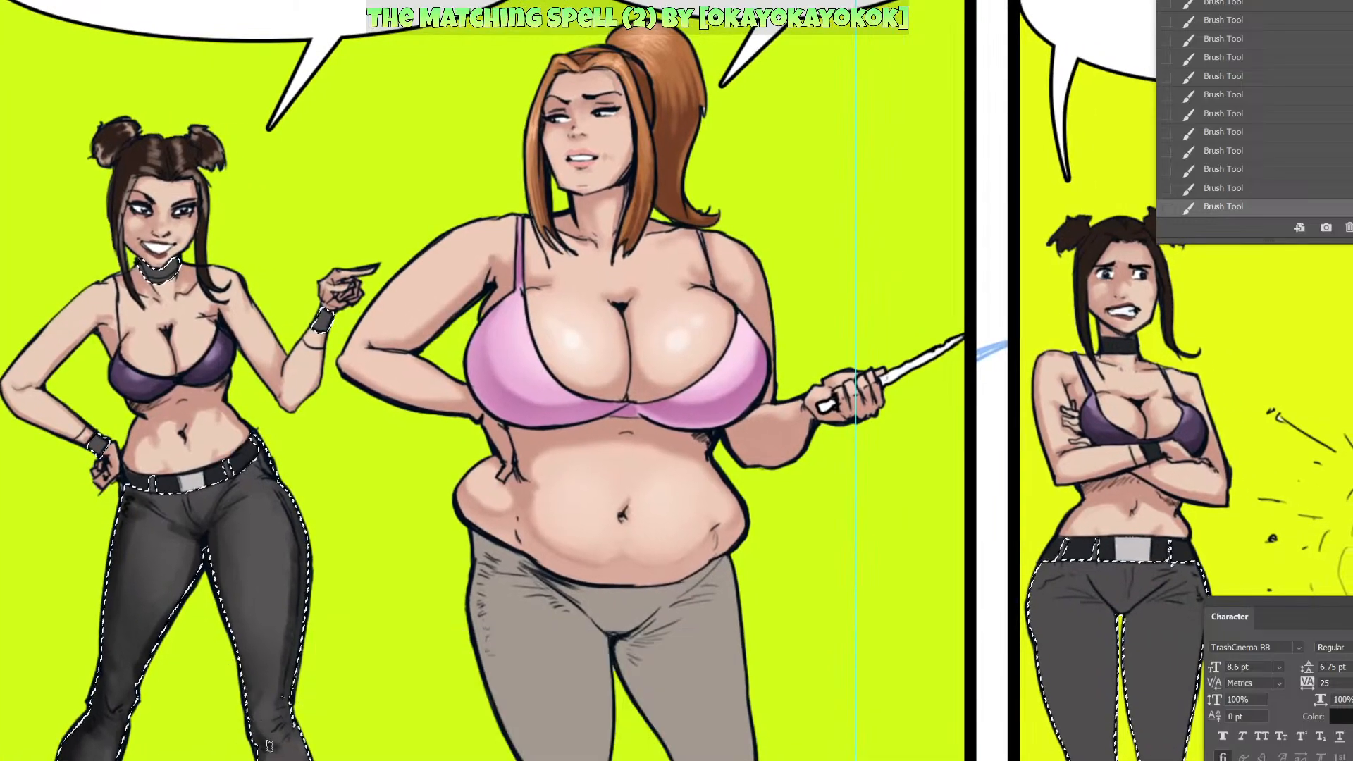
{"action": "left_click_drag", "start_coordinate": [361, 576], "coordinate": [387, 718]}
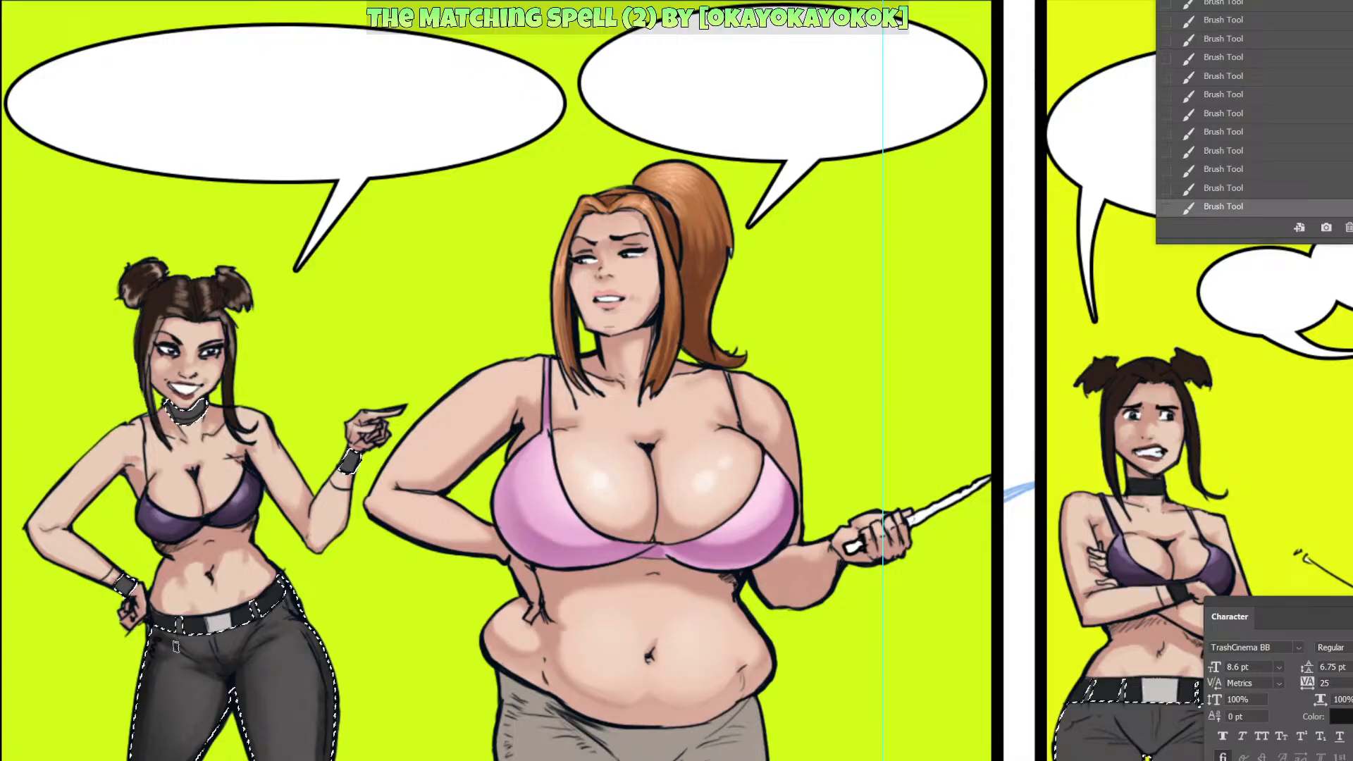
Resize the brush and refine the small folds at the hips of the left-panel dark-haired woman's pants.
{"action": "left_click_drag", "start_coordinate": [315, 592], "coordinate": [195, 560]}
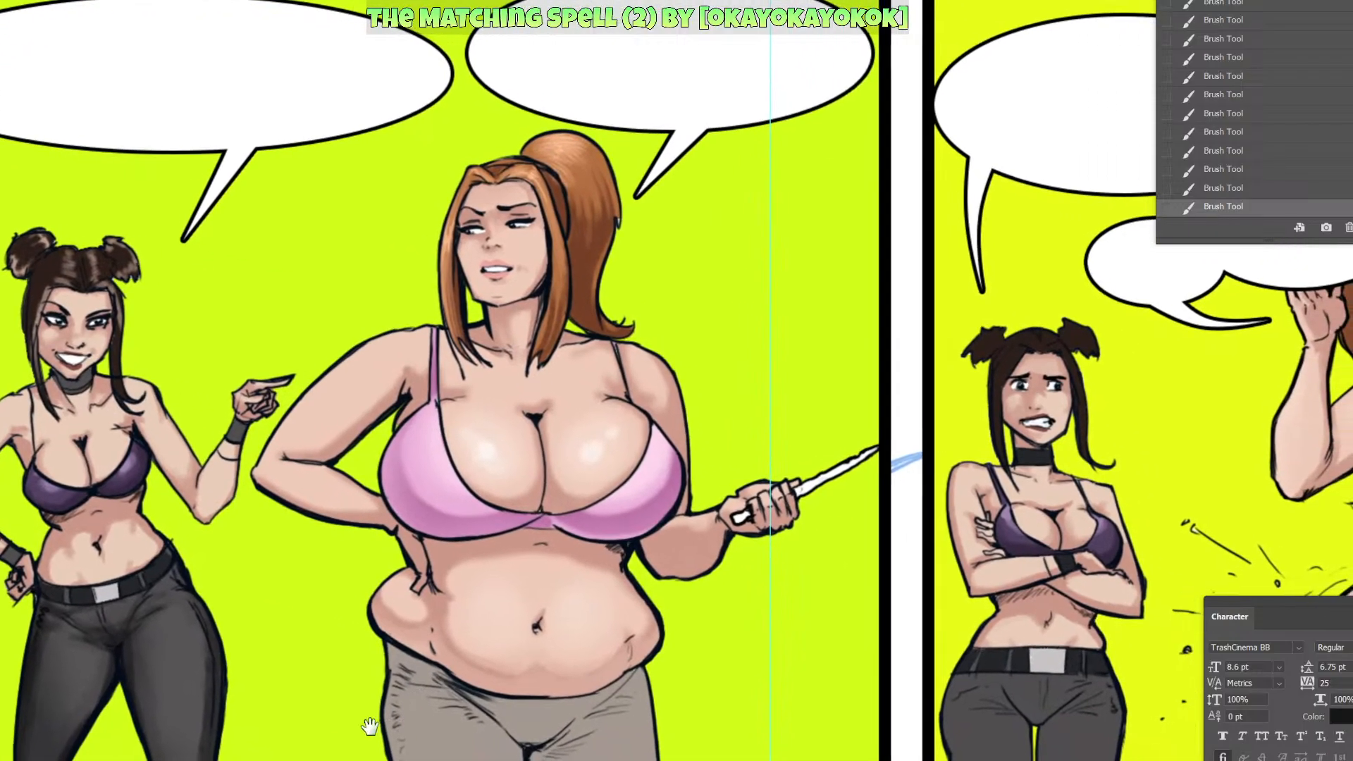
{"action": "right_click", "coordinate": [136, 687]}
{"action": "left_click_drag", "start_coordinate": [152, 671], "coordinate": [147, 671]}
{"action": "left_click", "coordinate": [47, 642]}
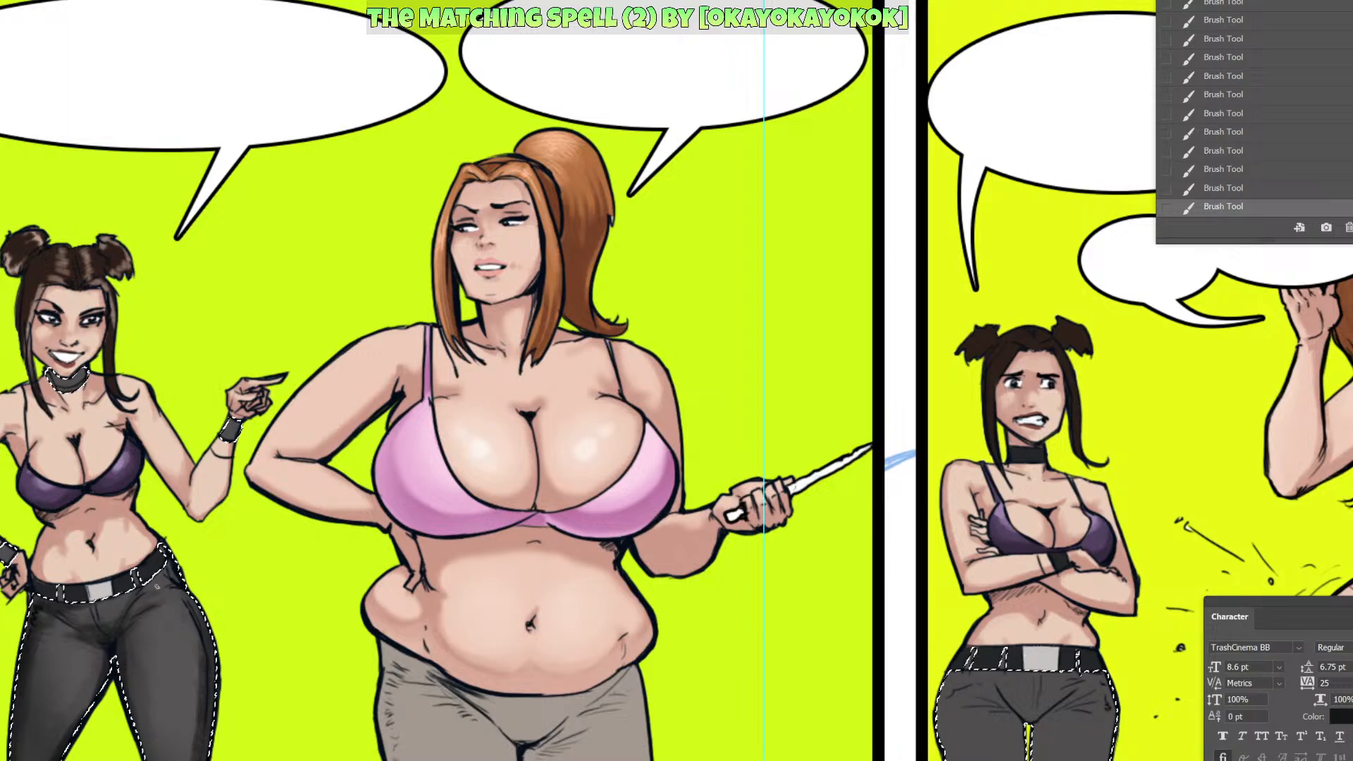
{"action": "scroll", "coordinate": [243, 637], "scroll_direction": "down", "scroll_amount": 2}
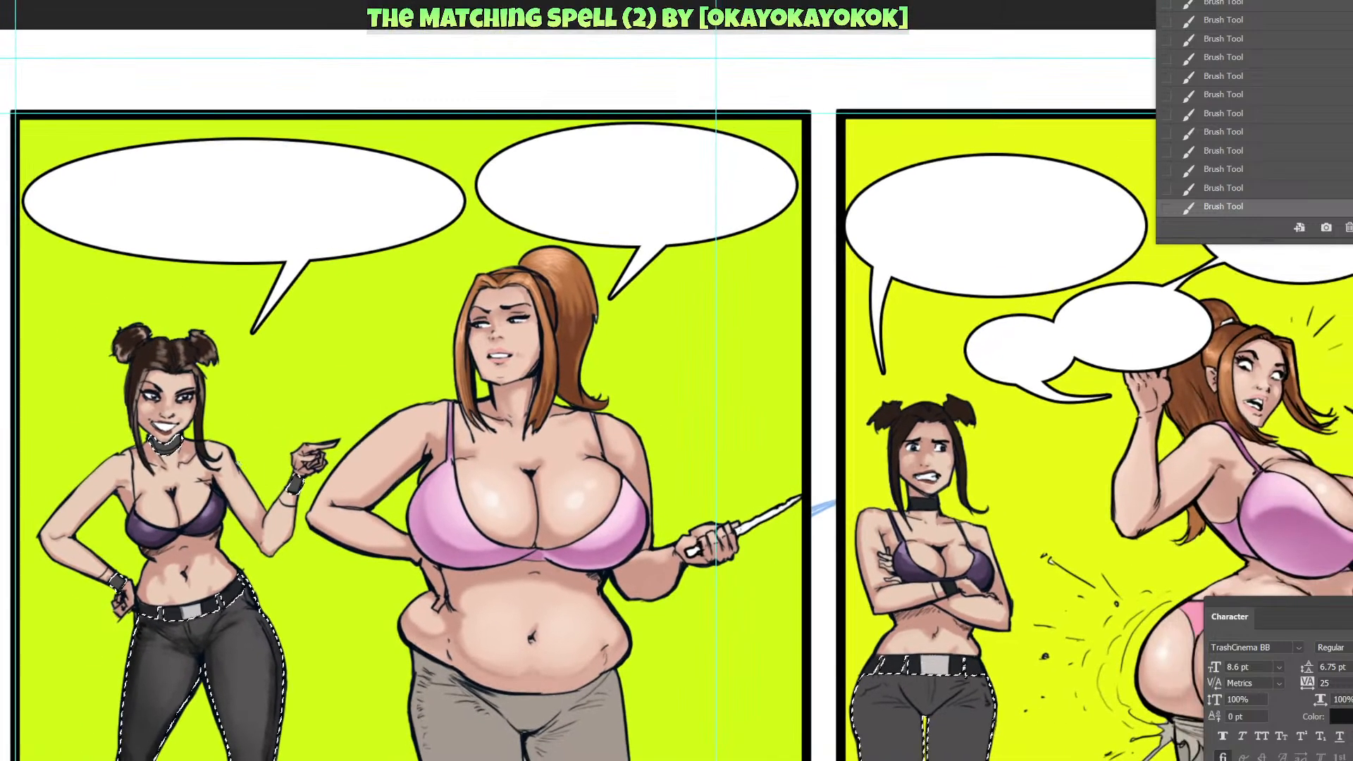
Sample a lighter gray, adjust the brush size and paint highlights on the thighs of the left-panel dark-haired woman's pants.
{"action": "left_click", "coordinate": [236, 645], "text": "alt"}
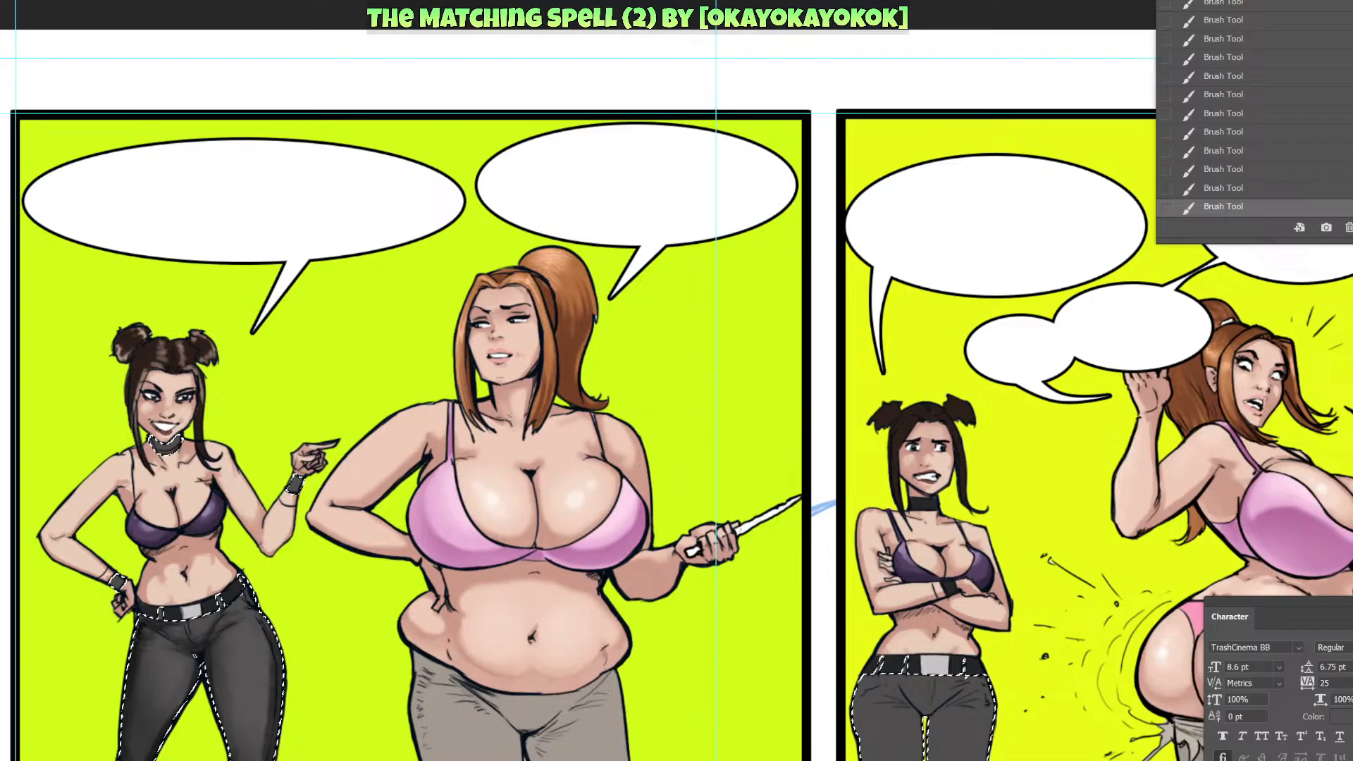
{"action": "left_click_drag", "start_coordinate": [395, 704], "coordinate": [320, 728]}
{"action": "left_click_drag", "start_coordinate": [458, 755], "coordinate": [420, 718]}
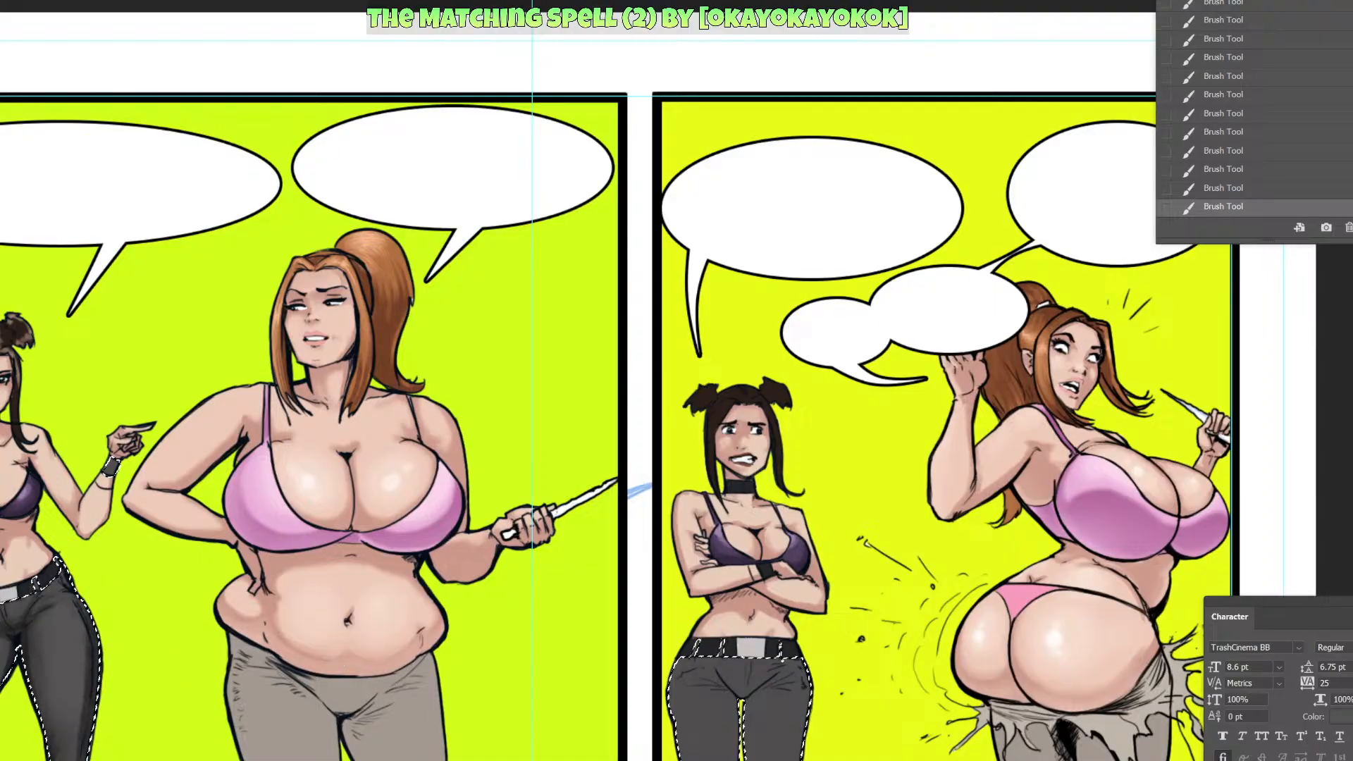
{"action": "right_click", "coordinate": [48, 634]}
{"action": "left_click_drag", "start_coordinate": [74, 672], "coordinate": [69, 671]}
{"action": "key", "text": "Return"}
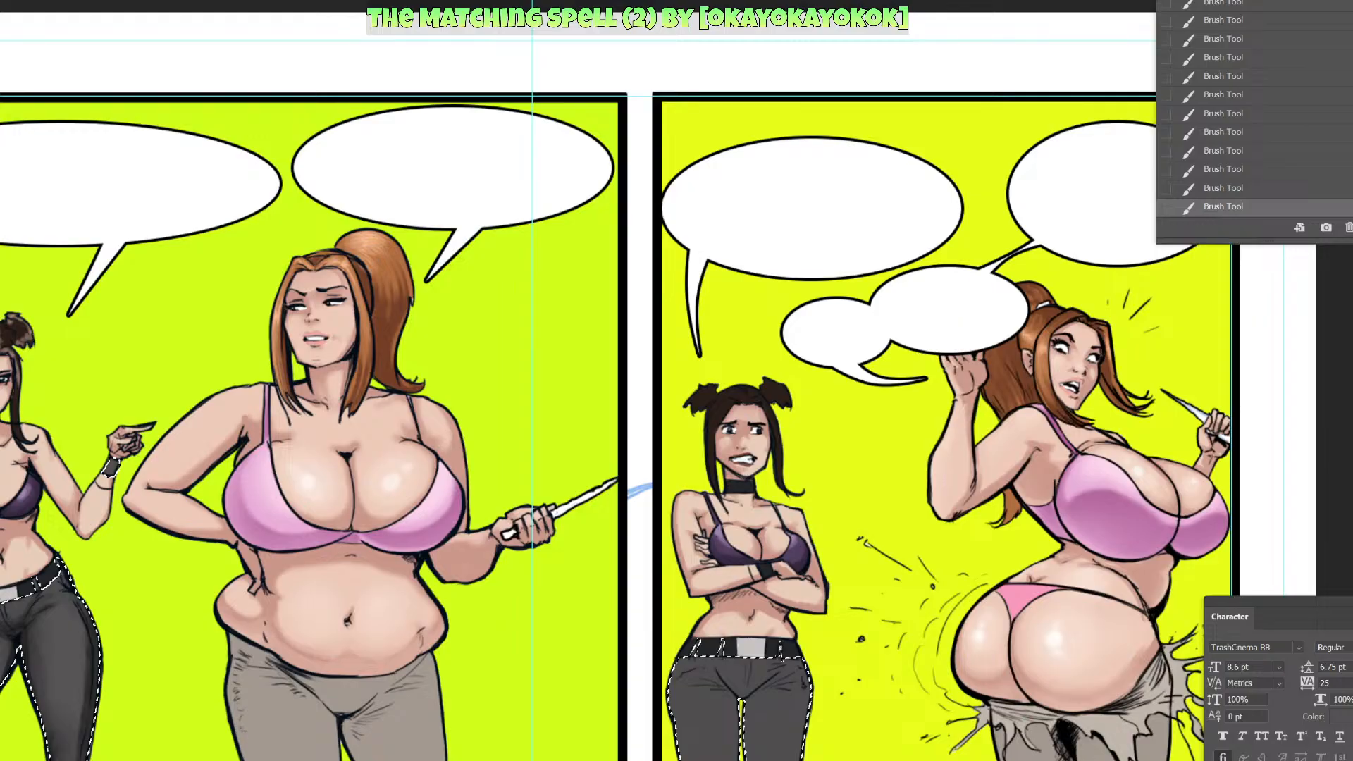
{"action": "left_click_drag", "start_coordinate": [234, 716], "coordinate": [378, 755]}
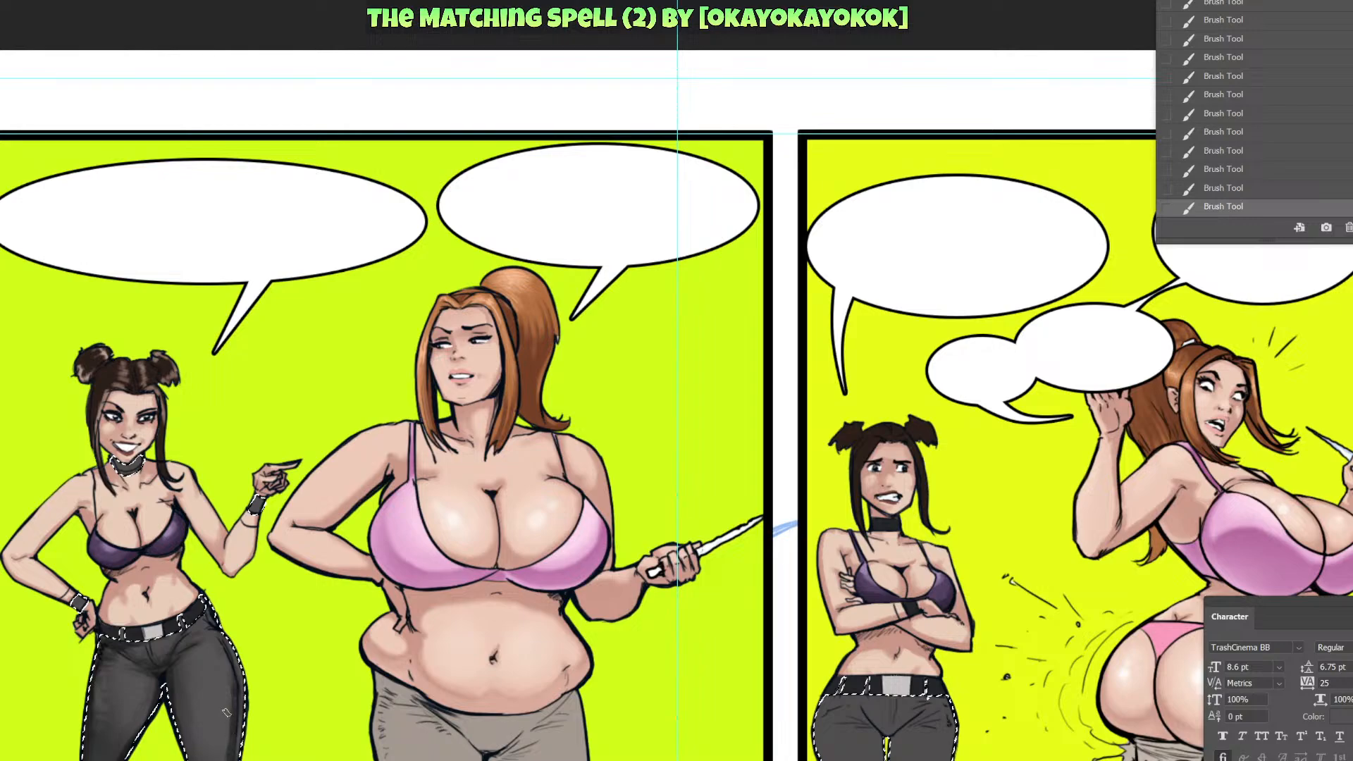
{"action": "left_click_drag", "start_coordinate": [226, 656], "coordinate": [262, 667]}
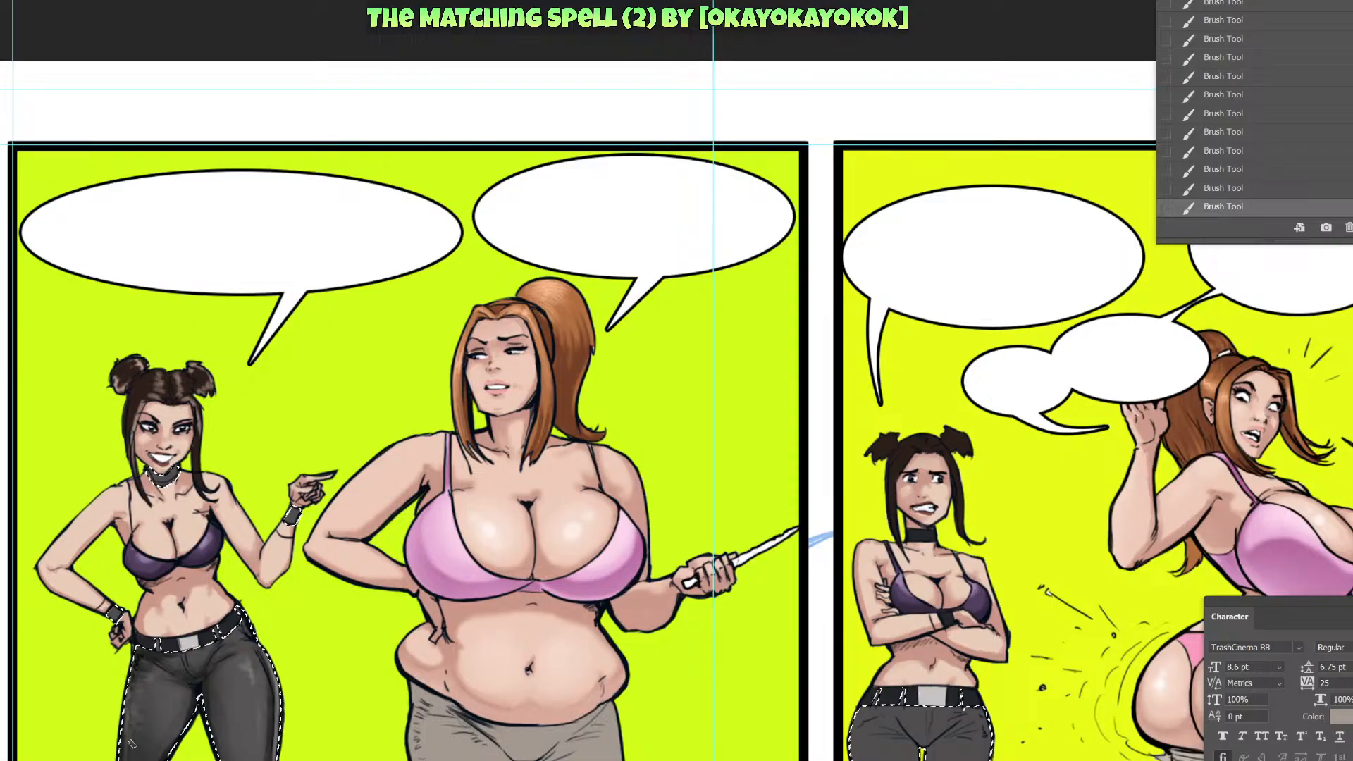
Enlarge the textured brush to 88 px and paint broader light tones over the left-panel dark-haired woman's upper legs and hips.
{"action": "right_click", "coordinate": [148, 683]}
{"action": "left_click_drag", "start_coordinate": [269, 672], "coordinate": [278, 672]}
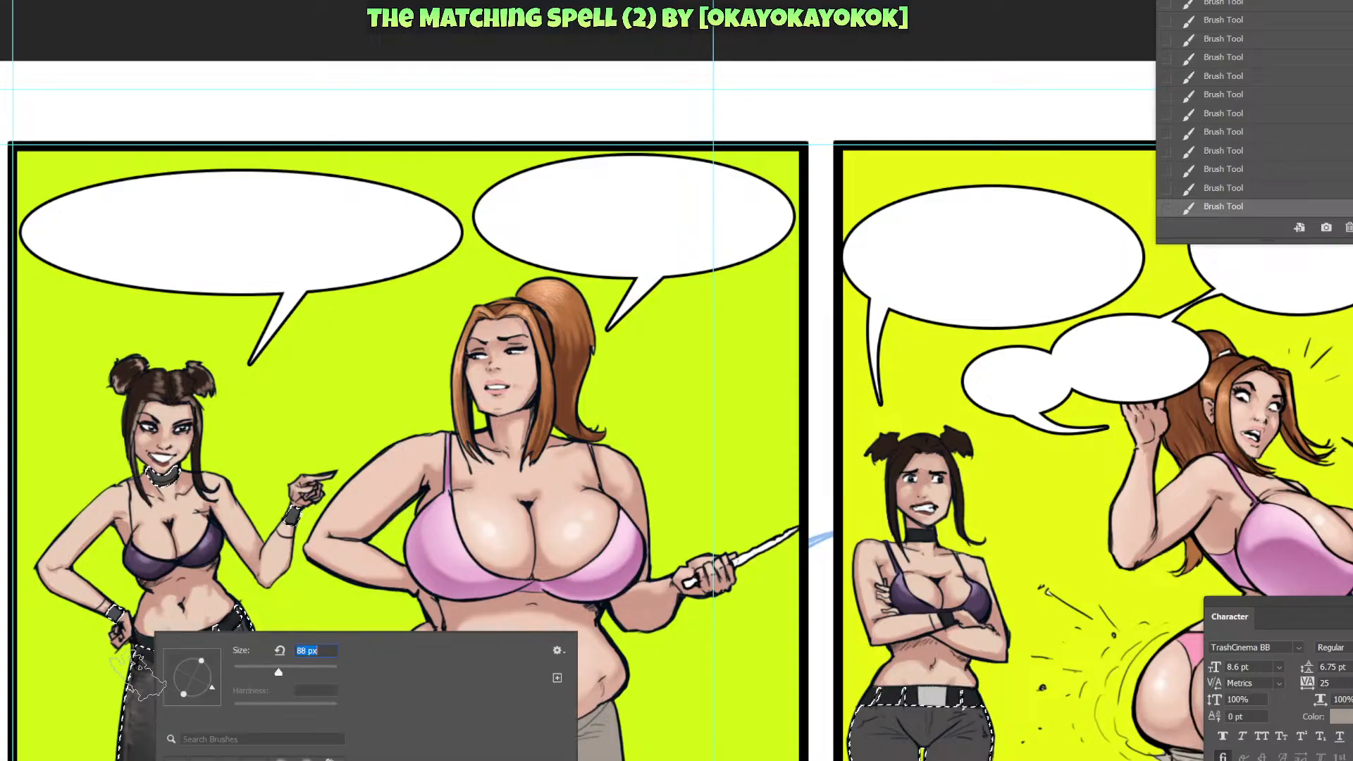
{"action": "left_click", "coordinate": [148, 677]}
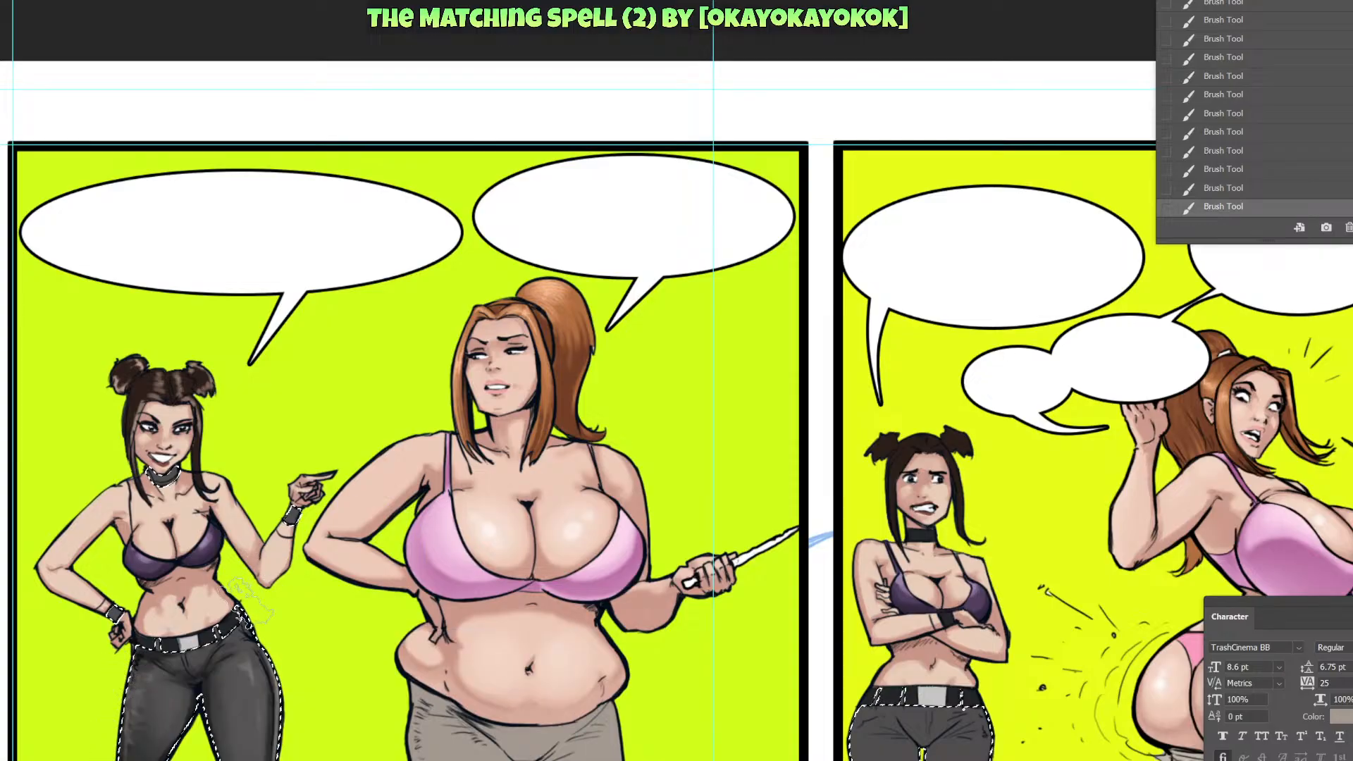
{"action": "left_click_drag", "start_coordinate": [469, 756], "coordinate": [391, 748]}
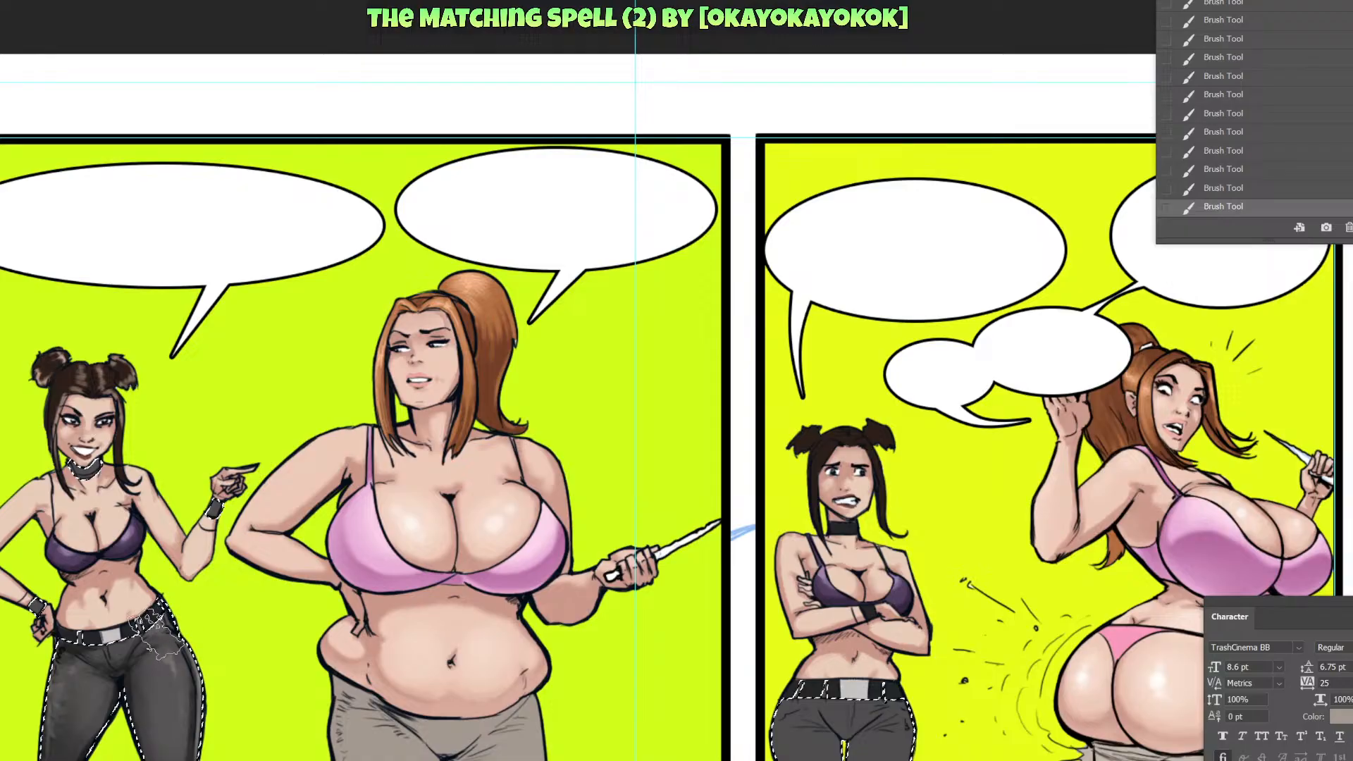
Reduce the brush to 25 px and paint finer light streaks along the hips and legs of the left-panel dark-haired woman's pants.
{"action": "right_click", "coordinate": [243, 646]}
{"action": "left_click_drag", "start_coordinate": [338, 672], "coordinate": [333, 672]}
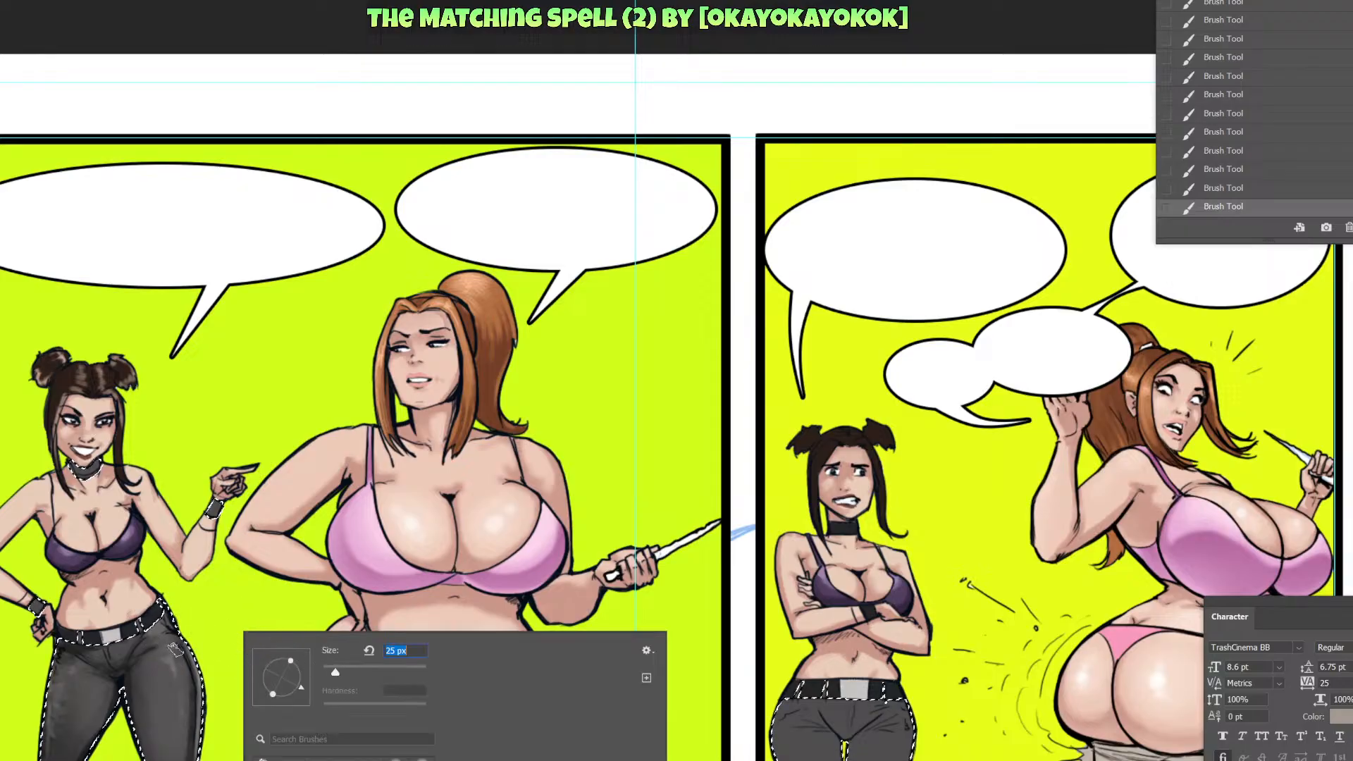
{"action": "left_click", "coordinate": [180, 652]}
{"action": "scroll", "coordinate": [187, 695], "scroll_direction": "down", "scroll_amount": 3}
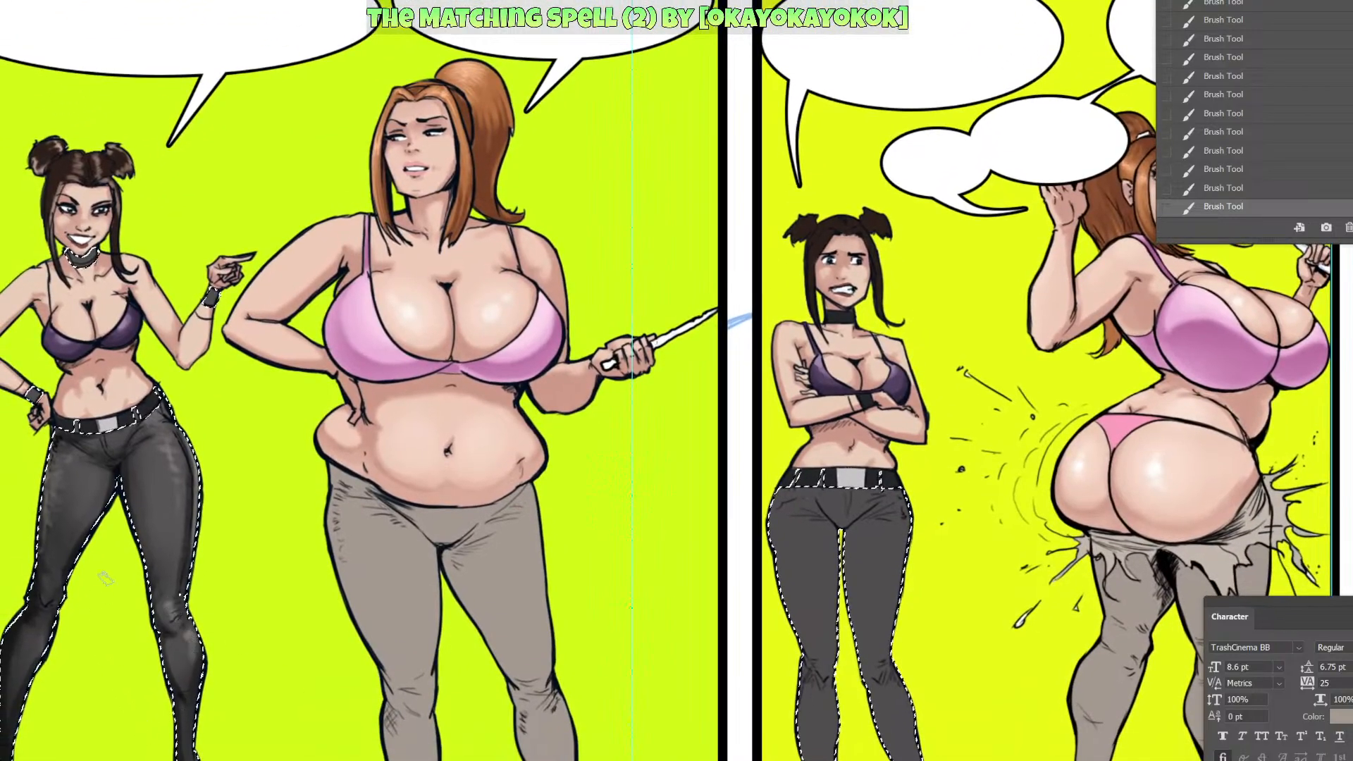
{"action": "left_click_drag", "start_coordinate": [351, 451], "coordinate": [394, 625]}
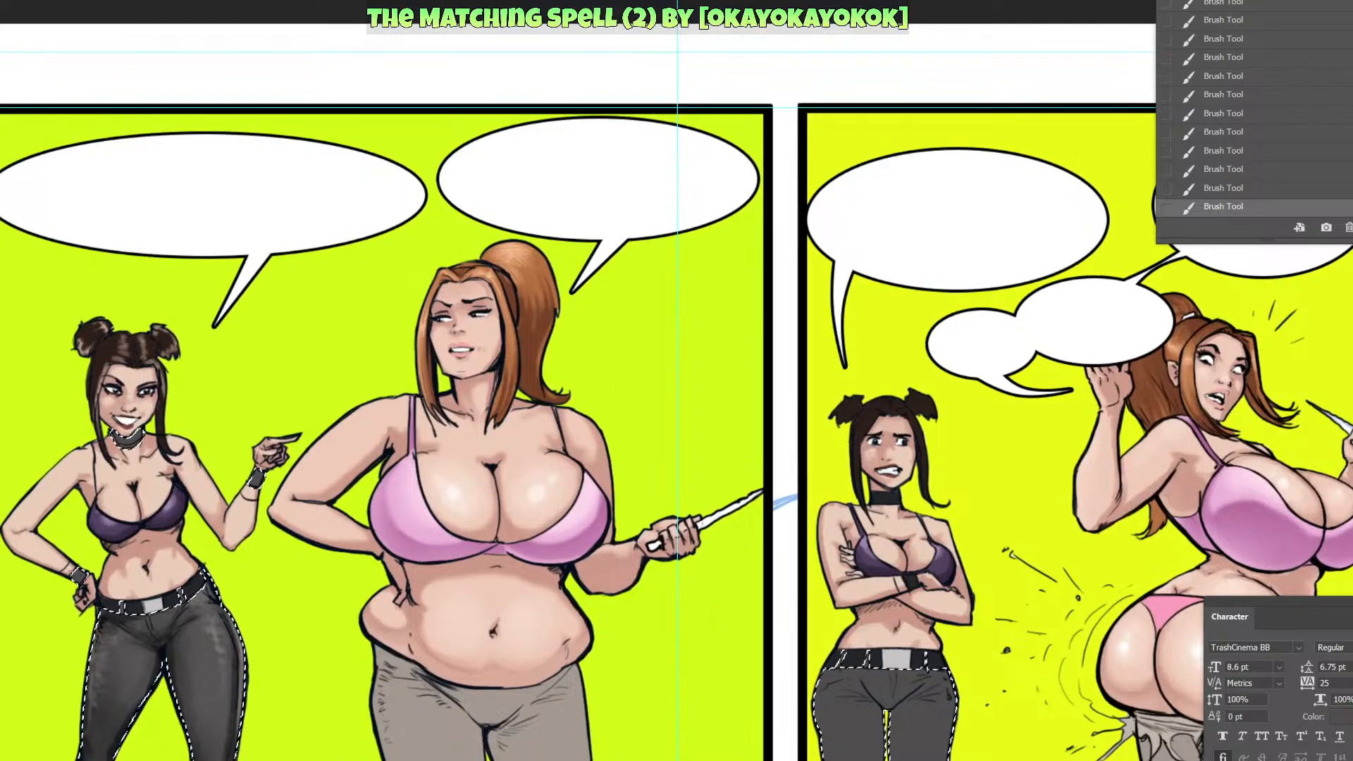
Sample a dark tone from the left-panel woman's pants and shade the right-panel dark-haired woman's legs, crotch folds and knees.
{"action": "left_click_drag", "start_coordinate": [806, 652], "coordinate": [483, 619]}
{"action": "left_click_drag", "start_coordinate": [583, 674], "coordinate": [736, 668]}
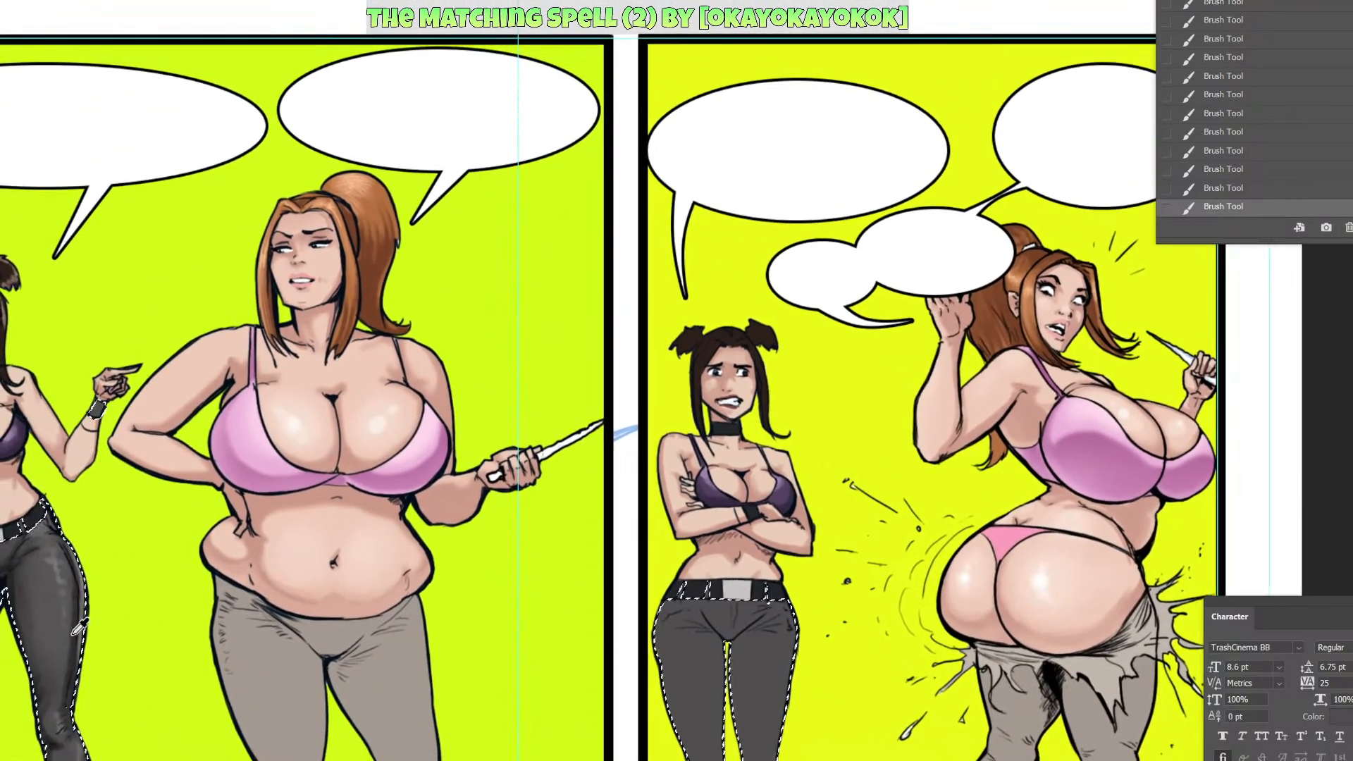
{"action": "left_click_drag", "start_coordinate": [736, 620], "coordinate": [536, 578]}
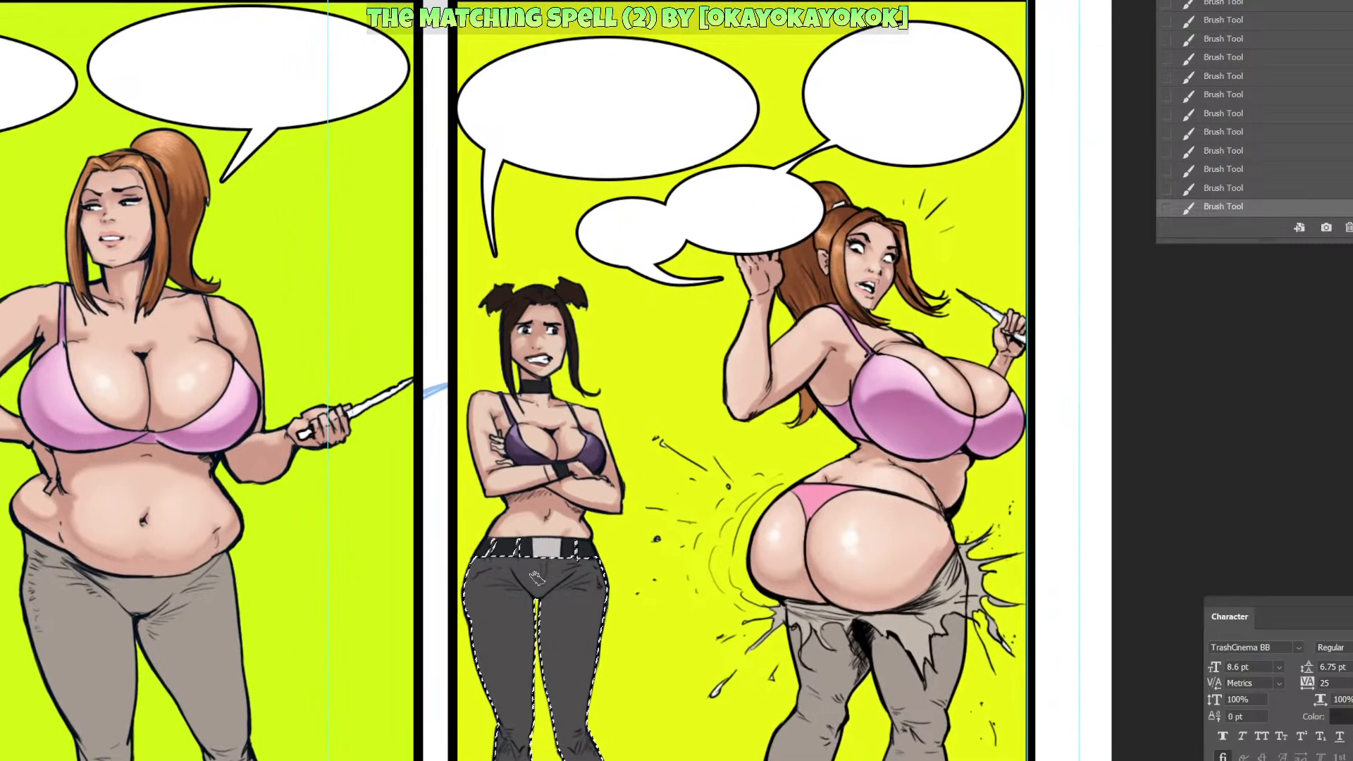
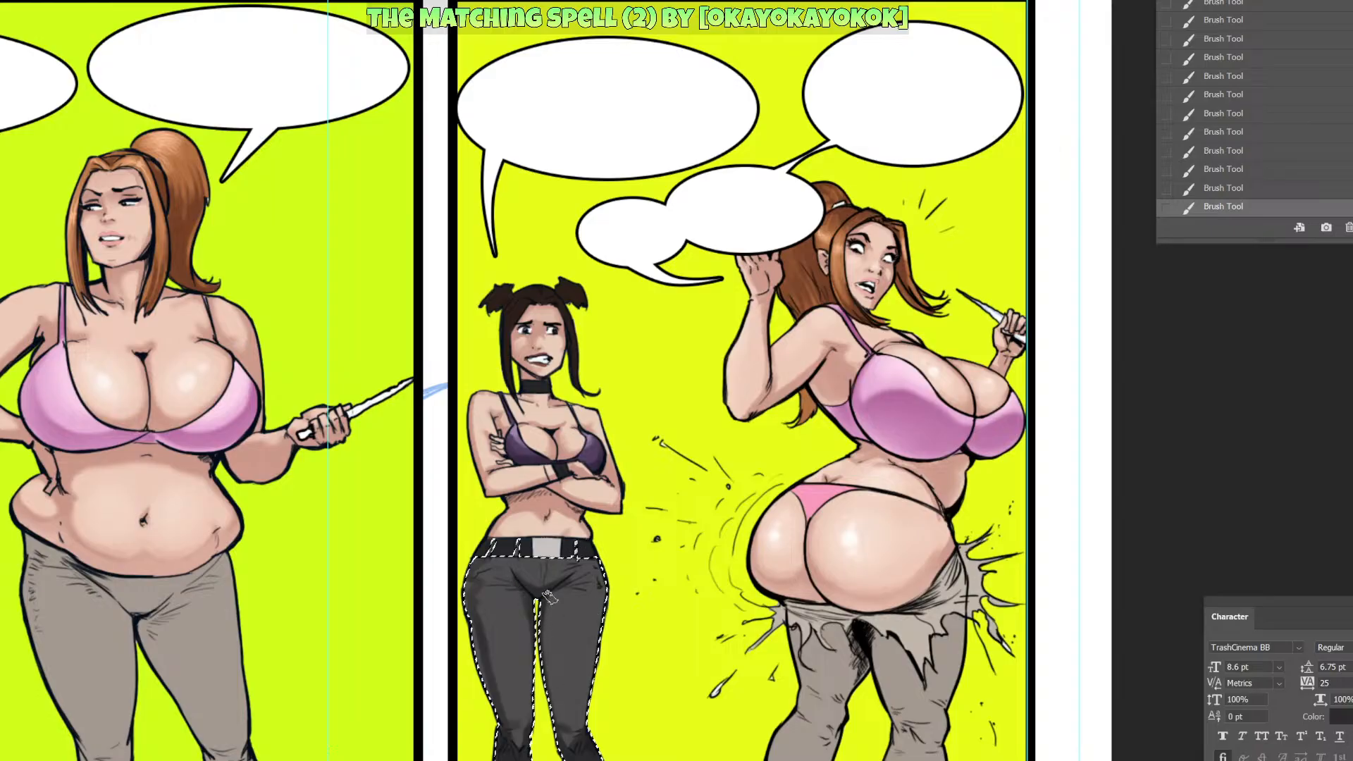
{"action": "left_click_drag", "start_coordinate": [657, 728], "coordinate": [573, 756]}
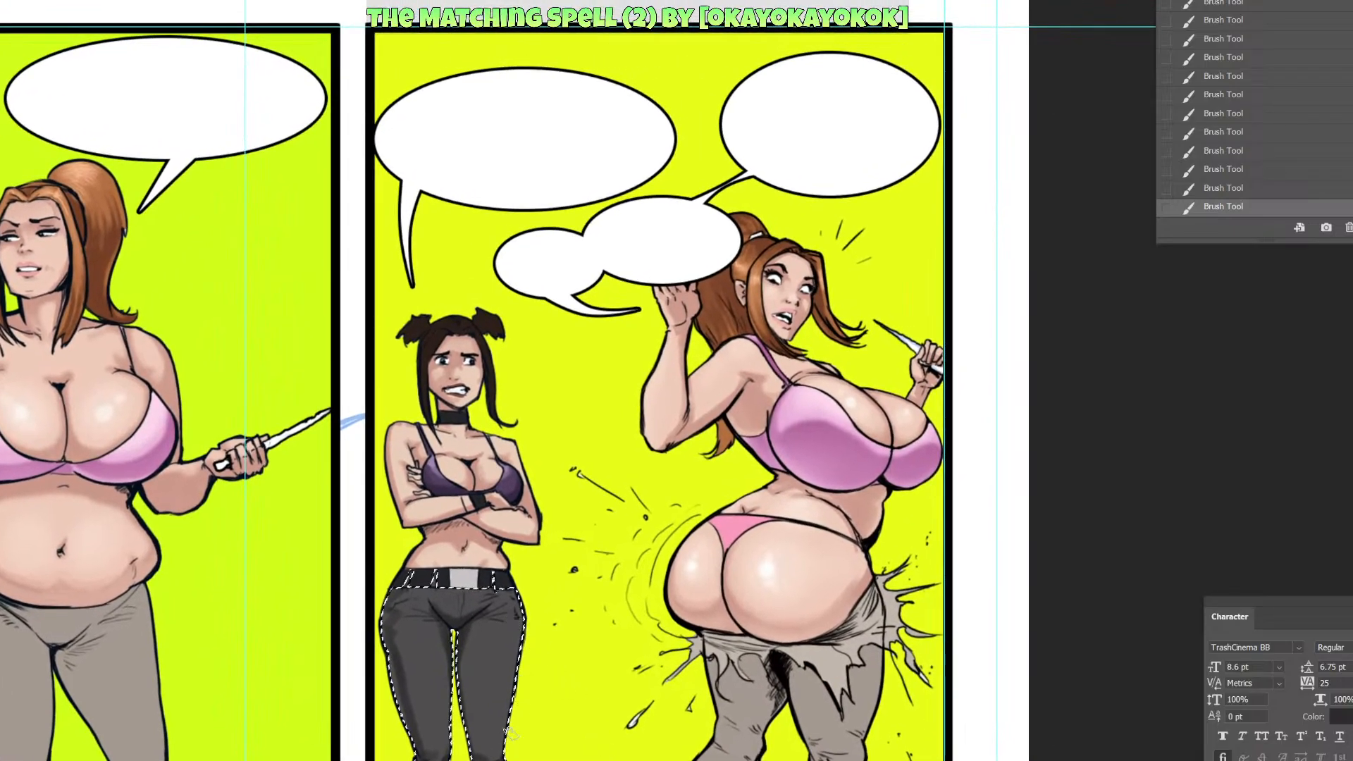
Sample the light gray of the left-panel redhead's pants and paint 12 px highlights on the right-panel dark-haired woman's hips and thighs.
{"action": "left_click_drag", "start_coordinate": [149, 696], "coordinate": [544, 713]}
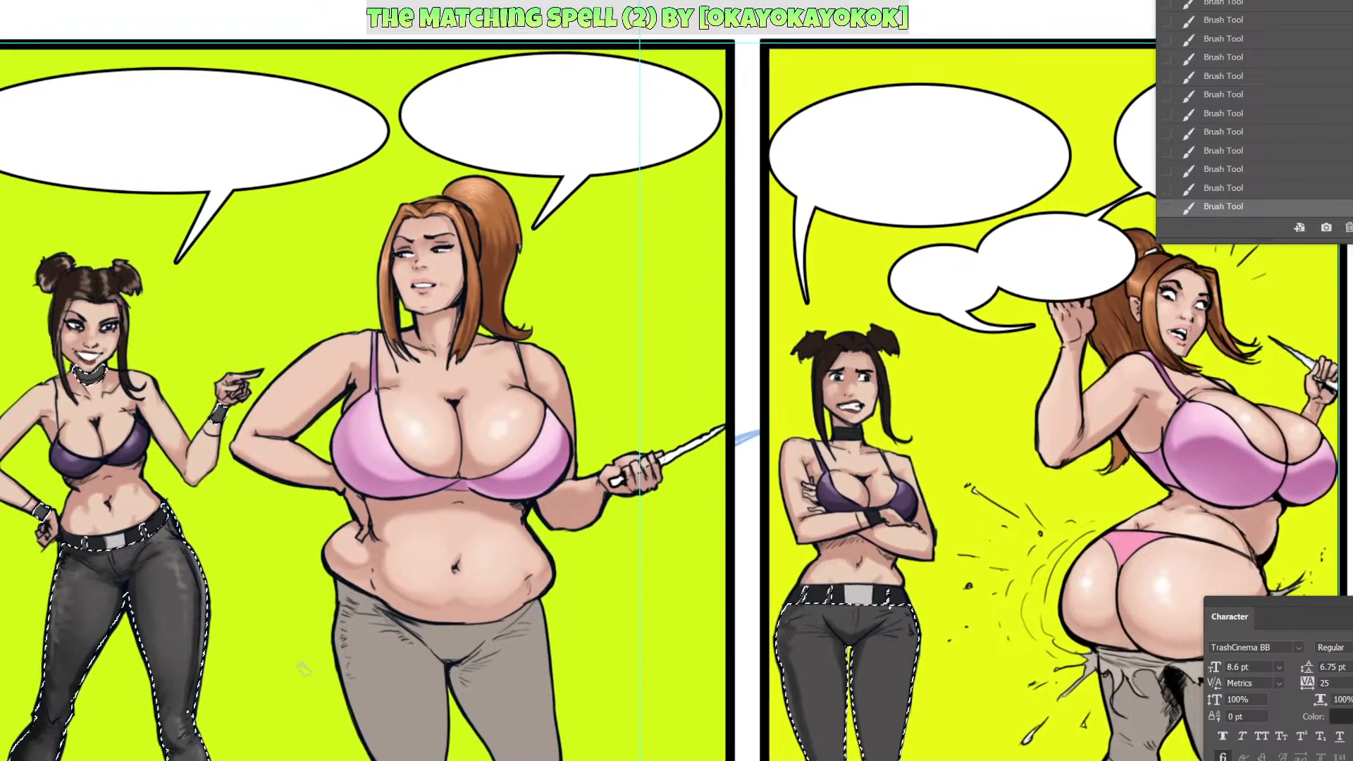
{"action": "left_click", "coordinate": [399, 680]}
{"action": "left_click_drag", "start_coordinate": [909, 675], "coordinate": [599, 687]}
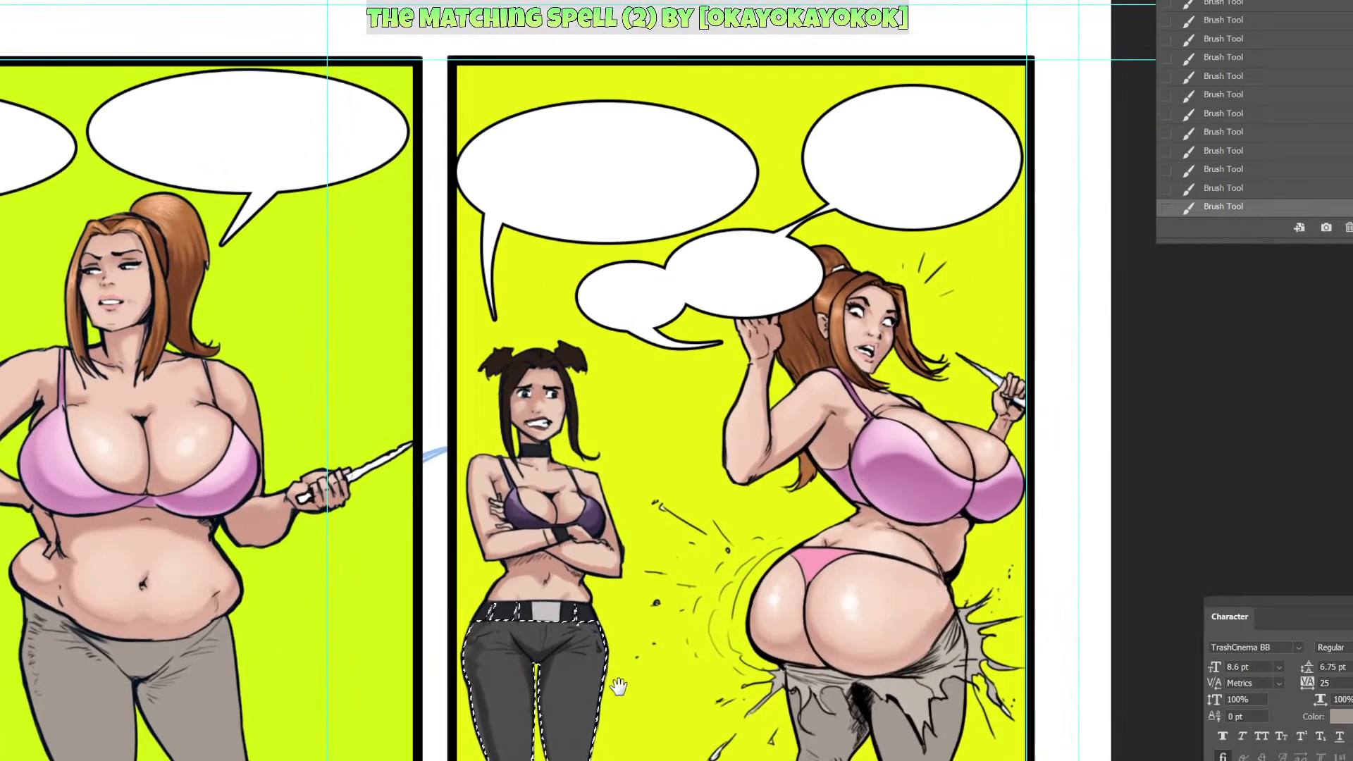
{"action": "right_click", "coordinate": [598, 637]}
{"action": "left_click_drag", "start_coordinate": [693, 674], "coordinate": [688, 674]}
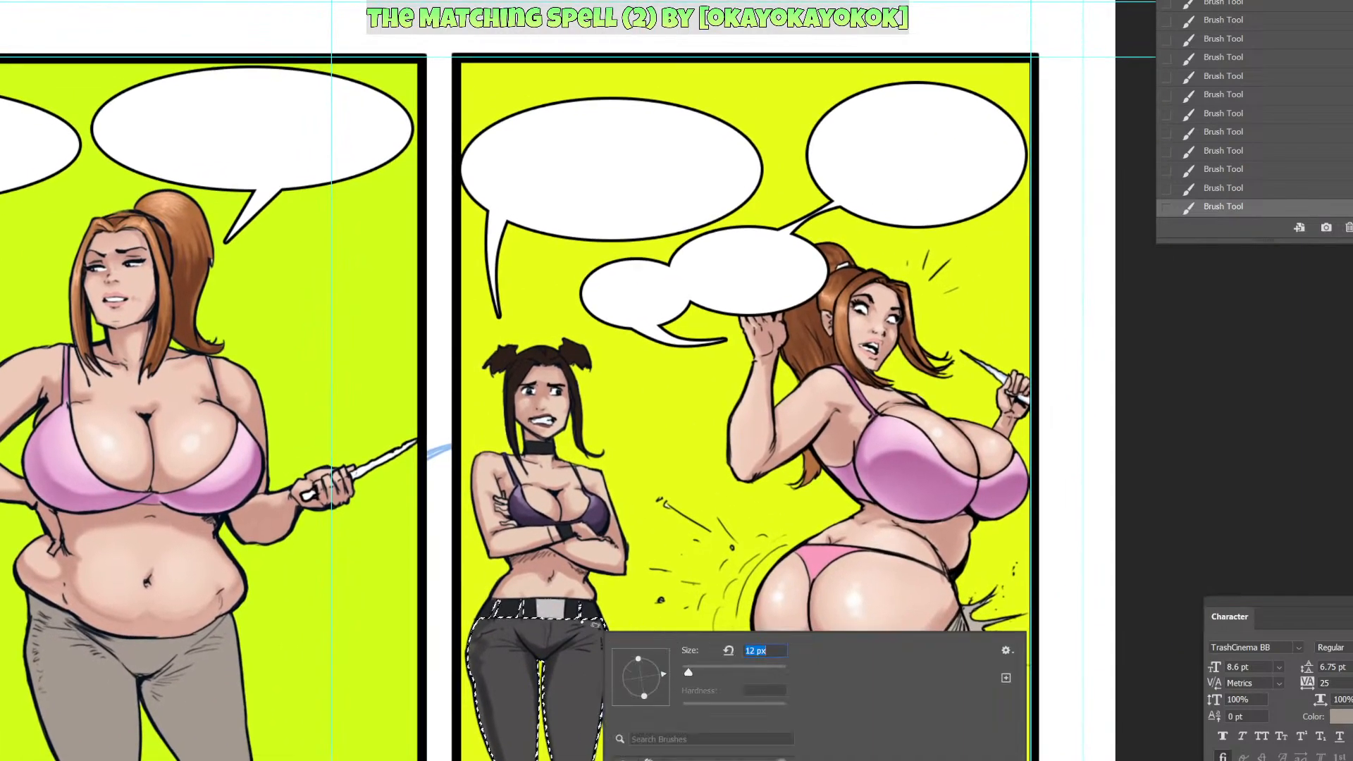
{"action": "left_click", "coordinate": [587, 634]}
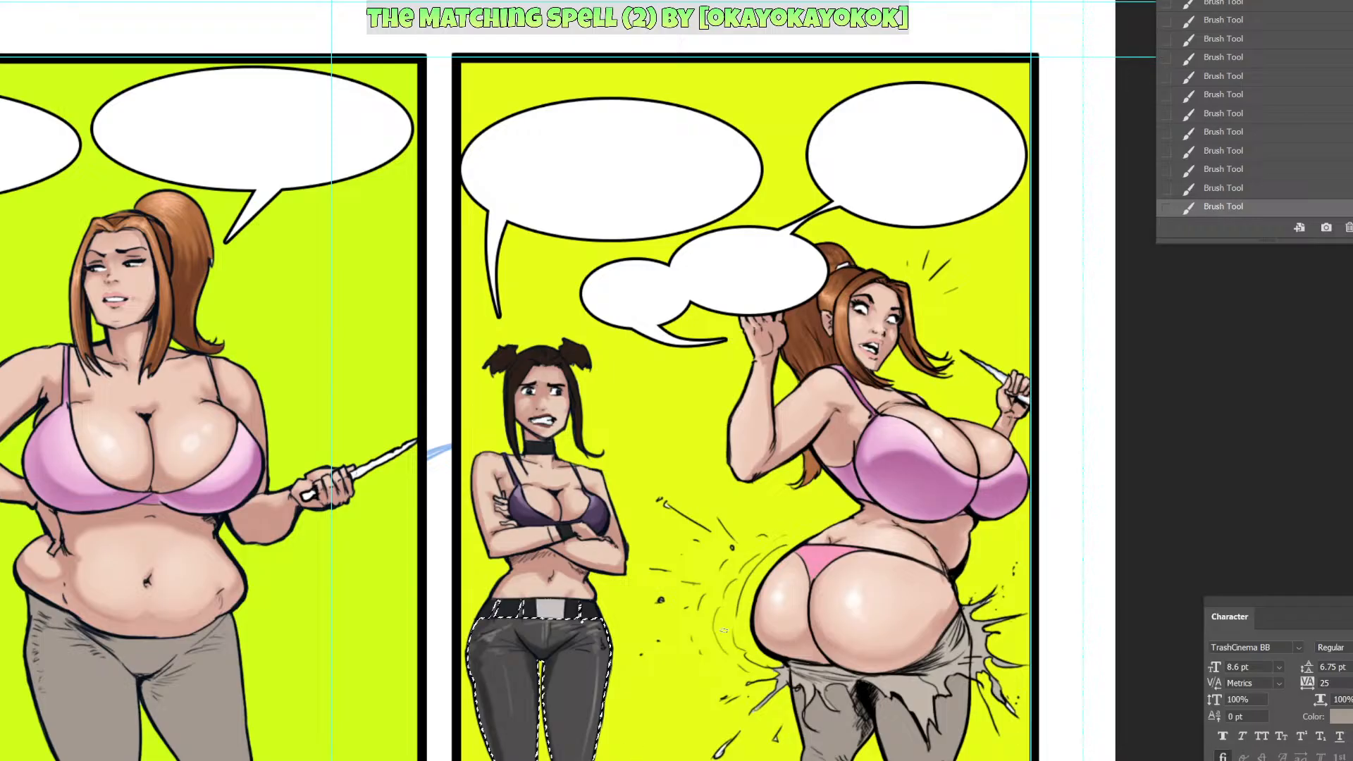
Adjust the brush preset and size and paint light streaks on the hip and outer thigh of the right-panel dark-haired woman's pants.
{"action": "key", "text": "ctrl+minus"}
{"action": "right_click", "coordinate": [584, 633]}
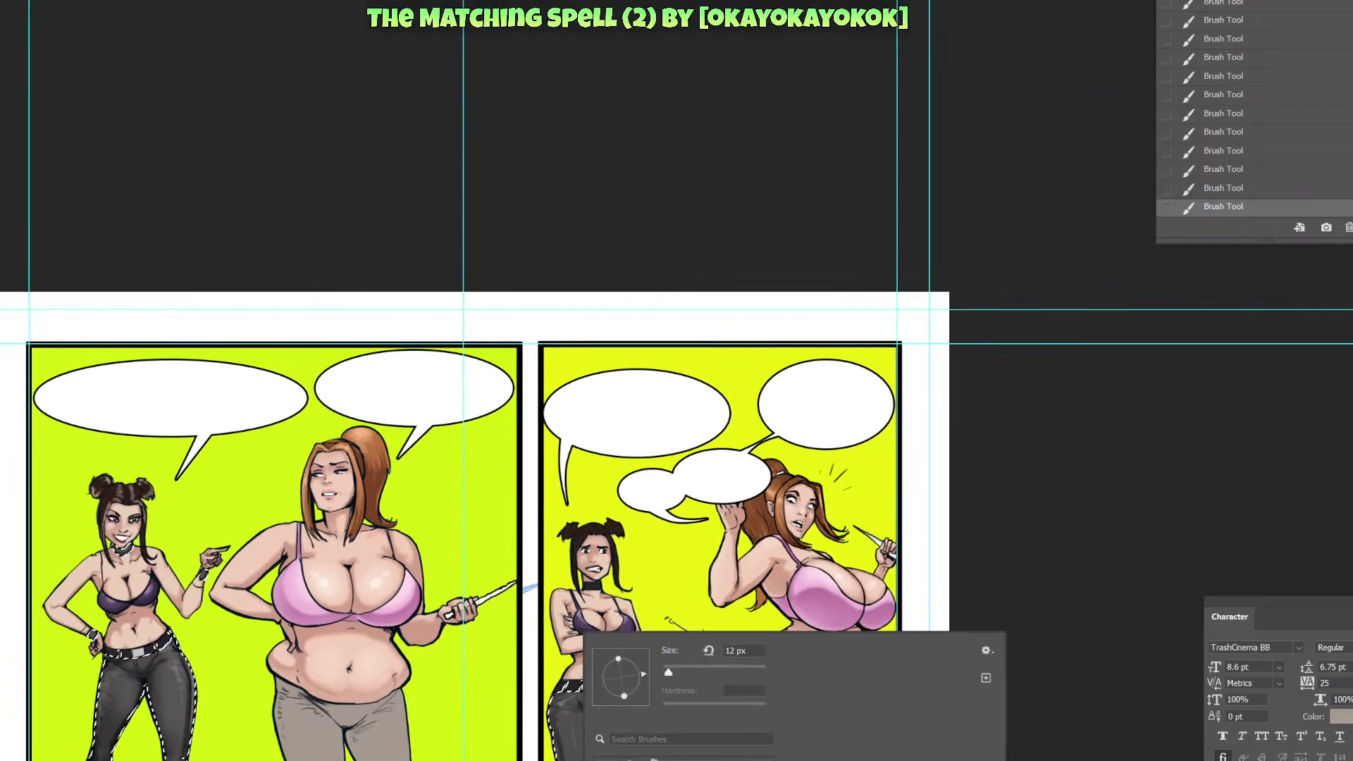
{"action": "left_click", "coordinate": [629, 759]}
{"action": "left_click", "coordinate": [685, 669]}
{"action": "left_click", "coordinate": [696, 605]}
{"action": "key", "text": "ctrl+plus"}
{"action": "key", "text": "ctrl+plus"}
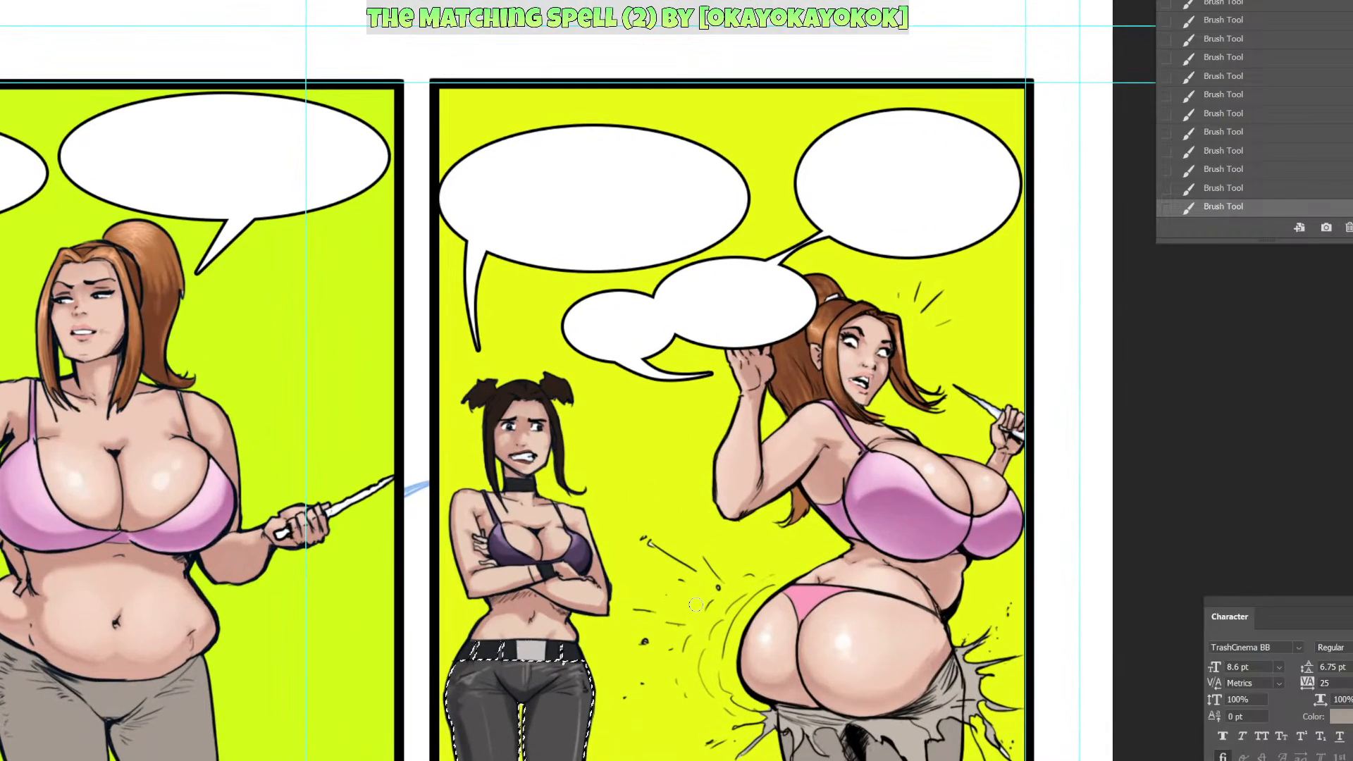
{"action": "right_click", "coordinate": [638, 632]}
{"action": "left_click", "coordinate": [705, 759]}
{"action": "left_click", "coordinate": [719, 666]}
{"action": "left_click", "coordinate": [713, 607]}
{"action": "left_click_drag", "start_coordinate": [473, 677], "coordinate": [481, 661]}
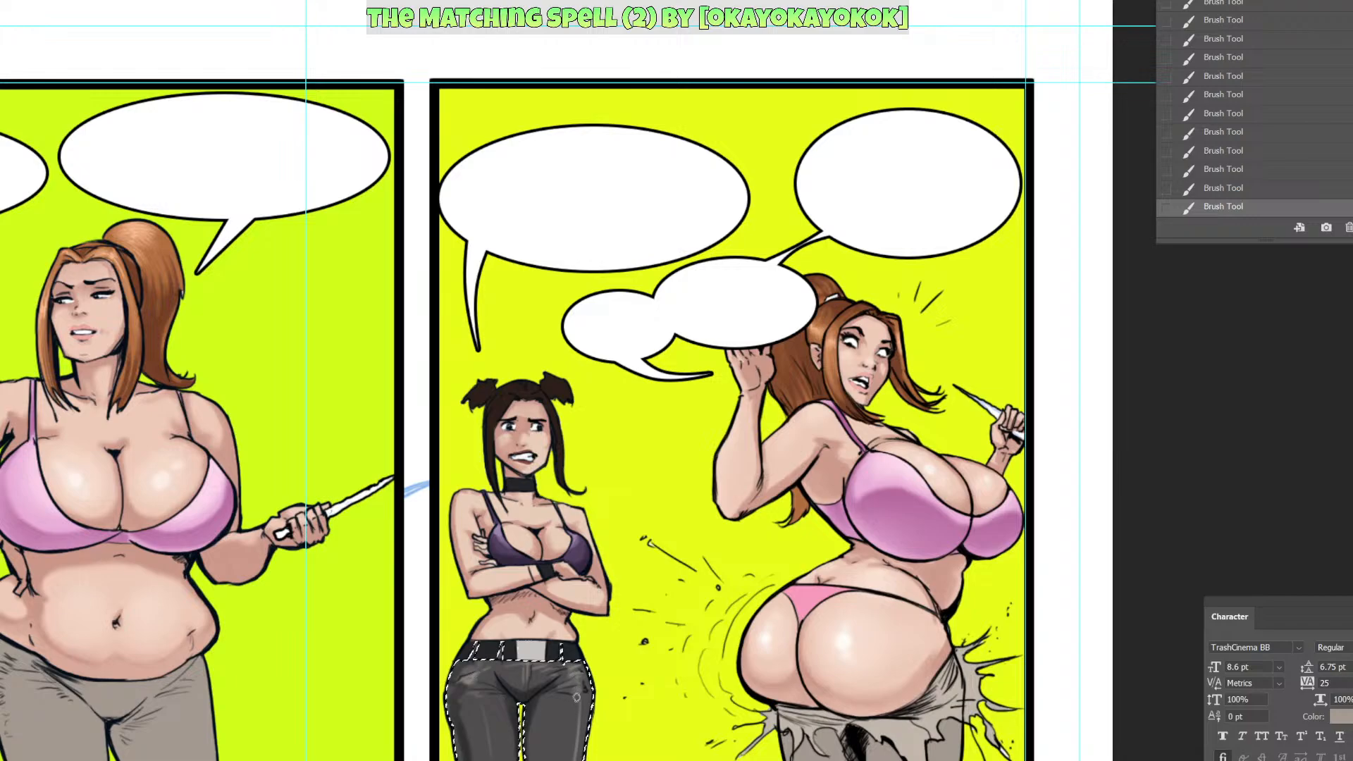
{"action": "left_click_drag", "start_coordinate": [577, 701], "coordinate": [571, 759]}
Resize the brush from the 20 px setting and refine the highlights on the right-panel dark-haired woman's thighs.
{"action": "right_click", "coordinate": [582, 751]}
{"action": "left_click", "coordinate": [684, 678]}
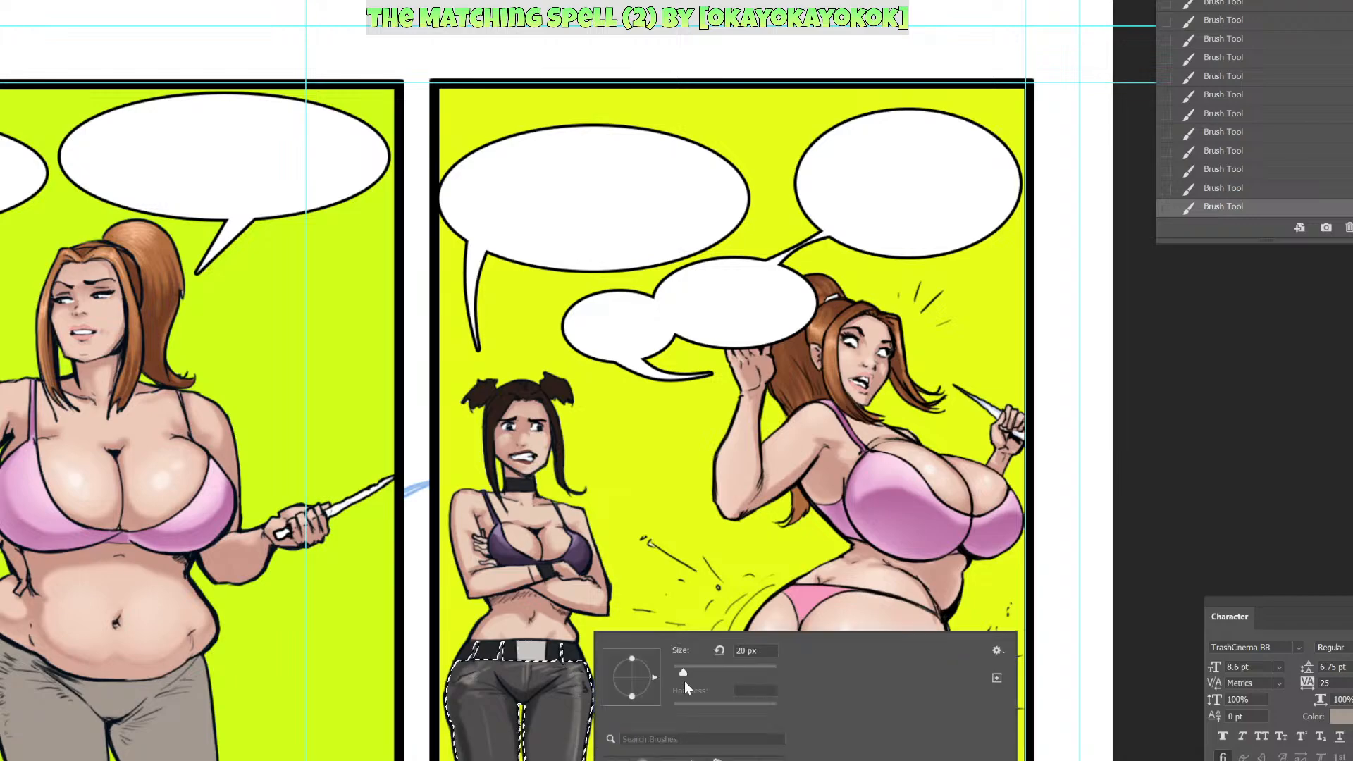
{"action": "mouse_move", "coordinate": [577, 697]}
{"action": "left_mouse_down"}
{"action": "mouse_move", "coordinate": [579, 748]}
{"action": "mouse_move", "coordinate": [579, 699]}
{"action": "mouse_move", "coordinate": [249, 719]}
{"action": "left_mouse_up"}
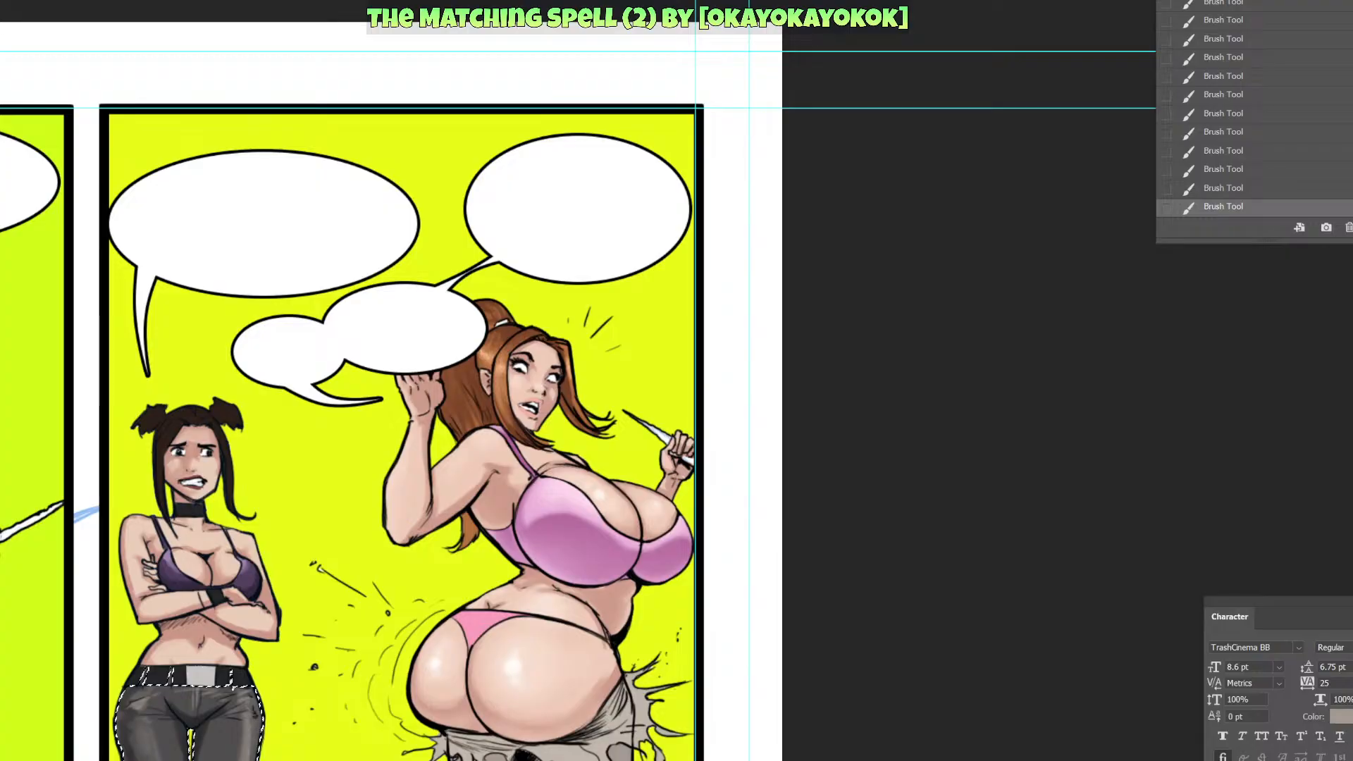
{"action": "right_click", "coordinate": [215, 752]}
{"action": "left_click_drag", "start_coordinate": [323, 675], "coordinate": [311, 673]}
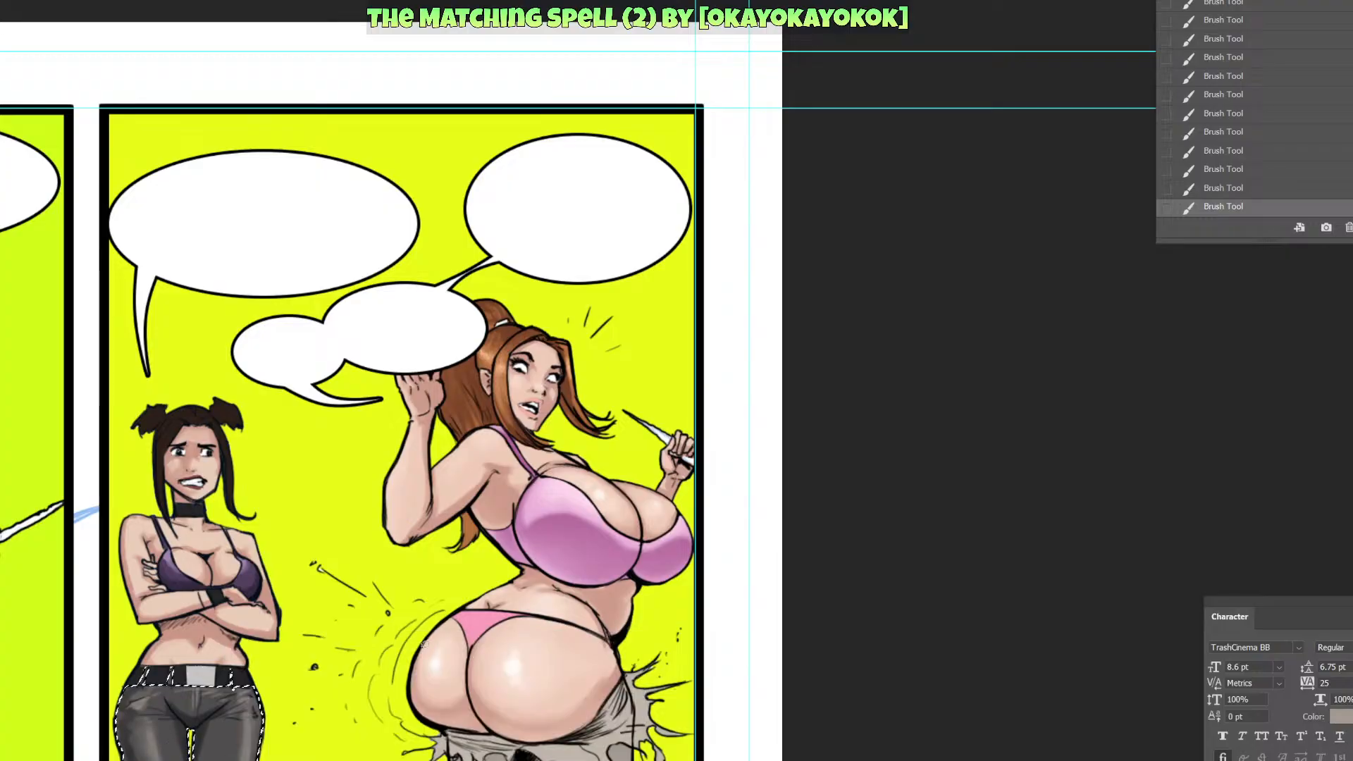
{"action": "left_click_drag", "start_coordinate": [580, 697], "coordinate": [619, 680]}
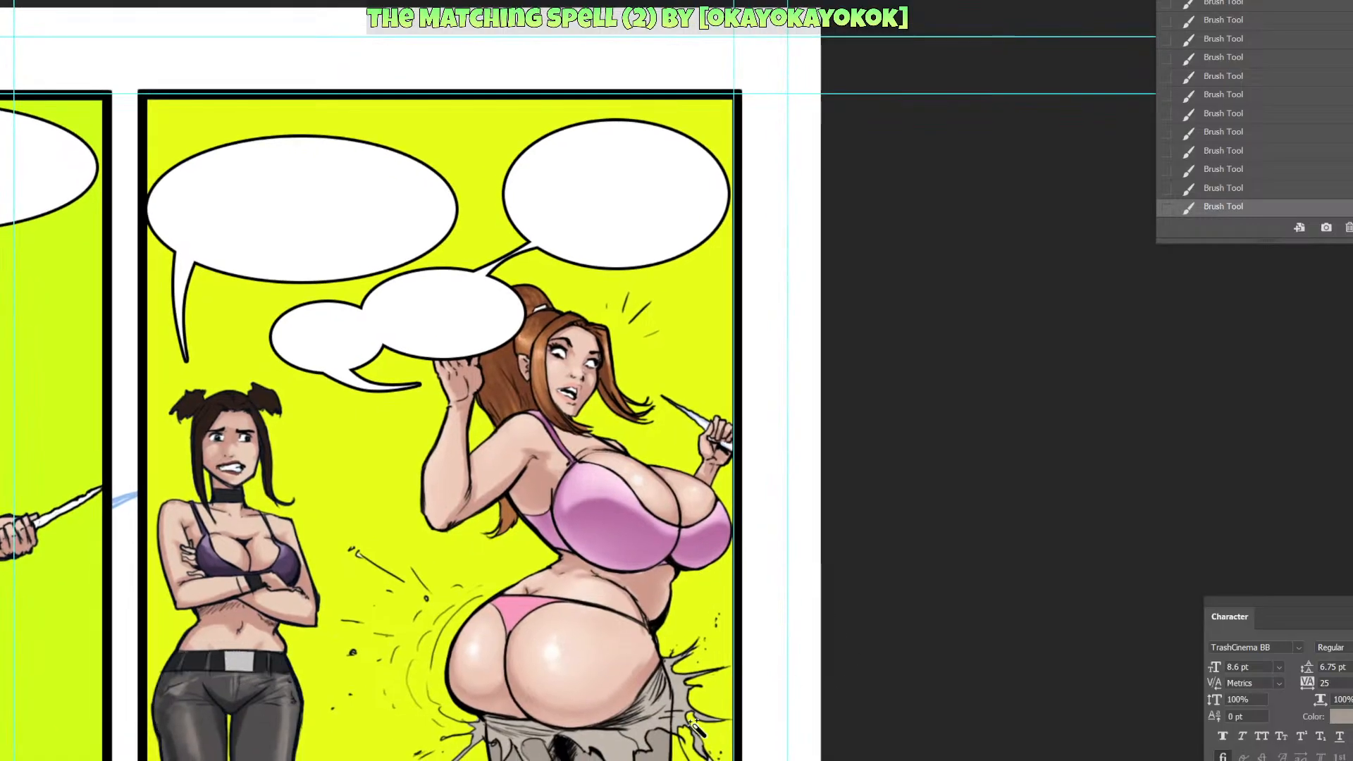
Clear the current selection and select the redhead's gray pants in both panels with the Magic Wand.
{"action": "left_click_drag", "start_coordinate": [694, 726], "coordinate": [1100, 742]}
{"action": "key", "text": "ctrl+d"}
{"action": "left_click", "coordinate": [282, 740]}
{"action": "left_click_drag", "start_coordinate": [437, 760], "coordinate": [655, 744]}
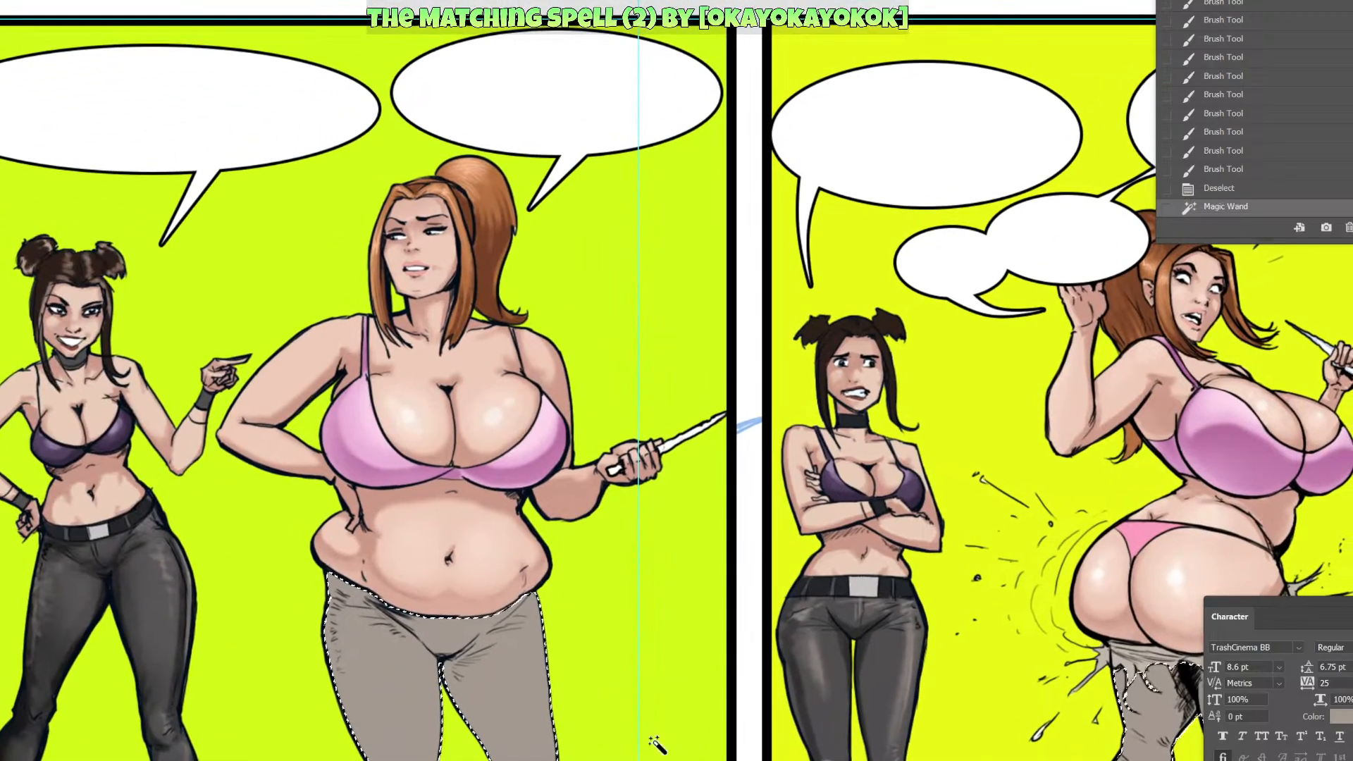
{"action": "left_click", "coordinate": [6, 627]}
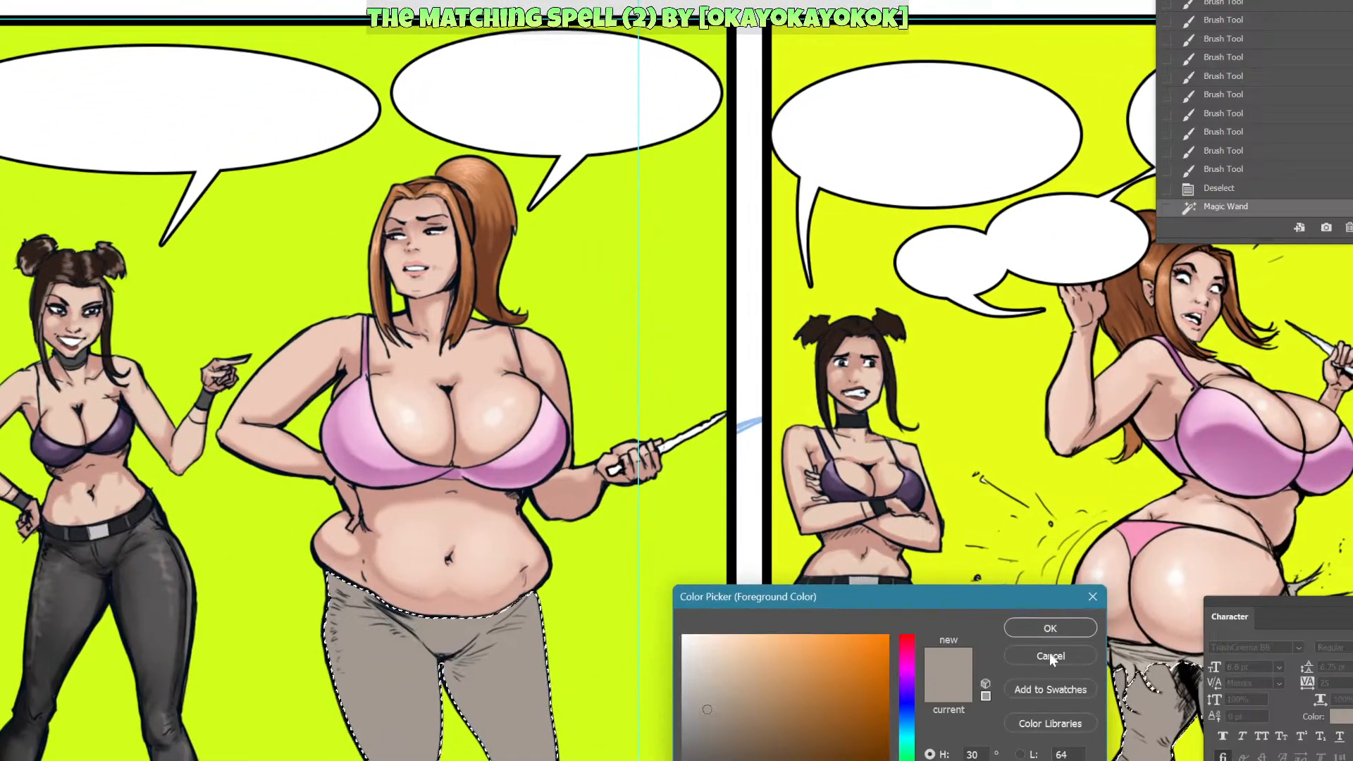
{"action": "left_click", "coordinate": [1050, 654]}
Sample the khaki tone from the finished pants lower on the page and restore the selection on the redhead's pants.
{"action": "left_click_drag", "start_coordinate": [684, 760], "coordinate": [687, 556]}
{"action": "left_click_drag", "start_coordinate": [772, 760], "coordinate": [672, 565]}
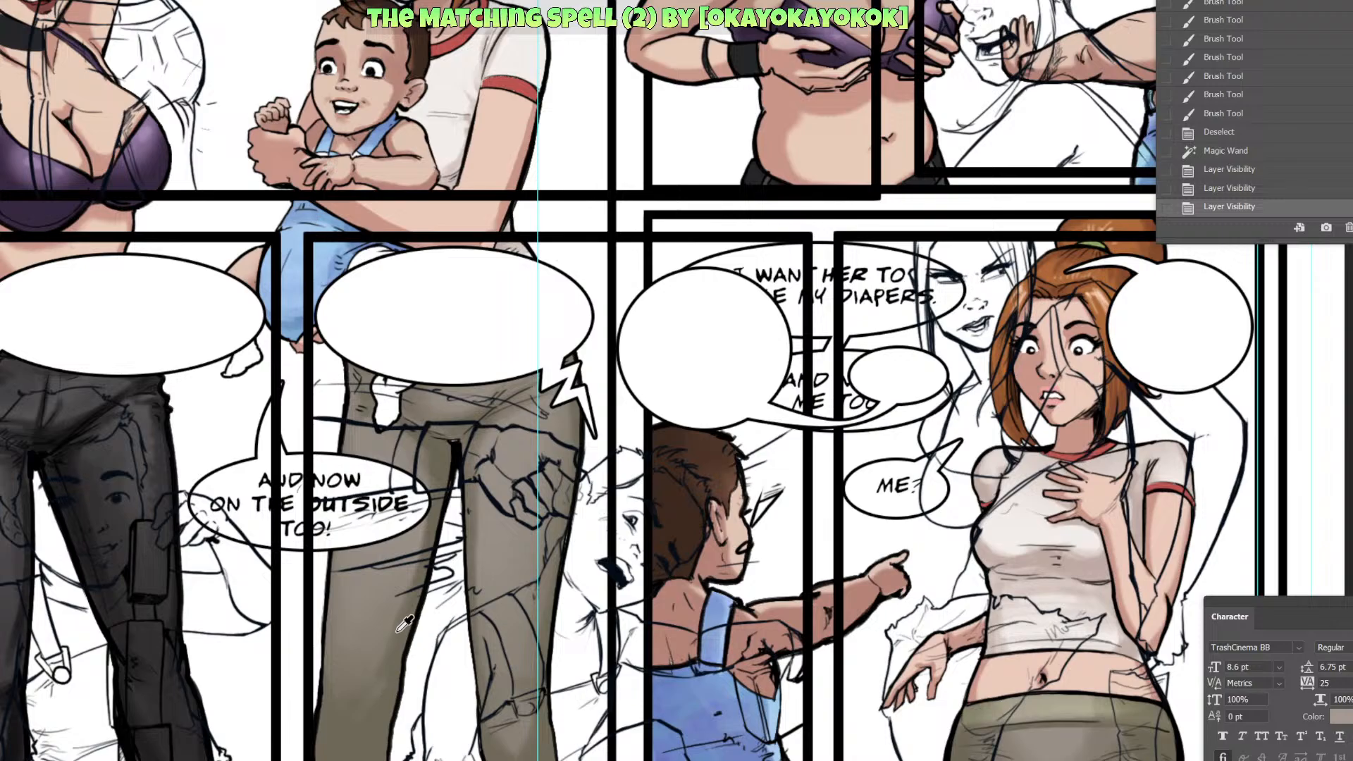
{"action": "left_click_drag", "start_coordinate": [507, 360], "coordinate": [488, 600]}
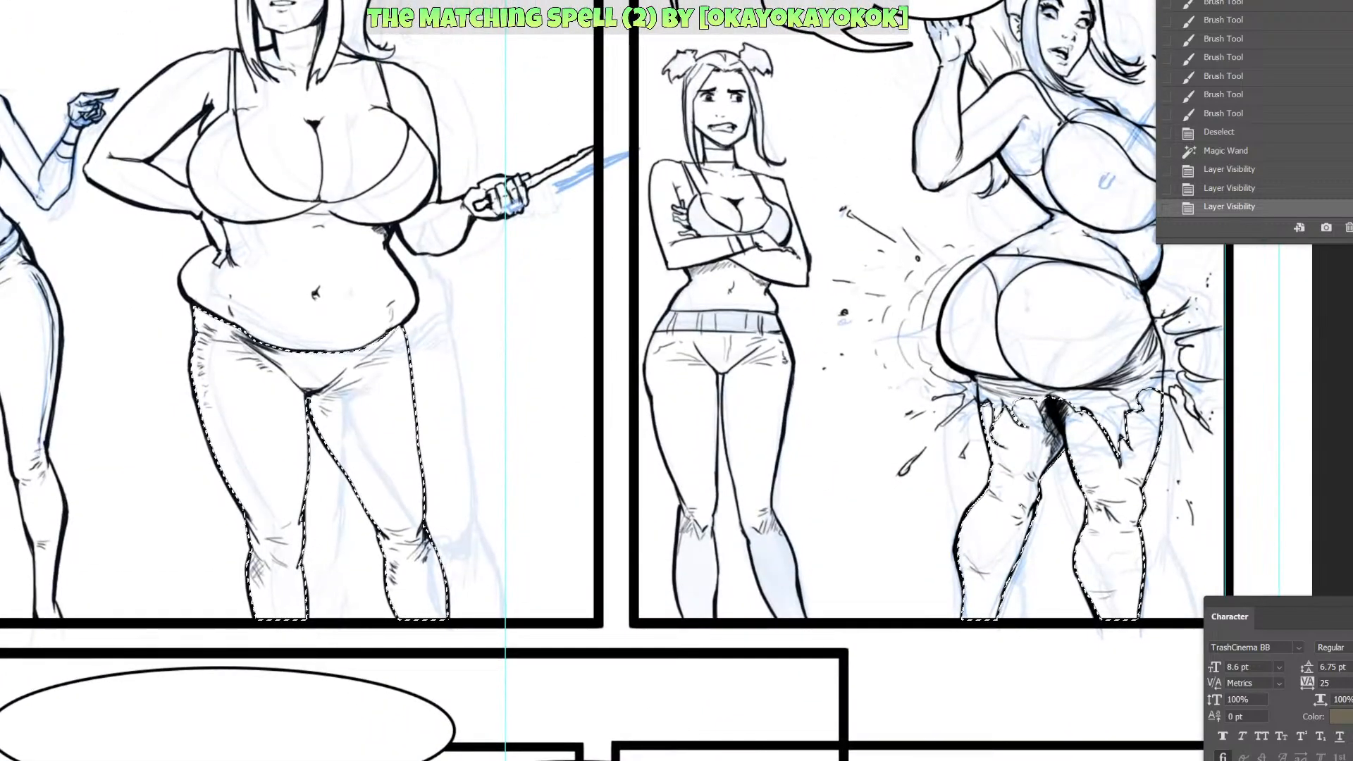
{"action": "key", "text": "ctrl+comma"}
{"action": "right_click", "coordinate": [344, 448]}
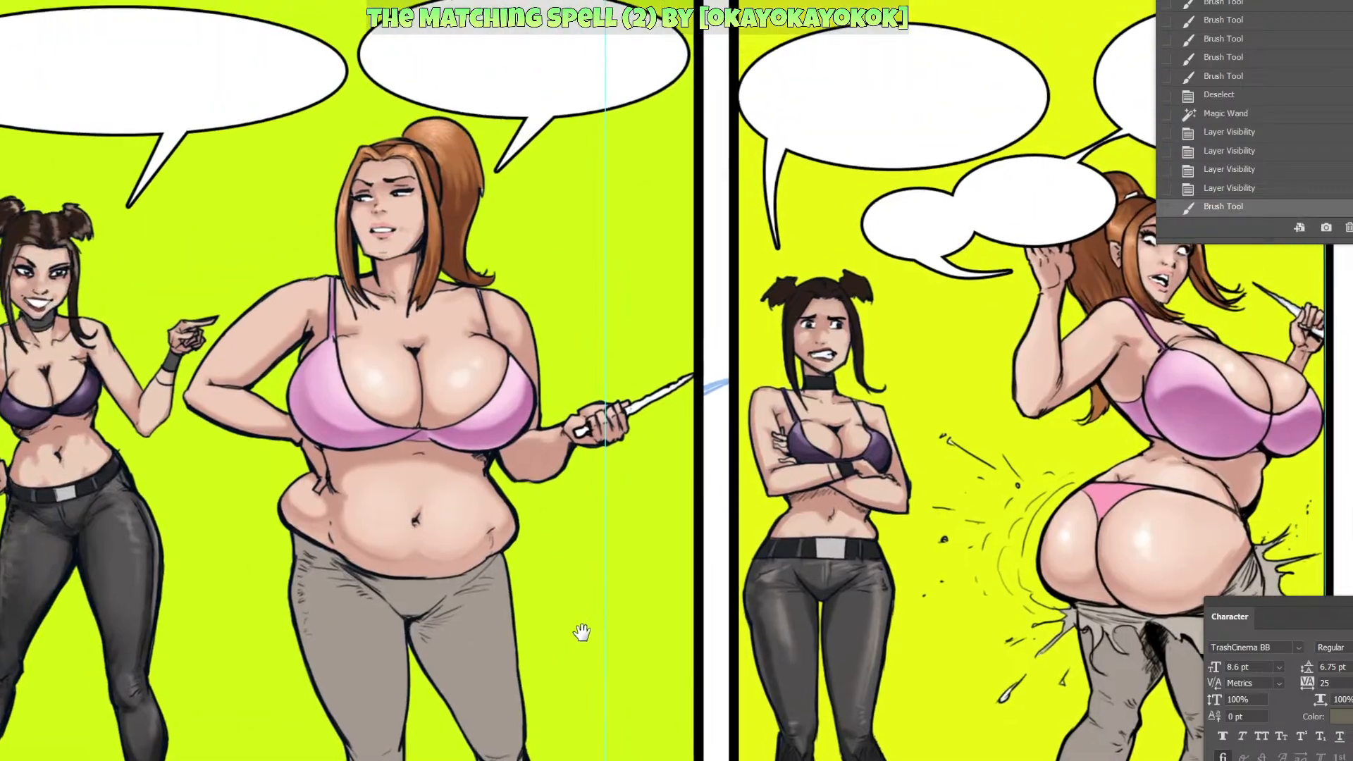
{"action": "left_click_drag", "start_coordinate": [582, 632], "coordinate": [574, 621]}
{"action": "key", "text": "ctrl+shift+d"}
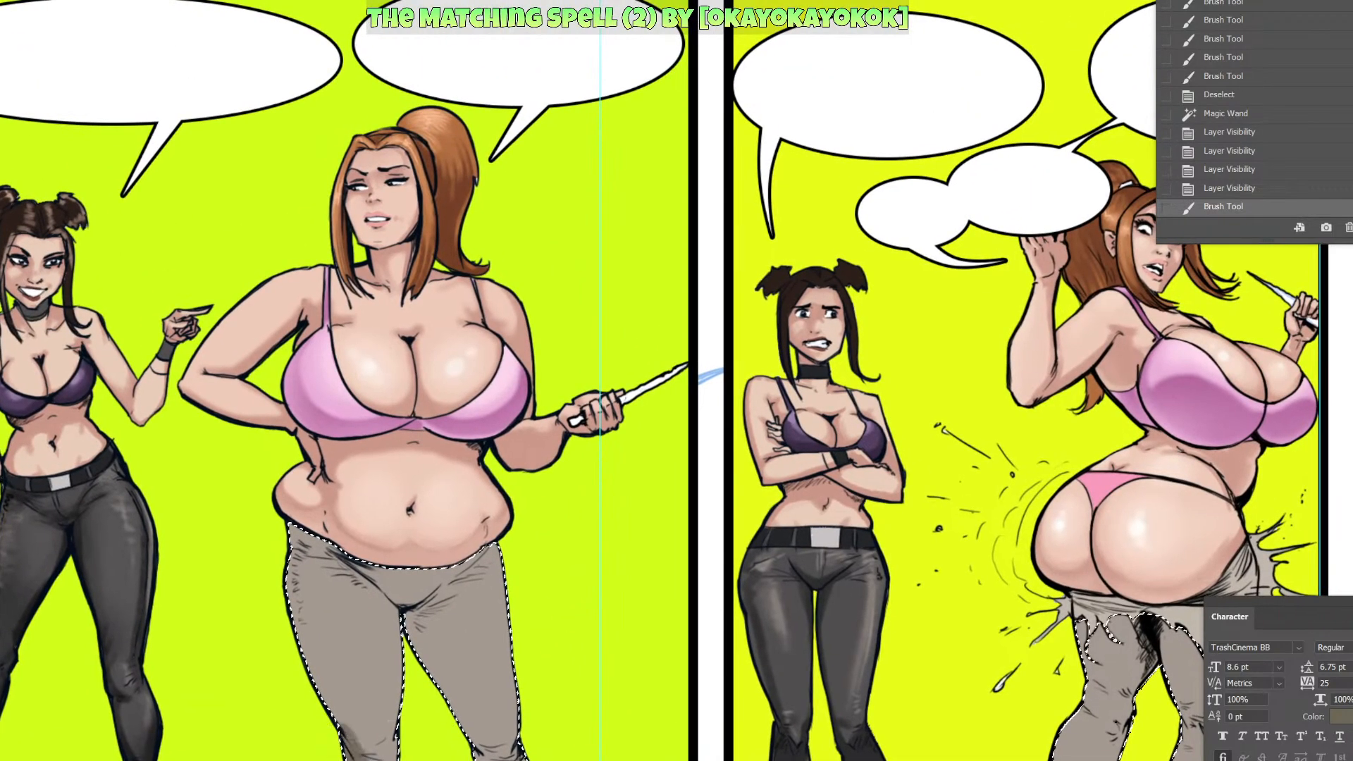
Paint khaki shadows around the knees and inner legs of the left-panel redhead's pants.
{"action": "left_click_drag", "start_coordinate": [392, 754], "coordinate": [380, 729]}
{"action": "mouse_move", "coordinate": [487, 757]}
{"action": "left_mouse_down"}
{"action": "mouse_move", "coordinate": [468, 726]}
{"action": "mouse_move", "coordinate": [511, 677]}
{"action": "left_mouse_up"}
{"action": "mouse_move", "coordinate": [451, 718]}
{"action": "left_mouse_down"}
{"action": "mouse_move", "coordinate": [405, 621]}
{"action": "mouse_move", "coordinate": [395, 740]}
{"action": "left_mouse_up"}
Change the brush and shade the waistline, crotch folds and outer leg edges of the left-panel redhead's pants.
{"action": "right_click", "coordinate": [539, 537]}
{"action": "key", "text": "Return"}
{"action": "mouse_move", "coordinate": [345, 560]}
{"action": "left_mouse_down"}
{"action": "mouse_move", "coordinate": [395, 651]}
{"action": "mouse_move", "coordinate": [415, 606]}
{"action": "mouse_move", "coordinate": [440, 610]}
{"action": "mouse_move", "coordinate": [489, 554]}
{"action": "left_mouse_up"}
{"action": "mouse_move", "coordinate": [414, 617]}
{"action": "left_mouse_down"}
{"action": "mouse_move", "coordinate": [447, 734]}
{"action": "mouse_move", "coordinate": [419, 613]}
{"action": "mouse_move", "coordinate": [467, 722]}
{"action": "mouse_move", "coordinate": [414, 628]}
{"action": "mouse_move", "coordinate": [491, 751]}
{"action": "mouse_move", "coordinate": [416, 671]}
{"action": "mouse_move", "coordinate": [396, 621]}
{"action": "mouse_move", "coordinate": [391, 748]}
{"action": "left_mouse_up"}
{"action": "mouse_move", "coordinate": [305, 543]}
{"action": "left_mouse_down"}
{"action": "mouse_move", "coordinate": [286, 652]}
{"action": "mouse_move", "coordinate": [349, 725]}
{"action": "left_mouse_up"}
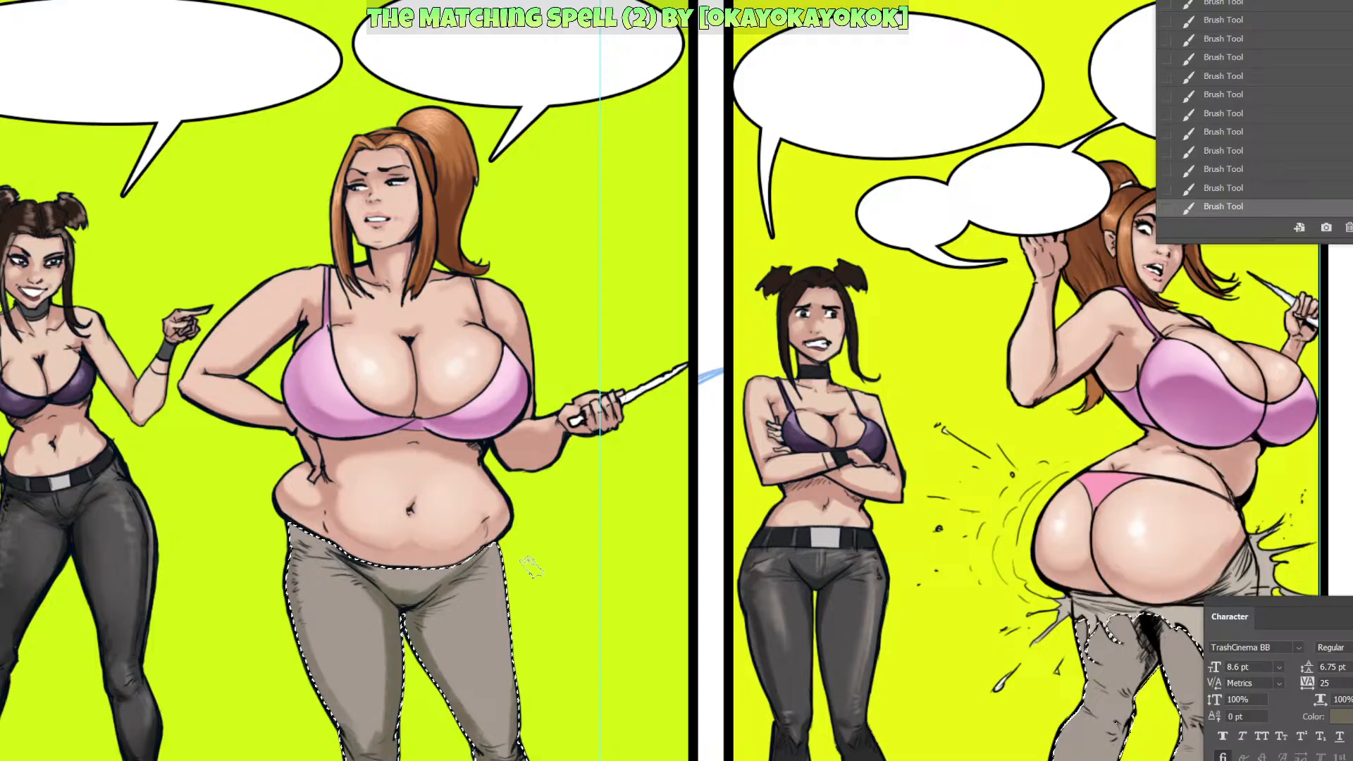
{"action": "left_click_drag", "start_coordinate": [490, 541], "coordinate": [517, 741]}
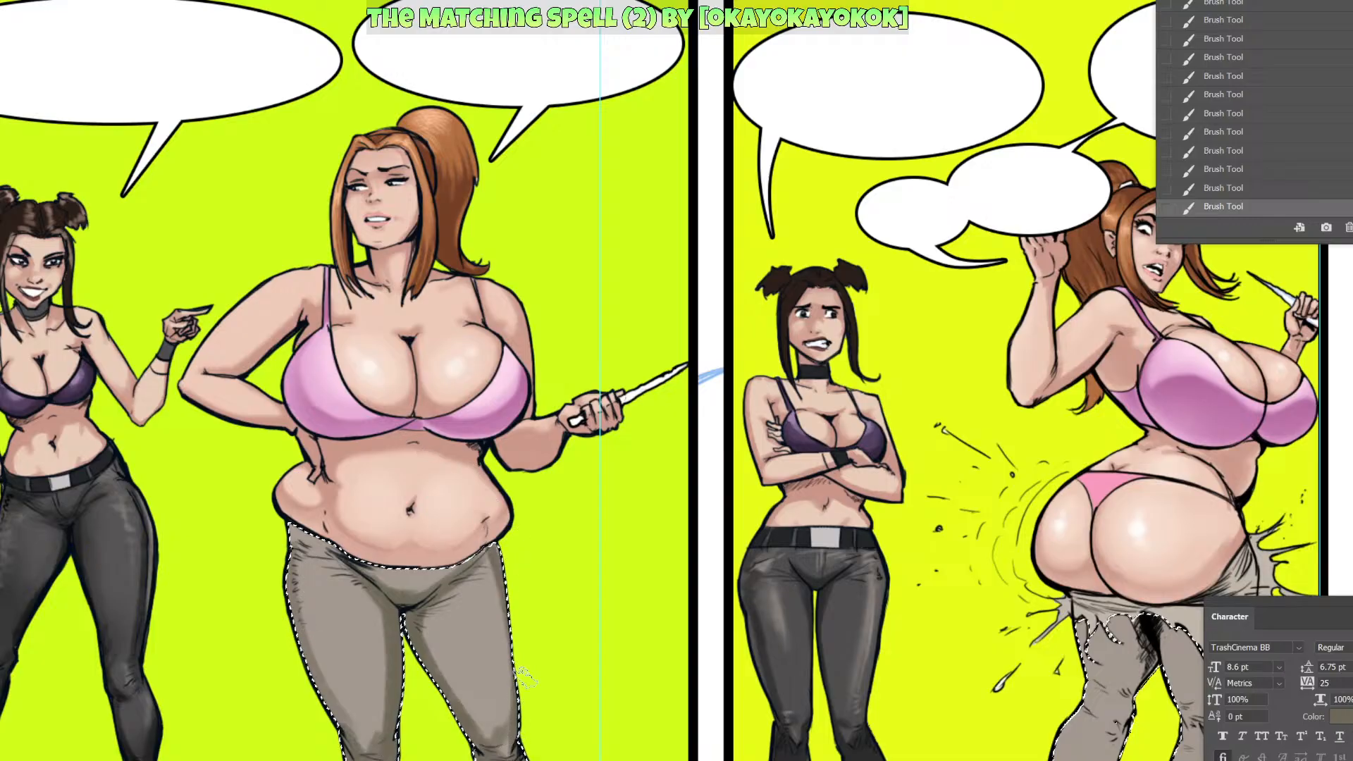
{"action": "left_click_drag", "start_coordinate": [515, 669], "coordinate": [523, 750]}
{"action": "scroll", "coordinate": [585, 637], "scroll_direction": "up", "scroll_amount": 3}
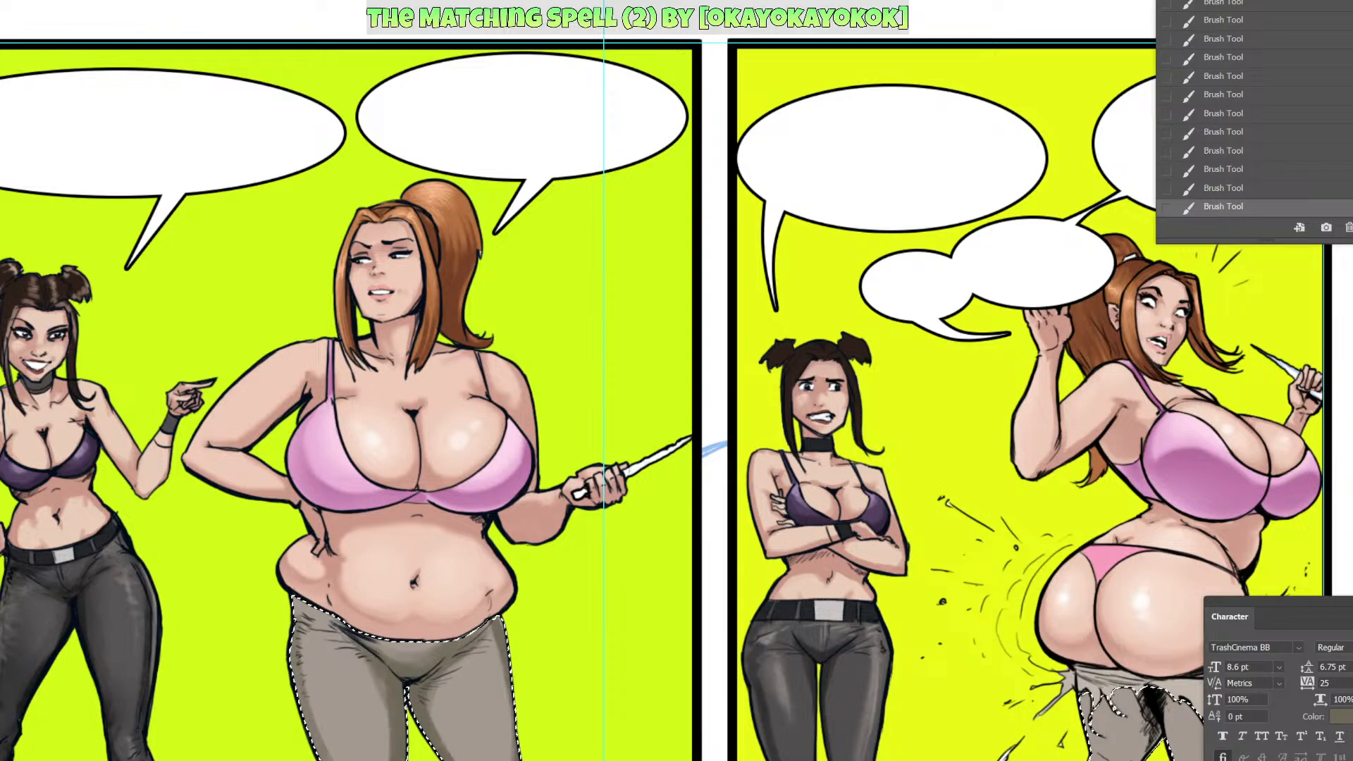
Refine the shading on the left-panel redhead's pants with a 15 px brush, deepening the folds and inner thigh.
{"action": "right_click", "coordinate": [426, 579]}
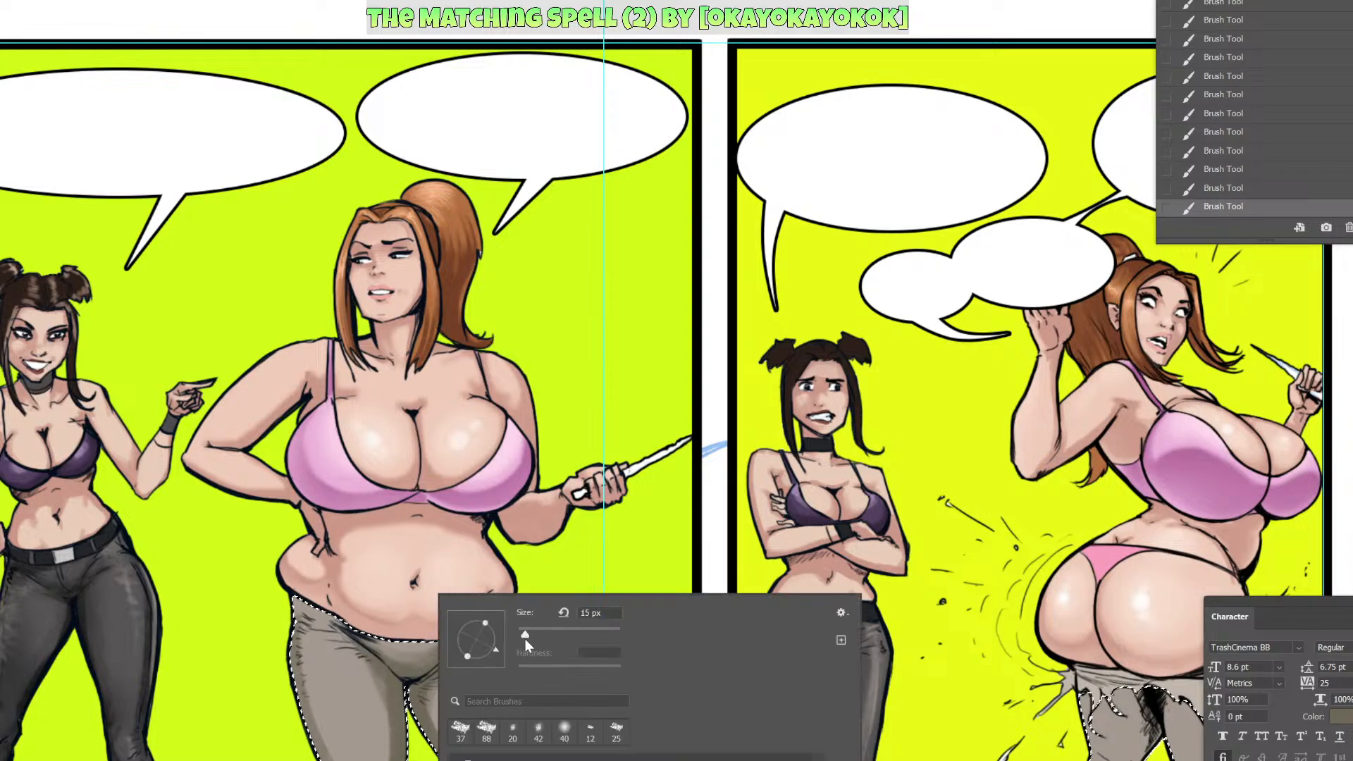
{"action": "key", "text": "Escape"}
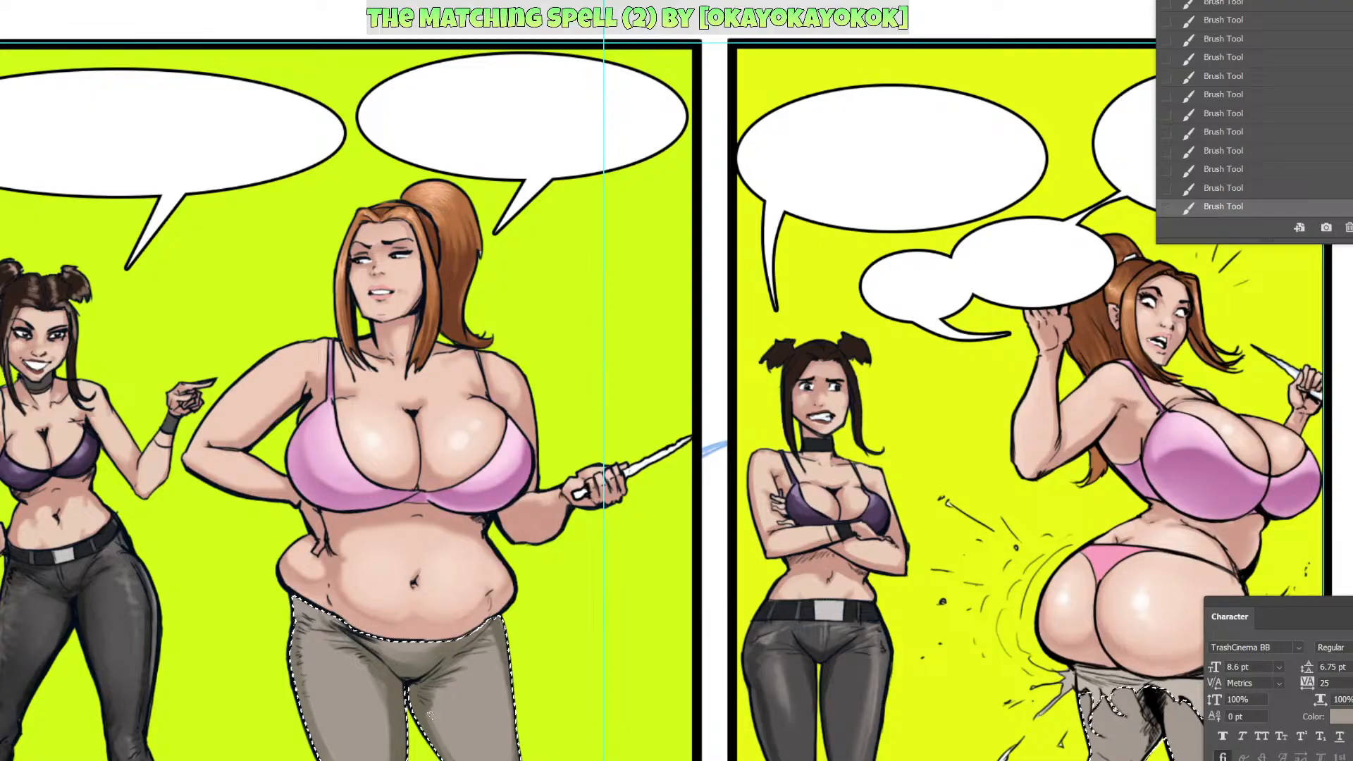
{"action": "left_click_drag", "start_coordinate": [594, 699], "coordinate": [579, 710]}
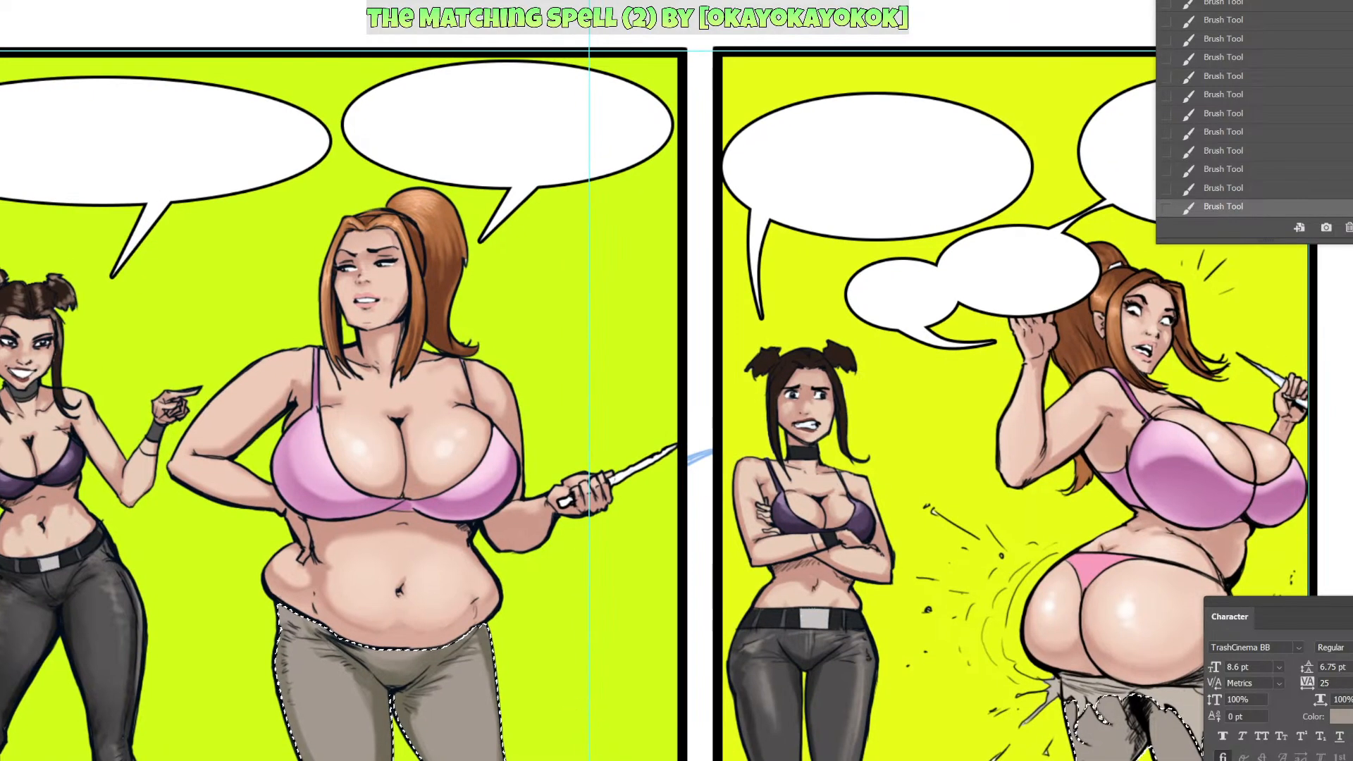
{"action": "right_click", "coordinate": [494, 732]}
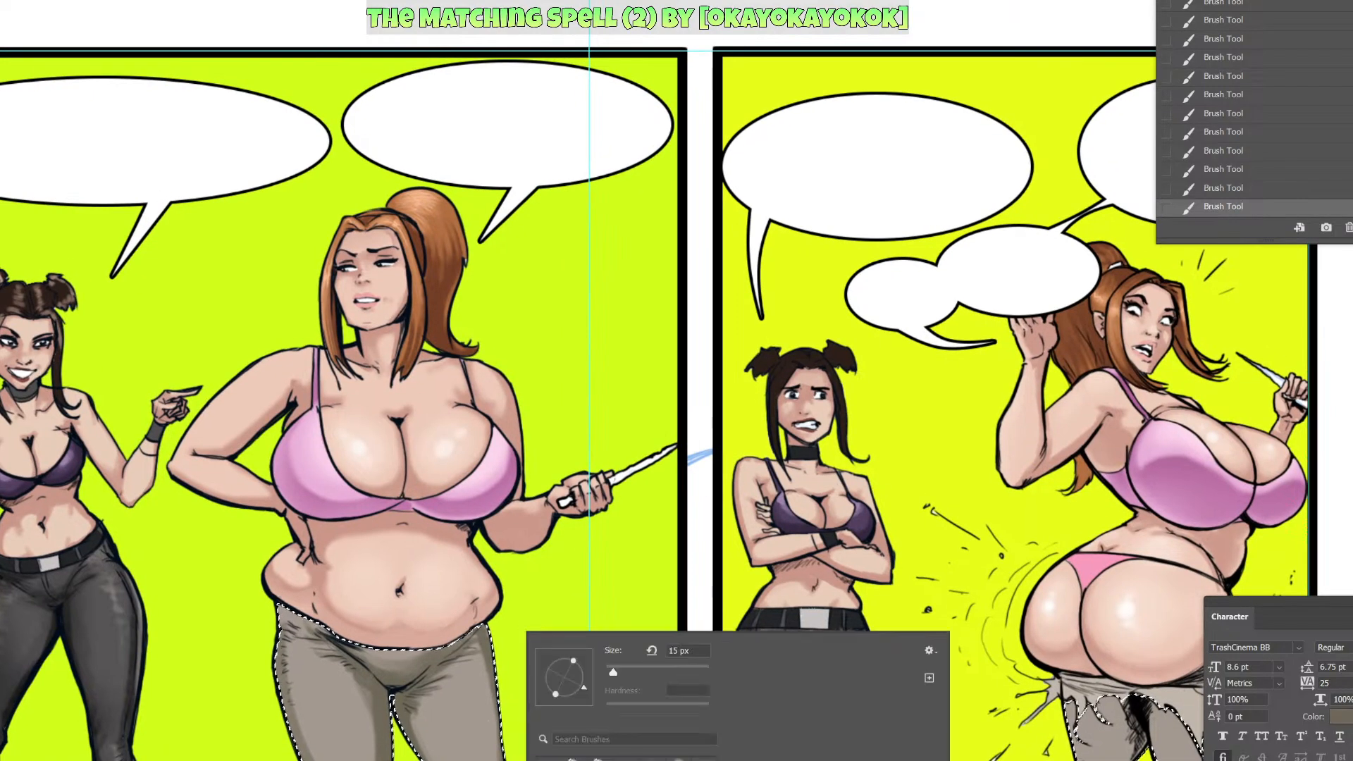
{"action": "left_click", "coordinate": [572, 759]}
{"action": "left_click", "coordinate": [489, 742]}
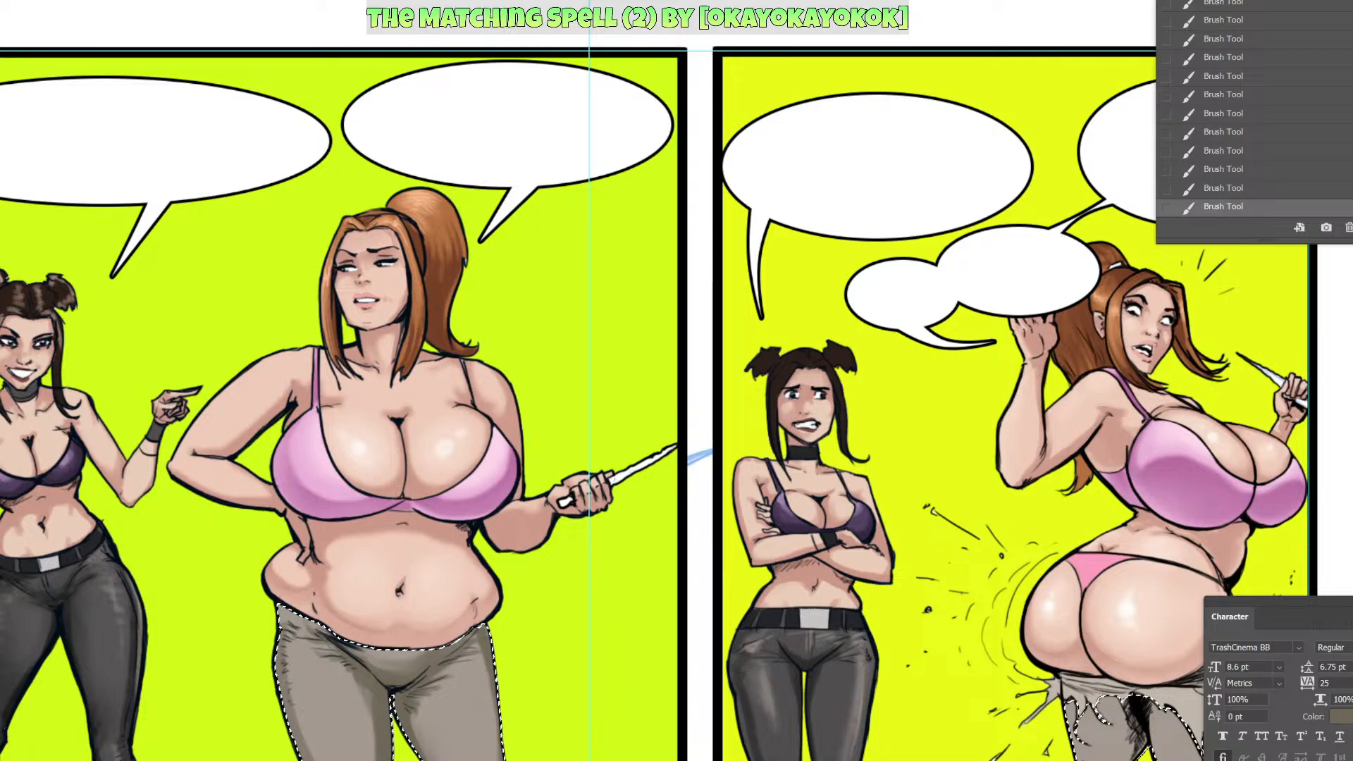
{"action": "left_click_drag", "start_coordinate": [366, 682], "coordinate": [372, 755]}
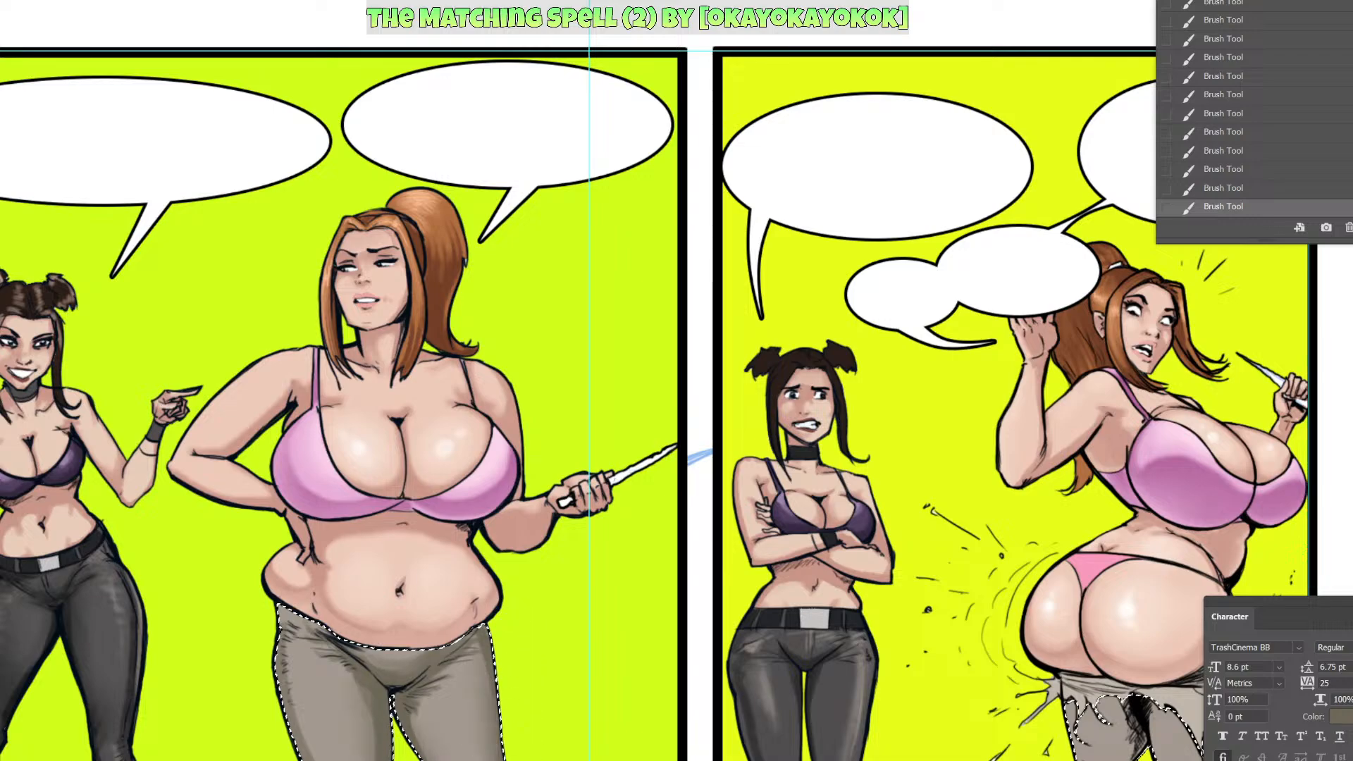
Pick a pale beige with hue 30 and paint light touches on the hip of the left-panel redhead's pants.
{"action": "left_click_drag", "start_coordinate": [620, 677], "coordinate": [668, 760]}
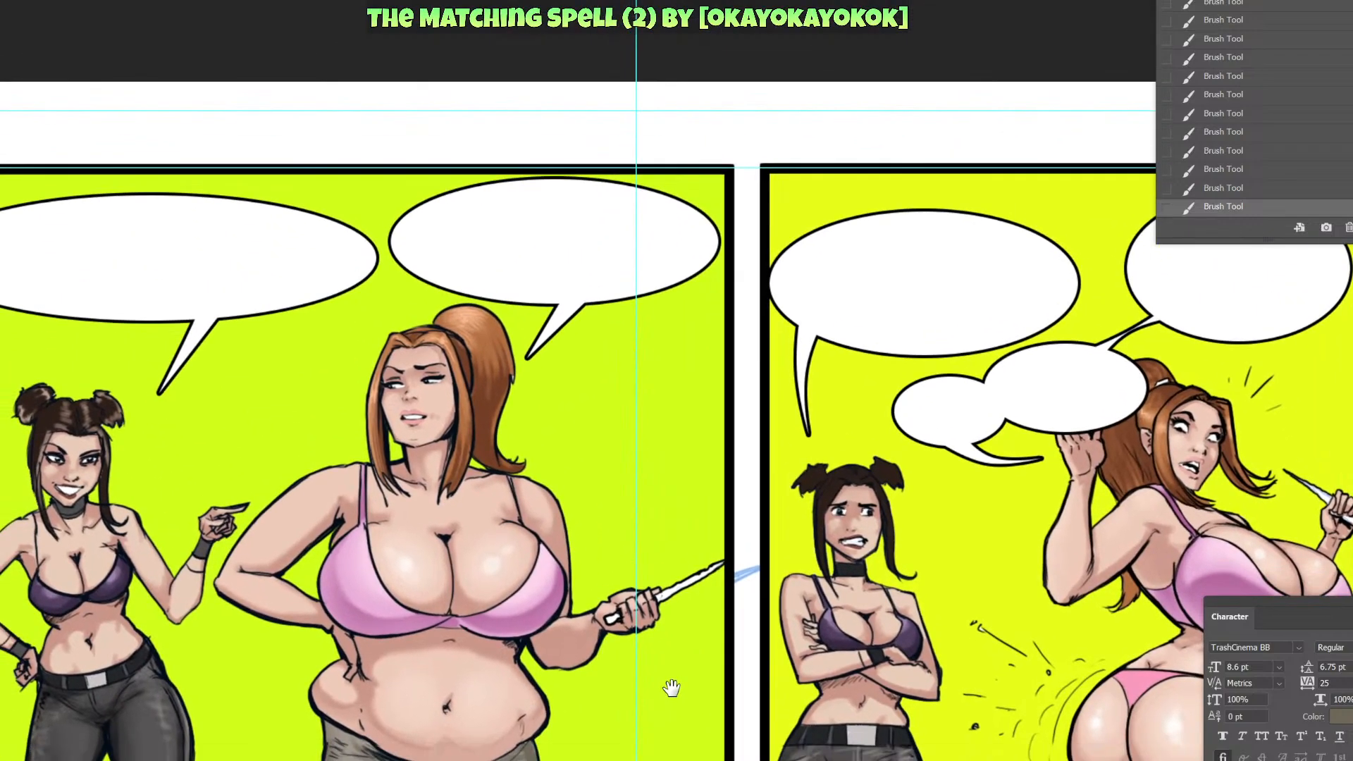
{"action": "mouse_move", "coordinate": [671, 687]}
{"action": "left_mouse_down"}
{"action": "mouse_move", "coordinate": [709, 632]}
{"action": "mouse_move", "coordinate": [691, 653]}
{"action": "mouse_move", "coordinate": [731, 631]}
{"action": "left_mouse_up"}
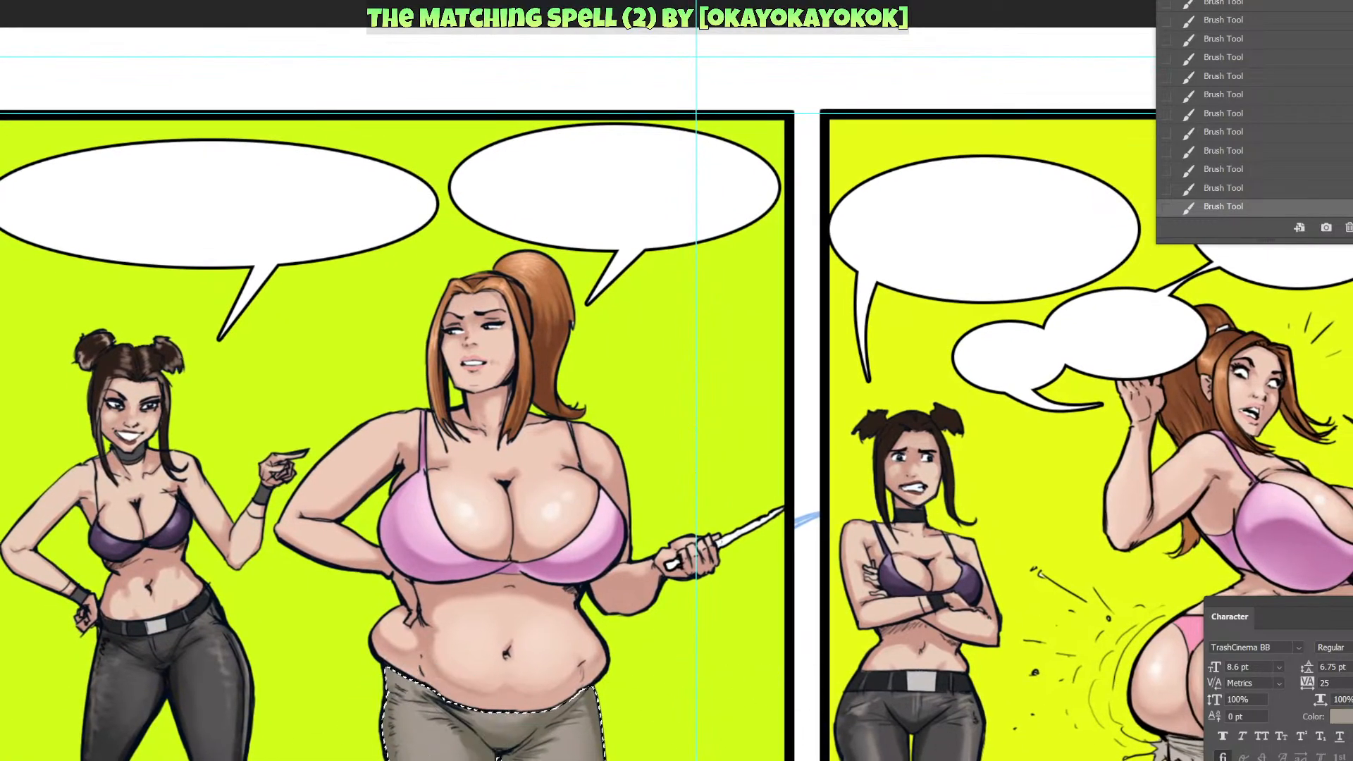
{"action": "left_click", "coordinate": [710, 663]}
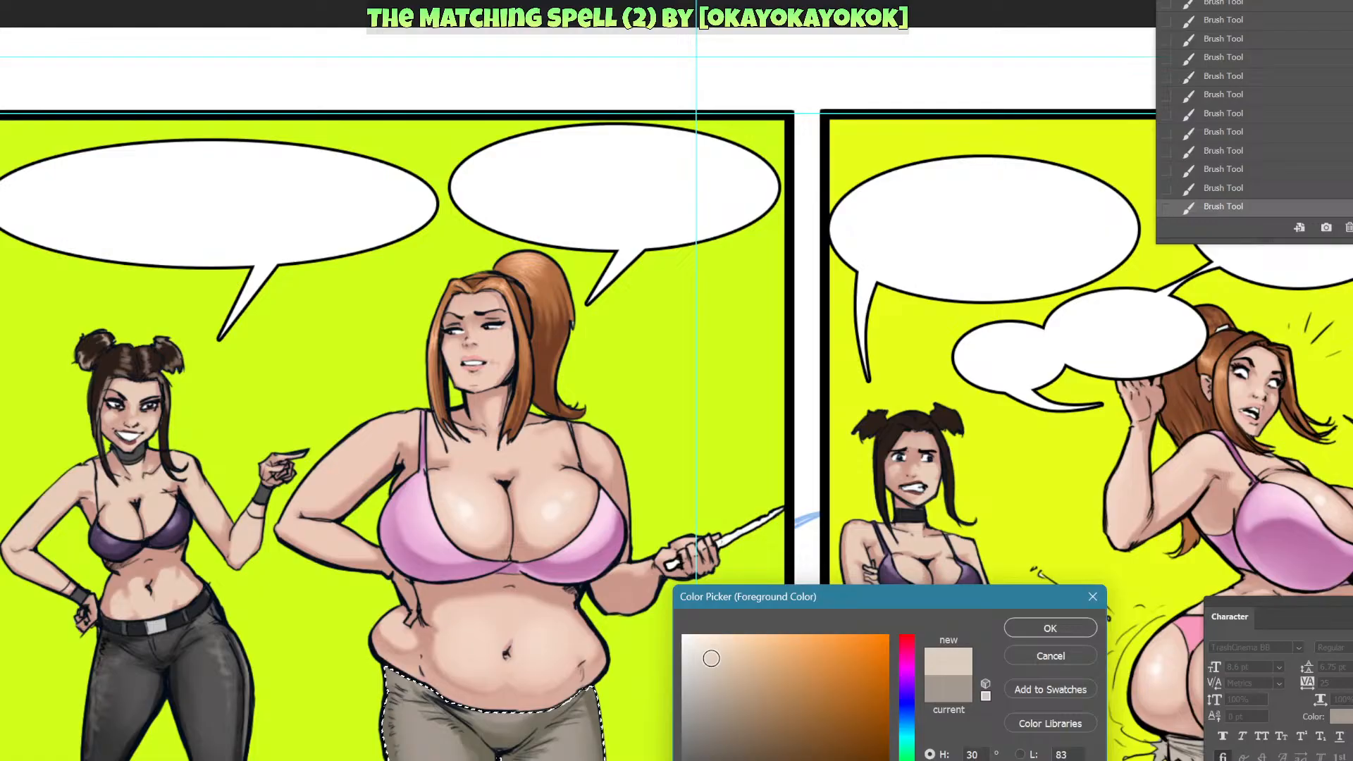
{"action": "left_click", "coordinate": [1031, 629]}
{"action": "right_click", "coordinate": [530, 670]}
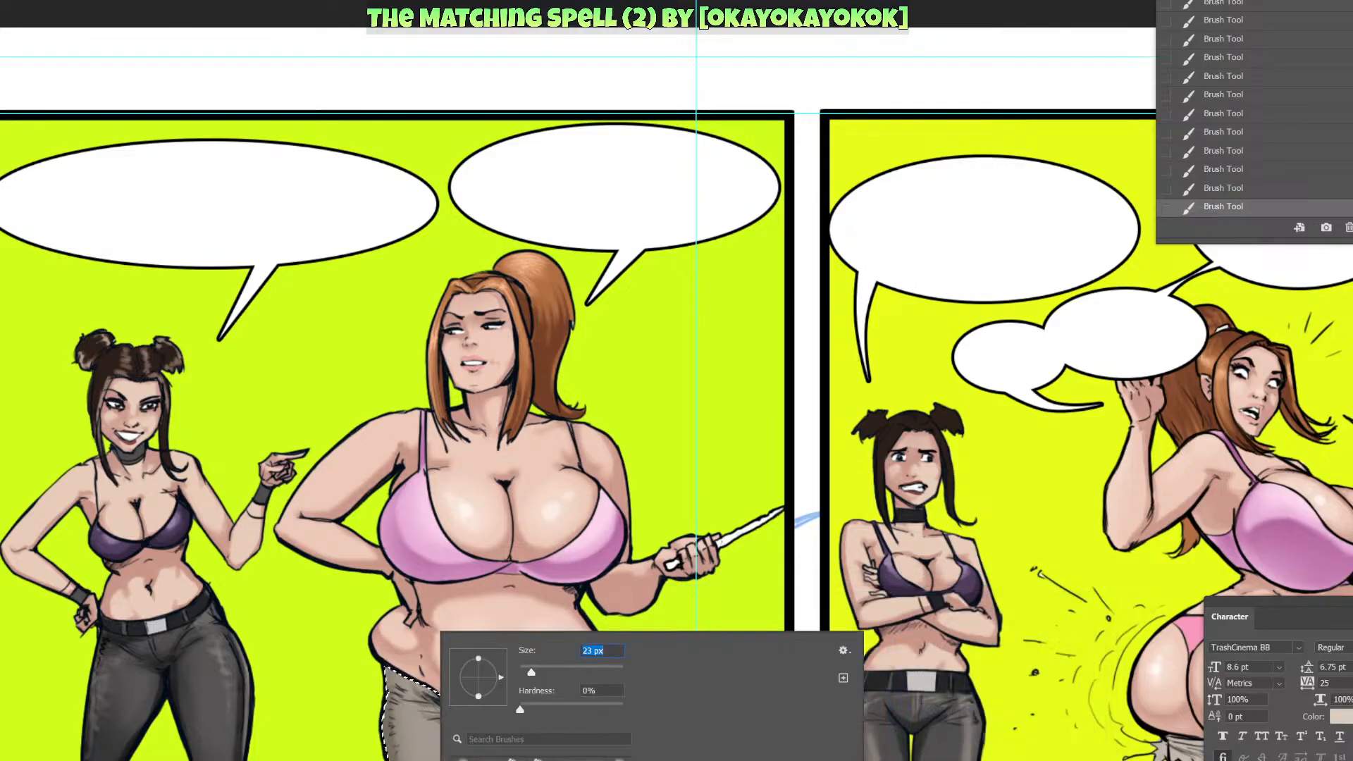
{"action": "left_click", "coordinate": [416, 690]}
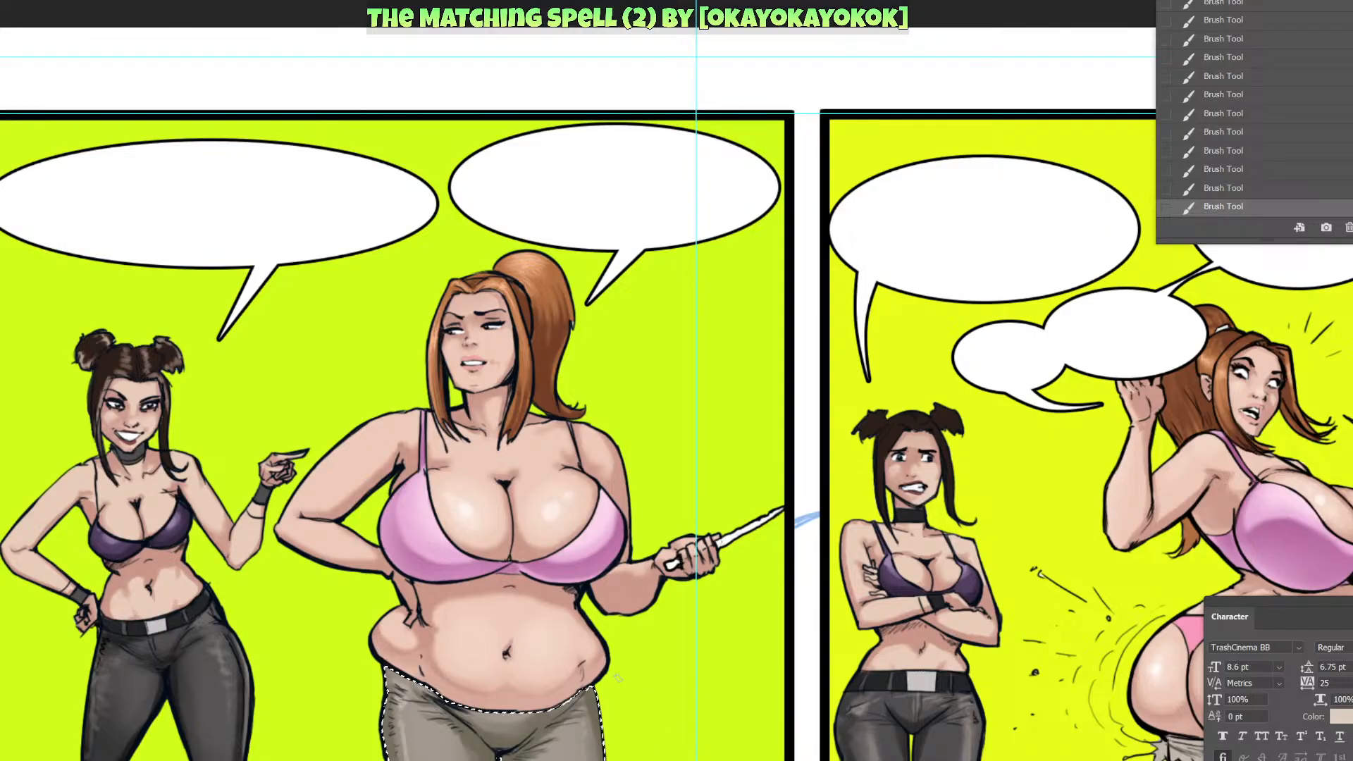
Switch to a larger soft brush, adjust its size and paint beige highlights down the left-panel redhead's thigh below the bent arm.
{"action": "right_click", "coordinate": [750, 671]}
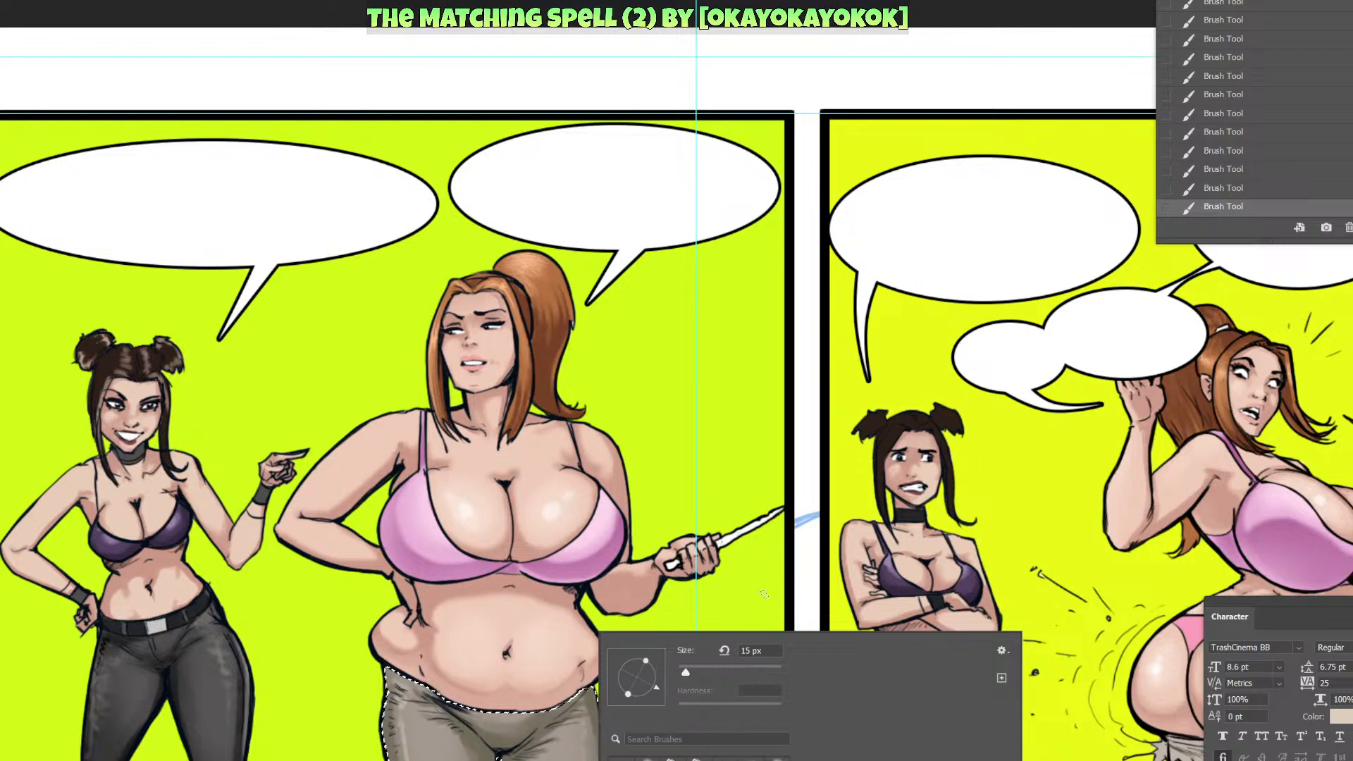
{"action": "left_click", "coordinate": [768, 665]}
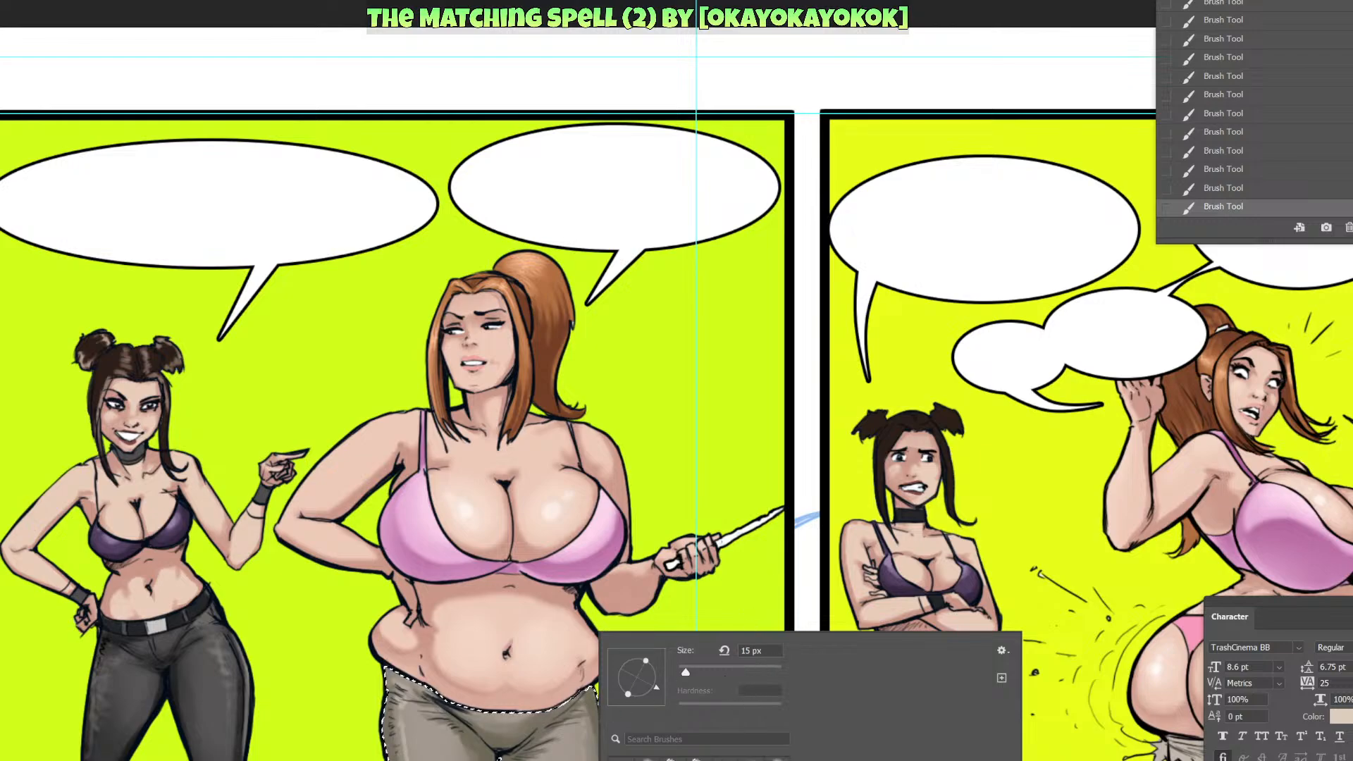
{"action": "left_click", "coordinate": [713, 668]}
{"action": "left_click", "coordinate": [589, 575]}
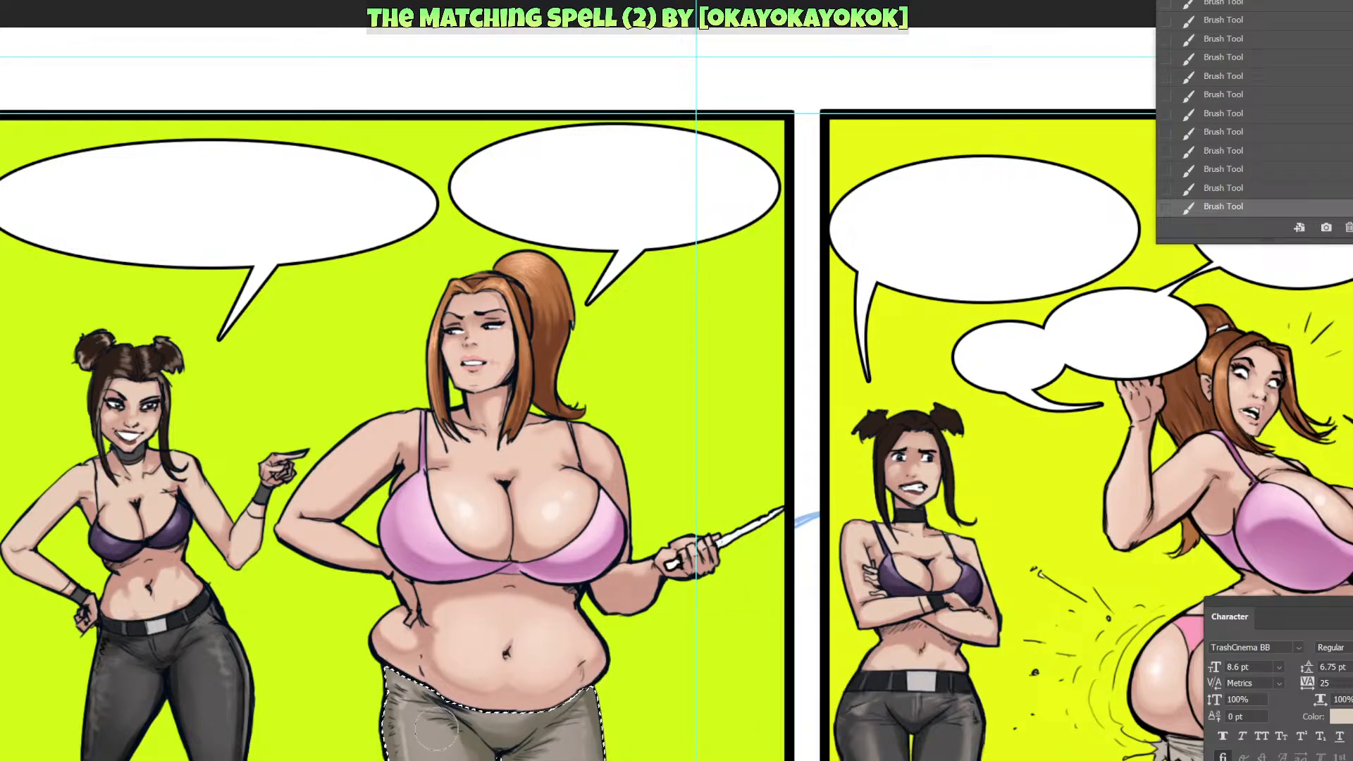
{"action": "right_click", "coordinate": [432, 721]}
{"action": "left_click", "coordinate": [534, 666]}
{"action": "left_click", "coordinate": [399, 728]}
{"action": "mouse_move", "coordinate": [402, 722]}
{"action": "left_mouse_down"}
{"action": "mouse_move", "coordinate": [410, 756]}
{"action": "mouse_move", "coordinate": [427, 759]}
{"action": "left_mouse_up"}
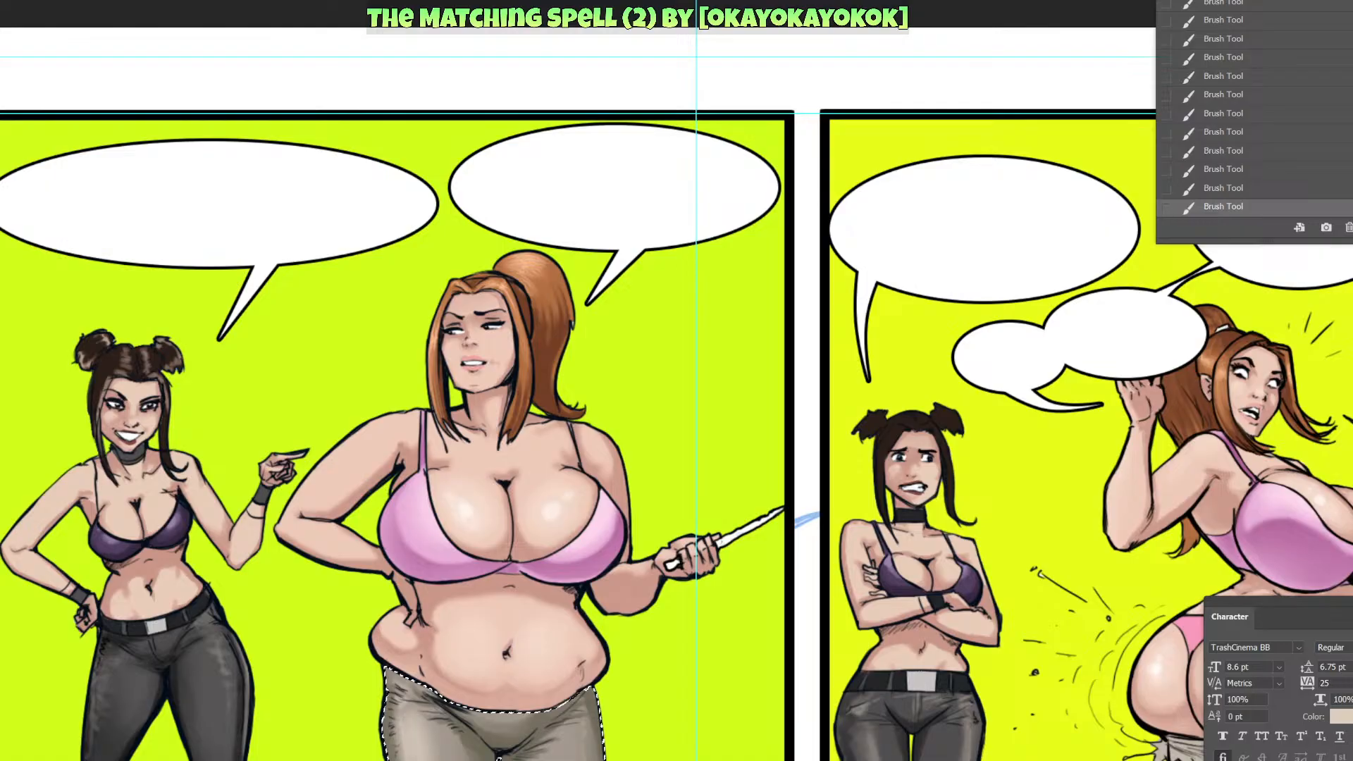
Paint beige highlights on both thighs of the left-panel redhead's pants and refine them with a smaller brush.
{"action": "left_click_drag", "start_coordinate": [579, 743], "coordinate": [580, 760]}
{"action": "left_click_drag", "start_coordinate": [403, 726], "coordinate": [399, 760]}
{"action": "right_click", "coordinate": [489, 760]}
{"action": "left_click_drag", "start_coordinate": [596, 673], "coordinate": [581, 673]}
{"action": "left_click", "coordinate": [461, 725]}
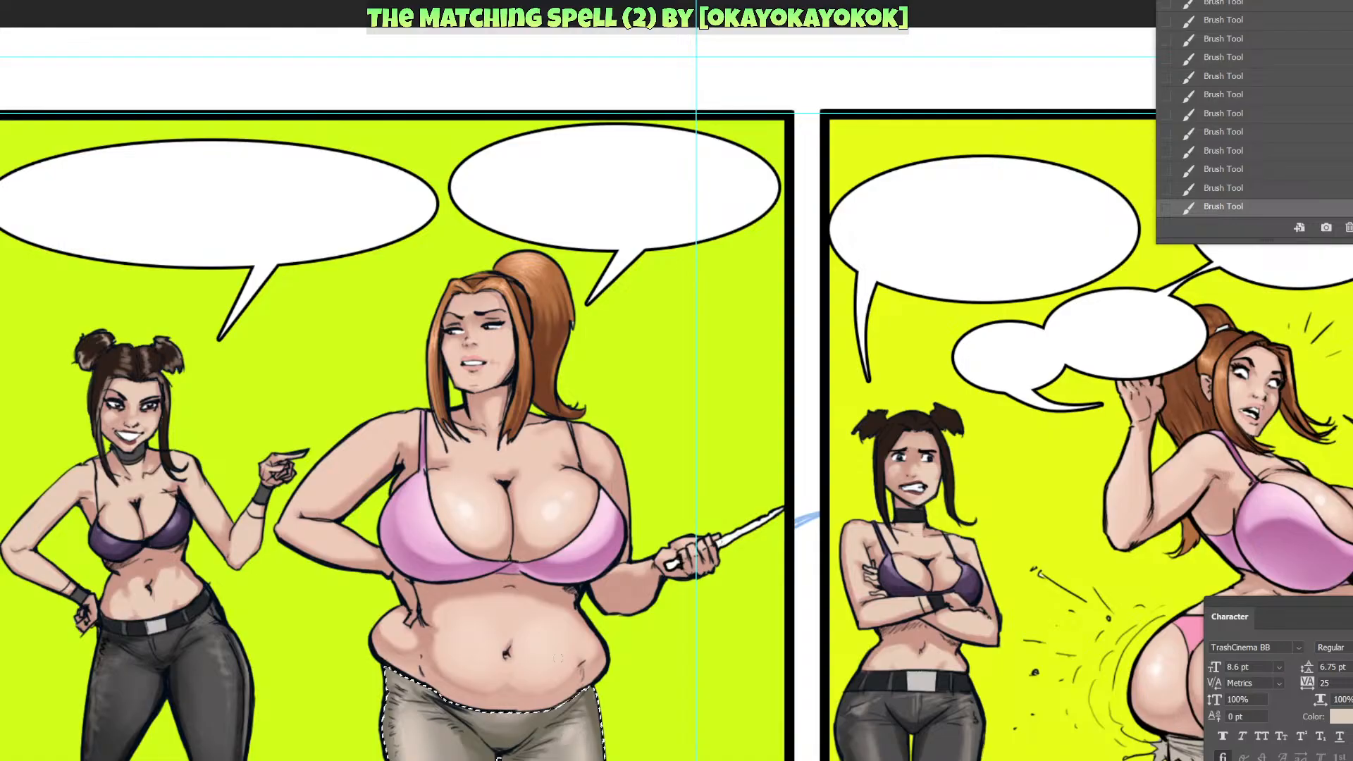
Sample the shadow tone from the left-panel redhead's pants and paint shading over both legs of the right-panel redhead's torn pants.
{"action": "left_click_drag", "start_coordinate": [974, 751], "coordinate": [510, 663]}
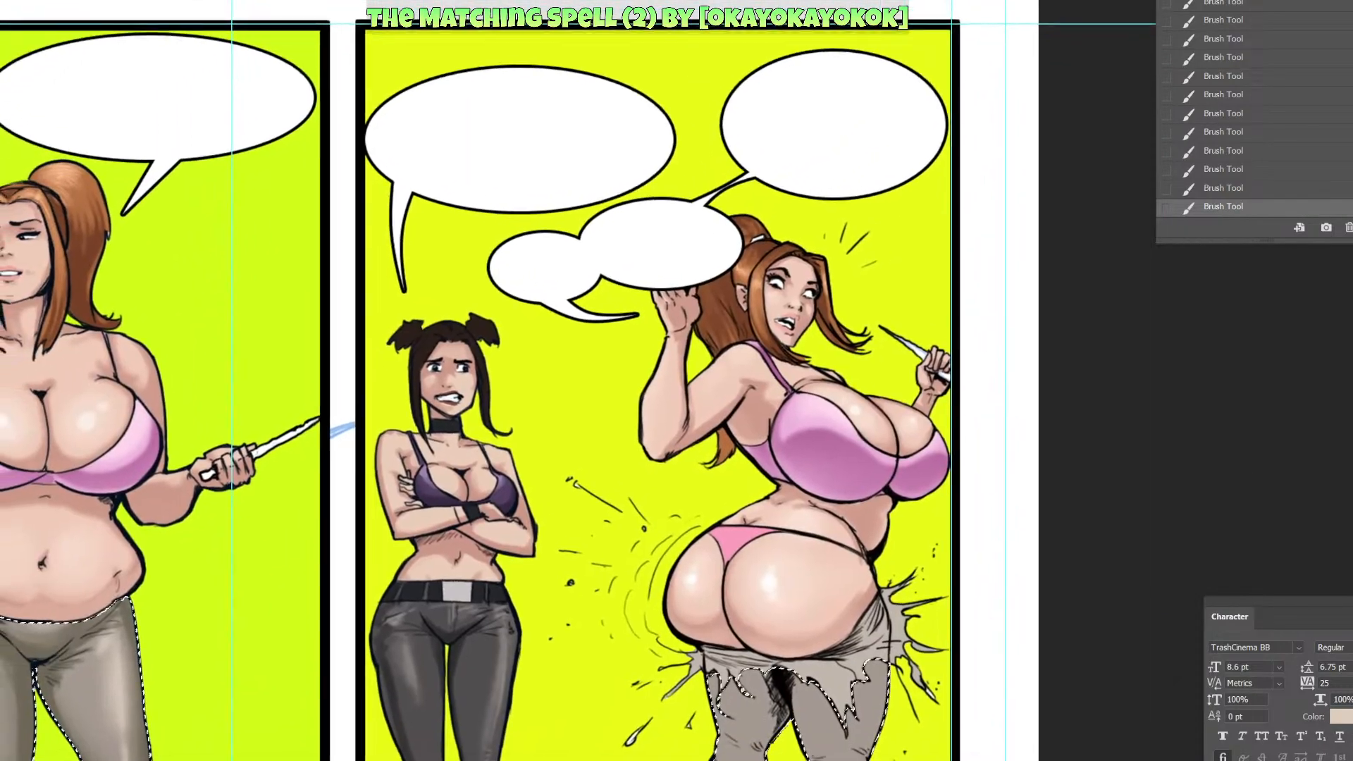
{"action": "left_click", "coordinate": [92, 687], "text": "alt"}
{"action": "right_click", "coordinate": [752, 631]}
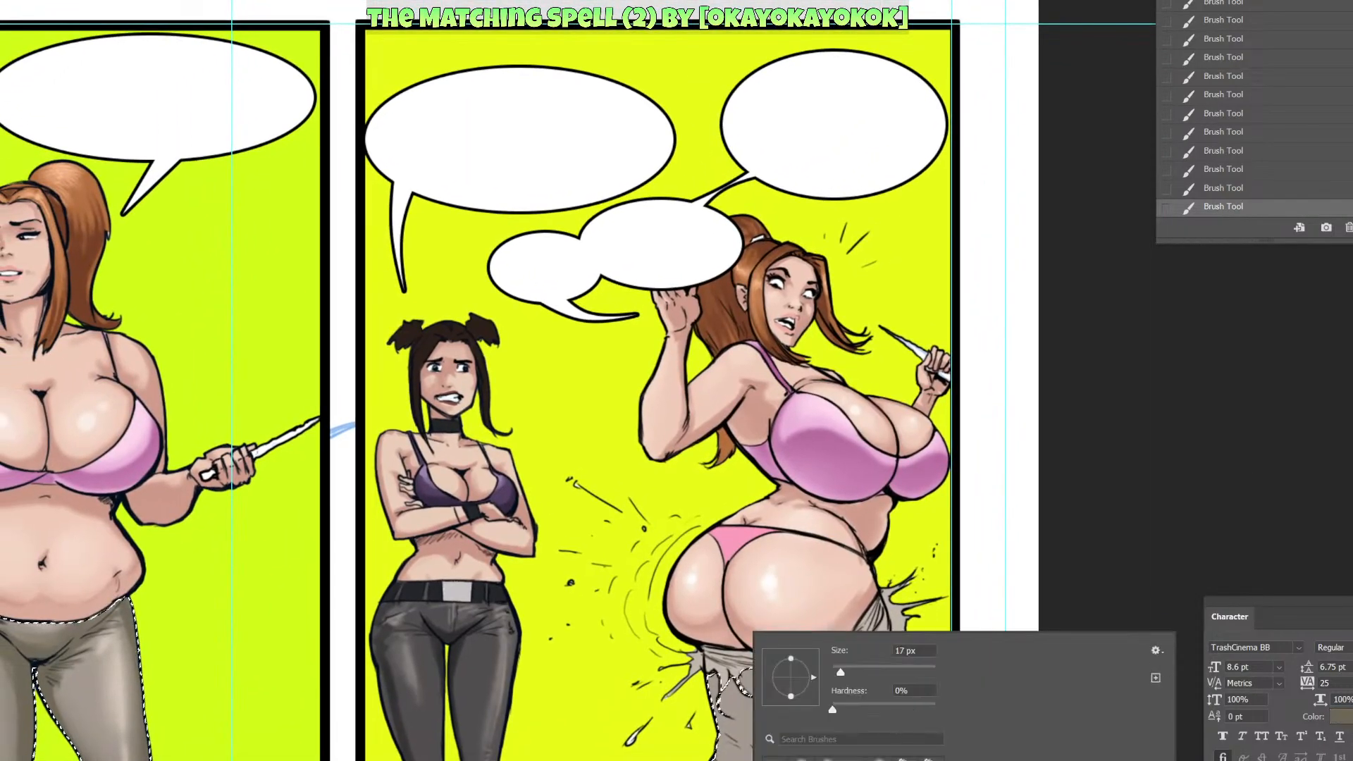
{"action": "key", "text": "Escape"}
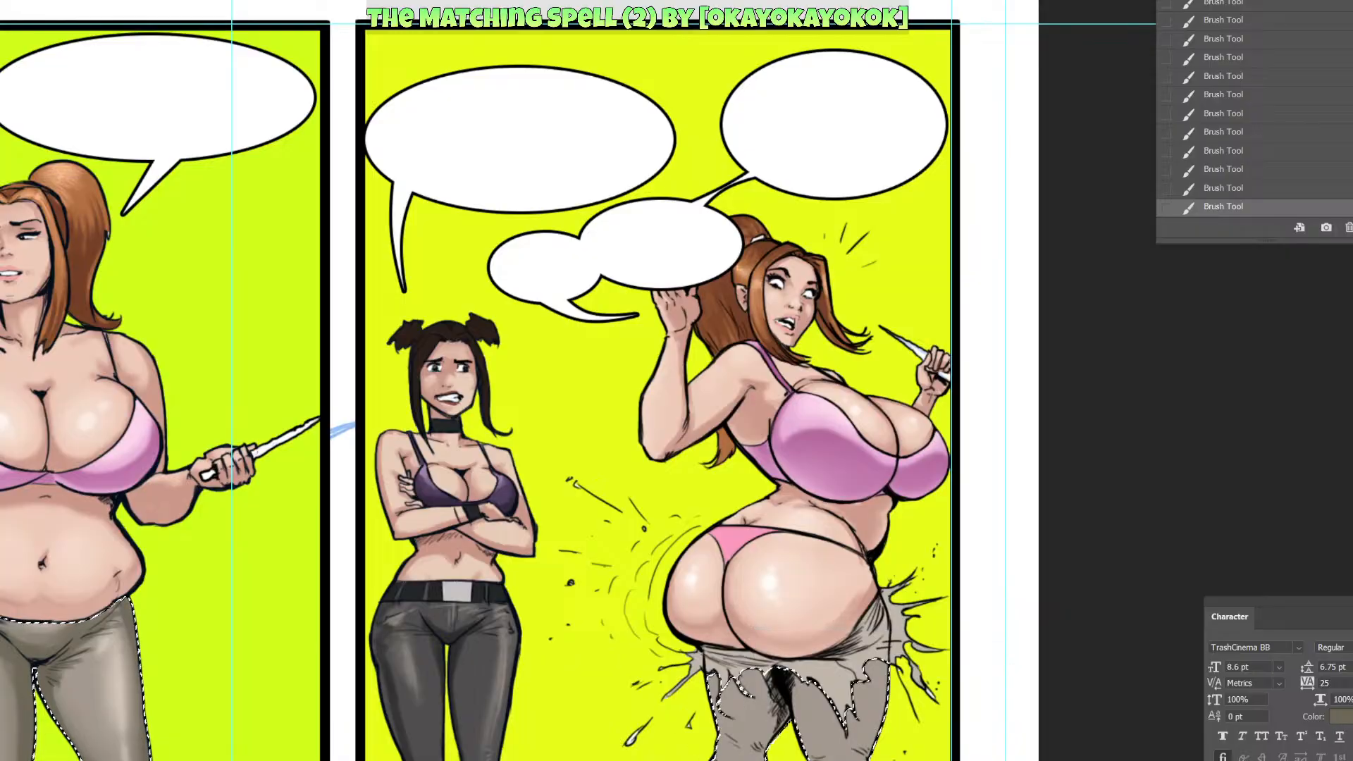
{"action": "mouse_move", "coordinate": [762, 751]}
{"action": "left_mouse_down"}
{"action": "mouse_move", "coordinate": [758, 638]}
{"action": "mouse_move", "coordinate": [748, 746]}
{"action": "mouse_move", "coordinate": [726, 720]}
{"action": "mouse_move", "coordinate": [754, 725]}
{"action": "mouse_move", "coordinate": [752, 641]}
{"action": "mouse_move", "coordinate": [762, 707]}
{"action": "mouse_move", "coordinate": [705, 637]}
{"action": "mouse_move", "coordinate": [748, 661]}
{"action": "mouse_move", "coordinate": [776, 644]}
{"action": "mouse_move", "coordinate": [811, 672]}
{"action": "mouse_move", "coordinate": [783, 679]}
{"action": "mouse_move", "coordinate": [803, 668]}
{"action": "mouse_move", "coordinate": [786, 722]}
{"action": "mouse_move", "coordinate": [839, 697]}
{"action": "mouse_move", "coordinate": [818, 669]}
{"action": "mouse_move", "coordinate": [874, 626]}
{"action": "mouse_move", "coordinate": [867, 644]}
{"action": "mouse_move", "coordinate": [906, 729]}
{"action": "mouse_move", "coordinate": [856, 747]}
{"action": "left_mouse_up"}
{"action": "mouse_move", "coordinate": [826, 680]}
{"action": "left_mouse_down"}
{"action": "mouse_move", "coordinate": [816, 708]}
{"action": "mouse_move", "coordinate": [864, 758]}
{"action": "left_mouse_up"}
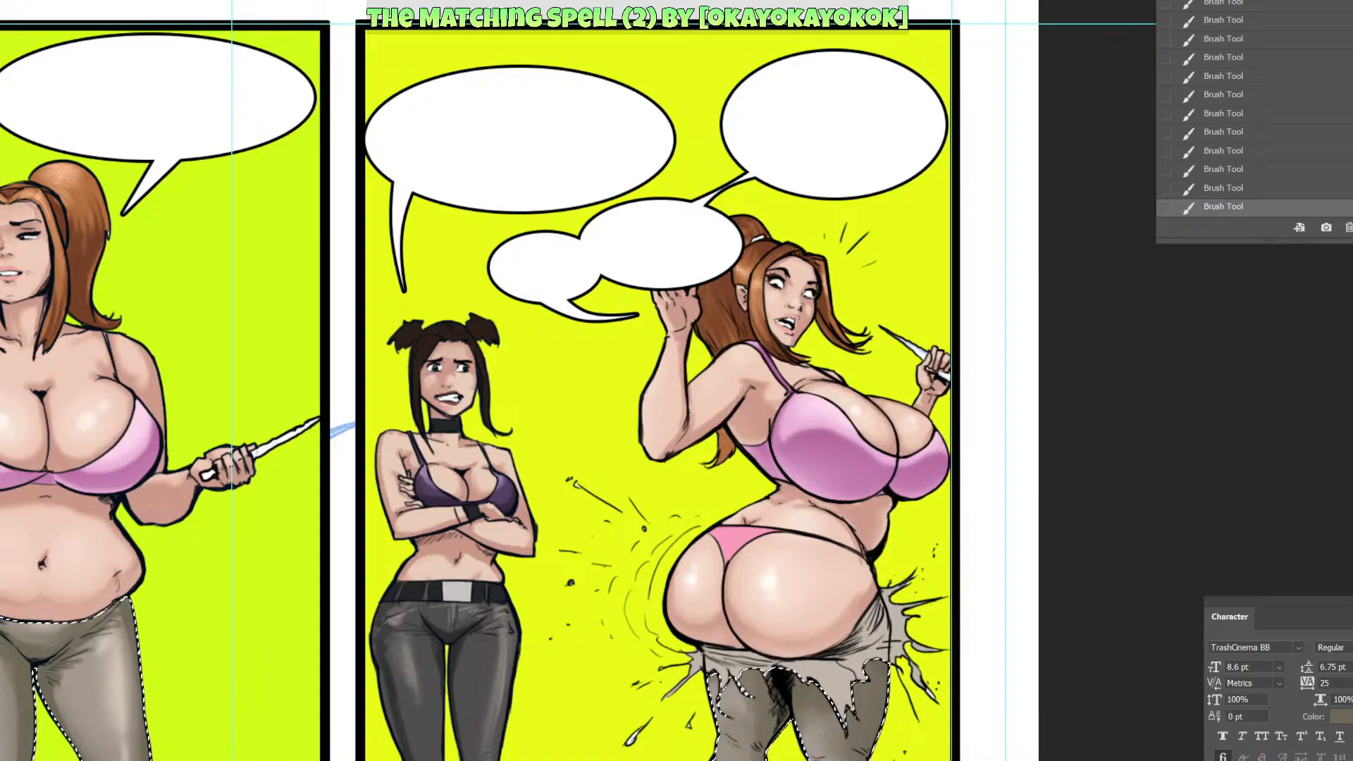
Resize the brush and refine the leg shading on the right-panel redhead's pants with a tone sampled from the pants.
{"action": "left_click_drag", "start_coordinate": [871, 755], "coordinate": [765, 743]}
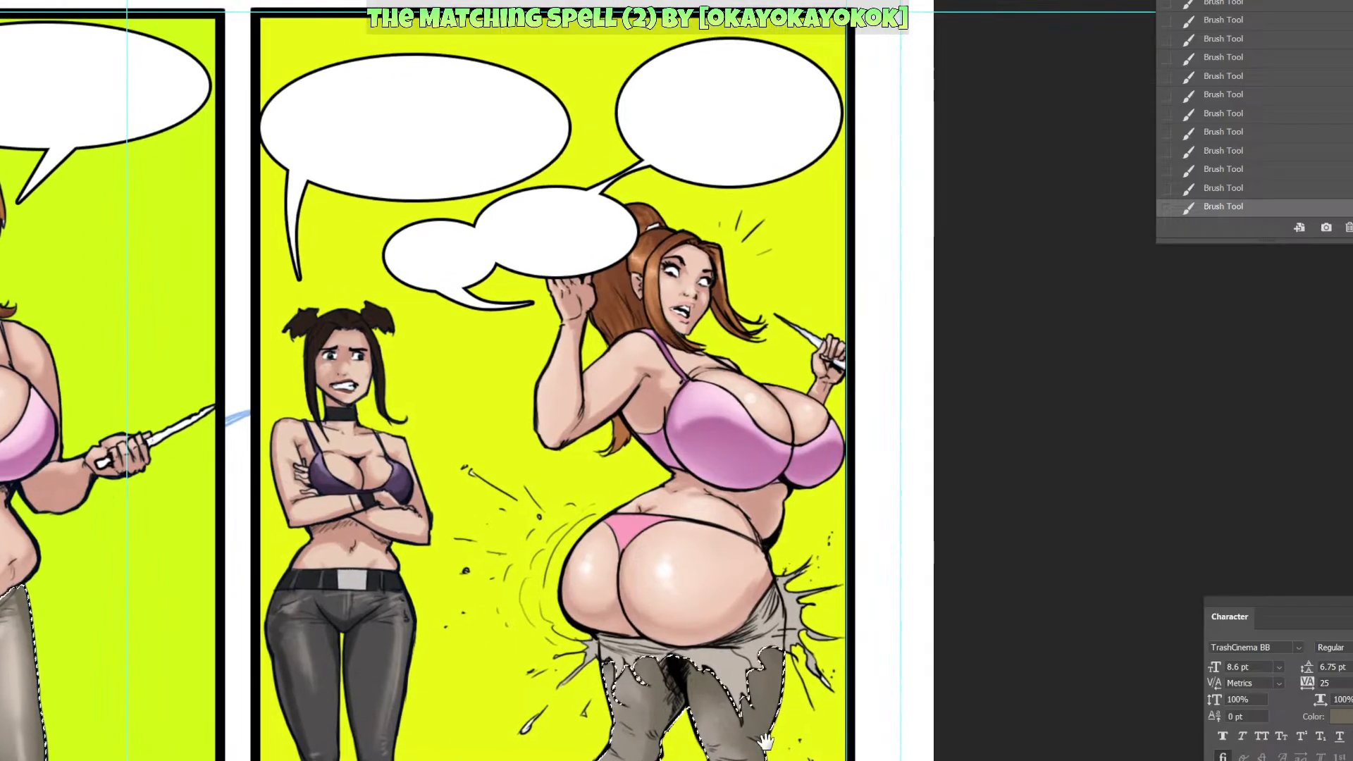
{"action": "right_click", "coordinate": [650, 733]}
{"action": "left_click", "coordinate": [776, 666]}
{"action": "key", "text": "Return"}
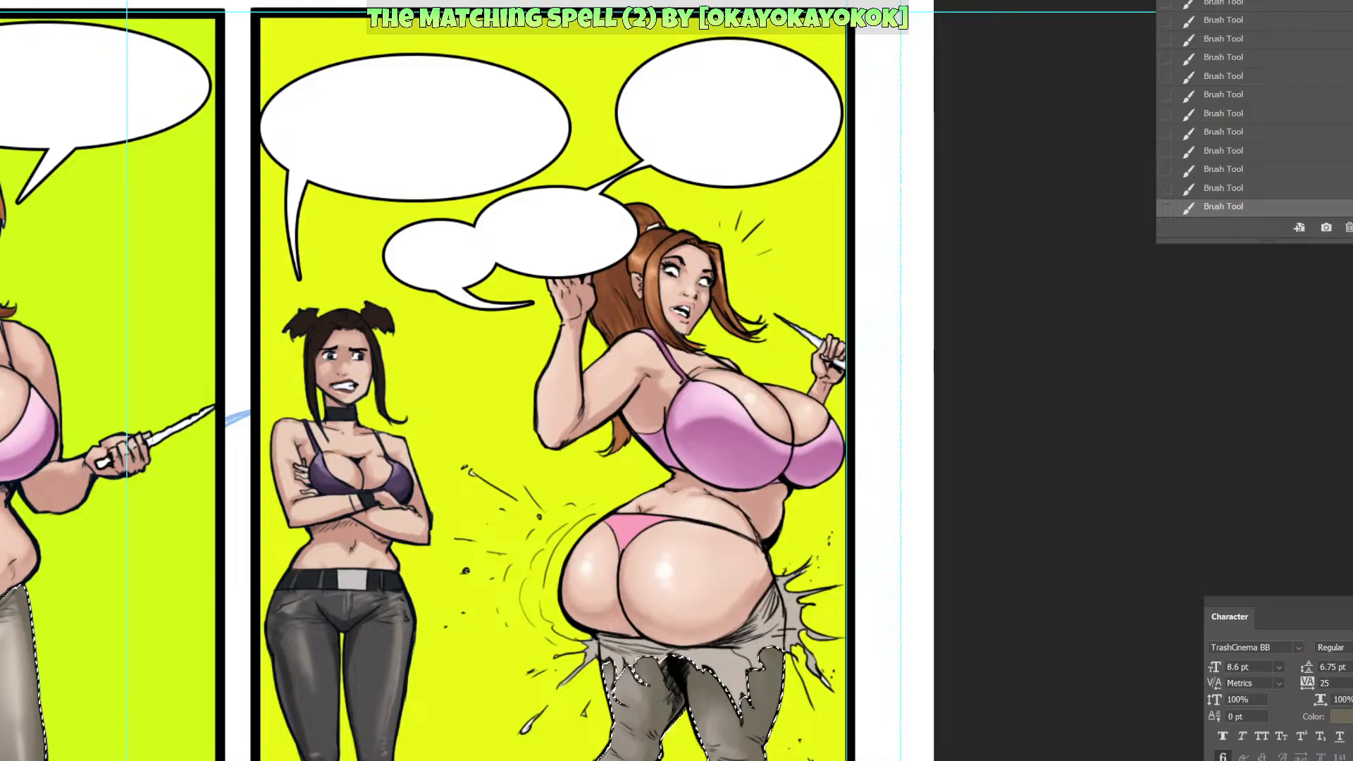
{"action": "left_click", "coordinate": [613, 760], "text": "alt"}
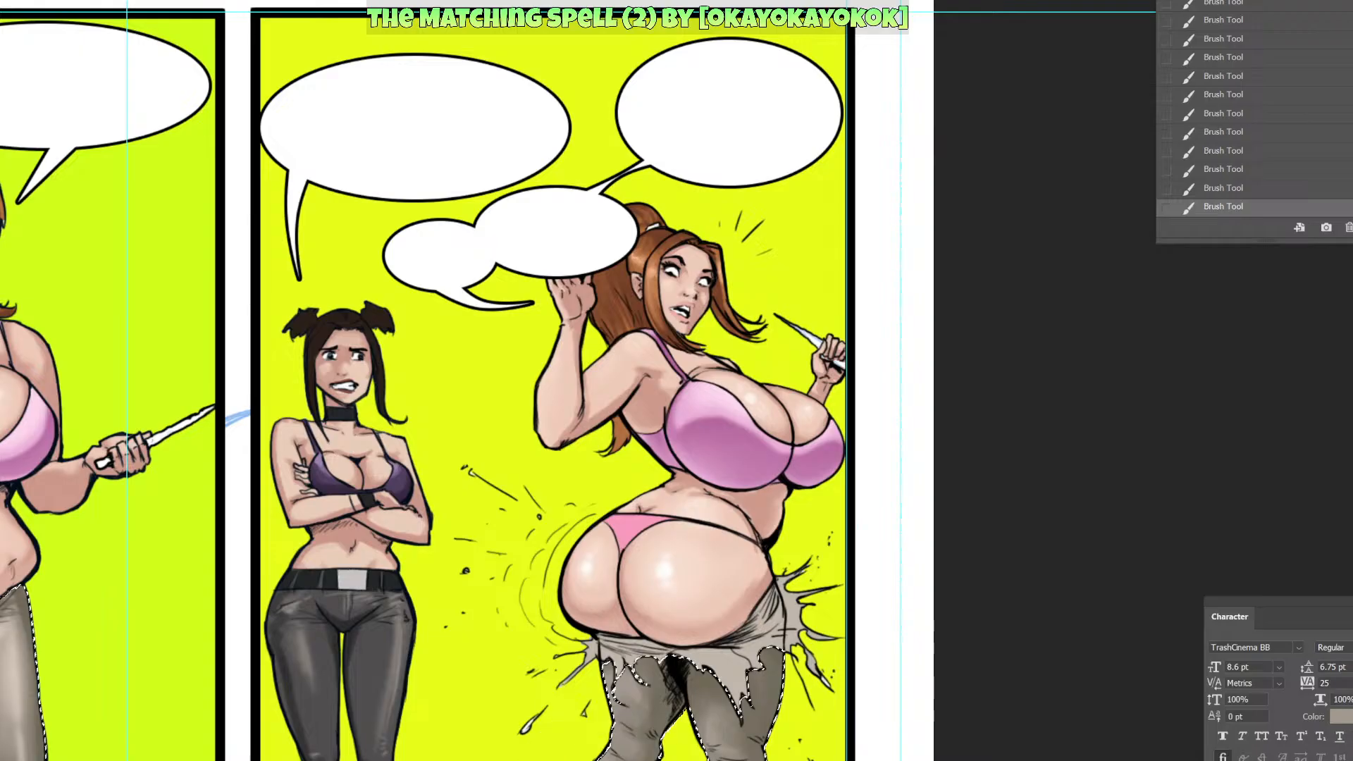
{"action": "key", "text": "x"}
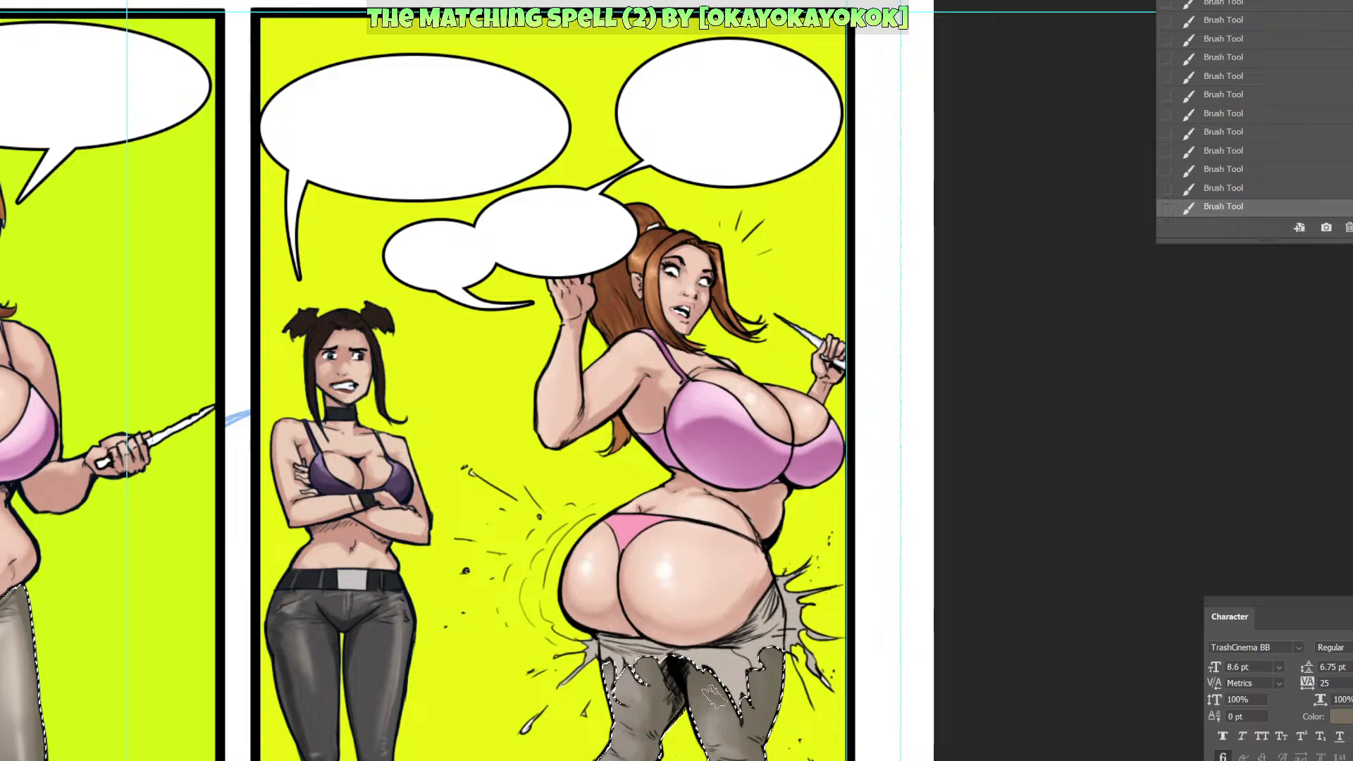
Sample the pale beige highlight from the left-panel redhead's thigh and paint highlights along the legs of the right-panel redhead's pants.
{"action": "left_click_drag", "start_coordinate": [24, 669], "coordinate": [263, 611]}
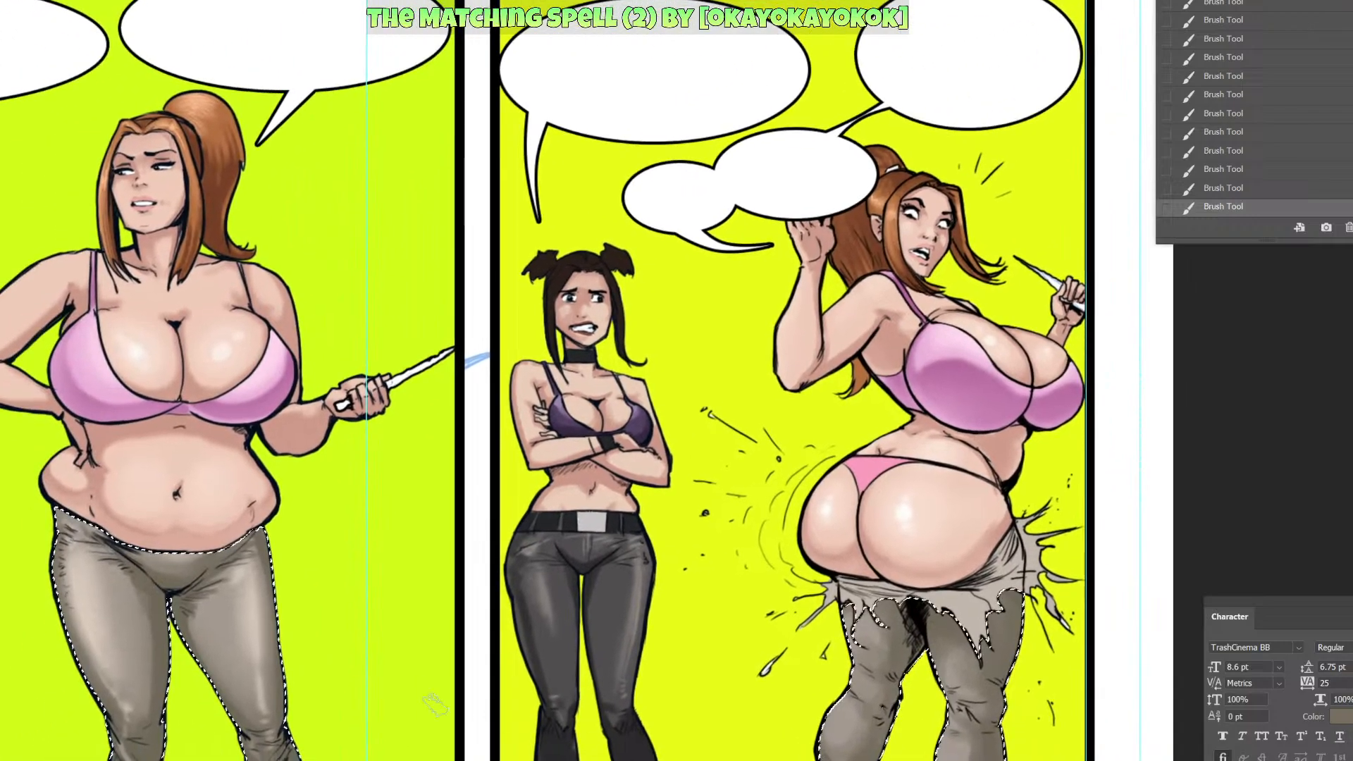
{"action": "left_click", "coordinate": [257, 635], "text": "alt"}
{"action": "scroll", "coordinate": [257, 627], "scroll_direction": "right", "scroll_amount": 5}
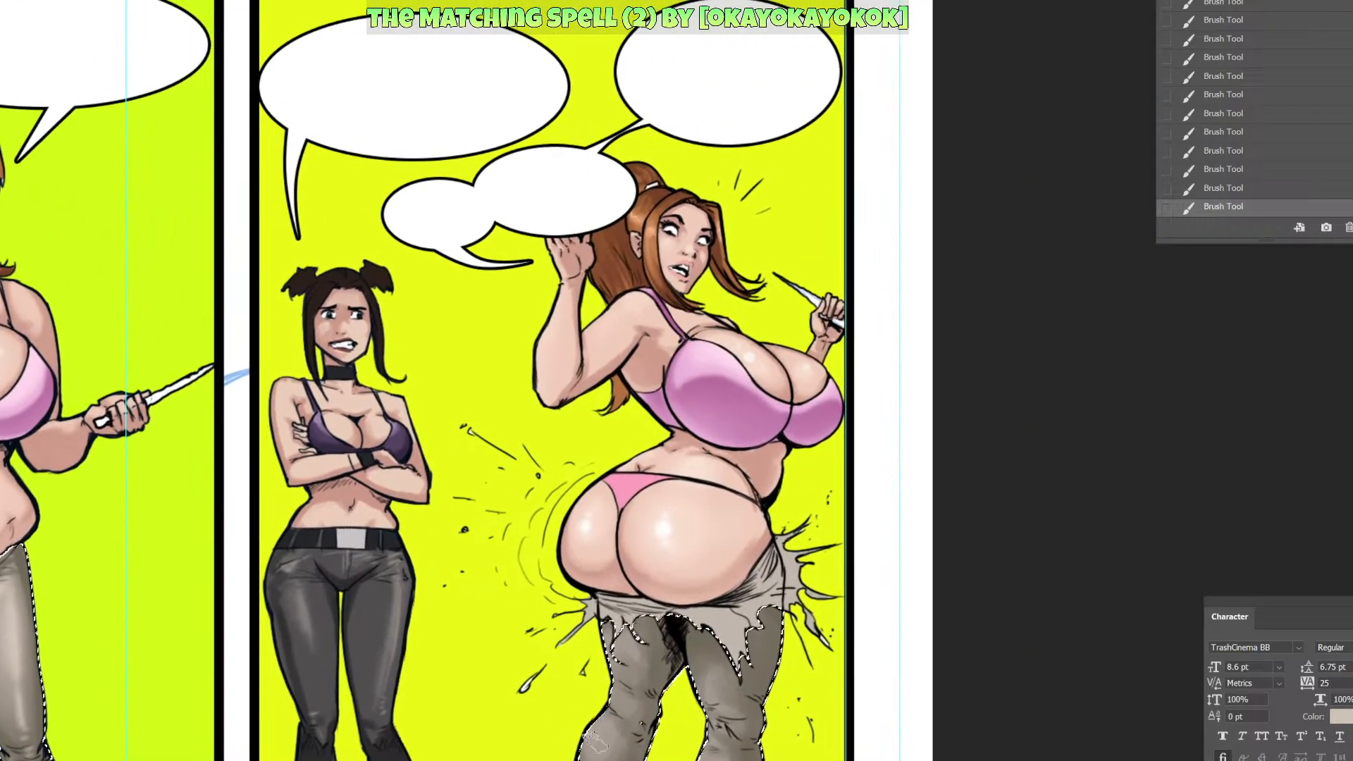
{"action": "mouse_move", "coordinate": [620, 709]}
{"action": "left_mouse_down"}
{"action": "mouse_move", "coordinate": [602, 624]}
{"action": "mouse_move", "coordinate": [642, 624]}
{"action": "mouse_move", "coordinate": [604, 630]}
{"action": "left_mouse_up"}
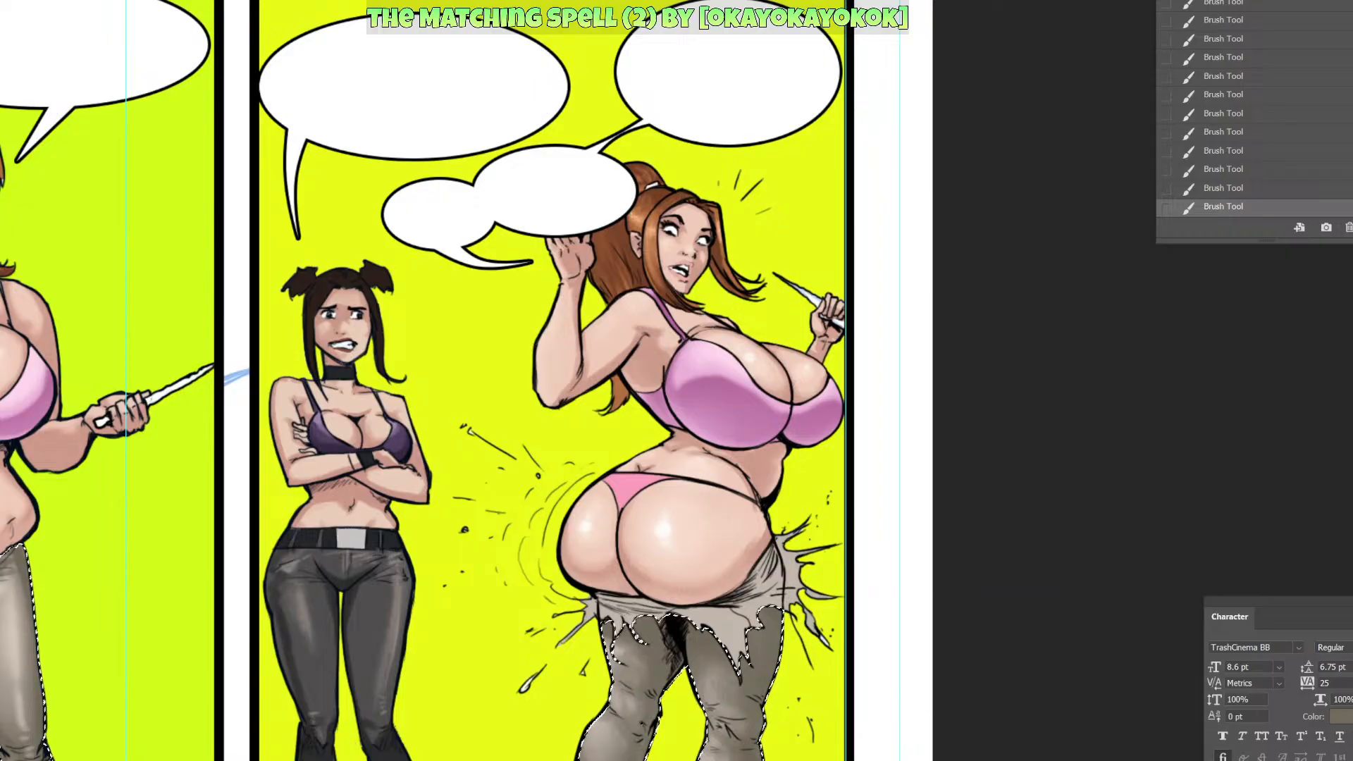
Pick a dark olive brown with hue 44 and deepen the shadows below the torn fabric on both right-panel redhead's thighs.
{"action": "left_click", "coordinate": [747, 759]}
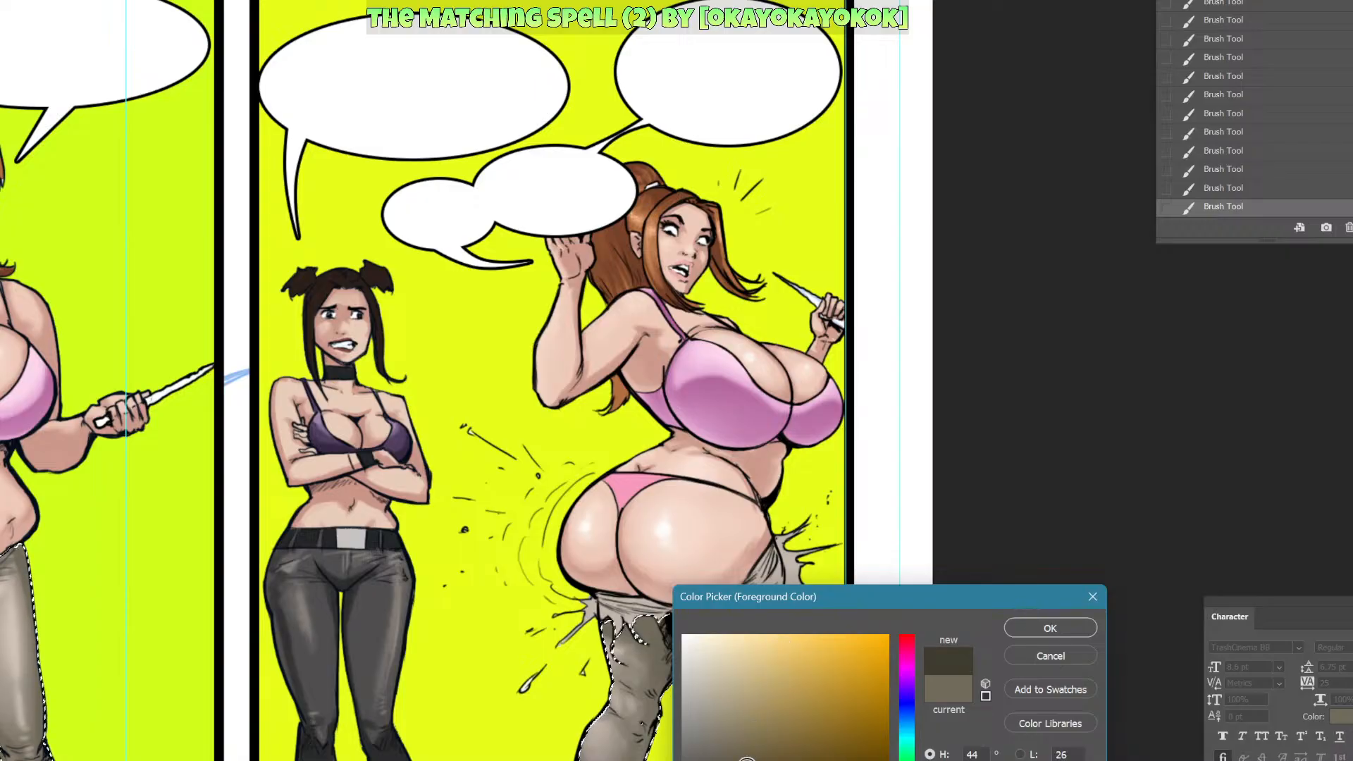
{"action": "left_click", "coordinate": [1033, 627]}
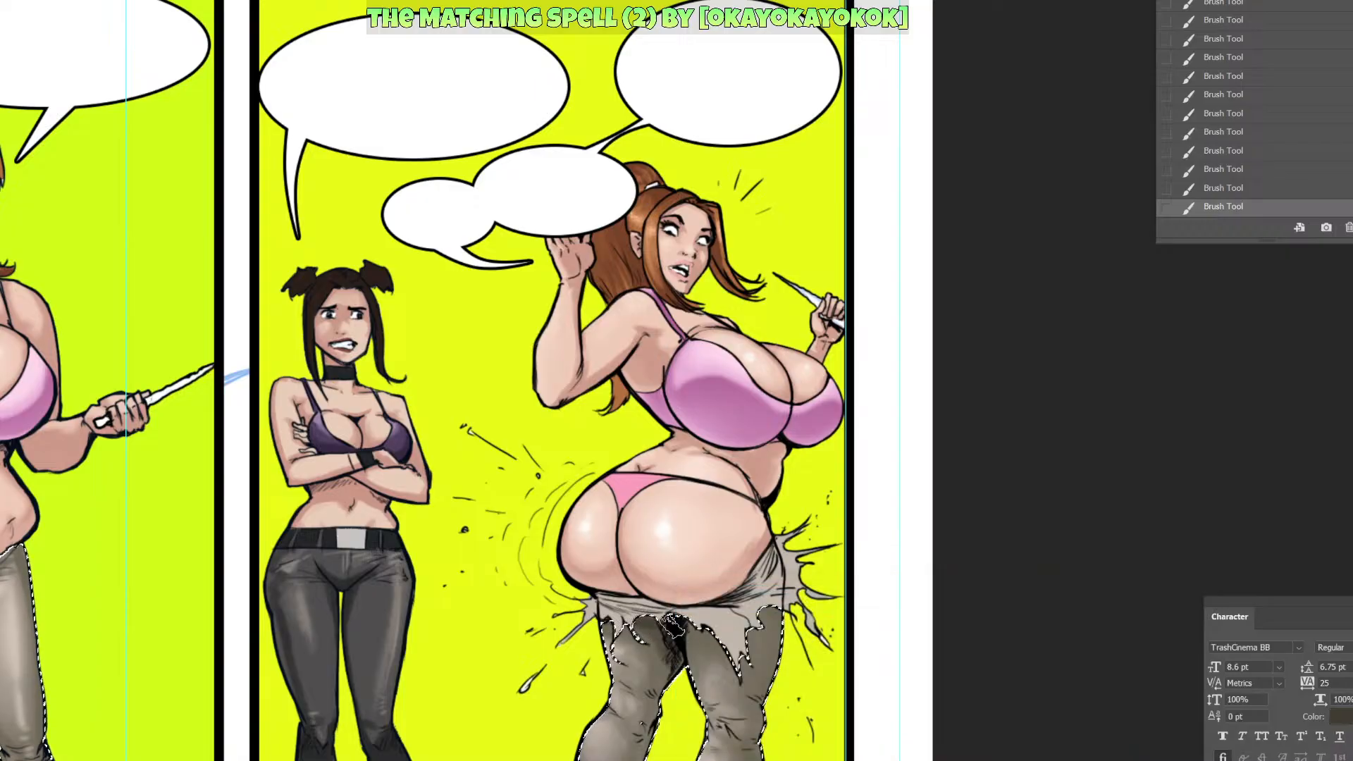
{"action": "mouse_move", "coordinate": [673, 624]}
{"action": "left_mouse_down"}
{"action": "mouse_move", "coordinate": [717, 603]}
{"action": "mouse_move", "coordinate": [683, 696]}
{"action": "left_mouse_up"}
{"action": "left_click_drag", "start_coordinate": [771, 612], "coordinate": [759, 687]}
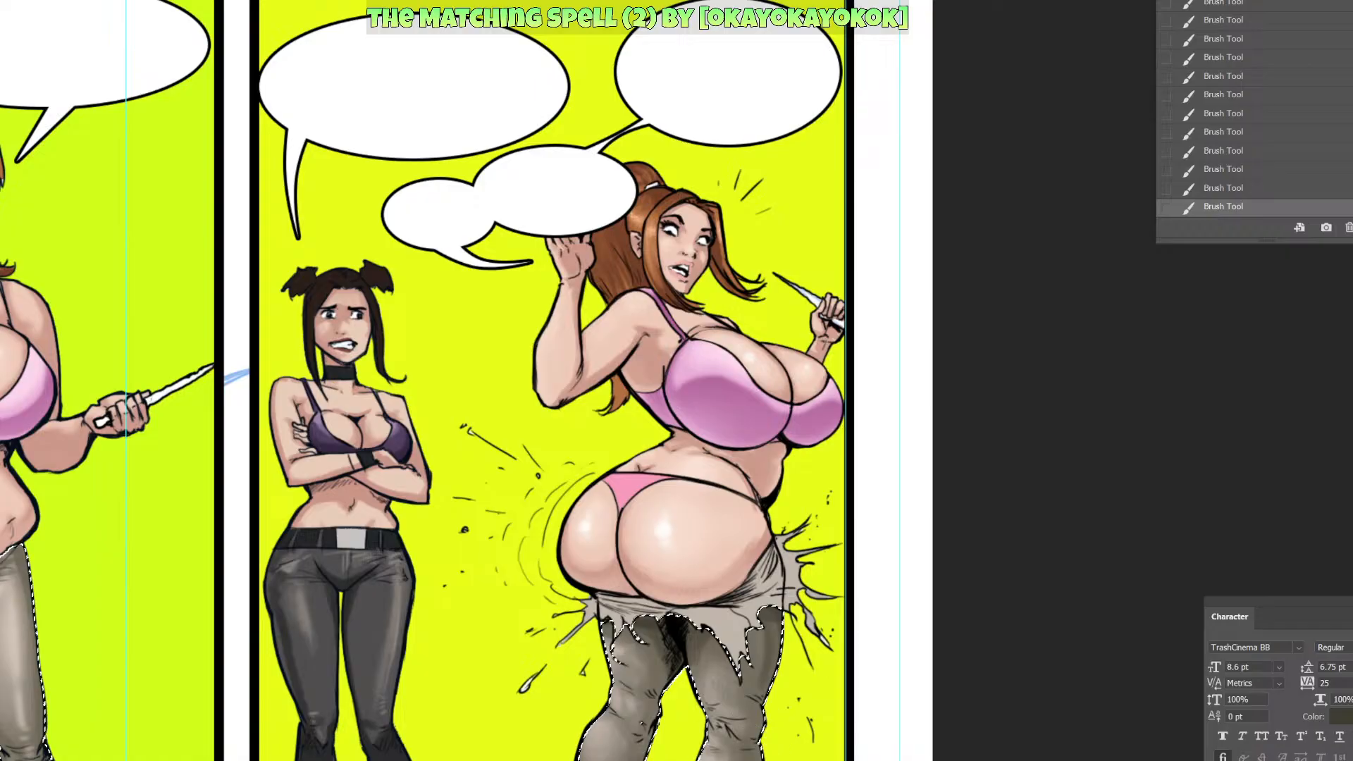
{"action": "left_click_drag", "start_coordinate": [917, 555], "coordinate": [887, 697]}
{"action": "key", "text": "w"}
{"action": "left_click", "coordinate": [920, 543]}
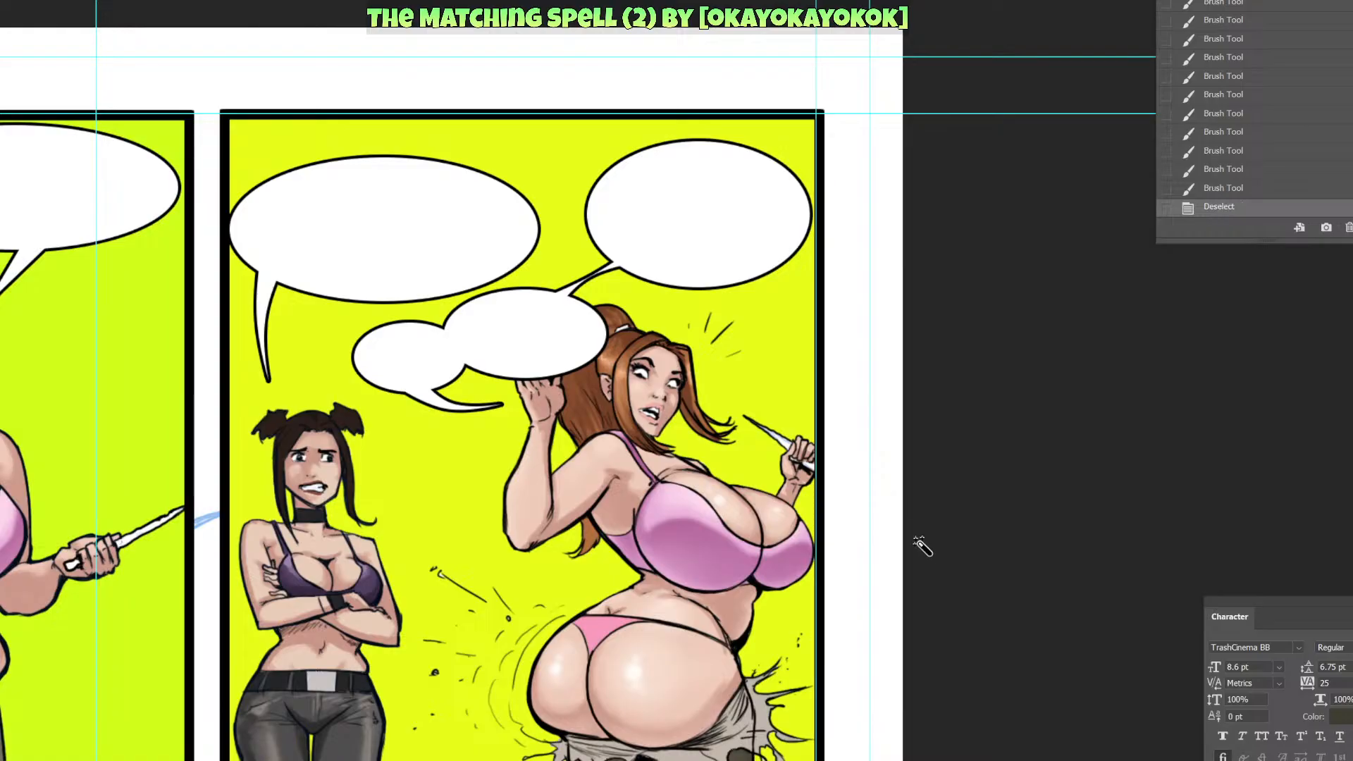
{"action": "key", "text": "ctrl+minus"}
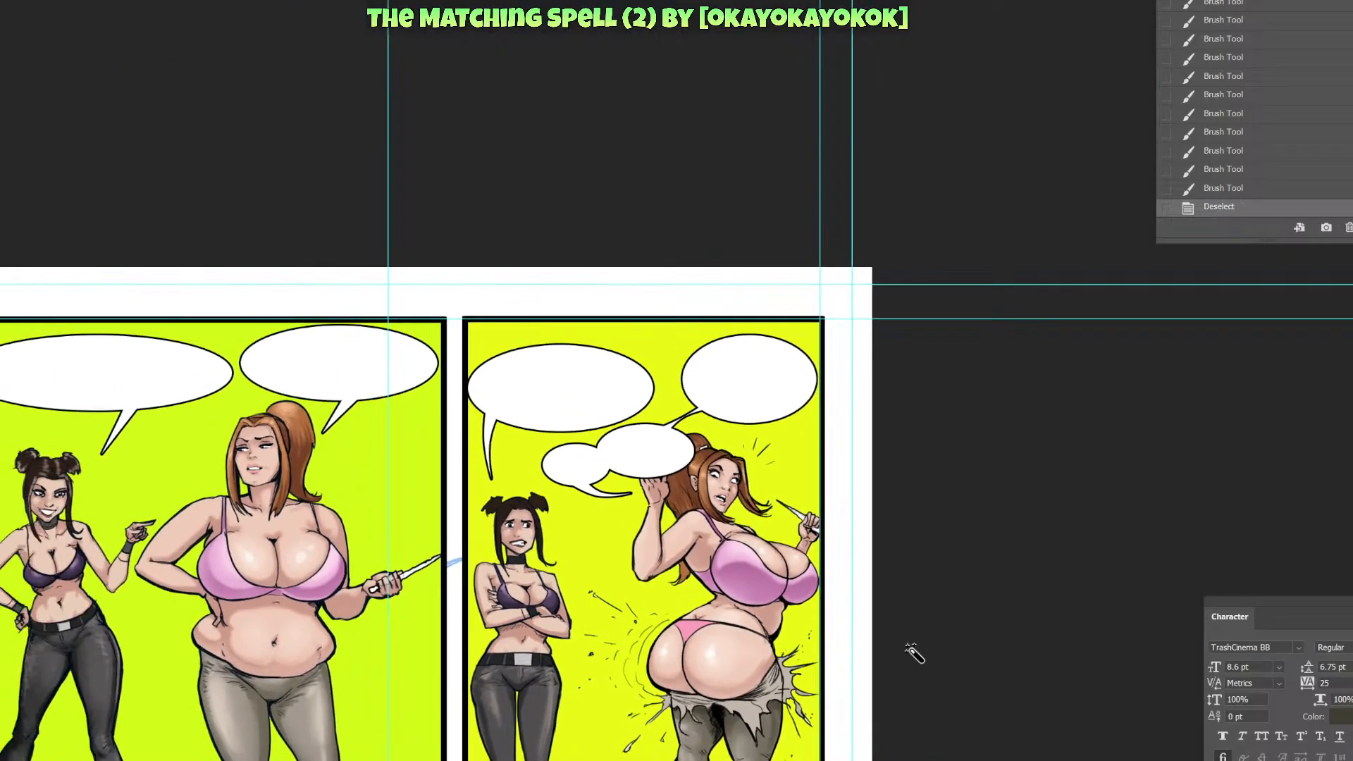
{"action": "left_click", "coordinate": [1230, 193]}
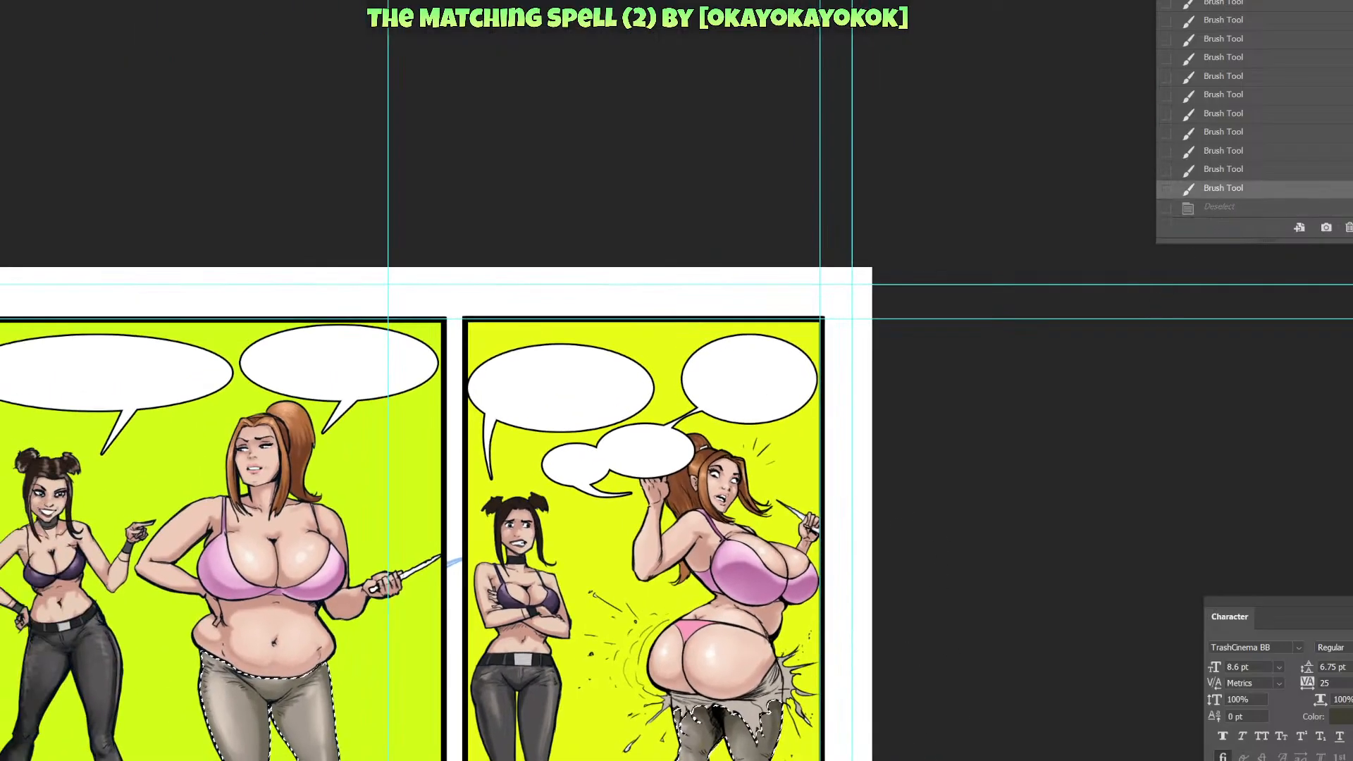
Darken the foreground colour to a near-black brown and strengthen the shadows between the right-panel redhead's thighs under the torn fabric.
{"action": "left_click_drag", "start_coordinate": [715, 732], "coordinate": [714, 722]}
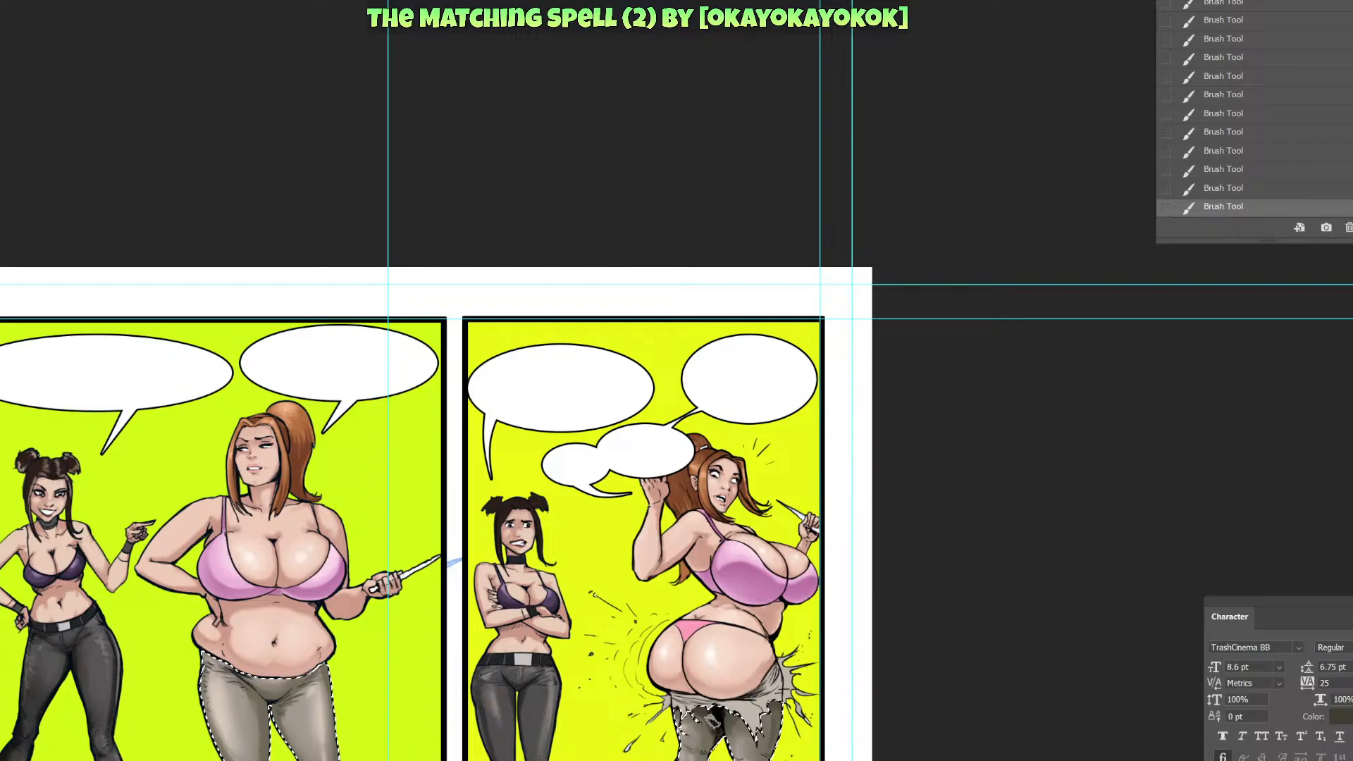
{"action": "left_click", "coordinate": [2, 758]}
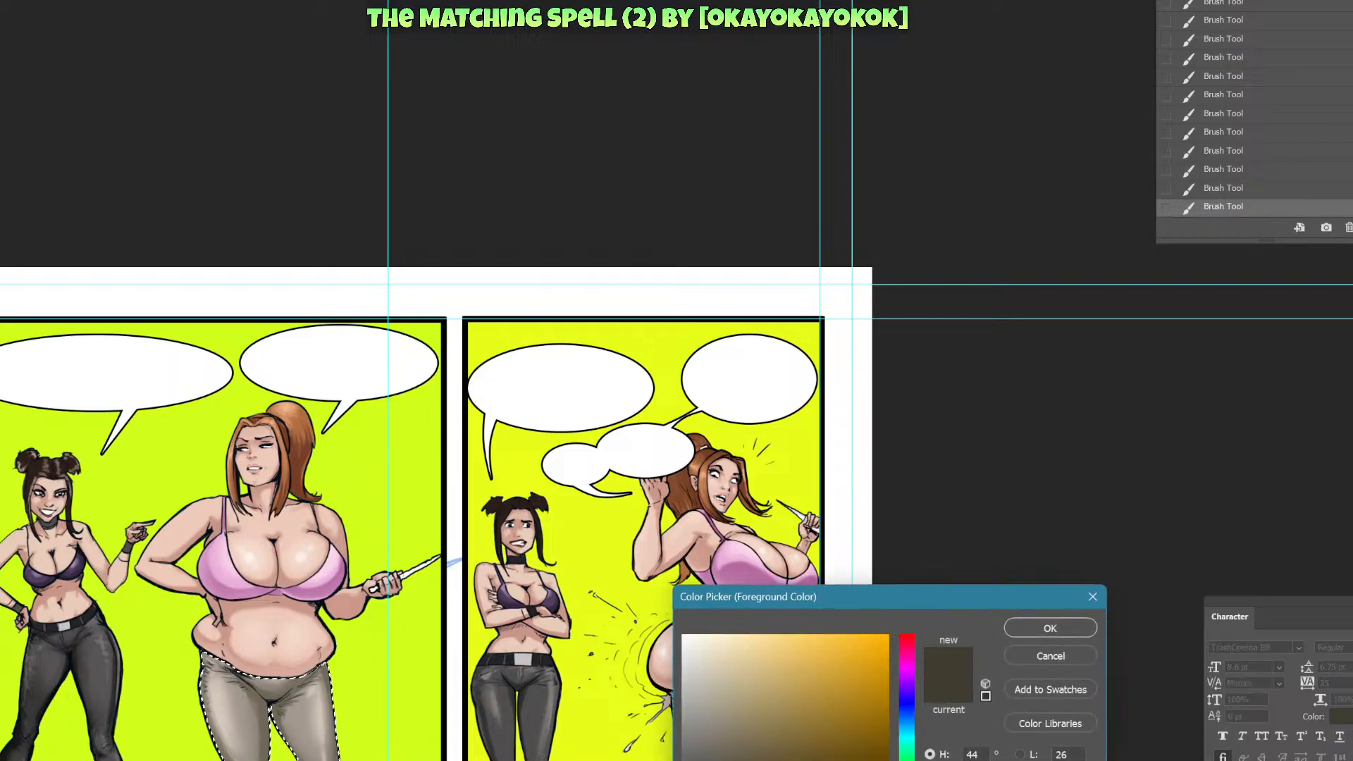
{"action": "left_click", "coordinate": [733, 760]}
{"action": "left_click", "coordinate": [1023, 632]}
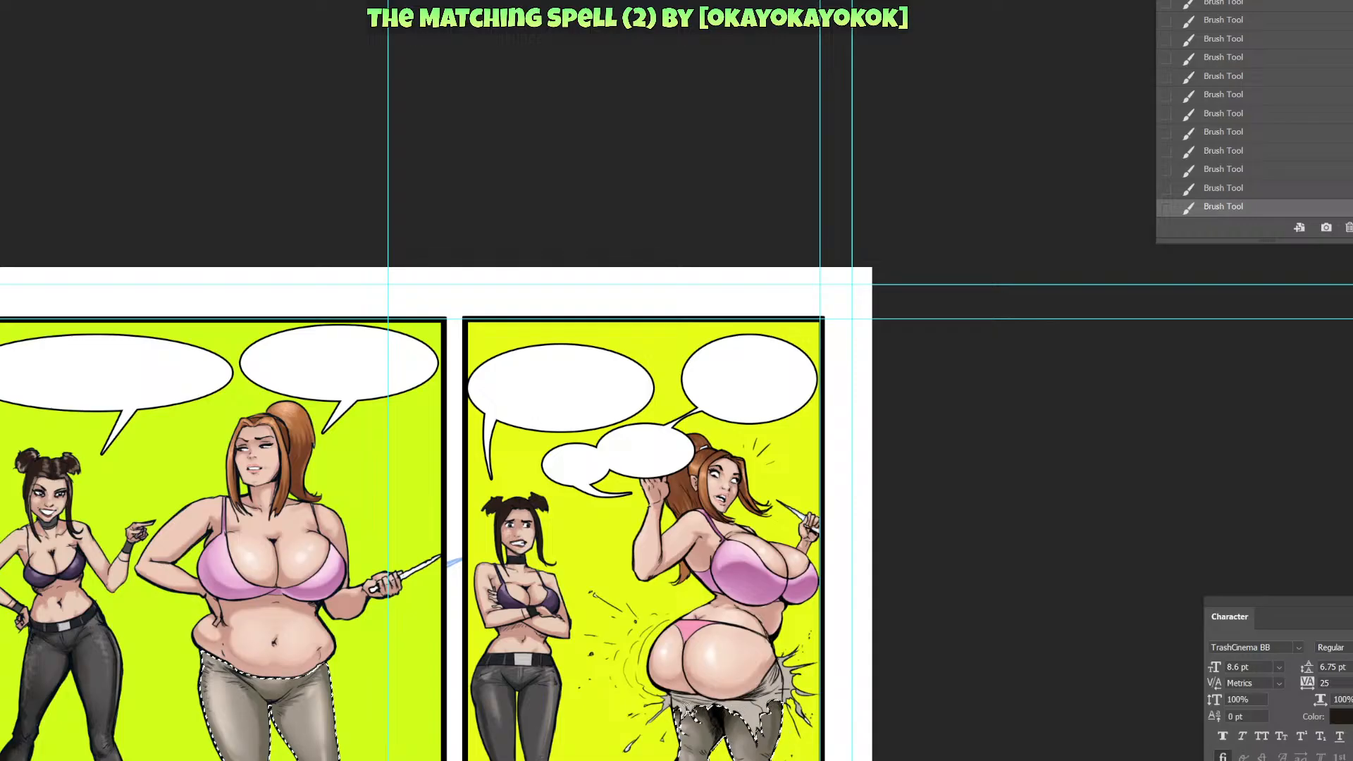
{"action": "left_click_drag", "start_coordinate": [631, 743], "coordinate": [577, 716]}
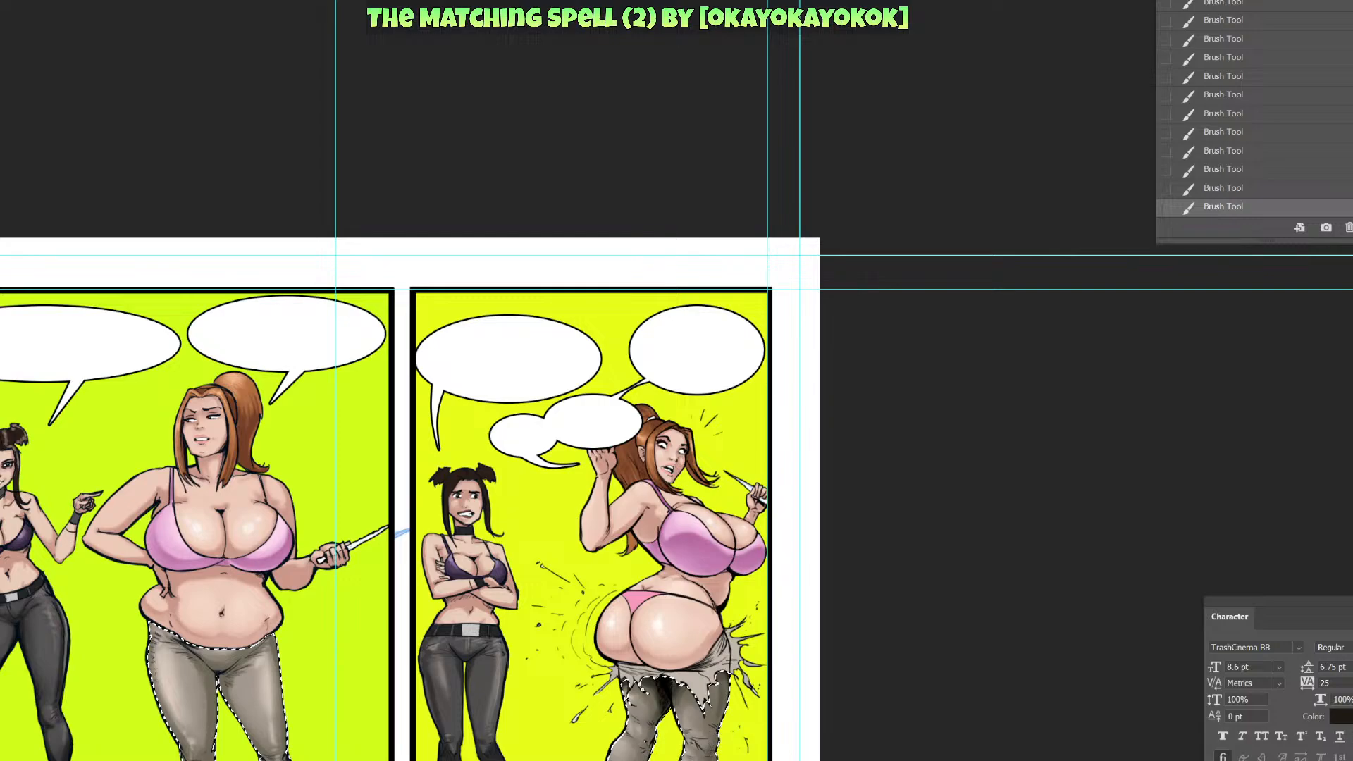
Sample lighter tones from the pants and touch up the lower legs of the right-panel redhead.
{"action": "left_click", "coordinate": [713, 746], "text": "alt"}
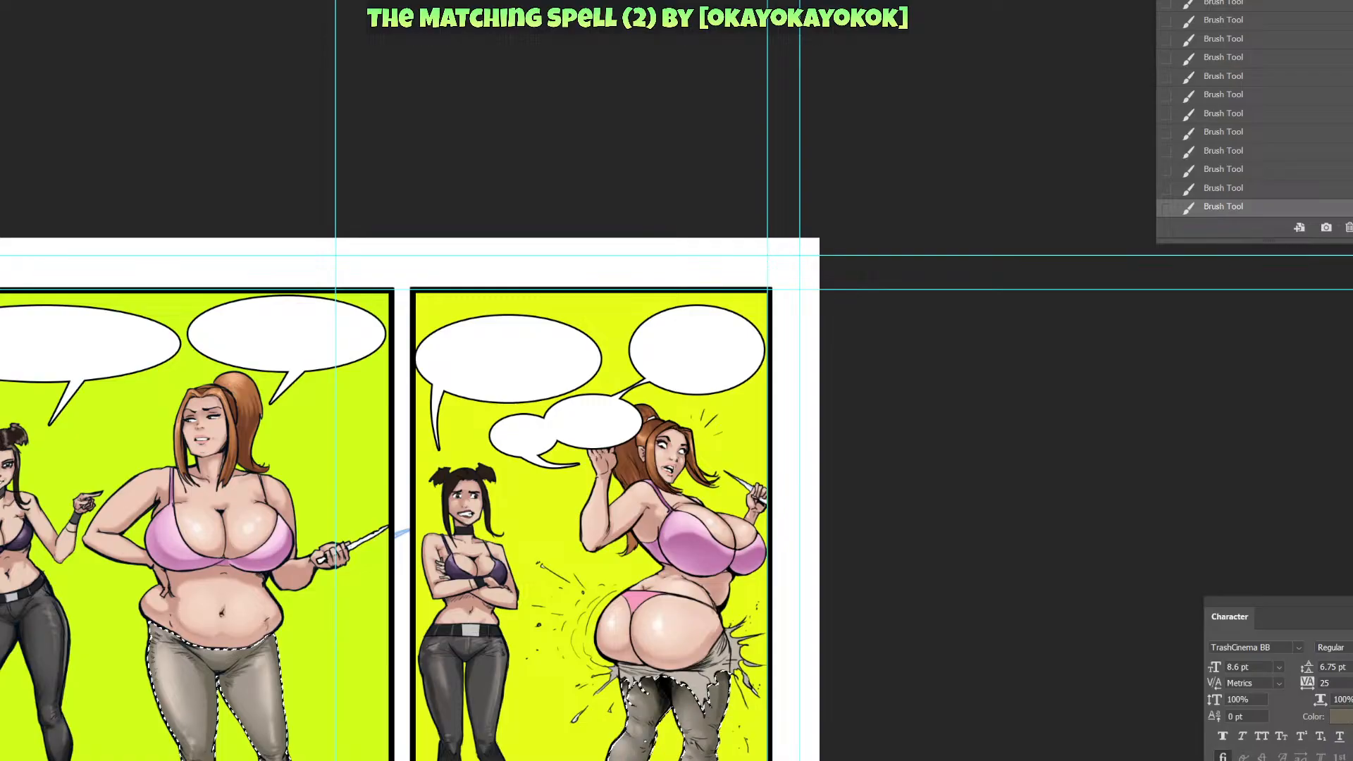
{"action": "left_click_drag", "start_coordinate": [677, 423], "coordinate": [736, 375]}
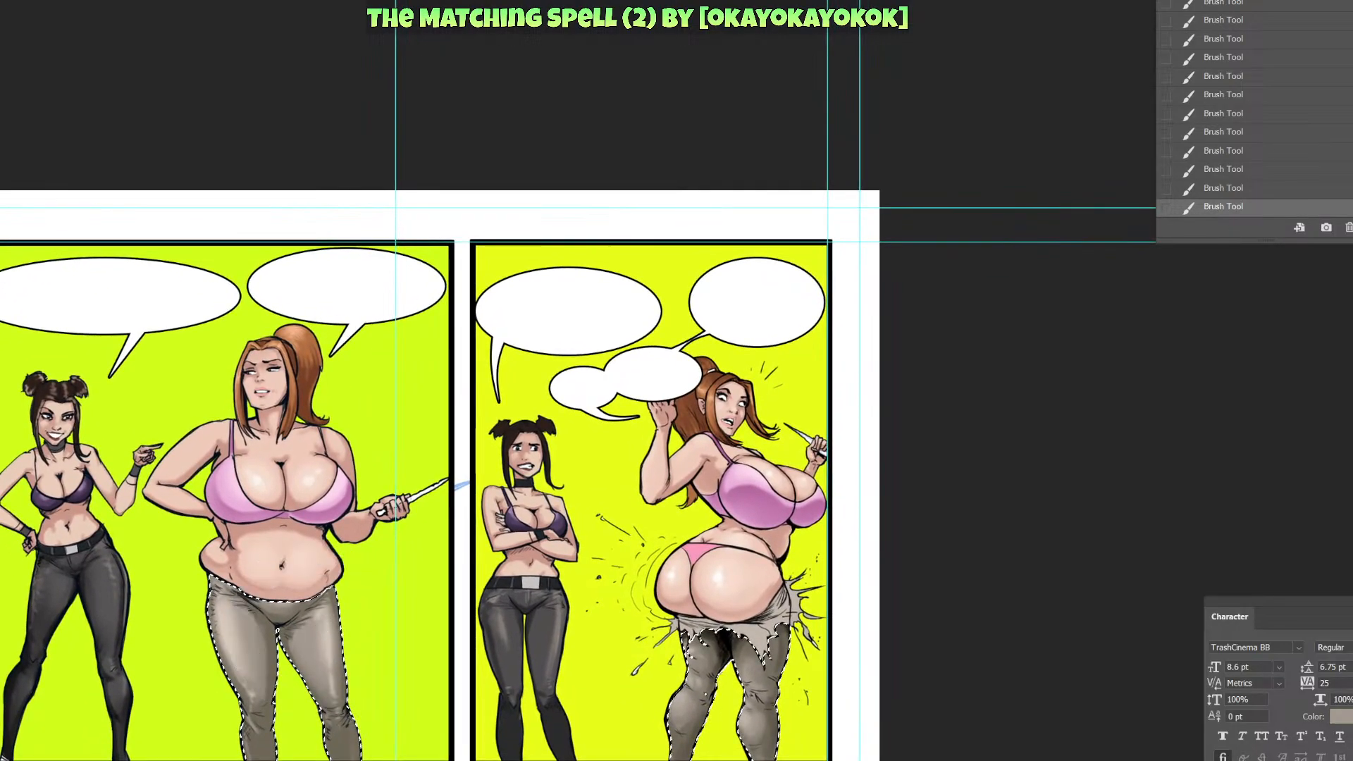
{"action": "left_click_drag", "start_coordinate": [358, 757], "coordinate": [247, 706]}
{"action": "left_click_drag", "start_coordinate": [670, 738], "coordinate": [664, 738]}
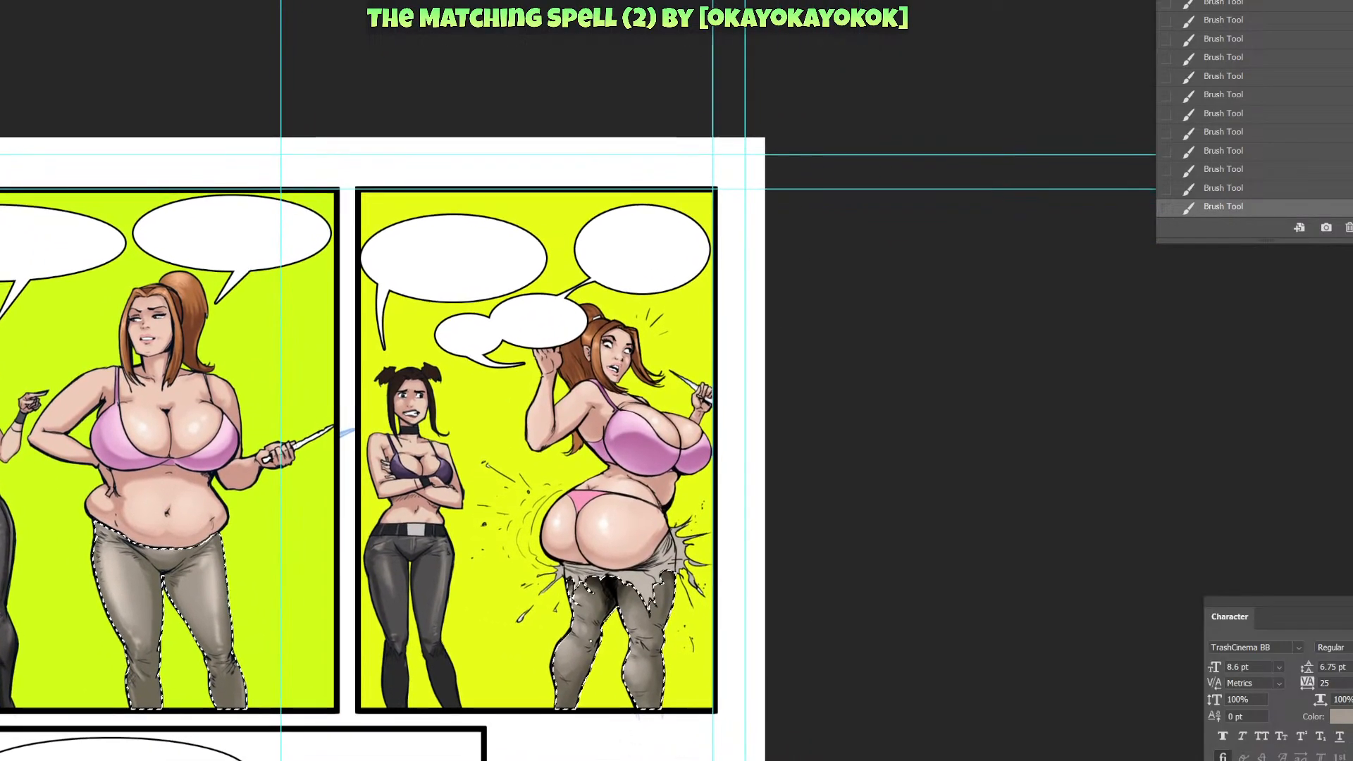
Select the right-panel redhead's pink underwear with the Magic Wand, paint light pink highlights with hue 338 on it, and clear the selection.
{"action": "key", "text": "ctrl+d"}
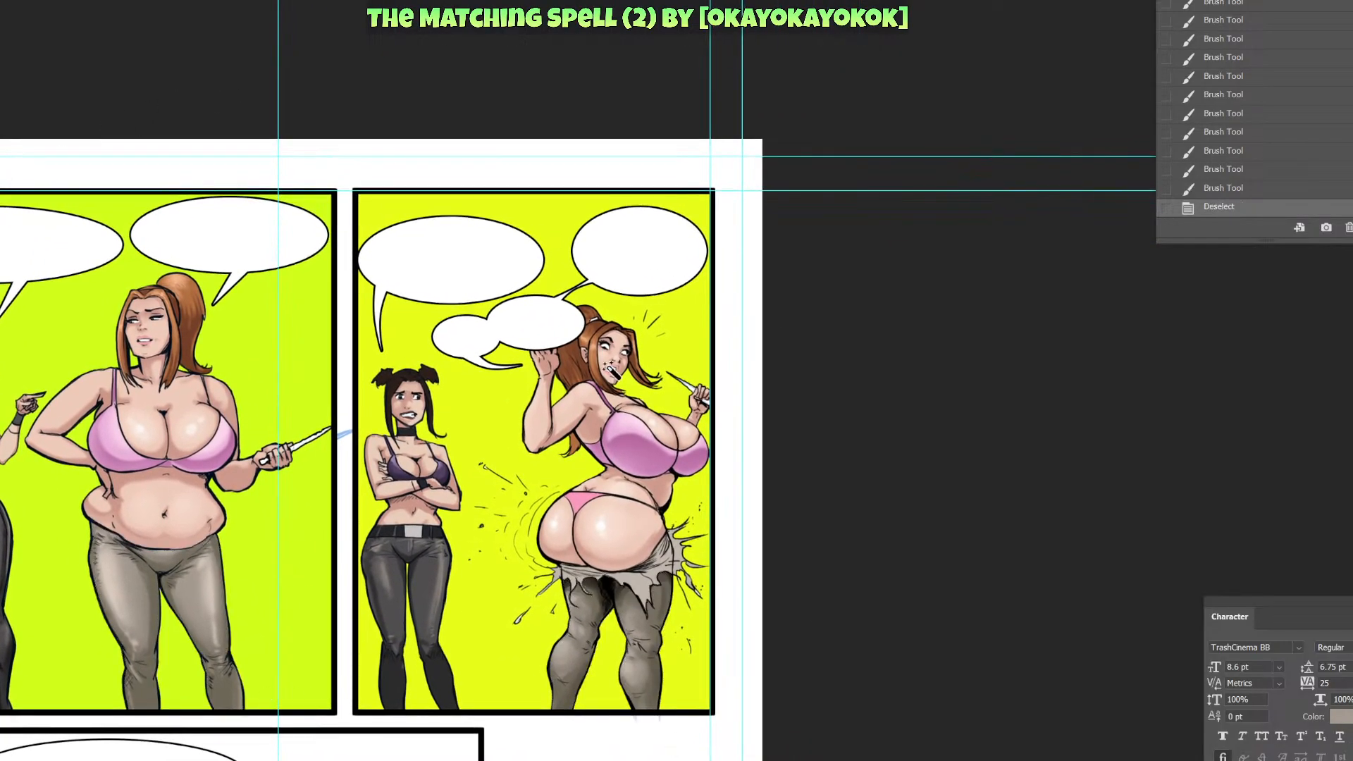
{"action": "left_click", "coordinate": [586, 504]}
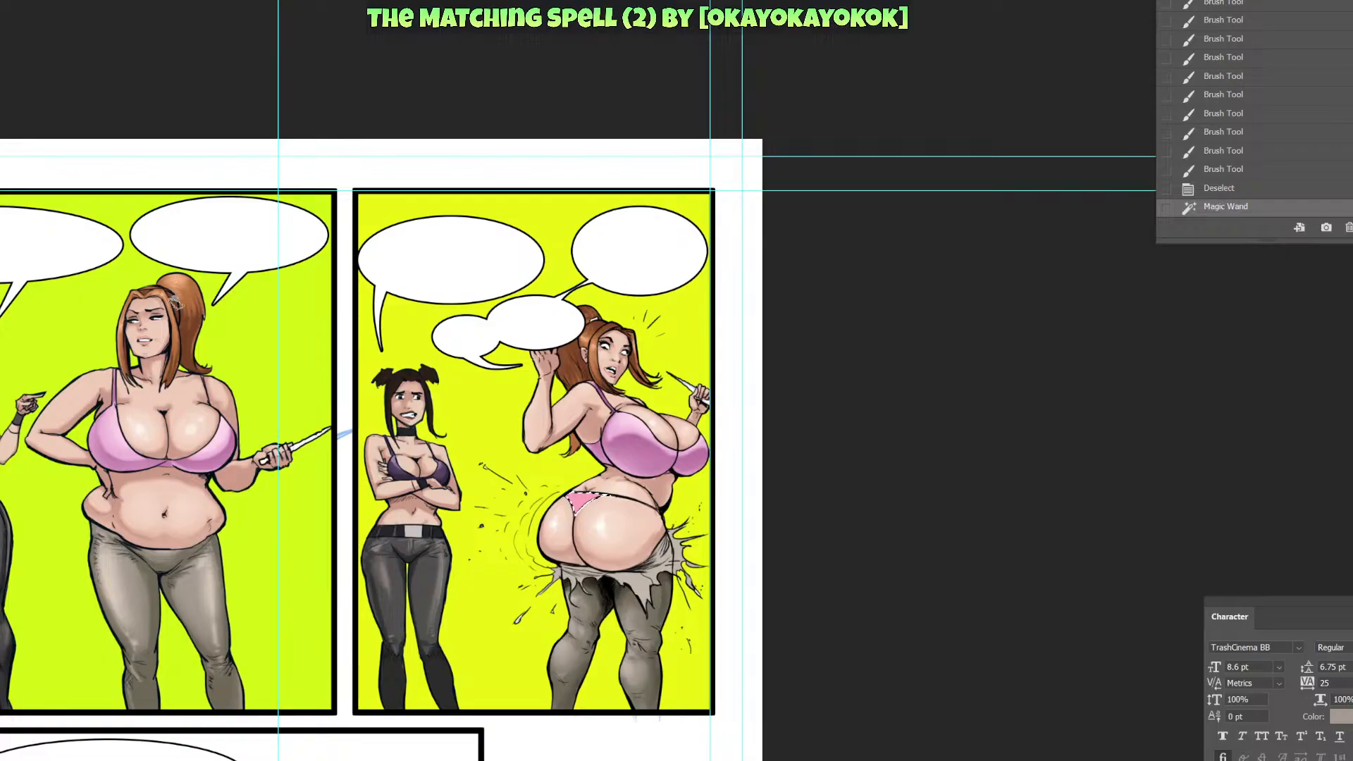
{"action": "left_click", "coordinate": [587, 493]}
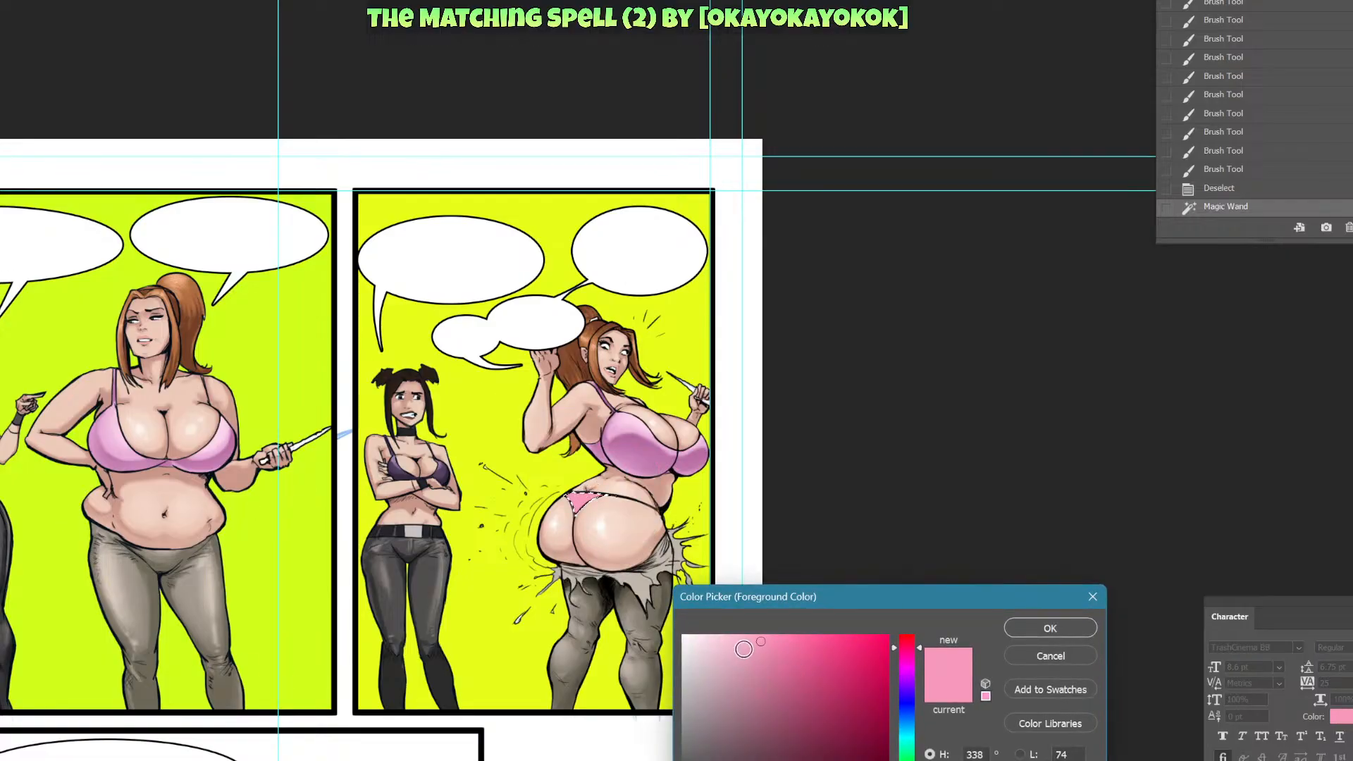
{"action": "left_click", "coordinate": [1050, 628]}
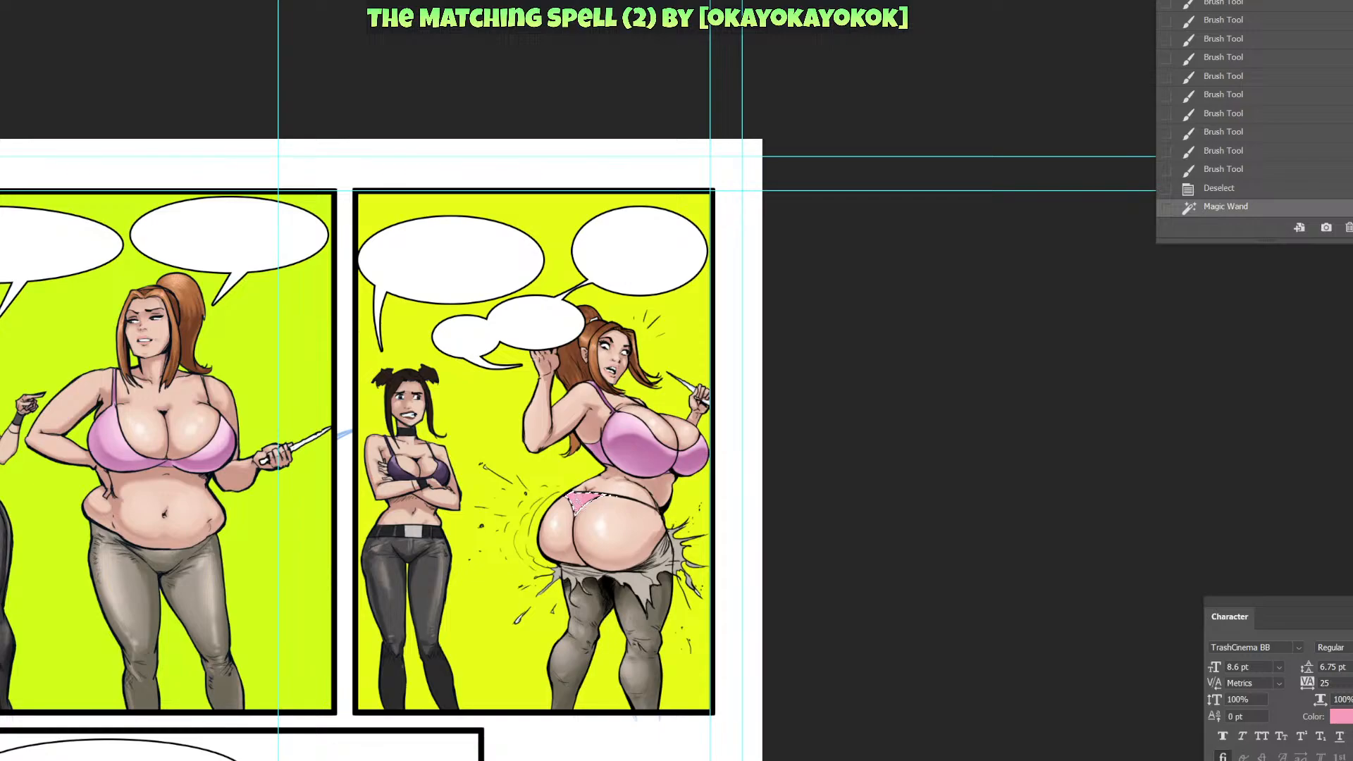
{"action": "mouse_move", "coordinate": [572, 499]}
{"action": "left_mouse_down"}
{"action": "mouse_move", "coordinate": [530, 538]}
{"action": "mouse_move", "coordinate": [469, 515]}
{"action": "mouse_move", "coordinate": [579, 508]}
{"action": "left_mouse_up"}
{"action": "left_click_drag", "start_coordinate": [582, 499], "coordinate": [596, 496]}
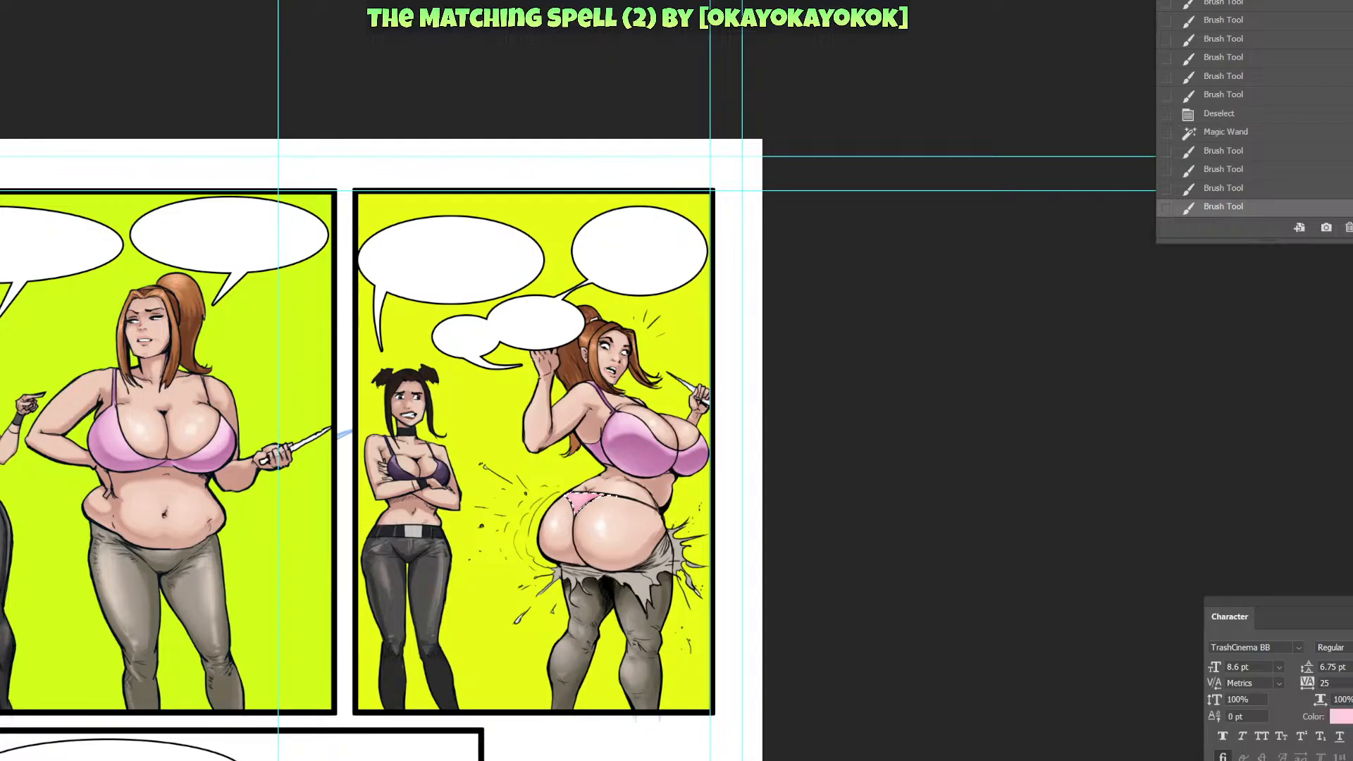
{"action": "key", "text": "l"}
{"action": "left_click_drag", "start_coordinate": [127, 139], "coordinate": [112, 143]}
{"action": "left_click_drag", "start_coordinate": [823, 625], "coordinate": [828, 629]}
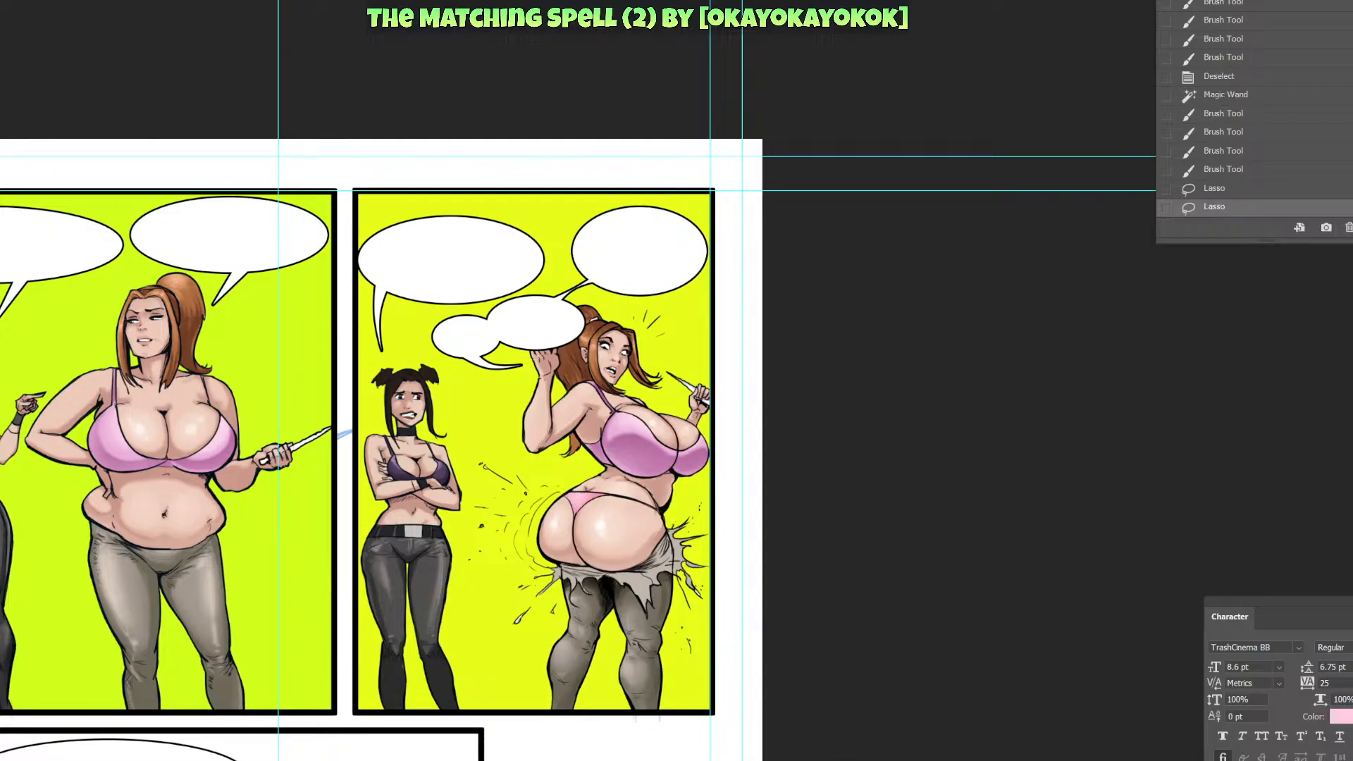
Select the skin of all characters in both panels with the Magic Wand and set the foreground to a light pink with hue 4.
{"action": "scroll", "coordinate": [578, 381], "scroll_direction": "left", "scroll_amount": 3}
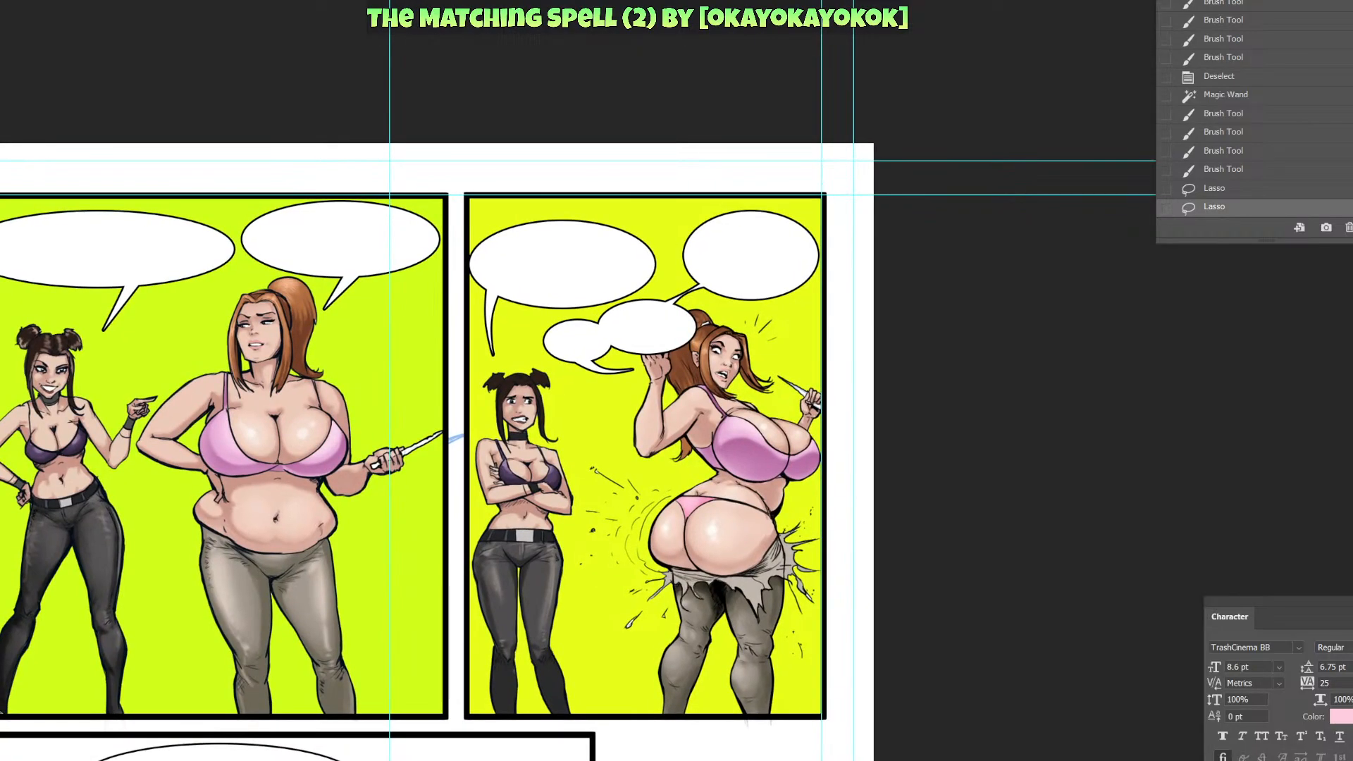
{"action": "scroll", "coordinate": [200, 540], "scroll_direction": "left", "scroll_amount": 1}
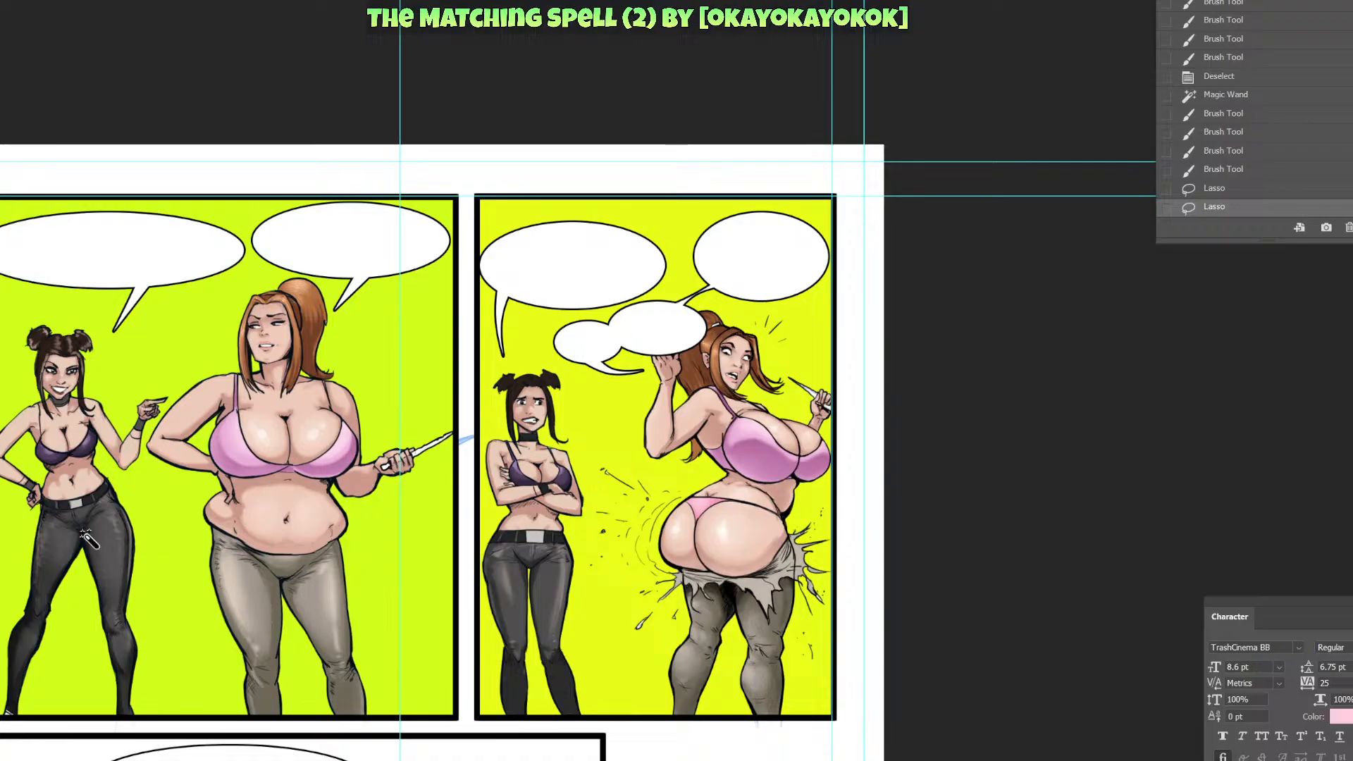
{"action": "left_click", "coordinate": [261, 417]}
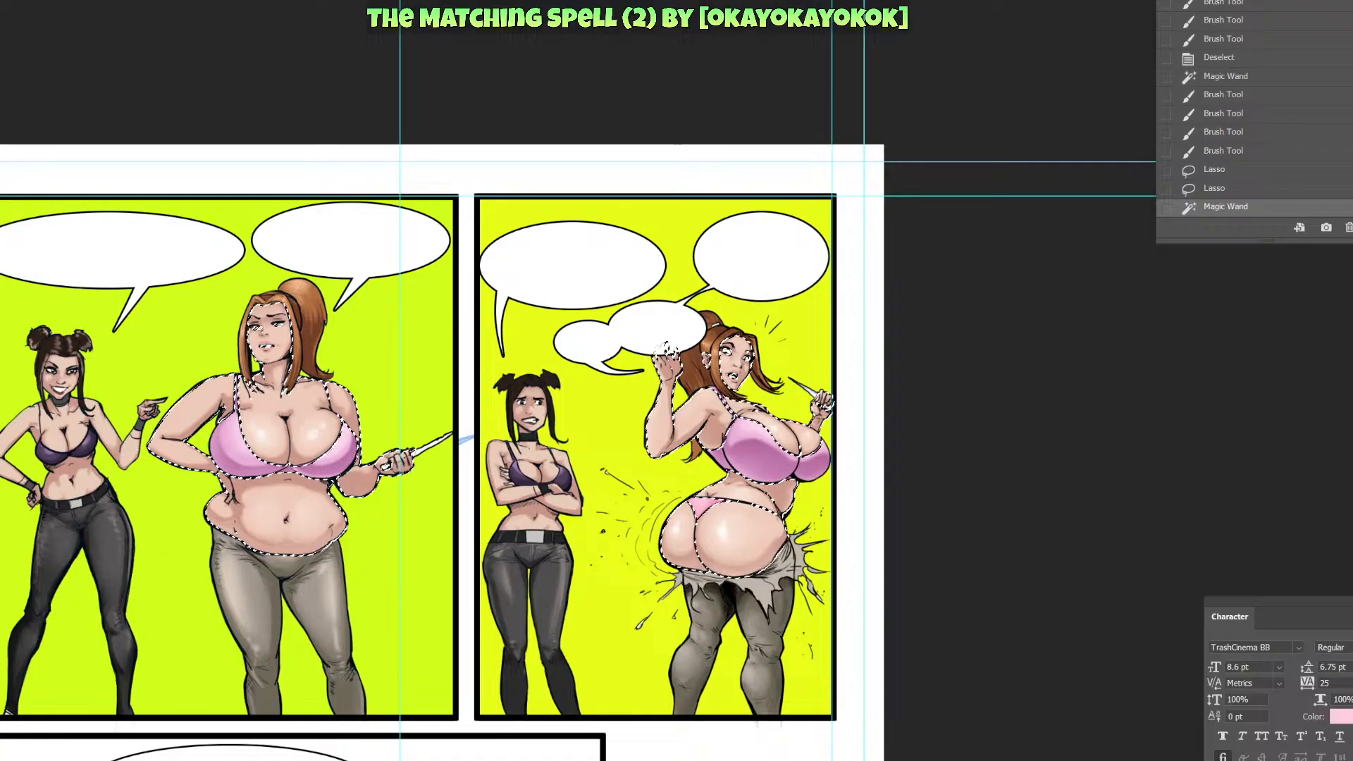
{"action": "left_click", "coordinate": [67, 429], "text": "shift"}
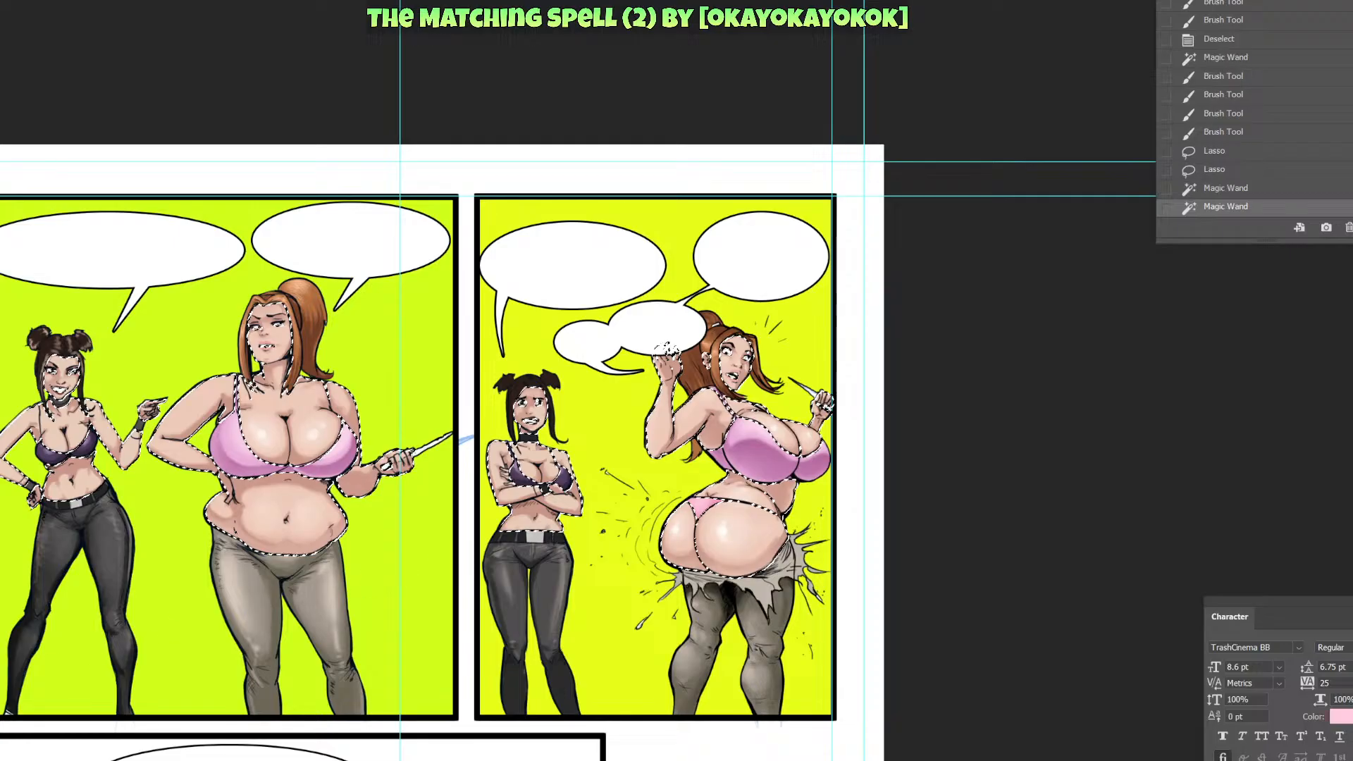
{"action": "left_click", "coordinate": [2, 536]}
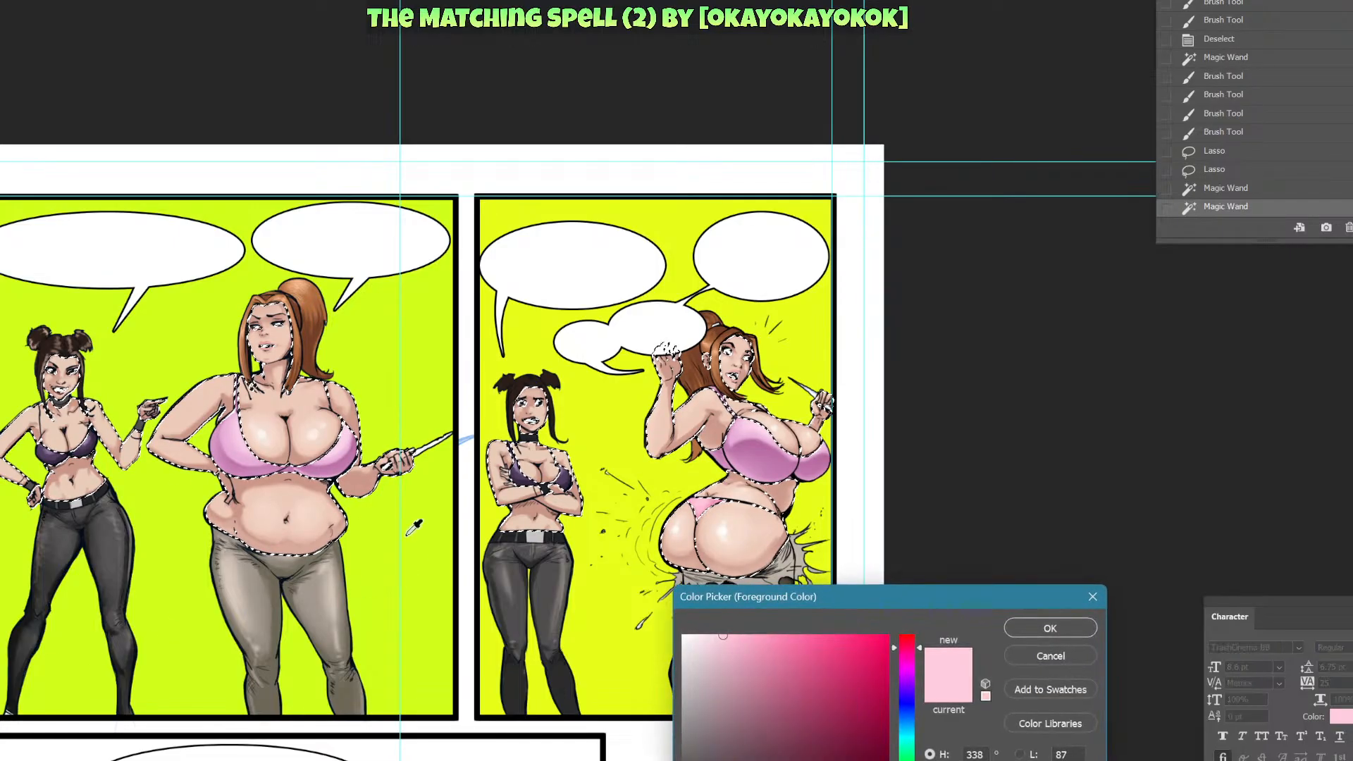
{"action": "left_click", "coordinate": [907, 760]}
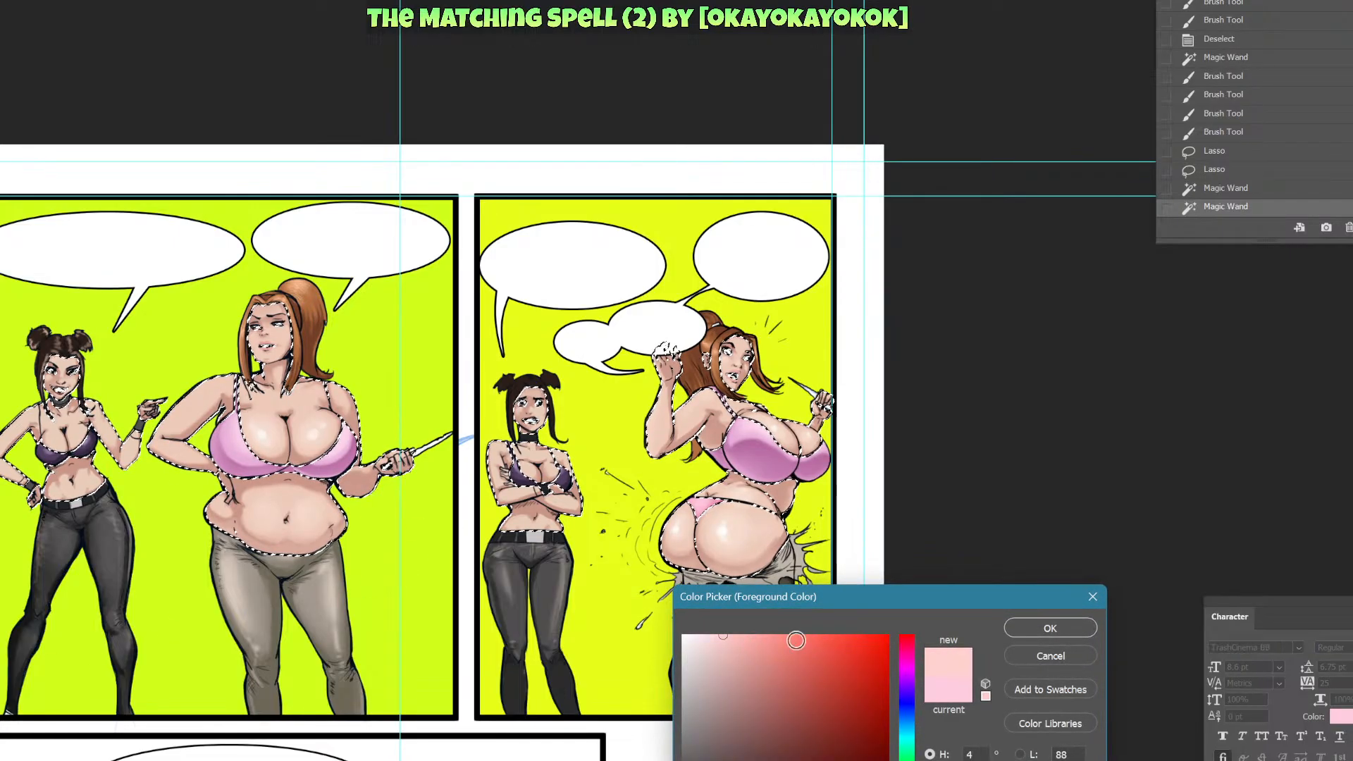
{"action": "left_click", "coordinate": [1048, 628]}
Choose the Smoke Detail brush at 36 px and paint blush on the left-panel dark-haired woman's nose and cheeks.
{"action": "scroll", "coordinate": [1019, 596], "scroll_direction": "up", "scroll_amount": 5}
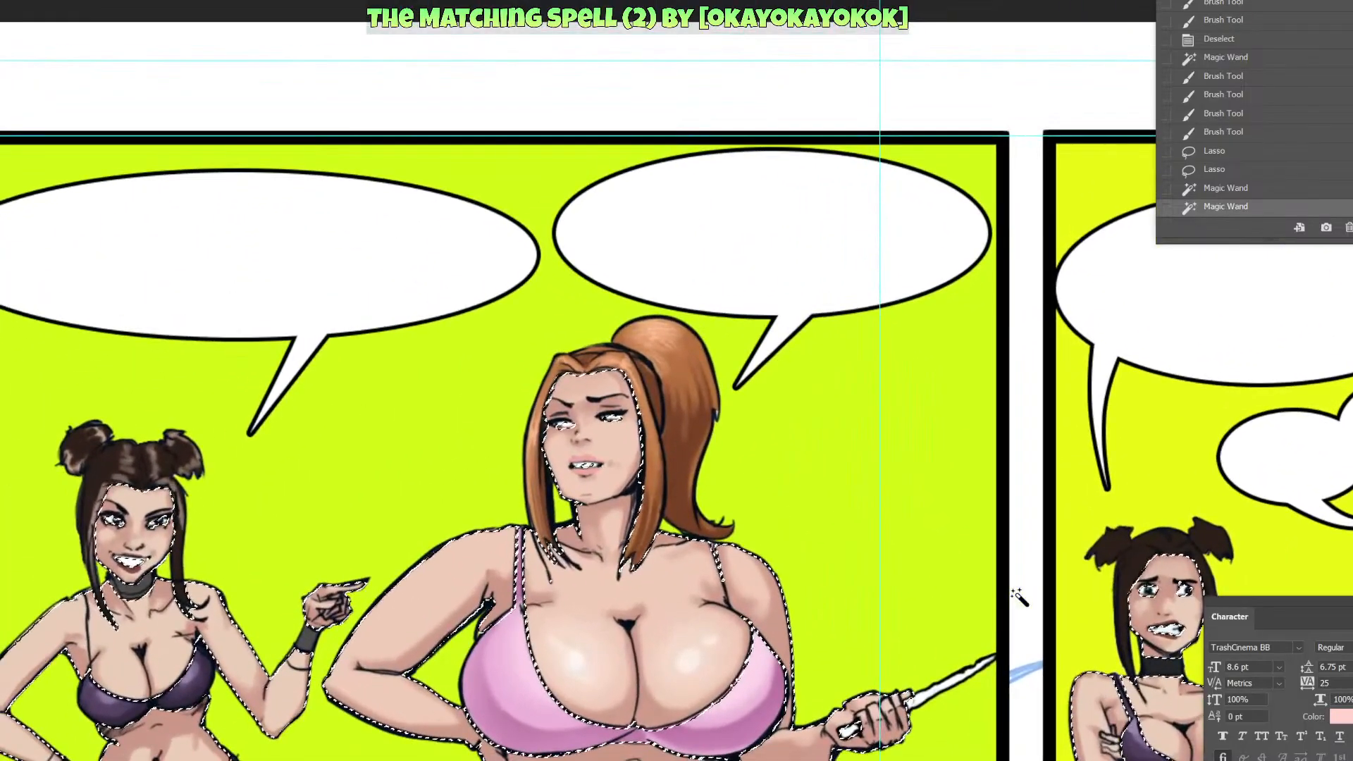
{"action": "right_click", "coordinate": [430, 413]}
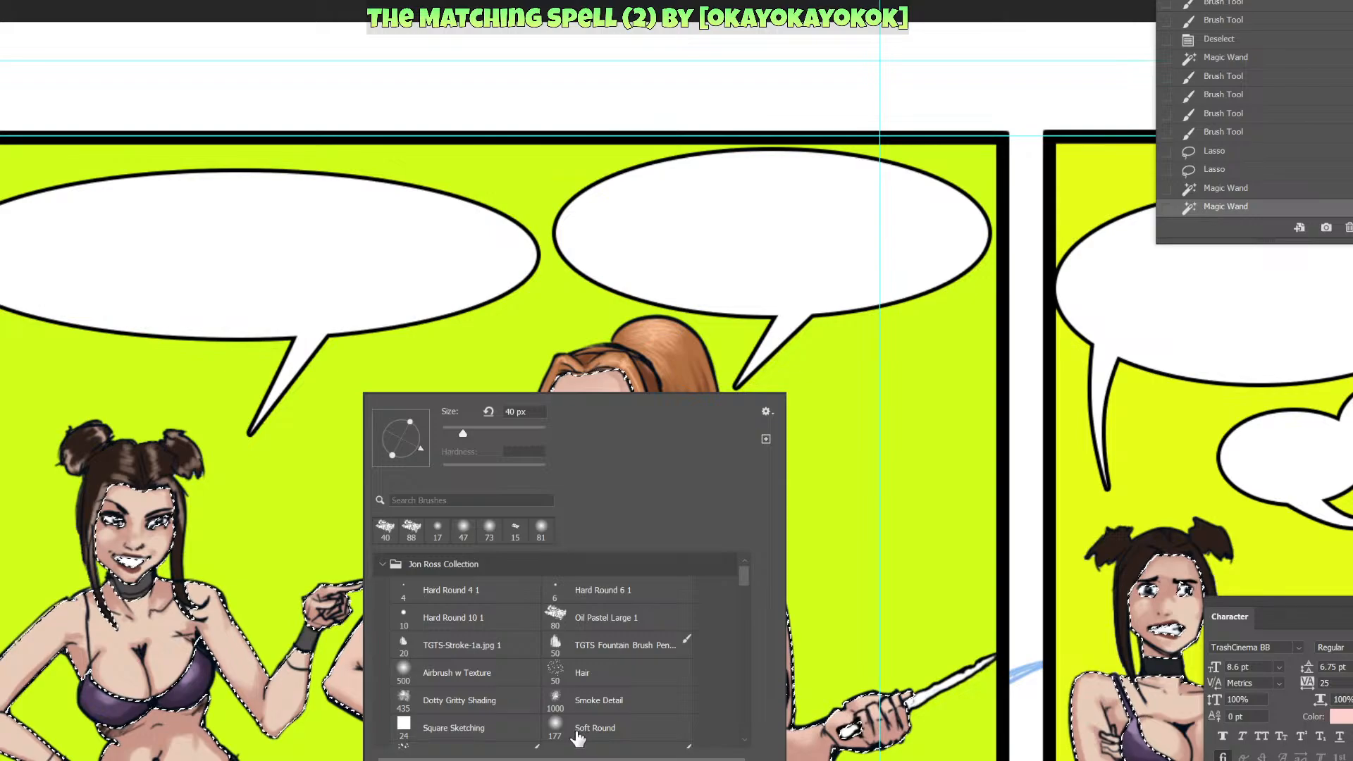
{"action": "left_click", "coordinate": [596, 700]}
{"action": "left_click", "coordinate": [458, 429]}
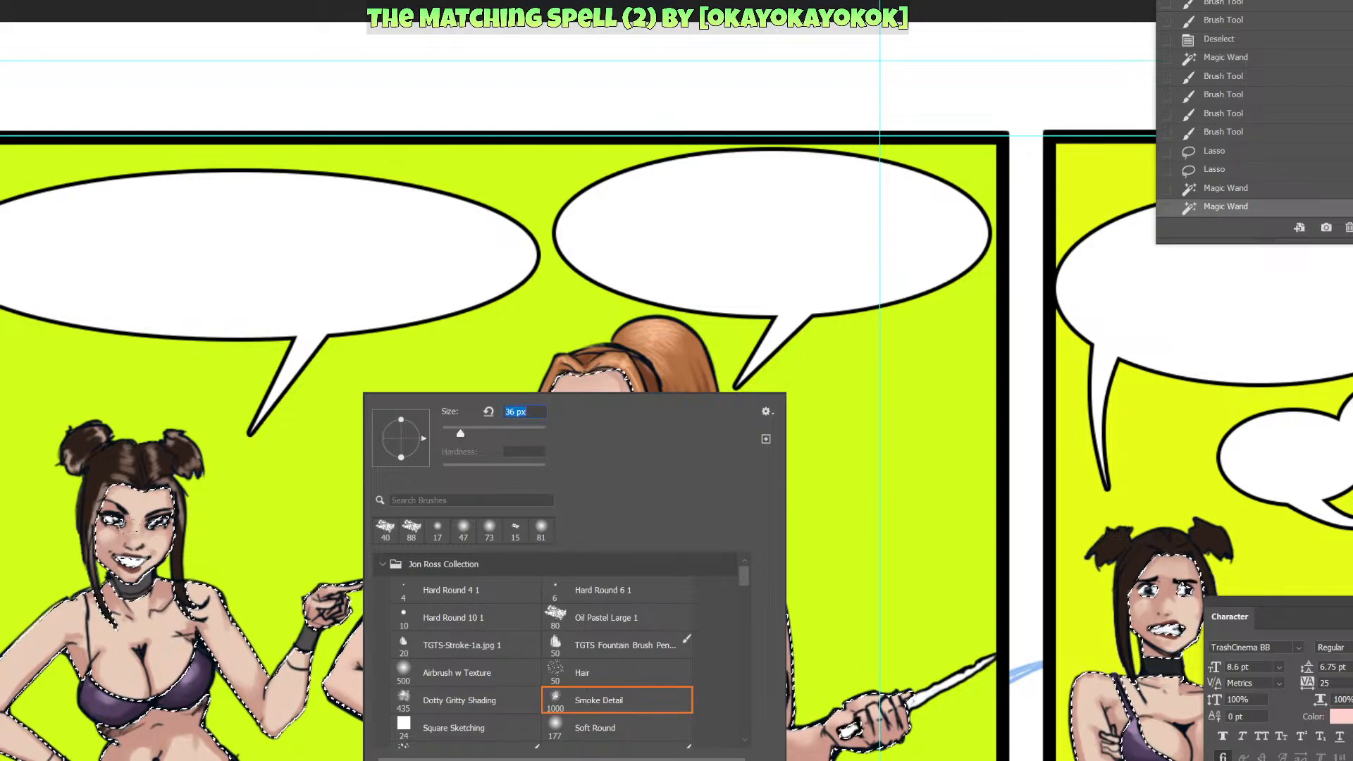
{"action": "left_click", "coordinate": [112, 528]}
{"action": "left_click", "coordinate": [132, 533]}
{"action": "left_click", "coordinate": [109, 520]}
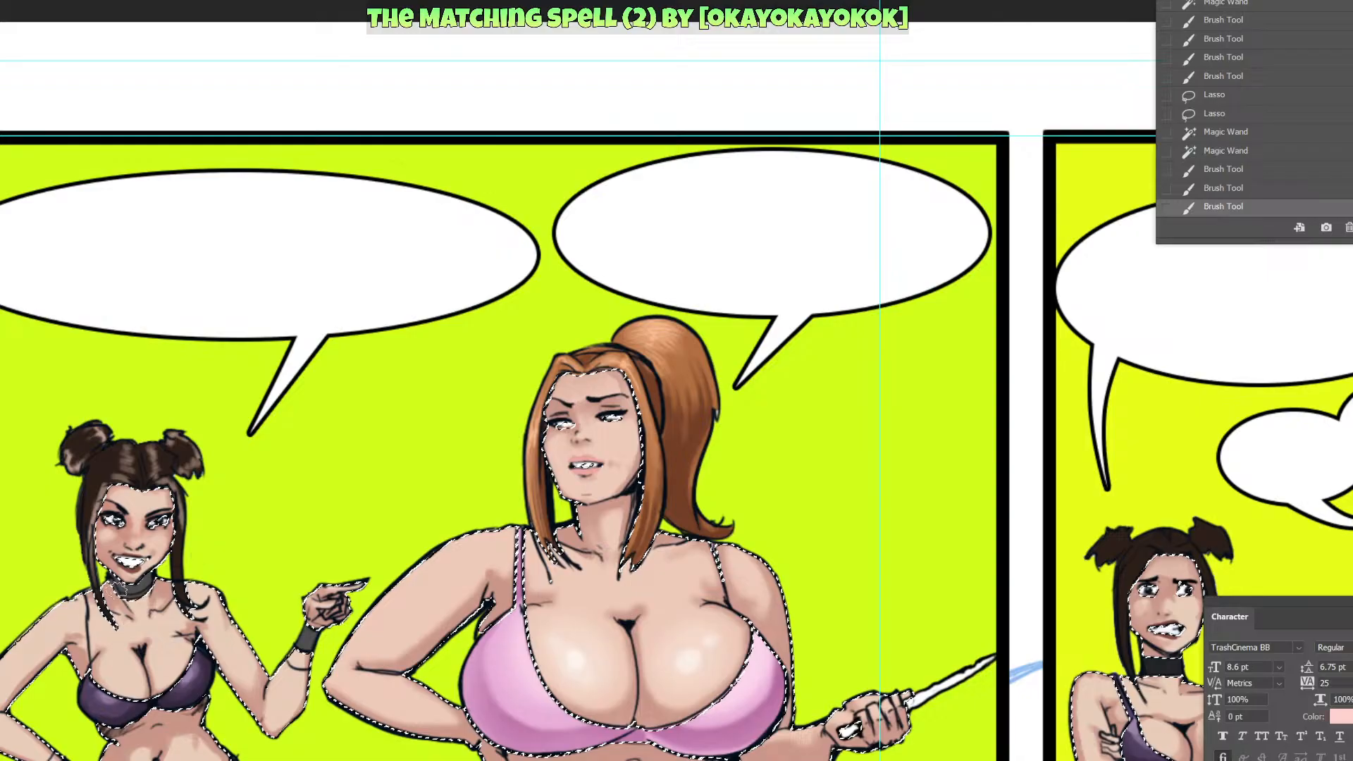
Add short pink strokes around the left-panel dark-haired woman's neck and along the side of her face.
{"action": "left_click_drag", "start_coordinate": [119, 589], "coordinate": [112, 584]}
{"action": "left_click_drag", "start_coordinate": [117, 590], "coordinate": [112, 584]}
{"action": "left_click_drag", "start_coordinate": [116, 590], "coordinate": [112, 583]}
{"action": "left_click_drag", "start_coordinate": [115, 589], "coordinate": [110, 582]}
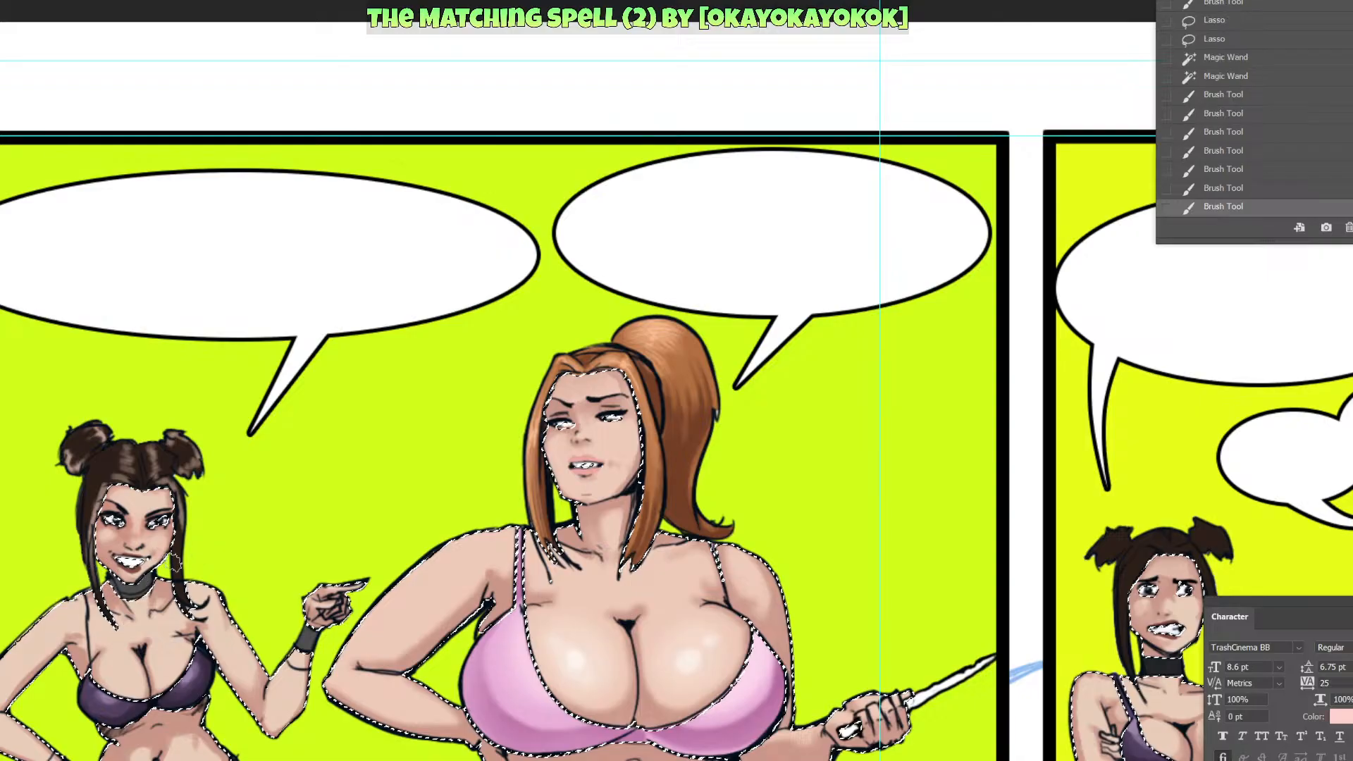
{"action": "left_click_drag", "start_coordinate": [112, 492], "coordinate": [103, 504]}
{"action": "left_click_drag", "start_coordinate": [110, 493], "coordinate": [102, 509]}
{"action": "left_click_drag", "start_coordinate": [108, 498], "coordinate": [100, 515]}
{"action": "left_click_drag", "start_coordinate": [105, 503], "coordinate": [100, 520]}
{"action": "left_click_drag", "start_coordinate": [103, 509], "coordinate": [100, 524]}
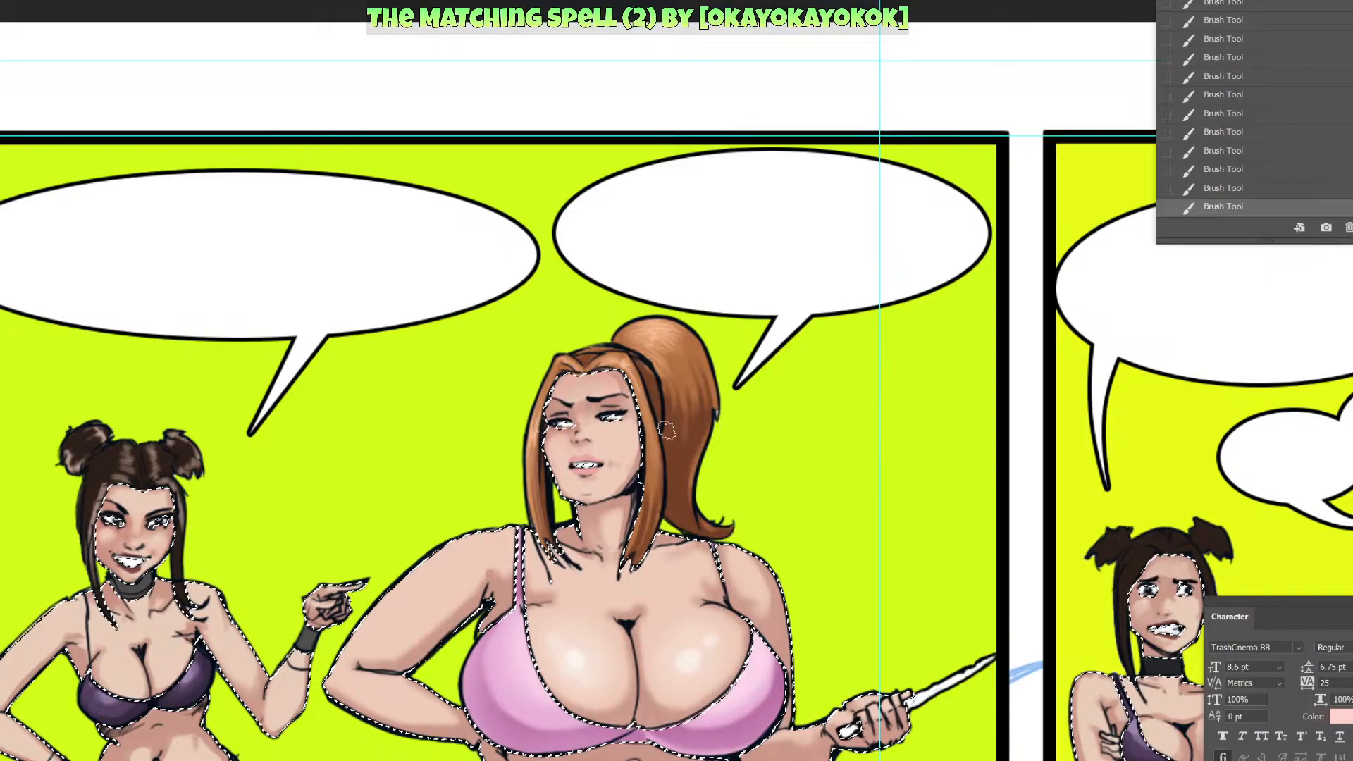
Enlarge the brush to 84 px and work pink tones into the left-panel redhead's skin, down to the waist.
{"action": "right_click", "coordinate": [642, 442]}
{"action": "key", "text": "Escape"}
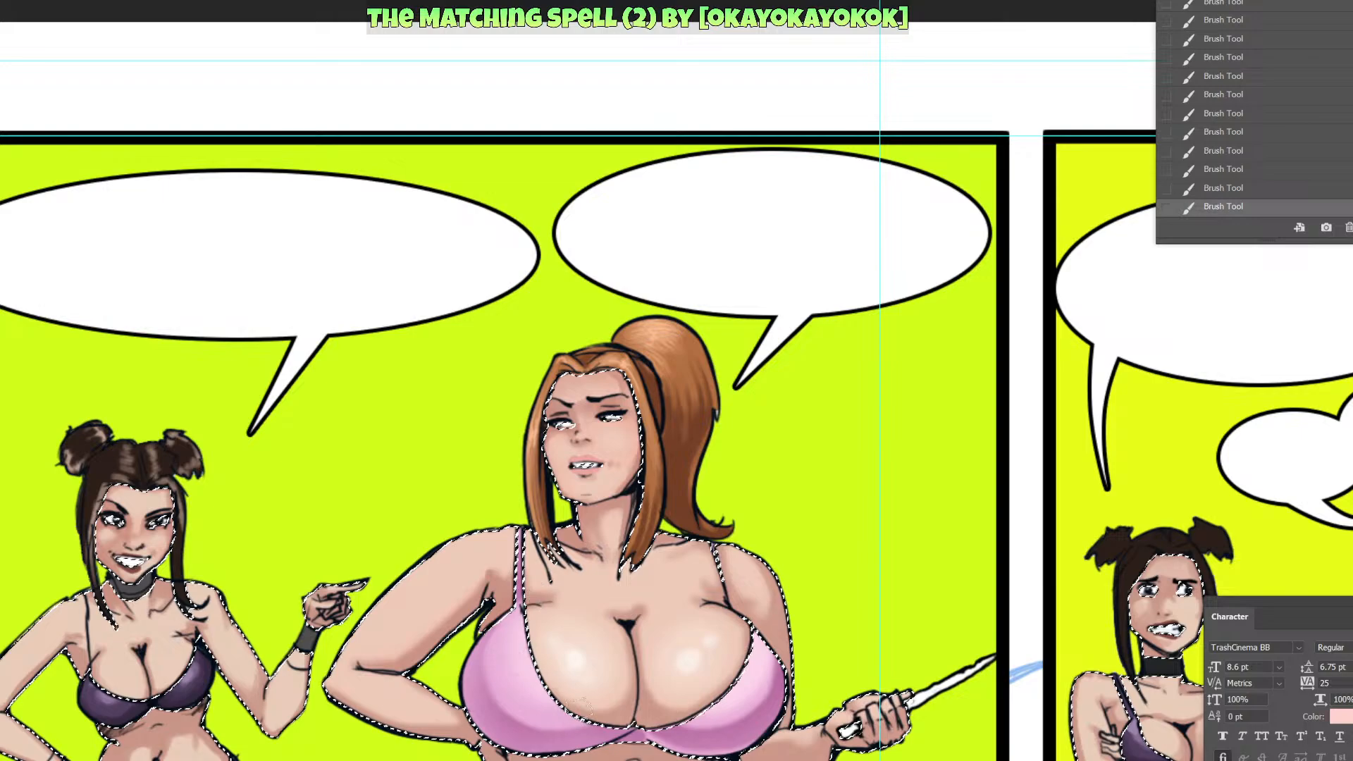
{"action": "left_click_drag", "start_coordinate": [758, 708], "coordinate": [663, 726]}
{"action": "right_click", "coordinate": [640, 637]}
{"action": "left_click_drag", "start_coordinate": [747, 673], "coordinate": [752, 674]}
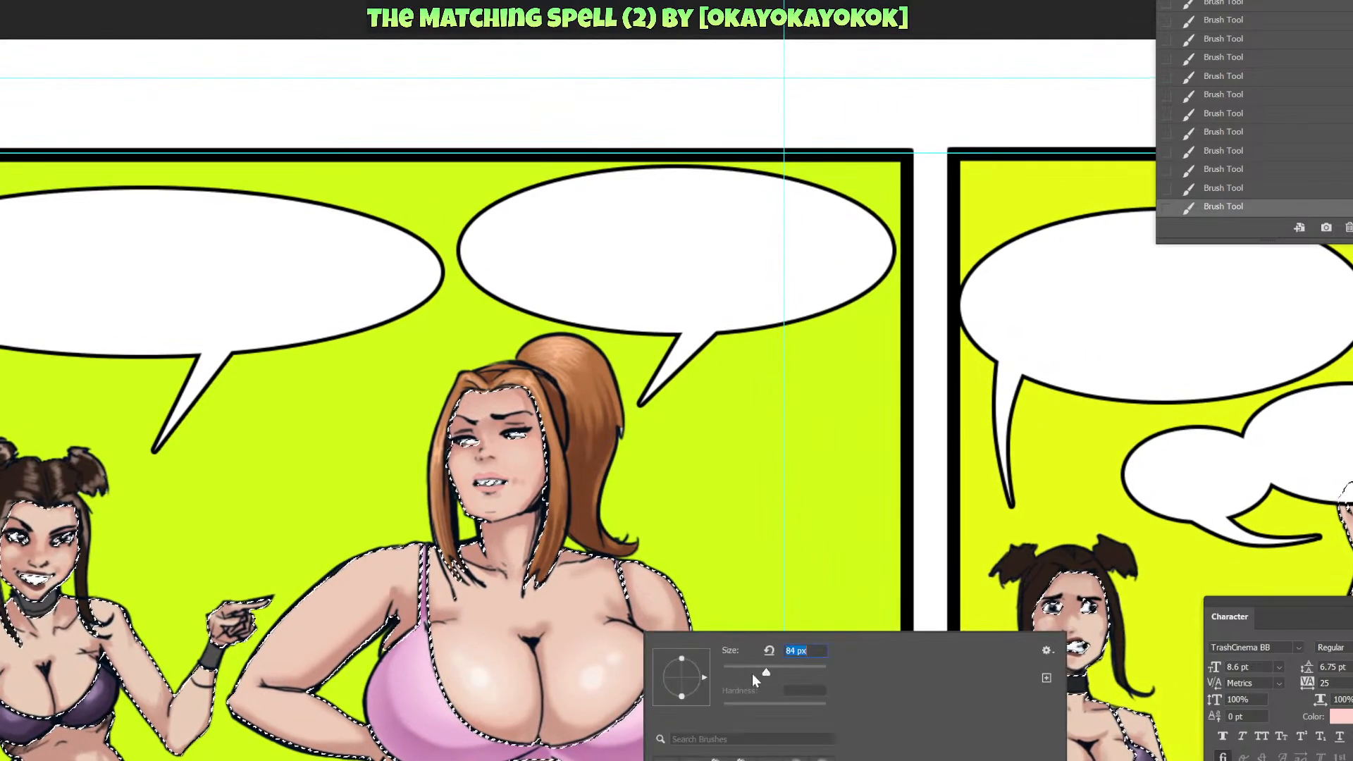
{"action": "left_click", "coordinate": [546, 711]}
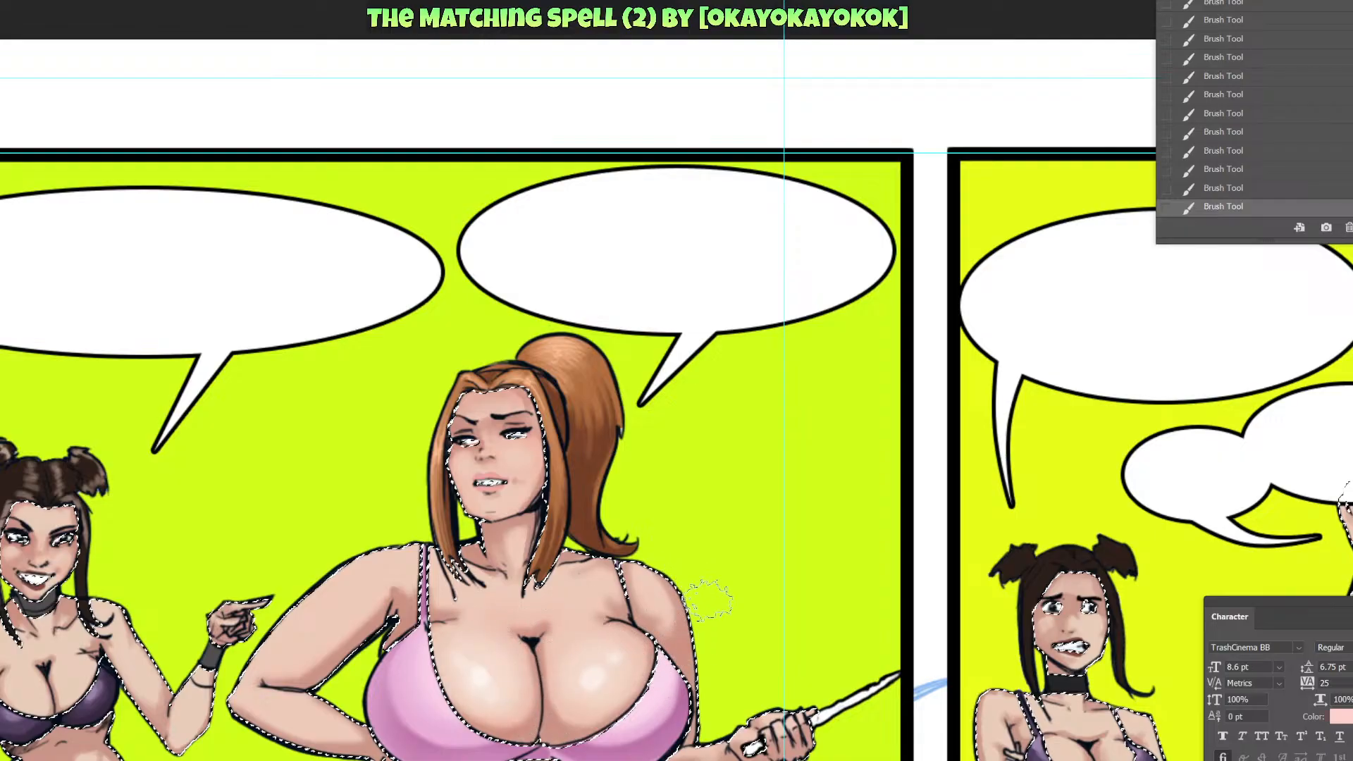
{"action": "left_click_drag", "start_coordinate": [681, 730], "coordinate": [676, 633]}
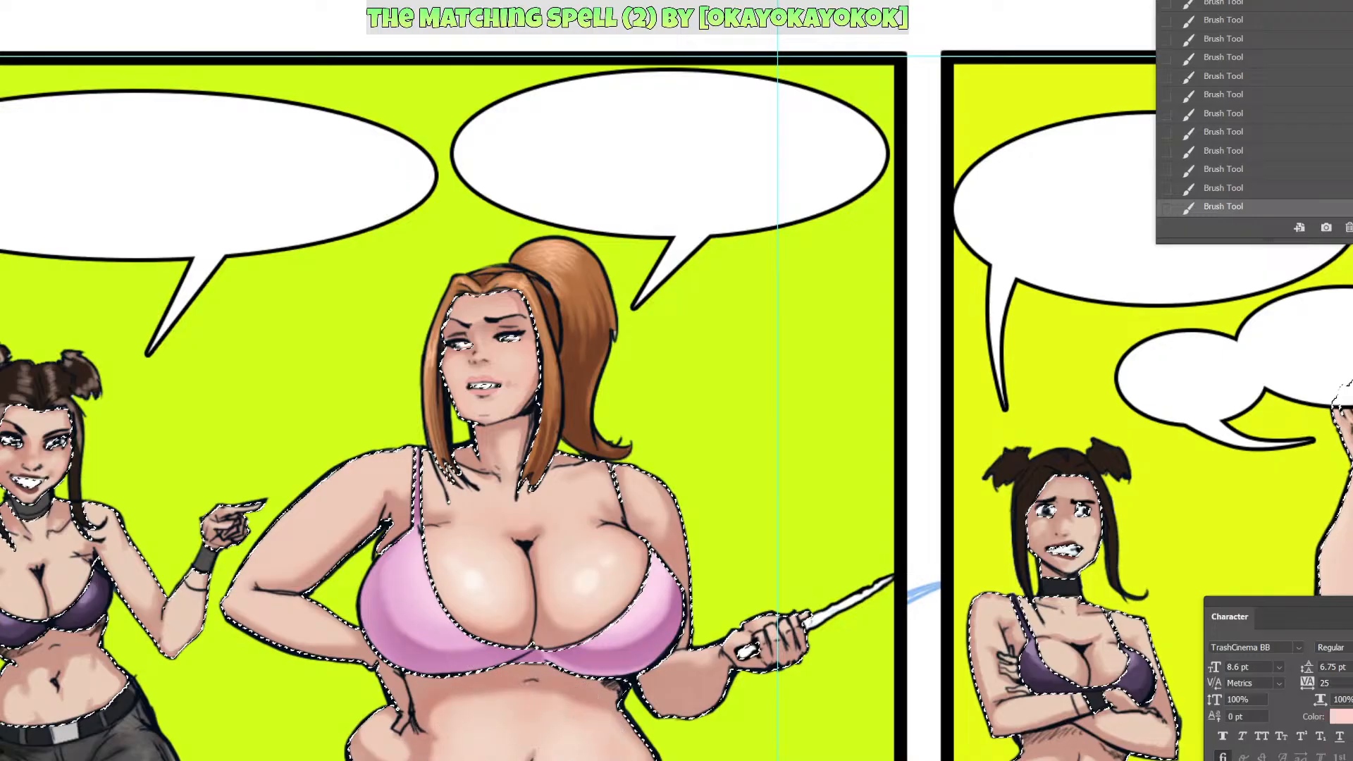
{"action": "scroll", "coordinate": [532, 724], "scroll_direction": "down", "scroll_amount": 5}
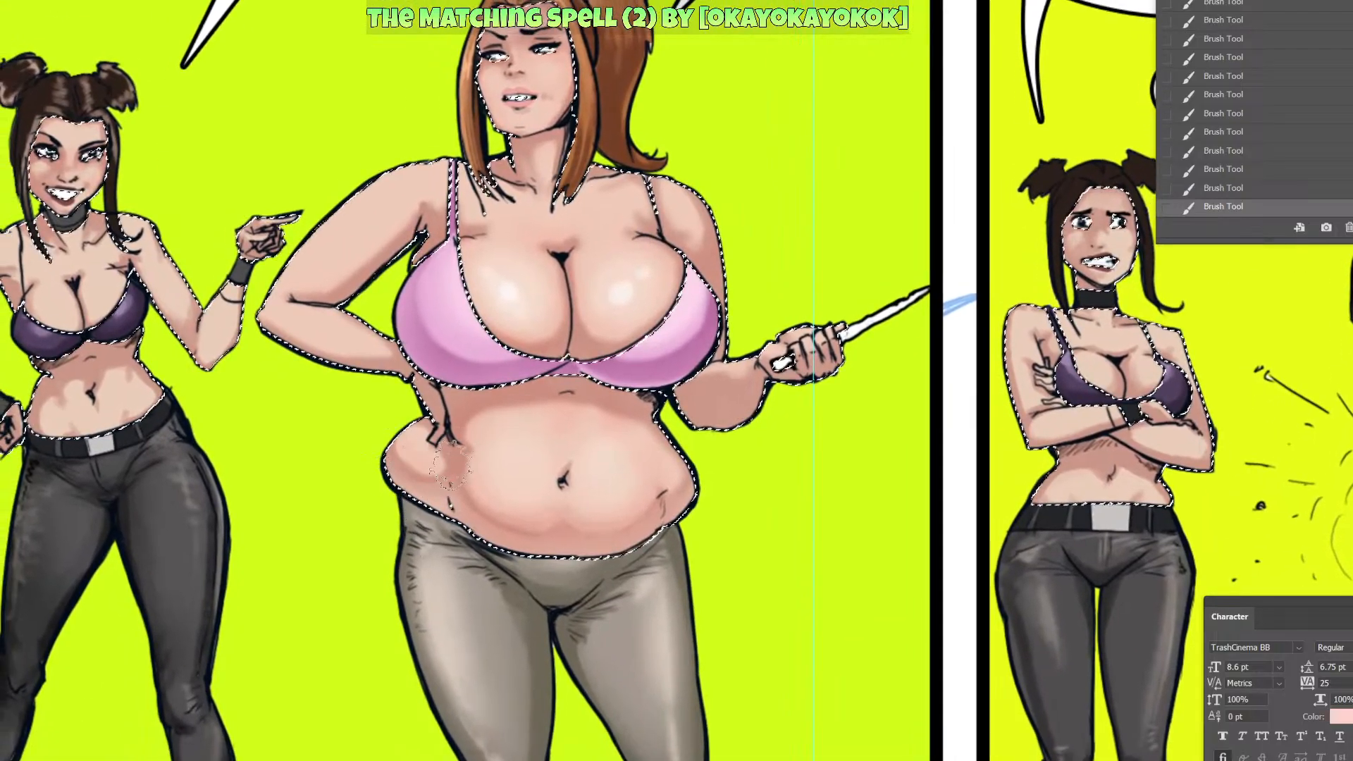
{"action": "scroll", "coordinate": [451, 465], "scroll_direction": "right", "scroll_amount": 6}
{"action": "scroll", "coordinate": [451, 465], "scroll_direction": "up", "scroll_amount": 3}
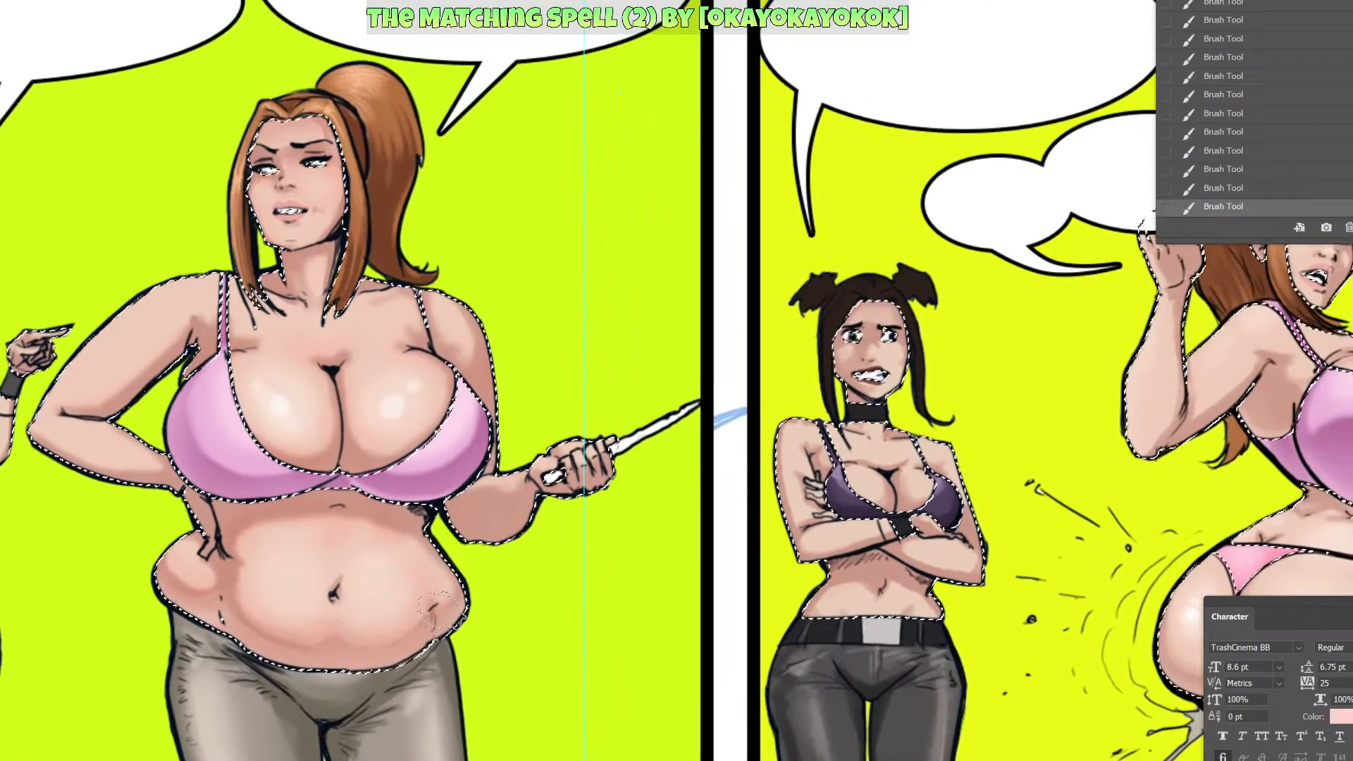
{"action": "scroll", "coordinate": [437, 604], "scroll_direction": "right", "scroll_amount": 4}
{"action": "scroll", "coordinate": [437, 605], "scroll_direction": "up", "scroll_amount": 2}
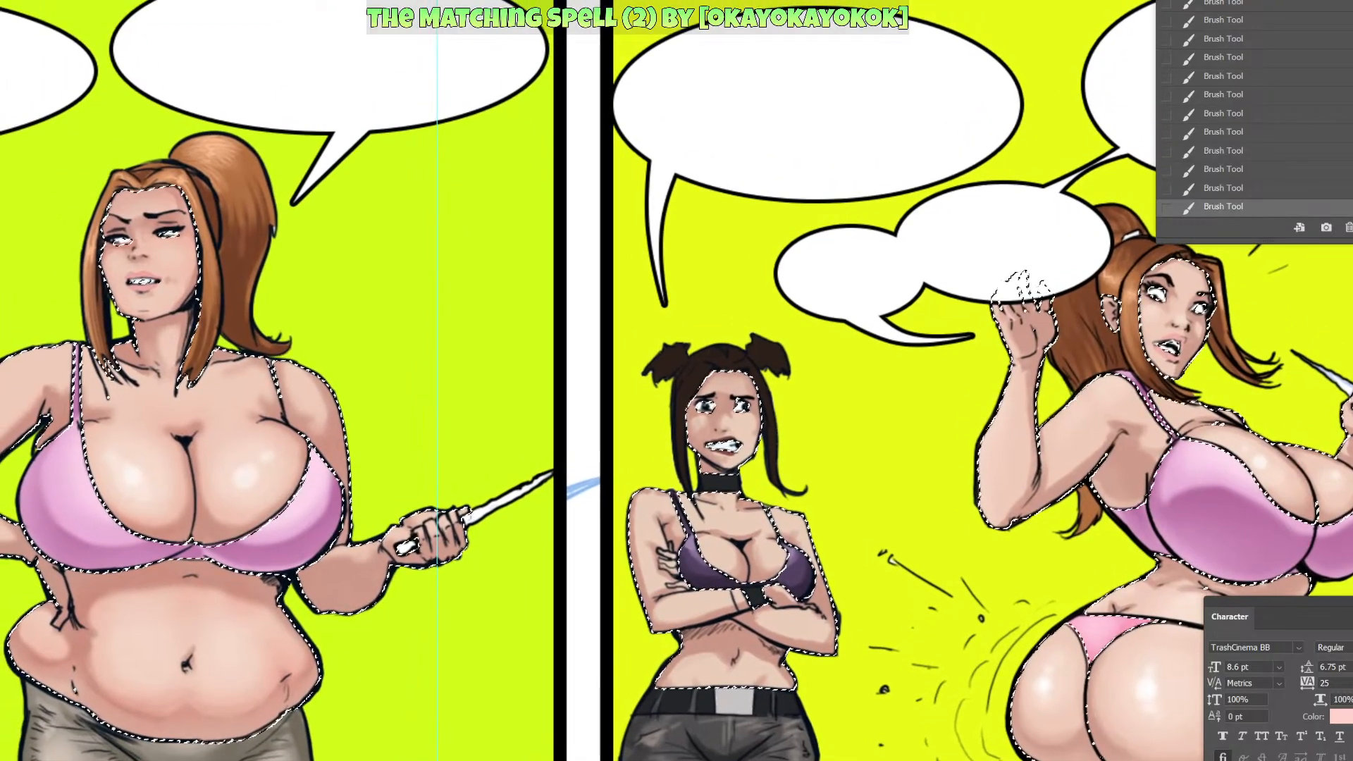
Set the eraser to 78 px with 0% hardness and soften the pink tint at the side of the left-panel redhead's waist.
{"action": "right_click", "coordinate": [242, 630]}
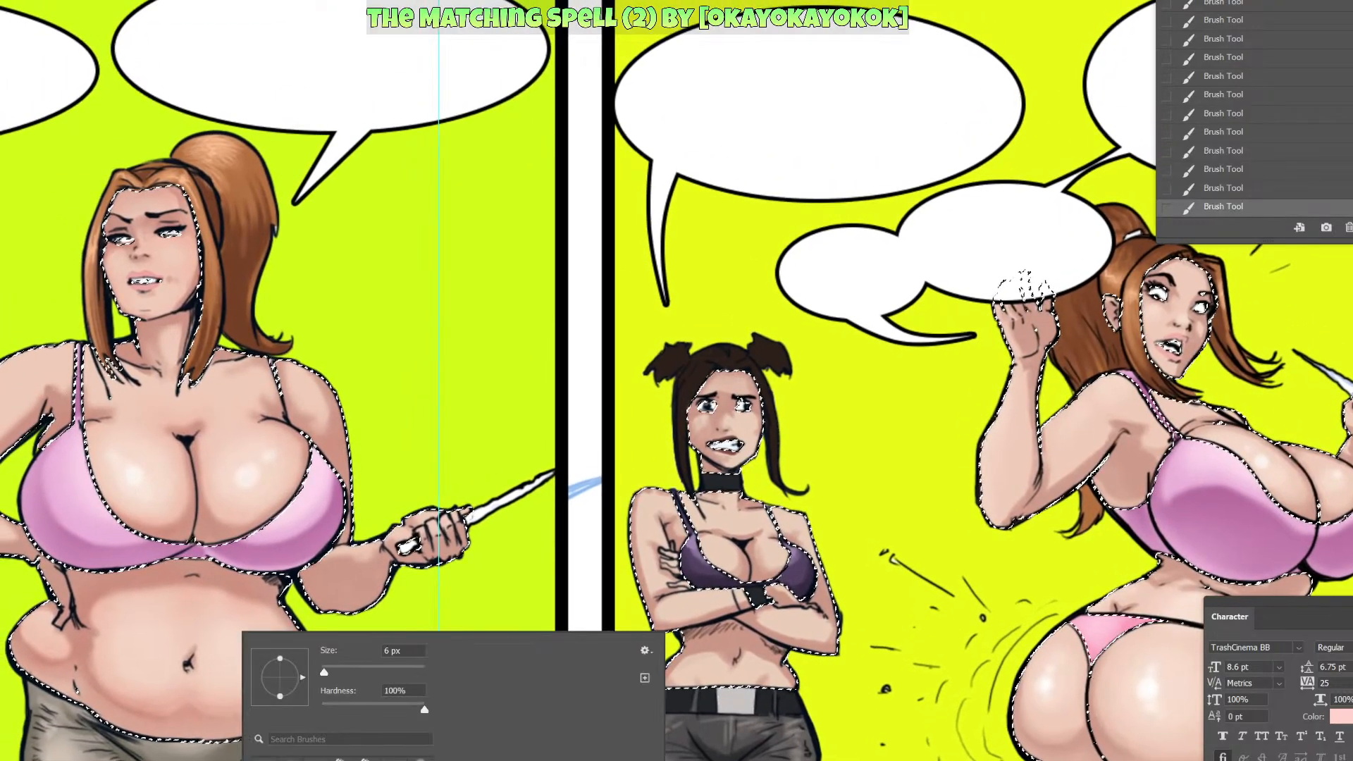
{"action": "mouse_move", "coordinate": [425, 709]}
{"action": "left_mouse_down"}
{"action": "mouse_move", "coordinate": [322, 710]}
{"action": "mouse_move", "coordinate": [361, 673]}
{"action": "left_mouse_up"}
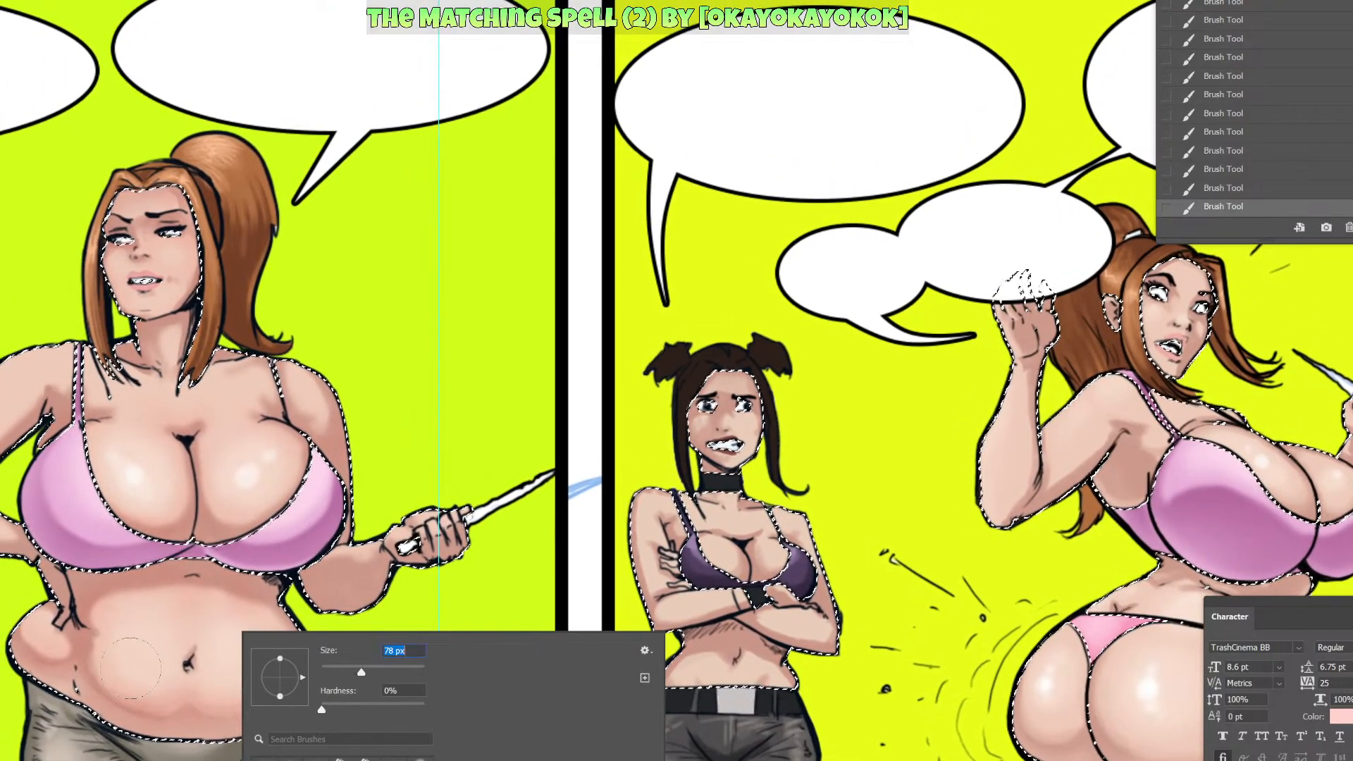
{"action": "left_click", "coordinate": [130, 668]}
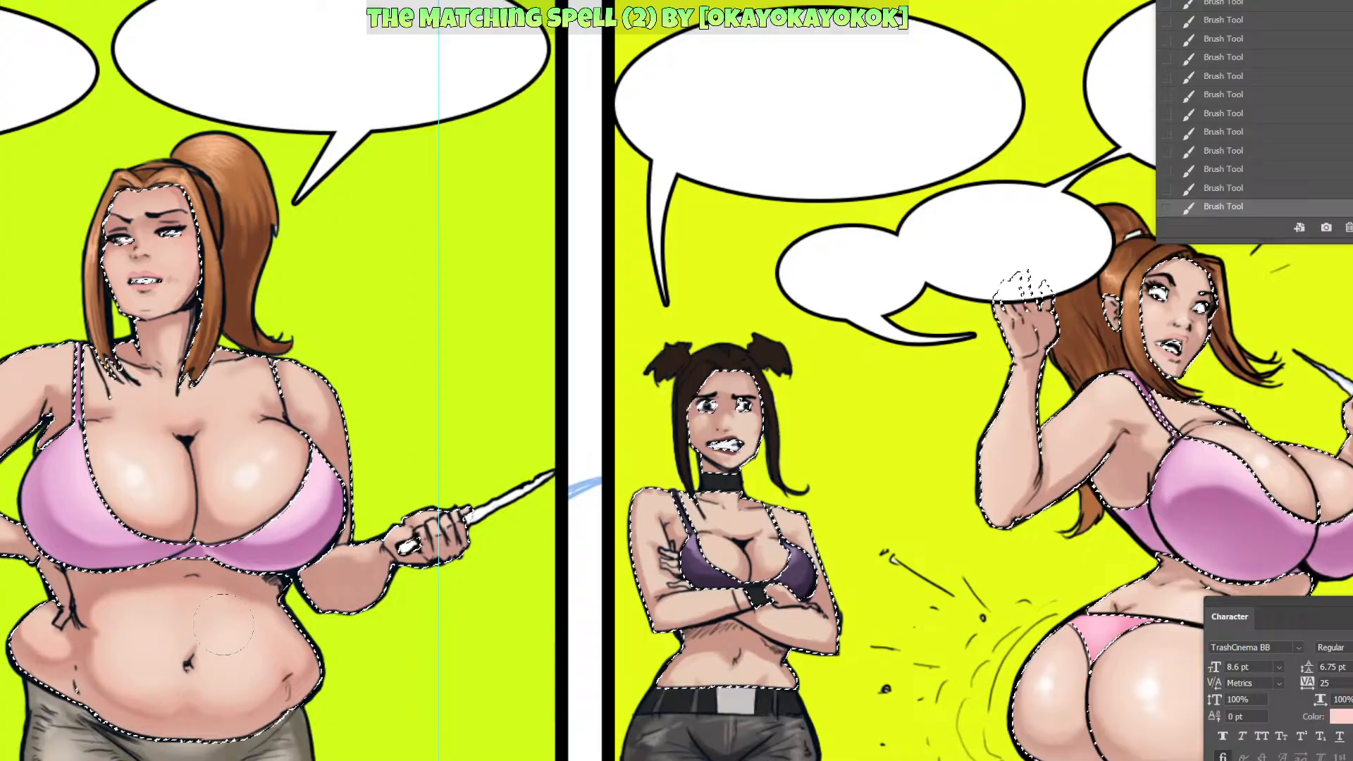
{"action": "key", "text": "e"}
{"action": "left_click_drag", "start_coordinate": [92, 686], "coordinate": [86, 652]}
{"action": "left_click_drag", "start_coordinate": [83, 645], "coordinate": [69, 619]}
{"action": "mouse_move", "coordinate": [67, 617]}
{"action": "left_mouse_down"}
{"action": "mouse_move", "coordinate": [32, 619]}
{"action": "mouse_move", "coordinate": [79, 651]}
{"action": "left_mouse_up"}
Shrink the eraser and clean up the tint on the left-panel redhead's waist, lower face and shoulder.
{"action": "right_click", "coordinate": [80, 635]}
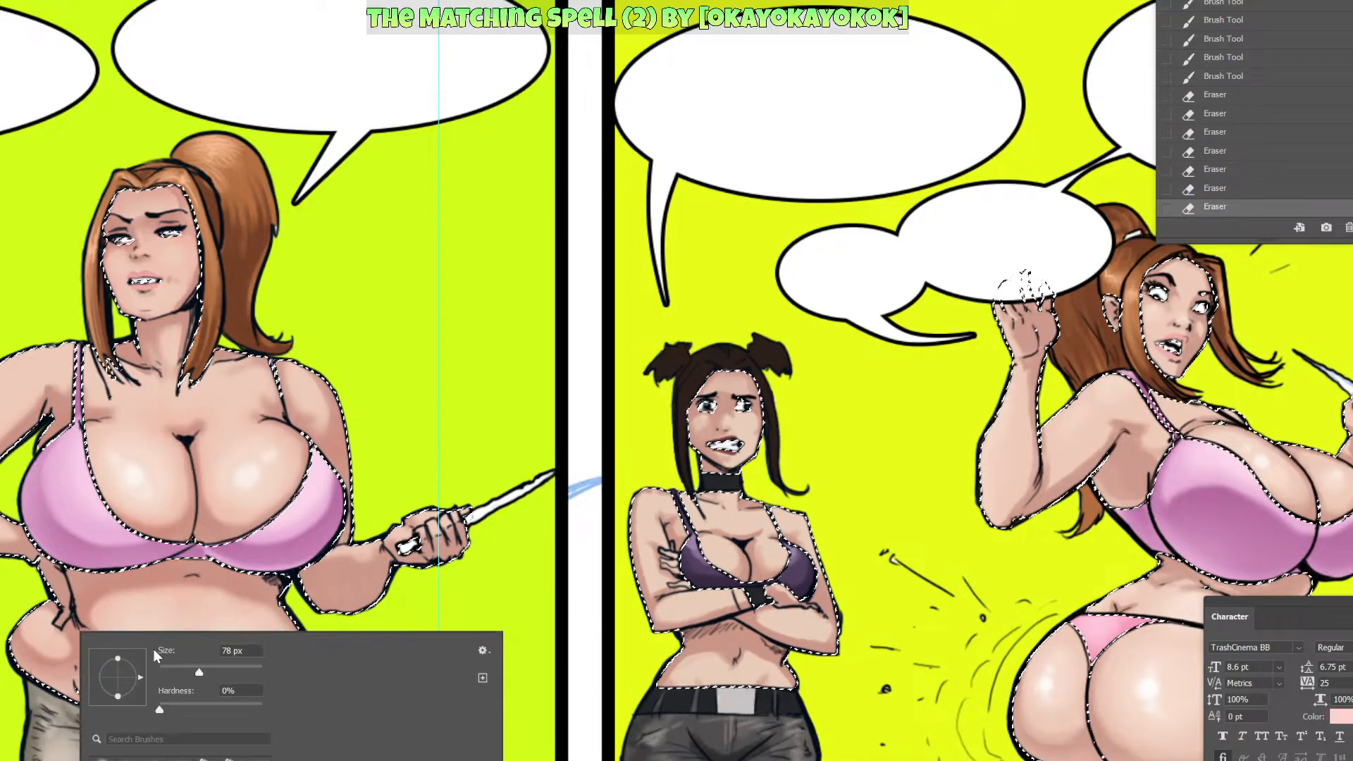
{"action": "left_click_drag", "start_coordinate": [199, 672], "coordinate": [165, 672]}
{"action": "left_click", "coordinate": [88, 624]}
{"action": "left_click_drag", "start_coordinate": [79, 630], "coordinate": [86, 650]}
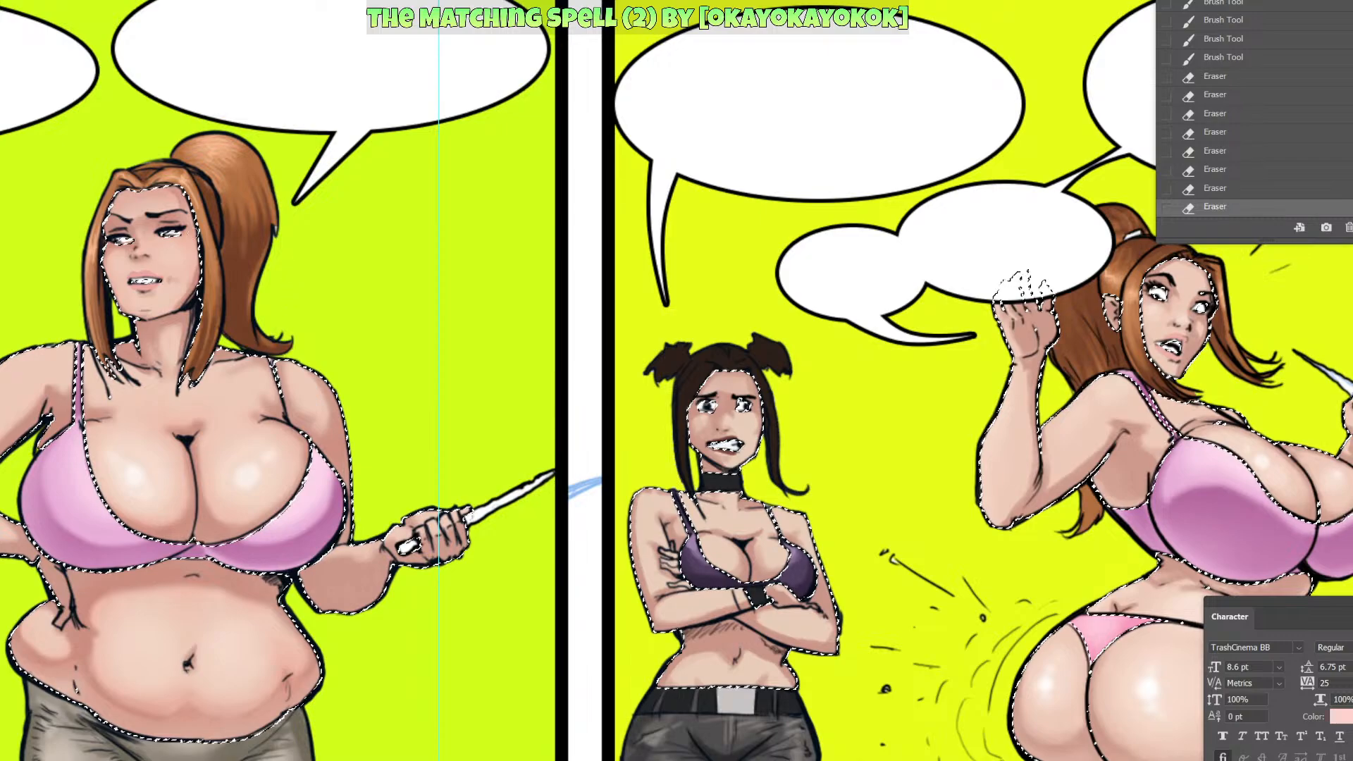
{"action": "left_click_drag", "start_coordinate": [161, 265], "coordinate": [167, 275]}
{"action": "left_click", "coordinate": [334, 441]}
{"action": "left_click", "coordinate": [356, 362]}
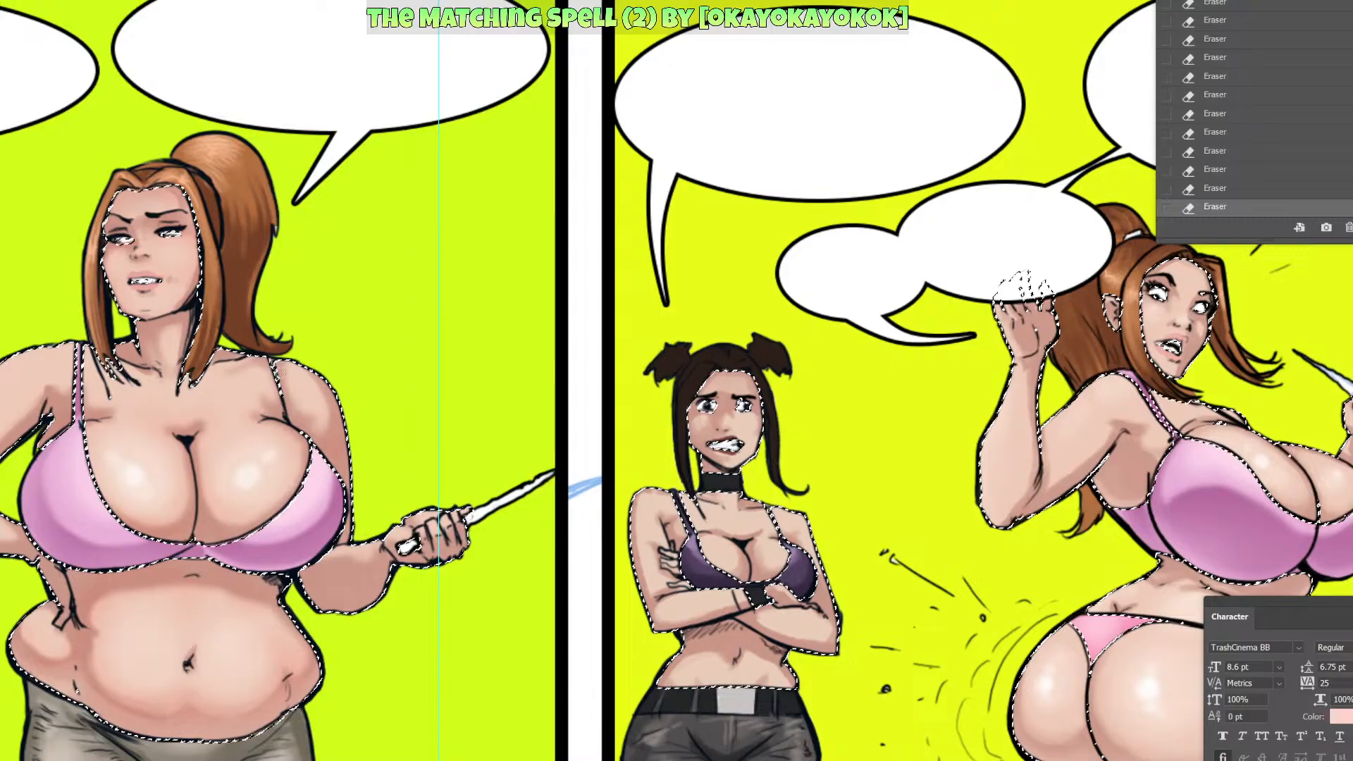
Reduce the brush size and paint pink tones on the right-panel dark-haired woman's face, chest and midriff.
{"action": "left_click_drag", "start_coordinate": [608, 664], "coordinate": [227, 672]}
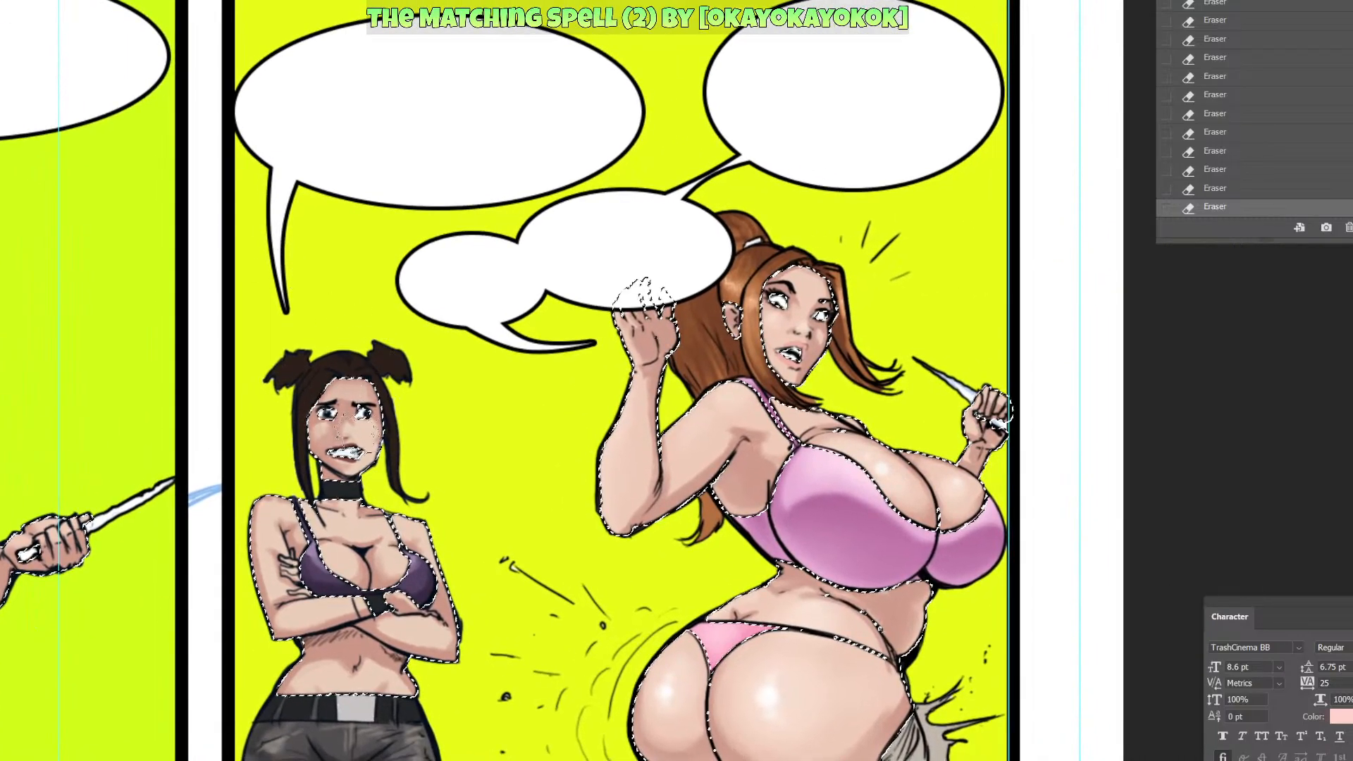
{"action": "right_click", "coordinate": [339, 433]}
{"action": "left_click_drag", "start_coordinate": [459, 472], "coordinate": [443, 472]}
{"action": "left_click_drag", "start_coordinate": [327, 415], "coordinate": [326, 428]}
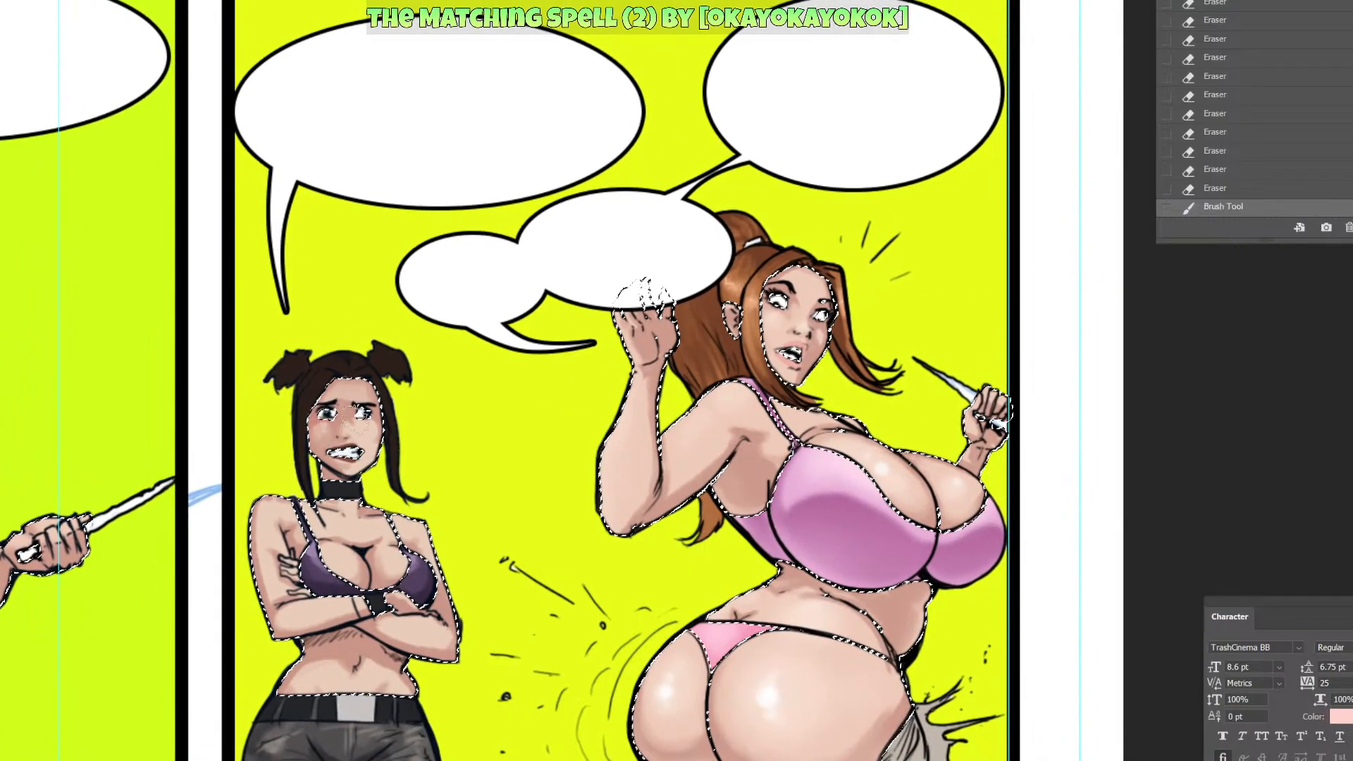
{"action": "left_click_drag", "start_coordinate": [379, 579], "coordinate": [385, 586]}
{"action": "left_click_drag", "start_coordinate": [380, 578], "coordinate": [375, 583]}
{"action": "left_click_drag", "start_coordinate": [373, 579], "coordinate": [370, 574]}
{"action": "left_click_drag", "start_coordinate": [357, 644], "coordinate": [345, 640]}
{"action": "left_click_drag", "start_coordinate": [352, 638], "coordinate": [367, 643]}
{"action": "left_click_drag", "start_coordinate": [366, 640], "coordinate": [380, 644]}
{"action": "left_click_drag", "start_coordinate": [378, 640], "coordinate": [389, 650]}
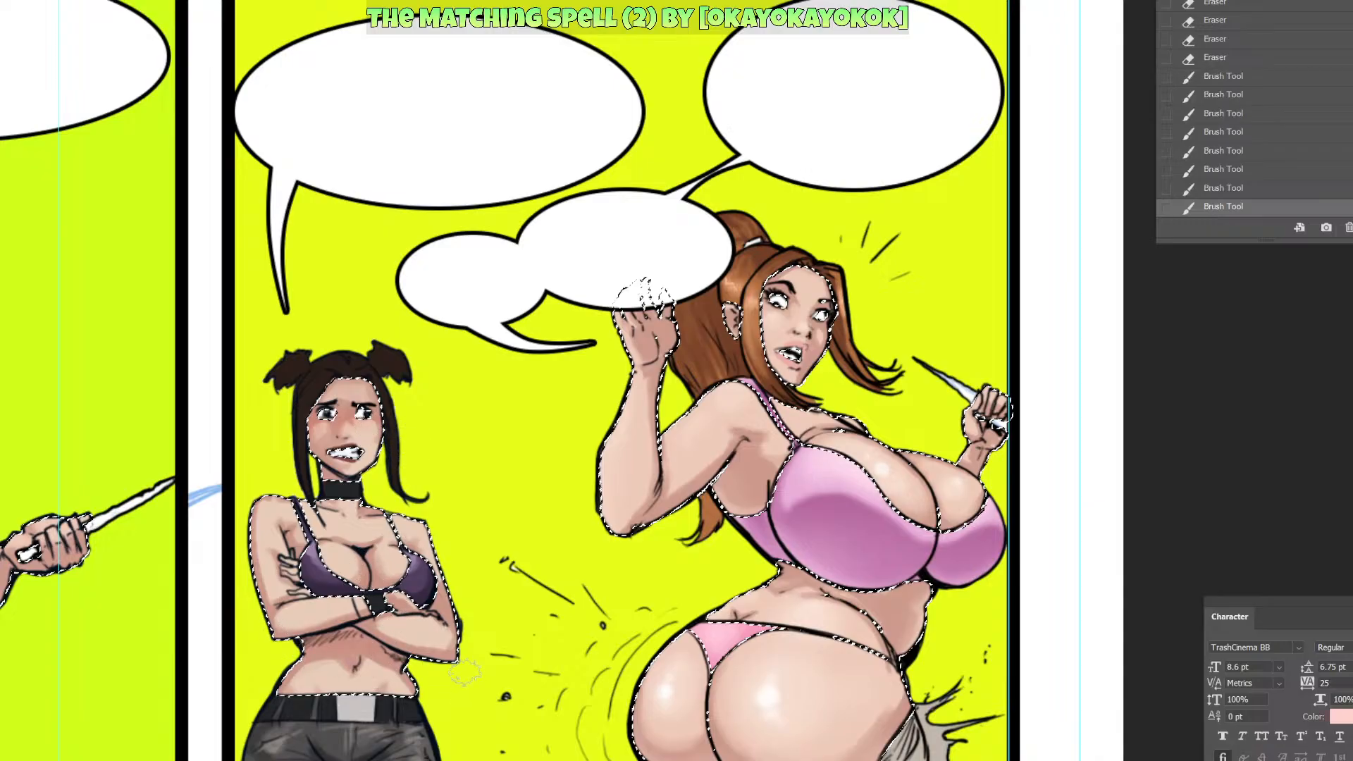
Brush pink tones onto the right-panel redhead's raised arm and shoulder.
{"action": "left_click_drag", "start_coordinate": [687, 675], "coordinate": [331, 729]}
{"action": "left_click_drag", "start_coordinate": [272, 493], "coordinate": [273, 508]}
{"action": "left_click_drag", "start_coordinate": [274, 496], "coordinate": [276, 513]}
{"action": "left_click_drag", "start_coordinate": [279, 495], "coordinate": [277, 506]}
{"action": "left_click_drag", "start_coordinate": [399, 475], "coordinate": [404, 479]}
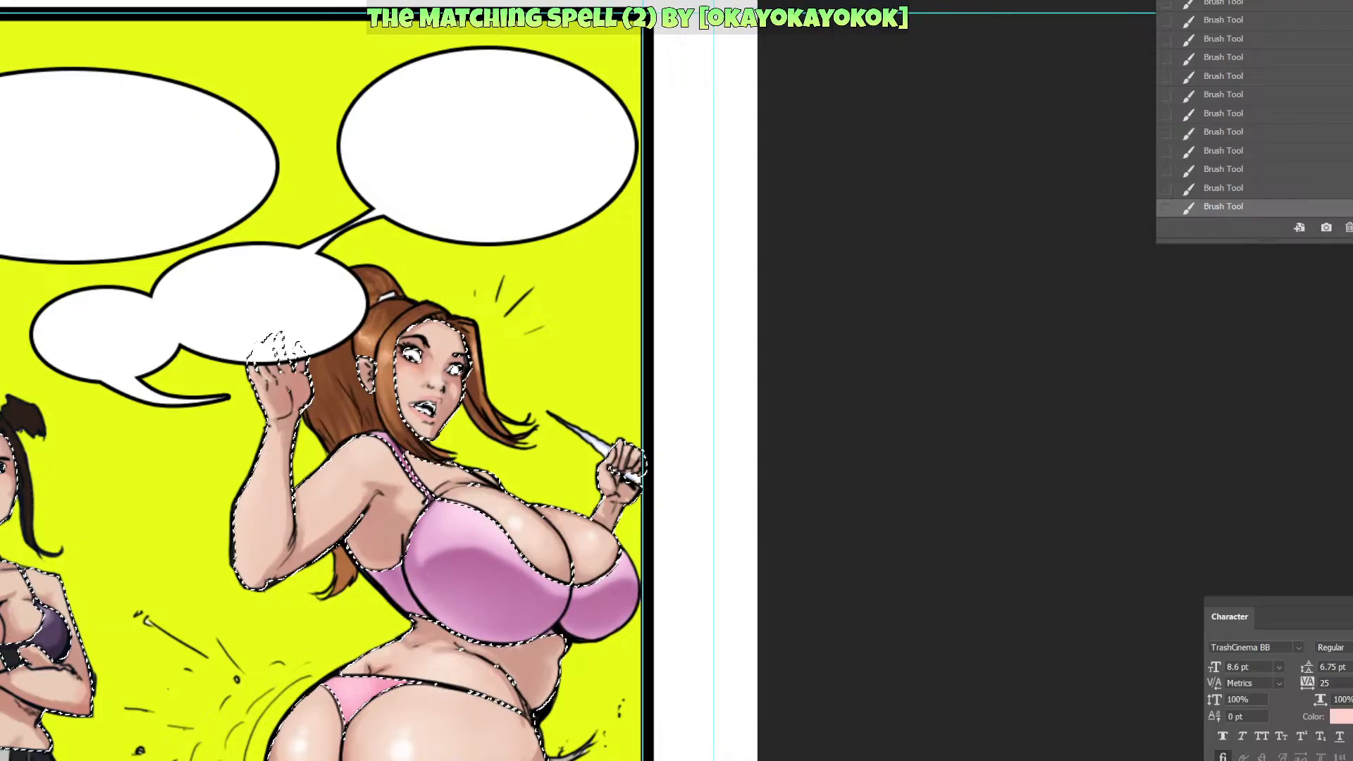
Resize the brush, finish the pink tint on the right-panel redhead's skin, and save the document.
{"action": "right_click", "coordinate": [503, 752]}
{"action": "left_click", "coordinate": [644, 672]}
{"action": "left_click", "coordinate": [520, 696]}
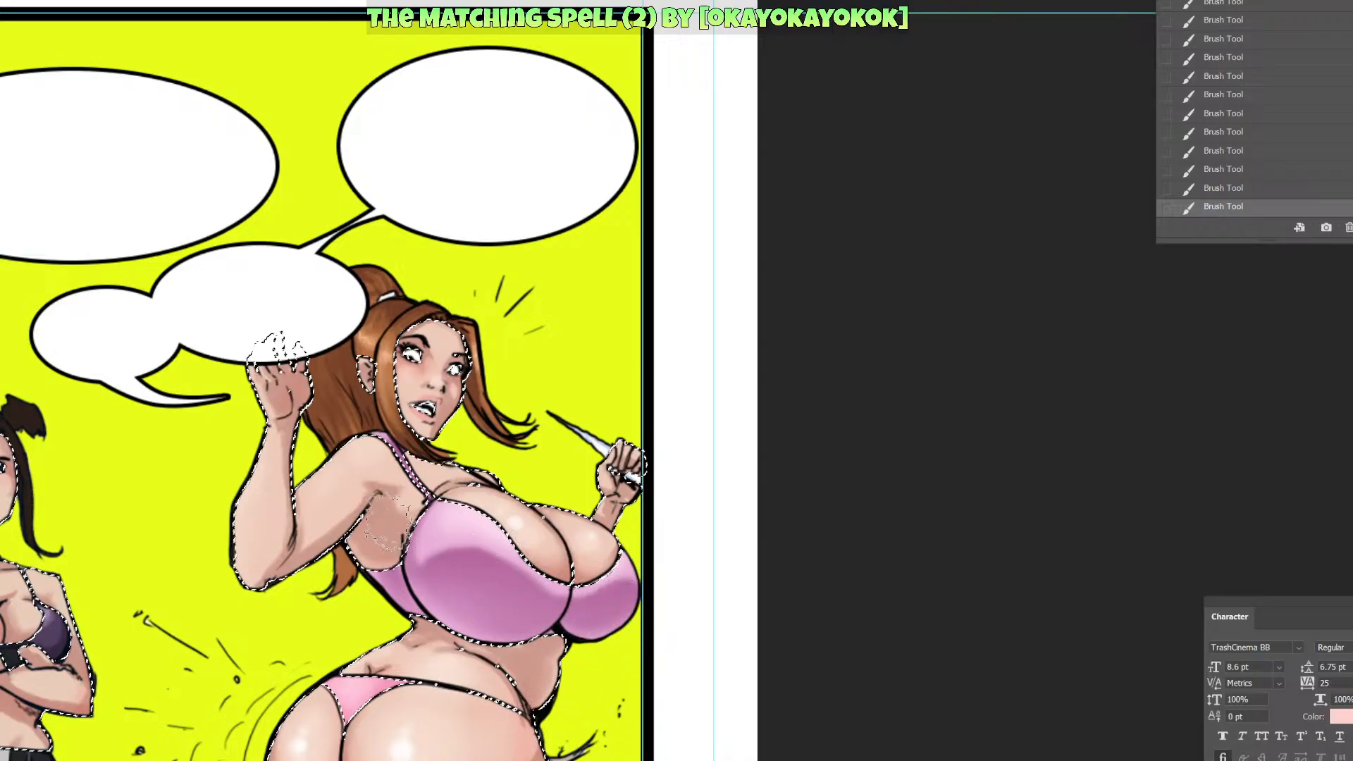
{"action": "left_click_drag", "start_coordinate": [567, 565], "coordinate": [604, 601]}
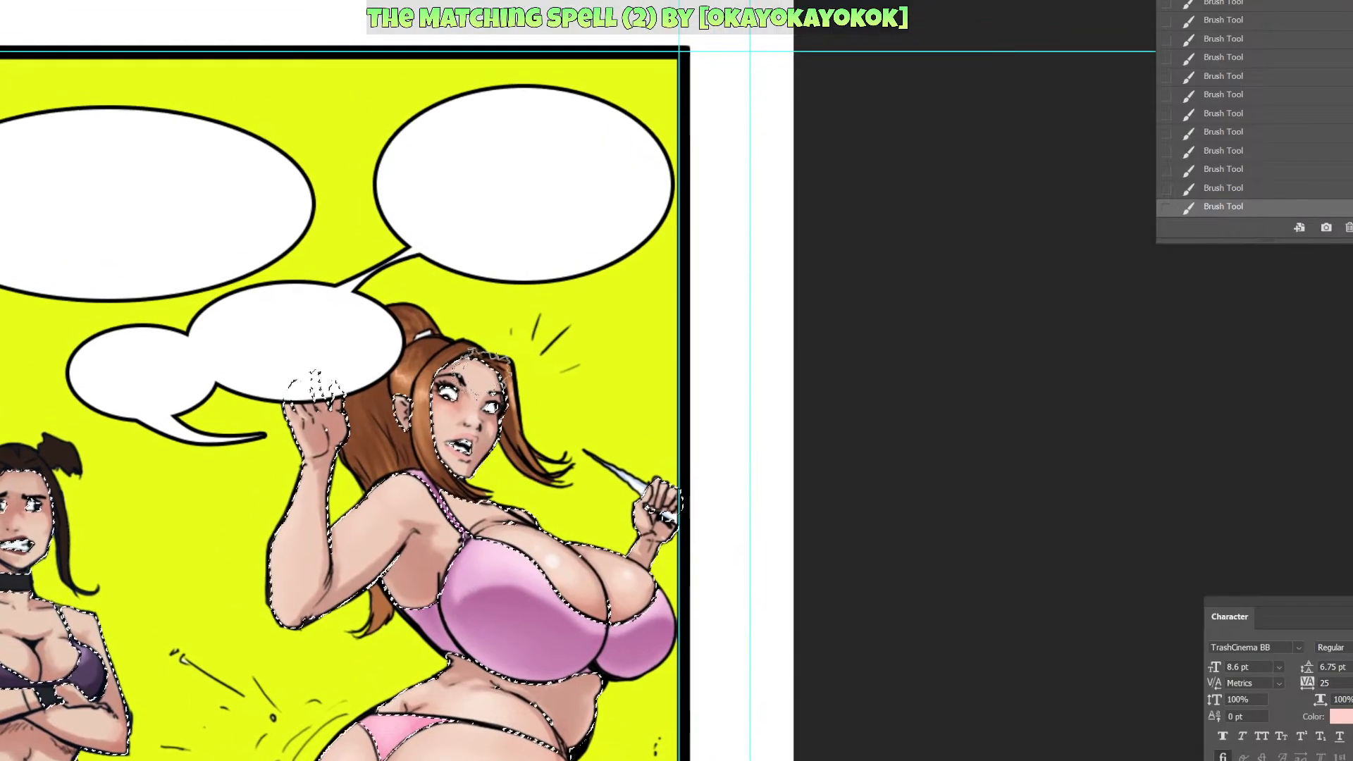
{"action": "key", "text": "ctrl+minus"}
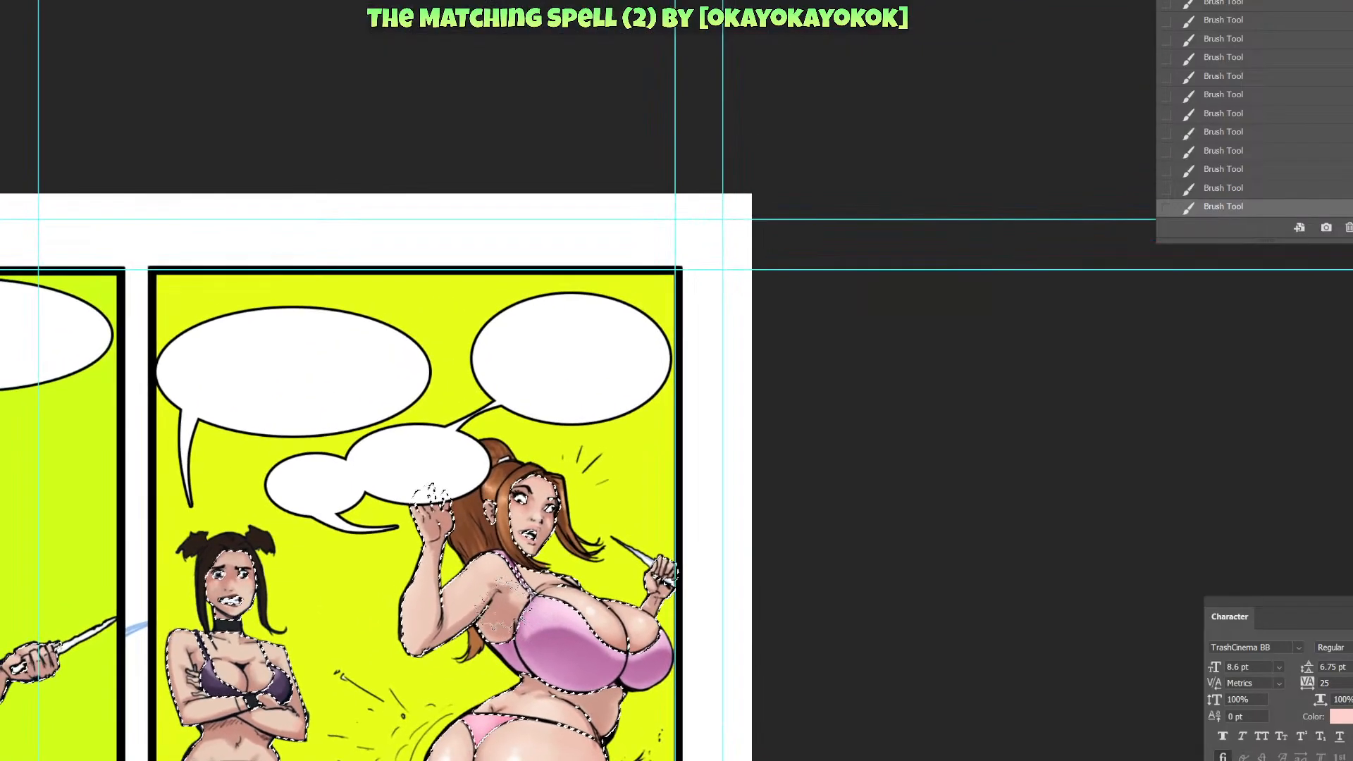
{"action": "left_click_drag", "start_coordinate": [558, 675], "coordinate": [1032, 439]}
{"action": "right_click", "coordinate": [436, 532]}
{"action": "left_click", "coordinate": [485, 487]}
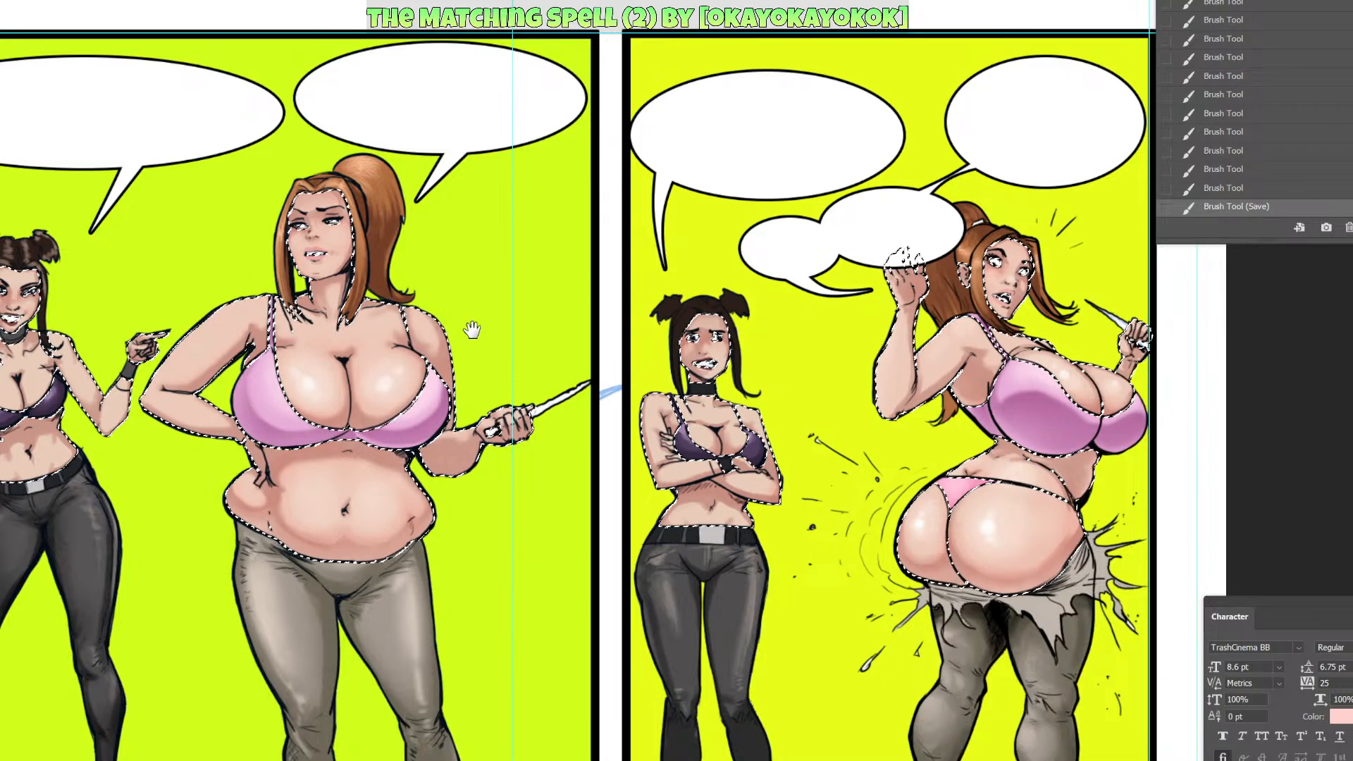
Clear the skin selection across both panels.
{"action": "left_click_drag", "start_coordinate": [500, 315], "coordinate": [386, 406]}
{"action": "key", "text": "ctrl+d"}
{"action": "left_click", "coordinate": [609, 403]}
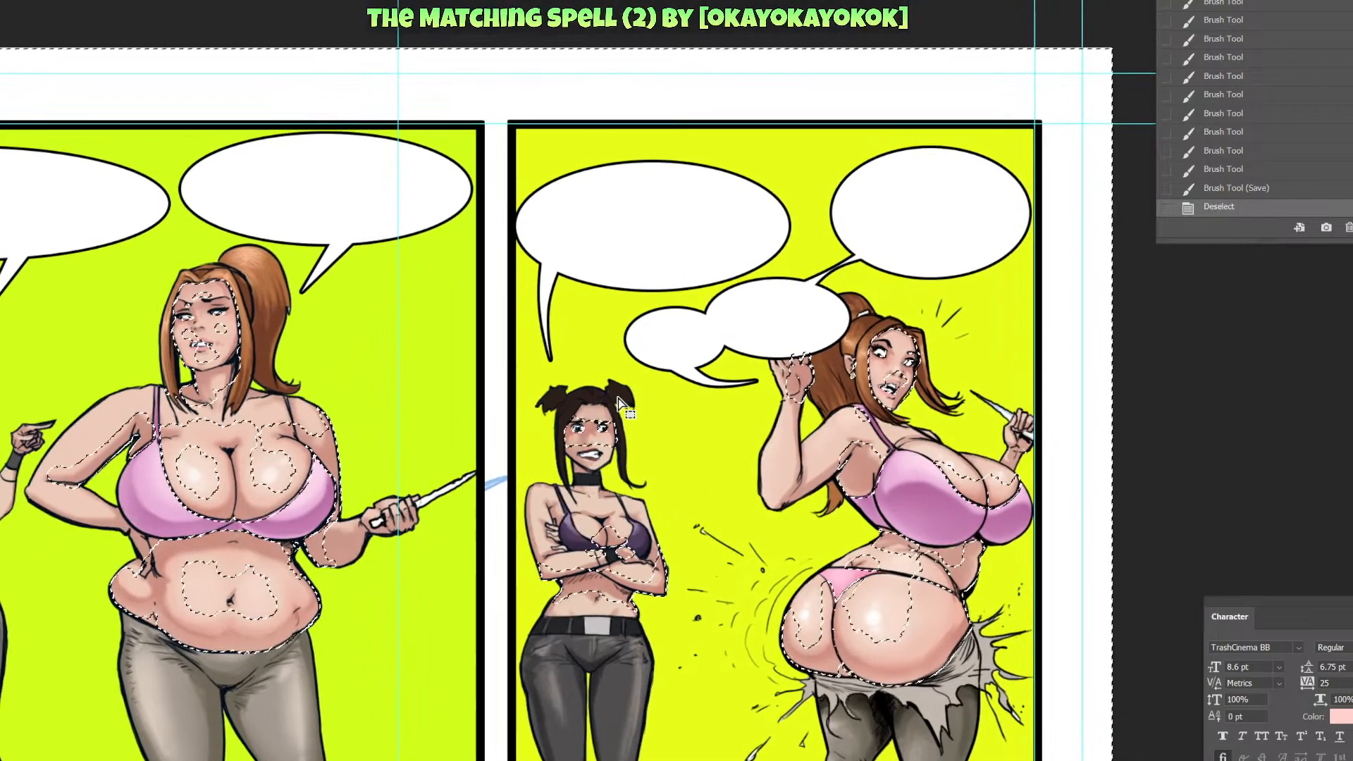
{"action": "key", "text": "ctrl+d"}
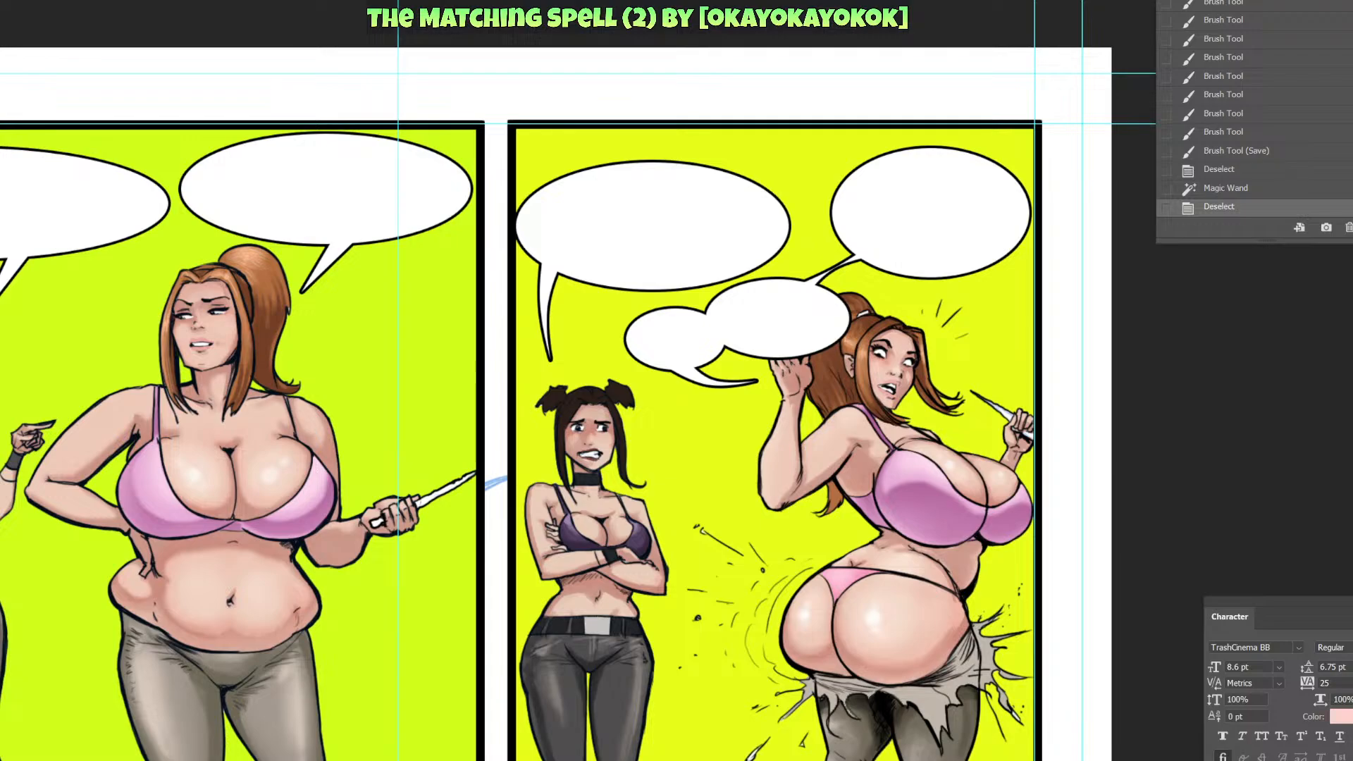
Select the dark-haired woman's hair in both panels and sample the light brown highlight tone from her left-panel hair bun.
{"action": "left_click", "coordinate": [610, 401]}
{"action": "left_click_drag", "start_coordinate": [371, 616], "coordinate": [589, 682]}
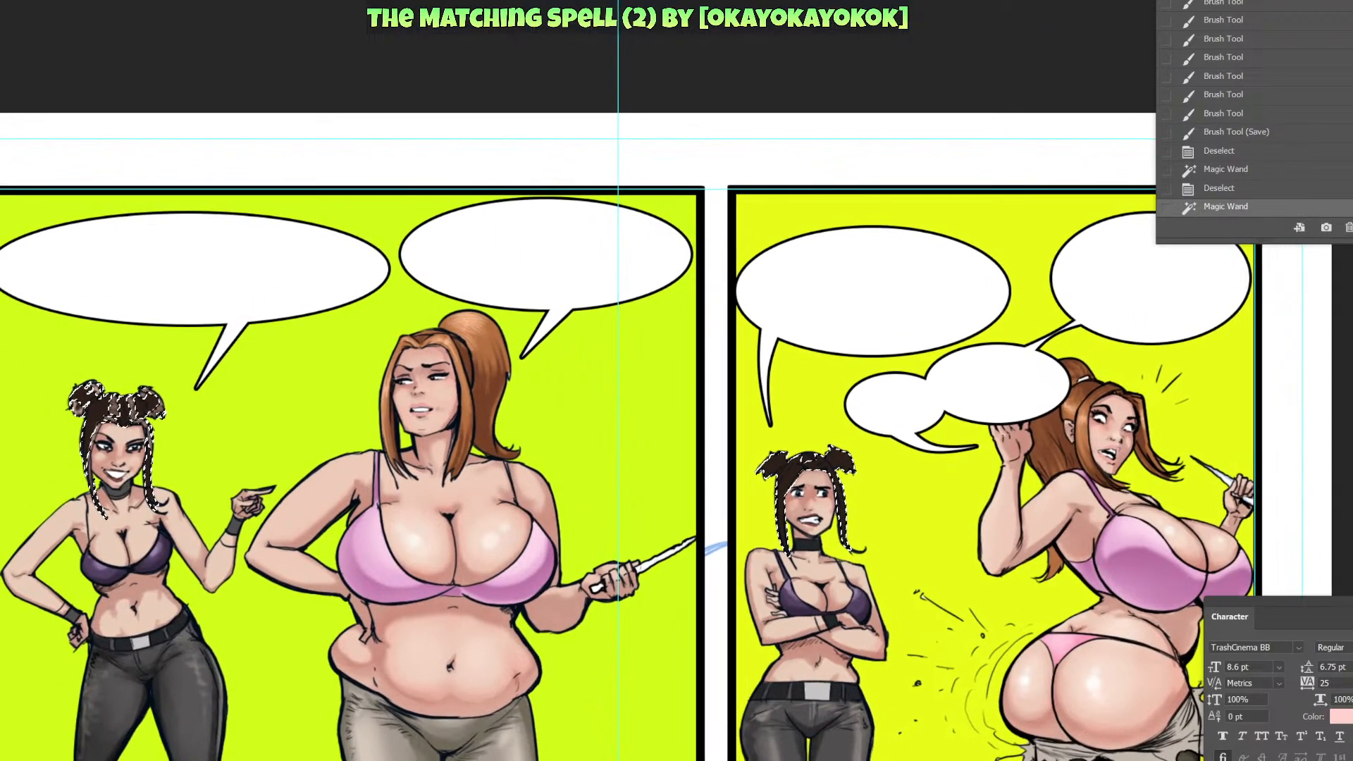
{"action": "left_click_drag", "start_coordinate": [58, 362], "coordinate": [159, 423]}
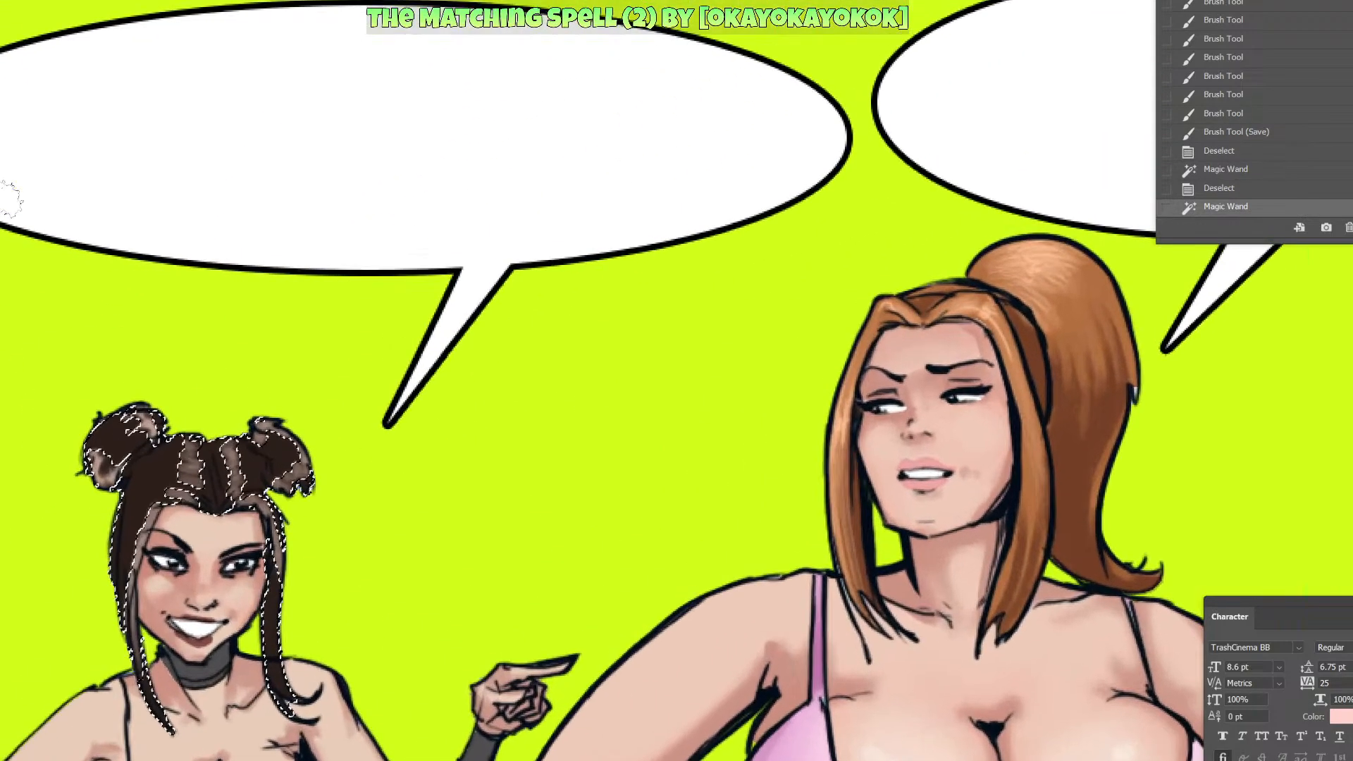
{"action": "left_click", "coordinate": [152, 427], "text": "alt"}
{"action": "left_click_drag", "start_coordinate": [845, 683], "coordinate": [378, 685]}
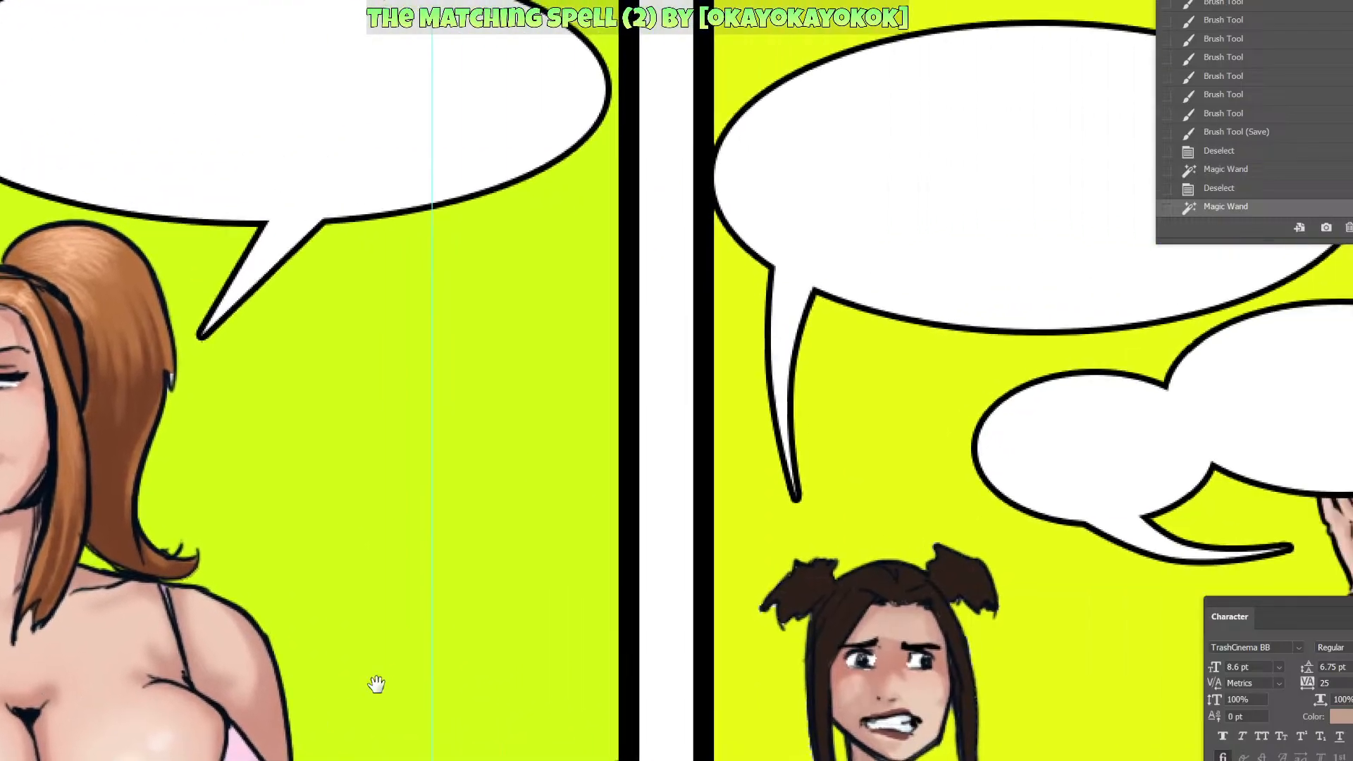
Reduce the brush size to 10 px and paint light brown highlights on the right-panel dark-haired woman's buns, crown and side strands.
{"action": "right_click", "coordinate": [321, 533]}
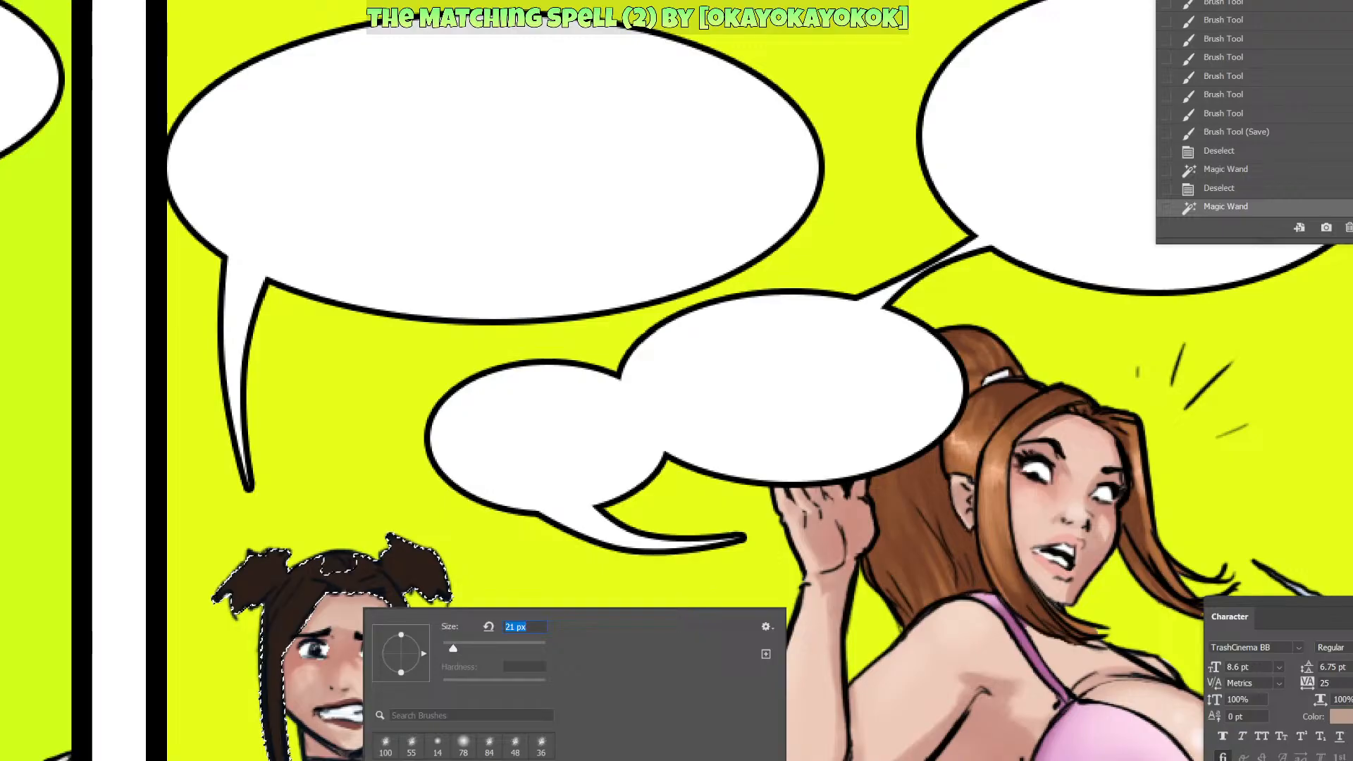
{"action": "key", "text": "Return"}
{"action": "left_click_drag", "start_coordinate": [227, 584], "coordinate": [250, 602]}
{"action": "left_click_drag", "start_coordinate": [282, 553], "coordinate": [285, 575]}
{"action": "mouse_move", "coordinate": [387, 551]}
{"action": "left_mouse_down"}
{"action": "mouse_move", "coordinate": [391, 564]}
{"action": "mouse_move", "coordinate": [426, 557]}
{"action": "mouse_move", "coordinate": [412, 590]}
{"action": "mouse_move", "coordinate": [437, 567]}
{"action": "mouse_move", "coordinate": [408, 578]}
{"action": "left_mouse_up"}
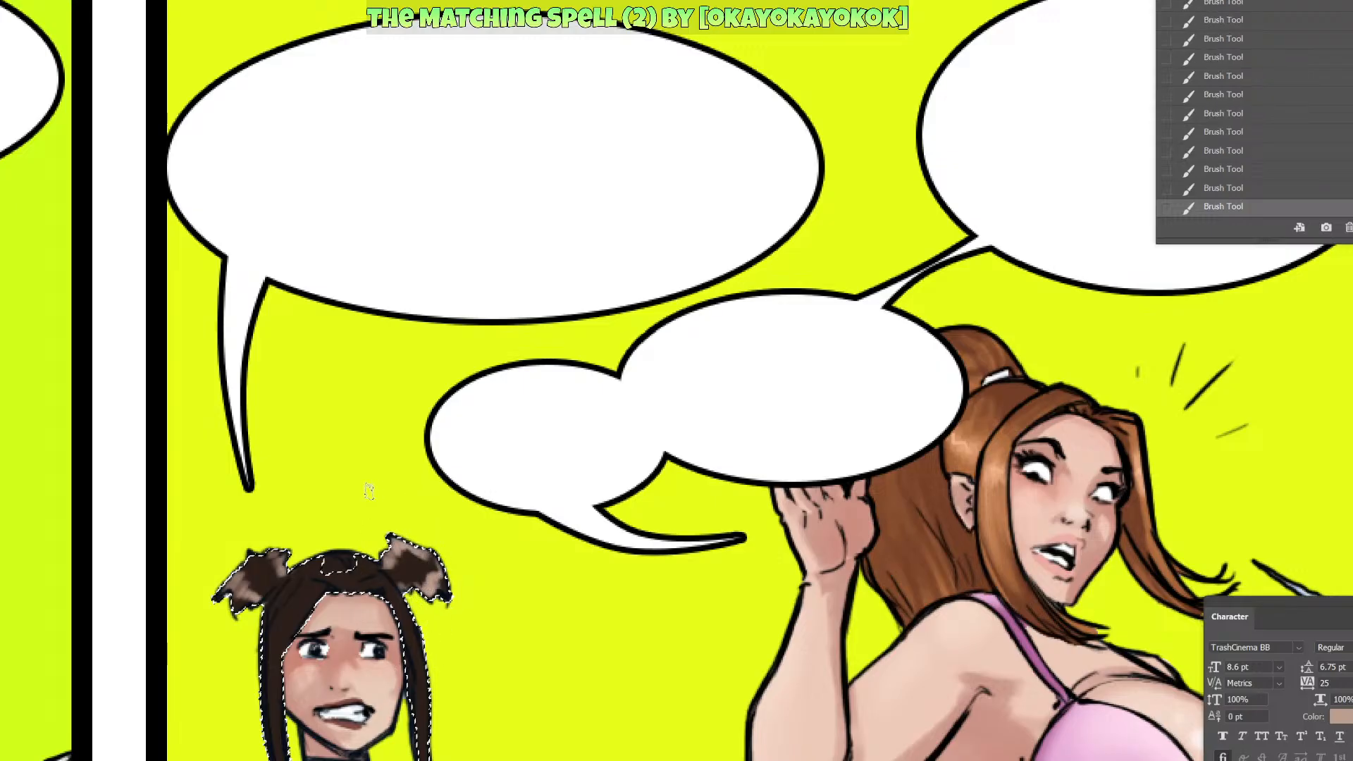
{"action": "mouse_move", "coordinate": [310, 586]}
{"action": "left_mouse_down"}
{"action": "mouse_move", "coordinate": [280, 649]}
{"action": "mouse_move", "coordinate": [308, 596]}
{"action": "mouse_move", "coordinate": [290, 627]}
{"action": "mouse_move", "coordinate": [296, 594]}
{"action": "mouse_move", "coordinate": [294, 605]}
{"action": "left_mouse_up"}
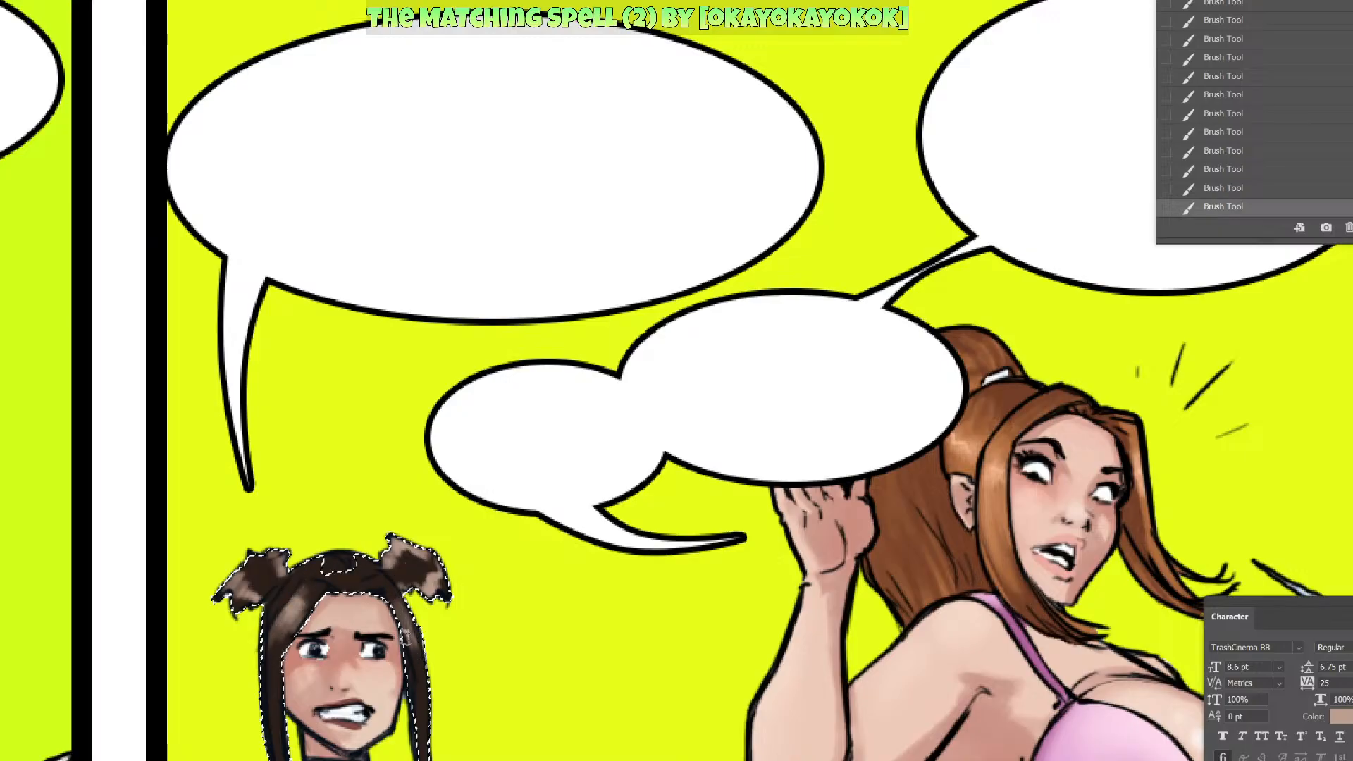
{"action": "left_click_drag", "start_coordinate": [398, 597], "coordinate": [359, 555]}
Sample the dark brown from the right-panel dark-haired woman's hair and clear the hair selection.
{"action": "left_click_drag", "start_coordinate": [443, 760], "coordinate": [387, 757]}
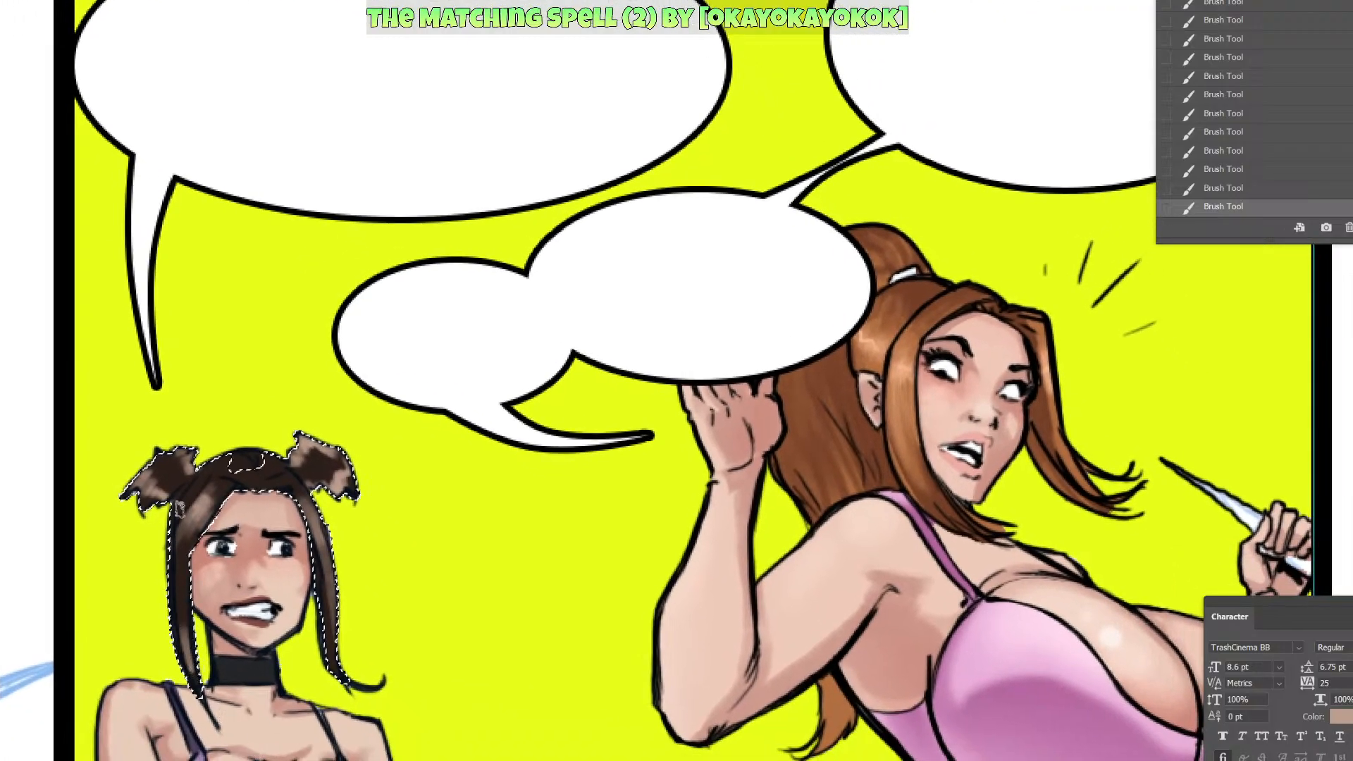
{"action": "left_click_drag", "start_coordinate": [463, 735], "coordinate": [427, 712]}
{"action": "right_click", "coordinate": [212, 454]}
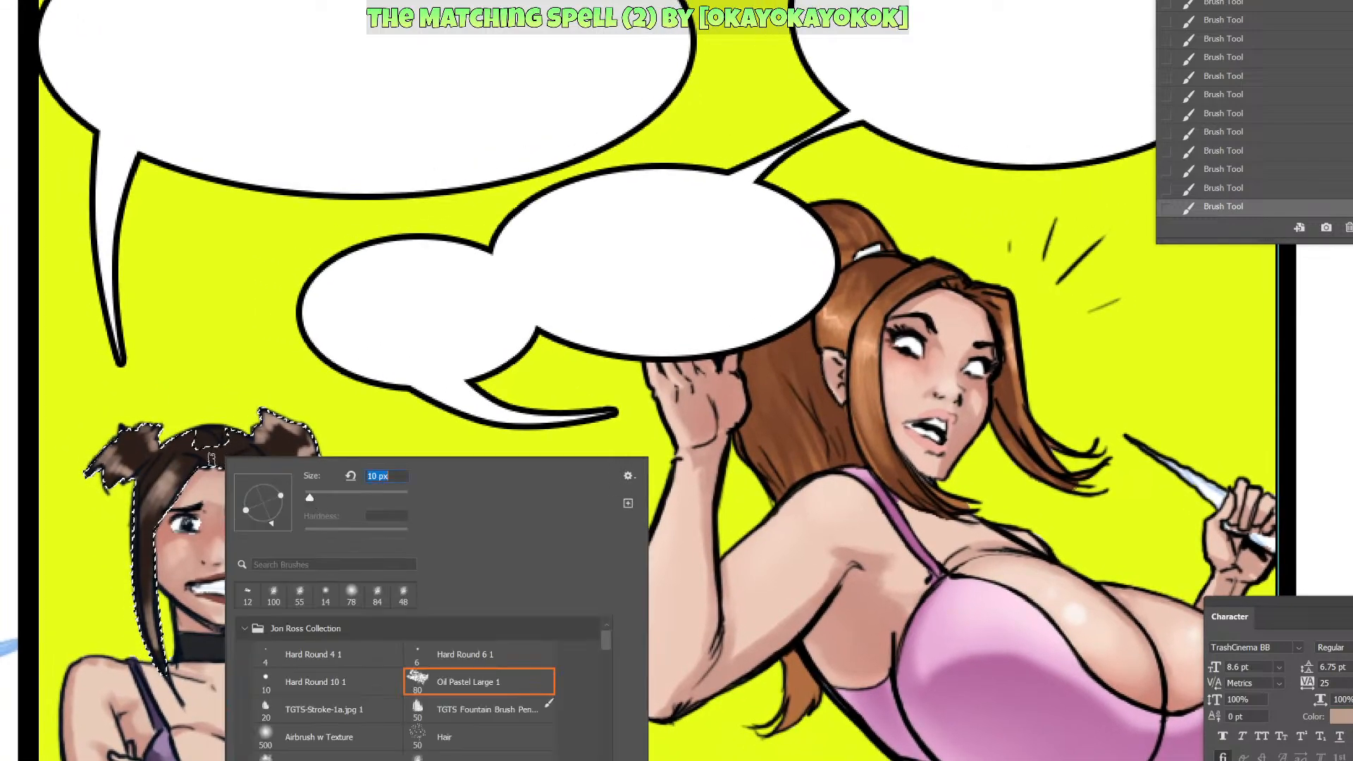
{"action": "key", "text": "Escape"}
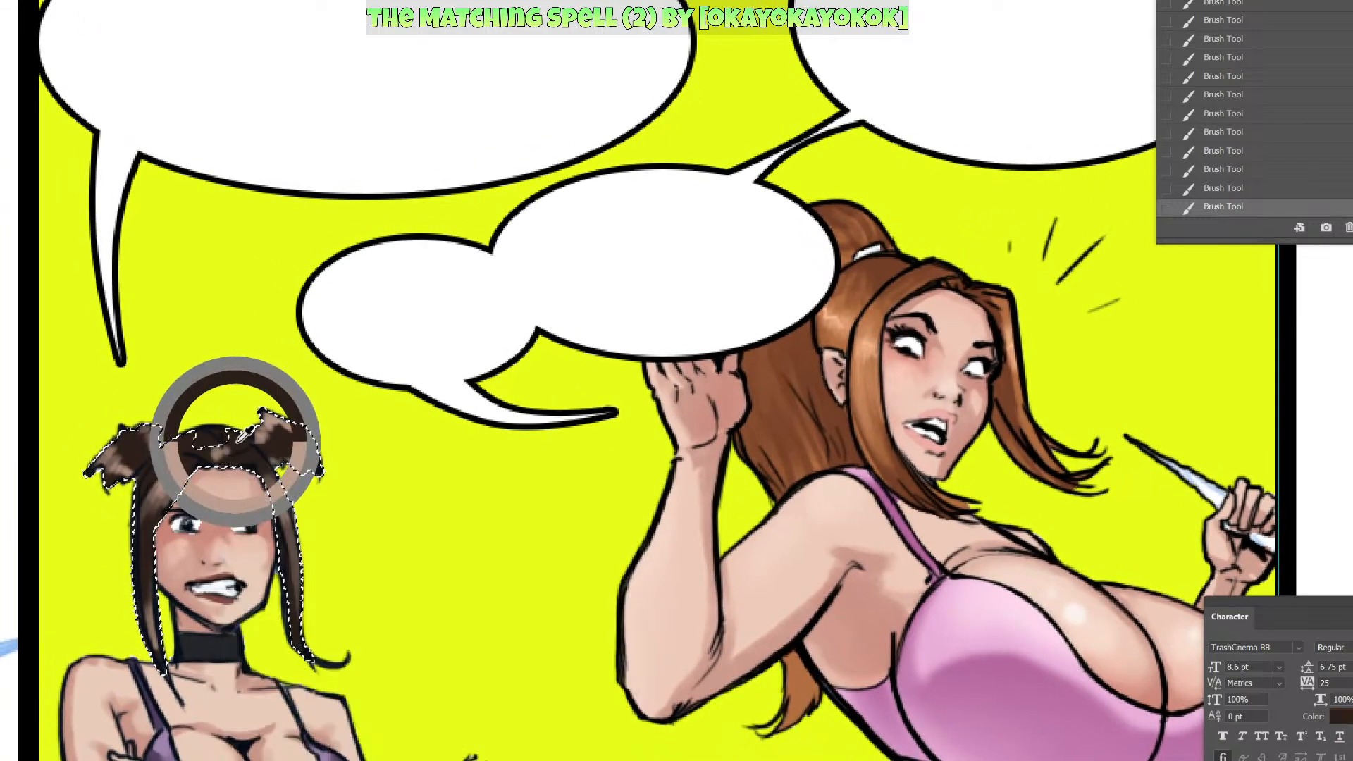
{"action": "left_click", "coordinate": [224, 448], "text": "alt"}
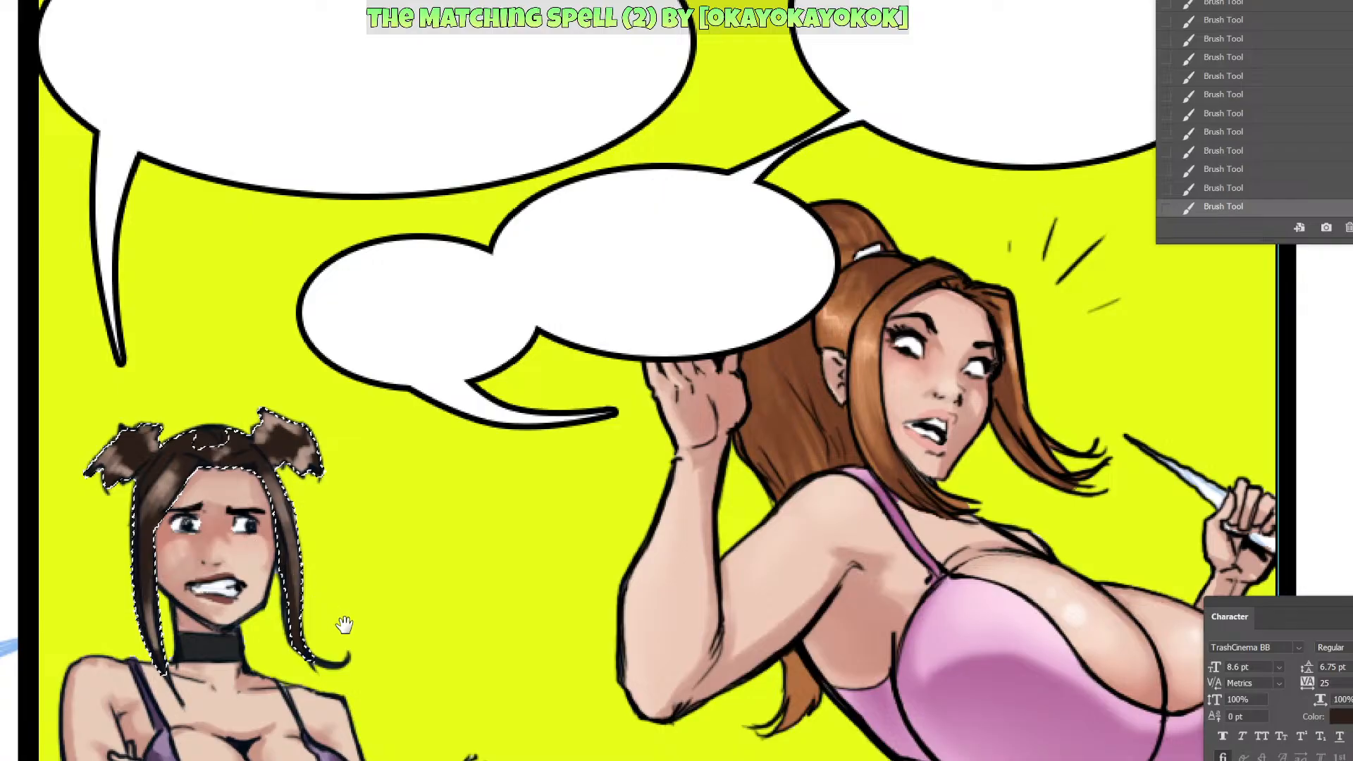
{"action": "left_click_drag", "start_coordinate": [344, 624], "coordinate": [680, 650]}
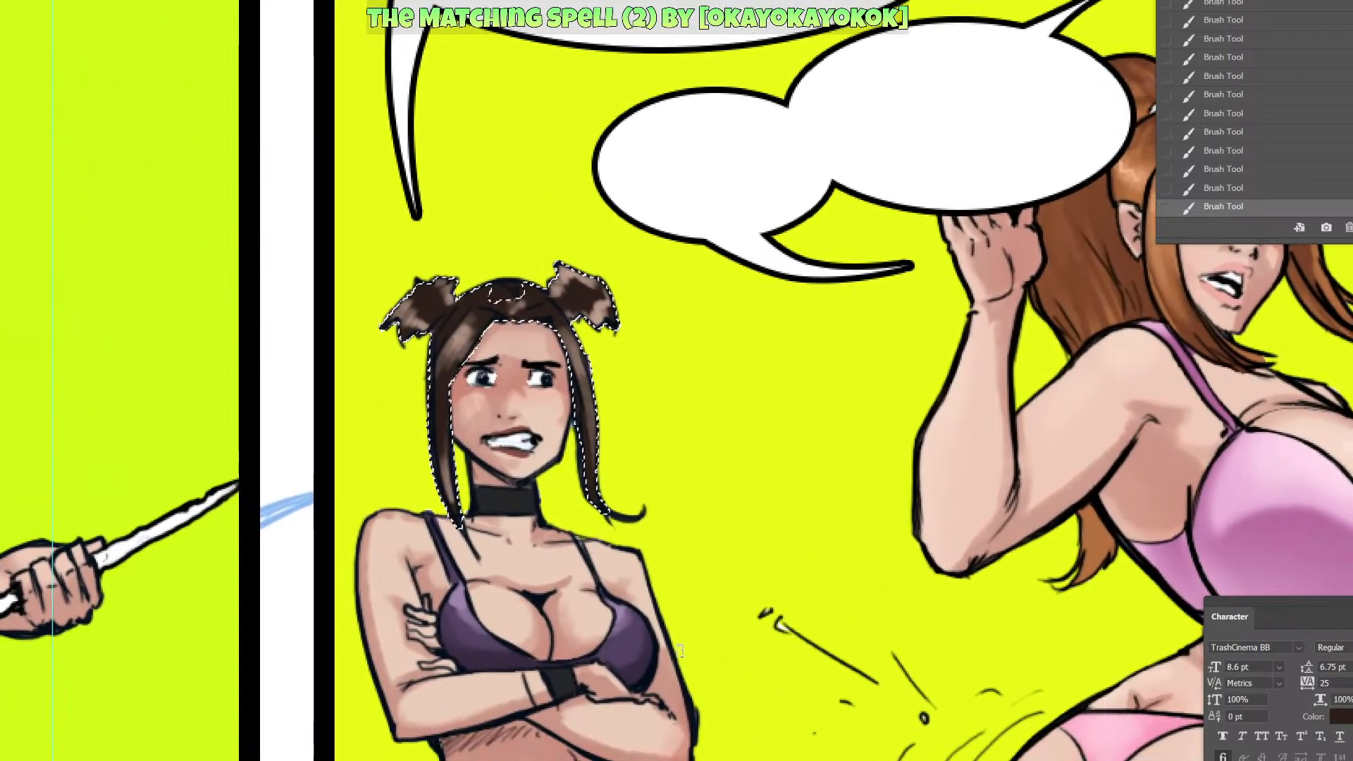
{"action": "scroll", "coordinate": [680, 649], "scroll_direction": "down", "scroll_amount": 4}
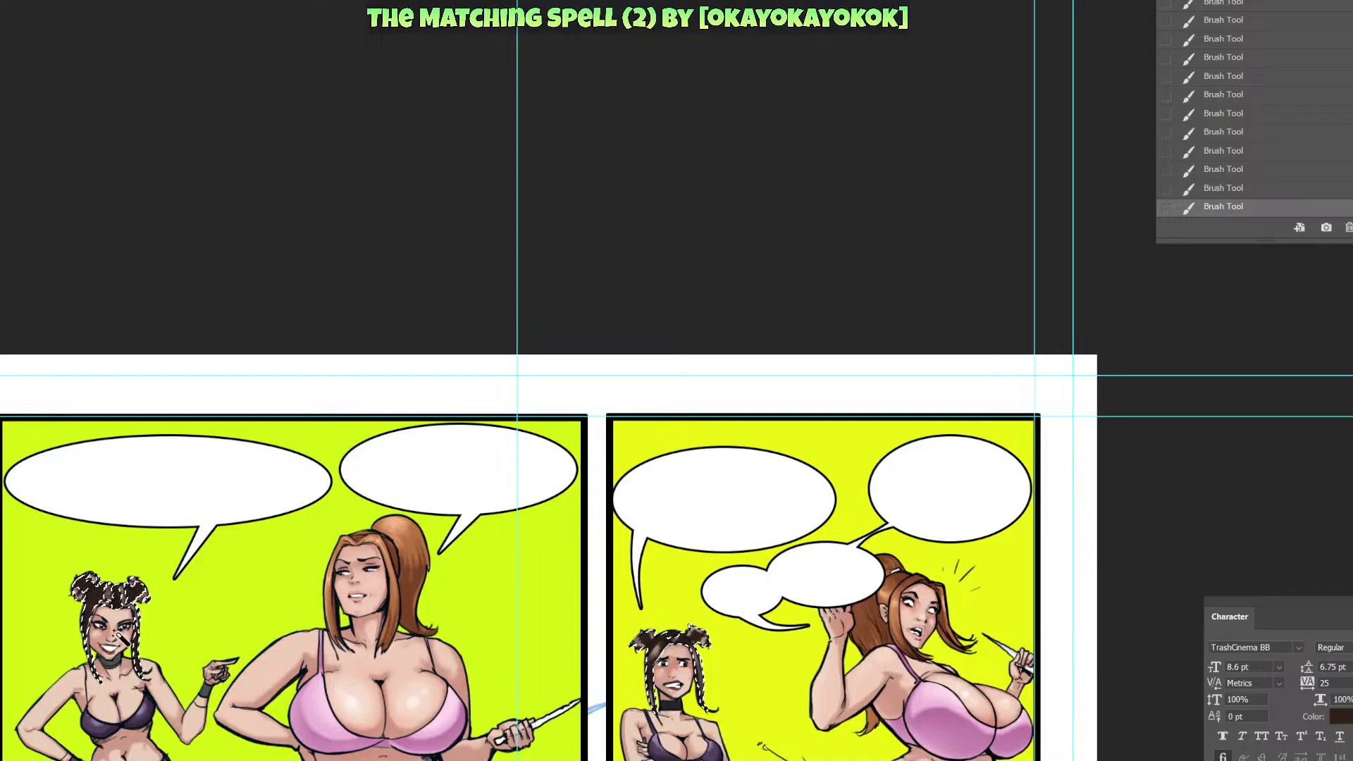
{"action": "left_click_drag", "start_coordinate": [124, 638], "coordinate": [127, 637]}
{"action": "key", "text": "ctrl+d"}
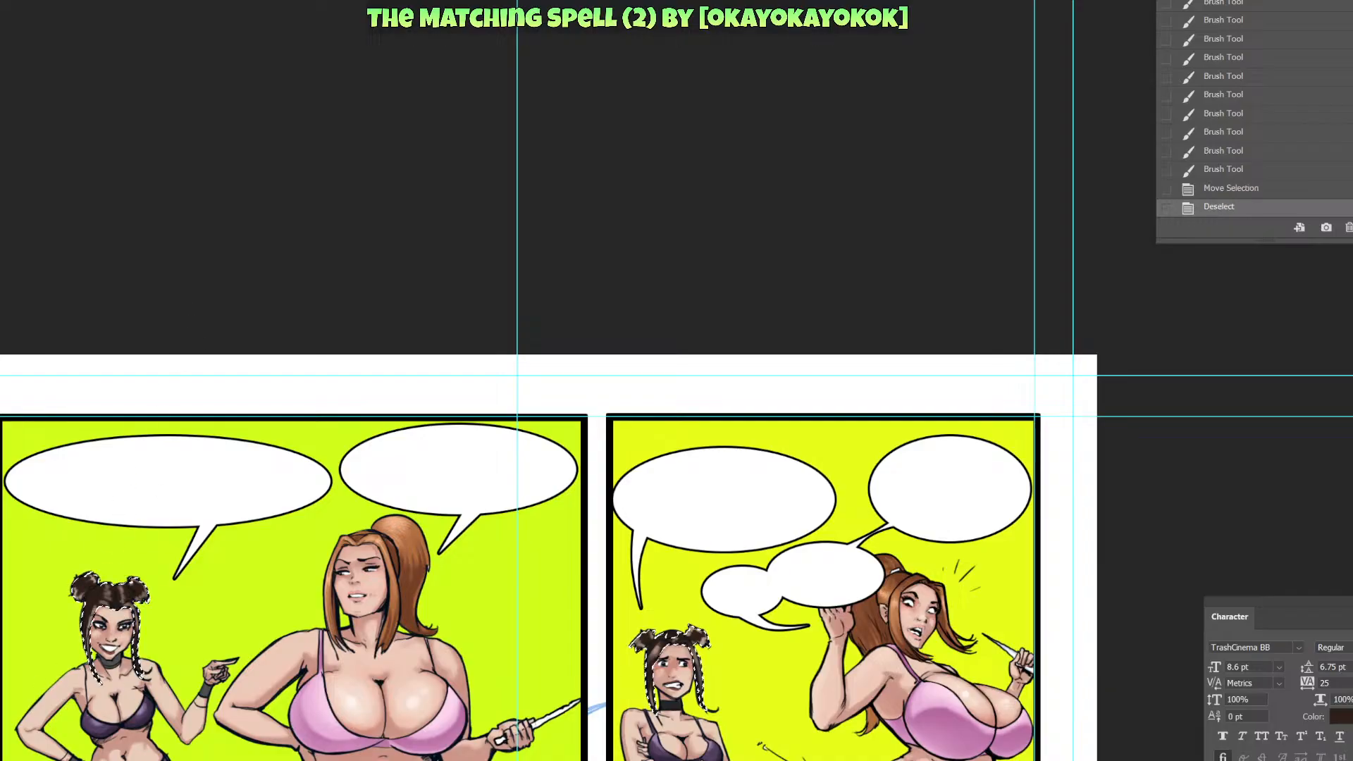
Reselect the dark-haired woman's hair and add a new layer with a changed blending mode.
{"action": "left_click", "coordinate": [32, 541]}
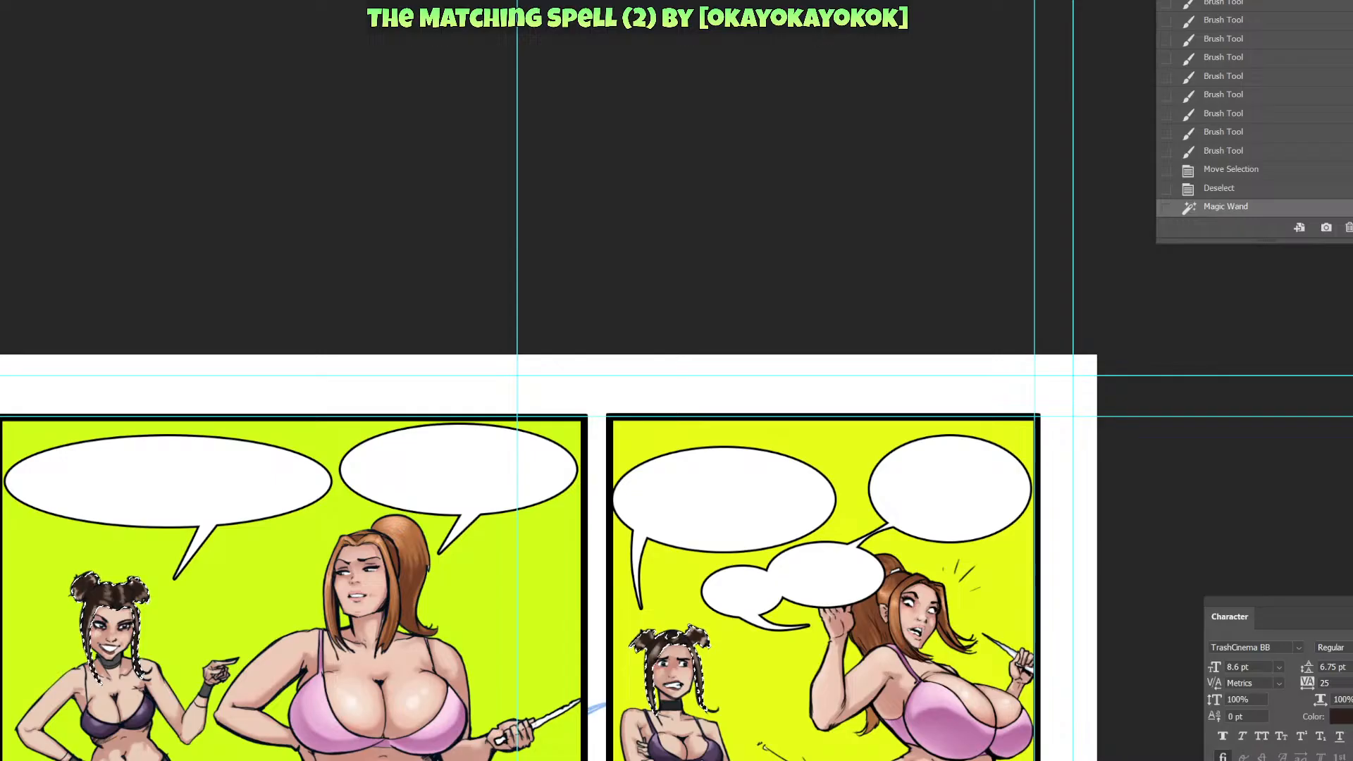
{"action": "key", "text": "ctrl+shift+alt+n"}
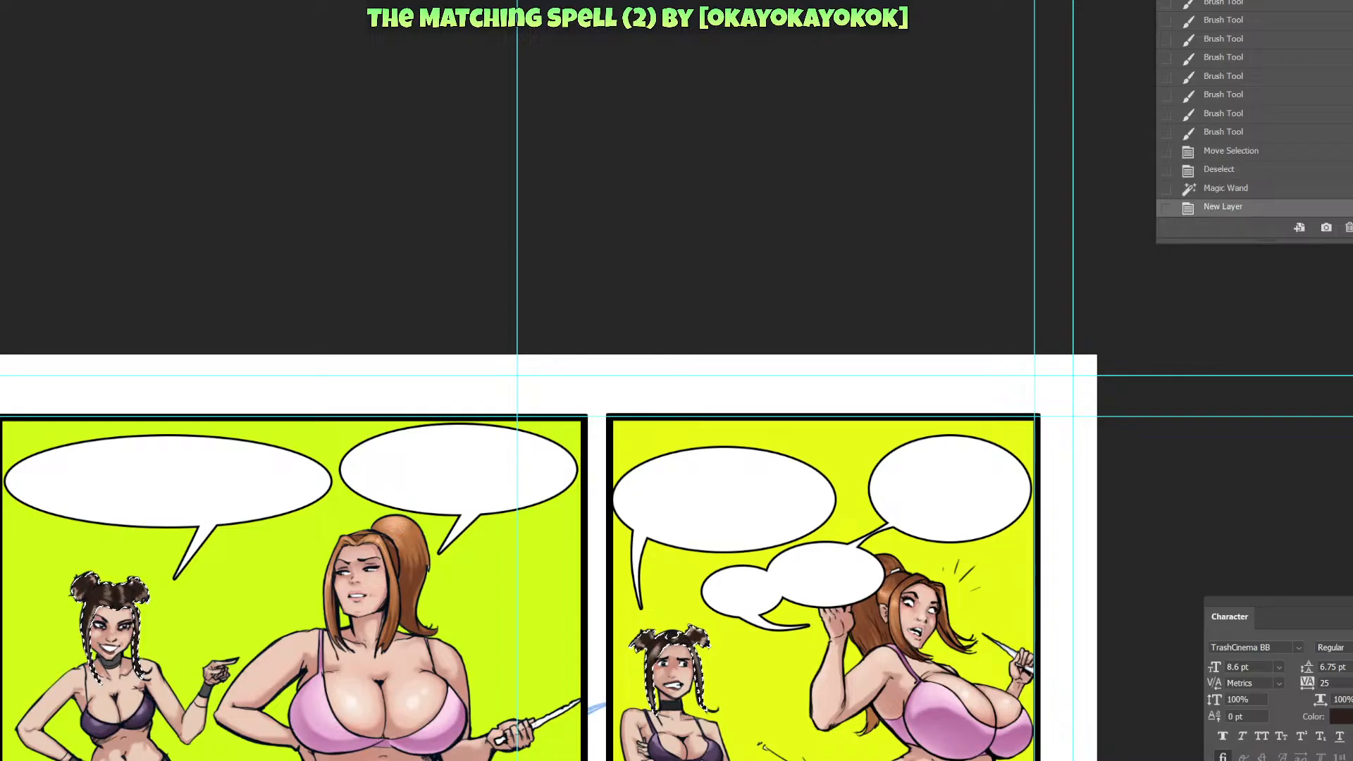
{"action": "key", "text": "alt+shift+m"}
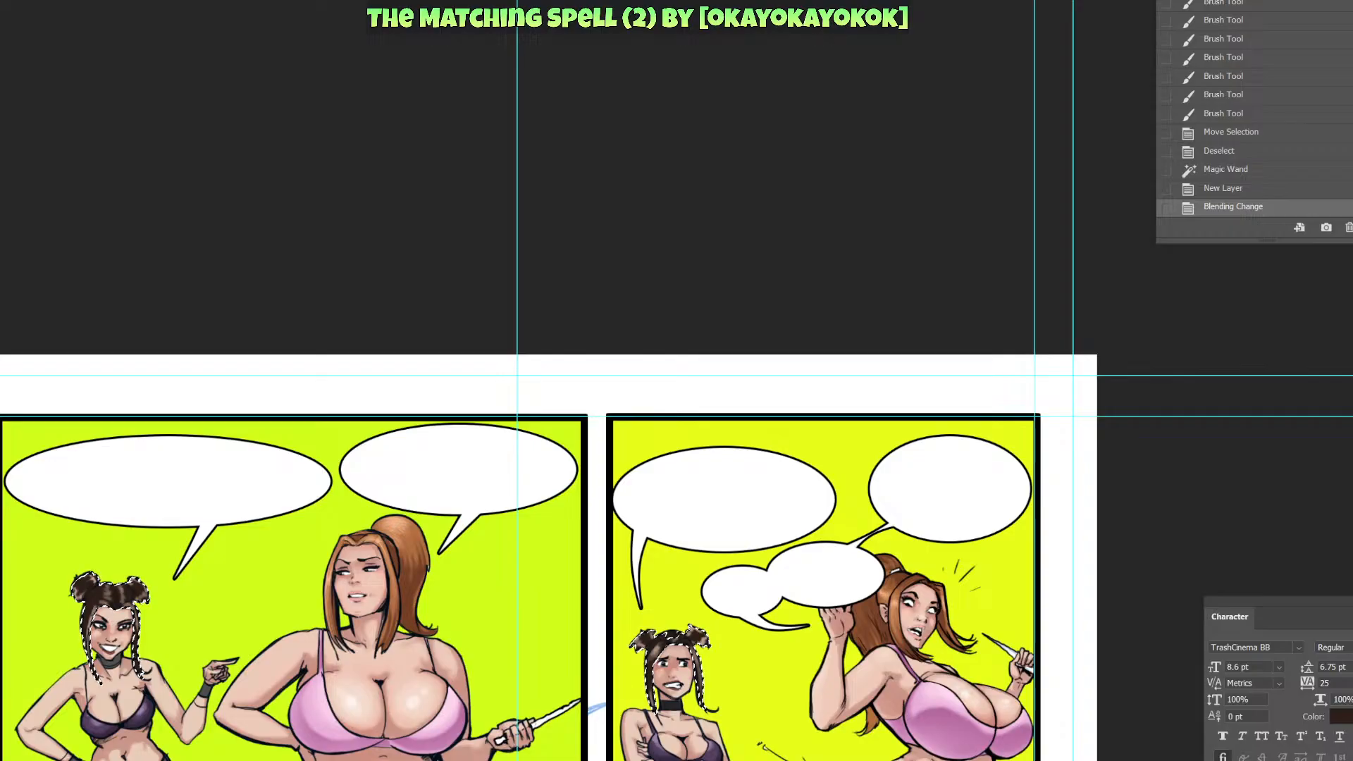
Sample the teal hair streak from the lower panel and brighten the foreground colour to a light teal with hue 170.
{"action": "scroll", "coordinate": [536, 381], "scroll_direction": "down", "scroll_amount": 10}
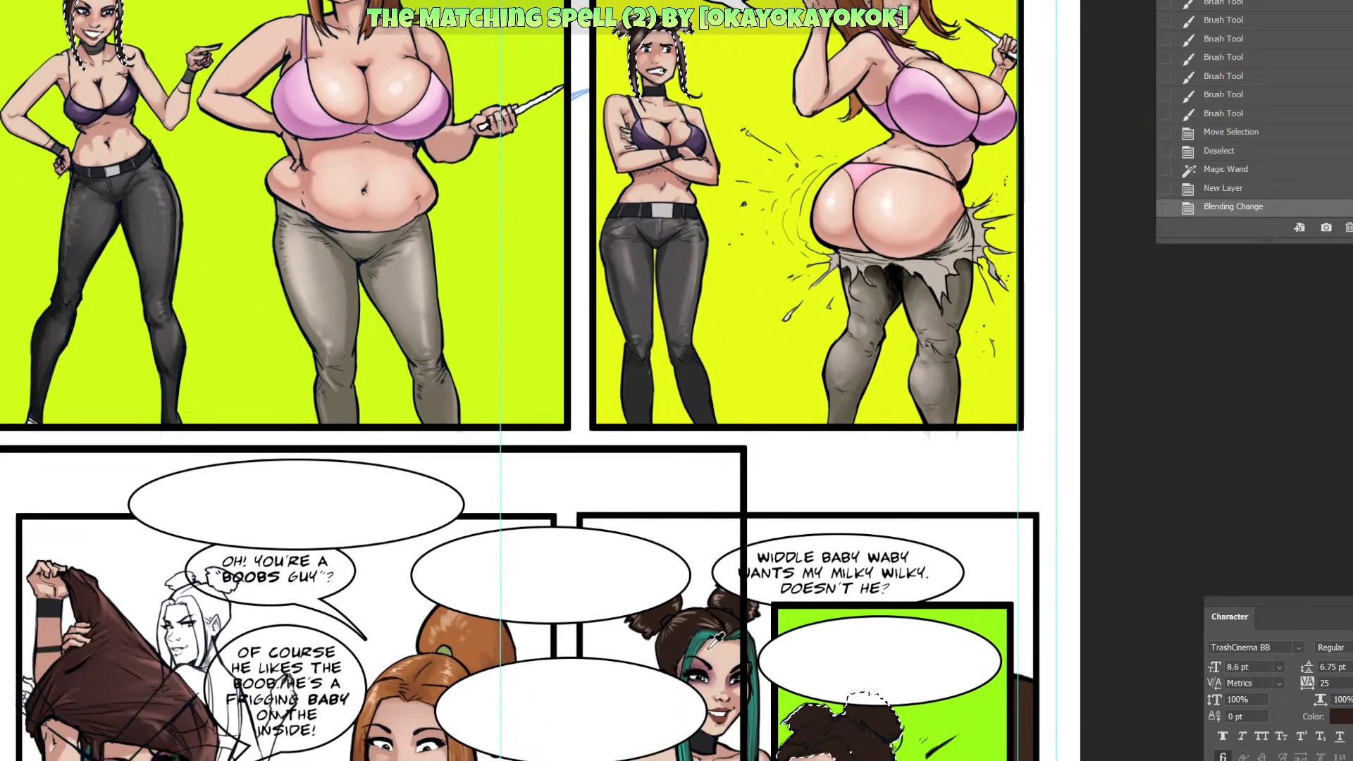
{"action": "left_click", "coordinate": [709, 648]}
{"action": "left_click", "coordinate": [1, 503]}
{"action": "left_click", "coordinate": [835, 651]}
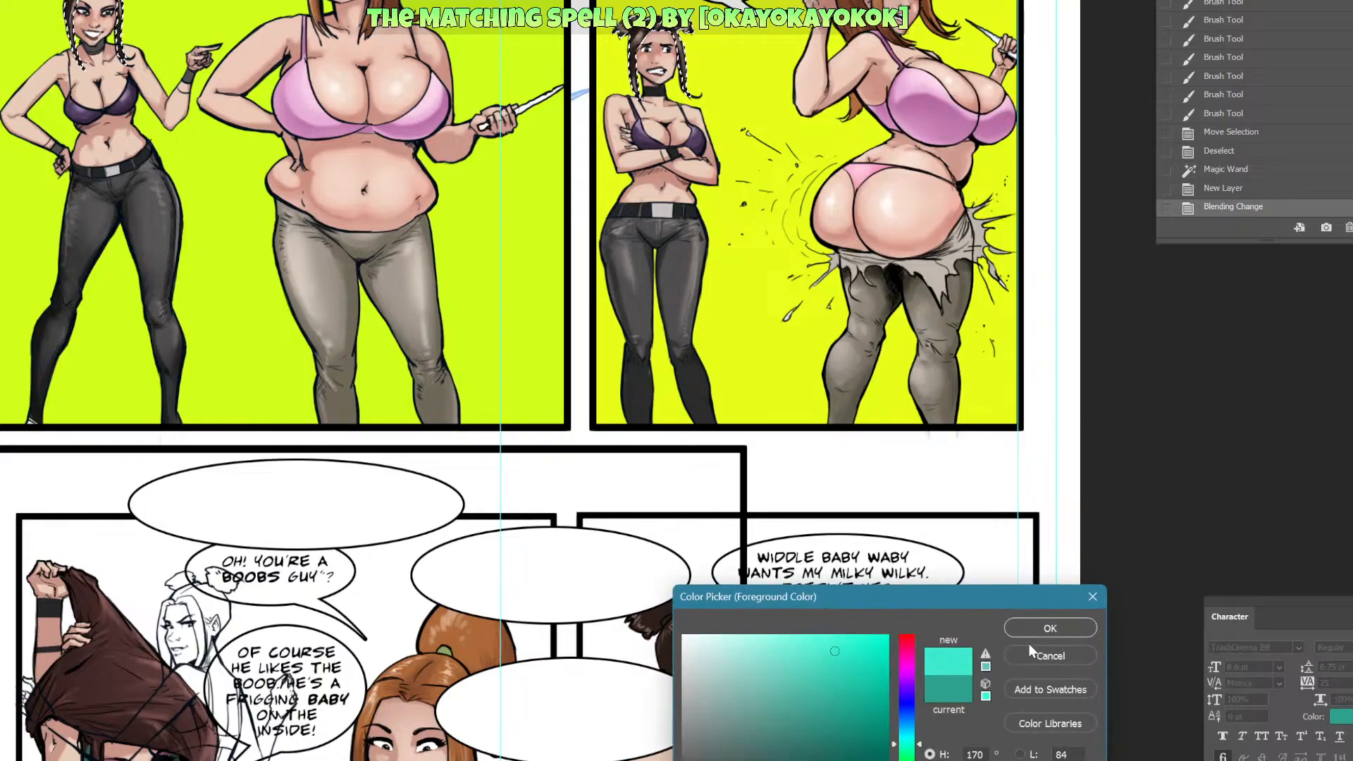
{"action": "left_click", "coordinate": [1049, 629]}
{"action": "left_click_drag", "start_coordinate": [161, 179], "coordinate": [399, 760]}
{"action": "scroll", "coordinate": [342, 741], "scroll_direction": "up", "scroll_amount": 3}
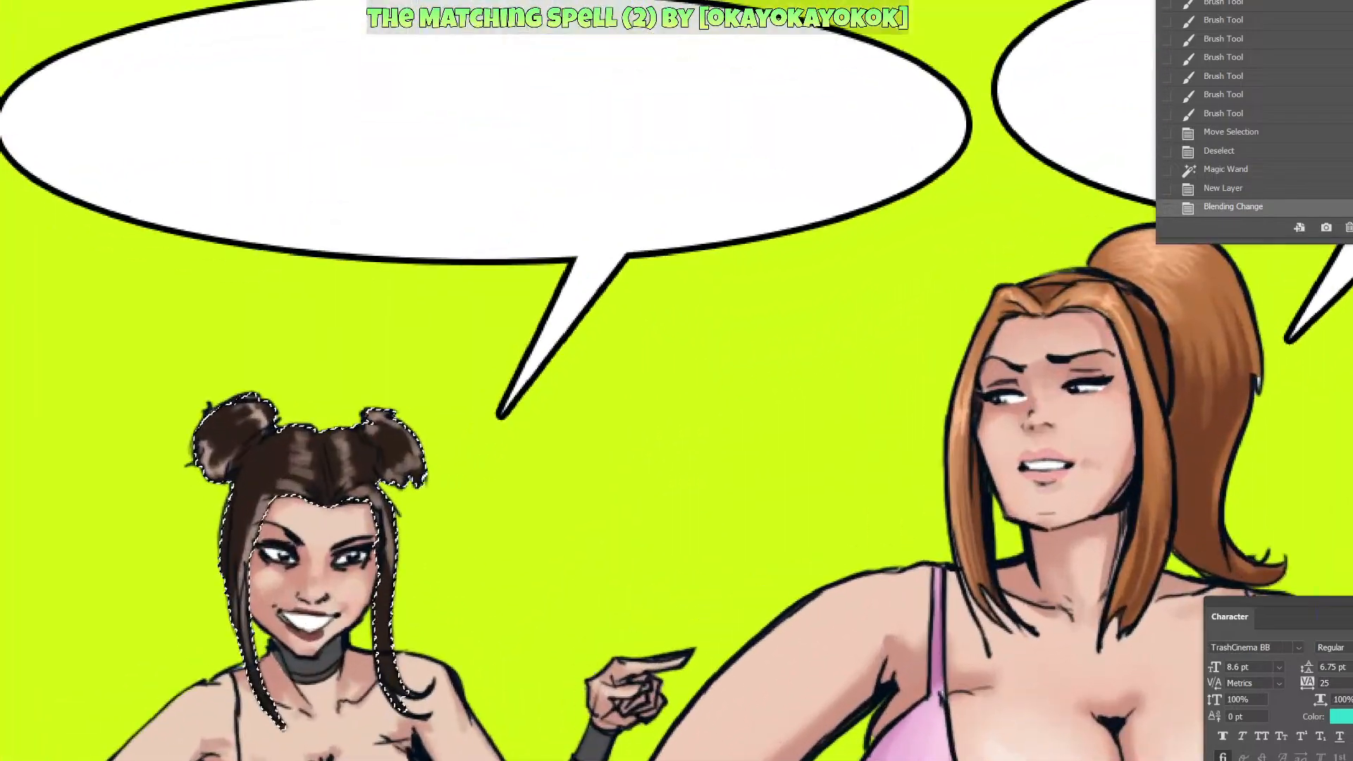
Paint teal streaks along the left-panel dark-haired woman's hairline and both hanging side strands.
{"action": "left_click_drag", "start_coordinate": [317, 497], "coordinate": [265, 496]}
{"action": "mouse_move", "coordinate": [282, 485]}
{"action": "left_mouse_down"}
{"action": "mouse_move", "coordinate": [248, 564]}
{"action": "mouse_move", "coordinate": [246, 627]}
{"action": "left_mouse_up"}
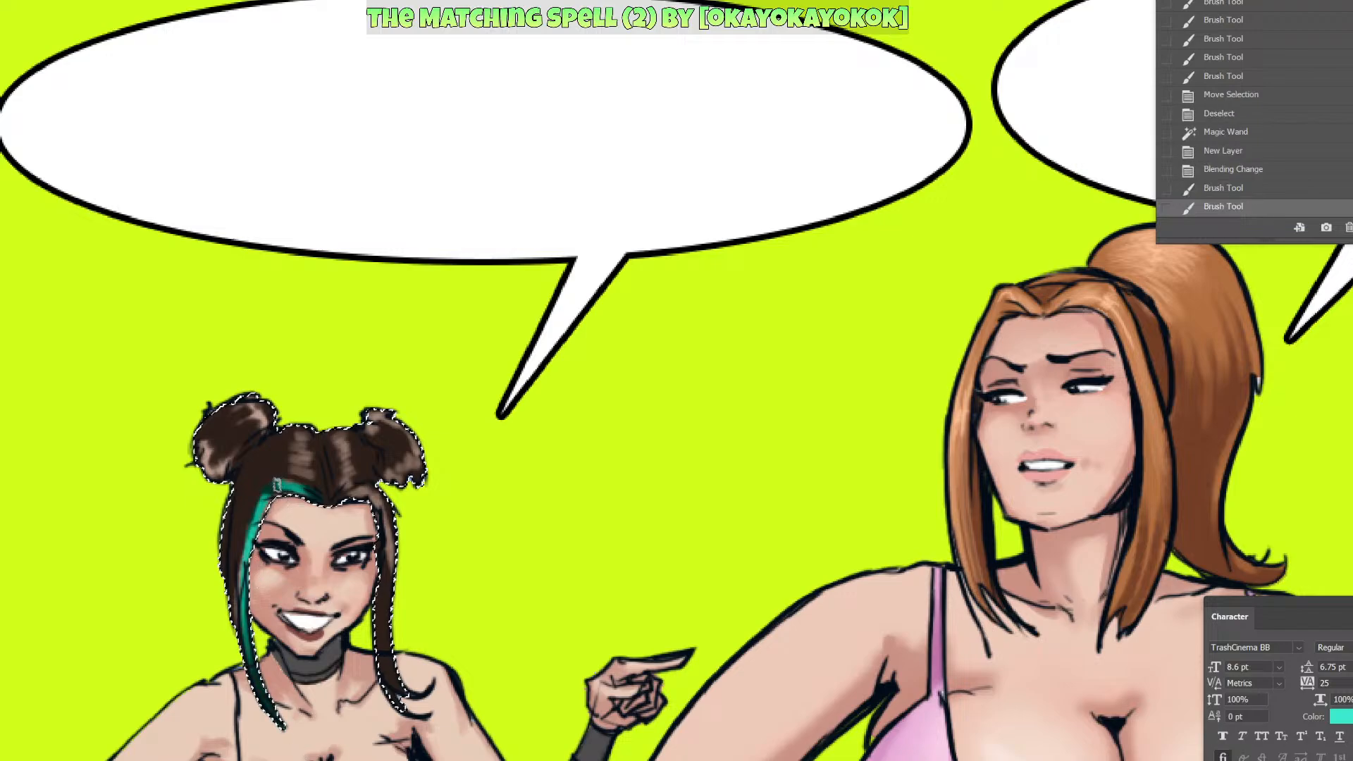
{"action": "mouse_move", "coordinate": [326, 496]}
{"action": "left_mouse_down"}
{"action": "mouse_move", "coordinate": [331, 509]}
{"action": "mouse_move", "coordinate": [376, 486]}
{"action": "left_mouse_up"}
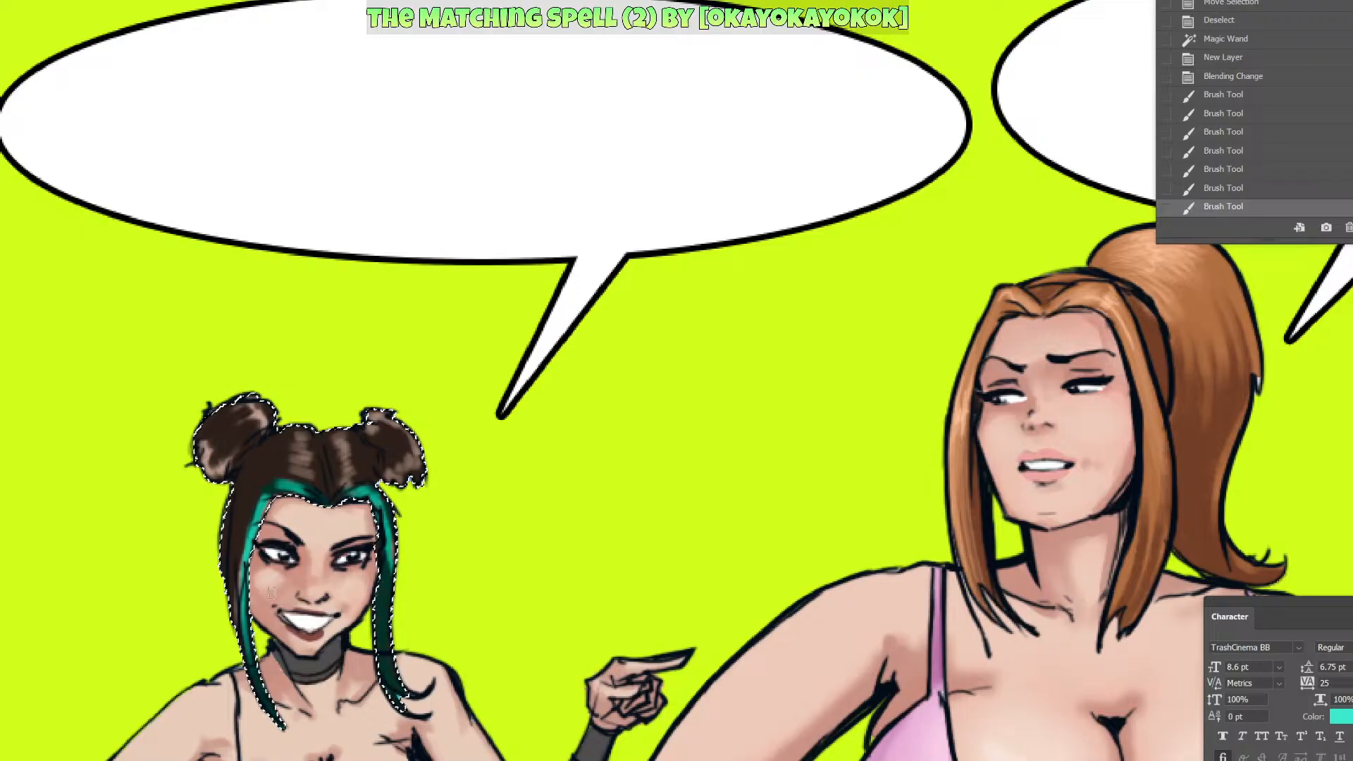
Paint matching teal streaks on the right-panel dark-haired woman's fringe and side strands, and clear the hair selection.
{"action": "left_click_drag", "start_coordinate": [866, 672], "coordinate": [332, 635]}
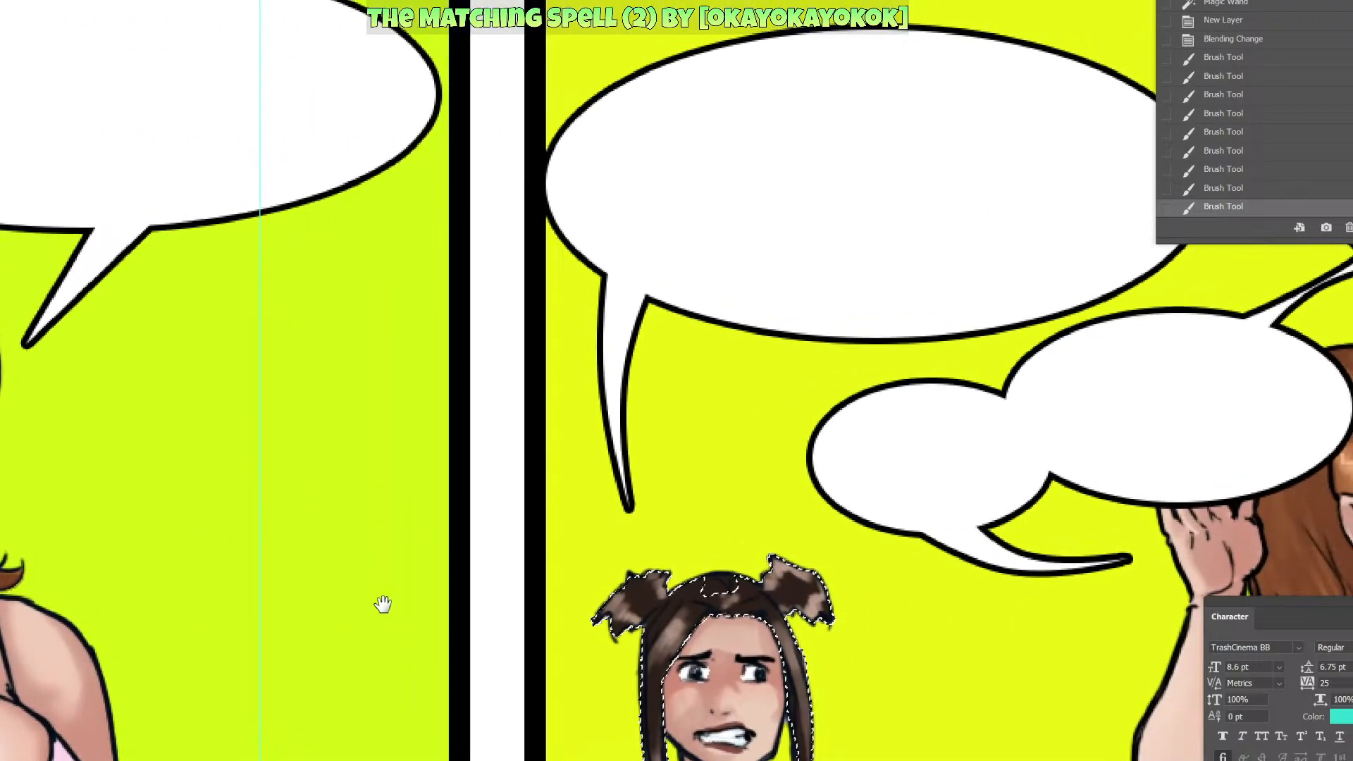
{"action": "mouse_move", "coordinate": [692, 620]}
{"action": "left_mouse_down"}
{"action": "mouse_move", "coordinate": [662, 663]}
{"action": "mouse_move", "coordinate": [682, 628]}
{"action": "left_mouse_up"}
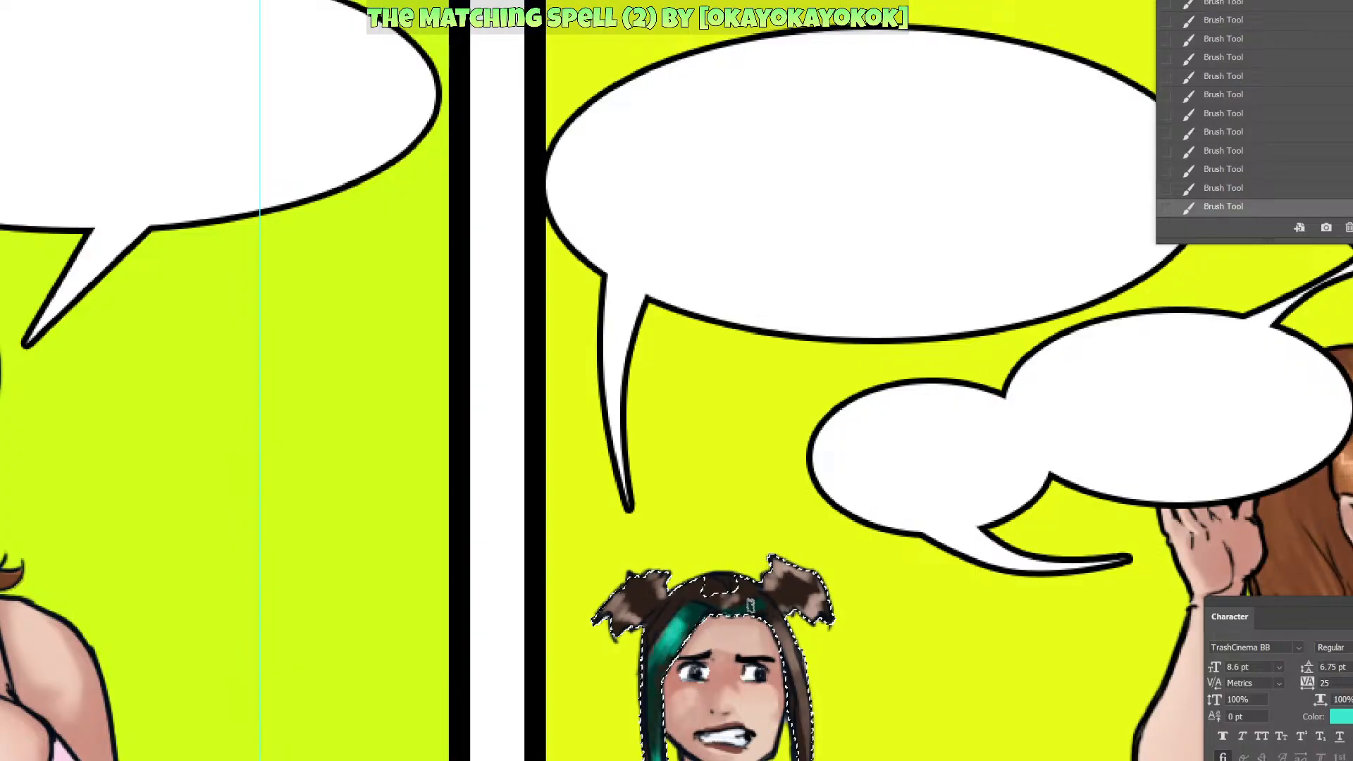
{"action": "mouse_move", "coordinate": [764, 610]}
{"action": "left_mouse_down"}
{"action": "mouse_move", "coordinate": [804, 714]}
{"action": "mouse_move", "coordinate": [764, 609]}
{"action": "left_mouse_up"}
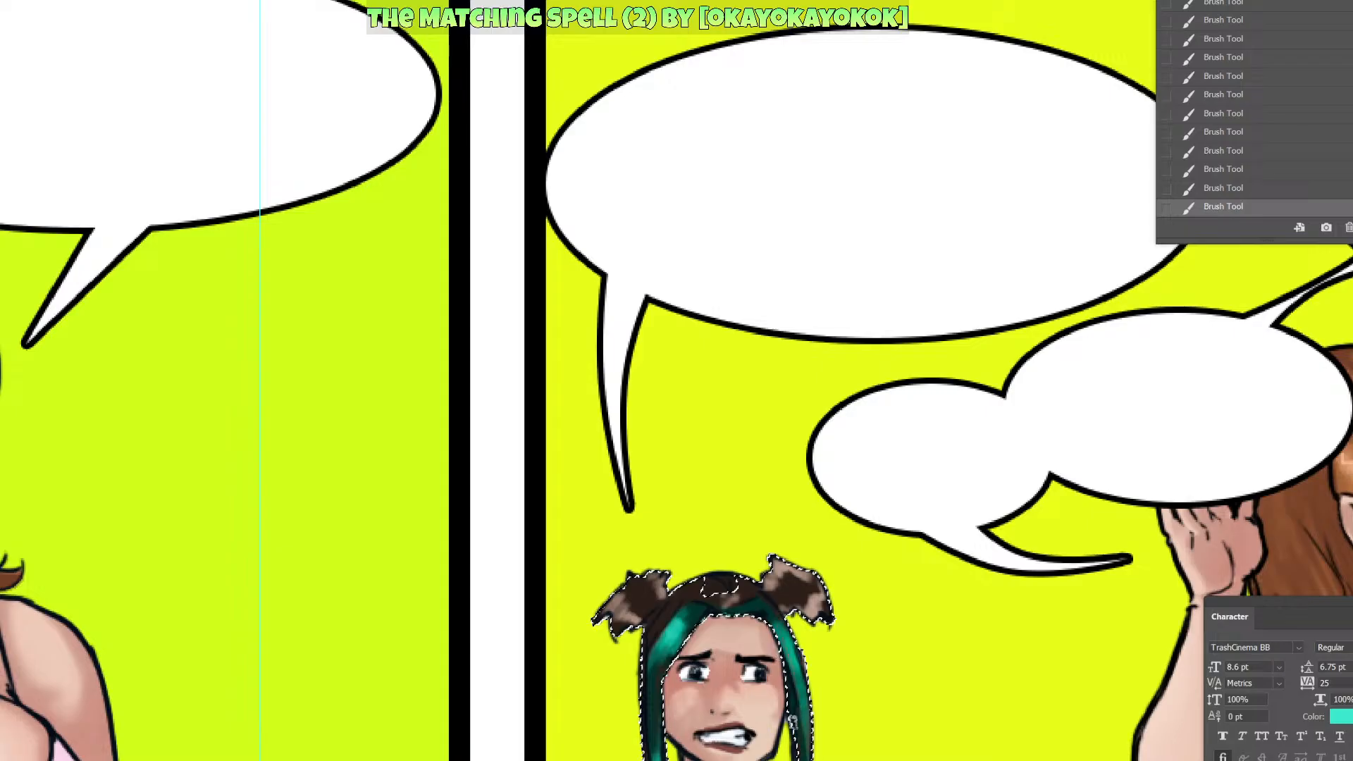
{"action": "scroll", "coordinate": [795, 729], "scroll_direction": "down", "scroll_amount": 3}
{"action": "left_click_drag", "start_coordinate": [795, 729], "coordinate": [767, 598]}
{"action": "key", "text": "ctrl+d"}
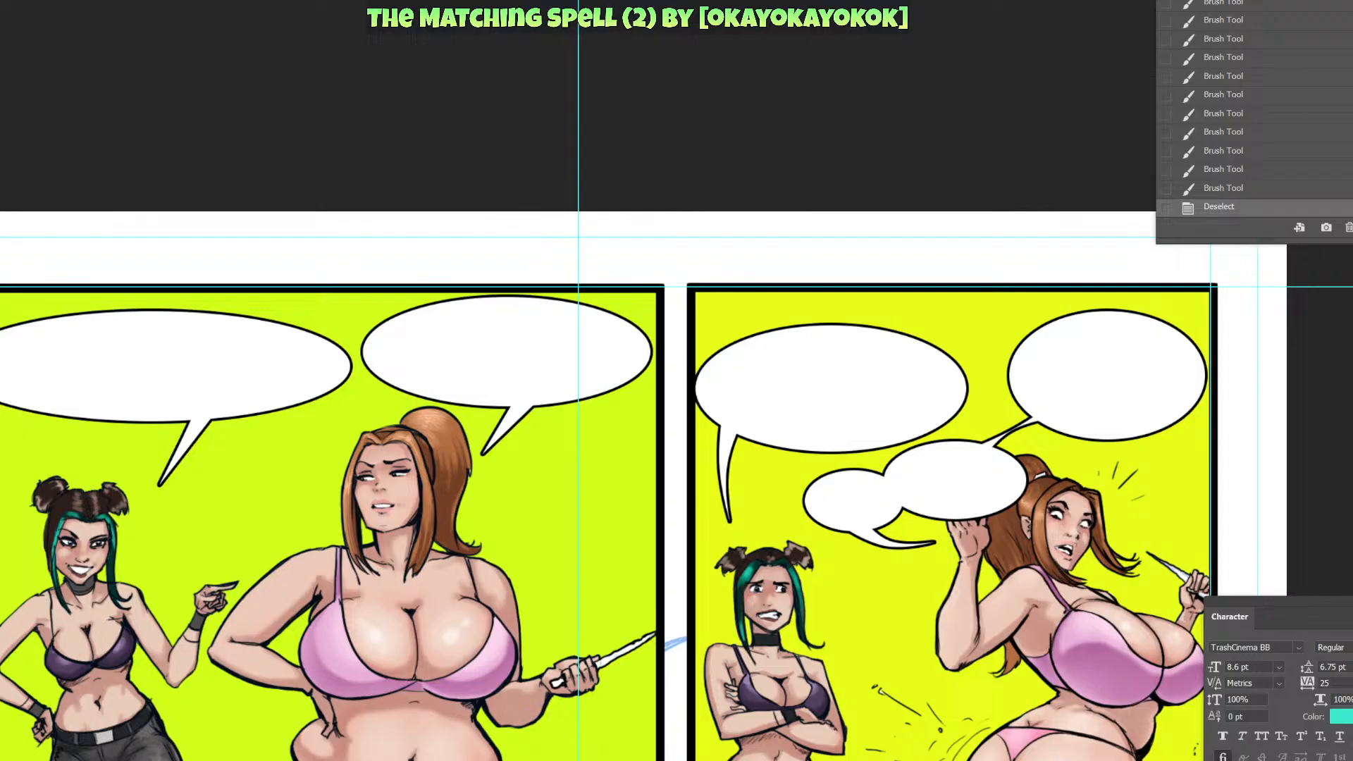
Select the dark-haired woman's skin in both panels and hide the guides and selection outline.
{"action": "left_click", "coordinate": [93, 608]}
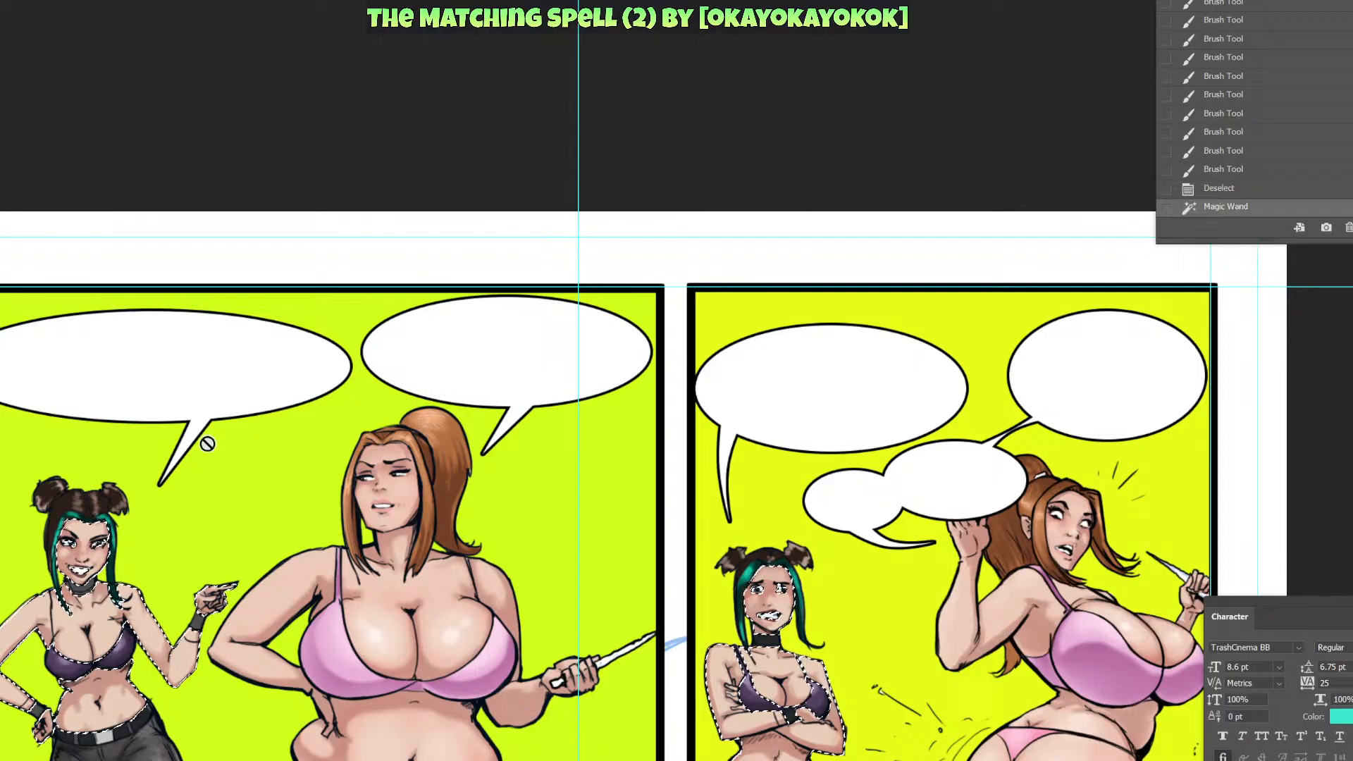
{"action": "right_click", "coordinate": [344, 468]}
{"action": "left_click", "coordinate": [299, 514]}
Set the foreground colour to a dark muted purple with hue 294.
{"action": "key", "text": "n"}
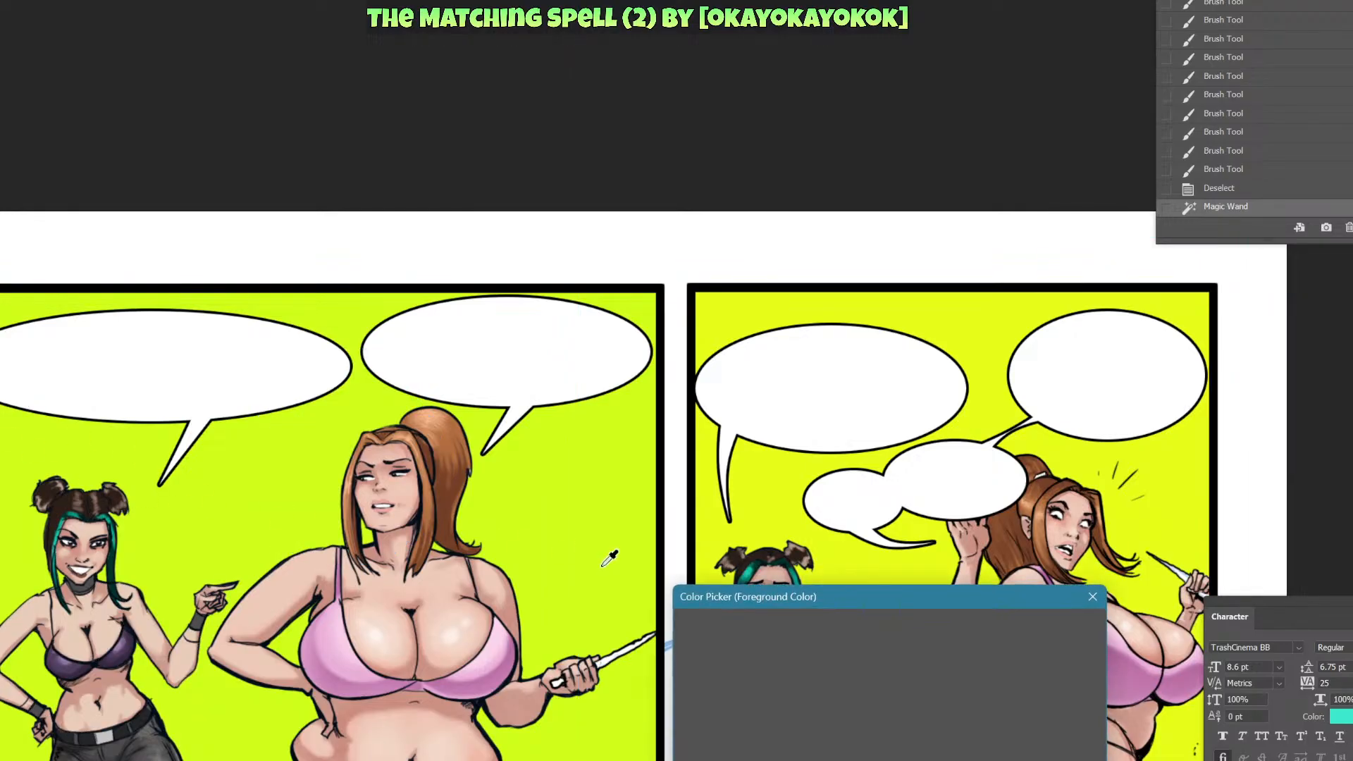
{"action": "left_click_drag", "start_coordinate": [908, 686], "coordinate": [909, 656]}
{"action": "left_click", "coordinate": [906, 671]}
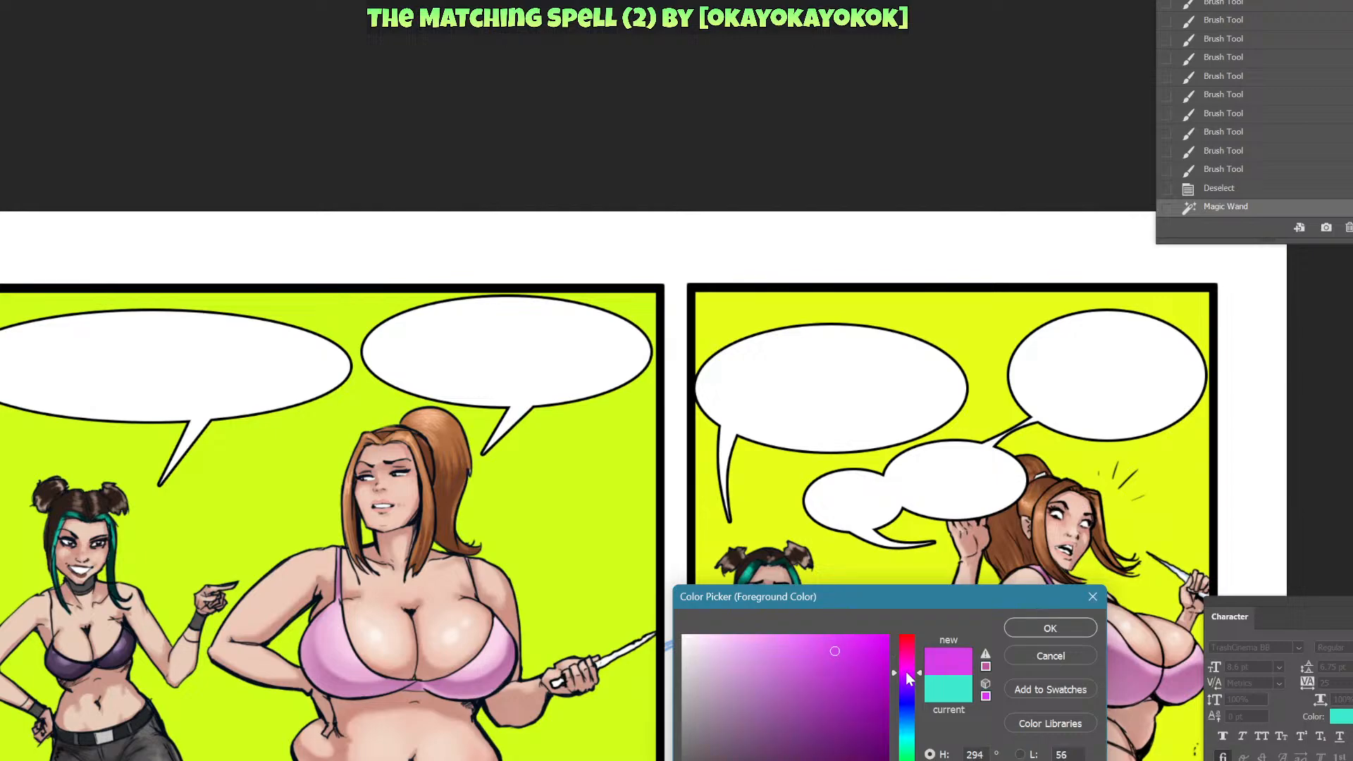
{"action": "left_click", "coordinate": [759, 753]}
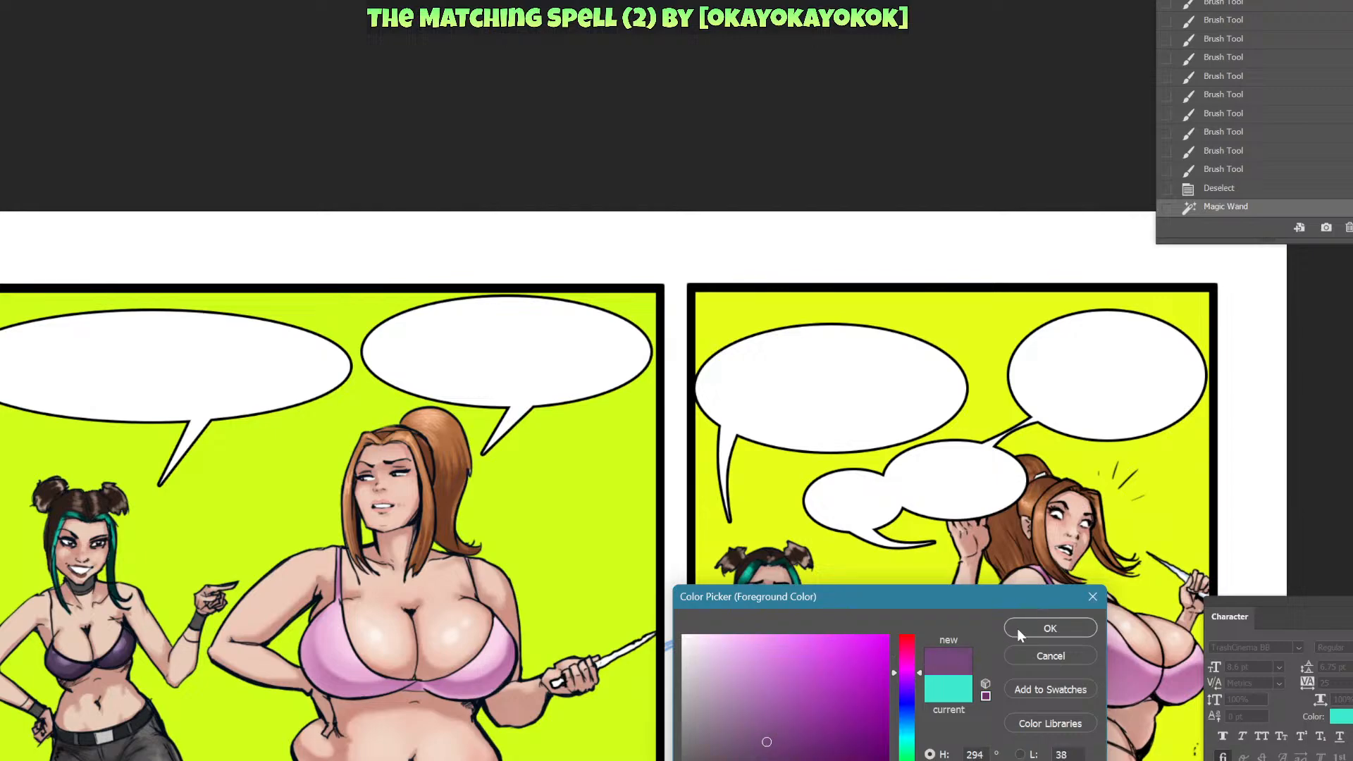
{"action": "left_click", "coordinate": [1050, 627]}
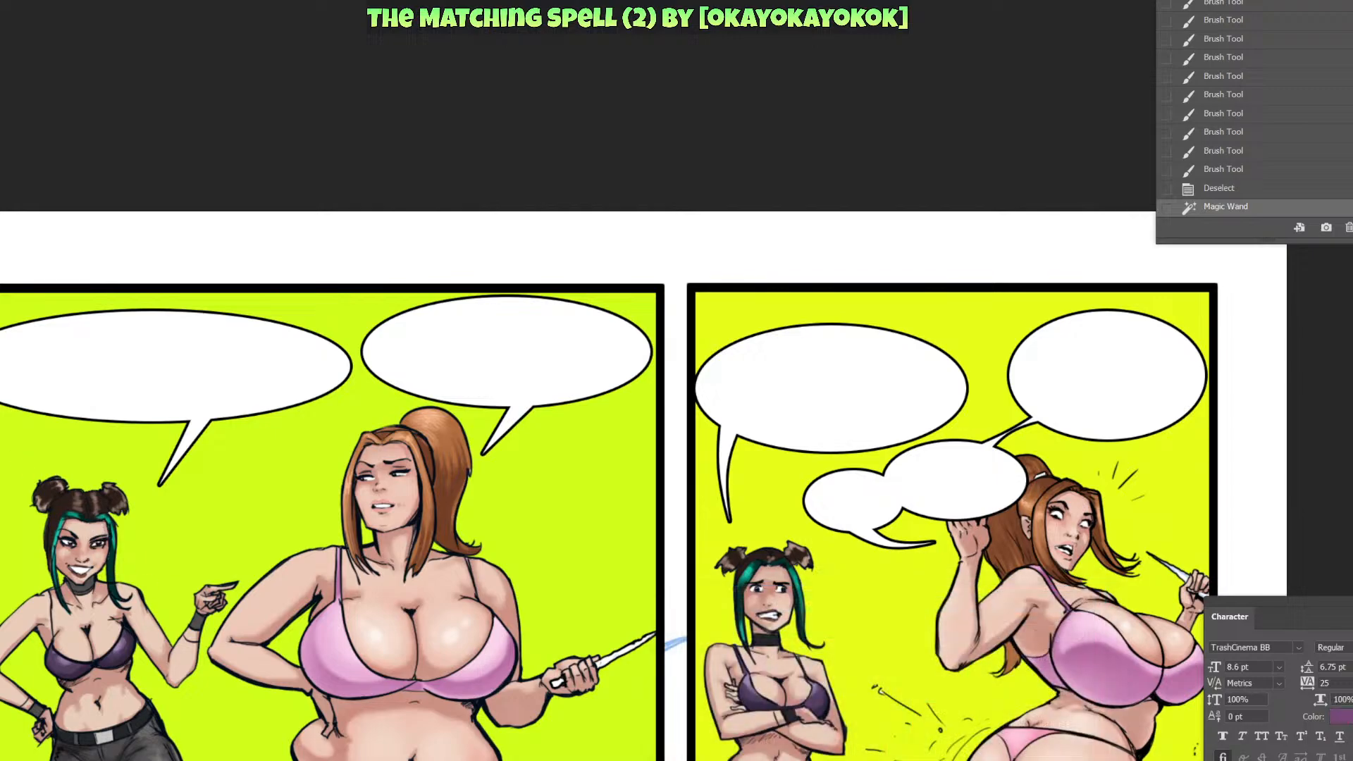
Paint purple eyeshadow around the left-panel dark-haired woman's eyes, switching to a darker purple to deepen it.
{"action": "scroll", "coordinate": [151, 359], "scroll_direction": "up", "scroll_amount": 5}
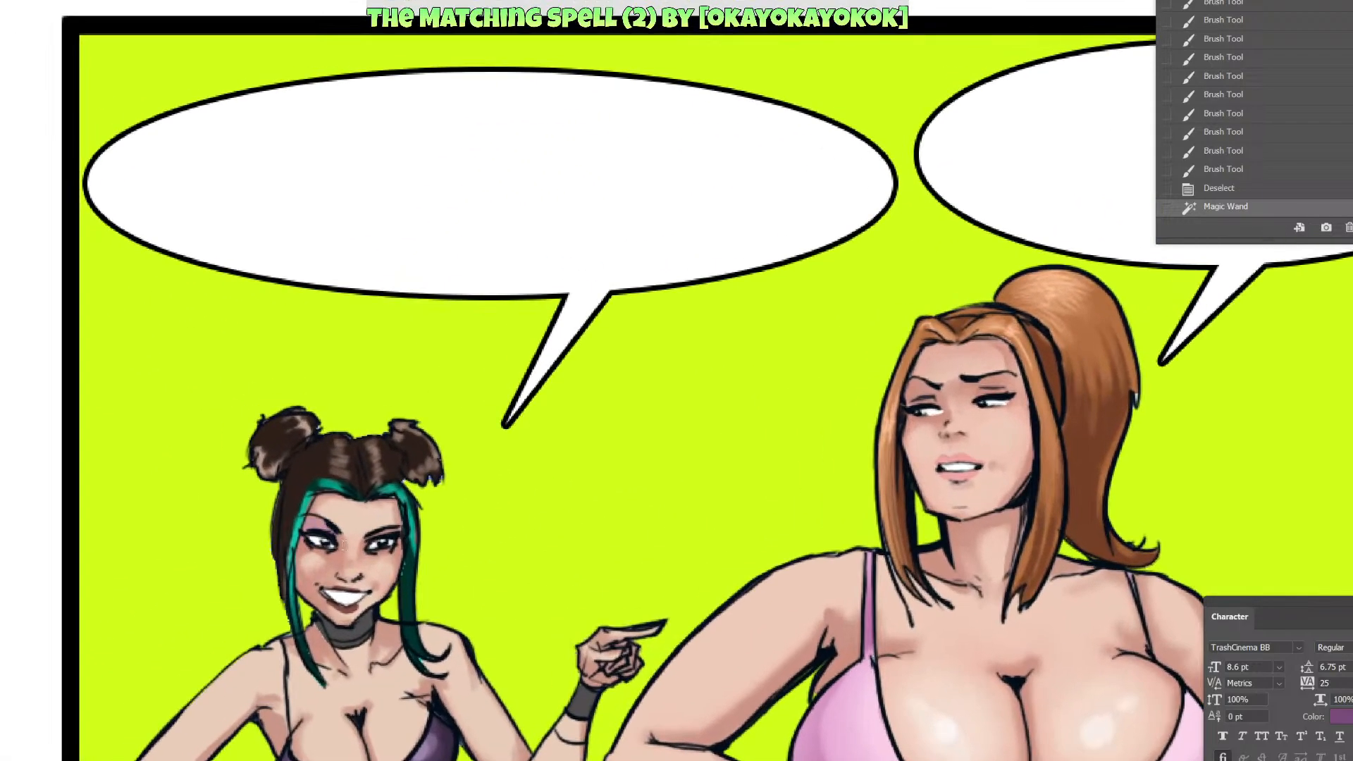
{"action": "left_click", "coordinate": [342, 544]}
{"action": "left_click", "coordinate": [379, 543]}
{"action": "left_click", "coordinate": [814, 685]}
{"action": "key", "text": "n"}
{"action": "left_click", "coordinate": [768, 757]}
{"action": "left_click", "coordinate": [1019, 634]}
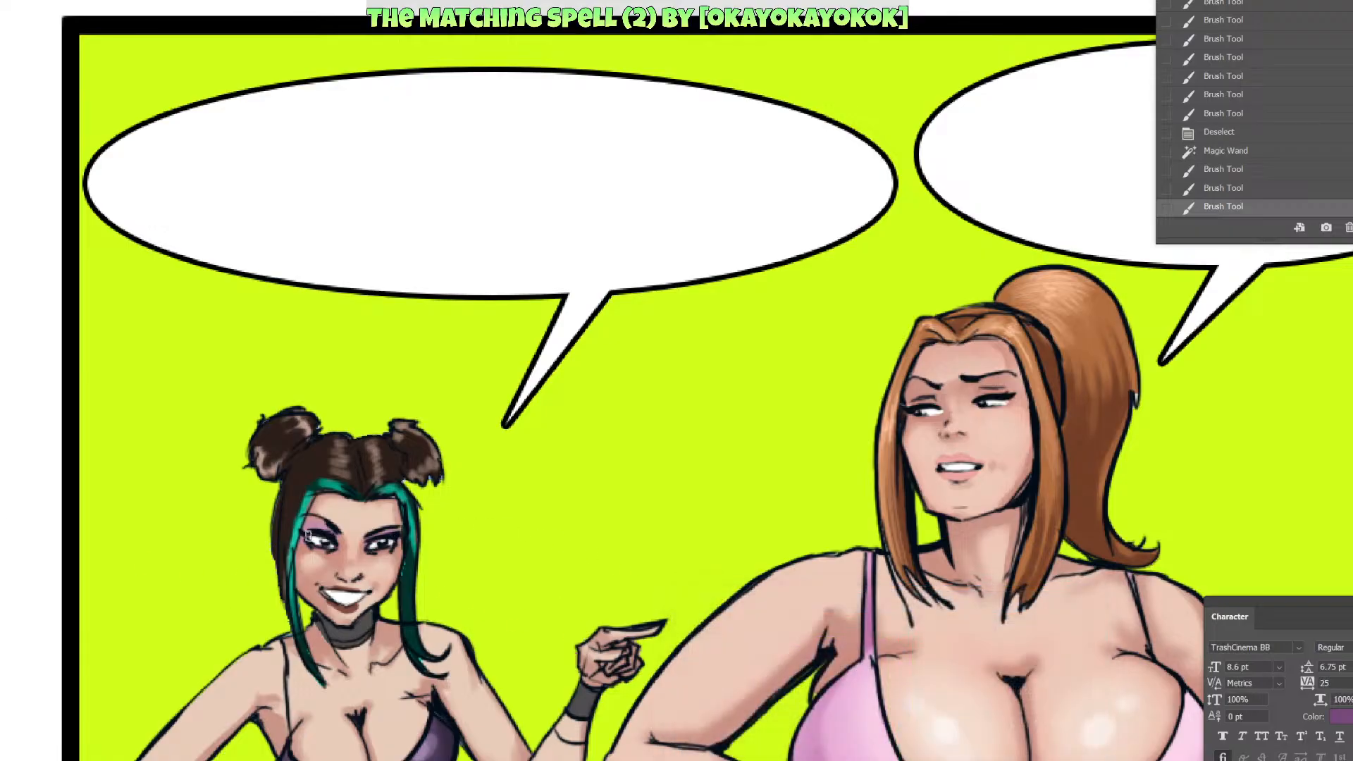
{"action": "left_click", "coordinate": [307, 537]}
Paint purple eyeshadow around the right-panel dark-haired woman's eyes and erase the excess colour from her face.
{"action": "mouse_move", "coordinate": [752, 688]}
{"action": "left_mouse_down"}
{"action": "mouse_move", "coordinate": [487, 465]}
{"action": "mouse_move", "coordinate": [768, 601]}
{"action": "left_mouse_up"}
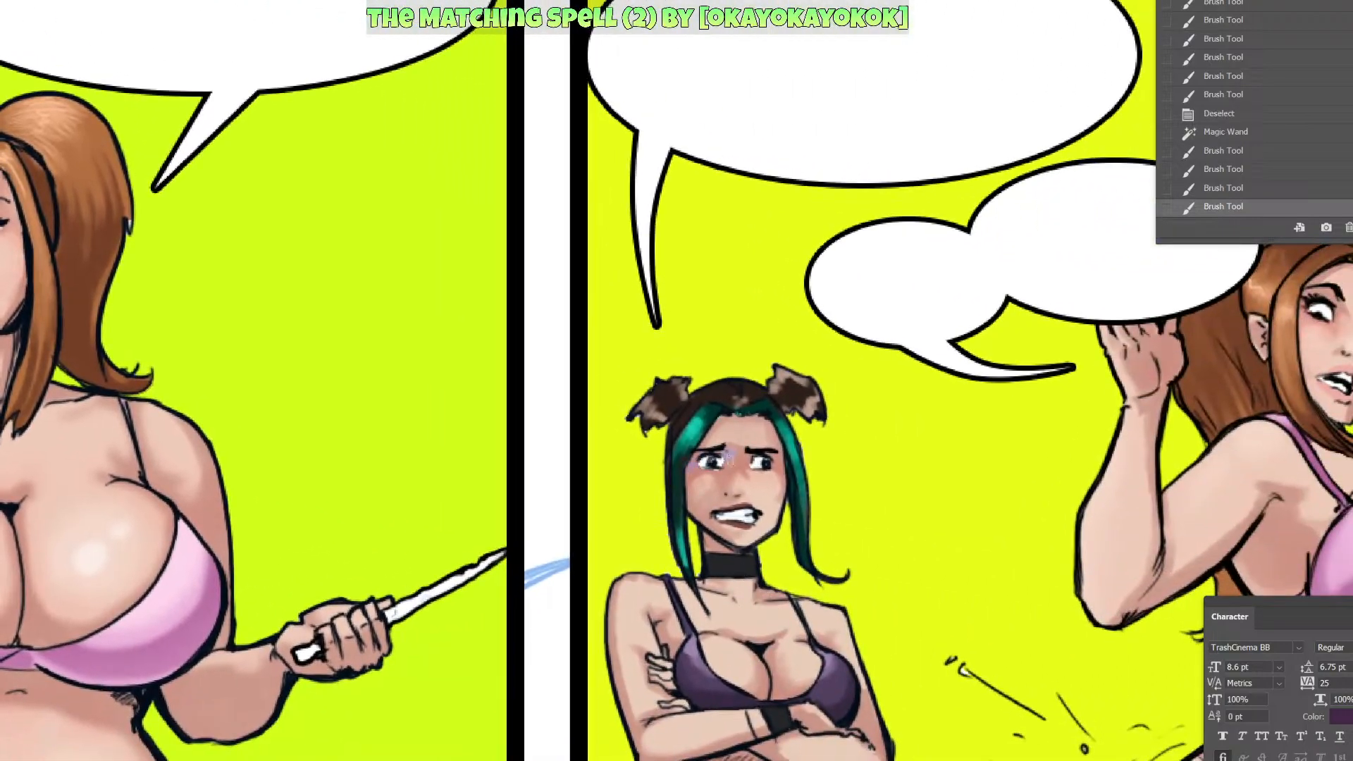
{"action": "left_click", "coordinate": [730, 458]}
{"action": "left_click", "coordinate": [746, 460]}
{"action": "left_click", "coordinate": [765, 461]}
{"action": "left_click", "coordinate": [760, 460]}
{"action": "left_click", "coordinate": [752, 458]}
{"action": "left_click", "coordinate": [771, 456]}
{"action": "left_click", "coordinate": [736, 449]}
{"action": "left_click", "coordinate": [695, 487]}
{"action": "left_click", "coordinate": [699, 475]}
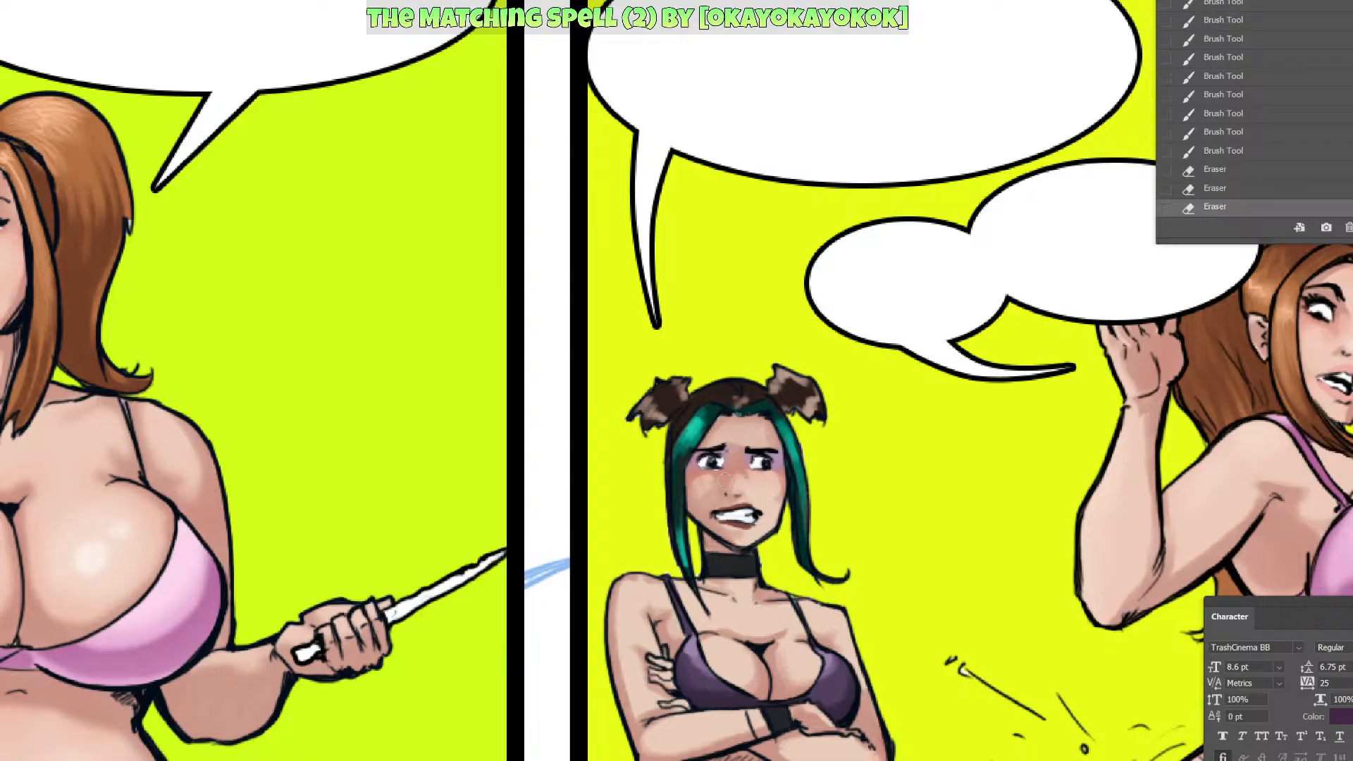
{"action": "key", "text": "ctrl+minus"}
{"action": "key", "text": "ctrl+minus"}
{"action": "mouse_move", "coordinate": [699, 475]}
{"action": "left_mouse_down"}
{"action": "mouse_move", "coordinate": [637, 401]}
{"action": "mouse_move", "coordinate": [544, 363]}
{"action": "left_mouse_up"}
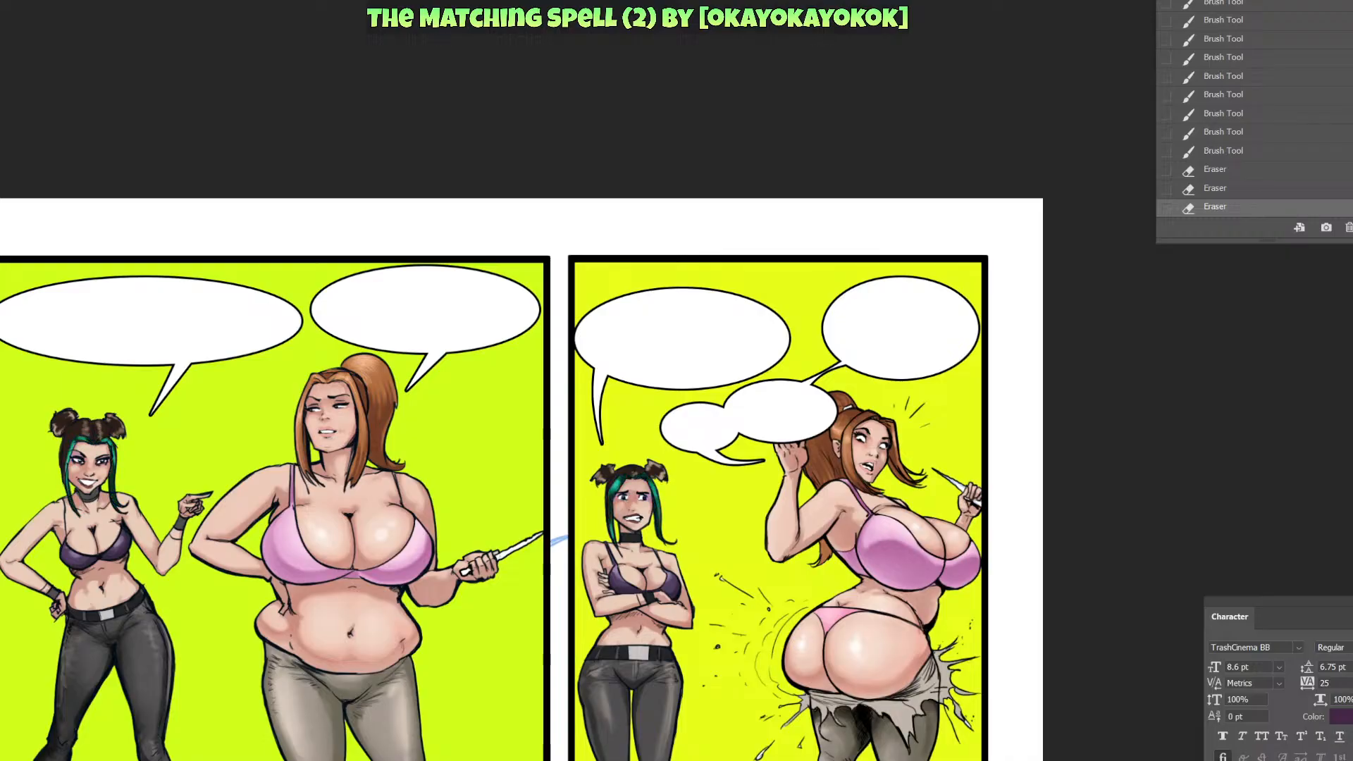
Clear the skin selection and hide the lettered rough panels that overlap the lower half of the comic page.
{"action": "left_click", "coordinate": [15, 137]}
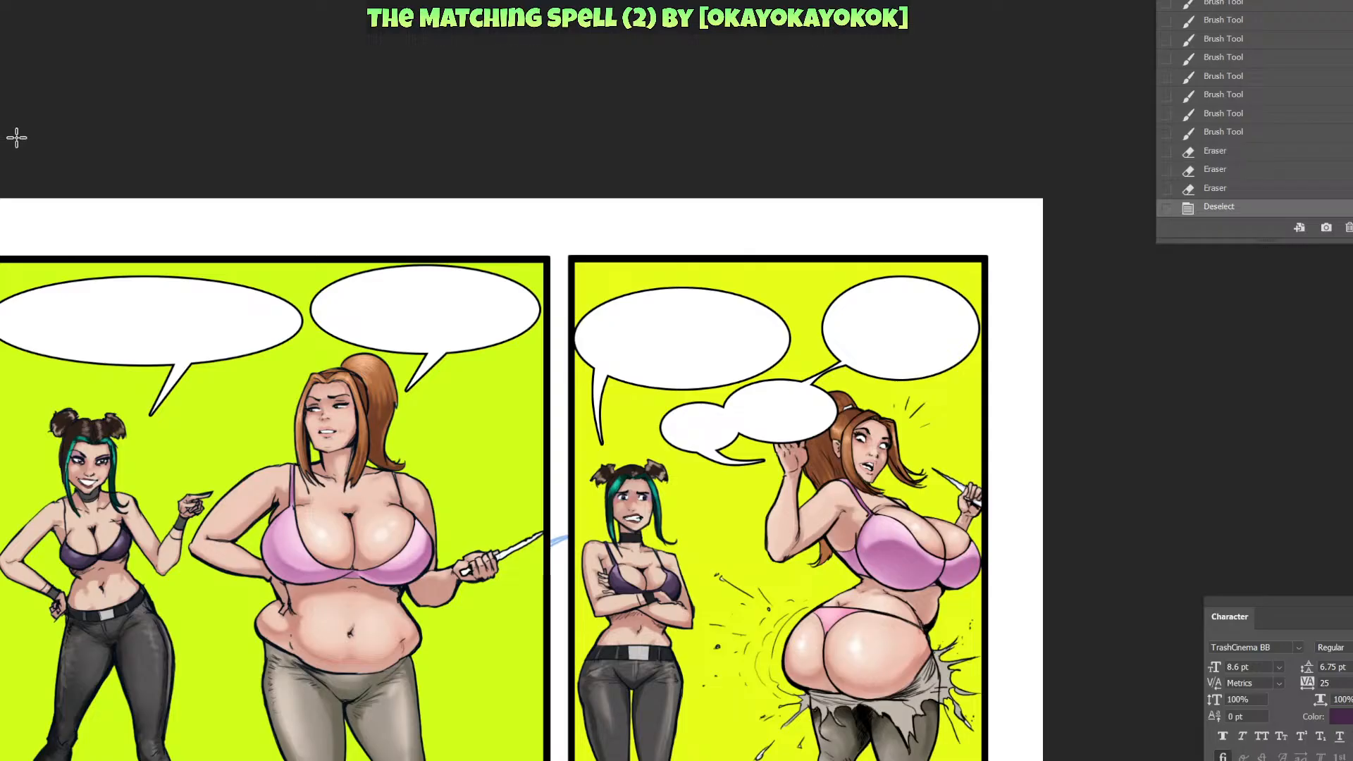
{"action": "left_click_drag", "start_coordinate": [555, 760], "coordinate": [486, 585]}
{"action": "scroll", "coordinate": [594, 594], "scroll_direction": "down", "scroll_amount": 3}
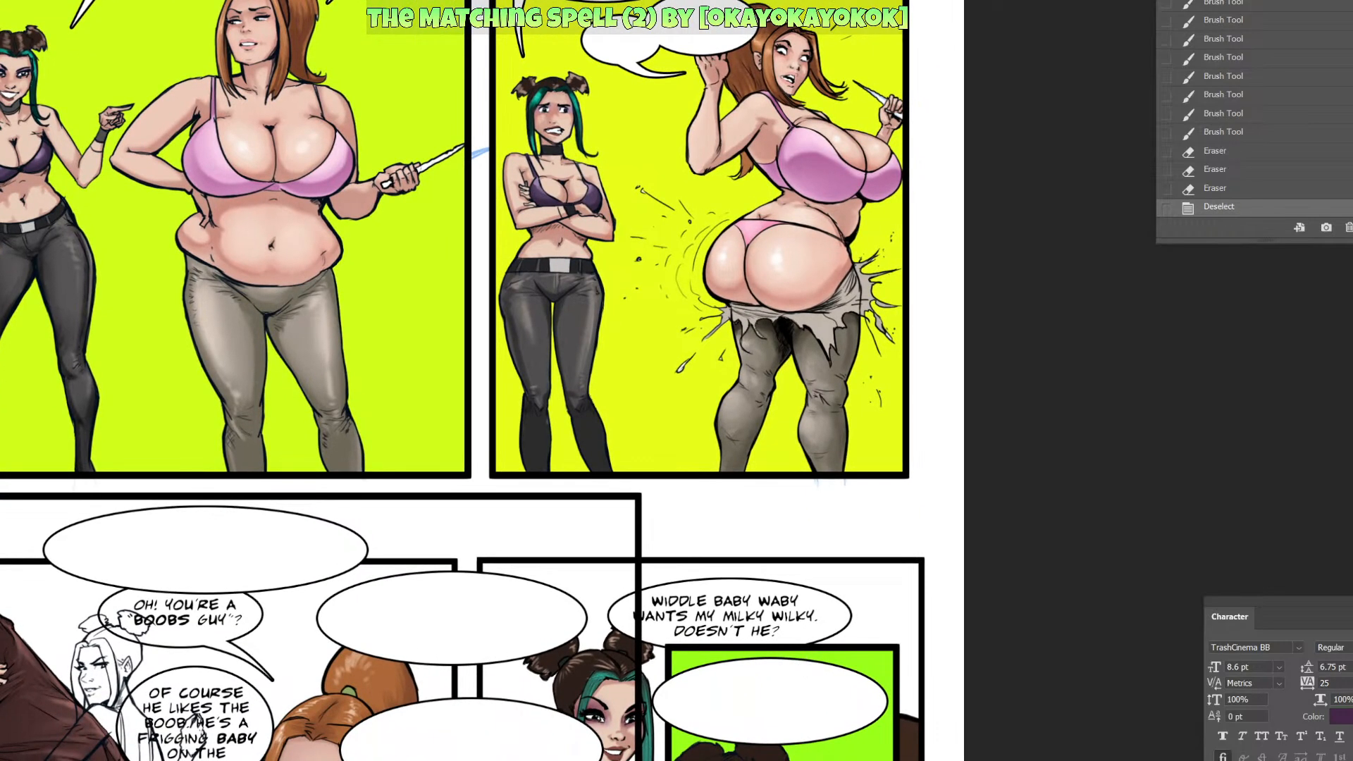
{"action": "left_click", "coordinate": [1352, 450]}
Paint the whites of the dark-haired woman's eyes in the page's bottom-right panel using white.
{"action": "left_click_drag", "start_coordinate": [708, 760], "coordinate": [755, 671]}
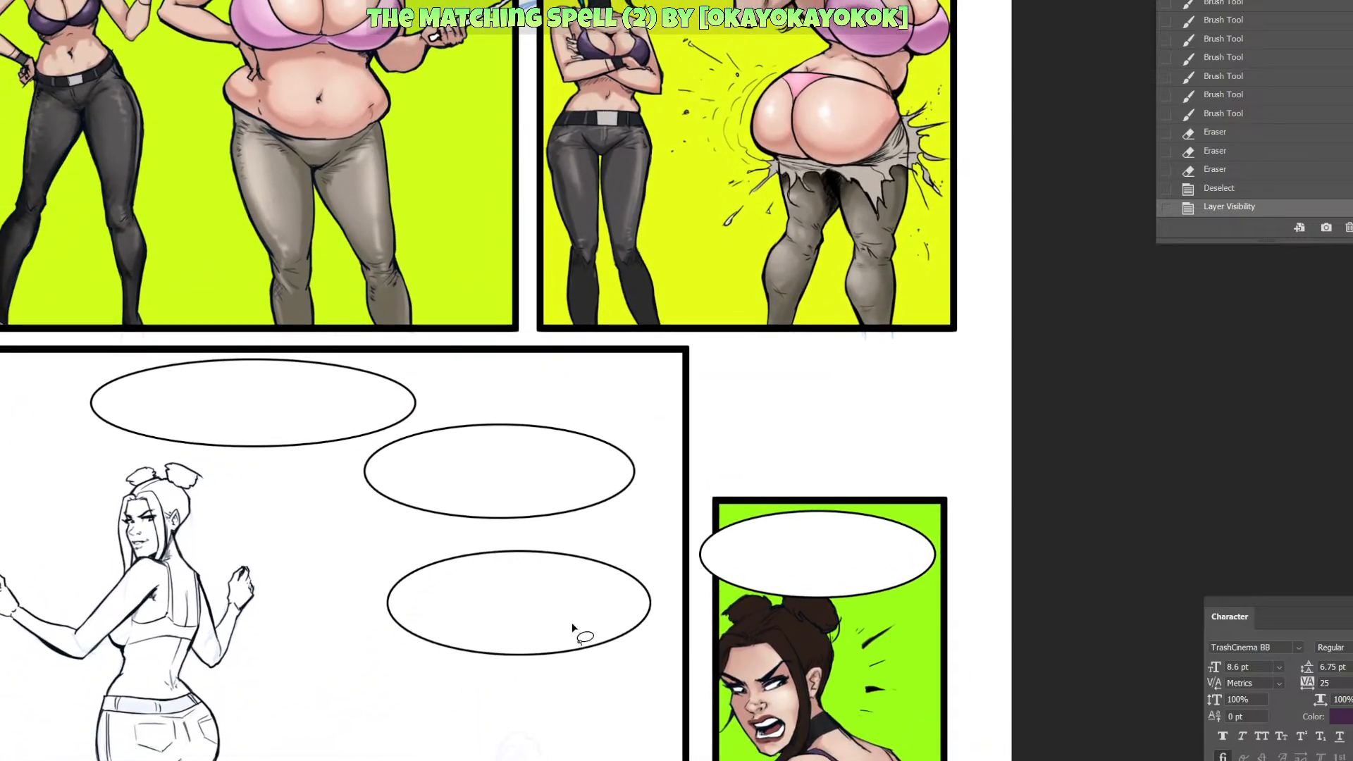
{"action": "scroll", "coordinate": [754, 659], "scroll_direction": "down", "scroll_amount": 2}
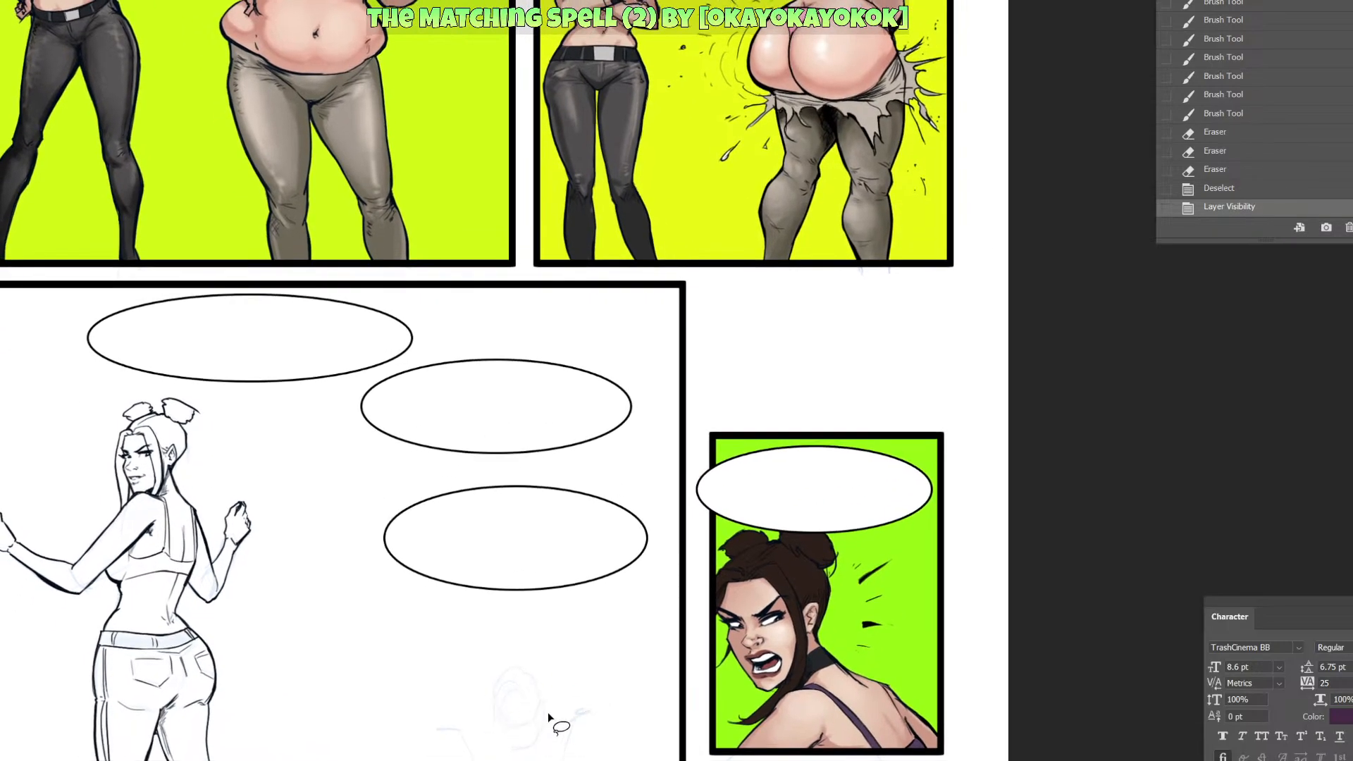
{"action": "left_click_drag", "start_coordinate": [894, 625], "coordinate": [684, 488]}
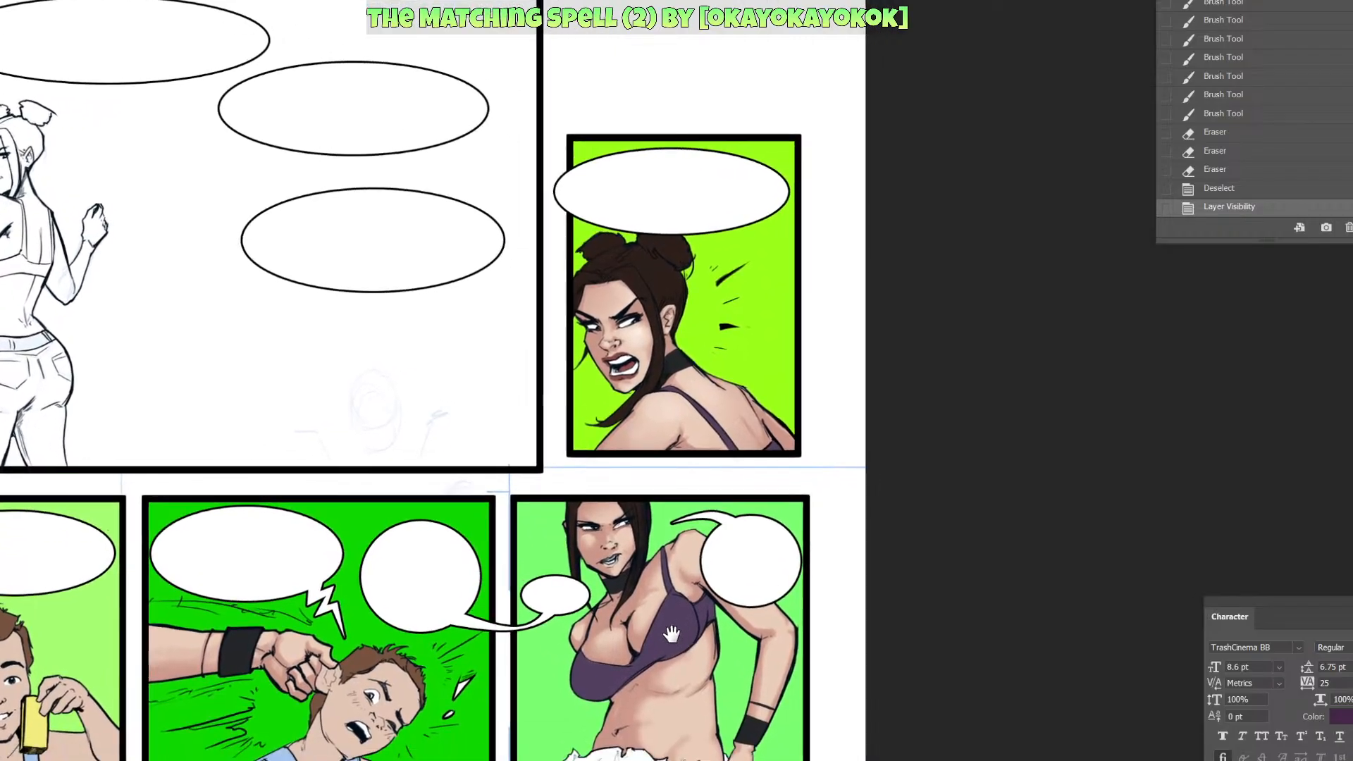
{"action": "mouse_move", "coordinate": [666, 640]}
{"action": "left_mouse_down"}
{"action": "mouse_move", "coordinate": [688, 647]}
{"action": "mouse_move", "coordinate": [653, 647]}
{"action": "left_mouse_up"}
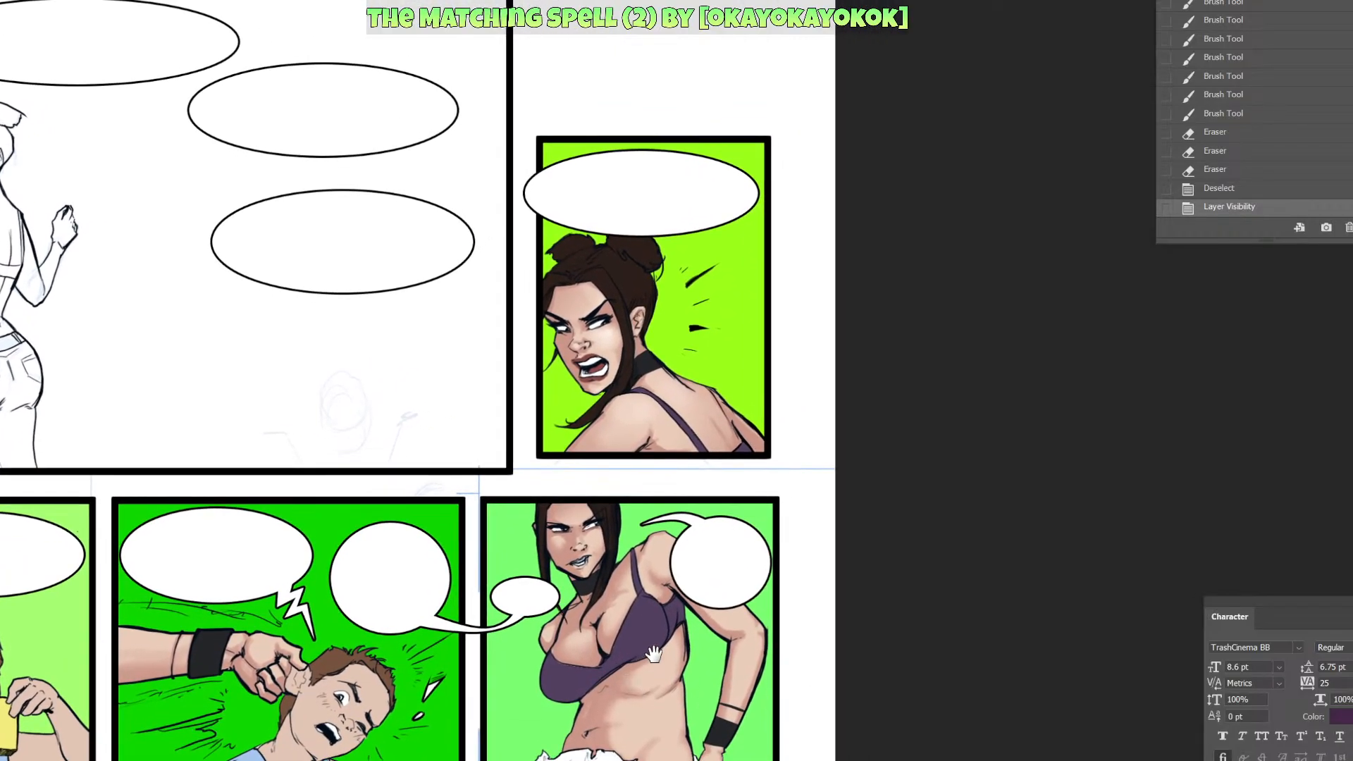
{"action": "left_click_drag", "start_coordinate": [793, 725], "coordinate": [703, 760]}
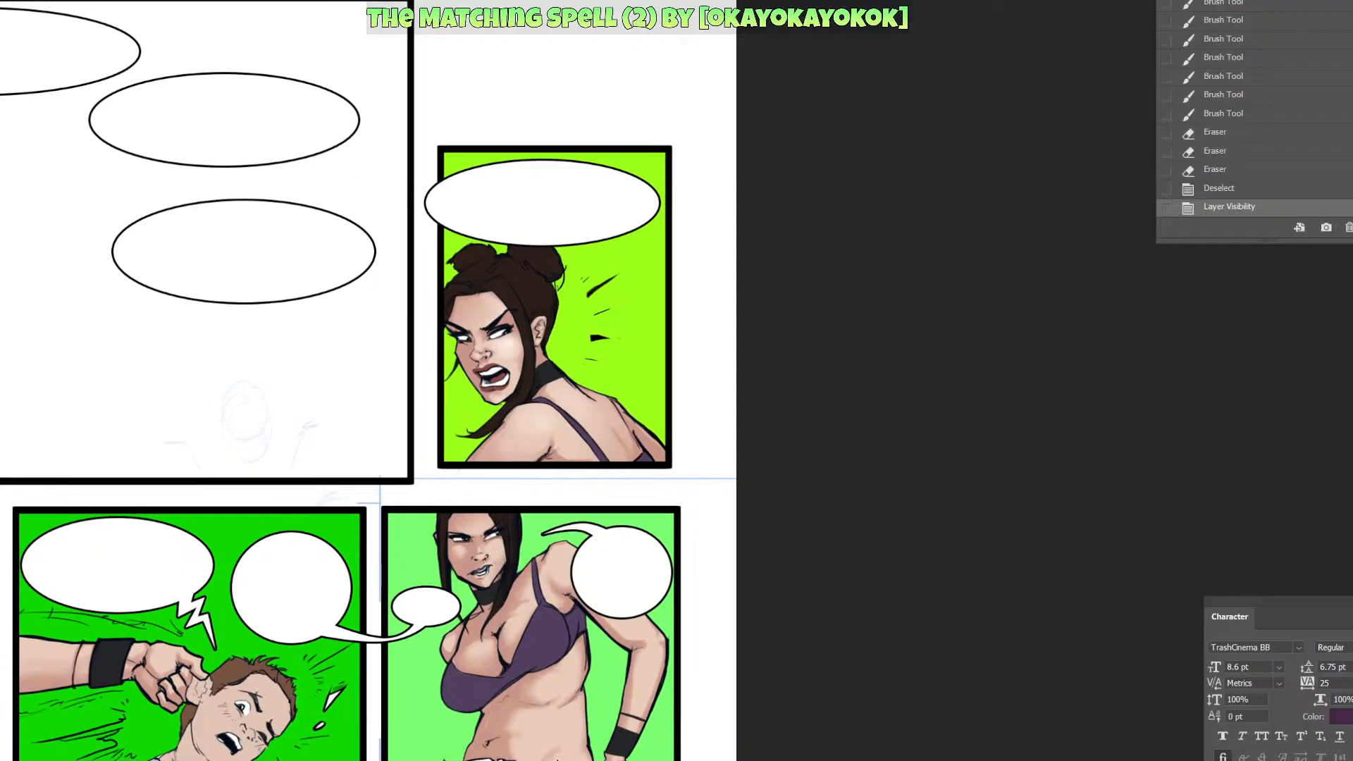
{"action": "scroll", "coordinate": [551, 498], "scroll_direction": "up", "scroll_amount": 3}
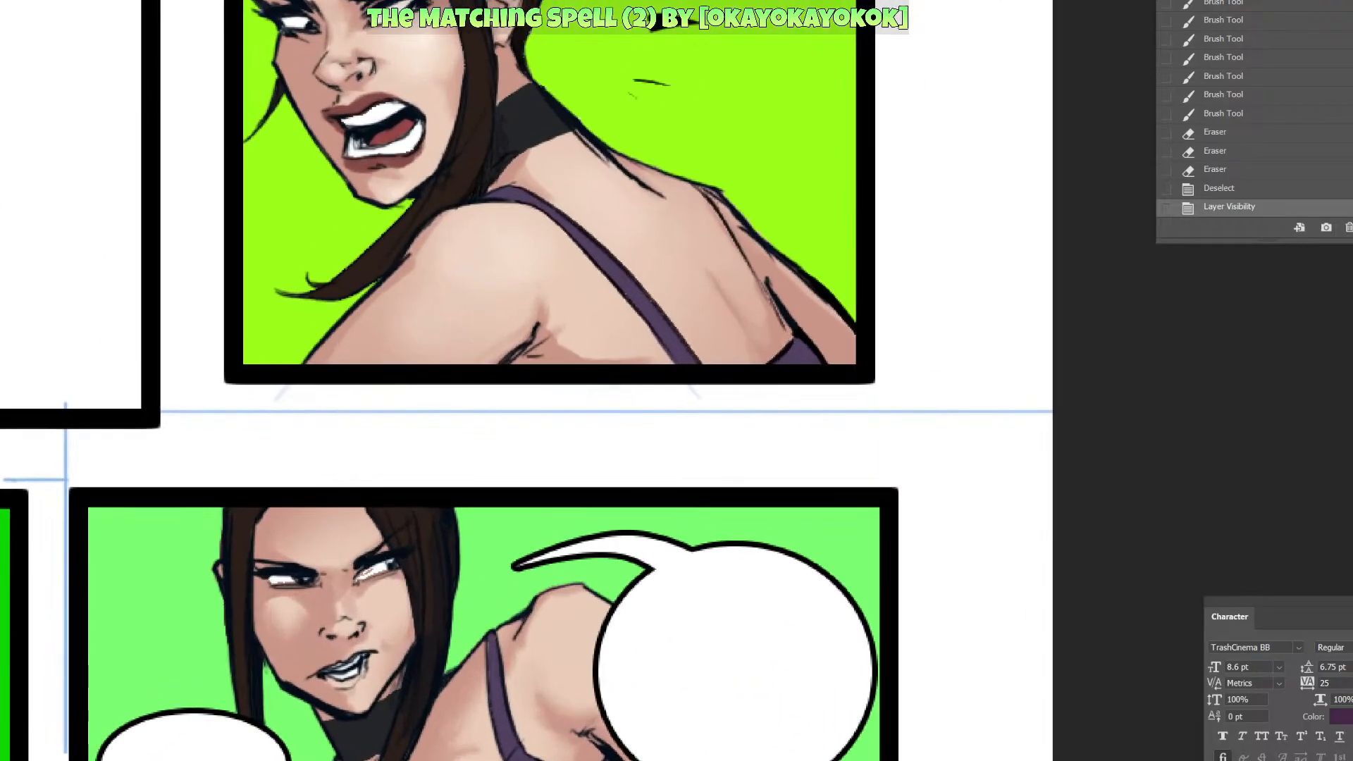
{"action": "key", "text": "d"}
{"action": "key", "text": "x"}
{"action": "right_click", "coordinate": [485, 708]}
{"action": "key", "text": "Escape"}
{"action": "mouse_move", "coordinate": [326, 579]}
{"action": "left_mouse_down"}
{"action": "mouse_move", "coordinate": [278, 582]}
{"action": "mouse_move", "coordinate": [312, 575]}
{"action": "left_mouse_up"}
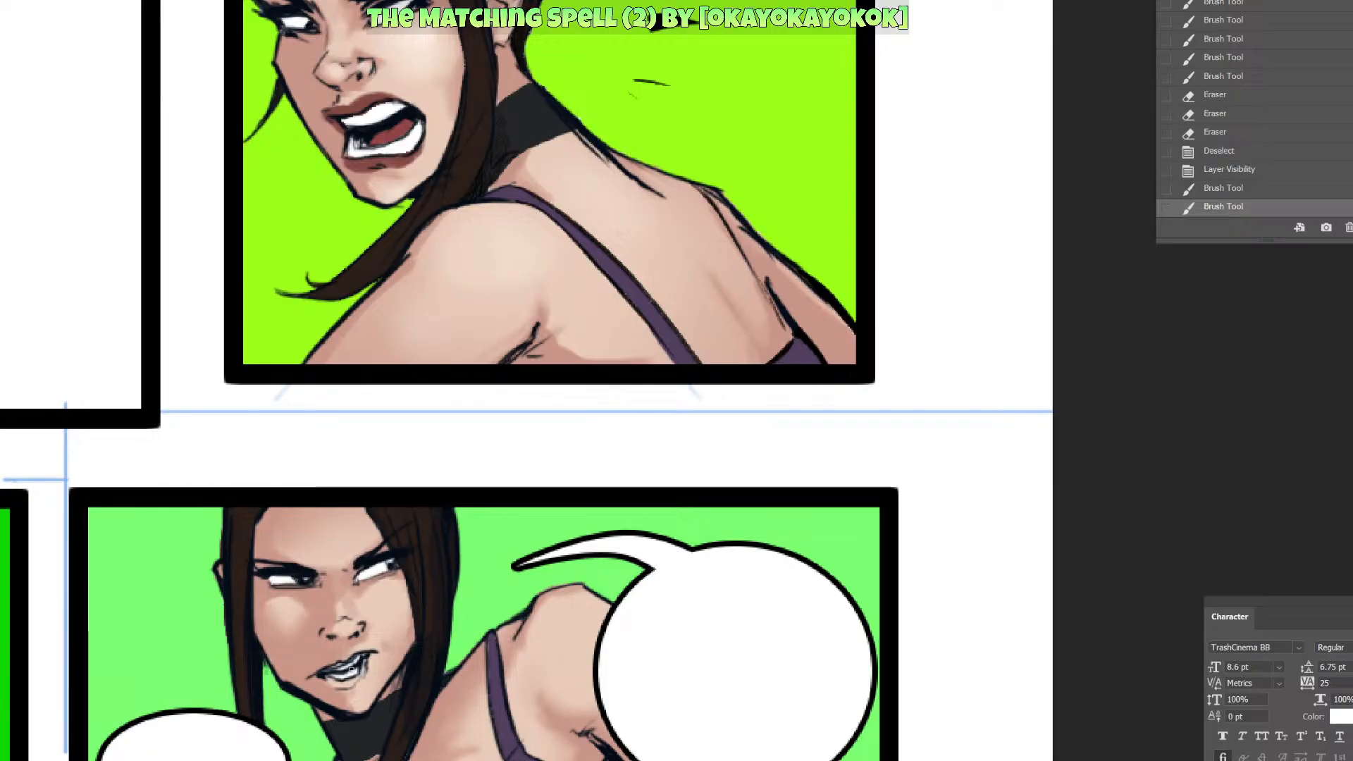
Paint the bottom-right panel woman's lips with the shouting woman's sampled mouth colour, tidying the edges with sampled skin tone.
{"action": "left_click", "coordinate": [402, 162], "text": "alt"}
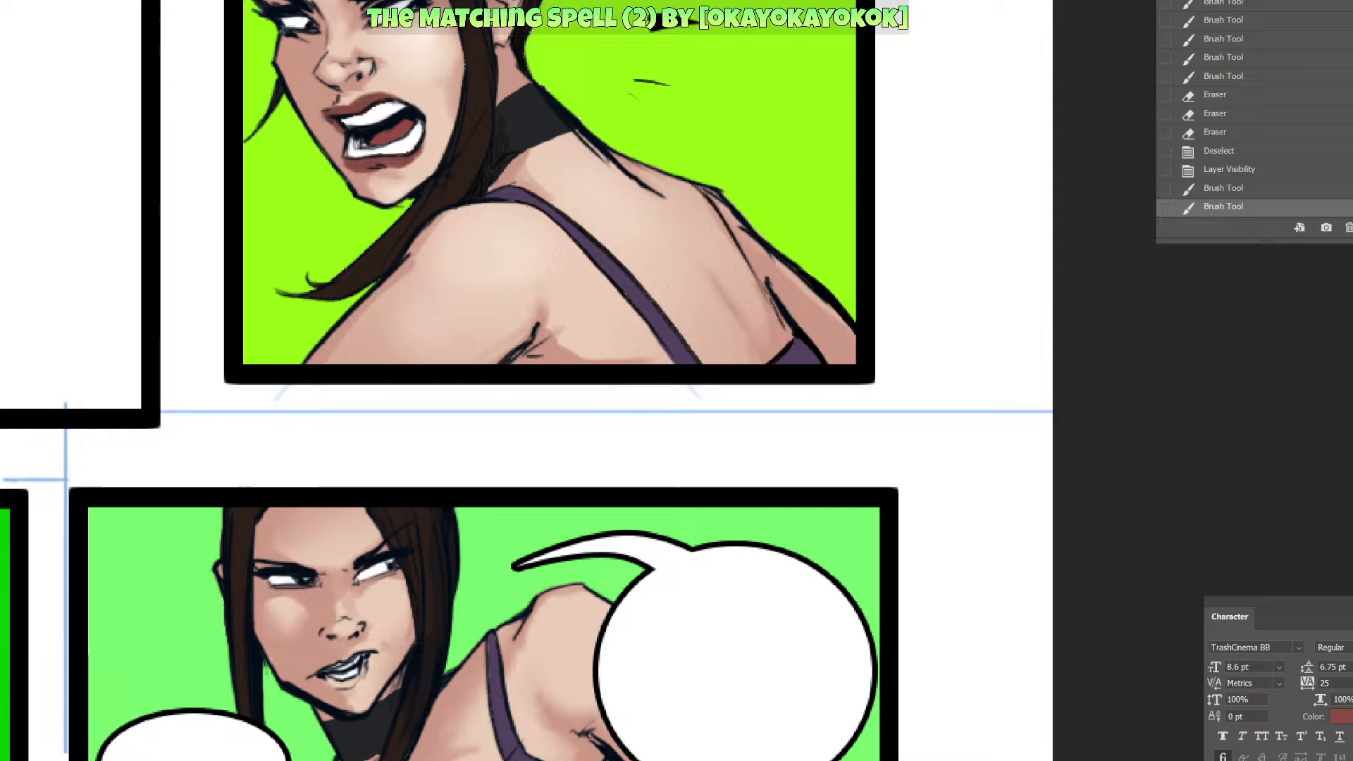
{"action": "left_click_drag", "start_coordinate": [354, 657], "coordinate": [324, 663]}
{"action": "left_click", "coordinate": [314, 667], "text": "alt"}
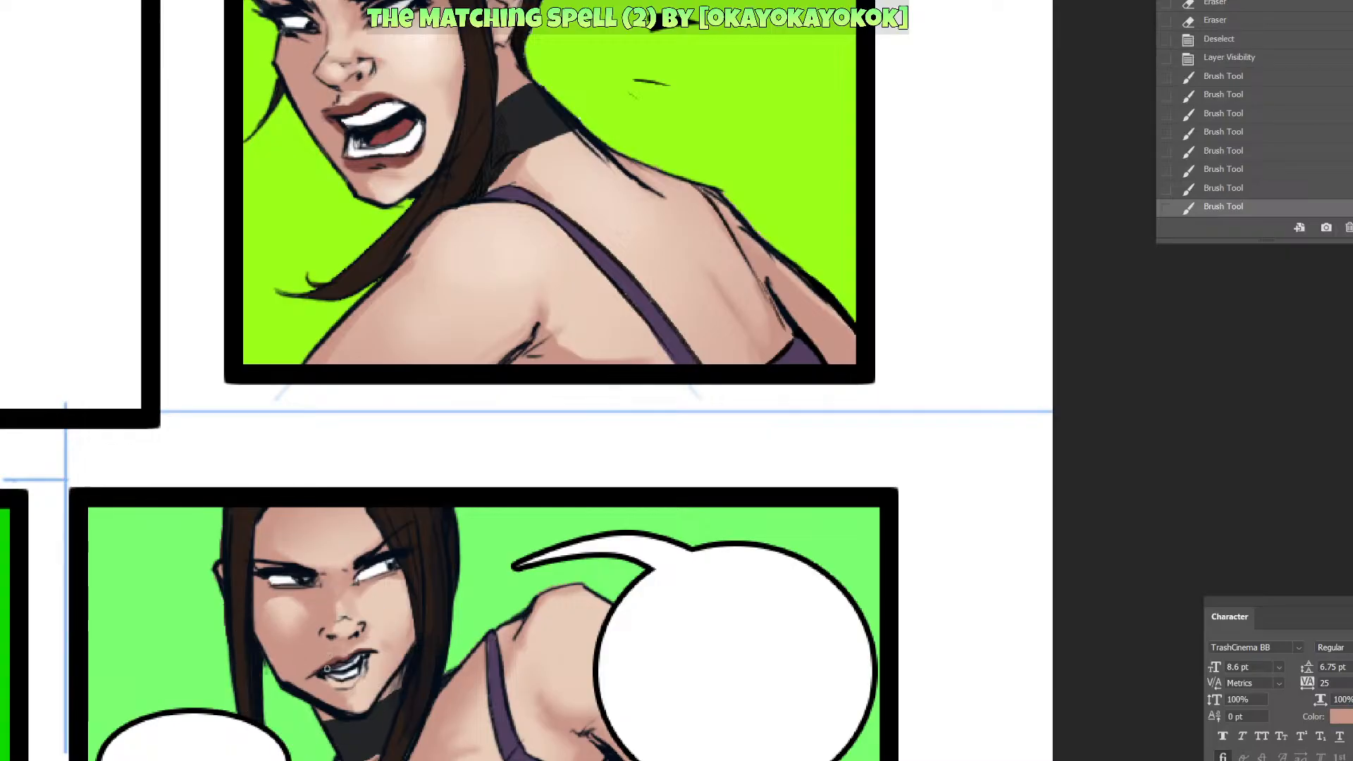
{"action": "left_click", "coordinate": [336, 657], "text": "alt"}
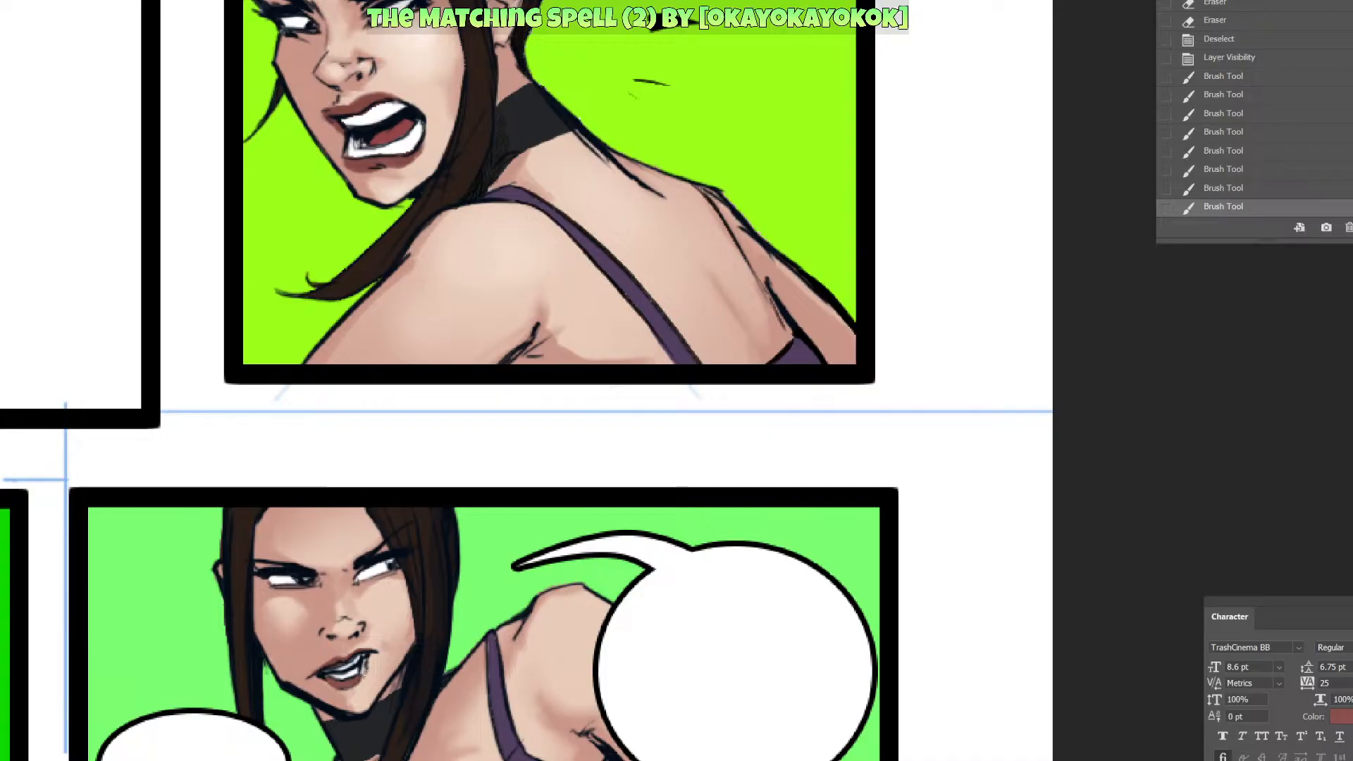
{"action": "left_click_drag", "start_coordinate": [333, 704], "coordinate": [346, 711]}
Touch up the shouting woman's nose and mouth area with white and sampled skin and lip colours.
{"action": "scroll", "coordinate": [413, 324], "scroll_direction": "up", "scroll_amount": 3}
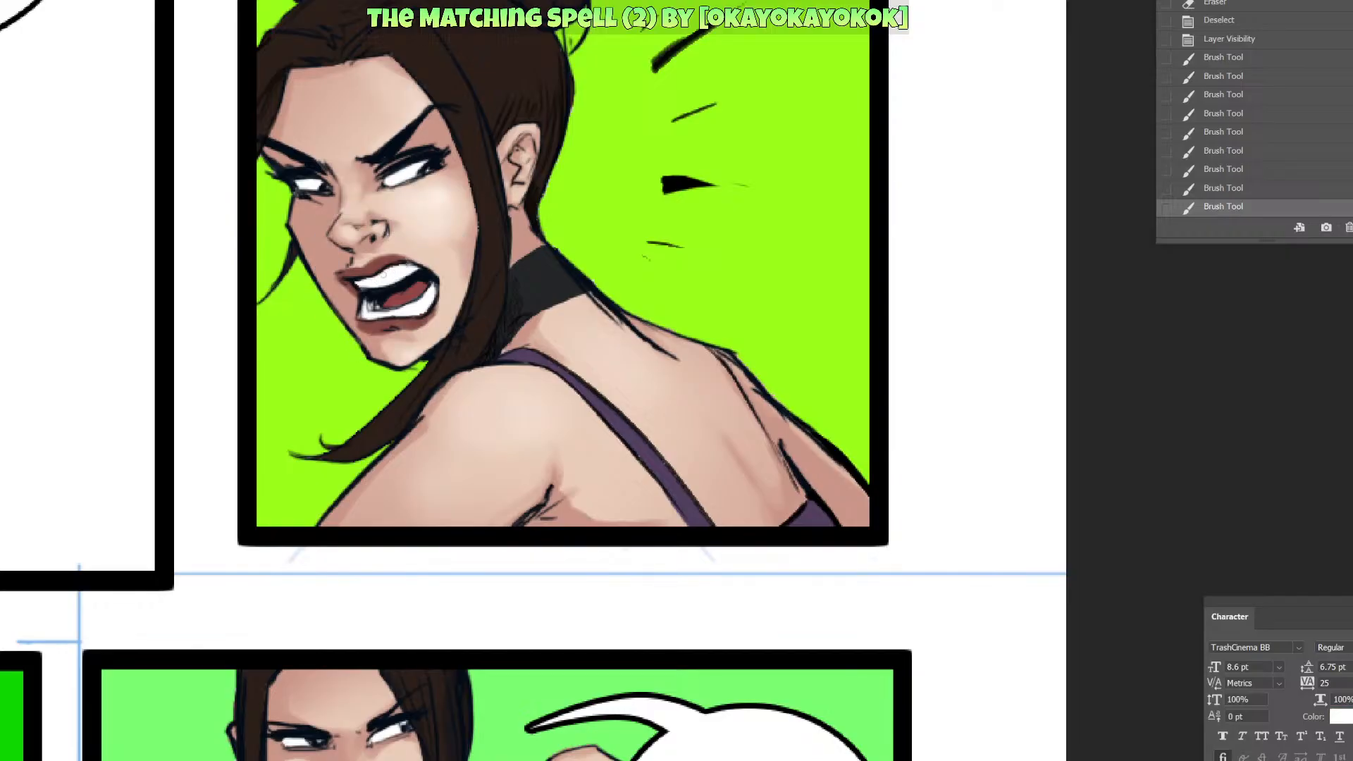
{"action": "left_click_drag", "start_coordinate": [408, 235], "coordinate": [381, 243]}
{"action": "left_click", "coordinate": [384, 241], "text": "alt"}
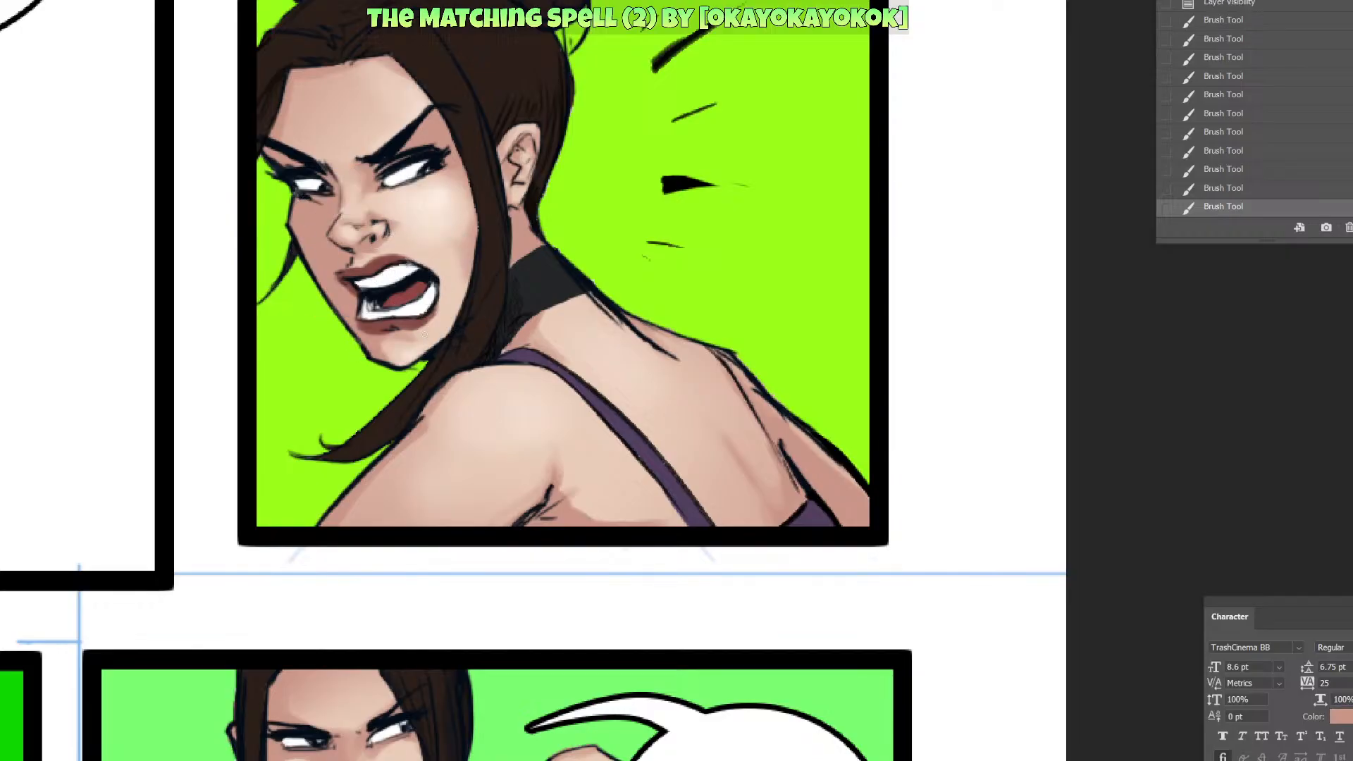
{"action": "left_click", "coordinate": [429, 311], "text": "alt"}
Select the dark-haired woman's skin in both lower panels with the Magic Wand and add a new layer.
{"action": "key", "text": "ctrl+minus"}
{"action": "key", "text": "ctrl+minus"}
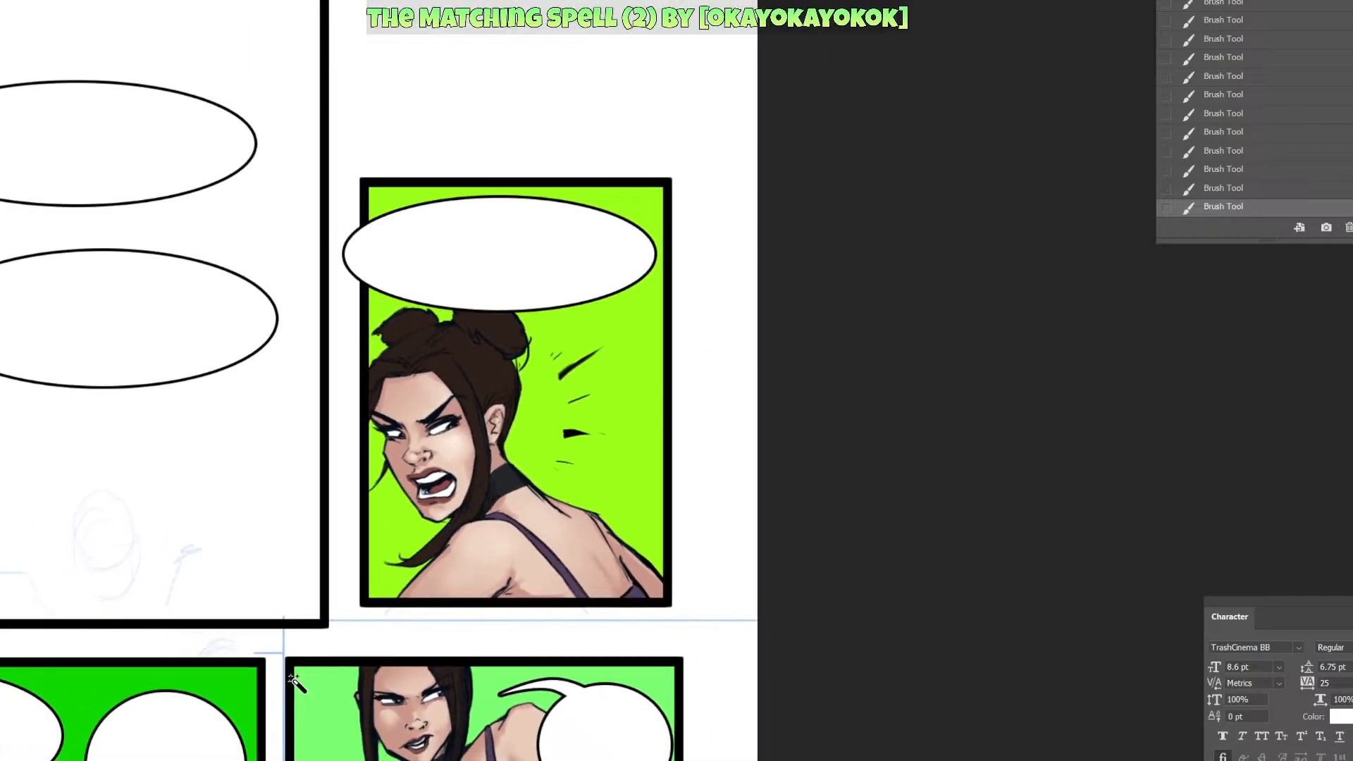
{"action": "left_click_drag", "start_coordinate": [575, 760], "coordinate": [558, 720]}
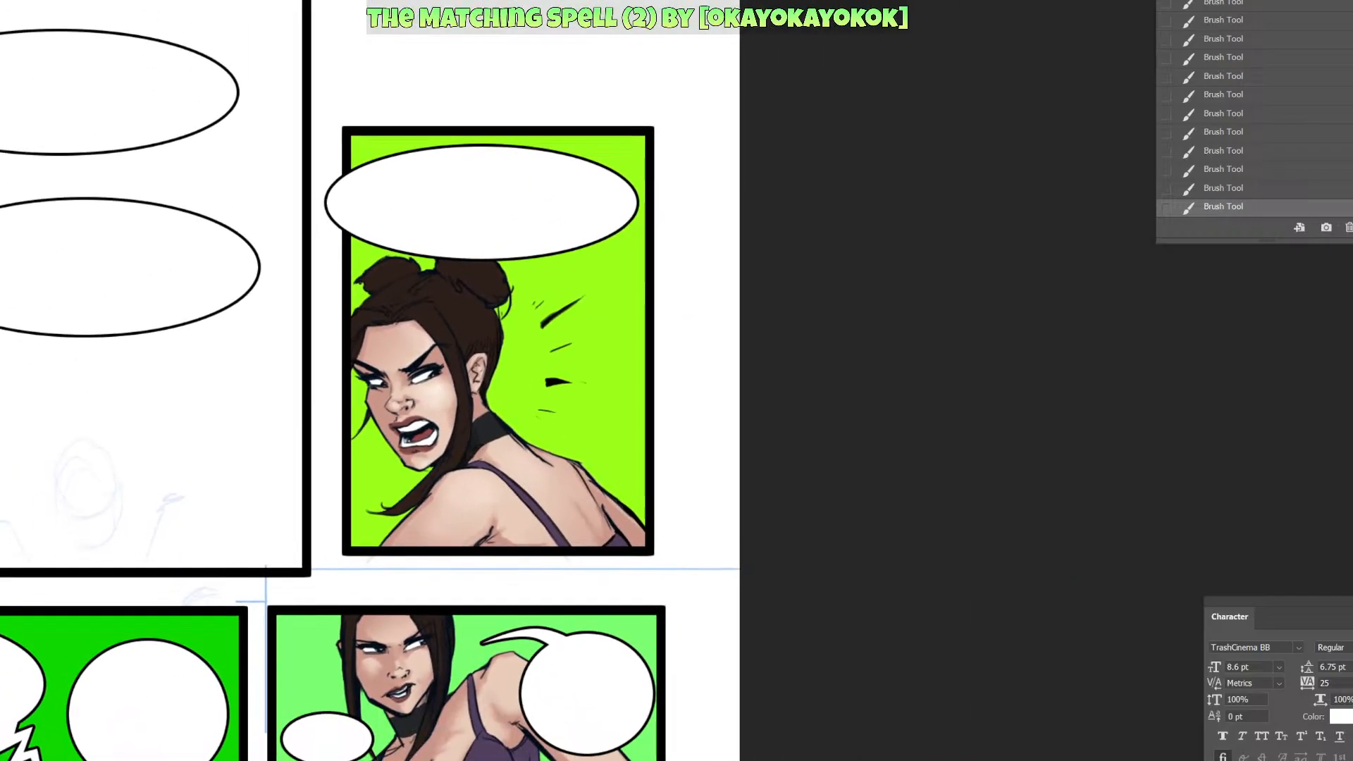
{"action": "left_click", "coordinate": [395, 658]}
{"action": "right_click", "coordinate": [205, 619]}
{"action": "left_click", "coordinate": [172, 663]}
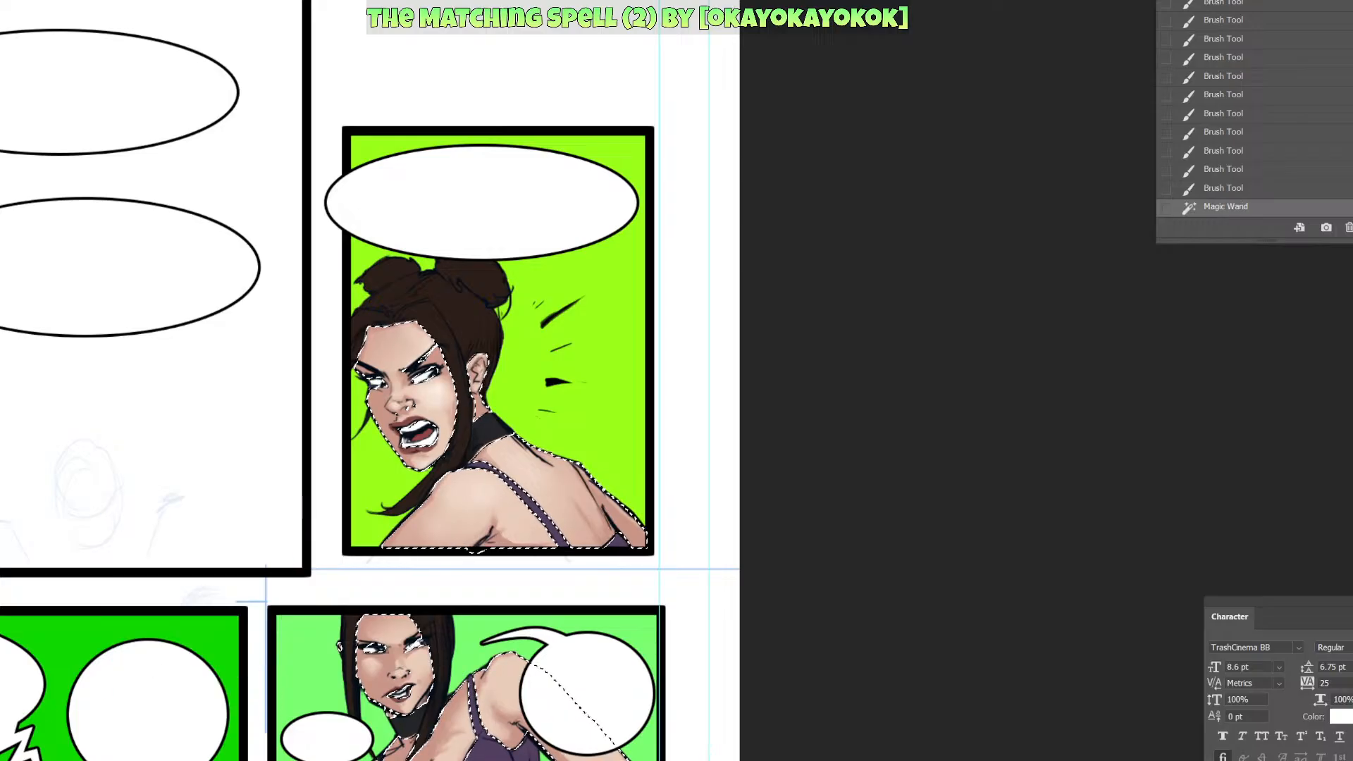
{"action": "key", "text": "ctrl+alt+shift+n"}
Set the foreground colour to a dark purple with hue 287 and change the new layer's blending mode.
{"action": "left_click", "coordinate": [907, 677]}
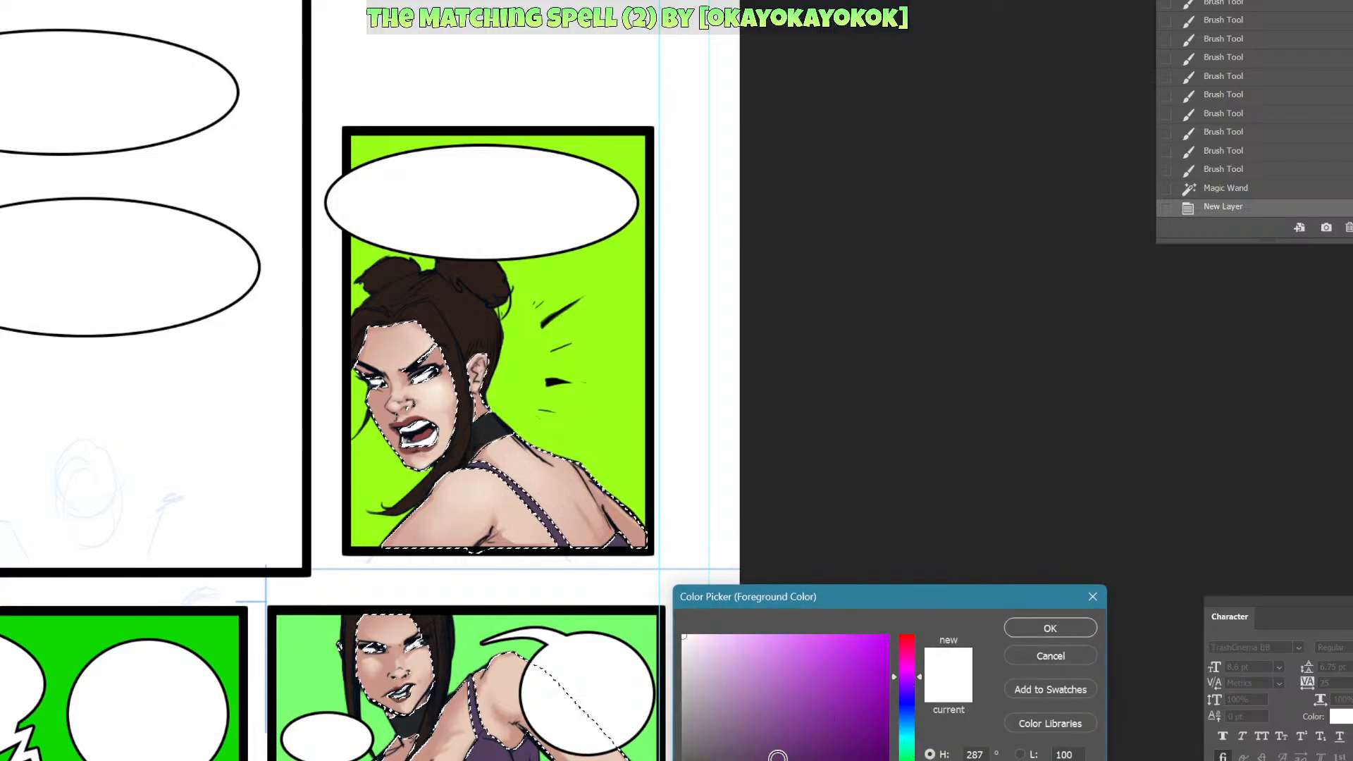
{"action": "left_click", "coordinate": [873, 688]}
{"action": "left_click", "coordinate": [1050, 628]}
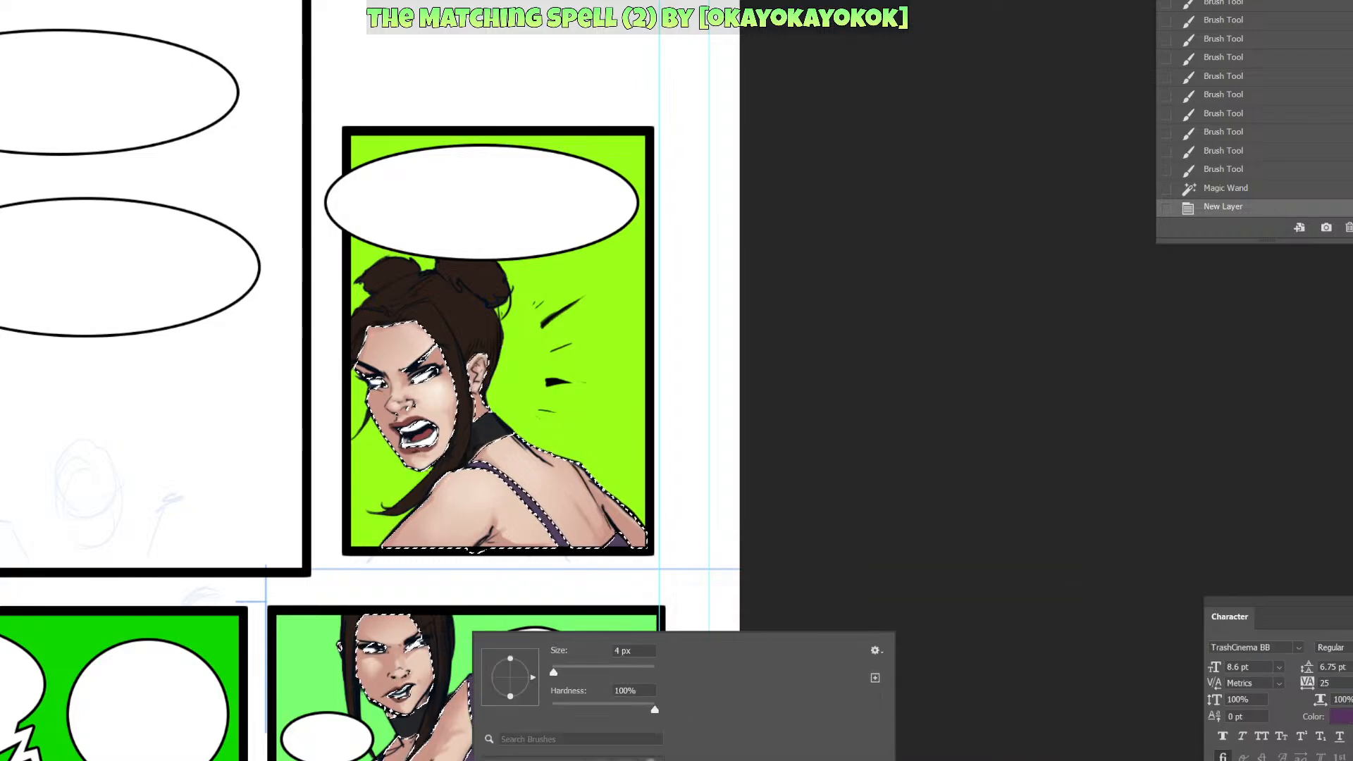
{"action": "left_click_drag", "start_coordinate": [522, 479], "coordinate": [620, 521]}
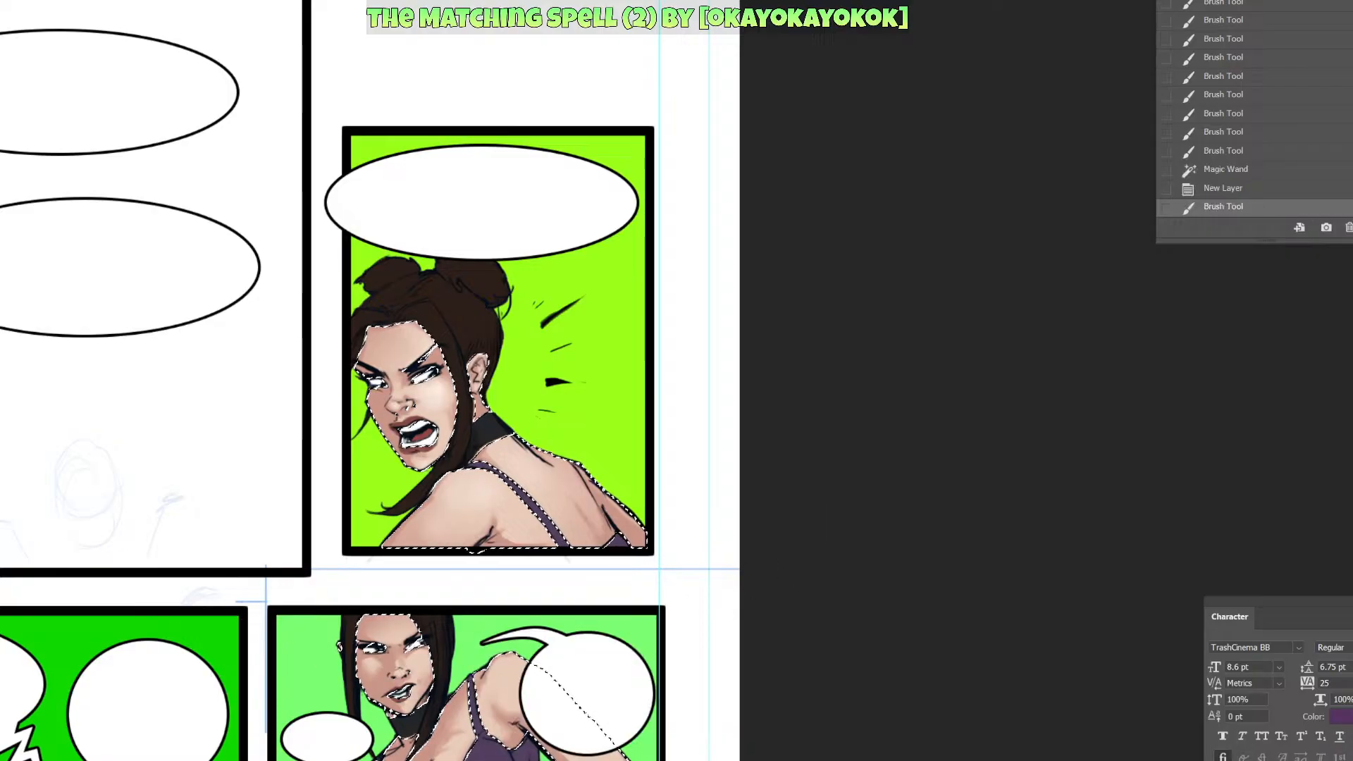
{"action": "key", "text": "shift+alt+m"}
Paint eyeshadow around the bottom-right panel woman's eyes and erase the excess colour from her face.
{"action": "scroll", "coordinate": [410, 649], "scroll_direction": "up", "scroll_amount": 3}
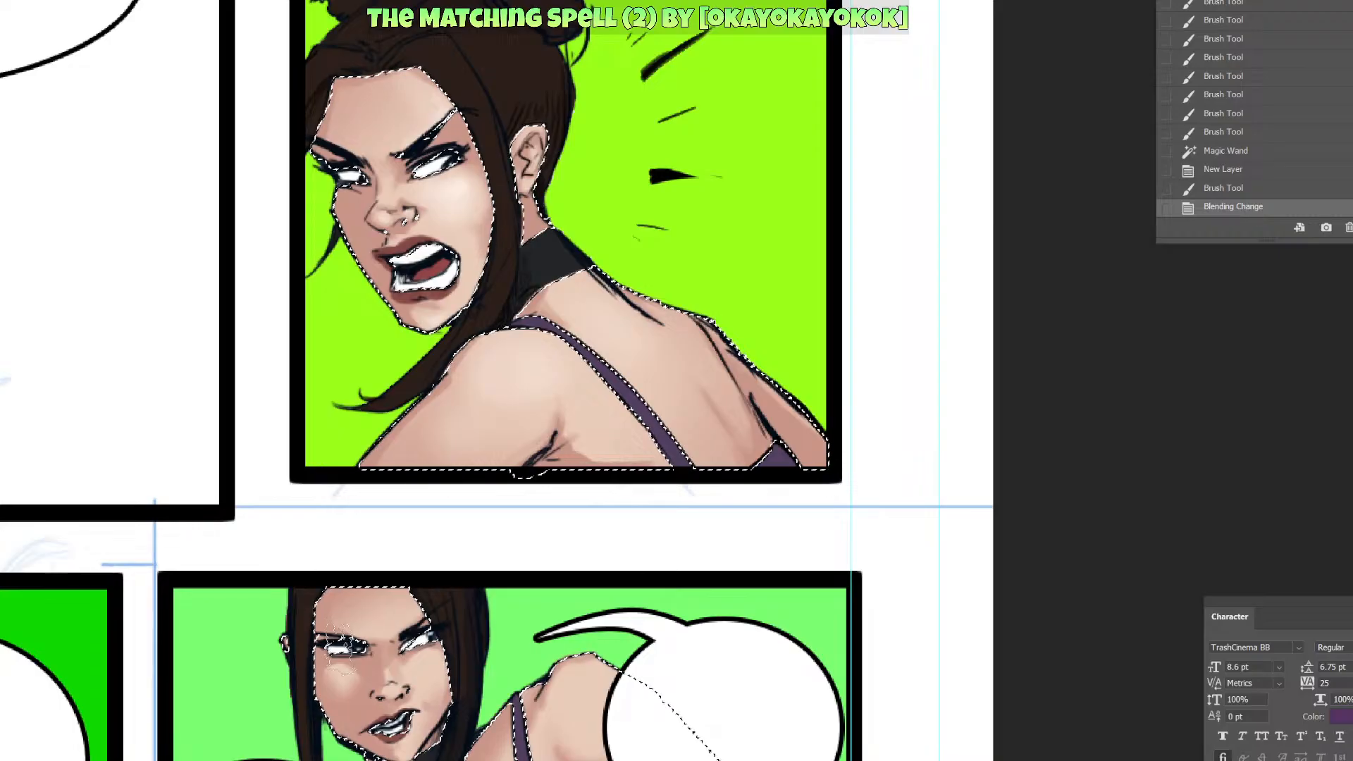
{"action": "right_click", "coordinate": [354, 640]}
{"action": "mouse_move", "coordinate": [353, 655]}
{"action": "left_mouse_down"}
{"action": "mouse_move", "coordinate": [326, 644]}
{"action": "mouse_move", "coordinate": [340, 652]}
{"action": "left_mouse_up"}
{"action": "left_click", "coordinate": [447, 672]}
{"action": "mouse_move", "coordinate": [352, 644]}
{"action": "left_mouse_down"}
{"action": "mouse_move", "coordinate": [444, 615]}
{"action": "mouse_move", "coordinate": [399, 639]}
{"action": "left_mouse_up"}
{"action": "mouse_move", "coordinate": [392, 644]}
{"action": "left_mouse_down"}
{"action": "mouse_move", "coordinate": [354, 671]}
{"action": "mouse_move", "coordinate": [366, 655]}
{"action": "left_mouse_up"}
{"action": "left_click_drag", "start_coordinate": [398, 654], "coordinate": [408, 661]}
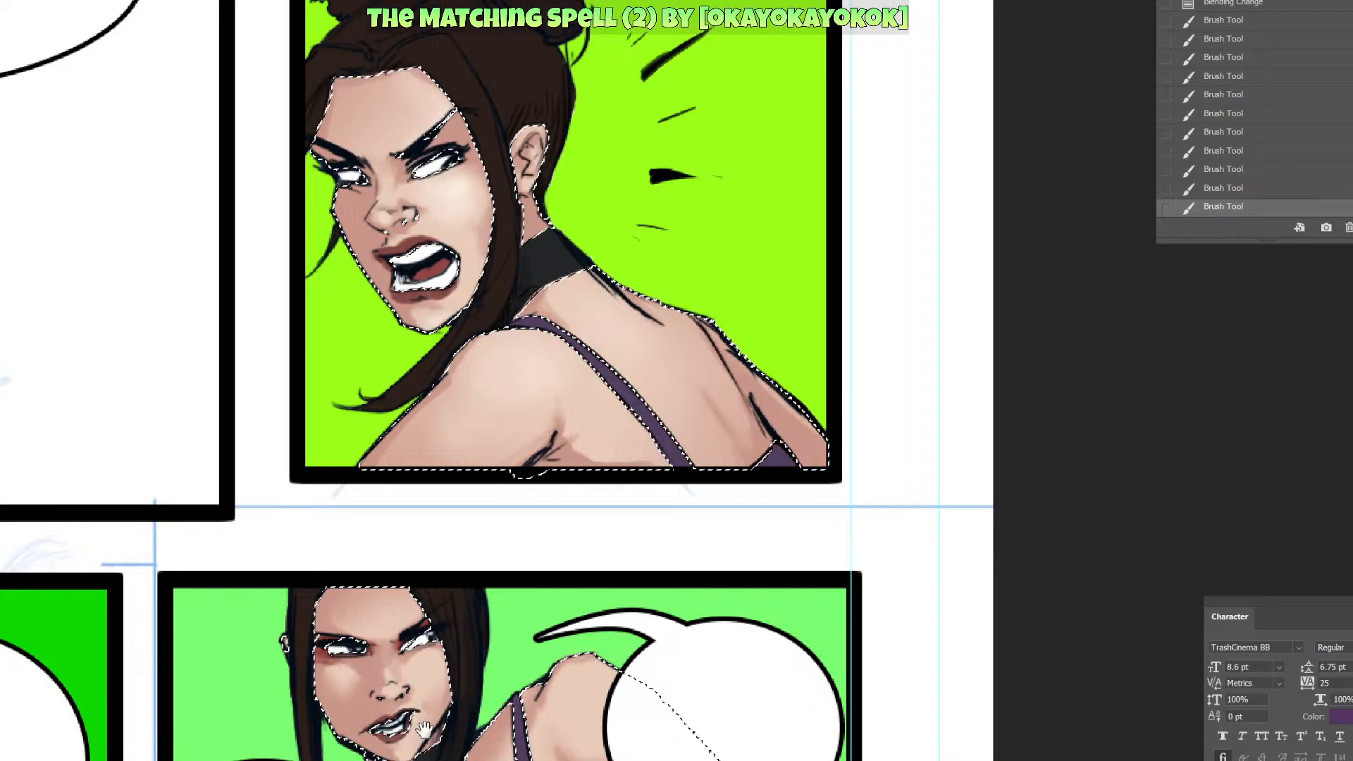
{"action": "mouse_move", "coordinate": [424, 728]}
{"action": "left_mouse_down"}
{"action": "mouse_move", "coordinate": [367, 760]}
{"action": "mouse_move", "coordinate": [328, 760]}
{"action": "left_mouse_up"}
{"action": "key", "text": "e"}
{"action": "left_click_drag", "start_coordinate": [235, 732], "coordinate": [234, 738]}
{"action": "left_click_drag", "start_coordinate": [235, 738], "coordinate": [230, 747]}
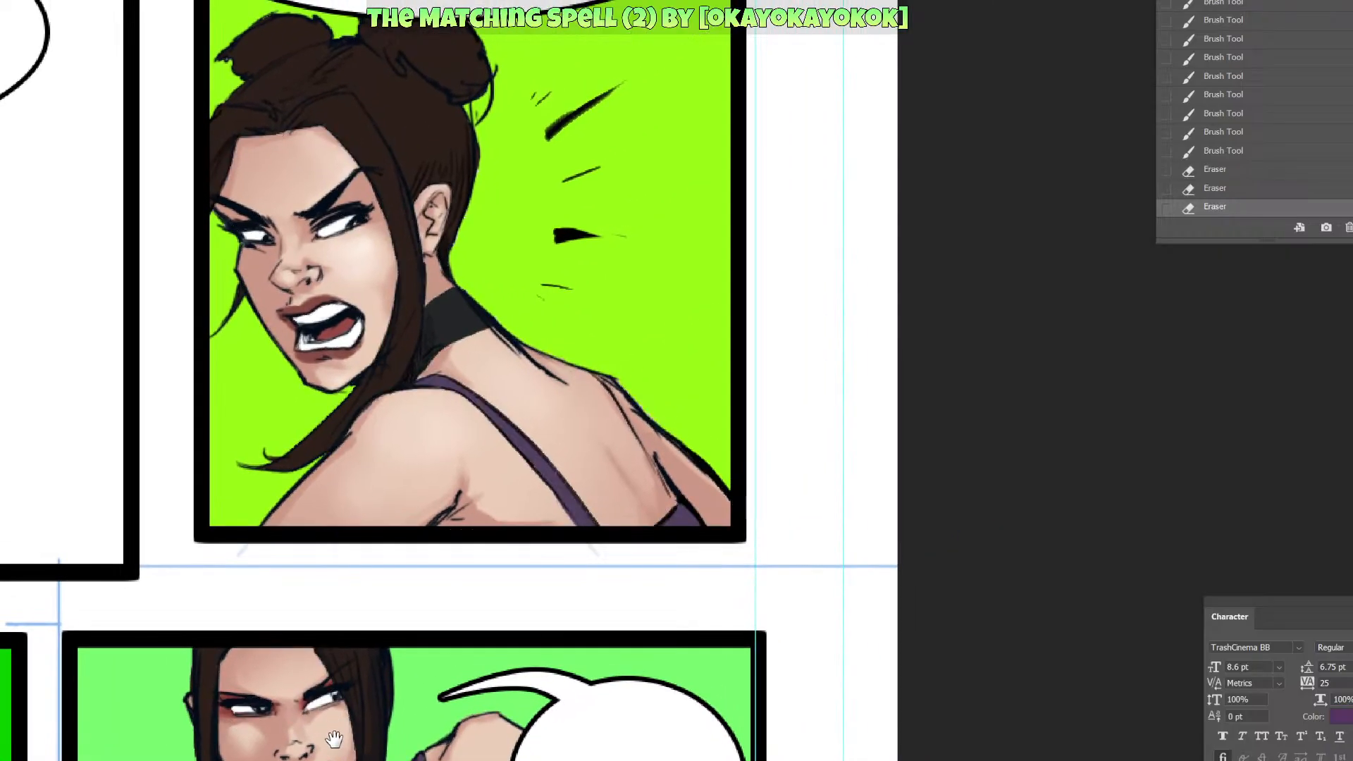
Paint eyeshadow around both eyes of the shouting woman, filling the area up to her brows.
{"action": "left_click_drag", "start_coordinate": [321, 534], "coordinate": [350, 731]}
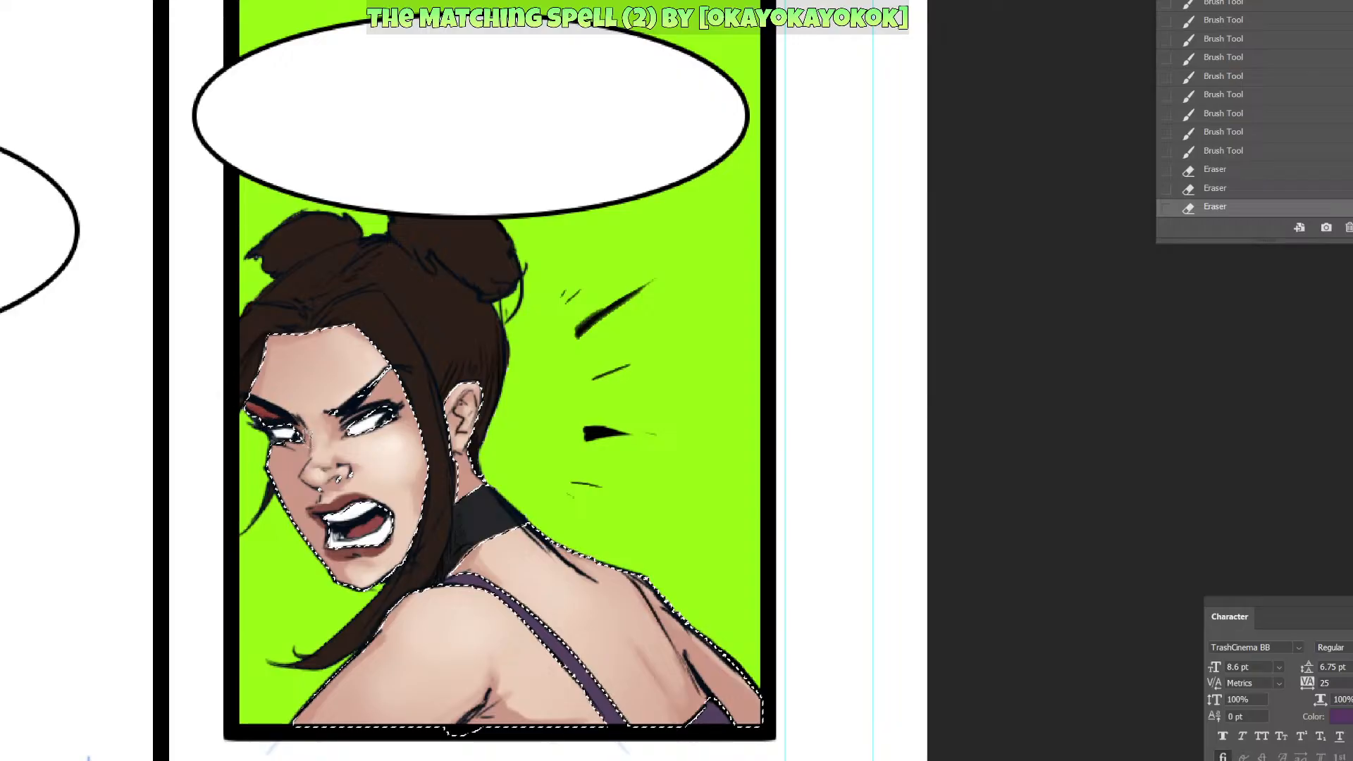
{"action": "left_click_drag", "start_coordinate": [288, 436], "coordinate": [291, 446]}
{"action": "mouse_move", "coordinate": [363, 410]}
{"action": "left_mouse_down"}
{"action": "mouse_move", "coordinate": [386, 392]}
{"action": "mouse_move", "coordinate": [414, 402]}
{"action": "mouse_move", "coordinate": [422, 389]}
{"action": "mouse_move", "coordinate": [403, 381]}
{"action": "mouse_move", "coordinate": [344, 420]}
{"action": "mouse_move", "coordinate": [405, 391]}
{"action": "mouse_move", "coordinate": [398, 409]}
{"action": "mouse_move", "coordinate": [422, 399]}
{"action": "mouse_move", "coordinate": [384, 392]}
{"action": "mouse_move", "coordinate": [412, 386]}
{"action": "left_mouse_up"}
{"action": "right_click", "coordinate": [415, 401]}
{"action": "left_click", "coordinate": [516, 441]}
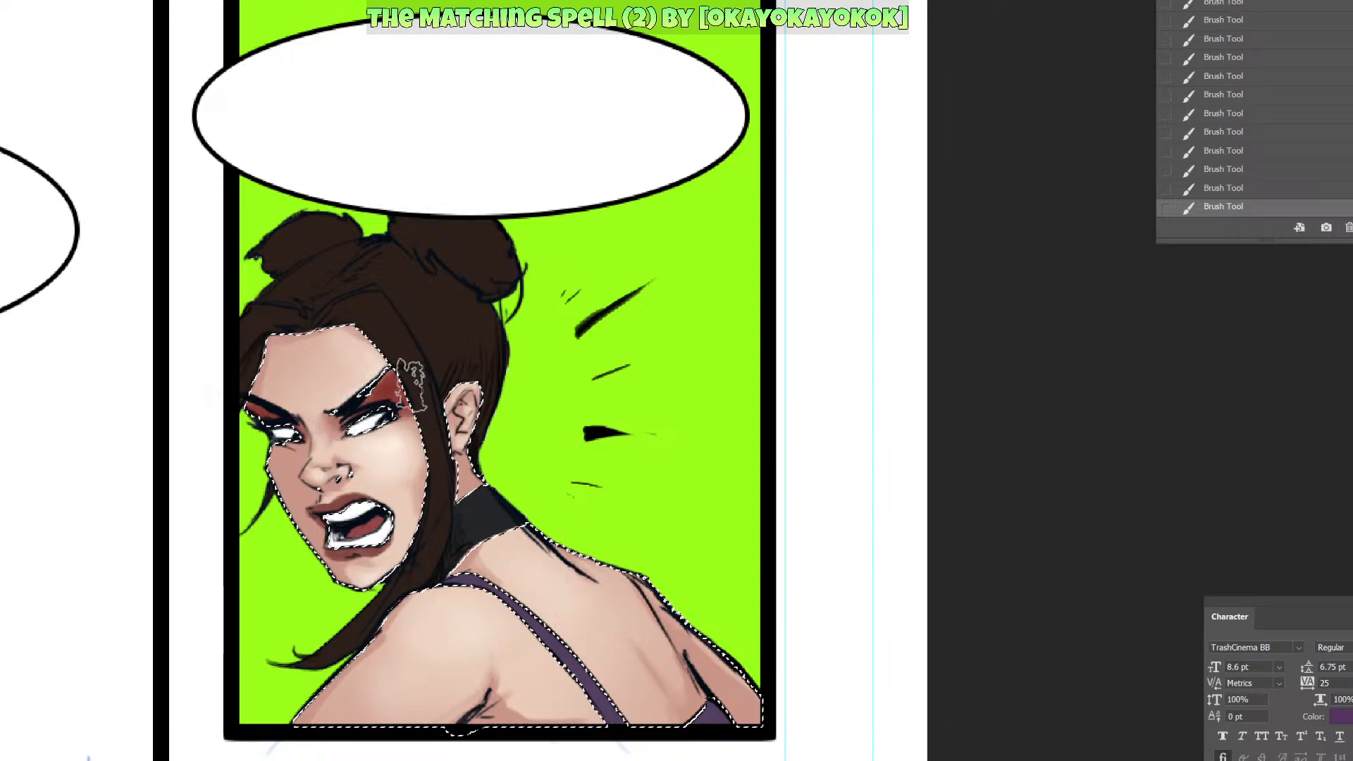
Shift the foreground purple towards magenta, paint over the shouting woman's eyeshadow and change the layer's blending mode for a magenta tint.
{"action": "left_click", "coordinate": [2, 543]}
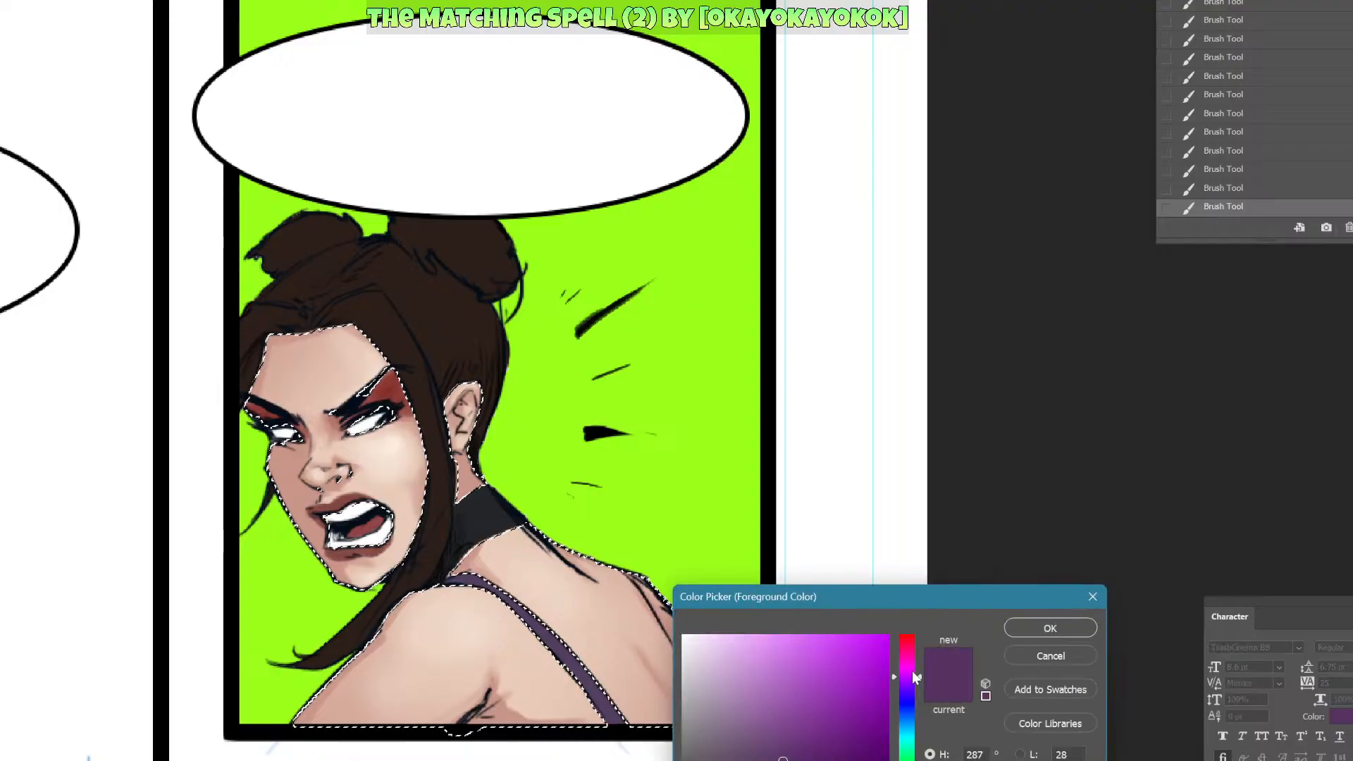
{"action": "left_click_drag", "start_coordinate": [913, 677], "coordinate": [910, 668]}
{"action": "left_click", "coordinate": [1020, 627]}
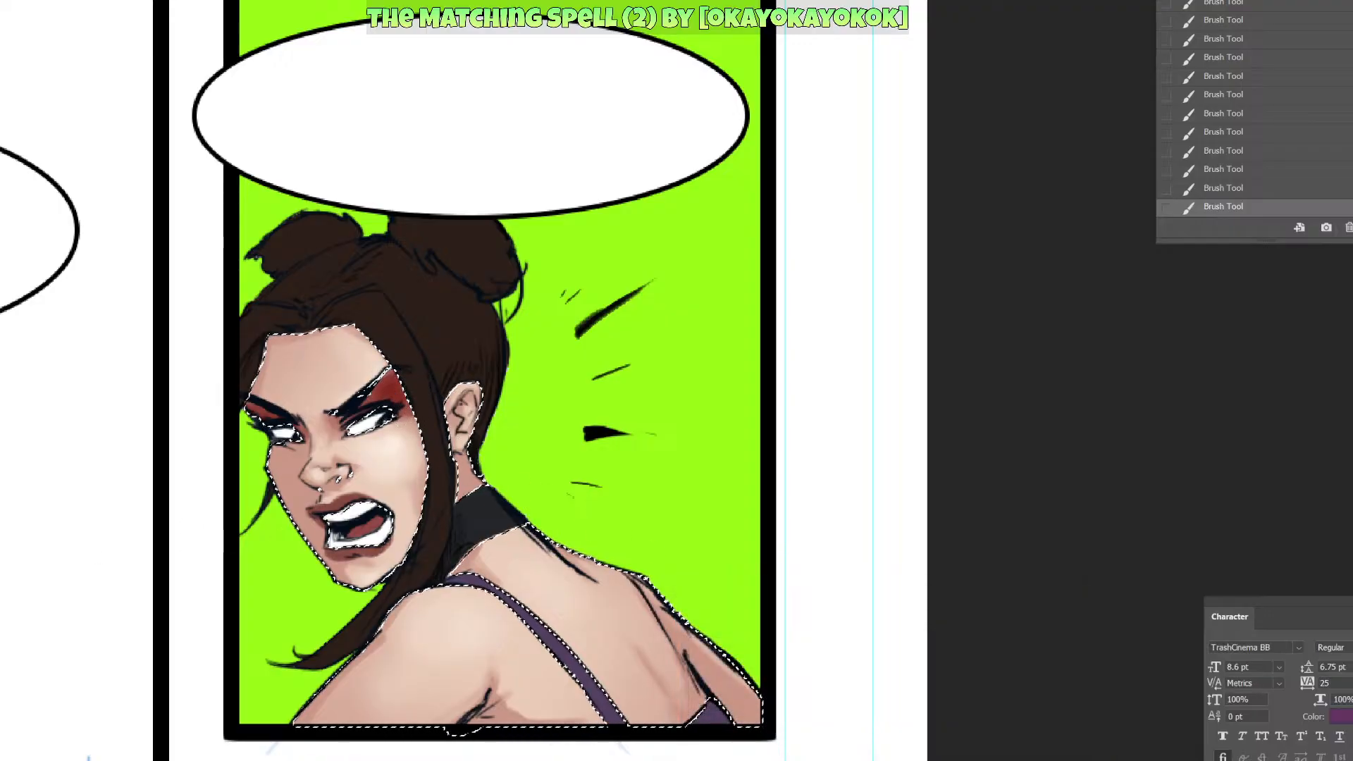
{"action": "left_click_drag", "start_coordinate": [259, 410], "coordinate": [393, 396]}
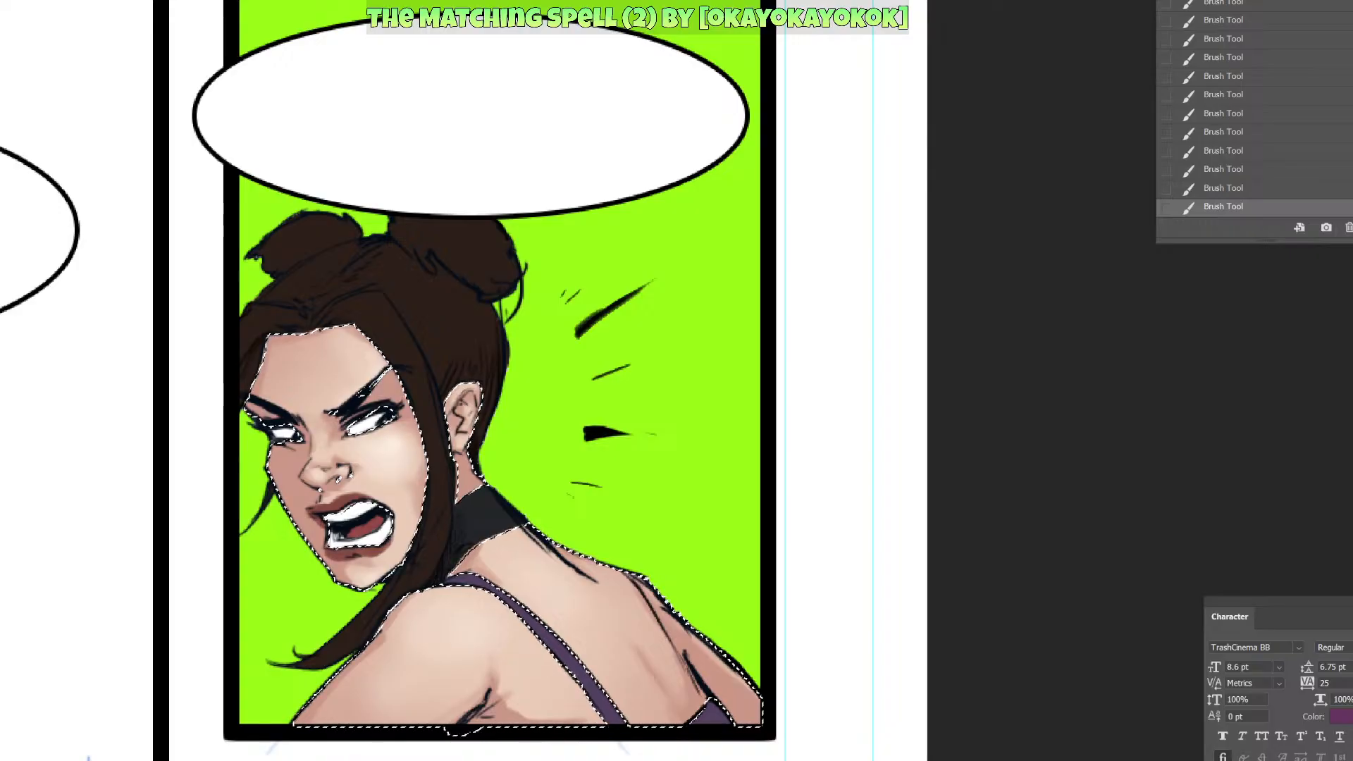
{"action": "key", "text": "Return"}
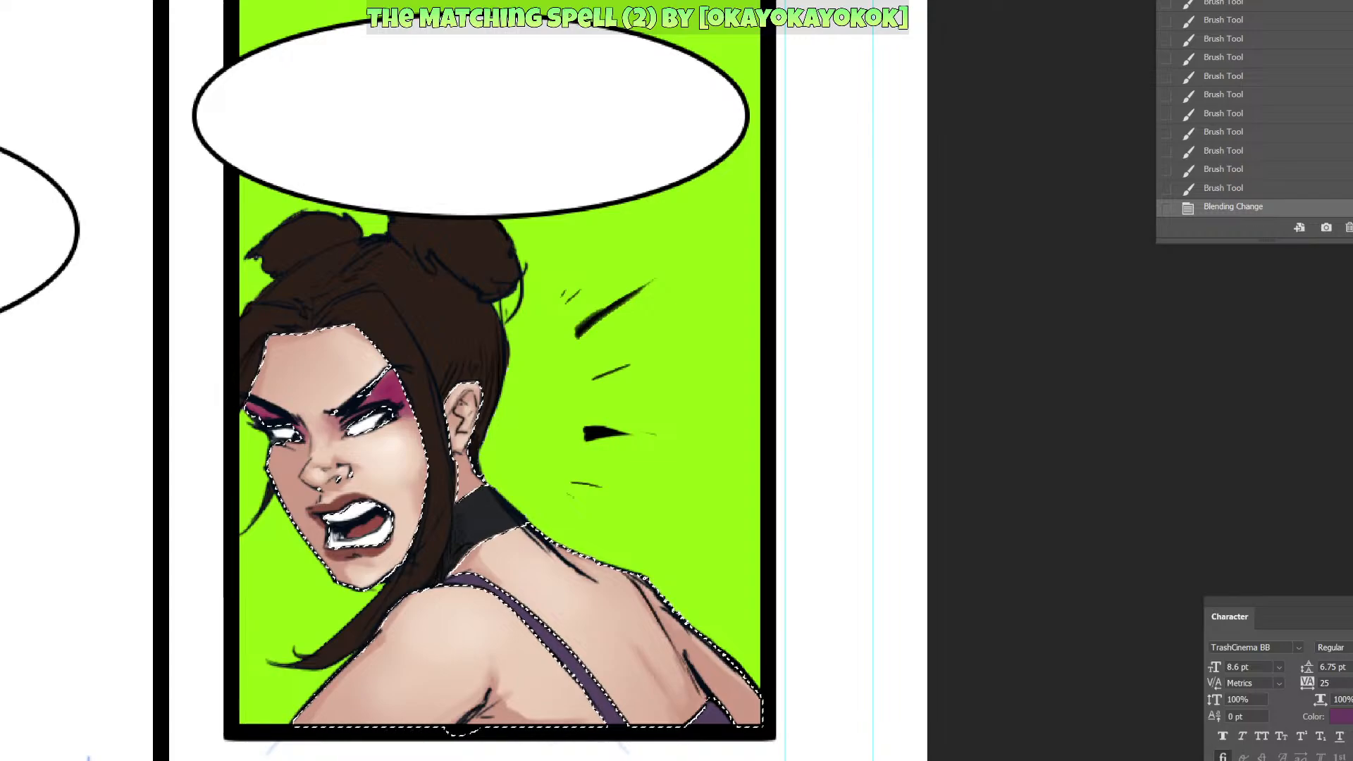
Clear the skin selection and check the eyeshadow on both women in the lower panels.
{"action": "scroll", "coordinate": [631, 663], "scroll_direction": "down", "scroll_amount": 4}
{"action": "left_click_drag", "start_coordinate": [639, 669], "coordinate": [879, 487]}
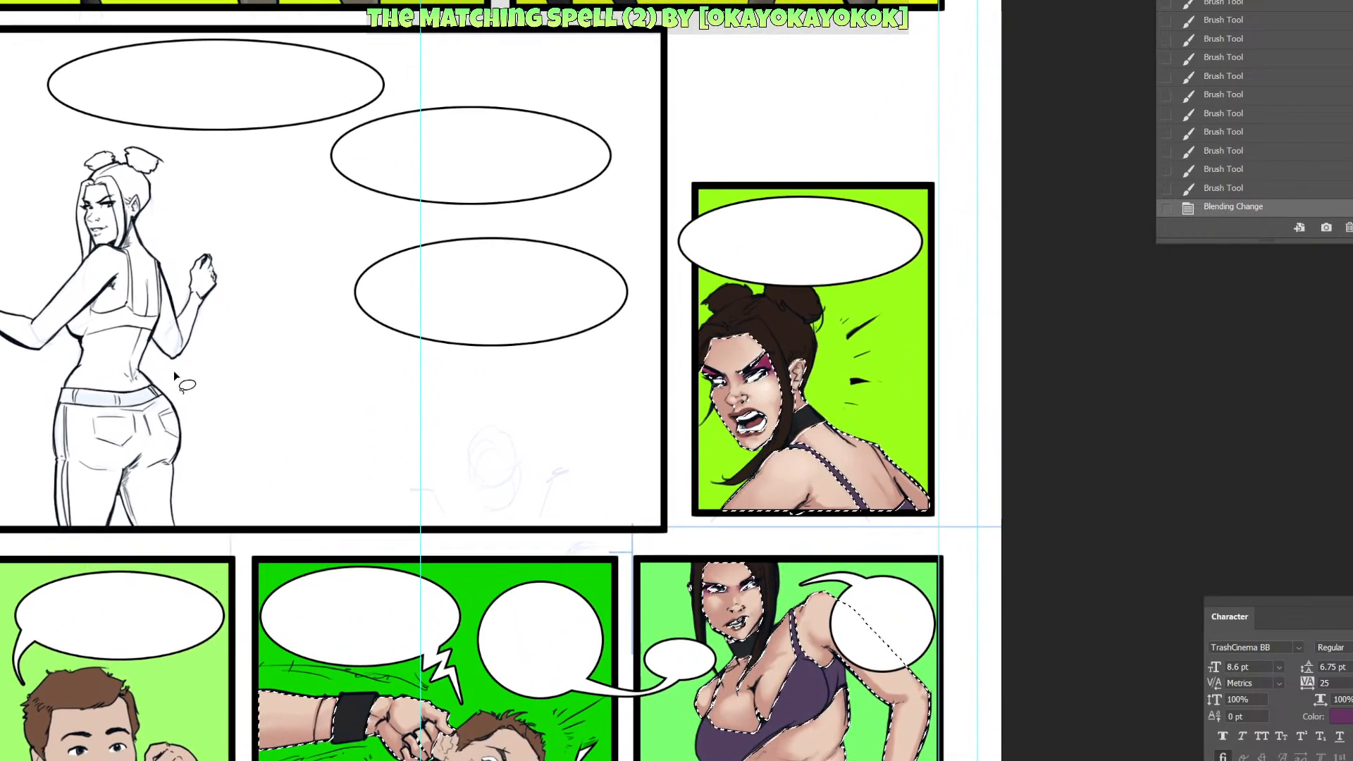
{"action": "key", "text": "ctrl+d"}
{"action": "left_click_drag", "start_coordinate": [191, 381], "coordinate": [29, 368]}
{"action": "left_click_drag", "start_coordinate": [262, 760], "coordinate": [1, 734]}
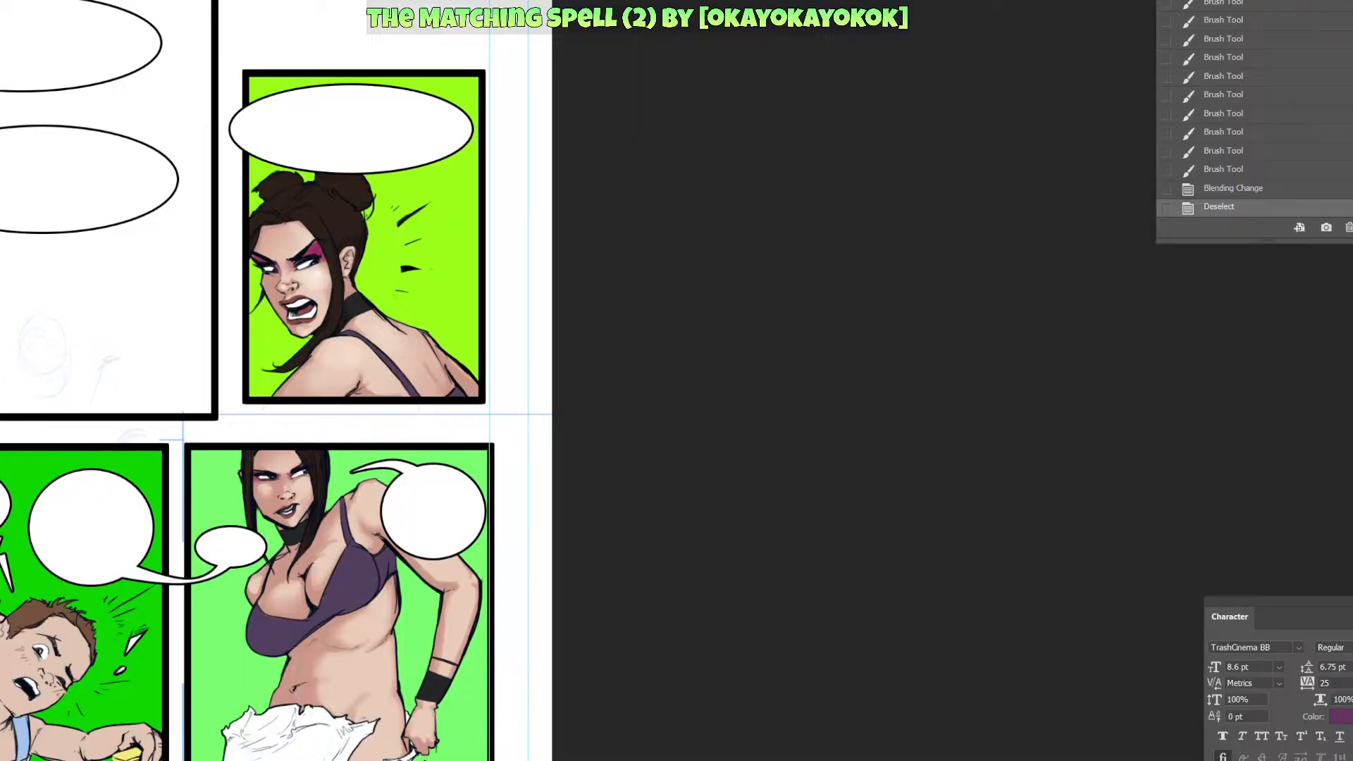
{"action": "scroll", "coordinate": [285, 390], "scroll_direction": "up", "scroll_amount": 2}
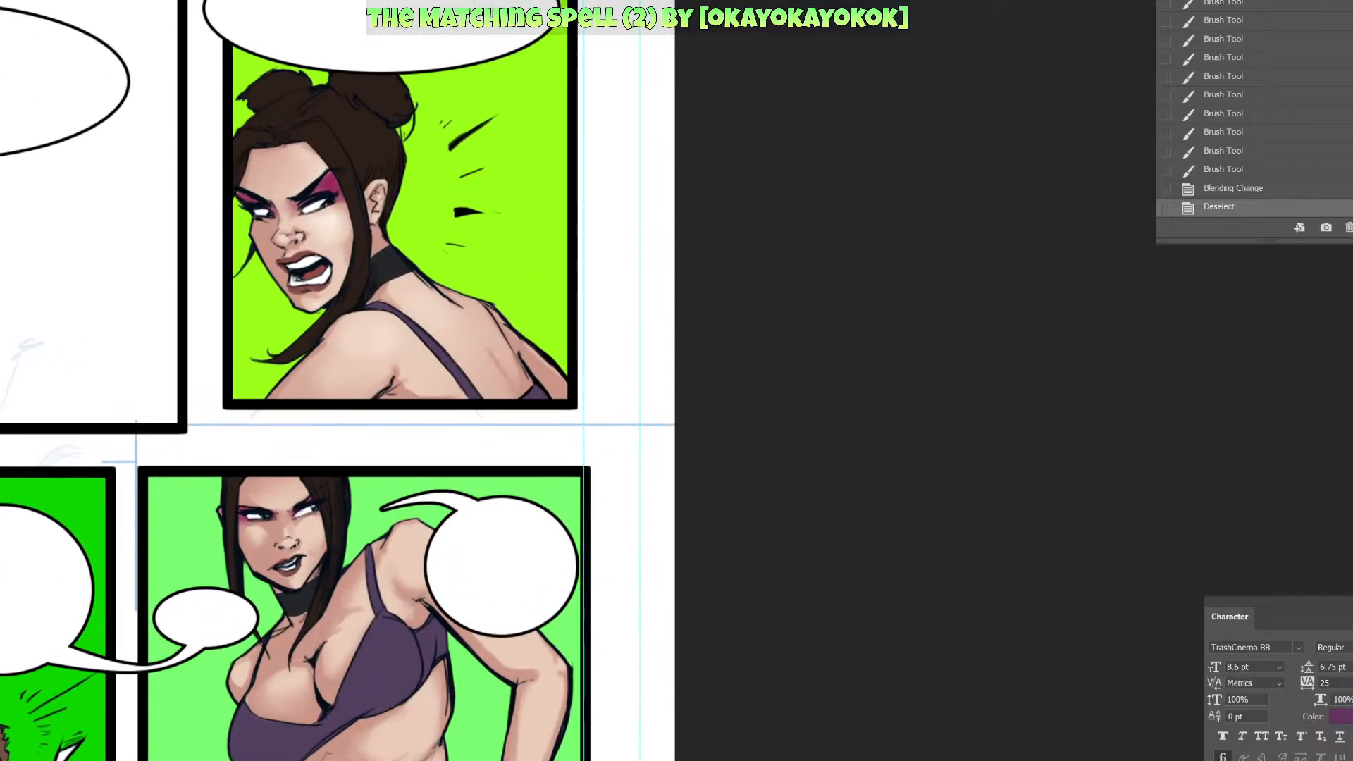
{"action": "left_click_drag", "start_coordinate": [441, 754], "coordinate": [423, 693]}
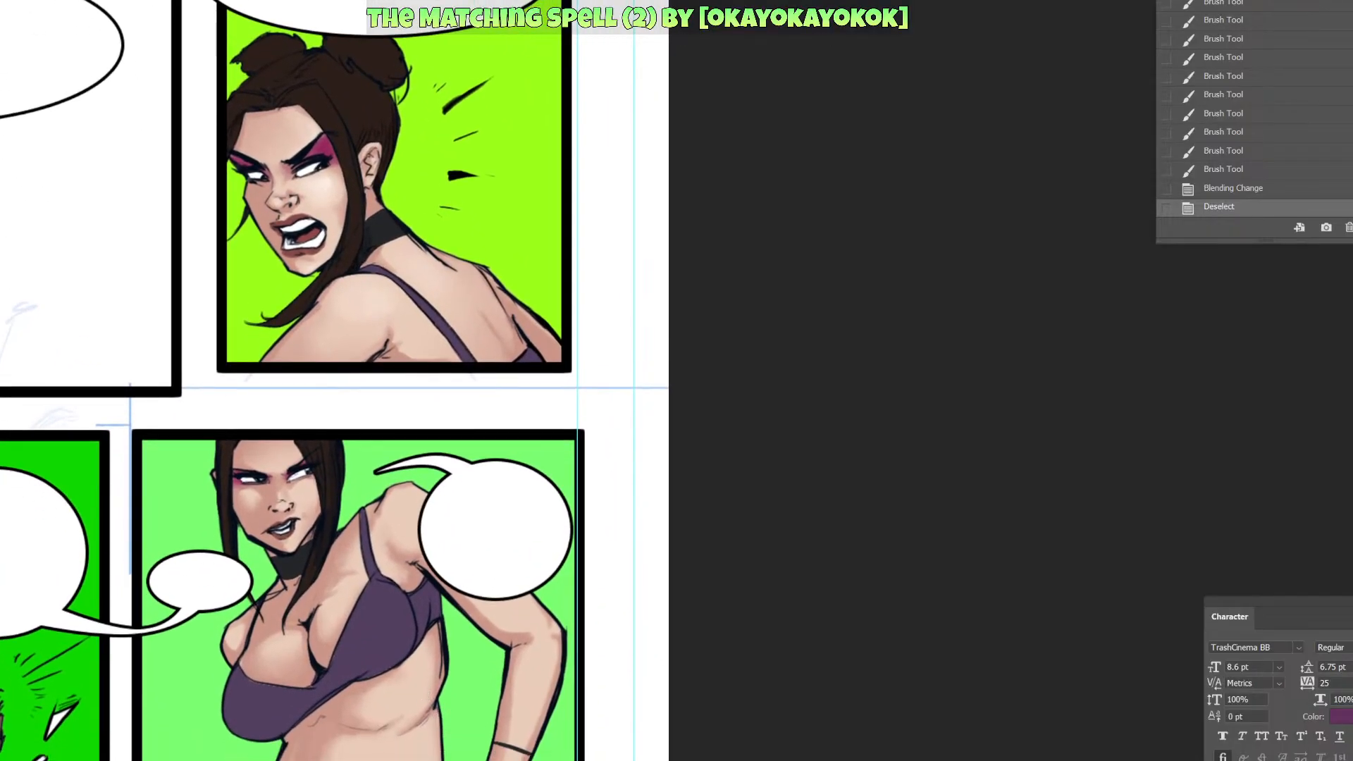
{"action": "left_click_drag", "start_coordinate": [513, 455], "coordinate": [509, 449]}
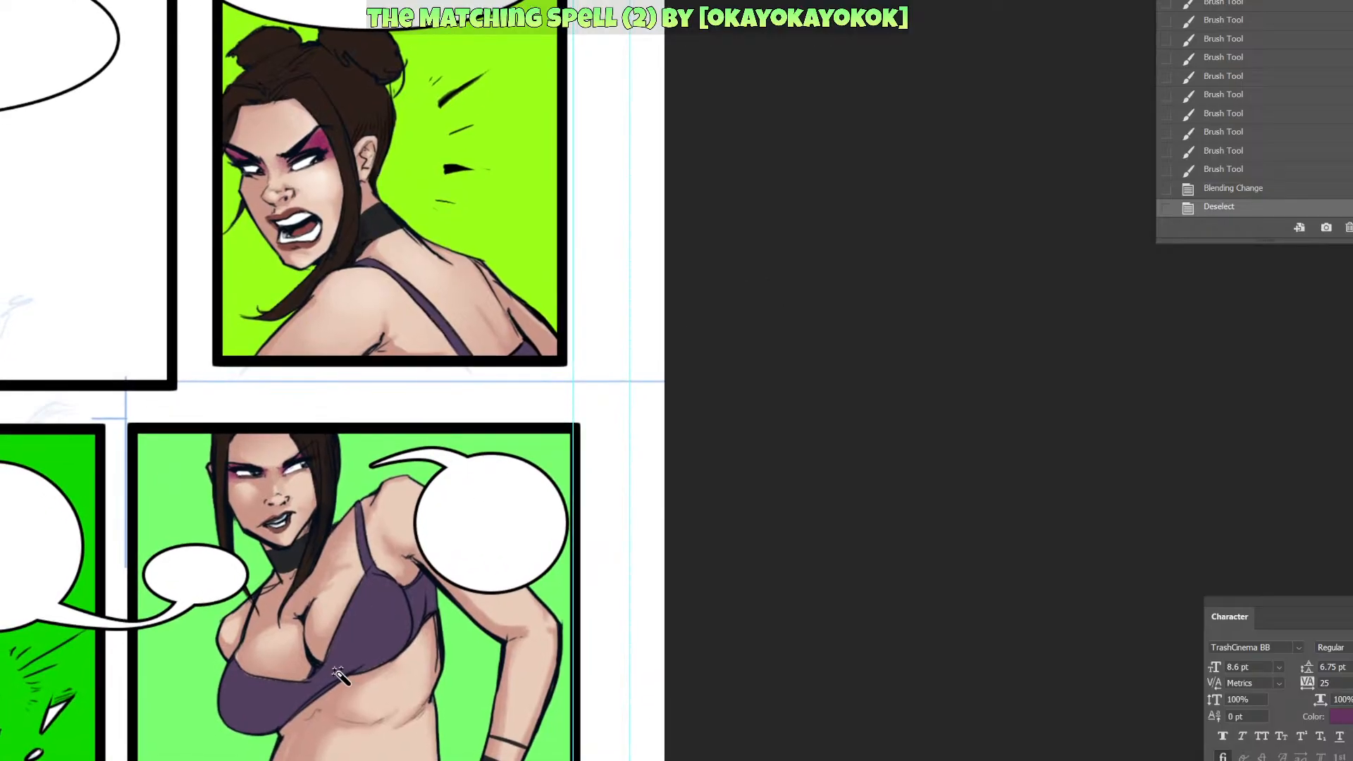
{"action": "left_click_drag", "start_coordinate": [395, 665], "coordinate": [359, 599]}
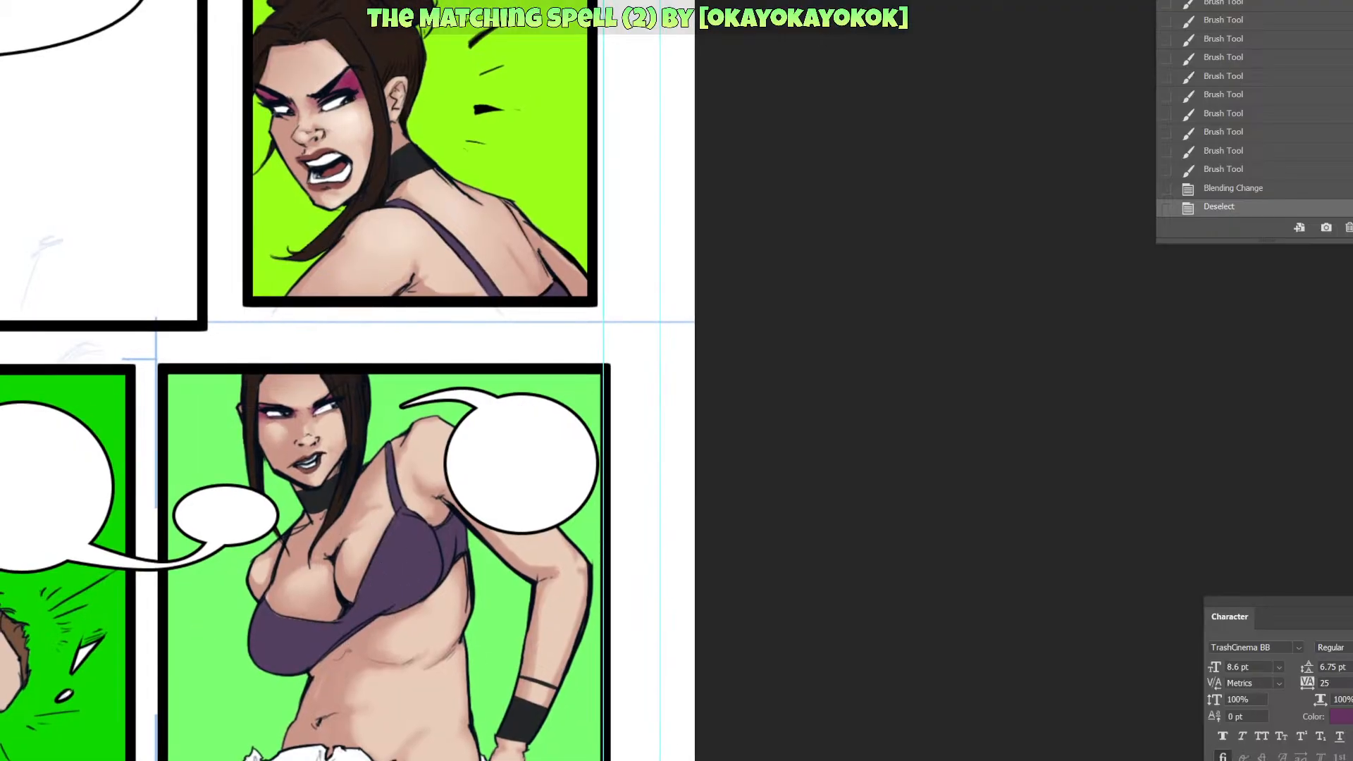
Select the dark-haired woman's purple top with the Magic Wand and sample the dark purple from the green-haired woman's top.
{"action": "left_click", "coordinate": [416, 574]}
{"action": "scroll", "coordinate": [416, 574], "scroll_direction": "up", "scroll_amount": 3}
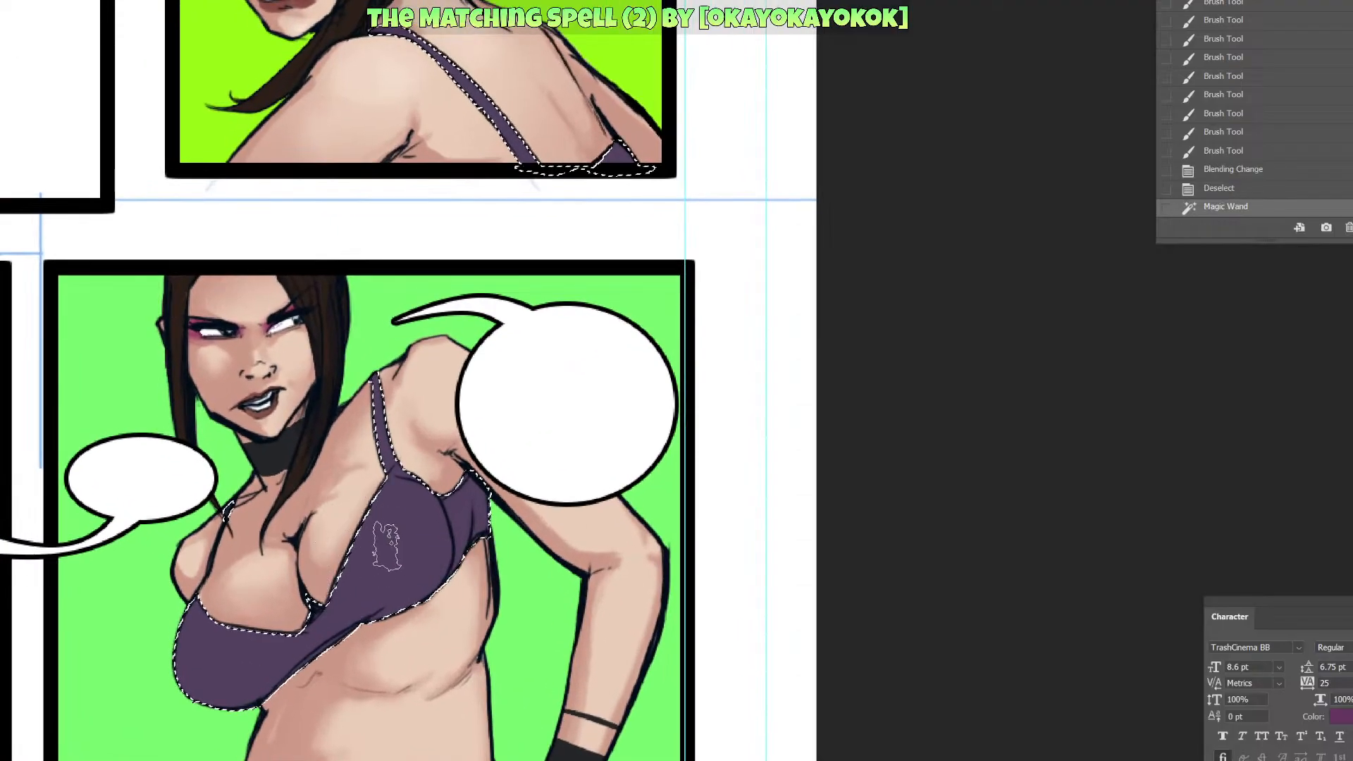
{"action": "left_click", "coordinate": [403, 547], "text": "alt"}
{"action": "left_click_drag", "start_coordinate": [161, 413], "coordinate": [395, 733]}
{"action": "left_click_drag", "start_coordinate": [112, 212], "coordinate": [245, 556]}
{"action": "left_click_drag", "start_coordinate": [95, 107], "coordinate": [184, 697]}
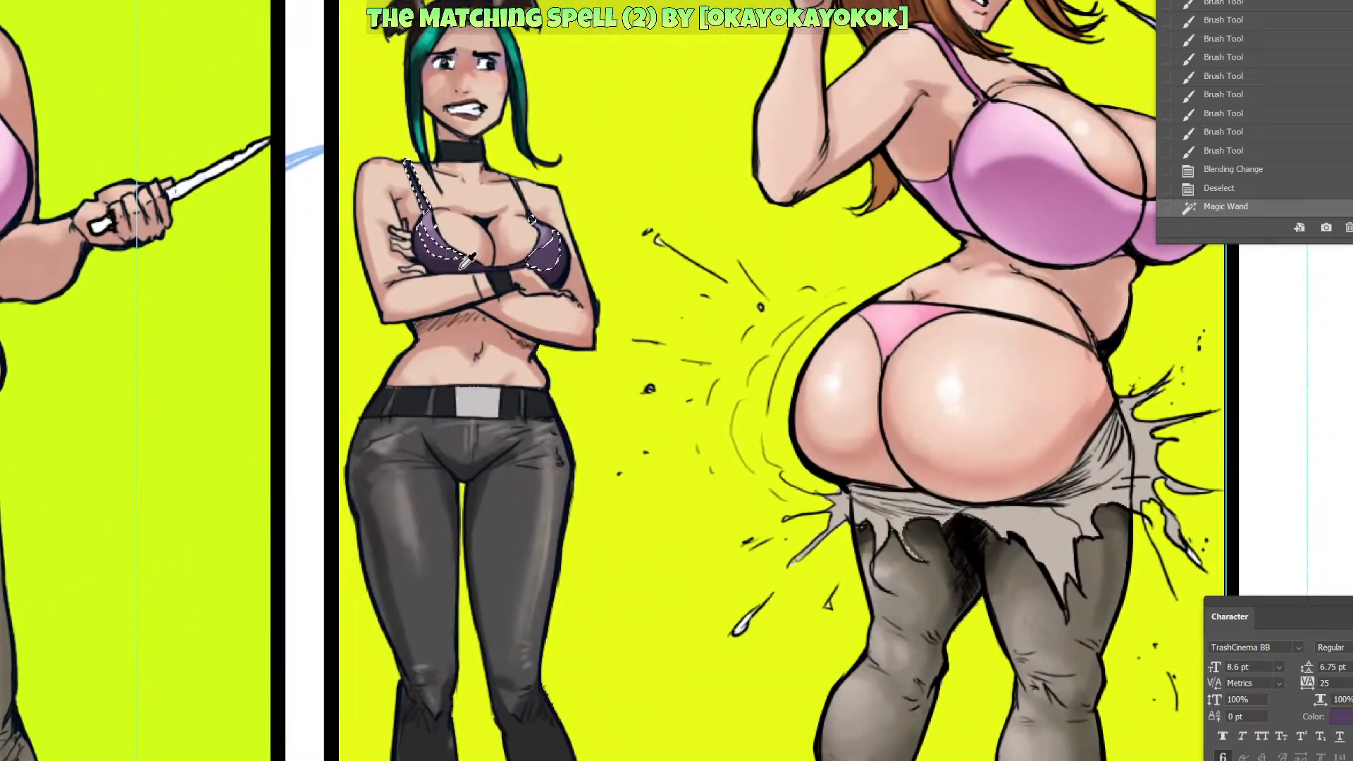
{"action": "left_click_drag", "start_coordinate": [548, 710], "coordinate": [477, 380]}
{"action": "left_click_drag", "start_coordinate": [493, 704], "coordinate": [598, 106]}
{"action": "left_click_drag", "start_coordinate": [667, 599], "coordinate": [550, 167]}
Paint dark purple shadows on the cups and side of the top in the bottom-right panel, sampling shades from it.
{"action": "mouse_move", "coordinate": [316, 694]}
{"action": "left_mouse_down"}
{"action": "mouse_move", "coordinate": [409, 672]}
{"action": "mouse_move", "coordinate": [298, 721]}
{"action": "mouse_move", "coordinate": [323, 684]}
{"action": "mouse_move", "coordinate": [417, 683]}
{"action": "mouse_move", "coordinate": [498, 629]}
{"action": "mouse_move", "coordinate": [476, 664]}
{"action": "mouse_move", "coordinate": [594, 572]}
{"action": "mouse_move", "coordinate": [556, 553]}
{"action": "mouse_move", "coordinate": [507, 580]}
{"action": "mouse_move", "coordinate": [503, 659]}
{"action": "mouse_move", "coordinate": [507, 579]}
{"action": "mouse_move", "coordinate": [584, 572]}
{"action": "mouse_move", "coordinate": [515, 586]}
{"action": "left_mouse_up"}
{"action": "mouse_move", "coordinate": [434, 678]}
{"action": "left_mouse_down"}
{"action": "mouse_move", "coordinate": [471, 645]}
{"action": "mouse_move", "coordinate": [442, 661]}
{"action": "mouse_move", "coordinate": [419, 713]}
{"action": "mouse_move", "coordinate": [403, 699]}
{"action": "mouse_move", "coordinate": [384, 720]}
{"action": "mouse_move", "coordinate": [391, 687]}
{"action": "mouse_move", "coordinate": [303, 694]}
{"action": "left_mouse_up"}
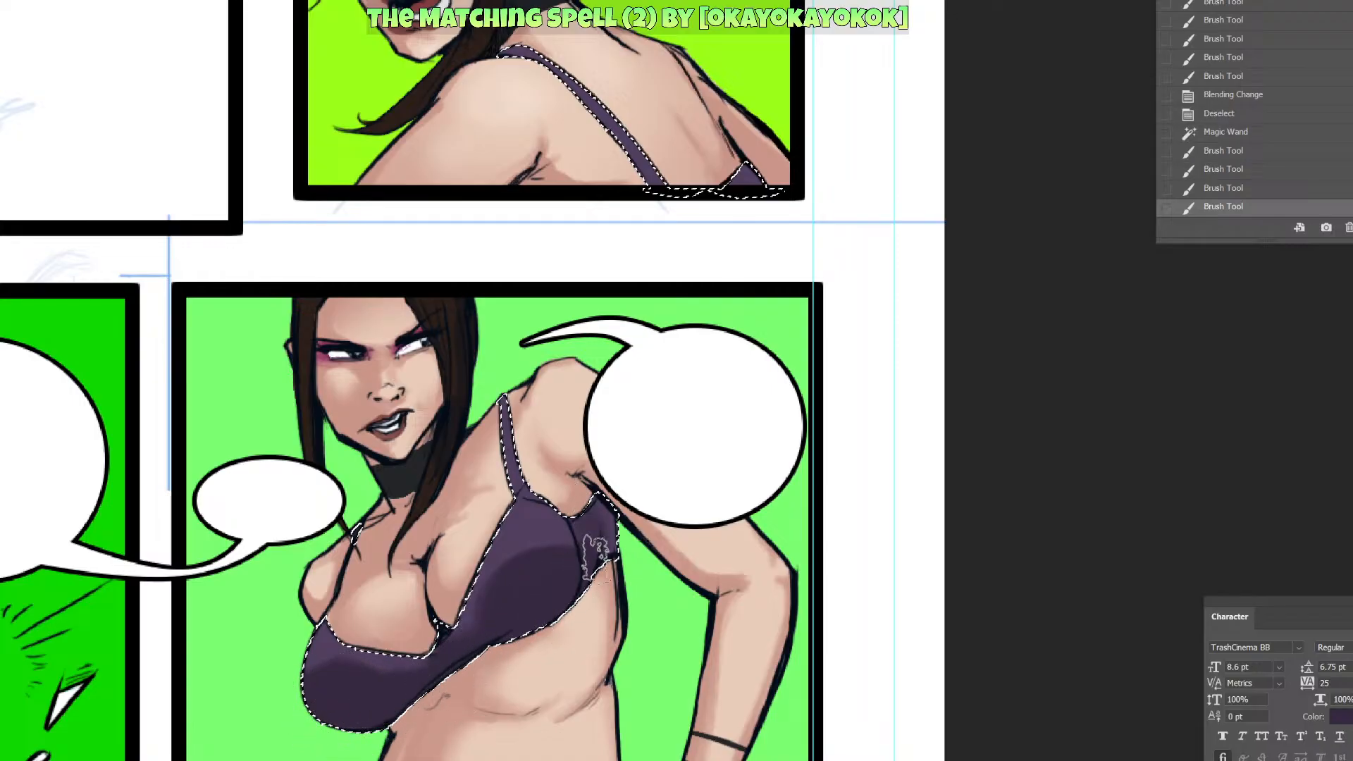
{"action": "left_click_drag", "start_coordinate": [597, 572], "coordinate": [607, 551]}
{"action": "left_click_drag", "start_coordinate": [610, 547], "coordinate": [604, 570]}
{"action": "left_click", "coordinate": [528, 531], "text": "alt"}
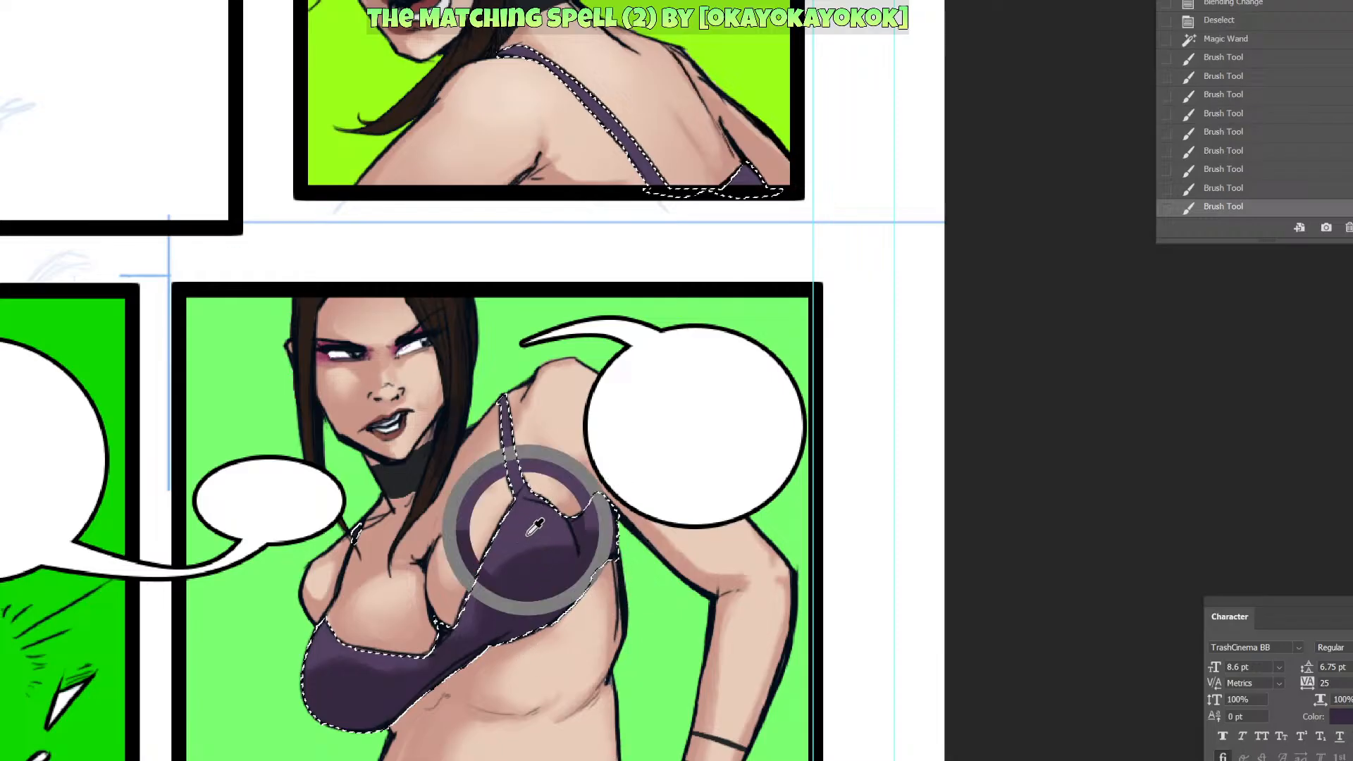
{"action": "mouse_move", "coordinate": [435, 651]}
{"action": "left_mouse_down"}
{"action": "mouse_move", "coordinate": [449, 626]}
{"action": "mouse_move", "coordinate": [430, 645]}
{"action": "left_mouse_up"}
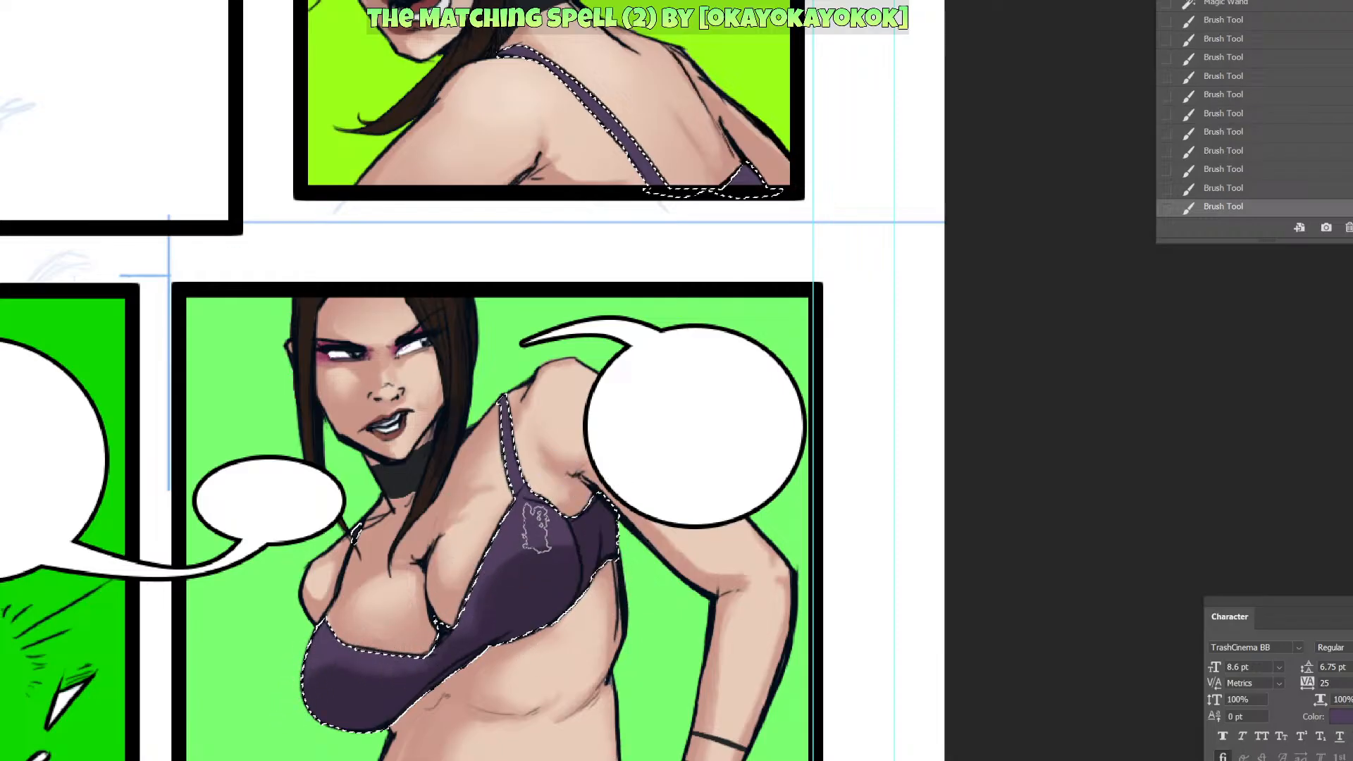
Sample the light purple from the green-haired woman's top and highlight the shouting woman's strap.
{"action": "mouse_move", "coordinate": [547, 663]}
{"action": "left_mouse_down"}
{"action": "mouse_move", "coordinate": [531, 711]}
{"action": "mouse_move", "coordinate": [546, 758]}
{"action": "left_mouse_up"}
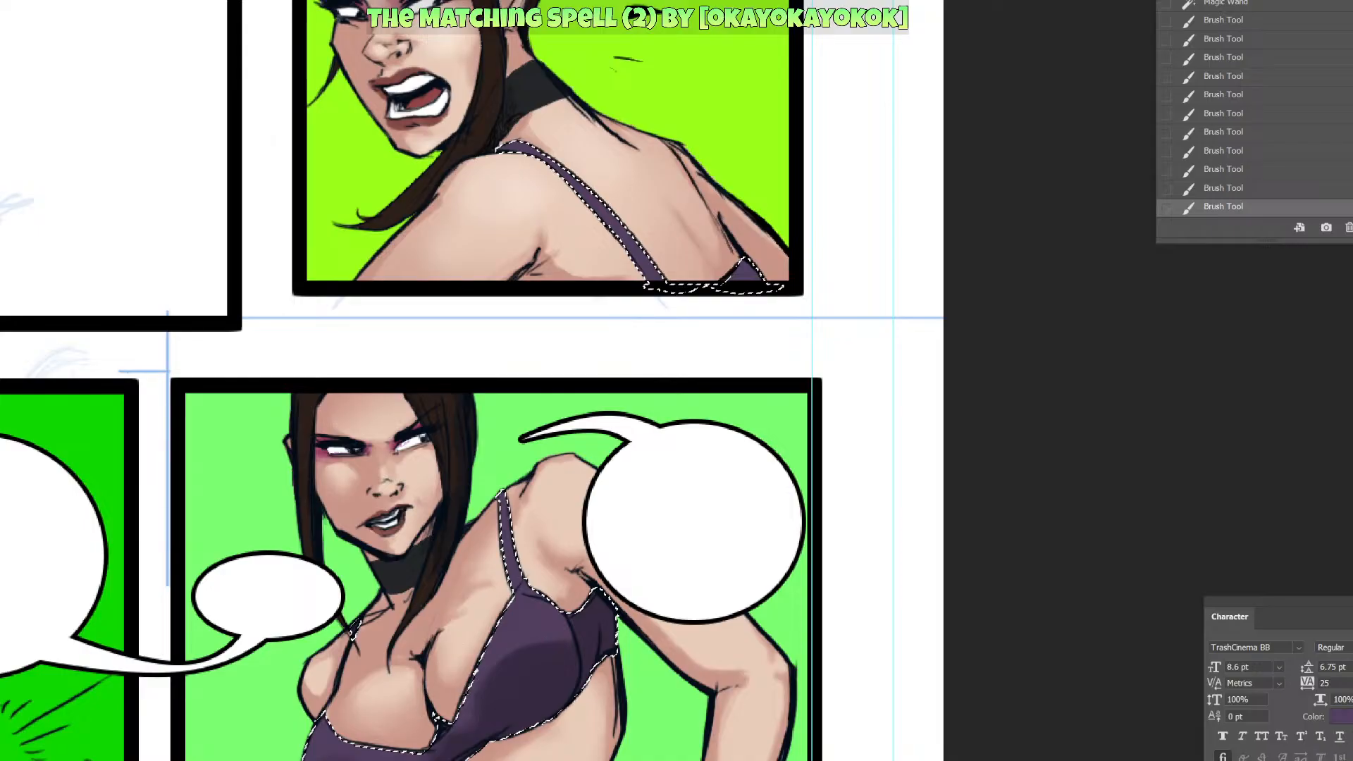
{"action": "left_click", "coordinate": [599, 629], "text": "alt"}
{"action": "left_click_drag", "start_coordinate": [606, 216], "coordinate": [664, 310]}
{"action": "left_click_drag", "start_coordinate": [497, 441], "coordinate": [620, 739]}
{"action": "mouse_move", "coordinate": [352, 84]}
{"action": "left_mouse_down"}
{"action": "mouse_move", "coordinate": [422, 362]}
{"action": "mouse_move", "coordinate": [484, 518]}
{"action": "left_mouse_up"}
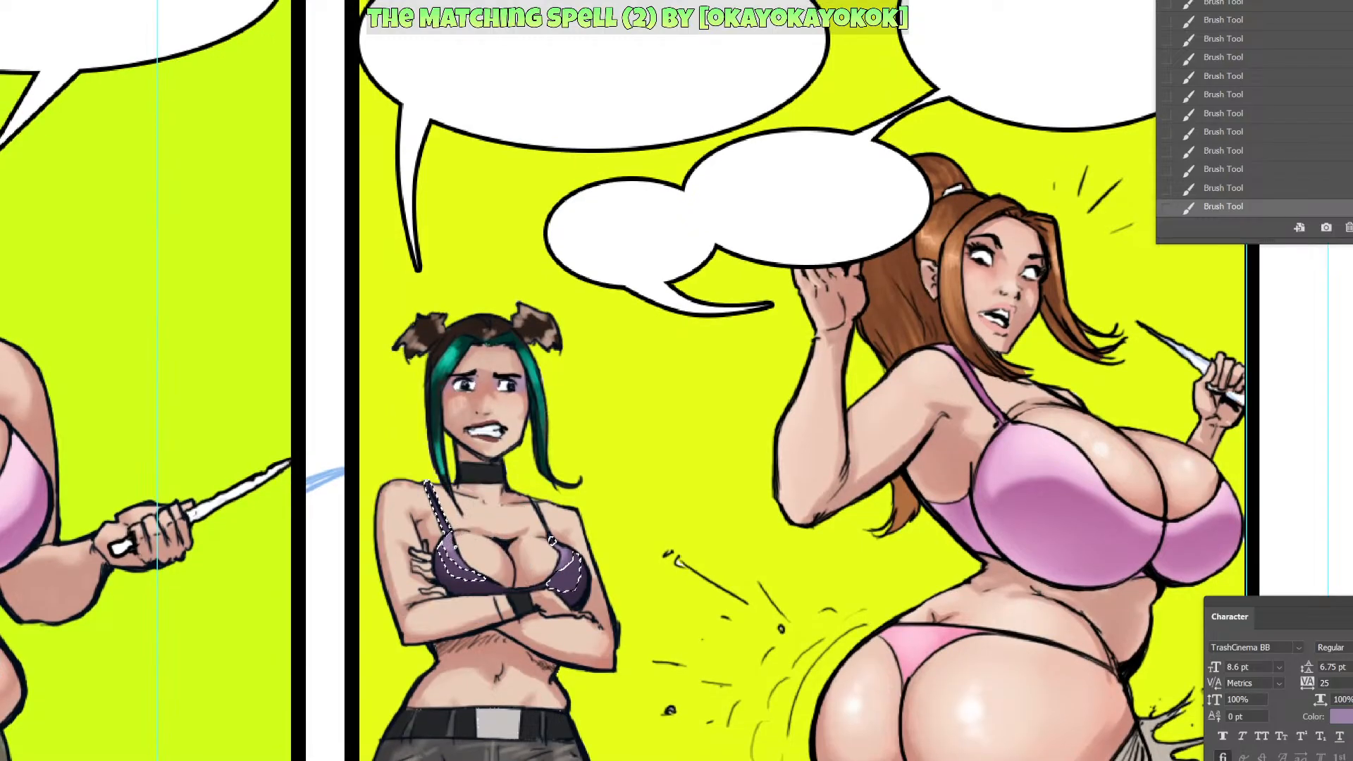
{"action": "left_click_drag", "start_coordinate": [747, 733], "coordinate": [634, 123]}
{"action": "mouse_move", "coordinate": [599, 740]}
{"action": "left_mouse_down"}
{"action": "mouse_move", "coordinate": [535, 574]}
{"action": "mouse_move", "coordinate": [372, 7]}
{"action": "left_mouse_up"}
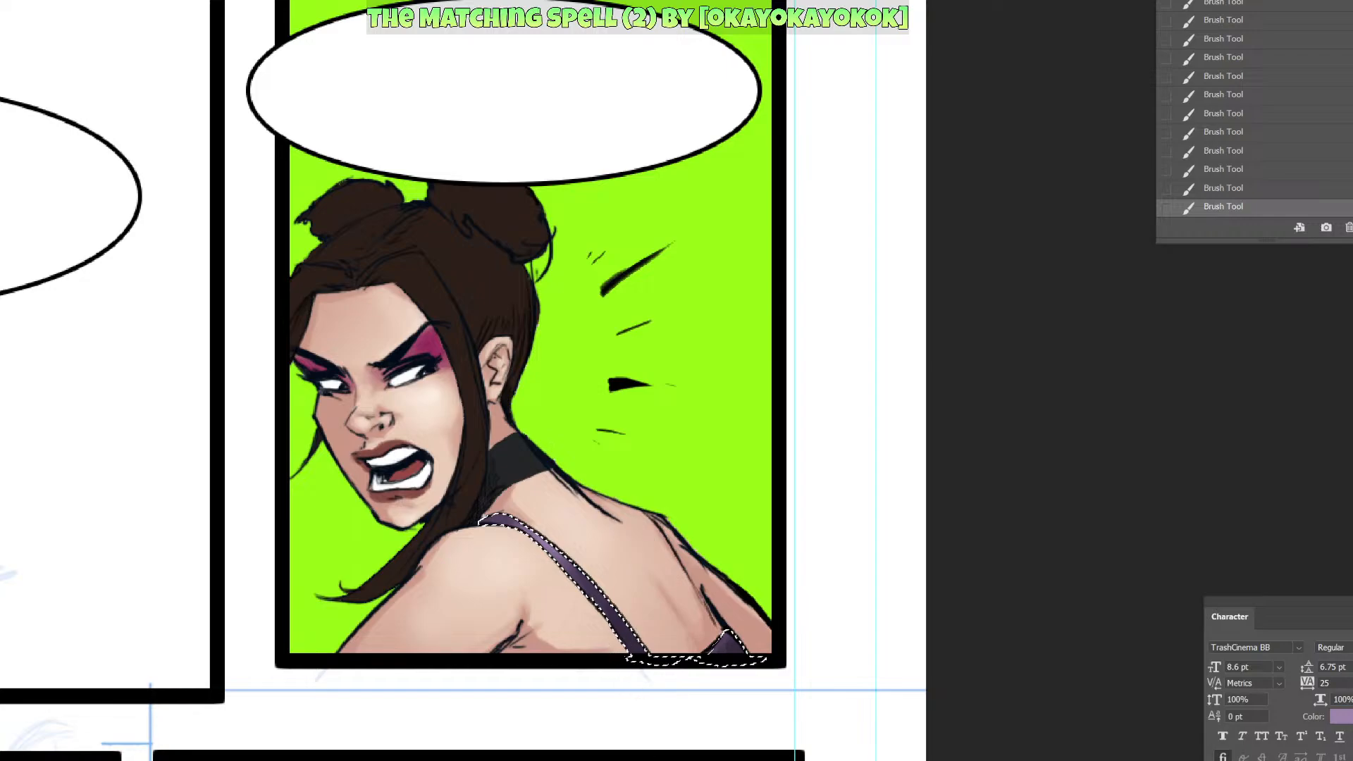
Resize the brush and paint light purple highlights on the cups and upper edges of the bottom-right woman's top.
{"action": "left_click_drag", "start_coordinate": [682, 758], "coordinate": [650, 528]}
{"action": "scroll", "coordinate": [471, 694], "scroll_direction": "down", "scroll_amount": 1}
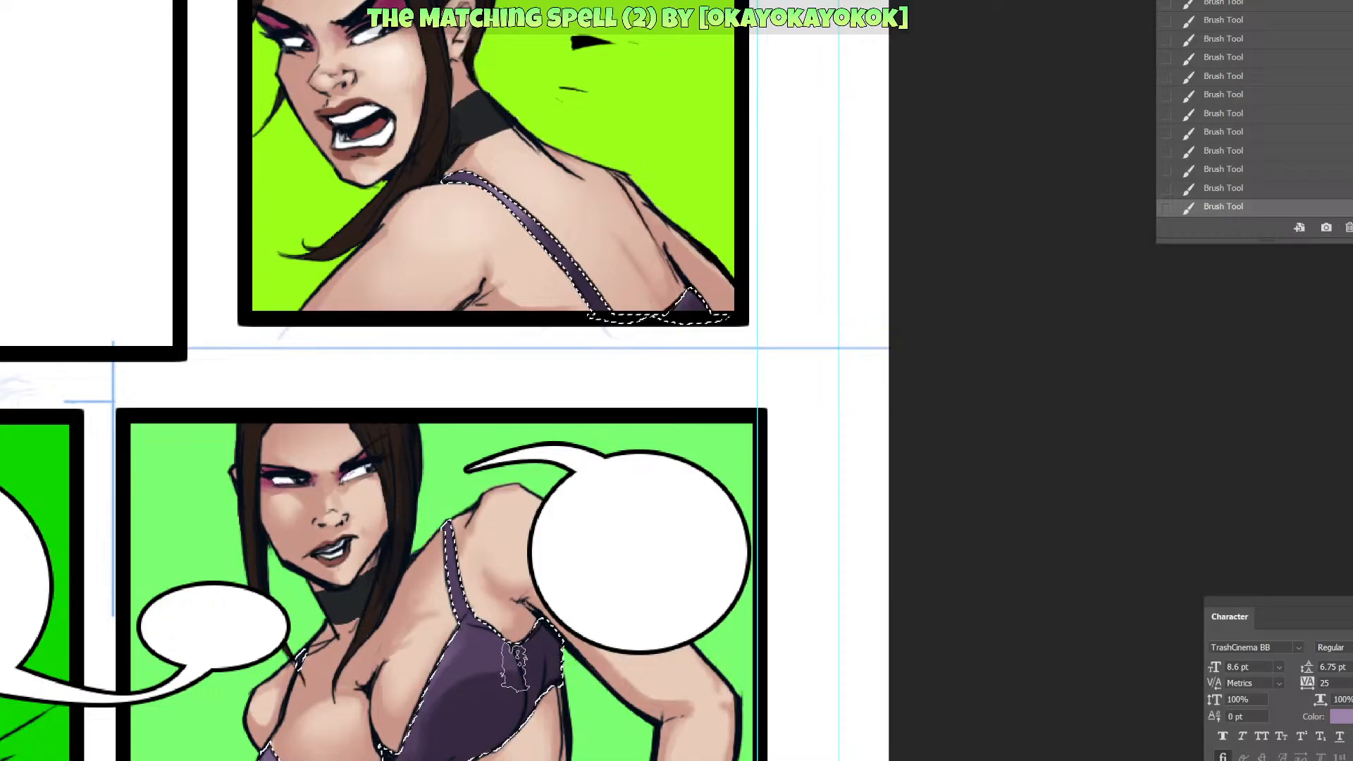
{"action": "right_click", "coordinate": [479, 632]}
{"action": "left_click", "coordinate": [553, 568]}
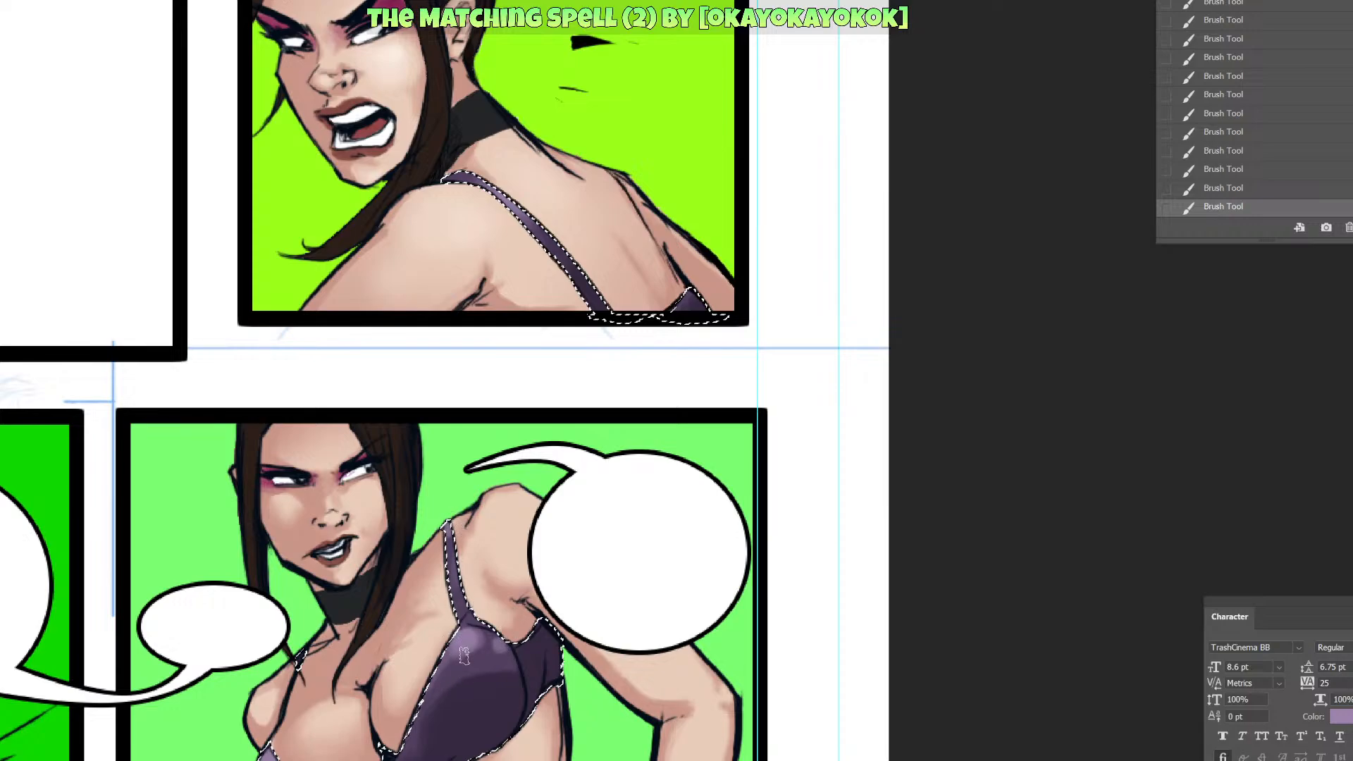
{"action": "left_click_drag", "start_coordinate": [461, 702], "coordinate": [736, 579]}
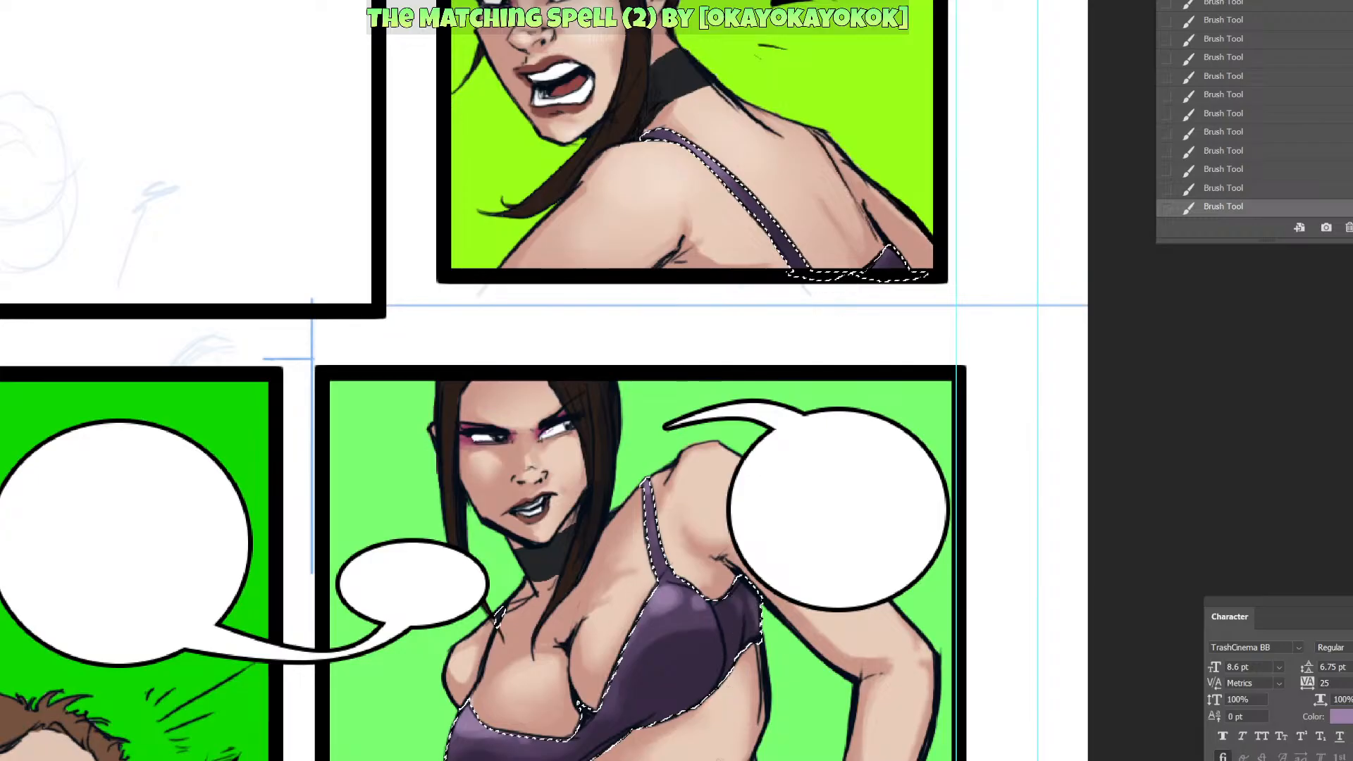
{"action": "left_click_drag", "start_coordinate": [634, 564], "coordinate": [710, 515]}
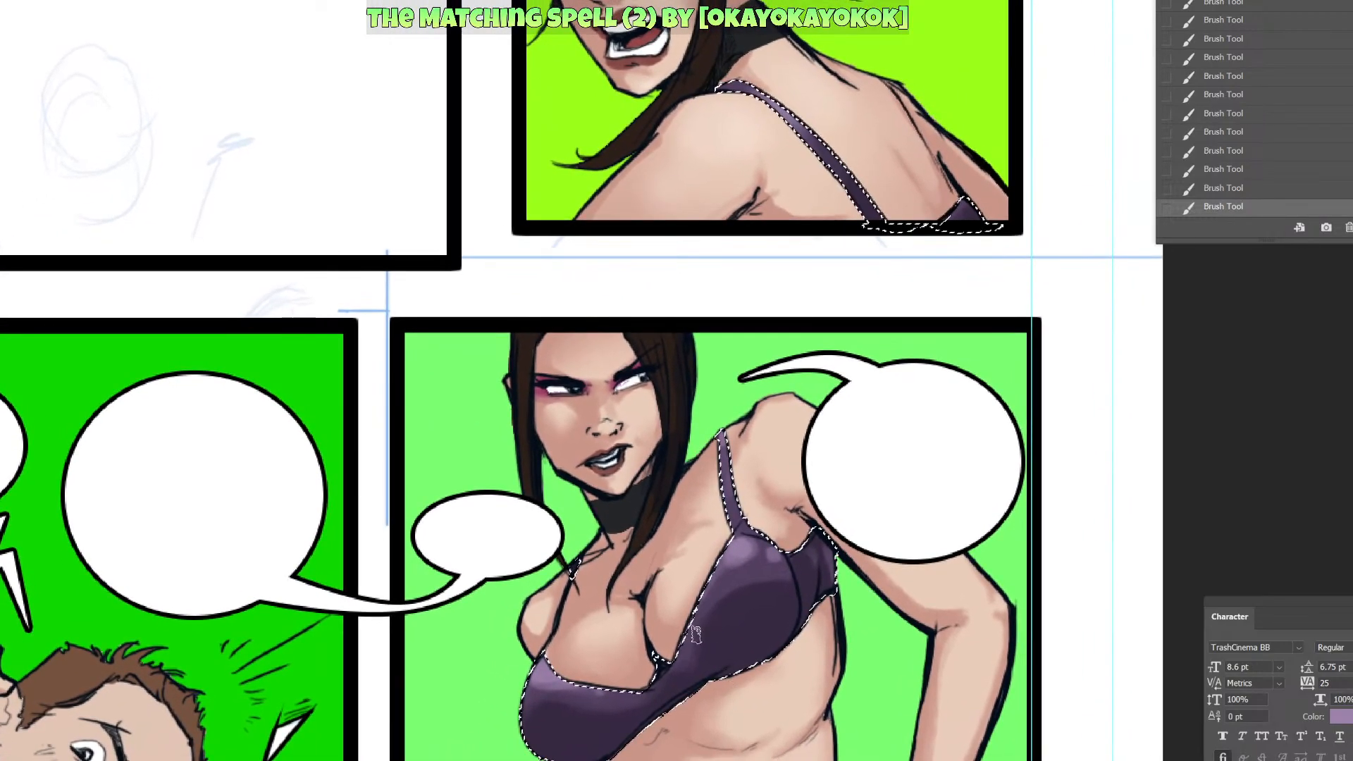
{"action": "key", "text": "ctrl+d"}
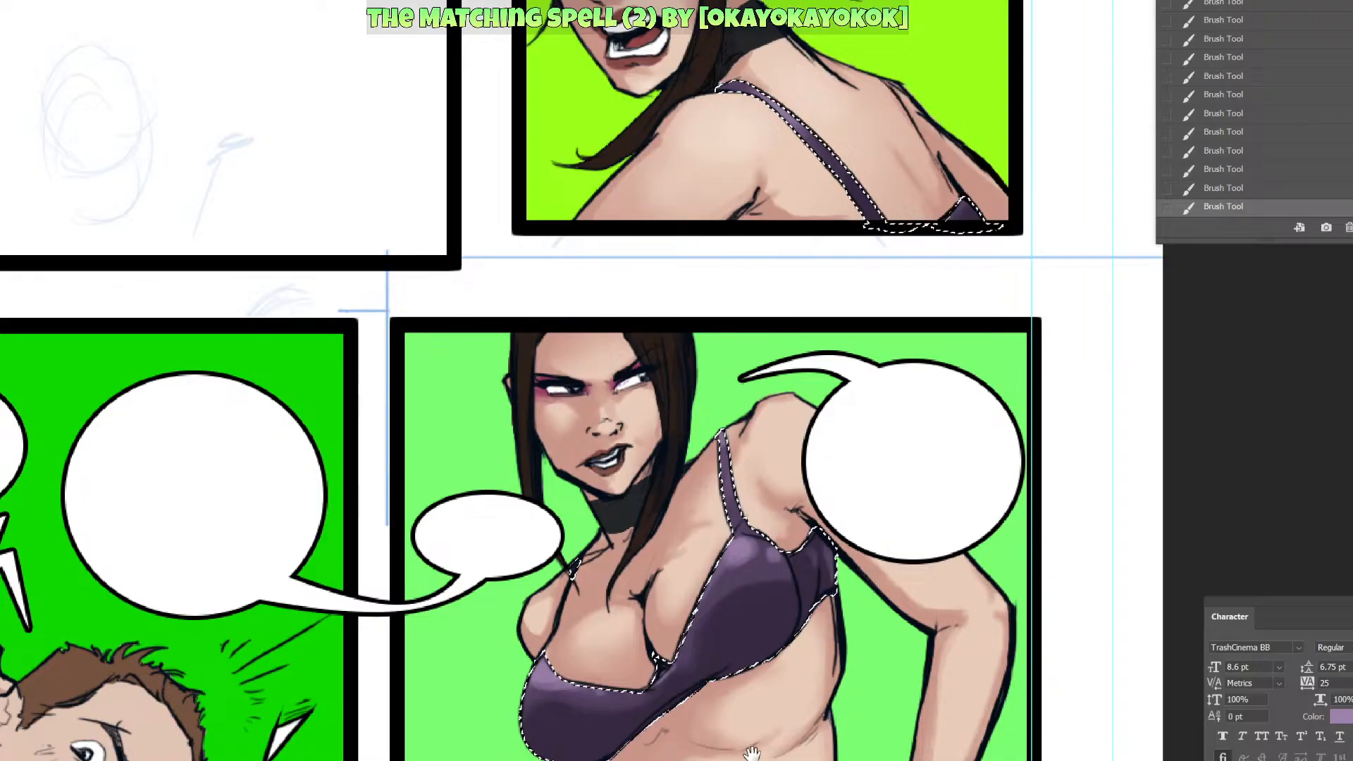
Sample the mid and dark purples from the bottom-right woman's top and blend the shading along its lower cup and centre.
{"action": "left_click_drag", "start_coordinate": [659, 678], "coordinate": [620, 522]}
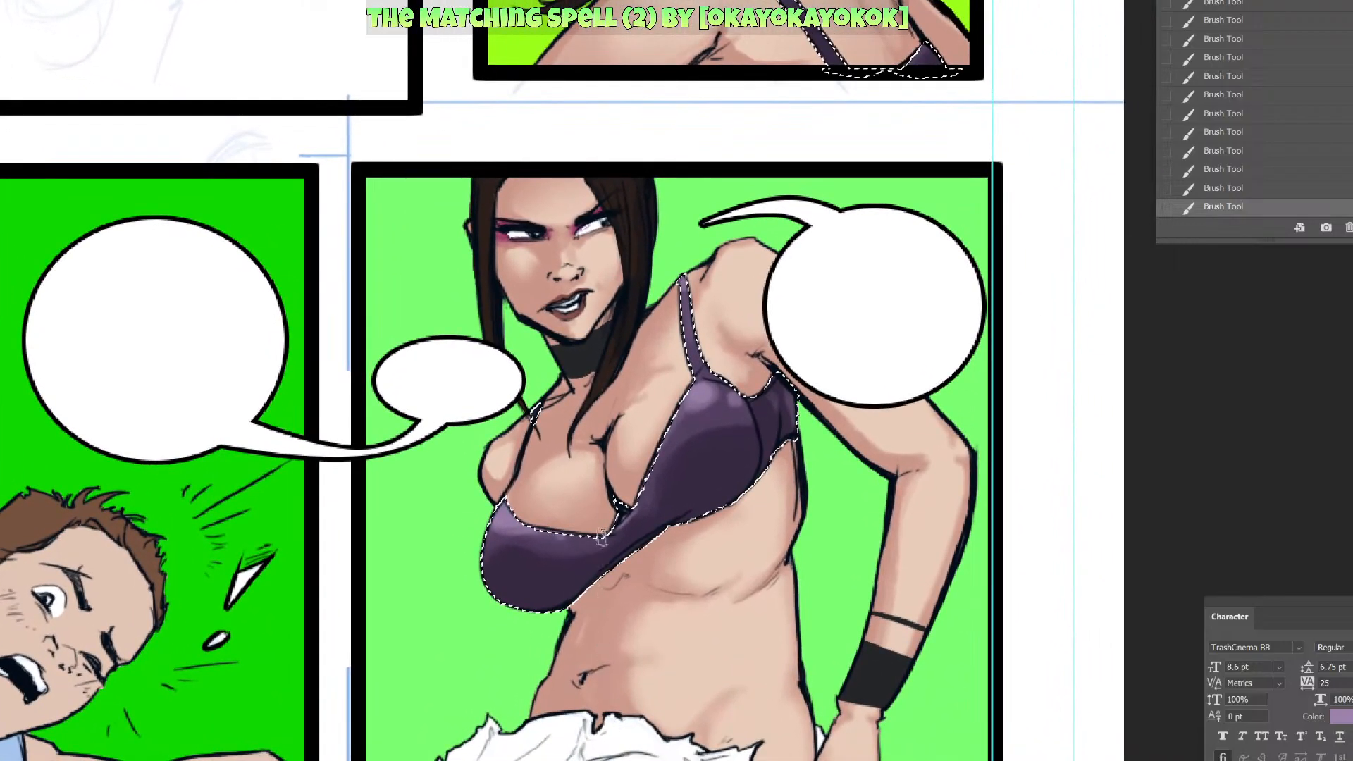
{"action": "left_click", "coordinate": [570, 544], "text": "alt"}
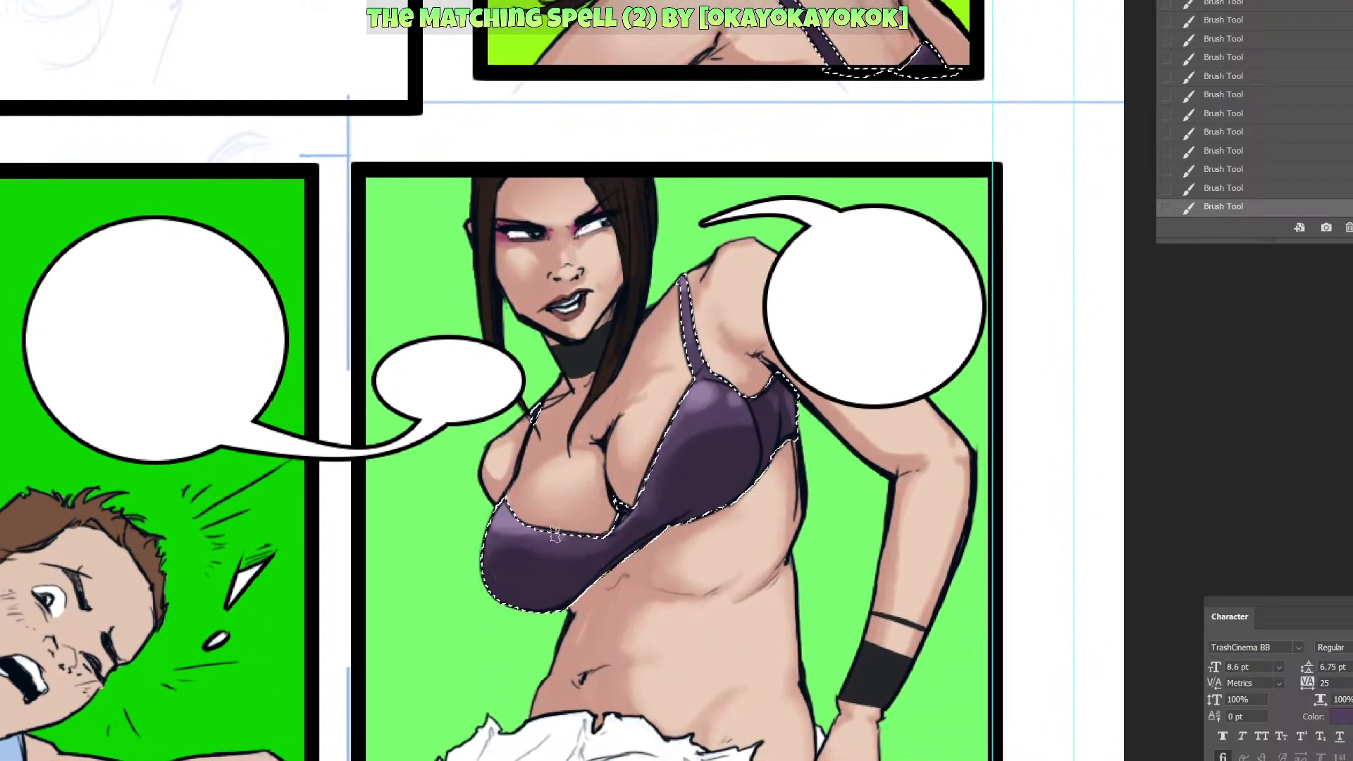
{"action": "left_click", "coordinate": [570, 585], "text": "alt"}
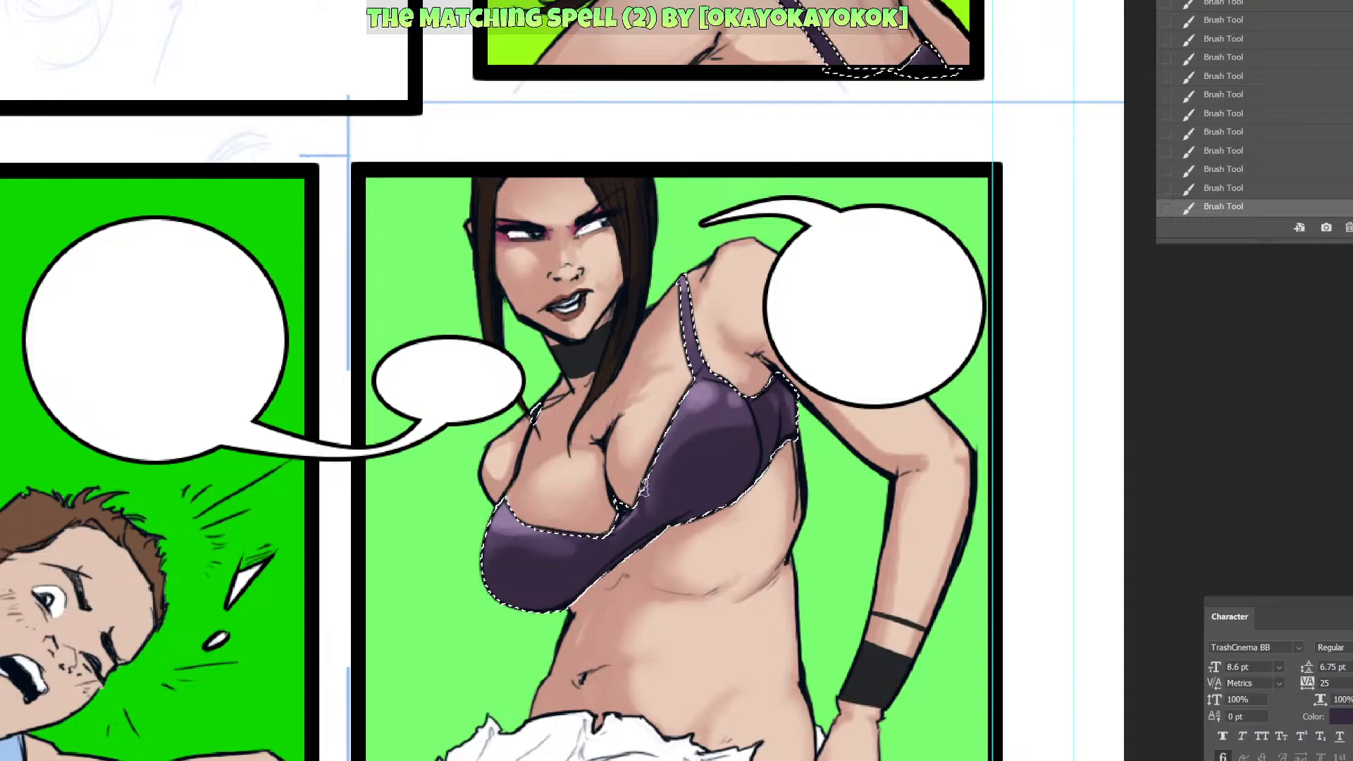
{"action": "left_click_drag", "start_coordinate": [641, 730], "coordinate": [544, 760]}
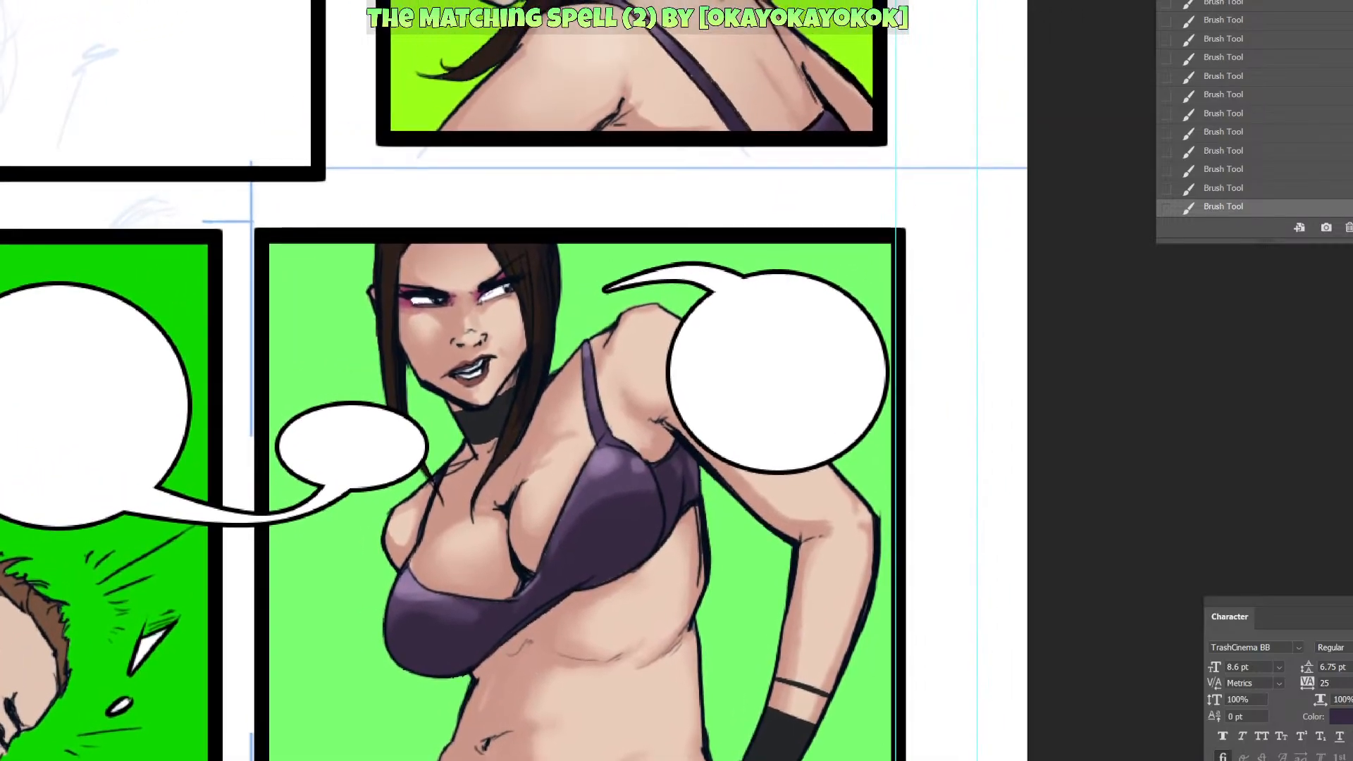
Add small white shine spots to both cups of the purple top with a 14 px brush and clear the selection.
{"action": "right_click", "coordinate": [409, 590]}
{"action": "left_click", "coordinate": [504, 629]}
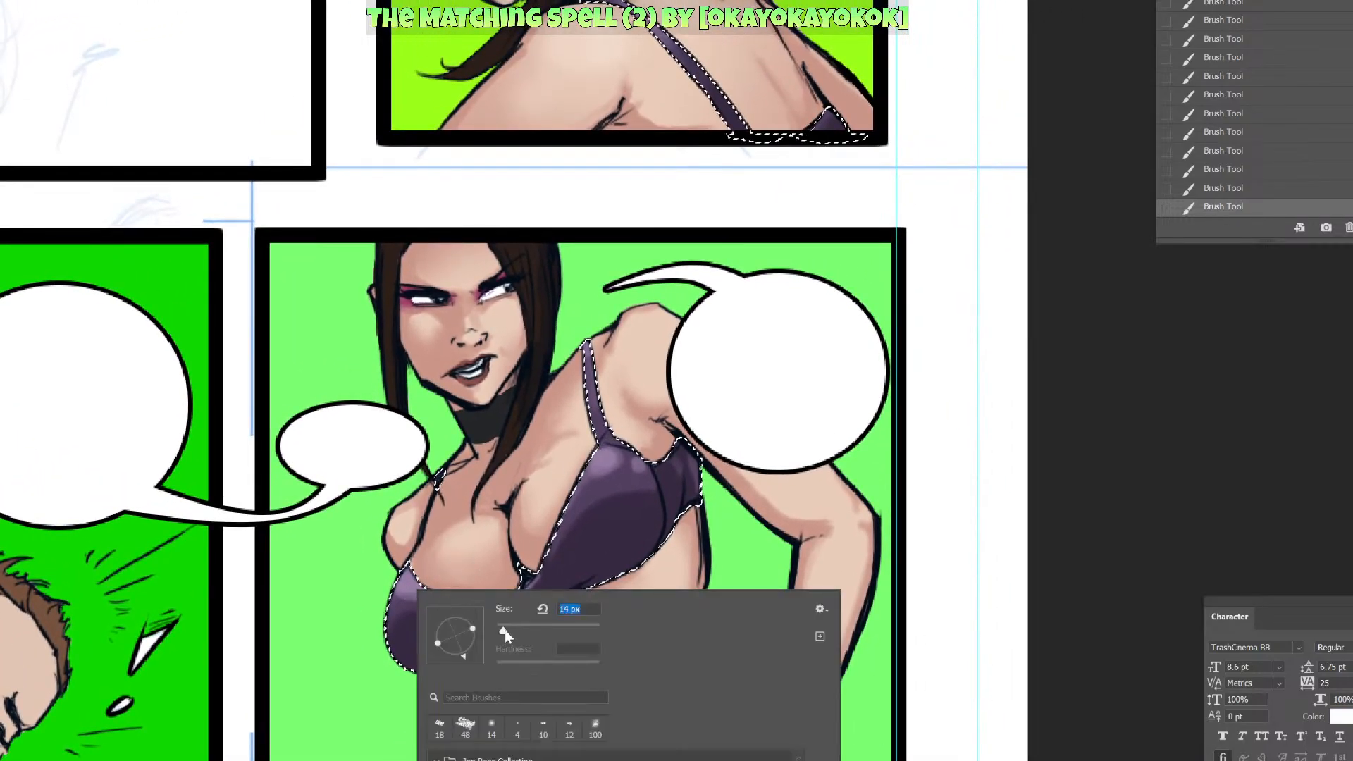
{"action": "left_click", "coordinate": [408, 576]}
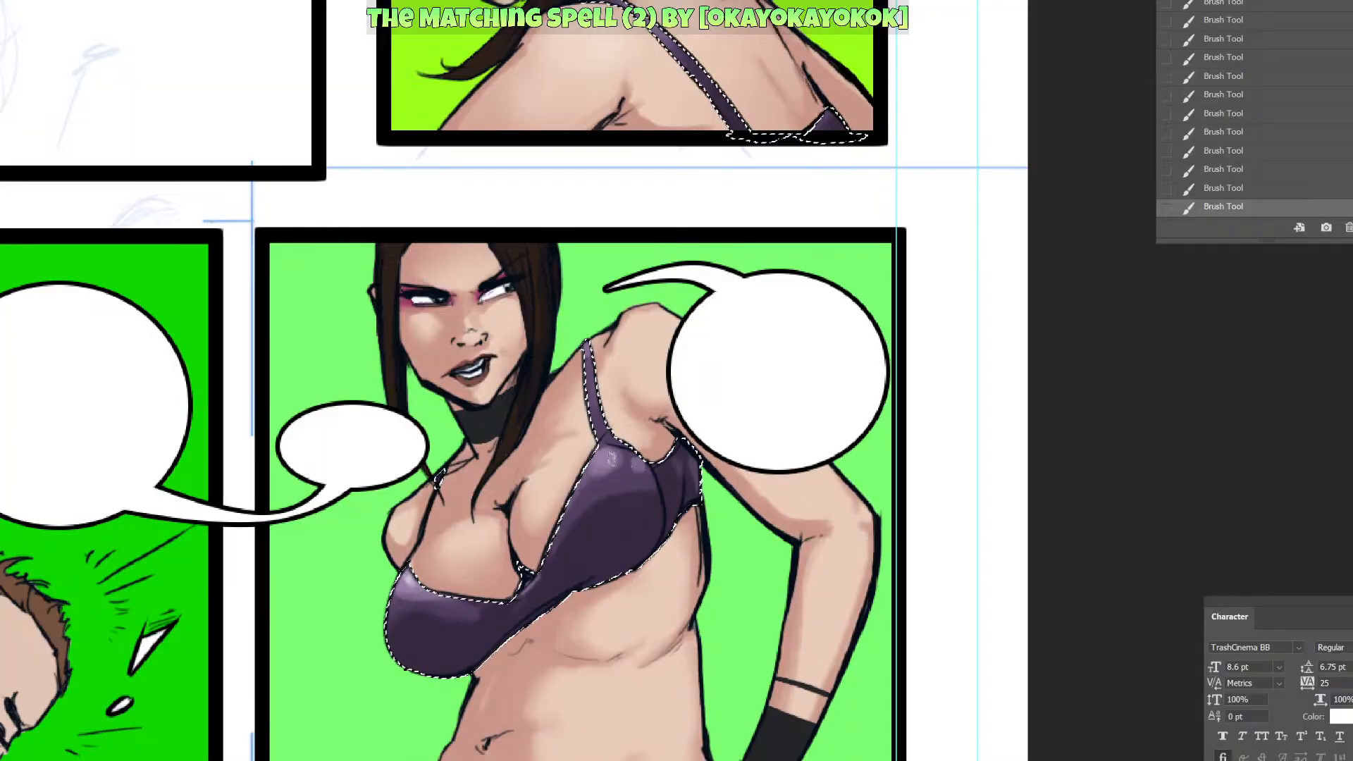
{"action": "left_click_drag", "start_coordinate": [612, 459], "coordinate": [604, 470]}
{"action": "left_click_drag", "start_coordinate": [604, 714], "coordinate": [577, 599]}
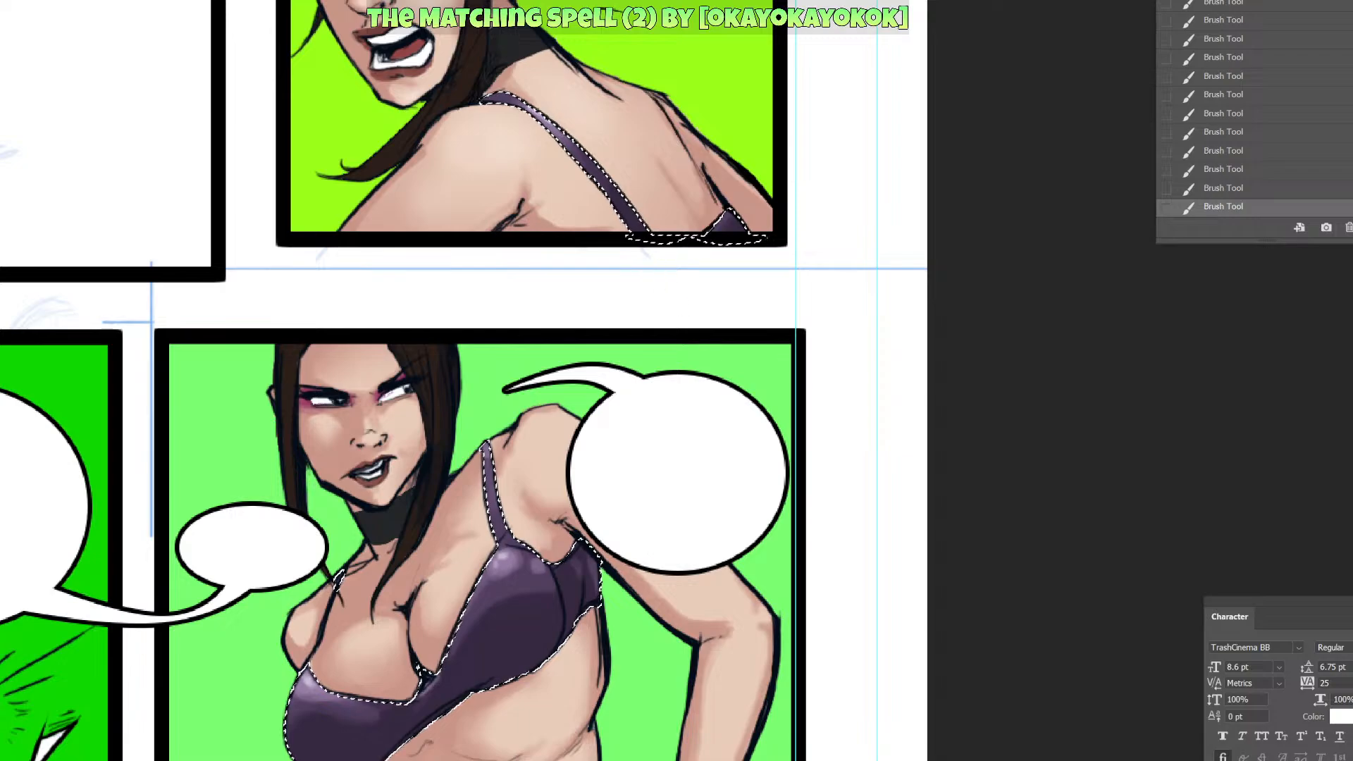
{"action": "key", "text": "m"}
{"action": "left_click", "coordinate": [1014, 415]}
{"action": "left_click_drag", "start_coordinate": [635, 423], "coordinate": [663, 473]}
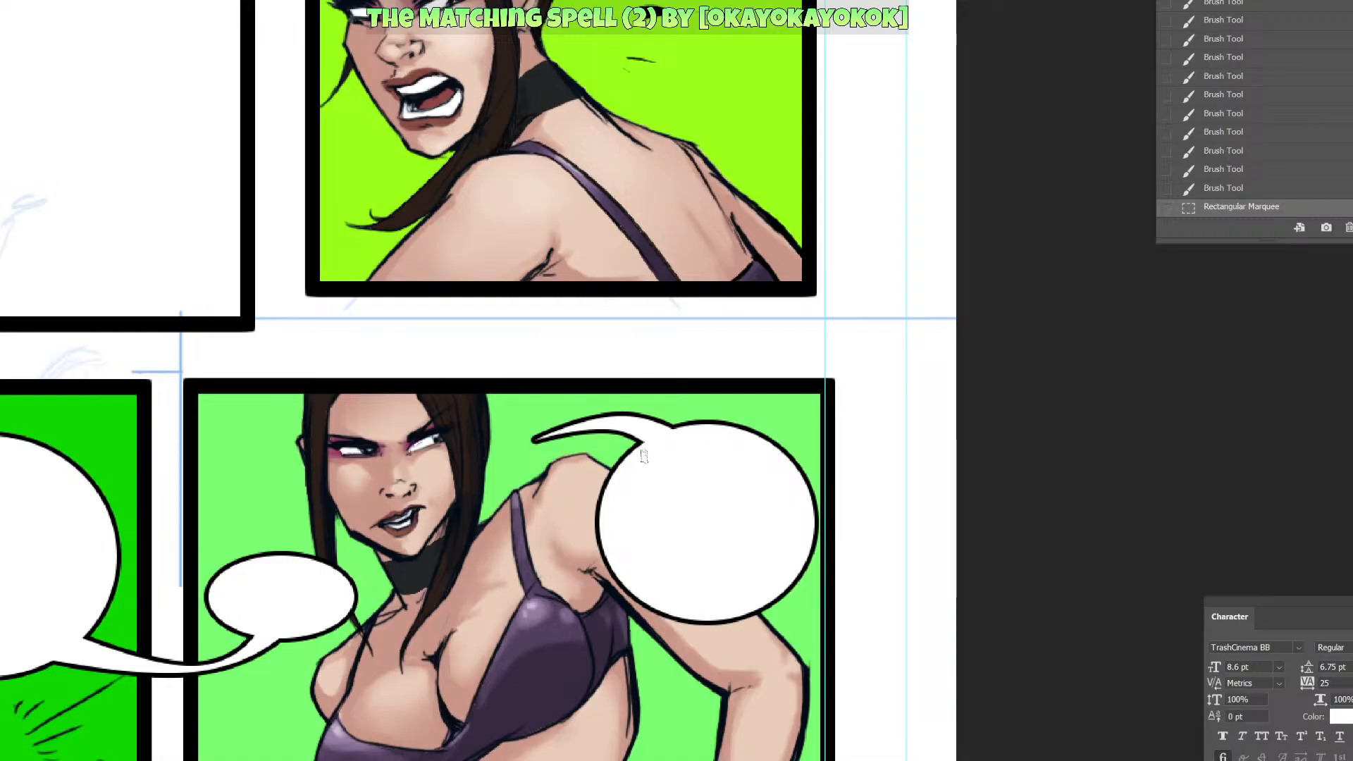
Resize the eraser and erase the excess colour over the whites of the bottom-right woman's eyes.
{"action": "right_click", "coordinate": [576, 498]}
{"action": "left_click", "coordinate": [642, 705]}
{"action": "left_click", "coordinate": [421, 443]}
{"action": "left_click", "coordinate": [352, 452]}
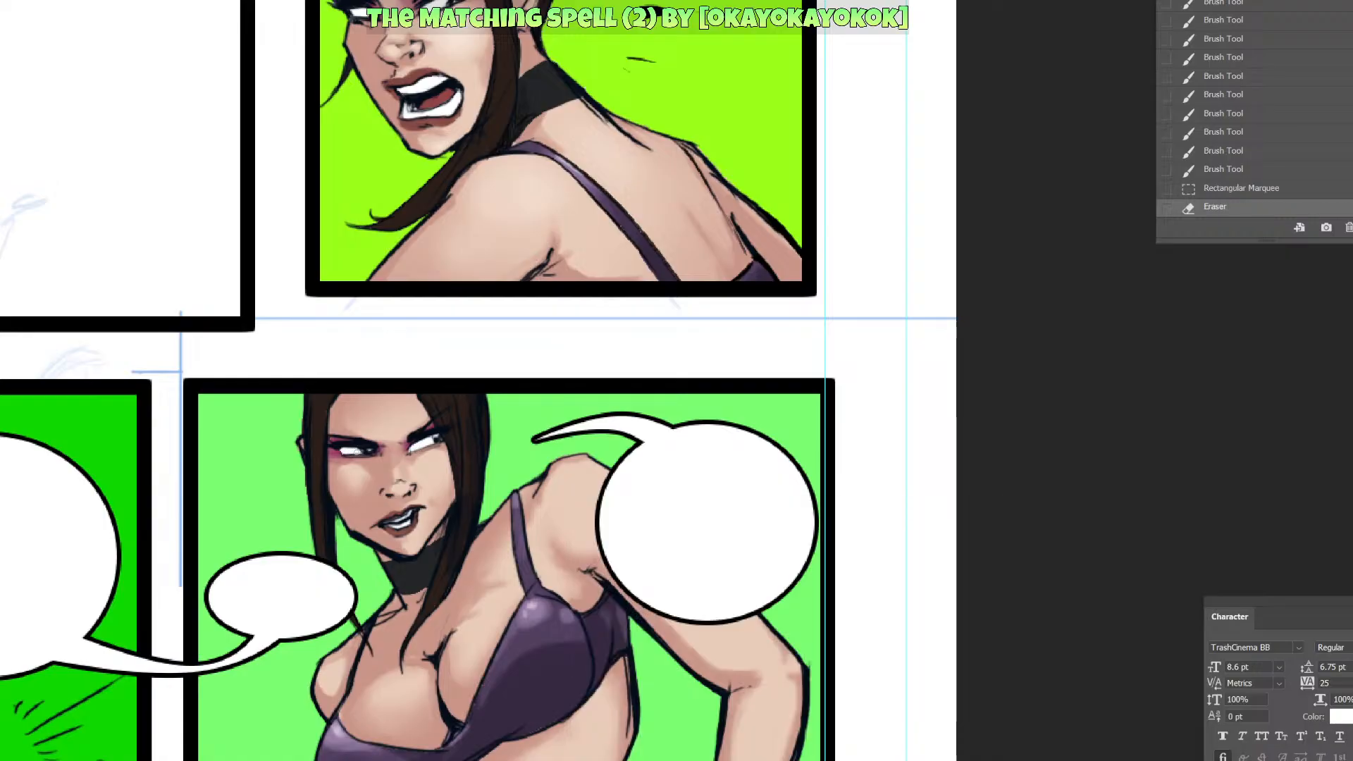
{"action": "left_click", "coordinate": [437, 439]}
{"action": "left_click_drag", "start_coordinate": [497, 450], "coordinate": [484, 559]}
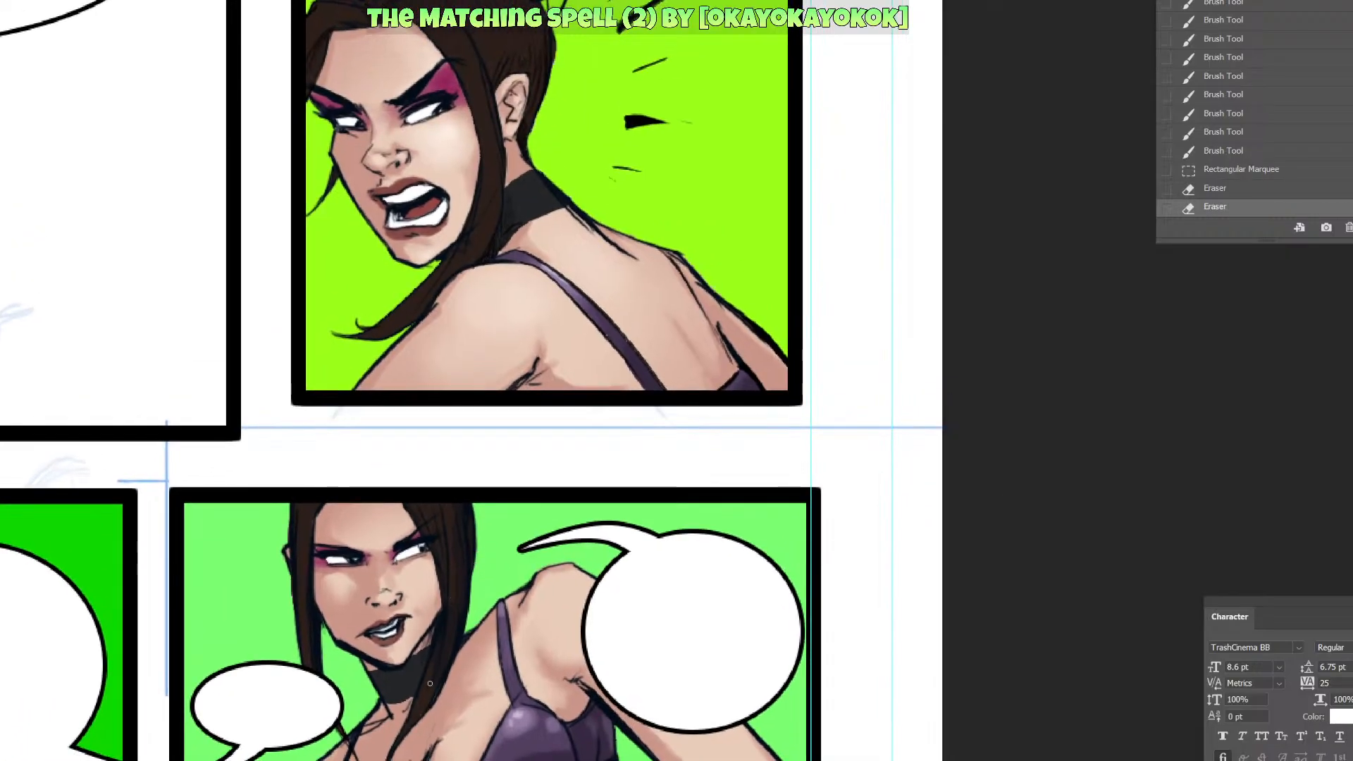
Select the torn white cloth around the bottom-right woman's hips with the Magic Wand, discarding the first wand selection.
{"action": "key", "text": "ctrl+minus"}
{"action": "left_click_drag", "start_coordinate": [429, 684], "coordinate": [325, 393]}
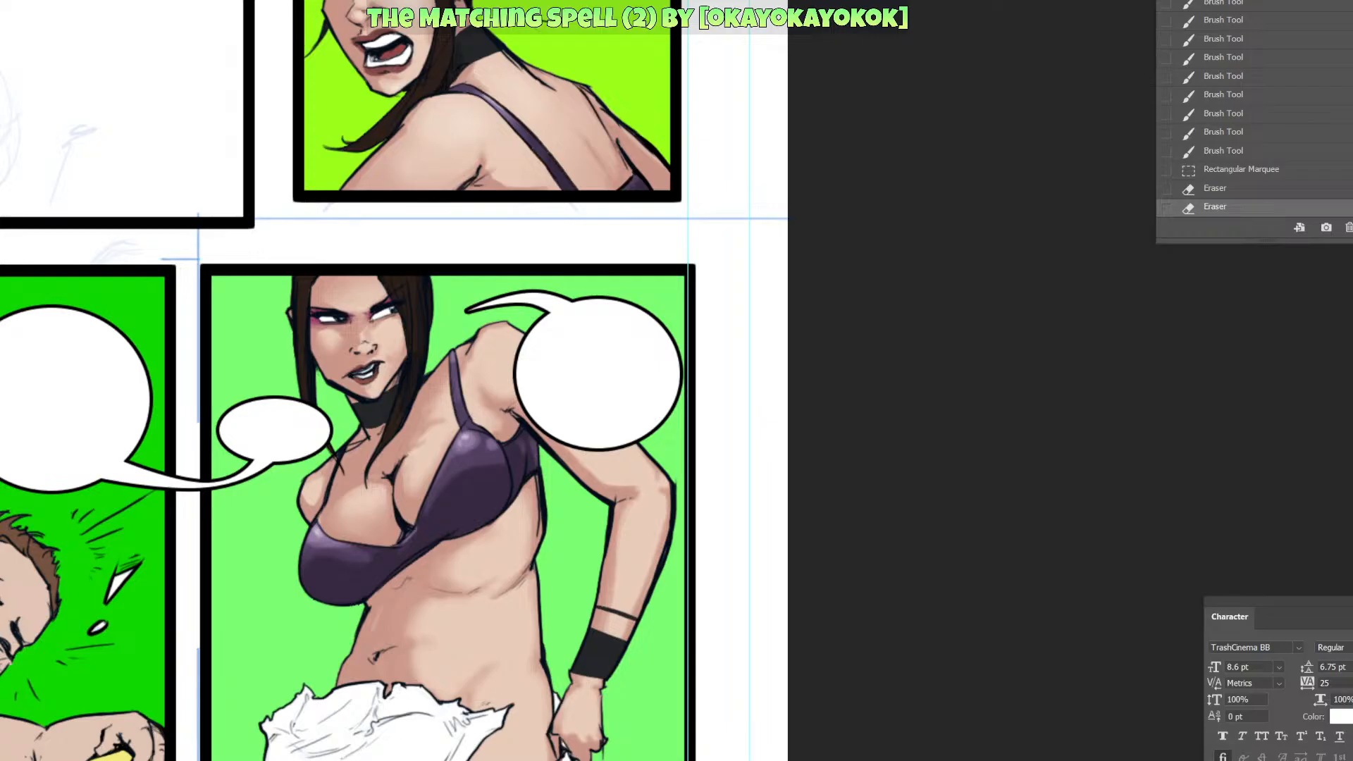
{"action": "left_click", "coordinate": [352, 315]}
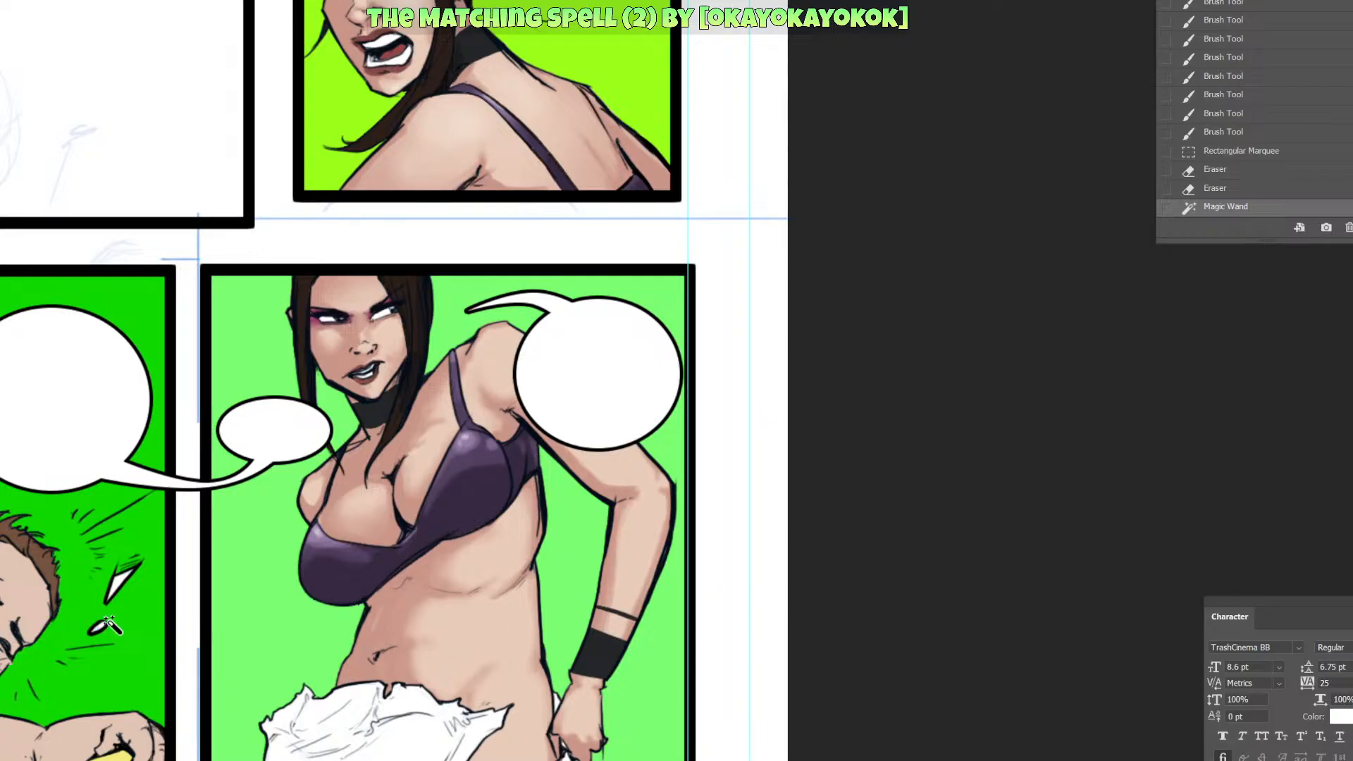
{"action": "key", "text": "ctrl+d"}
{"action": "left_click", "coordinate": [419, 675]}
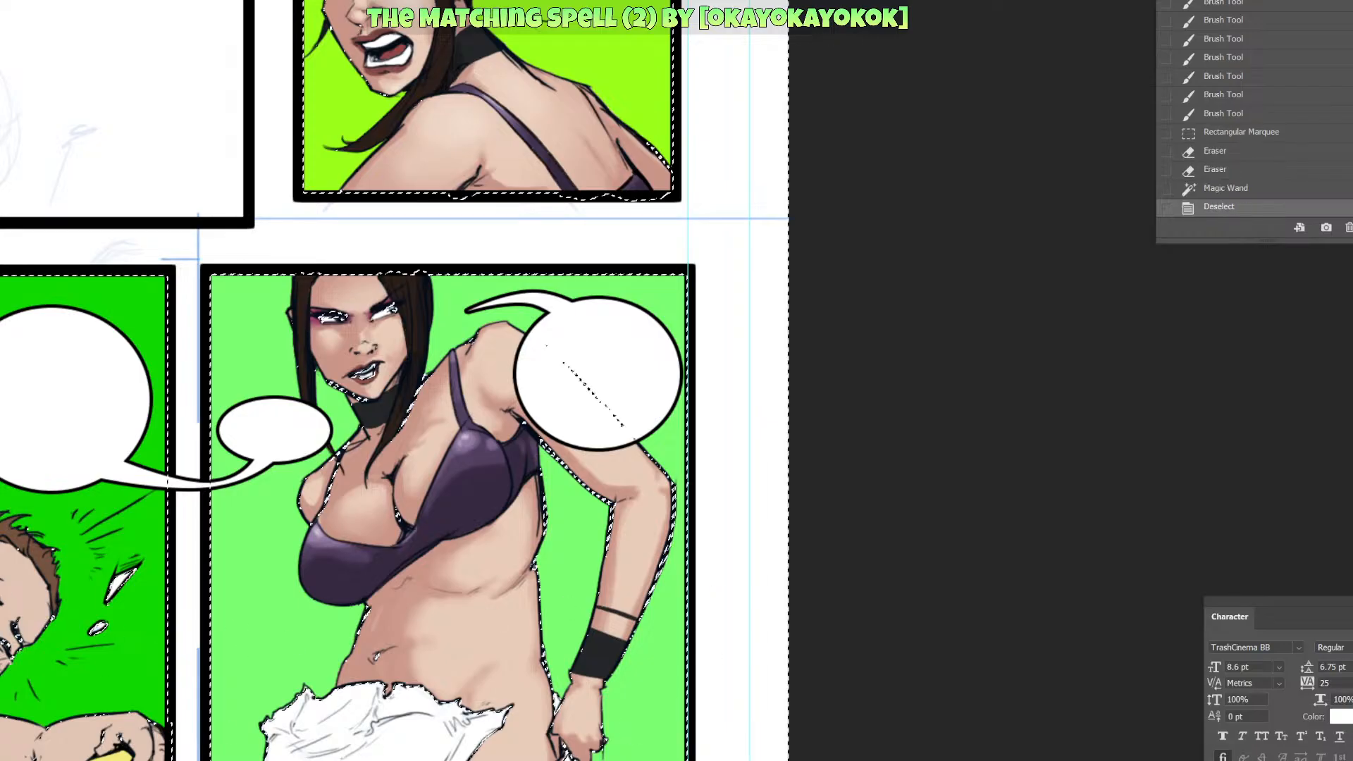
{"action": "scroll", "coordinate": [419, 675], "scroll_direction": "down", "scroll_amount": 5}
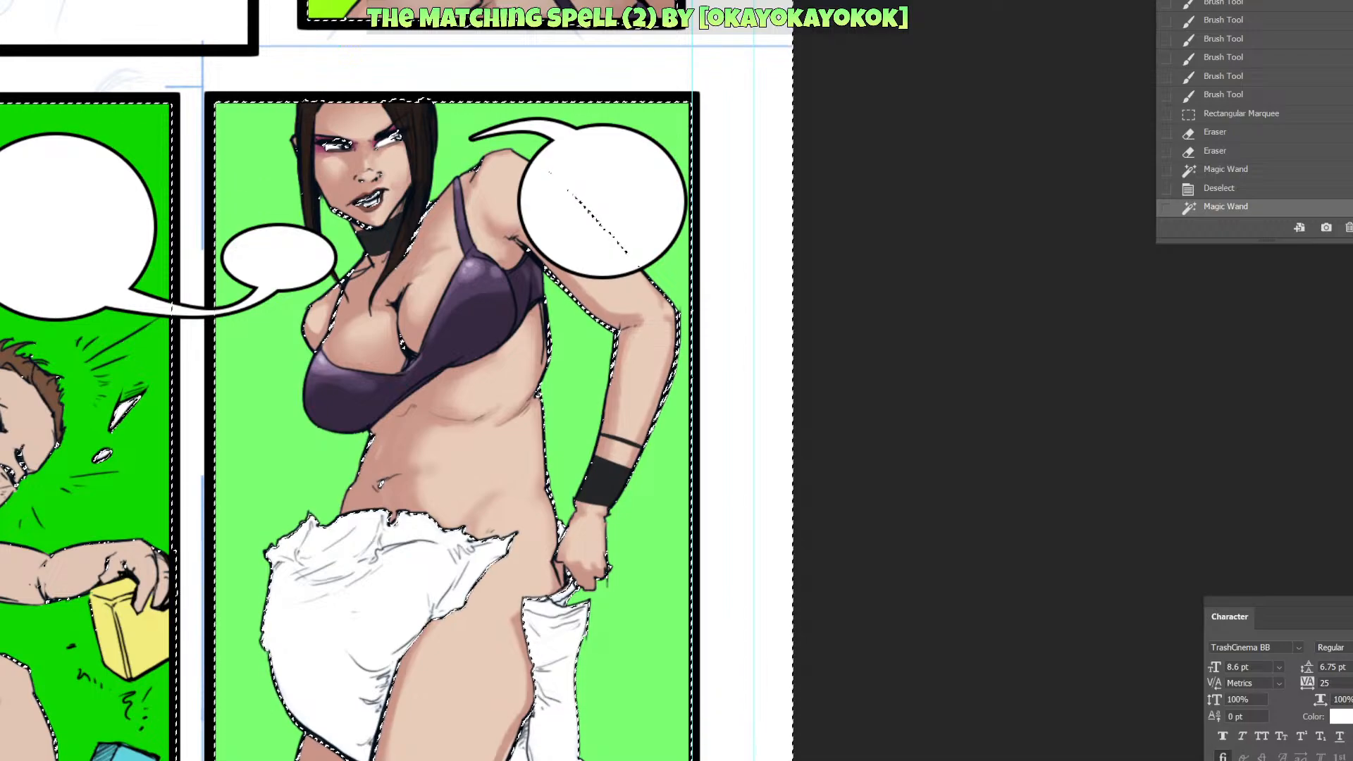
Set the foreground colour to a pale blue-grey with hue 186.
{"action": "left_click", "coordinate": [394, 629]}
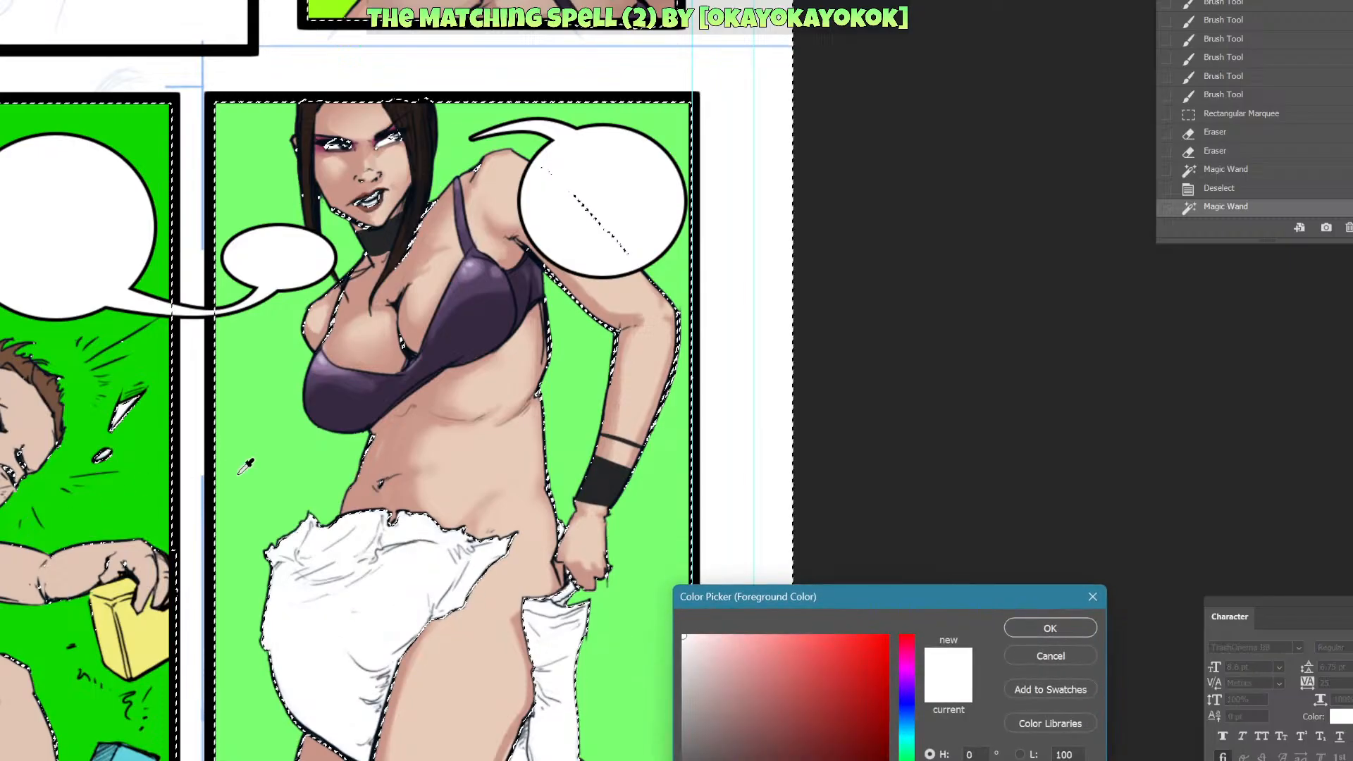
{"action": "left_click", "coordinate": [706, 669]}
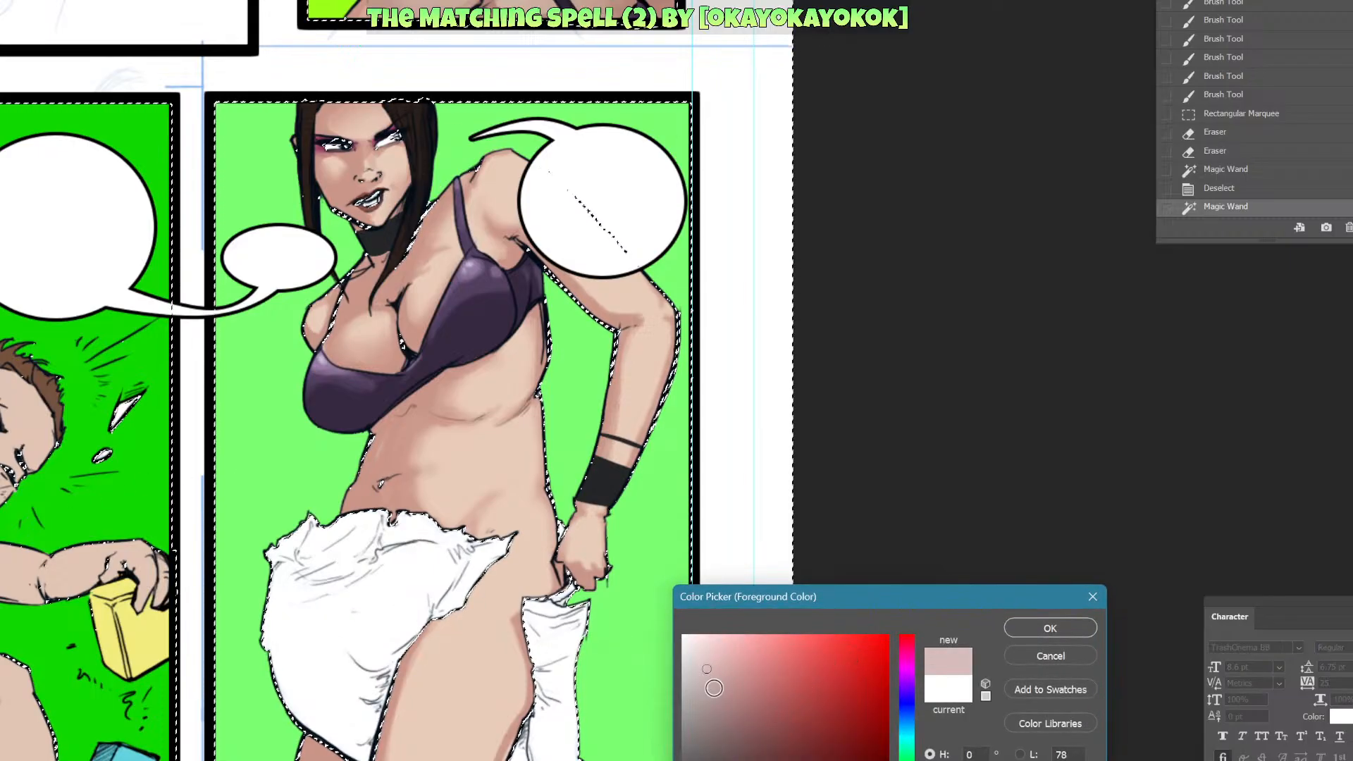
{"action": "left_click", "coordinate": [699, 671]}
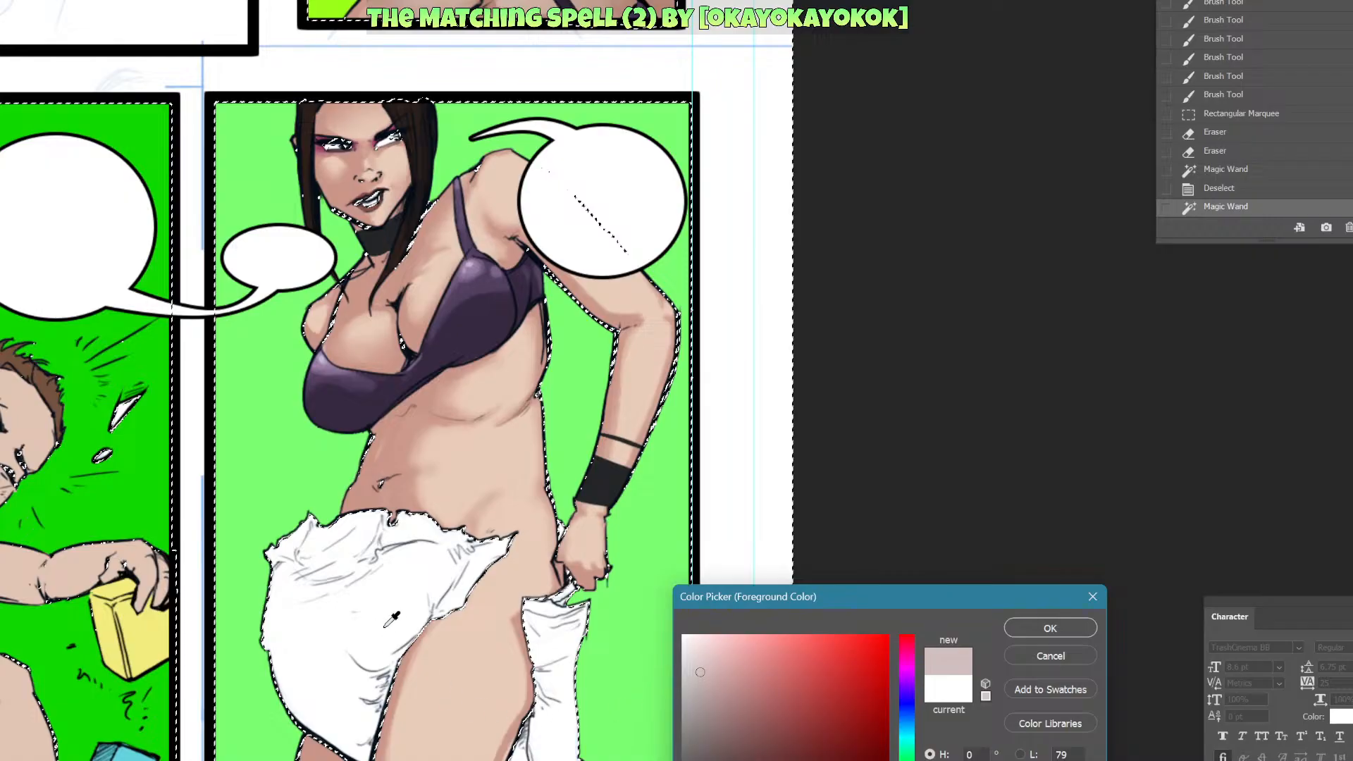
{"action": "left_click_drag", "start_coordinate": [911, 726], "coordinate": [912, 738]}
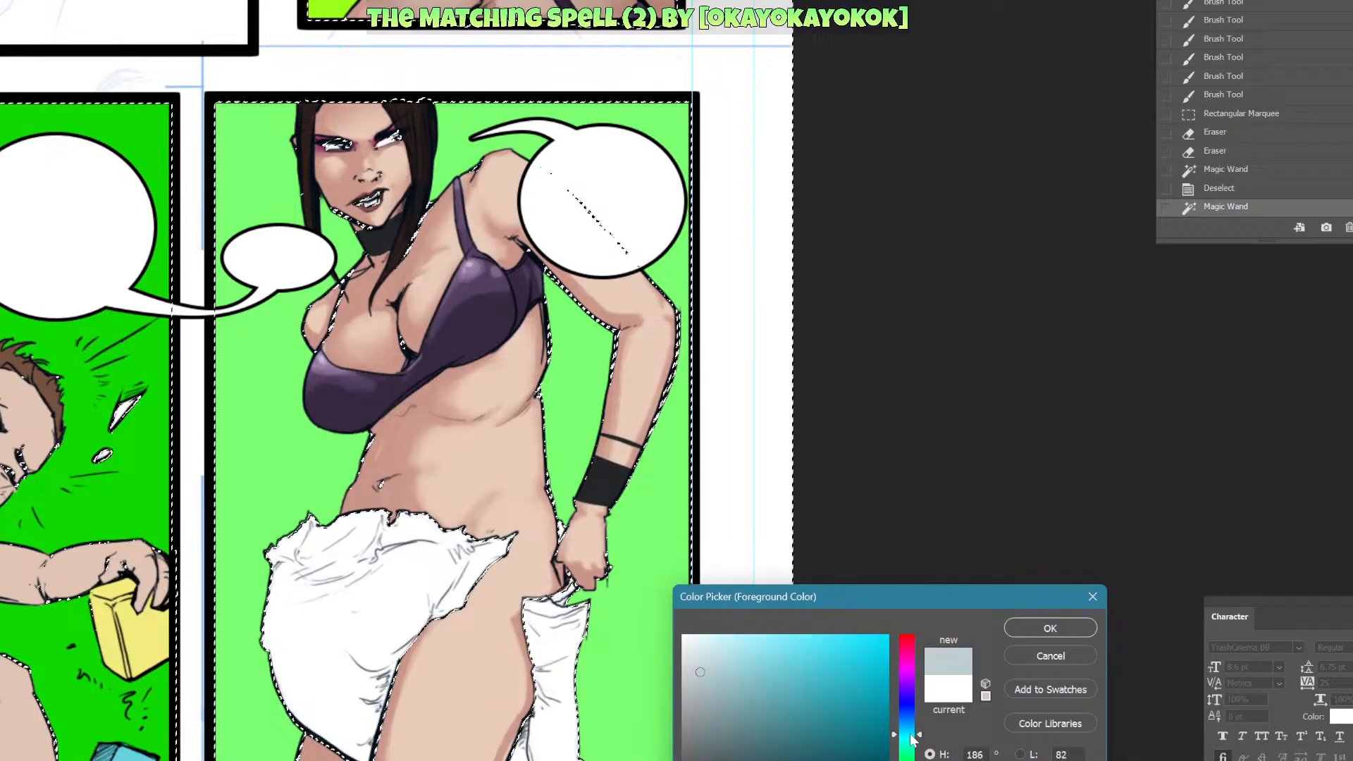
{"action": "left_click", "coordinate": [694, 670]}
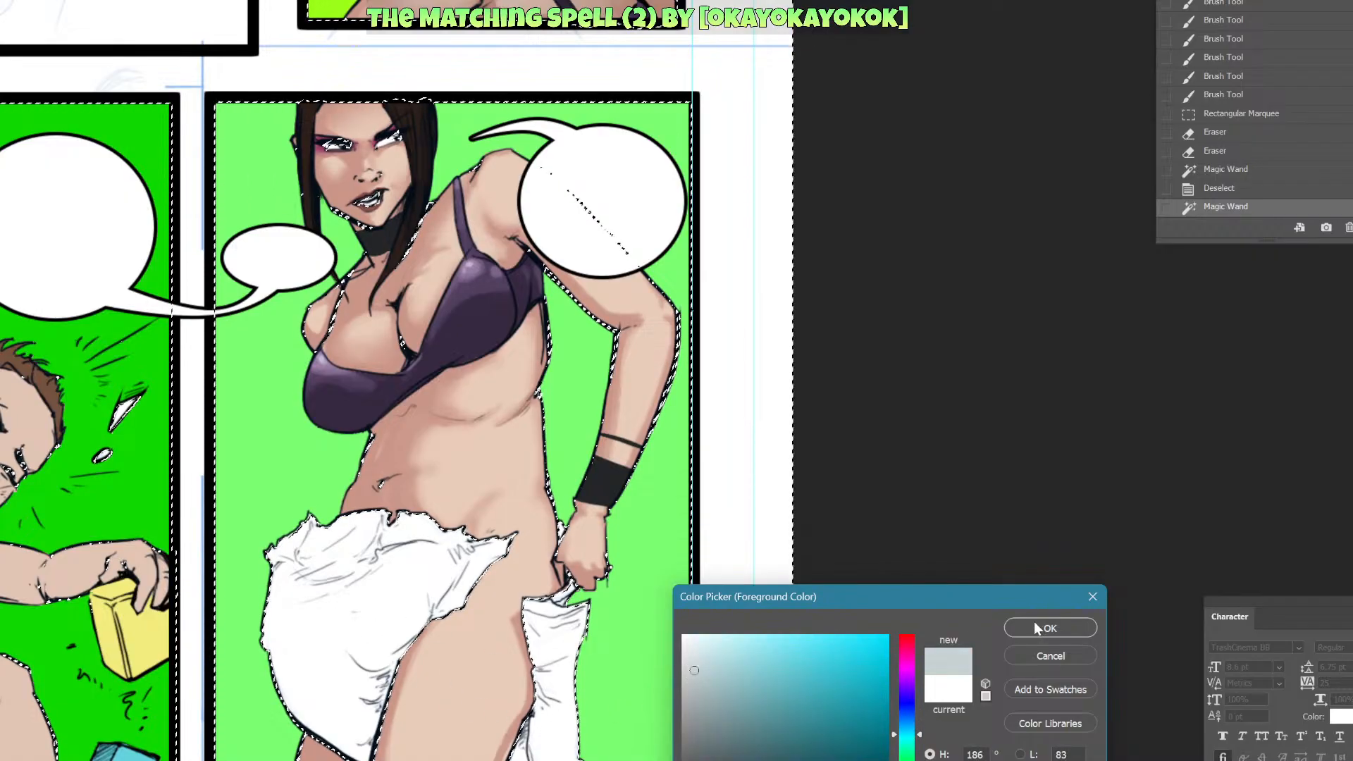
{"action": "left_click", "coordinate": [1048, 628]}
Shade the lower and inner folds of the large torn cloth piece in pale blue-grey with the 69 px brush.
{"action": "right_click", "coordinate": [463, 642]}
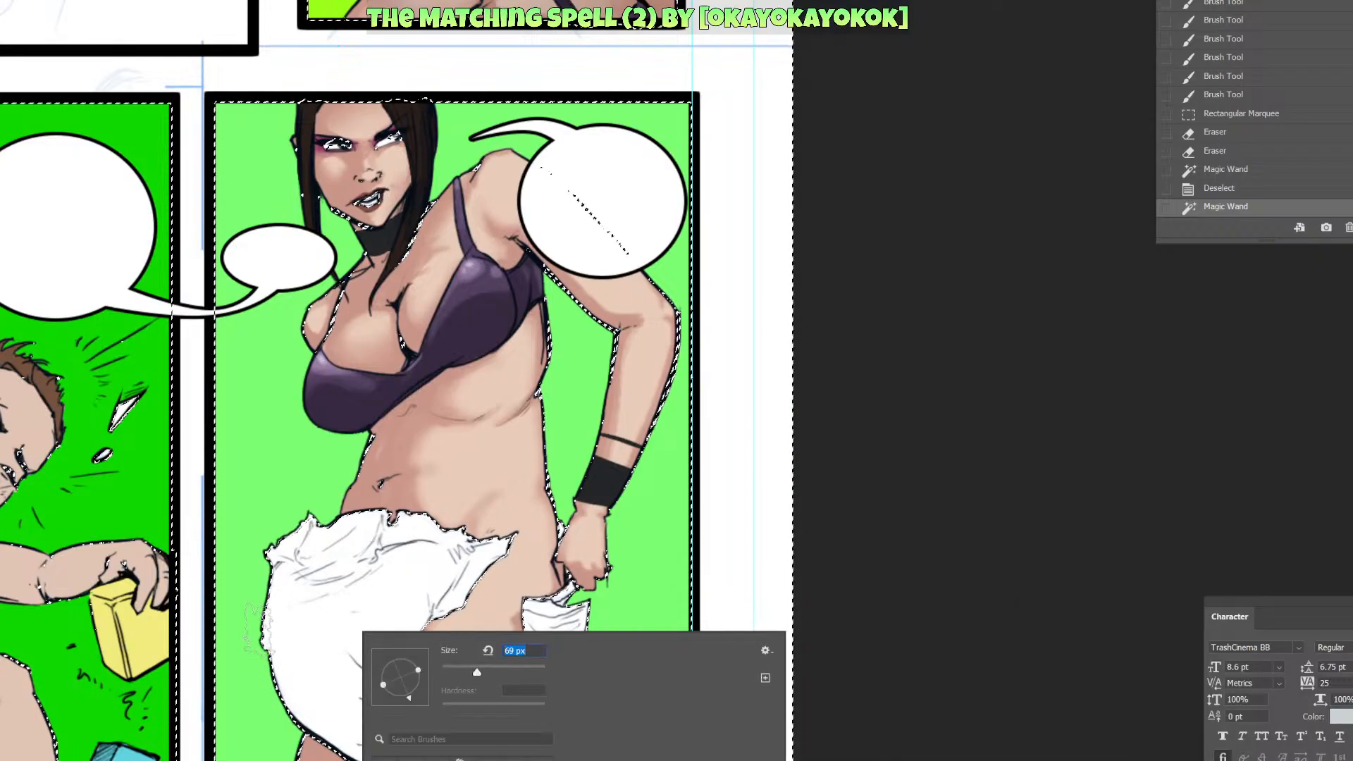
{"action": "mouse_move", "coordinate": [259, 629]}
{"action": "left_mouse_down"}
{"action": "mouse_move", "coordinate": [315, 706]}
{"action": "mouse_move", "coordinate": [304, 692]}
{"action": "mouse_move", "coordinate": [386, 678]}
{"action": "mouse_move", "coordinate": [406, 717]}
{"action": "mouse_move", "coordinate": [340, 660]}
{"action": "mouse_move", "coordinate": [375, 668]}
{"action": "mouse_move", "coordinate": [433, 636]}
{"action": "left_mouse_up"}
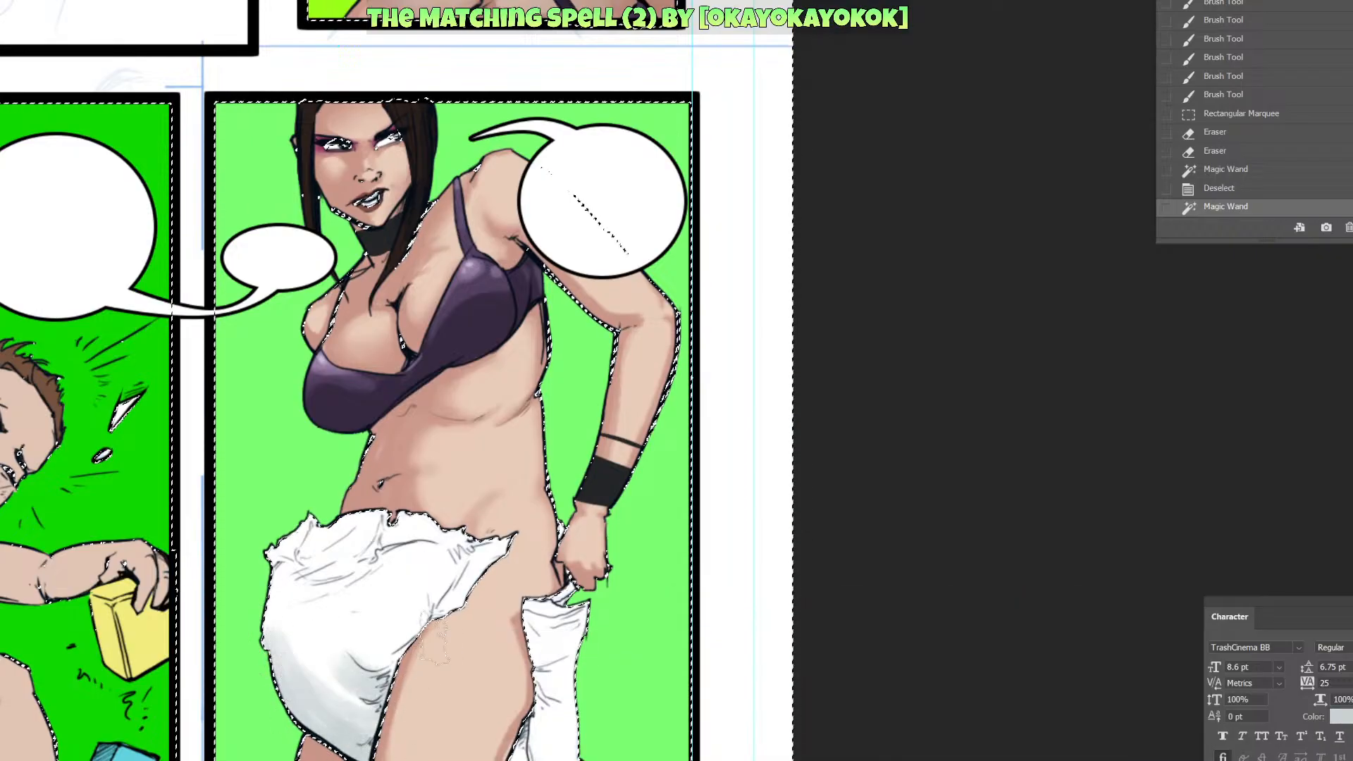
{"action": "left_click_drag", "start_coordinate": [352, 676], "coordinate": [429, 603]}
{"action": "mouse_move", "coordinate": [399, 650]}
{"action": "left_mouse_down"}
{"action": "mouse_move", "coordinate": [486, 558]}
{"action": "mouse_move", "coordinate": [384, 651]}
{"action": "left_mouse_up"}
{"action": "left_click_drag", "start_coordinate": [353, 602], "coordinate": [335, 645]}
{"action": "mouse_move", "coordinate": [381, 645]}
{"action": "left_mouse_down"}
{"action": "mouse_move", "coordinate": [401, 613]}
{"action": "mouse_move", "coordinate": [410, 623]}
{"action": "left_mouse_up"}
{"action": "left_click_drag", "start_coordinate": [370, 687], "coordinate": [348, 719]}
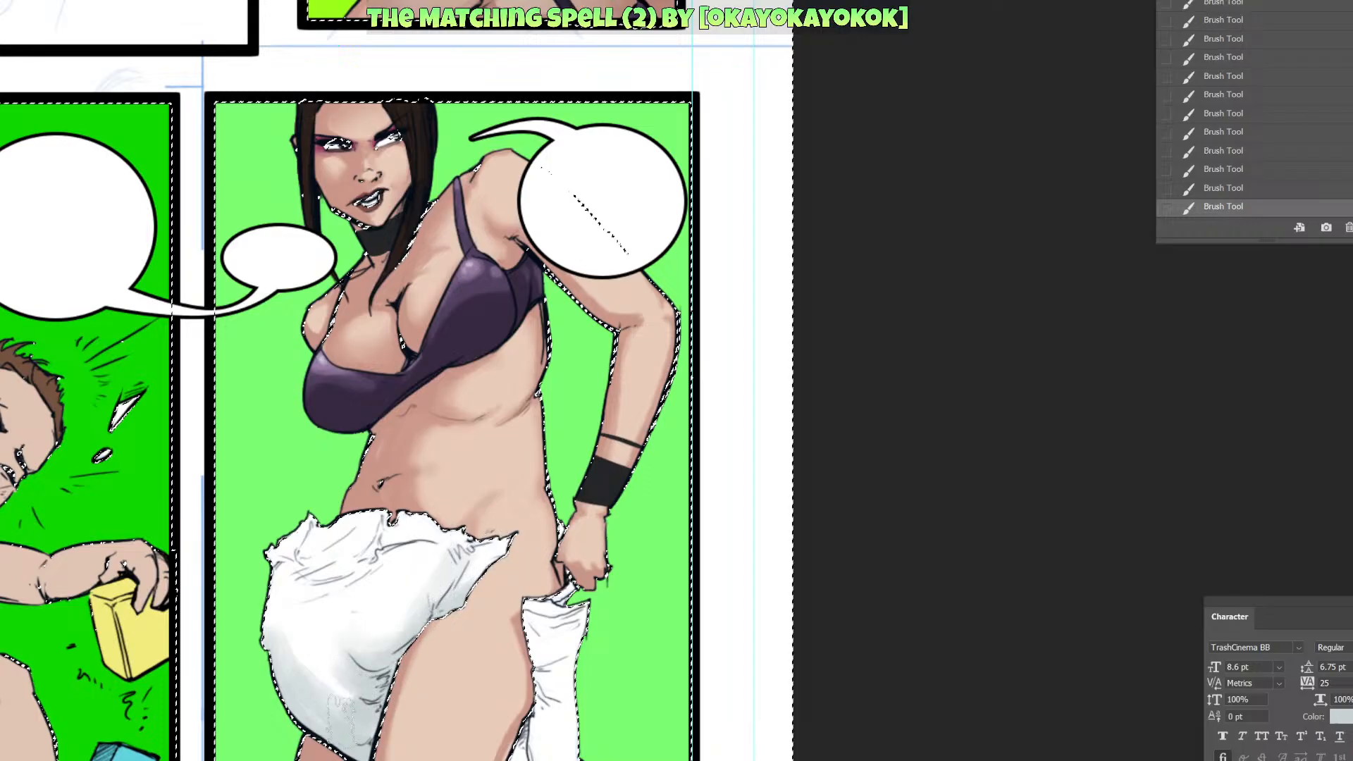
Shade the narrow cloth strip below the woman's hand in pale blue-grey, resizing the brush for its upper end.
{"action": "mouse_move", "coordinate": [525, 726]}
{"action": "left_mouse_down"}
{"action": "mouse_move", "coordinate": [520, 748]}
{"action": "mouse_move", "coordinate": [550, 752]}
{"action": "mouse_move", "coordinate": [544, 698]}
{"action": "left_mouse_up"}
{"action": "mouse_move", "coordinate": [533, 624]}
{"action": "left_mouse_down"}
{"action": "mouse_move", "coordinate": [541, 746]}
{"action": "mouse_move", "coordinate": [551, 709]}
{"action": "mouse_move", "coordinate": [567, 755]}
{"action": "mouse_move", "coordinate": [549, 652]}
{"action": "left_mouse_up"}
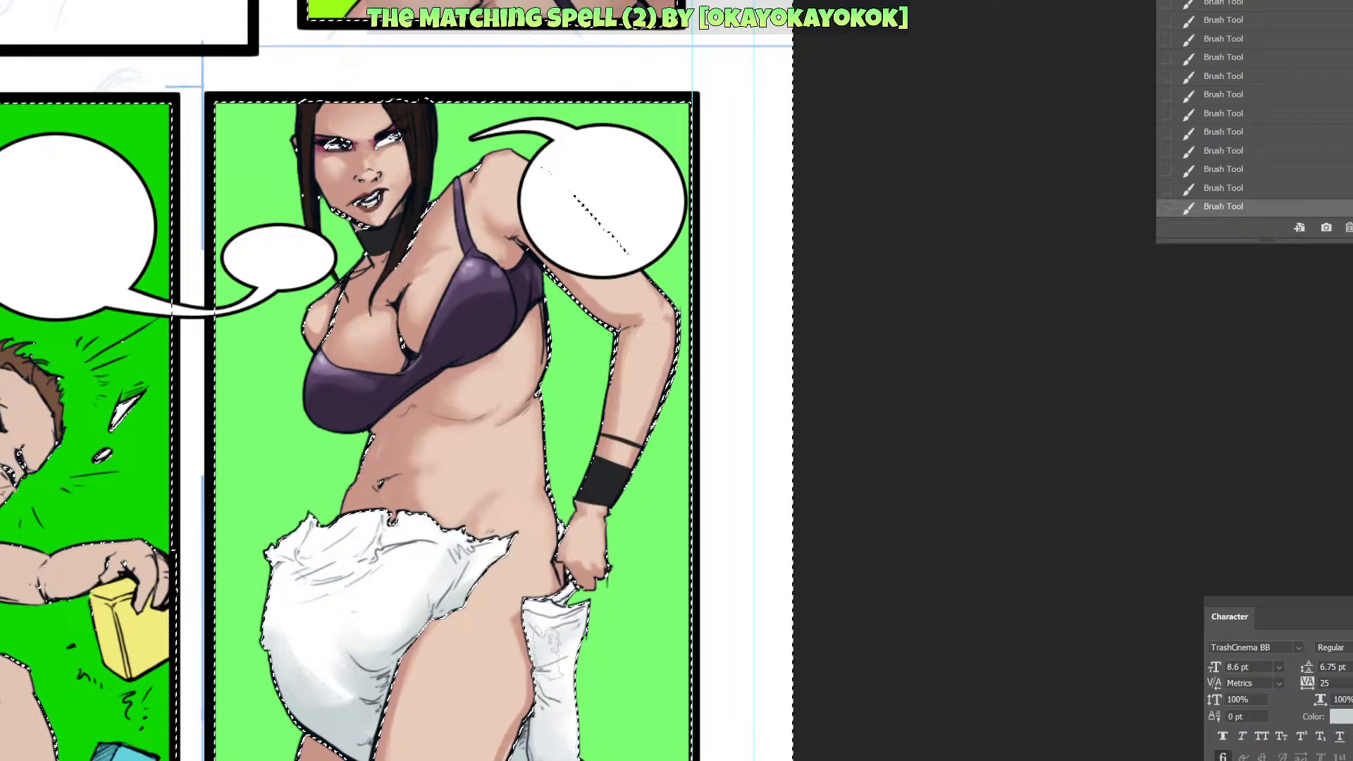
{"action": "right_click", "coordinate": [582, 556]}
{"action": "left_click_drag", "start_coordinate": [700, 599], "coordinate": [676, 598]}
{"action": "left_click", "coordinate": [564, 563]}
{"action": "mouse_move", "coordinate": [568, 596]}
{"action": "left_mouse_down"}
{"action": "mouse_move", "coordinate": [580, 582]}
{"action": "mouse_move", "coordinate": [552, 604]}
{"action": "left_mouse_up"}
Resize the brush and paint pale blue-grey shadows along the upper waist folds of the large cloth piece.
{"action": "right_click", "coordinate": [463, 561]}
{"action": "left_click", "coordinate": [465, 541]}
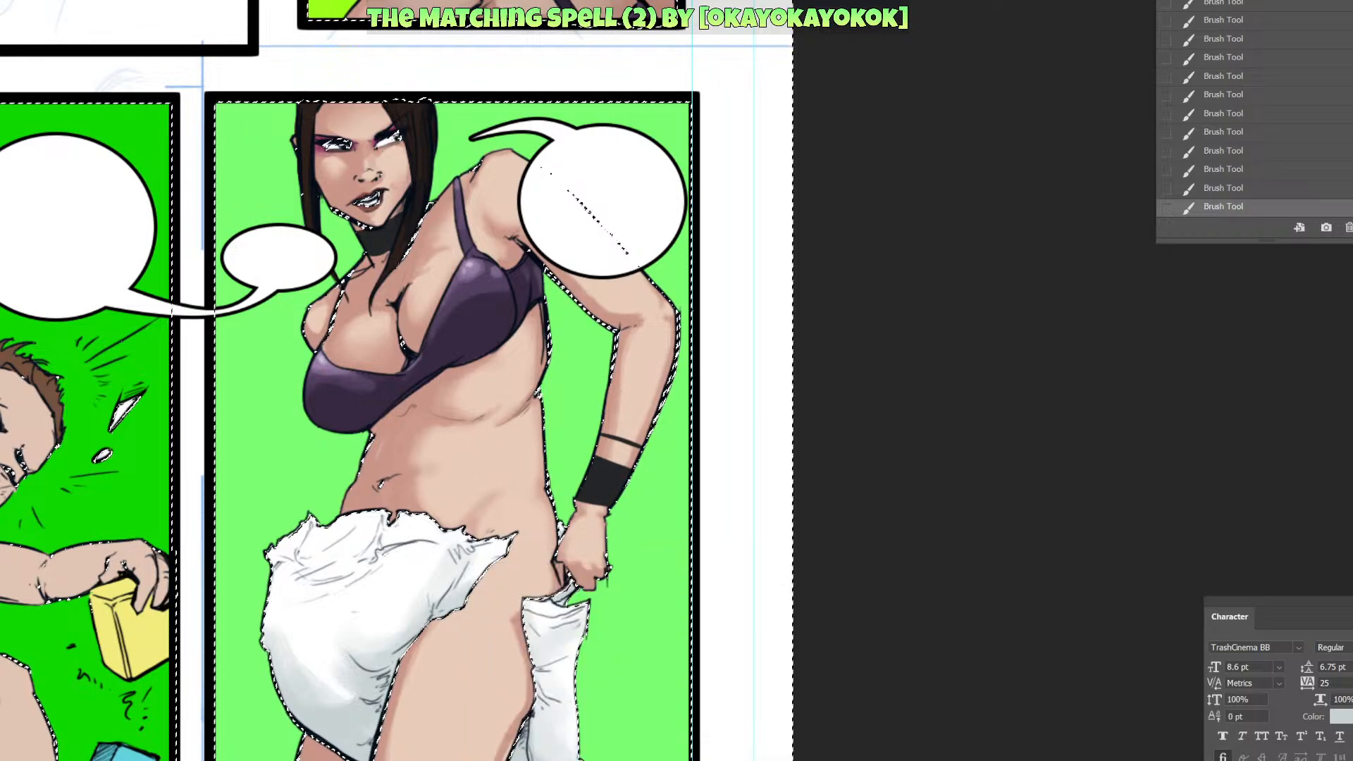
{"action": "mouse_move", "coordinate": [448, 555]}
{"action": "left_mouse_down"}
{"action": "mouse_move", "coordinate": [384, 546]}
{"action": "mouse_move", "coordinate": [311, 569]}
{"action": "left_mouse_up"}
{"action": "mouse_move", "coordinate": [325, 564]}
{"action": "left_mouse_down"}
{"action": "mouse_move", "coordinate": [364, 528]}
{"action": "mouse_move", "coordinate": [288, 574]}
{"action": "mouse_move", "coordinate": [304, 553]}
{"action": "mouse_move", "coordinate": [293, 566]}
{"action": "mouse_move", "coordinate": [283, 555]}
{"action": "mouse_move", "coordinate": [282, 569]}
{"action": "left_mouse_up"}
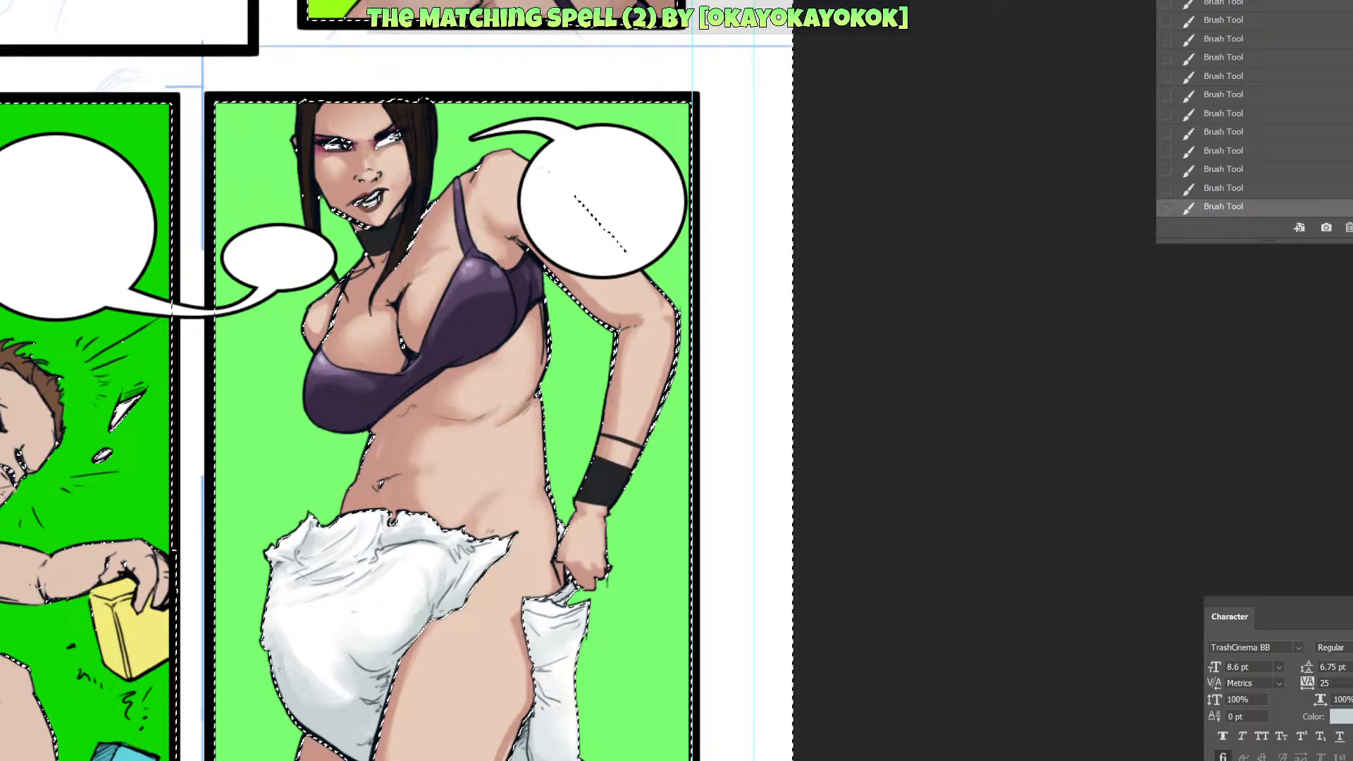
Sample the cloth's white and choose a soft brush of 51 px with 0% hardness.
{"action": "left_click", "coordinate": [306, 639], "text": "alt"}
{"action": "right_click", "coordinate": [314, 639]}
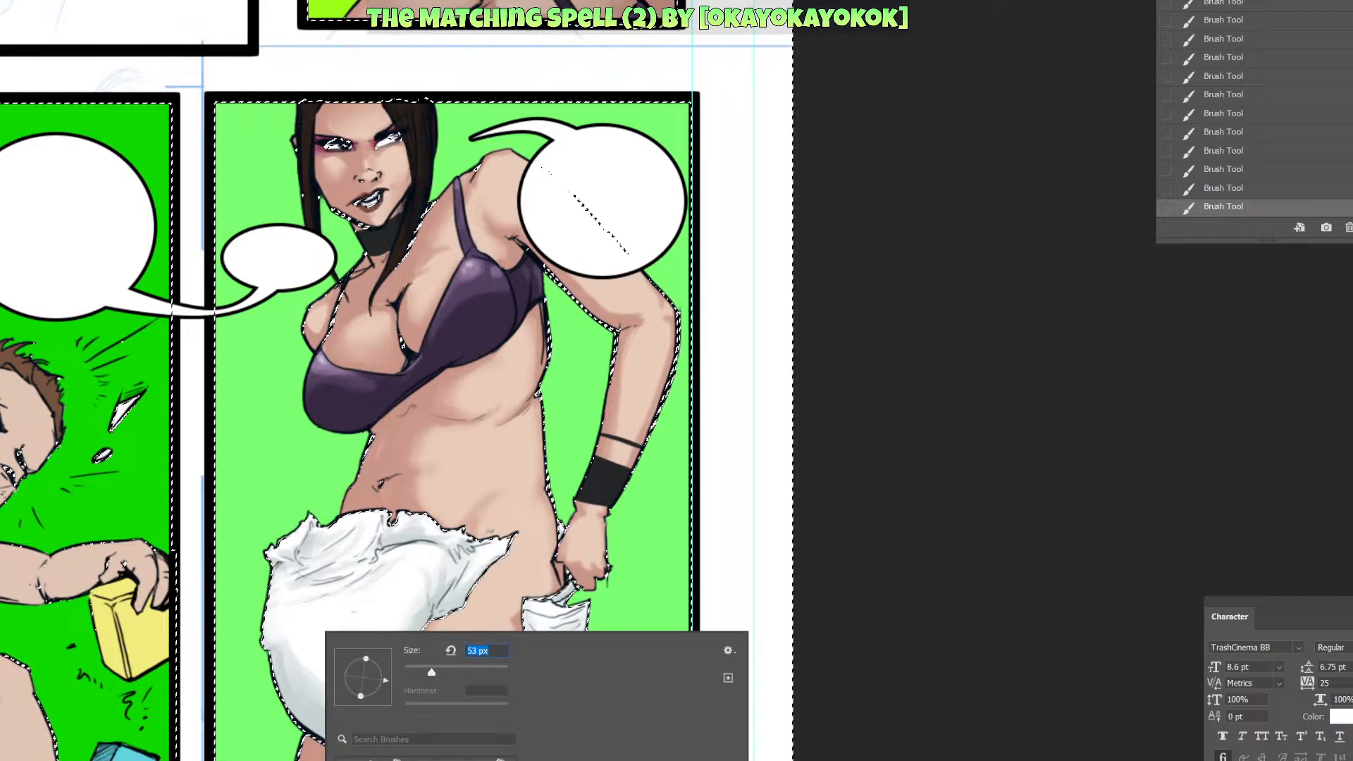
{"action": "left_click", "coordinate": [398, 759]}
{"action": "left_click", "coordinate": [433, 670]}
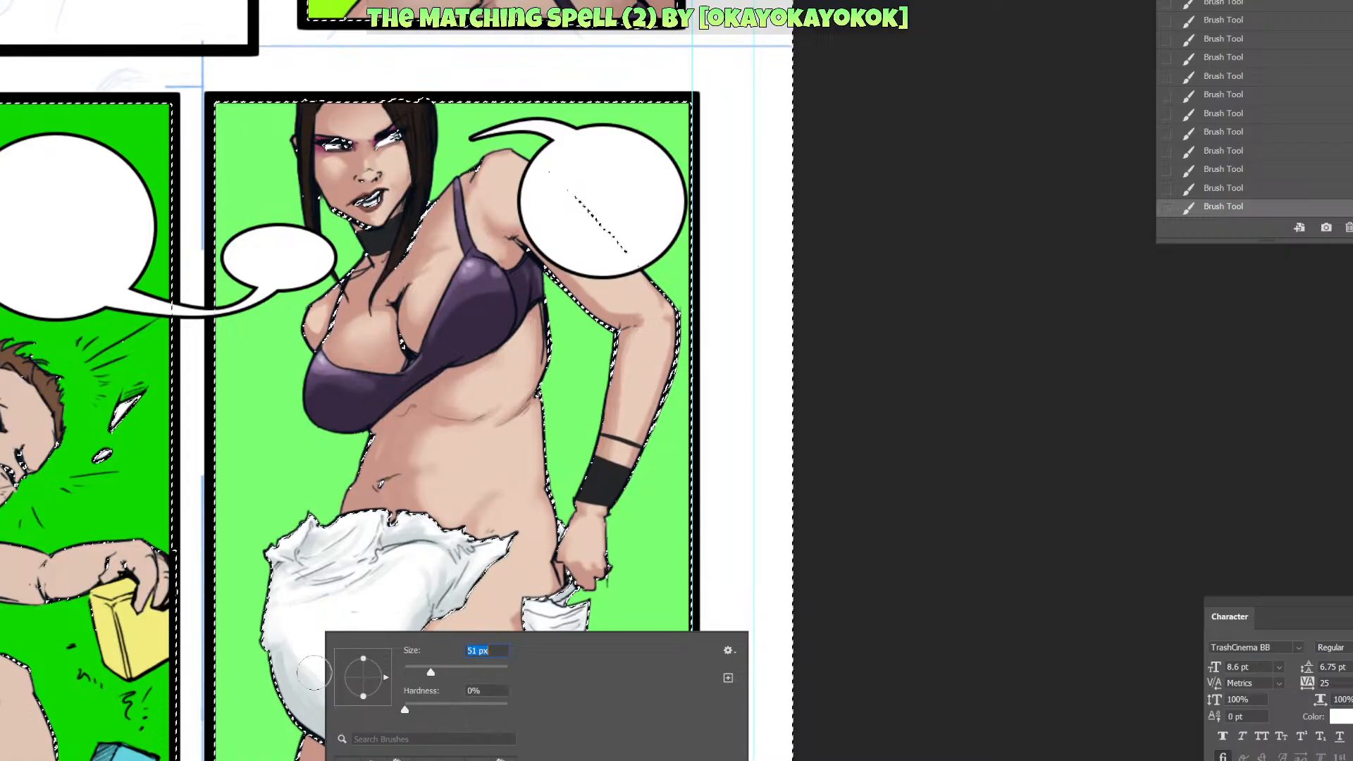
{"action": "left_click", "coordinate": [302, 668]}
Reduce the soft brush to 12 px and paint white highlights along the outer edge and lower folds of the large cloth piece.
{"action": "right_click", "coordinate": [387, 704]}
{"action": "left_click_drag", "start_coordinate": [503, 670], "coordinate": [493, 671]}
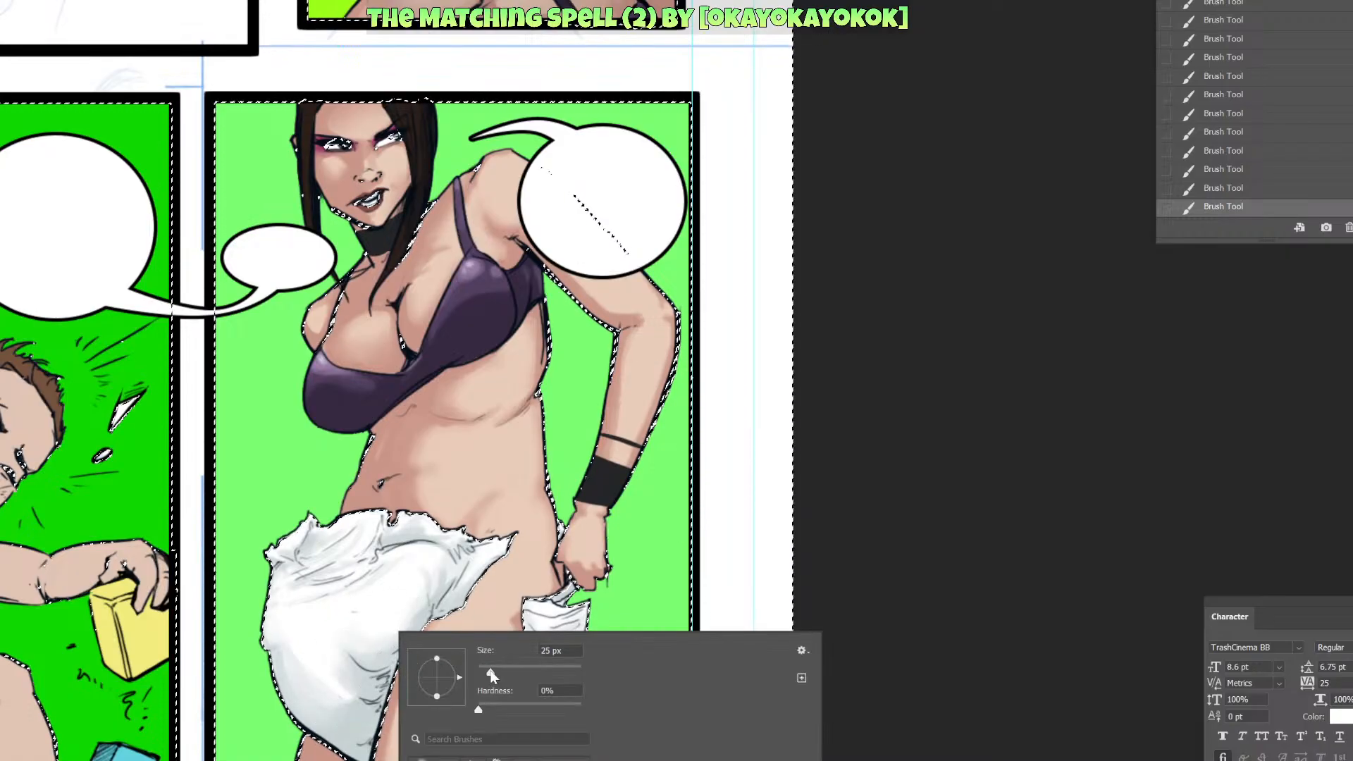
{"action": "left_click", "coordinate": [300, 647]}
{"action": "right_click", "coordinate": [313, 662]}
{"action": "left_click_drag", "start_coordinate": [406, 674], "coordinate": [399, 674]}
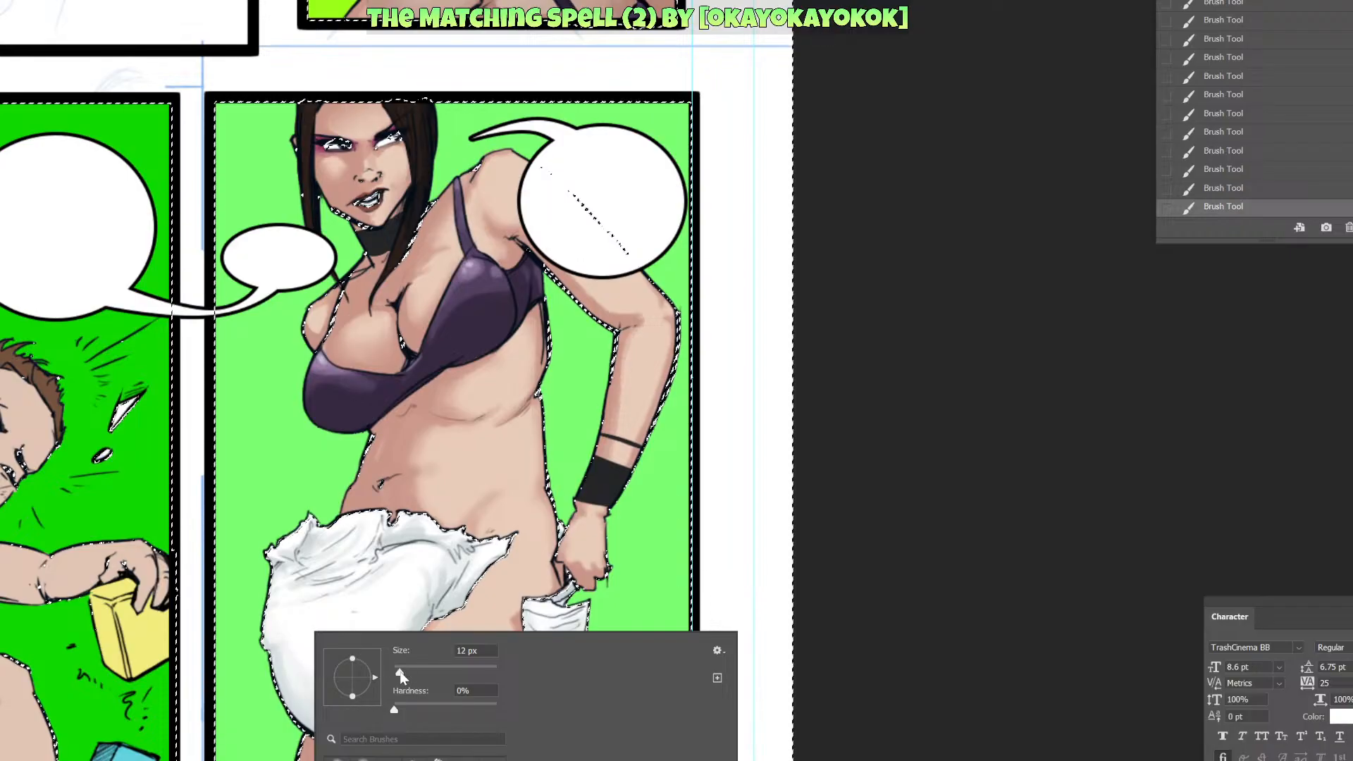
{"action": "left_click", "coordinate": [287, 646]}
{"action": "left_click_drag", "start_coordinate": [288, 646], "coordinate": [303, 714]}
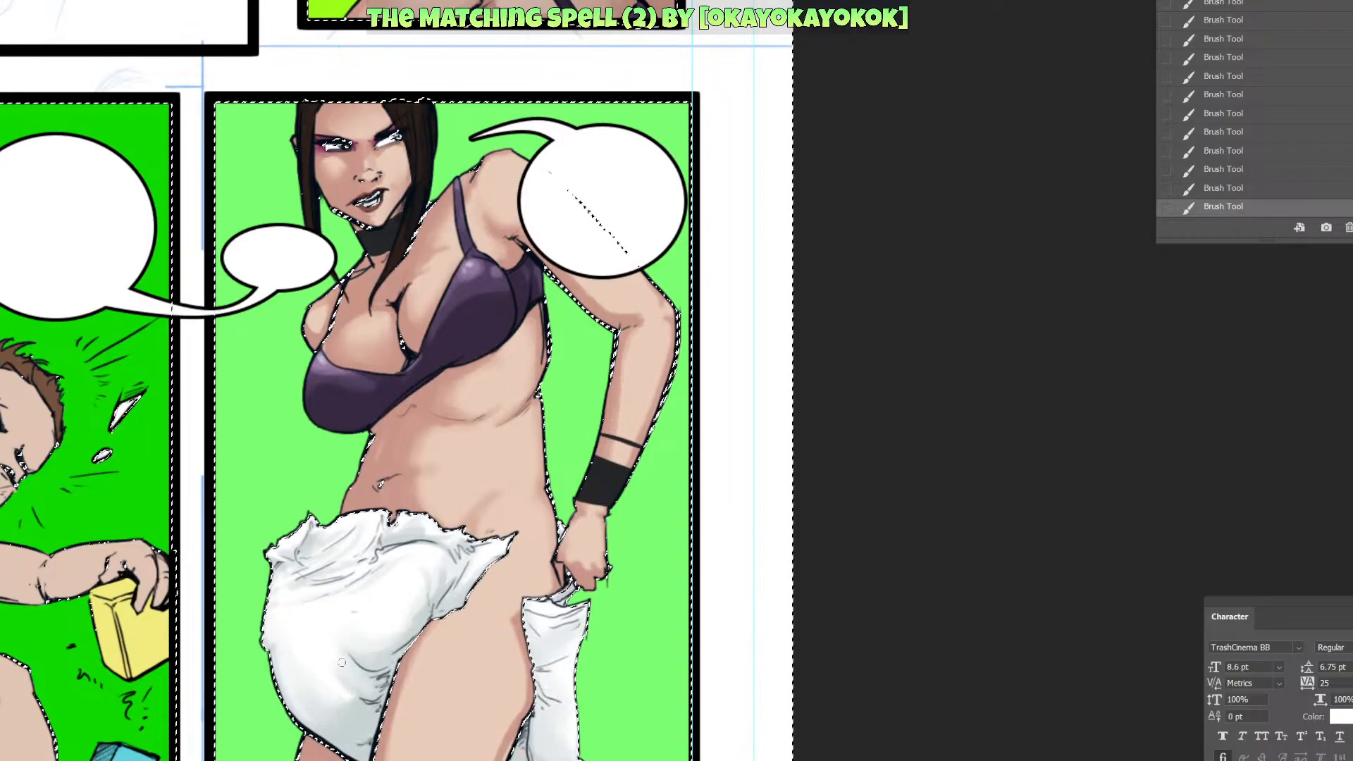
{"action": "left_click_drag", "start_coordinate": [362, 662], "coordinate": [387, 664]}
Sample the cloth's shadow colour, swap the foreground and background colours, and adjust the soft brush's size.
{"action": "left_click", "coordinate": [373, 715], "text": "alt"}
{"action": "key", "text": "x"}
{"action": "right_click", "coordinate": [546, 733]}
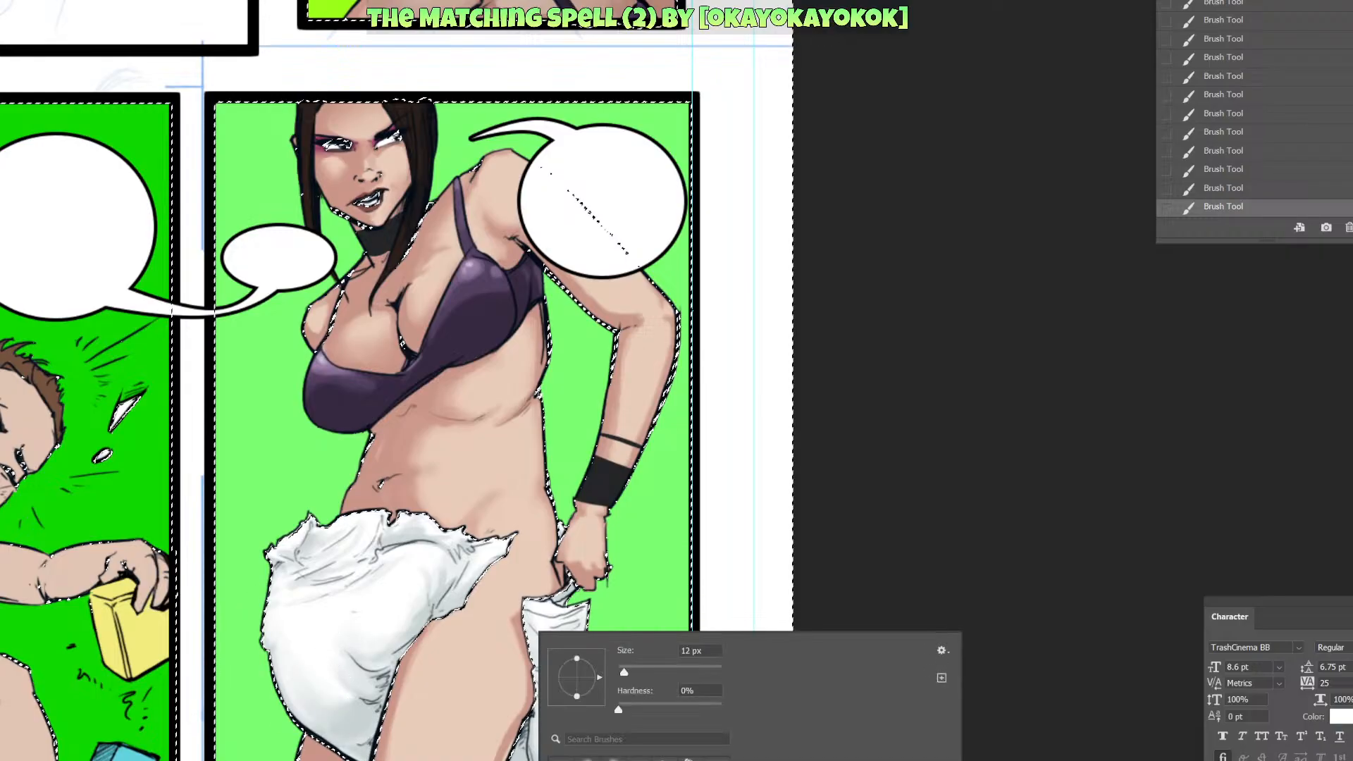
{"action": "left_click", "coordinate": [623, 670]}
{"action": "key", "text": "Return"}
Set a 4 px brush with 100% hardness and refine the torn cloth's folds with crisp white highlights.
{"action": "left_click_drag", "start_coordinate": [674, 622], "coordinate": [666, 755]}
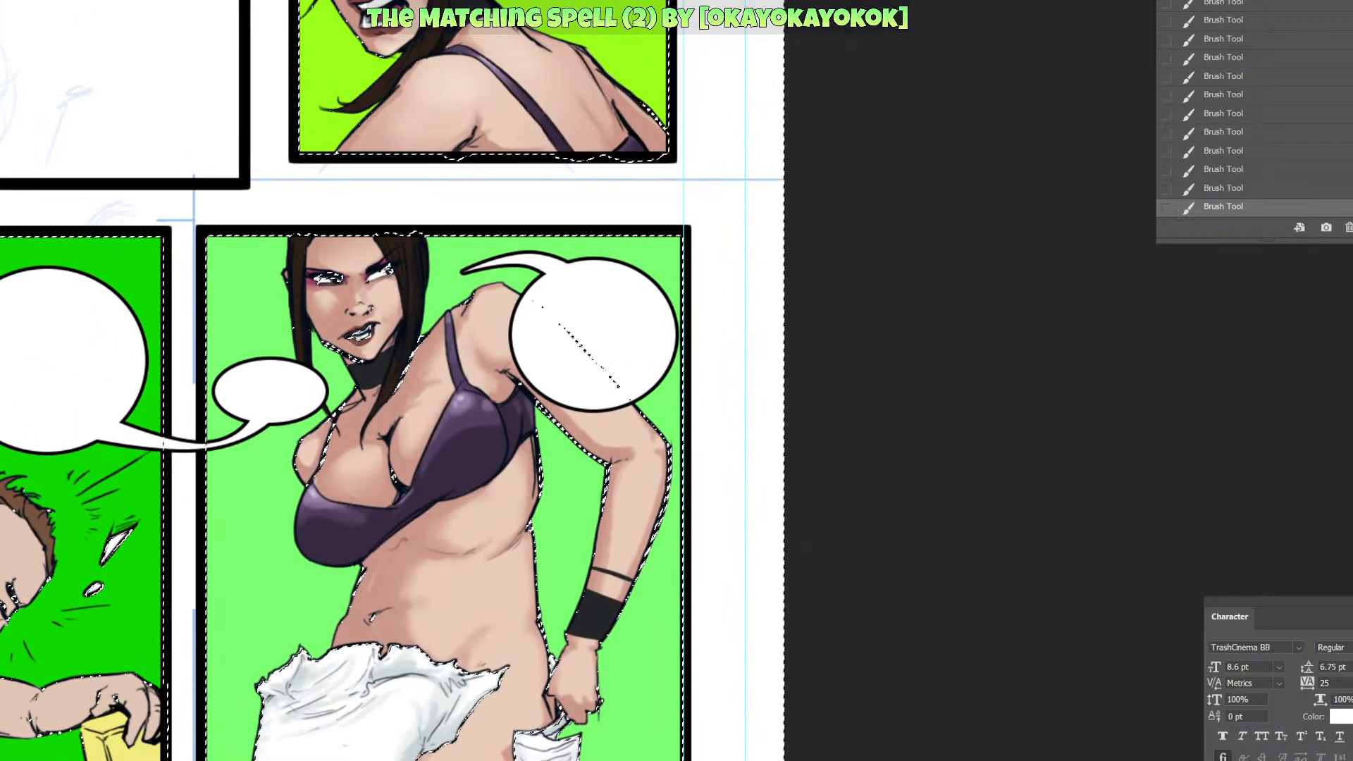
{"action": "right_click", "coordinate": [304, 711]}
{"action": "left_click", "coordinate": [483, 709]}
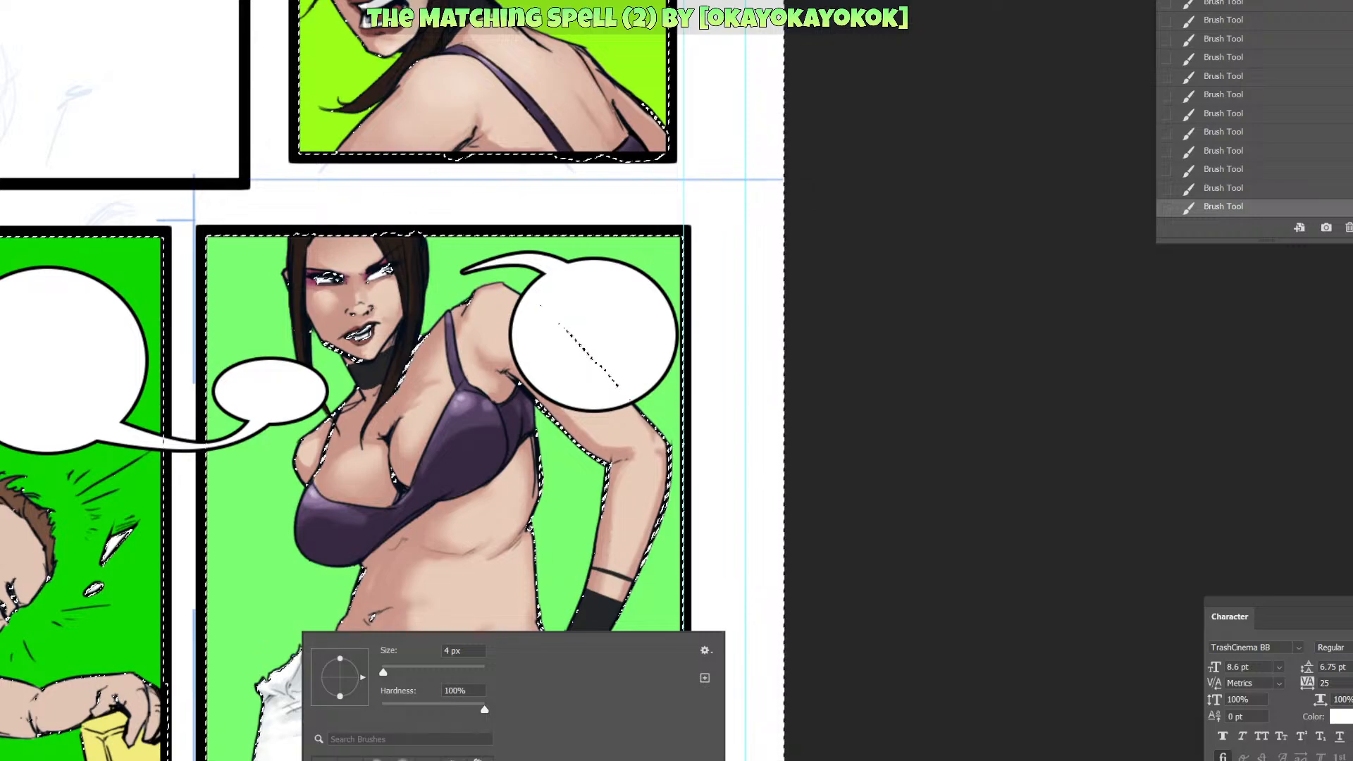
{"action": "key", "text": "Return"}
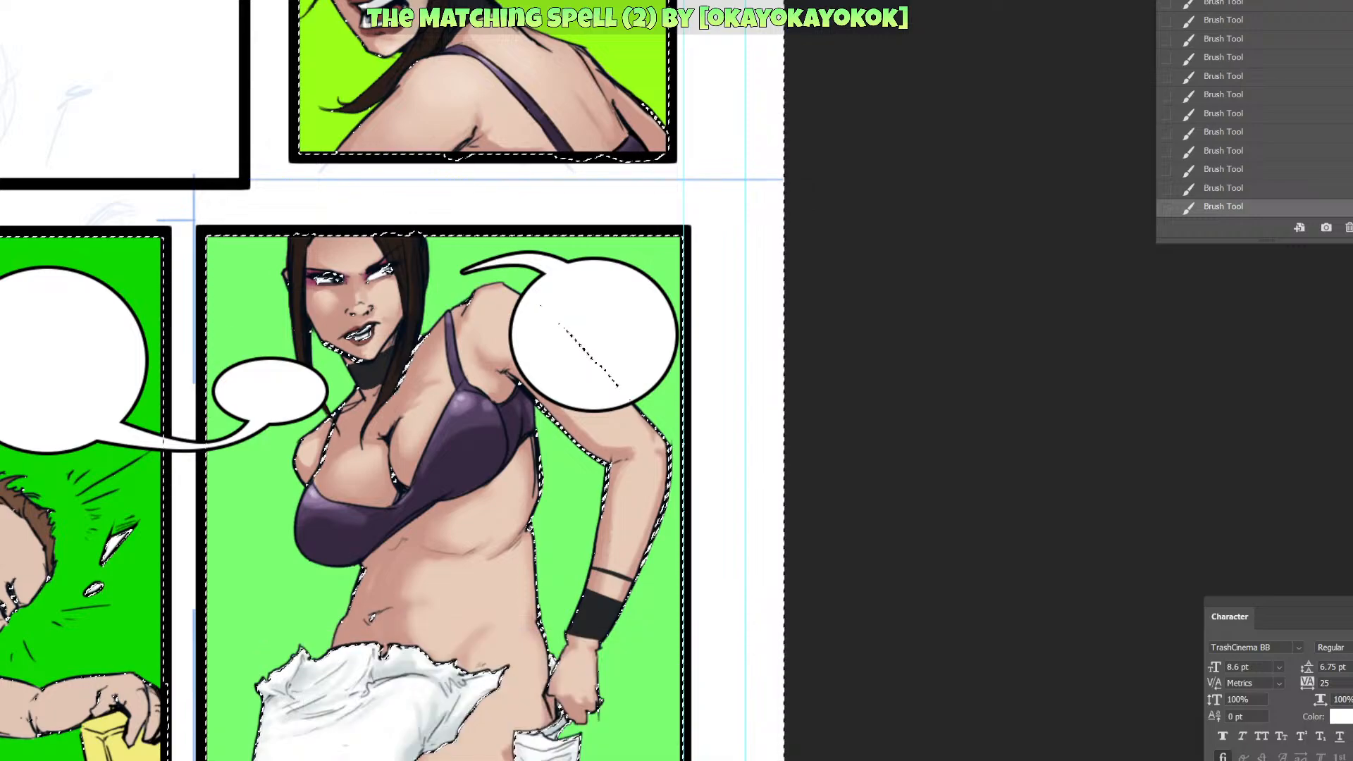
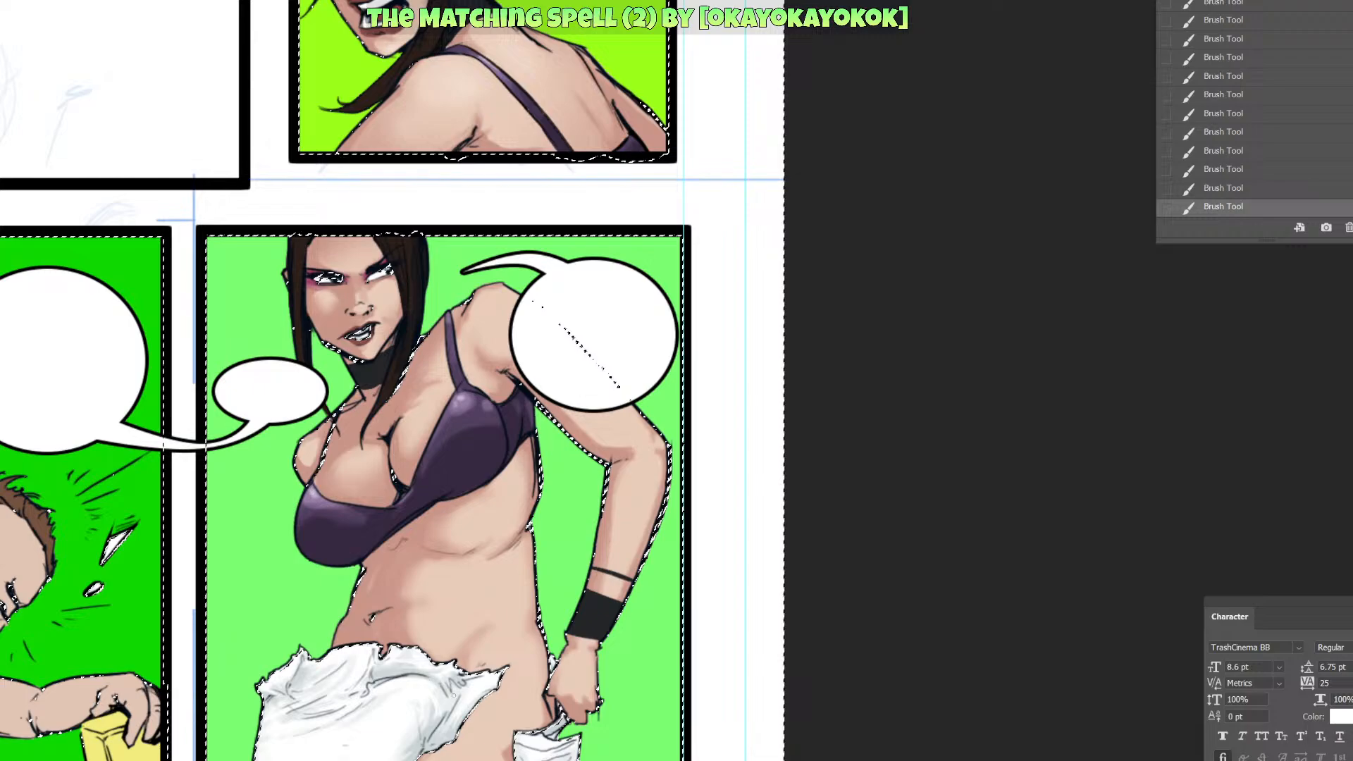
{"action": "left_click_drag", "start_coordinate": [615, 737], "coordinate": [565, 713]}
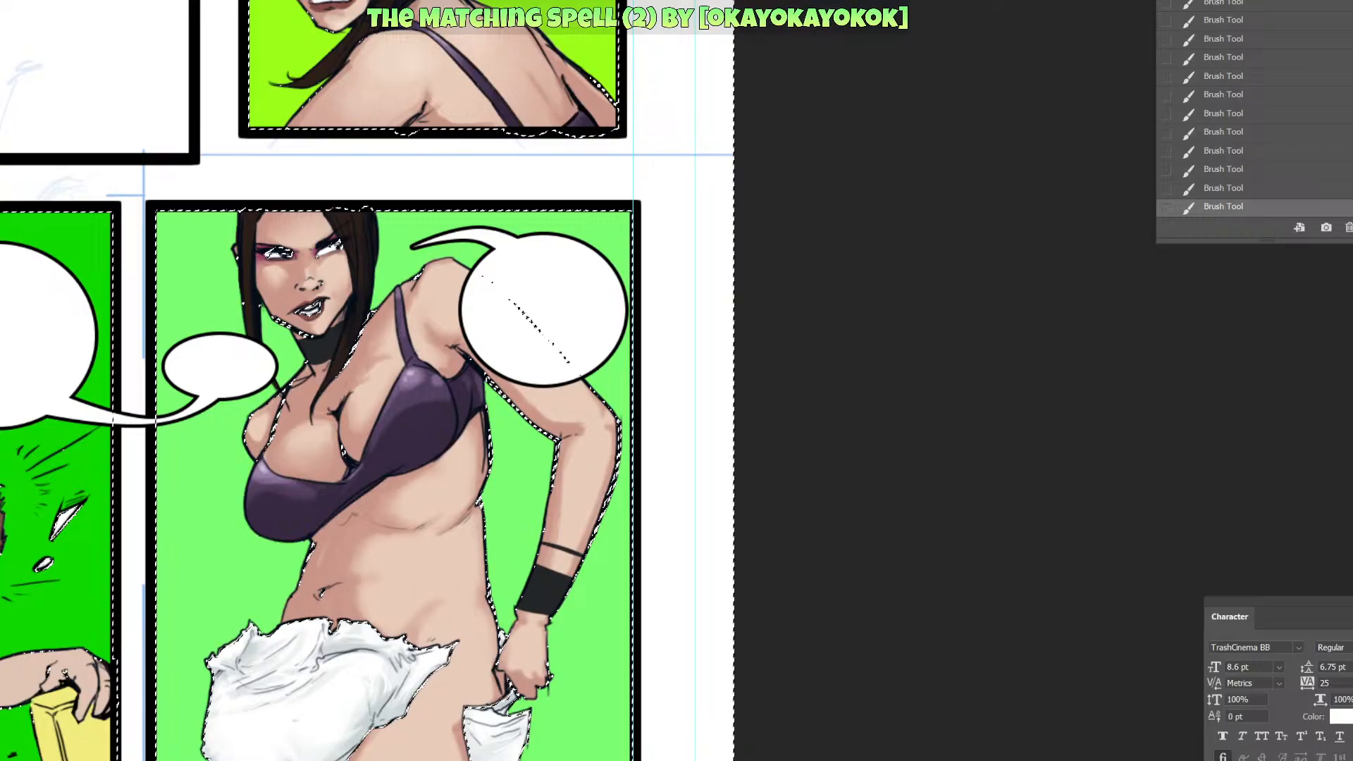
Pick a recent brush preset and clear the active selection around the figures.
{"action": "left_click_drag", "start_coordinate": [562, 752], "coordinate": [510, 760]}
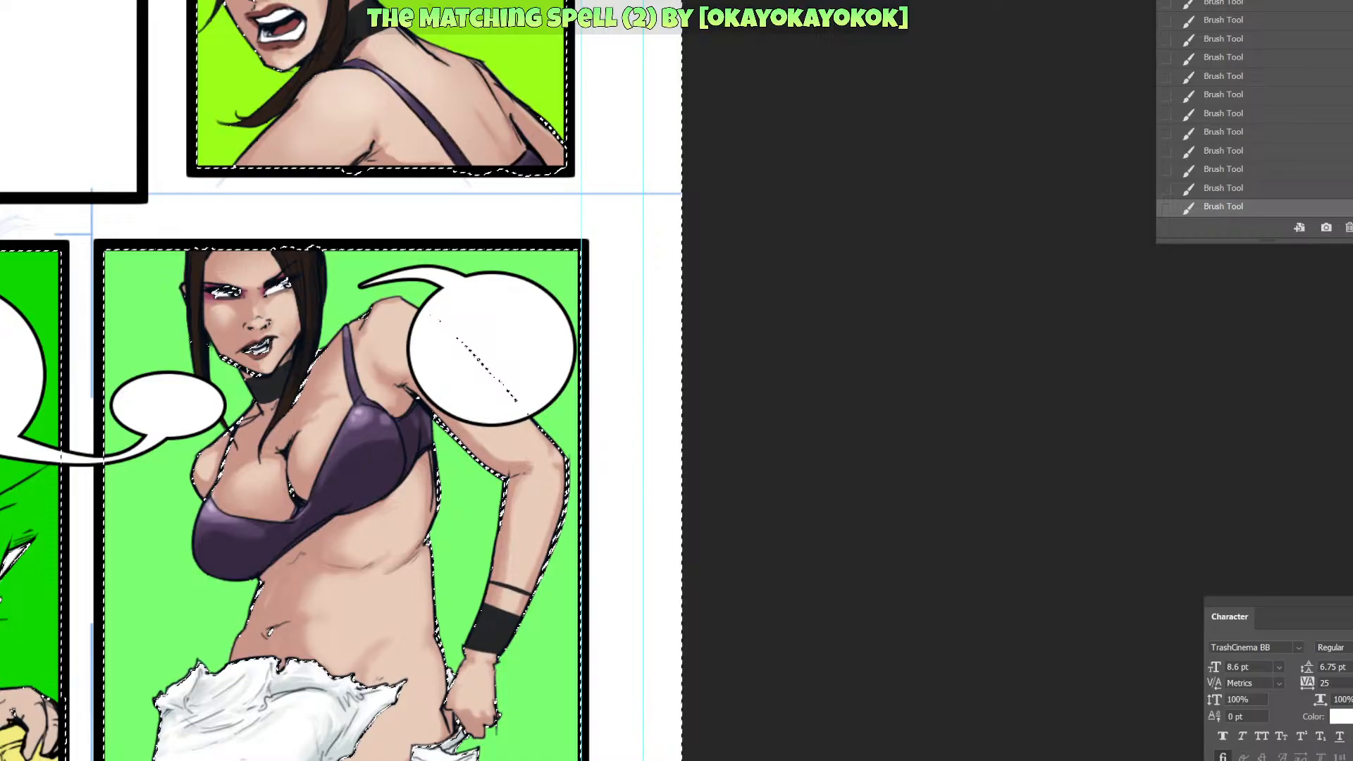
{"action": "left_click_drag", "start_coordinate": [625, 760], "coordinate": [646, 745]}
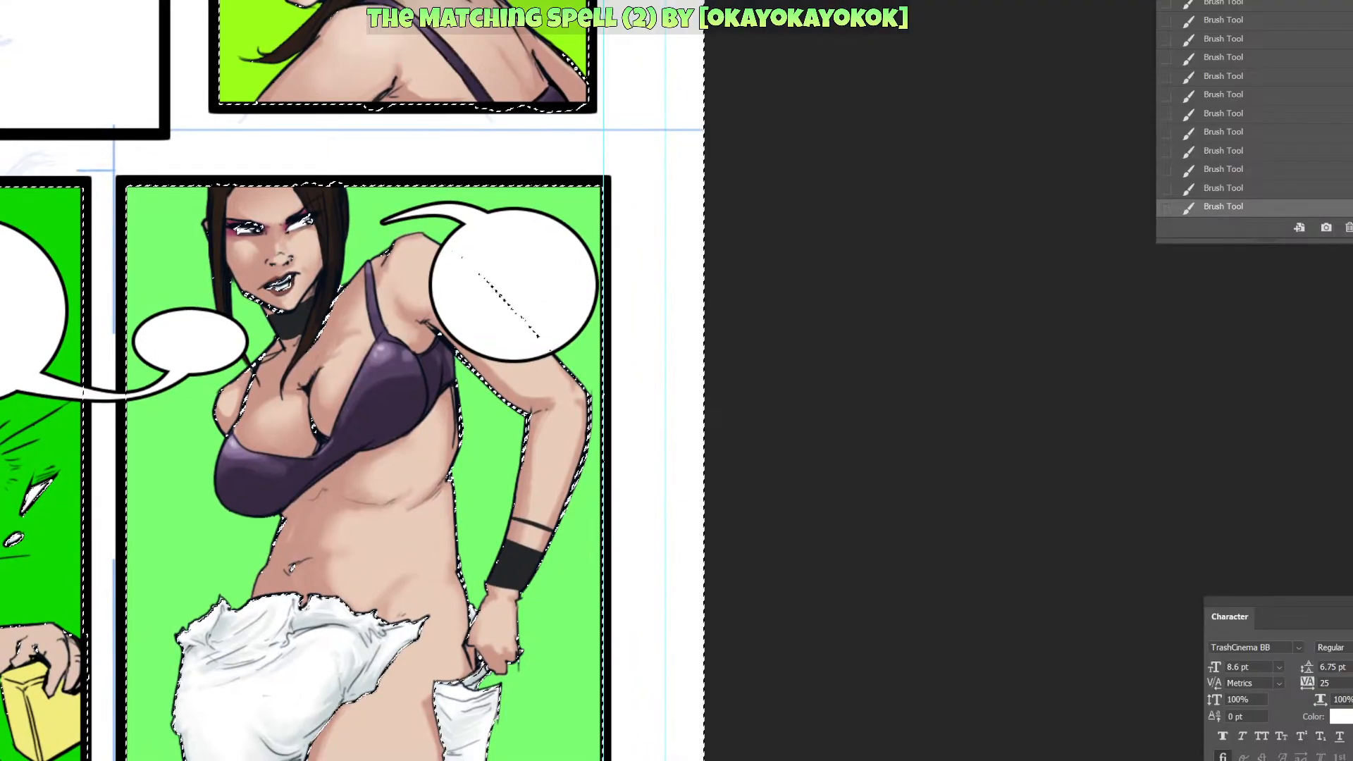
{"action": "right_click", "coordinate": [389, 632]}
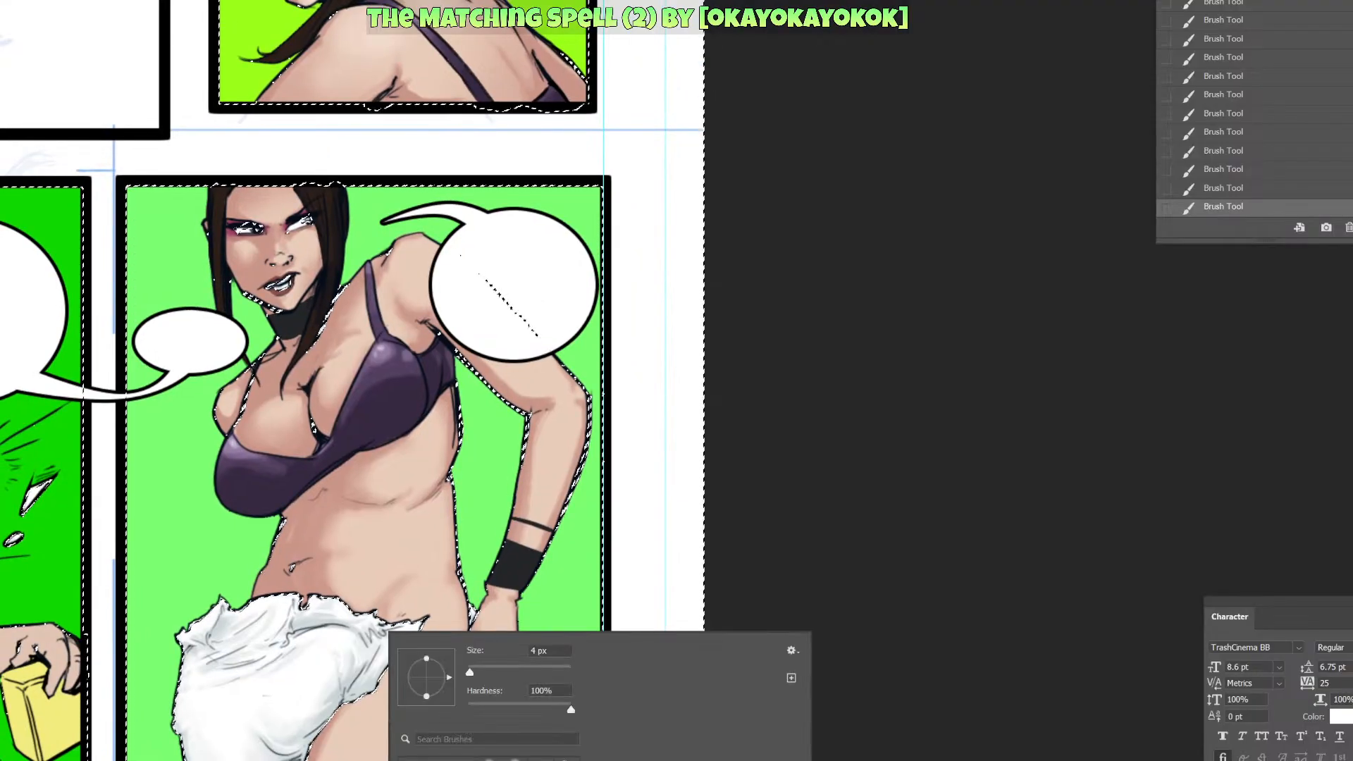
{"action": "left_click", "coordinate": [515, 760]}
{"action": "key", "text": "Return"}
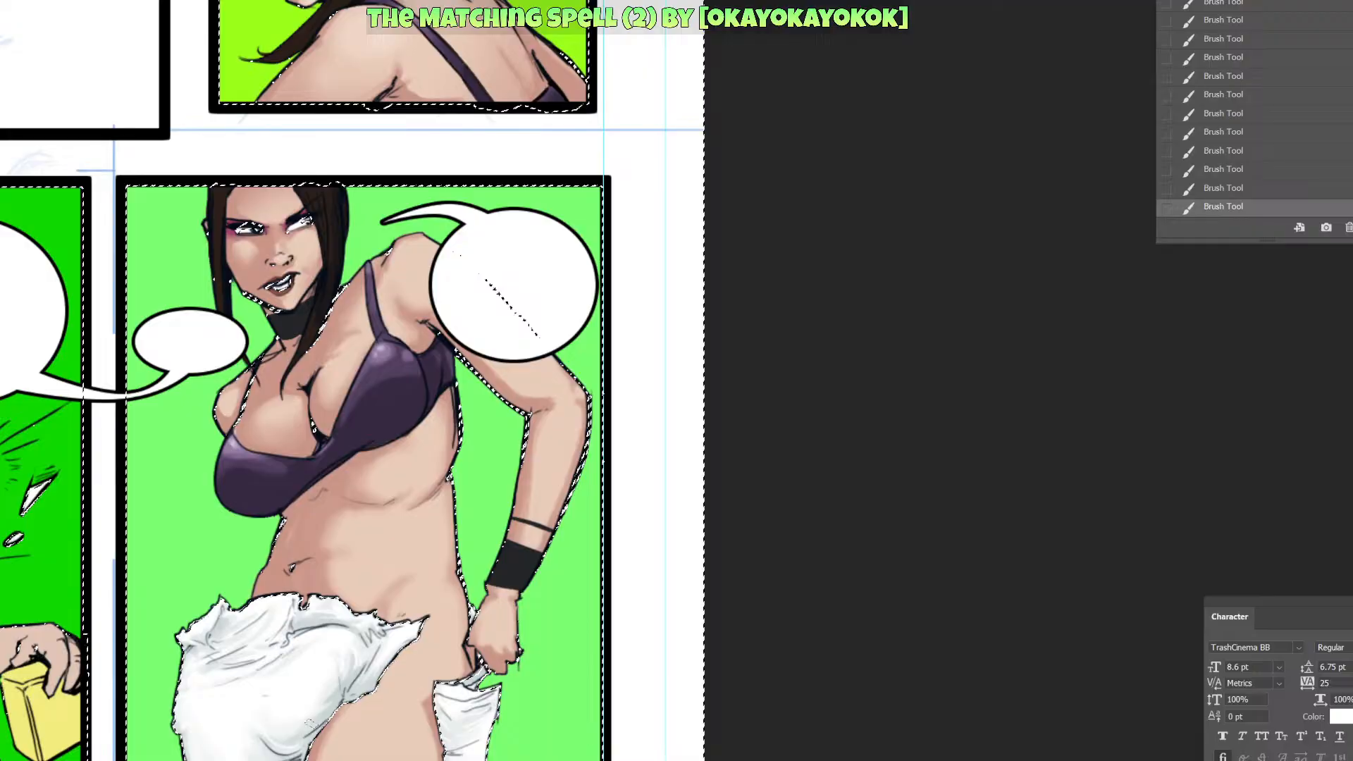
{"action": "left_click_drag", "start_coordinate": [457, 360], "coordinate": [464, 553]}
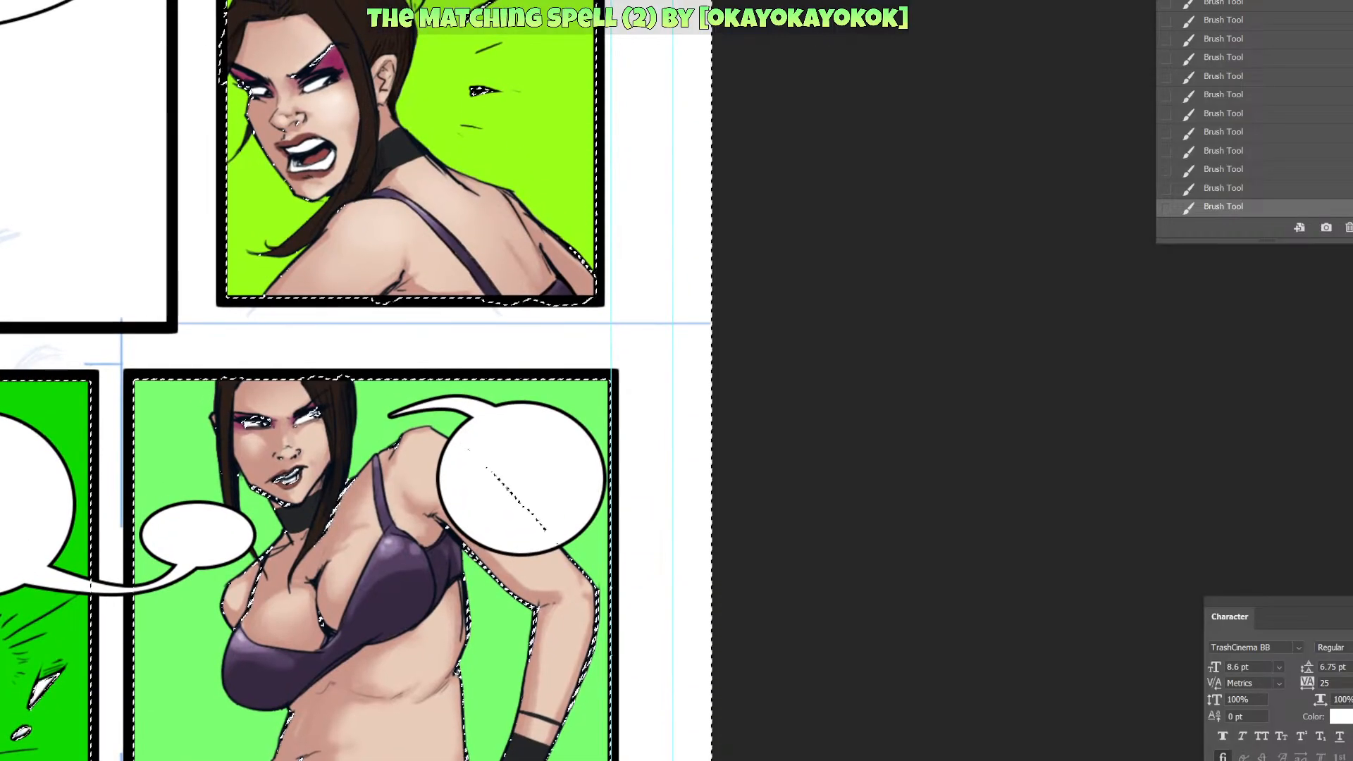
{"action": "key", "text": "ctrl+d"}
{"action": "mouse_move", "coordinate": [789, 687]}
{"action": "left_mouse_down"}
{"action": "mouse_move", "coordinate": [803, 589]}
{"action": "mouse_move", "coordinate": [788, 661]}
{"action": "left_mouse_up"}
{"action": "left_click_drag", "start_coordinate": [757, 576], "coordinate": [747, 760]}
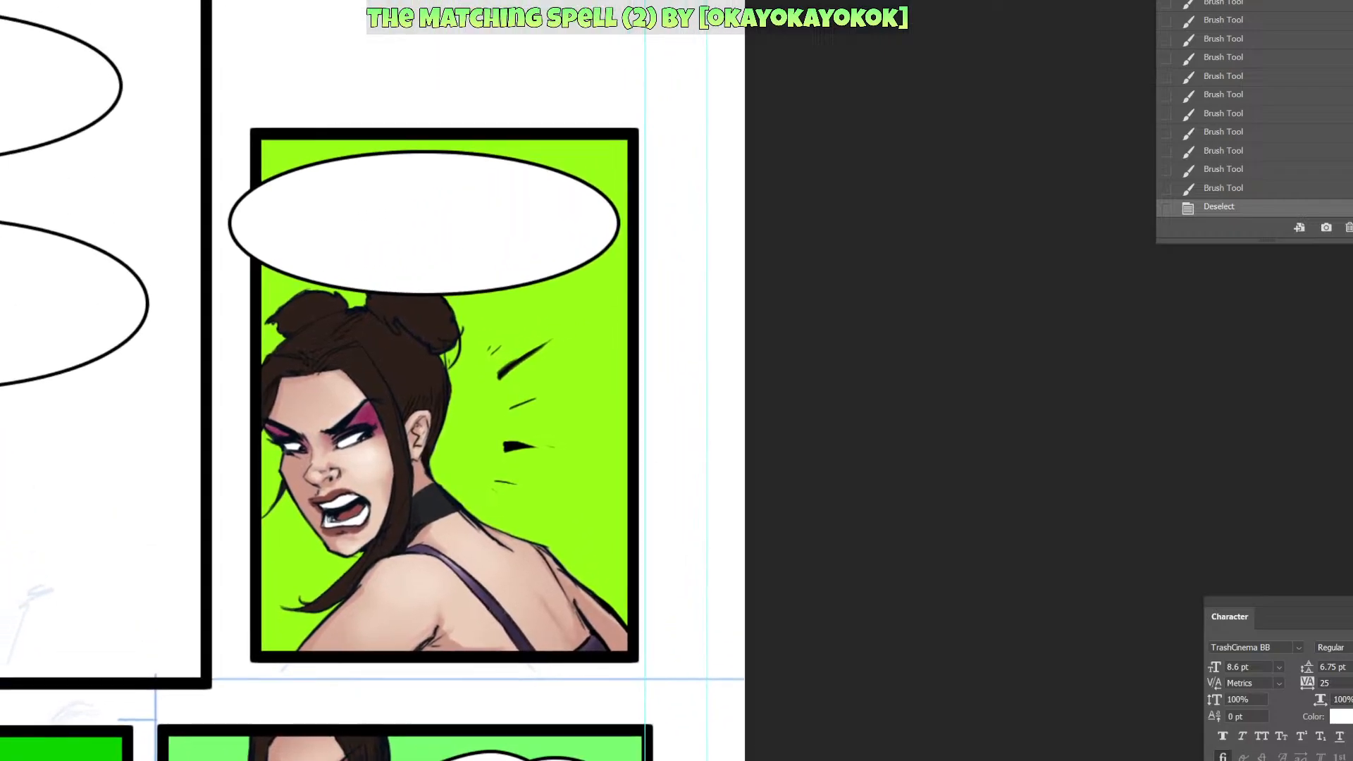
Select the woman's dark brown hair with the Magic Wand and set the foreground colour to a pale pinkish grey, hue 19.
{"action": "left_click", "coordinate": [404, 457]}
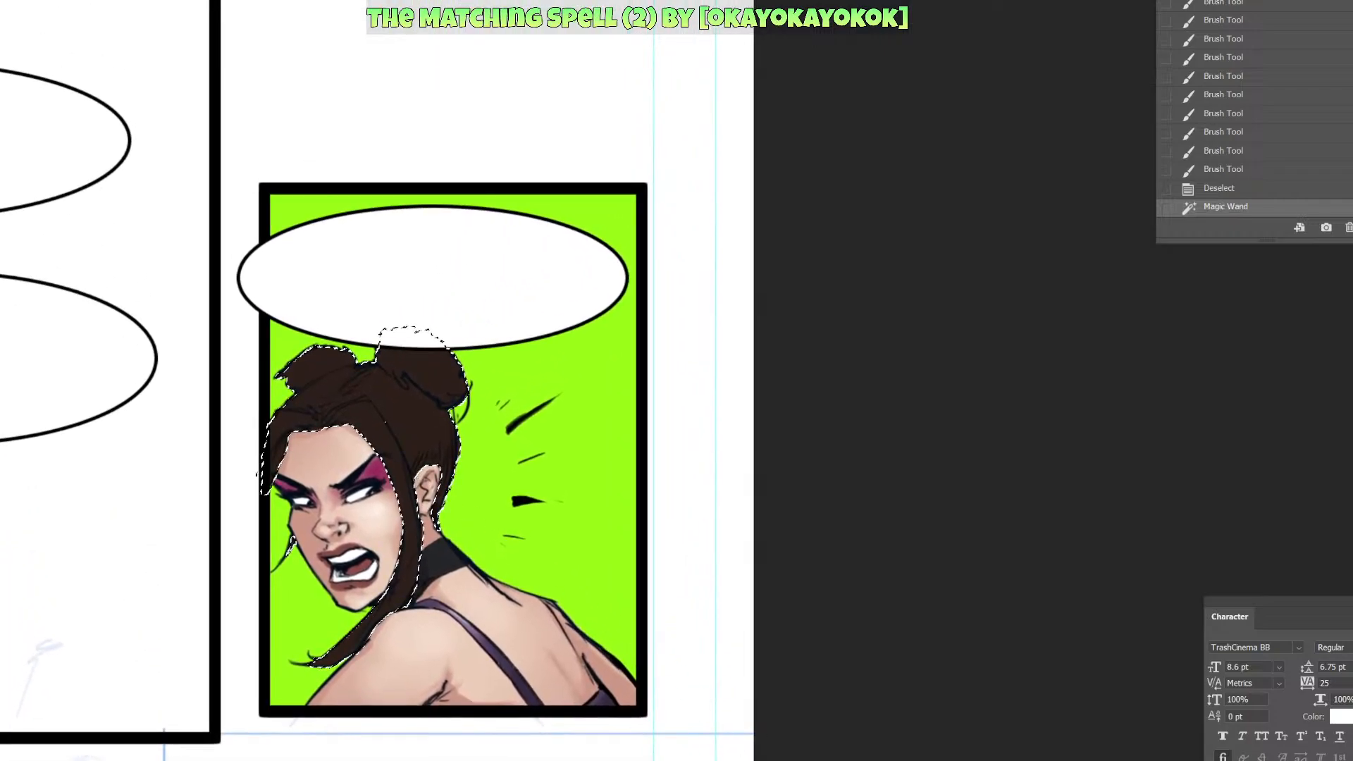
{"action": "left_click", "coordinate": [416, 416], "text": "alt"}
{"action": "scroll", "coordinate": [213, 497], "scroll_direction": "up", "scroll_amount": 2}
{"action": "left_click_drag", "start_coordinate": [213, 497], "coordinate": [130, 635]}
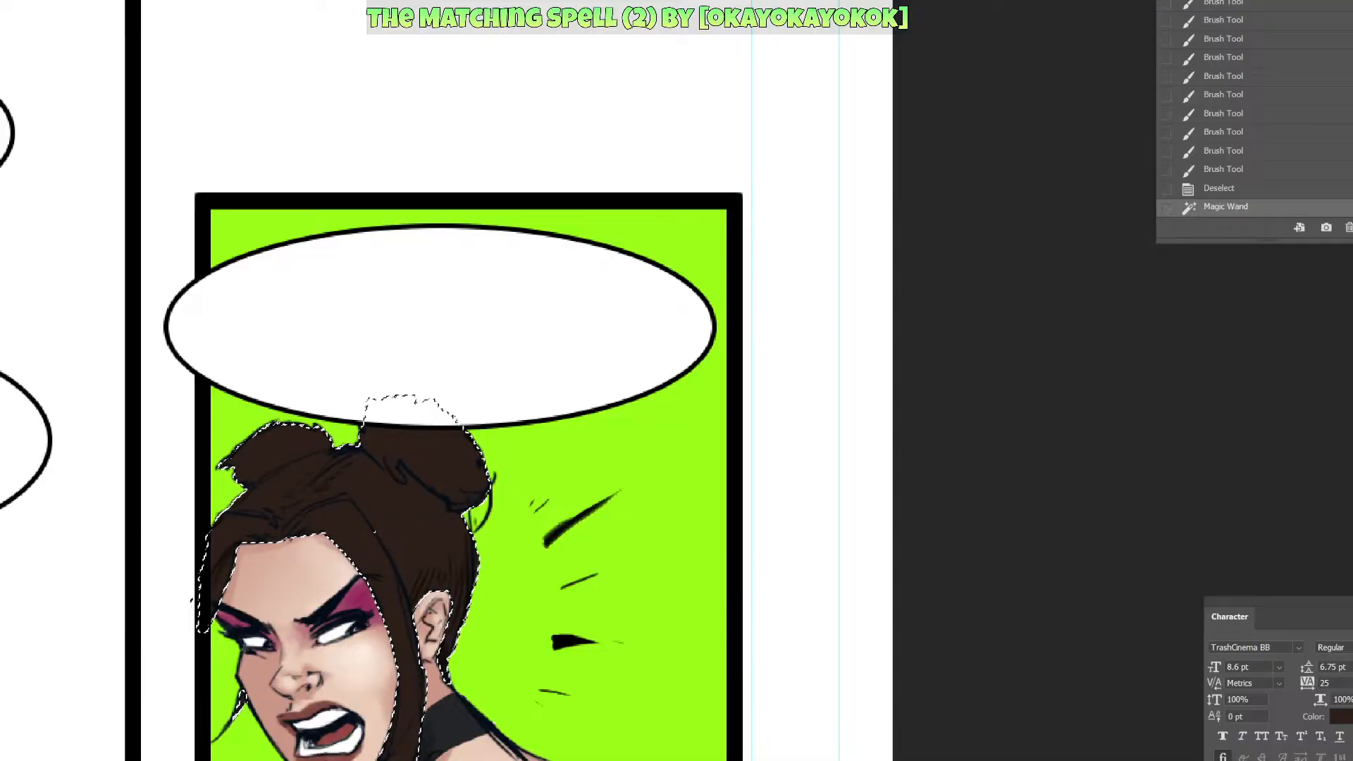
{"action": "key", "text": "n"}
{"action": "left_click", "coordinate": [703, 663]}
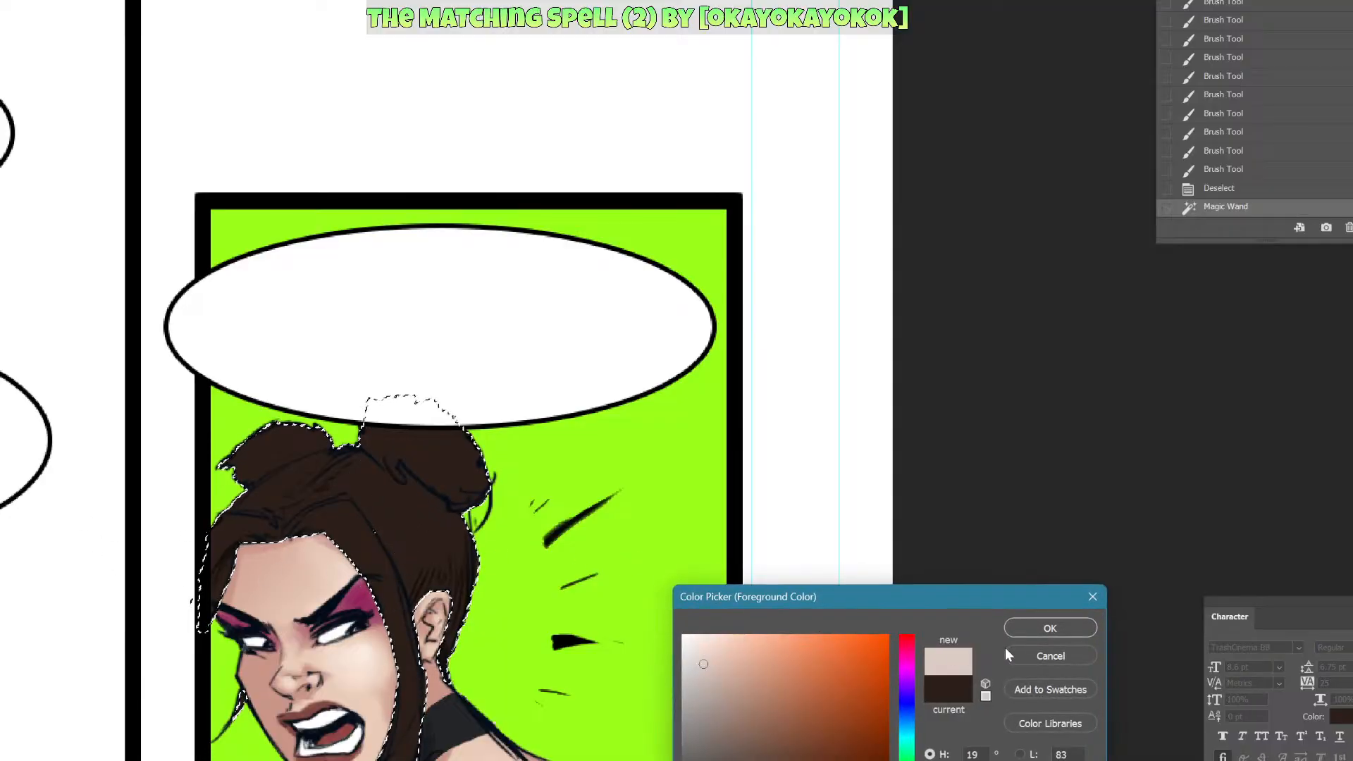
{"action": "left_click", "coordinate": [1050, 628]}
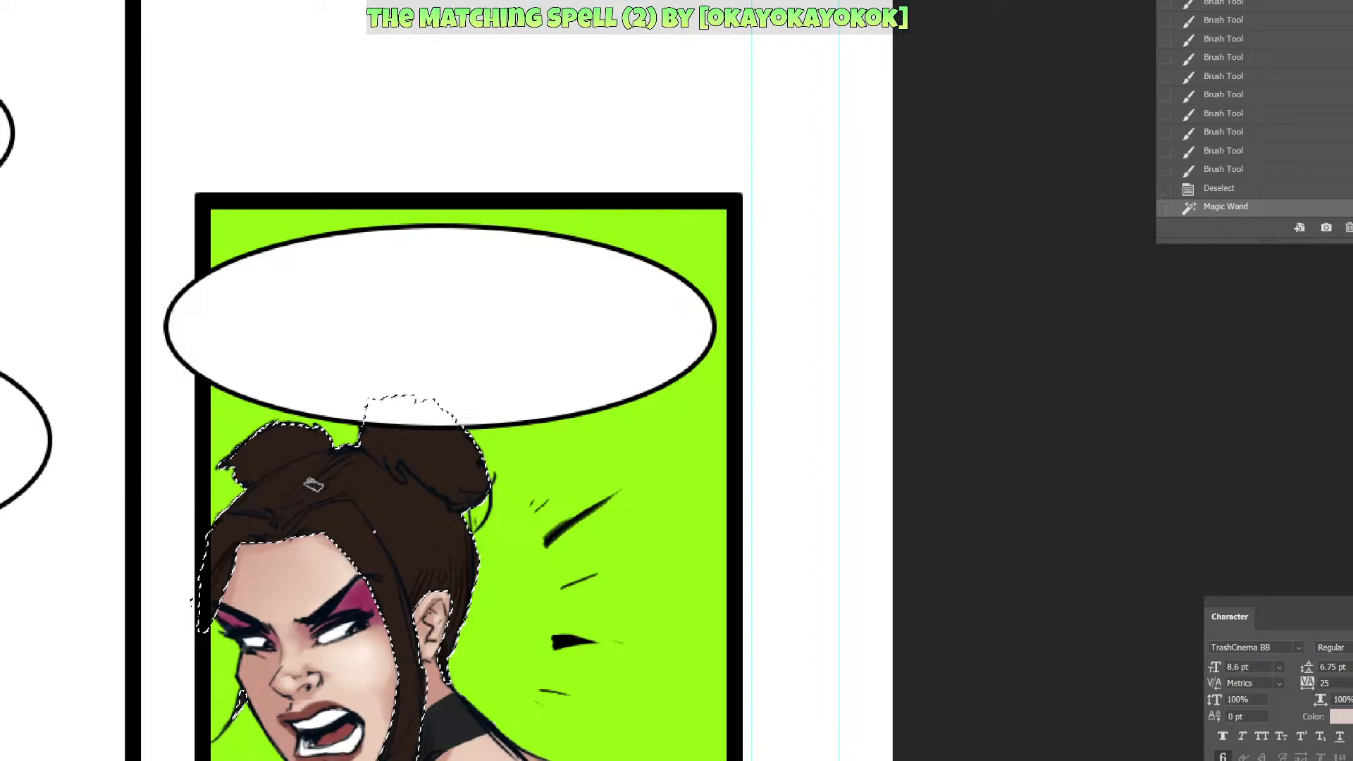
Paint greyish highlights on the smaller, front hair bun, sampling intermediate tones from the hair.
{"action": "left_click_drag", "start_coordinate": [315, 506], "coordinate": [325, 600]}
{"action": "left_click_drag", "start_coordinate": [247, 547], "coordinate": [265, 537]}
{"action": "mouse_move", "coordinate": [245, 555]}
{"action": "left_mouse_down"}
{"action": "mouse_move", "coordinate": [267, 543]}
{"action": "mouse_move", "coordinate": [269, 558]}
{"action": "left_mouse_up"}
{"action": "mouse_move", "coordinate": [257, 577]}
{"action": "left_mouse_down"}
{"action": "mouse_move", "coordinate": [283, 545]}
{"action": "mouse_move", "coordinate": [253, 548]}
{"action": "mouse_move", "coordinate": [262, 566]}
{"action": "mouse_move", "coordinate": [339, 532]}
{"action": "mouse_move", "coordinate": [331, 521]}
{"action": "mouse_move", "coordinate": [349, 536]}
{"action": "left_mouse_up"}
{"action": "left_click", "coordinate": [283, 541], "text": "alt"}
{"action": "left_click", "coordinate": [258, 569], "text": "alt"}
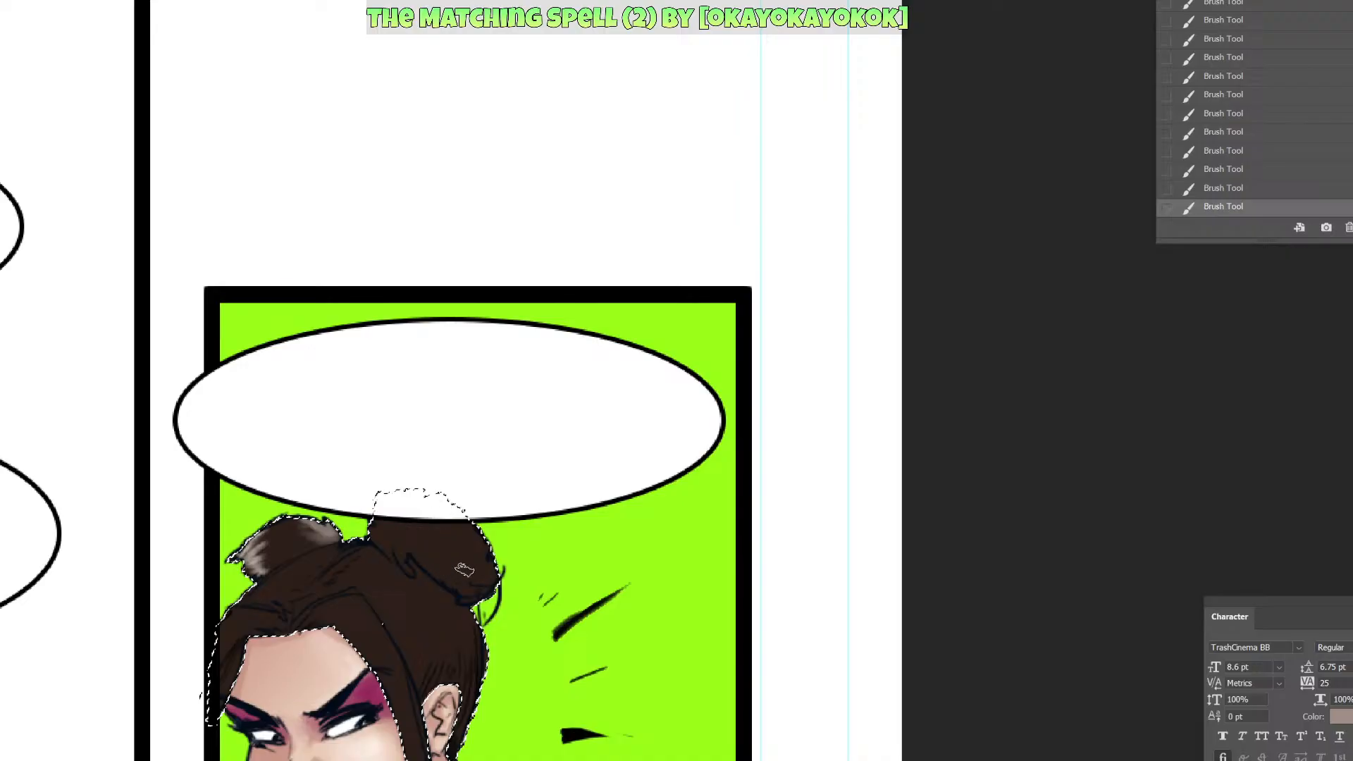
Set the foreground to a warmer tan and paint highlight strands on the larger hair bun and above the ear, blending with sampled browns.
{"action": "left_click", "coordinate": [2, 662]}
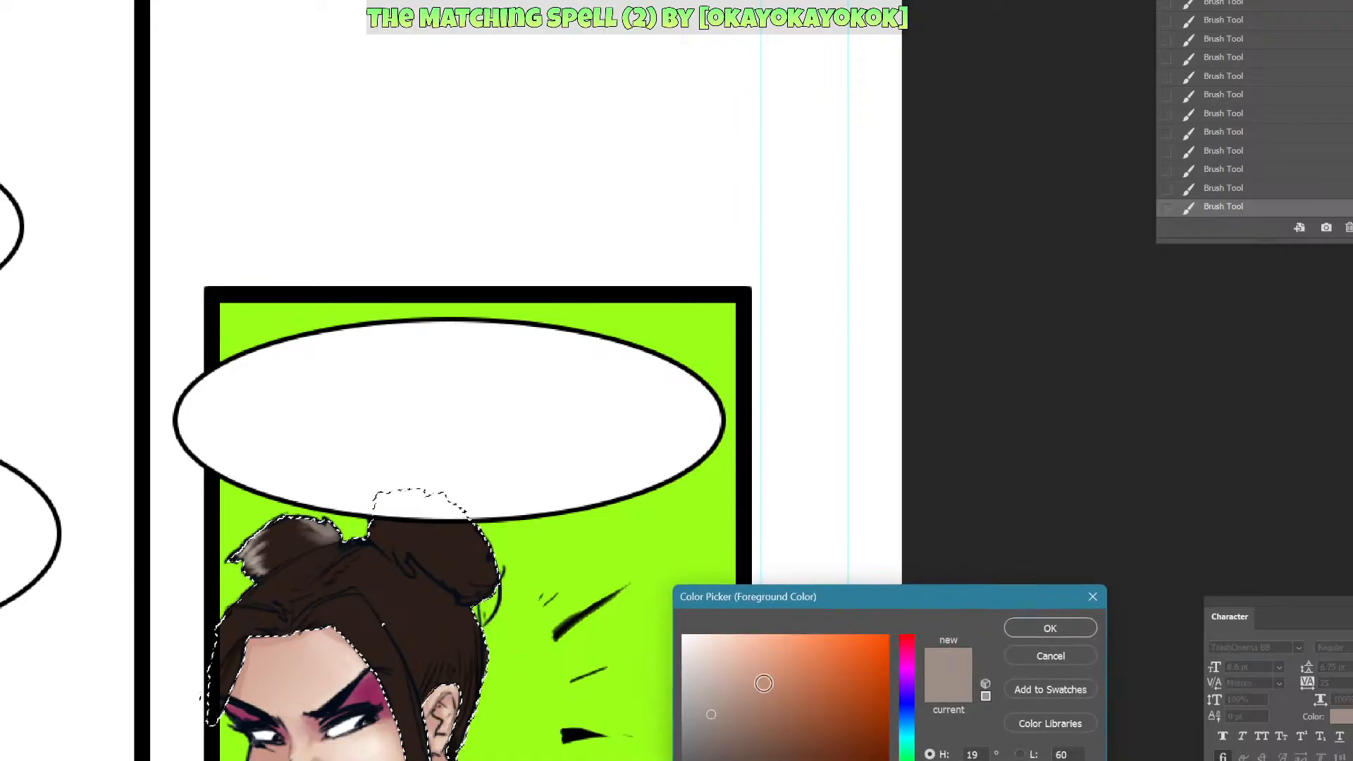
{"action": "left_click", "coordinate": [739, 708]}
{"action": "left_click", "coordinate": [1050, 628]}
{"action": "mouse_move", "coordinate": [462, 591]}
{"action": "left_mouse_down"}
{"action": "mouse_move", "coordinate": [455, 568]}
{"action": "mouse_move", "coordinate": [479, 565]}
{"action": "mouse_move", "coordinate": [479, 541]}
{"action": "mouse_move", "coordinate": [468, 584]}
{"action": "mouse_move", "coordinate": [438, 581]}
{"action": "mouse_move", "coordinate": [476, 582]}
{"action": "mouse_move", "coordinate": [430, 560]}
{"action": "mouse_move", "coordinate": [458, 577]}
{"action": "mouse_move", "coordinate": [485, 543]}
{"action": "mouse_move", "coordinate": [486, 578]}
{"action": "mouse_move", "coordinate": [486, 557]}
{"action": "left_mouse_up"}
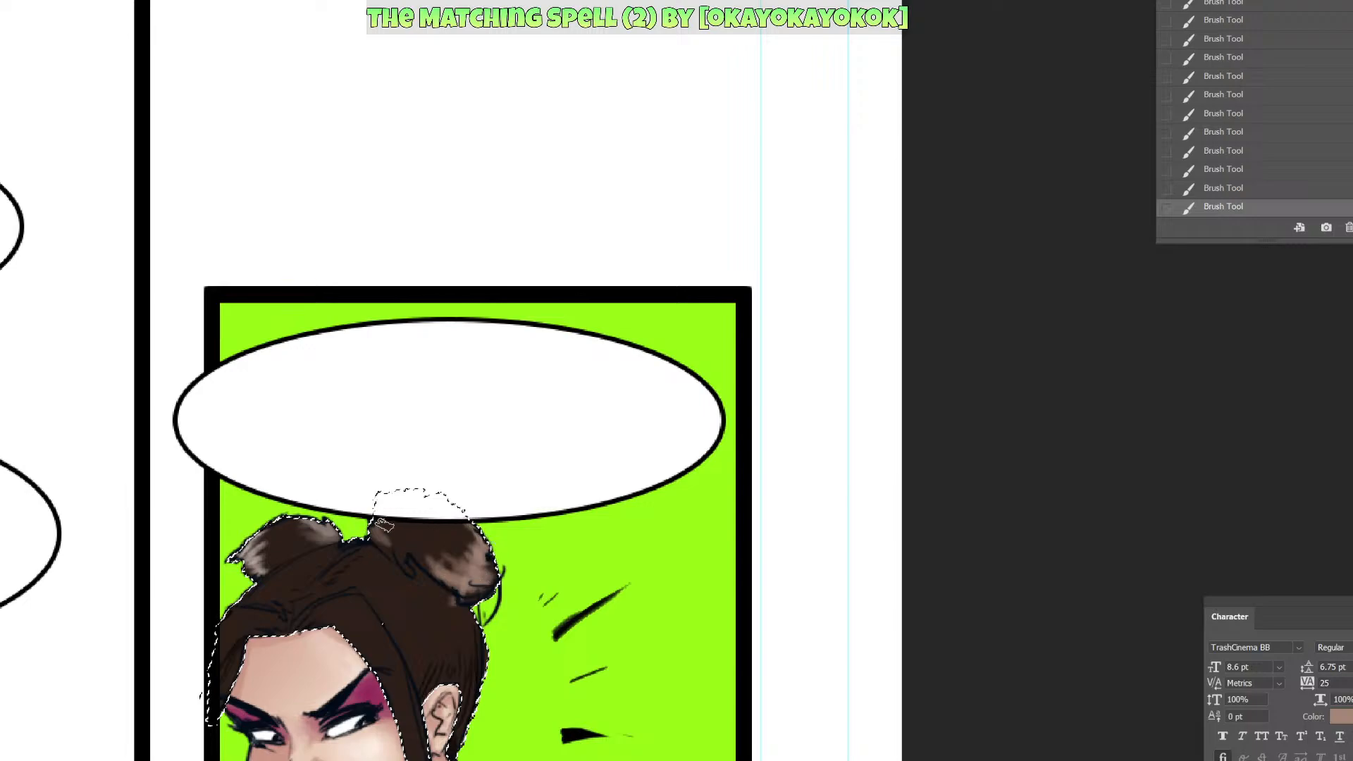
{"action": "mouse_move", "coordinate": [447, 597]}
{"action": "left_mouse_down"}
{"action": "mouse_move", "coordinate": [434, 592]}
{"action": "mouse_move", "coordinate": [420, 647]}
{"action": "mouse_move", "coordinate": [436, 621]}
{"action": "mouse_move", "coordinate": [451, 632]}
{"action": "left_mouse_up"}
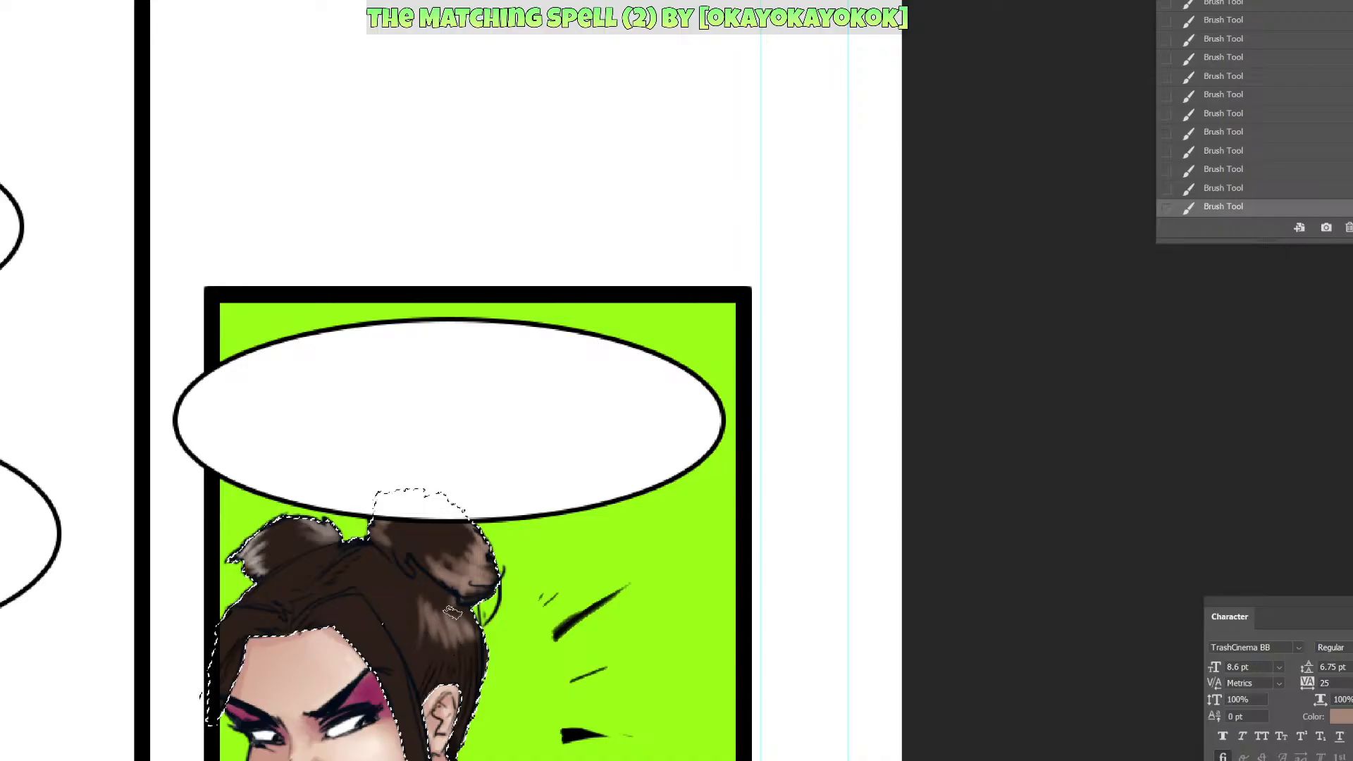
{"action": "left_click", "coordinate": [442, 588], "text": "alt"}
{"action": "mouse_move", "coordinate": [433, 552]}
{"action": "left_mouse_down"}
{"action": "mouse_move", "coordinate": [453, 568]}
{"action": "mouse_move", "coordinate": [465, 558]}
{"action": "mouse_move", "coordinate": [451, 522]}
{"action": "left_mouse_up"}
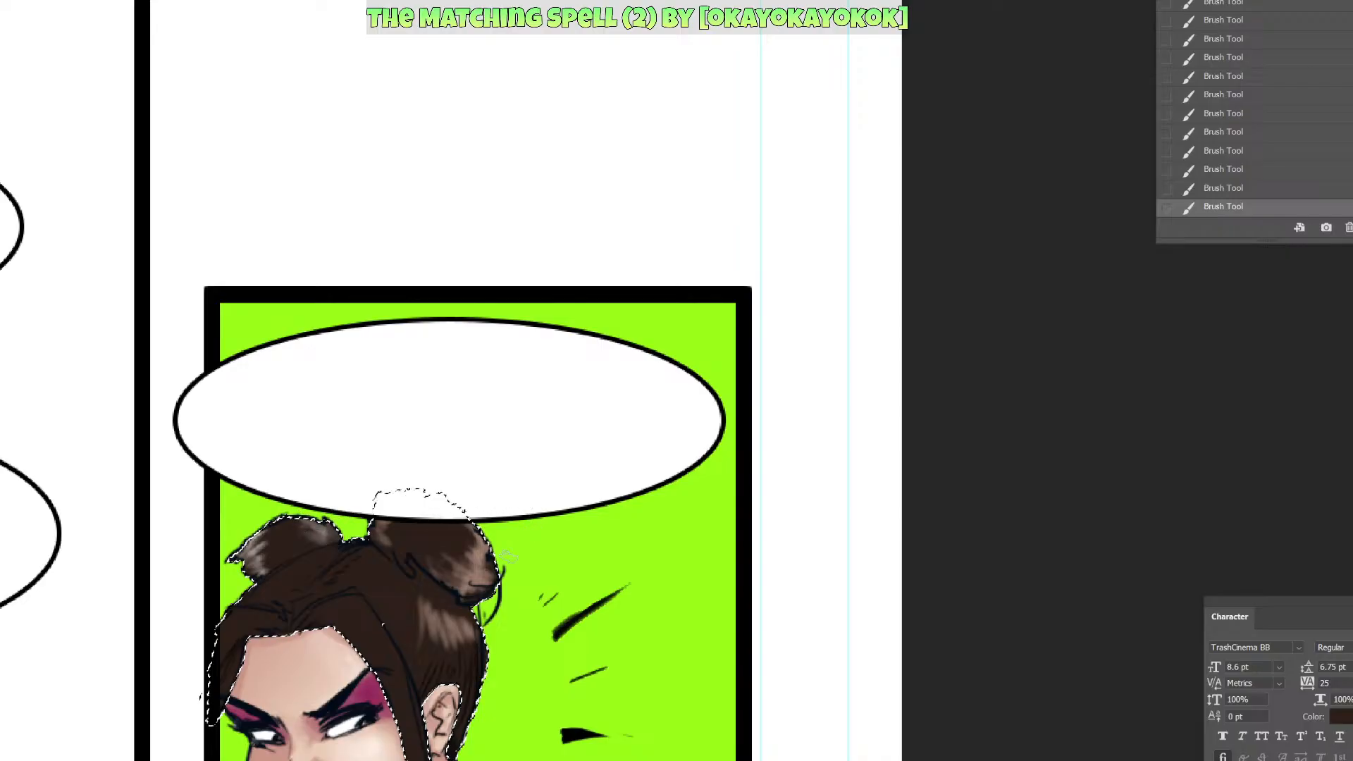
Sample a light brown from the bun and paint fine hair strands across the crown and fringe with a 12 px brush.
{"action": "left_click", "coordinate": [483, 560], "text": "alt"}
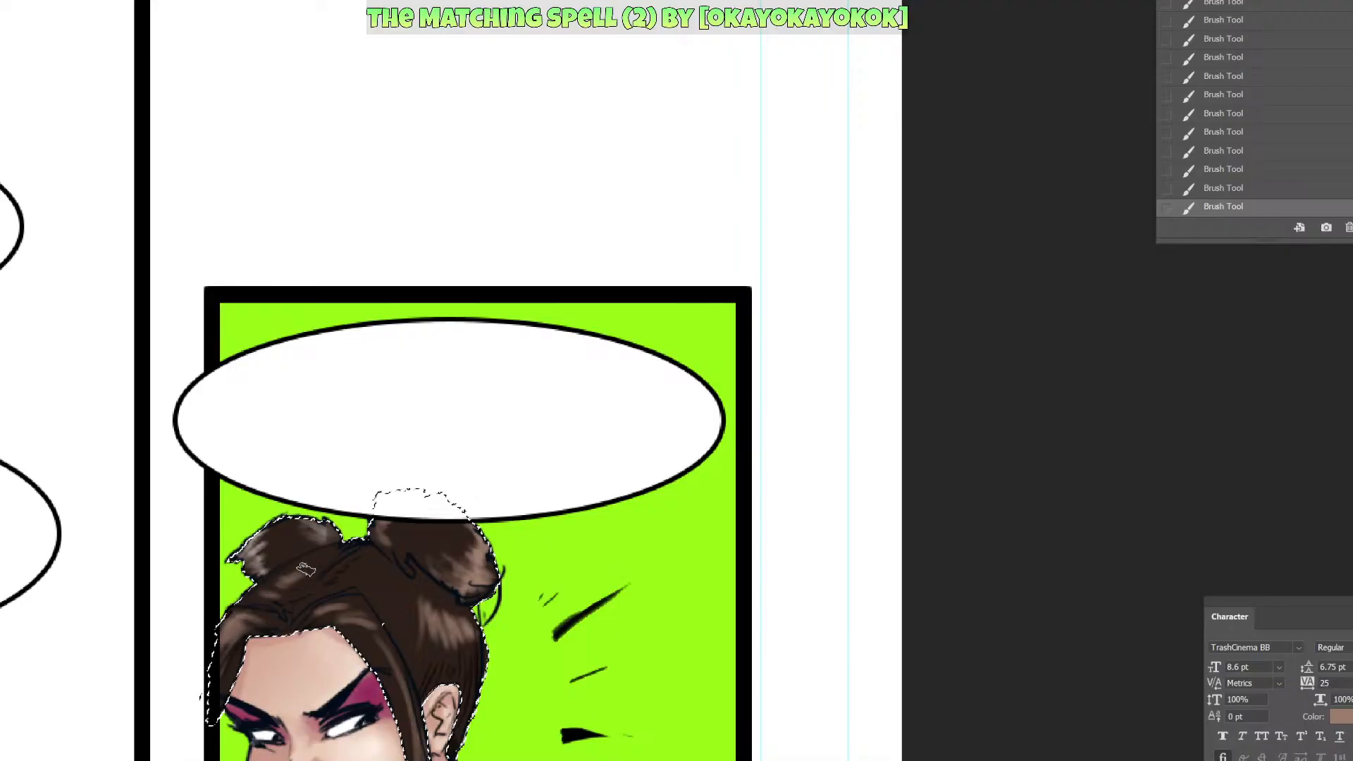
{"action": "right_click", "coordinate": [408, 585]}
{"action": "left_click_drag", "start_coordinate": [473, 620], "coordinate": [470, 620]}
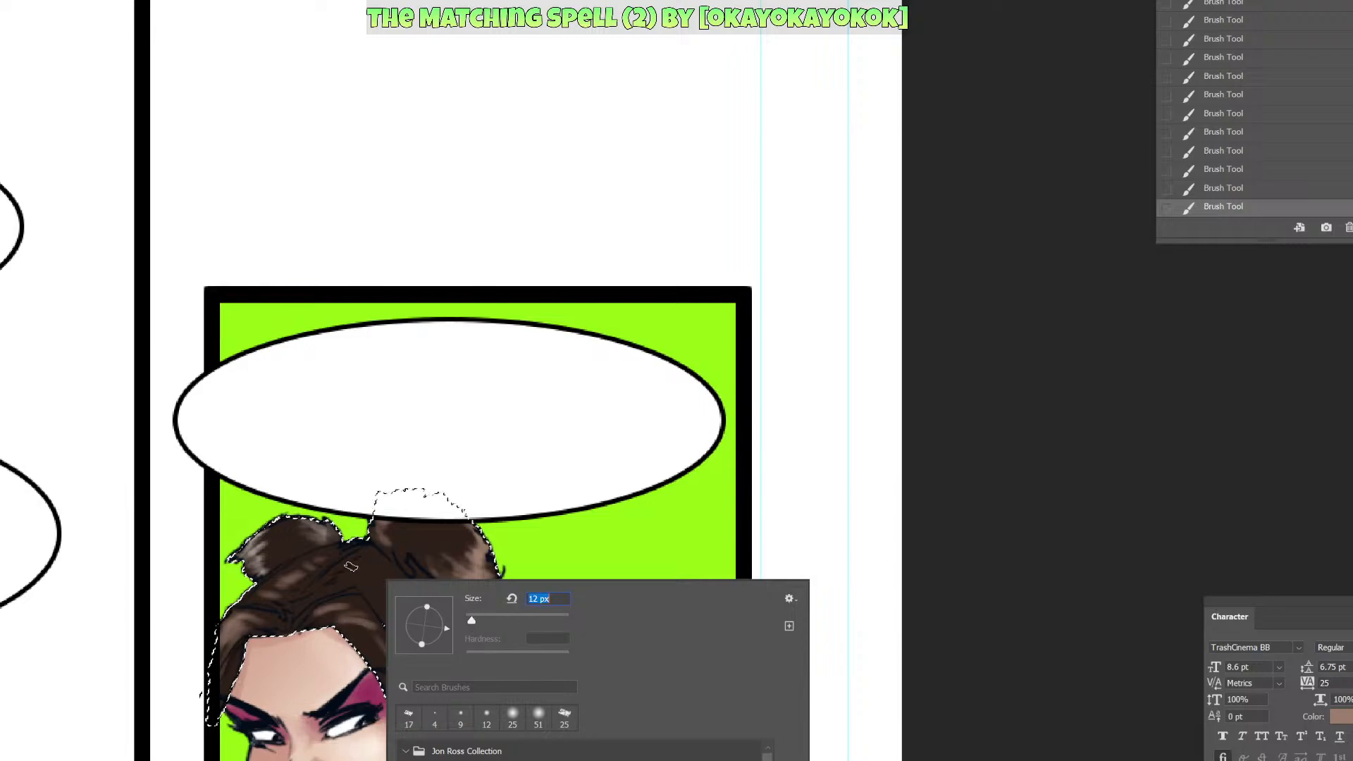
{"action": "left_click", "coordinate": [356, 558]}
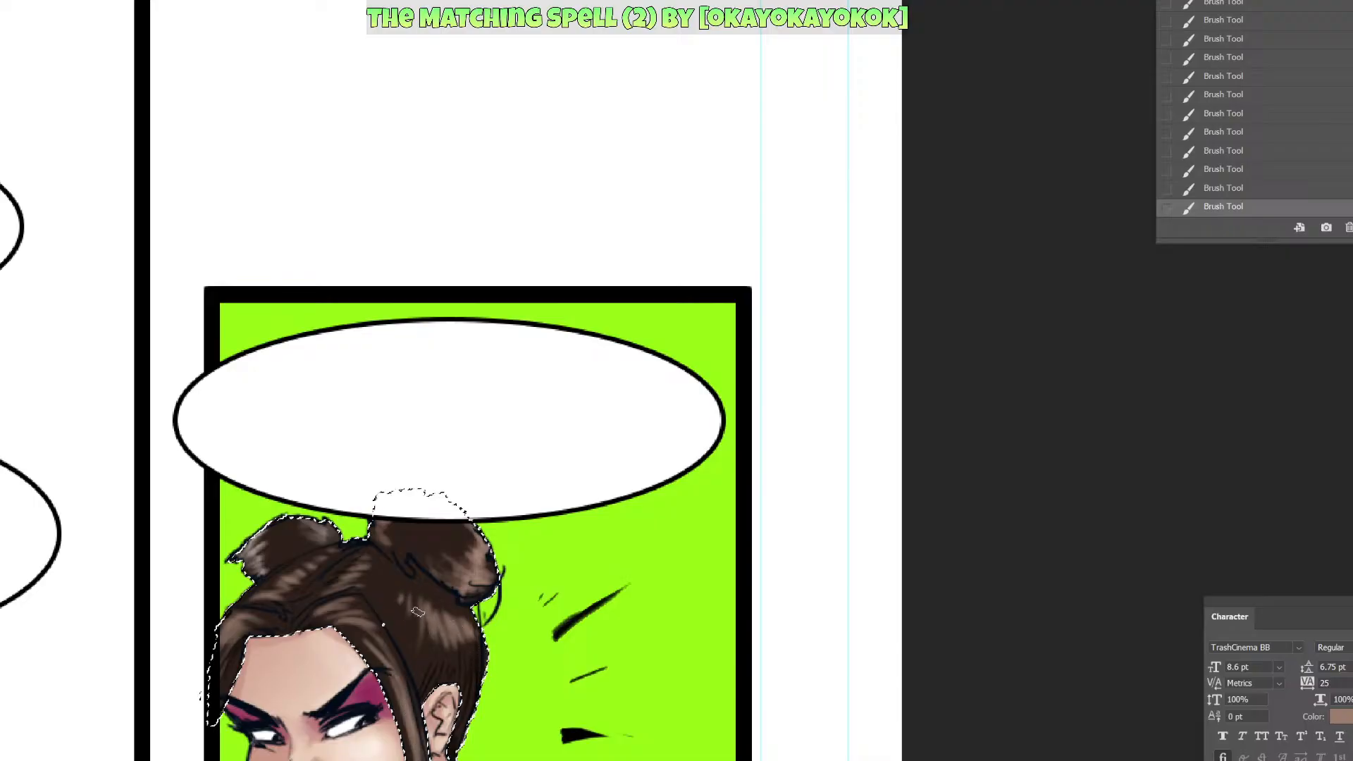
Enlarge the brush to 61 px and paint a soft brown sheen over the hair behind the crown.
{"action": "right_click", "coordinate": [473, 632]}
{"action": "left_click_drag", "start_coordinate": [559, 670], "coordinate": [578, 667]}
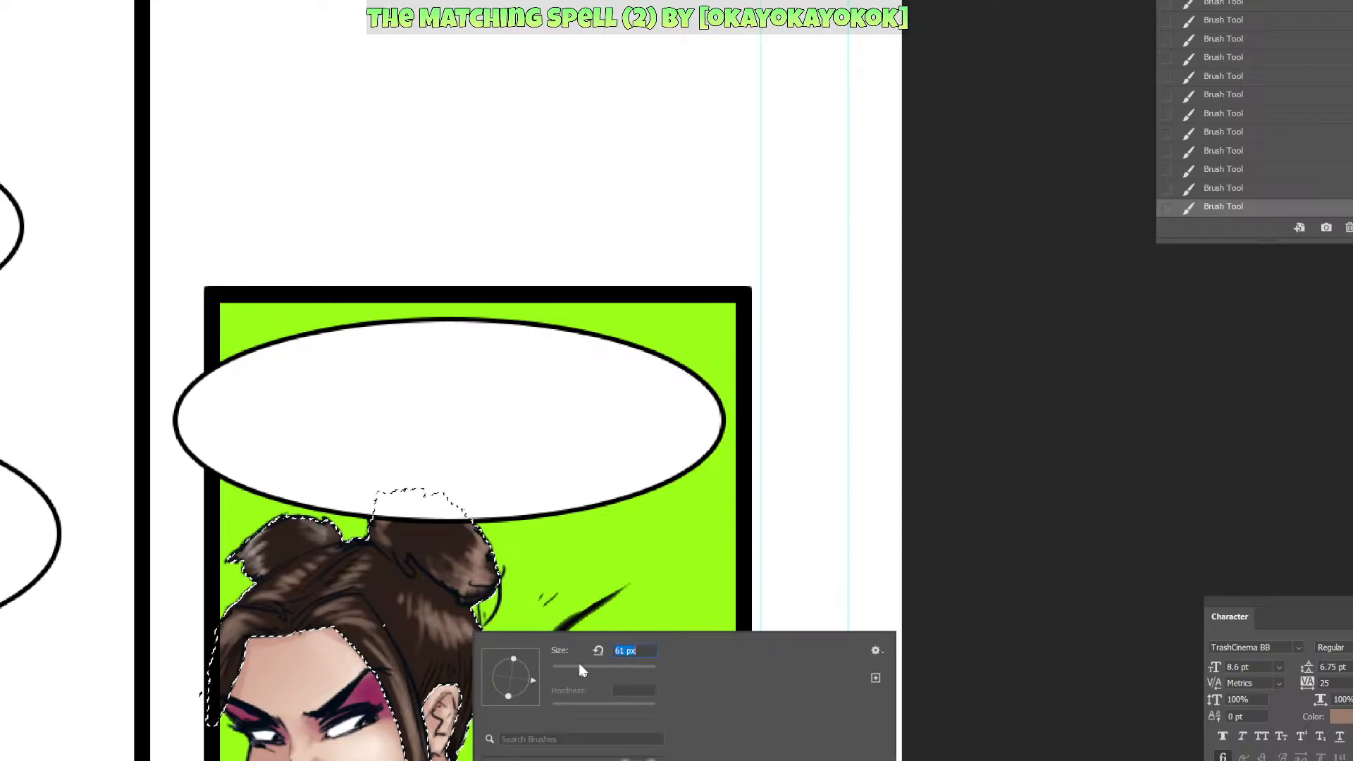
{"action": "left_click", "coordinate": [431, 615]}
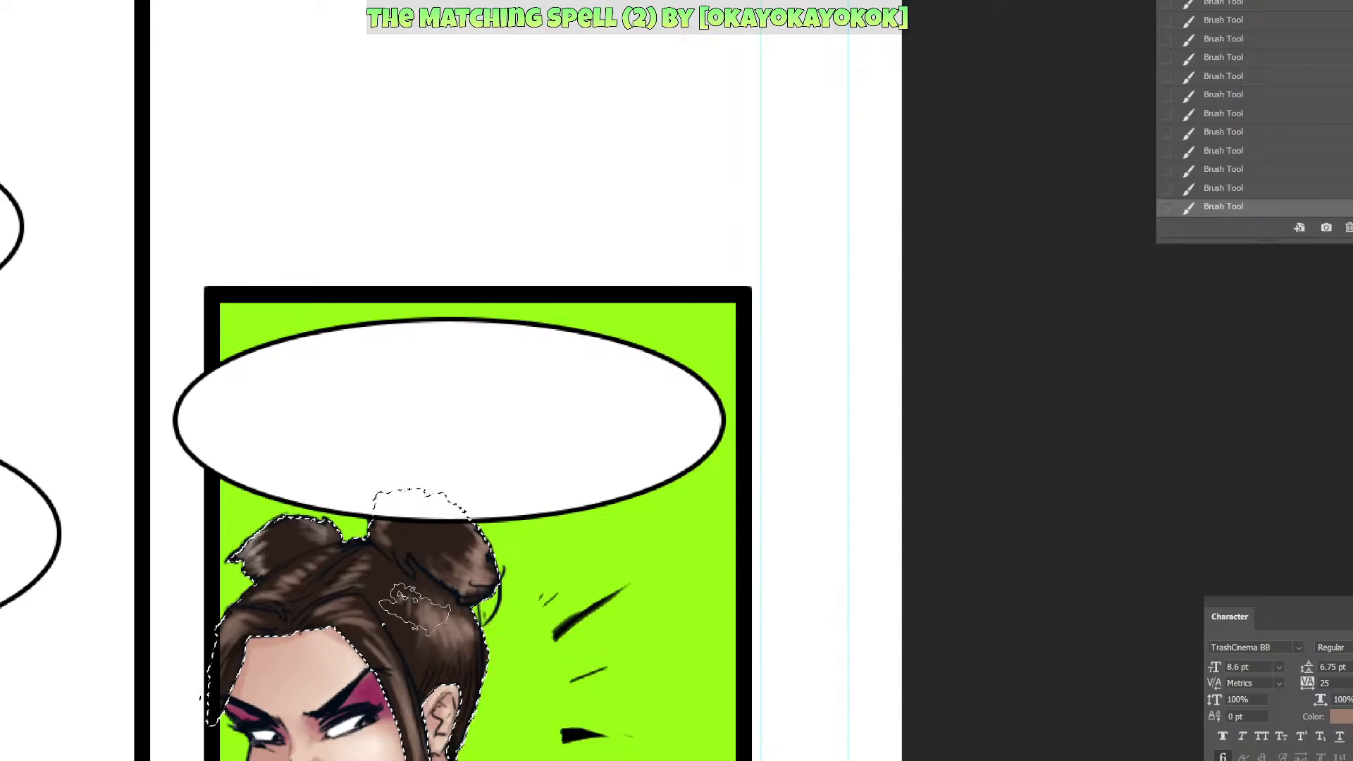
{"action": "mouse_move", "coordinate": [575, 760]}
{"action": "left_mouse_down"}
{"action": "mouse_move", "coordinate": [575, 692]}
{"action": "mouse_move", "coordinate": [558, 686]}
{"action": "left_mouse_up"}
Choose another brush preset, set the foreground to light peach, reduce the brush size and paint bright highlights on the hair.
{"action": "right_click", "coordinate": [394, 737]}
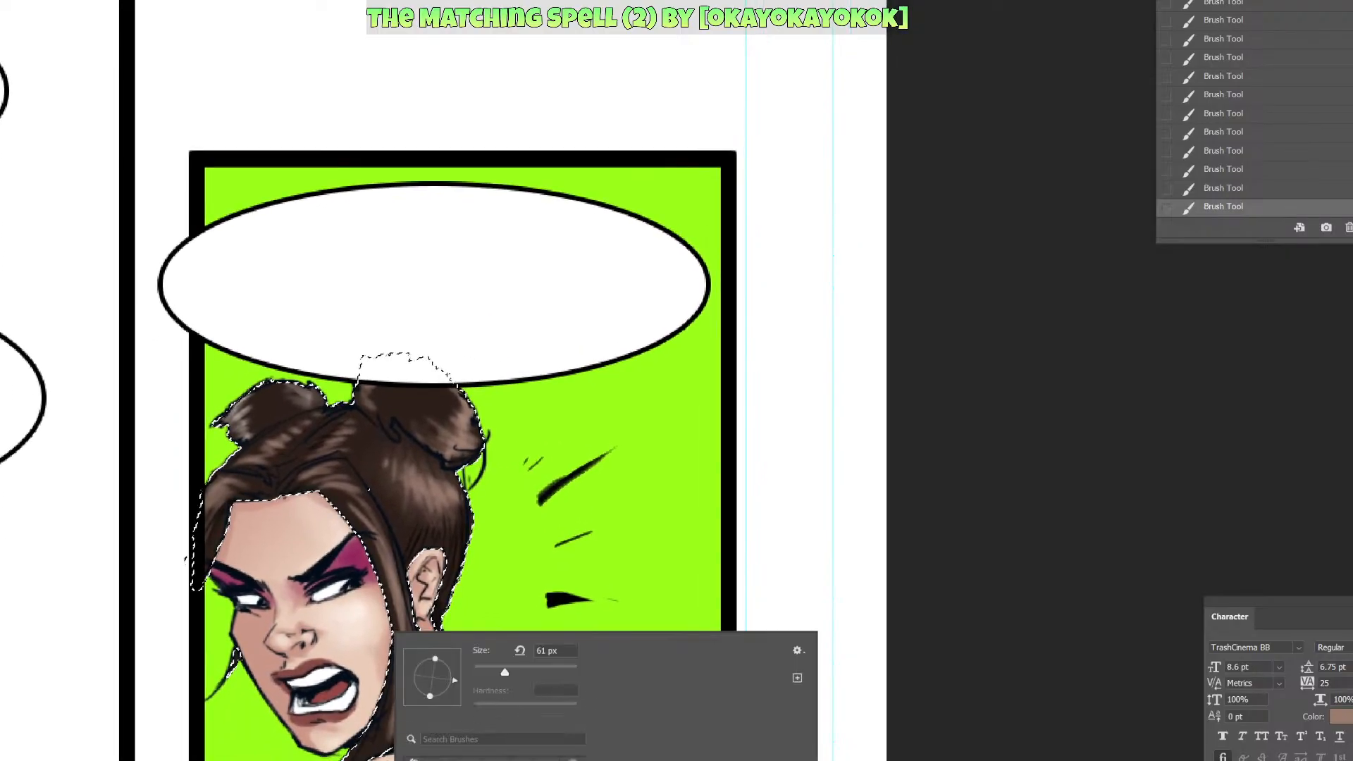
{"action": "left_click", "coordinate": [525, 760]}
{"action": "left_click", "coordinate": [524, 591]}
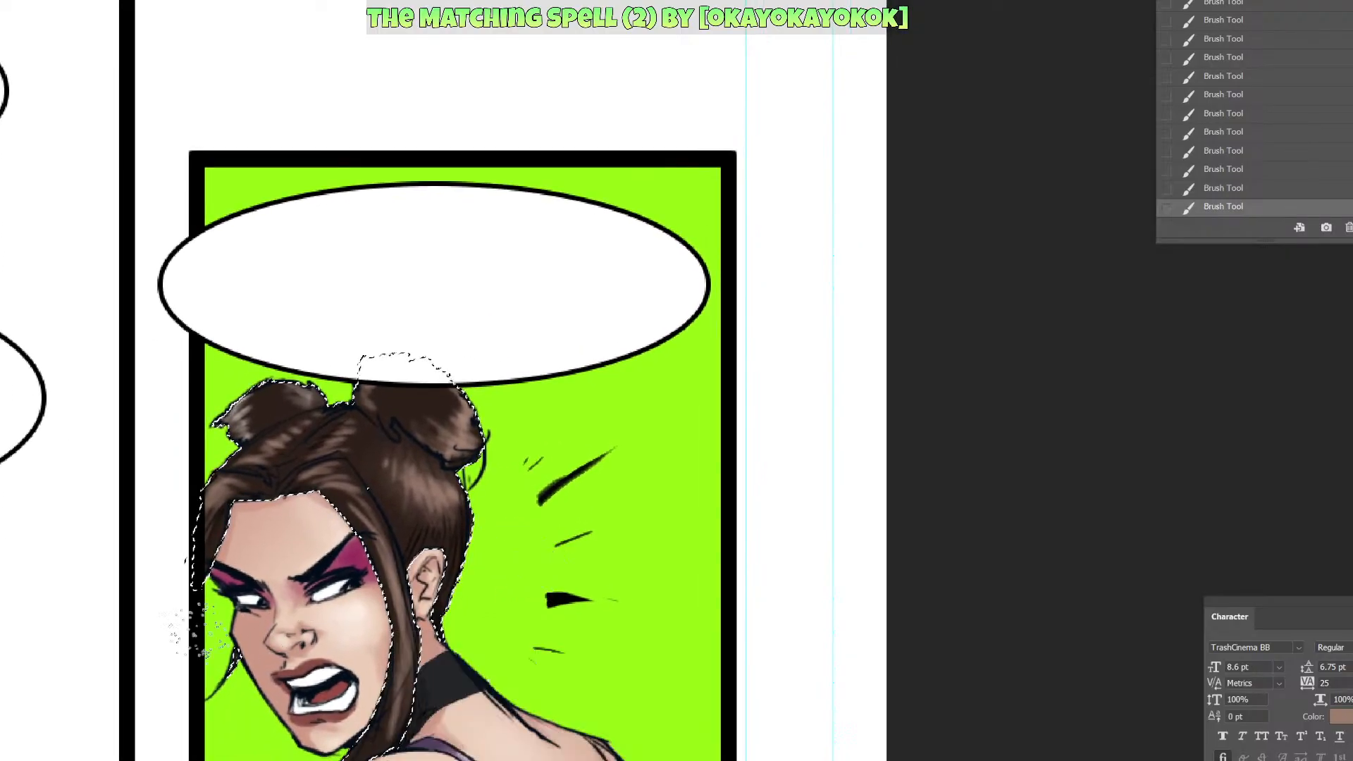
{"action": "left_click", "coordinate": [0, 659]}
{"action": "left_click", "coordinate": [720, 635]}
{"action": "left_click", "coordinate": [1049, 628]}
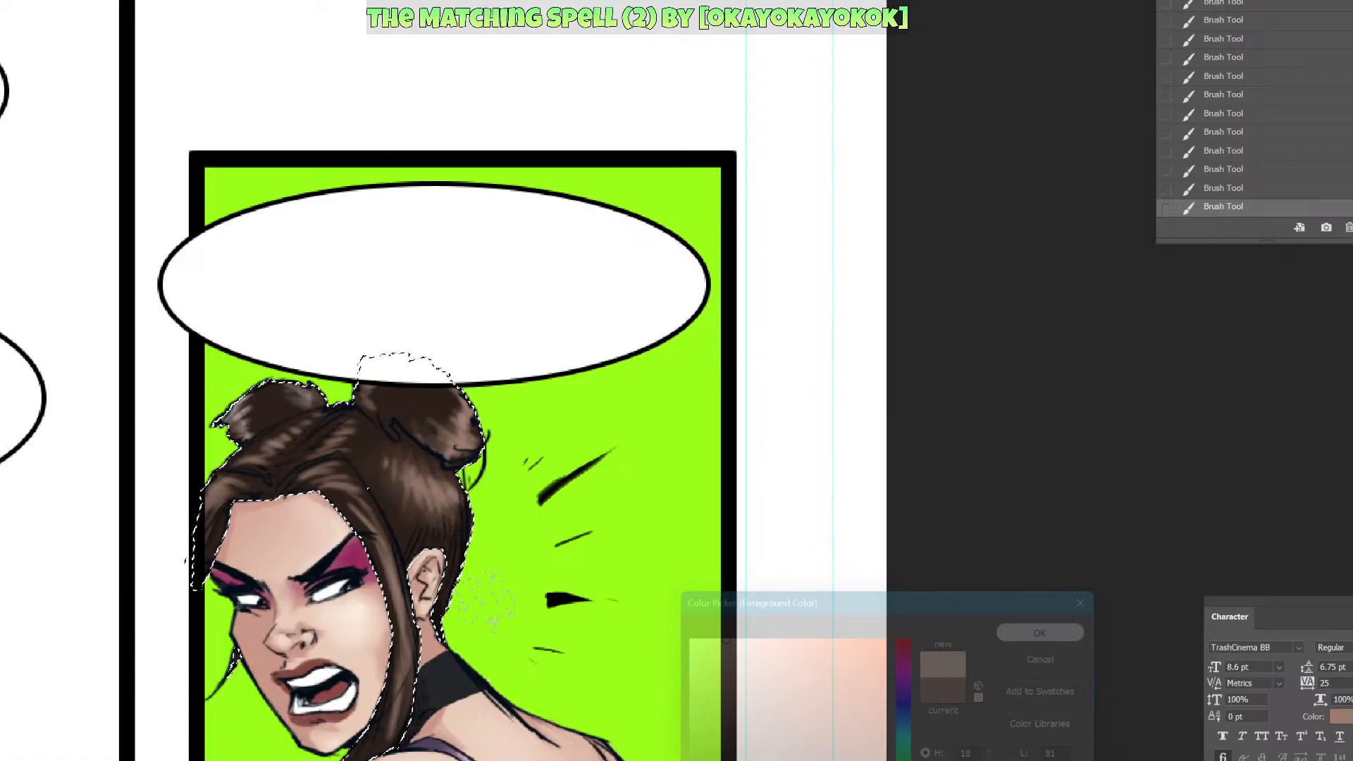
{"action": "right_click", "coordinate": [439, 518]}
{"action": "left_click_drag", "start_coordinate": [551, 565], "coordinate": [526, 564]}
{"action": "left_click", "coordinate": [406, 480]}
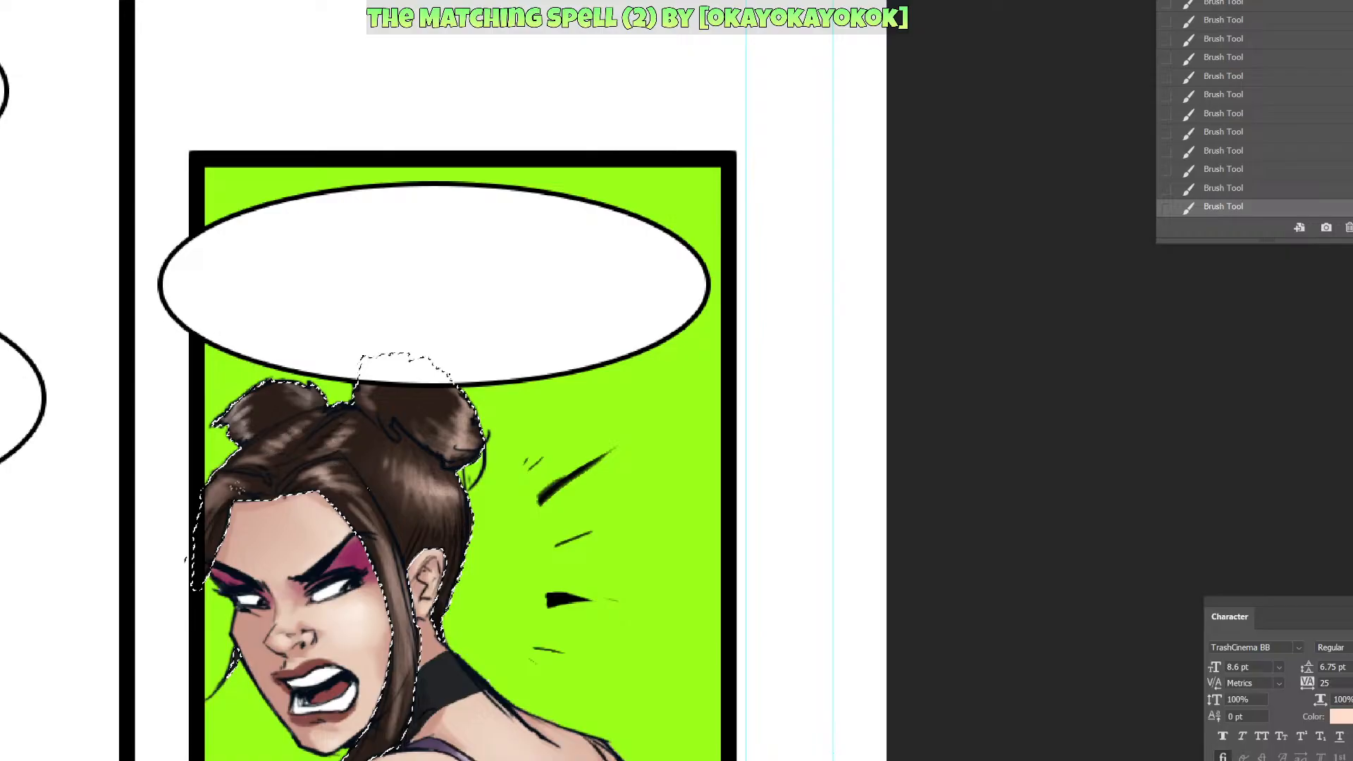
Sample the dark brown hair colour and brush darker shading into the hair and buns with a textured preset.
{"action": "scroll", "coordinate": [521, 754], "scroll_direction": "down", "scroll_amount": 5}
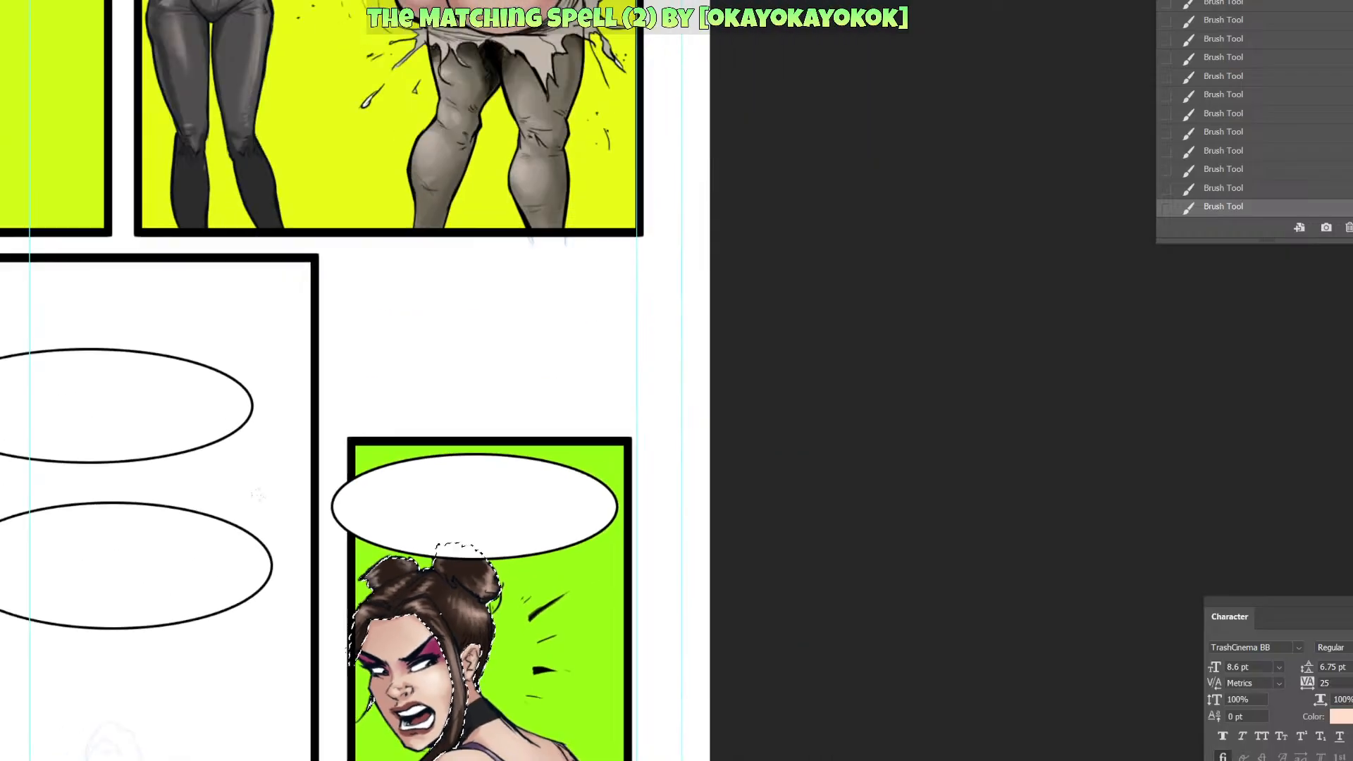
{"action": "key", "text": "ctrl+d"}
{"action": "left_click_drag", "start_coordinate": [521, 705], "coordinate": [484, 589]}
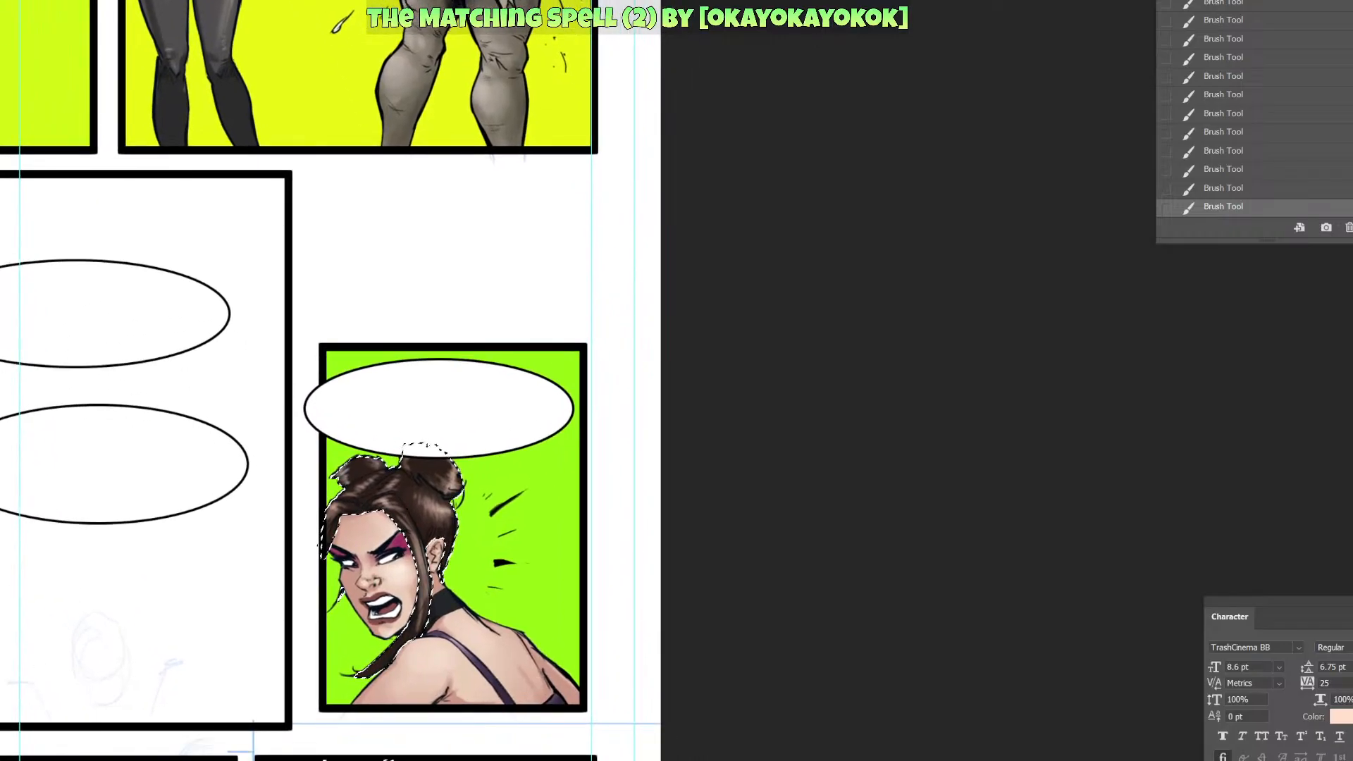
{"action": "left_click", "coordinate": [415, 487], "text": "alt"}
{"action": "right_click", "coordinate": [438, 564]}
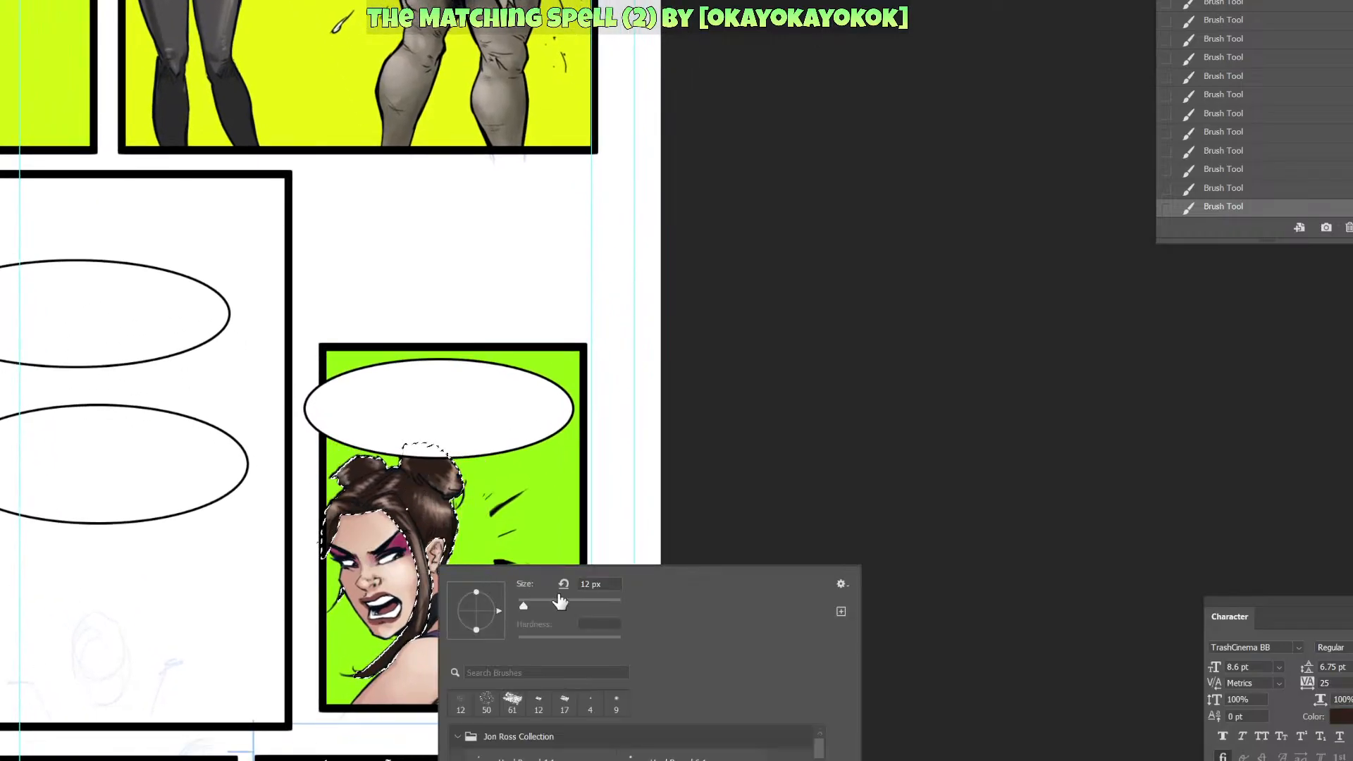
{"action": "key", "text": "Return"}
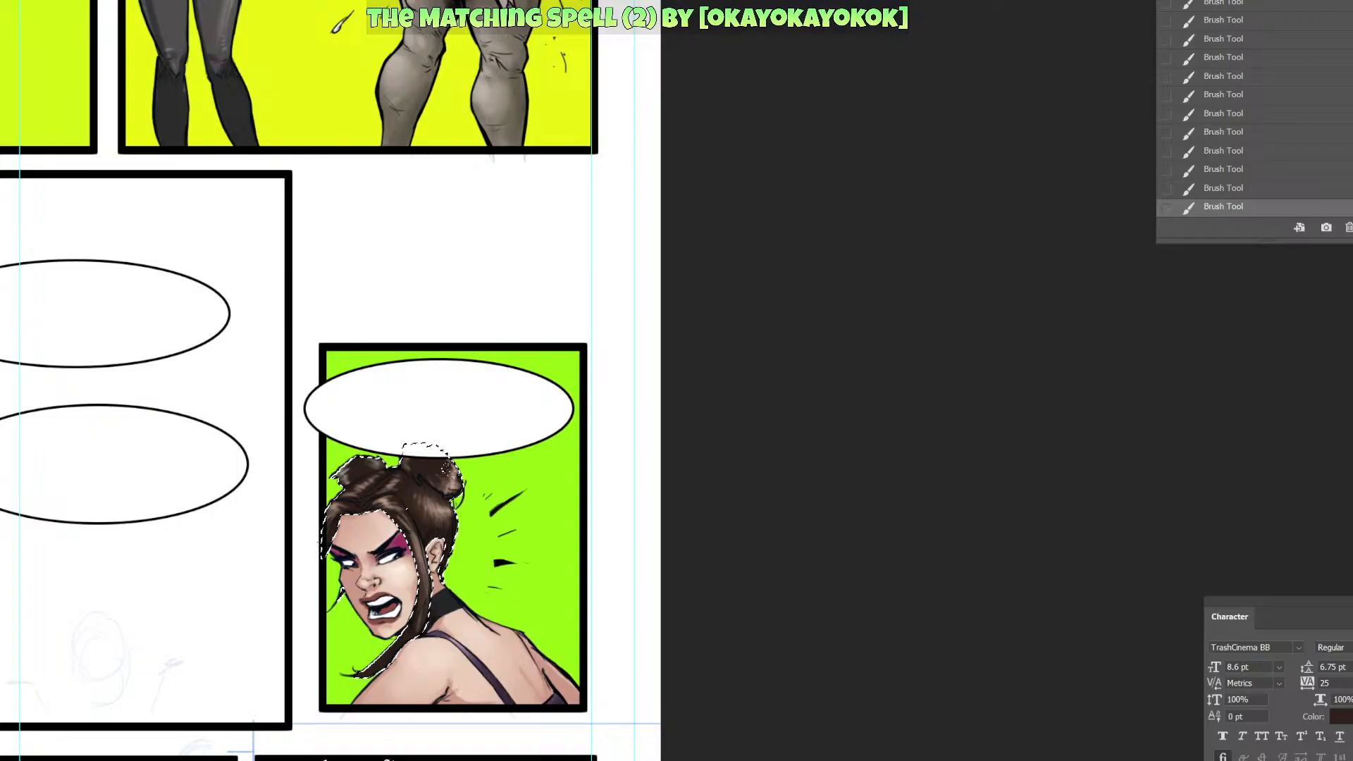
{"action": "scroll", "coordinate": [423, 458], "scroll_direction": "down", "scroll_amount": 2}
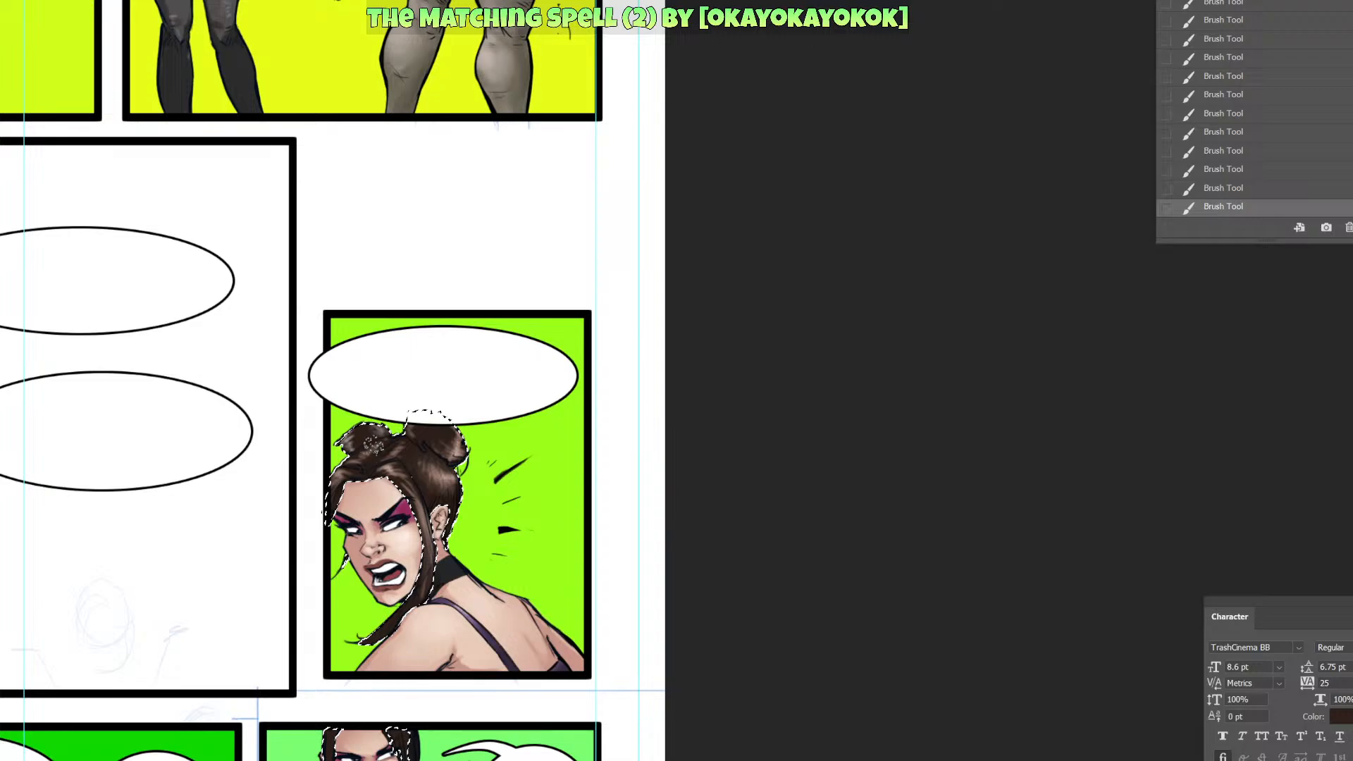
{"action": "scroll", "coordinate": [810, 649], "scroll_direction": "up", "scroll_amount": 2}
Clear the hair selection and select the woman's skin areas in both green panels with the Magic Wand.
{"action": "left_click_drag", "start_coordinate": [713, 759], "coordinate": [748, 737]}
{"action": "key", "text": "ctrl+minus"}
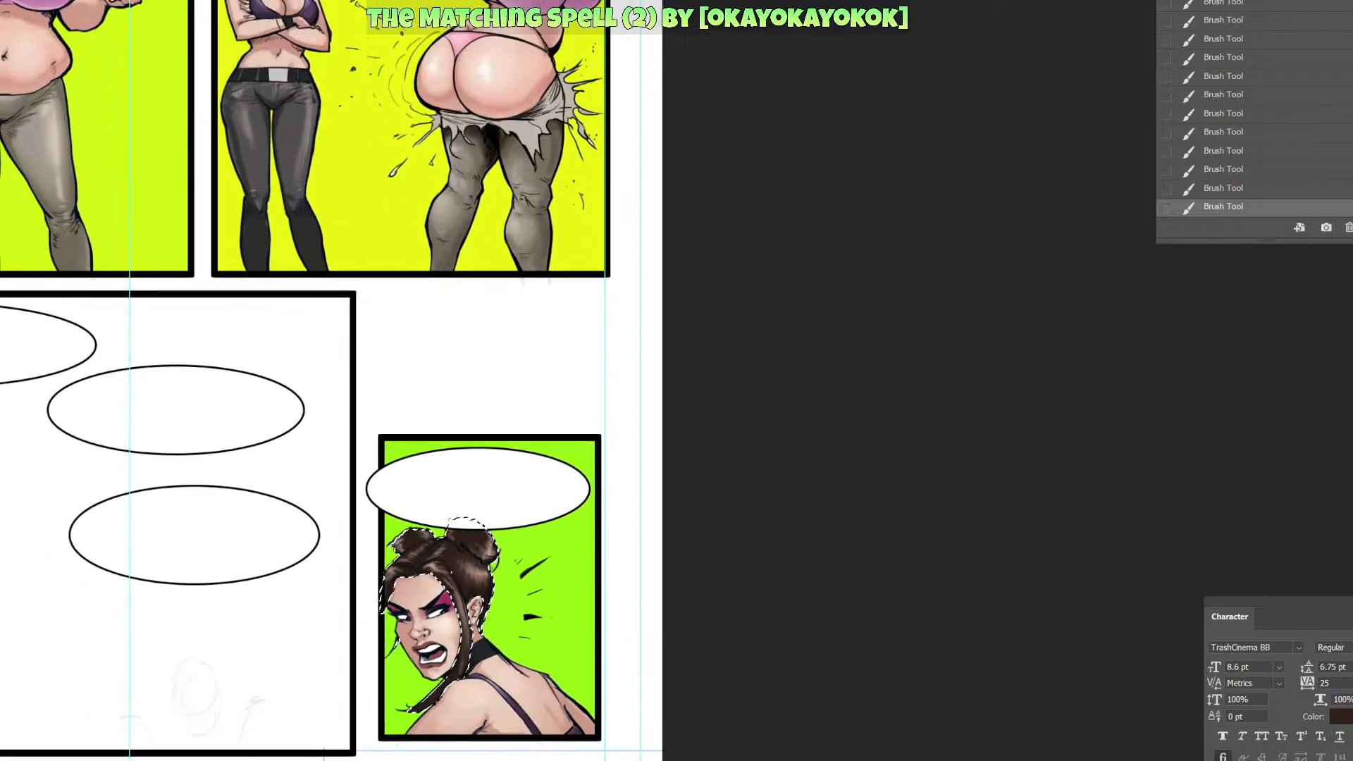
{"action": "key", "text": "l"}
{"action": "key", "text": "ctrl+d"}
{"action": "left_click_drag", "start_coordinate": [692, 760], "coordinate": [985, 735]}
{"action": "left_click_drag", "start_coordinate": [902, 755], "coordinate": [486, 760]}
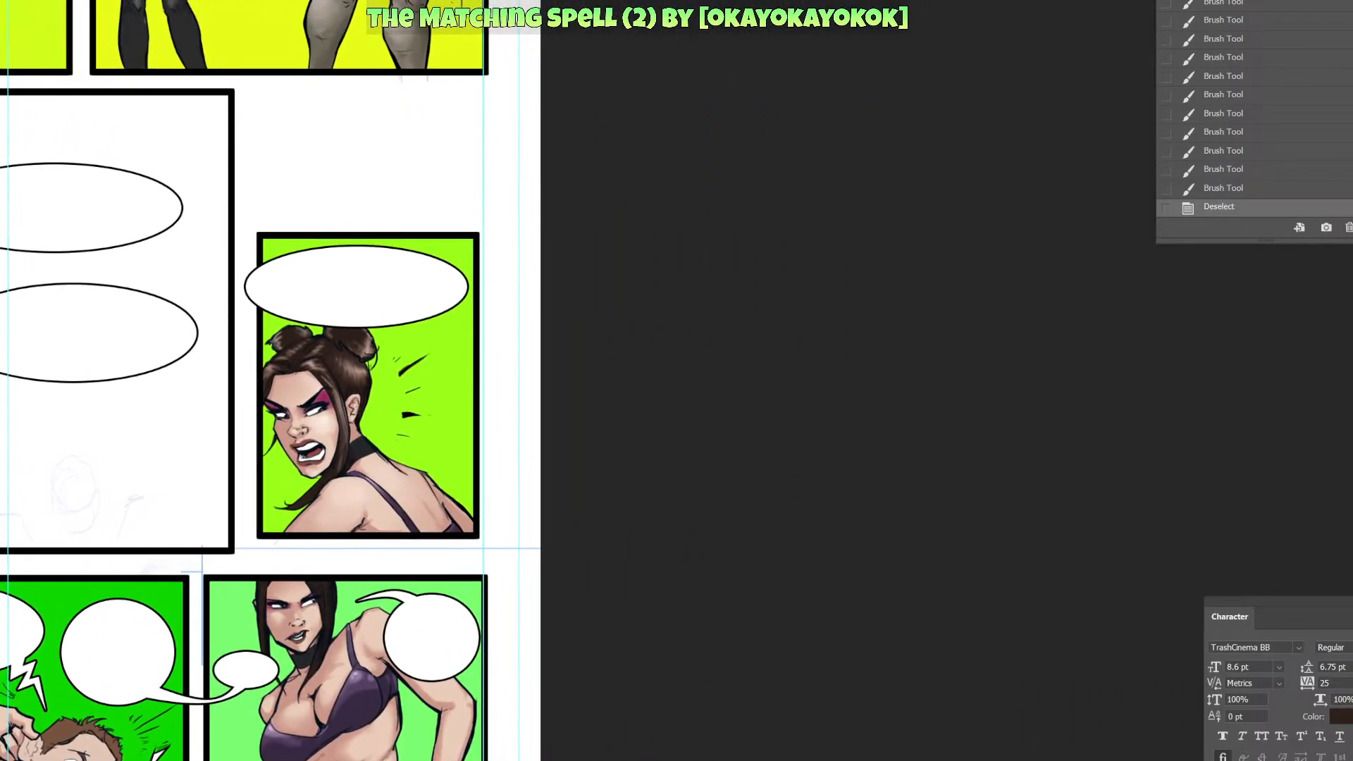
{"action": "left_click", "coordinate": [357, 675]}
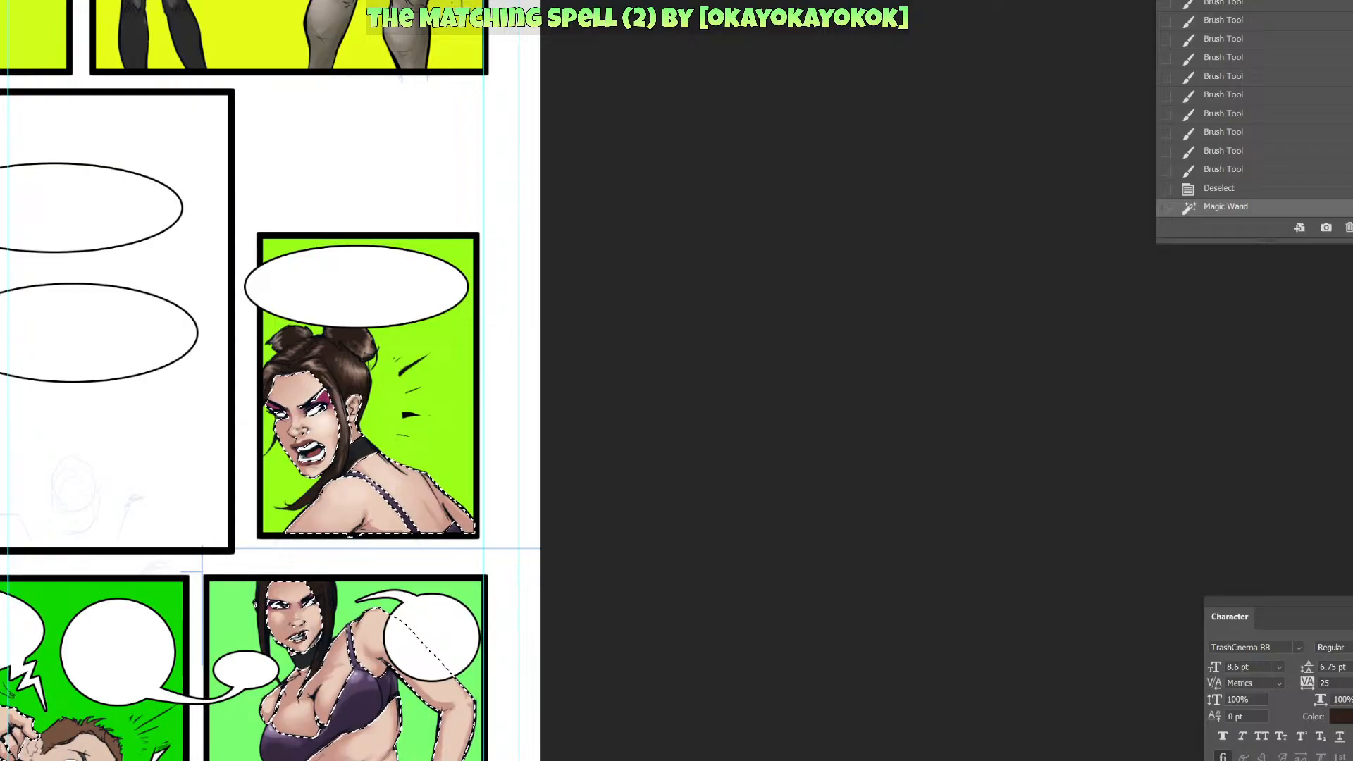
Set the foreground colour to a light salmon pink with hue 10.
{"action": "left_click", "coordinate": [0, 493]}
{"action": "left_click", "coordinate": [739, 636]}
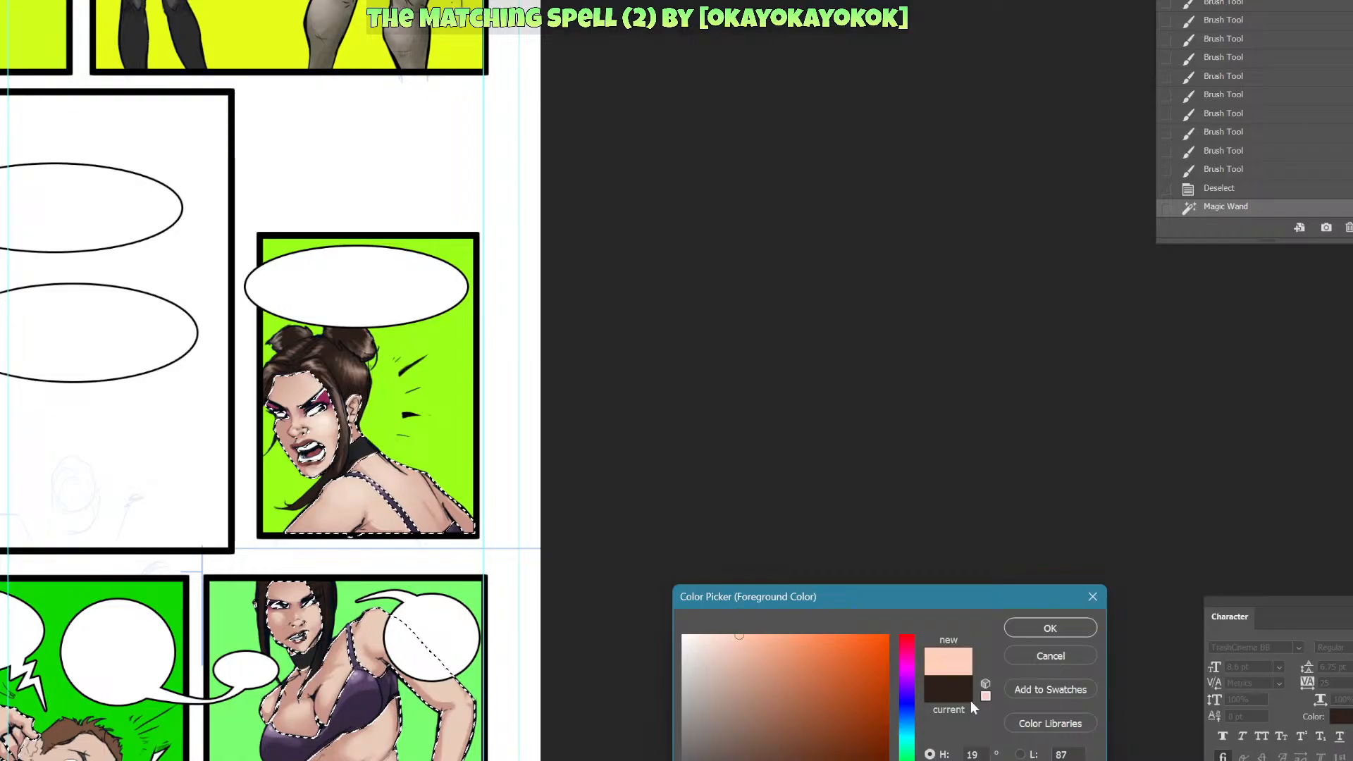
{"action": "left_click", "coordinate": [907, 760]}
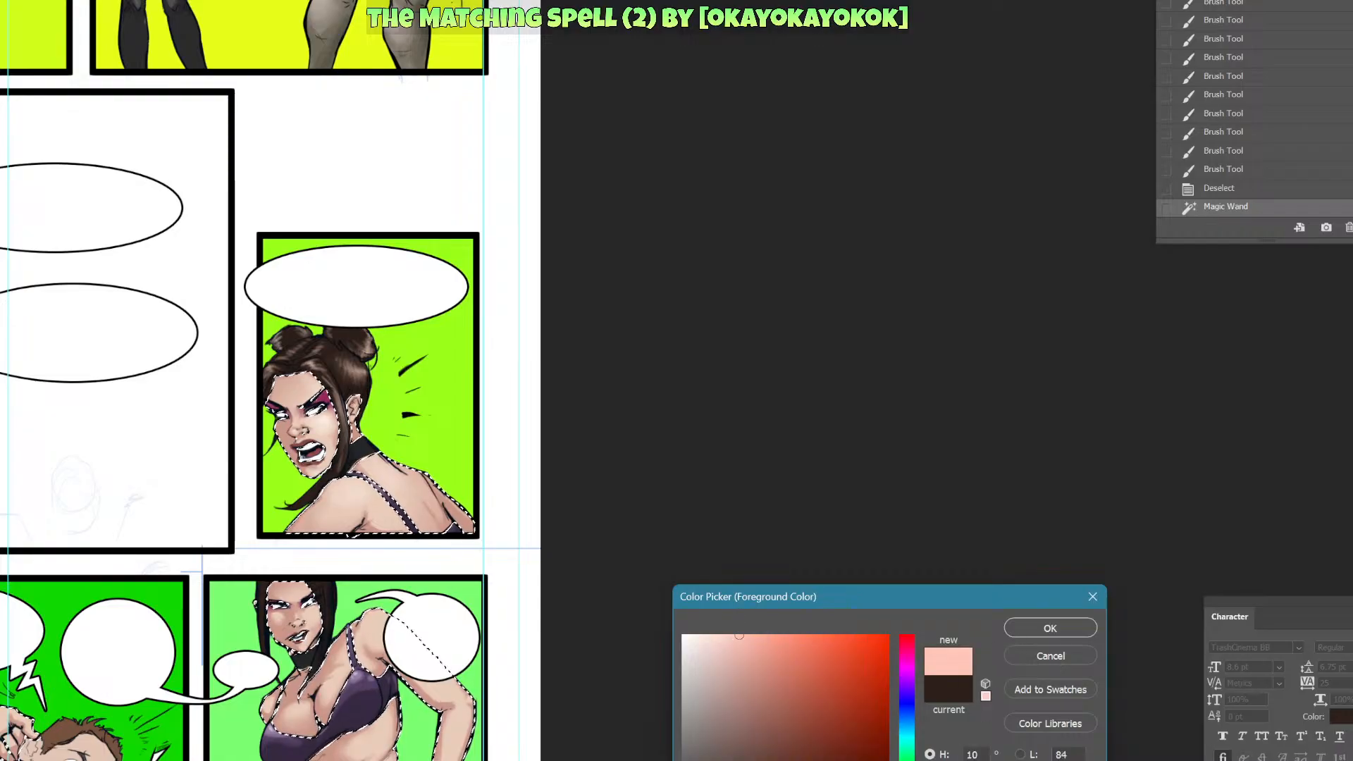
{"action": "left_click", "coordinate": [1041, 627]}
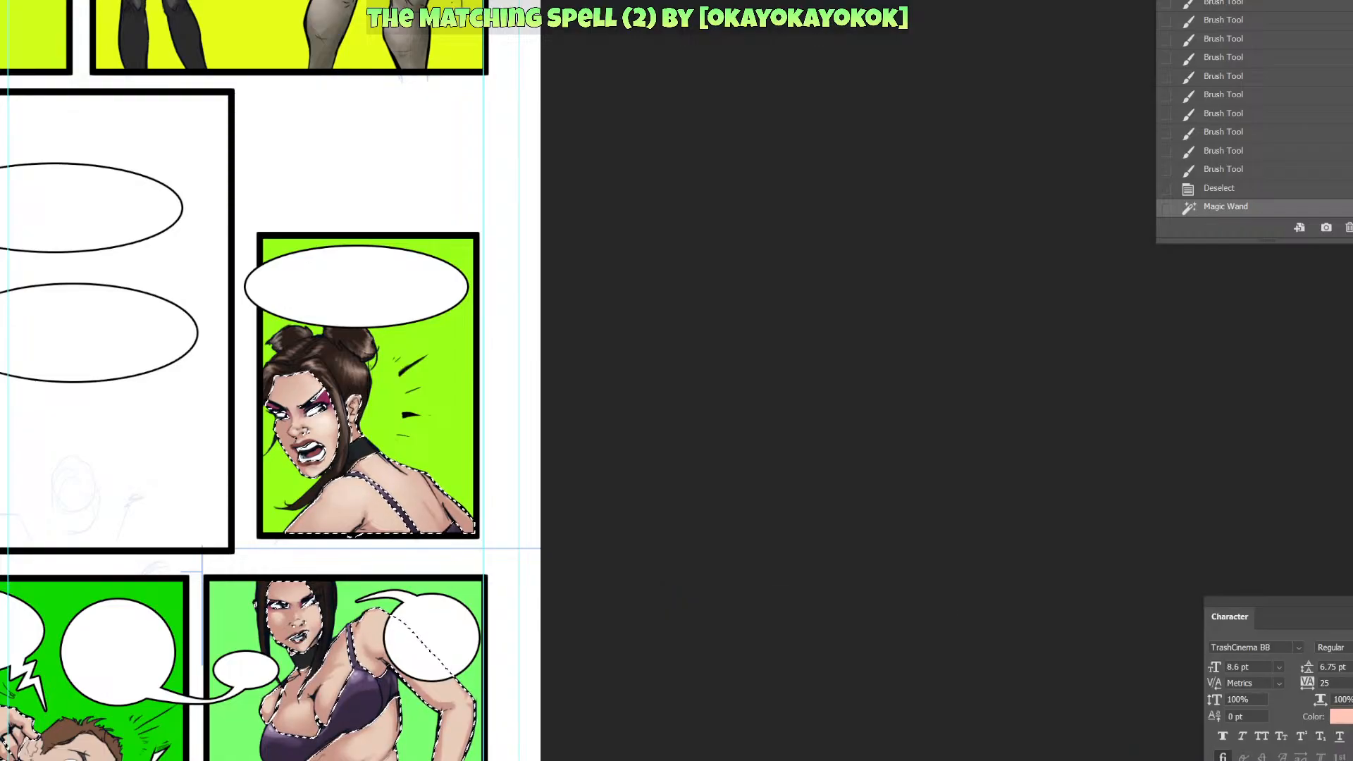
Resize the brush and paint light salmon highlights on the woman's face in the upper green panel.
{"action": "right_click", "coordinate": [512, 629]}
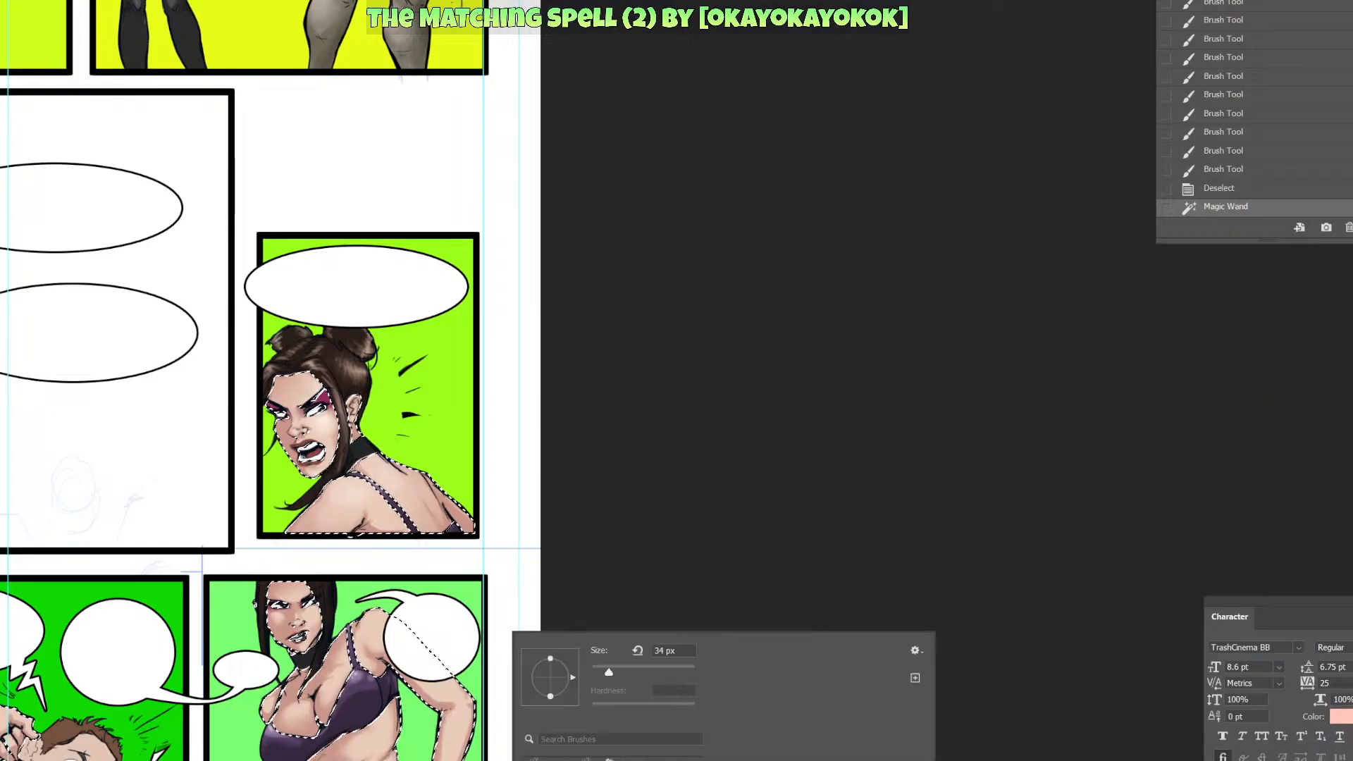
{"action": "left_click", "coordinate": [638, 651]}
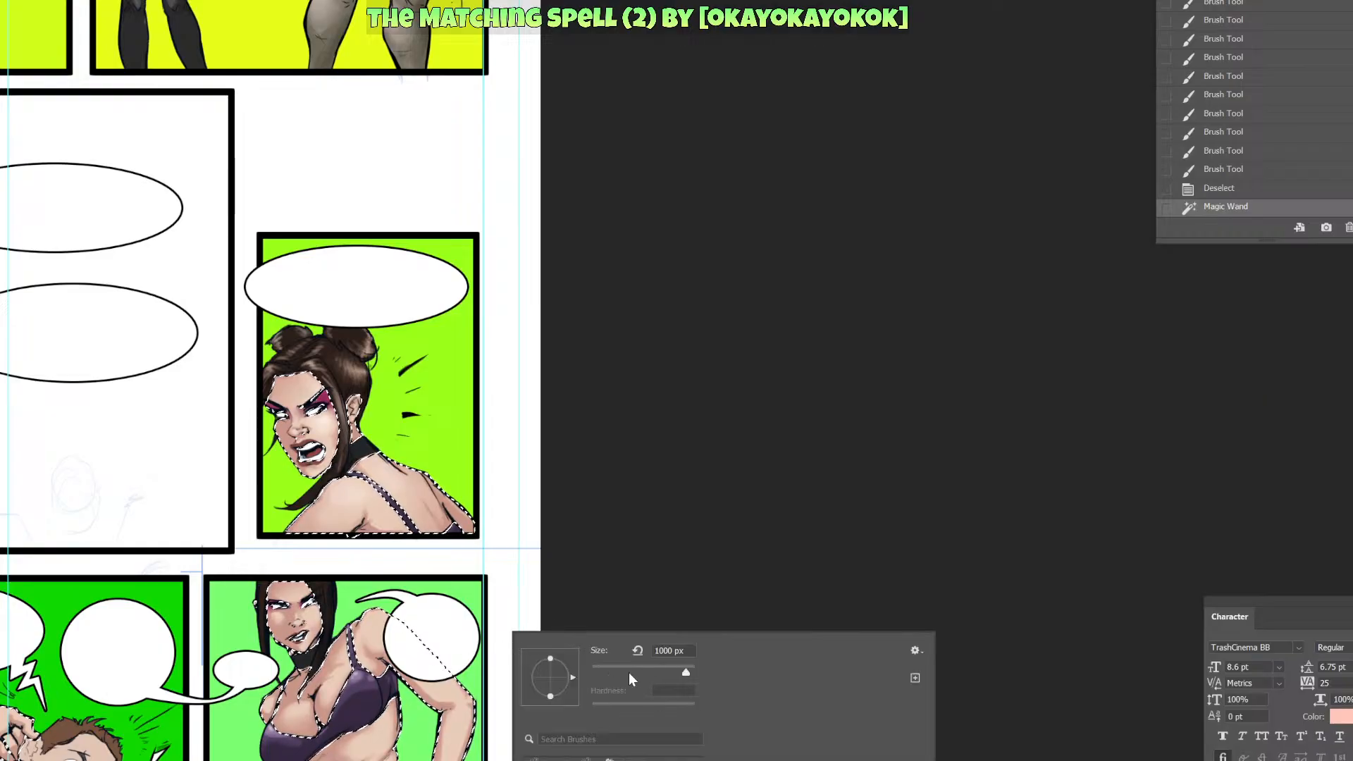
{"action": "left_click", "coordinate": [625, 669]}
{"action": "left_click", "coordinate": [681, 566]}
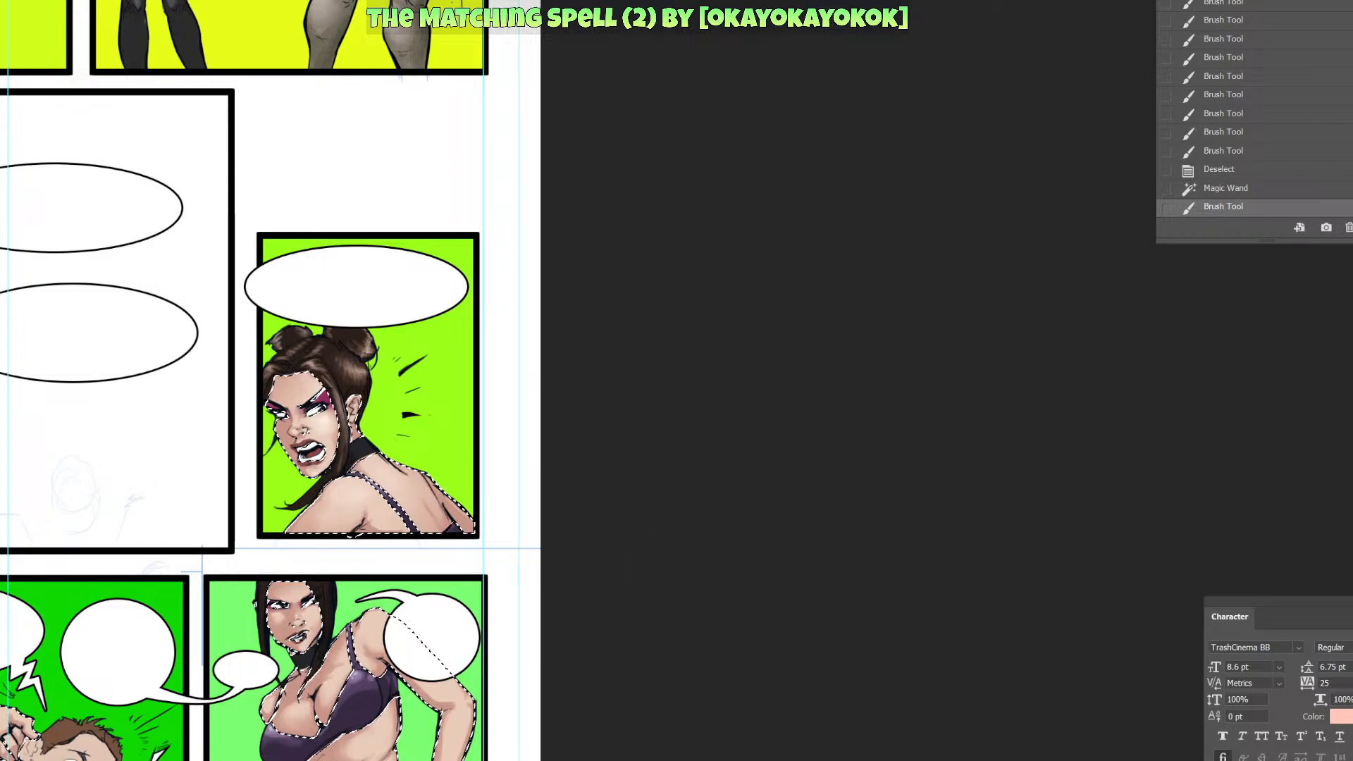
{"action": "scroll", "coordinate": [332, 339], "scroll_direction": "up", "scroll_amount": 2}
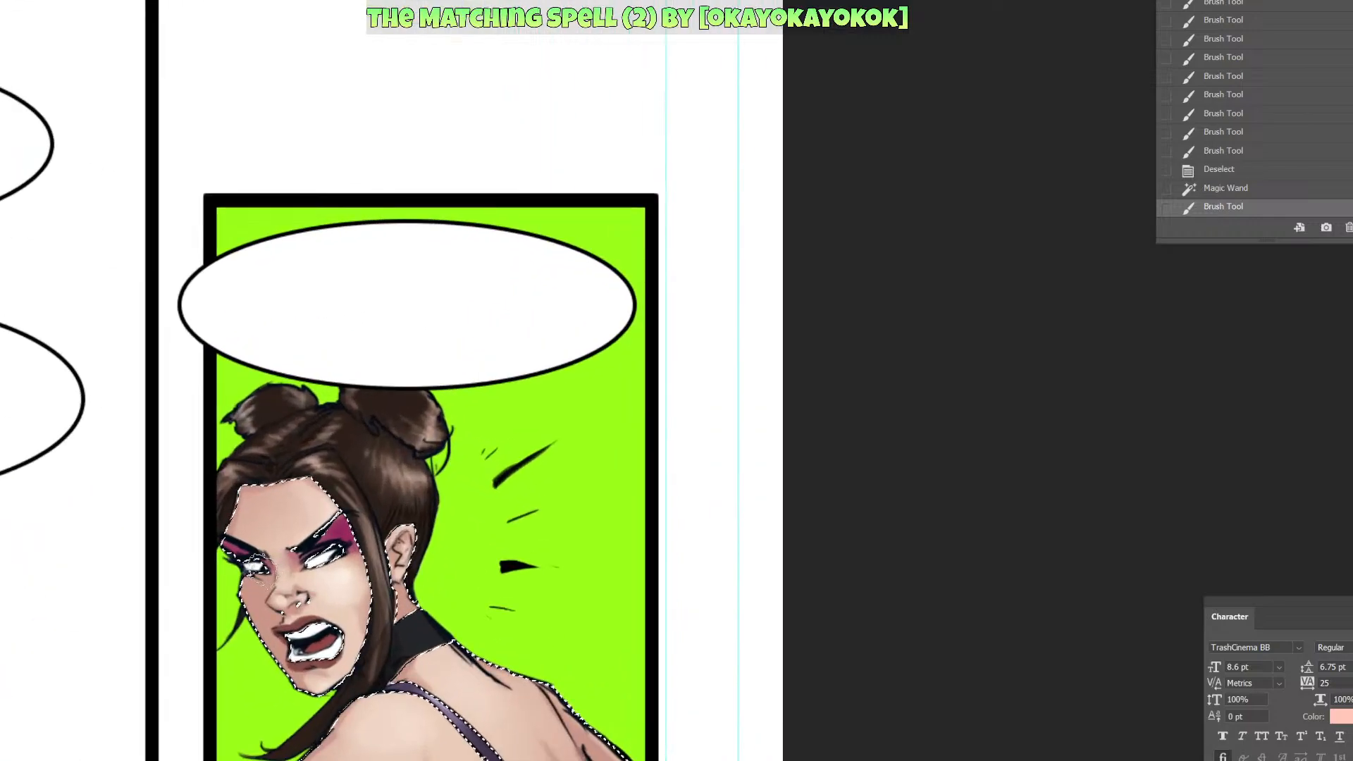
{"action": "mouse_move", "coordinate": [238, 639]}
{"action": "left_mouse_down"}
{"action": "mouse_move", "coordinate": [259, 578]}
{"action": "mouse_move", "coordinate": [220, 576]}
{"action": "mouse_move", "coordinate": [226, 548]}
{"action": "mouse_move", "coordinate": [262, 598]}
{"action": "mouse_move", "coordinate": [227, 601]}
{"action": "mouse_move", "coordinate": [237, 587]}
{"action": "mouse_move", "coordinate": [262, 607]}
{"action": "left_mouse_up"}
{"action": "left_click_drag", "start_coordinate": [321, 633], "coordinate": [326, 620]}
{"action": "mouse_move", "coordinate": [341, 543]}
{"action": "left_mouse_down"}
{"action": "mouse_move", "coordinate": [300, 576]}
{"action": "mouse_move", "coordinate": [369, 568]}
{"action": "left_mouse_up"}
{"action": "left_click_drag", "start_coordinate": [370, 572], "coordinate": [348, 541]}
{"action": "mouse_move", "coordinate": [248, 499]}
{"action": "left_mouse_down"}
{"action": "mouse_move", "coordinate": [275, 475]}
{"action": "mouse_move", "coordinate": [240, 546]}
{"action": "left_mouse_up"}
{"action": "mouse_move", "coordinate": [296, 475]}
{"action": "left_mouse_down"}
{"action": "mouse_move", "coordinate": [266, 474]}
{"action": "mouse_move", "coordinate": [327, 476]}
{"action": "left_mouse_up"}
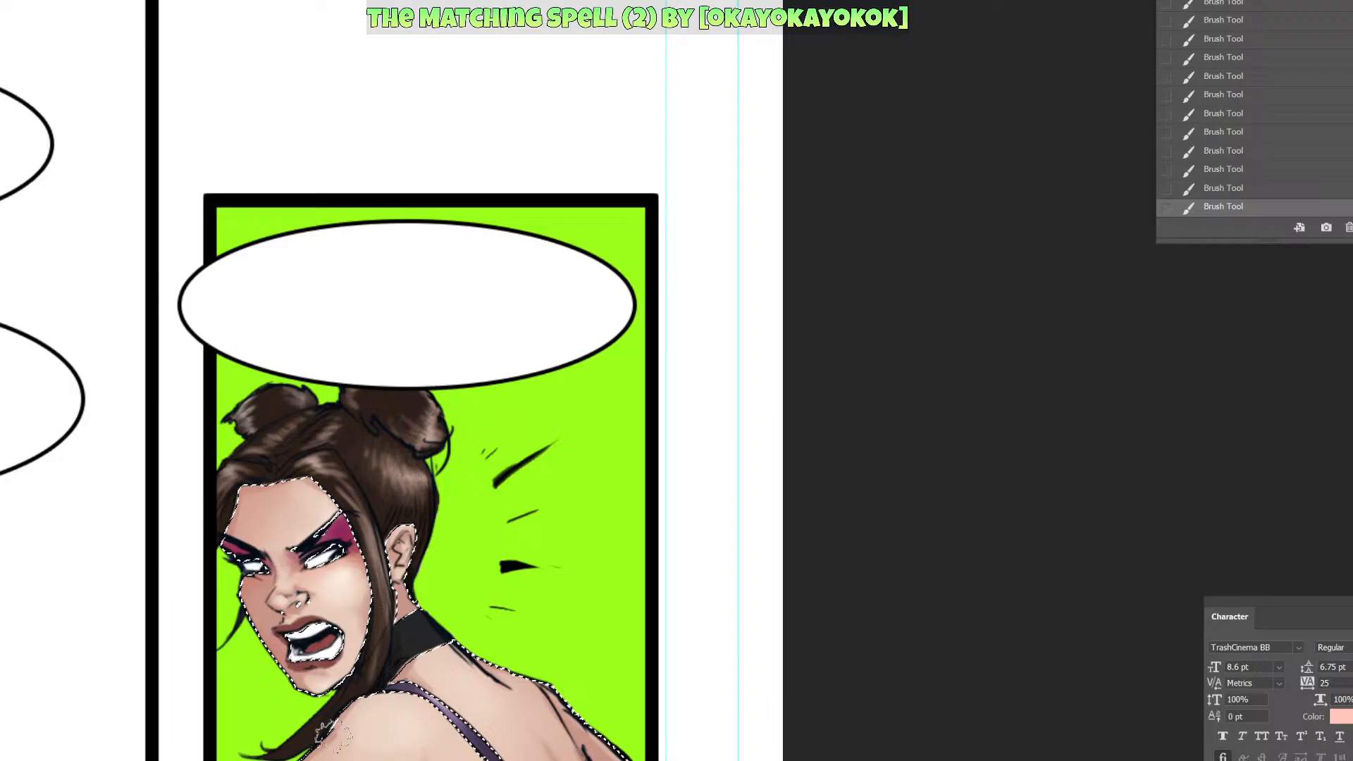
Switch brushes and build up soft highlights on the woman's cheek, shoulder and back in the upper panel.
{"action": "right_click", "coordinate": [310, 594]}
{"action": "key", "text": "Escape"}
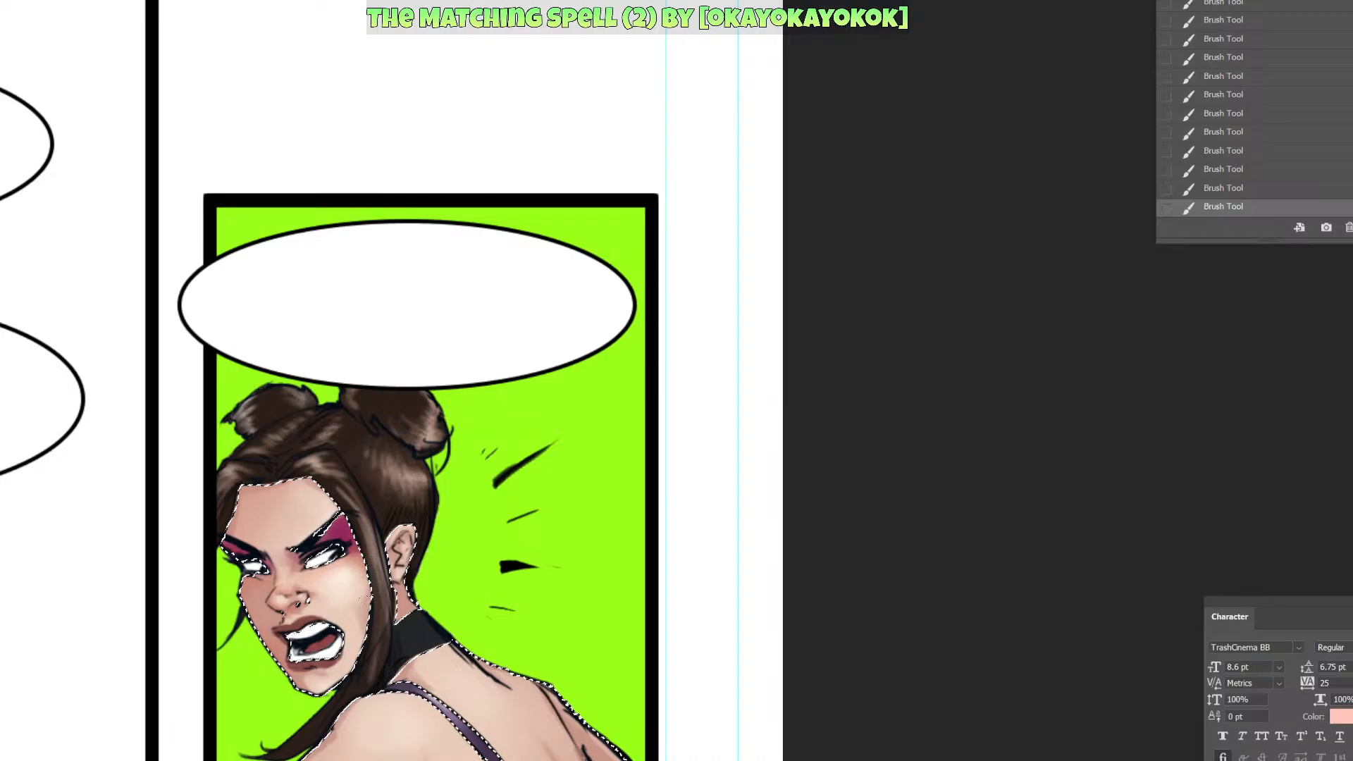
{"action": "right_click", "coordinate": [415, 686]}
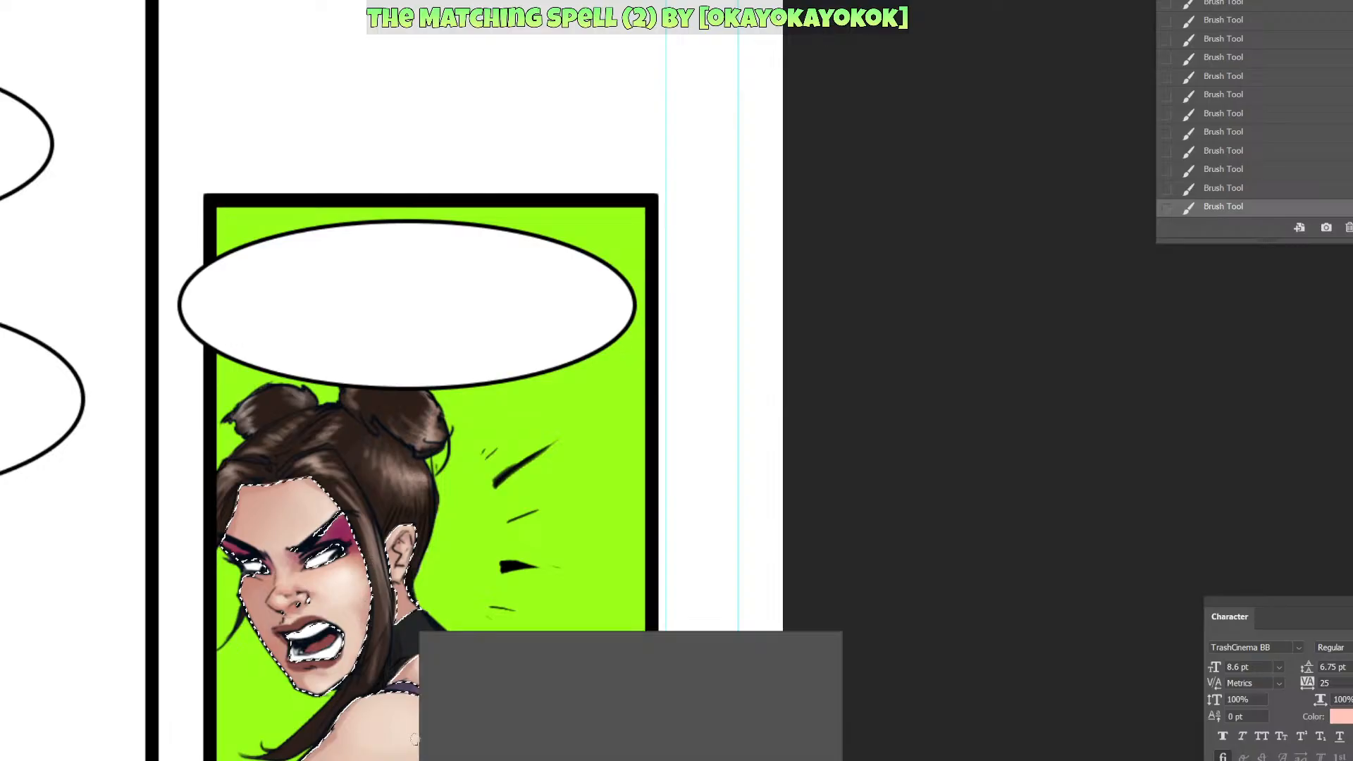
{"action": "key", "text": "Escape"}
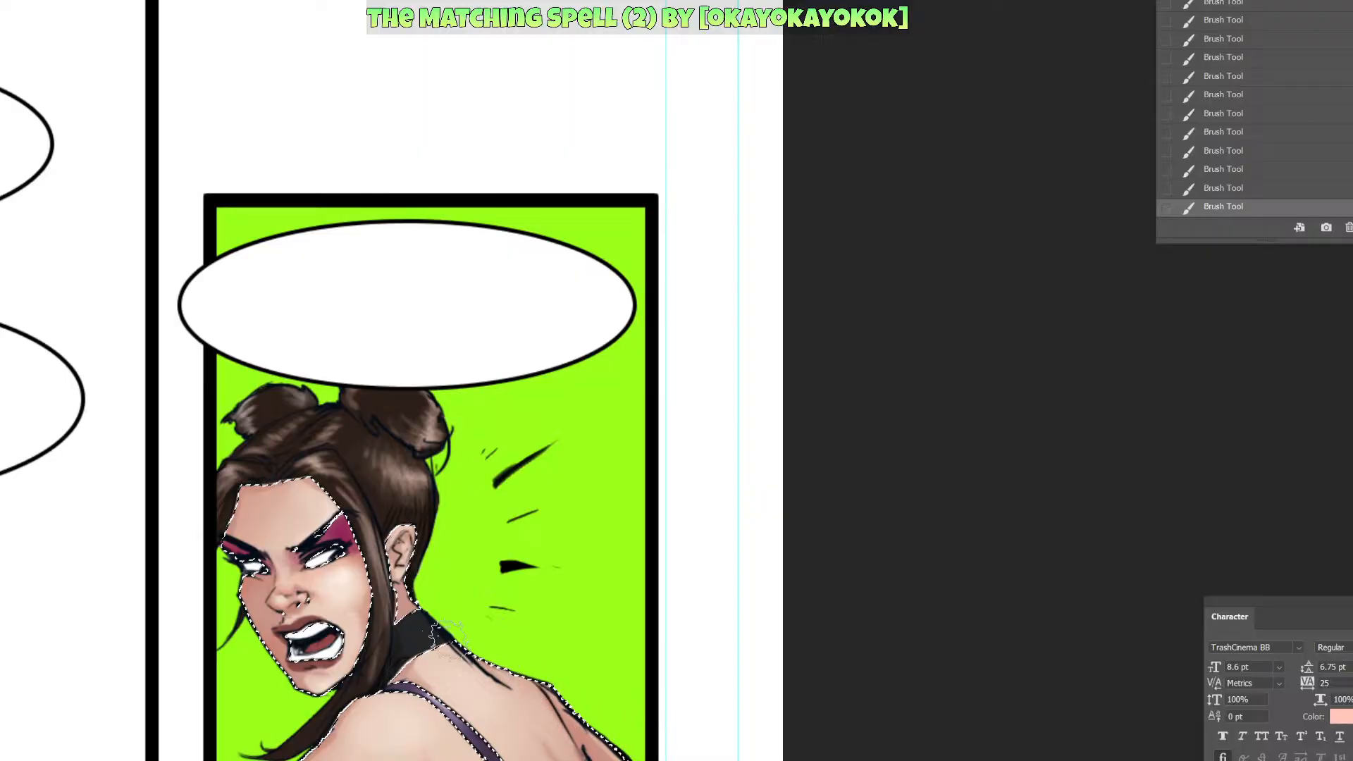
{"action": "left_click_drag", "start_coordinate": [388, 537], "coordinate": [507, 223]}
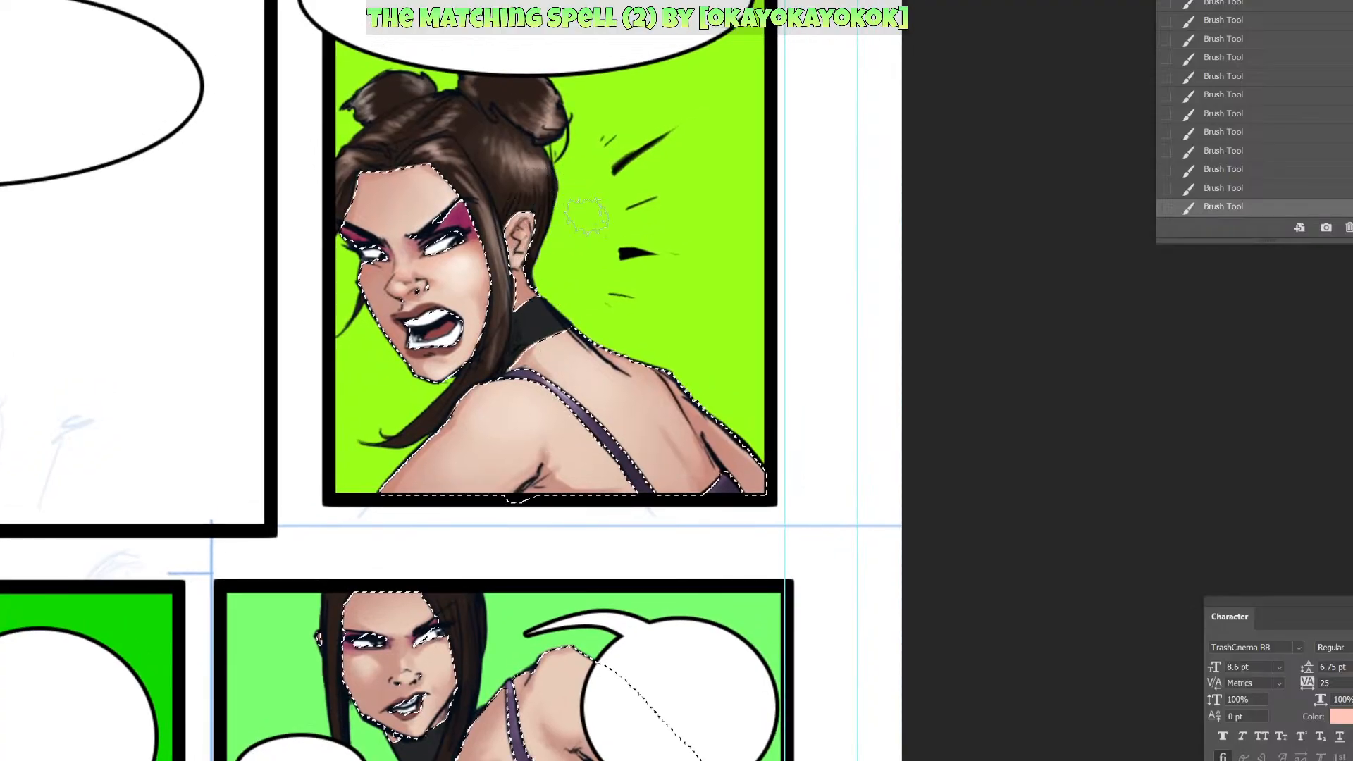
Reduce the brush size and paint light salmon highlights on the woman's face and upper body in the lower panel.
{"action": "left_click_drag", "start_coordinate": [605, 704], "coordinate": [666, 585]}
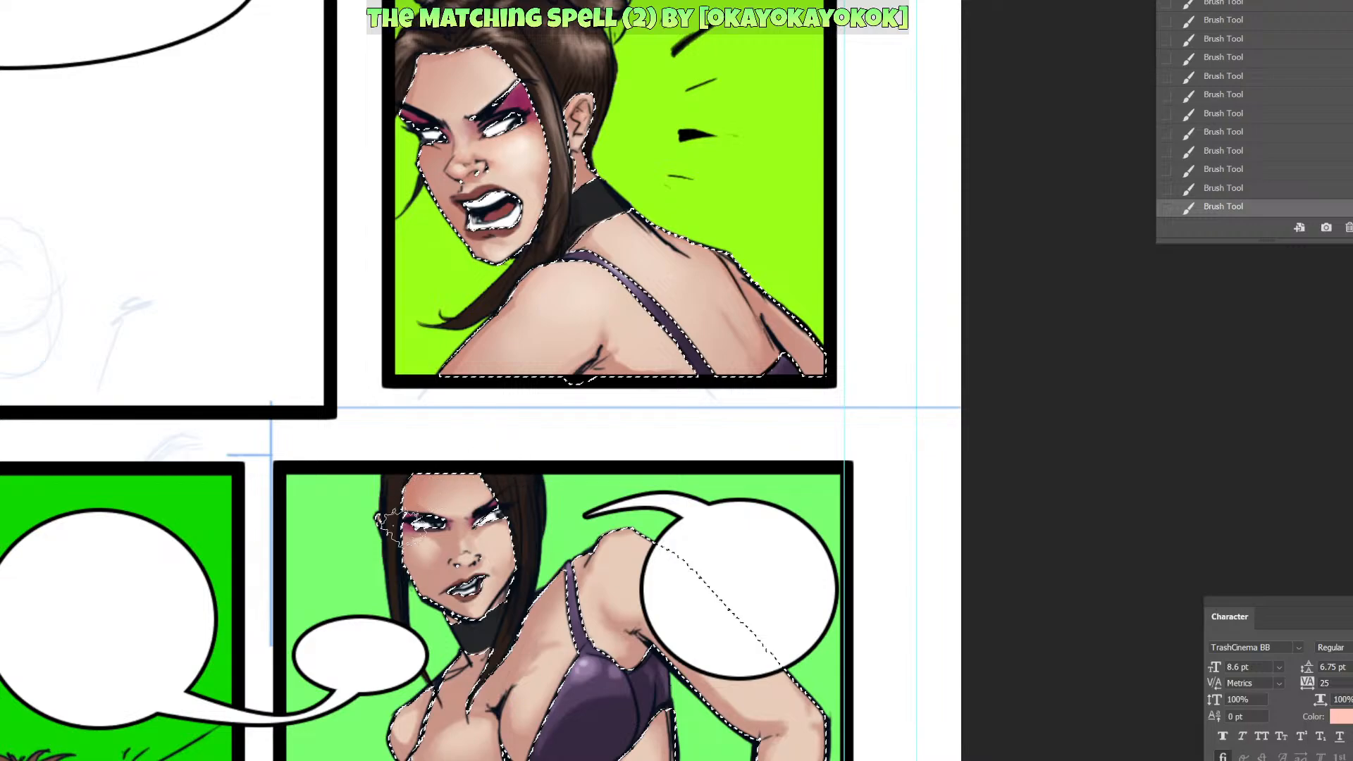
{"action": "right_click", "coordinate": [518, 584]}
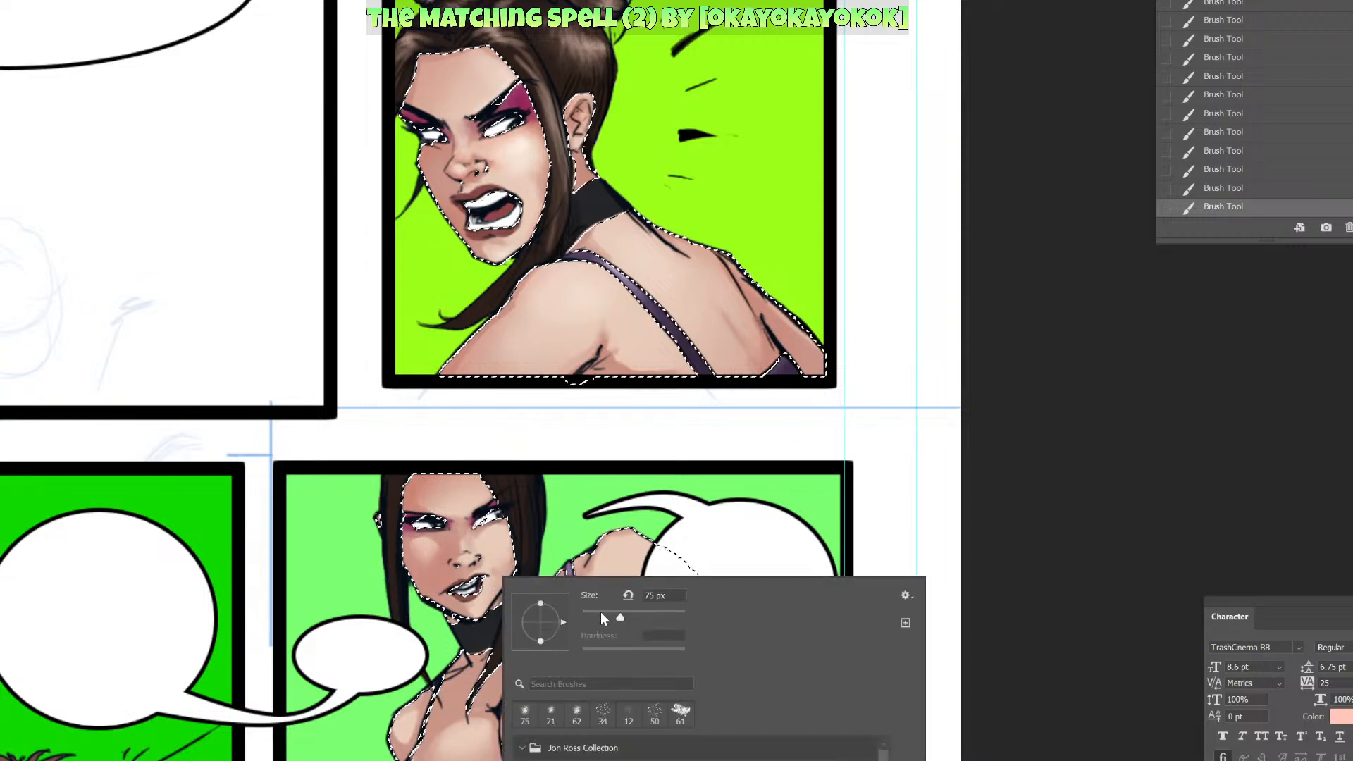
{"action": "left_click", "coordinate": [600, 613]}
{"action": "left_click", "coordinate": [457, 530]}
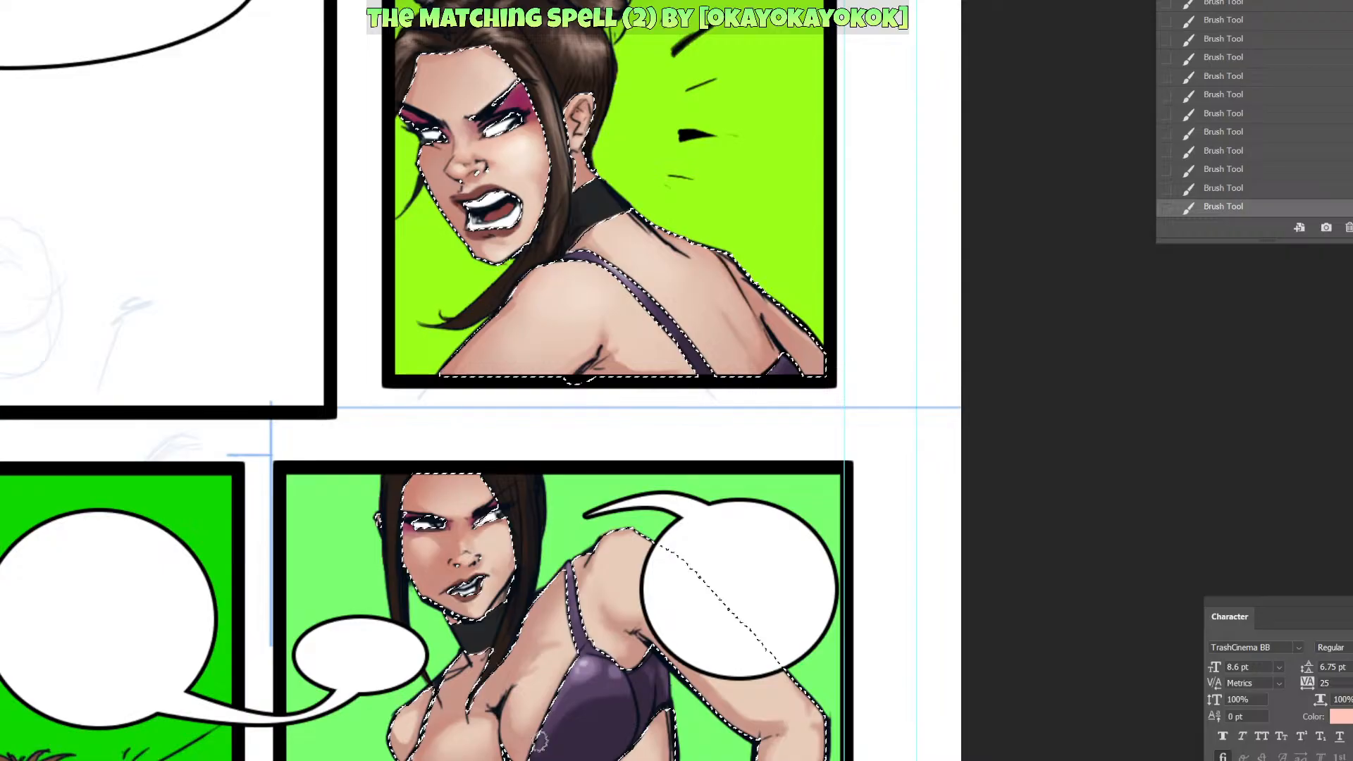
{"action": "right_click", "coordinate": [539, 740]}
{"action": "left_click", "coordinate": [512, 737]}
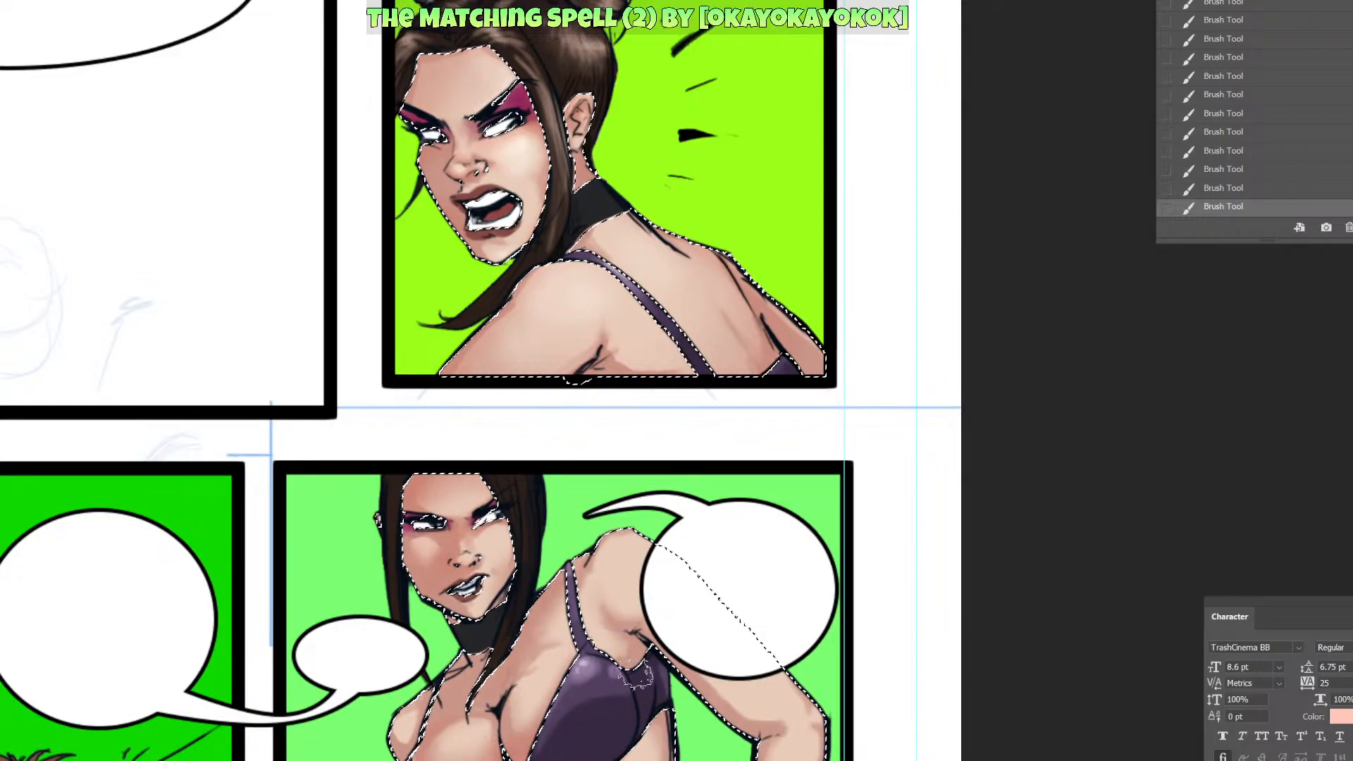
Continue the light skin highlights over the woman's torso and arm in the lower panel.
{"action": "scroll", "coordinate": [645, 705], "scroll_direction": "down", "scroll_amount": 3}
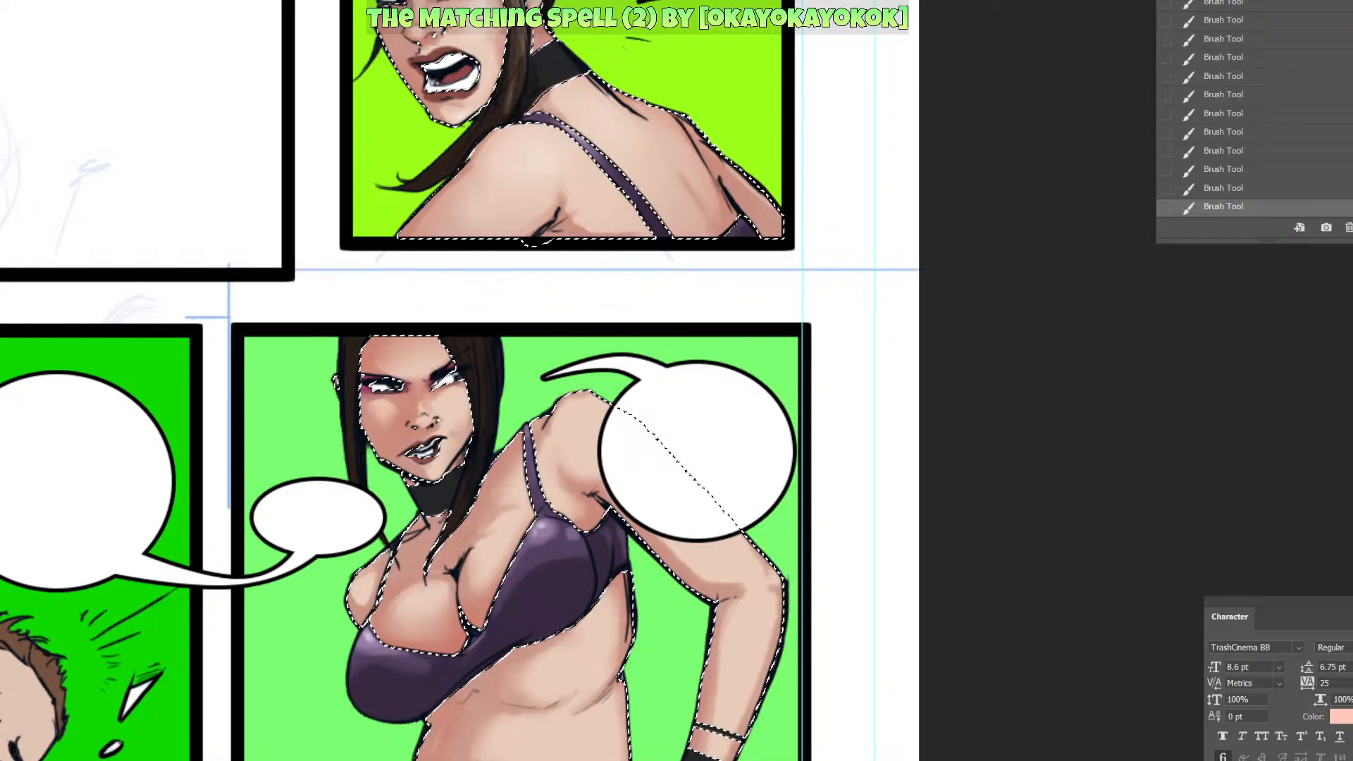
{"action": "left_click_drag", "start_coordinate": [507, 536], "coordinate": [494, 391]}
{"action": "left_click_drag", "start_coordinate": [508, 493], "coordinate": [462, 377]}
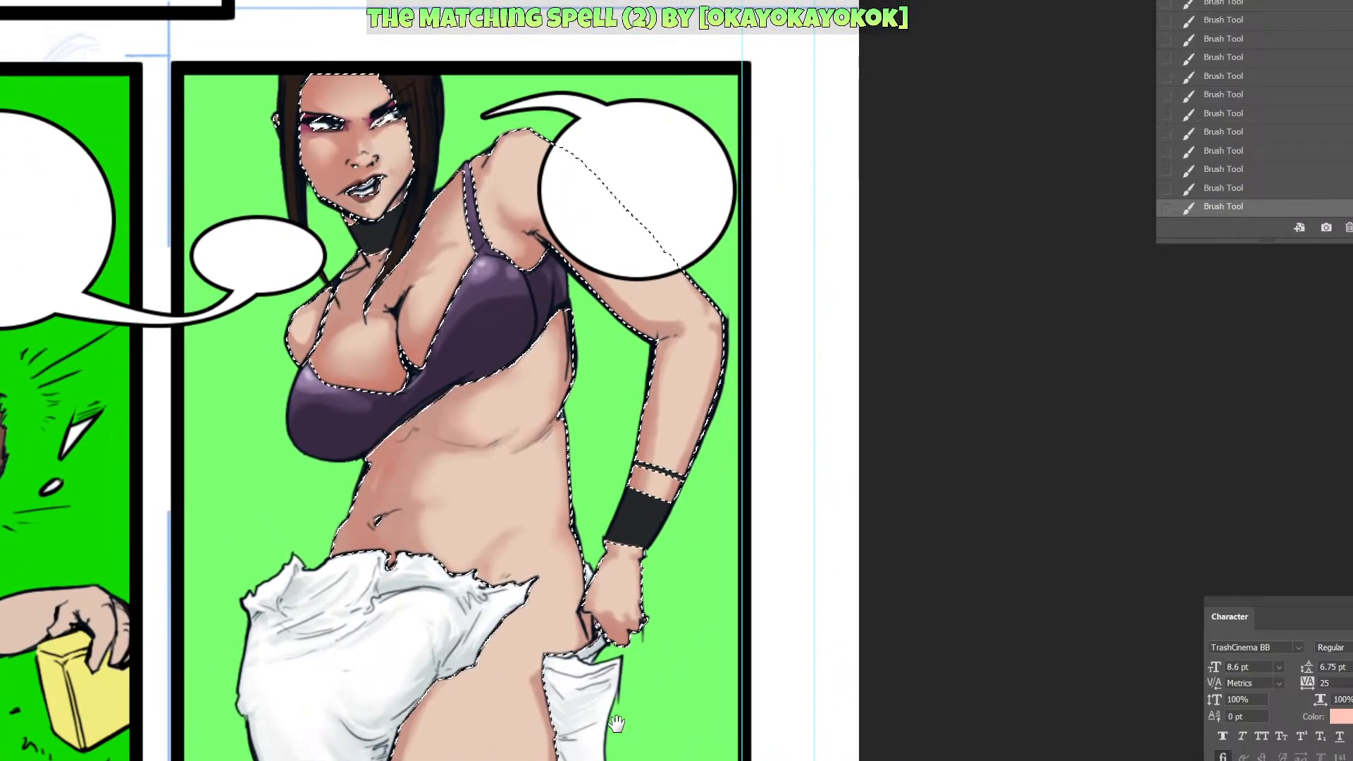
{"action": "key", "text": "ctrl+d"}
{"action": "left_click_drag", "start_coordinate": [395, 531], "coordinate": [383, 716]}
{"action": "key", "text": "ctrl+shift+d"}
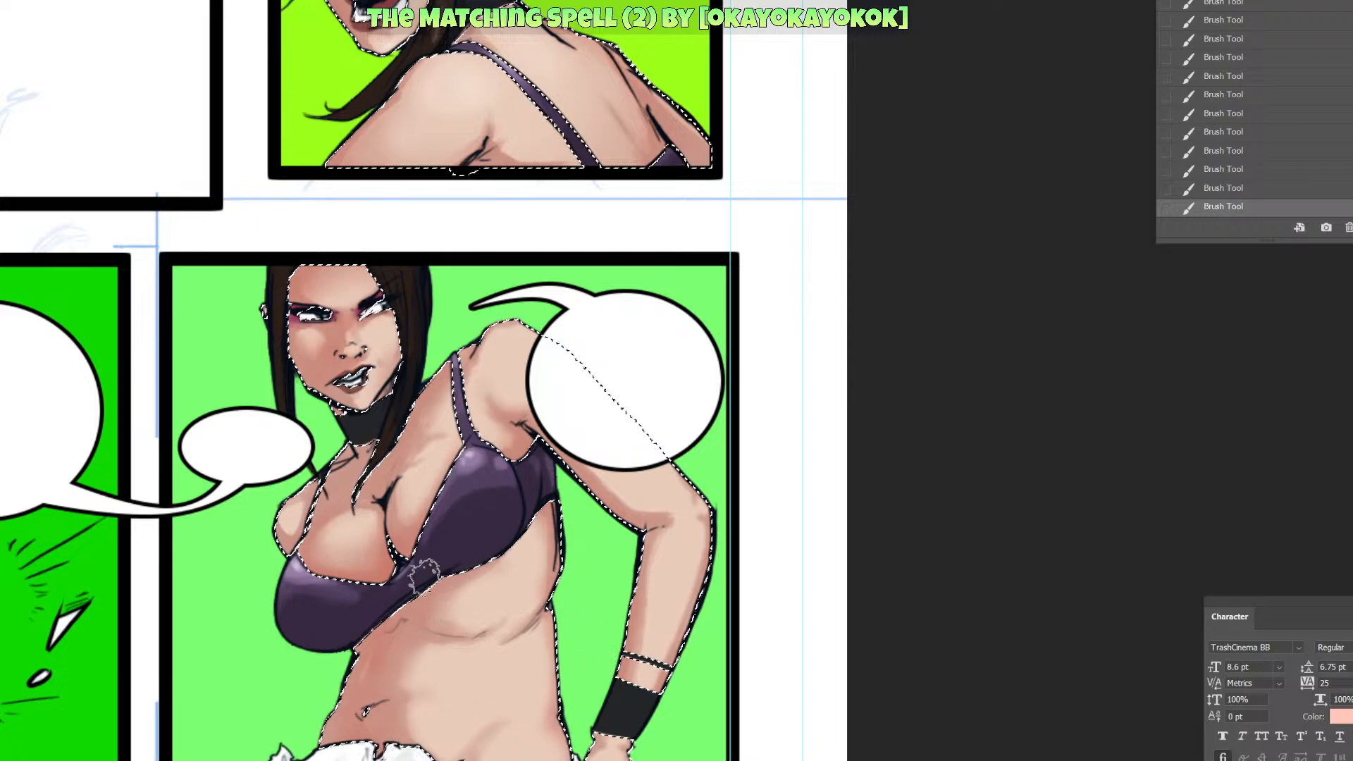
Give the Eraser a large soft tip in place of the 4 px hard round one and adjust its size.
{"action": "right_click", "coordinate": [468, 554]}
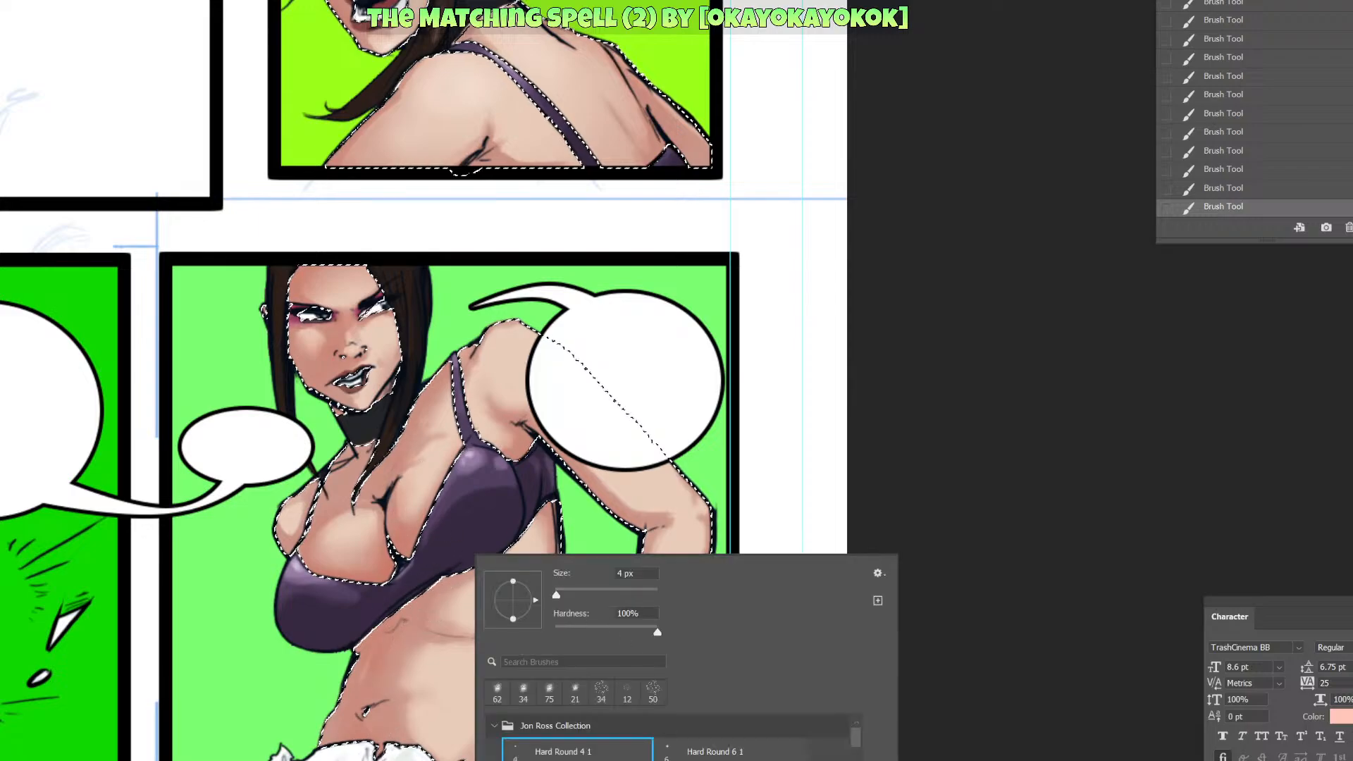
{"action": "right_click", "coordinate": [564, 631]}
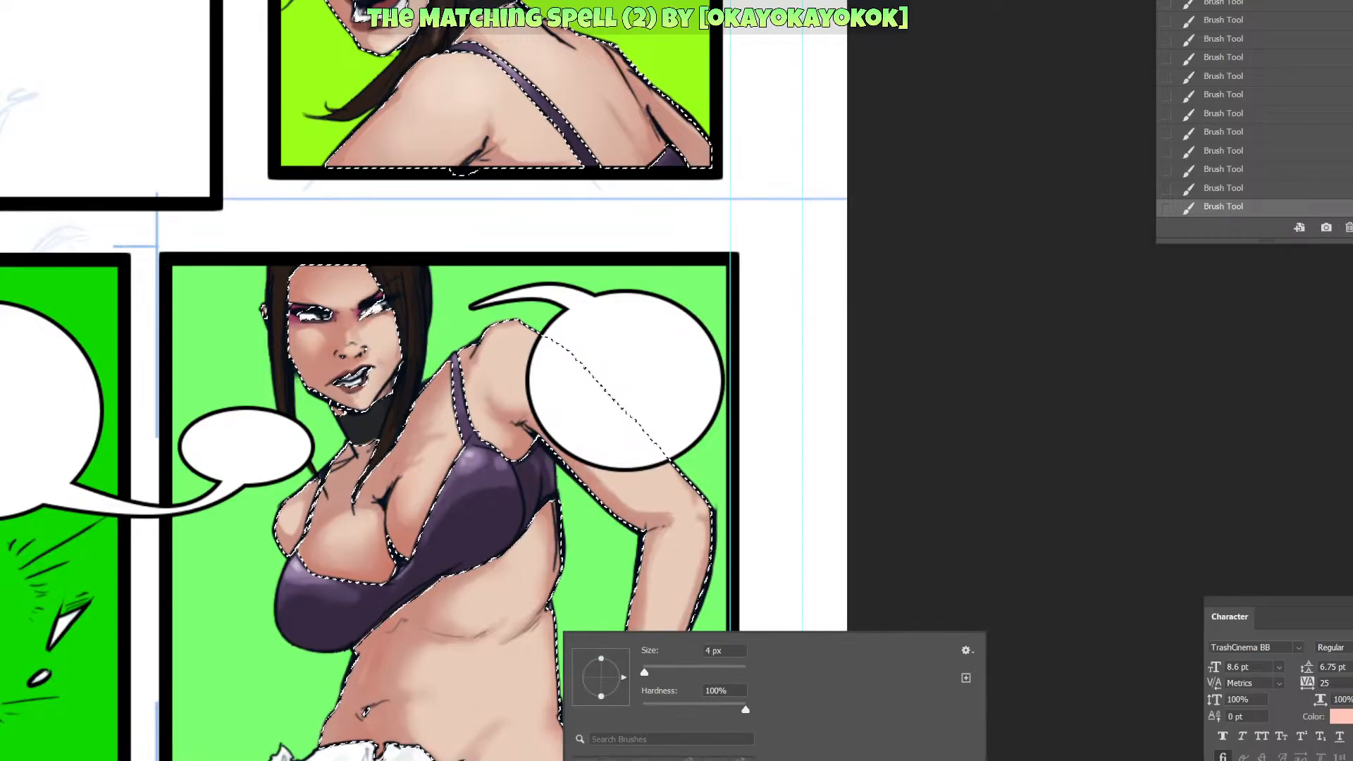
{"action": "left_click", "coordinate": [690, 759]}
{"action": "left_click", "coordinate": [806, 558]}
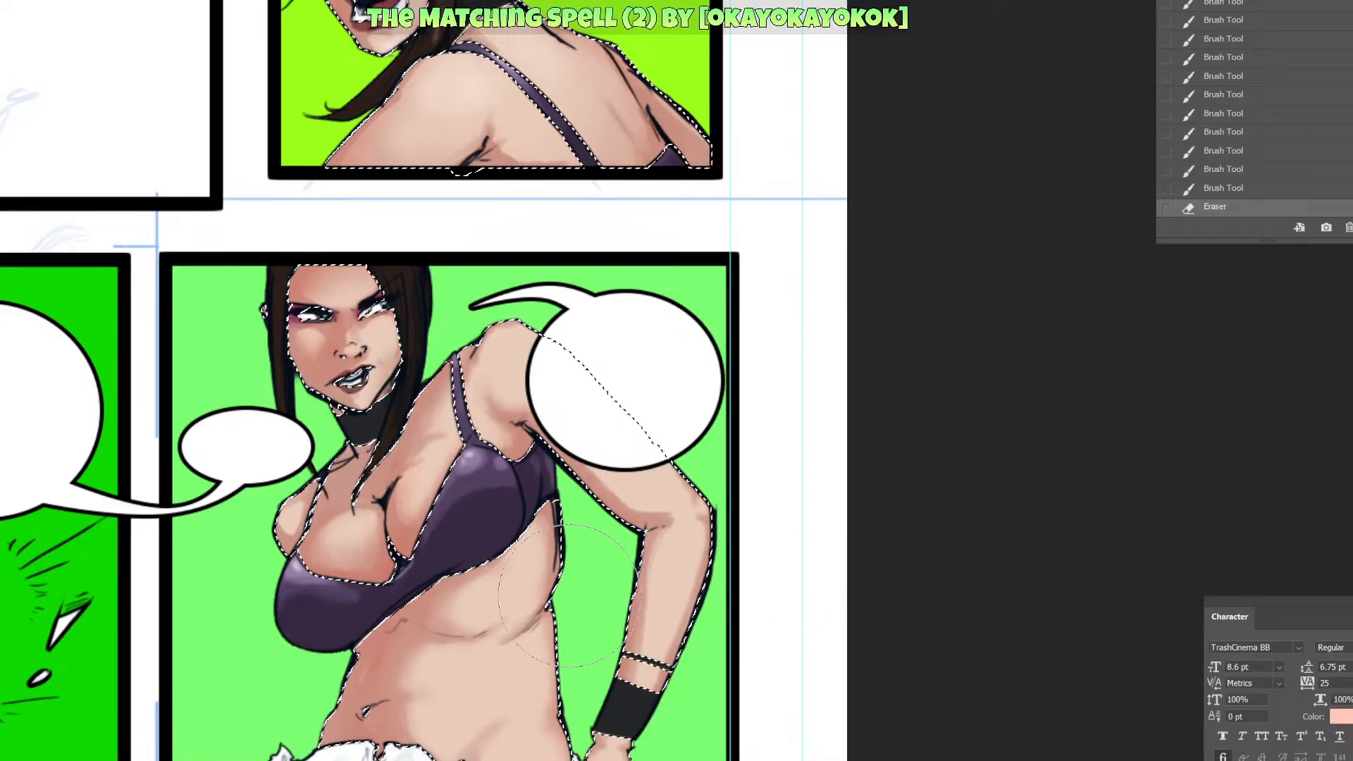
{"action": "right_click", "coordinate": [525, 628]}
{"action": "left_click", "coordinate": [643, 664]}
Soften the edges of the highlights on the lower-panel woman's upper body and midriff with the Eraser.
{"action": "left_click_drag", "start_coordinate": [347, 542], "coordinate": [343, 532]}
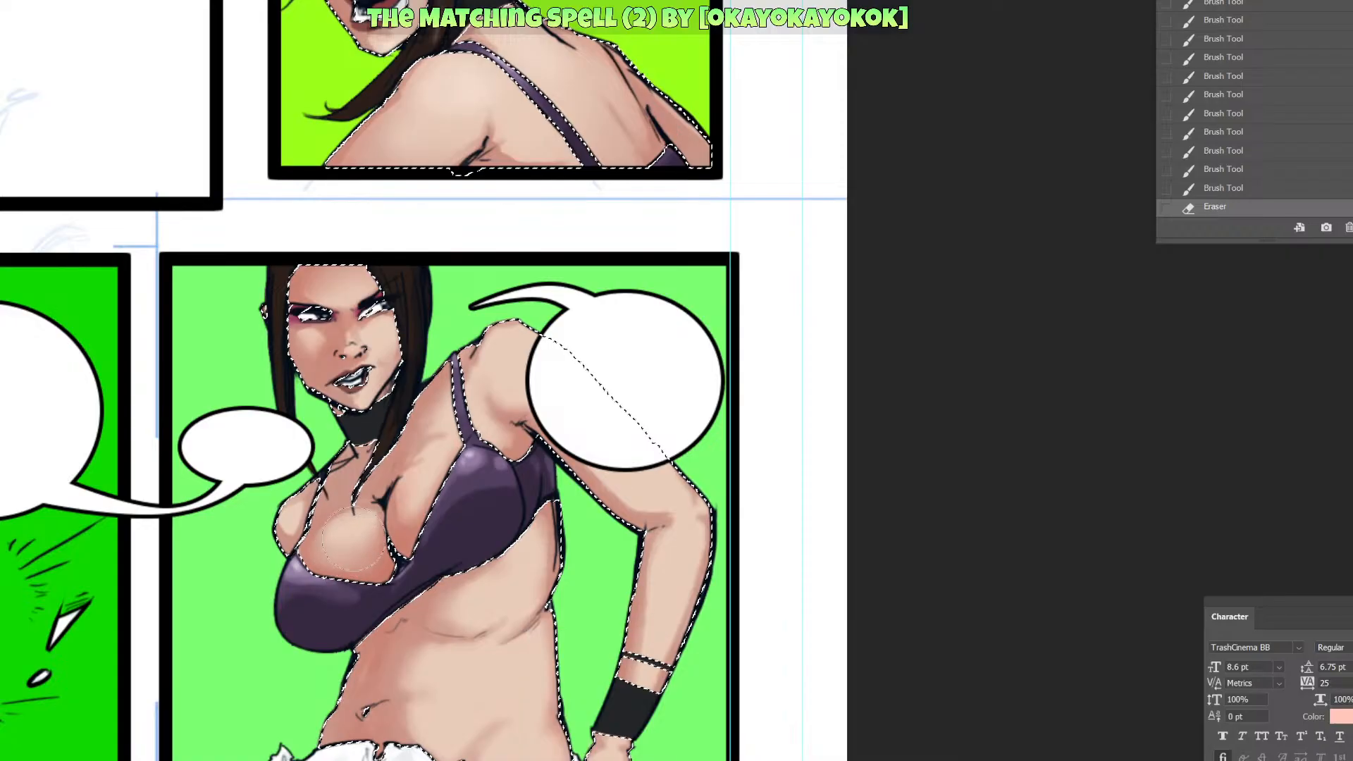
{"action": "left_click_drag", "start_coordinate": [437, 534], "coordinate": [453, 496]}
{"action": "left_click", "coordinate": [452, 499]}
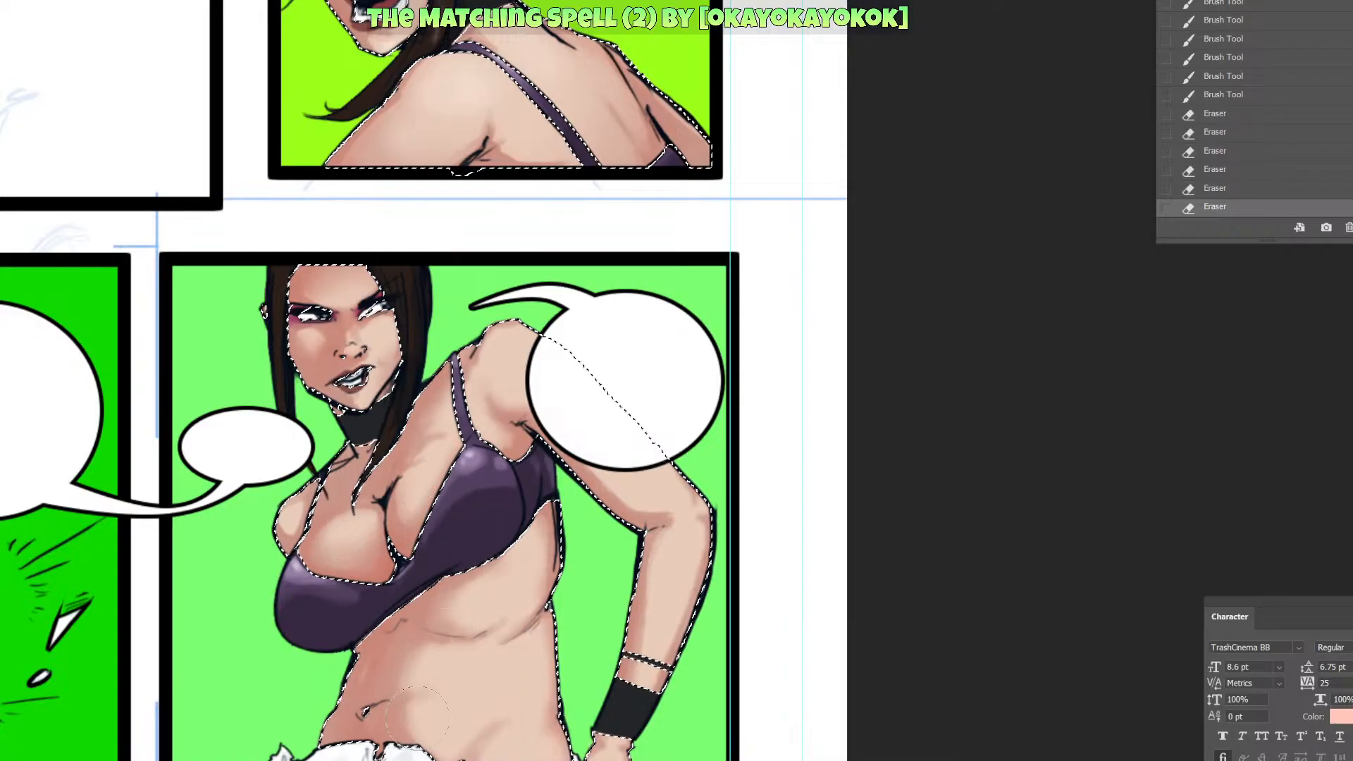
{"action": "left_click", "coordinate": [470, 585]}
{"action": "mouse_move", "coordinate": [443, 675]}
{"action": "left_mouse_down"}
{"action": "mouse_move", "coordinate": [493, 548]}
{"action": "mouse_move", "coordinate": [497, 480]}
{"action": "left_mouse_up"}
{"action": "left_click_drag", "start_coordinate": [478, 553], "coordinate": [458, 491]}
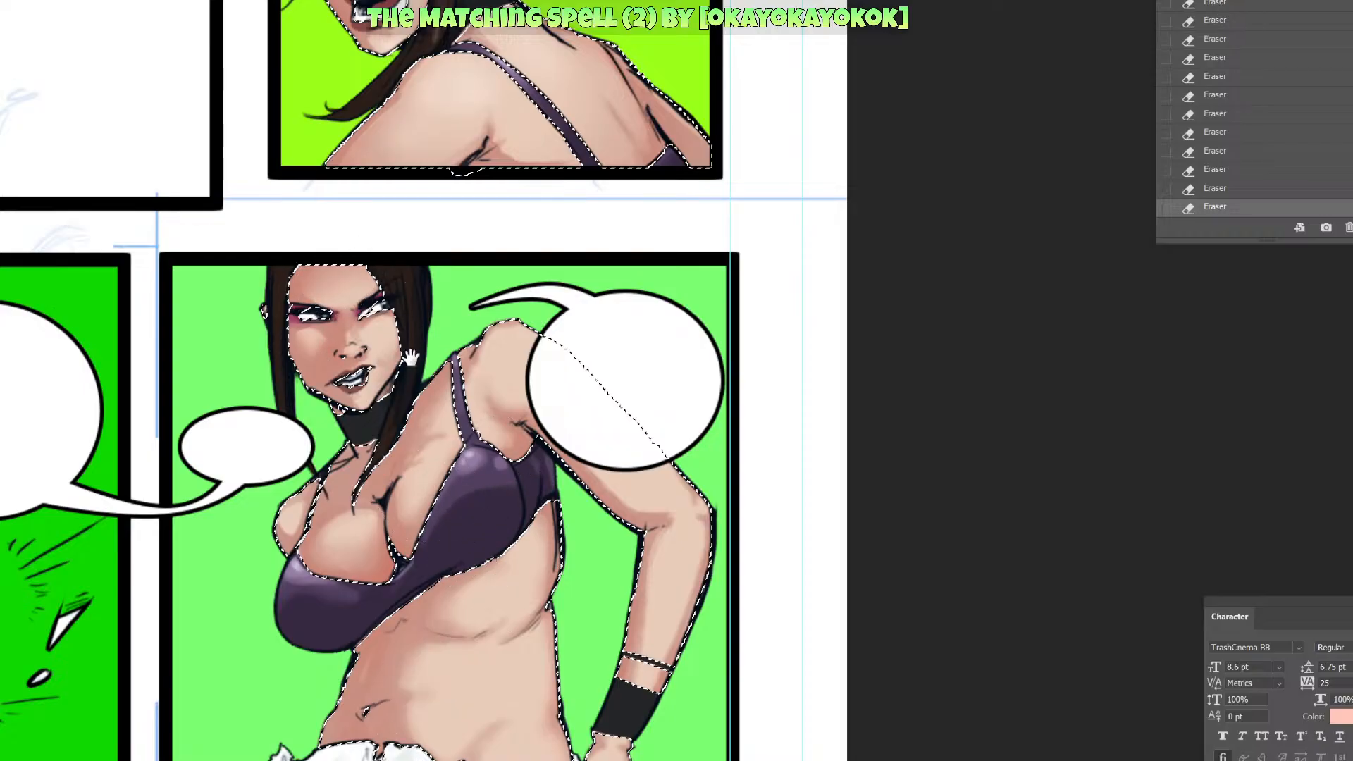
Brush highlights onto the lower-panel woman's thigh and soften them with the Eraser.
{"action": "scroll", "coordinate": [523, 583], "scroll_direction": "down", "scroll_amount": 3}
{"action": "left_click_drag", "start_coordinate": [523, 583], "coordinate": [524, 587]}
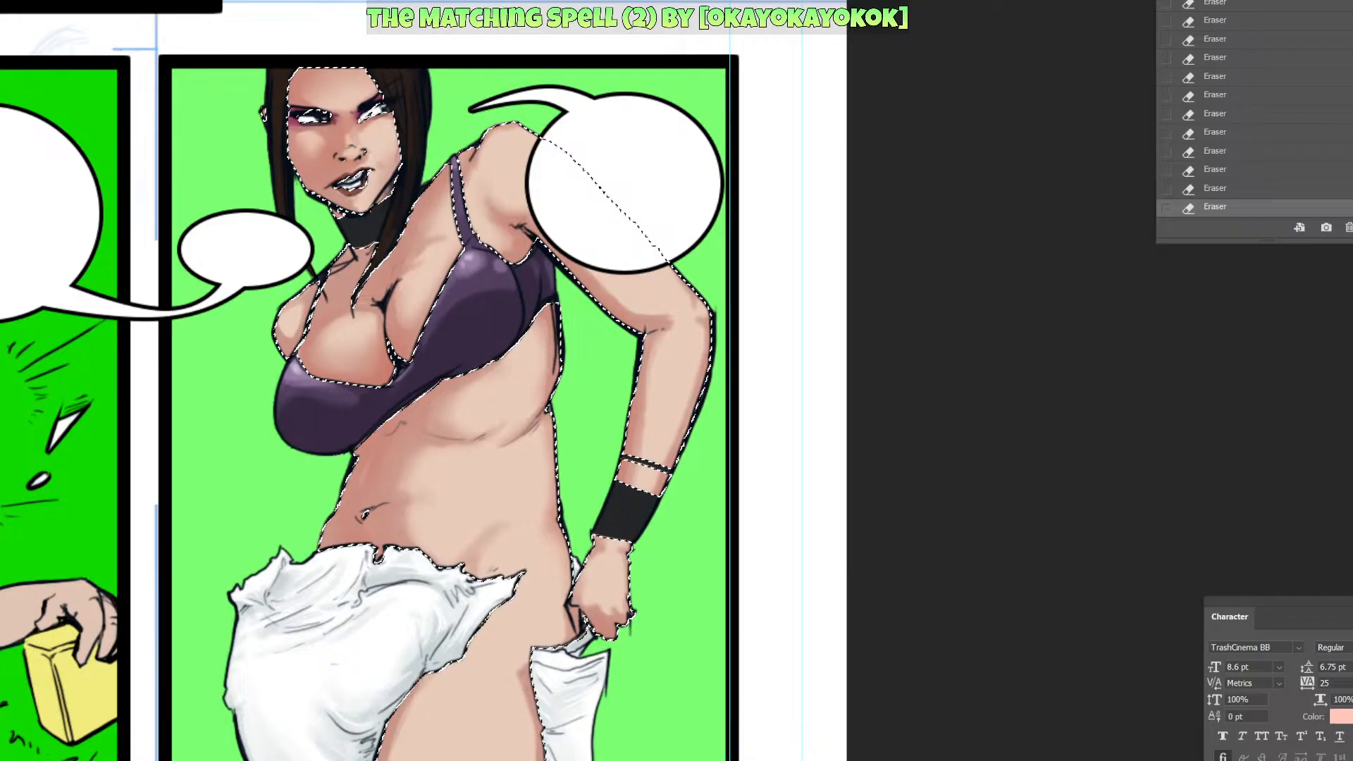
{"action": "left_click_drag", "start_coordinate": [556, 751], "coordinate": [558, 747]}
{"action": "left_click_drag", "start_coordinate": [558, 747], "coordinate": [513, 750]}
{"action": "left_click_drag", "start_coordinate": [509, 759], "coordinate": [514, 747]}
{"action": "key", "text": "e"}
{"action": "left_click_drag", "start_coordinate": [510, 757], "coordinate": [520, 745]}
{"action": "left_click_drag", "start_coordinate": [514, 755], "coordinate": [523, 744]}
Clear the woman's skin selection and select the boy's skin in both green panels with the Magic Wand.
{"action": "scroll", "coordinate": [636, 709], "scroll_direction": "down", "scroll_amount": 5}
{"action": "left_click_drag", "start_coordinate": [636, 710], "coordinate": [853, 698]}
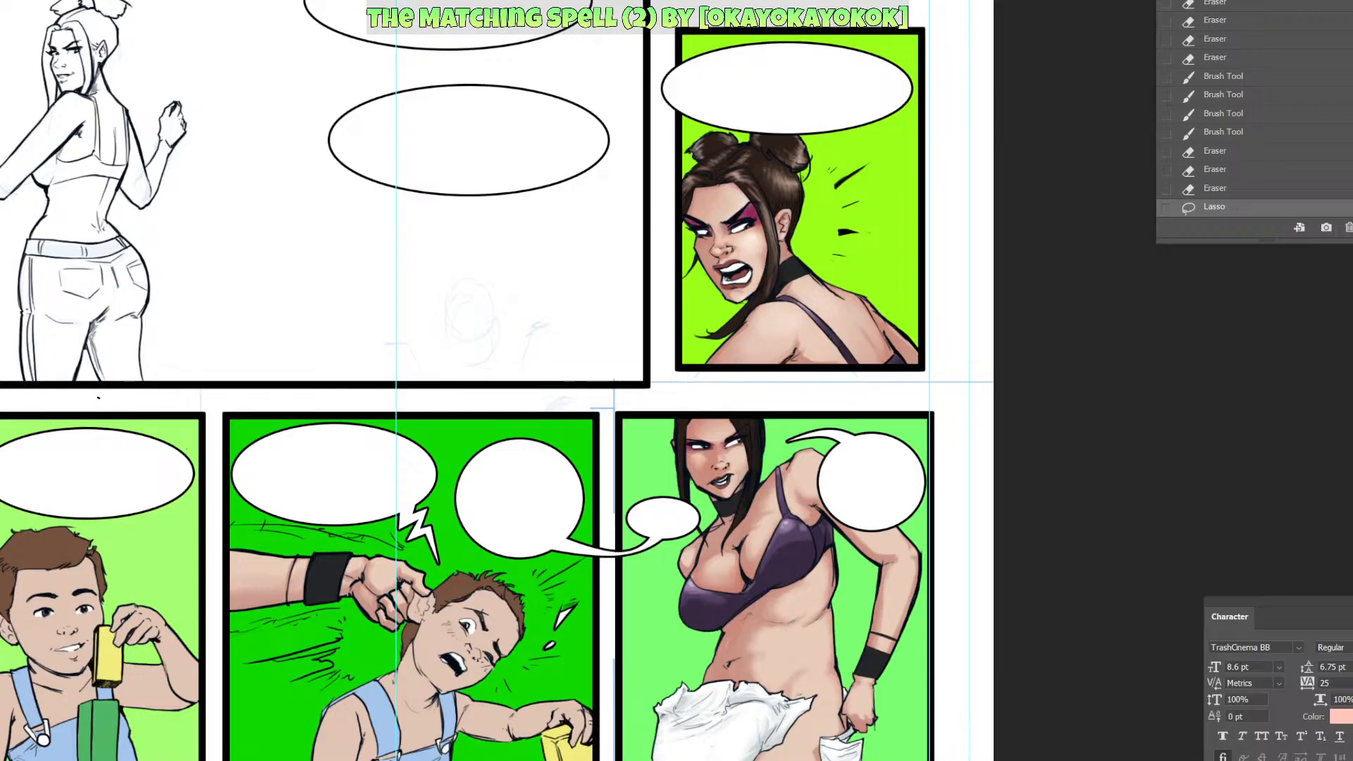
{"action": "scroll", "coordinate": [327, 634], "scroll_direction": "up", "scroll_amount": 5}
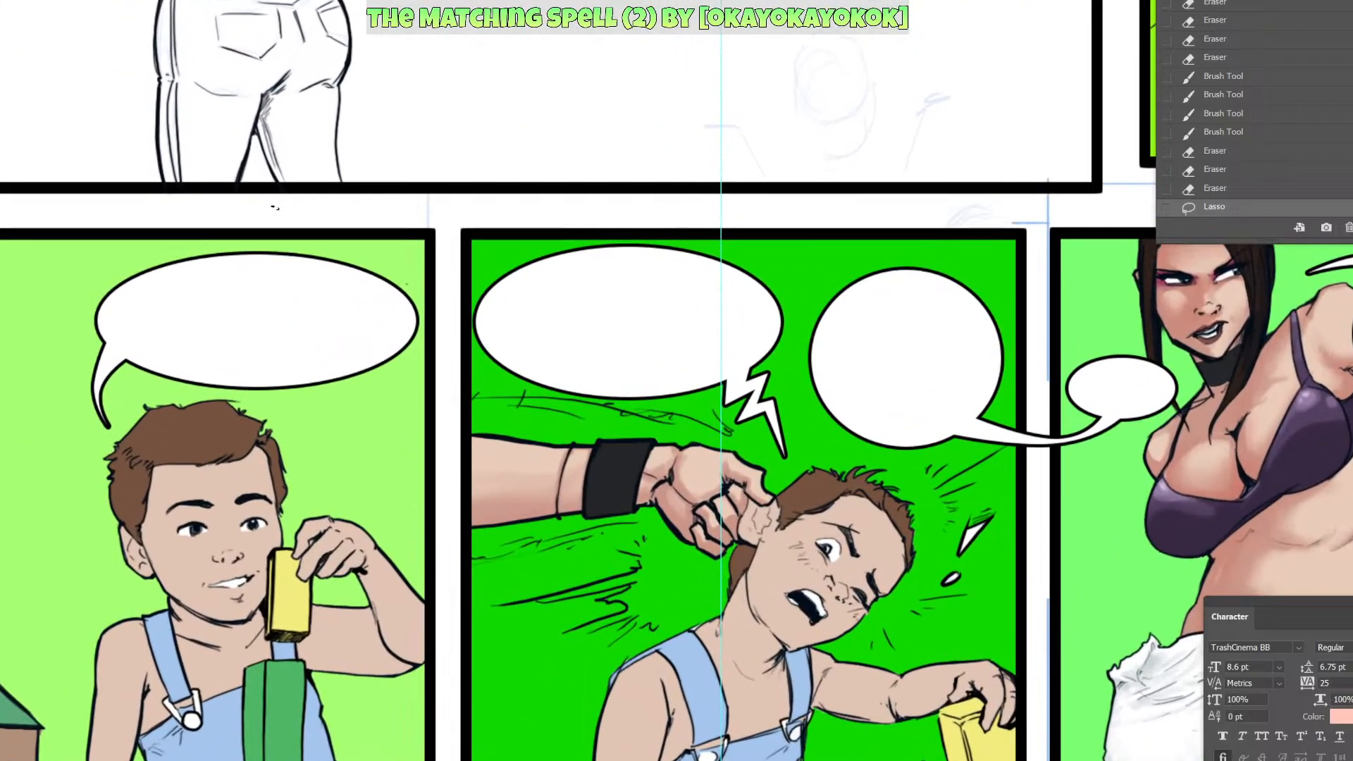
{"action": "left_click", "coordinate": [238, 537]}
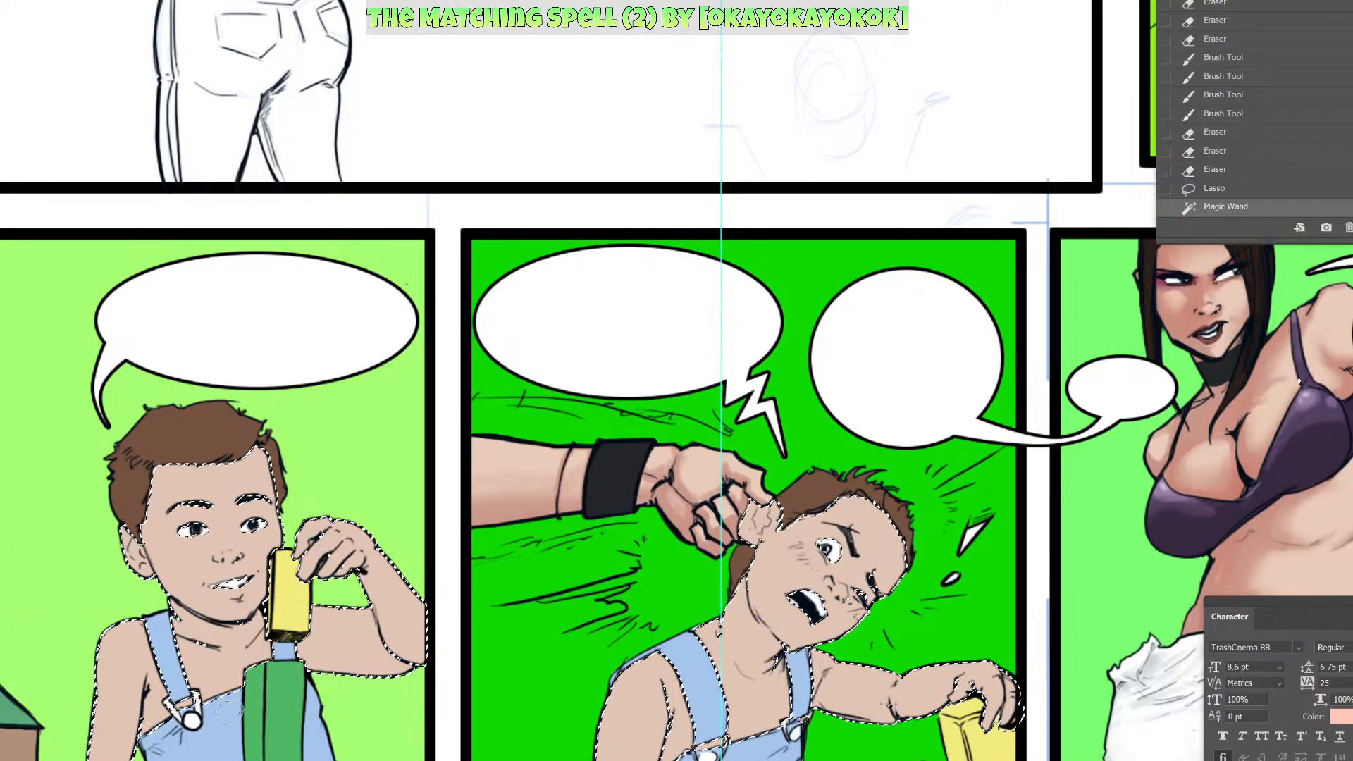
Temporarily show the finished page's layer to sample a reddish-brown skin shadow colour, and hide the layer again.
{"action": "key", "text": "ctrl+comma"}
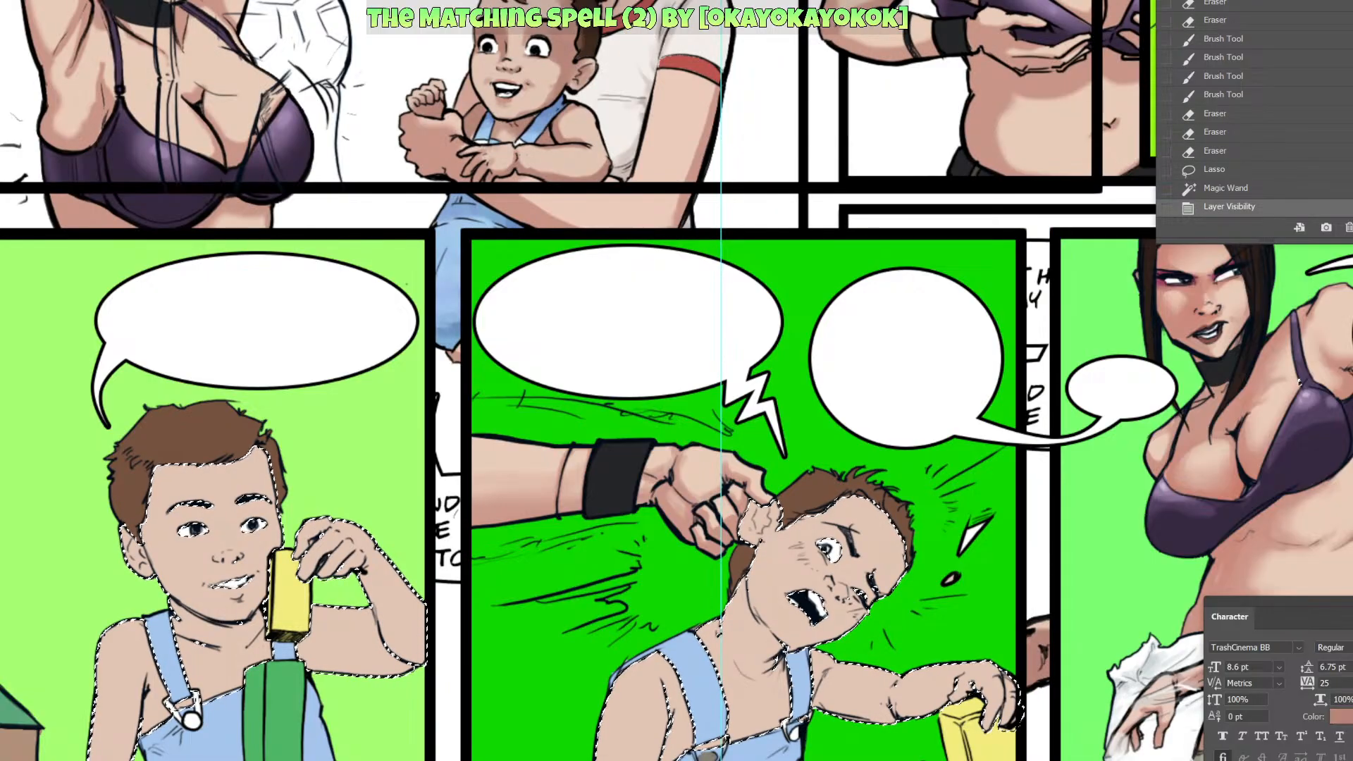
{"action": "key", "text": "ctrl+comma"}
{"action": "key", "text": "ctrl+comma"}
Choose a textured brush preset at 32 px and brush reddish-brown shadows around the boy's eyes and ear in the first panel.
{"action": "left_click_drag", "start_coordinate": [493, 422], "coordinate": [586, 436]}
{"action": "right_click", "coordinate": [400, 579]}
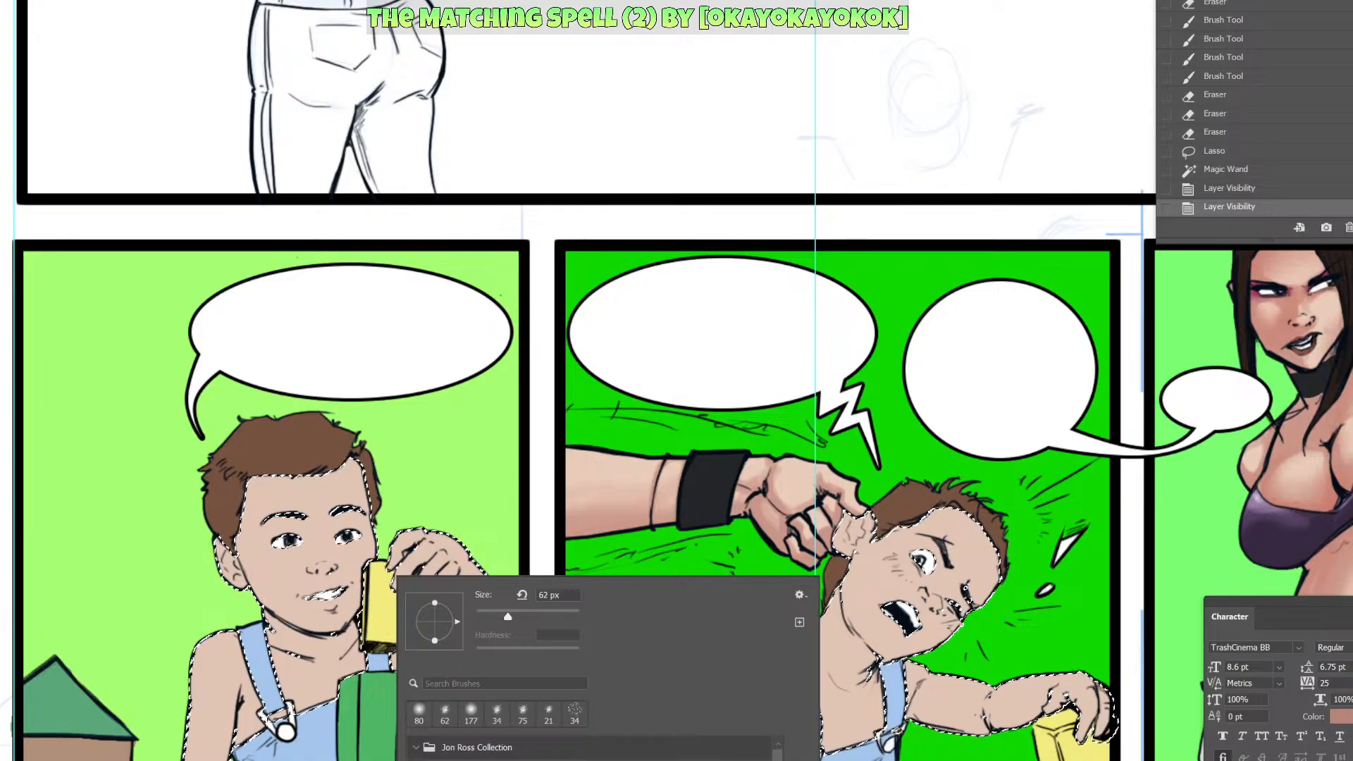
{"action": "left_click_drag", "start_coordinate": [507, 616], "coordinate": [516, 617]}
{"action": "left_click_drag", "start_coordinate": [328, 571], "coordinate": [310, 599]}
{"action": "right_click", "coordinate": [305, 541]}
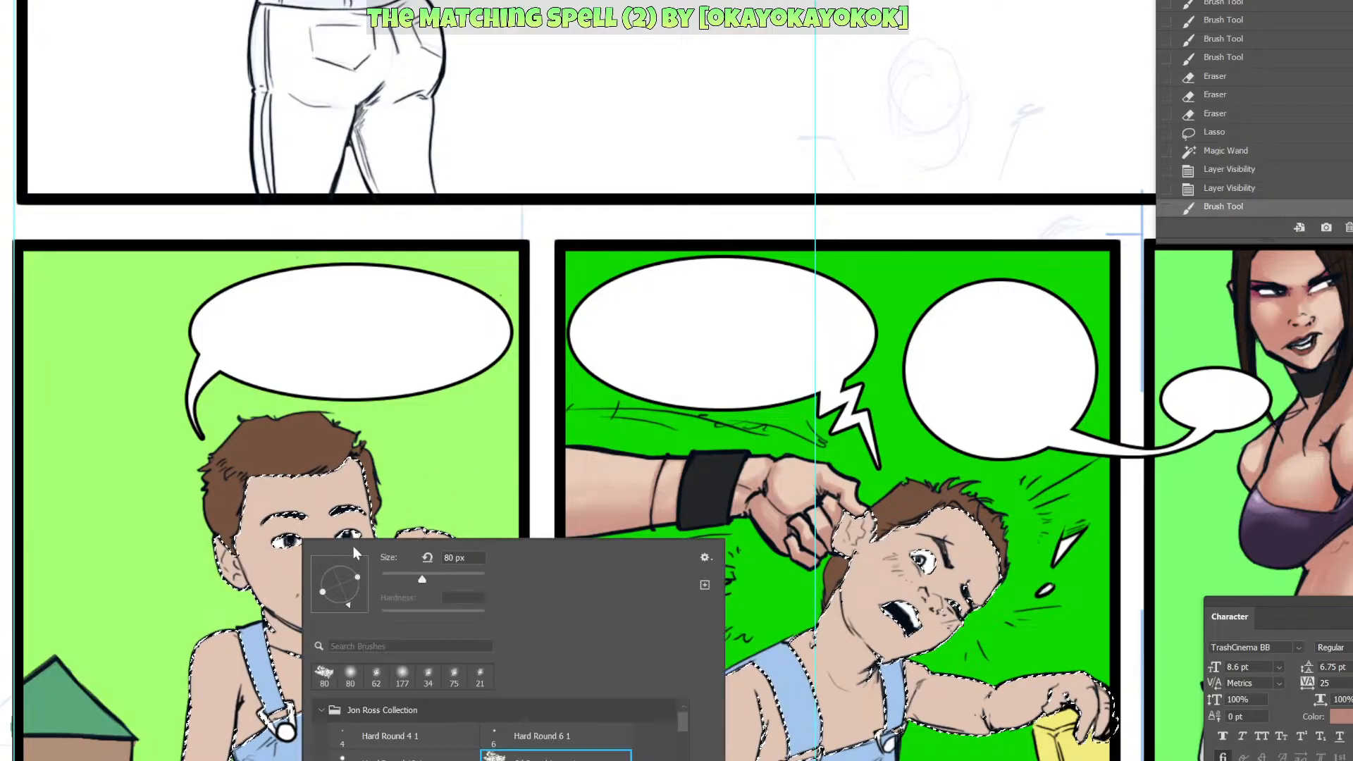
{"action": "left_click_drag", "start_coordinate": [422, 580], "coordinate": [398, 580]}
{"action": "key", "text": "Return"}
{"action": "mouse_move", "coordinate": [235, 481]}
{"action": "left_mouse_down"}
{"action": "mouse_move", "coordinate": [251, 564]}
{"action": "mouse_move", "coordinate": [294, 558]}
{"action": "mouse_move", "coordinate": [295, 527]}
{"action": "left_mouse_up"}
{"action": "mouse_move", "coordinate": [278, 543]}
{"action": "left_mouse_down"}
{"action": "mouse_move", "coordinate": [367, 530]}
{"action": "mouse_move", "coordinate": [355, 525]}
{"action": "left_mouse_up"}
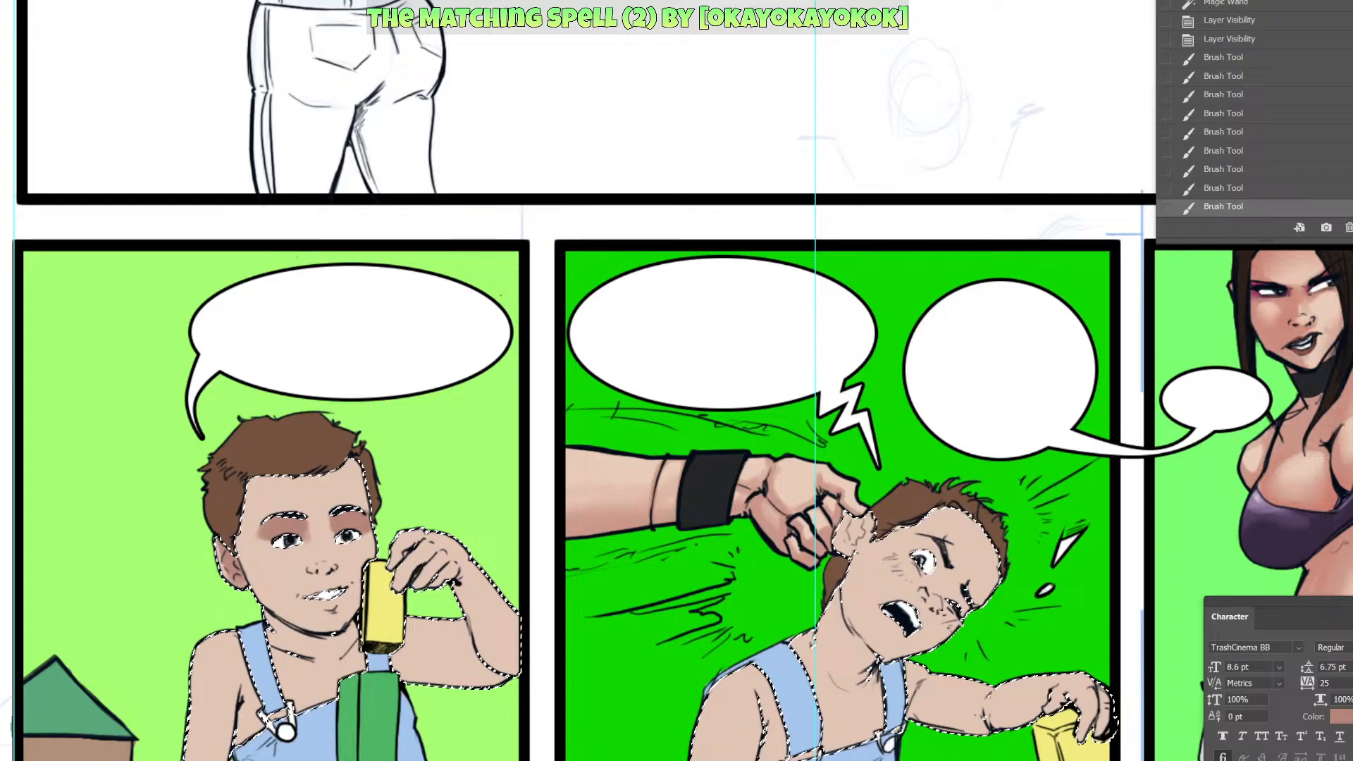
{"action": "left_click_drag", "start_coordinate": [344, 521], "coordinate": [359, 527]}
{"action": "left_click_drag", "start_coordinate": [347, 525], "coordinate": [361, 530]}
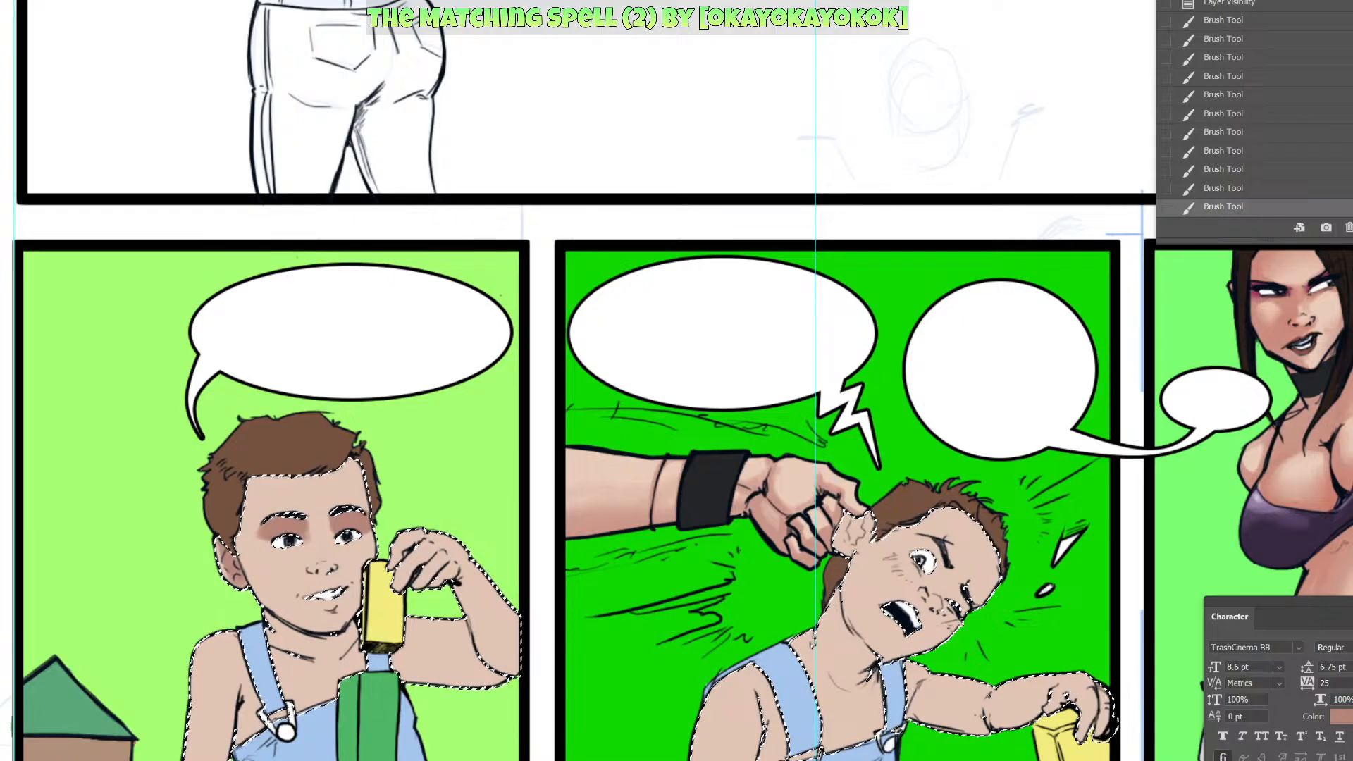
Confirm the reddish-brown shadow colour and brush shadows along the boy's raised forearm, elbow and hand in the first panel.
{"action": "key", "text": "n"}
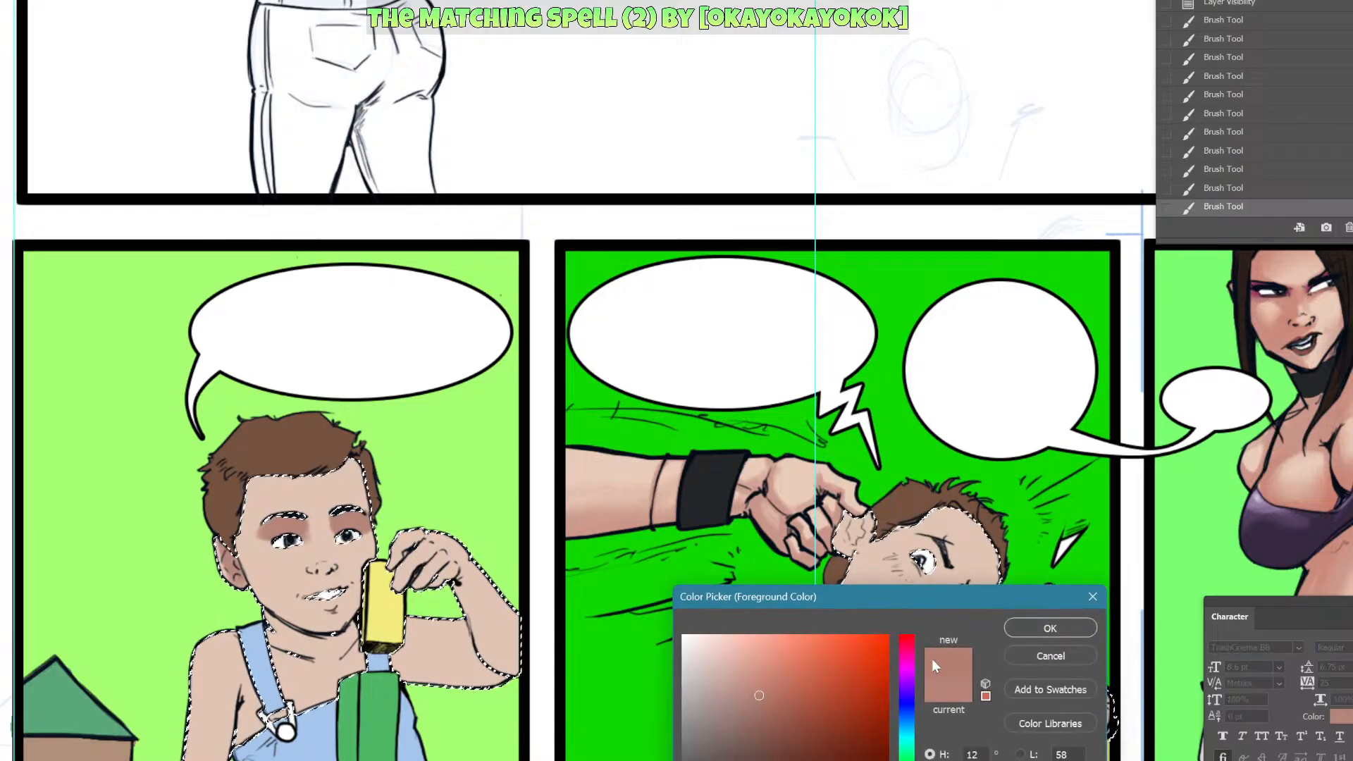
{"action": "left_click", "coordinate": [1049, 628]}
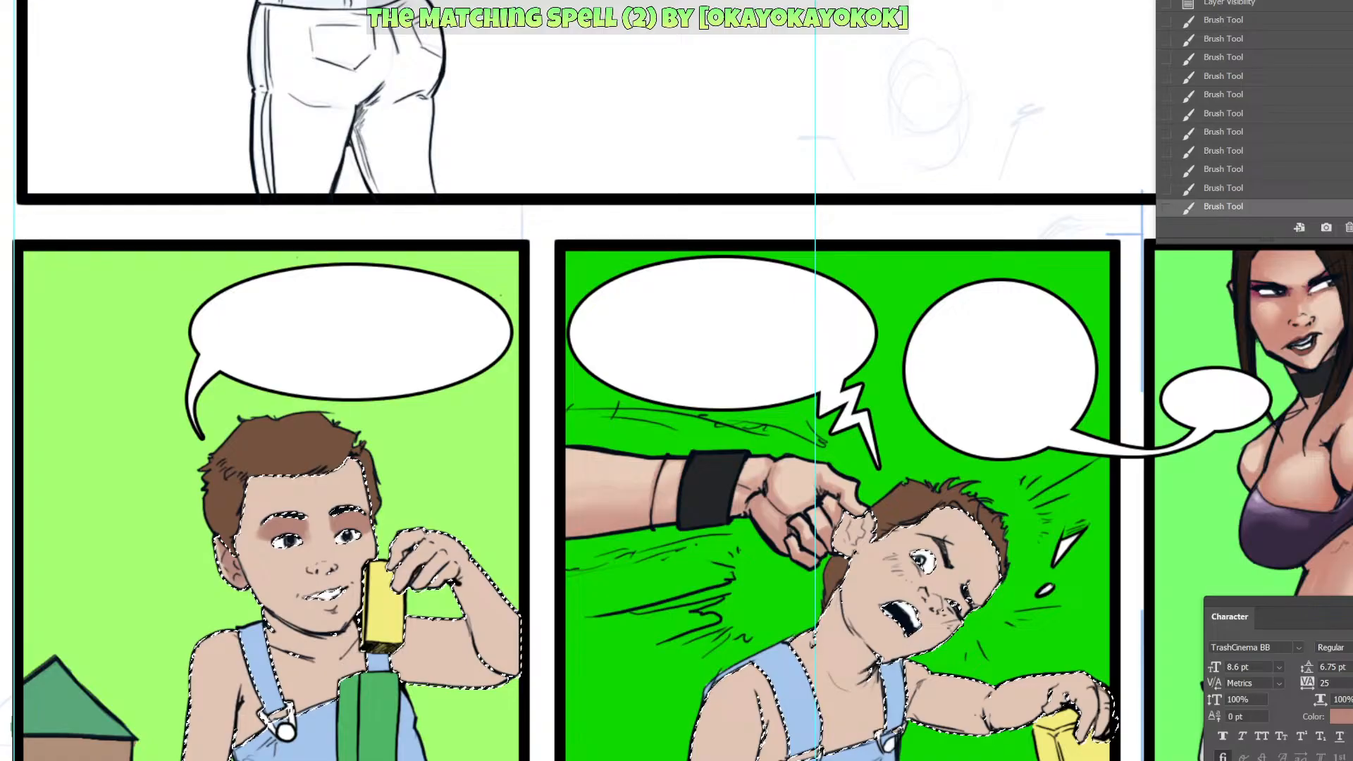
{"action": "left_click_drag", "start_coordinate": [405, 680], "coordinate": [492, 682]}
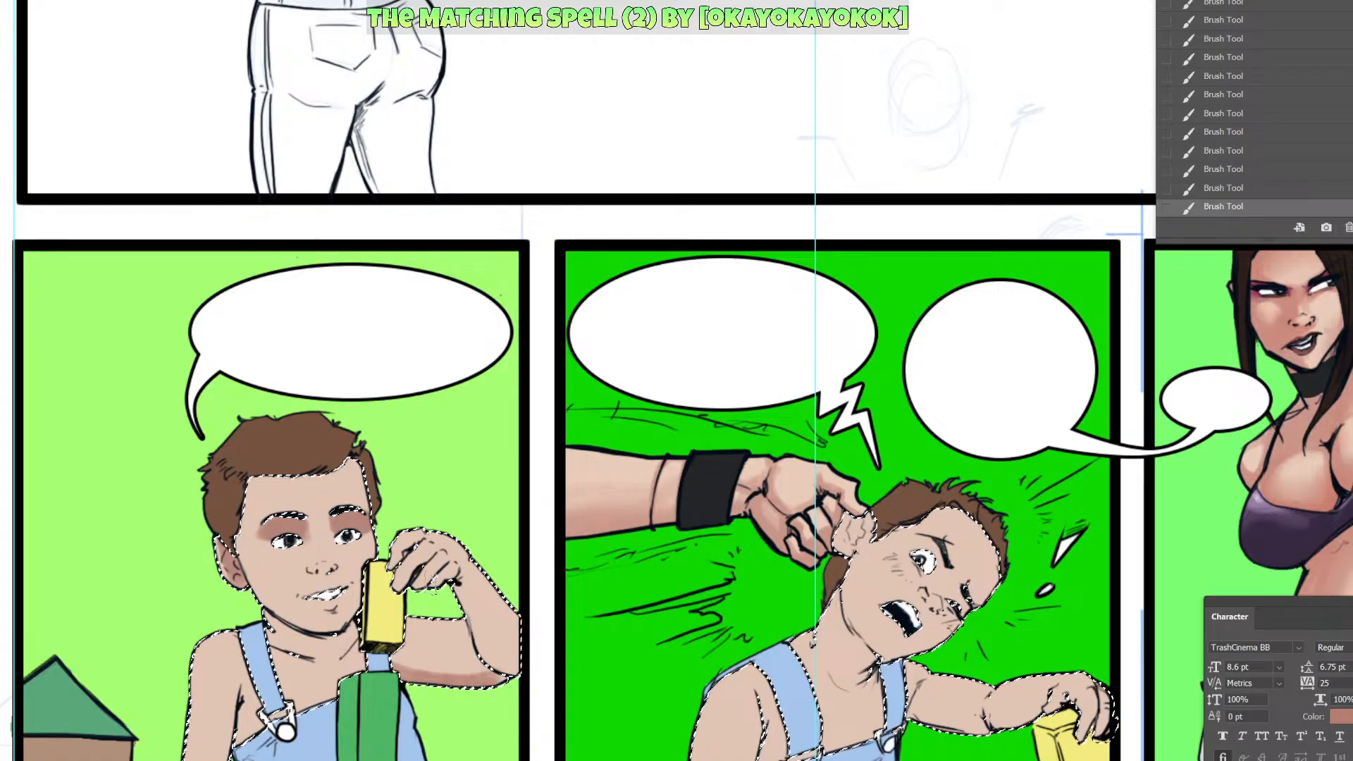
{"action": "mouse_move", "coordinate": [408, 570]}
{"action": "left_mouse_down"}
{"action": "mouse_move", "coordinate": [400, 584]}
{"action": "mouse_move", "coordinate": [444, 582]}
{"action": "mouse_move", "coordinate": [406, 554]}
{"action": "mouse_move", "coordinate": [454, 532]}
{"action": "mouse_move", "coordinate": [469, 560]}
{"action": "mouse_move", "coordinate": [446, 571]}
{"action": "mouse_move", "coordinate": [469, 557]}
{"action": "mouse_move", "coordinate": [455, 592]}
{"action": "mouse_move", "coordinate": [489, 655]}
{"action": "mouse_move", "coordinate": [529, 669]}
{"action": "left_mouse_up"}
{"action": "right_click", "coordinate": [352, 539]}
{"action": "left_click", "coordinate": [451, 590]}
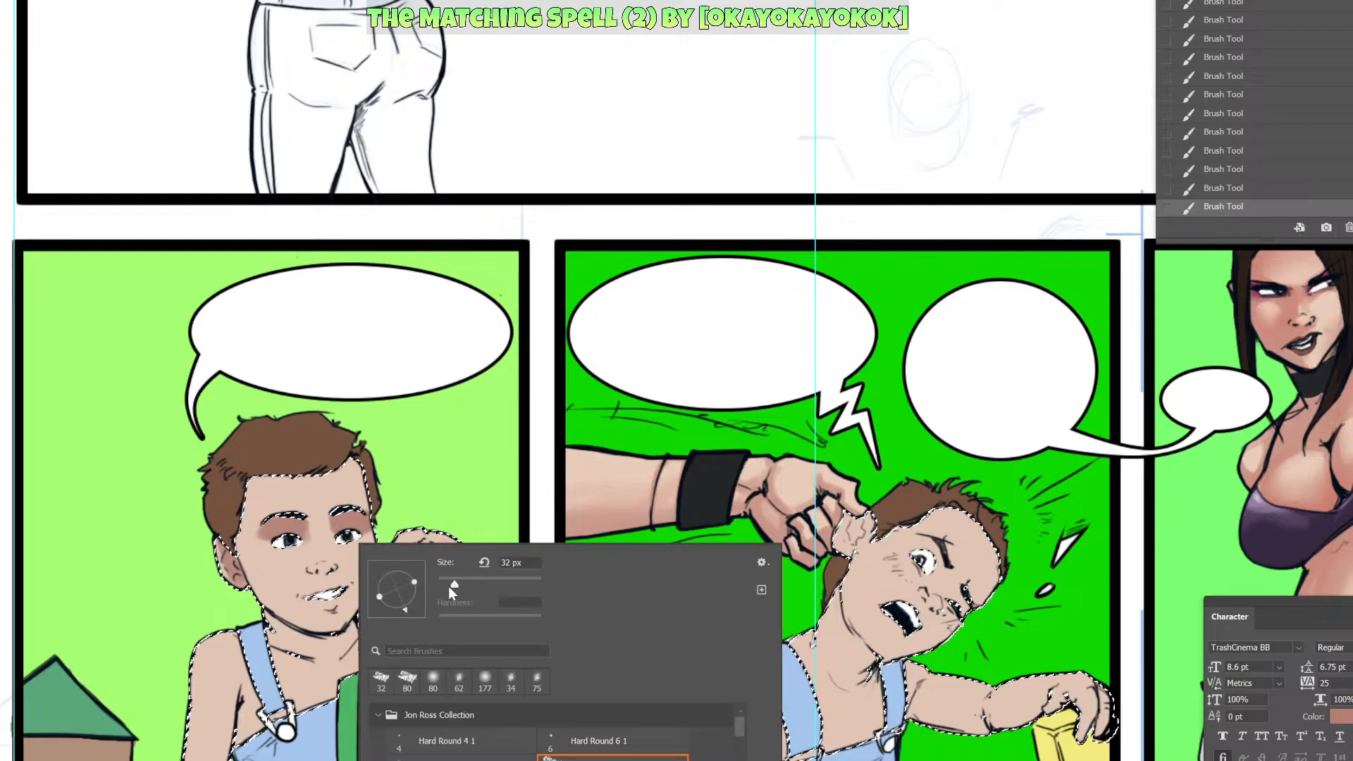
{"action": "left_click", "coordinate": [419, 489]}
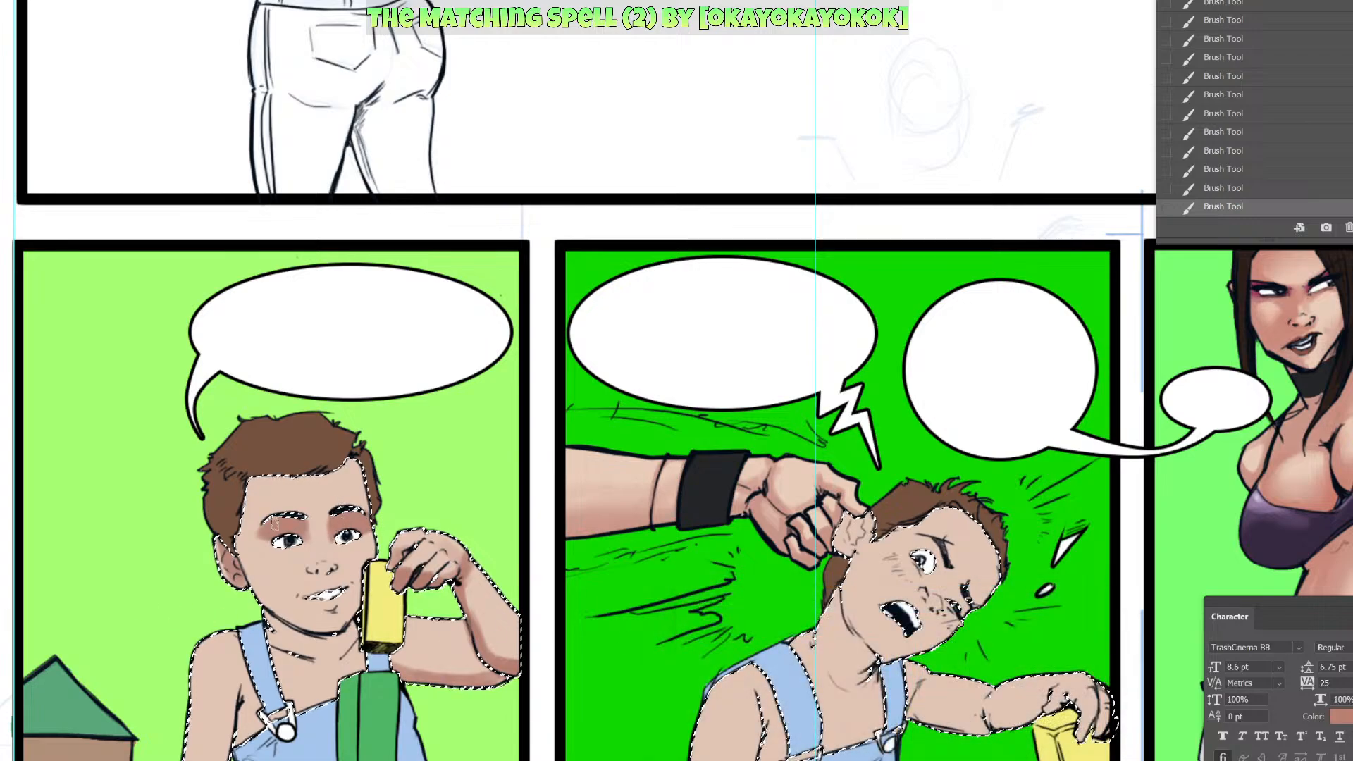
Brush shadows along the far side of the boy's forehead and nose, and blend them with a lighter skin tone.
{"action": "left_click_drag", "start_coordinate": [326, 566], "coordinate": [332, 519]}
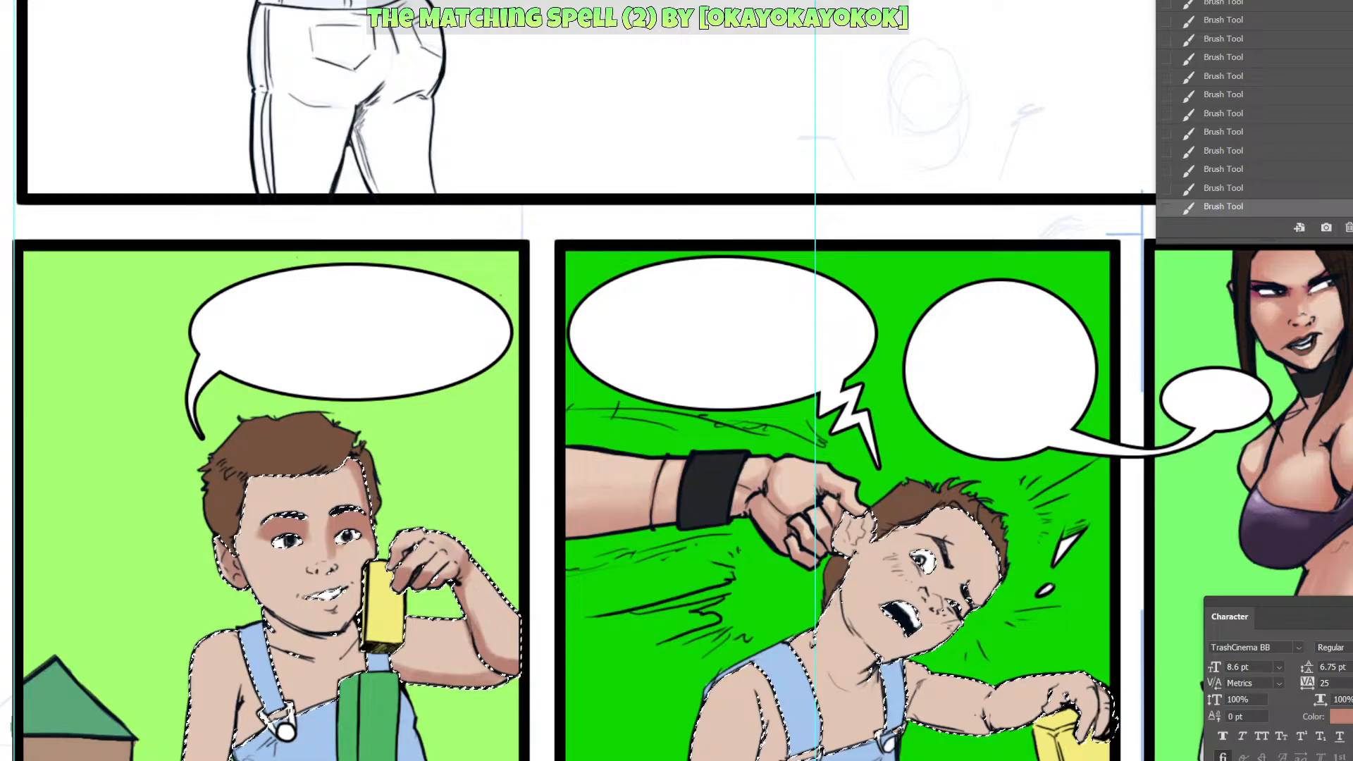
{"action": "left_click_drag", "start_coordinate": [436, 710], "coordinate": [423, 719]}
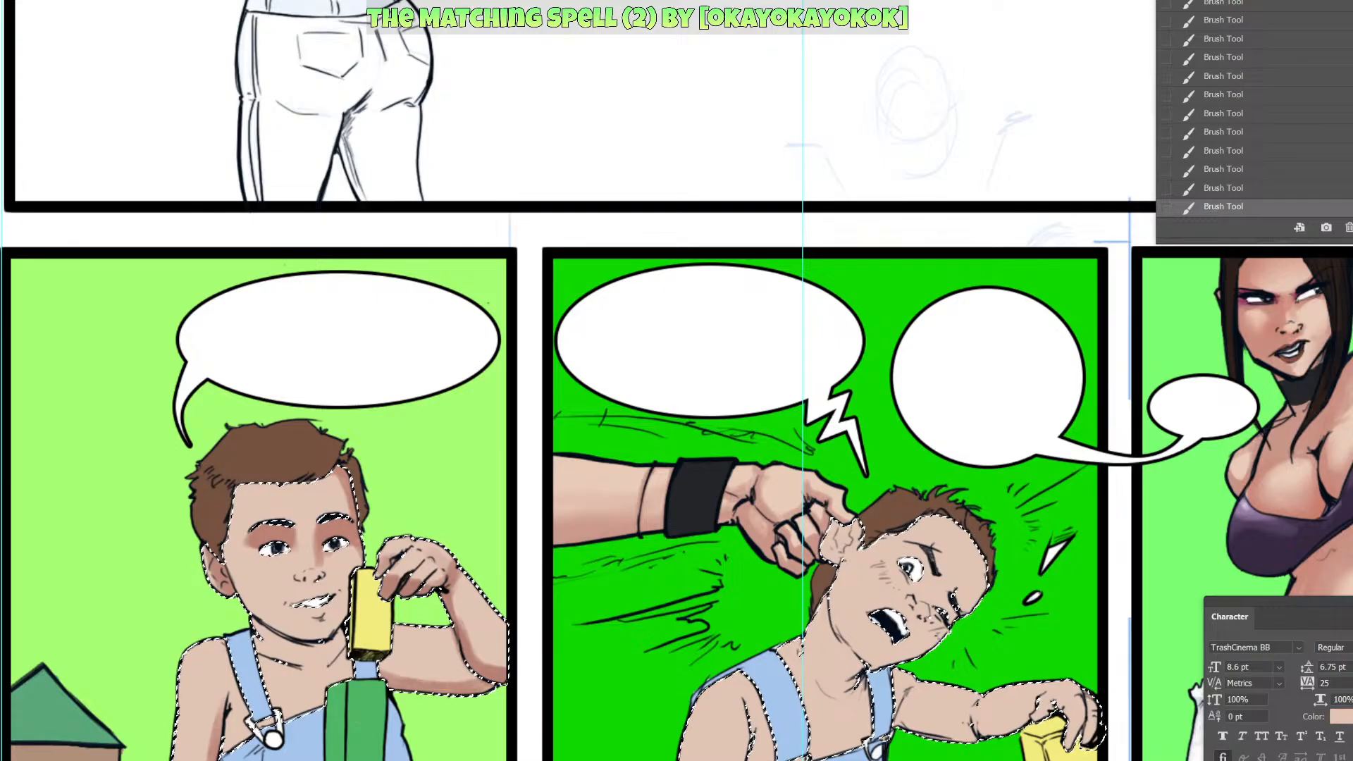
{"action": "right_click", "coordinate": [201, 630]}
{"action": "left_click_drag", "start_coordinate": [295, 673], "coordinate": [309, 673]}
{"action": "key", "text": "Return"}
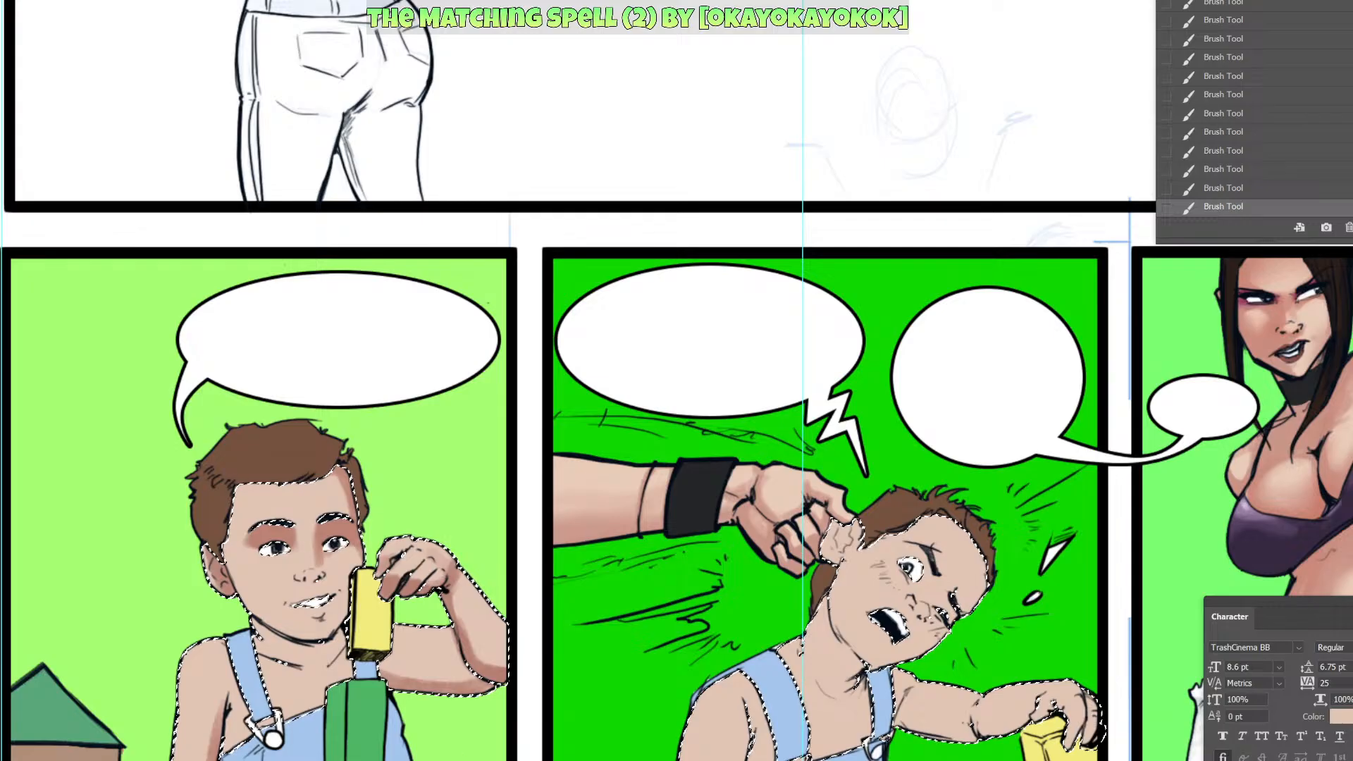
{"action": "left_click_drag", "start_coordinate": [324, 563], "coordinate": [295, 576]}
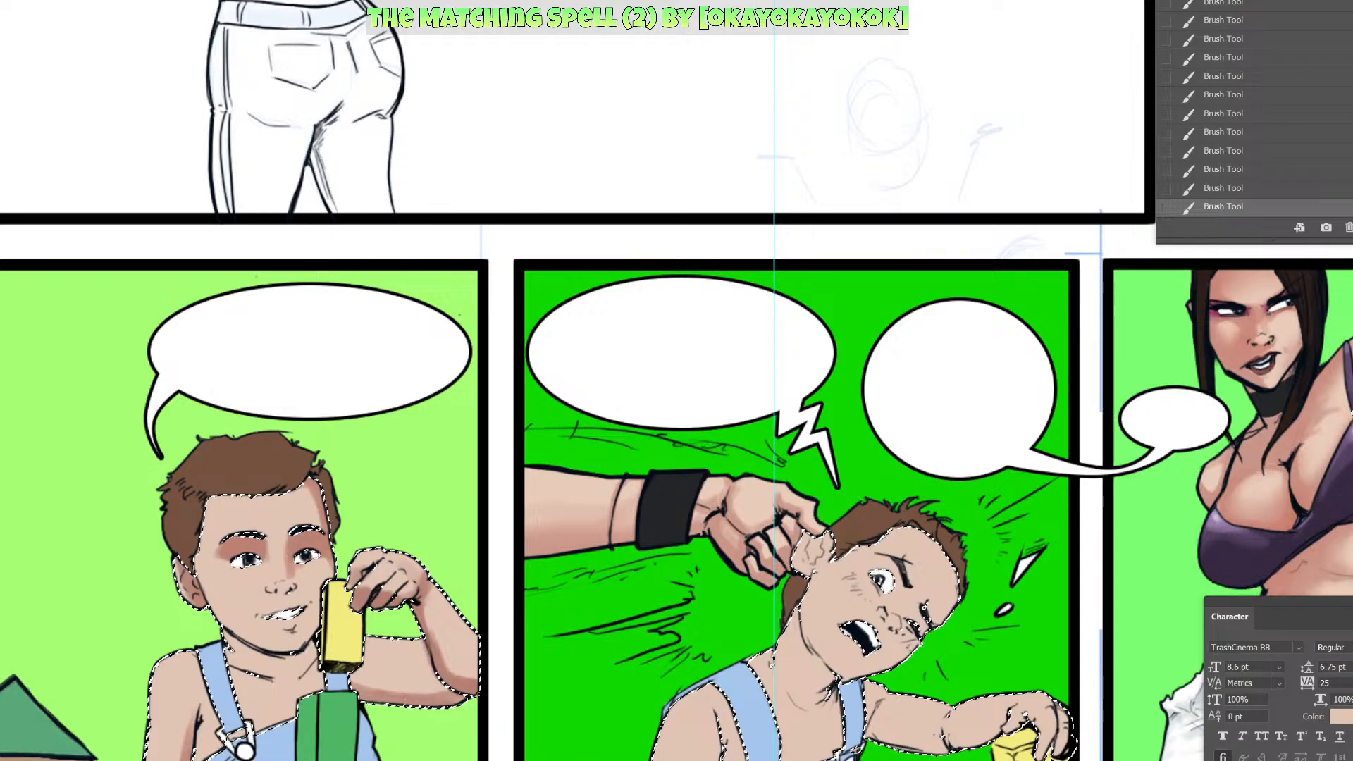
Brush shadows onto the boy's neck below the chin in the first panel and set the brush size to 18 px.
{"action": "right_click", "coordinate": [224, 637]}
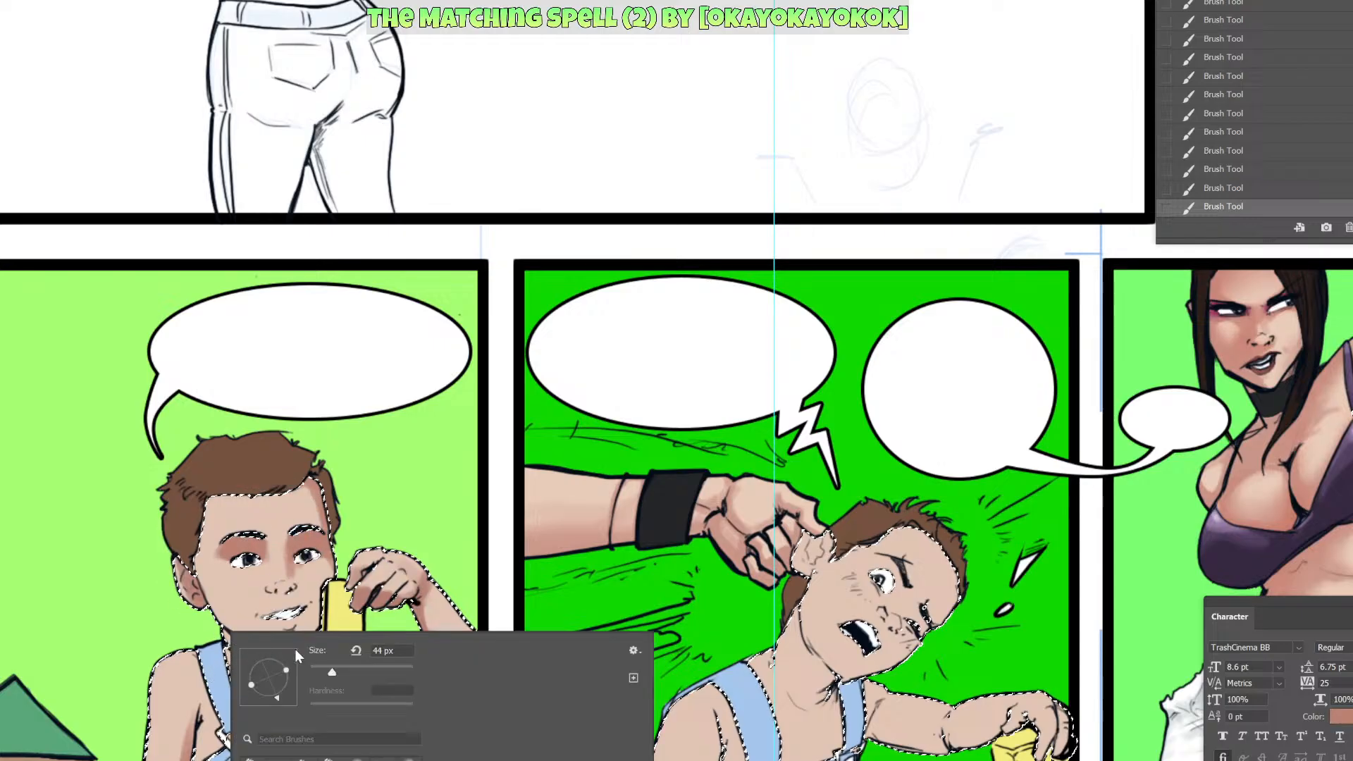
{"action": "left_click", "coordinate": [210, 657]}
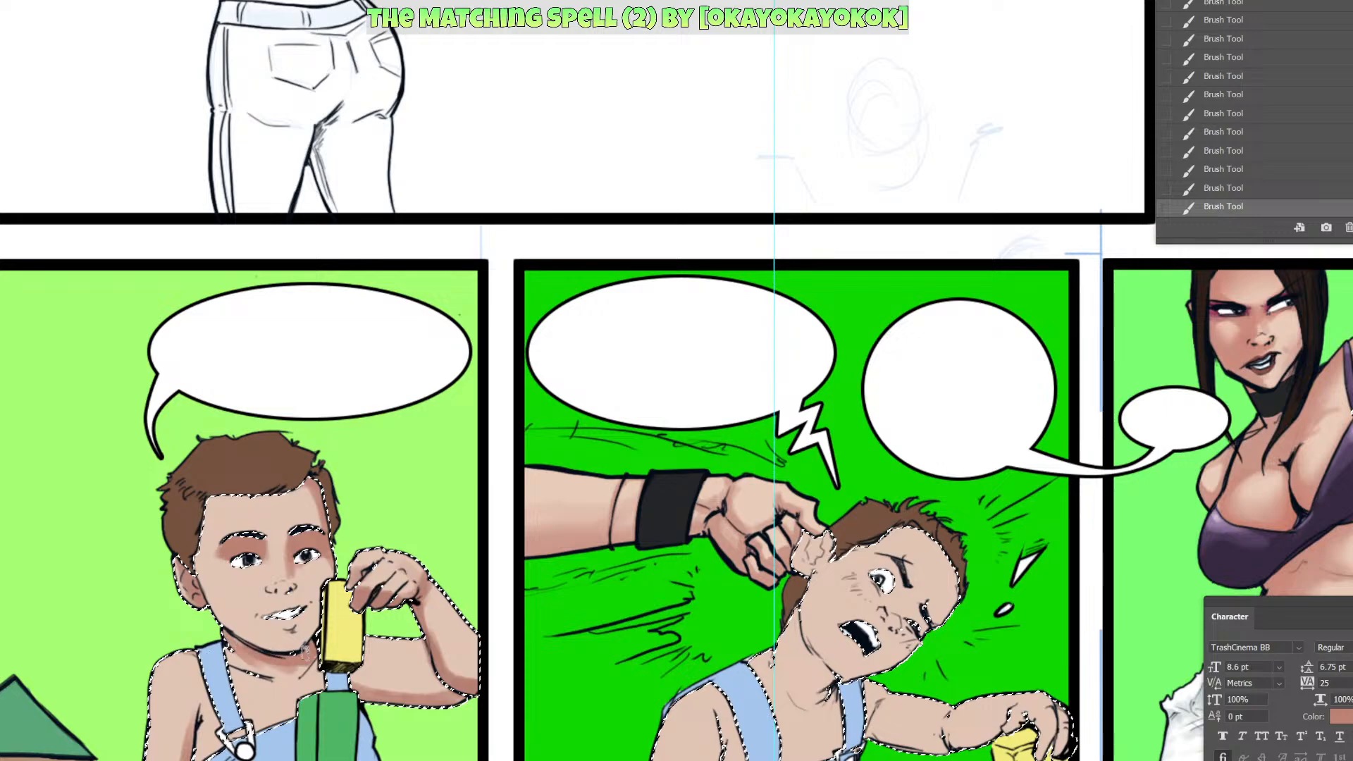
{"action": "right_click", "coordinate": [291, 605]}
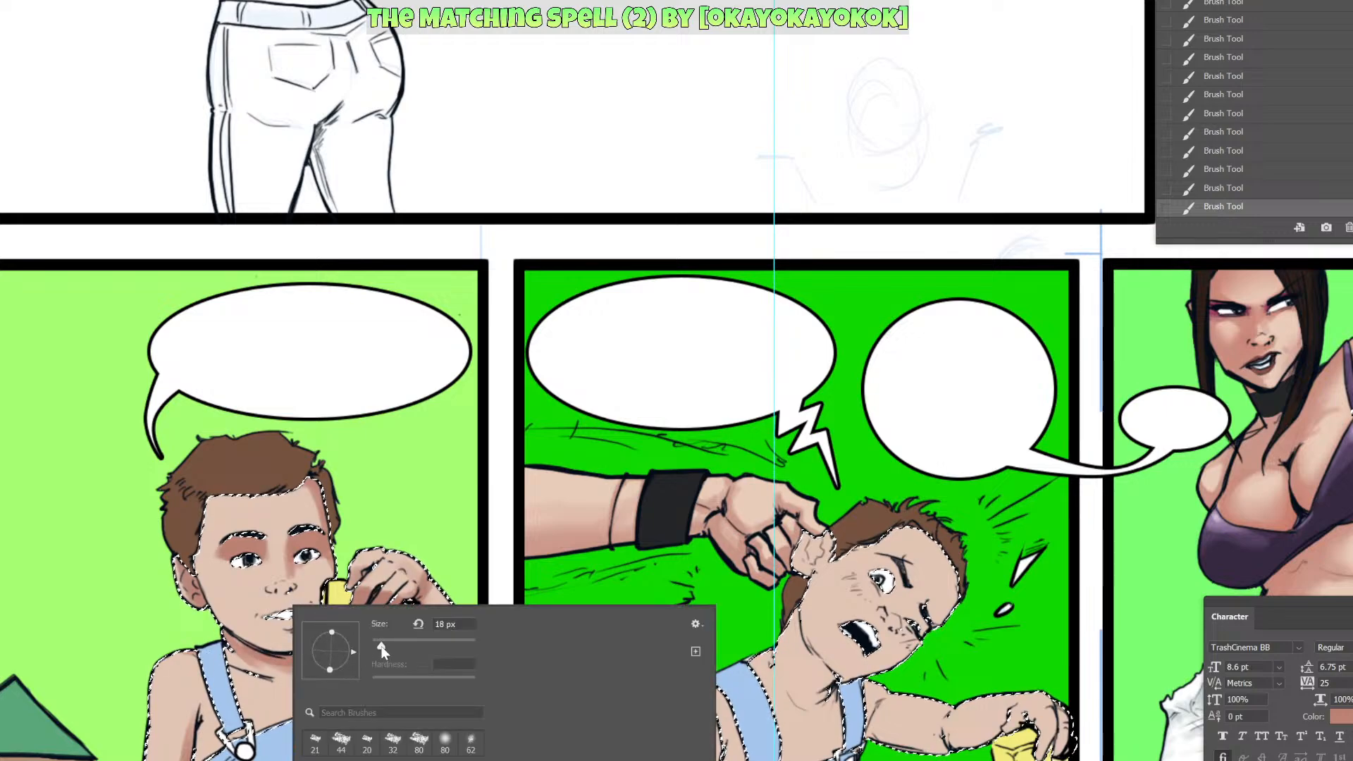
{"action": "left_click", "coordinate": [381, 585]}
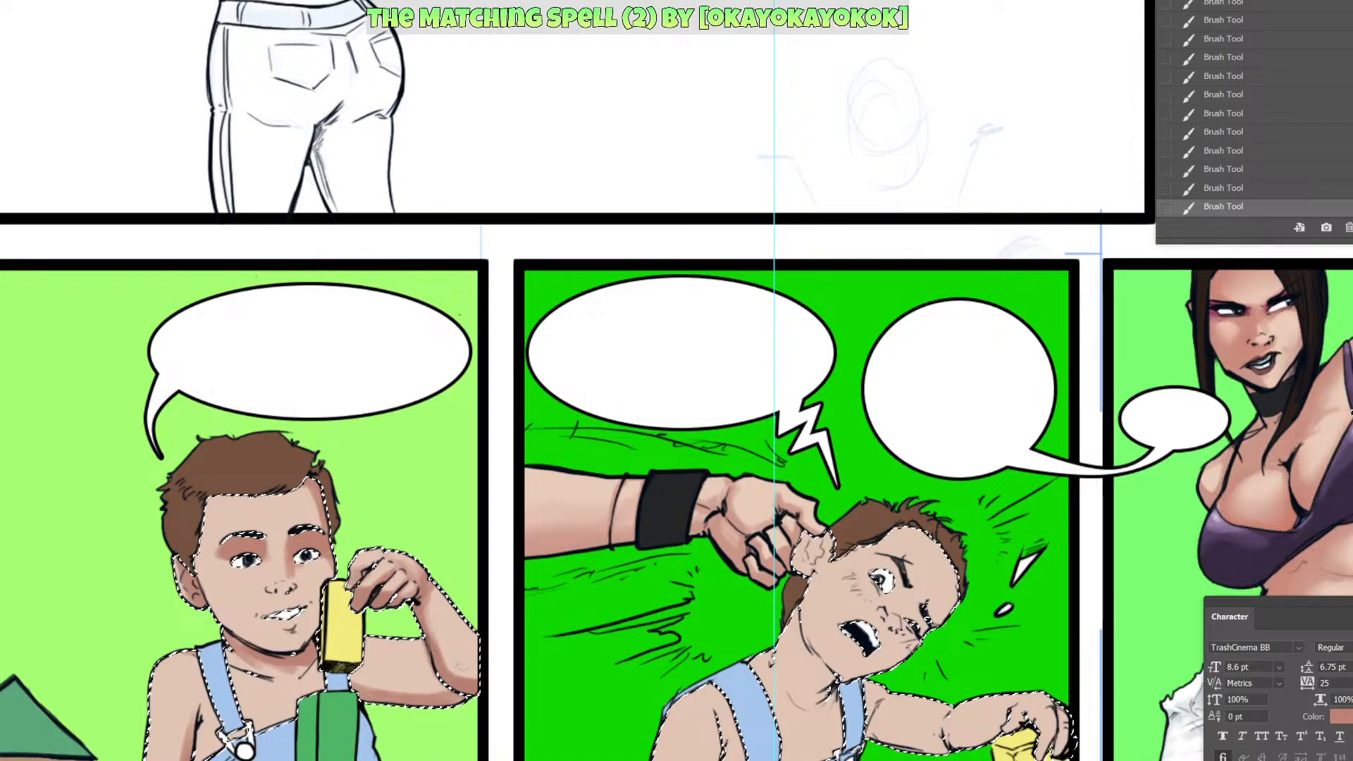
Enlarge the brush to 53 px and blend sampled skin and shadow tones over the boy's raised forearm and upper arm.
{"action": "right_click", "coordinate": [372, 652]}
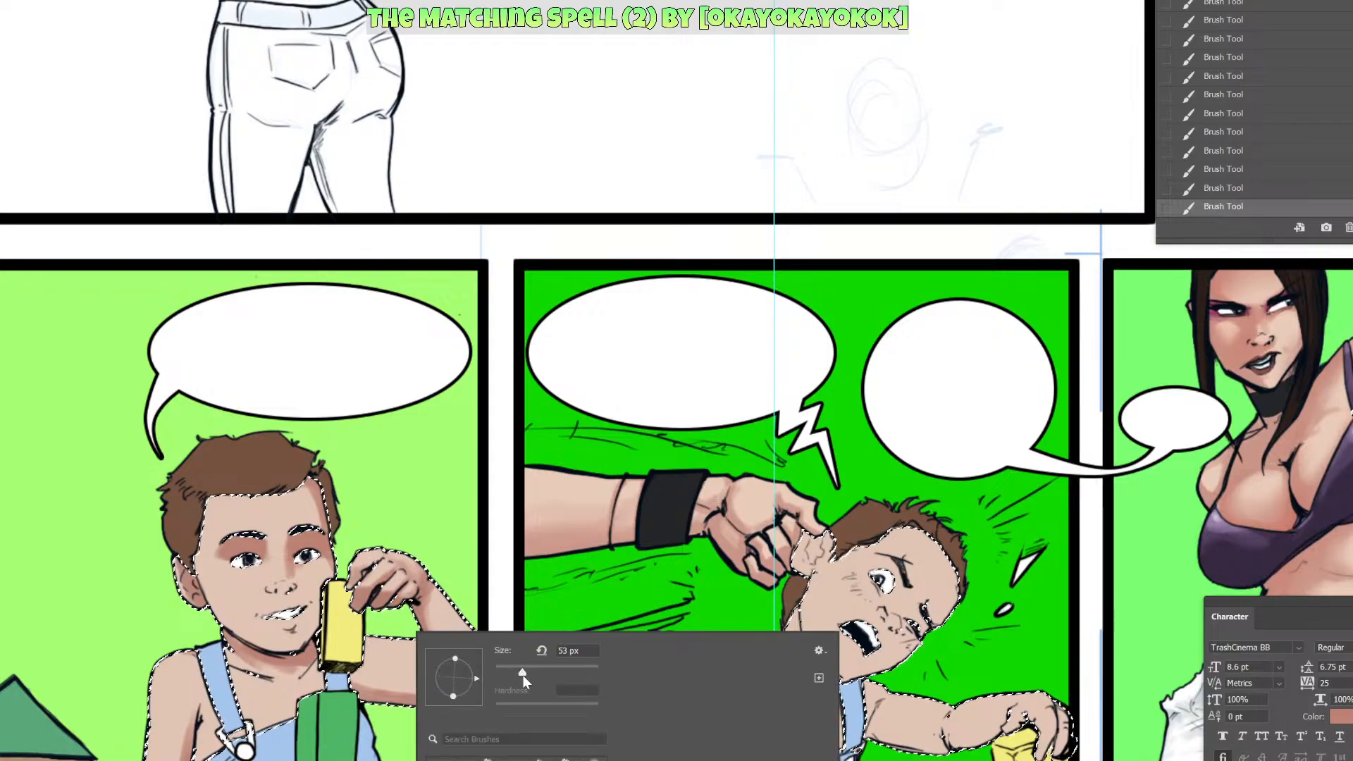
{"action": "left_click", "coordinate": [388, 687]}
{"action": "mouse_move", "coordinate": [387, 688]}
{"action": "left_mouse_down"}
{"action": "mouse_move", "coordinate": [417, 656]}
{"action": "mouse_move", "coordinate": [386, 676]}
{"action": "mouse_move", "coordinate": [434, 724]}
{"action": "left_mouse_up"}
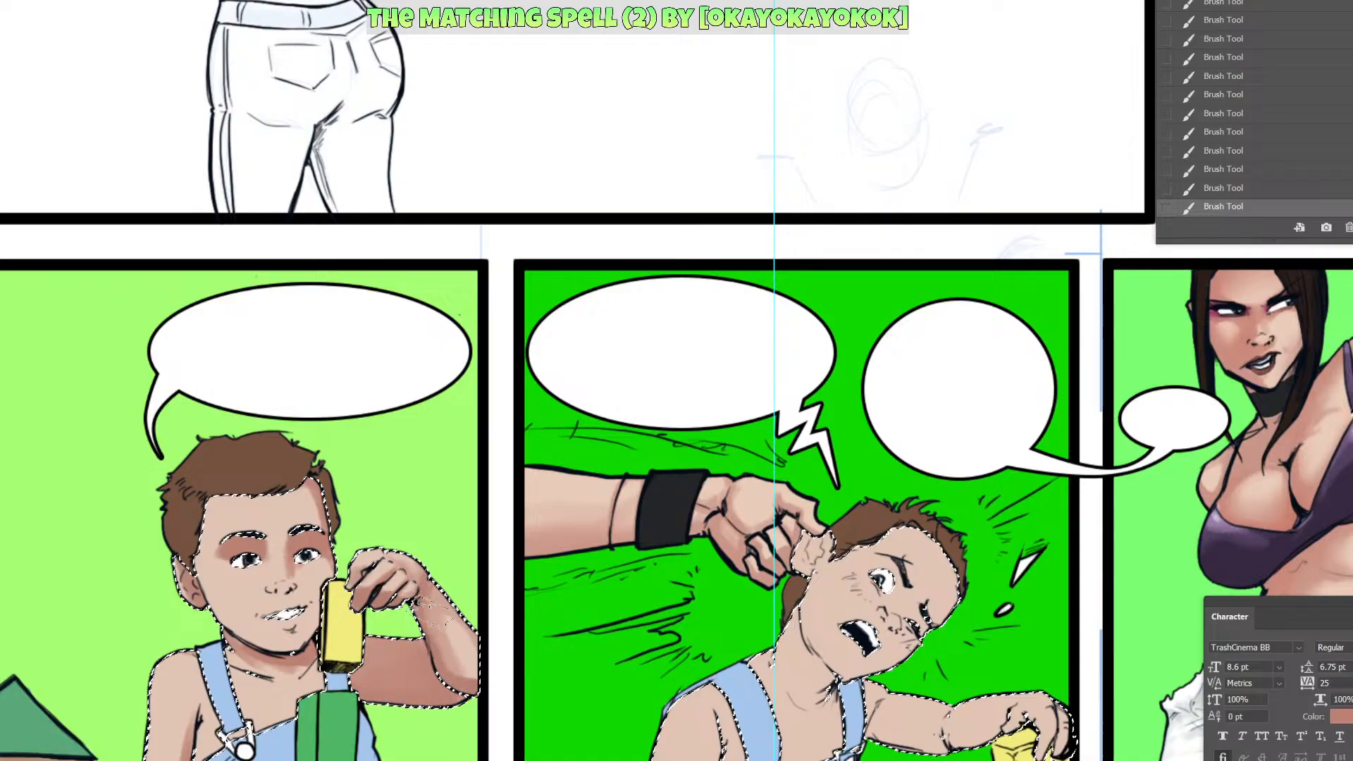
{"action": "left_click", "coordinate": [479, 643], "text": "alt"}
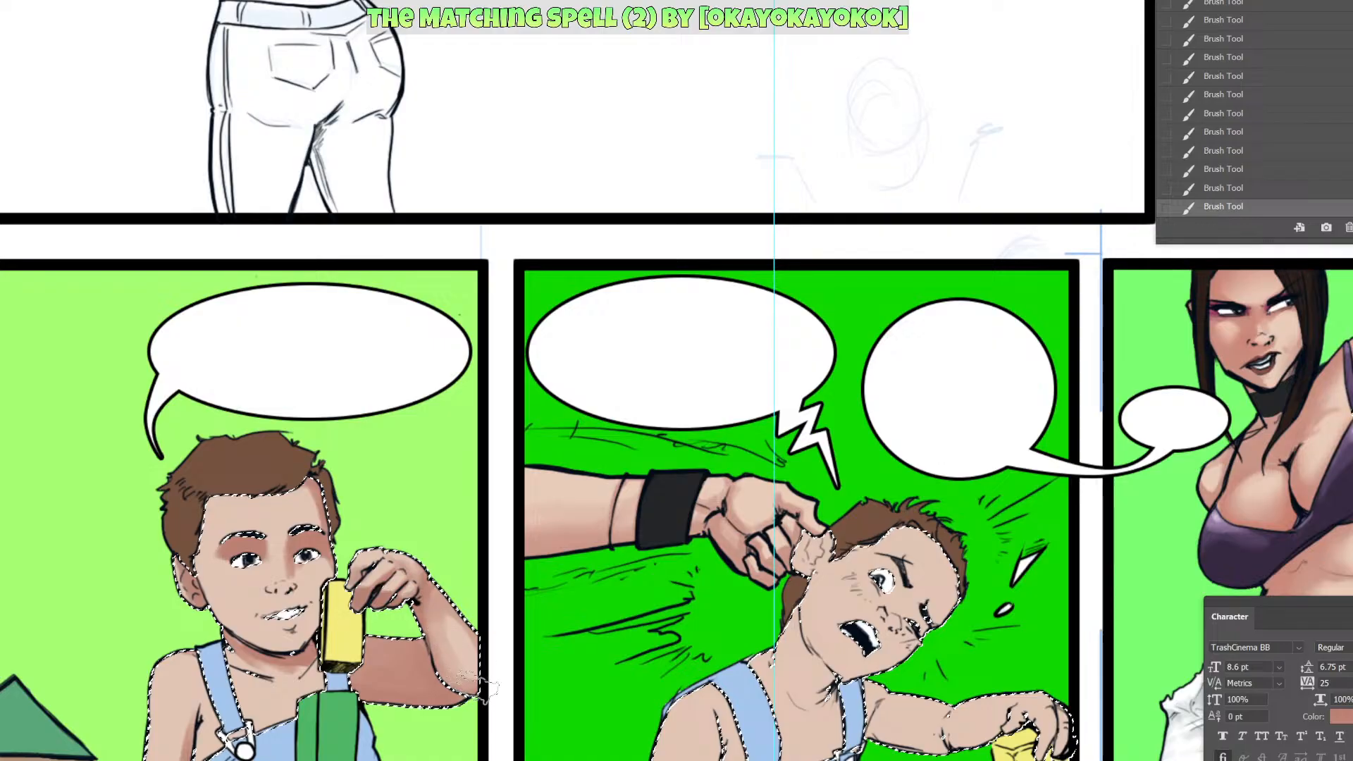
{"action": "mouse_move", "coordinate": [437, 664]}
{"action": "left_mouse_down"}
{"action": "mouse_move", "coordinate": [409, 675]}
{"action": "mouse_move", "coordinate": [419, 652]}
{"action": "mouse_move", "coordinate": [396, 655]}
{"action": "mouse_move", "coordinate": [403, 675]}
{"action": "mouse_move", "coordinate": [427, 673]}
{"action": "mouse_move", "coordinate": [419, 652]}
{"action": "mouse_move", "coordinate": [514, 731]}
{"action": "left_mouse_up"}
{"action": "key", "text": "x"}
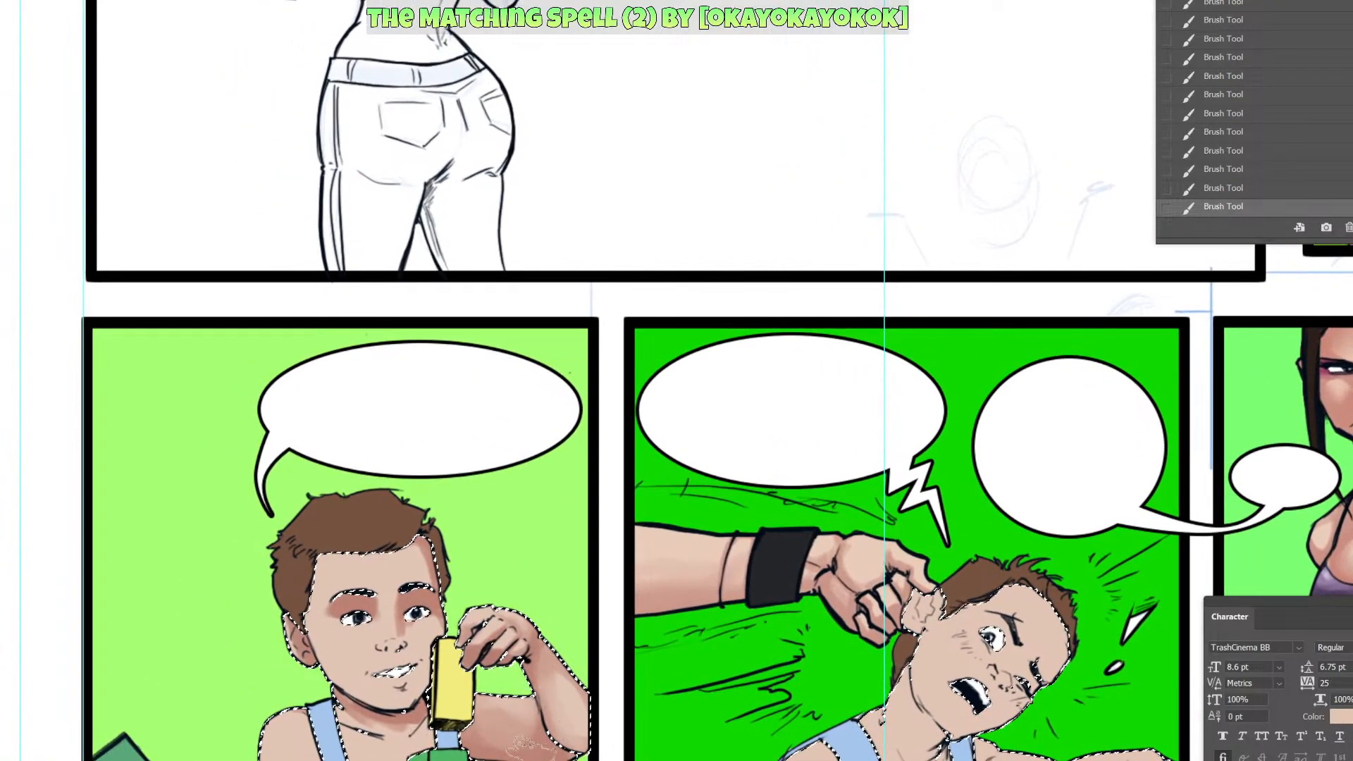
{"action": "key", "text": "x"}
{"action": "left_click", "coordinate": [501, 734], "text": "alt"}
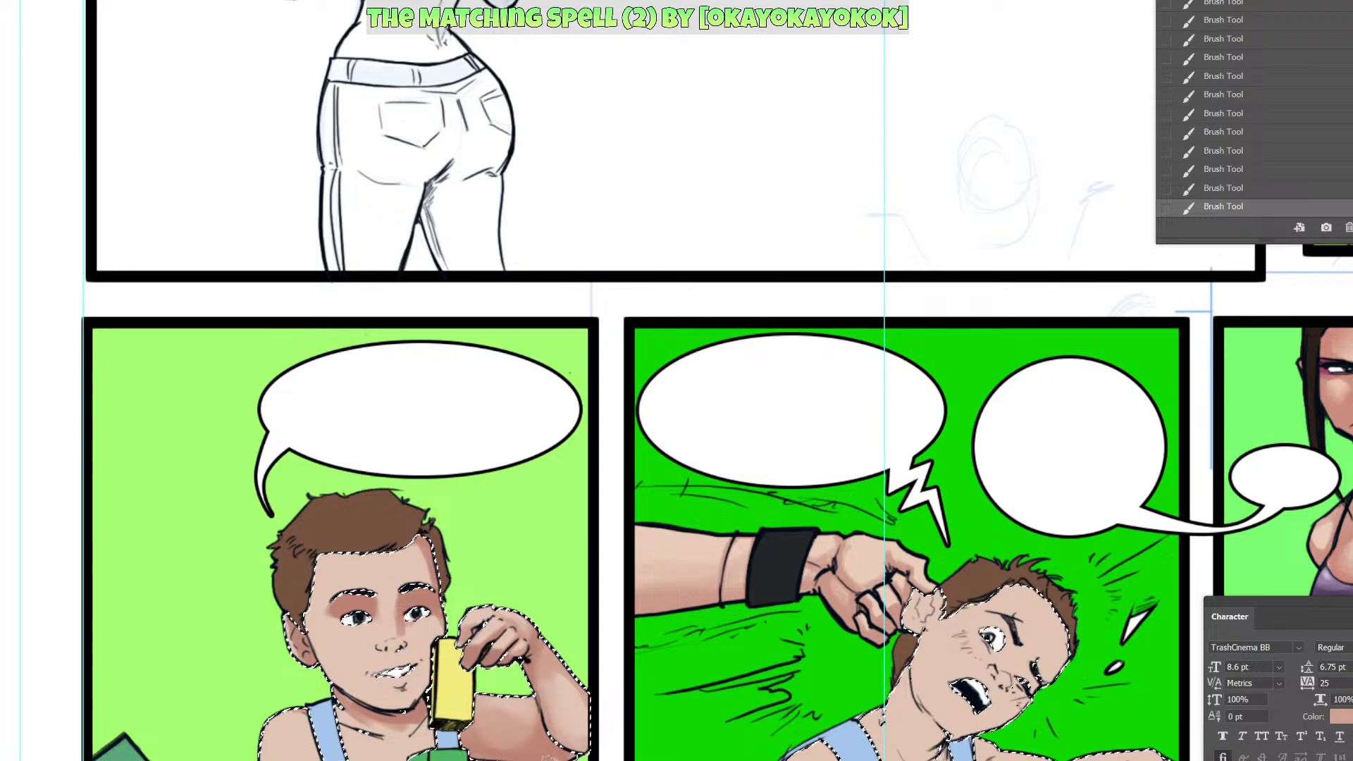
{"action": "left_click_drag", "start_coordinate": [527, 660], "coordinate": [488, 527]}
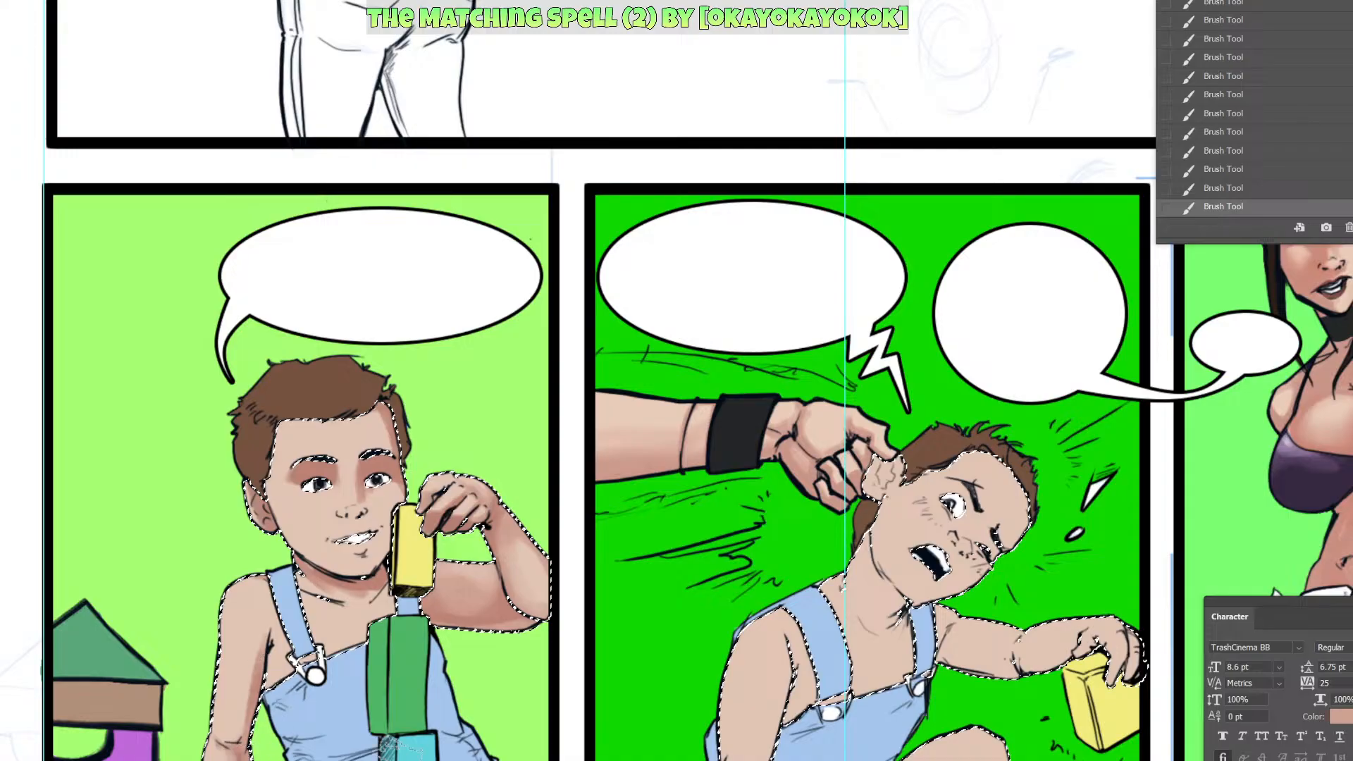
{"action": "left_click_drag", "start_coordinate": [386, 747], "coordinate": [310, 723]}
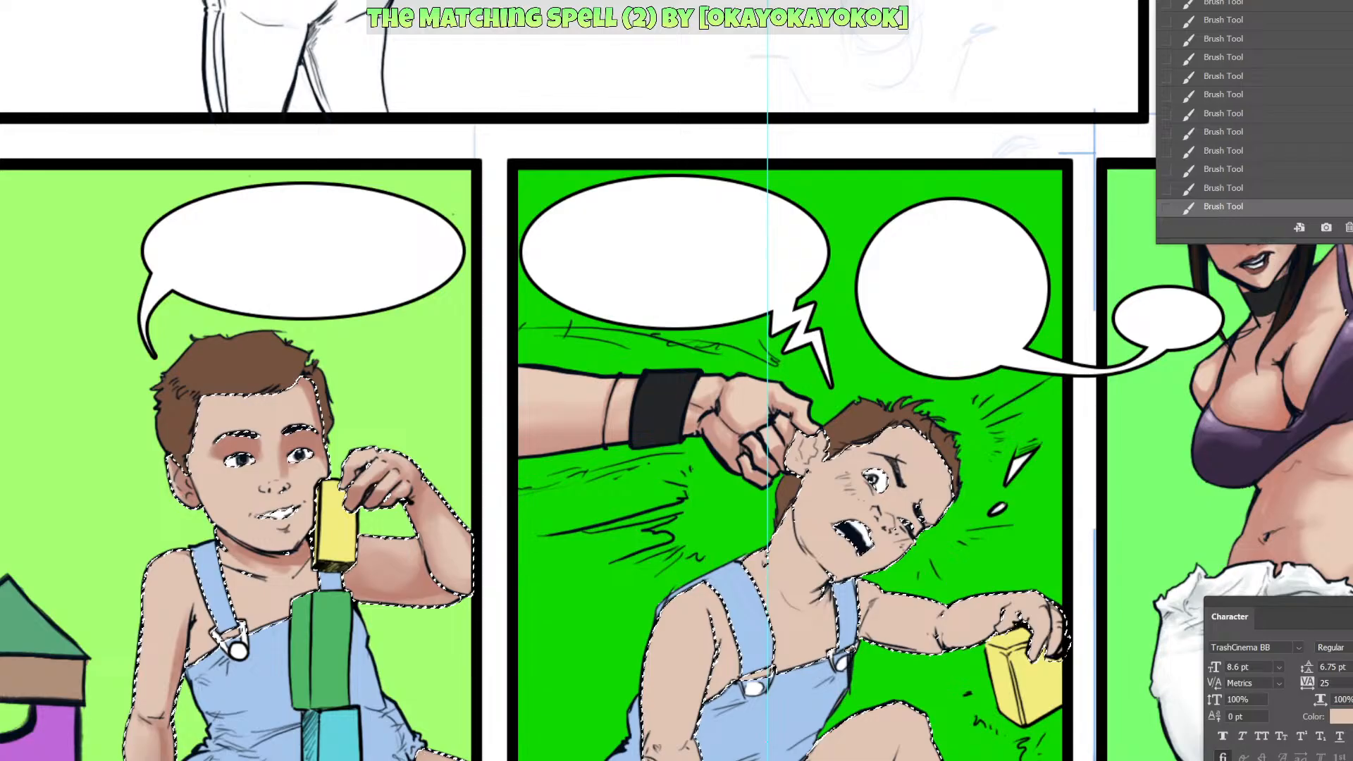
Resize the brush and blend sampled light and dark skin tones across the boy's neck and upper chest.
{"action": "left_click", "coordinate": [396, 590], "text": "alt"}
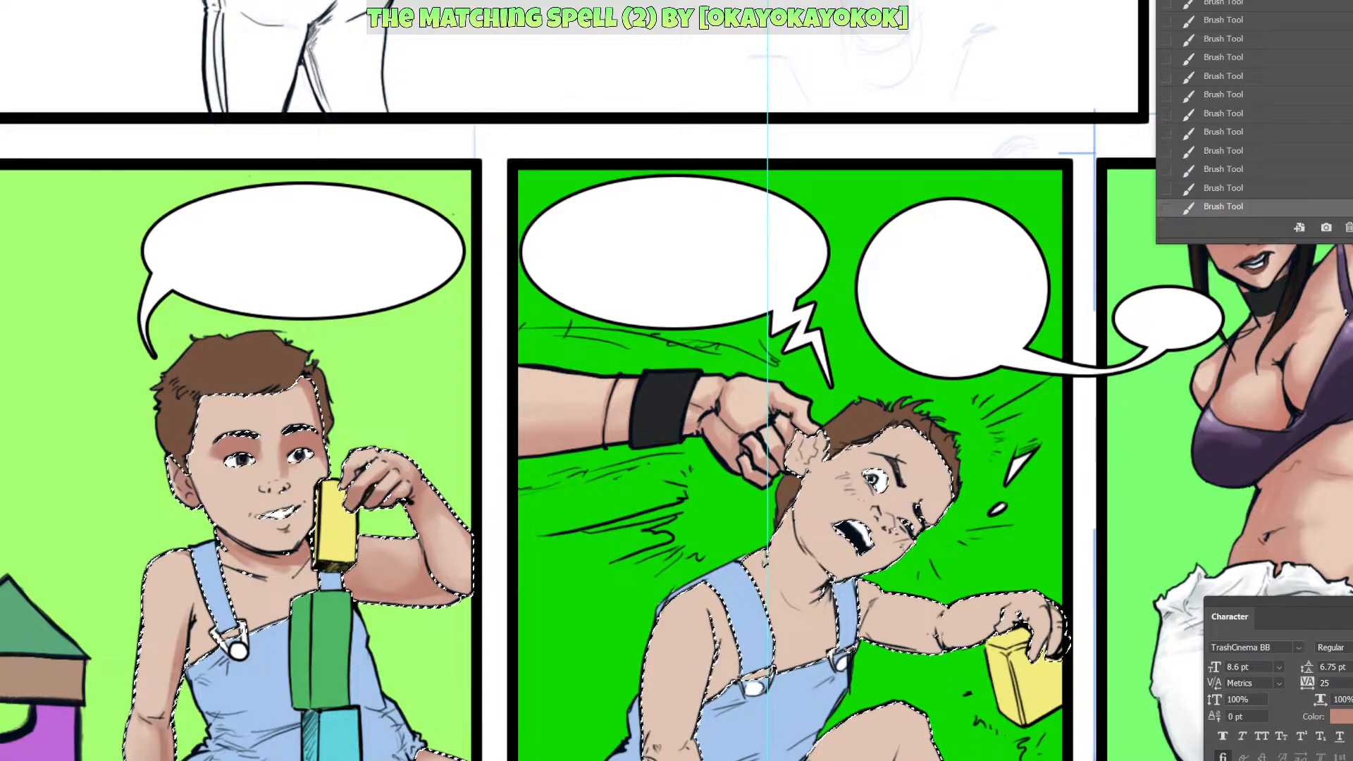
{"action": "left_click", "coordinate": [467, 753], "text": "alt"}
{"action": "right_click", "coordinate": [488, 754]}
{"action": "left_click", "coordinate": [583, 673]}
{"action": "key", "text": "Return"}
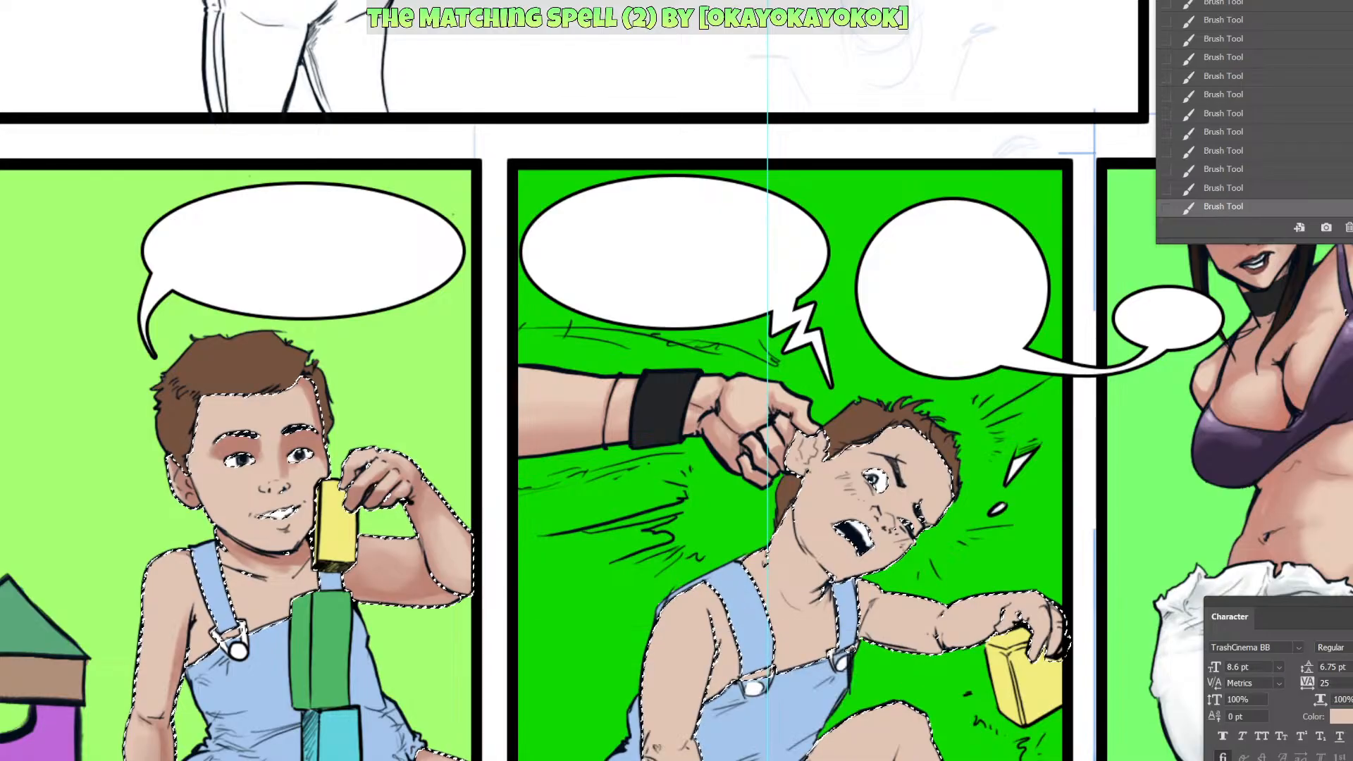
{"action": "key", "text": "x"}
{"action": "key", "text": "x"}
{"action": "left_click_drag", "start_coordinate": [300, 555], "coordinate": [351, 648]}
{"action": "left_click", "coordinate": [350, 651], "text": "alt"}
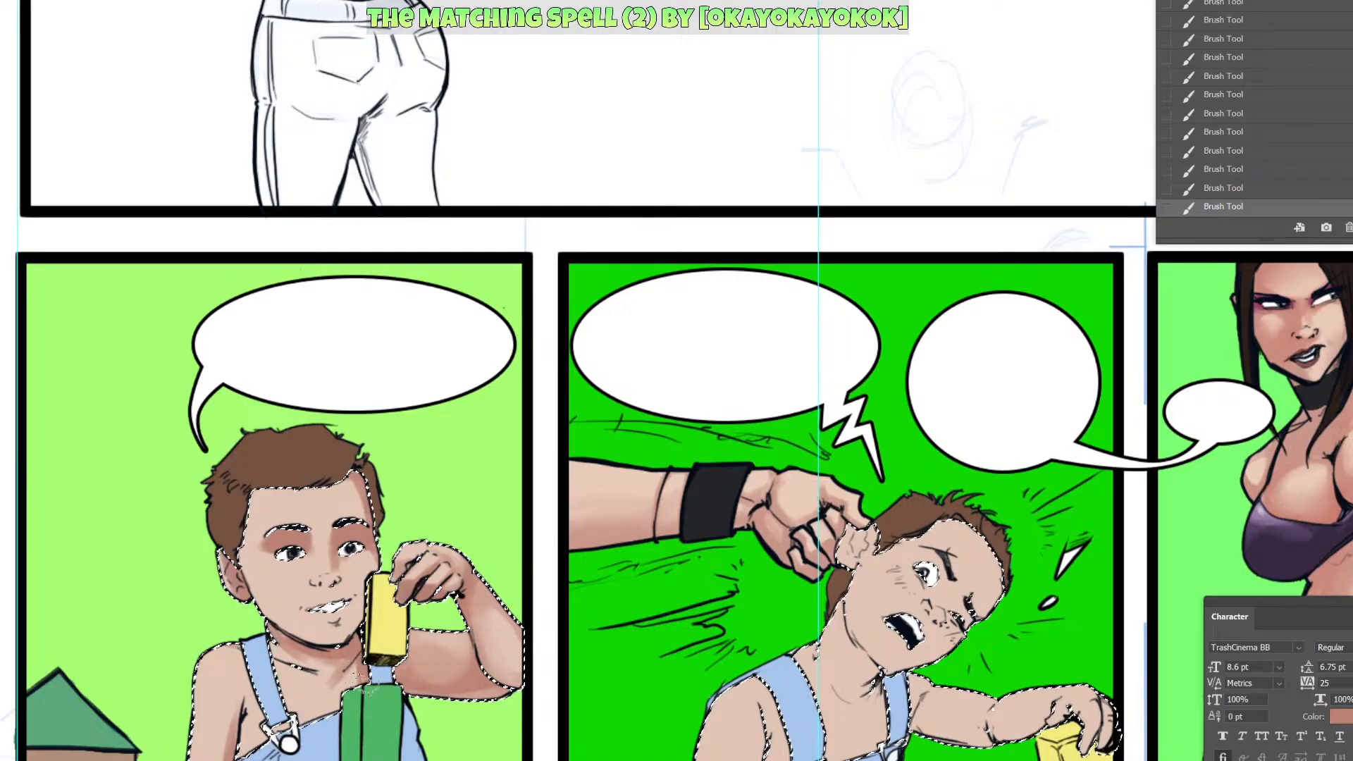
{"action": "left_click", "coordinate": [319, 687], "text": "alt"}
{"action": "left_click", "coordinate": [354, 643], "text": "alt"}
Reduce the brush size and brush shadows along the boy's cheek near the ear, beside his mouth and under his eye.
{"action": "right_click", "coordinate": [341, 626]}
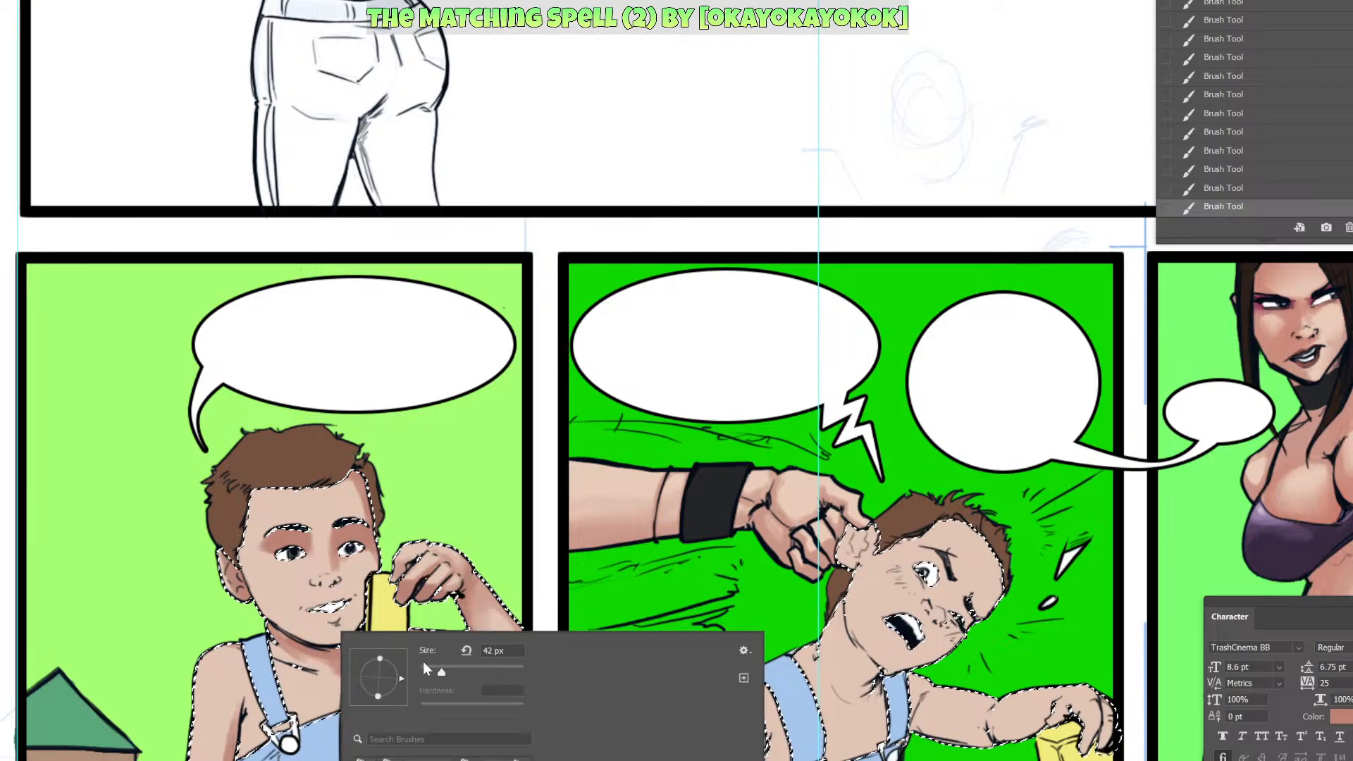
{"action": "left_click_drag", "start_coordinate": [431, 668], "coordinate": [424, 663]}
{"action": "left_click", "coordinate": [435, 478]}
{"action": "scroll", "coordinate": [313, 490], "scroll_direction": "up", "scroll_amount": 2}
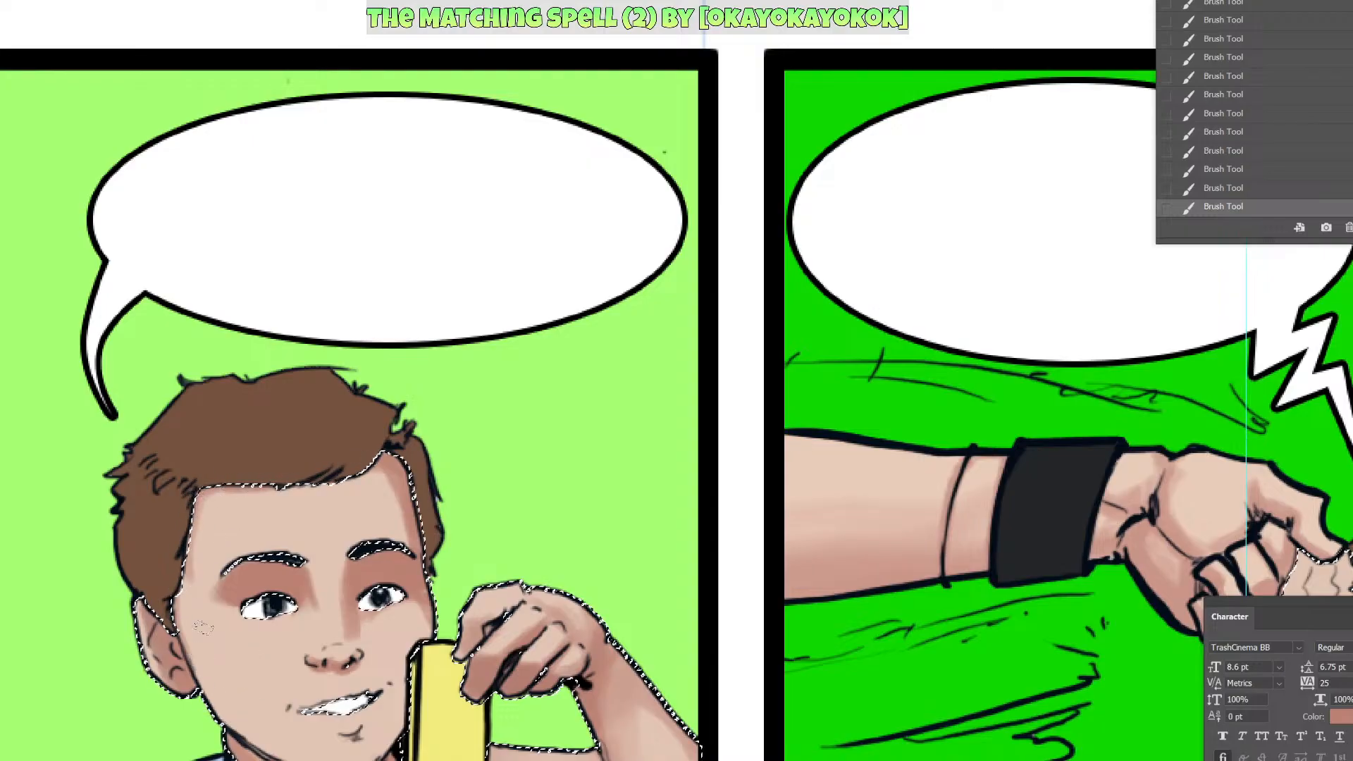
{"action": "left_click_drag", "start_coordinate": [206, 628], "coordinate": [200, 690]}
{"action": "left_click_drag", "start_coordinate": [178, 608], "coordinate": [203, 692]}
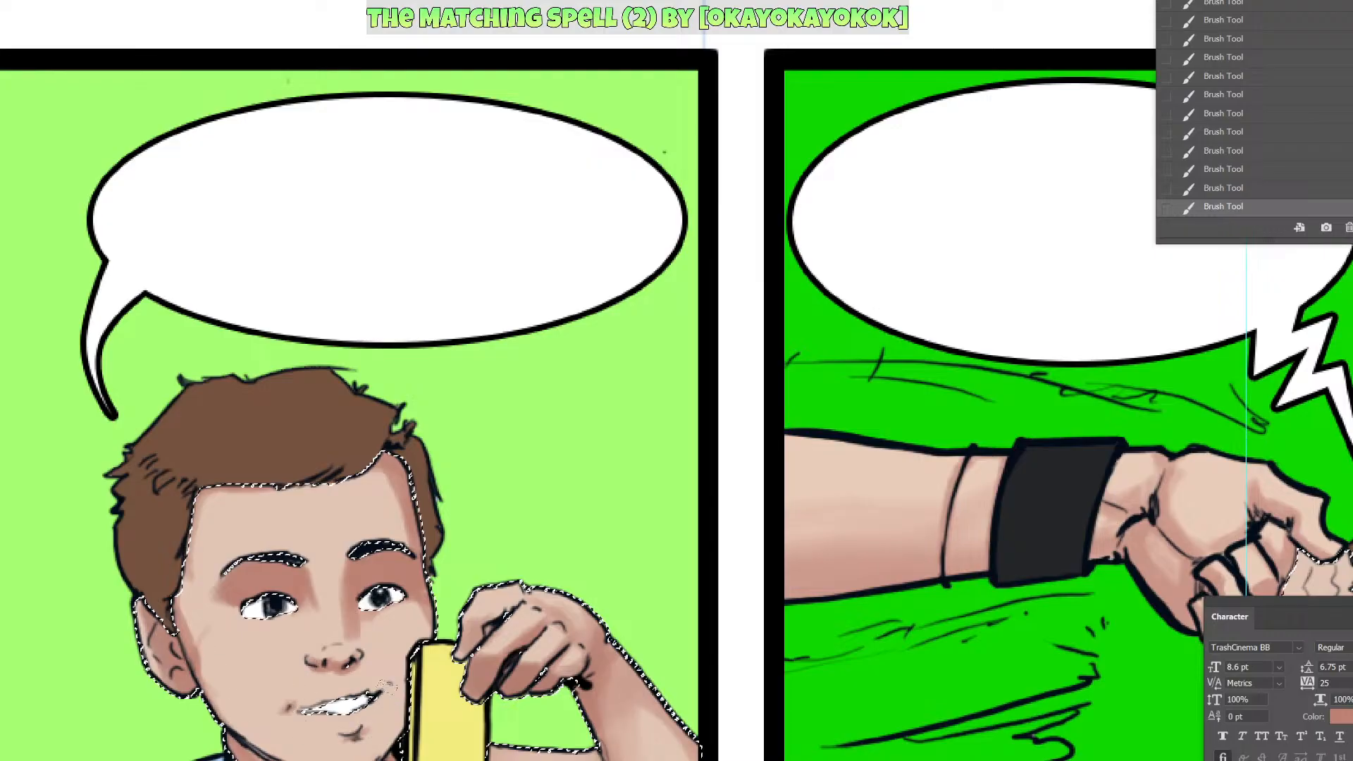
{"action": "left_click_drag", "start_coordinate": [361, 615], "coordinate": [410, 608]}
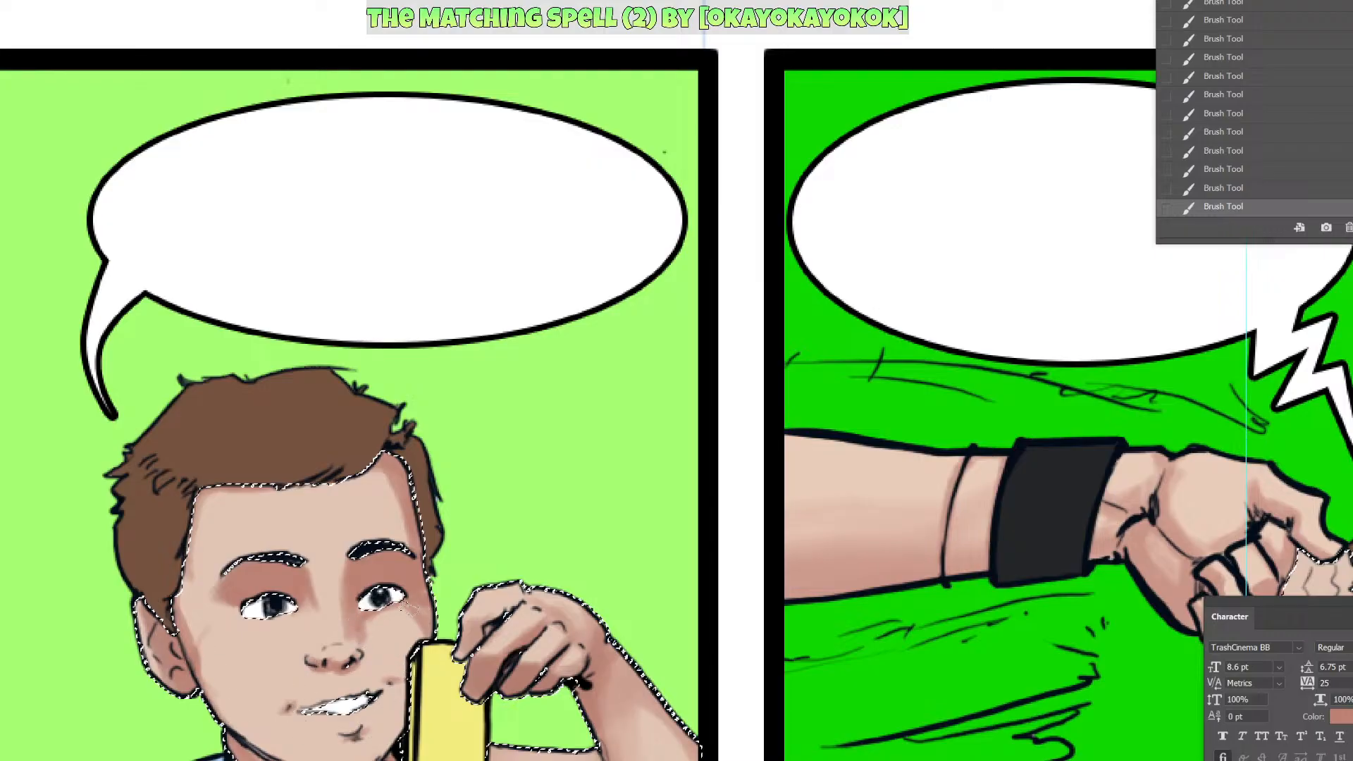
{"action": "left_click", "coordinate": [352, 645], "text": "alt"}
Switch to the browser's music site, browse its home page, and minimise the window to return to the comic page.
{"action": "key", "text": "ctrl+d"}
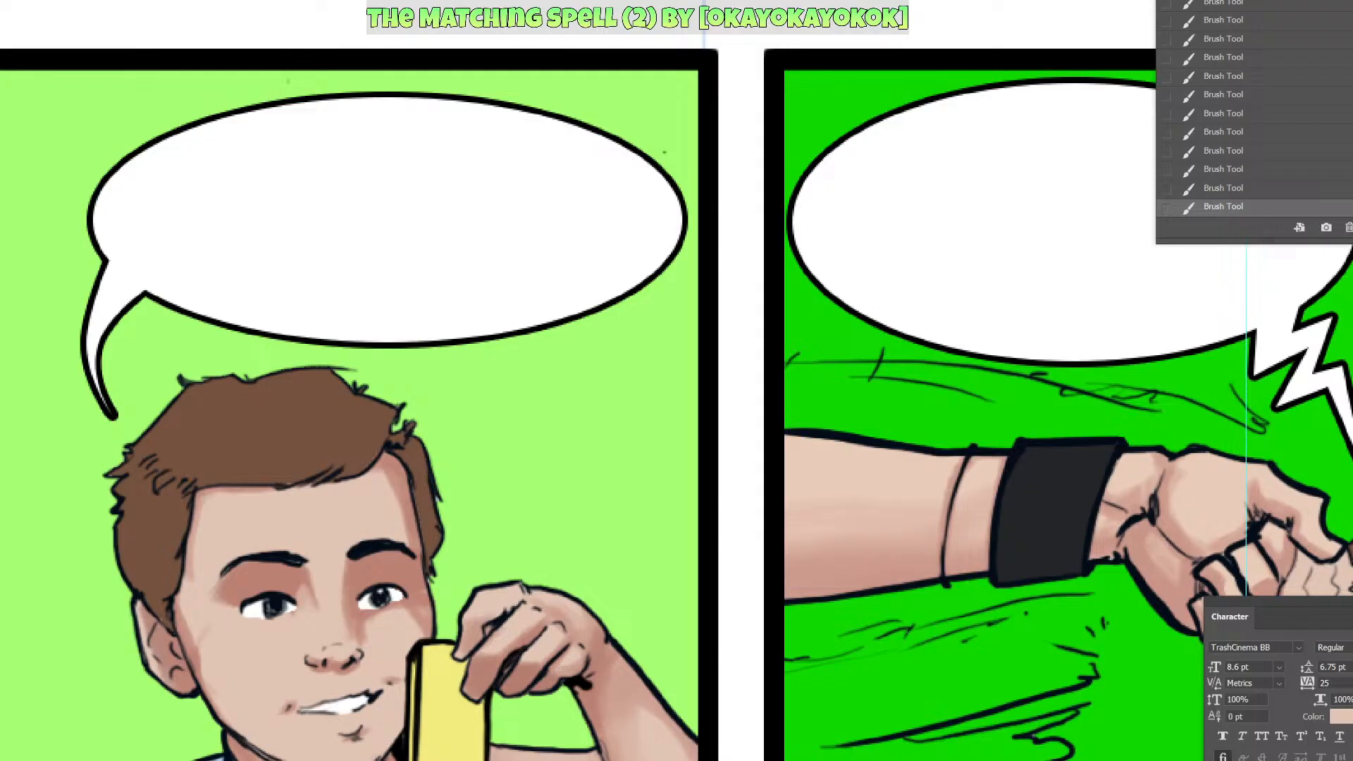
{"action": "left_click_drag", "start_coordinate": [0, 345], "coordinate": [28, 350]}
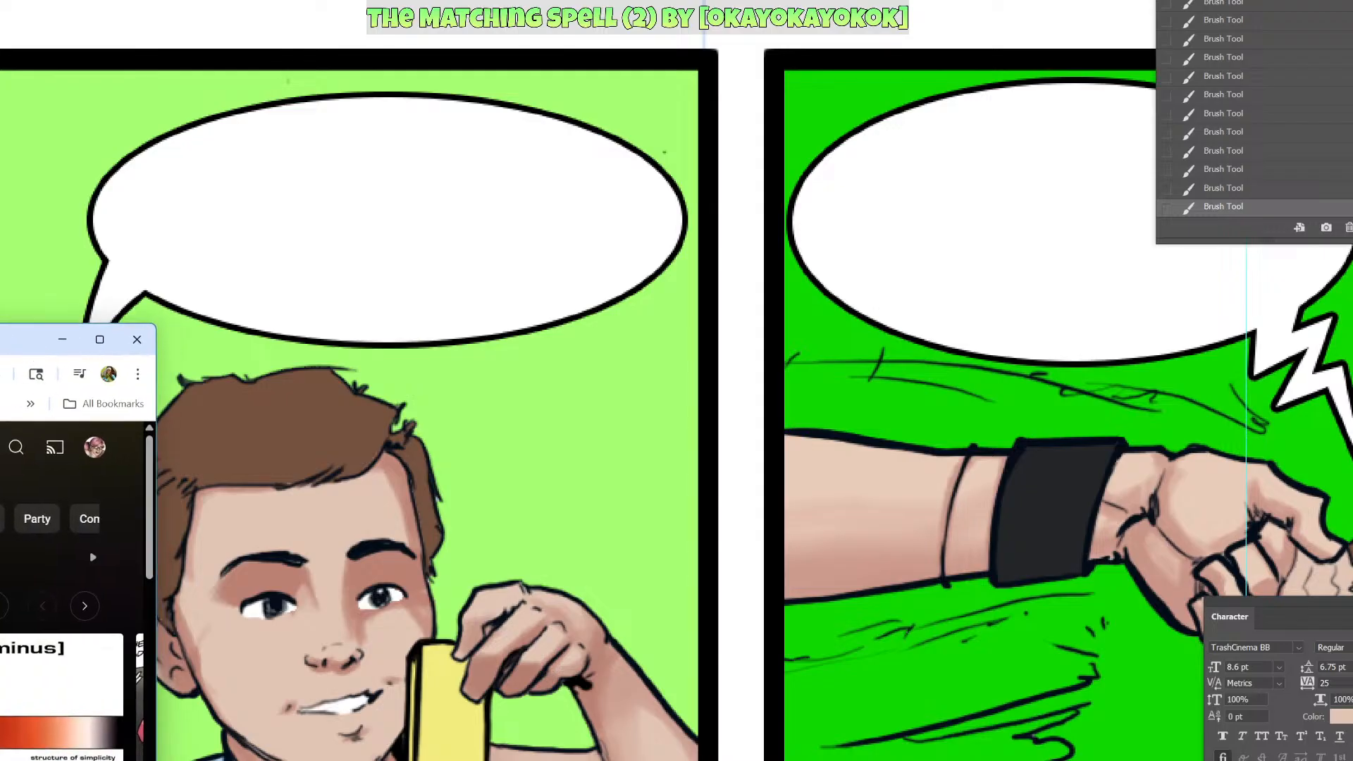
{"action": "scroll", "coordinate": [74, 564], "scroll_direction": "down", "scroll_amount": 5}
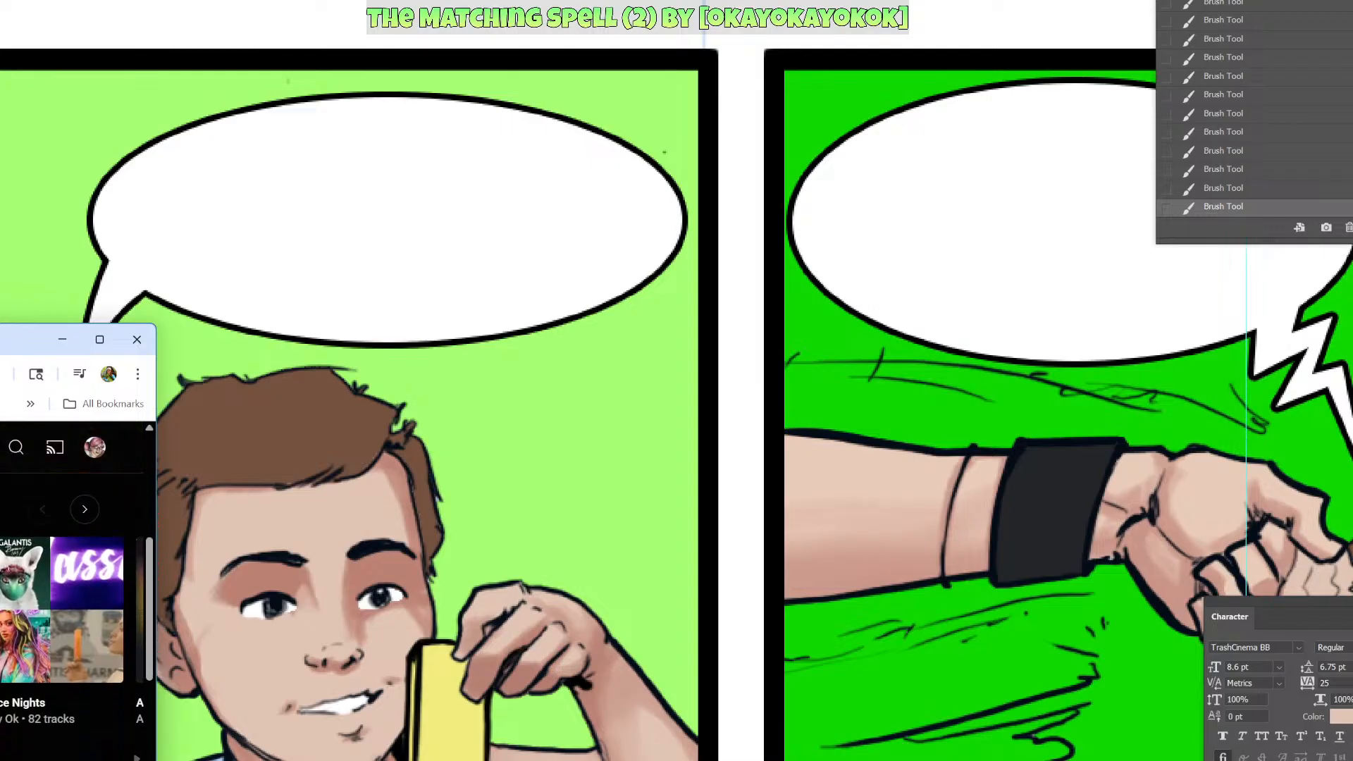
{"action": "scroll", "coordinate": [74, 592], "scroll_direction": "up", "scroll_amount": 3}
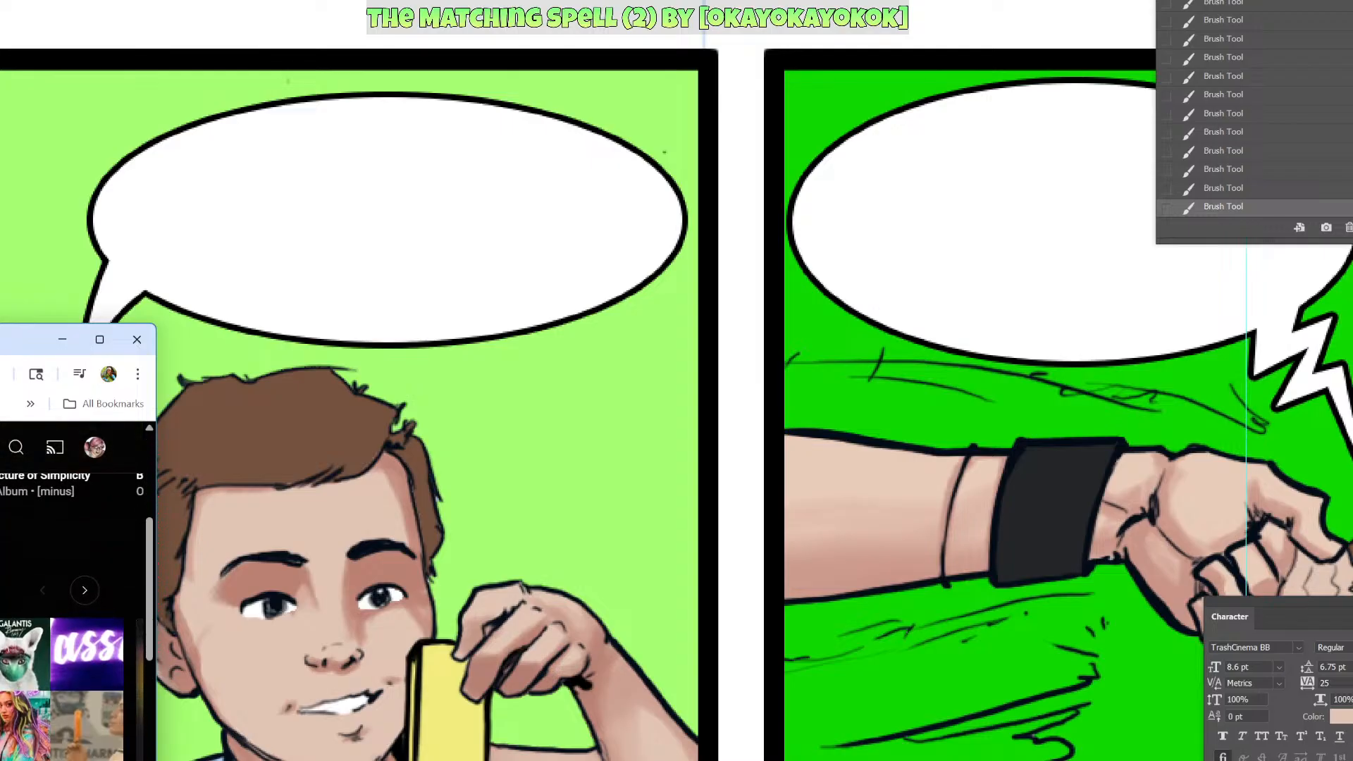
{"action": "scroll", "coordinate": [74, 564], "scroll_direction": "up", "scroll_amount": 3}
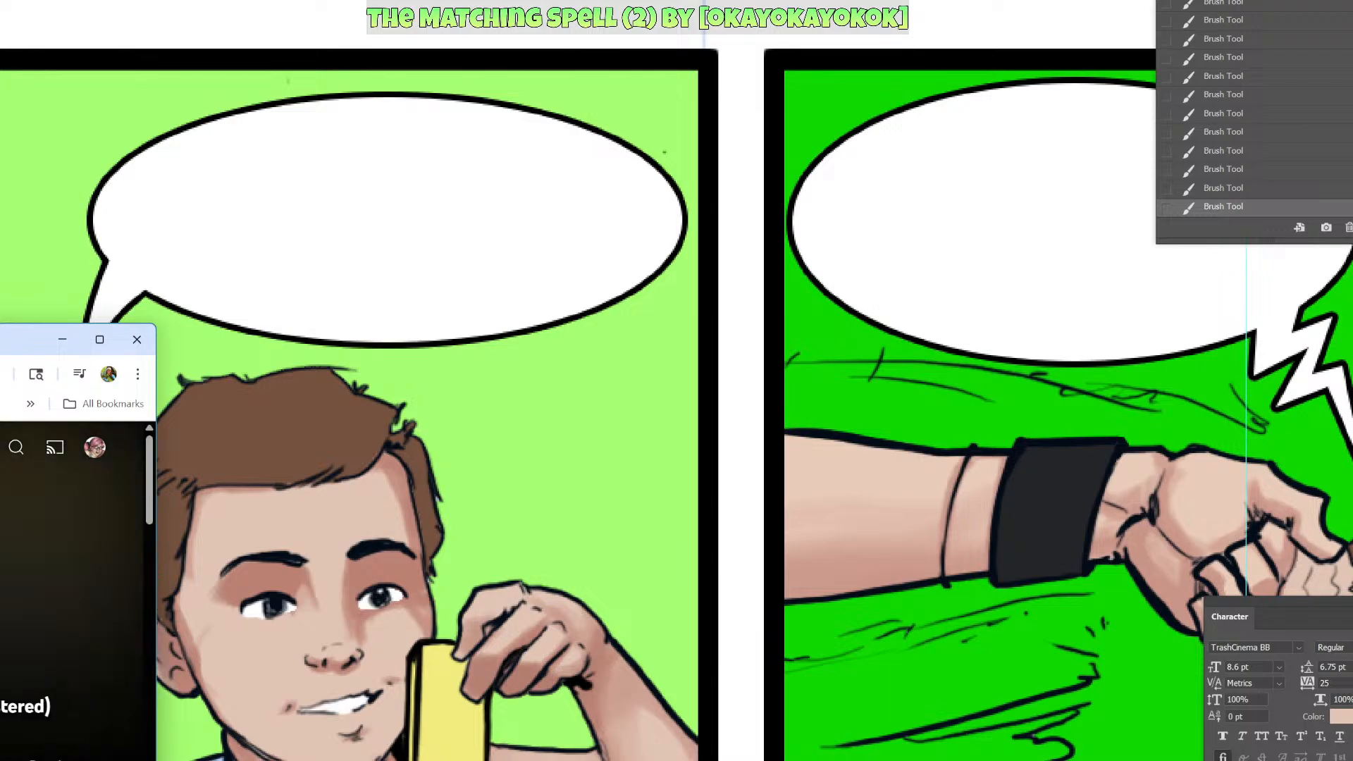
{"action": "left_click", "coordinate": [62, 341]}
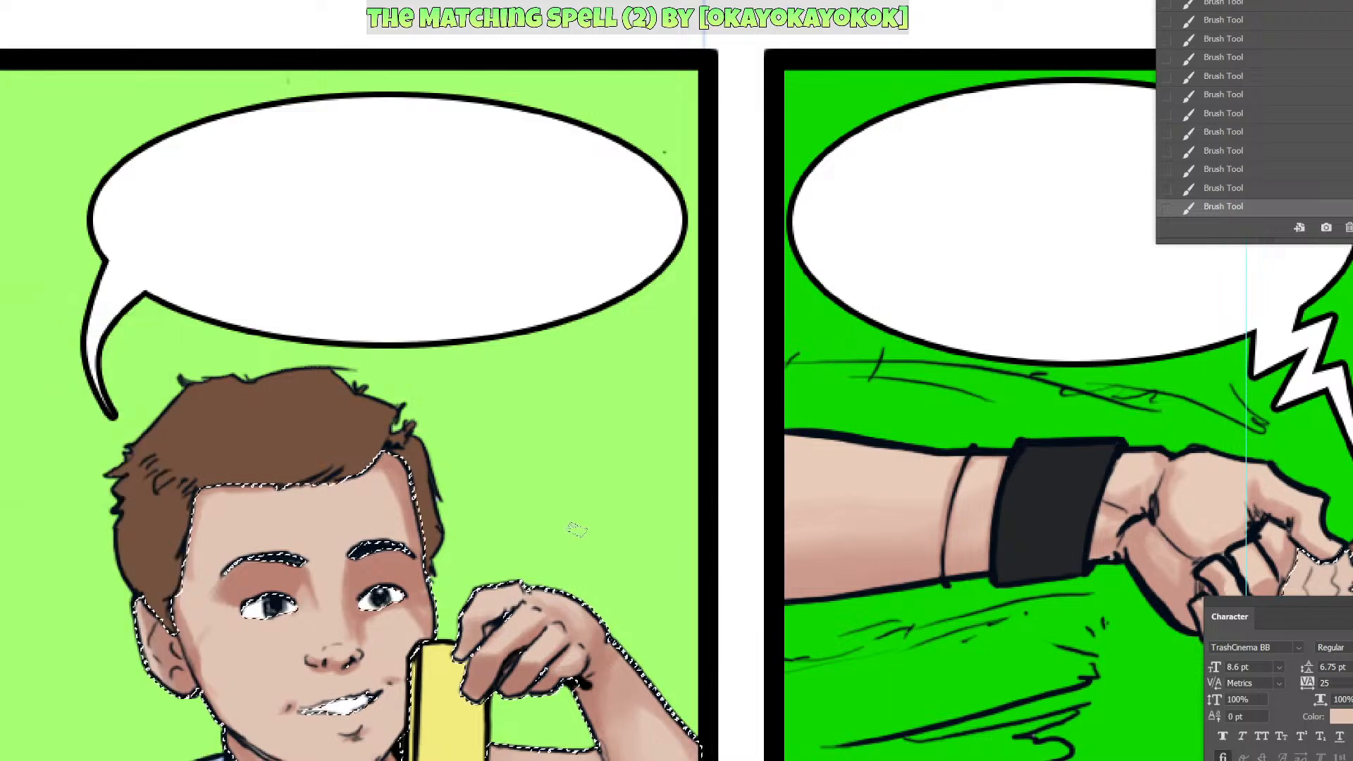
Sample light and shadow skin tones and blend them around the boy's eyes, nose and cheeks in the first green panel.
{"action": "left_click", "coordinate": [381, 561], "text": "alt"}
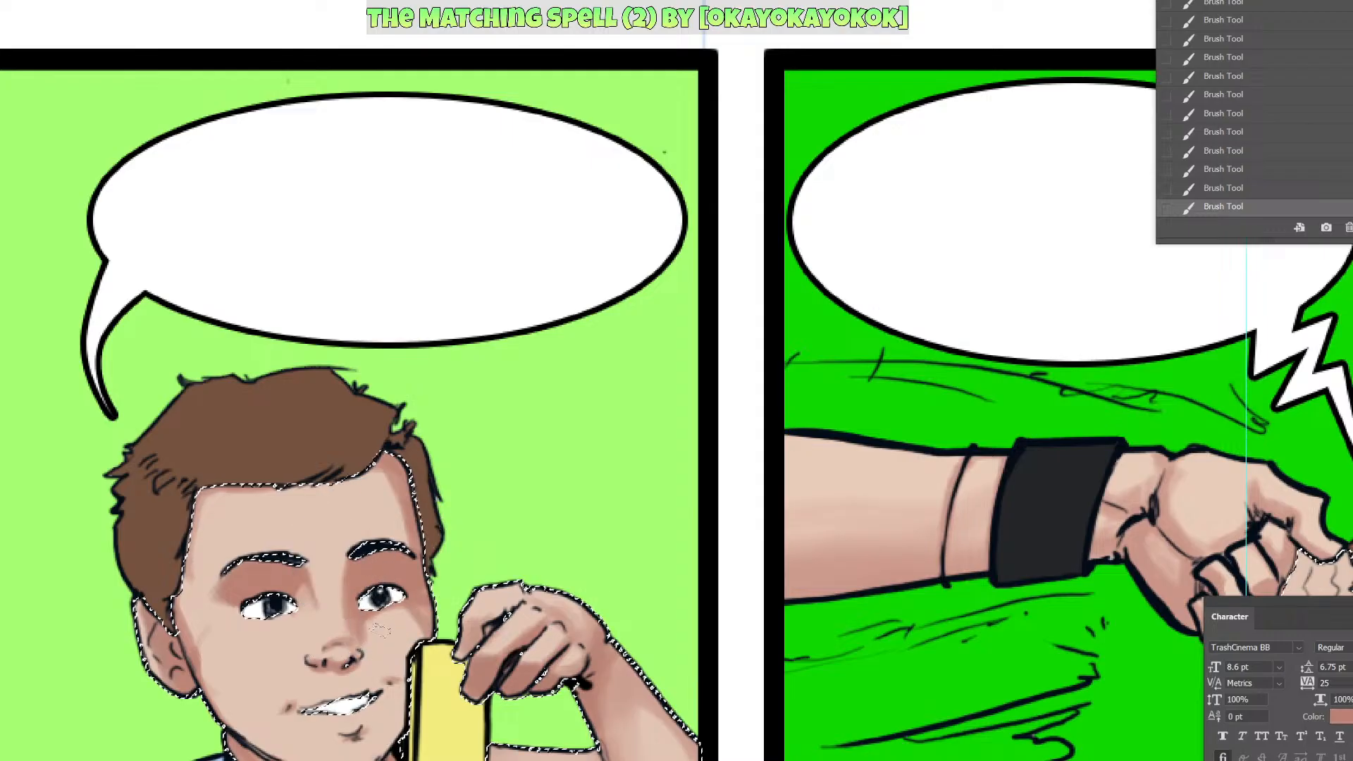
{"action": "left_click", "coordinate": [349, 671], "text": "alt"}
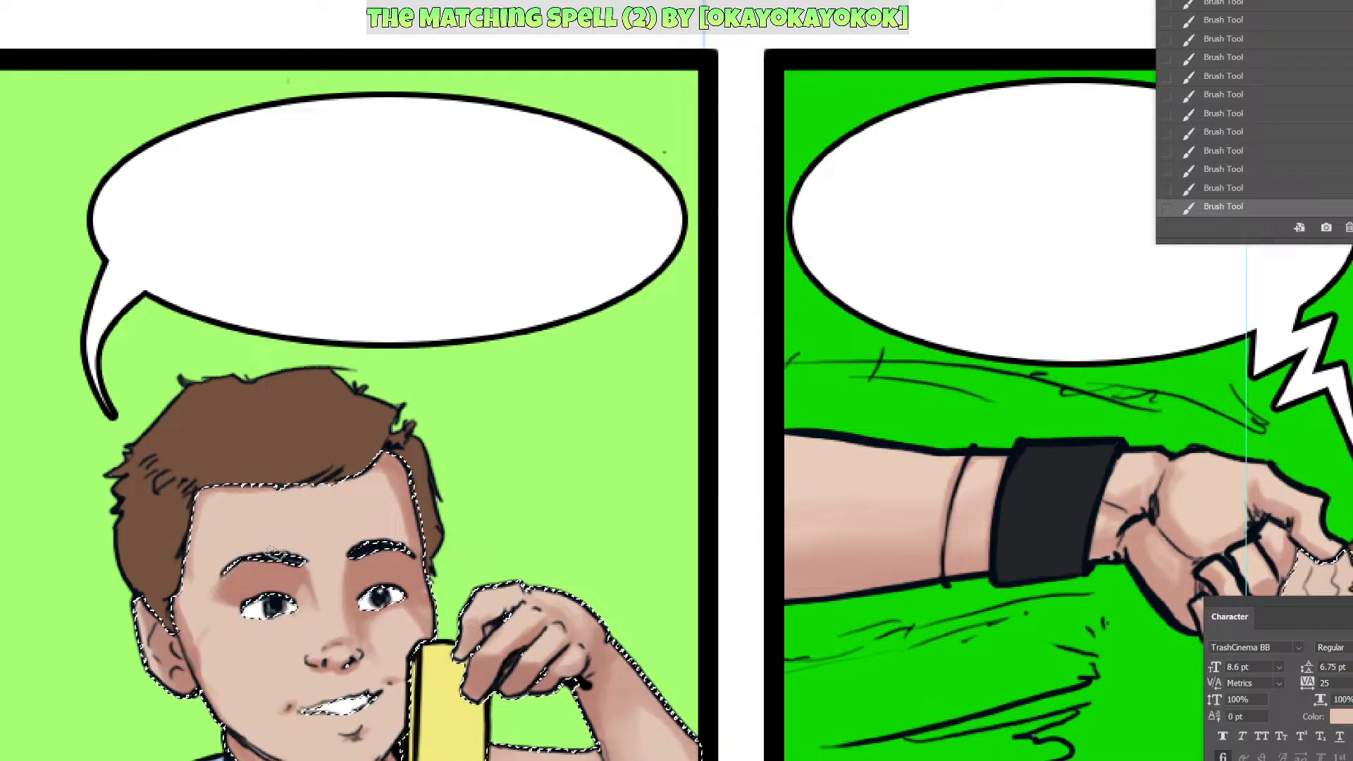
{"action": "left_click", "coordinate": [251, 578], "text": "alt"}
{"action": "left_click", "coordinate": [175, 628], "text": "alt"}
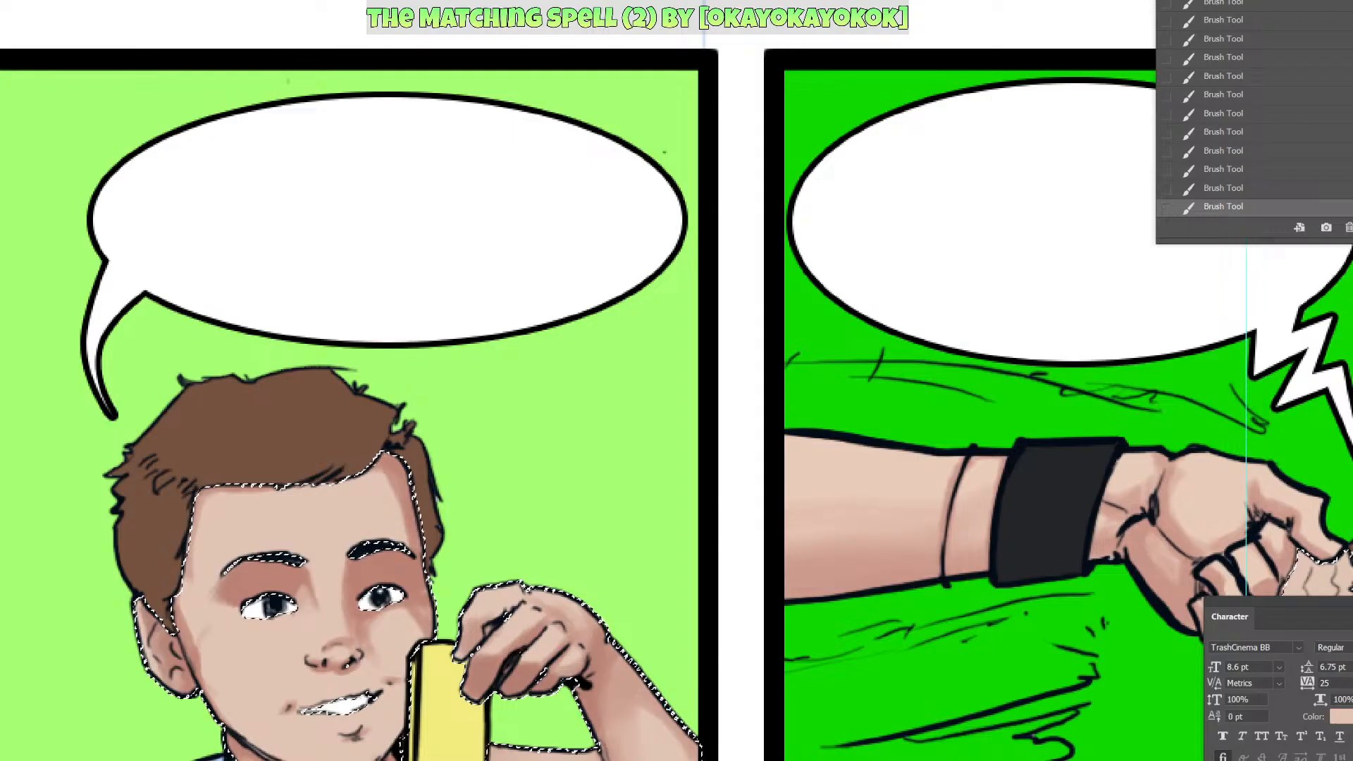
{"action": "left_click_drag", "start_coordinate": [460, 710], "coordinate": [438, 736]}
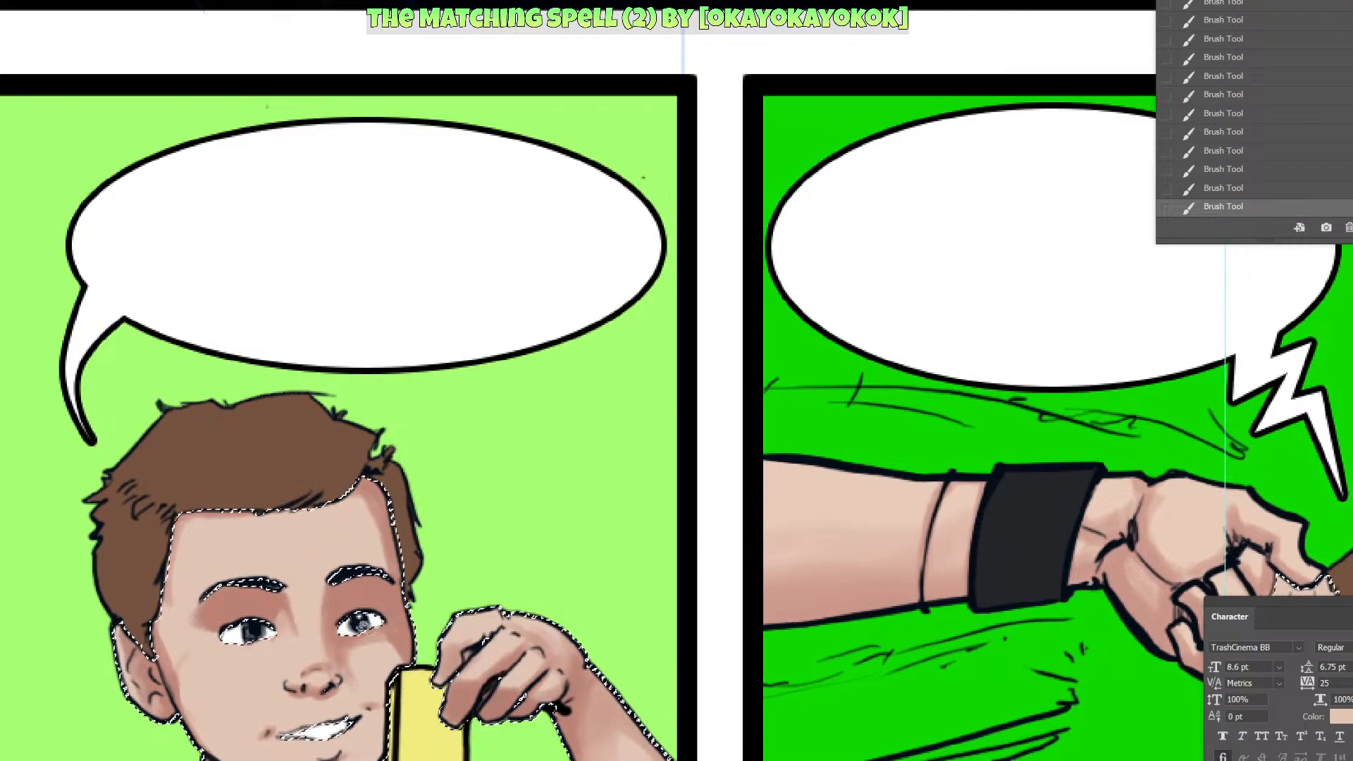
{"action": "left_click", "coordinate": [385, 715], "text": "alt"}
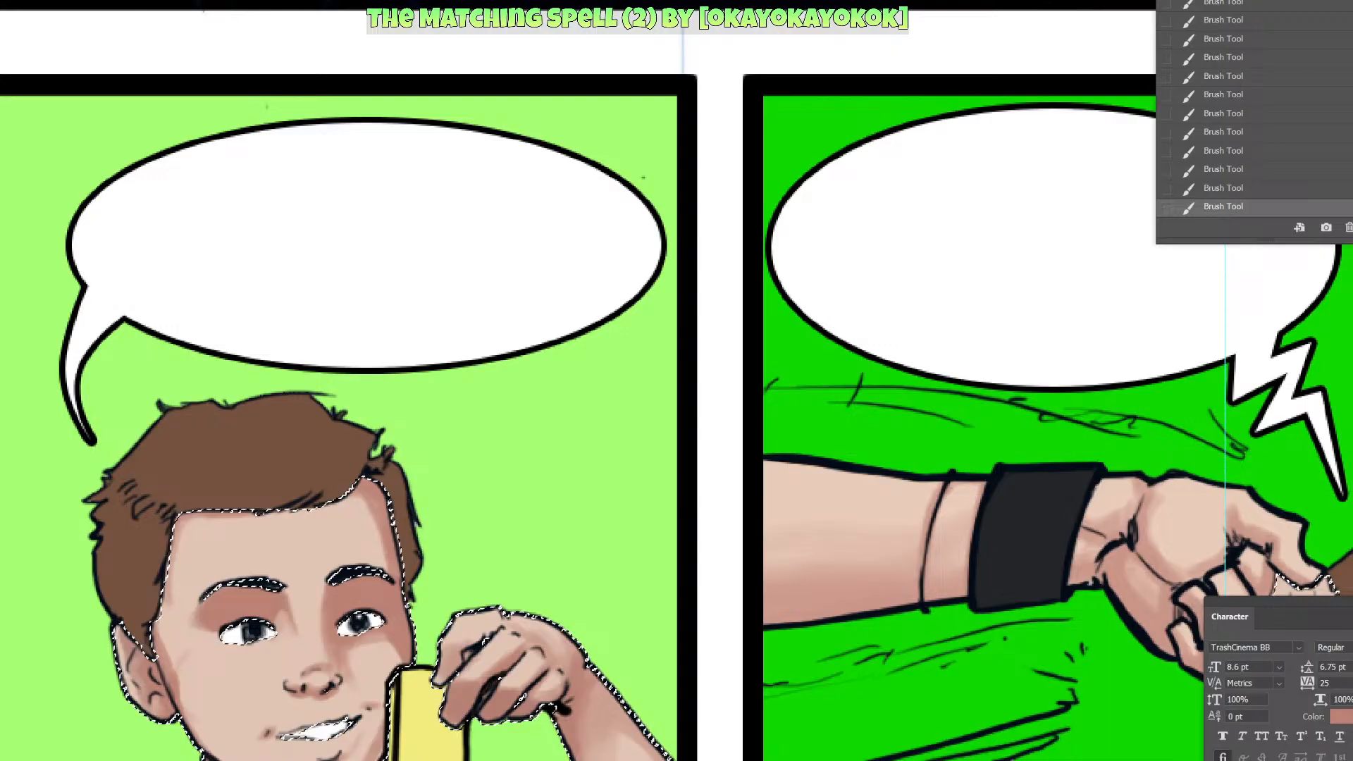
Sample a skin tone from the boy's upper chest and touch up the shading around his neck and chest.
{"action": "key", "text": "ctrl+d"}
{"action": "left_click_drag", "start_coordinate": [613, 758], "coordinate": [624, 694]}
{"action": "key", "text": "ctrl+shift+d"}
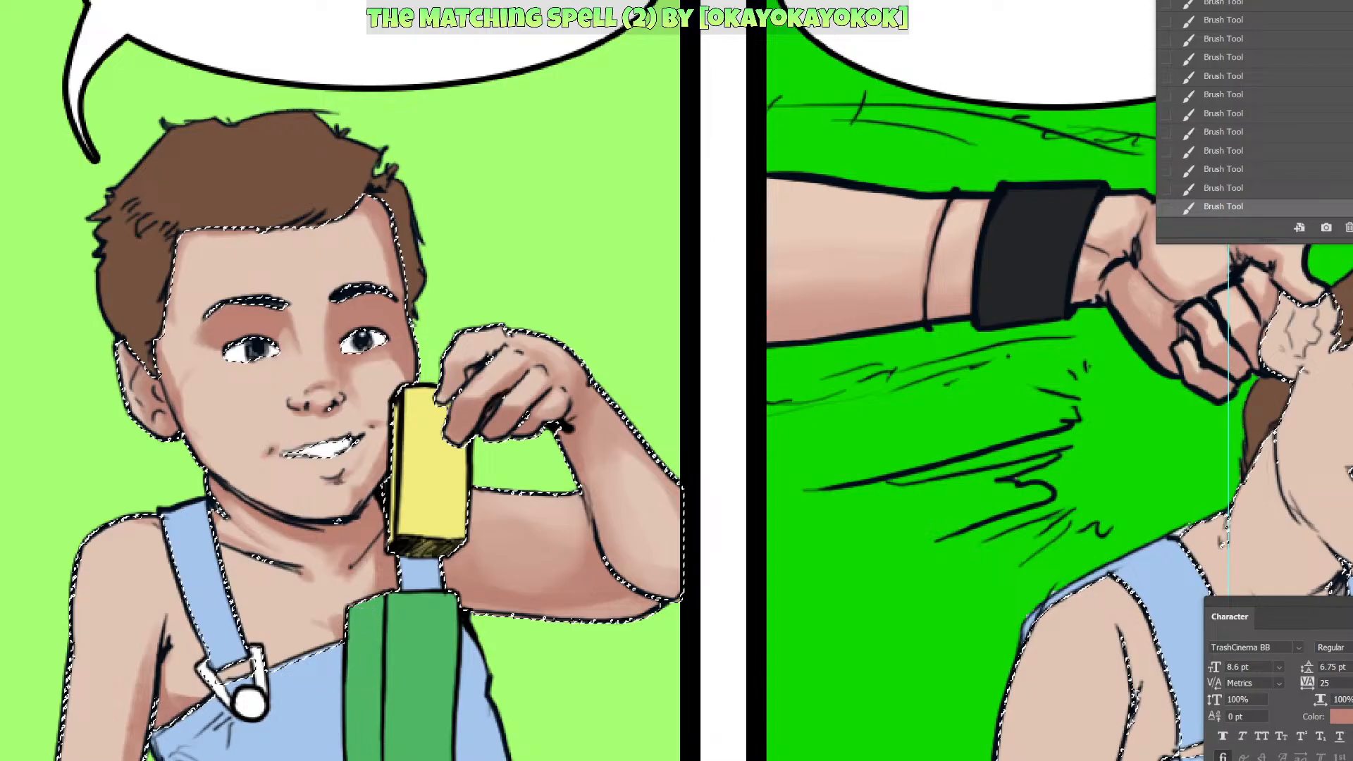
{"action": "left_click", "coordinate": [297, 632], "text": "alt"}
{"action": "left_click_drag", "start_coordinate": [177, 638], "coordinate": [349, 519]}
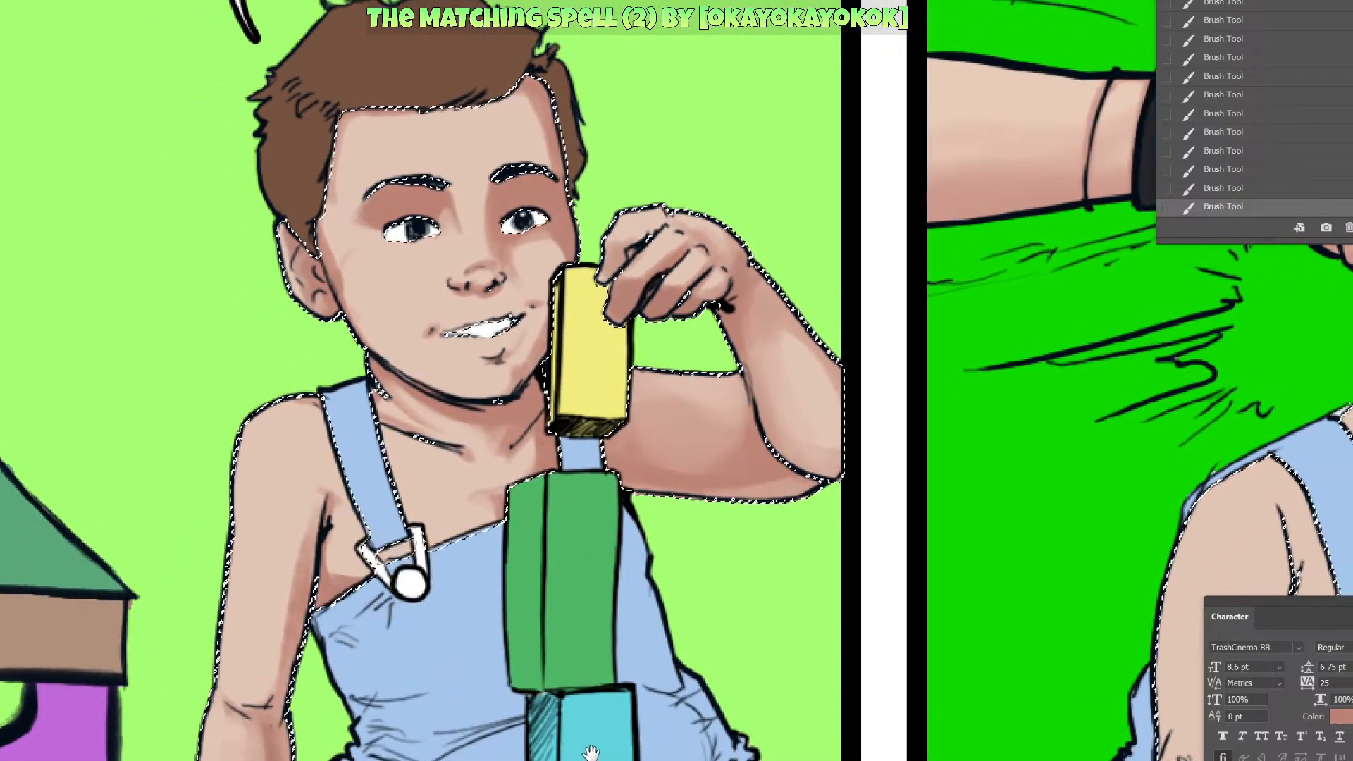
{"action": "key", "text": "ctrl+d"}
{"action": "left_click_drag", "start_coordinate": [719, 760], "coordinate": [544, 751]}
{"action": "key", "text": "ctrl+shift+d"}
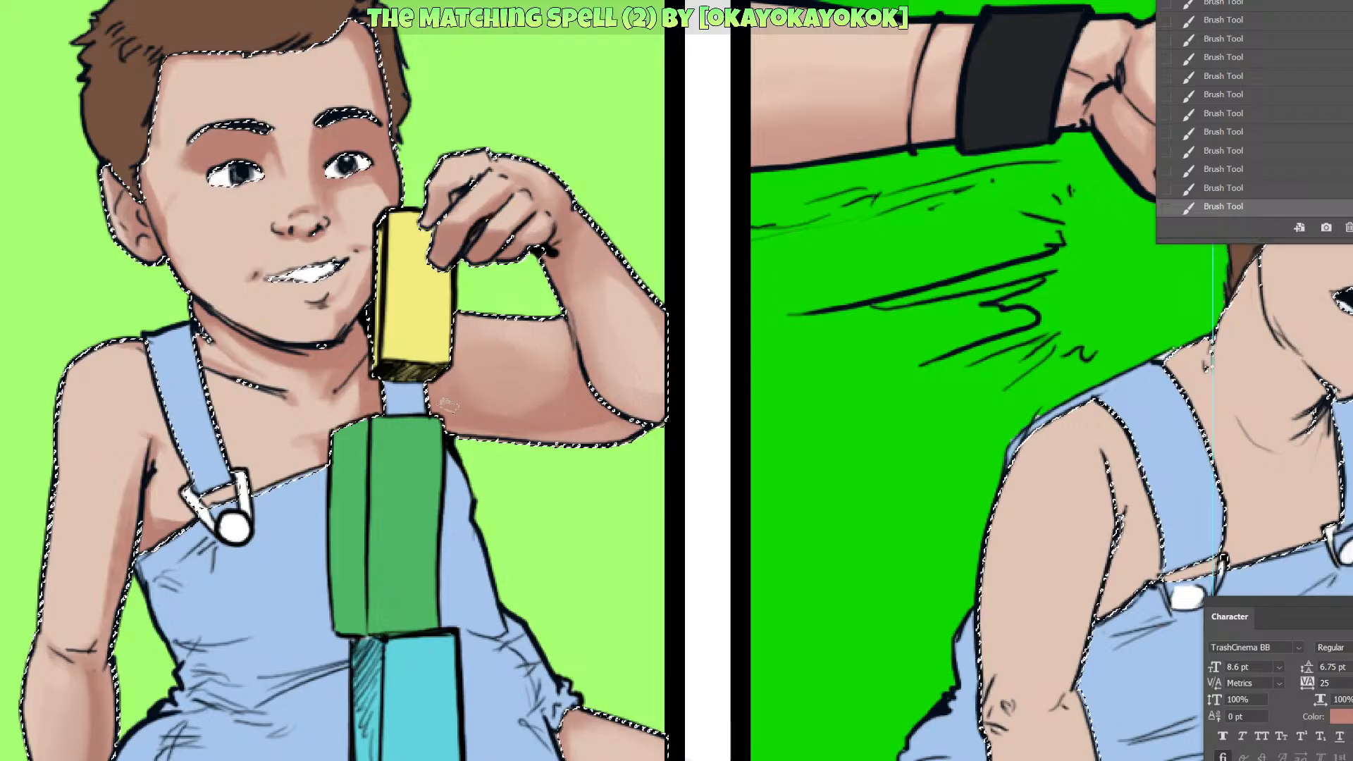
{"action": "left_click_drag", "start_coordinate": [353, 204], "coordinate": [376, 348]}
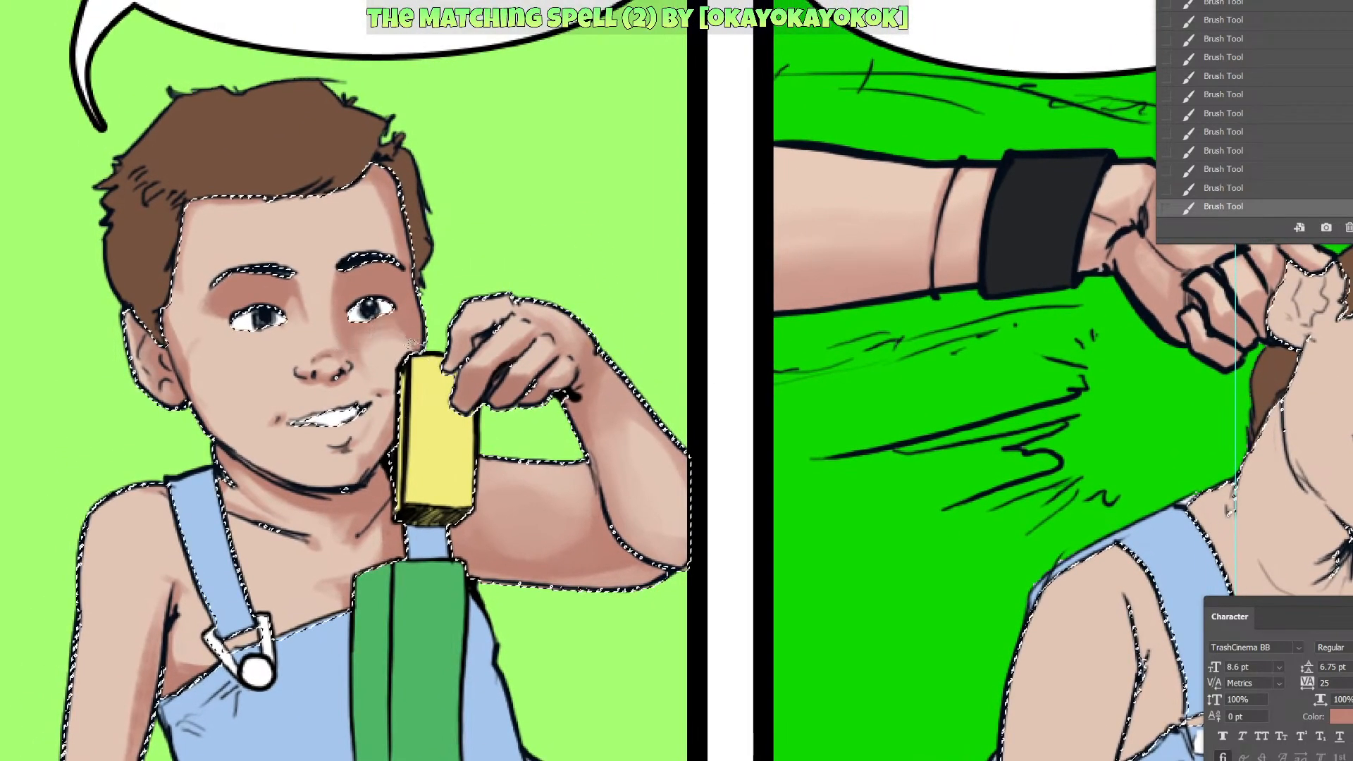
{"action": "left_click_drag", "start_coordinate": [414, 345], "coordinate": [387, 404]}
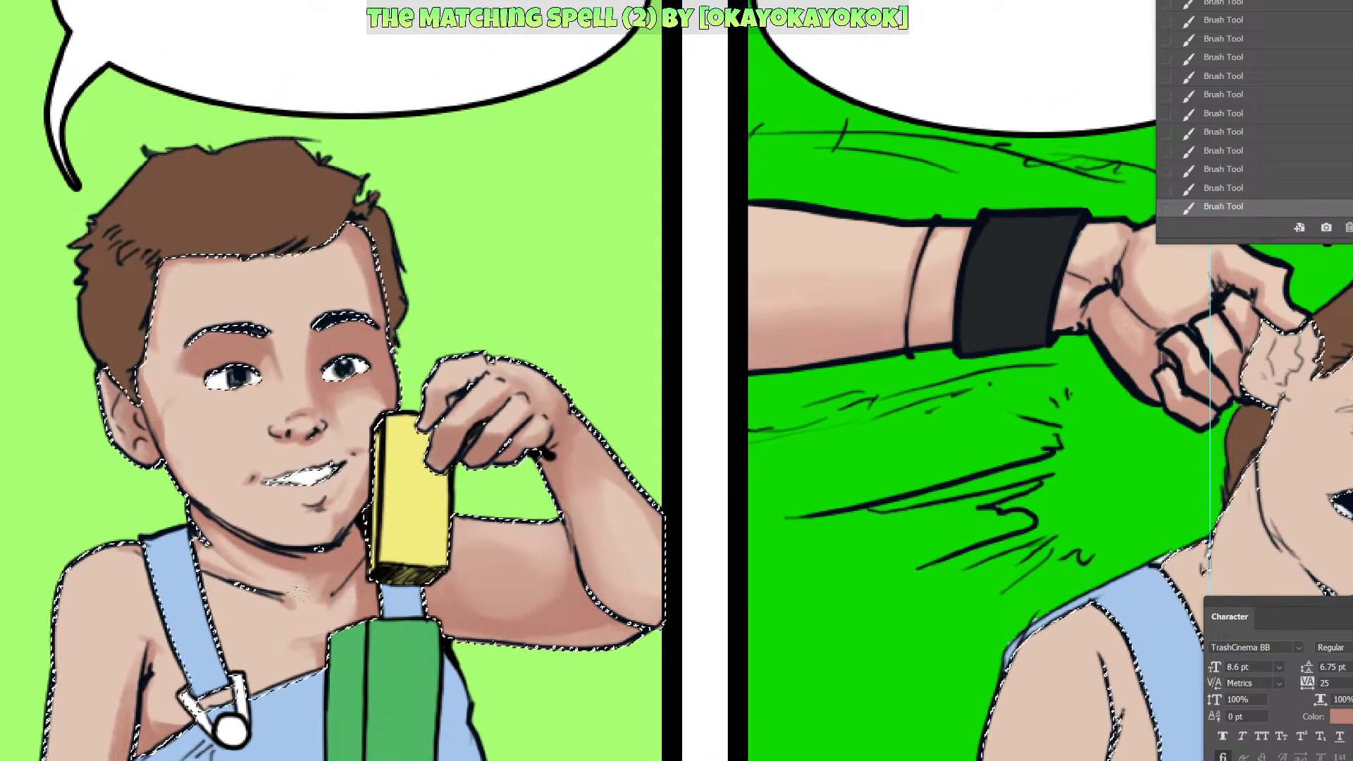
Set the foreground colour to a muted pink at about hue 11 and tint the boy's lips with it.
{"action": "key", "text": "alt+shift+c"}
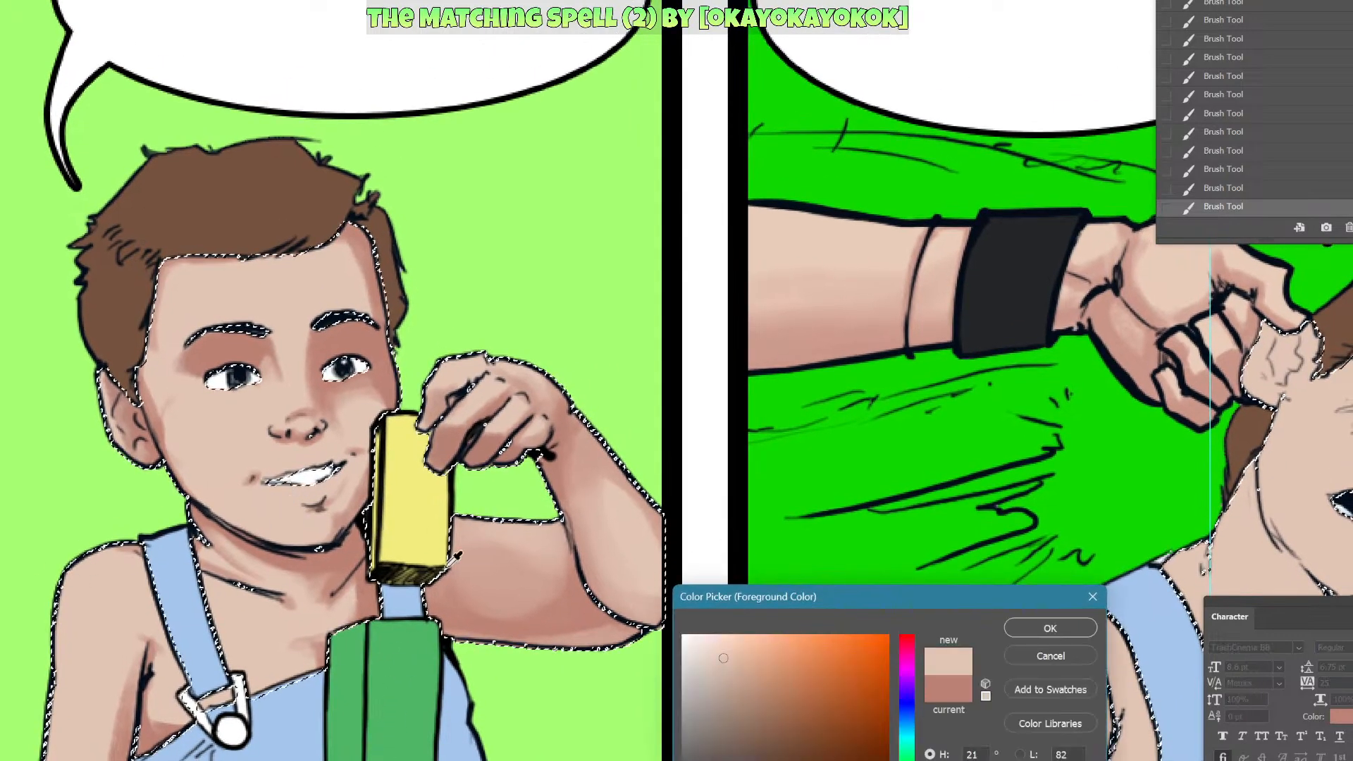
{"action": "left_click", "coordinate": [456, 557]}
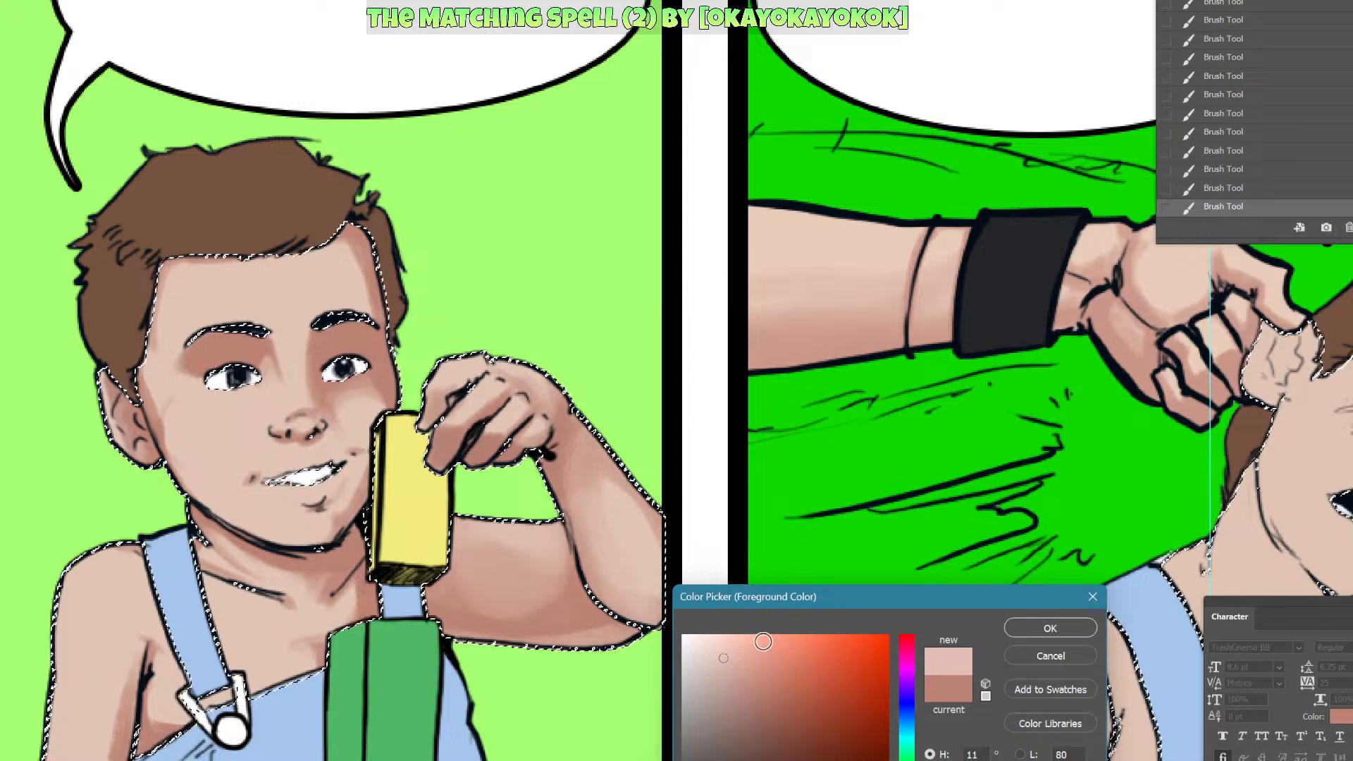
{"action": "left_click", "coordinate": [1050, 628]}
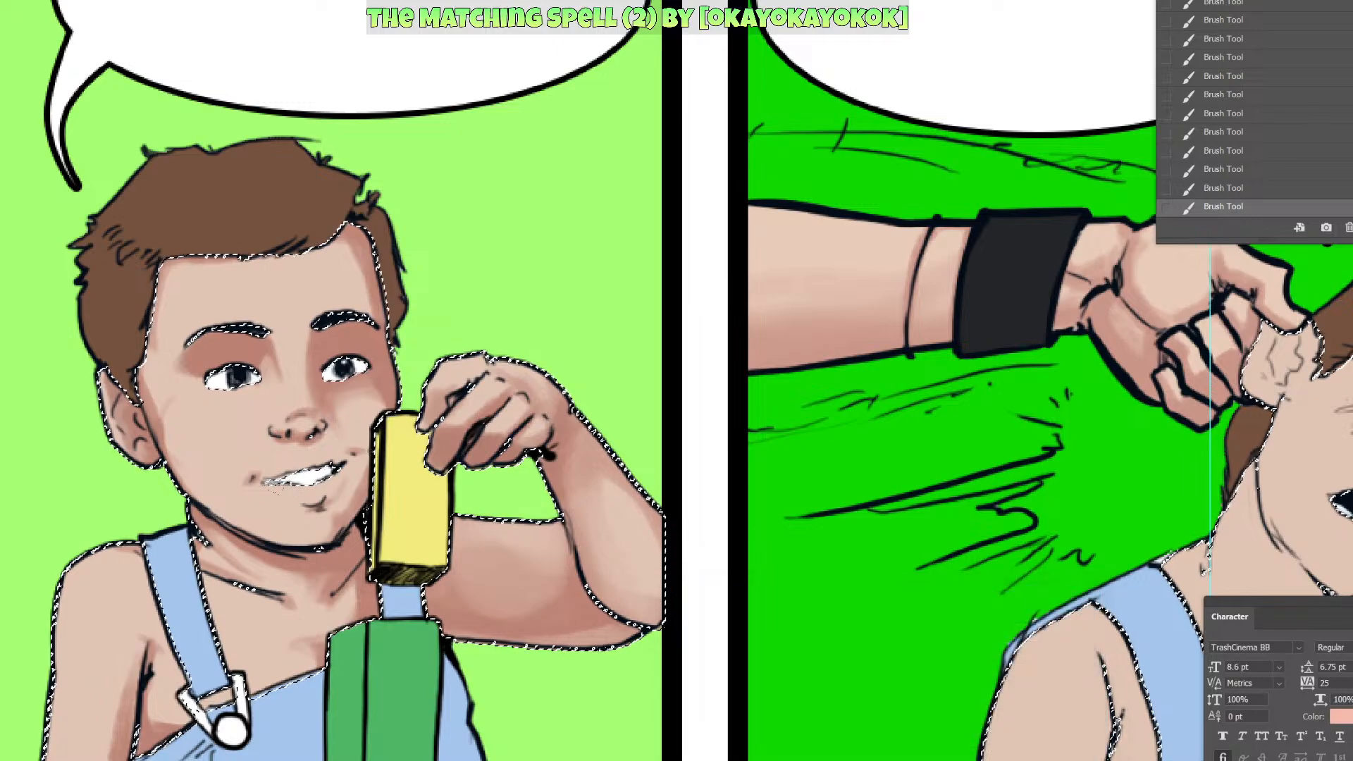
{"action": "key", "text": "alt+shift+c"}
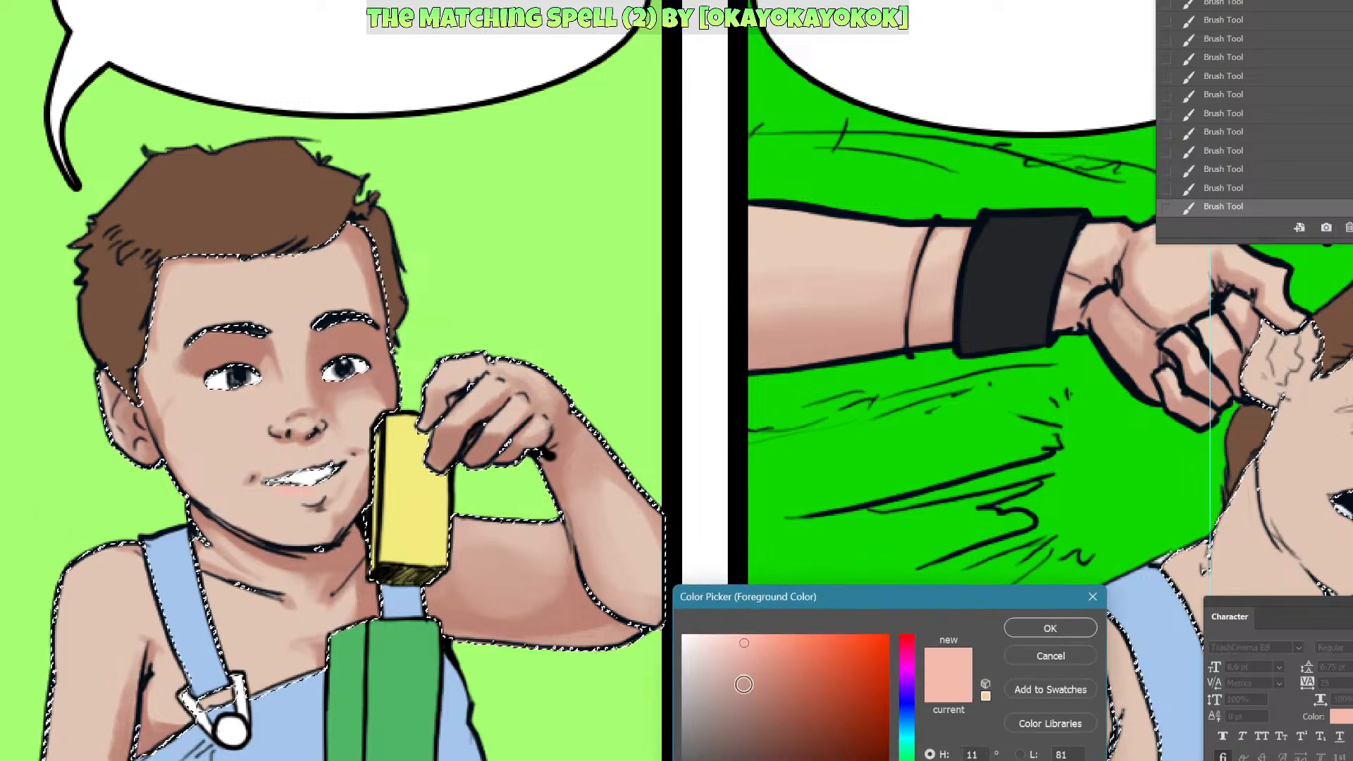
{"action": "key", "text": "Return"}
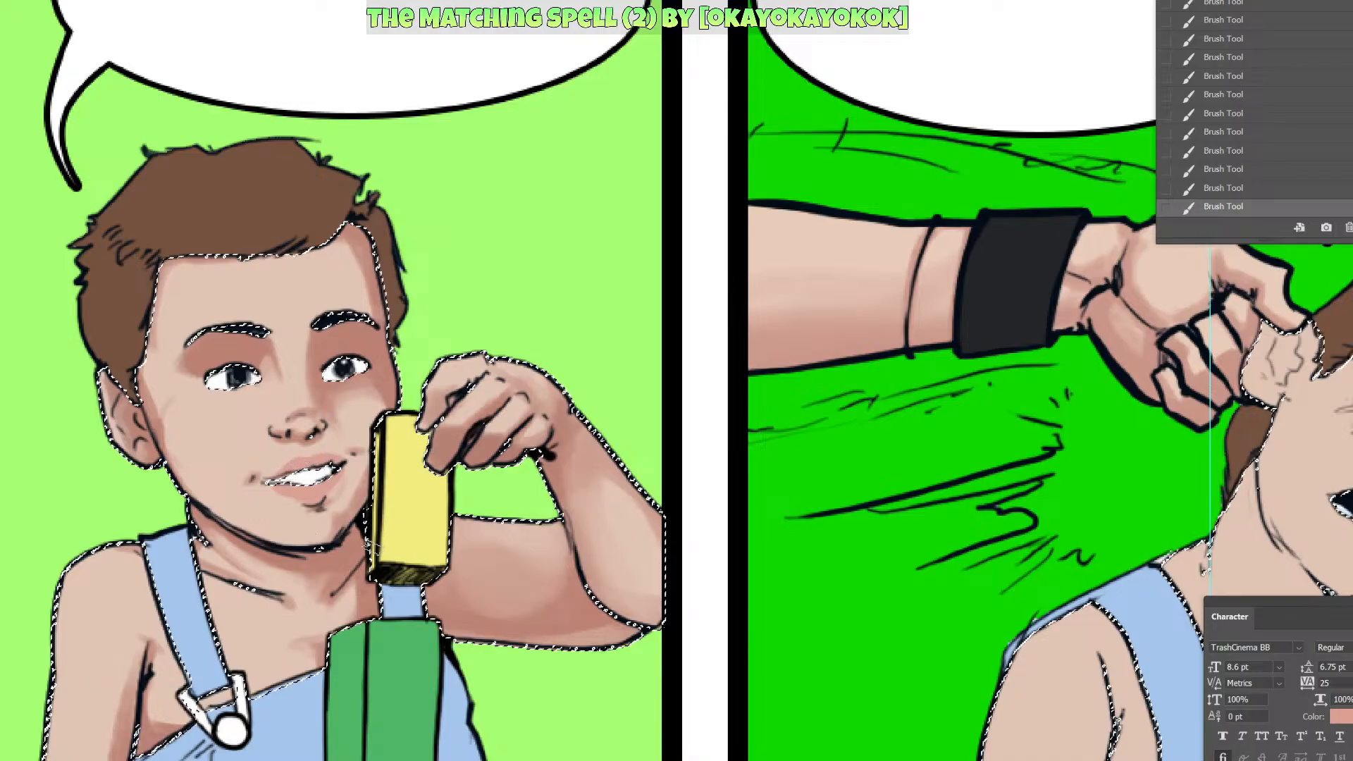
Change the brush and blend sampled skin tones around the boy's nose and mouth.
{"action": "key", "text": "ctrl+minus"}
{"action": "left_click_drag", "start_coordinate": [676, 423], "coordinate": [630, 335]}
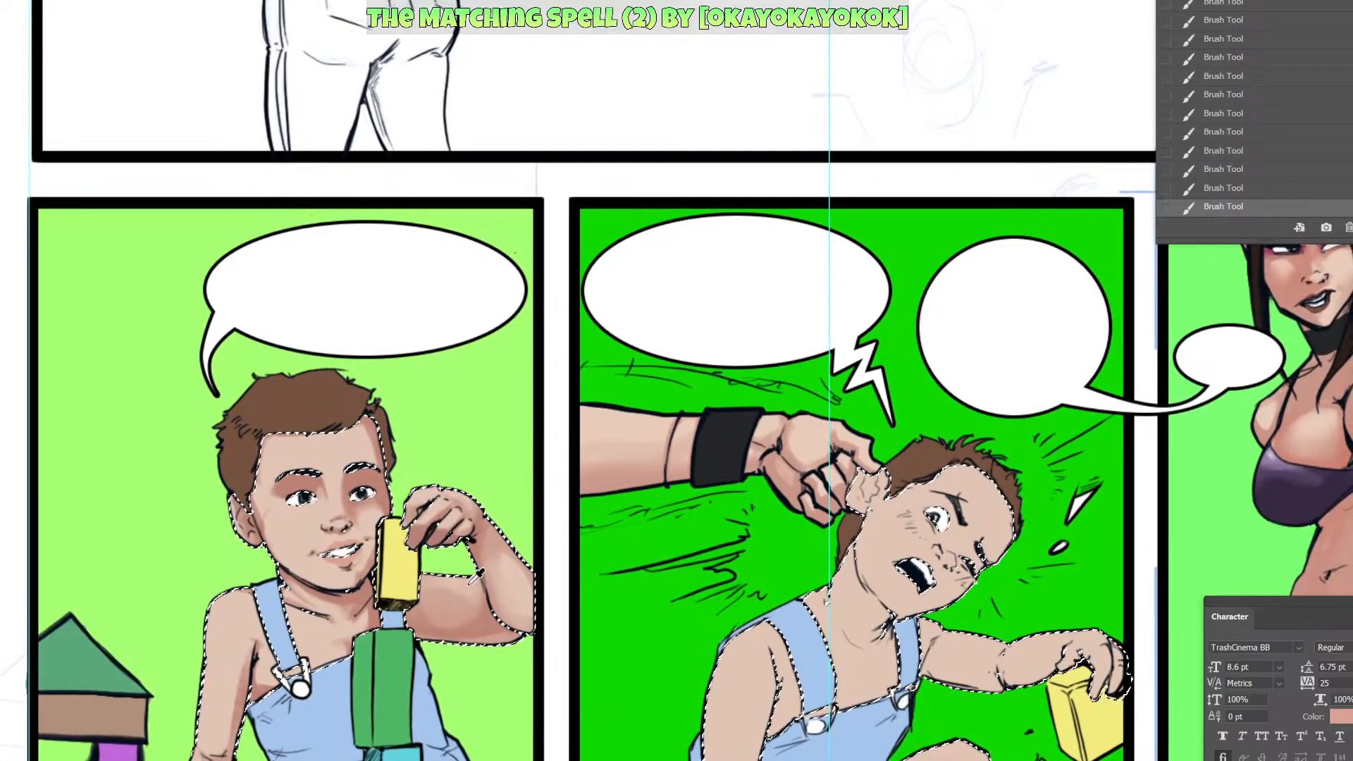
{"action": "left_click_drag", "start_coordinate": [455, 590], "coordinate": [451, 611]}
{"action": "right_click", "coordinate": [453, 612]}
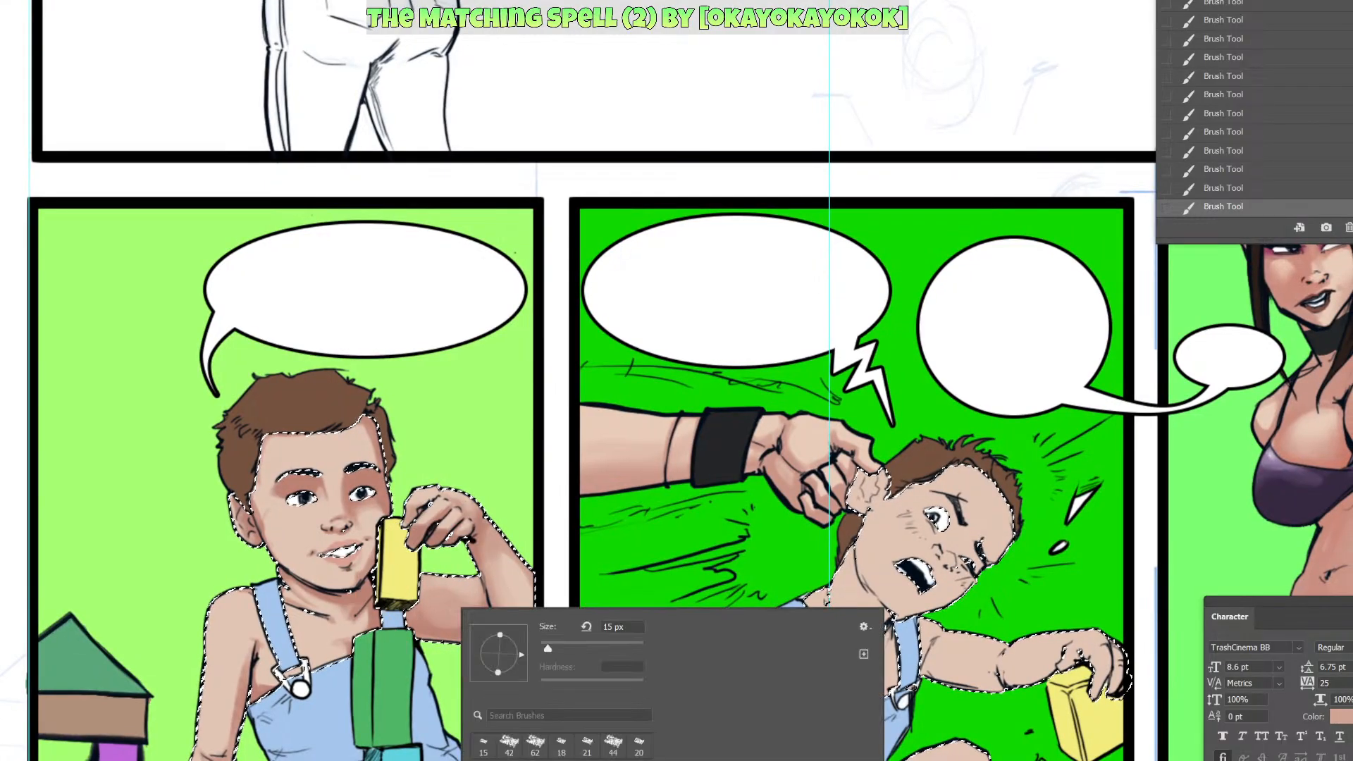
{"action": "key", "text": "Return"}
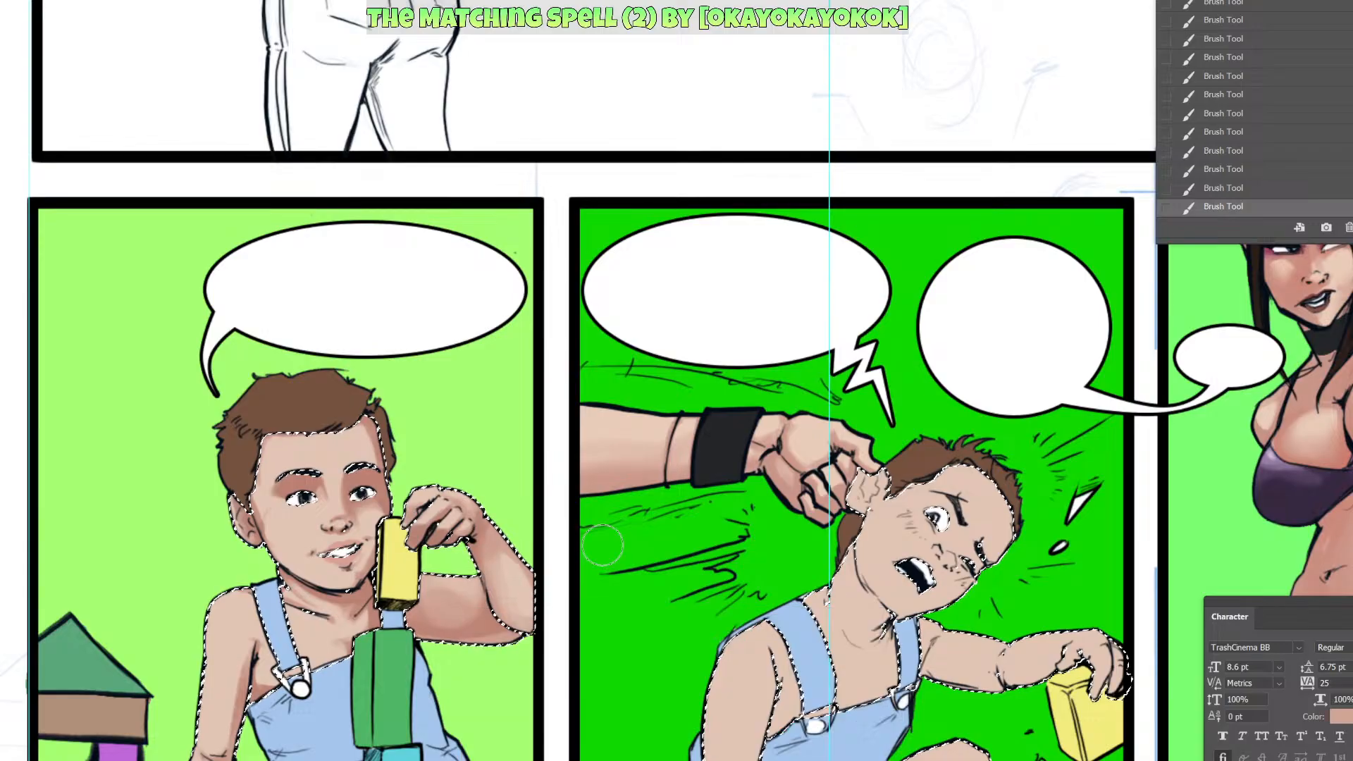
{"action": "mouse_move", "coordinate": [567, 757]}
{"action": "left_mouse_down"}
{"action": "mouse_move", "coordinate": [493, 691]}
{"action": "mouse_move", "coordinate": [558, 755]}
{"action": "left_mouse_up"}
{"action": "scroll", "coordinate": [229, 444], "scroll_direction": "up", "scroll_amount": 1}
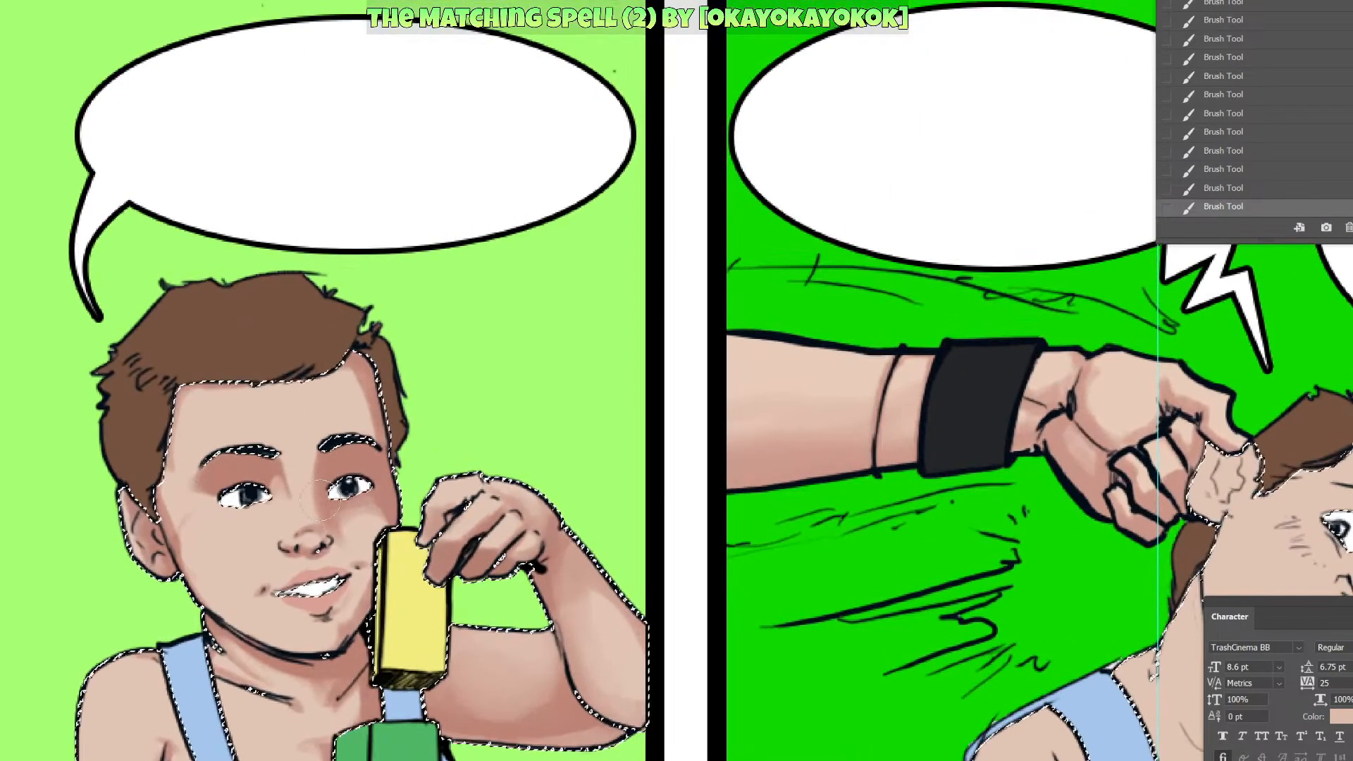
{"action": "right_click", "coordinate": [453, 605]}
{"action": "key", "text": "Return"}
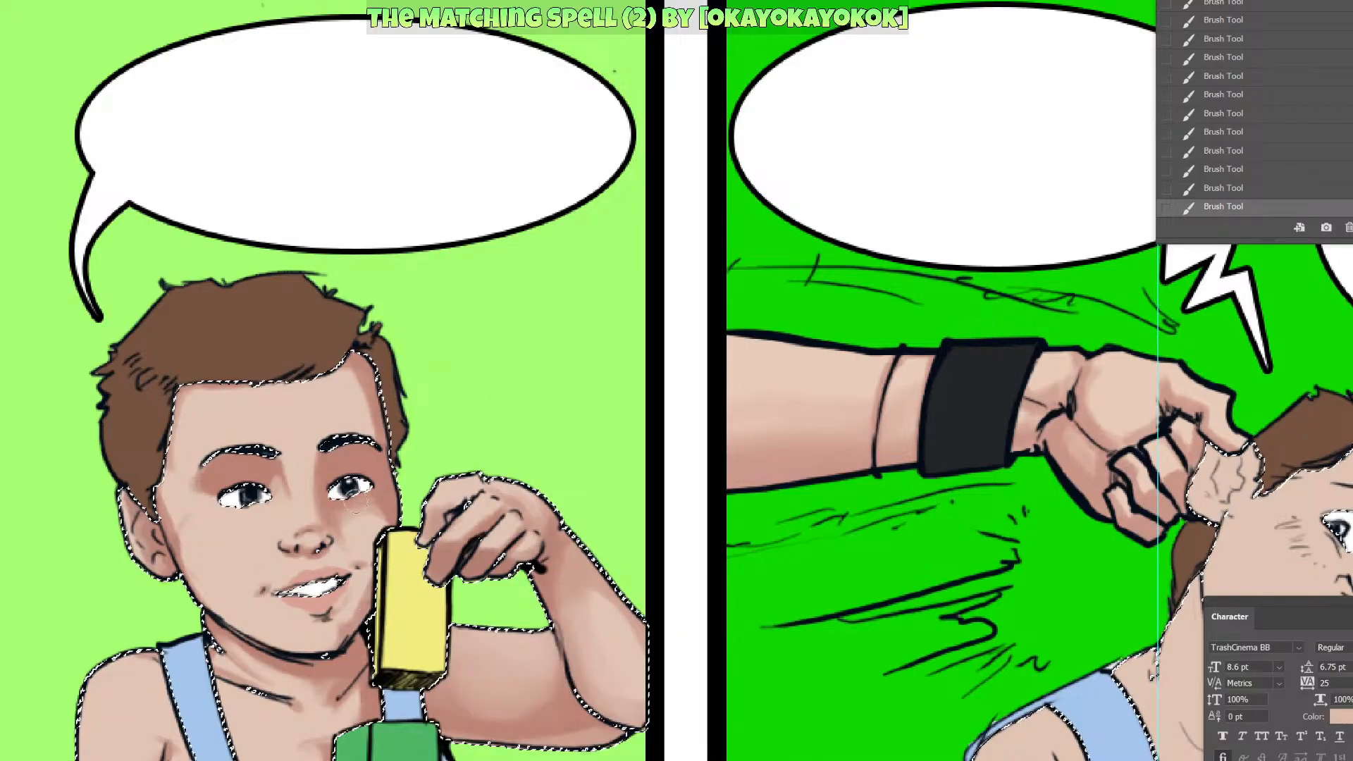
{"action": "left_click", "coordinate": [309, 575], "text": "alt"}
{"action": "left_click", "coordinate": [318, 562], "text": "alt"}
Sample light and shadow skin tones and blend the shading along the boy's lowered arm in the first green panel.
{"action": "left_click_drag", "start_coordinate": [530, 729], "coordinate": [388, 748]}
{"action": "left_click_drag", "start_coordinate": [384, 753], "coordinate": [243, 750]}
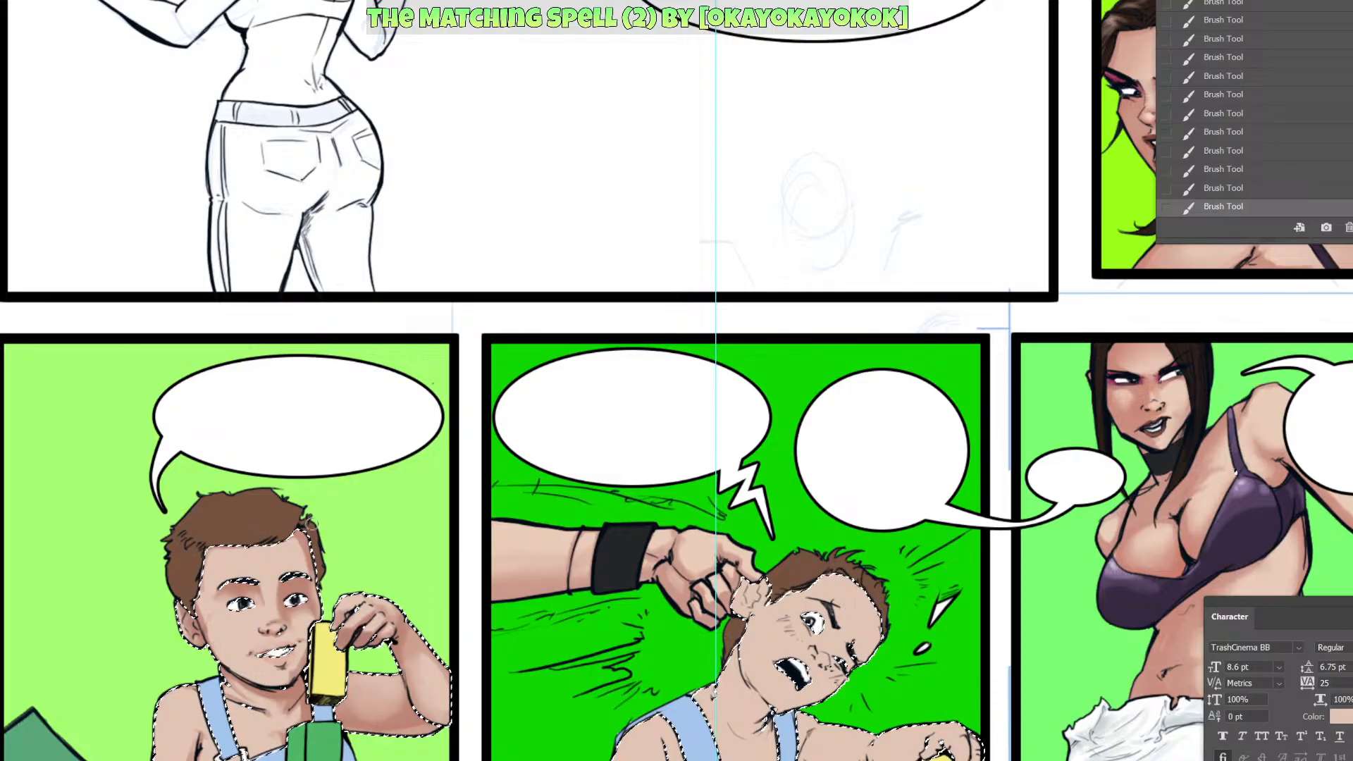
{"action": "left_click_drag", "start_coordinate": [370, 694], "coordinate": [428, 495]}
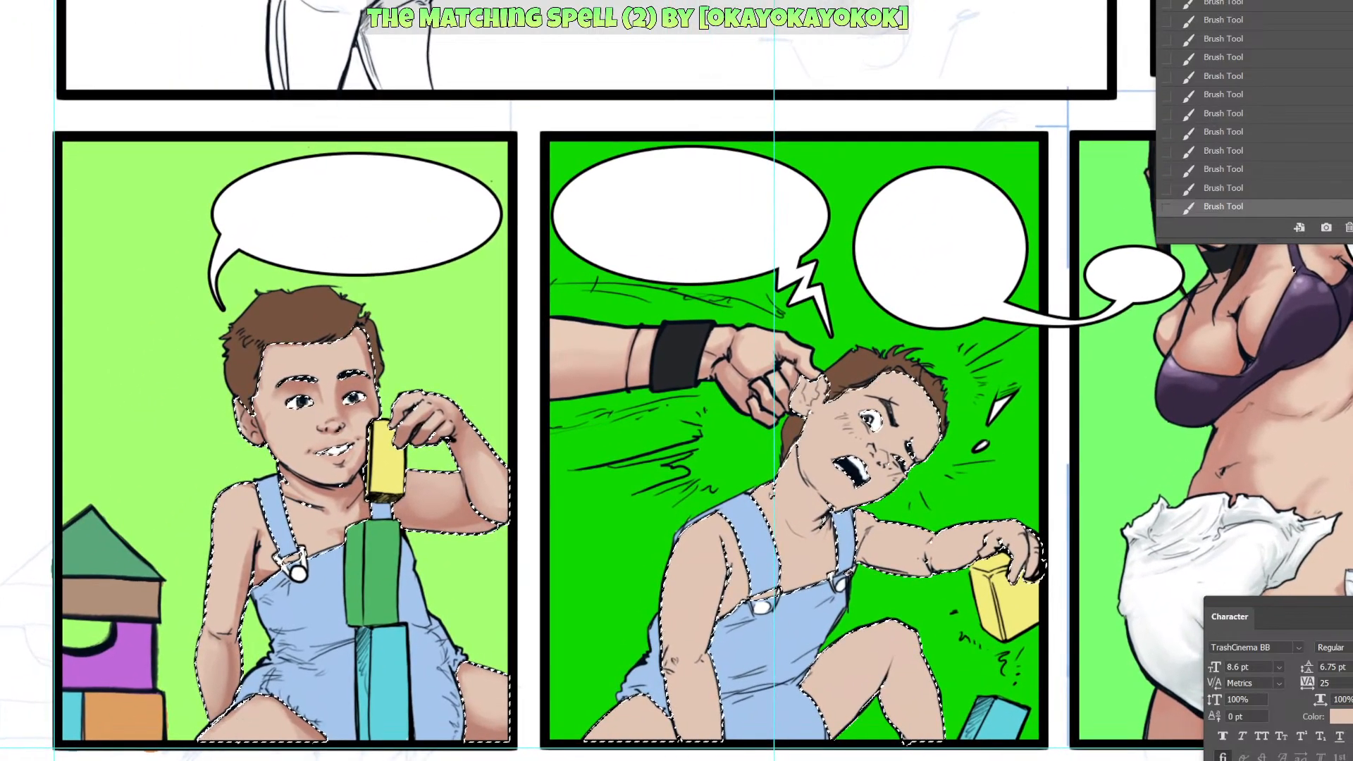
{"action": "left_click", "coordinate": [230, 653], "text": "alt"}
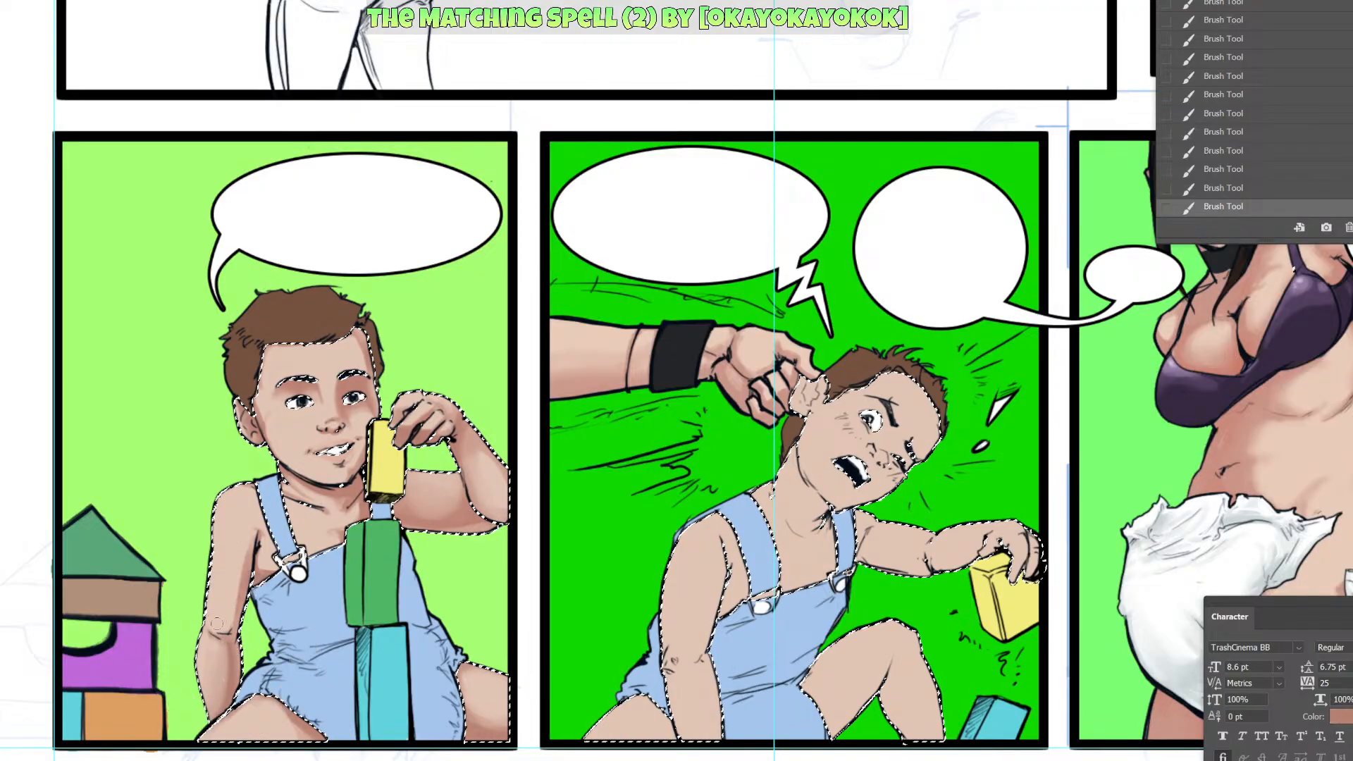
{"action": "left_click", "coordinate": [229, 604], "text": "alt"}
{"action": "left_click", "coordinate": [237, 630], "text": "alt"}
{"action": "left_click", "coordinate": [235, 513], "text": "alt"}
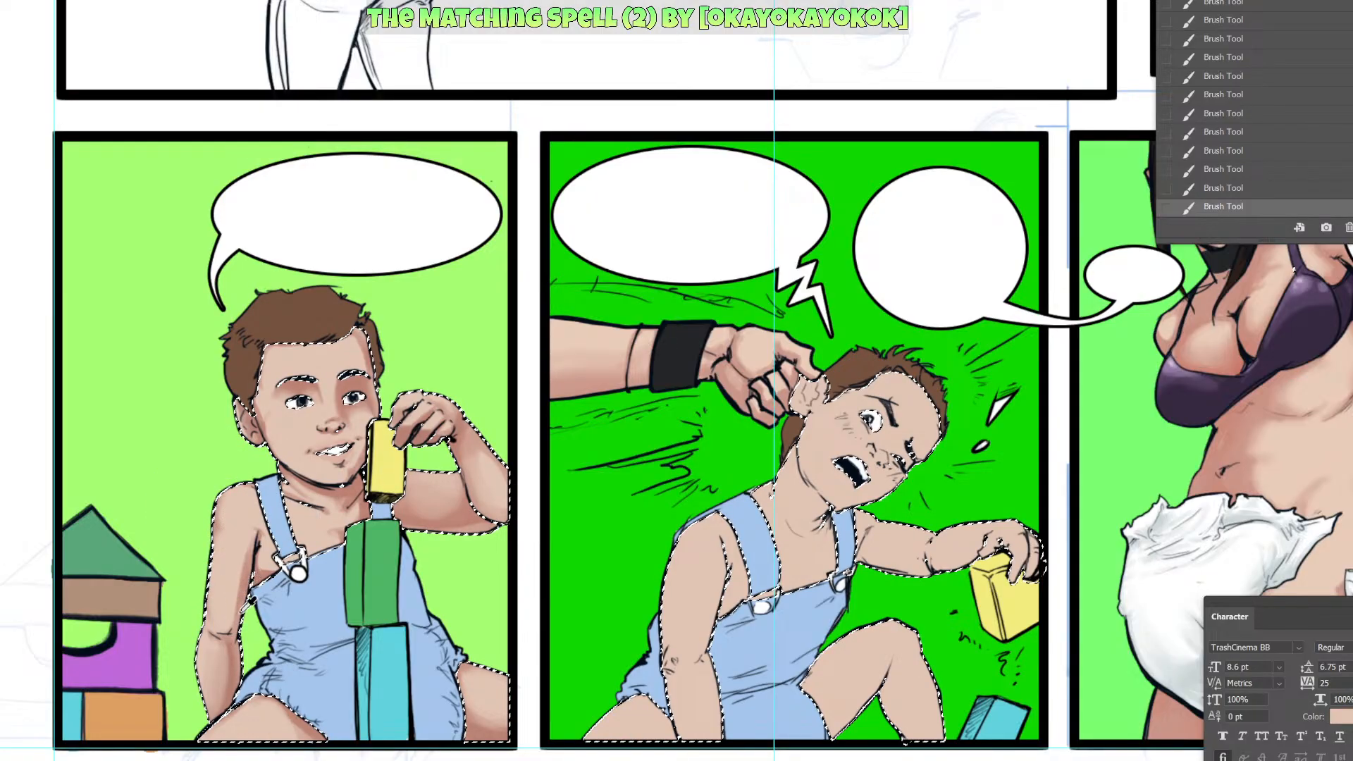
{"action": "left_click", "coordinate": [250, 591], "text": "alt"}
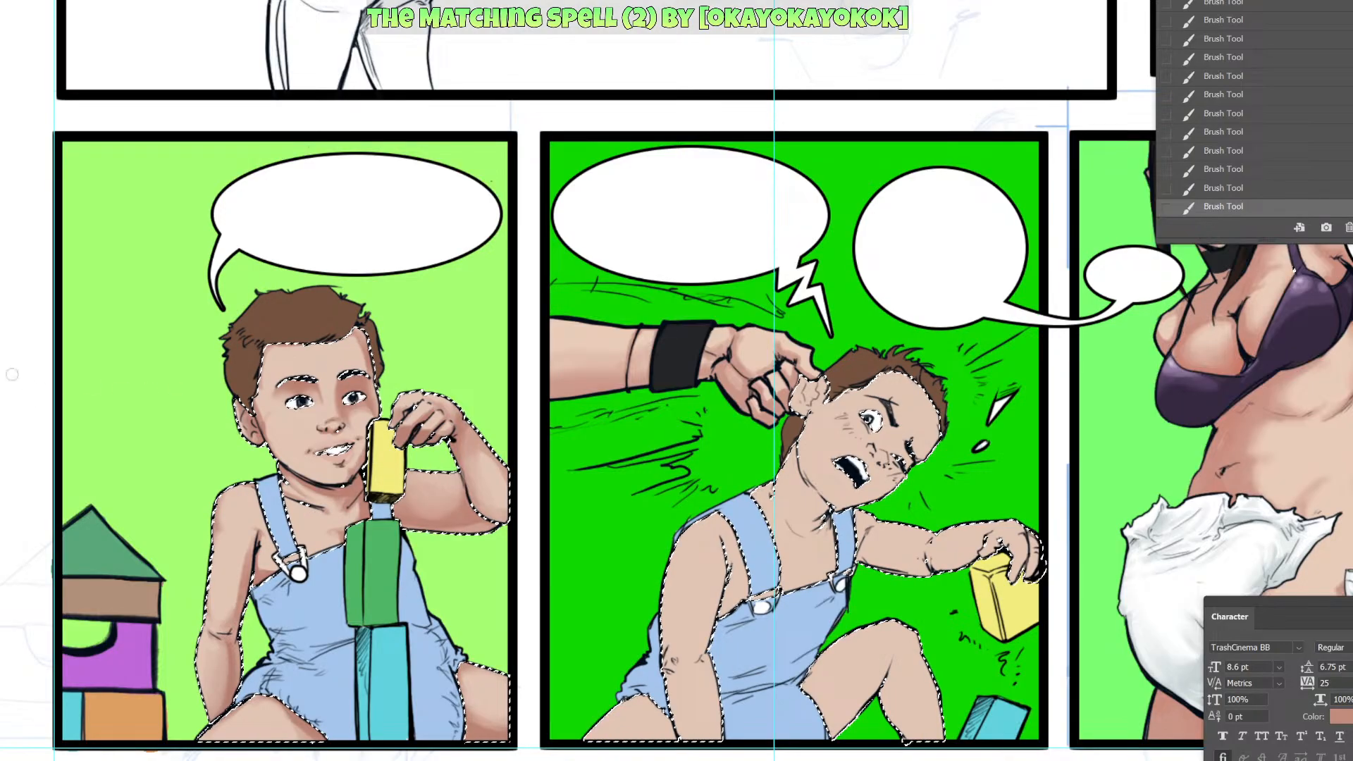
Sample a shadow tone, switch to the 62 px textured brush and paint shadows along the boy's outstretched arm and bent leg in the second green panel.
{"action": "left_click", "coordinate": [350, 382], "text": "alt"}
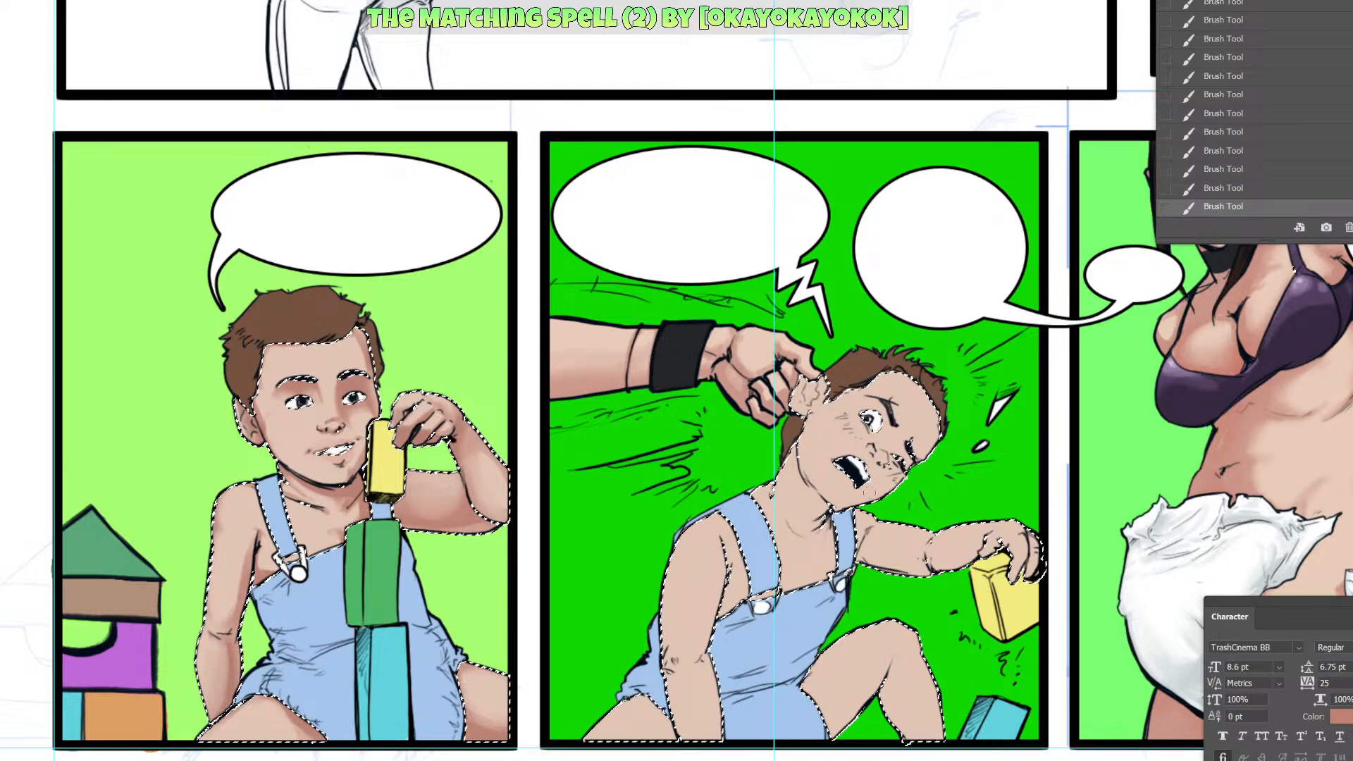
{"action": "right_click", "coordinate": [860, 497]}
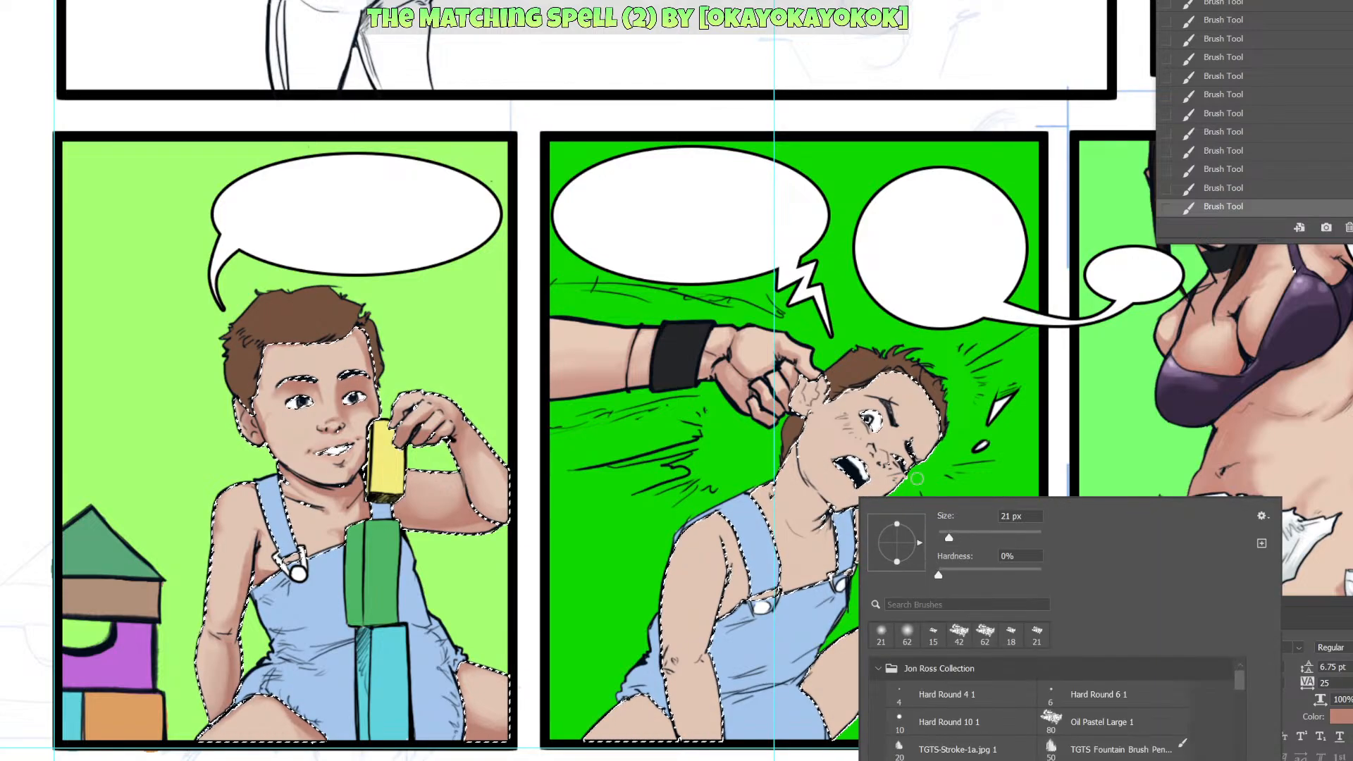
{"action": "left_click", "coordinate": [925, 466]}
{"action": "right_click", "coordinate": [795, 649]}
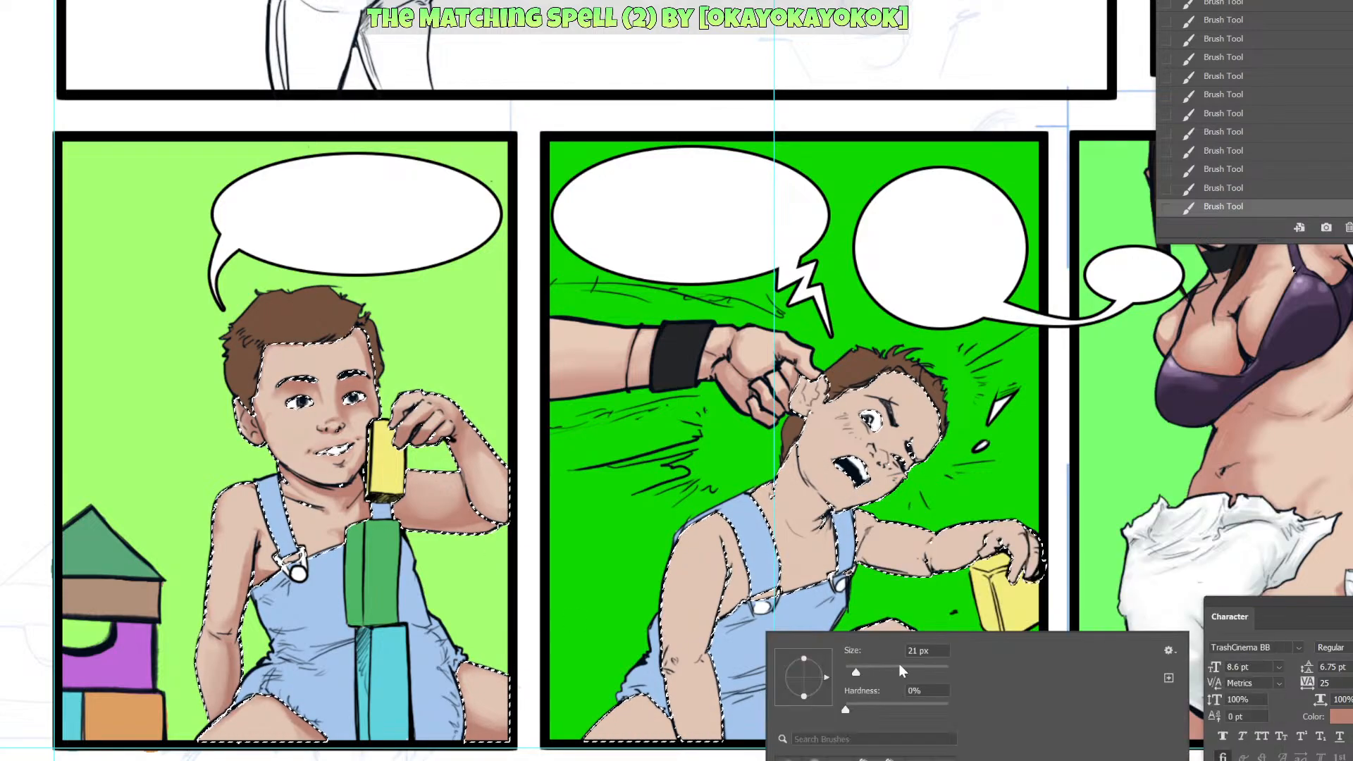
{"action": "left_click", "coordinate": [942, 575]}
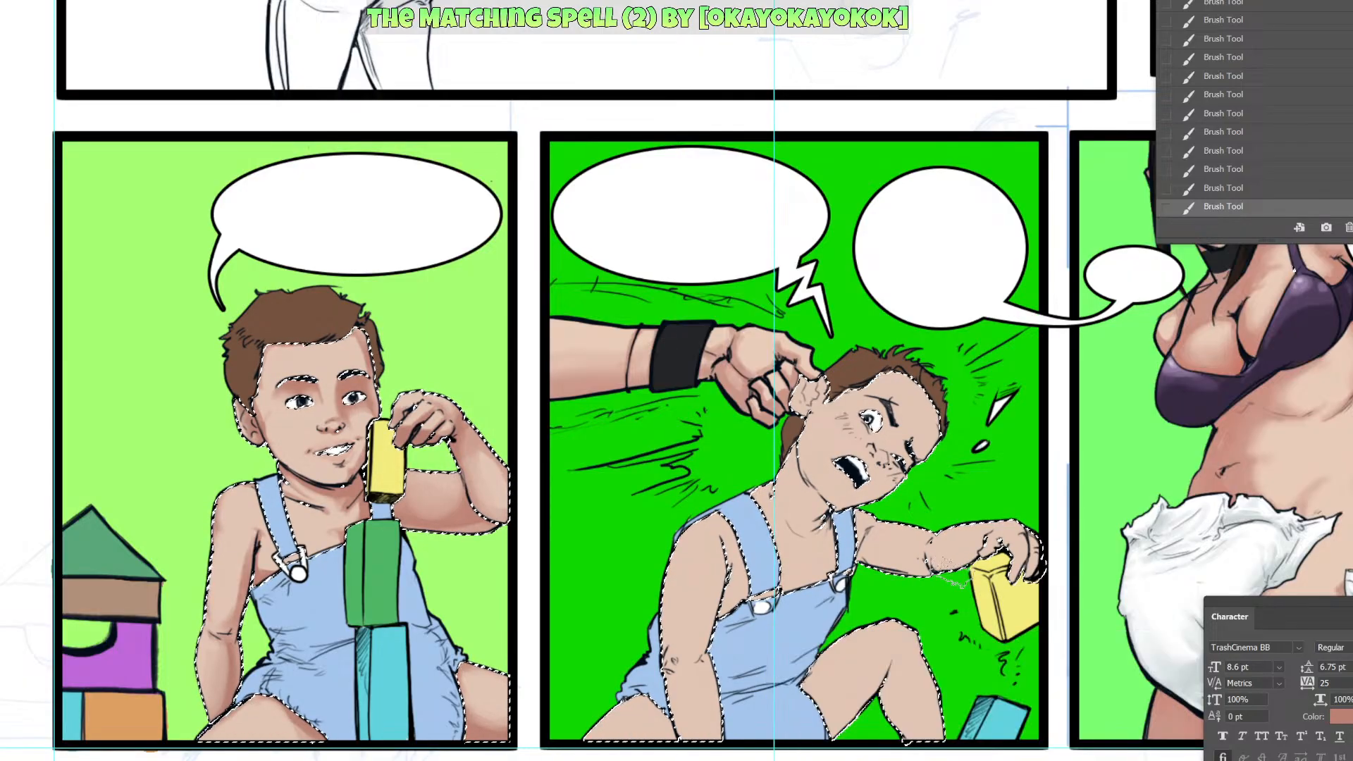
{"action": "mouse_move", "coordinate": [864, 557]}
{"action": "left_mouse_down"}
{"action": "mouse_move", "coordinate": [924, 541]}
{"action": "mouse_move", "coordinate": [938, 587]}
{"action": "mouse_move", "coordinate": [931, 554]}
{"action": "mouse_move", "coordinate": [987, 545]}
{"action": "left_mouse_up"}
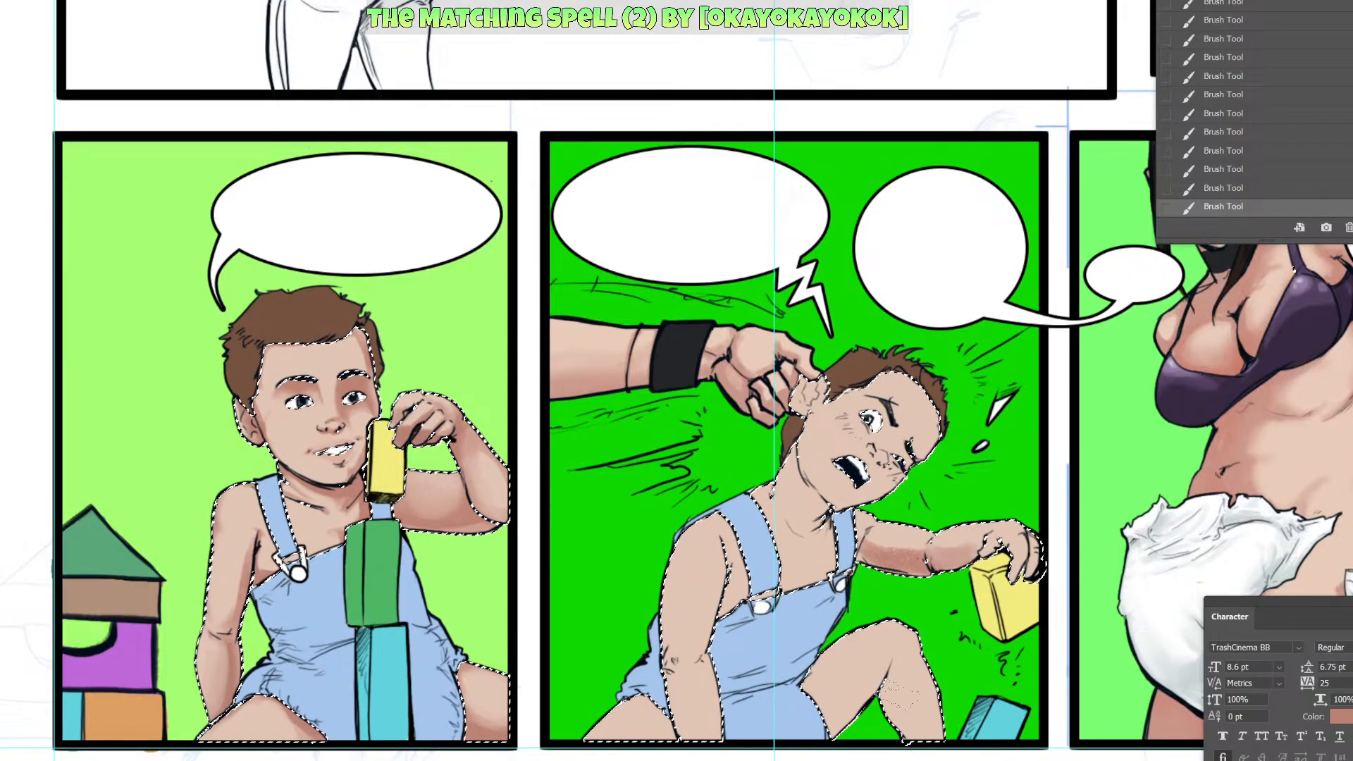
{"action": "mouse_move", "coordinate": [890, 647]}
{"action": "left_mouse_down"}
{"action": "mouse_move", "coordinate": [860, 735]}
{"action": "mouse_move", "coordinate": [885, 678]}
{"action": "mouse_move", "coordinate": [836, 723]}
{"action": "left_mouse_up"}
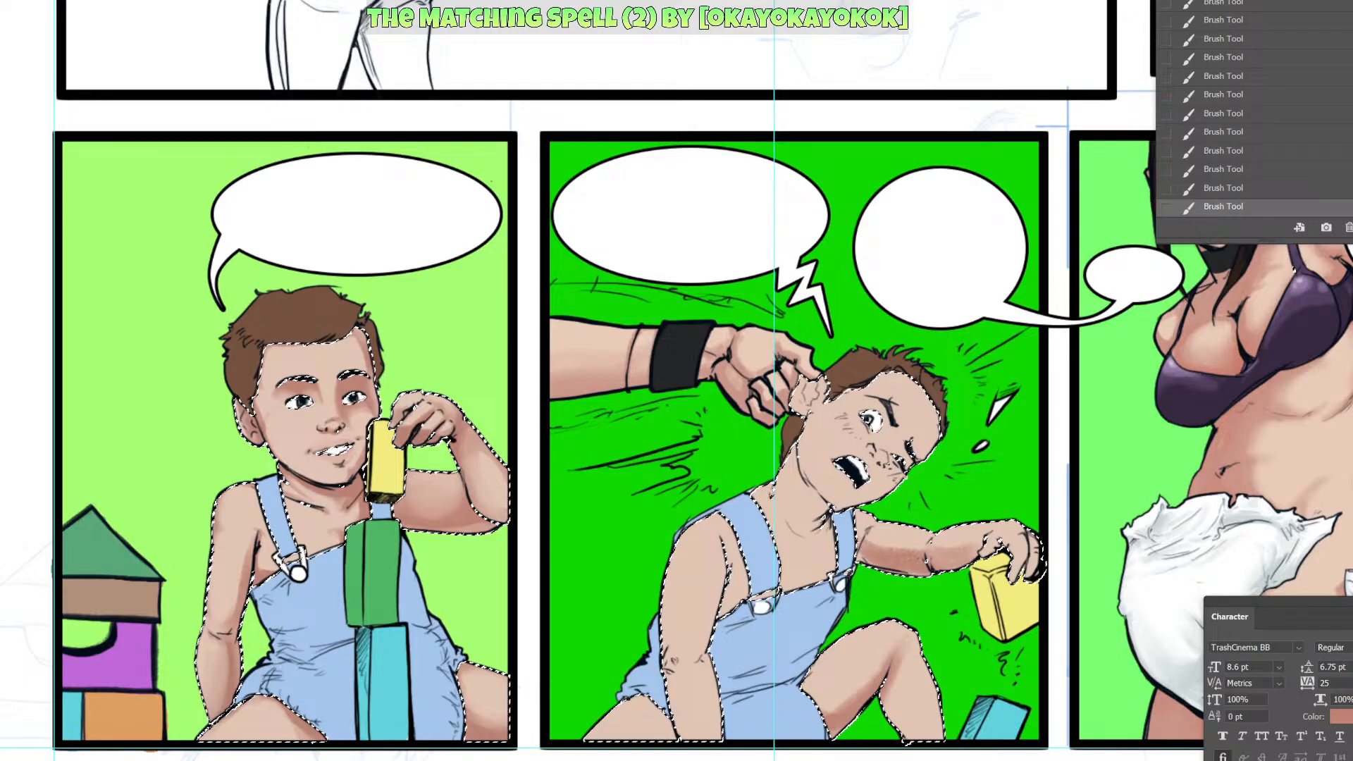
{"action": "mouse_move", "coordinate": [892, 668]}
{"action": "left_mouse_down"}
{"action": "mouse_move", "coordinate": [894, 713]}
{"action": "mouse_move", "coordinate": [918, 730]}
{"action": "left_mouse_up"}
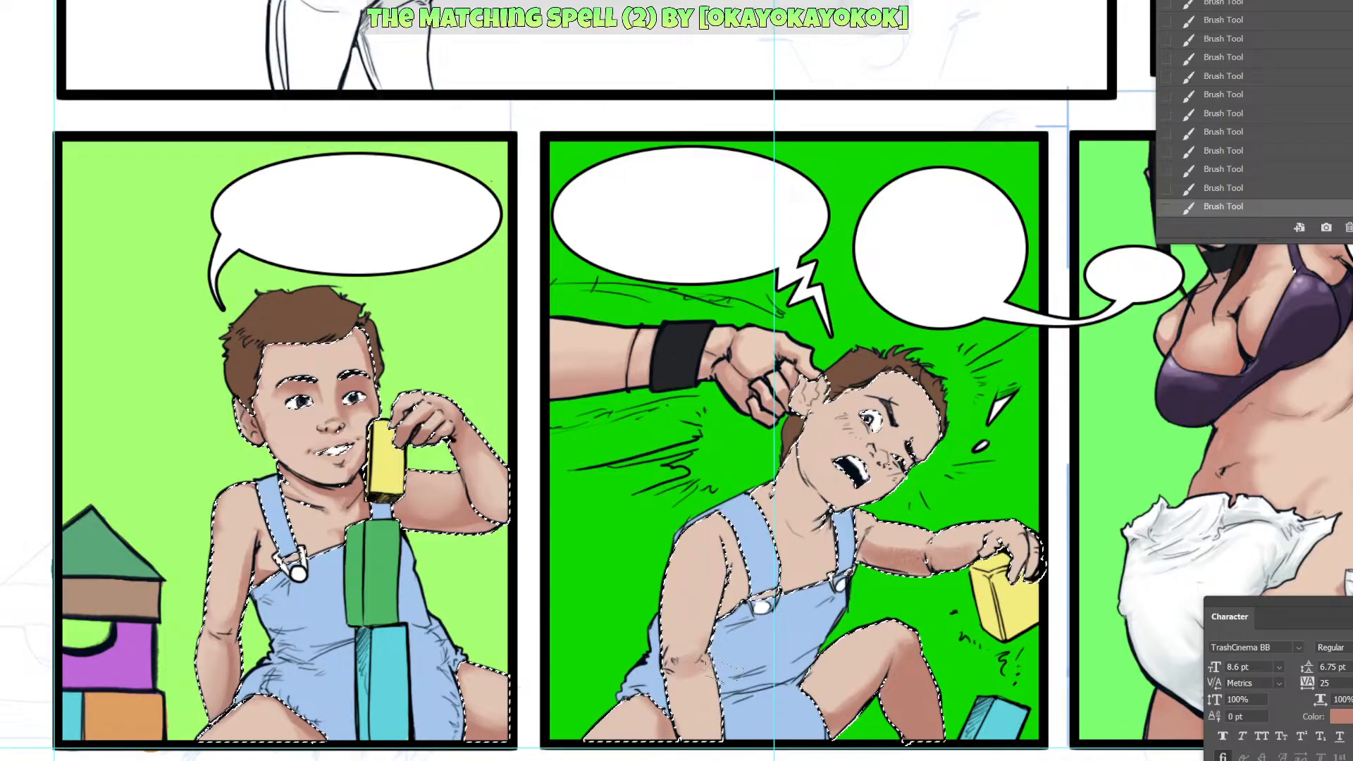
Reduce the brush size and paint a shadow at the boy's armpit beside the overall strap in the second green panel.
{"action": "left_click_drag", "start_coordinate": [845, 671], "coordinate": [598, 731]}
{"action": "key", "text": "ctrl+shift+d"}
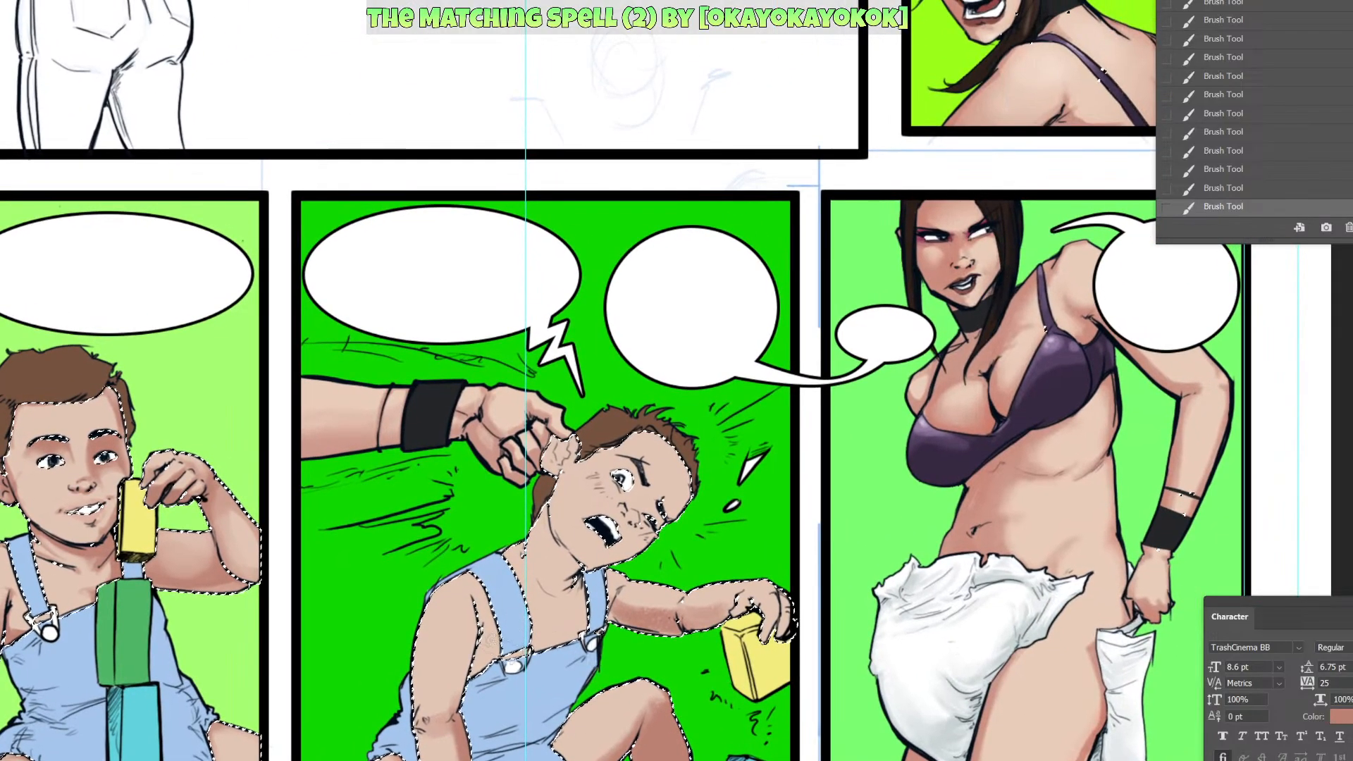
{"action": "right_click", "coordinate": [502, 609]}
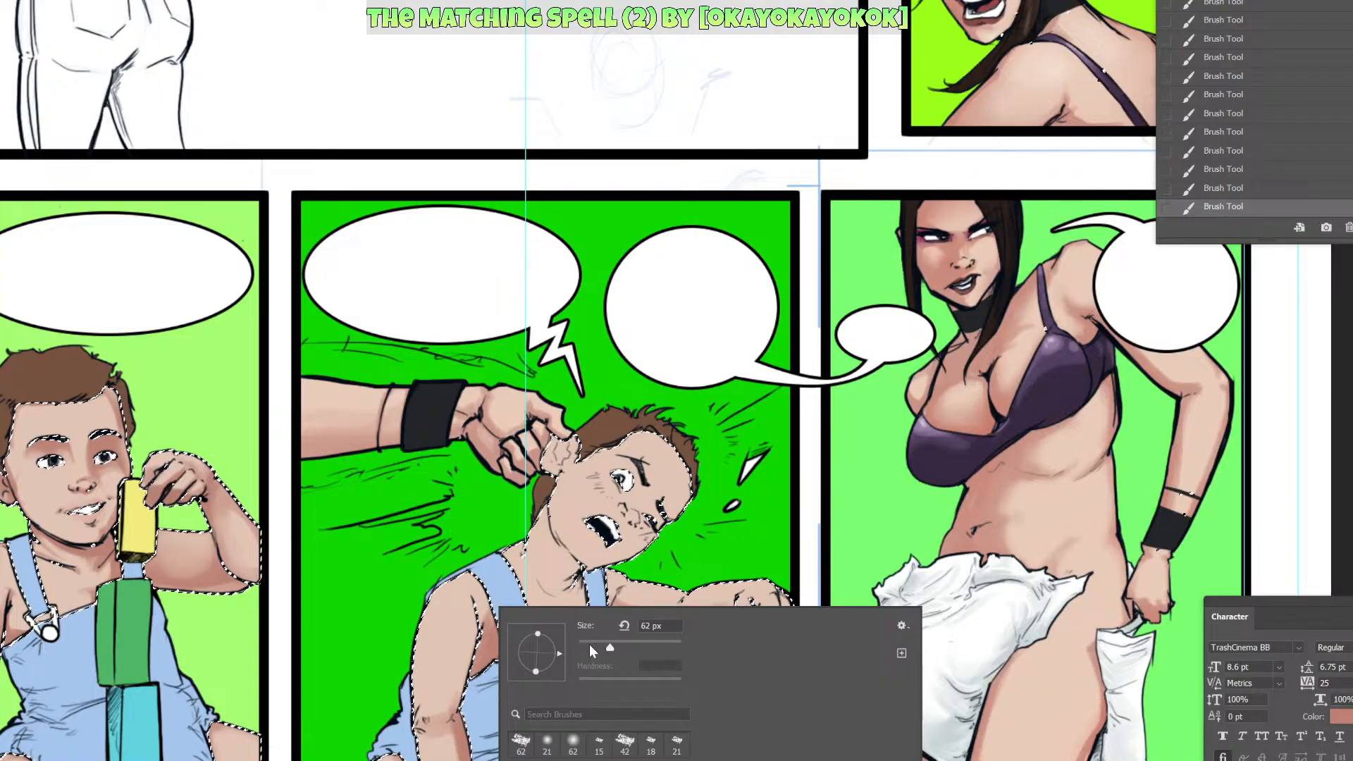
{"action": "left_click", "coordinate": [589, 645]}
{"action": "left_click_drag", "start_coordinate": [476, 599], "coordinate": [482, 633]}
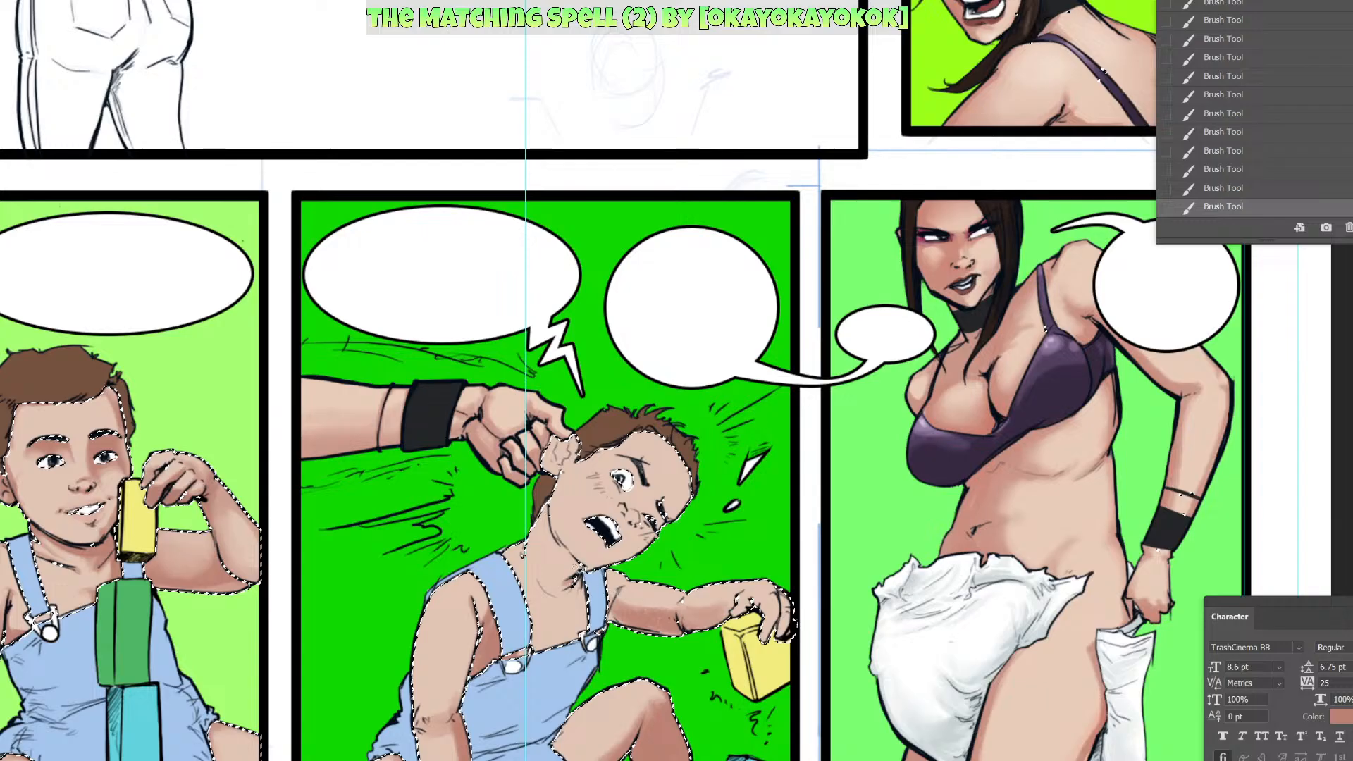
Paint shadows on the boy's neck and around his nose and eye in the second green panel, adjusting the brush between strokes.
{"action": "left_click_drag", "start_coordinate": [551, 527], "coordinate": [576, 565]}
{"action": "mouse_move", "coordinate": [634, 520]}
{"action": "left_mouse_down"}
{"action": "mouse_move", "coordinate": [657, 503]}
{"action": "mouse_move", "coordinate": [659, 525]}
{"action": "mouse_move", "coordinate": [600, 568]}
{"action": "mouse_move", "coordinate": [640, 542]}
{"action": "mouse_move", "coordinate": [627, 520]}
{"action": "mouse_move", "coordinate": [631, 465]}
{"action": "mouse_move", "coordinate": [634, 490]}
{"action": "left_mouse_up"}
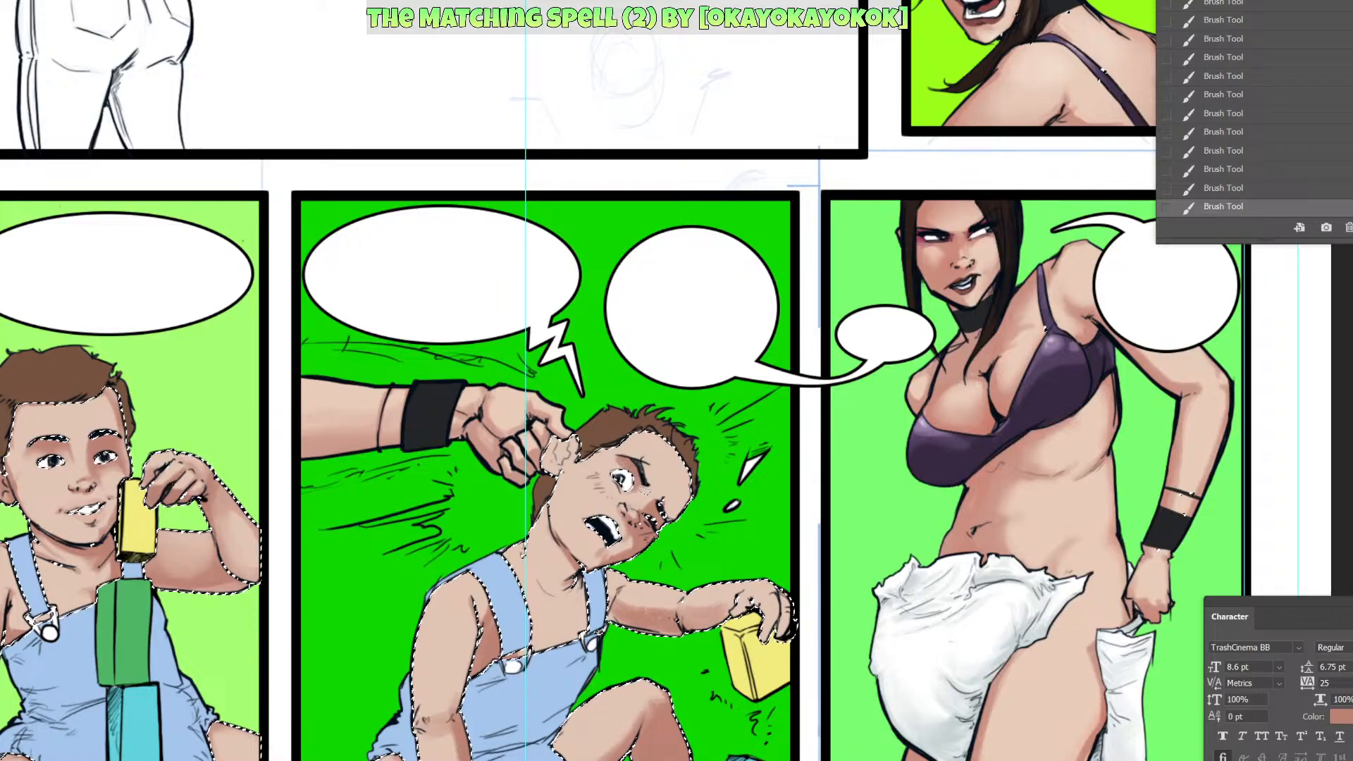
{"action": "right_click", "coordinate": [677, 508]}
{"action": "left_click", "coordinate": [652, 490]}
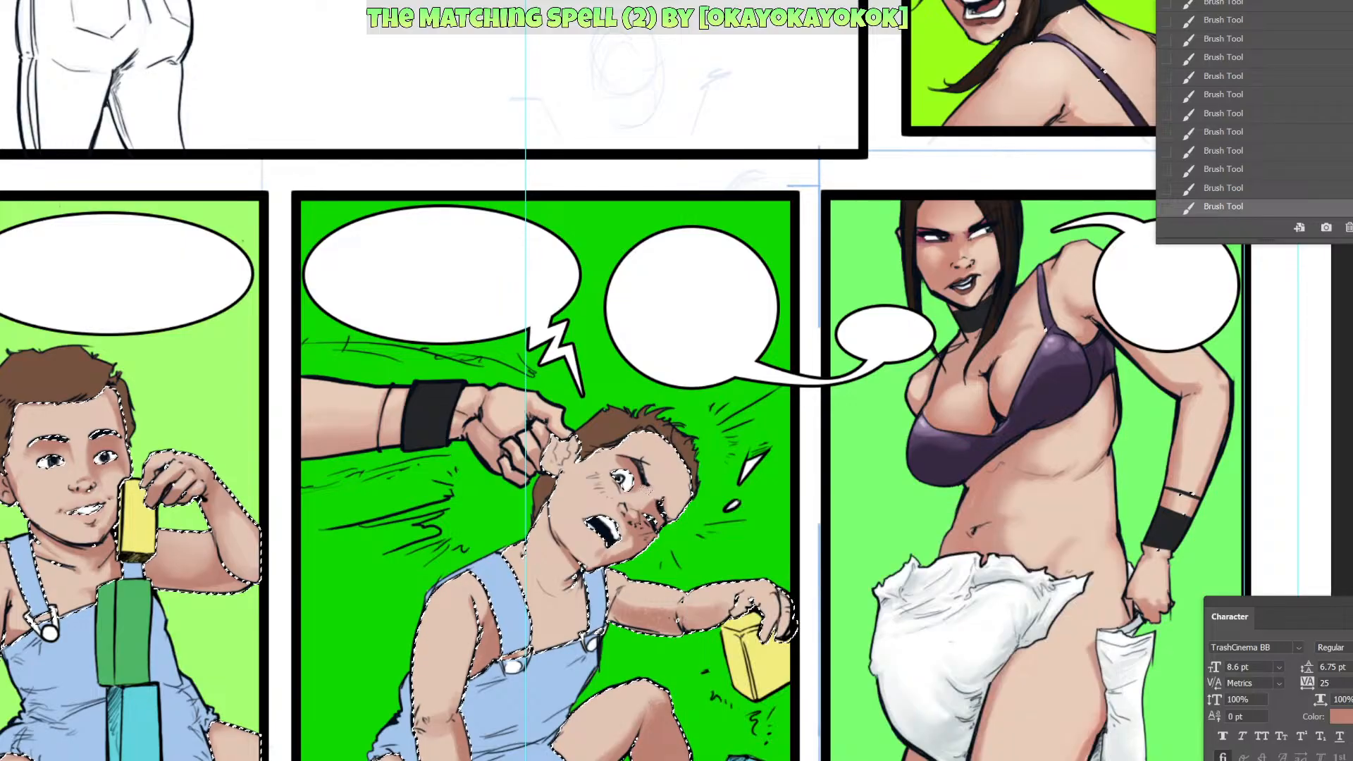
{"action": "left_click_drag", "start_coordinate": [731, 568], "coordinate": [697, 558]}
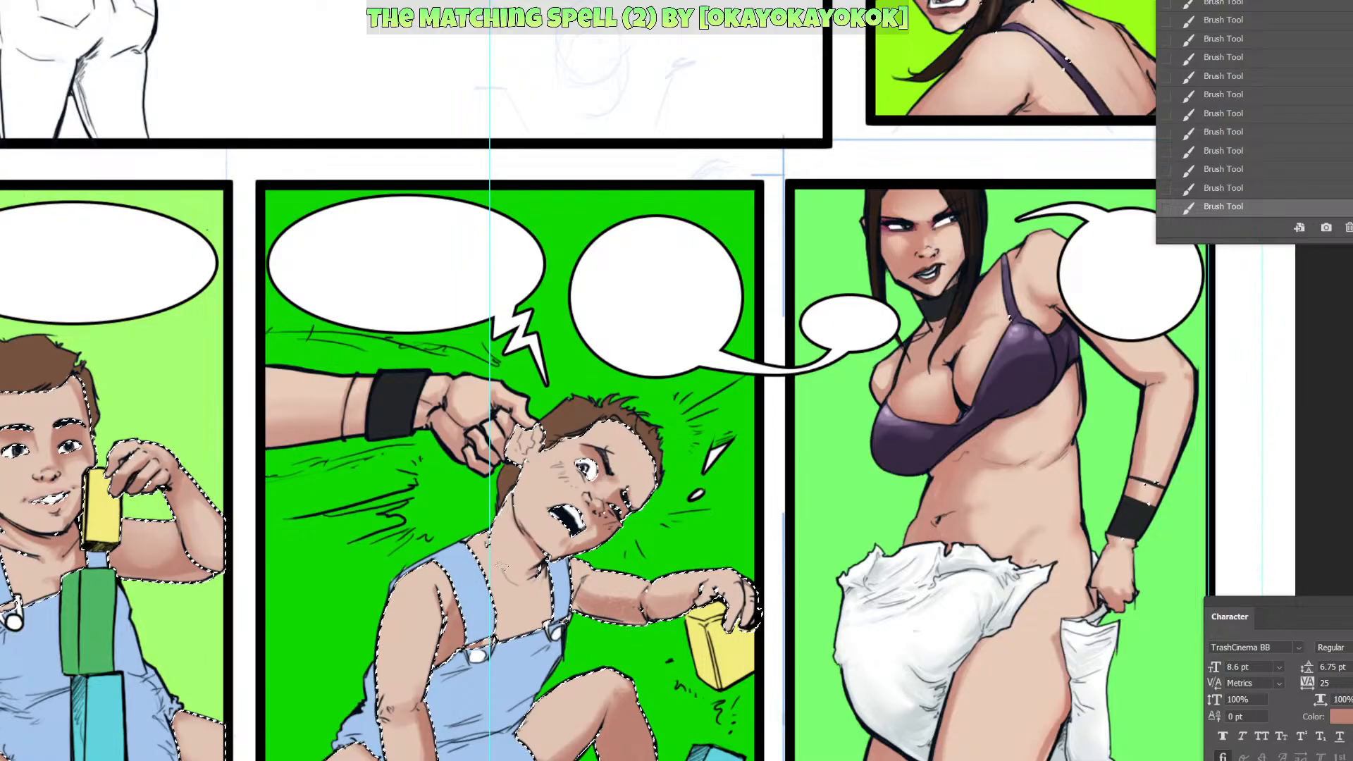
{"action": "left_click_drag", "start_coordinate": [500, 565], "coordinate": [524, 577]}
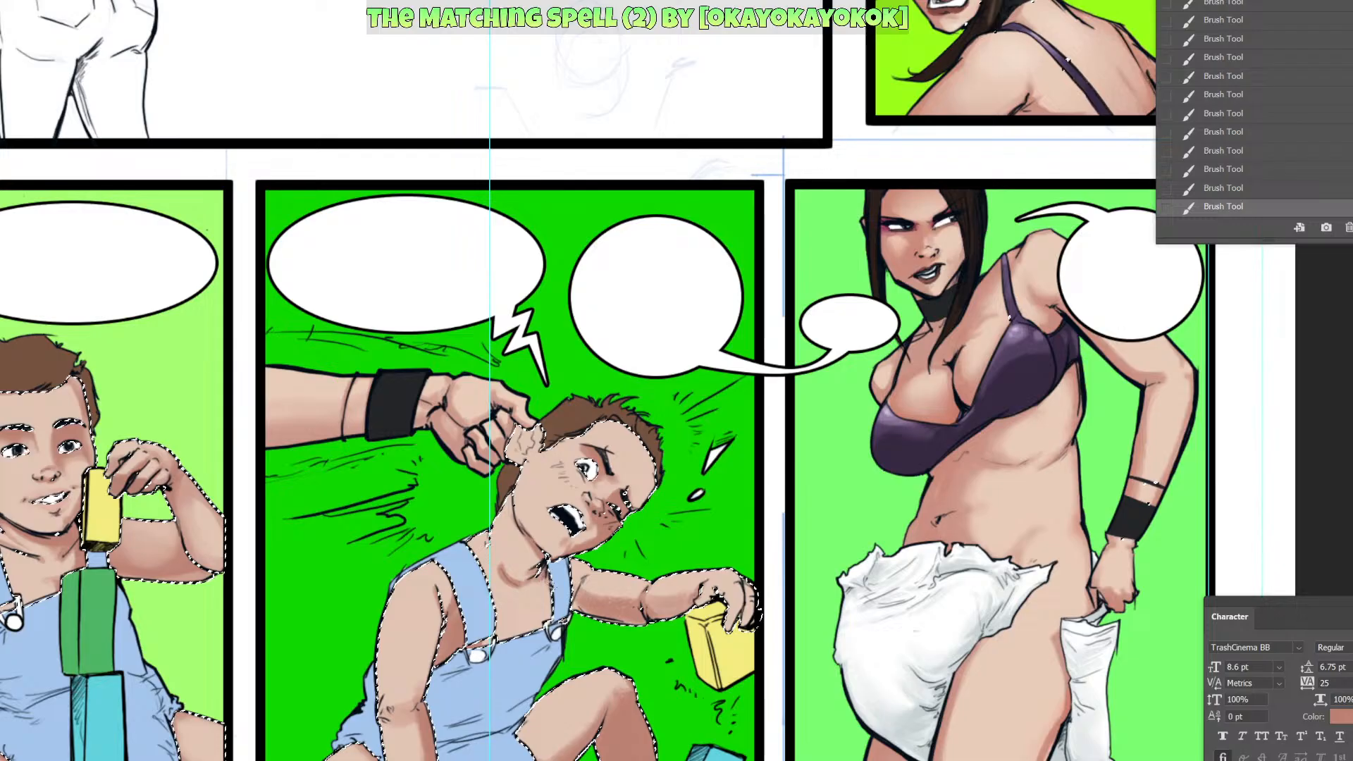
{"action": "mouse_move", "coordinate": [751, 618]}
{"action": "left_mouse_down"}
{"action": "mouse_move", "coordinate": [666, 635]}
{"action": "mouse_move", "coordinate": [693, 626]}
{"action": "mouse_move", "coordinate": [687, 615]}
{"action": "left_mouse_up"}
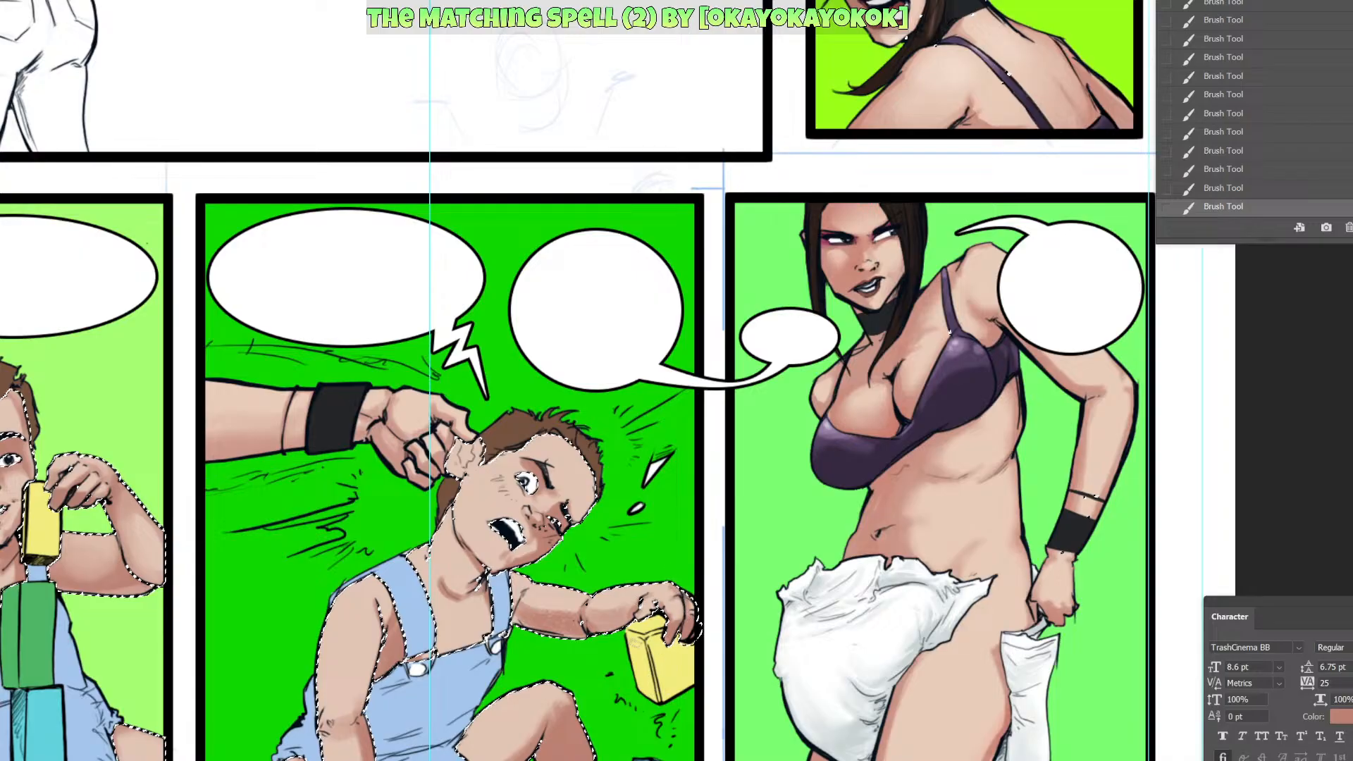
Sample light and shadow skin tones and blend the shading along the boy's jaw and neck in the second green panel.
{"action": "left_click", "coordinate": [613, 595], "text": "alt"}
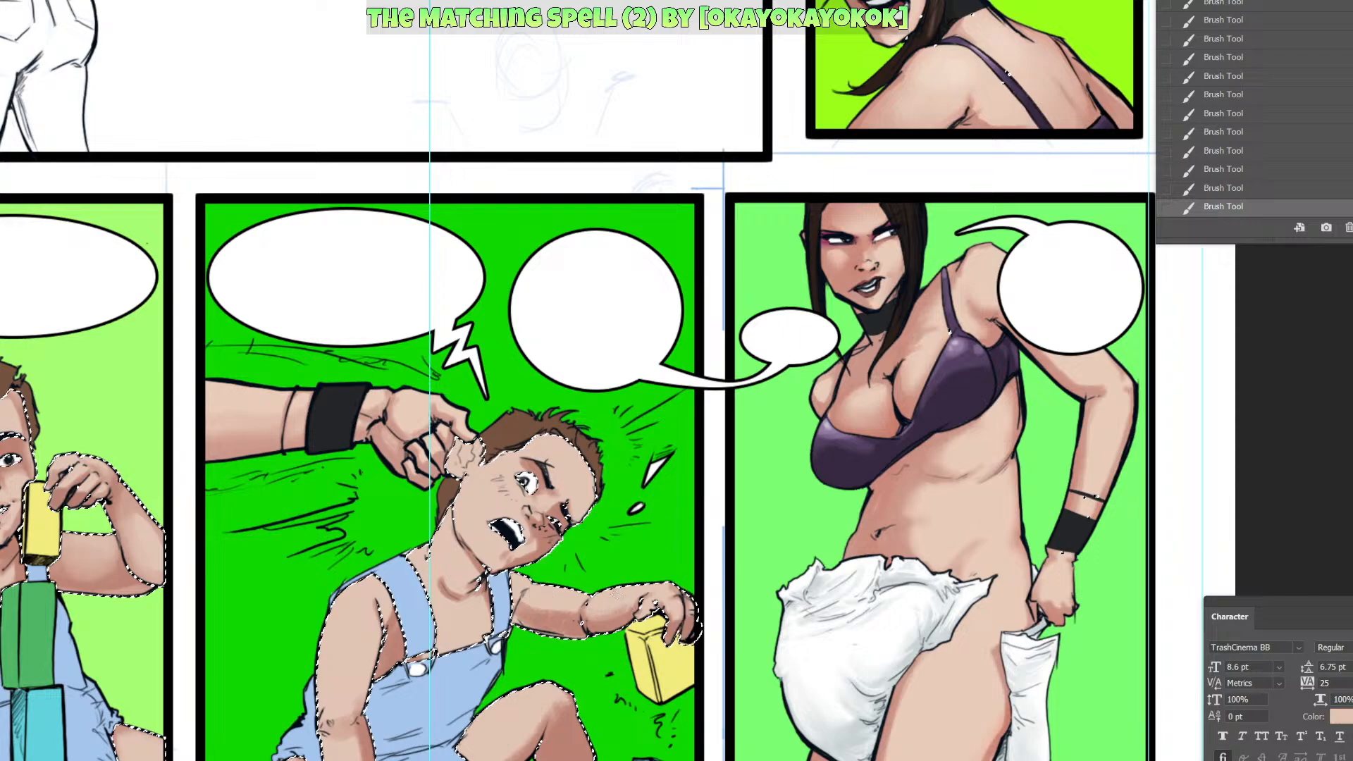
{"action": "left_click", "coordinate": [603, 625], "text": "alt"}
{"action": "left_click_drag", "start_coordinate": [527, 594], "coordinate": [524, 636]}
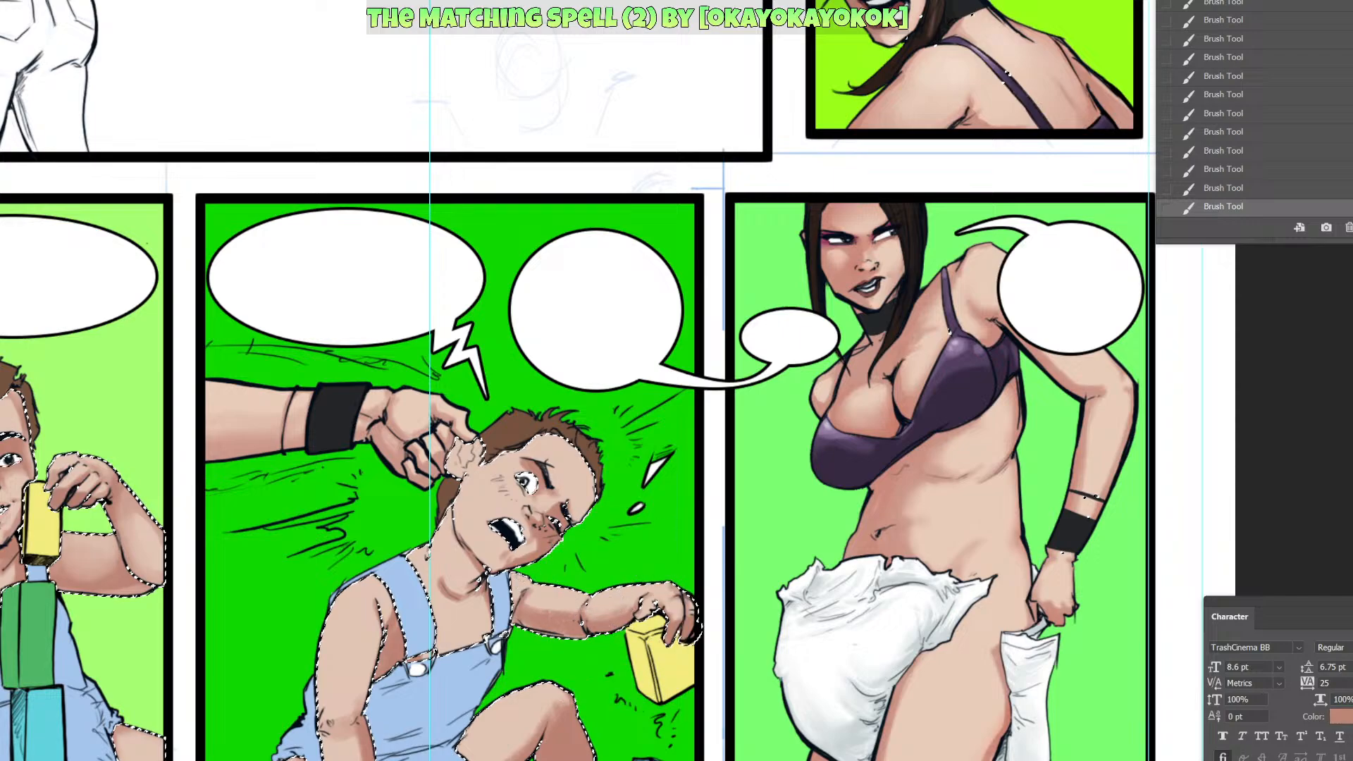
{"action": "left_click_drag", "start_coordinate": [614, 624], "coordinate": [525, 601]}
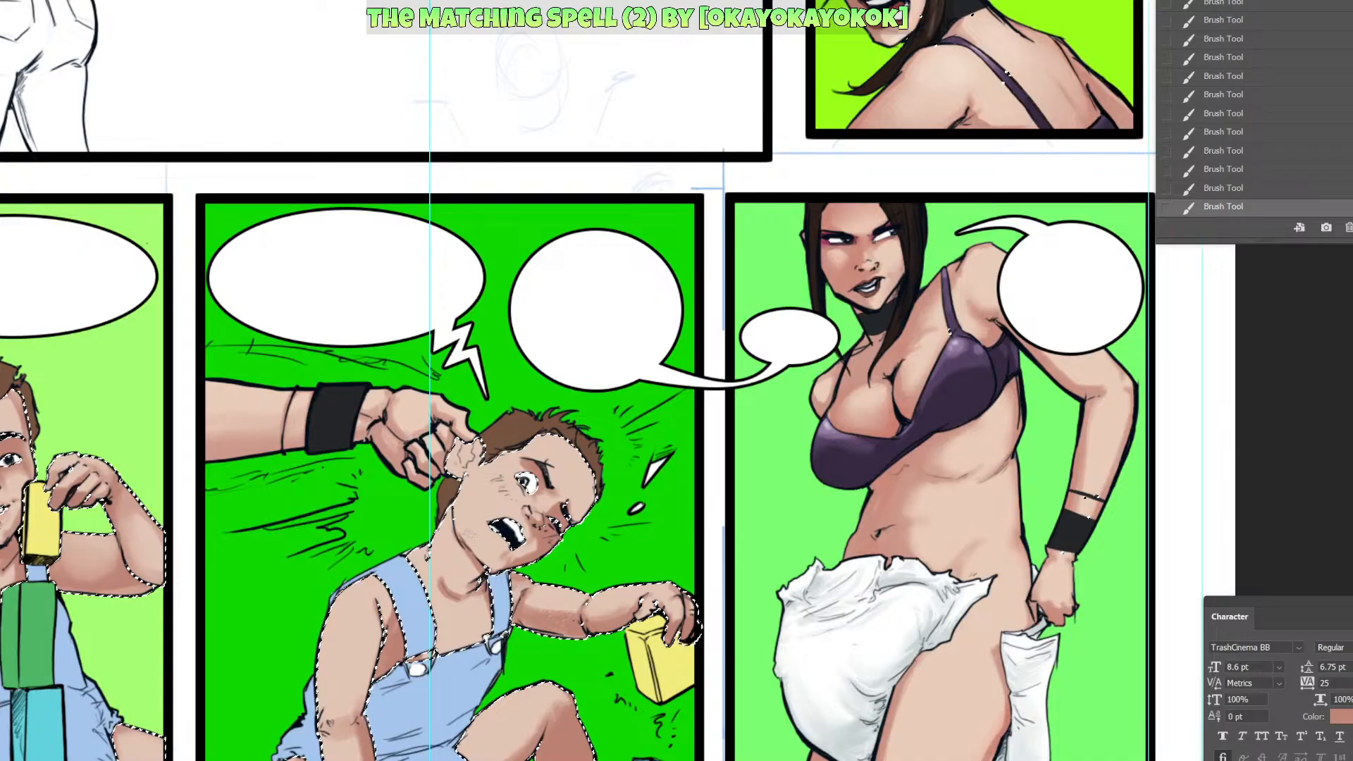
{"action": "mouse_move", "coordinate": [481, 577]}
{"action": "left_mouse_down"}
{"action": "mouse_move", "coordinate": [465, 554]}
{"action": "mouse_move", "coordinate": [456, 593]}
{"action": "mouse_move", "coordinate": [458, 543]}
{"action": "mouse_move", "coordinate": [452, 599]}
{"action": "left_mouse_up"}
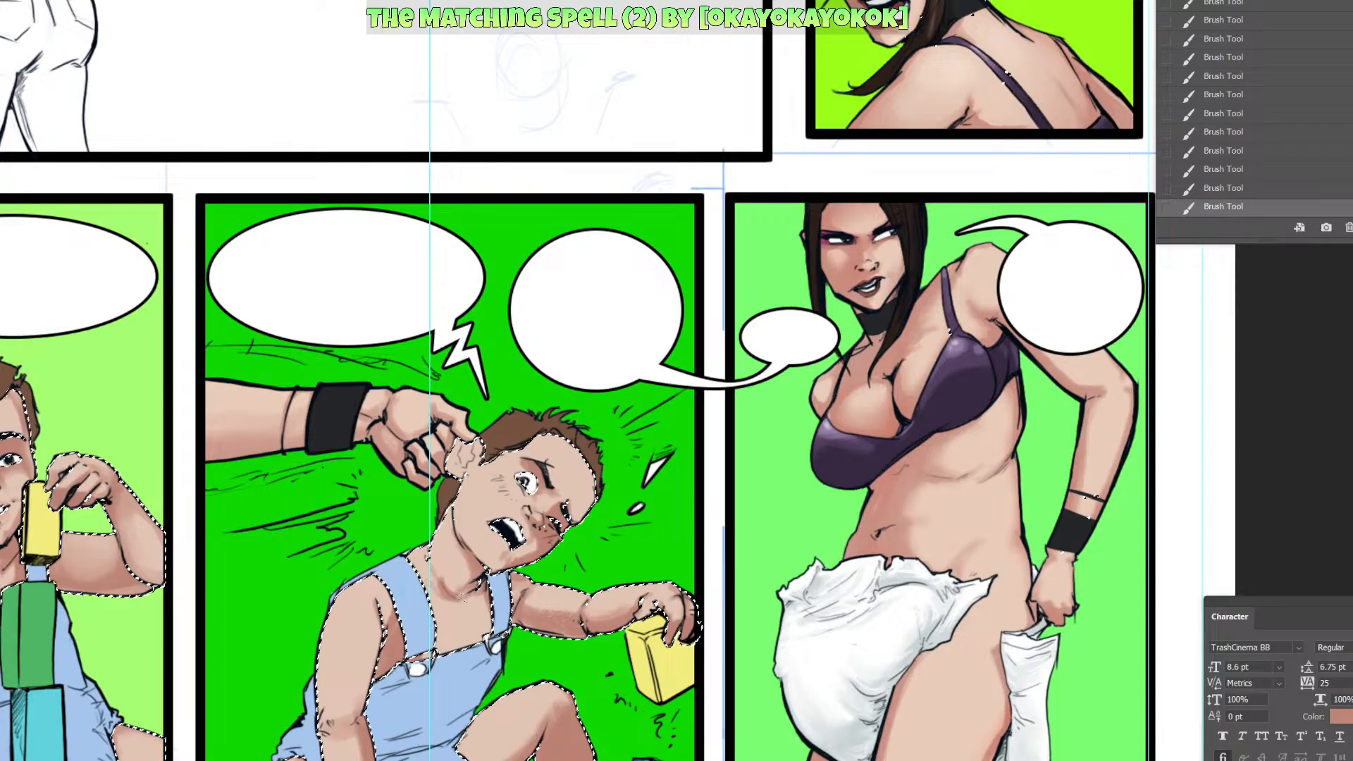
Resample the neck's skin tones, resize the brush and paint a shadow across the boy's chest above the overalls.
{"action": "left_click", "coordinate": [457, 567], "text": "alt"}
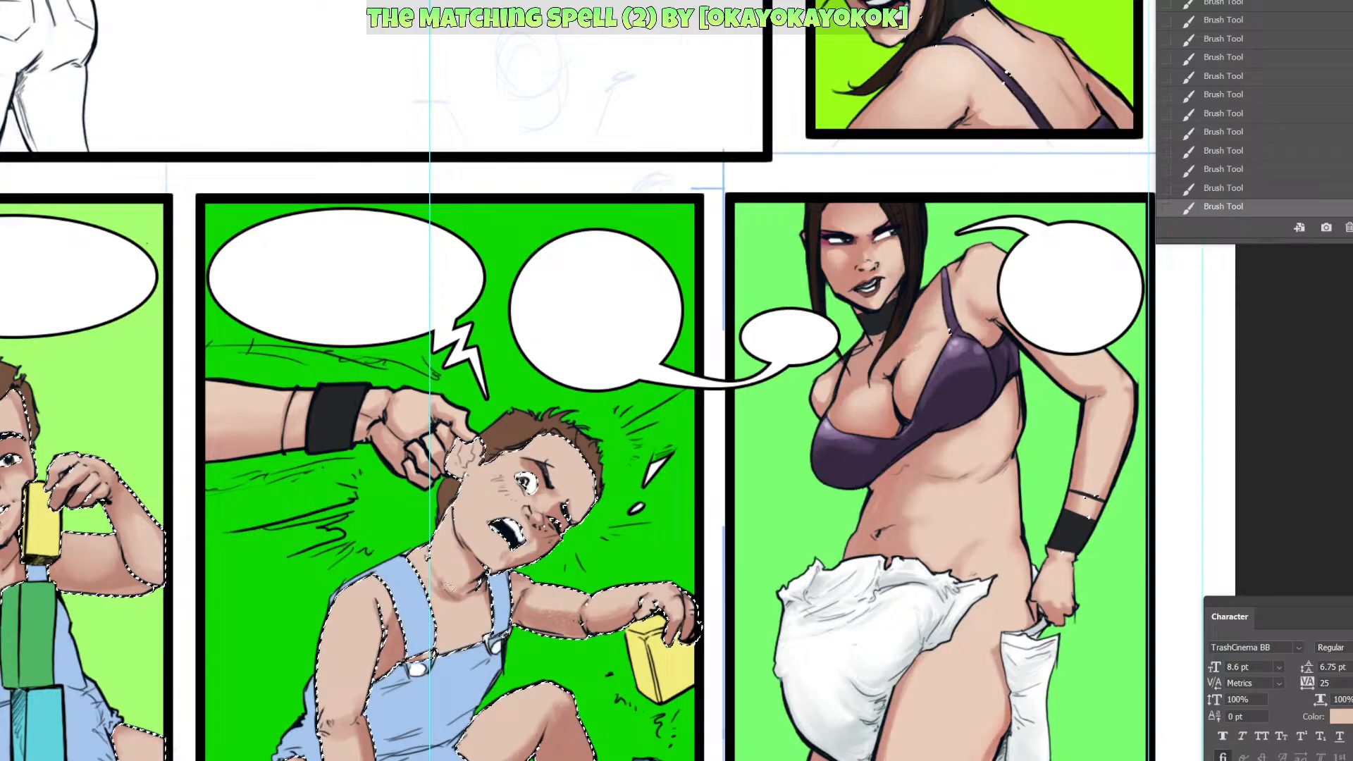
{"action": "left_click", "coordinate": [485, 562], "text": "alt"}
{"action": "right_click", "coordinate": [487, 607]}
{"action": "left_click_drag", "start_coordinate": [580, 645], "coordinate": [599, 645]}
{"action": "key", "text": "Return"}
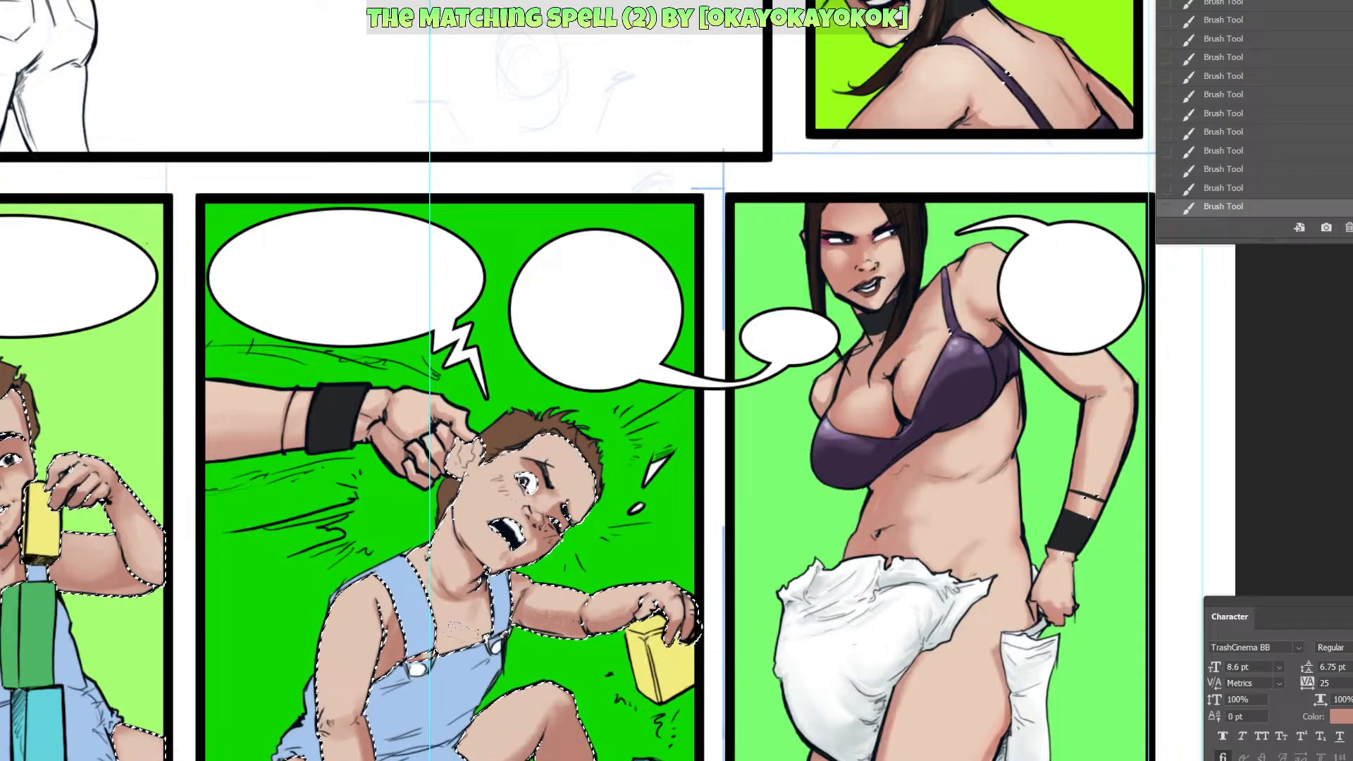
{"action": "mouse_move", "coordinate": [453, 630]}
{"action": "left_mouse_down"}
{"action": "mouse_move", "coordinate": [487, 592]}
{"action": "mouse_move", "coordinate": [488, 628]}
{"action": "left_mouse_up"}
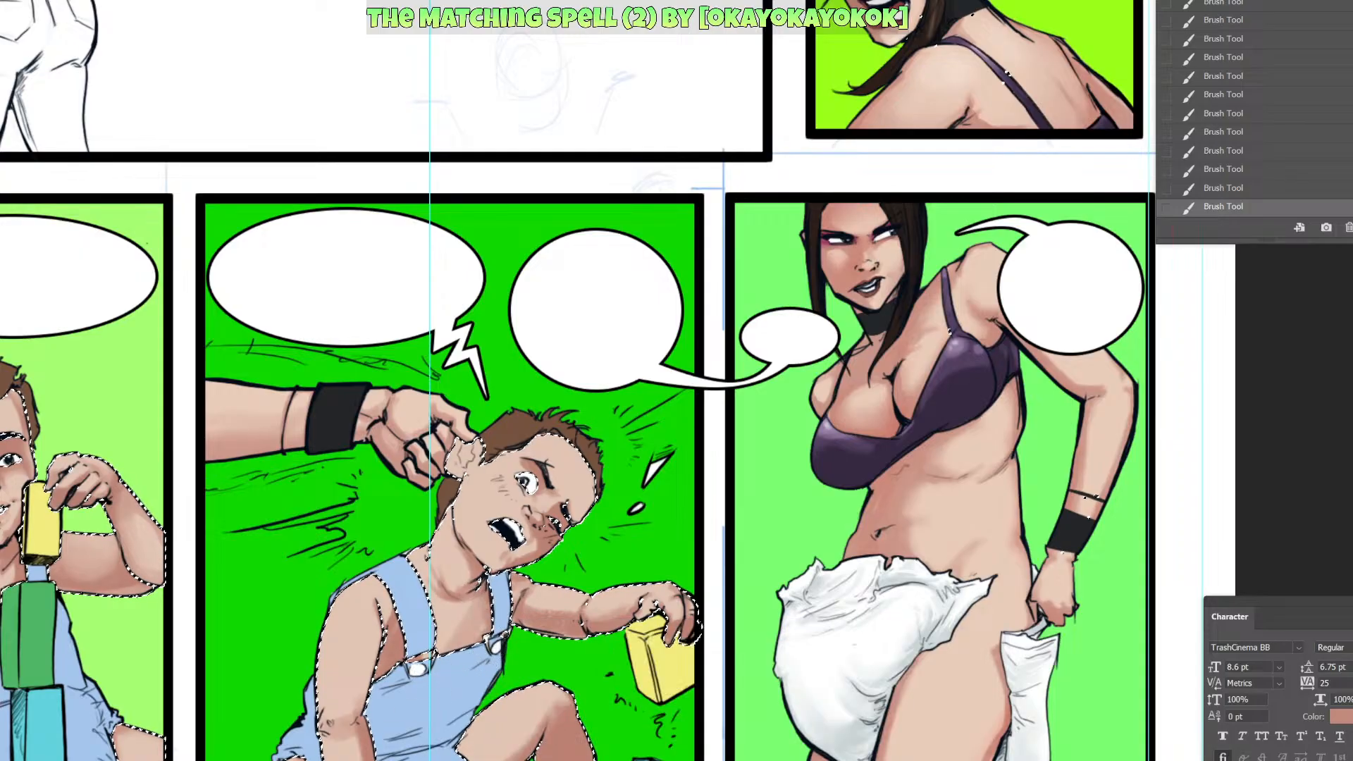
Shade the boy's chin and temple, and with an adjusted brush darken the area from his ear down to the shoulder.
{"action": "left_click_drag", "start_coordinate": [537, 533], "coordinate": [510, 553]}
{"action": "left_click_drag", "start_coordinate": [486, 496], "coordinate": [503, 492]}
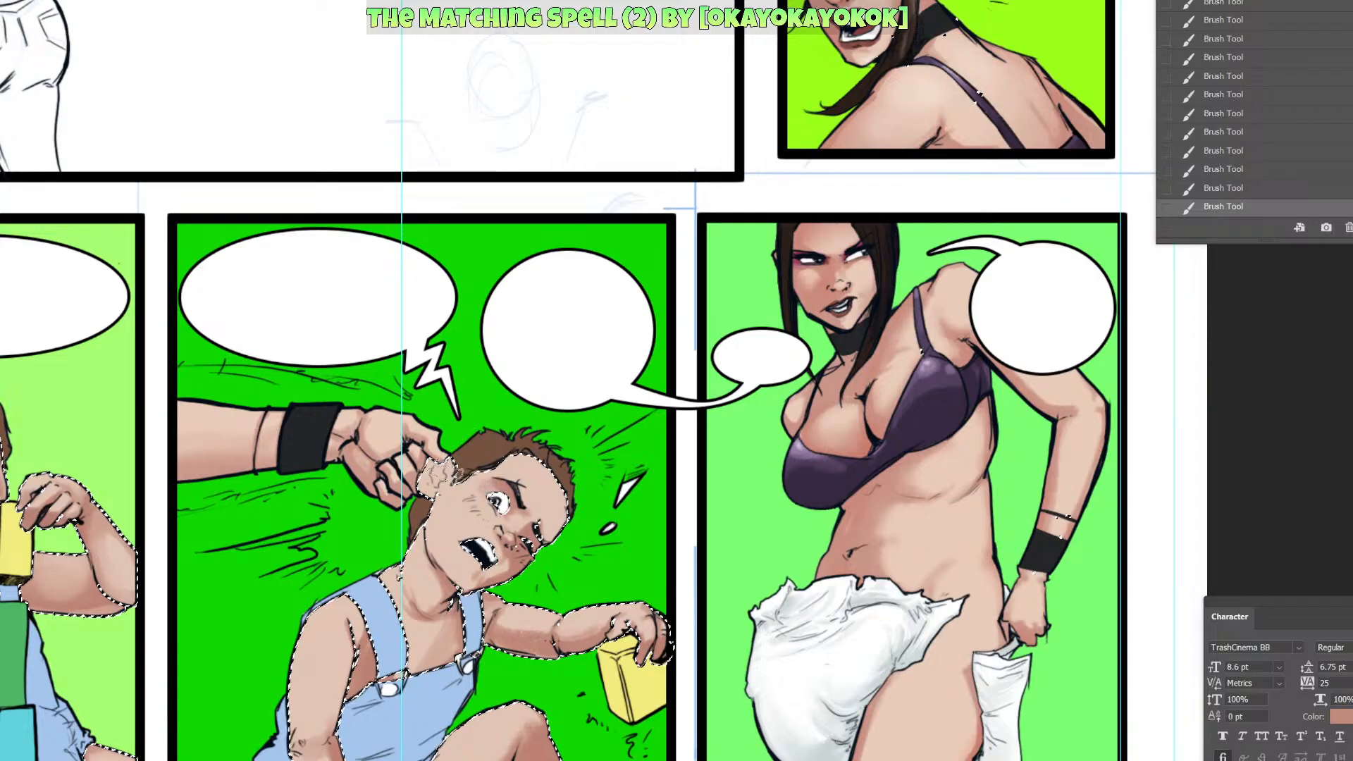
{"action": "right_click", "coordinate": [536, 518]}
{"action": "key", "text": "Return"}
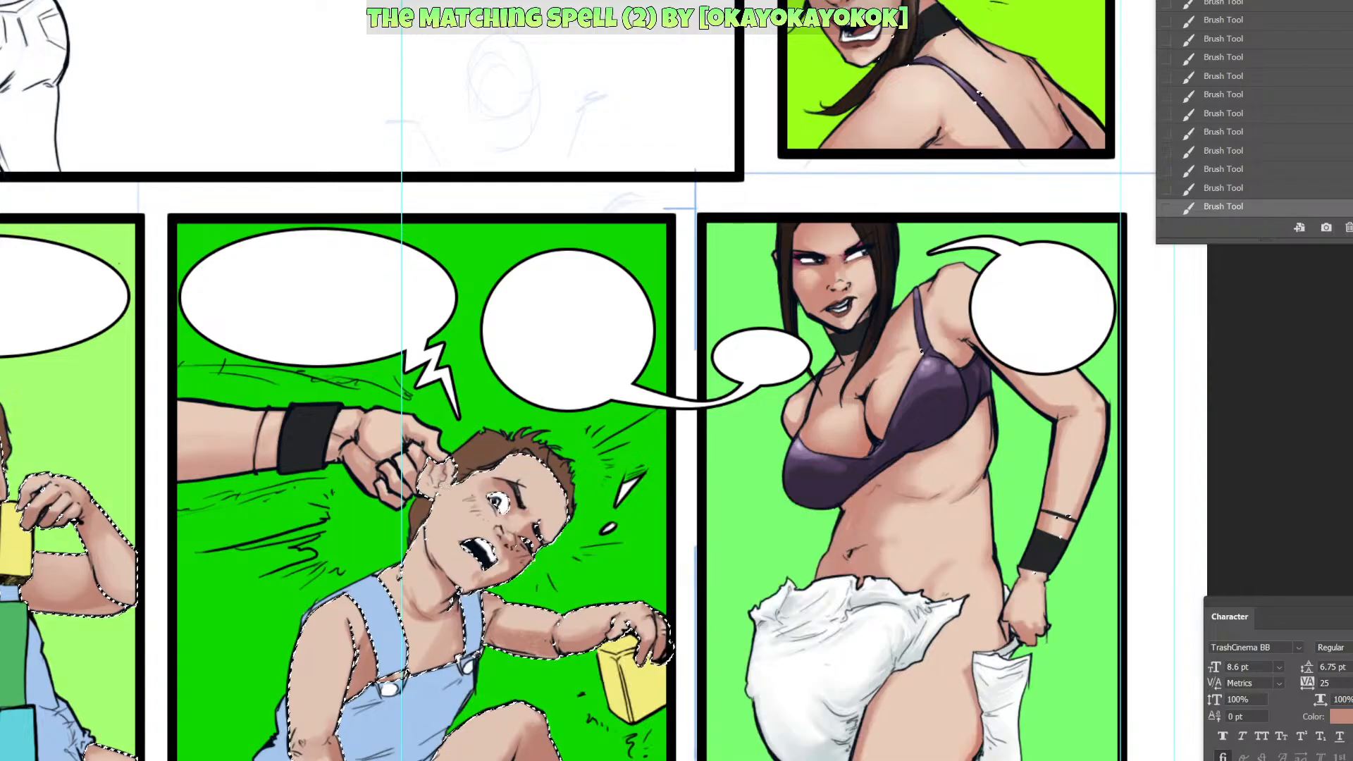
{"action": "mouse_move", "coordinate": [433, 479]}
{"action": "left_mouse_down"}
{"action": "mouse_move", "coordinate": [448, 501]}
{"action": "mouse_move", "coordinate": [427, 507]}
{"action": "mouse_move", "coordinate": [451, 489]}
{"action": "mouse_move", "coordinate": [434, 541]}
{"action": "mouse_move", "coordinate": [415, 527]}
{"action": "mouse_move", "coordinate": [384, 579]}
{"action": "left_mouse_up"}
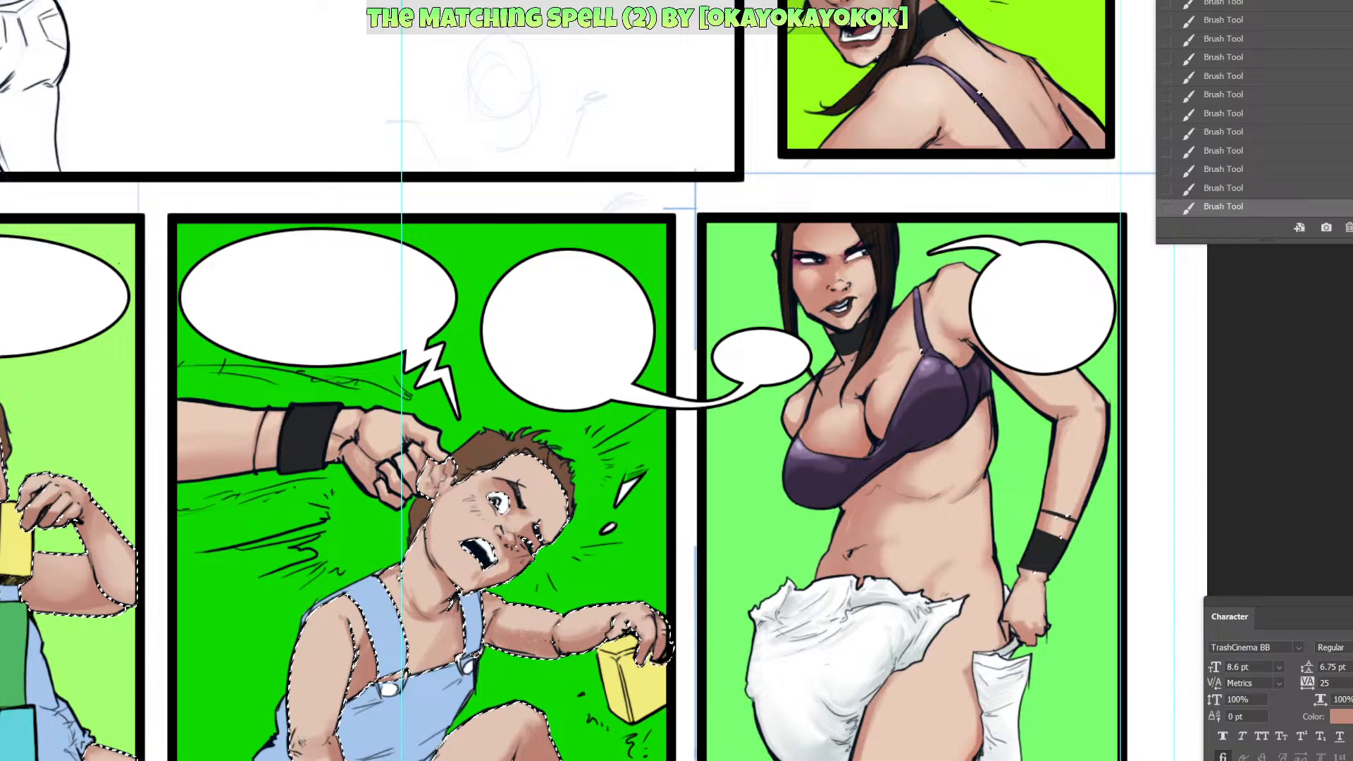
Shade the boy's elbow, set the brush to 67 px and blend sampled light and shadow skin tones over his bent knee.
{"action": "left_click_drag", "start_coordinate": [317, 743], "coordinate": [317, 725]}
{"action": "right_click", "coordinate": [434, 630]}
{"action": "left_click", "coordinate": [525, 675]}
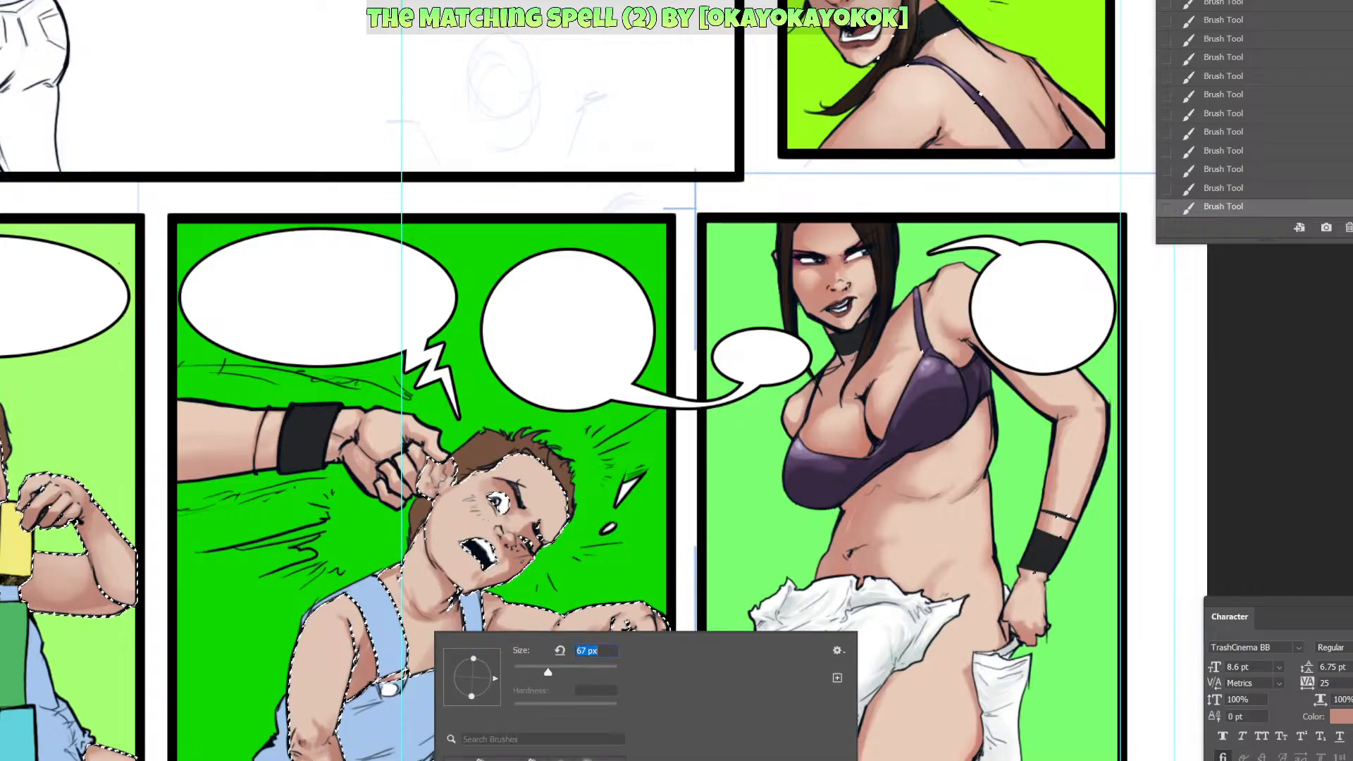
{"action": "key", "text": "Return"}
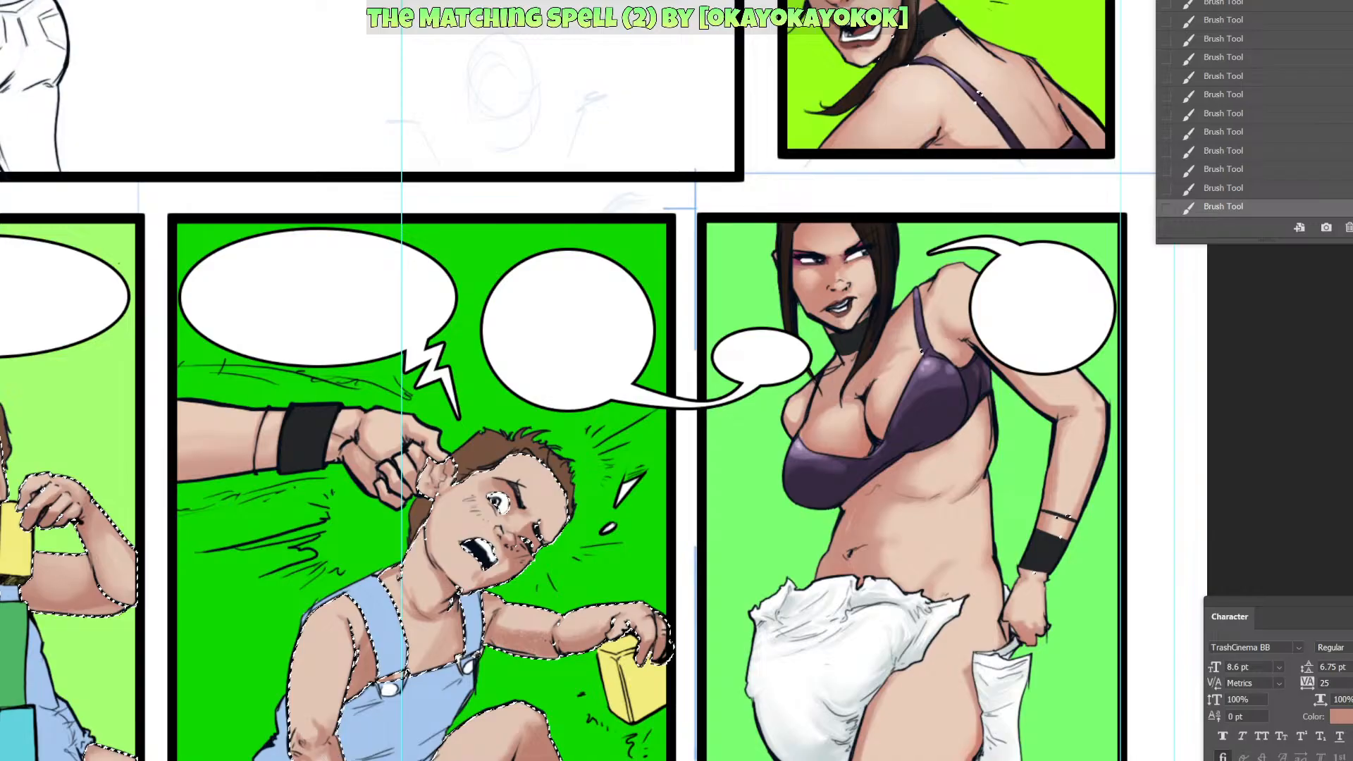
{"action": "left_click", "coordinate": [331, 754], "text": "alt"}
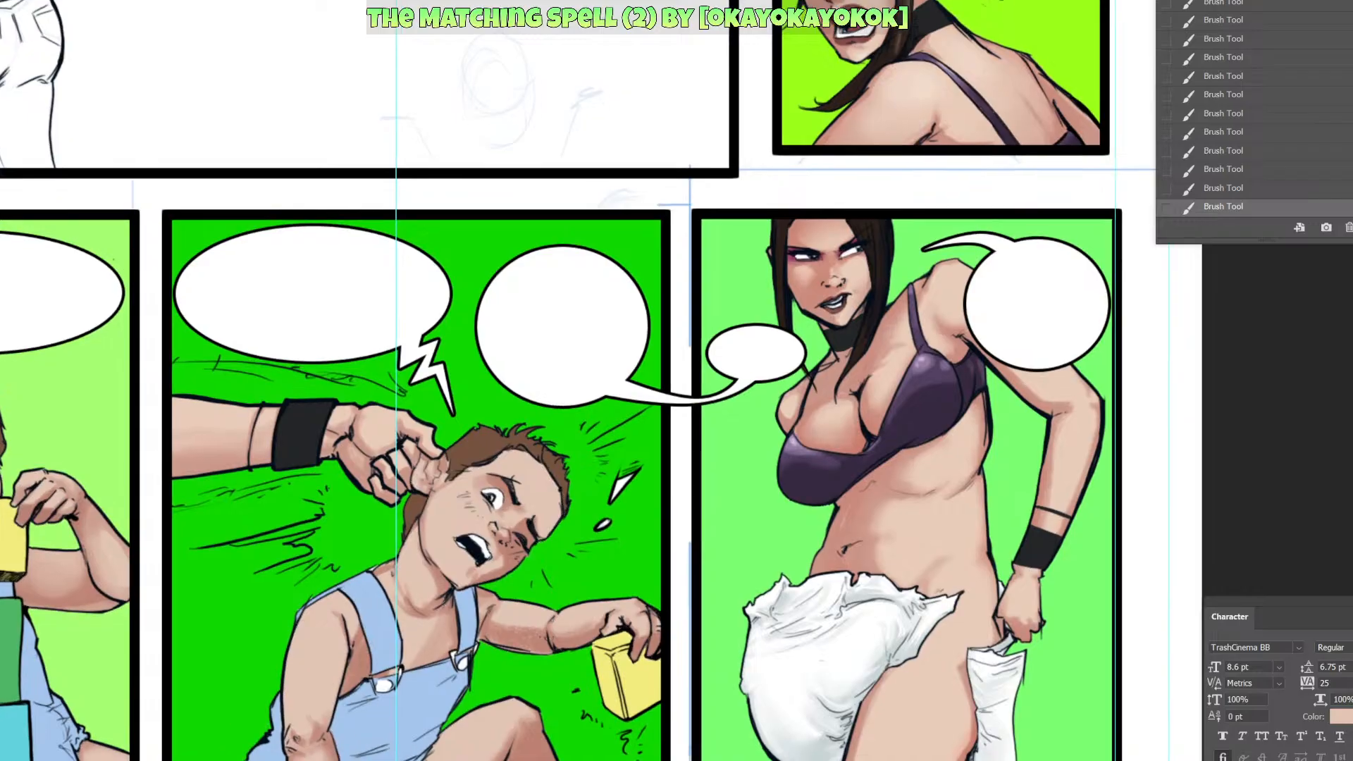
{"action": "left_click_drag", "start_coordinate": [540, 757], "coordinate": [405, 725]}
{"action": "left_click", "coordinate": [405, 725], "text": "alt"}
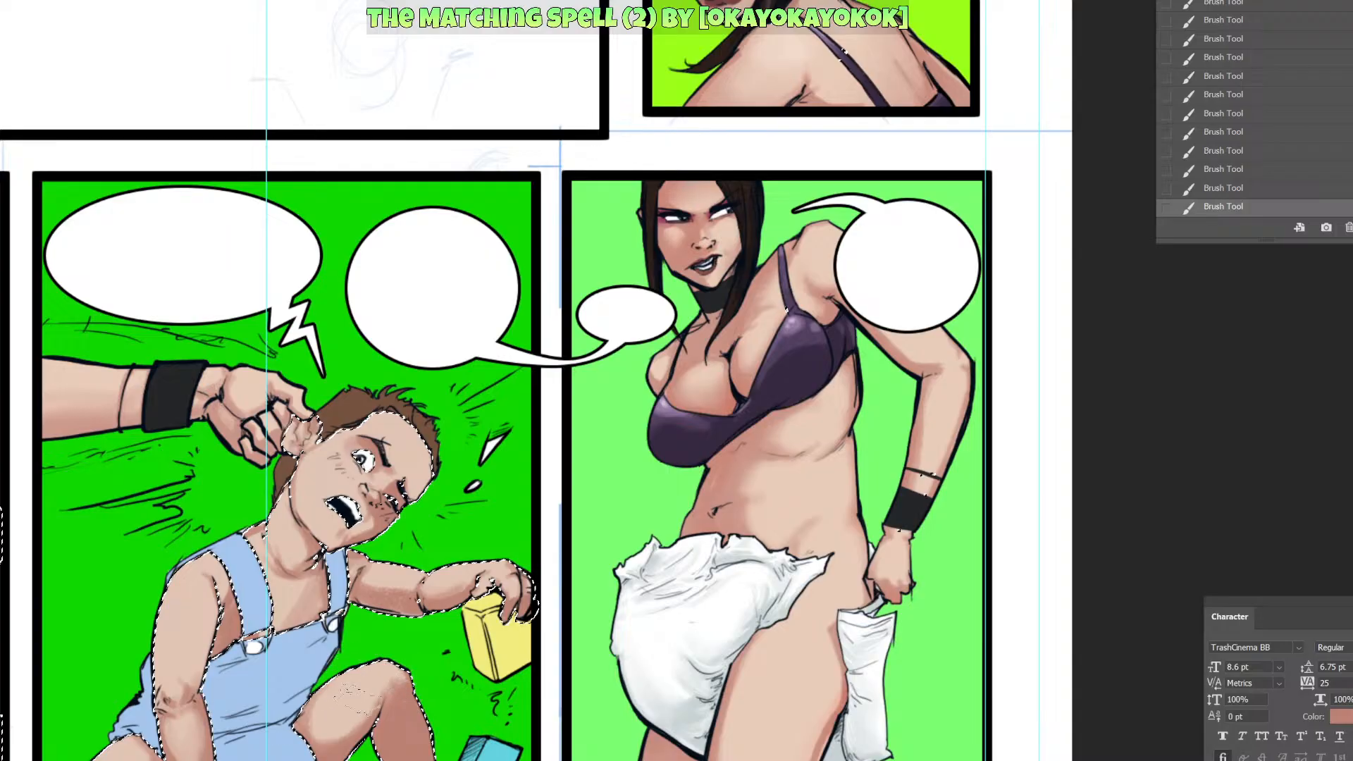
{"action": "mouse_move", "coordinate": [386, 708]}
{"action": "left_mouse_down"}
{"action": "mouse_move", "coordinate": [292, 745]}
{"action": "mouse_move", "coordinate": [377, 687]}
{"action": "mouse_move", "coordinate": [374, 733]}
{"action": "mouse_move", "coordinate": [403, 687]}
{"action": "mouse_move", "coordinate": [544, 747]}
{"action": "mouse_move", "coordinate": [625, 760]}
{"action": "left_mouse_up"}
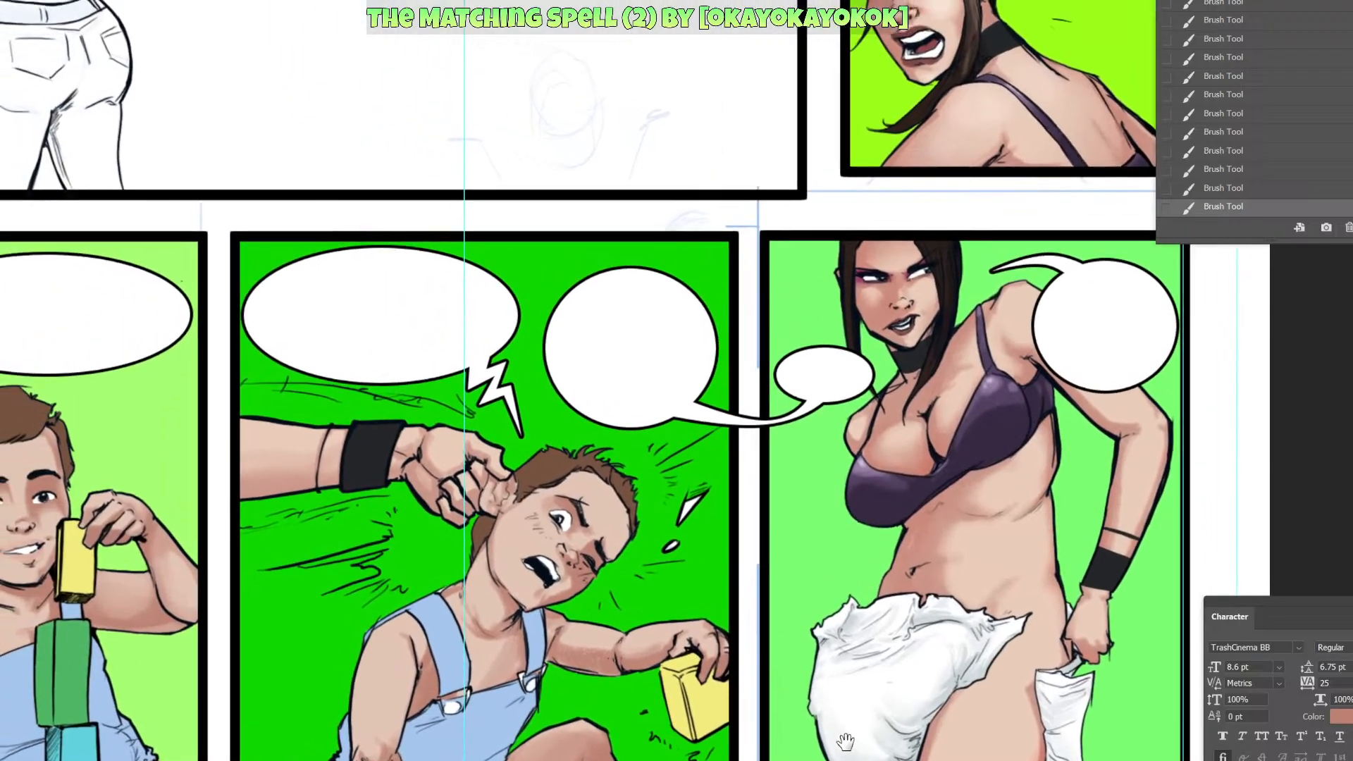
Paint a shadow along the boy's throat and jawline in the second green panel and reduce the brush size.
{"action": "mouse_move", "coordinate": [567, 658]}
{"action": "left_mouse_down"}
{"action": "mouse_move", "coordinate": [592, 642]}
{"action": "mouse_move", "coordinate": [557, 652]}
{"action": "mouse_move", "coordinate": [599, 677]}
{"action": "mouse_move", "coordinate": [631, 656]}
{"action": "mouse_move", "coordinate": [655, 673]}
{"action": "left_mouse_up"}
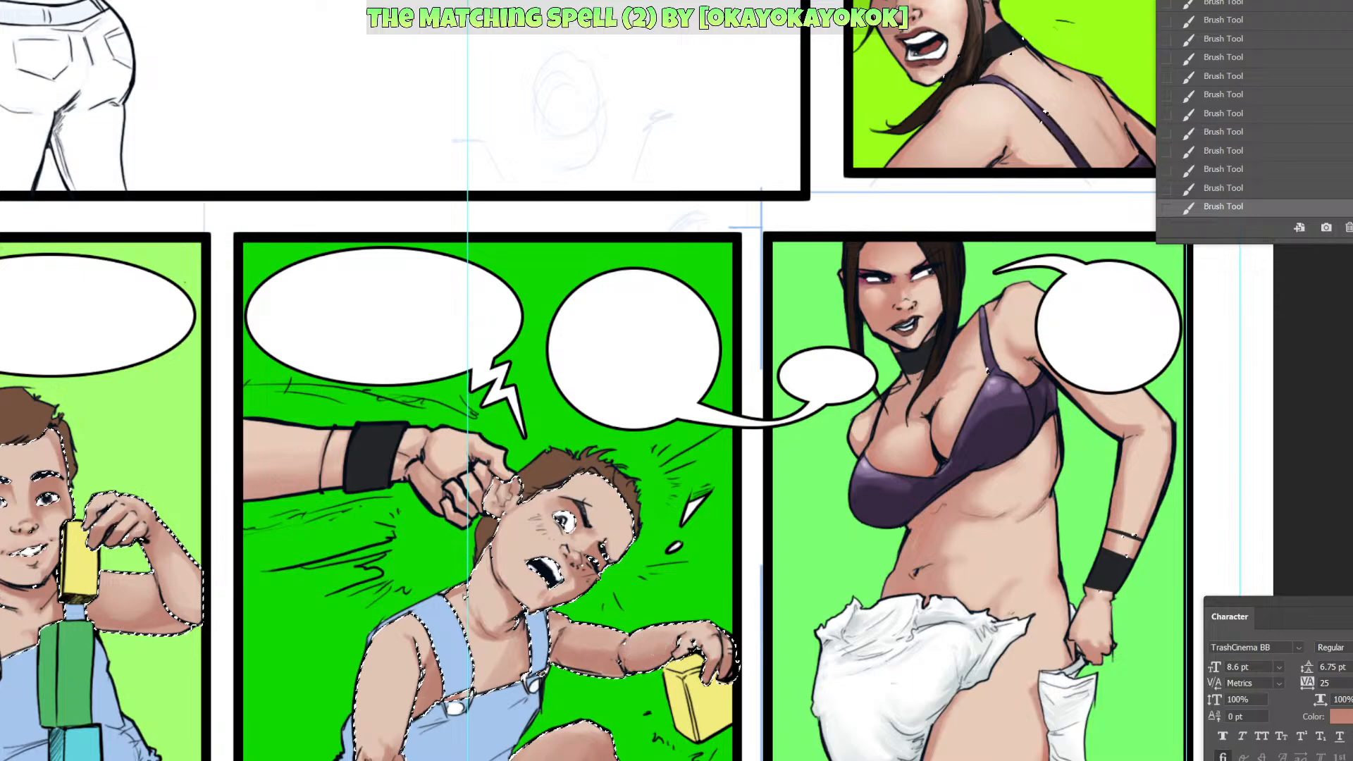
{"action": "scroll", "coordinate": [585, 479], "scroll_direction": "right", "scroll_amount": 1}
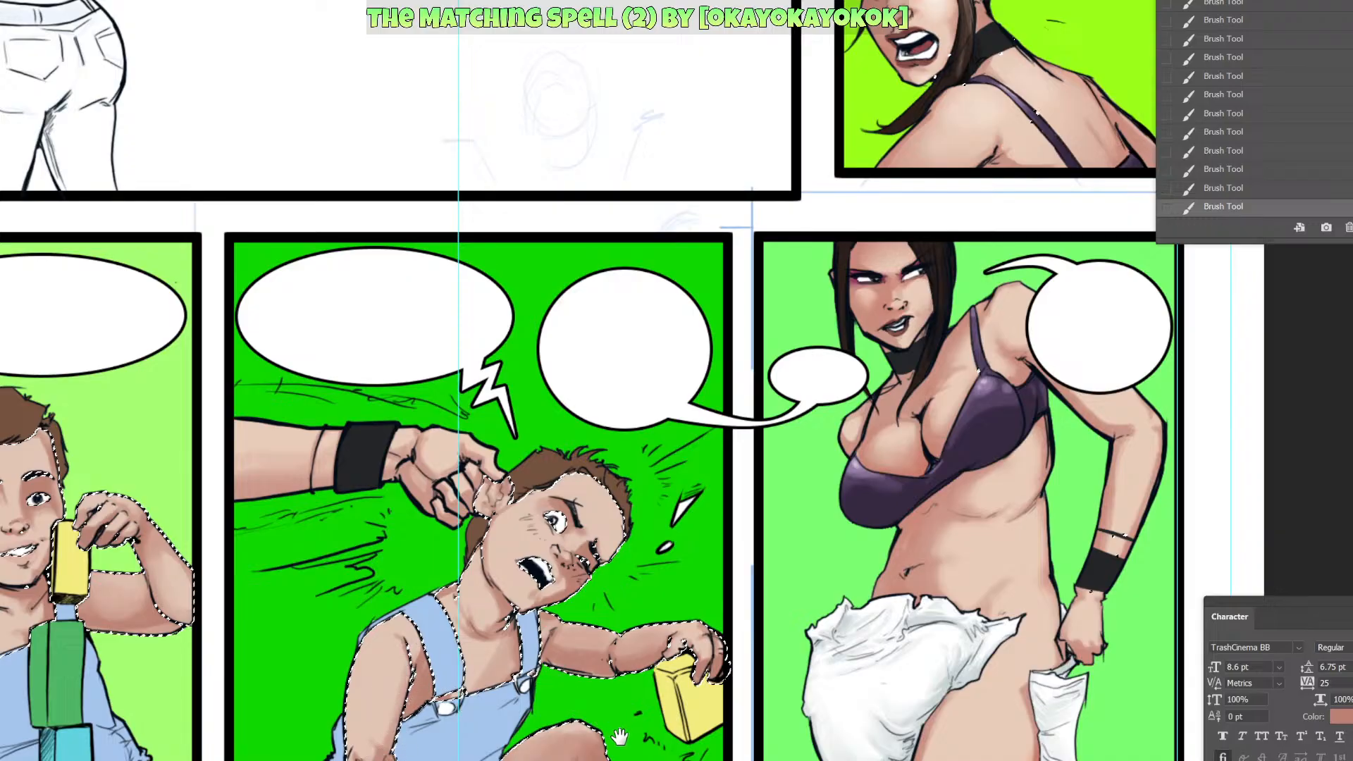
{"action": "scroll", "coordinate": [514, 637], "scroll_direction": "right", "scroll_amount": 1}
{"action": "left_click_drag", "start_coordinate": [476, 624], "coordinate": [502, 598]}
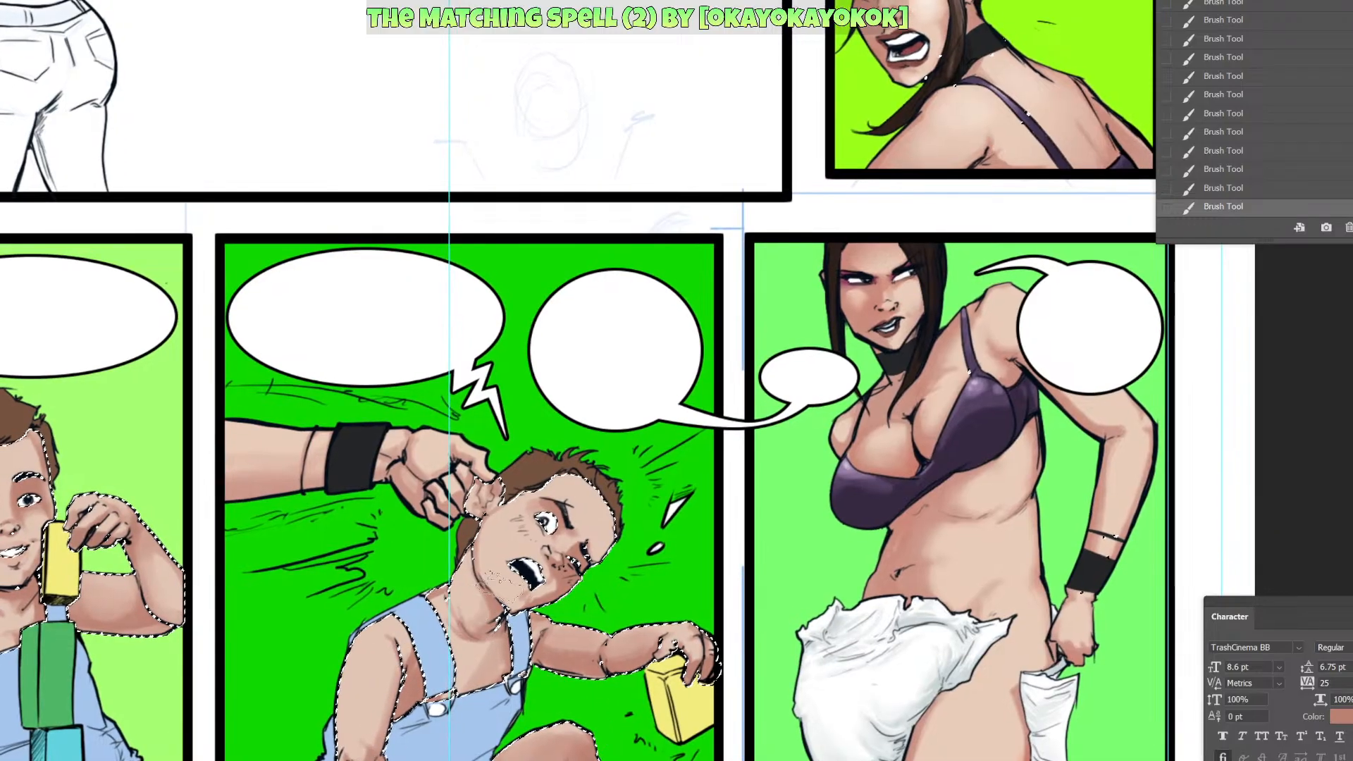
{"action": "right_click", "coordinate": [491, 664]}
{"action": "left_click_drag", "start_coordinate": [594, 677], "coordinate": [583, 676]}
{"action": "key", "text": "Return"}
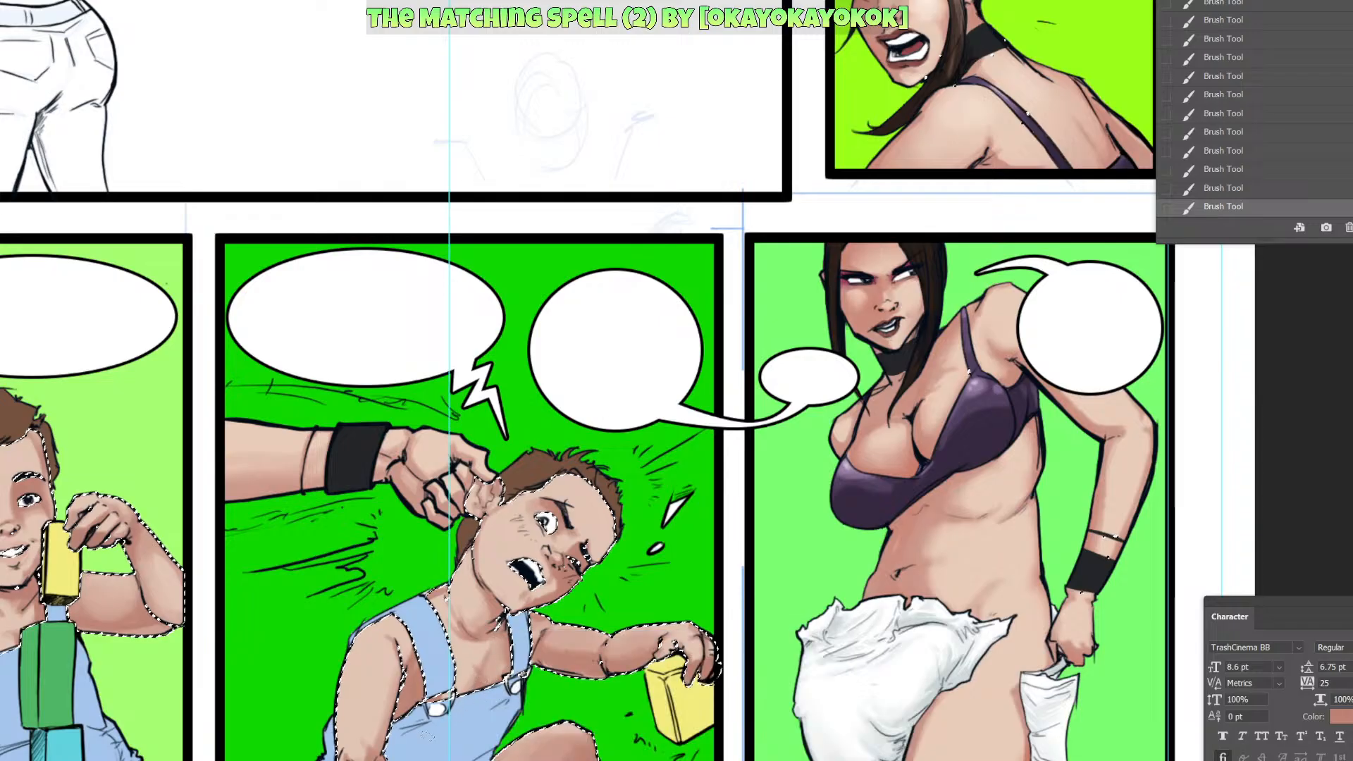
Shade the boy's cheek beside his nose and touch up his raised knee, changing the brush settings between strokes.
{"action": "scroll", "coordinate": [585, 381], "scroll_direction": "right", "scroll_amount": 1}
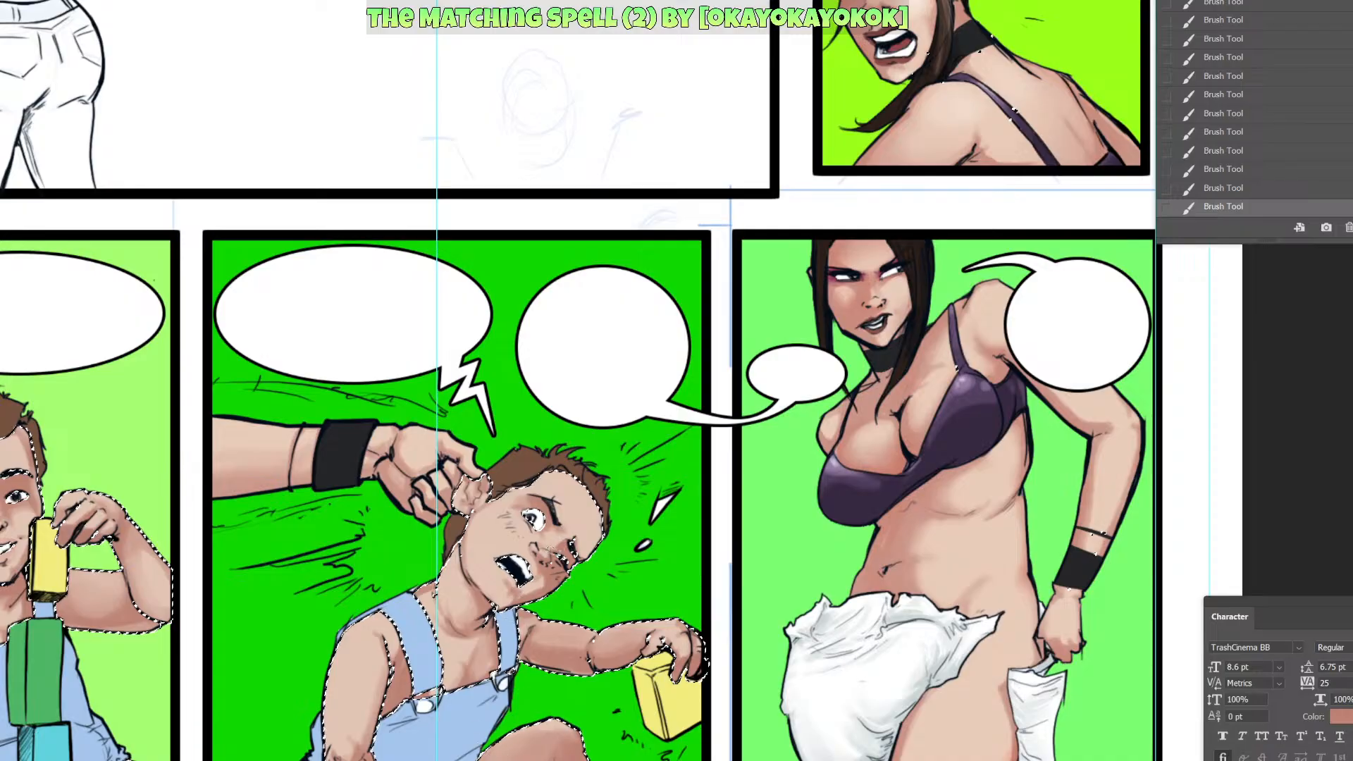
{"action": "left_click_drag", "start_coordinate": [553, 554], "coordinate": [563, 541]}
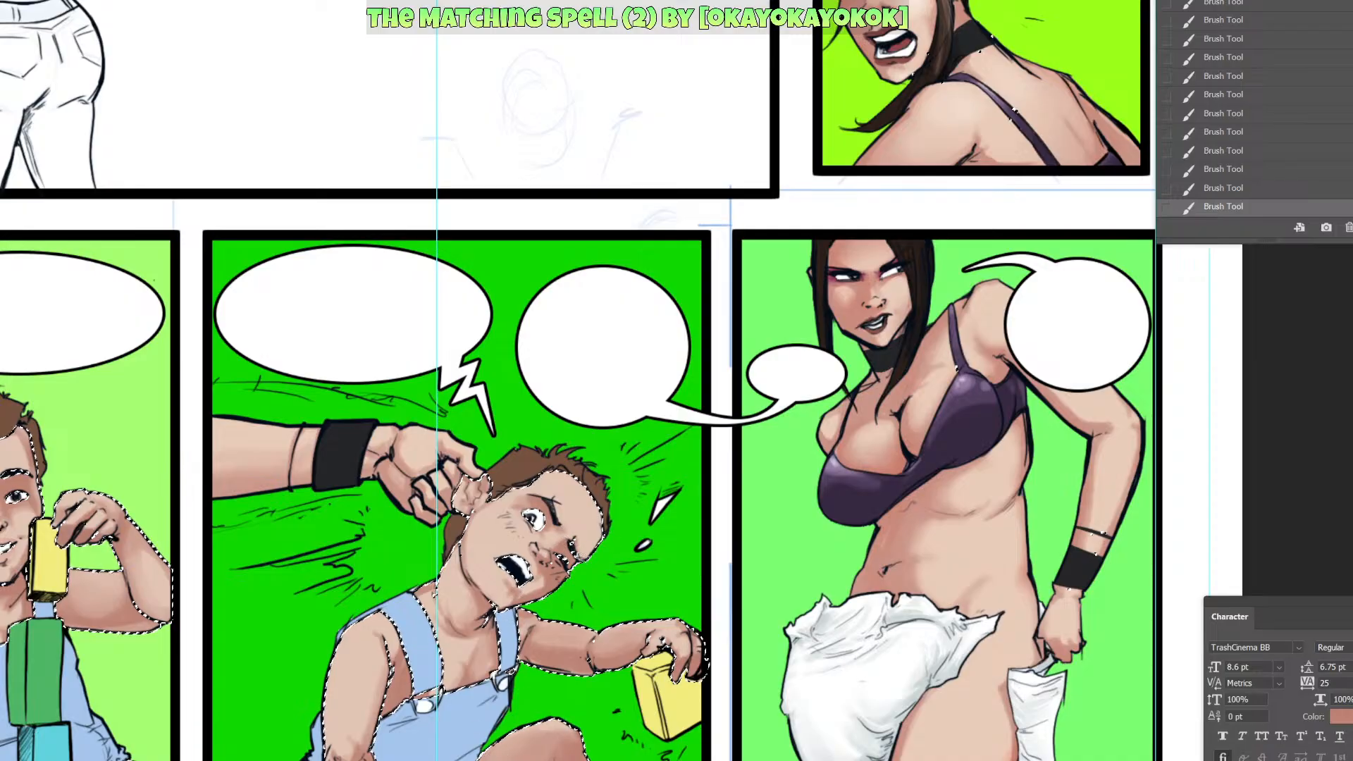
{"action": "right_click", "coordinate": [599, 506]}
{"action": "left_click_drag", "start_coordinate": [681, 545], "coordinate": [716, 549]}
{"action": "left_click", "coordinate": [553, 468]}
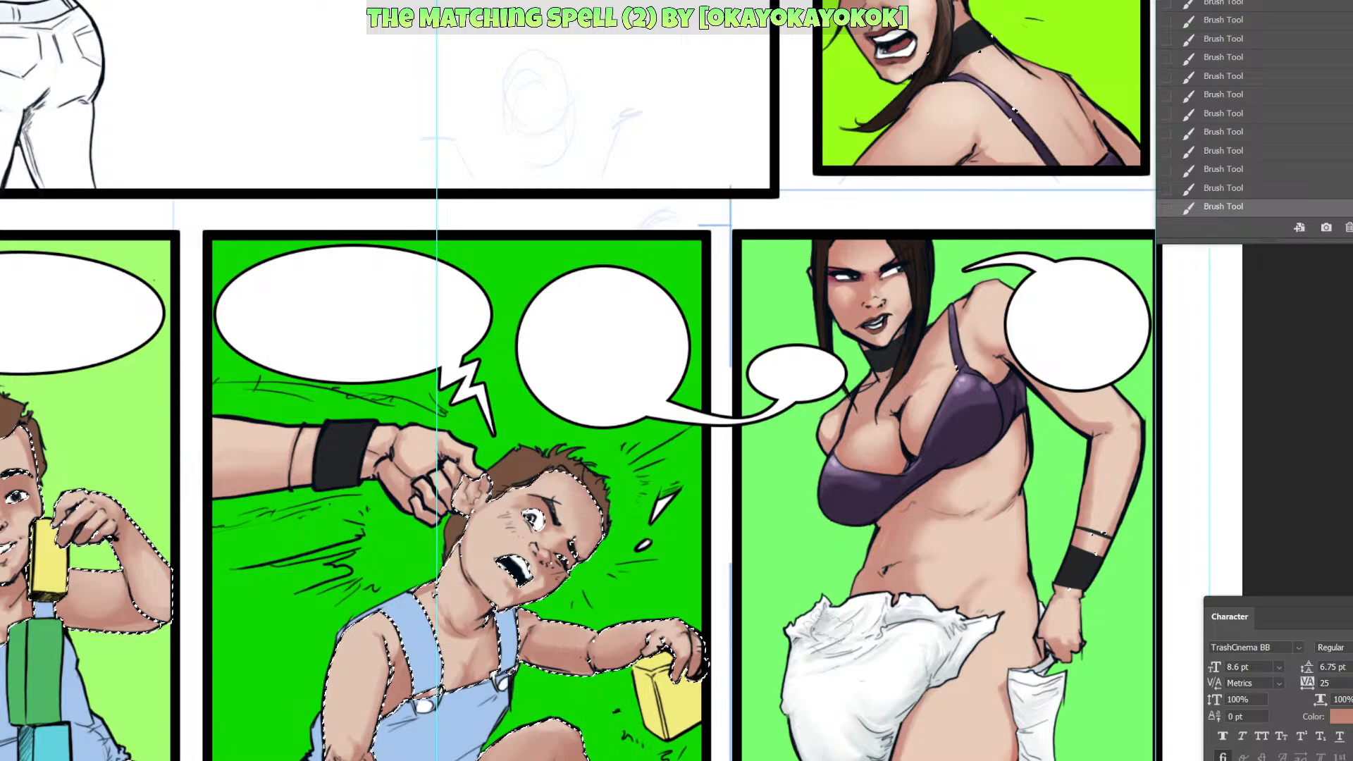
{"action": "right_click", "coordinate": [825, 620]}
{"action": "key", "text": "Return"}
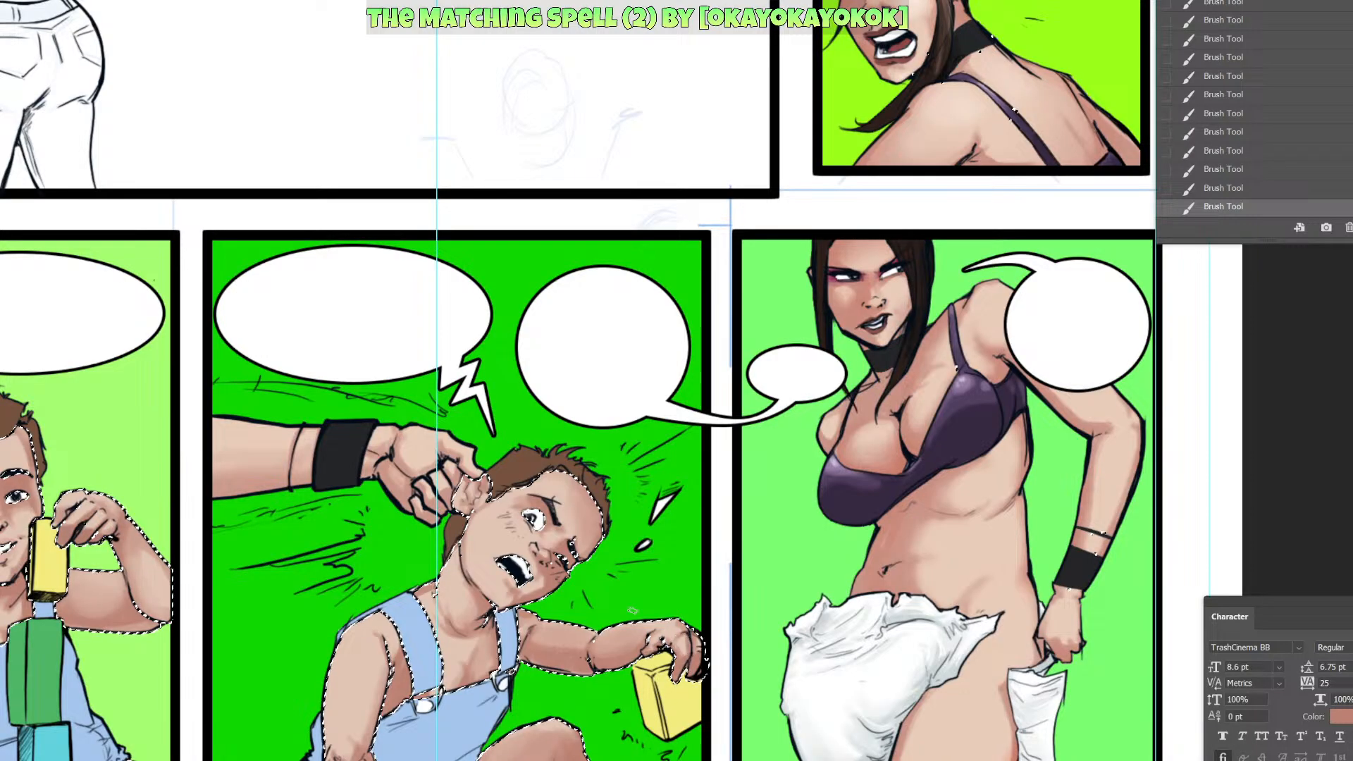
{"action": "left_click_drag", "start_coordinate": [615, 710], "coordinate": [612, 712]}
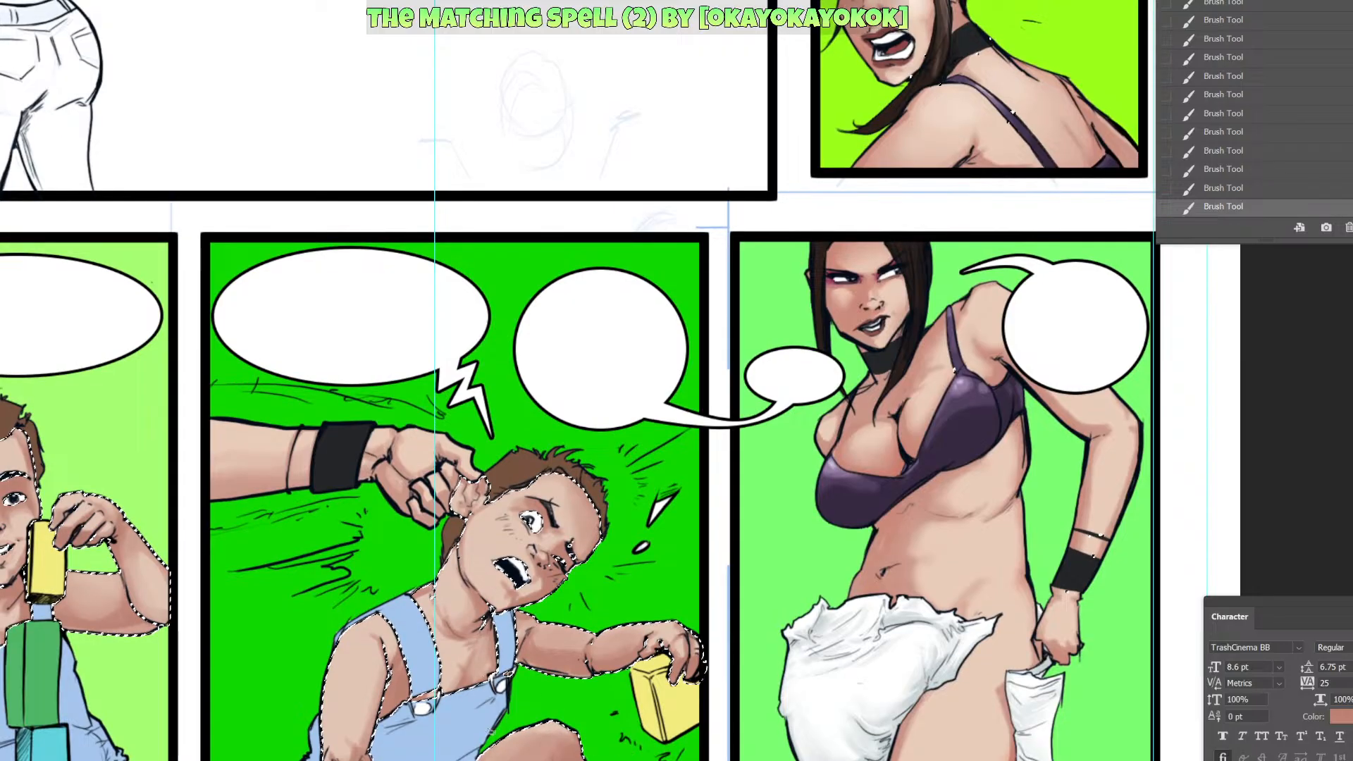
{"action": "left_click_drag", "start_coordinate": [678, 528], "coordinate": [706, 724]}
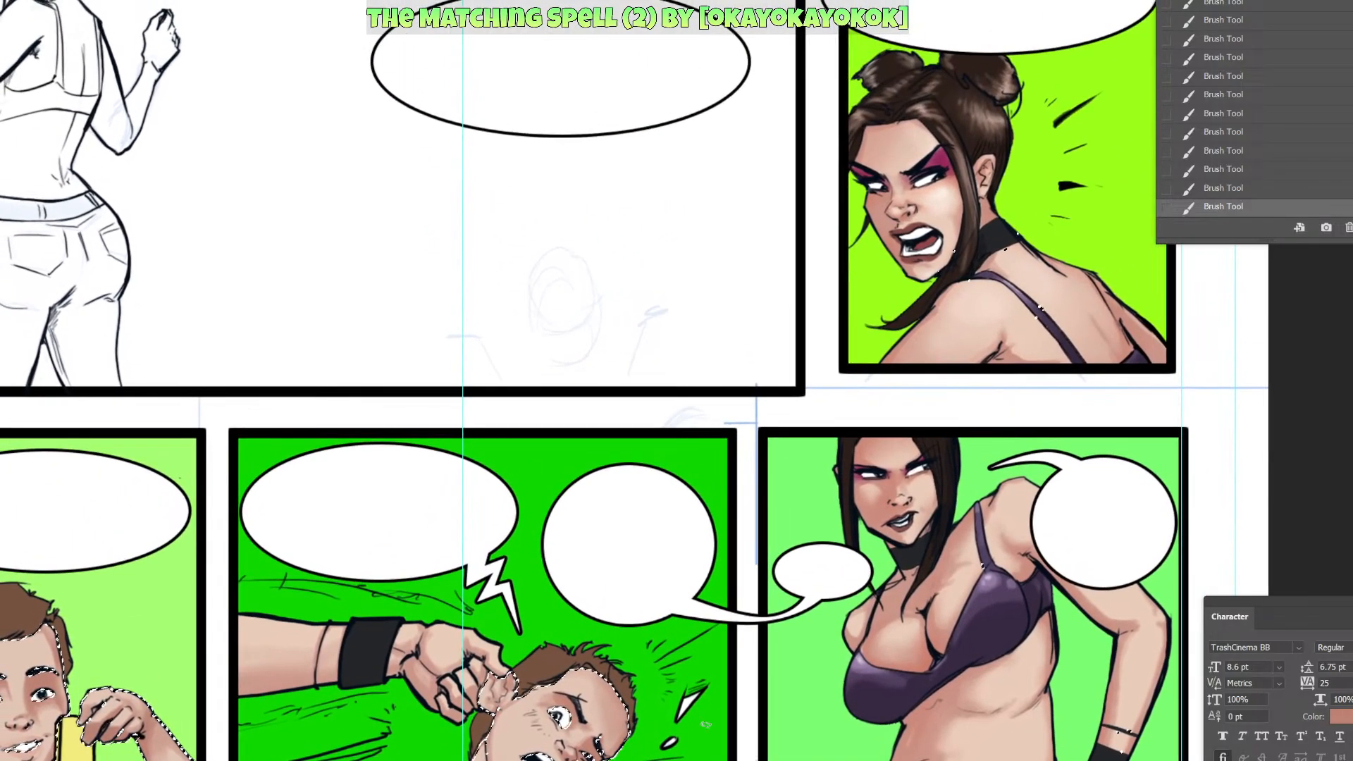
{"action": "left_click_drag", "start_coordinate": [621, 760], "coordinate": [554, 698]}
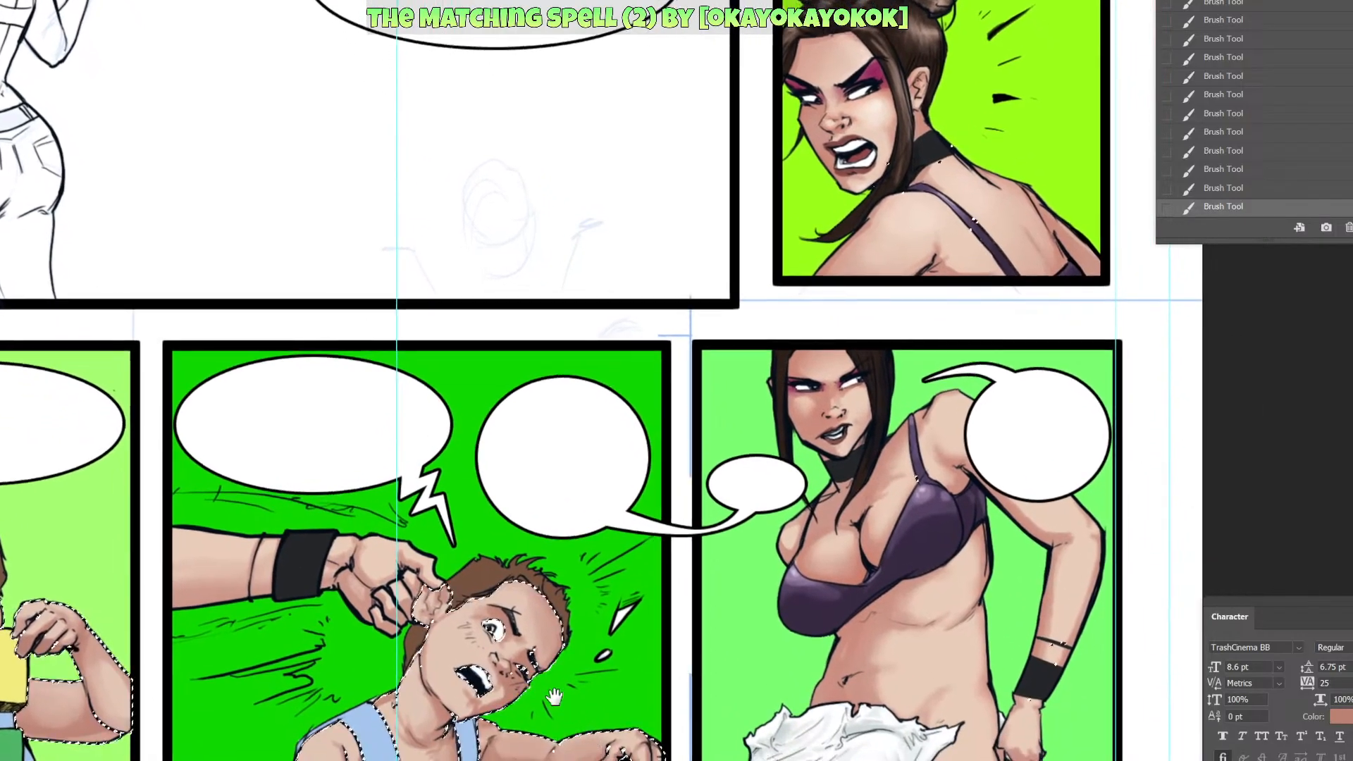
Sample a light skin tone, lighten it in the Color Picker and paint highlights from the boy's ear to his cheek with a 14 px brush.
{"action": "left_click", "coordinate": [410, 688], "text": "alt"}
{"action": "key", "text": "n"}
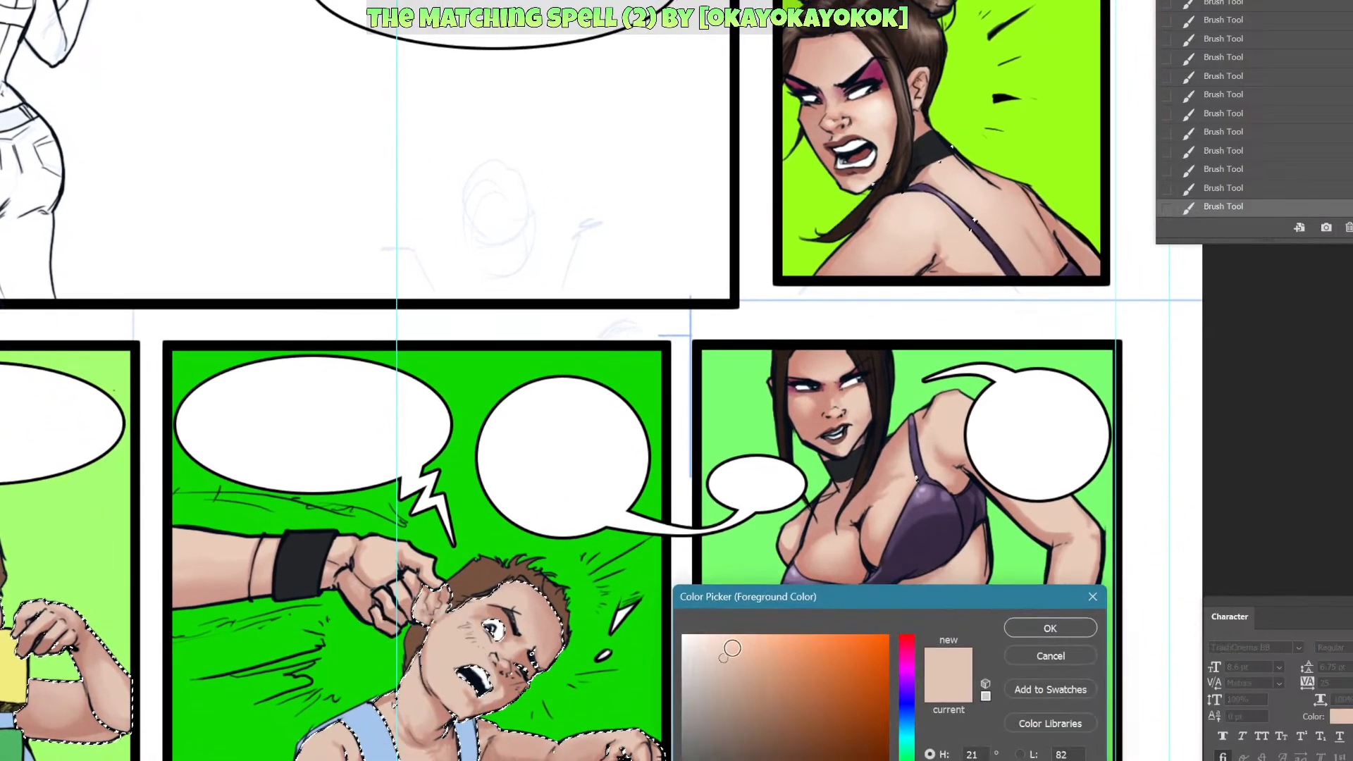
{"action": "left_click", "coordinate": [1049, 628]}
{"action": "right_click", "coordinate": [511, 645]}
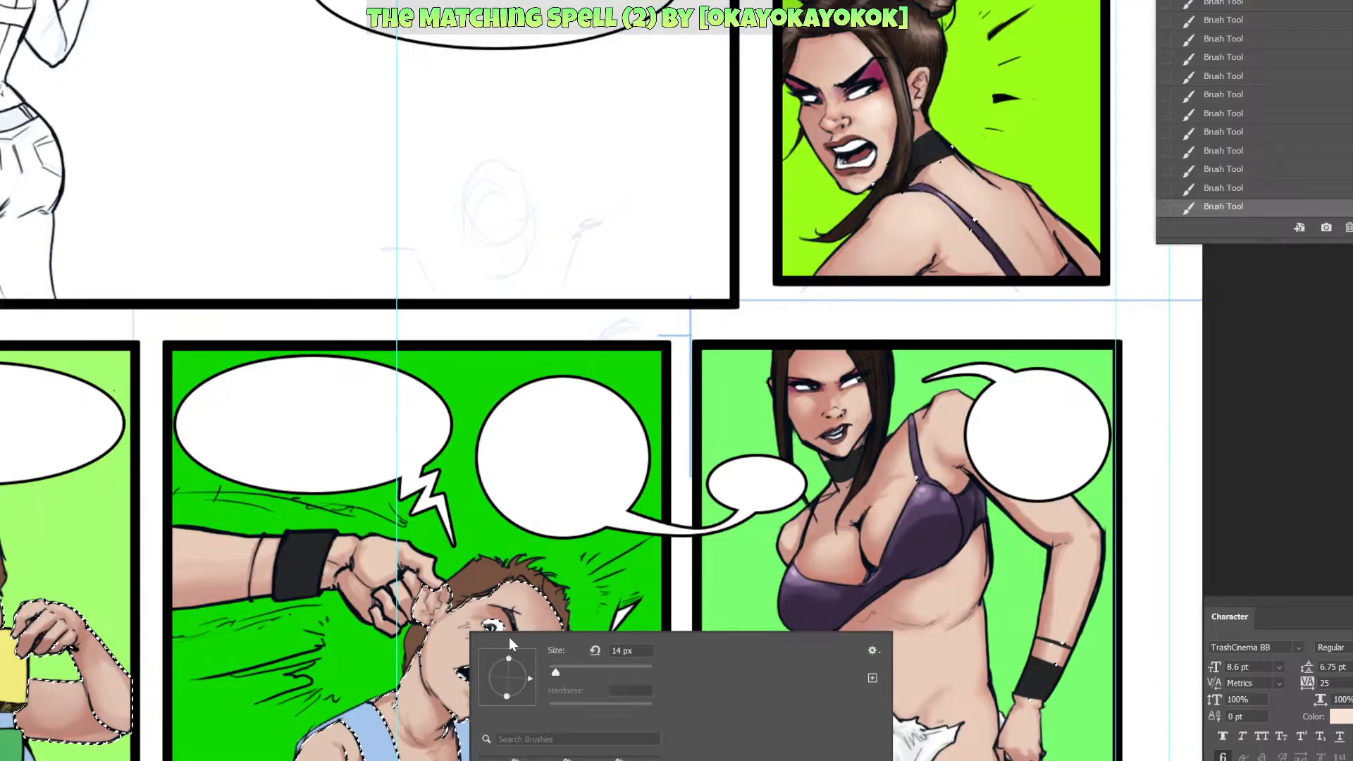
{"action": "key", "text": "Escape"}
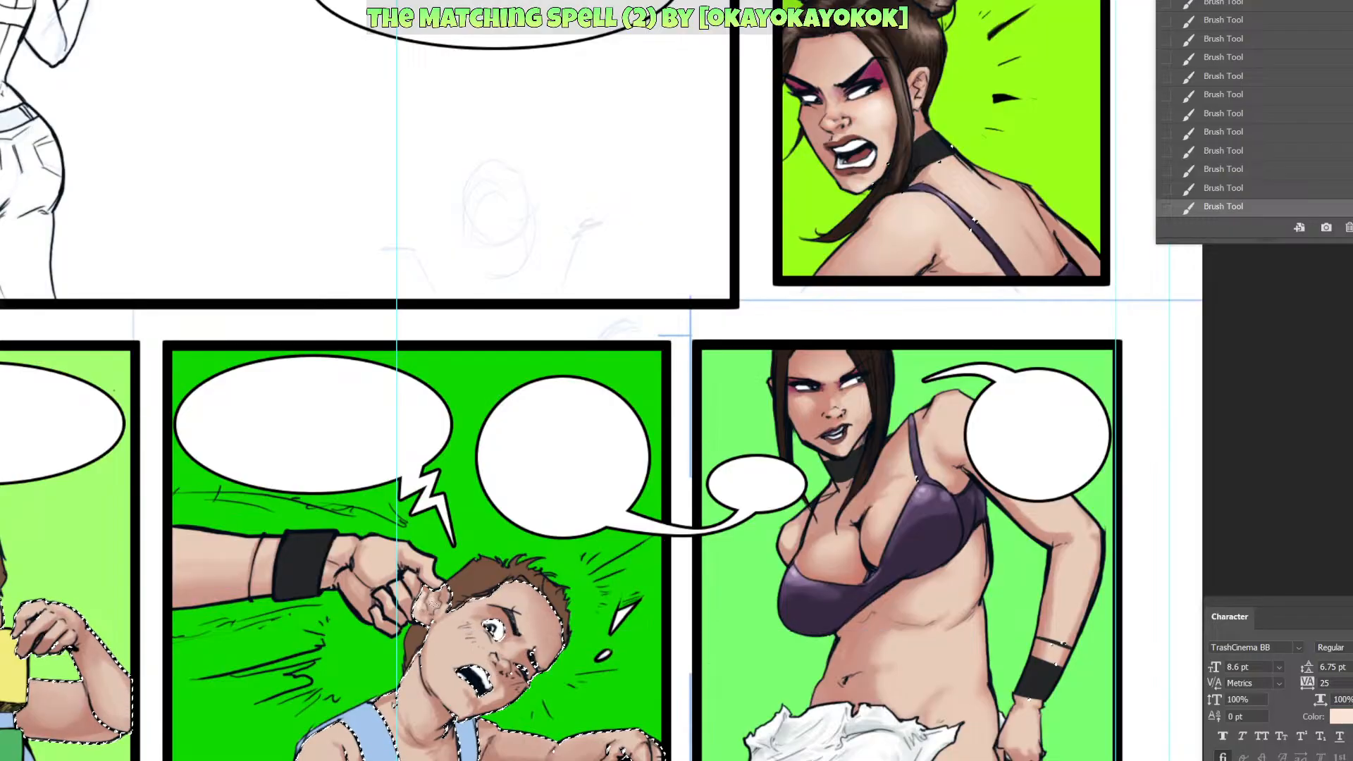
{"action": "left_click_drag", "start_coordinate": [420, 591], "coordinate": [465, 598]}
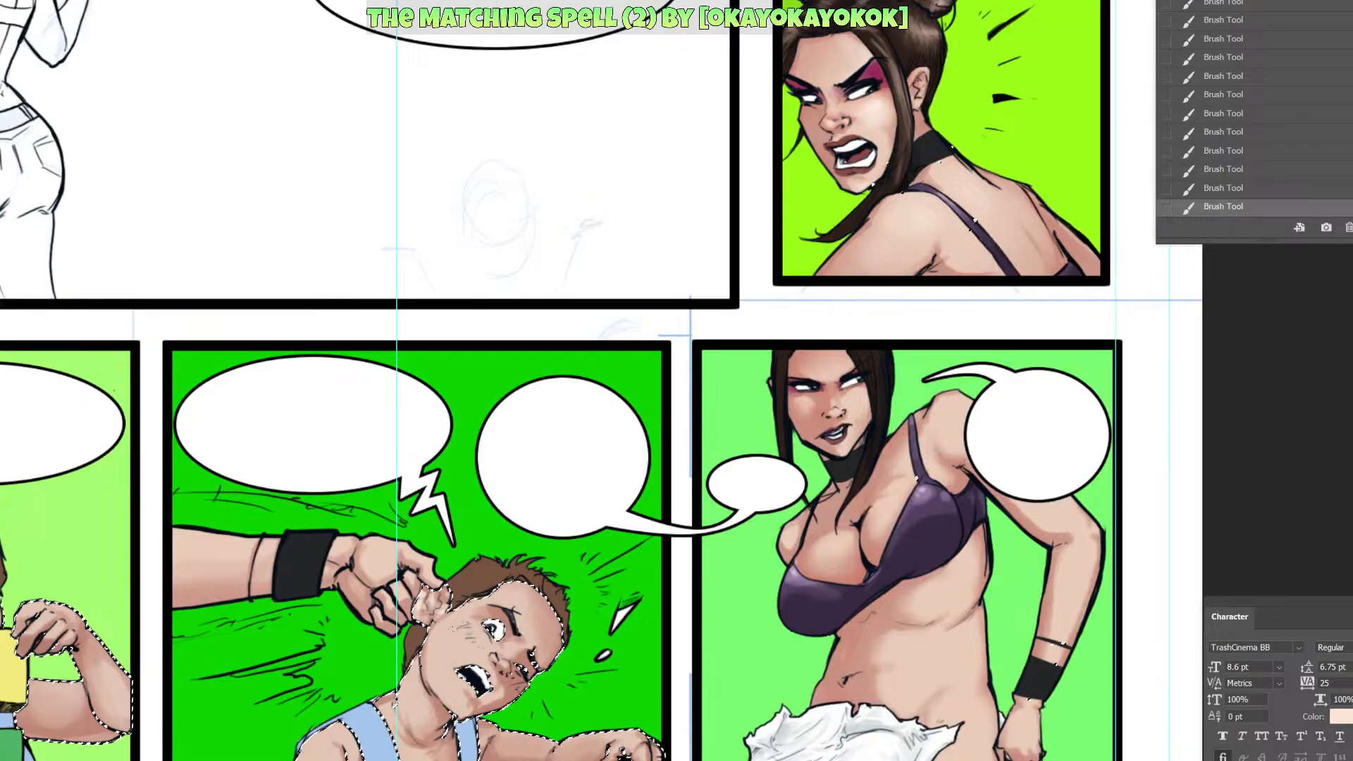
Adjust the brush size up to 31 px and paint light skin tones around the boy's mouth and chin in the second green panel.
{"action": "right_click", "coordinate": [463, 630]}
{"action": "key", "text": "Escape"}
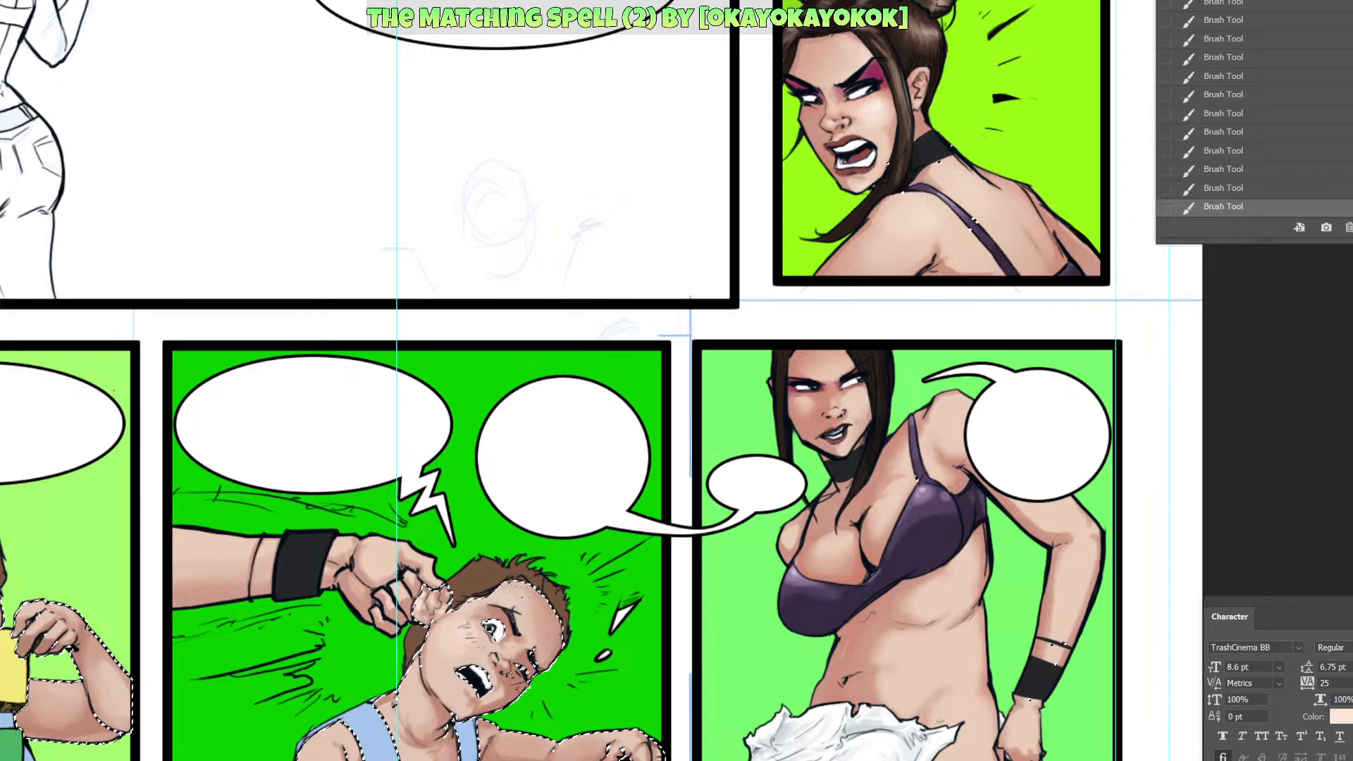
{"action": "right_click", "coordinate": [511, 672]}
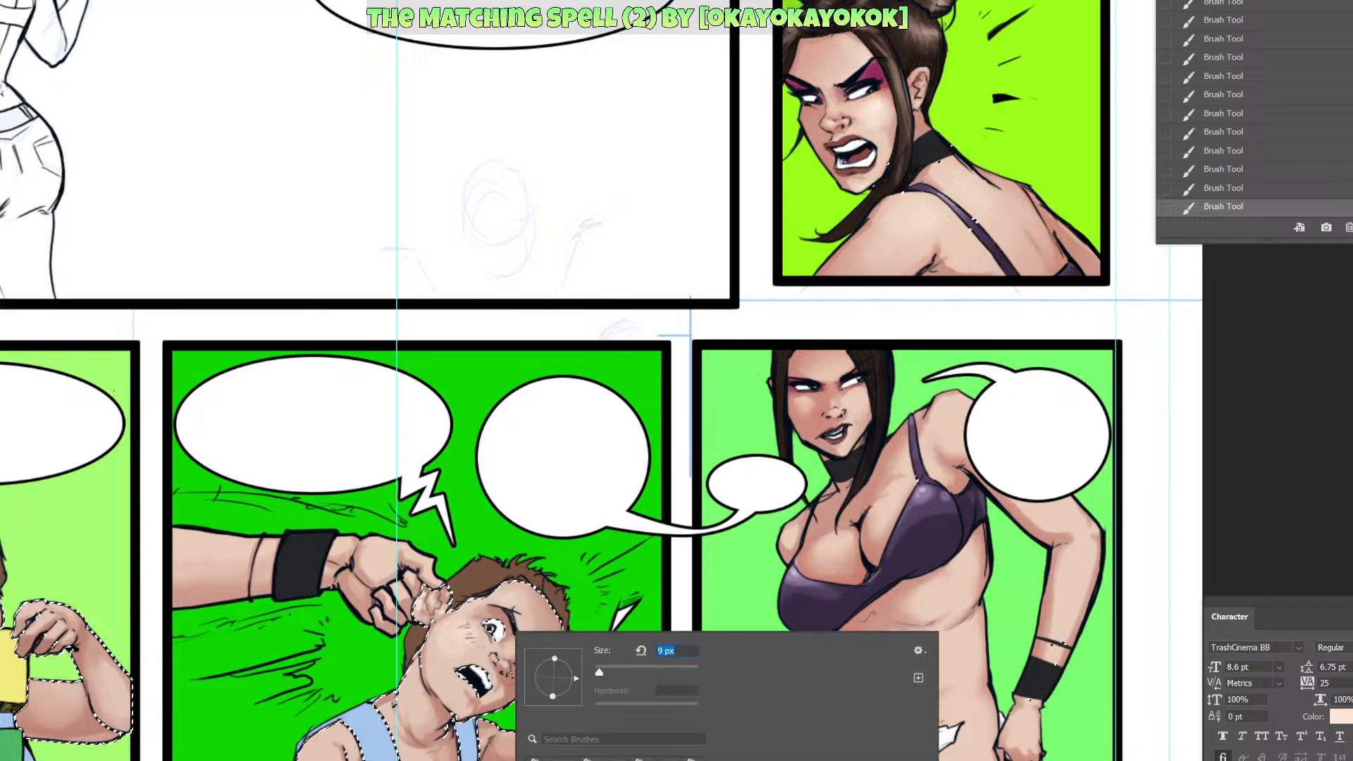
{"action": "key", "text": "Escape"}
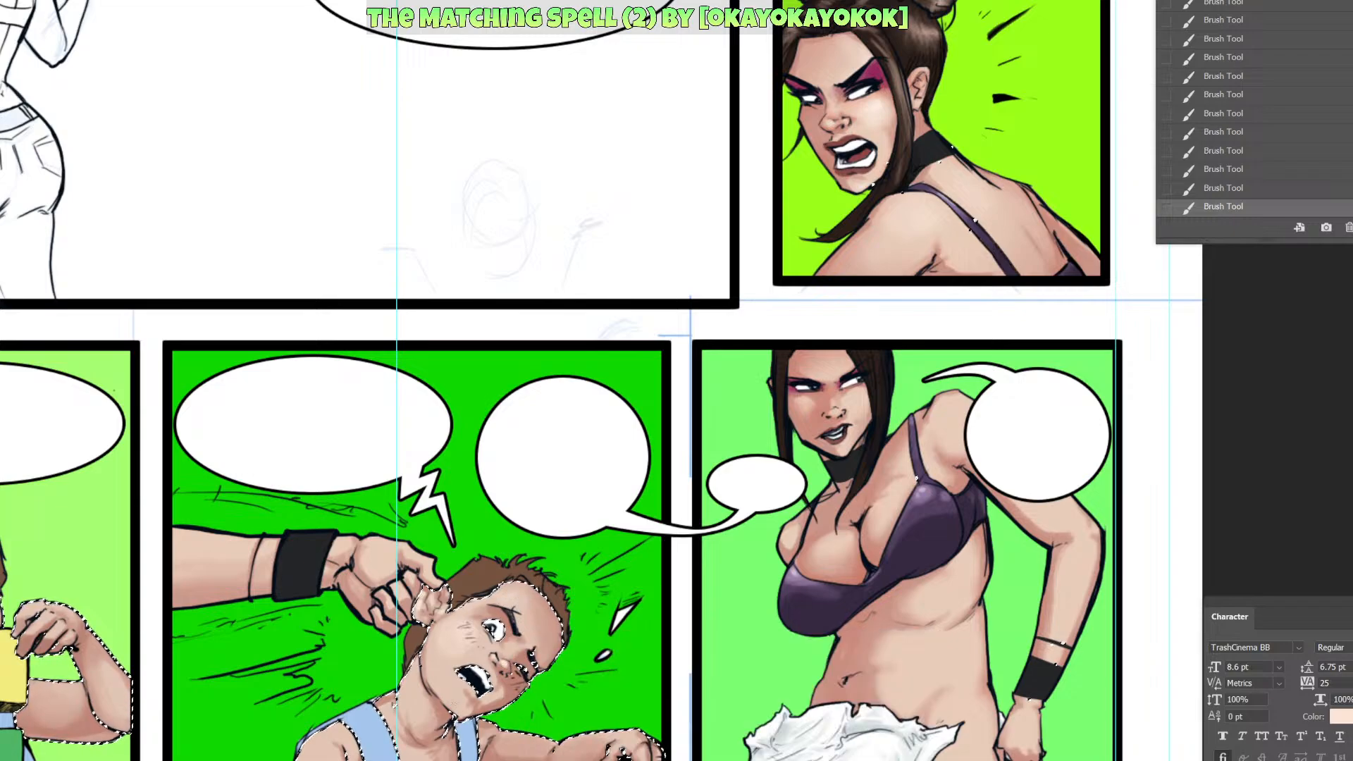
{"action": "right_click", "coordinate": [508, 694]}
{"action": "left_click_drag", "start_coordinate": [553, 671], "coordinate": [563, 671]}
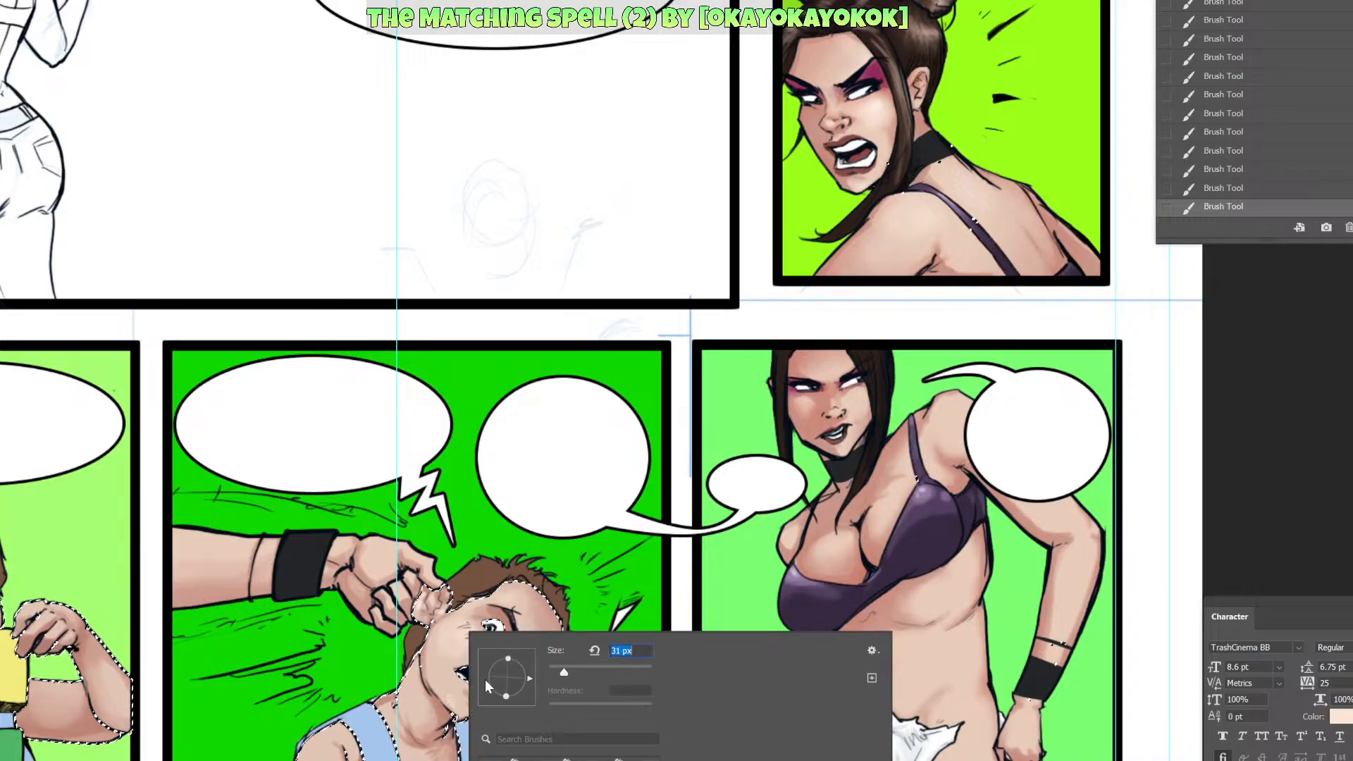
{"action": "key", "text": "Return"}
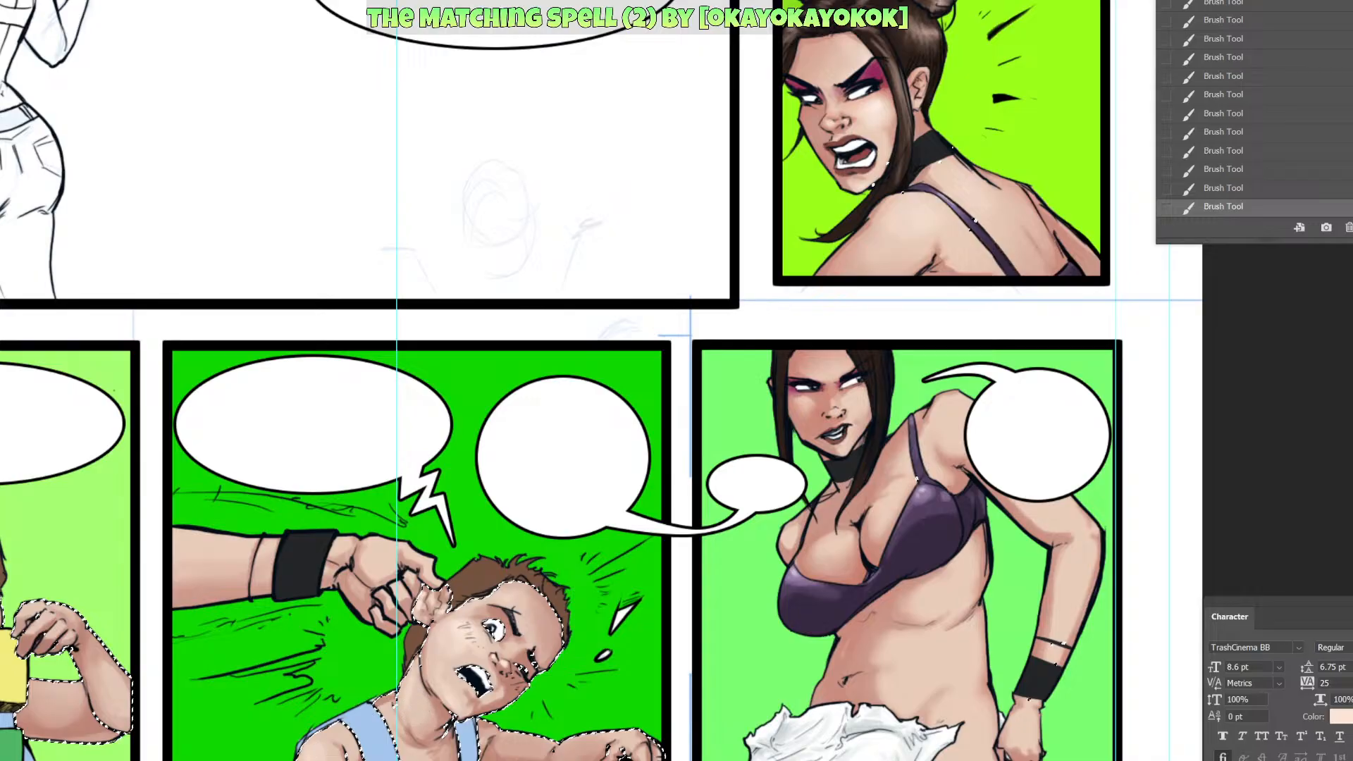
Sample a light skin tone from the boy's shoulder, enlarge the brush and blend the tone over his skin in the second green panel.
{"action": "left_click_drag", "start_coordinate": [336, 758], "coordinate": [331, 744]}
{"action": "left_click", "coordinate": [330, 757], "text": "alt"}
{"action": "right_click", "coordinate": [328, 756]}
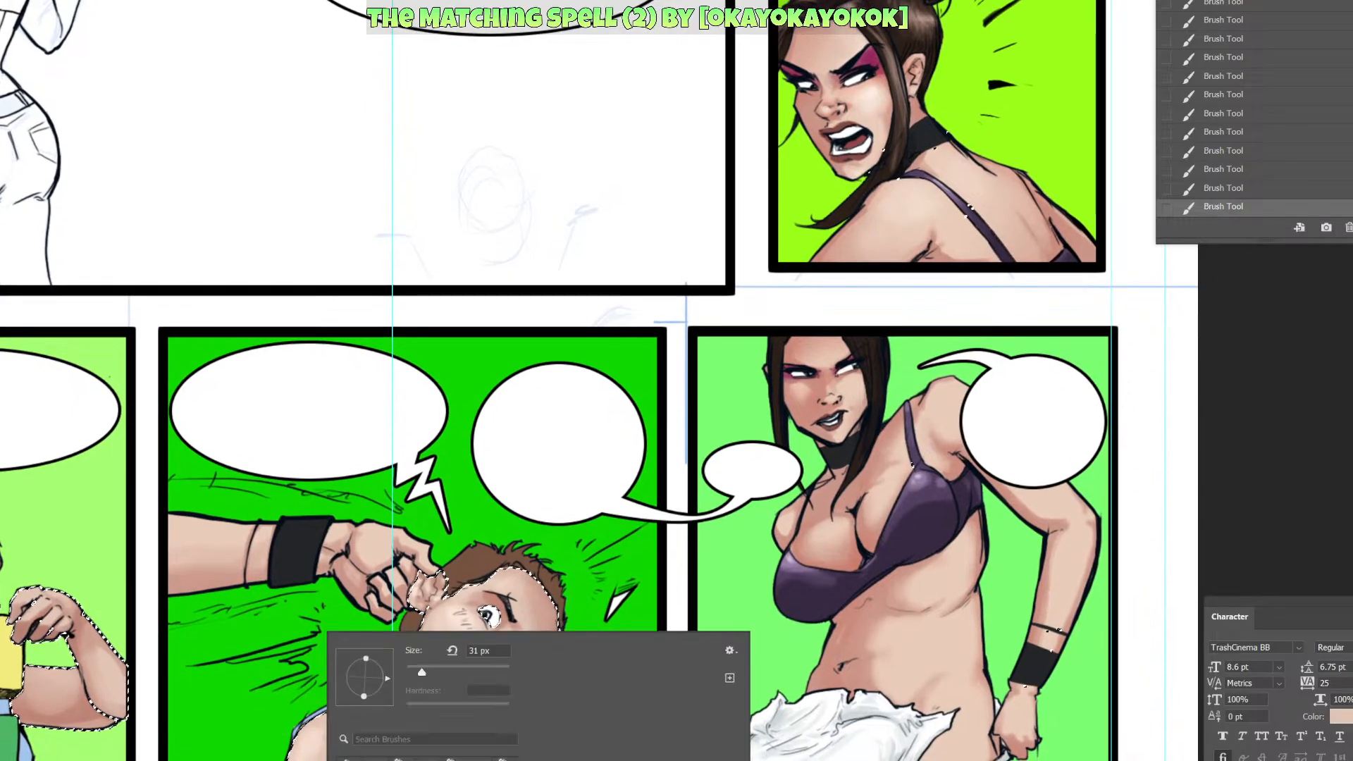
{"action": "left_click_drag", "start_coordinate": [422, 671], "coordinate": [430, 671]}
{"action": "key", "text": "Return"}
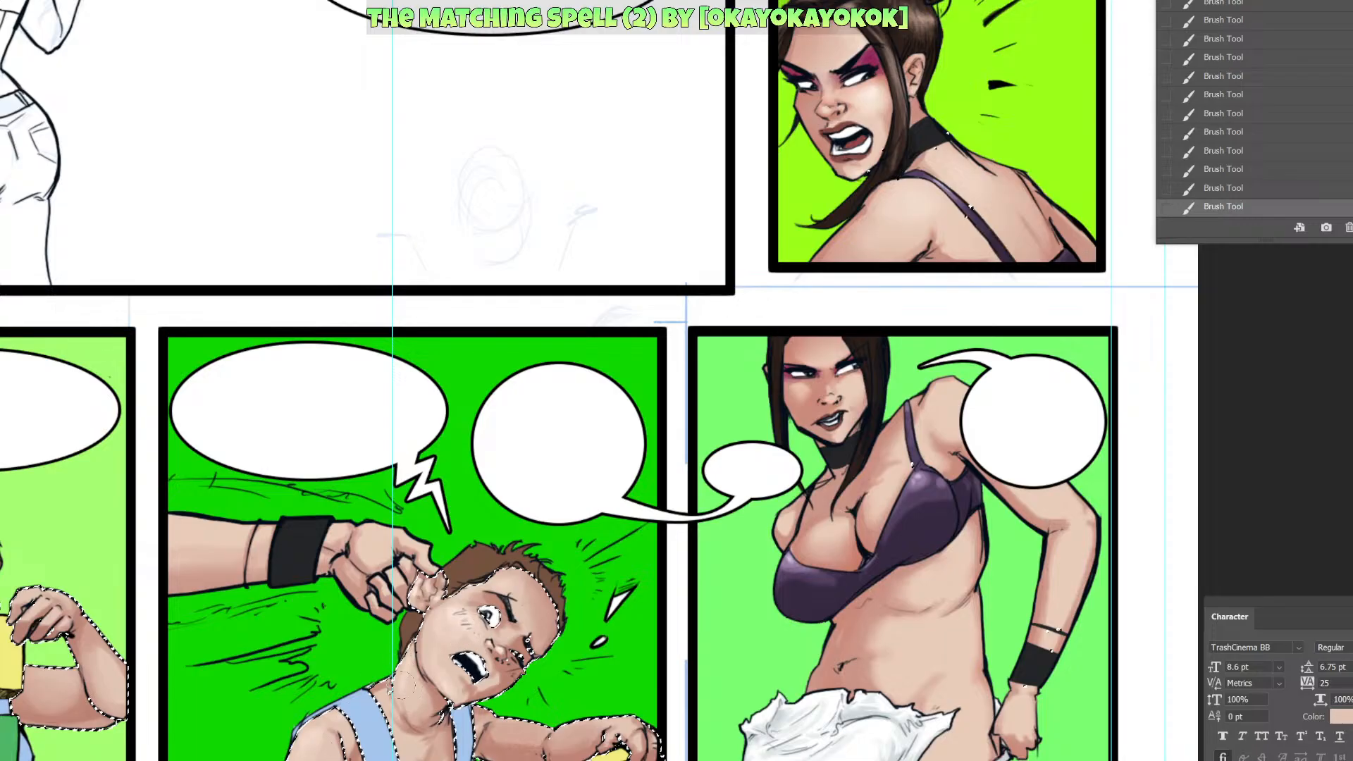
{"action": "right_click", "coordinate": [486, 637]}
{"action": "key", "text": "Return"}
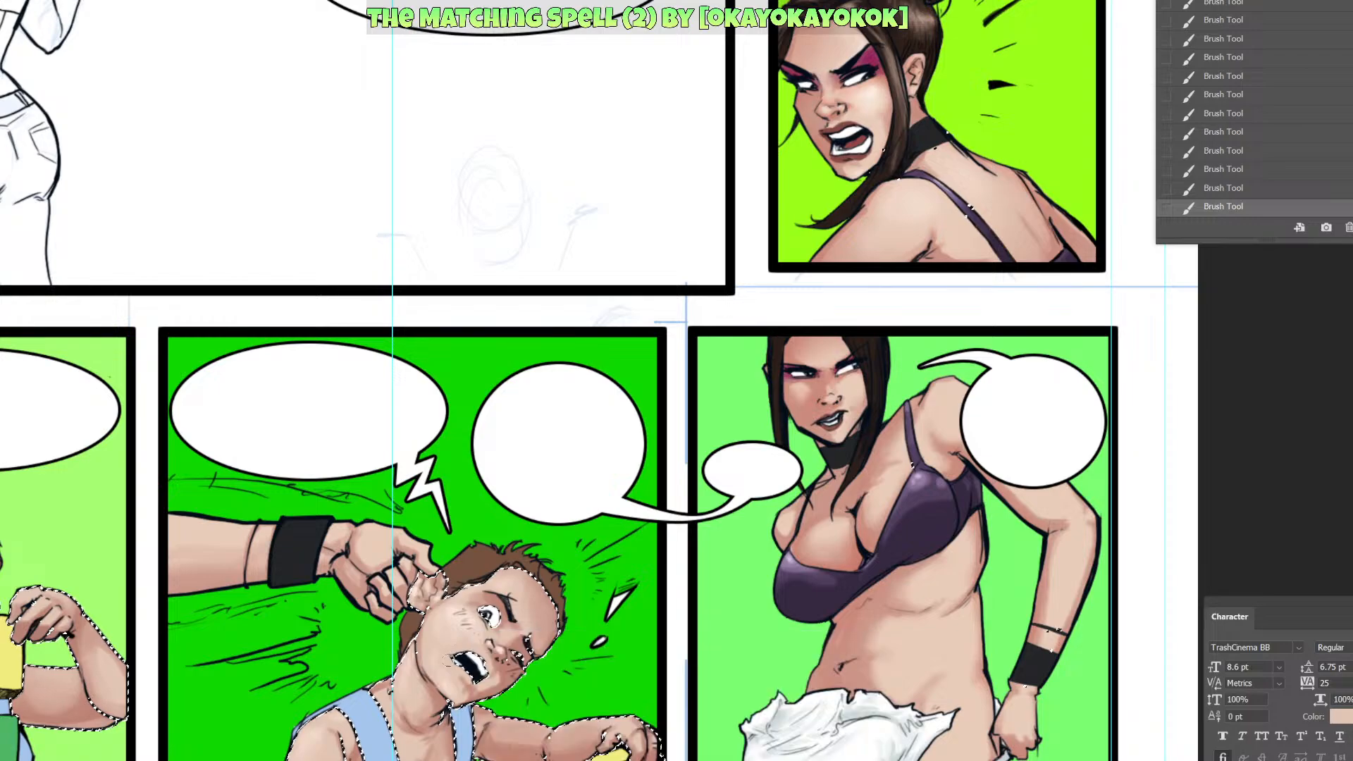
Touch up the boy's facial highlights in the second green panel and reduce the soft brush to 17 px.
{"action": "left_click_drag", "start_coordinate": [500, 707], "coordinate": [697, 735]}
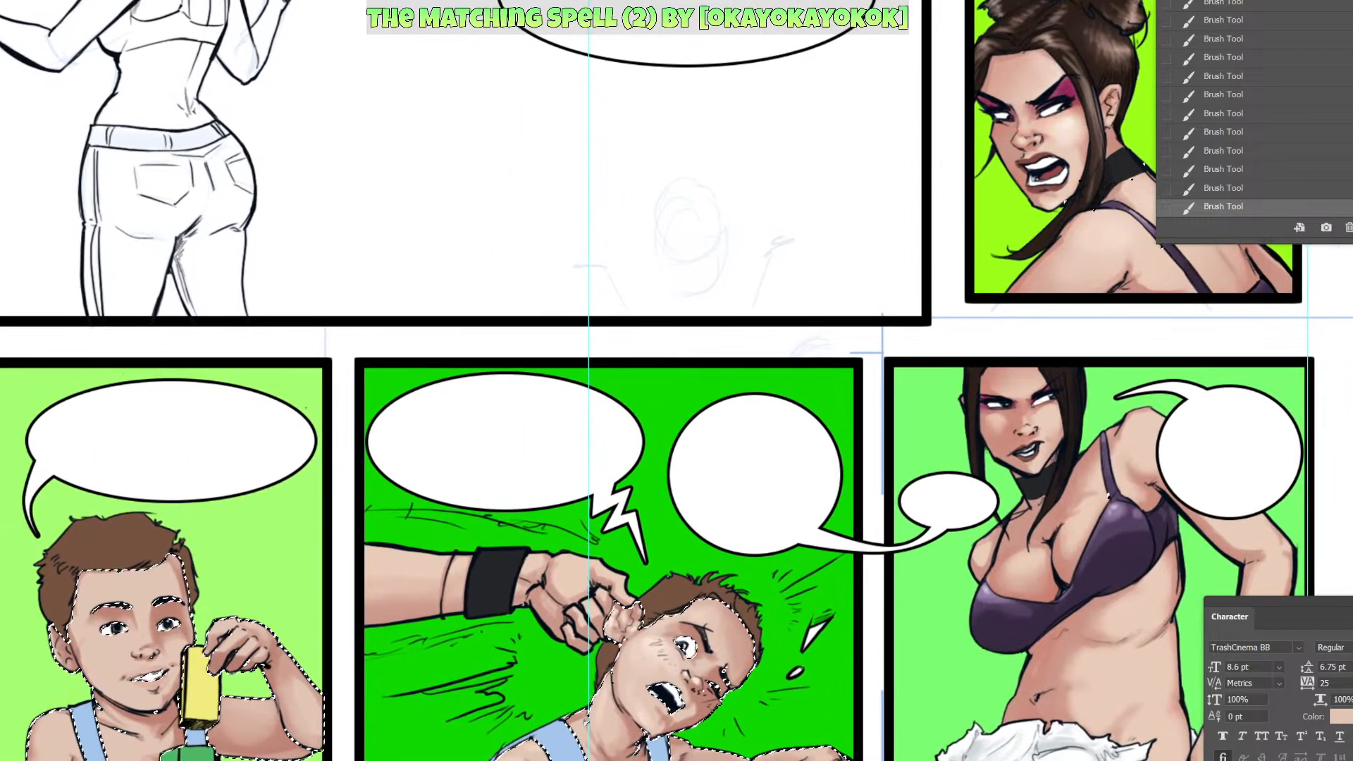
{"action": "left_click_drag", "start_coordinate": [668, 643], "coordinate": [657, 637]}
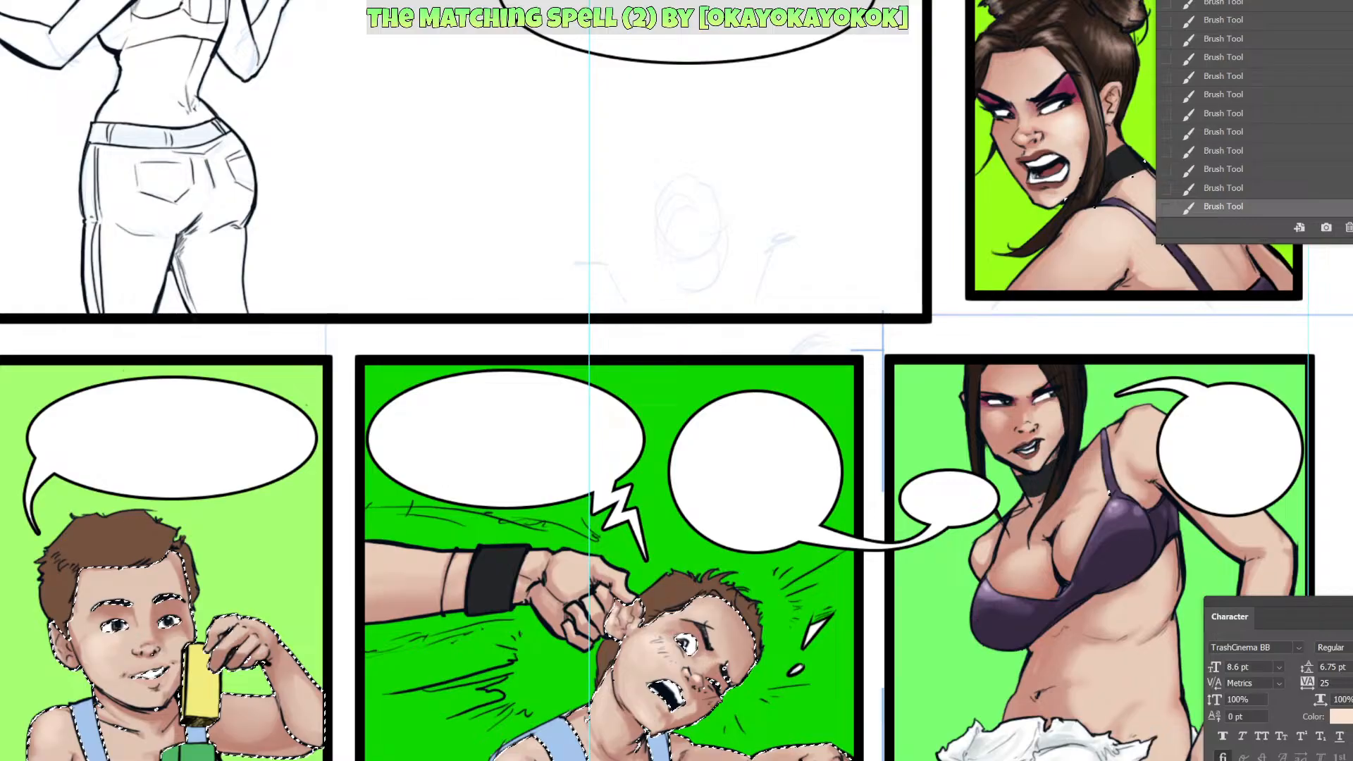
{"action": "right_click", "coordinate": [229, 723]}
{"action": "left_click_drag", "start_coordinate": [334, 671], "coordinate": [327, 672]}
{"action": "key", "text": "Return"}
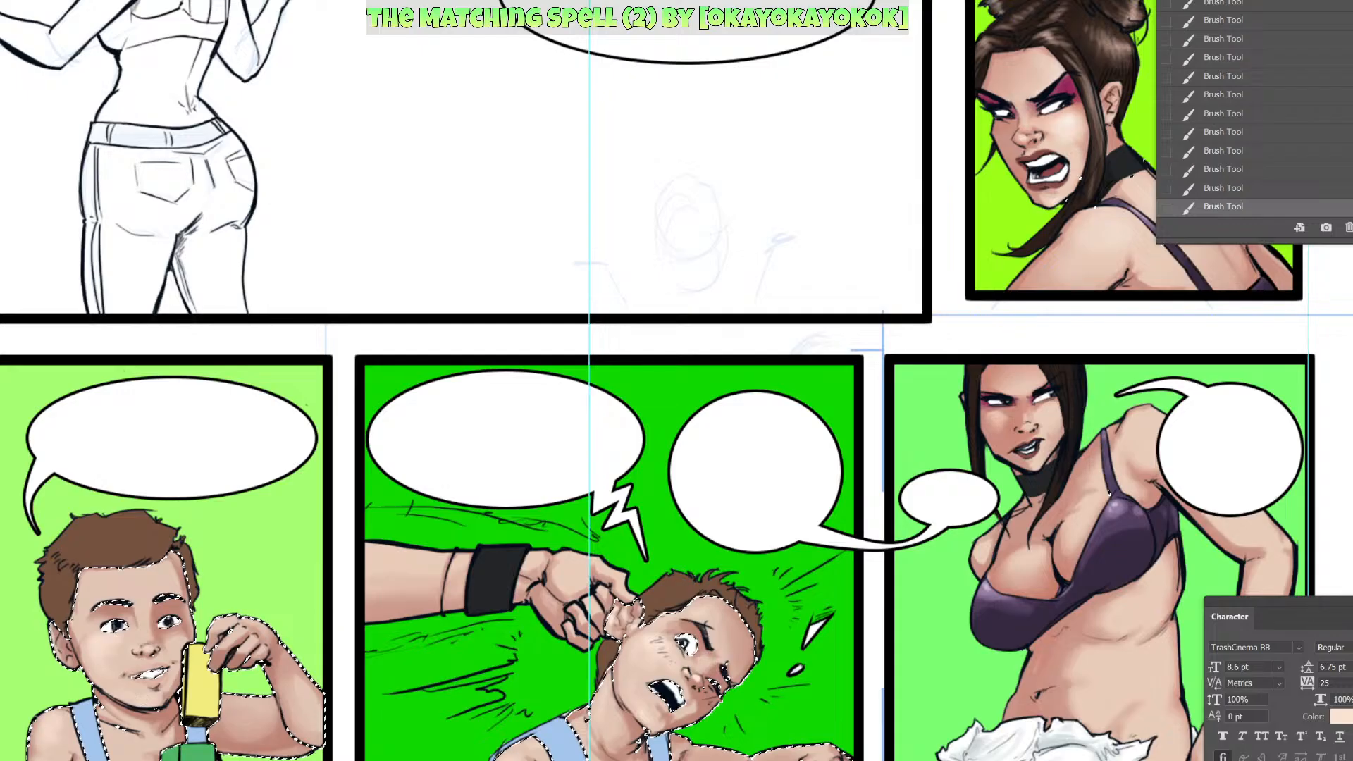
Enlarge the soft brush, sample the boy's cheek tone in the first green panel and change it to a brighter pink in the Color Picker.
{"action": "left_click_drag", "start_coordinate": [229, 634], "coordinate": [100, 544]}
{"action": "right_click", "coordinate": [91, 539]}
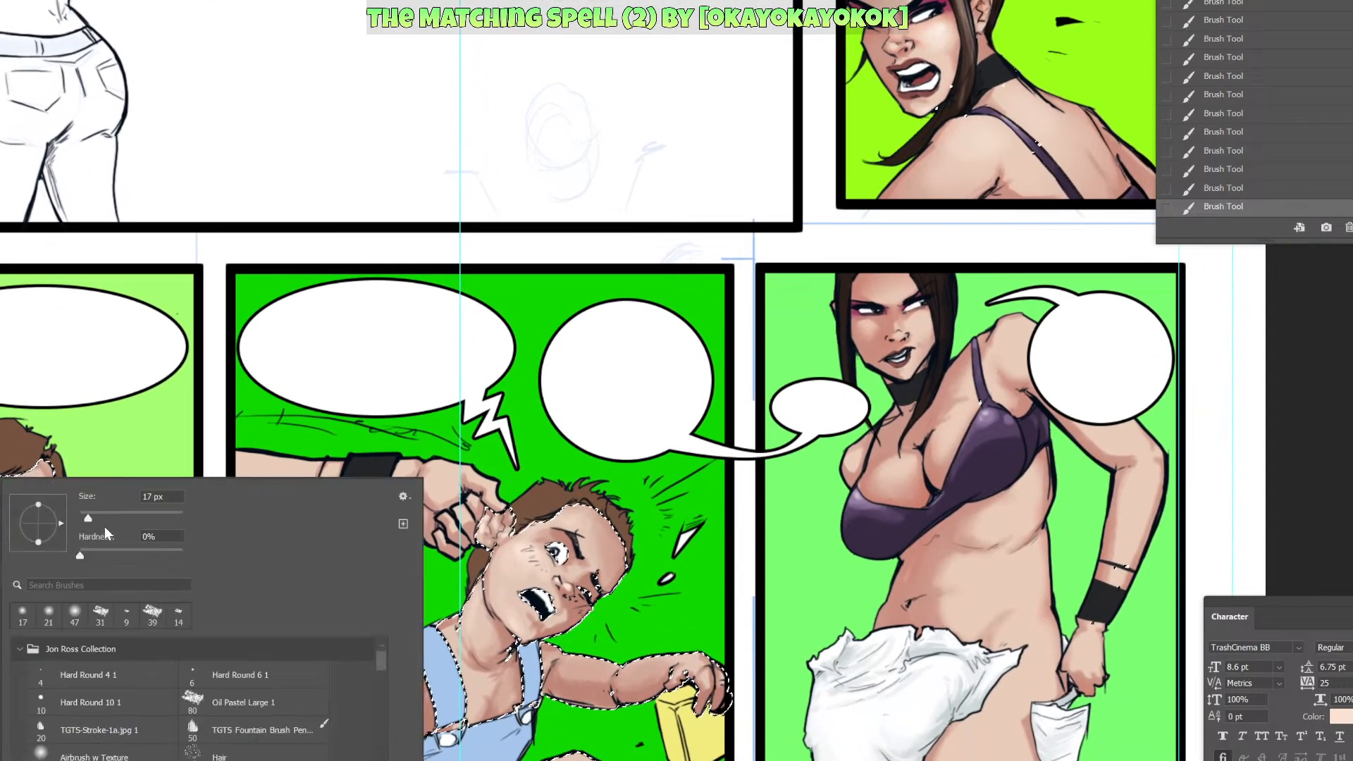
{"action": "left_click", "coordinate": [103, 515]}
{"action": "key", "text": "Return"}
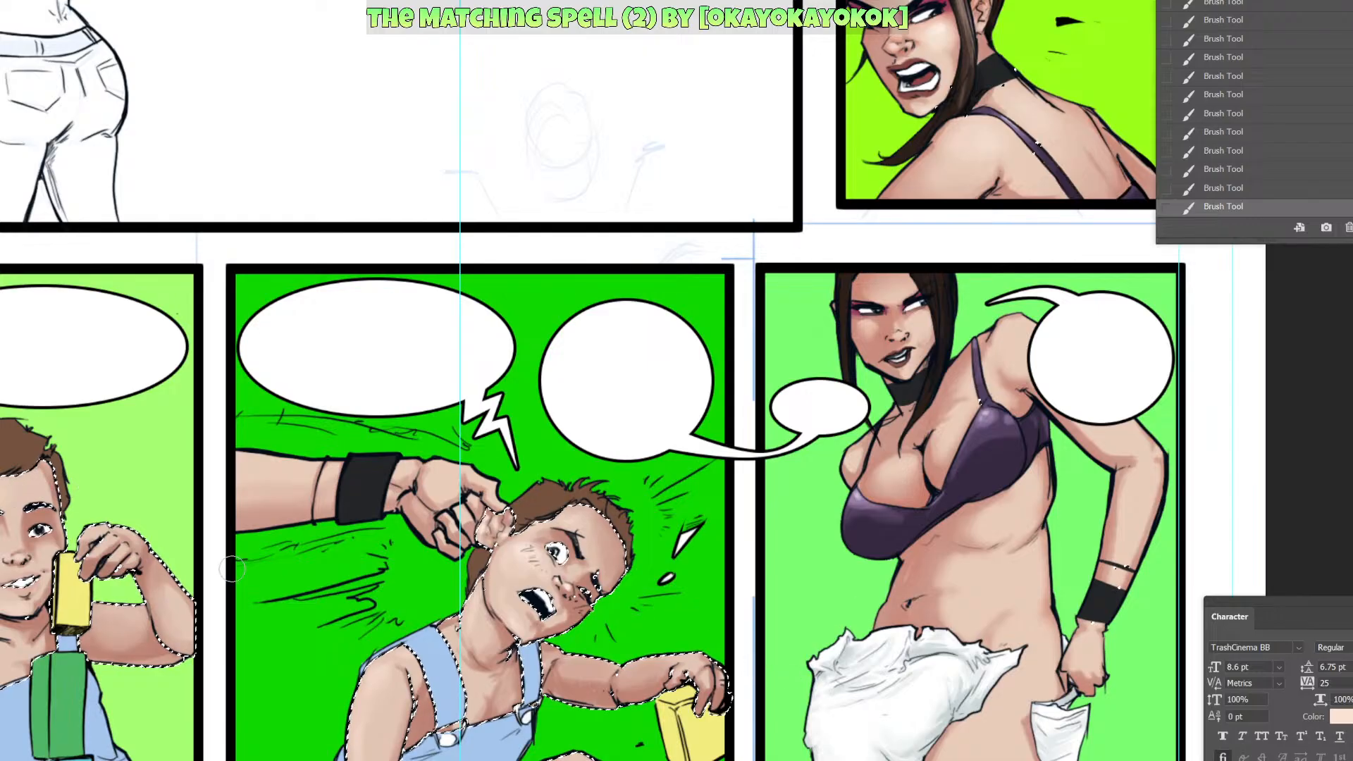
{"action": "left_click", "coordinate": [3, 554], "text": "alt"}
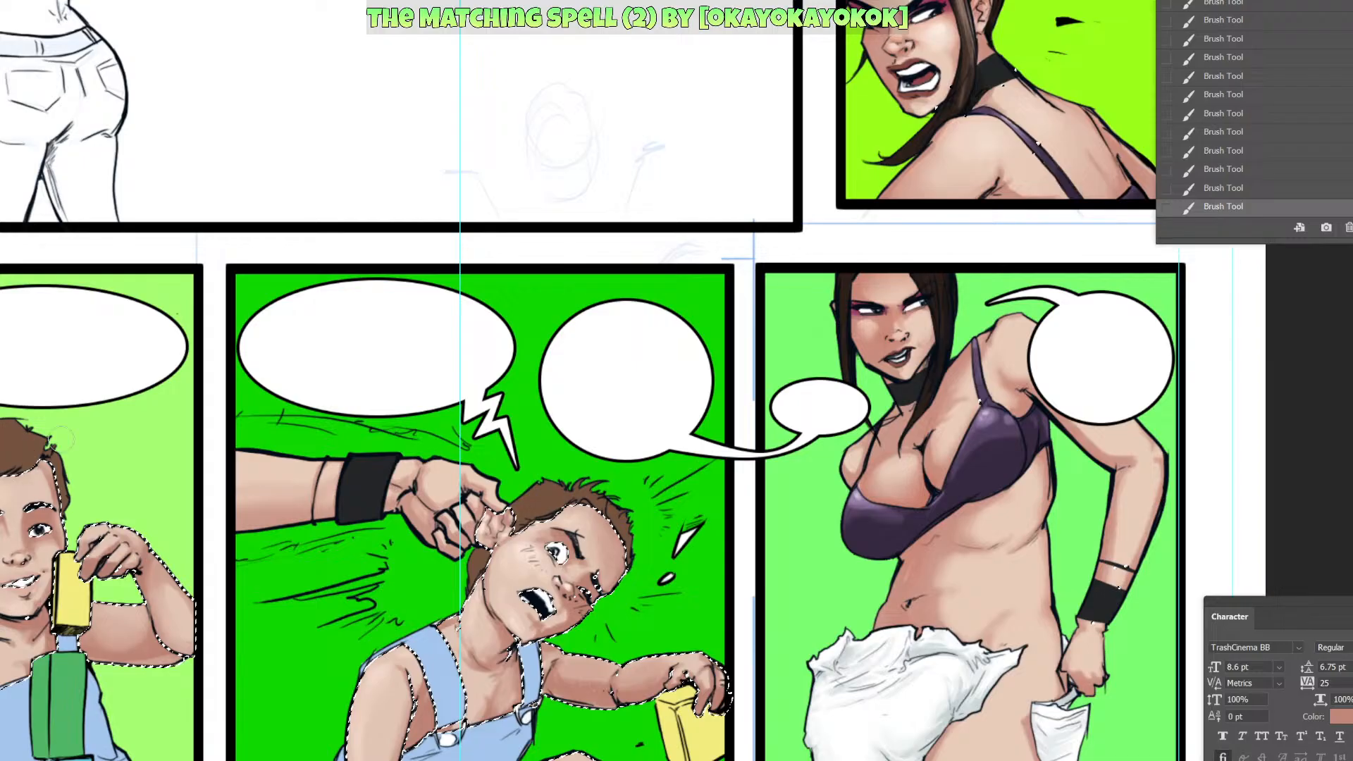
{"action": "left_click_drag", "start_coordinate": [243, 678], "coordinate": [566, 651]}
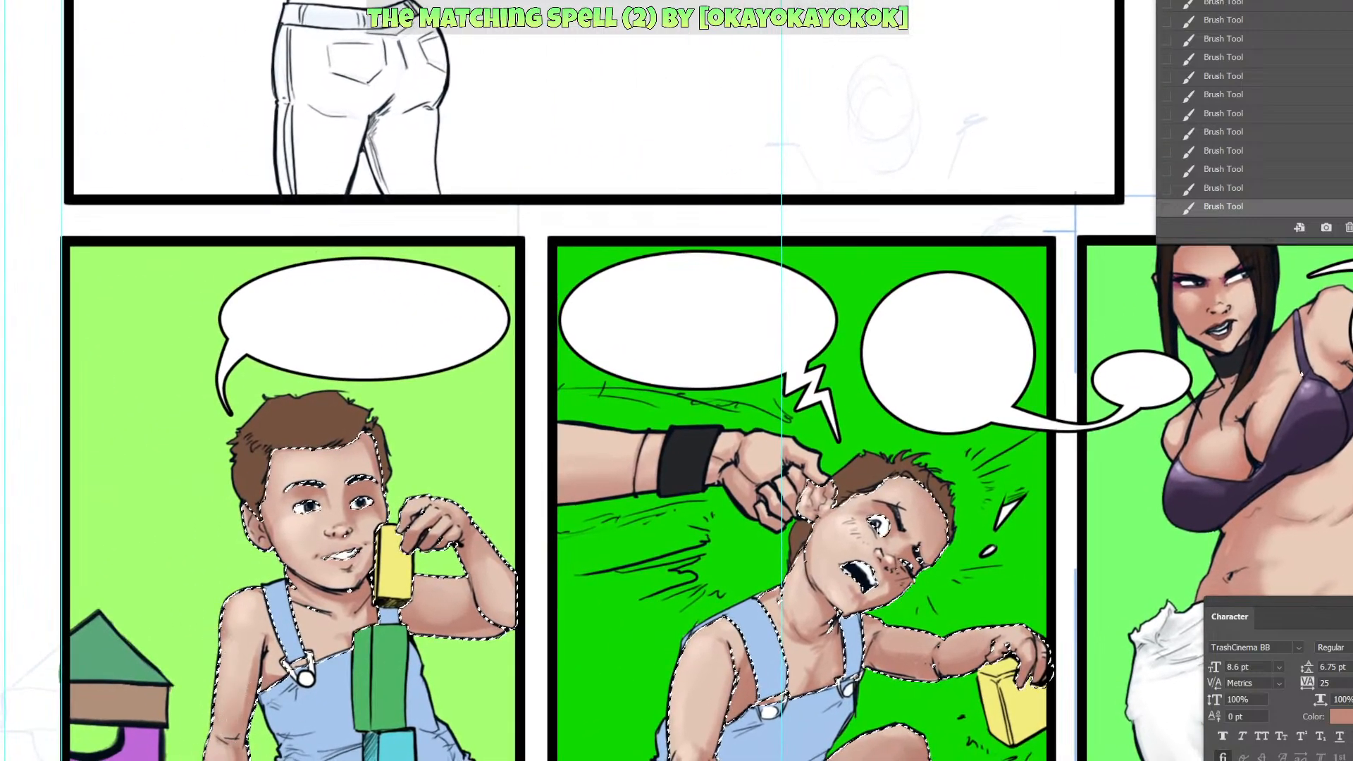
{"action": "left_click_drag", "start_coordinate": [535, 745], "coordinate": [435, 760]}
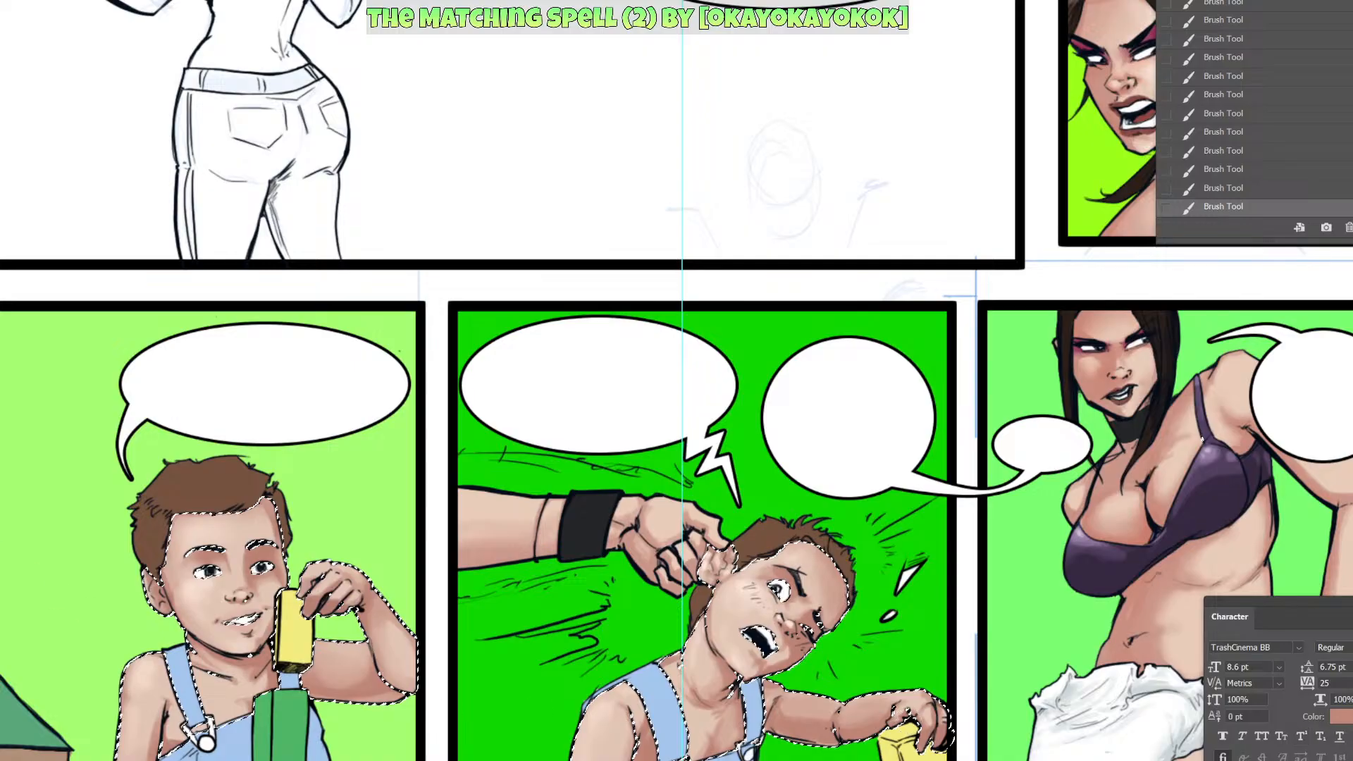
{"action": "left_click", "coordinate": [756, 635]}
{"action": "left_click", "coordinate": [1032, 661]}
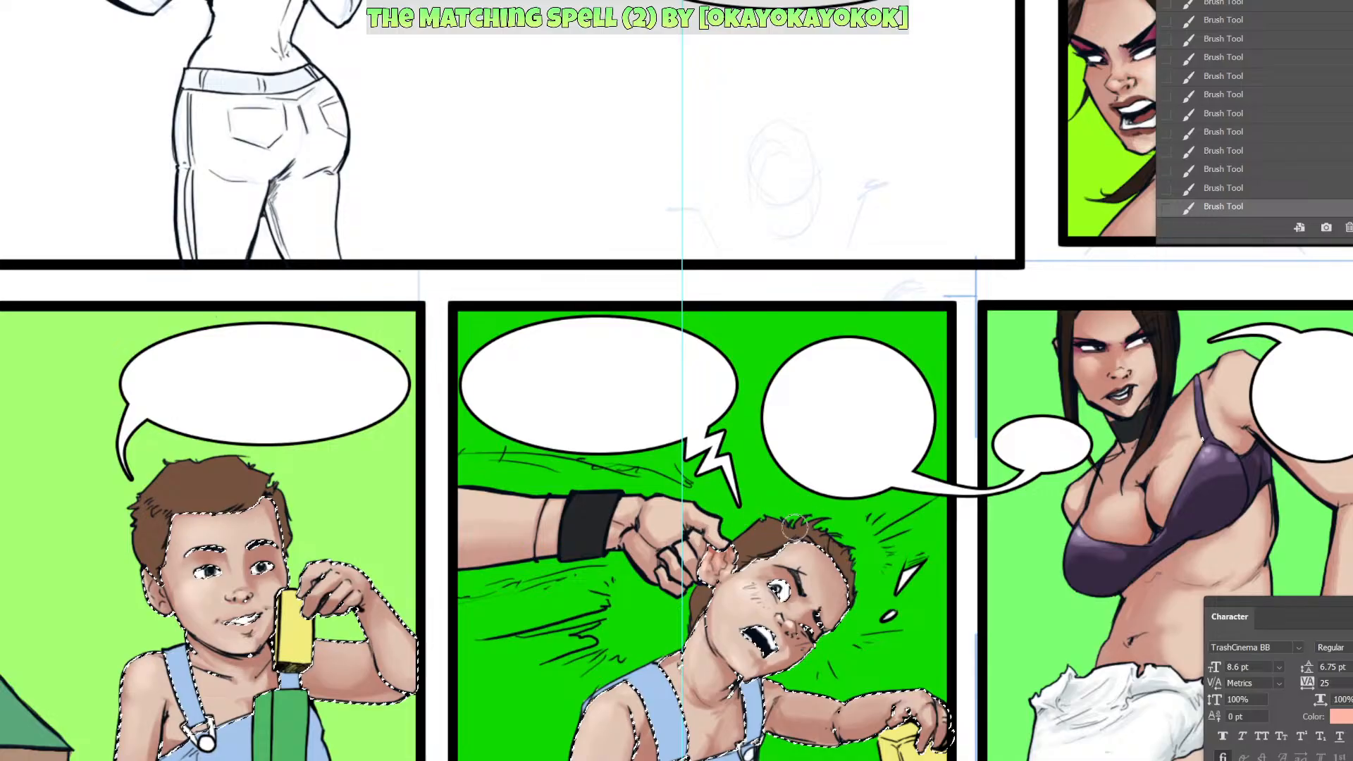
Paint pink blush over the boy's ear, cheeks, nose and forehead in the second green panel, enlarging the brush to 102 px.
{"action": "right_click", "coordinate": [768, 584]}
{"action": "mouse_move", "coordinate": [867, 626]}
{"action": "left_mouse_down"}
{"action": "mouse_move", "coordinate": [857, 623]}
{"action": "mouse_move", "coordinate": [868, 625]}
{"action": "left_mouse_up"}
{"action": "left_click", "coordinate": [733, 583]}
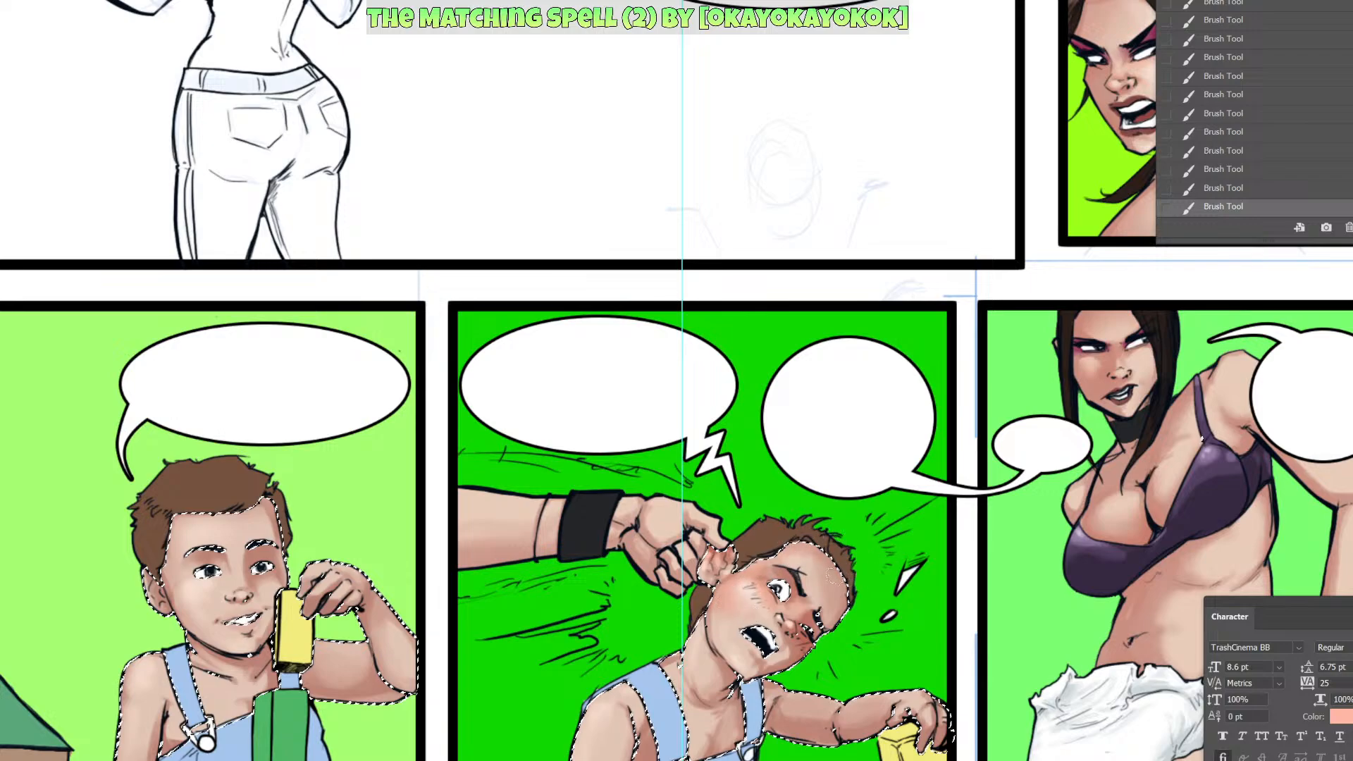
{"action": "right_click", "coordinate": [833, 574]}
{"action": "left_click_drag", "start_coordinate": [952, 614], "coordinate": [973, 614]}
{"action": "left_click", "coordinate": [833, 564]}
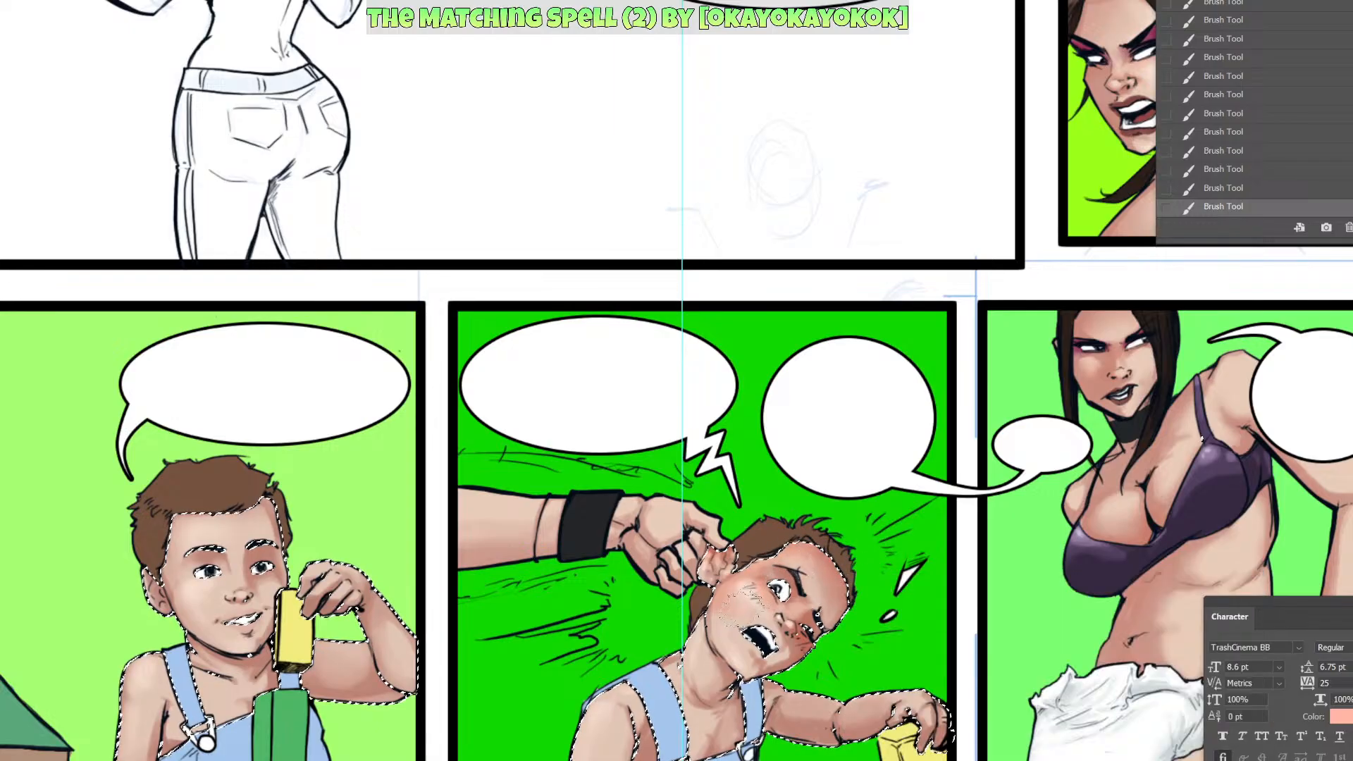
{"action": "left_click_drag", "start_coordinate": [745, 609], "coordinate": [721, 646]}
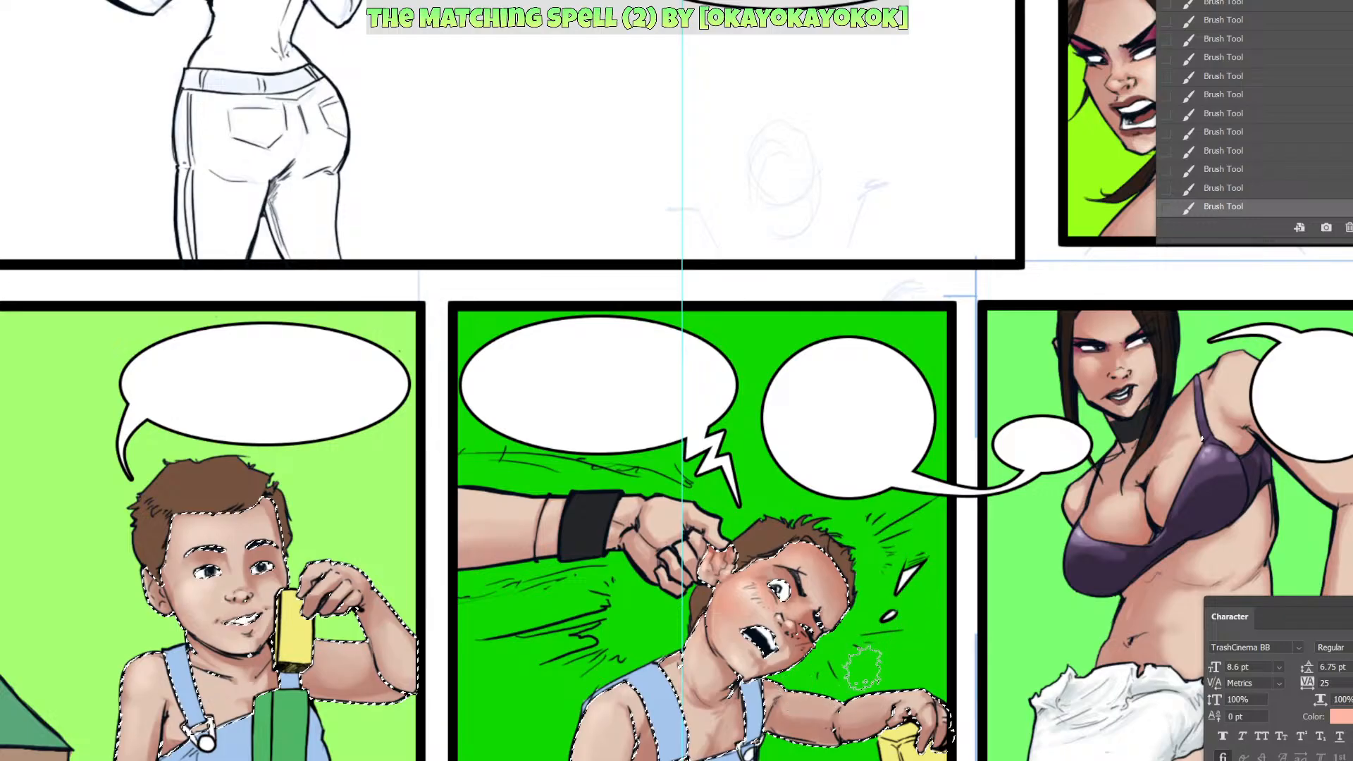
Reduce the brush size and paint pink blush on the boy's cheeks and nose in the first green panel.
{"action": "left_click_drag", "start_coordinate": [618, 739], "coordinate": [776, 691]}
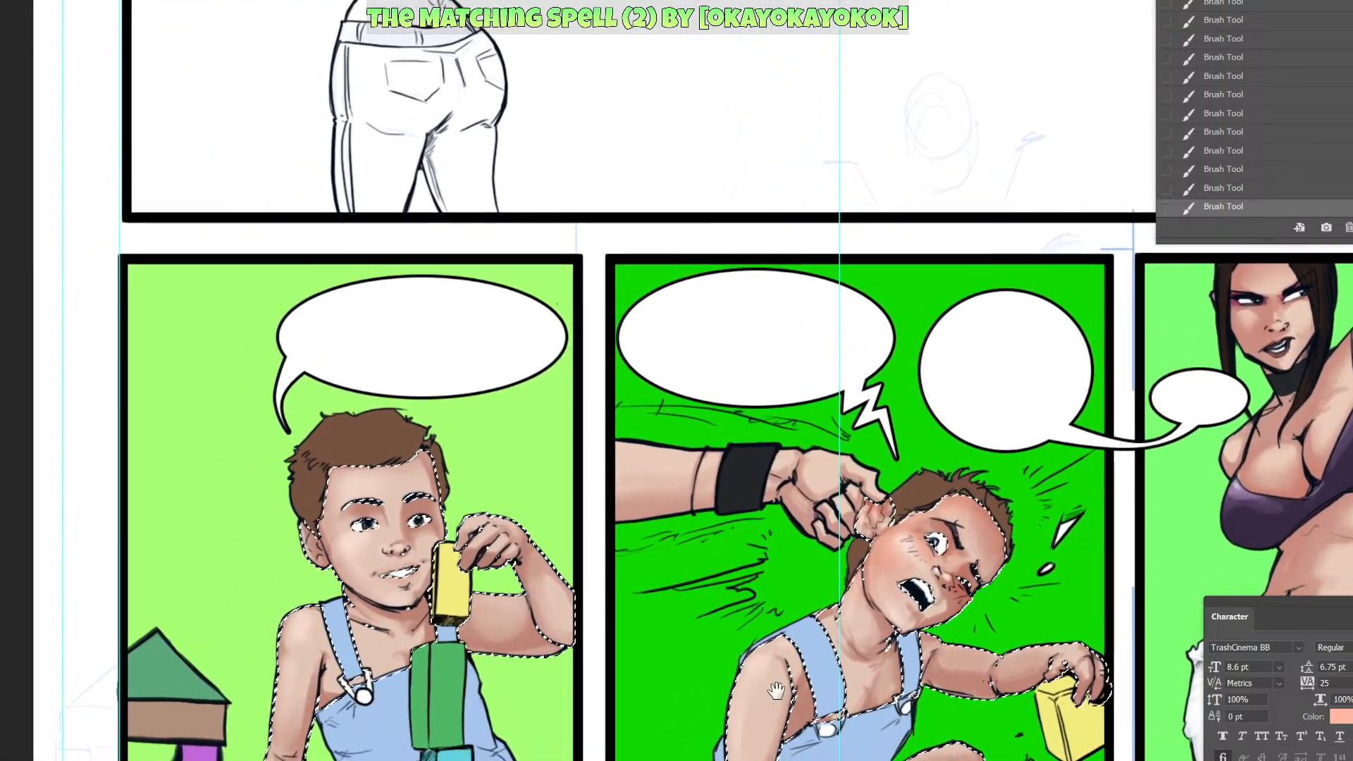
{"action": "right_click", "coordinate": [371, 539]}
{"action": "left_click", "coordinate": [498, 589]}
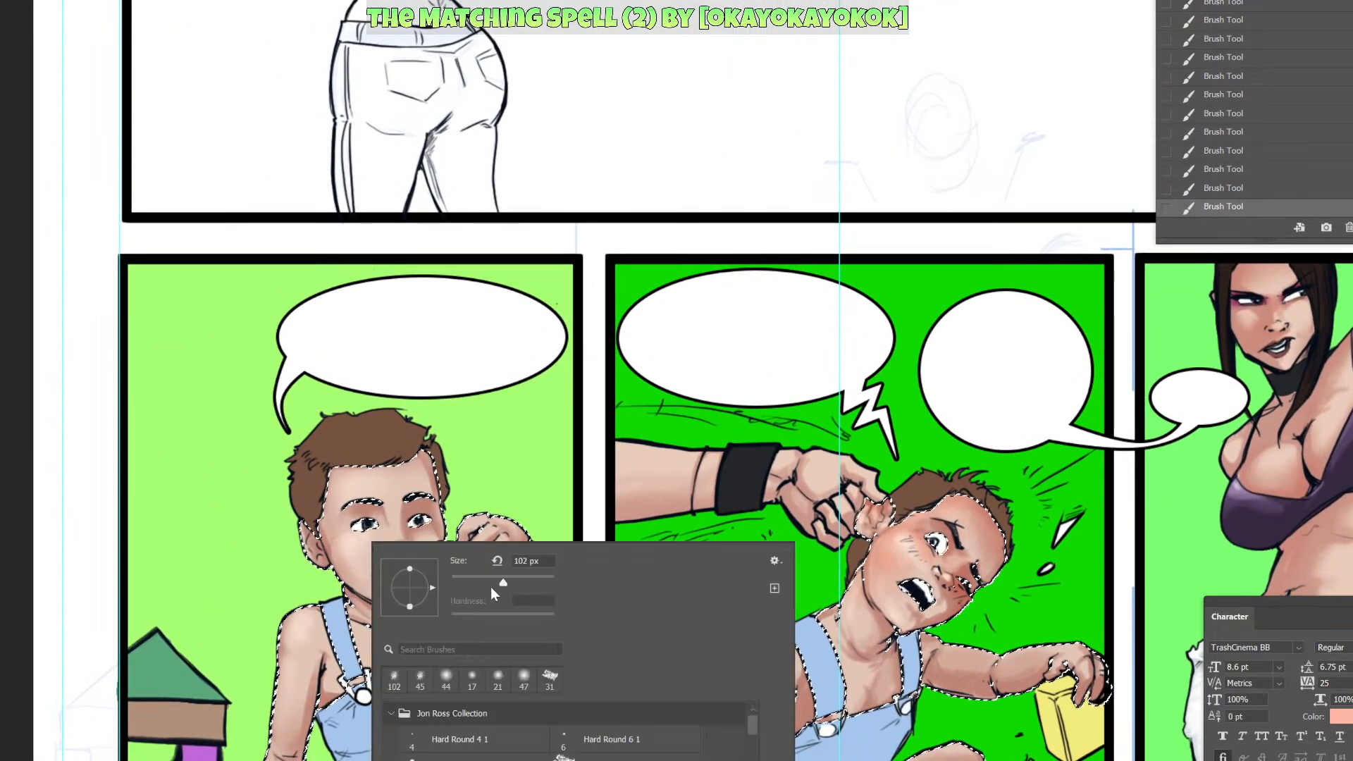
{"action": "left_click", "coordinate": [504, 475]}
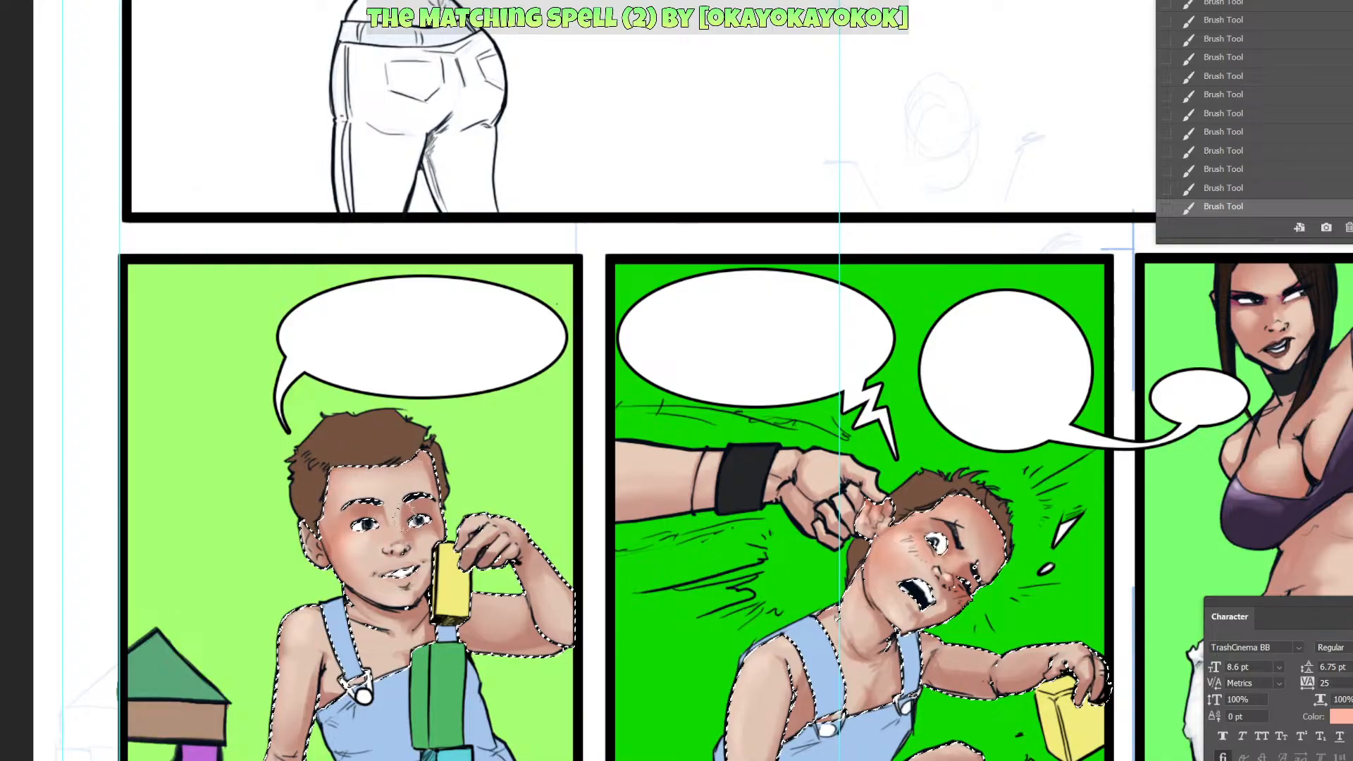
{"action": "left_click_drag", "start_coordinate": [652, 638], "coordinate": [351, 708]}
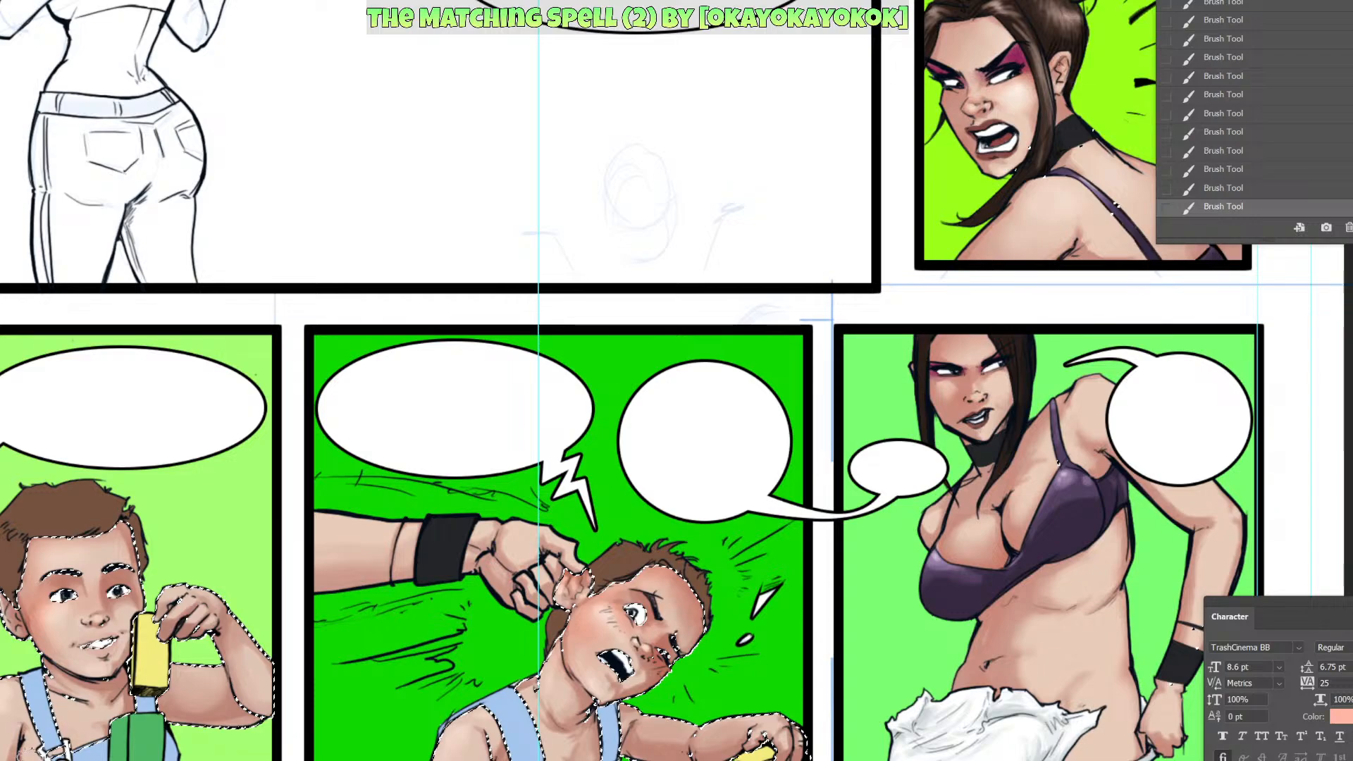
Adjust the soft eraser's size and erase excess blush from the boy's face in the first green panel.
{"action": "left_click_drag", "start_coordinate": [787, 669], "coordinate": [969, 724]}
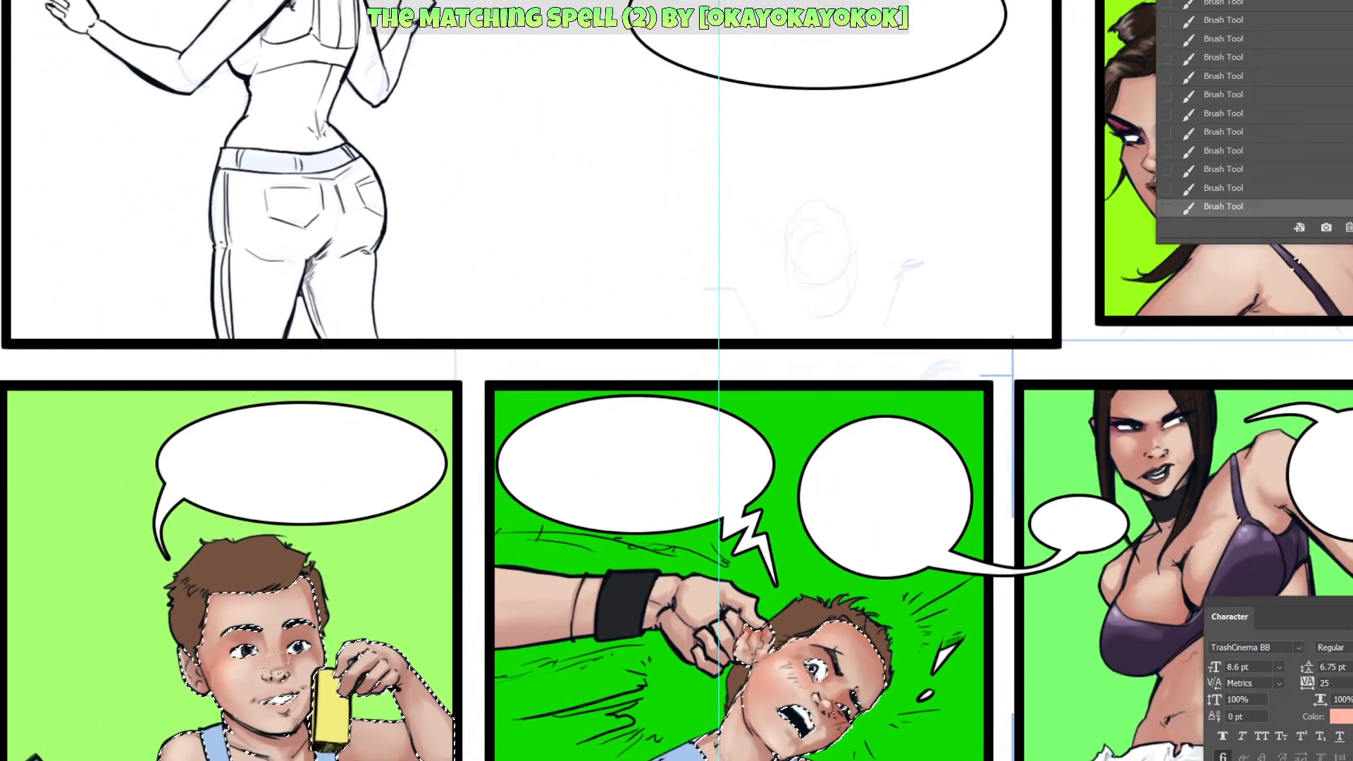
{"action": "right_click", "coordinate": [387, 672]}
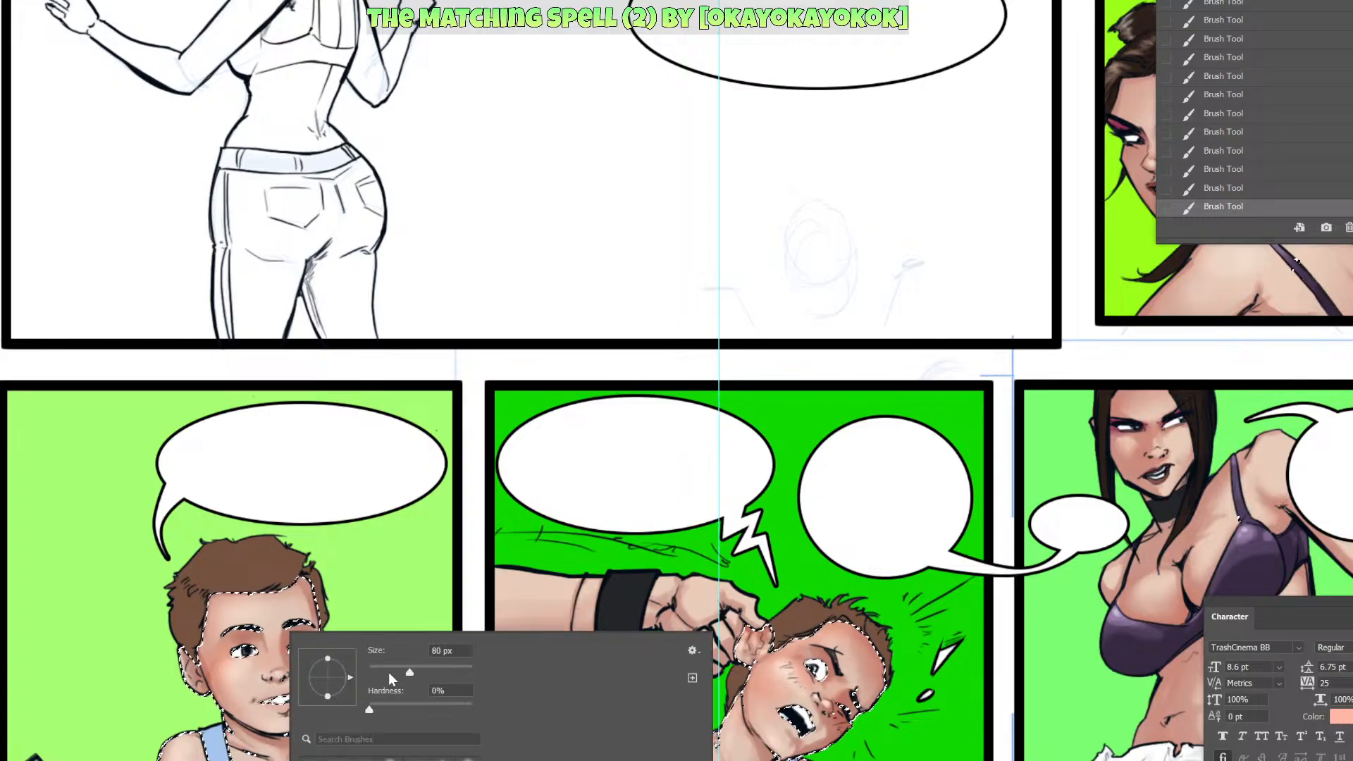
{"action": "key", "text": "Return"}
{"action": "mouse_move", "coordinate": [250, 678]}
{"action": "left_mouse_down"}
{"action": "mouse_move", "coordinate": [308, 686]}
{"action": "mouse_move", "coordinate": [277, 652]}
{"action": "left_mouse_up"}
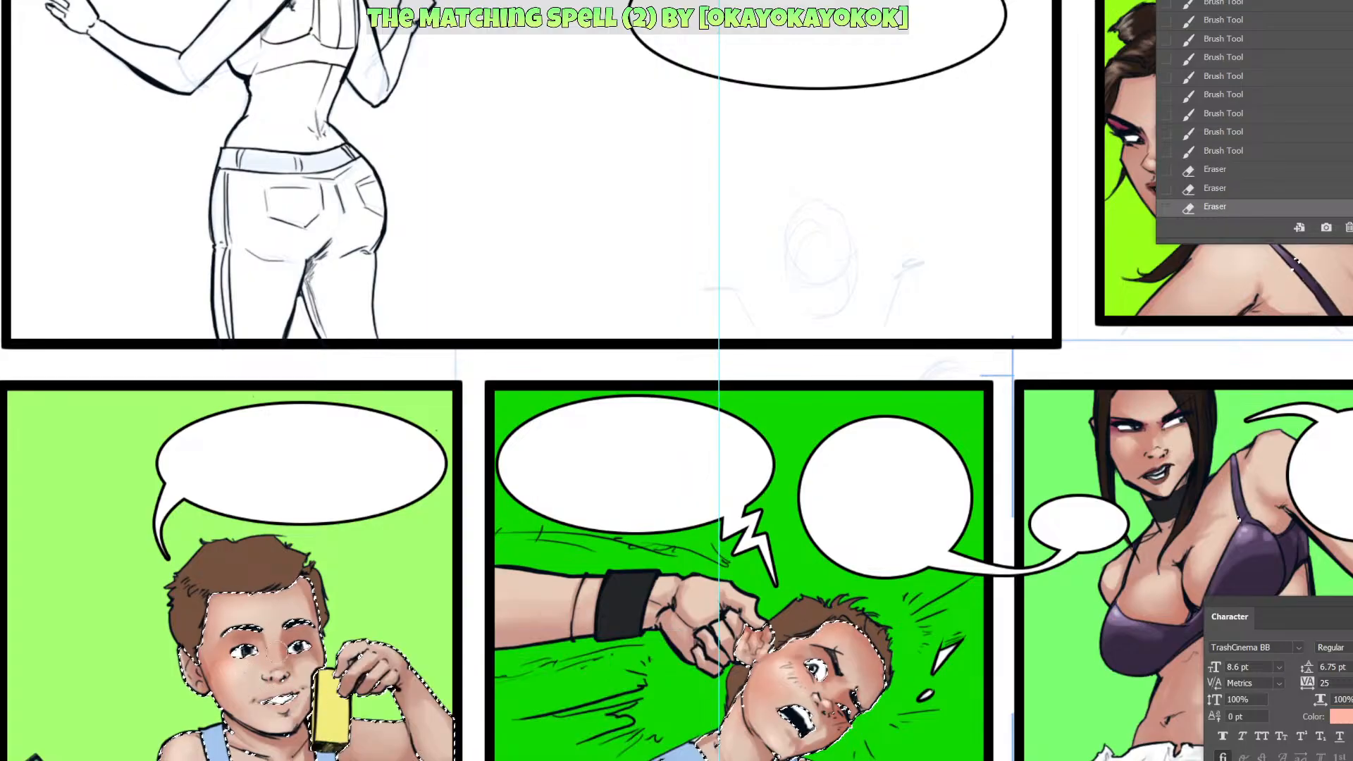
Soften the blush on the boy's face in the second green panel with the eraser, adjusting its size.
{"action": "mouse_move", "coordinate": [338, 749]}
{"action": "left_mouse_down"}
{"action": "mouse_move", "coordinate": [286, 719]}
{"action": "mouse_move", "coordinate": [199, 699]}
{"action": "left_mouse_up"}
{"action": "key", "text": "ctrl+minus"}
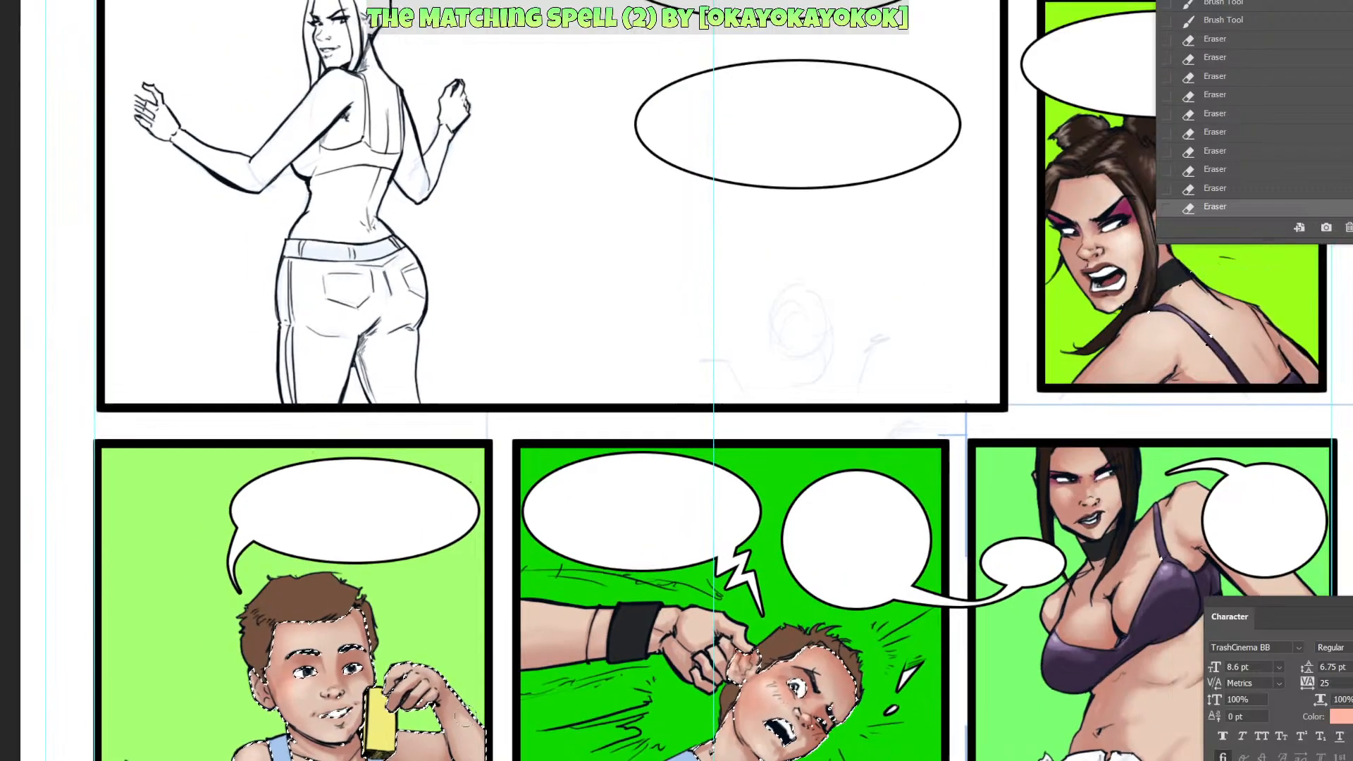
{"action": "left_click_drag", "start_coordinate": [780, 707], "coordinate": [770, 718]}
{"action": "left_click_drag", "start_coordinate": [779, 699], "coordinate": [738, 697]}
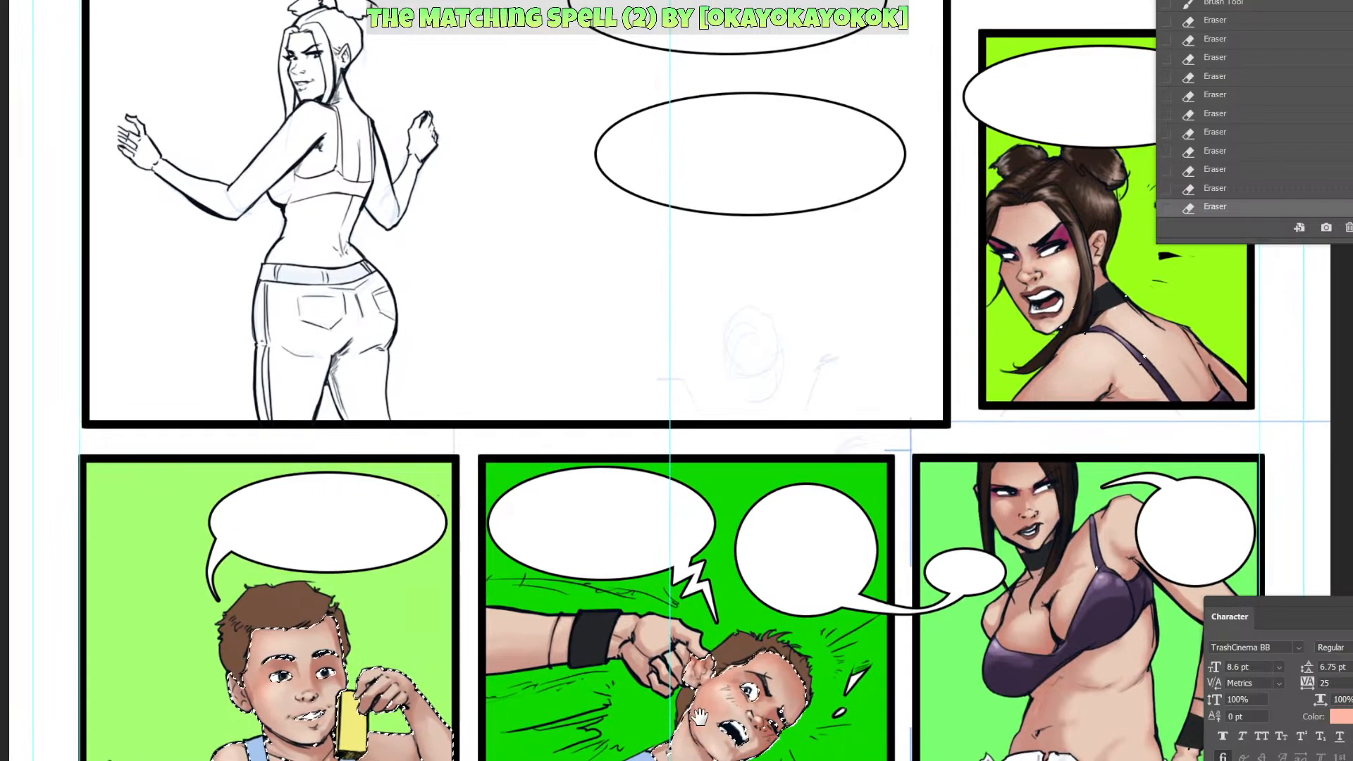
{"action": "key", "text": "ctrl+u"}
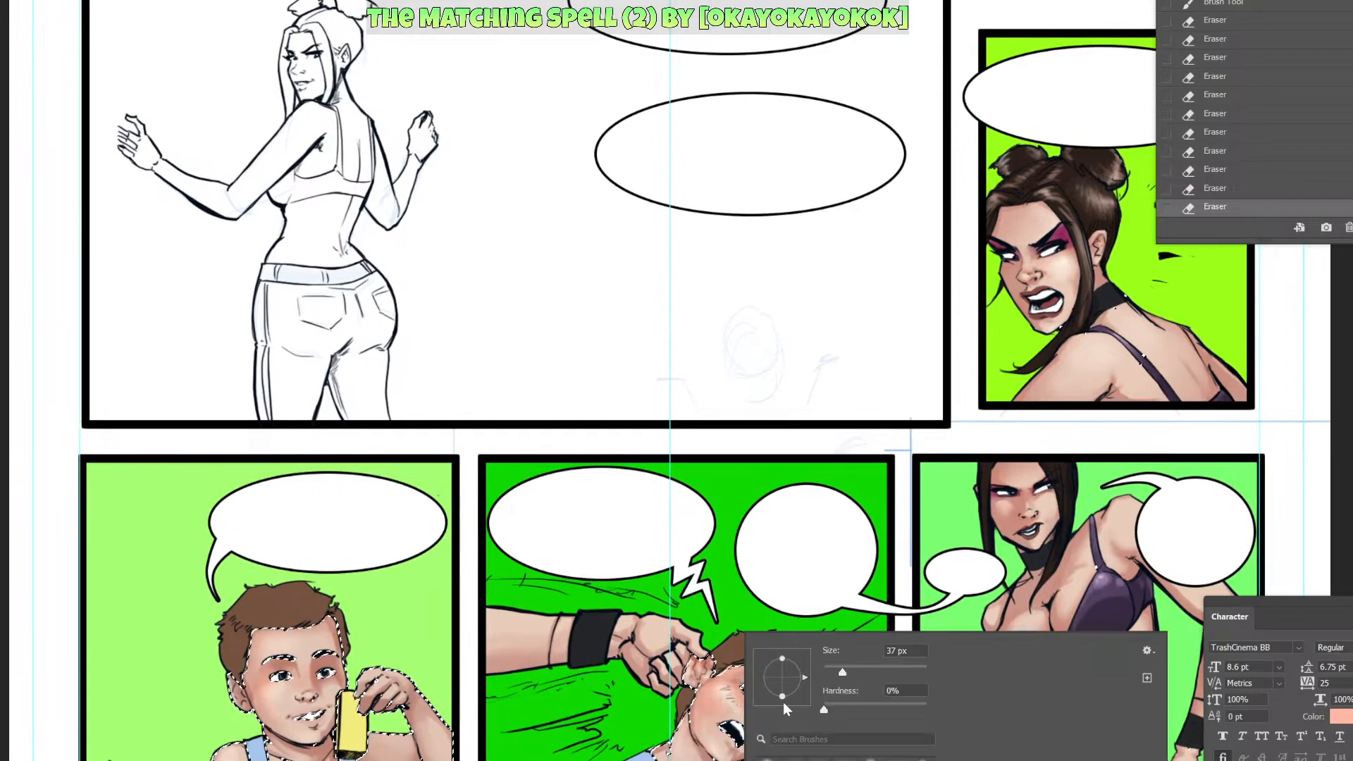
{"action": "key", "text": "Return"}
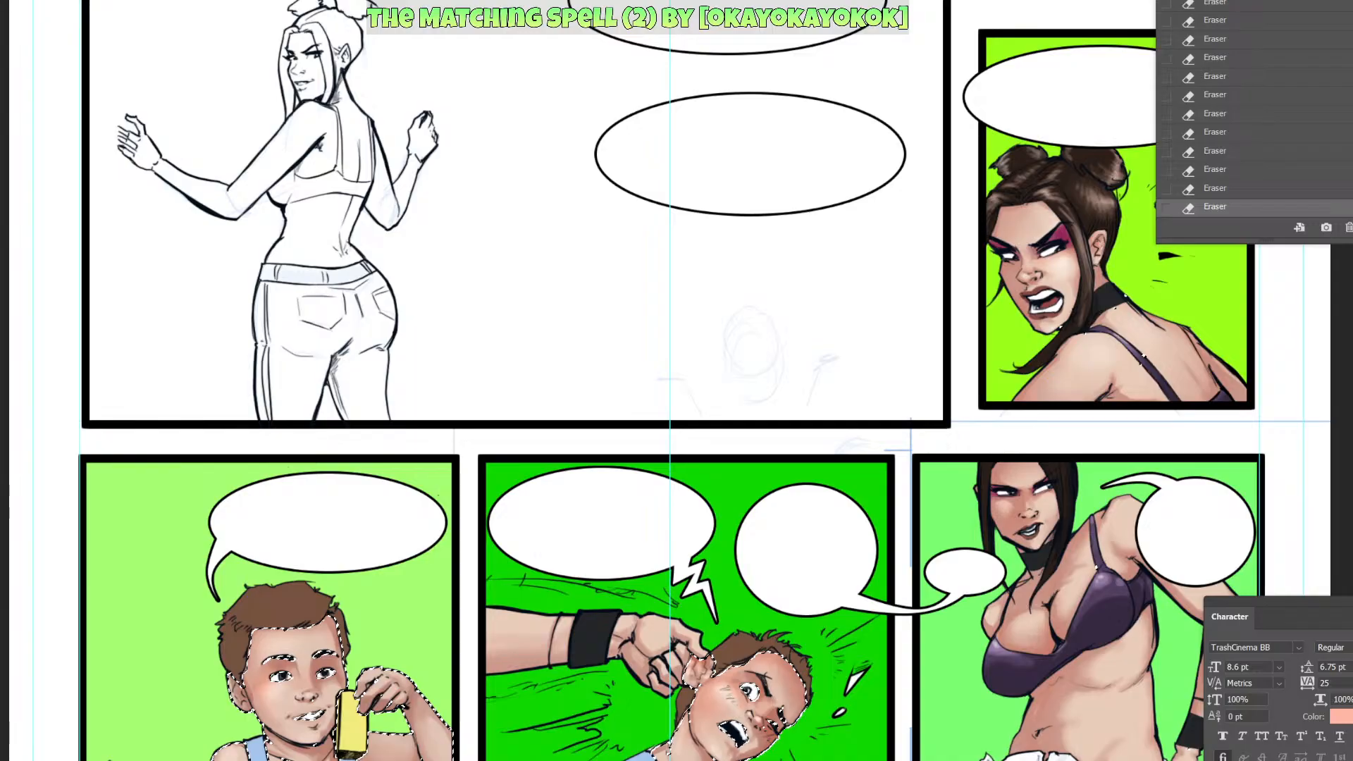
Switch back to the brush and touch up the pink blush on the boy's face in the second green panel.
{"action": "left_click_drag", "start_coordinate": [677, 381], "coordinate": [634, 321]}
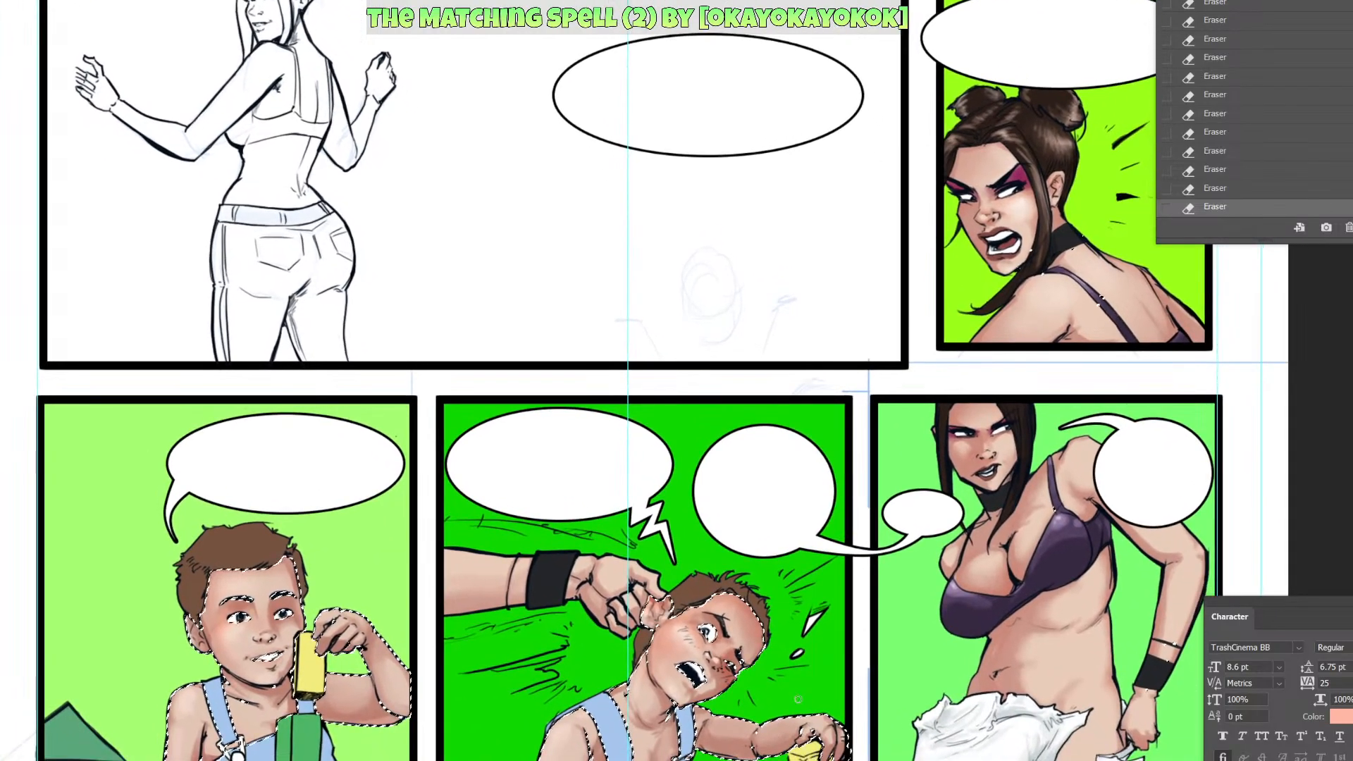
{"action": "mouse_move", "coordinate": [751, 700]}
{"action": "left_mouse_down"}
{"action": "mouse_move", "coordinate": [721, 703]}
{"action": "mouse_move", "coordinate": [721, 667]}
{"action": "mouse_move", "coordinate": [719, 700]}
{"action": "mouse_move", "coordinate": [758, 656]}
{"action": "left_mouse_up"}
{"action": "key", "text": "b"}
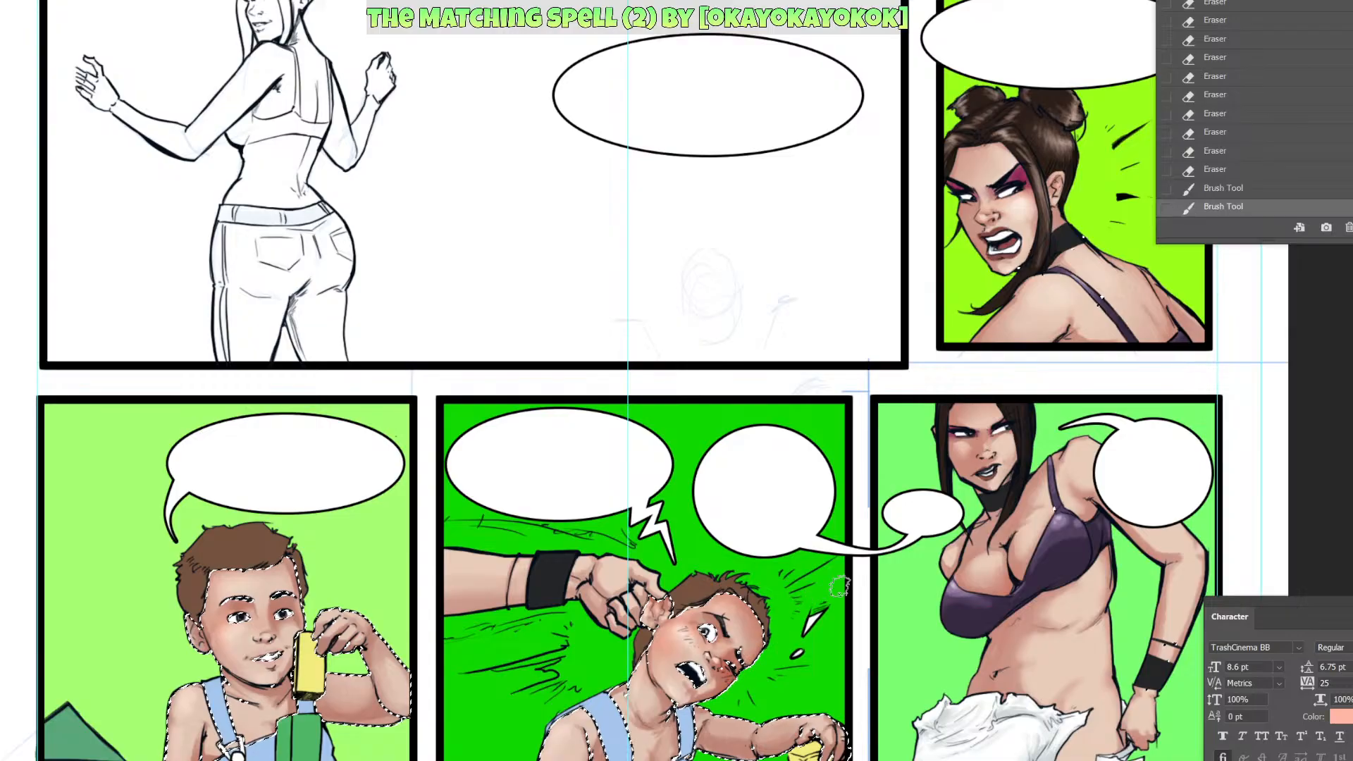
Clear the skin selection with the Lasso tool.
{"action": "scroll", "coordinate": [806, 693], "scroll_direction": "down", "scroll_amount": 1}
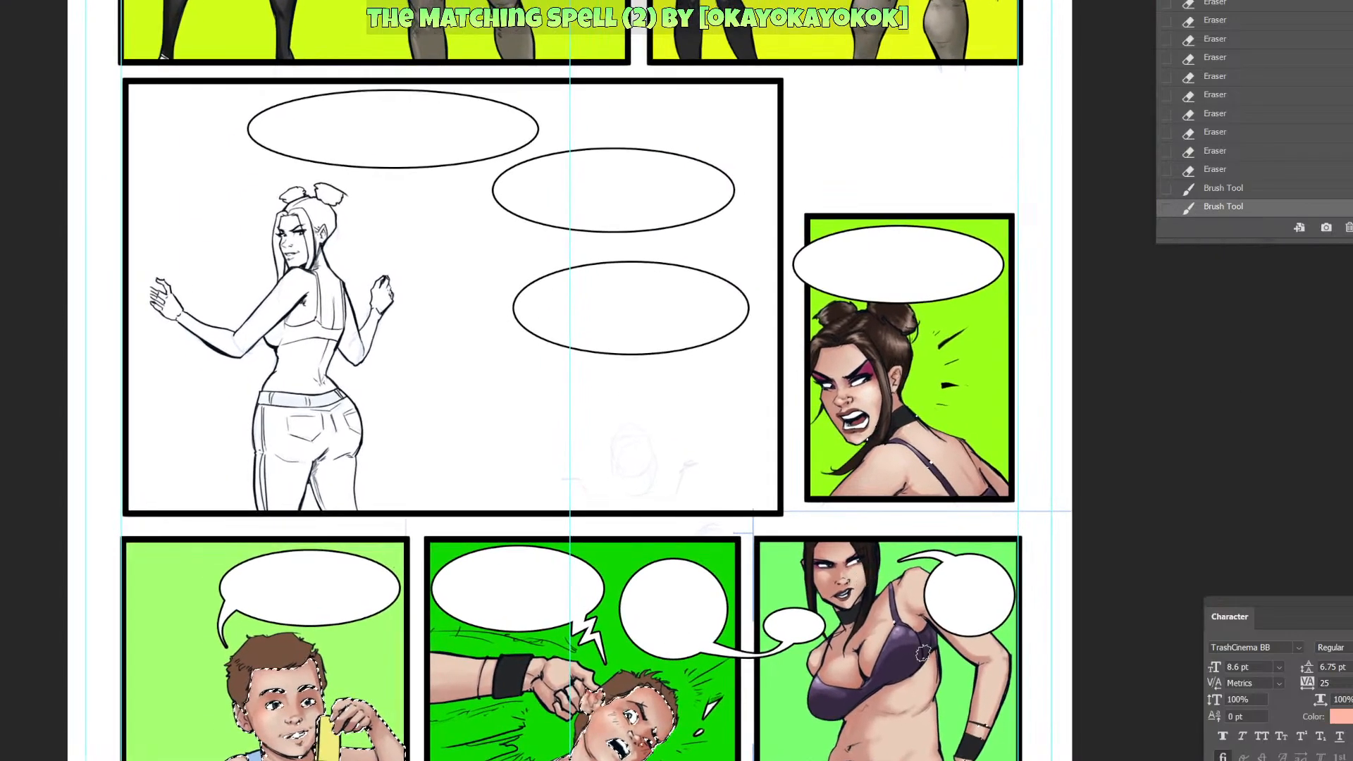
{"action": "key", "text": "l"}
{"action": "left_click", "coordinate": [30, 266]}
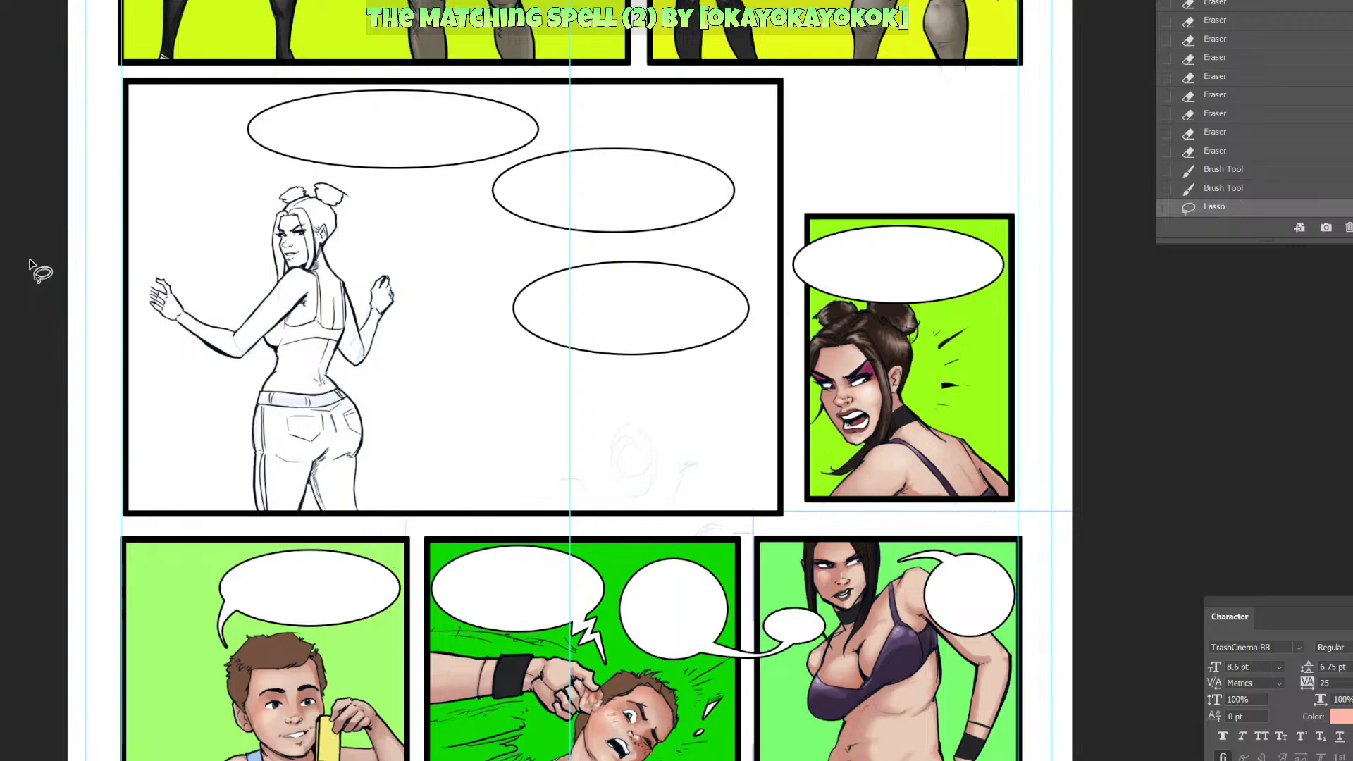
Select the boy's blue overalls in the first two green panels with the Magic Wand tool.
{"action": "left_click_drag", "start_coordinate": [833, 553], "coordinate": [869, 430]}
{"action": "key", "text": "ctrl+plus"}
{"action": "key", "text": "ctrl+plus"}
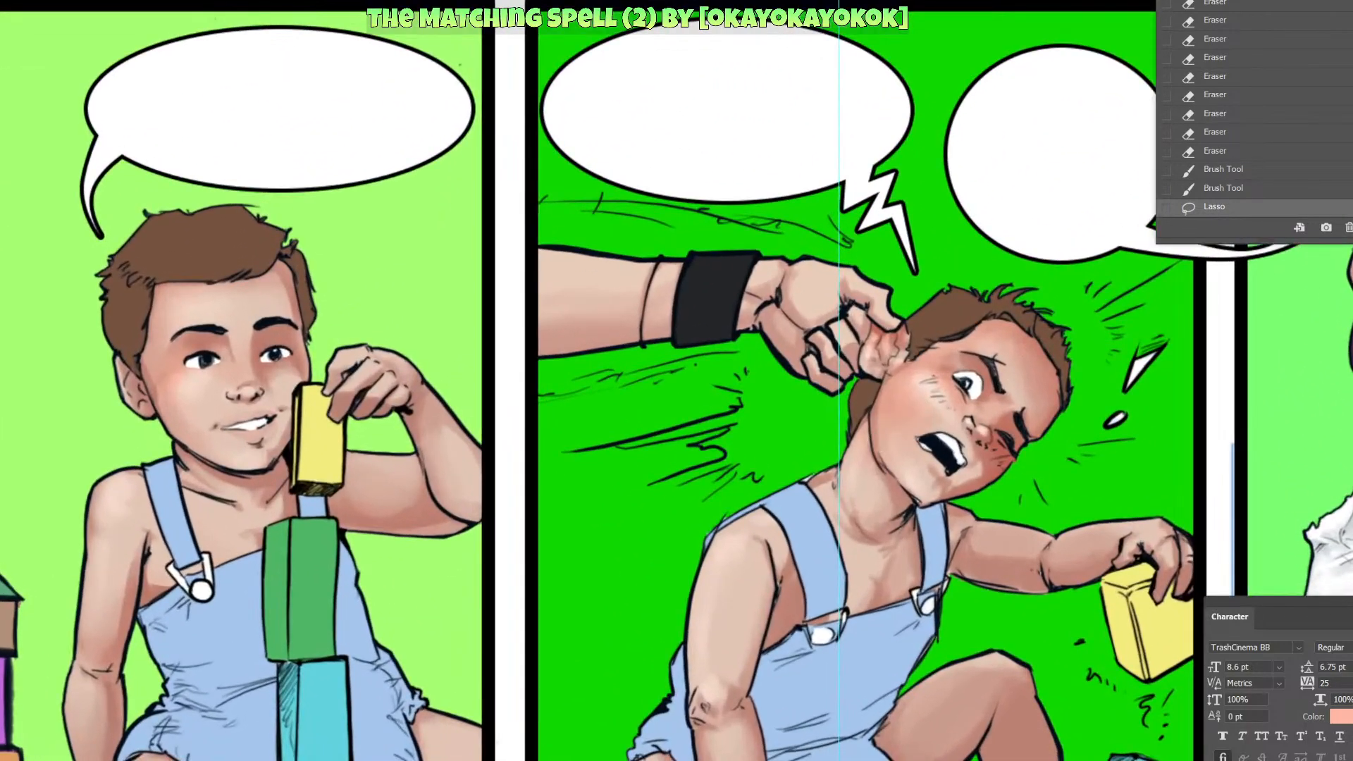
{"action": "key", "text": "w"}
{"action": "left_click", "coordinate": [116, 620]}
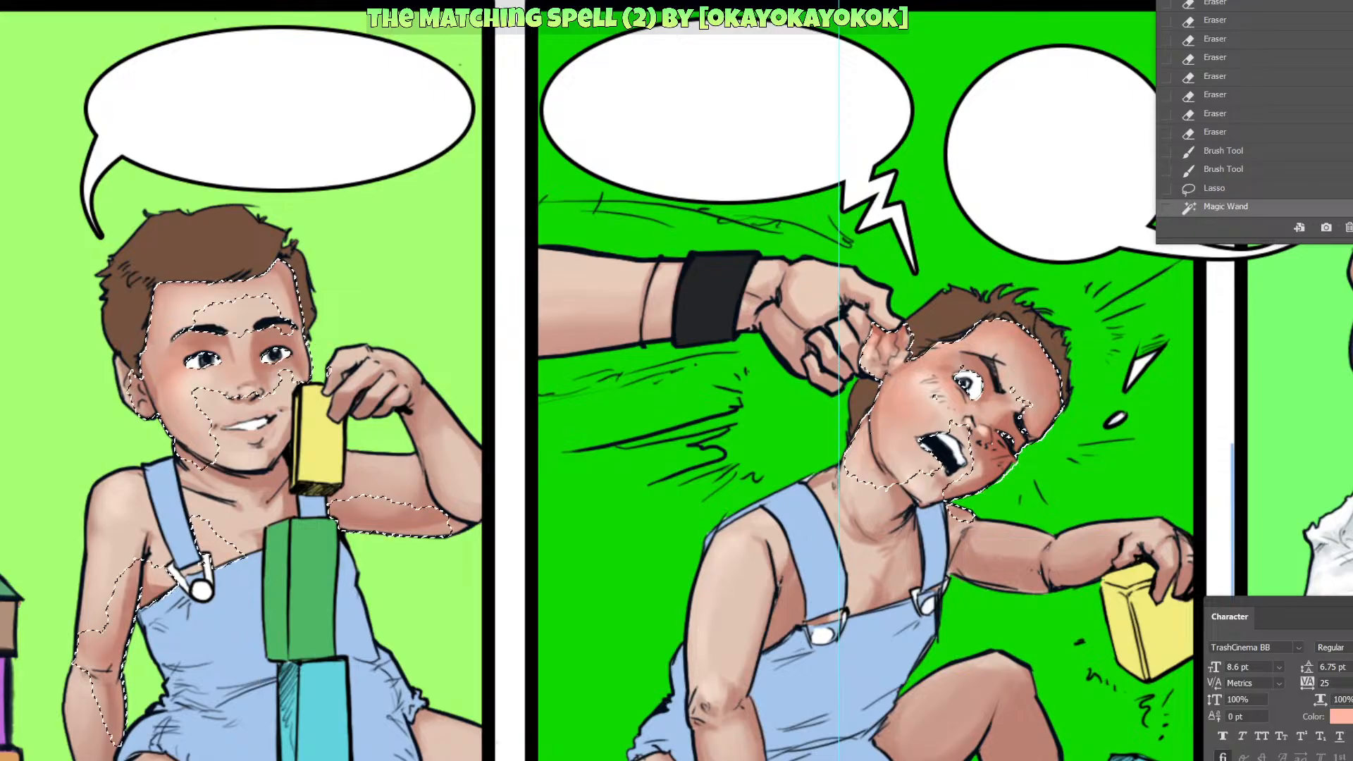
{"action": "key", "text": "ctrl+d"}
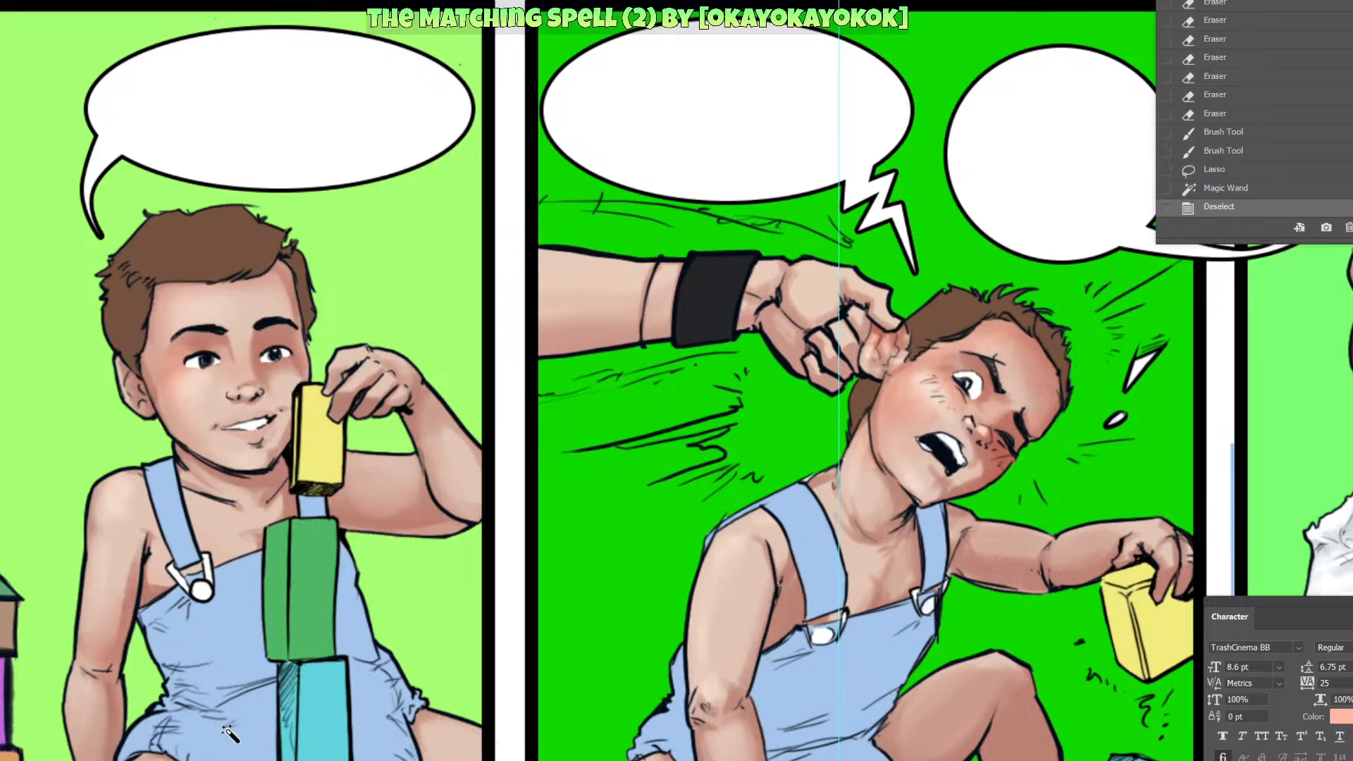
{"action": "left_click", "coordinate": [229, 698]}
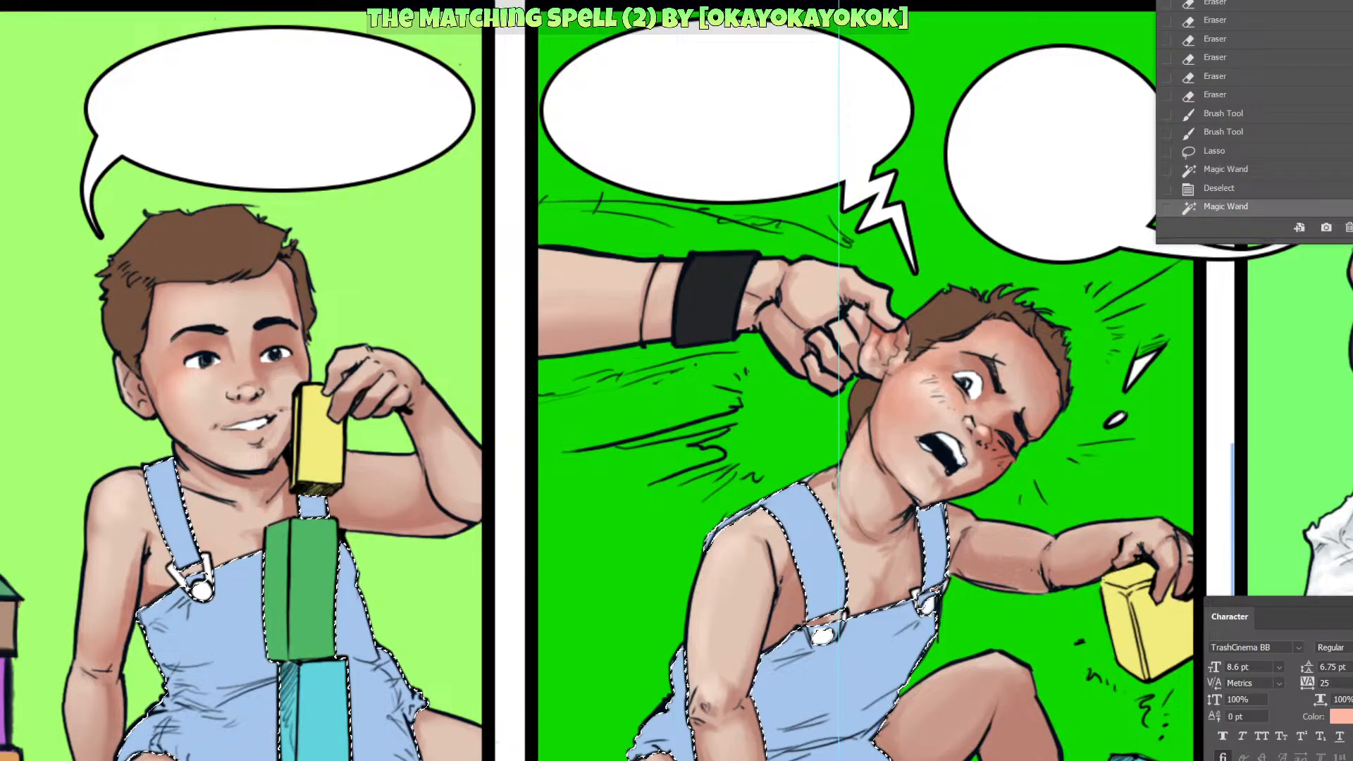
Set the foreground colour to a darker shade of the overalls' blue with hue 219.
{"action": "left_click", "coordinate": [675, 715]}
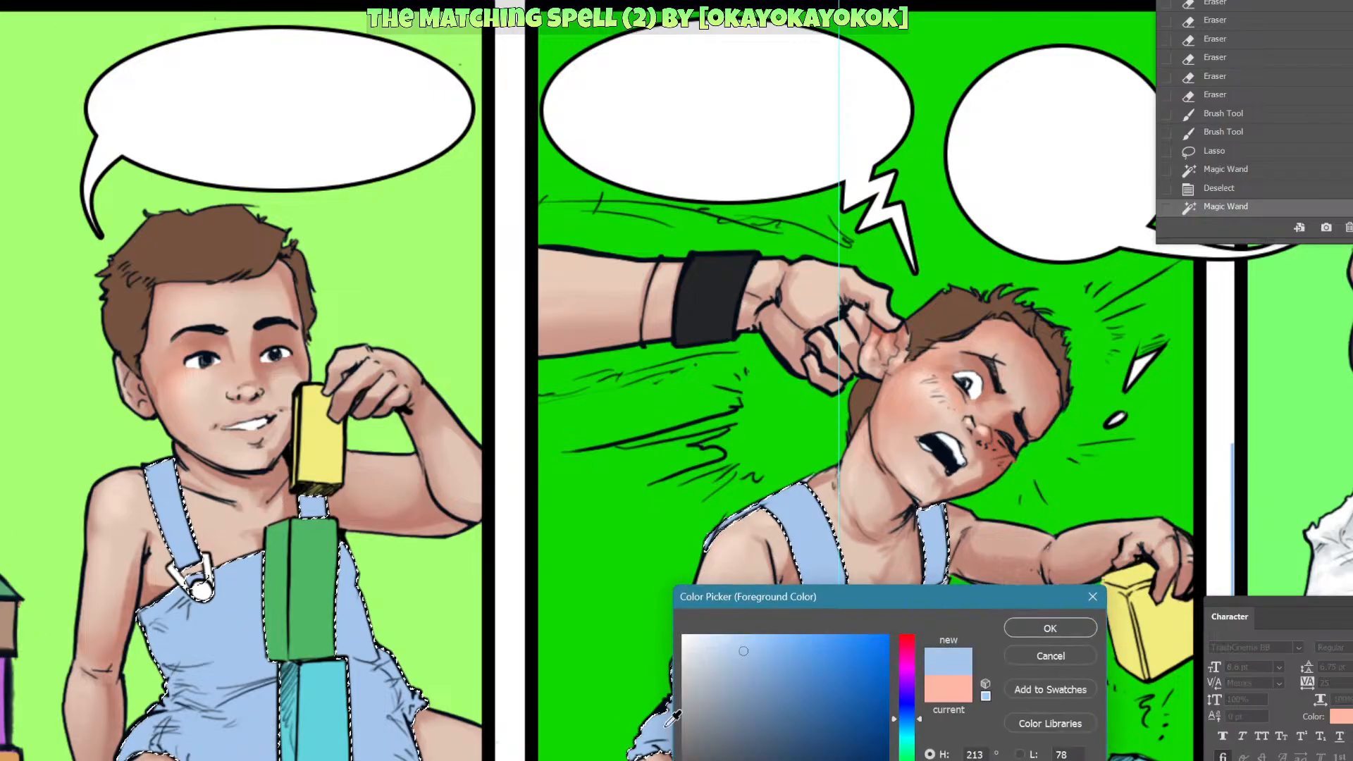
{"action": "left_click", "coordinate": [773, 694]}
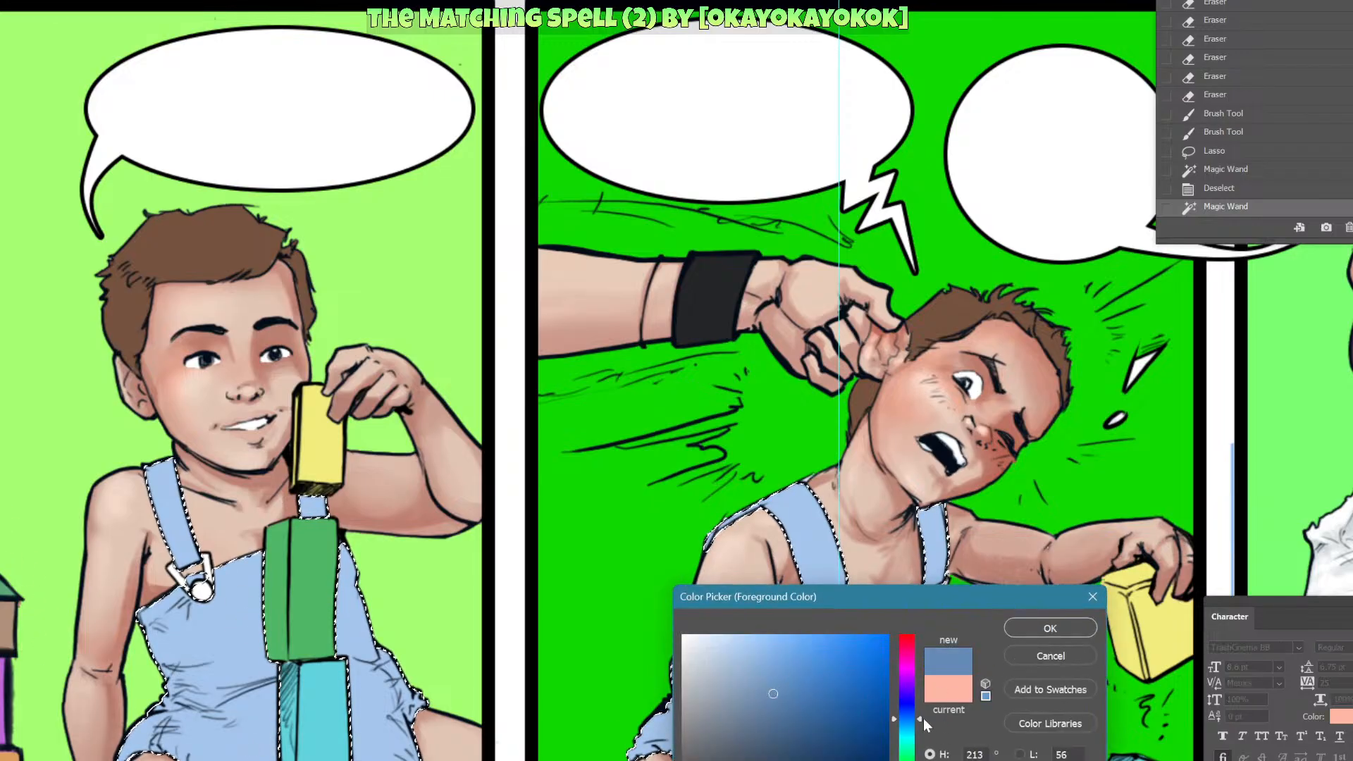
{"action": "left_click", "coordinate": [920, 717]}
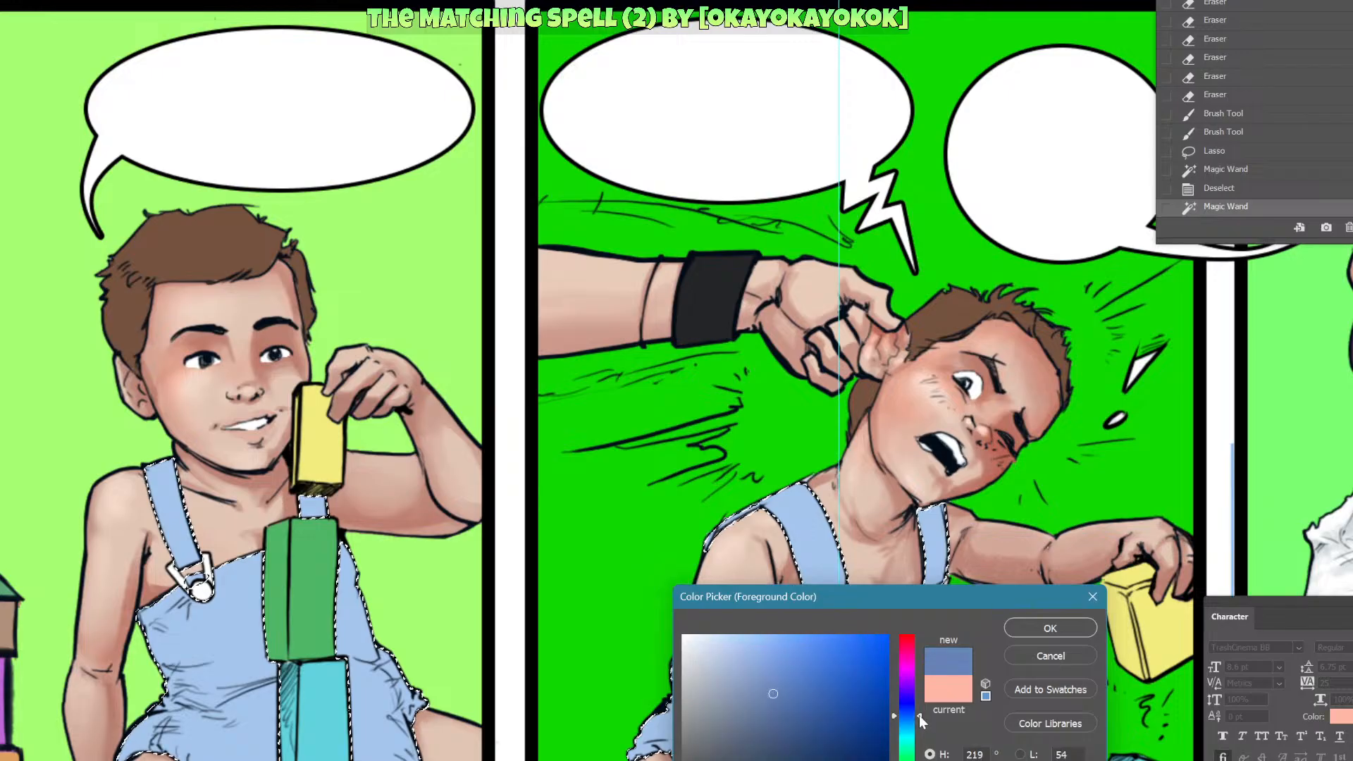
{"action": "left_click", "coordinate": [1050, 628]}
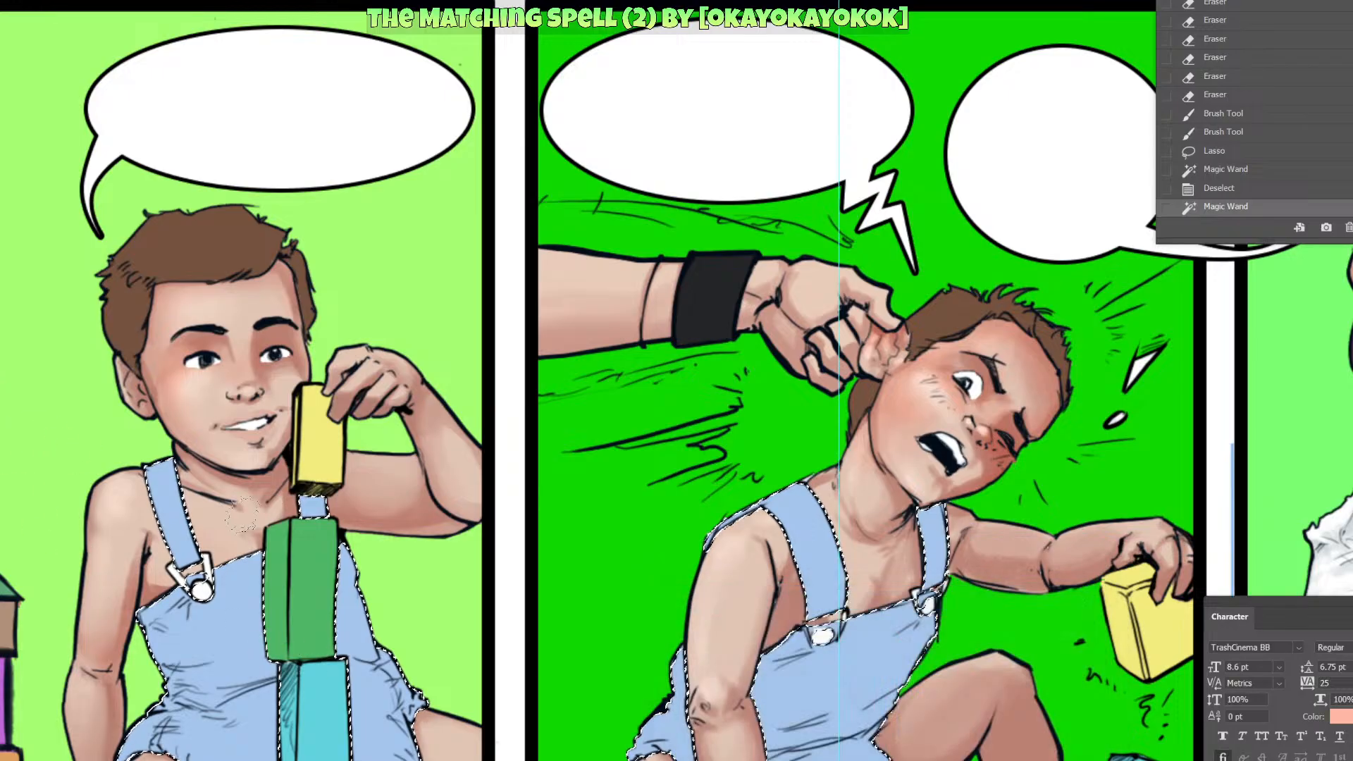
Paint darker blue shadows on the overall straps in the first green panel, using a 17 px brush.
{"action": "right_click", "coordinate": [289, 511]}
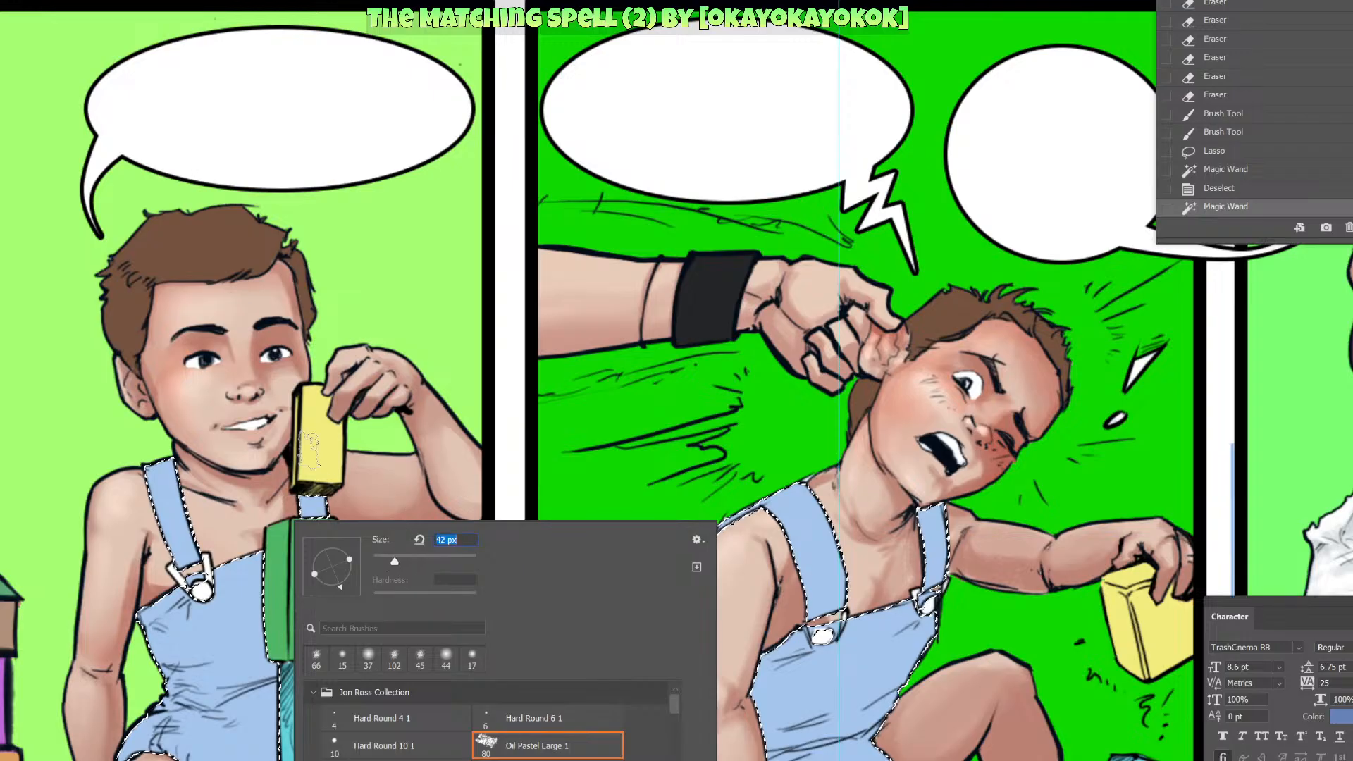
{"action": "left_click_drag", "start_coordinate": [176, 550], "coordinate": [194, 556]}
{"action": "mouse_move", "coordinate": [320, 499]}
{"action": "left_mouse_down"}
{"action": "mouse_move", "coordinate": [305, 504]}
{"action": "mouse_move", "coordinate": [317, 494]}
{"action": "mouse_move", "coordinate": [324, 518]}
{"action": "left_mouse_up"}
{"action": "right_click", "coordinate": [333, 518]}
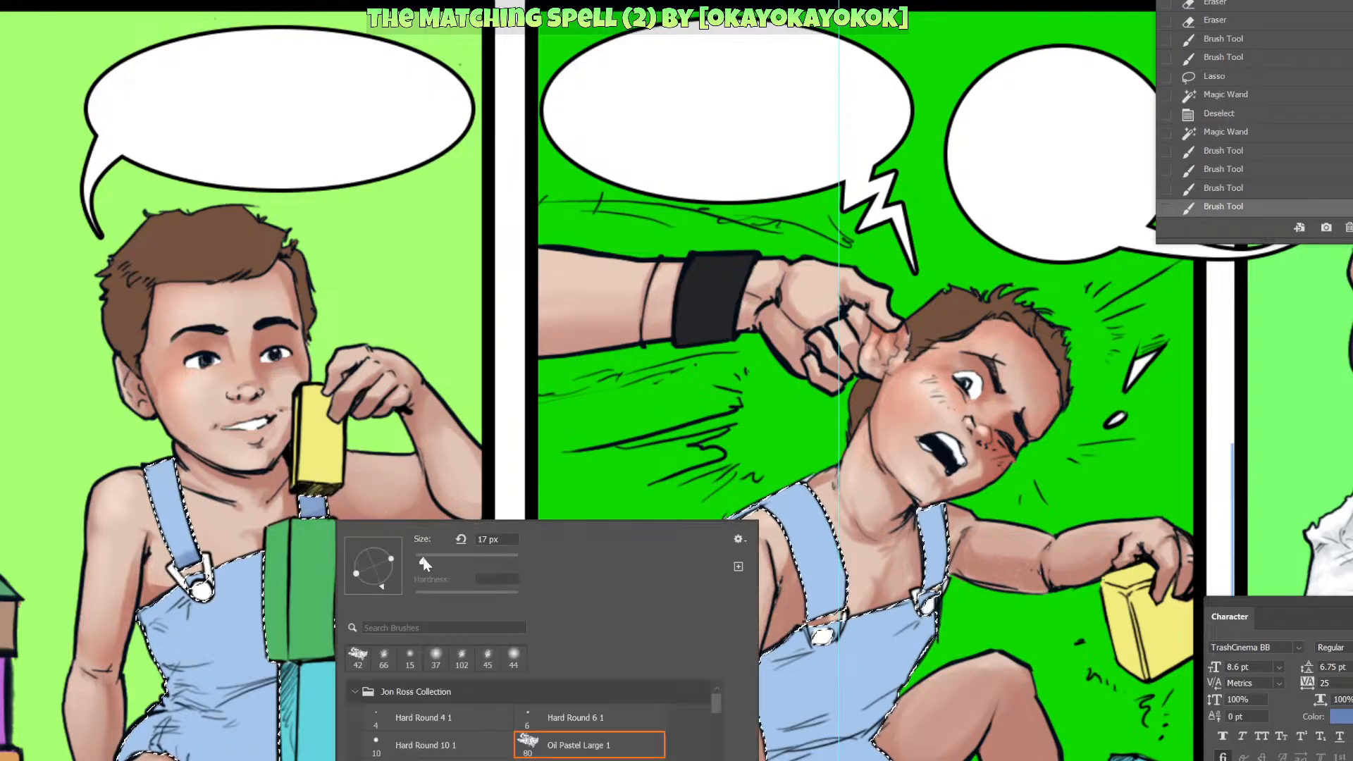
{"action": "left_click", "coordinate": [189, 559]}
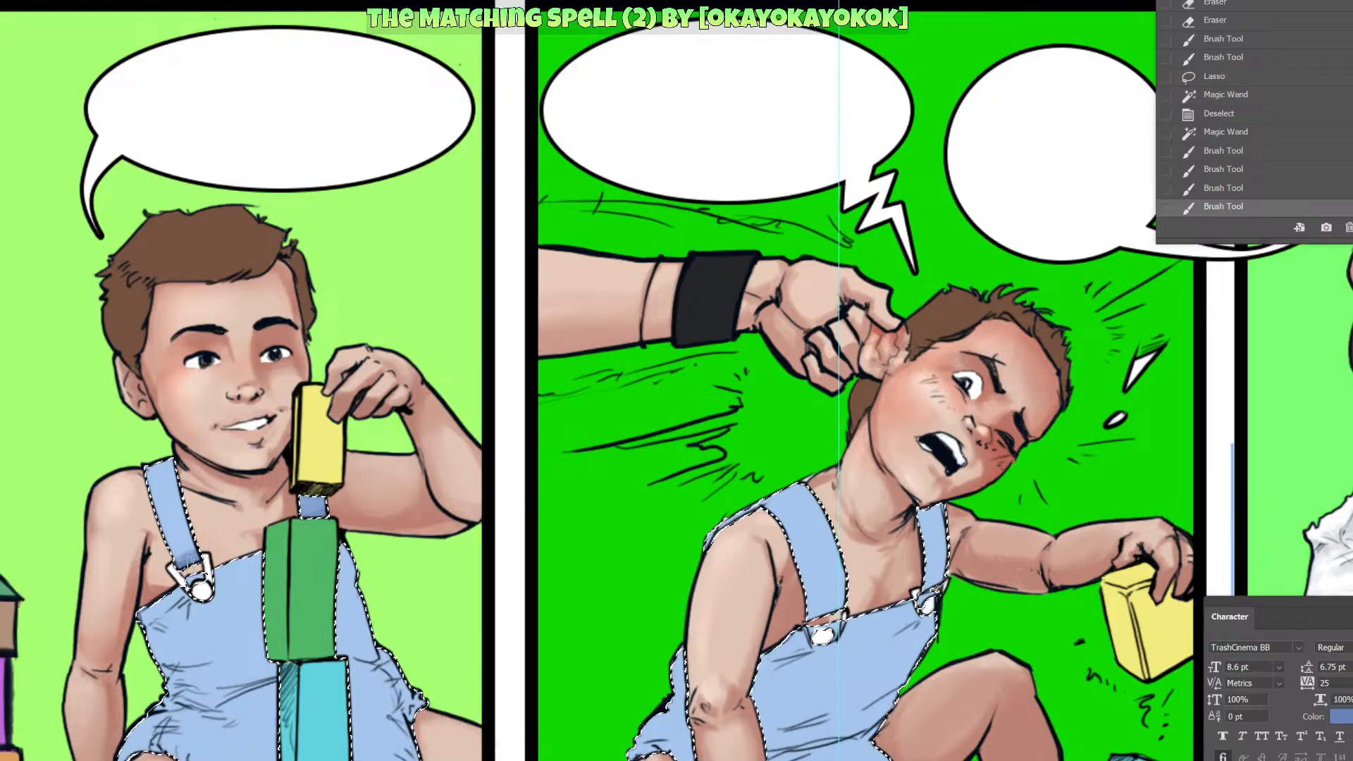
{"action": "right_click", "coordinate": [182, 482]}
{"action": "left_click", "coordinate": [234, 475]}
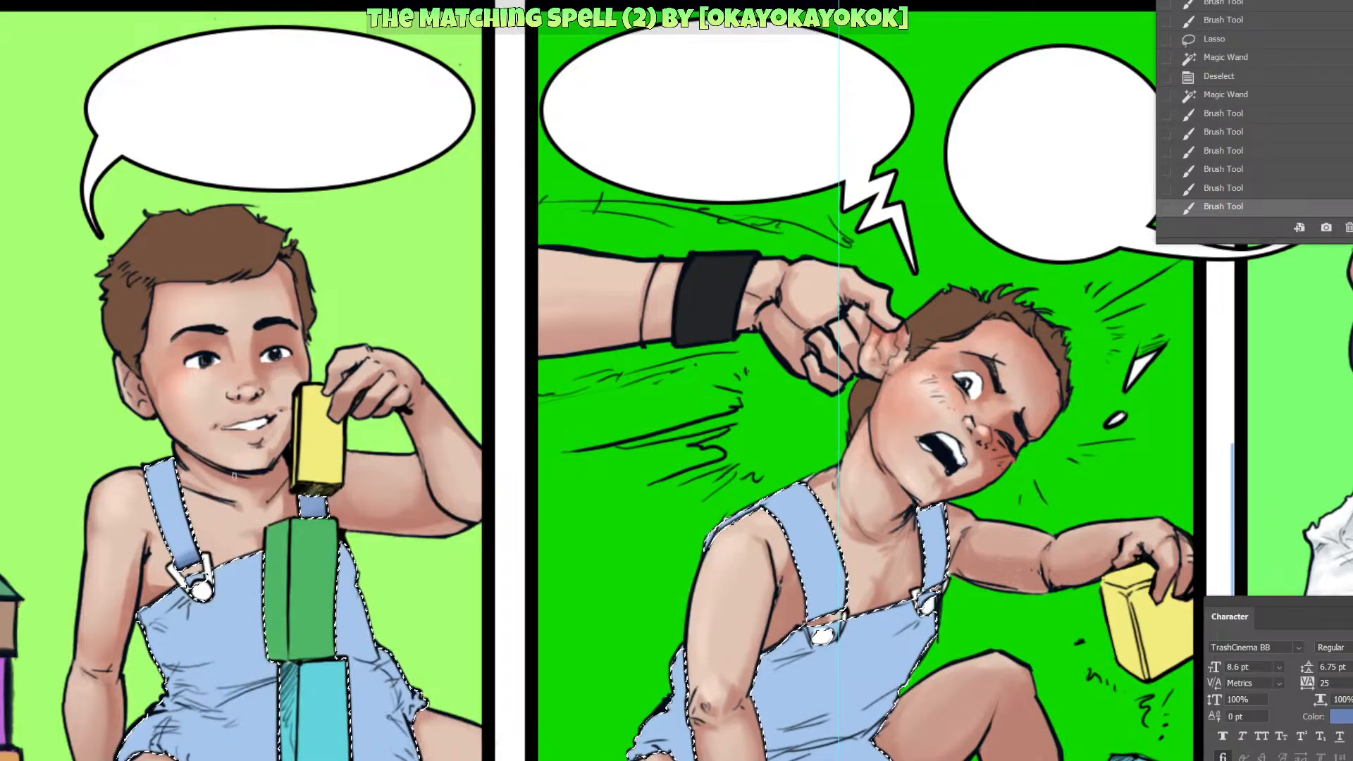
Resize the brush and shade the edge of the bib and along the strap in the first green panel.
{"action": "right_click", "coordinate": [234, 475]}
{"action": "double_click", "coordinate": [285, 531]}
{"action": "left_click_drag", "start_coordinate": [148, 585], "coordinate": [208, 708]}
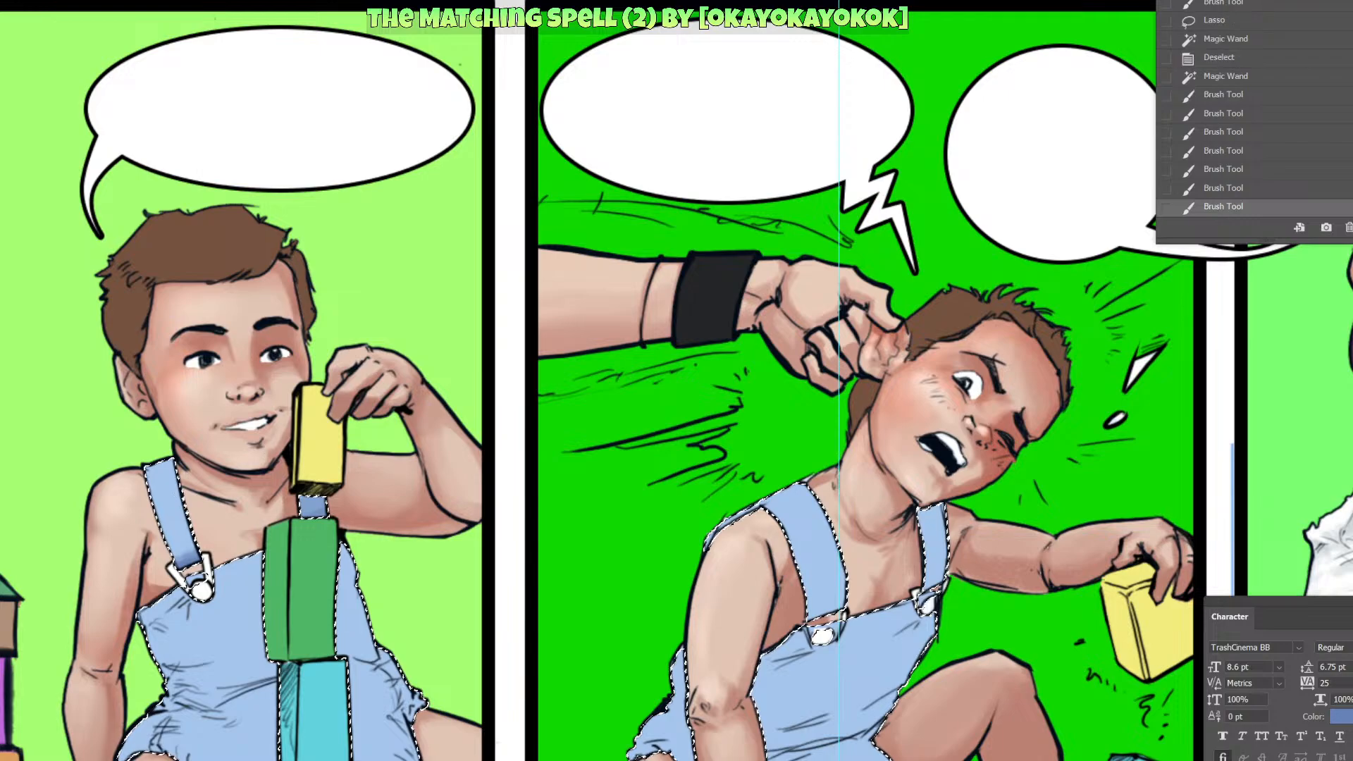
{"action": "left_click_drag", "start_coordinate": [171, 482], "coordinate": [186, 559]}
{"action": "left_click_drag", "start_coordinate": [155, 482], "coordinate": [178, 555]}
{"action": "mouse_move", "coordinate": [172, 508]}
{"action": "left_mouse_down"}
{"action": "mouse_move", "coordinate": [204, 577]}
{"action": "mouse_move", "coordinate": [199, 616]}
{"action": "left_mouse_up"}
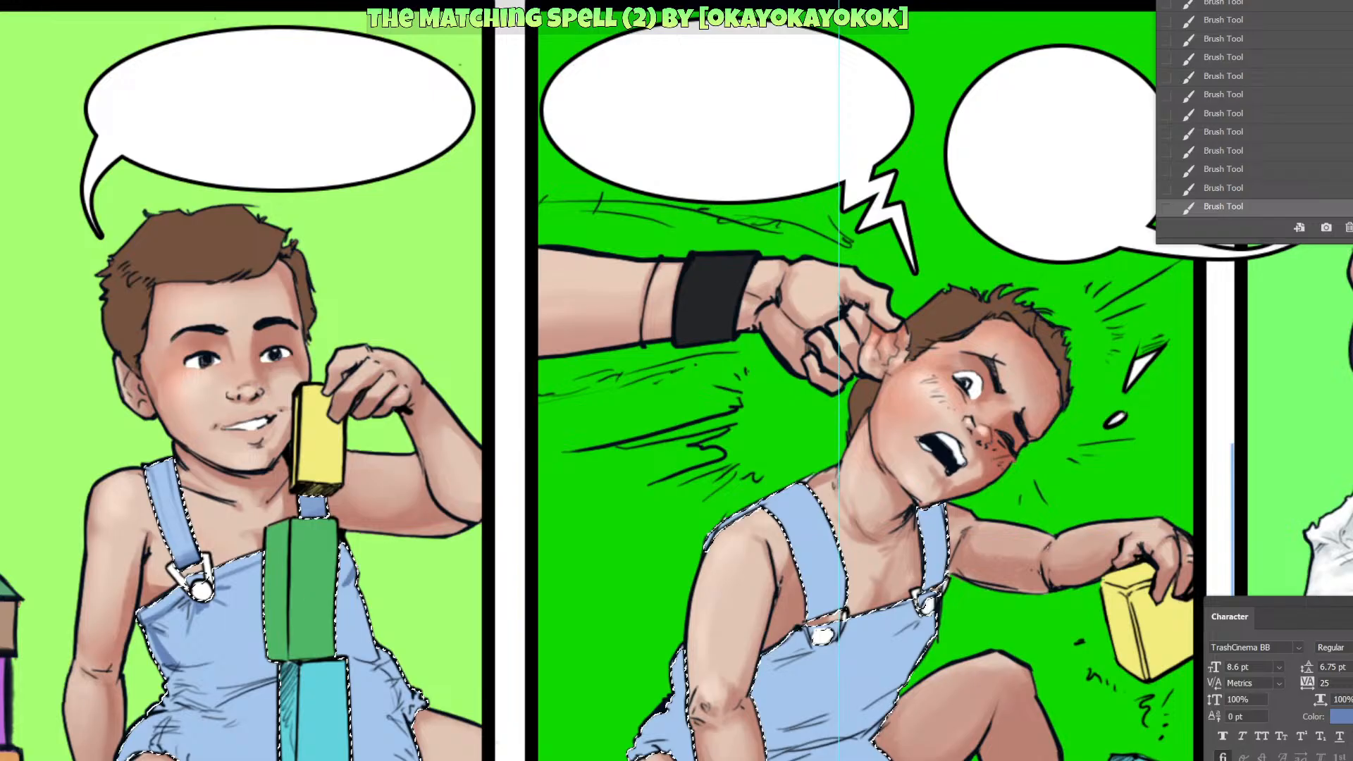
Shade the side of the overalls beside the green block in the first green panel with a 31 px brush.
{"action": "left_click_drag", "start_coordinate": [344, 546], "coordinate": [349, 572]}
{"action": "right_click", "coordinate": [363, 559]}
{"action": "left_click_drag", "start_coordinate": [459, 596], "coordinate": [467, 596]}
{"action": "mouse_move", "coordinate": [345, 551]}
{"action": "left_mouse_down"}
{"action": "mouse_move", "coordinate": [368, 621]}
{"action": "mouse_move", "coordinate": [355, 602]}
{"action": "mouse_move", "coordinate": [368, 632]}
{"action": "mouse_move", "coordinate": [356, 666]}
{"action": "mouse_move", "coordinate": [342, 557]}
{"action": "mouse_move", "coordinate": [372, 617]}
{"action": "left_mouse_up"}
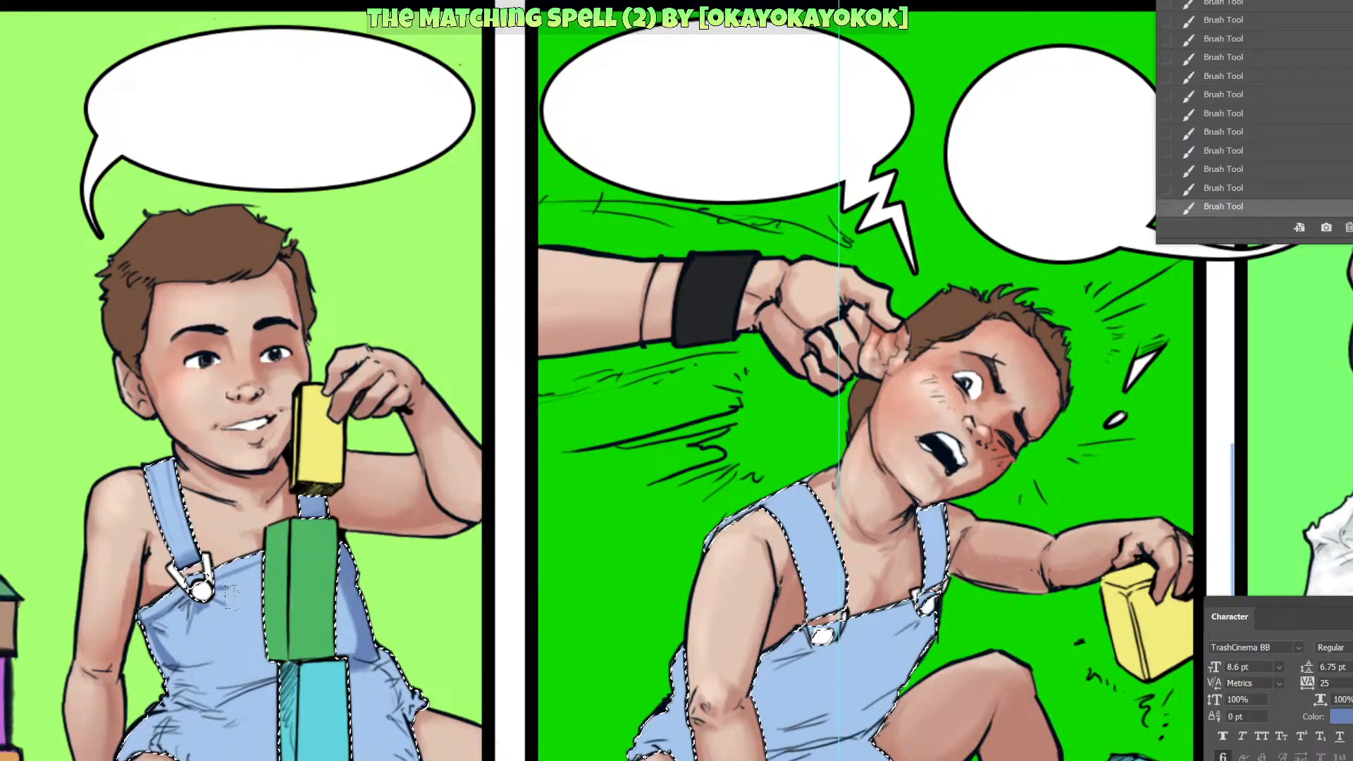
Paint fold shadows across the bib and waist of the first panel's overalls, adjusting the brush size.
{"action": "mouse_move", "coordinate": [179, 629]}
{"action": "left_mouse_down"}
{"action": "mouse_move", "coordinate": [167, 661]}
{"action": "mouse_move", "coordinate": [201, 663]}
{"action": "mouse_move", "coordinate": [171, 658]}
{"action": "mouse_move", "coordinate": [220, 586]}
{"action": "left_mouse_up"}
{"action": "right_click", "coordinate": [219, 587]}
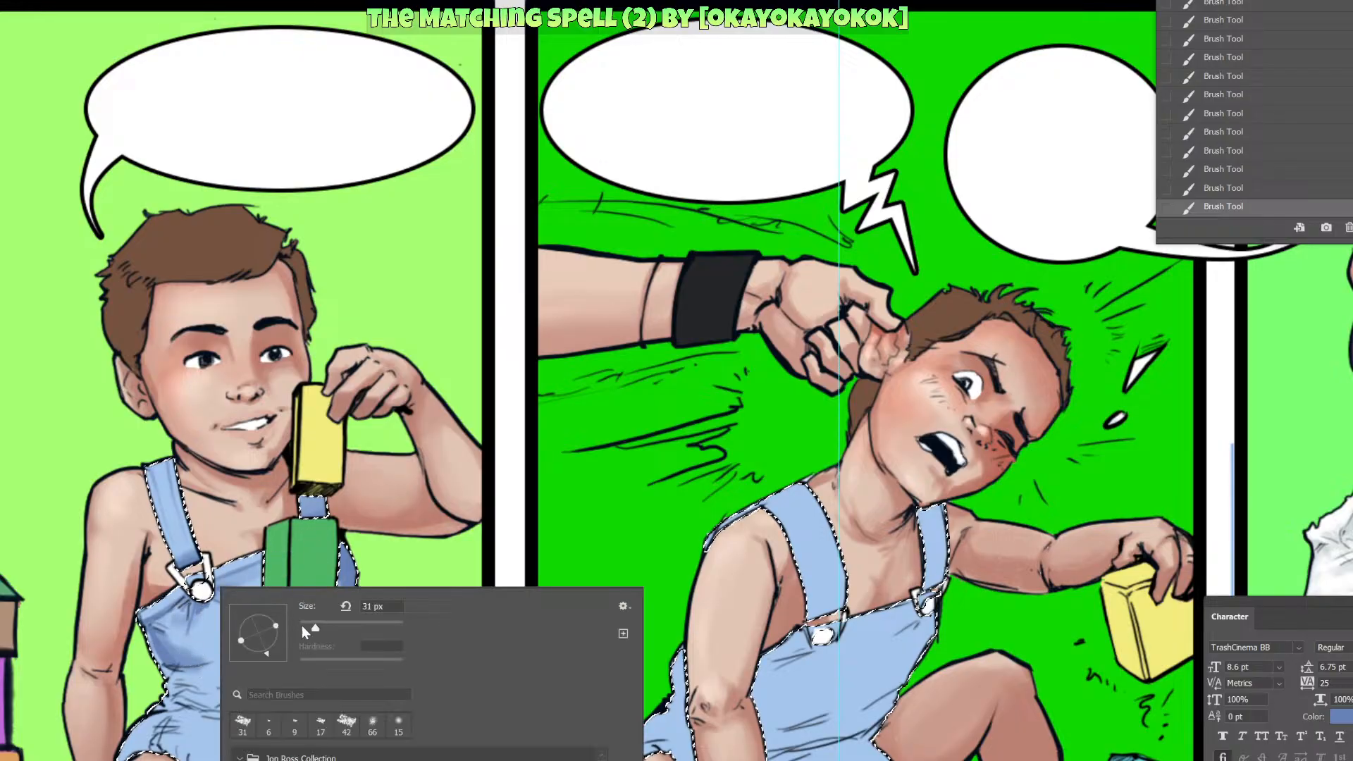
{"action": "left_click", "coordinate": [302, 626]}
{"action": "key", "text": "Return"}
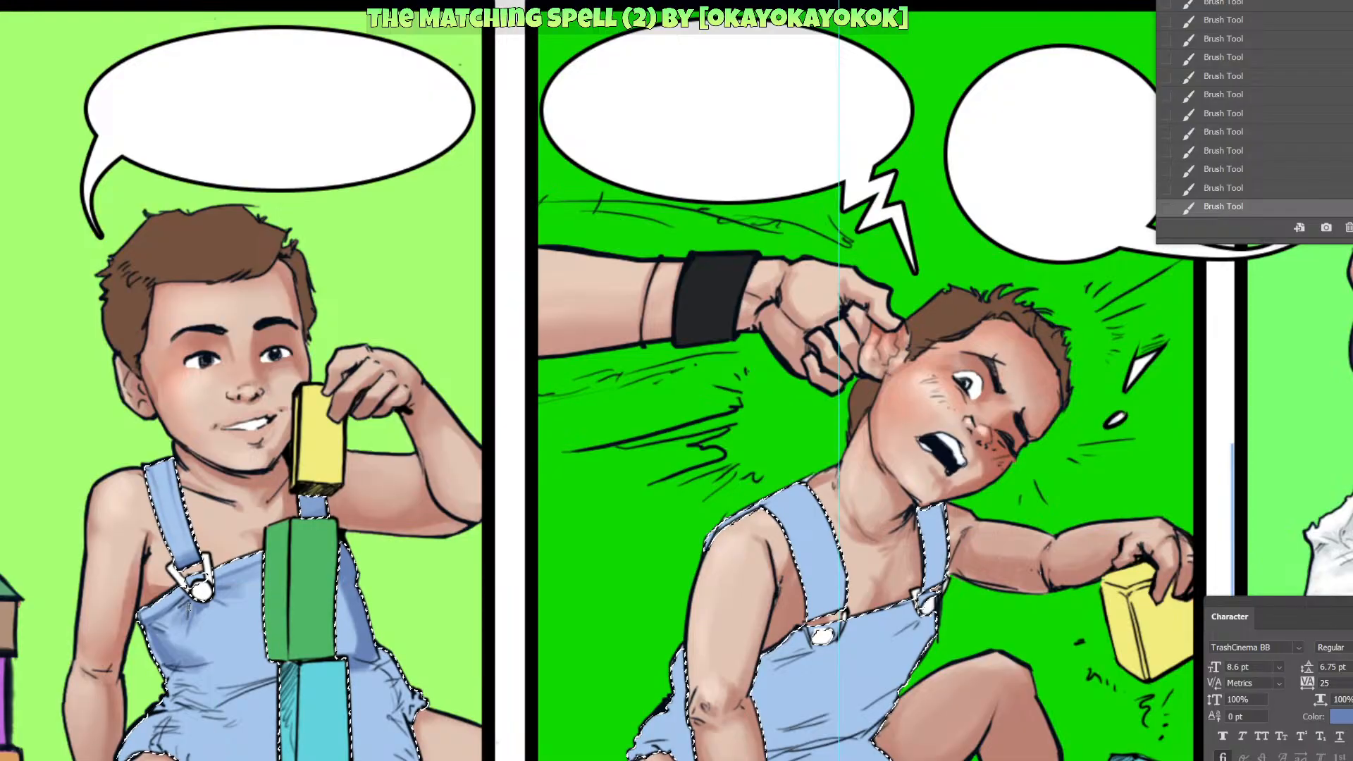
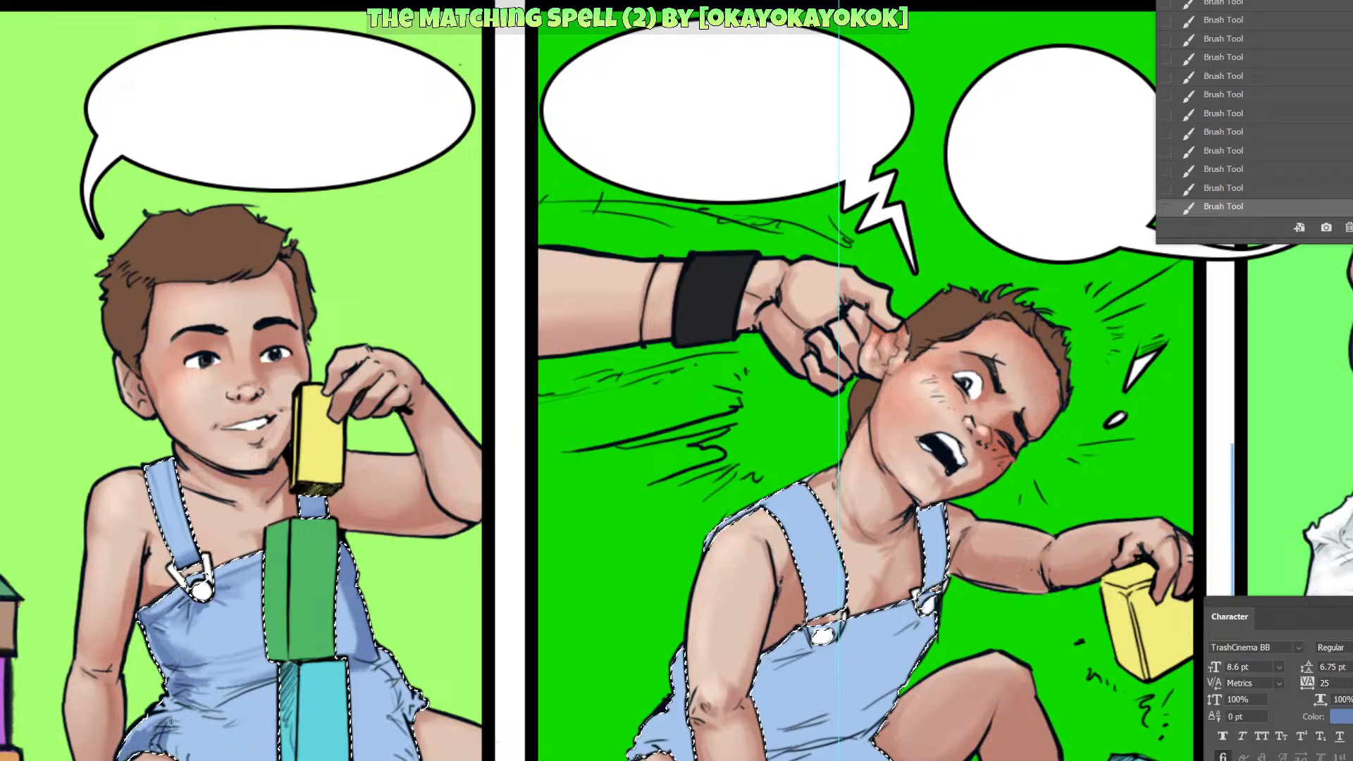
{"action": "right_click", "coordinate": [198, 629]}
{"action": "left_click", "coordinate": [297, 666]}
{"action": "left_click", "coordinate": [288, 583]}
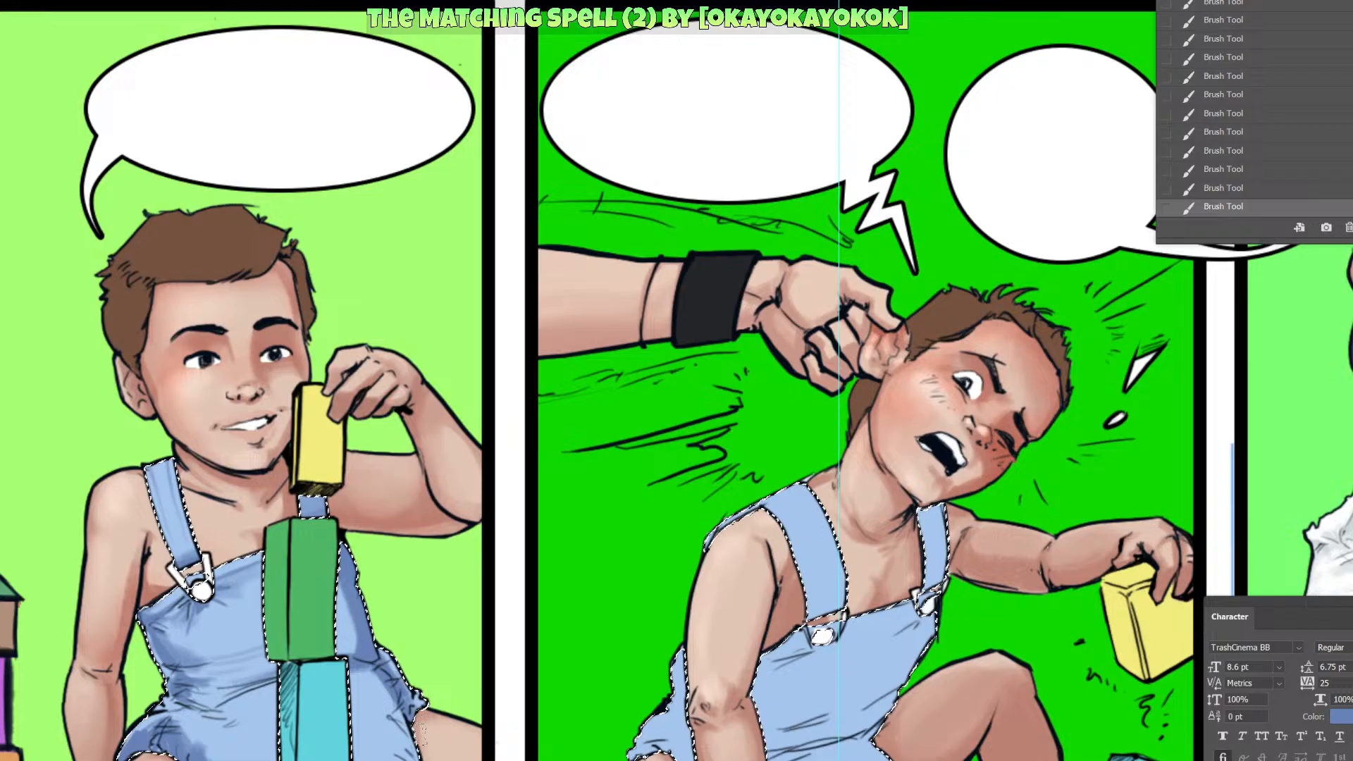
Vary the brush size and deepen the shadows on the lap and leg of the first panel's overalls.
{"action": "right_click", "coordinate": [442, 650]}
{"action": "left_click", "coordinate": [523, 602]}
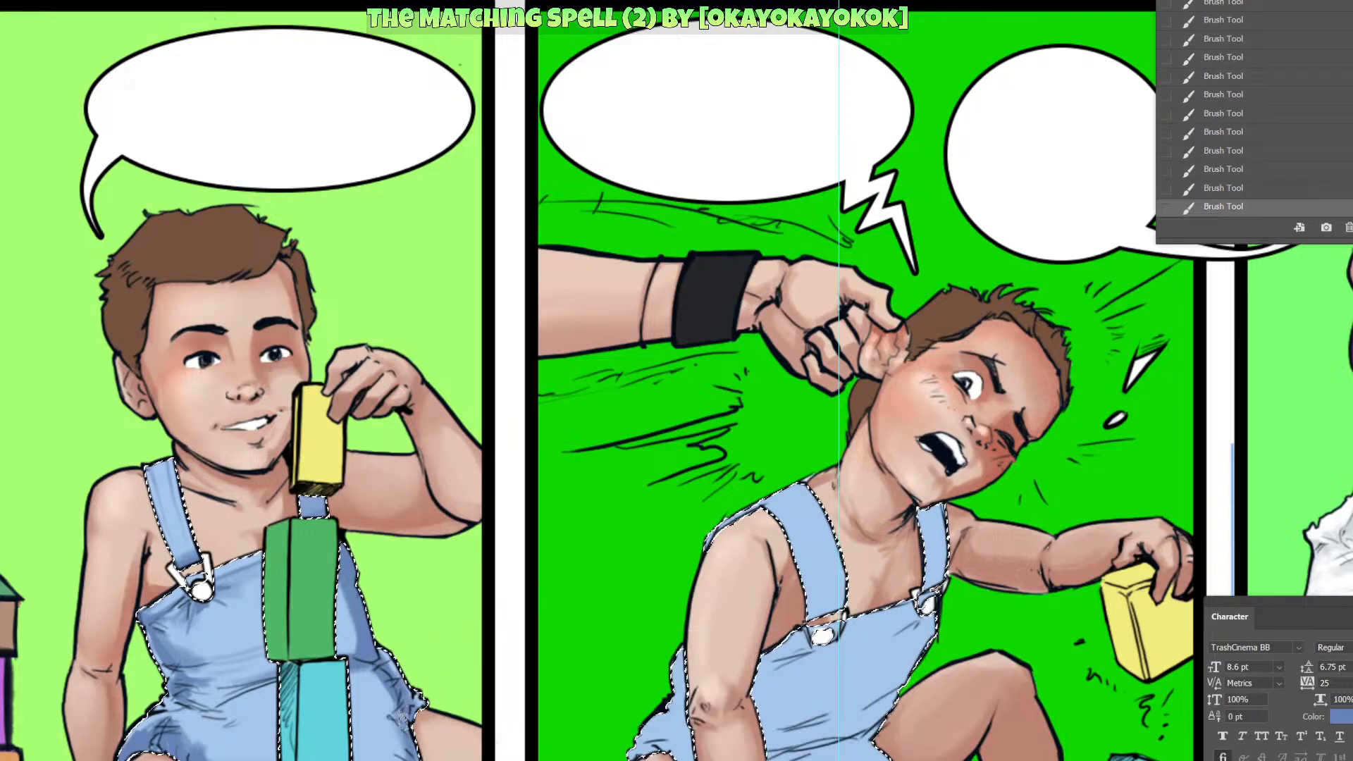
{"action": "right_click", "coordinate": [405, 747]}
{"action": "left_click", "coordinate": [508, 671]}
{"action": "left_click", "coordinate": [521, 604]}
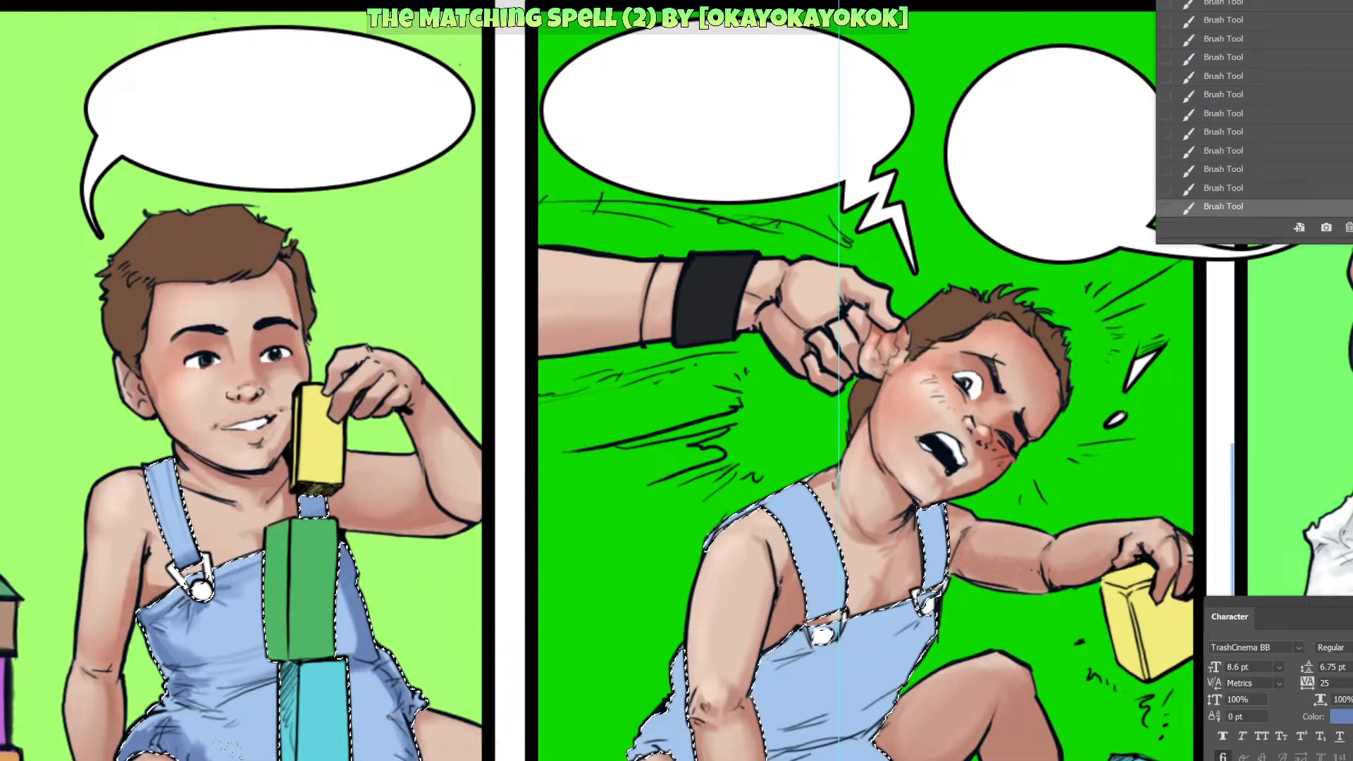
{"action": "left_click_drag", "start_coordinate": [173, 739], "coordinate": [226, 748]}
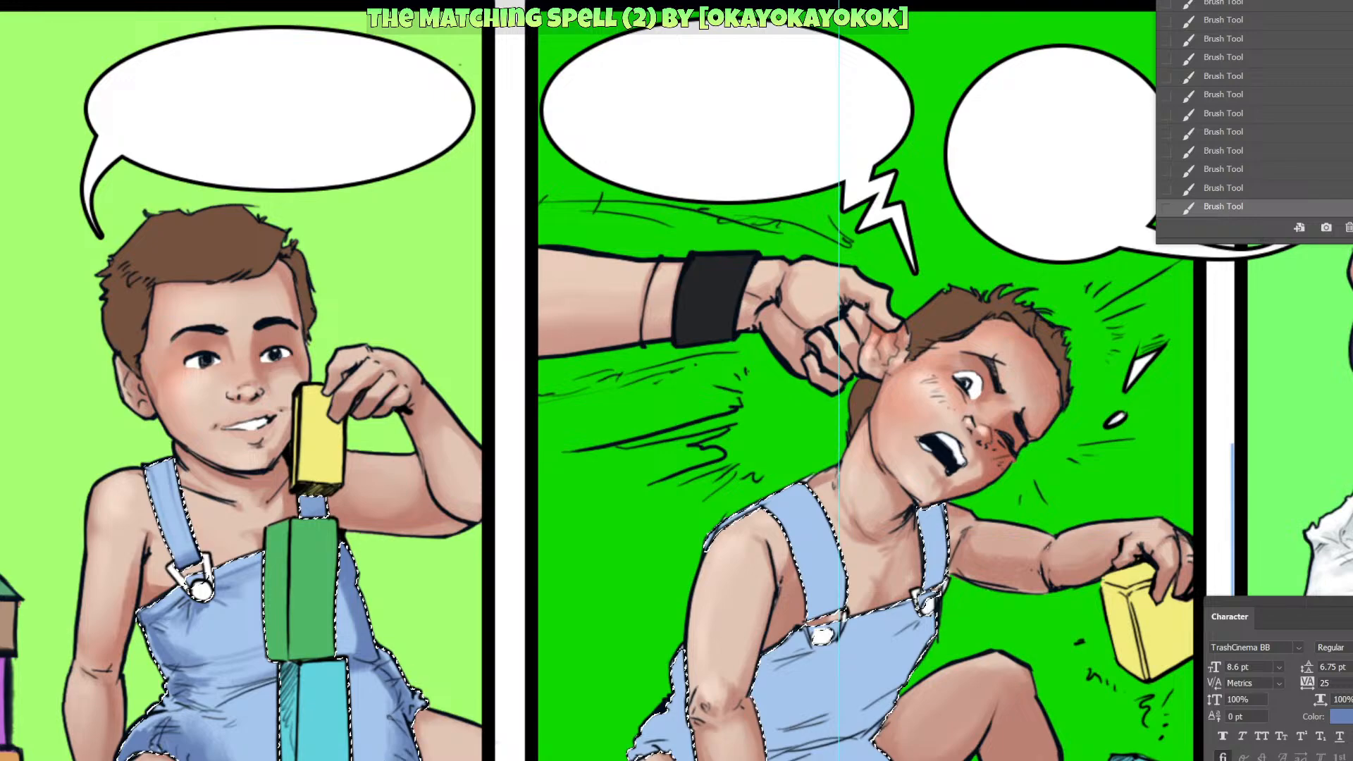
Shade the lower overalls around the cyan block in the first green panel with a resized brush.
{"action": "right_click", "coordinate": [438, 663]}
{"action": "left_click", "coordinate": [530, 669]}
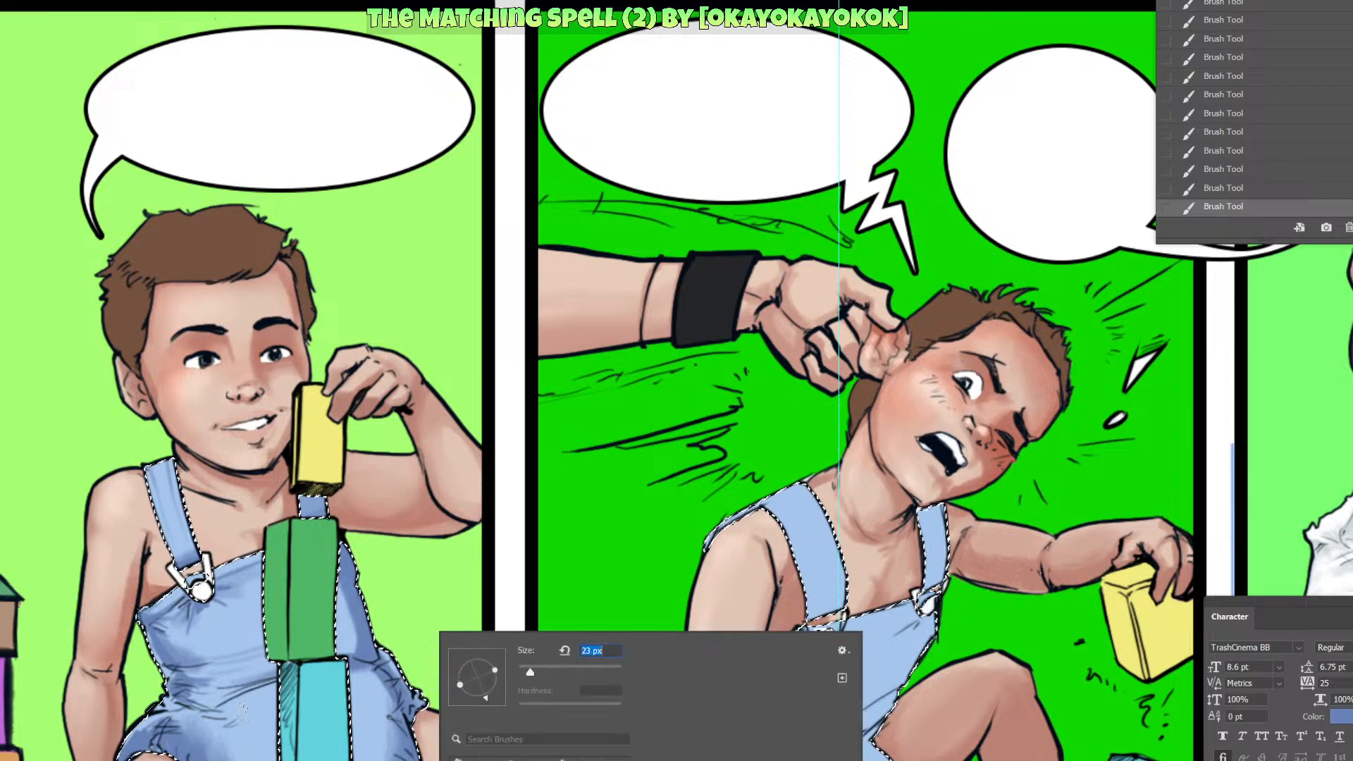
{"action": "left_click_drag", "start_coordinate": [215, 697], "coordinate": [310, 701]}
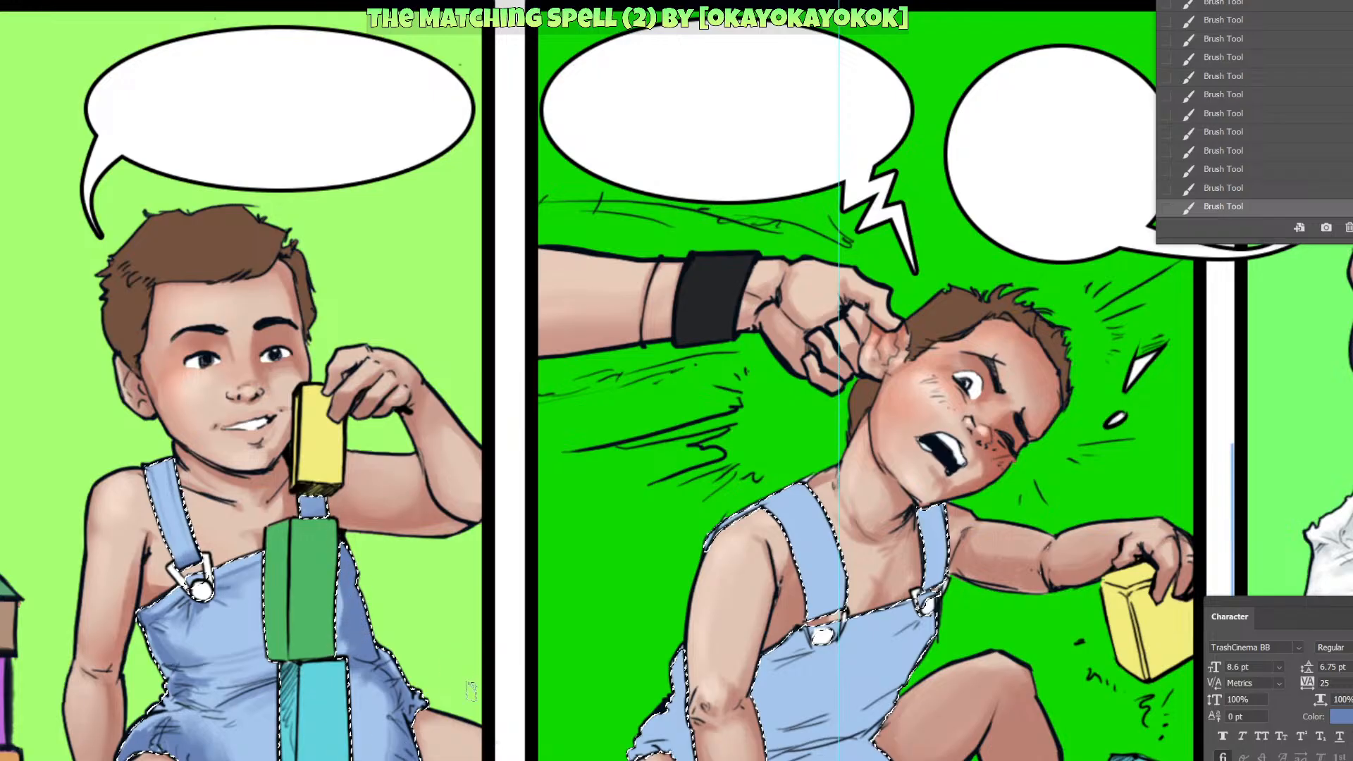
{"action": "left_click_drag", "start_coordinate": [457, 661], "coordinate": [429, 682]}
Add finer fold shadows to the overalls' bib in the first green panel with a small brush.
{"action": "right_click", "coordinate": [270, 620]}
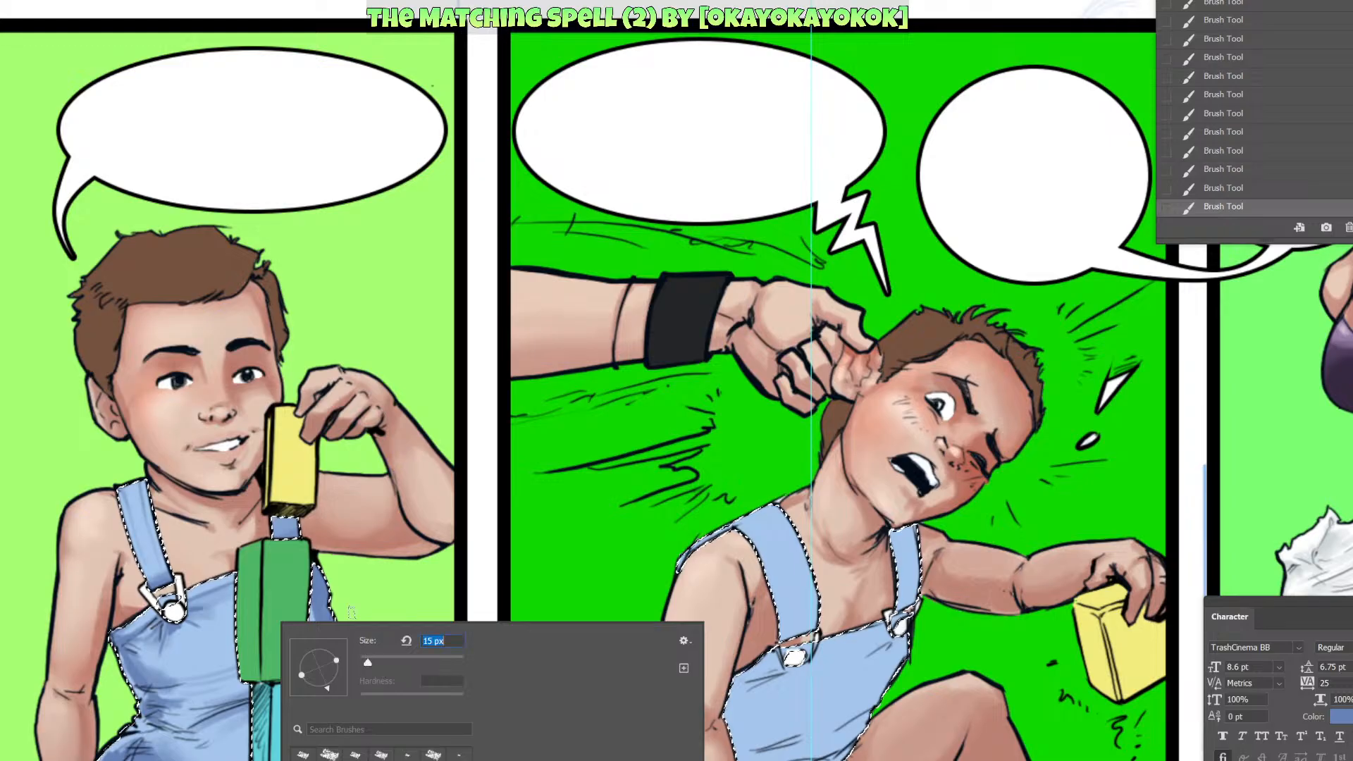
{"action": "right_click", "coordinate": [222, 611]}
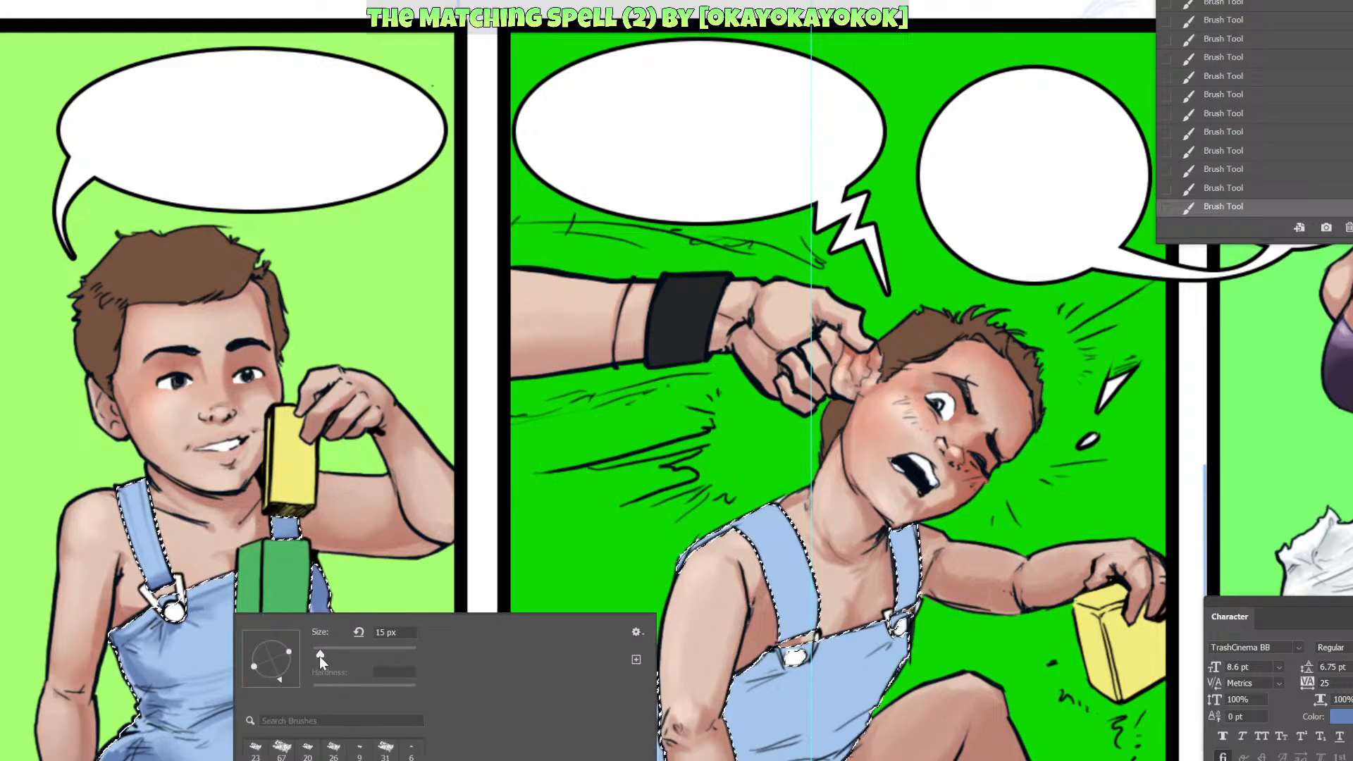
{"action": "left_click", "coordinate": [181, 669]}
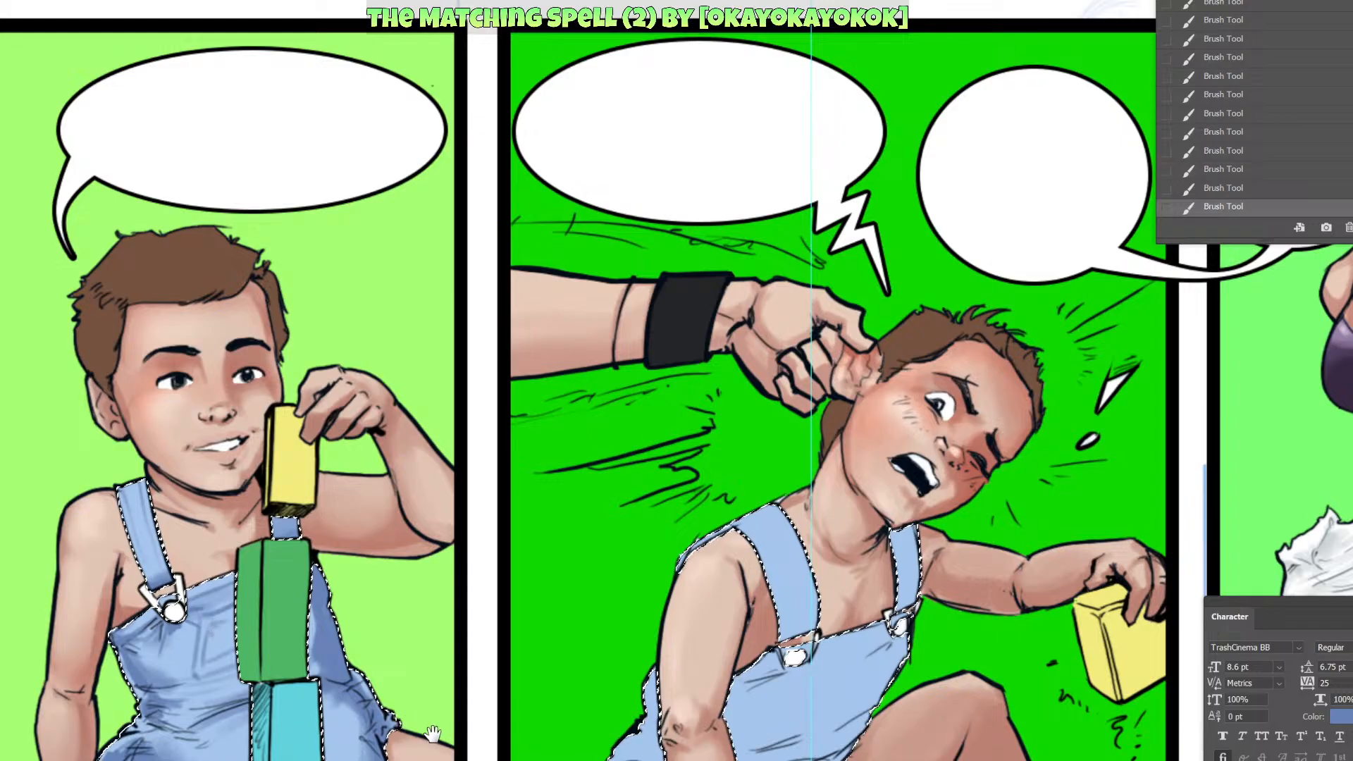
{"action": "left_click_drag", "start_coordinate": [432, 734], "coordinate": [419, 731]}
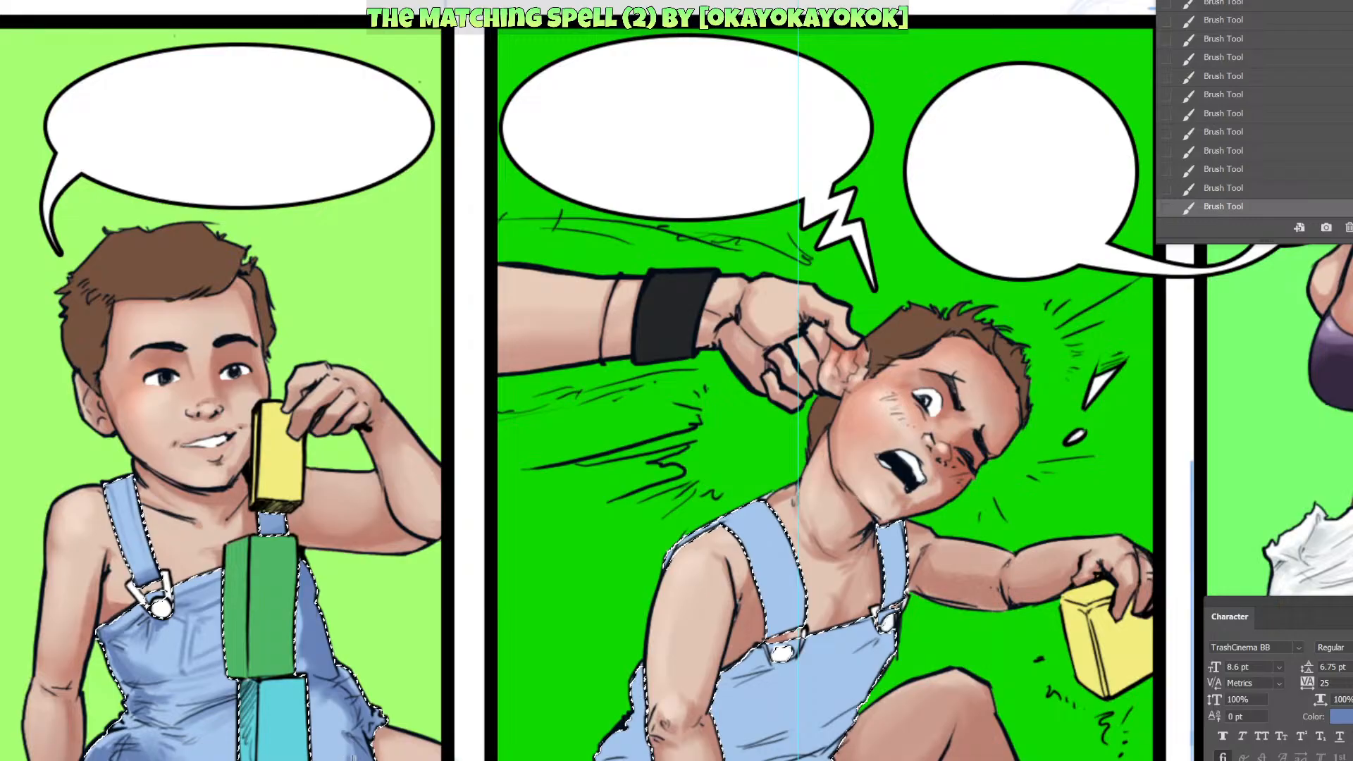
Shade the bib and waist folds of the boy's overalls in the second green panel with the darker blue.
{"action": "left_click_drag", "start_coordinate": [906, 703], "coordinate": [585, 713]}
{"action": "right_click", "coordinate": [357, 632]}
{"action": "key", "text": "Escape"}
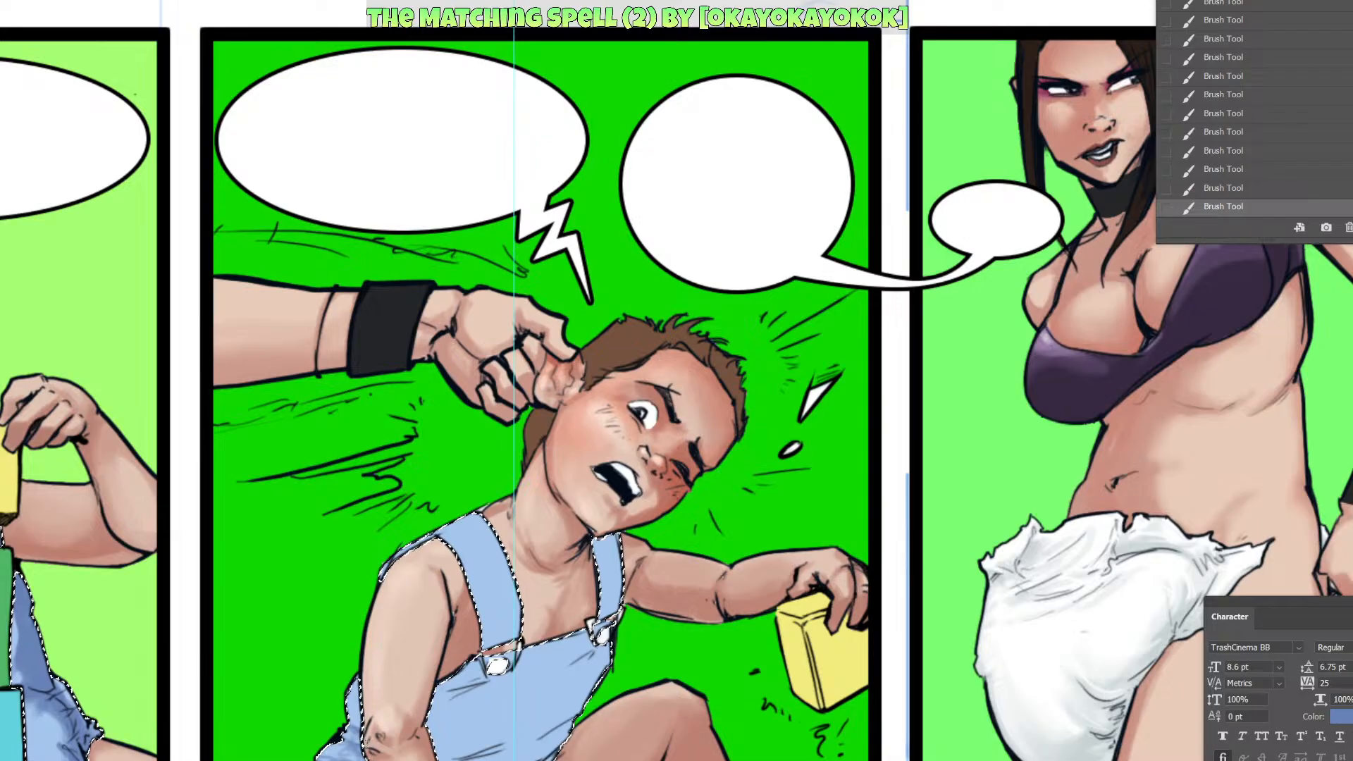
{"action": "left_click_drag", "start_coordinate": [710, 708], "coordinate": [658, 679]}
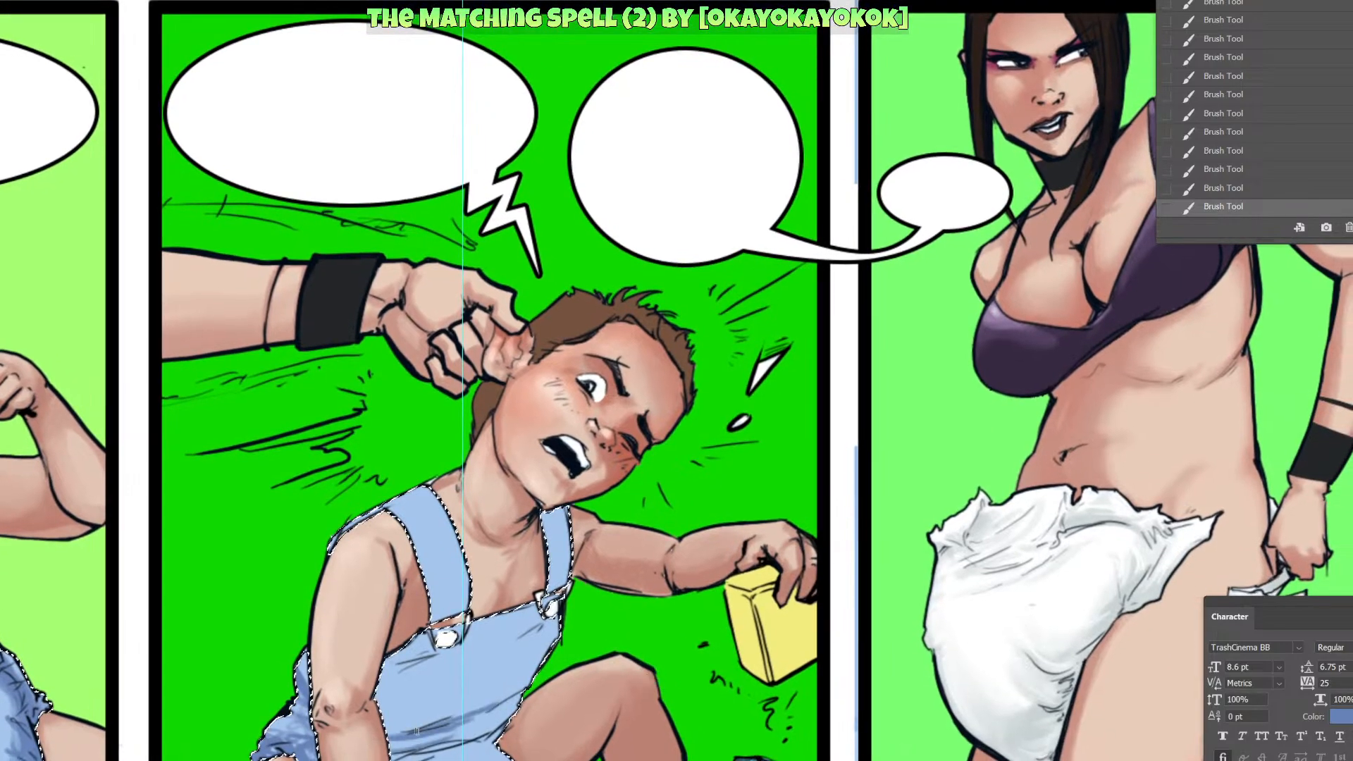
{"action": "right_click", "coordinate": [525, 694]}
{"action": "mouse_move", "coordinate": [386, 717]}
{"action": "left_mouse_down"}
{"action": "mouse_move", "coordinate": [451, 736]}
{"action": "mouse_move", "coordinate": [515, 695]}
{"action": "left_mouse_up"}
{"action": "mouse_move", "coordinate": [391, 650]}
{"action": "left_mouse_down"}
{"action": "mouse_move", "coordinate": [389, 689]}
{"action": "mouse_move", "coordinate": [417, 646]}
{"action": "mouse_move", "coordinate": [493, 621]}
{"action": "mouse_move", "coordinate": [557, 630]}
{"action": "left_mouse_up"}
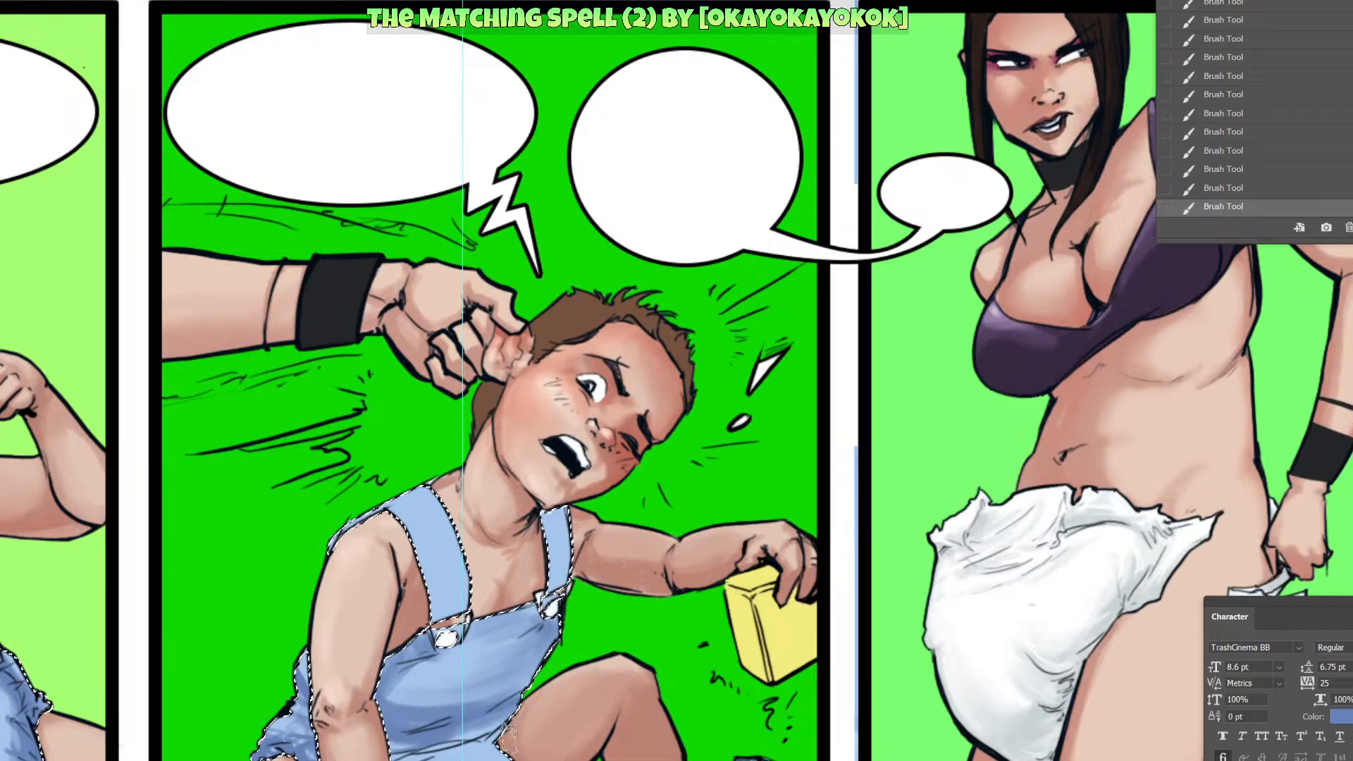
Refine the fold shadows on the second panel's overalls, adjusting the brush size and using 9 px for fine strokes.
{"action": "right_click", "coordinate": [496, 712]}
{"action": "left_click_drag", "start_coordinate": [590, 671], "coordinate": [580, 671]}
{"action": "key", "text": "Return"}
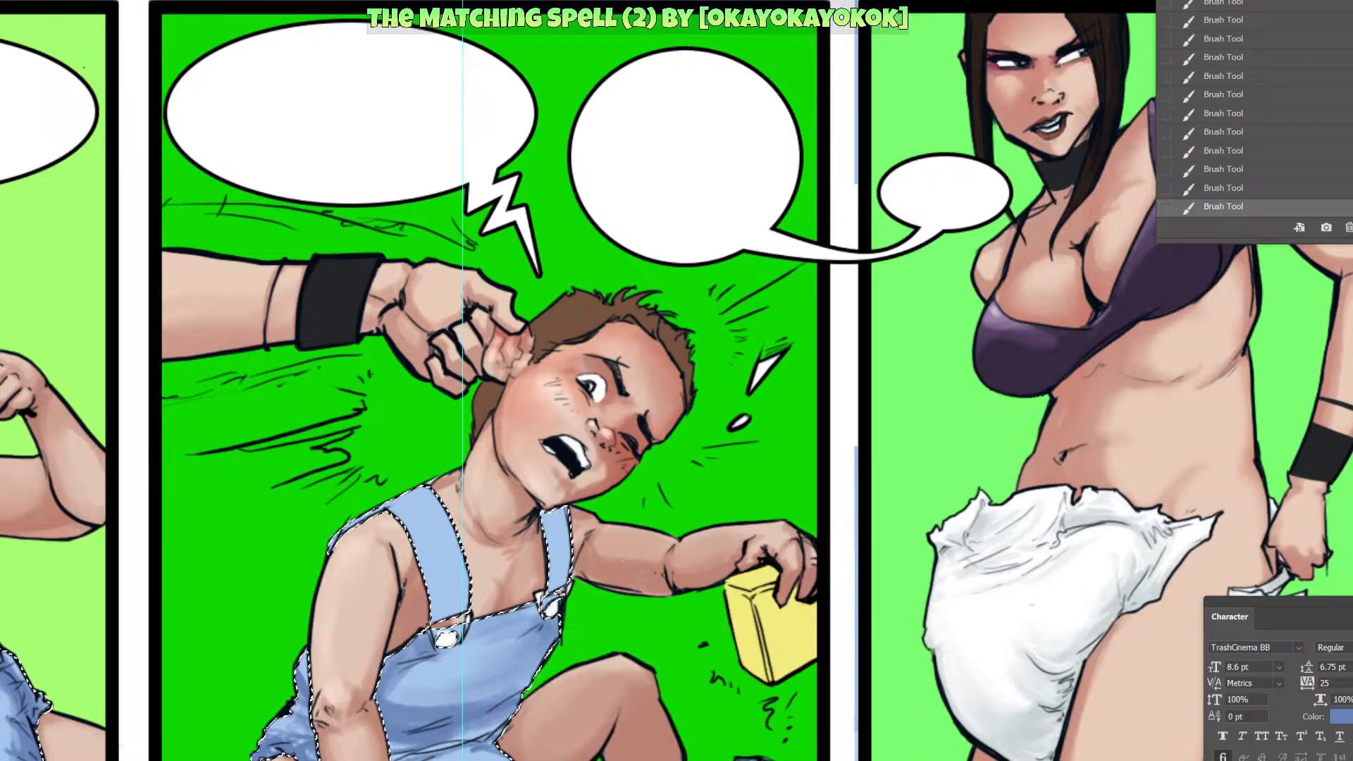
{"action": "right_click", "coordinate": [525, 705]}
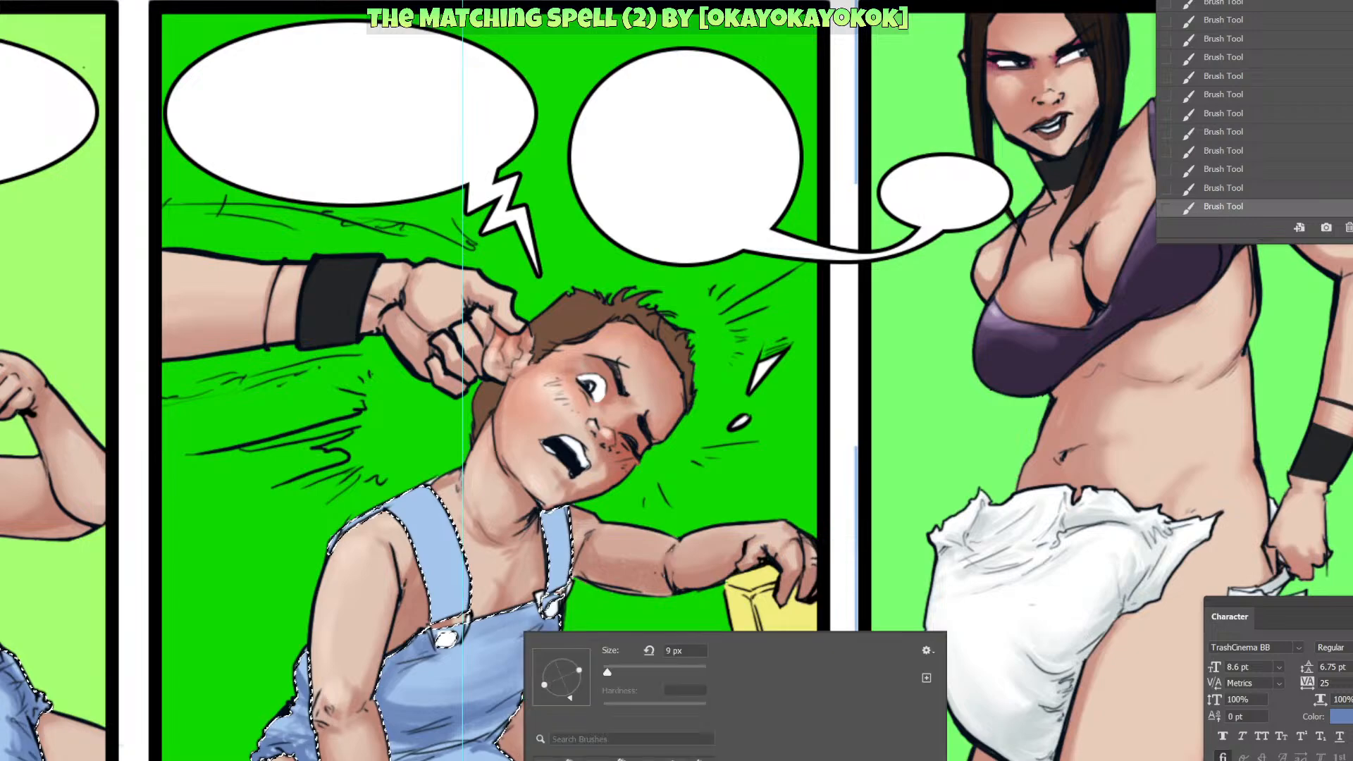
{"action": "key", "text": "Return"}
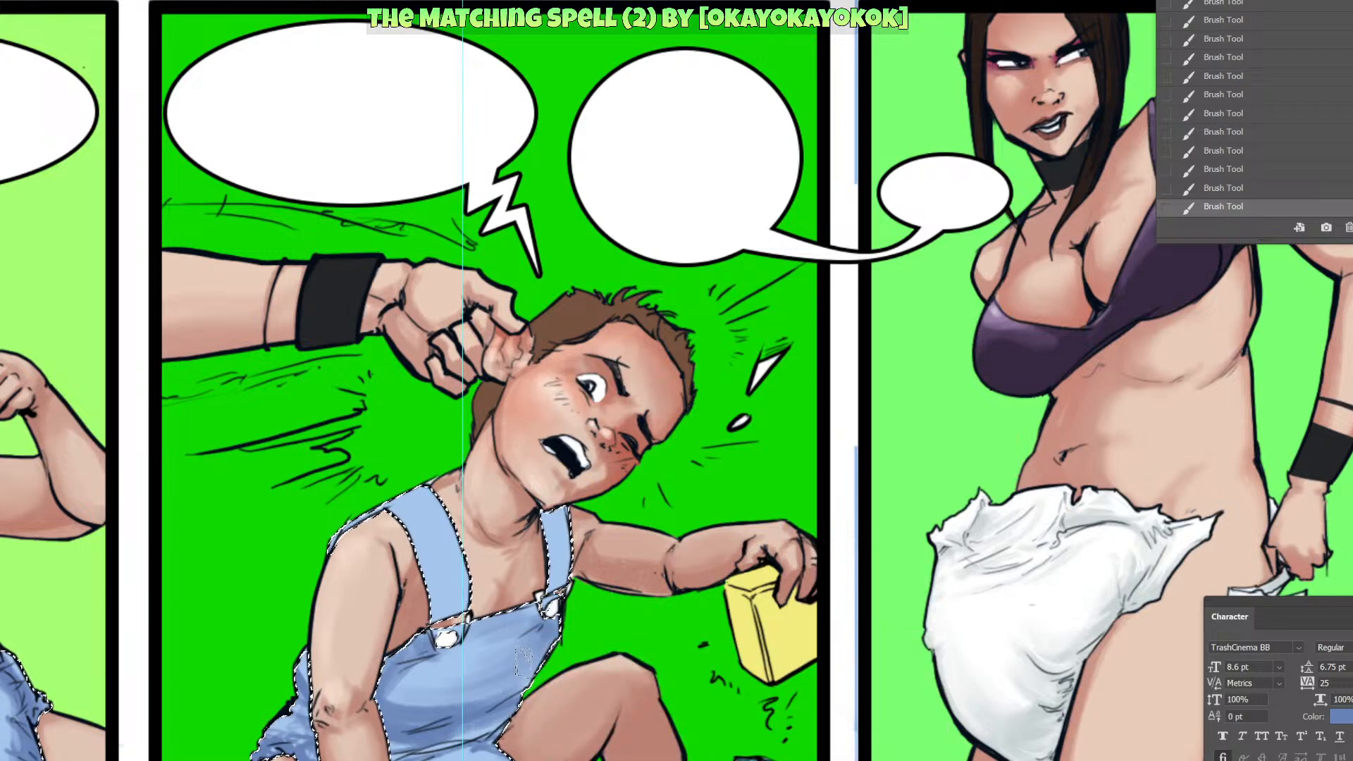
{"action": "right_click", "coordinate": [522, 661]}
{"action": "key", "text": "Return"}
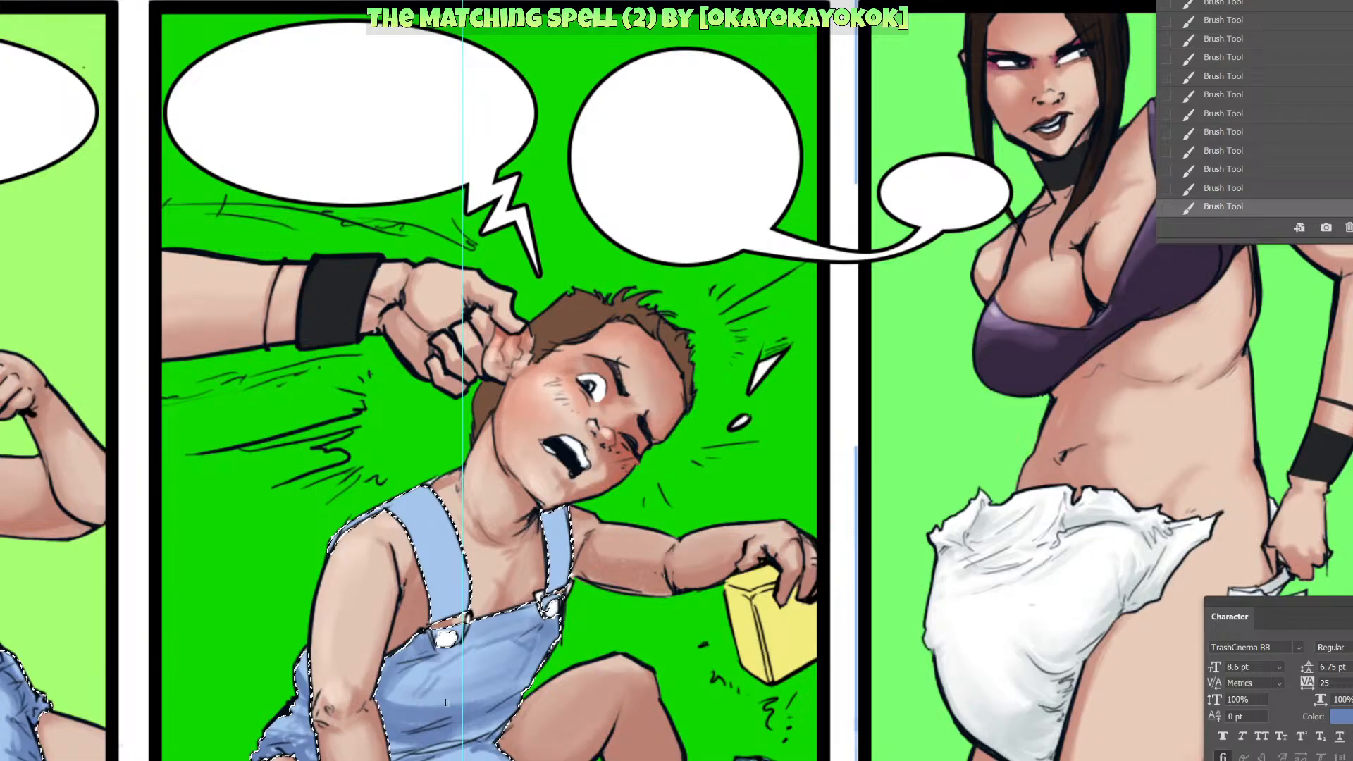
Add darker fold shadows across the bib of the boy's overalls in the second green panel.
{"action": "left_click_drag", "start_coordinate": [414, 701], "coordinate": [477, 696]}
{"action": "left_click_drag", "start_coordinate": [497, 685], "coordinate": [545, 640]}
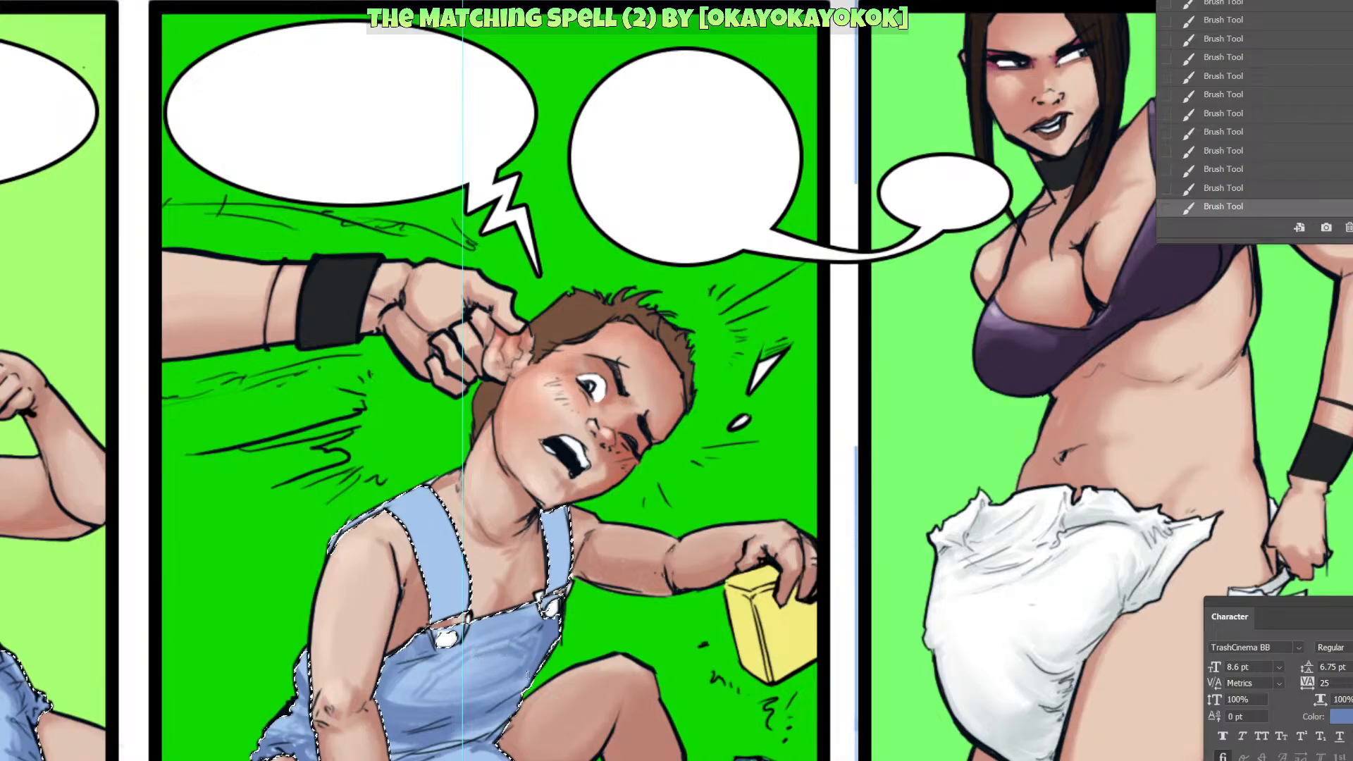
{"action": "right_click", "coordinate": [532, 639]}
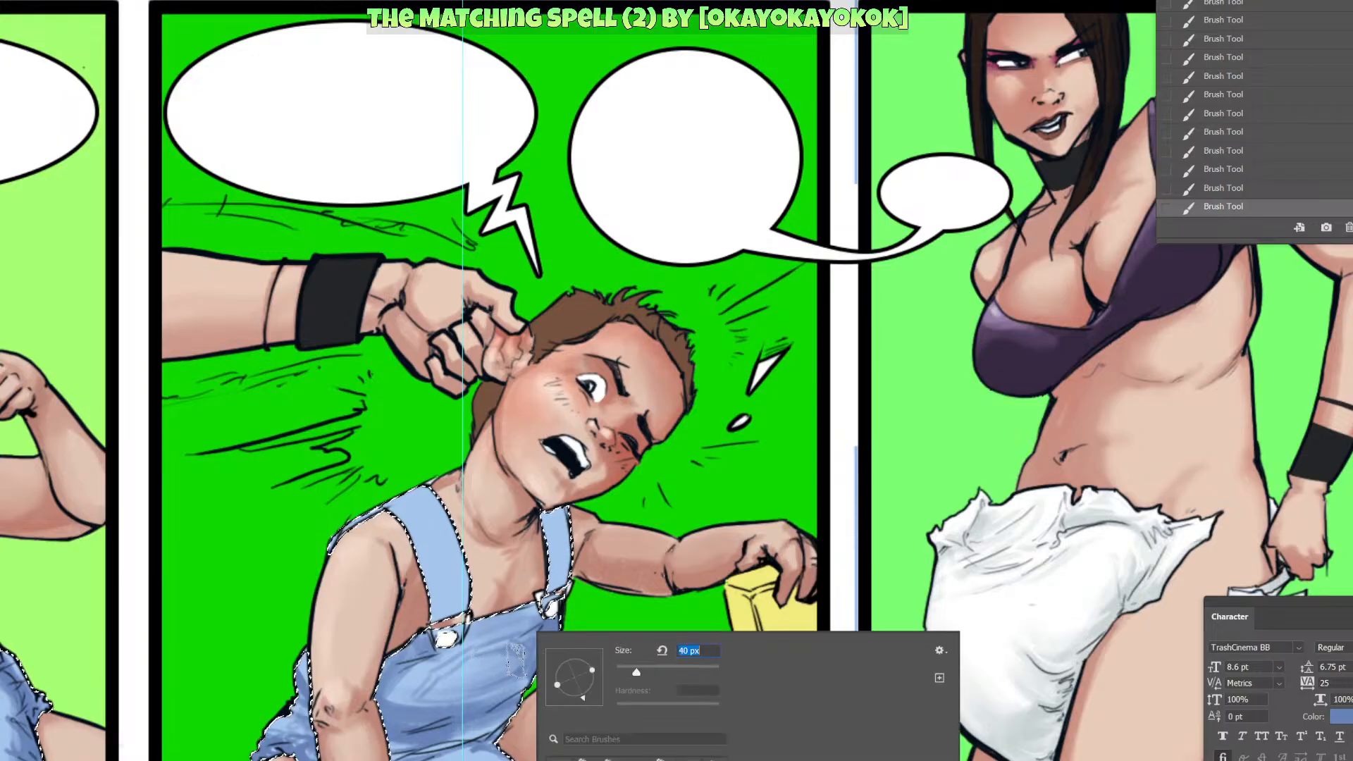
{"action": "key", "text": "Return"}
Shade the shoulder straps of the second panel's overalls with the brush at 100 px.
{"action": "left_click_drag", "start_coordinate": [612, 673], "coordinate": [476, 760]}
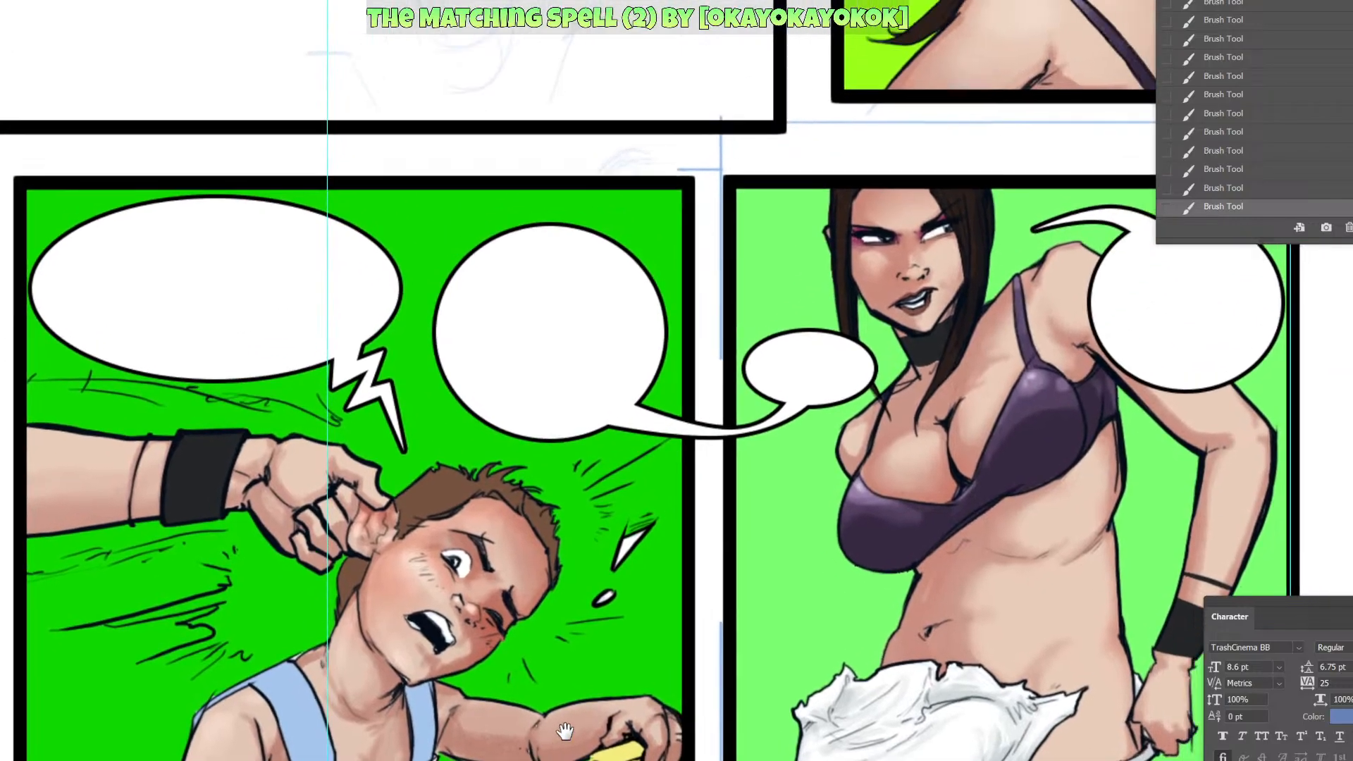
{"action": "mouse_move", "coordinate": [430, 673]}
{"action": "left_mouse_down"}
{"action": "mouse_move", "coordinate": [431, 747]}
{"action": "mouse_move", "coordinate": [416, 698]}
{"action": "mouse_move", "coordinate": [352, 663]}
{"action": "left_mouse_up"}
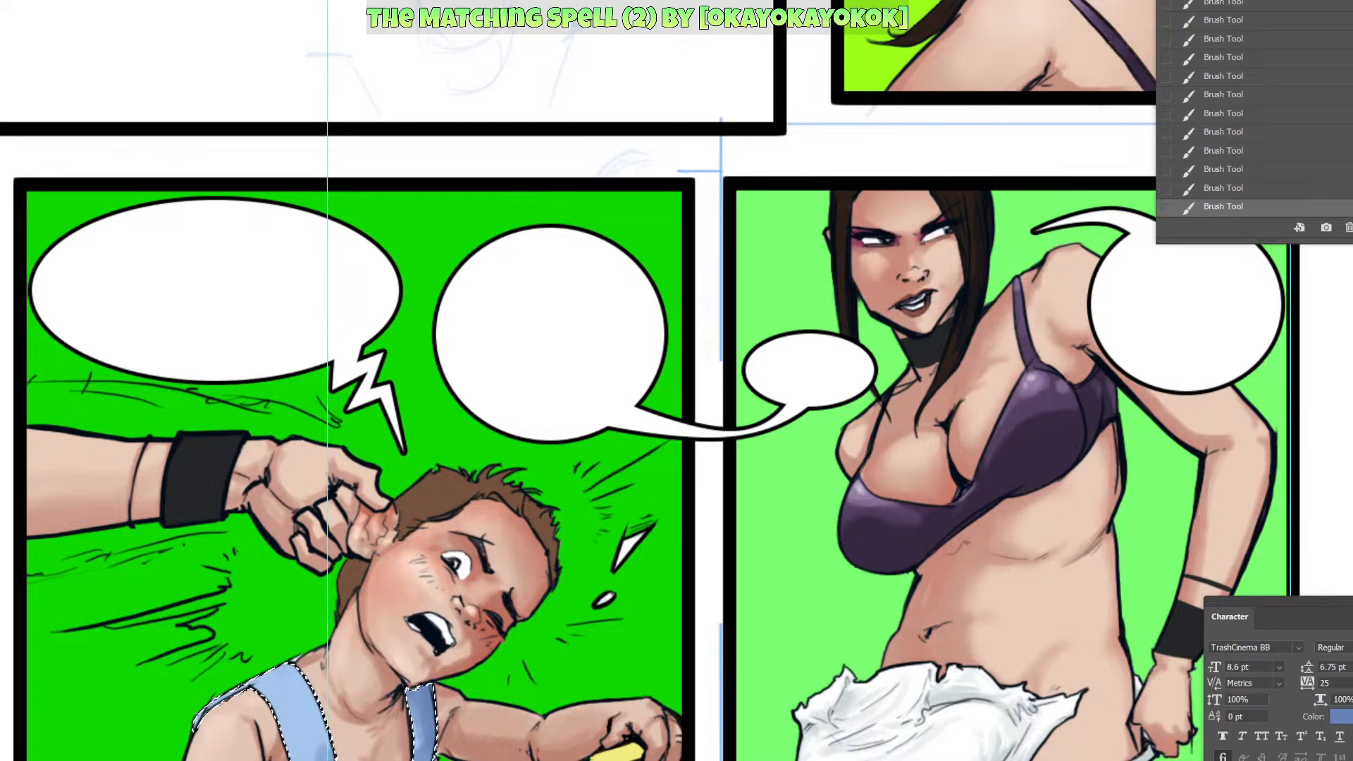
{"action": "right_click", "coordinate": [377, 634]}
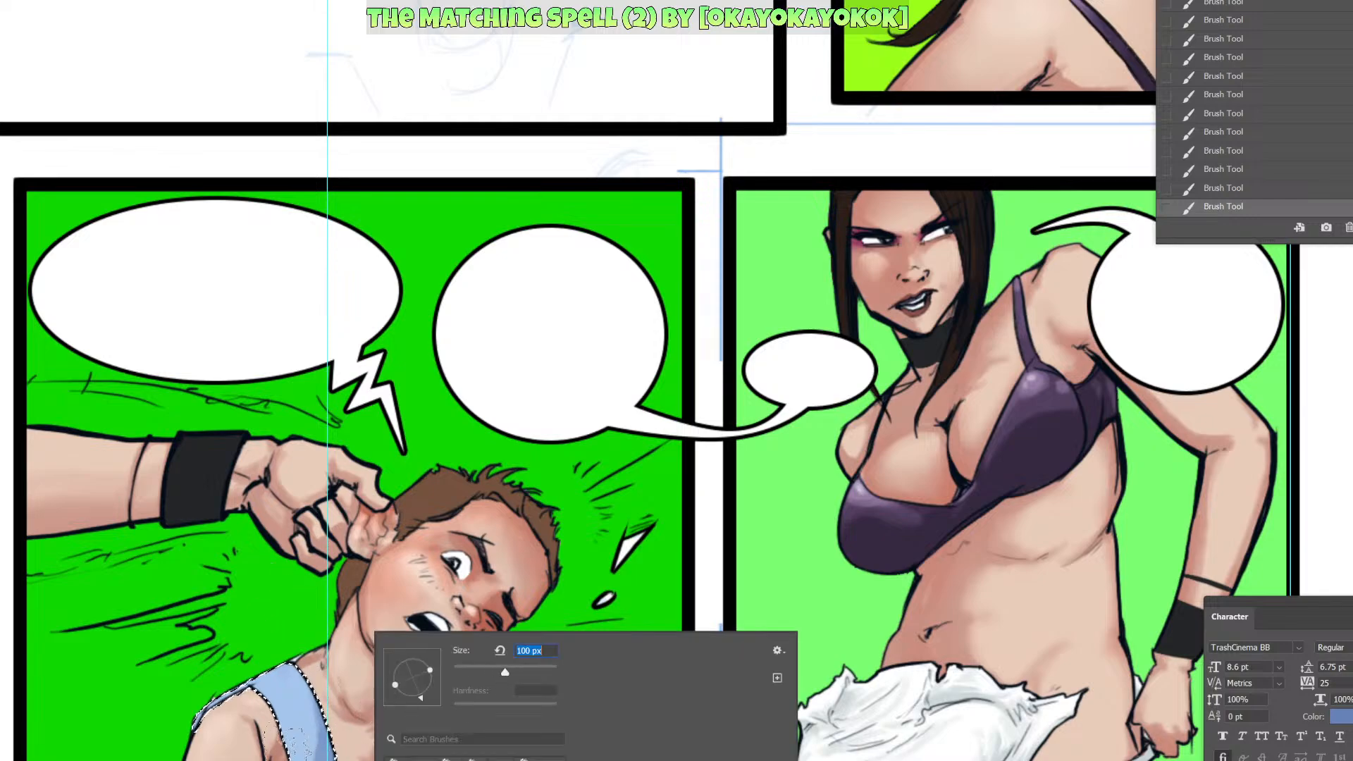
{"action": "key", "text": "Return"}
{"action": "right_click", "coordinate": [356, 708]}
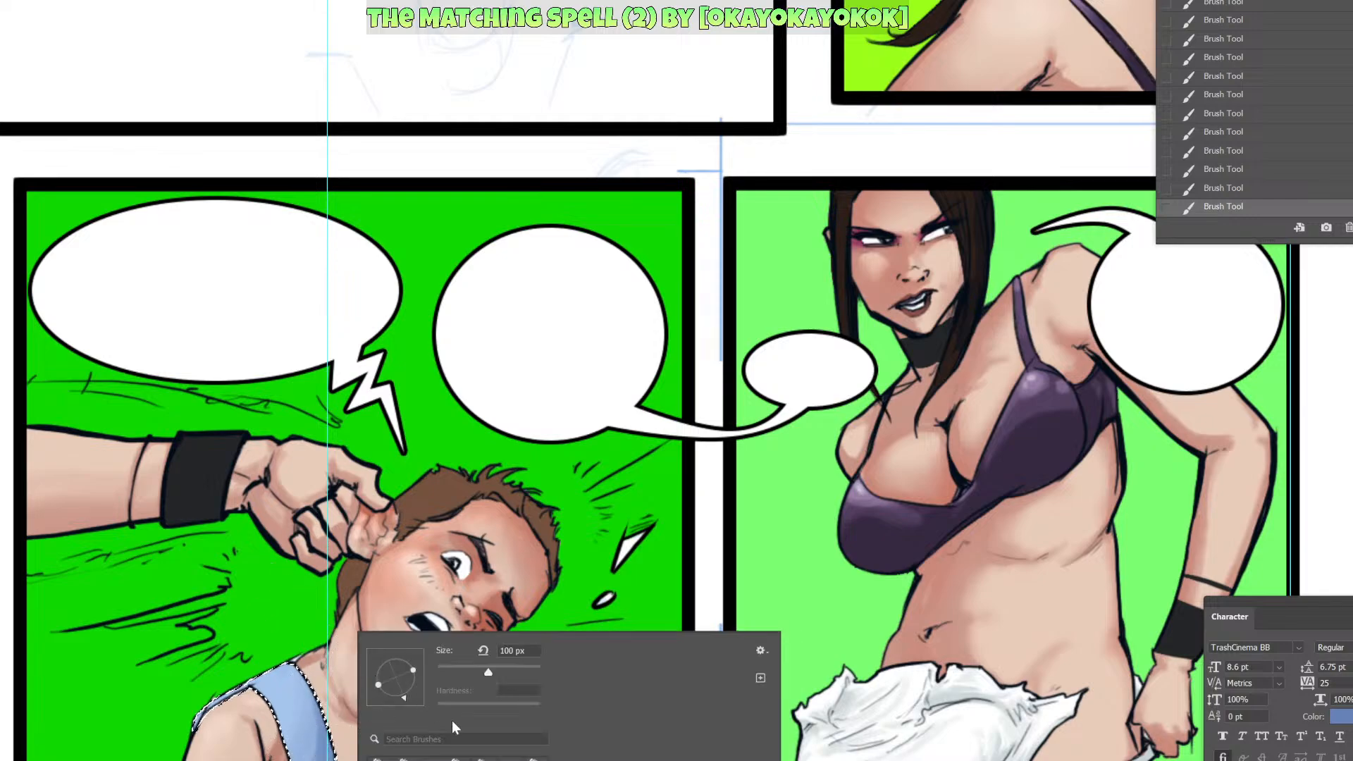
{"action": "key", "text": "Return"}
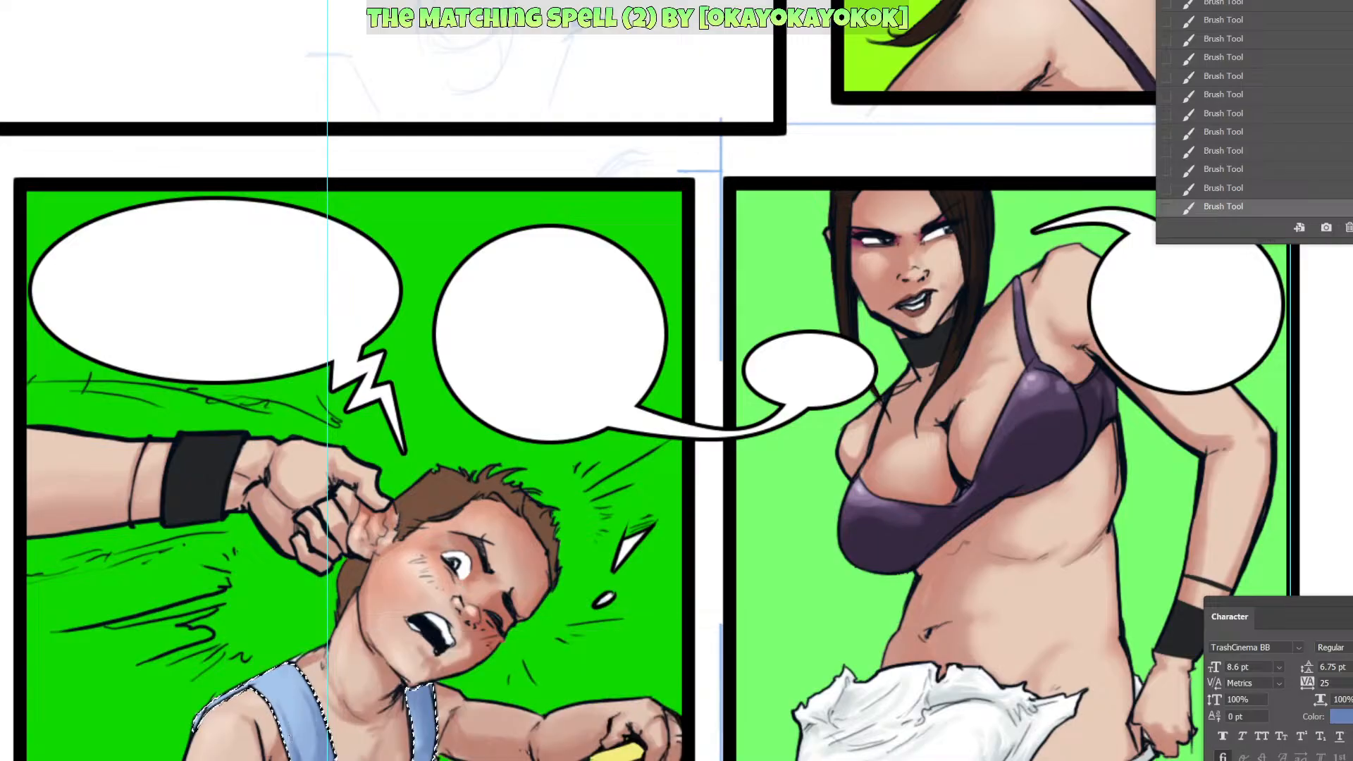
{"action": "left_click_drag", "start_coordinate": [310, 687], "coordinate": [211, 708]}
Compare the overalls' shading with earlier history states and return to the latest brush stroke.
{"action": "scroll", "coordinate": [648, 701], "scroll_direction": "down", "scroll_amount": 3}
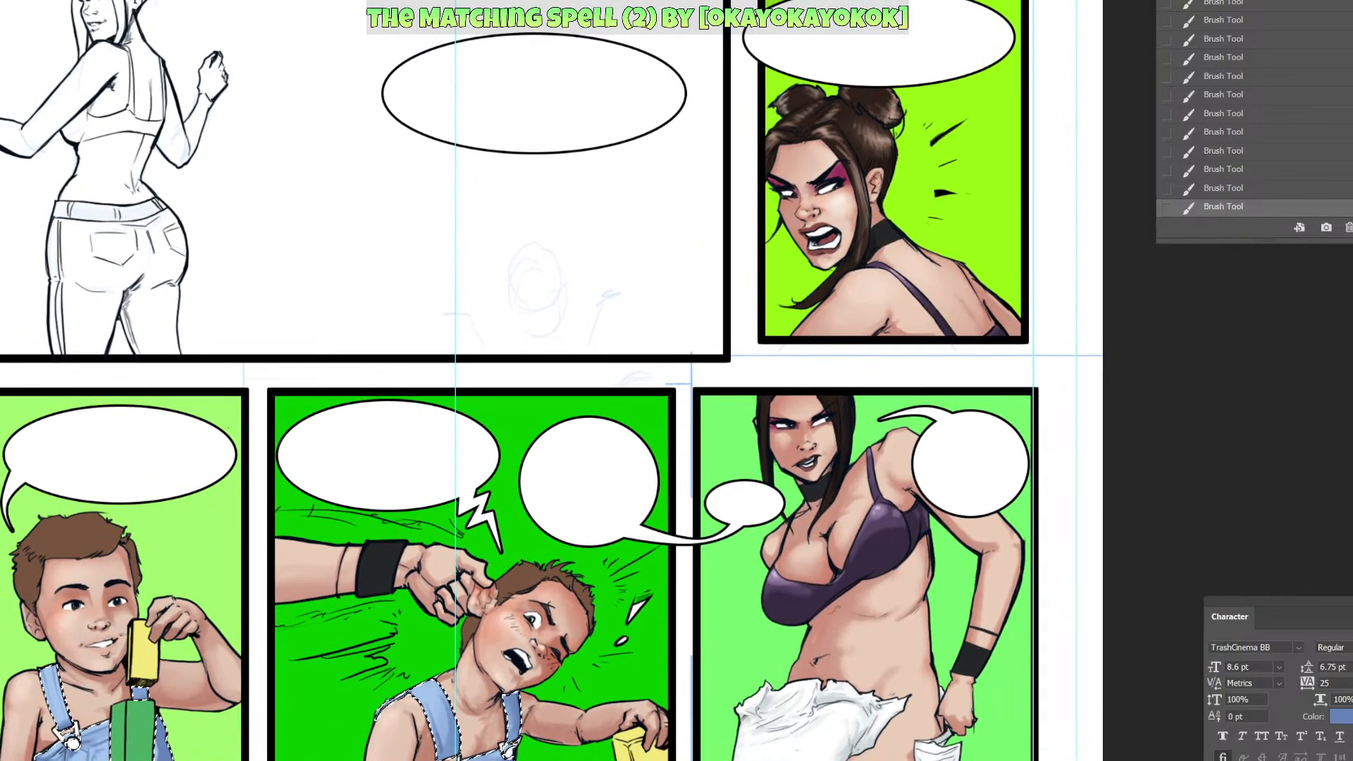
{"action": "right_click", "coordinate": [585, 699]}
{"action": "key", "text": "Escape"}
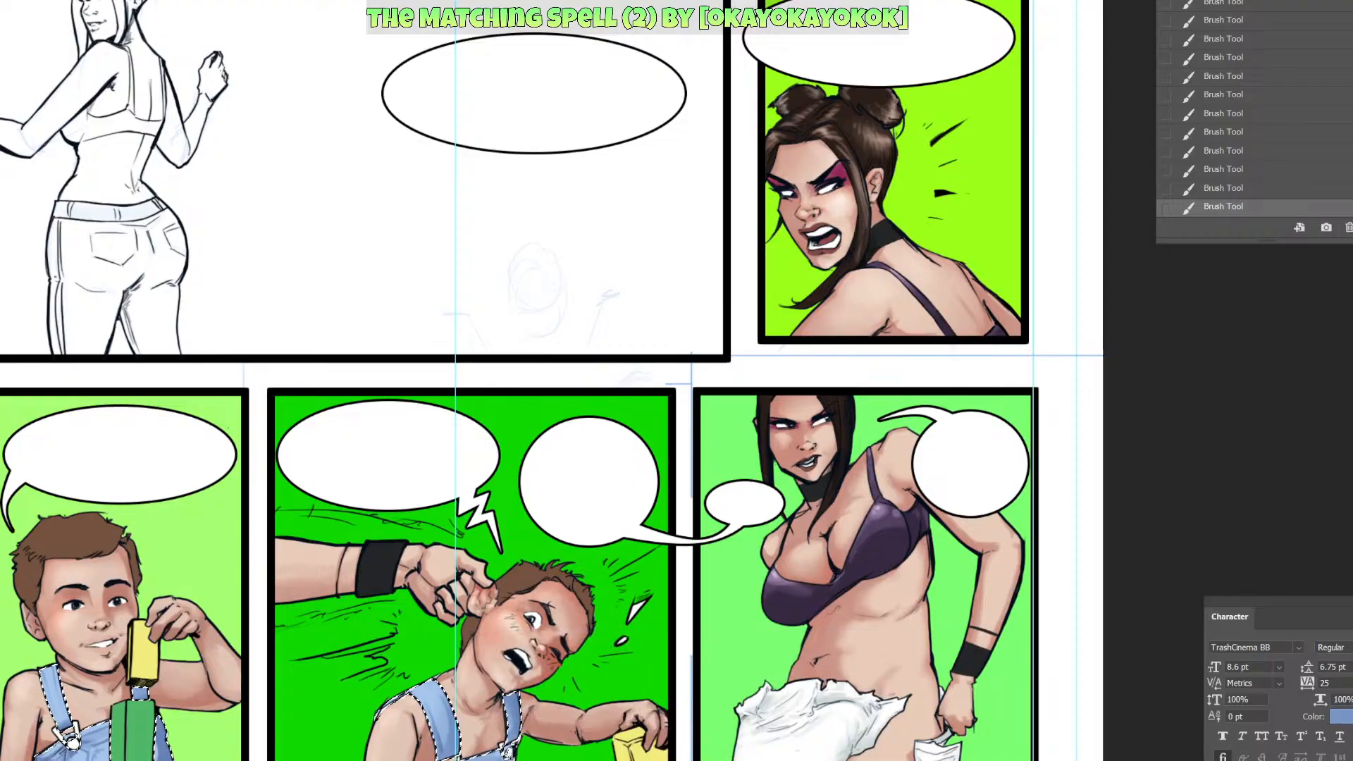
{"action": "key", "text": "ctrl+d"}
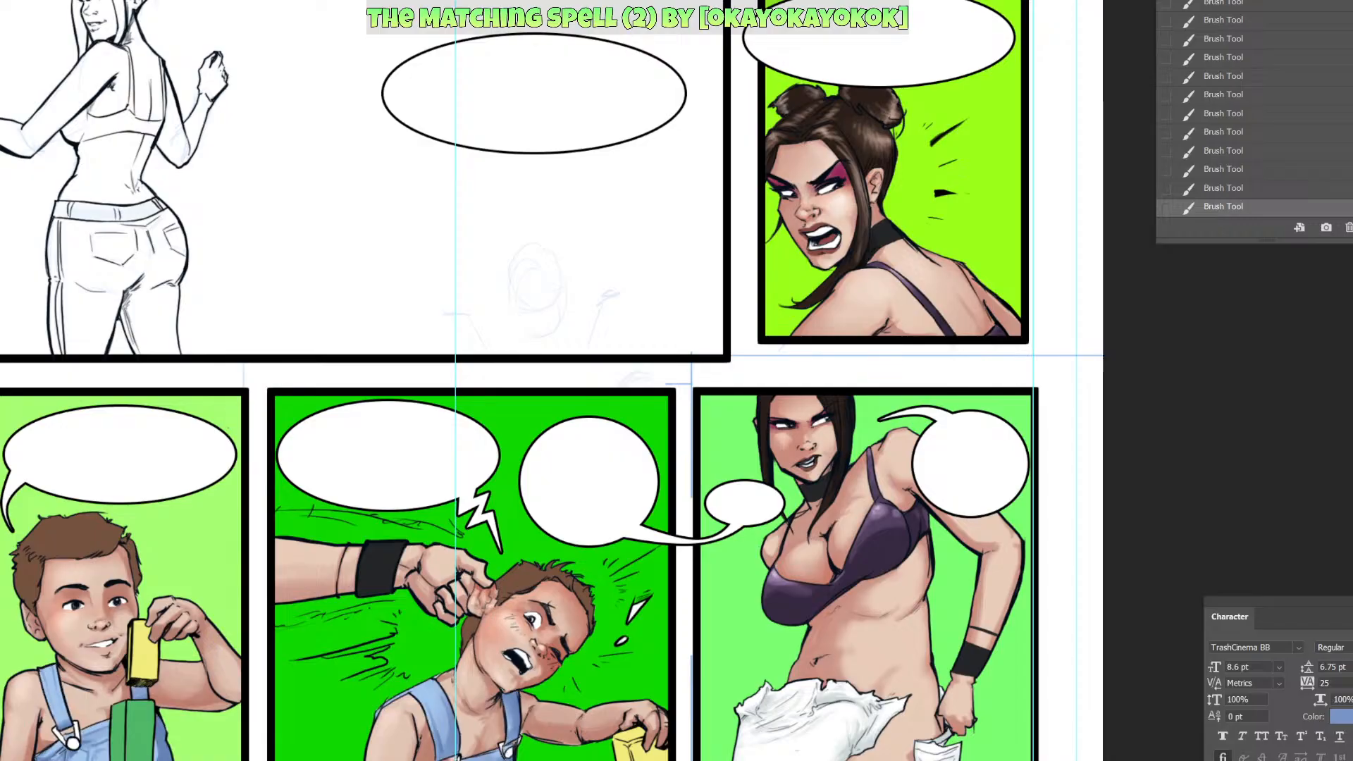
{"action": "left_click", "coordinate": [1269, 113]}
{"action": "left_click", "coordinate": [1268, 76]}
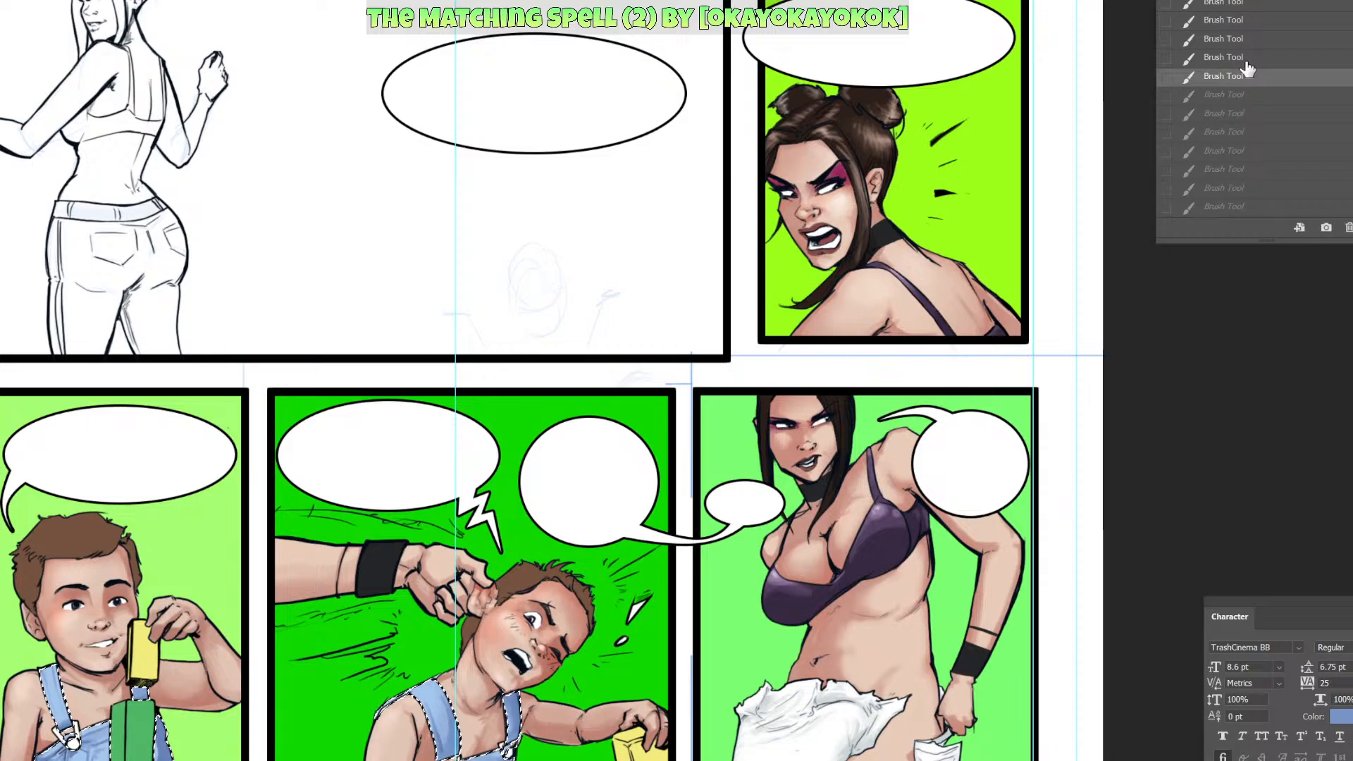
{"action": "left_click", "coordinate": [1286, 40]}
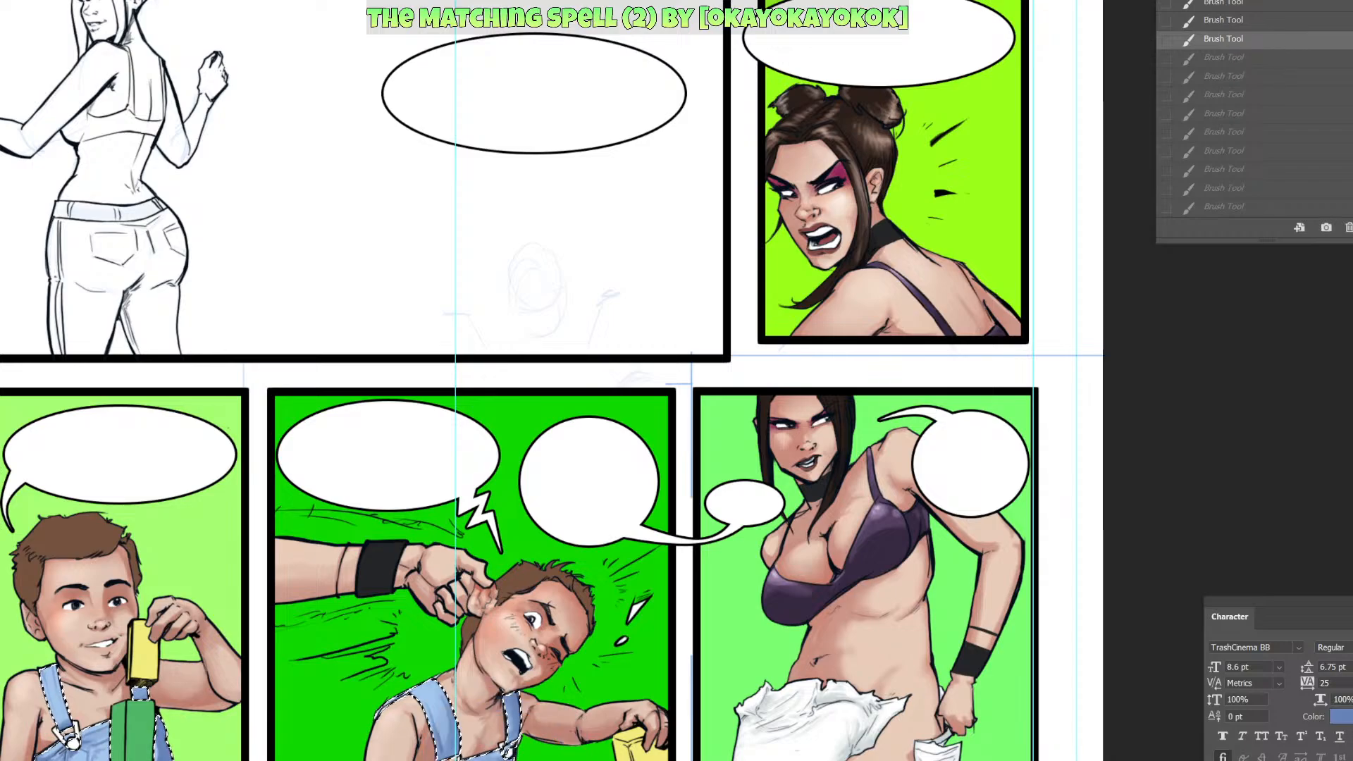
{"action": "left_click", "coordinate": [1223, 206]}
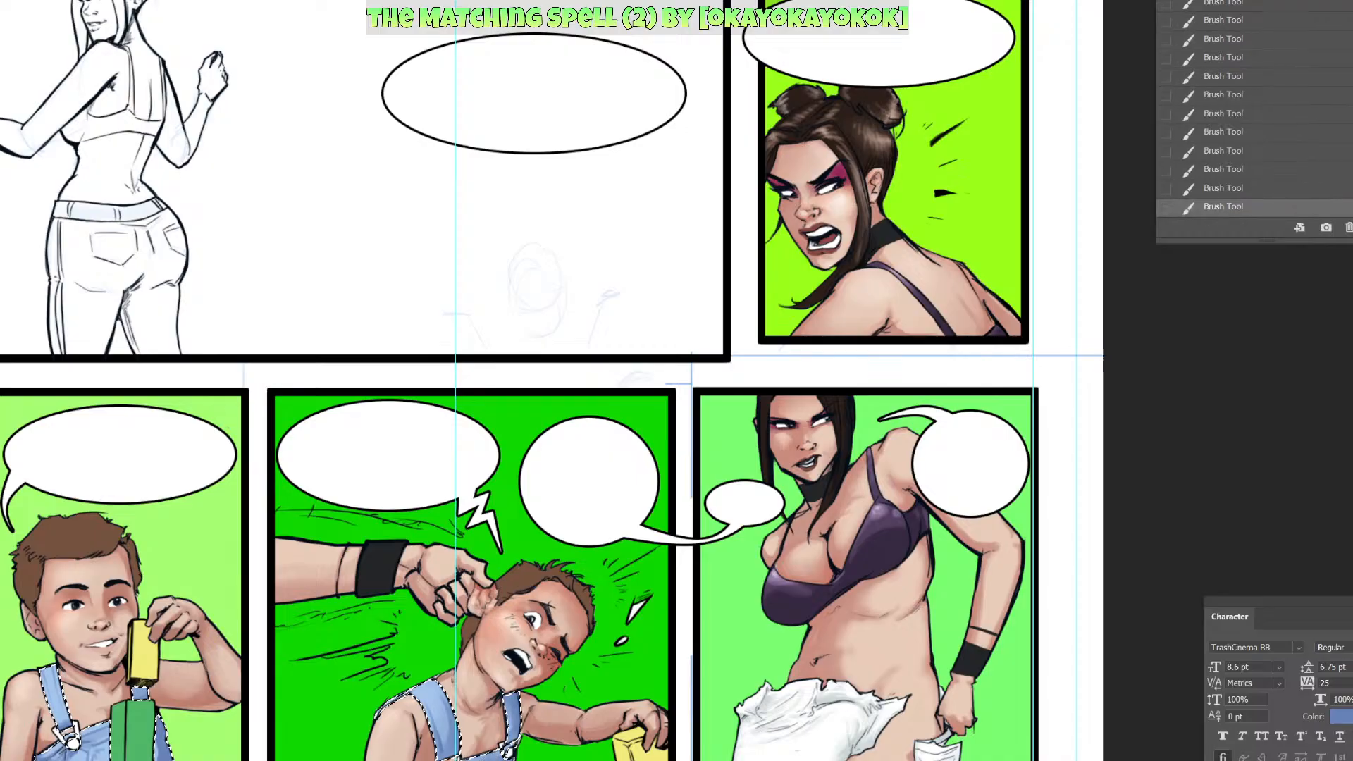
Touch up the second panel's overalls with a resized brush and a lighter blue, sampling blue from the fabric.
{"action": "scroll", "coordinate": [551, 380], "scroll_direction": "right", "scroll_amount": 5}
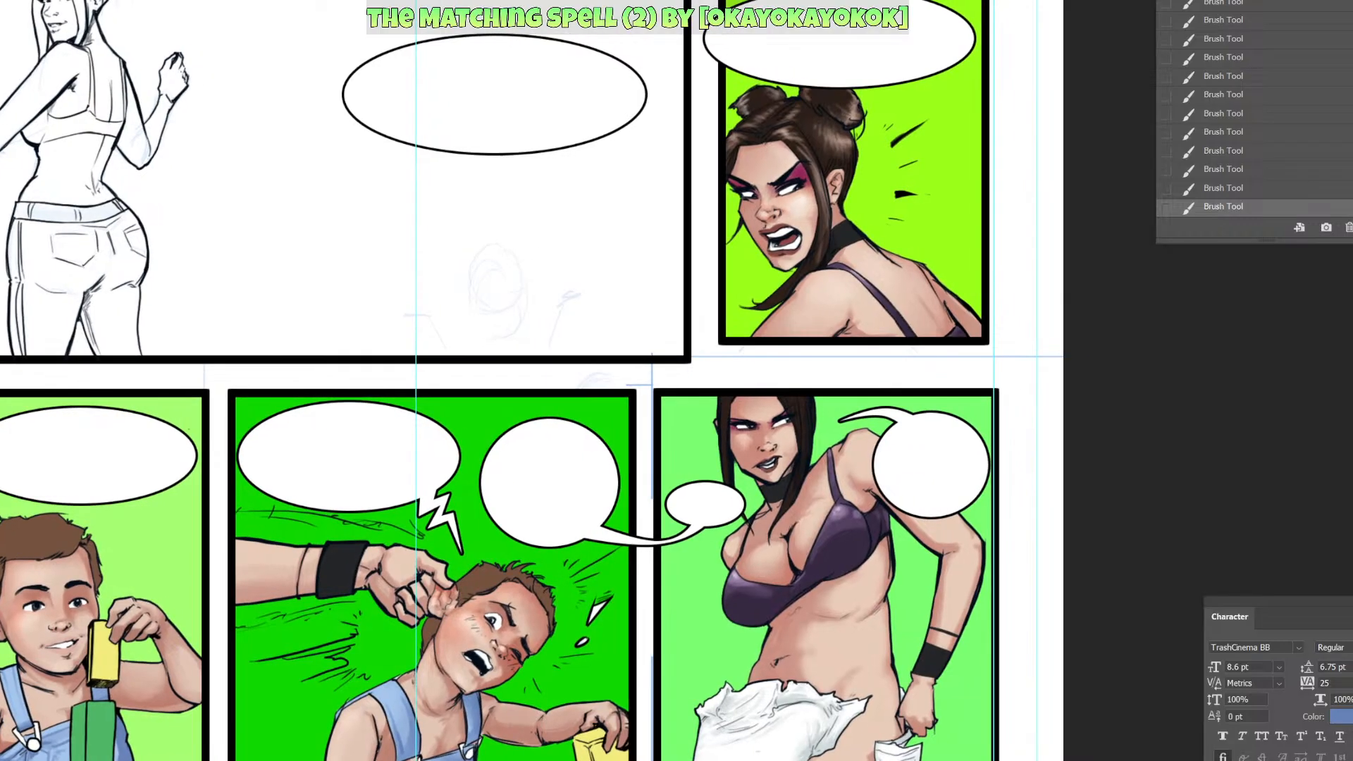
{"action": "right_click", "coordinate": [312, 631]}
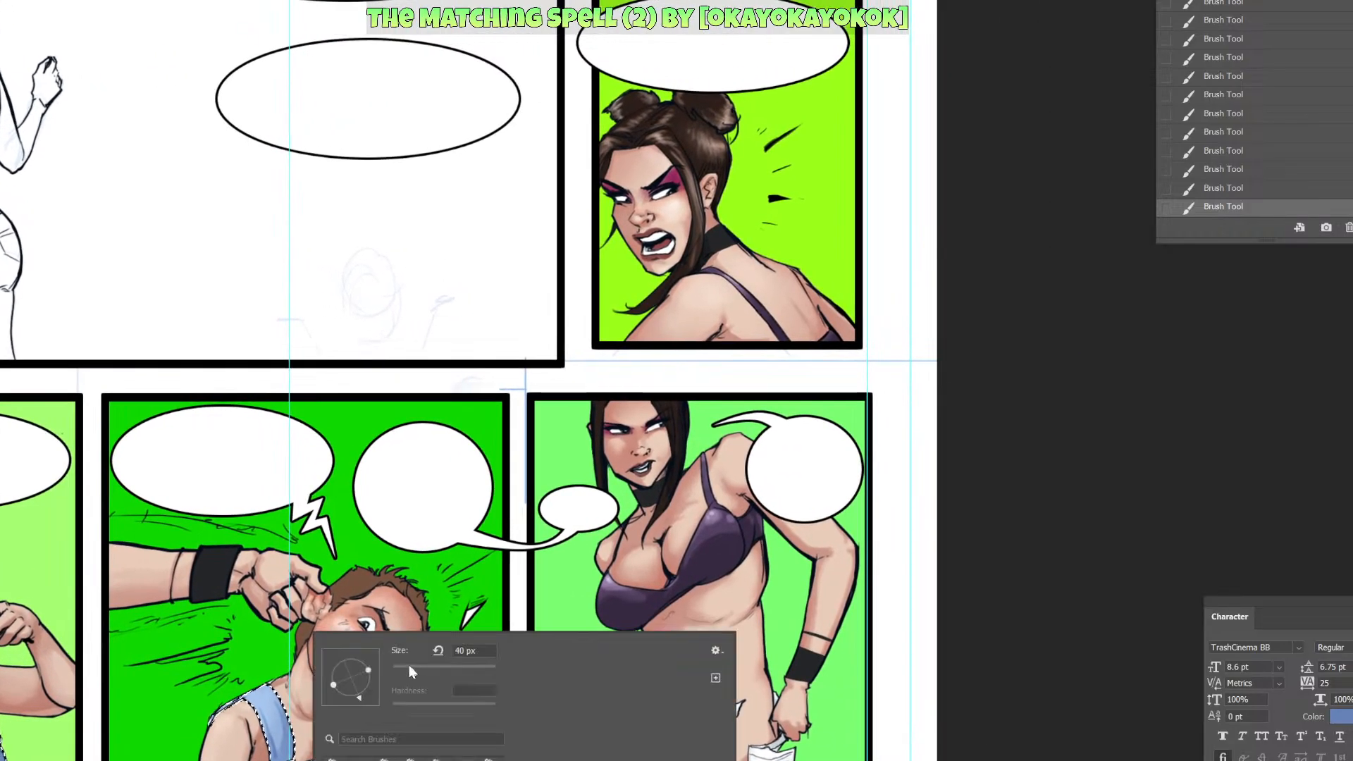
{"action": "left_click", "coordinate": [406, 666]}
{"action": "key", "text": "Return"}
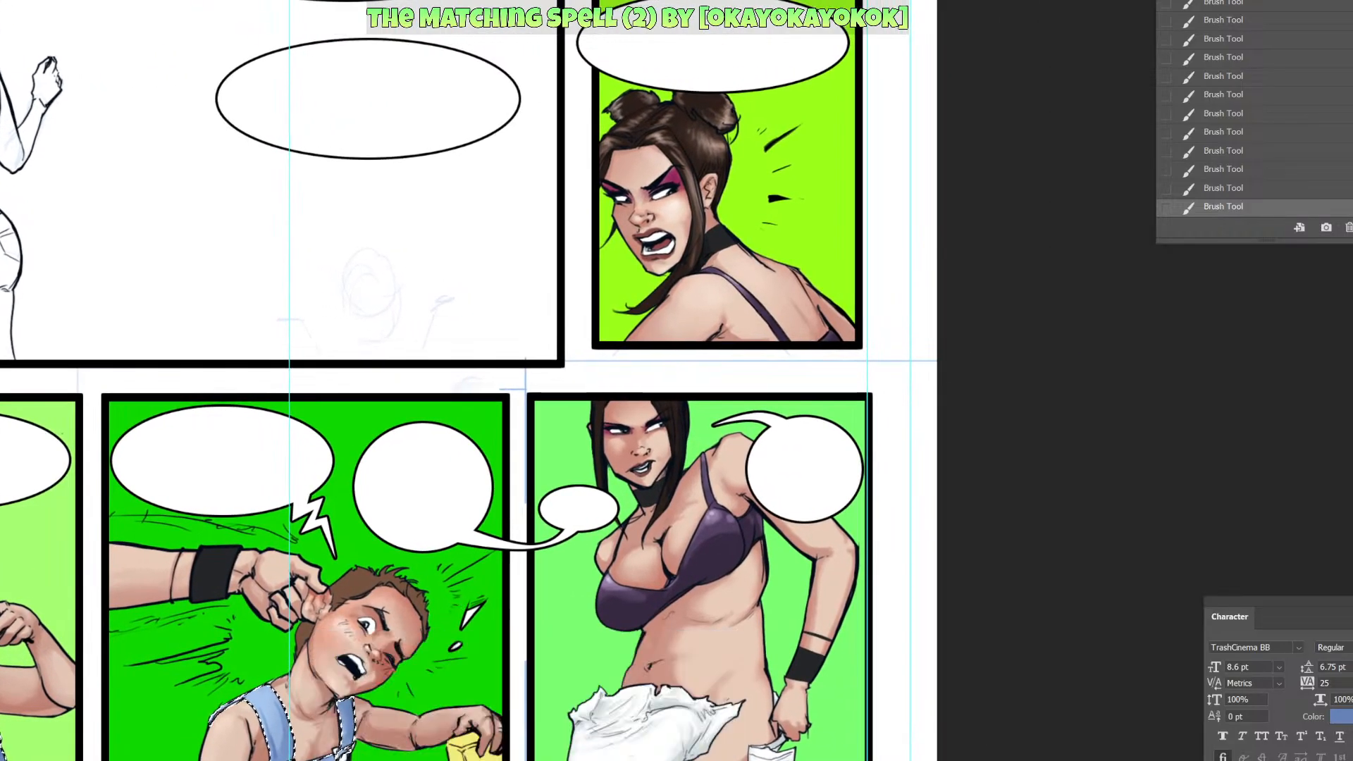
{"action": "left_click_drag", "start_coordinate": [344, 753], "coordinate": [337, 744]}
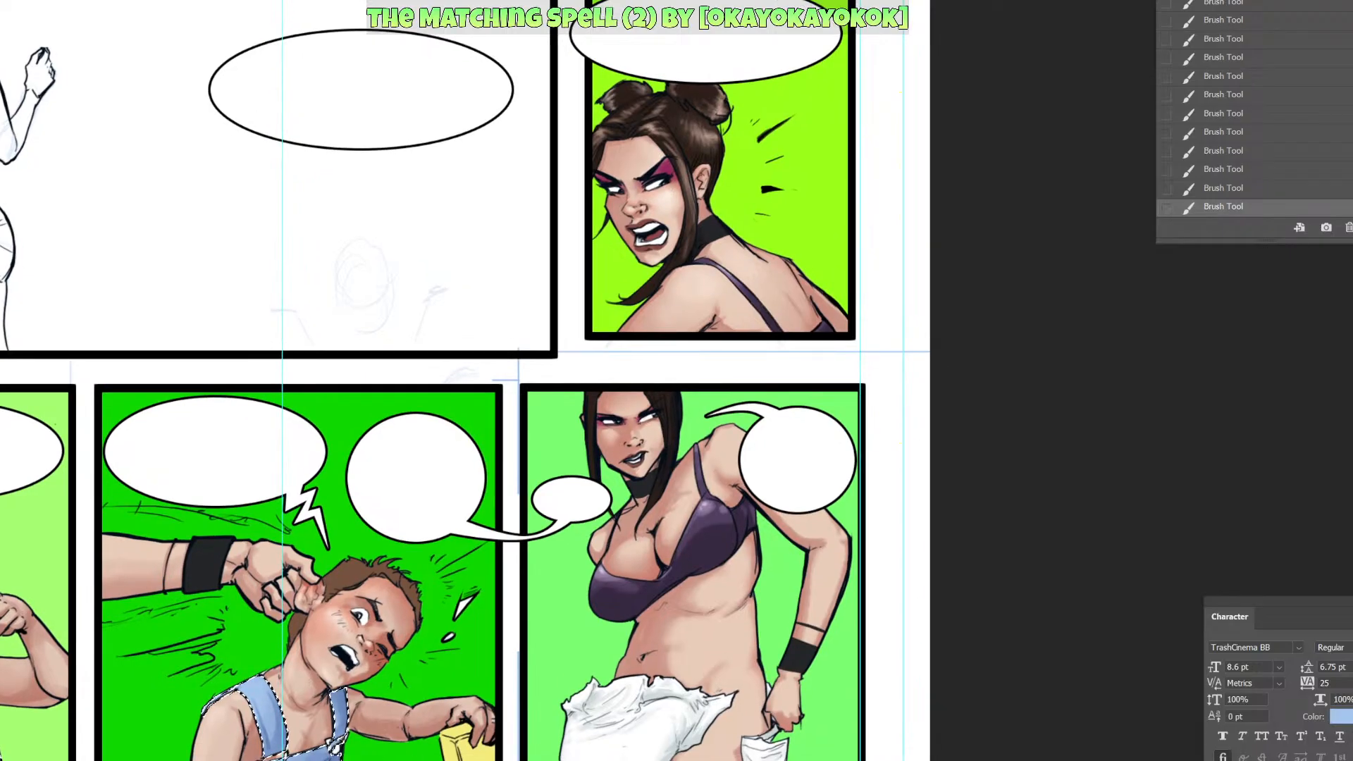
{"action": "left_click_drag", "start_coordinate": [336, 744], "coordinate": [454, 603]}
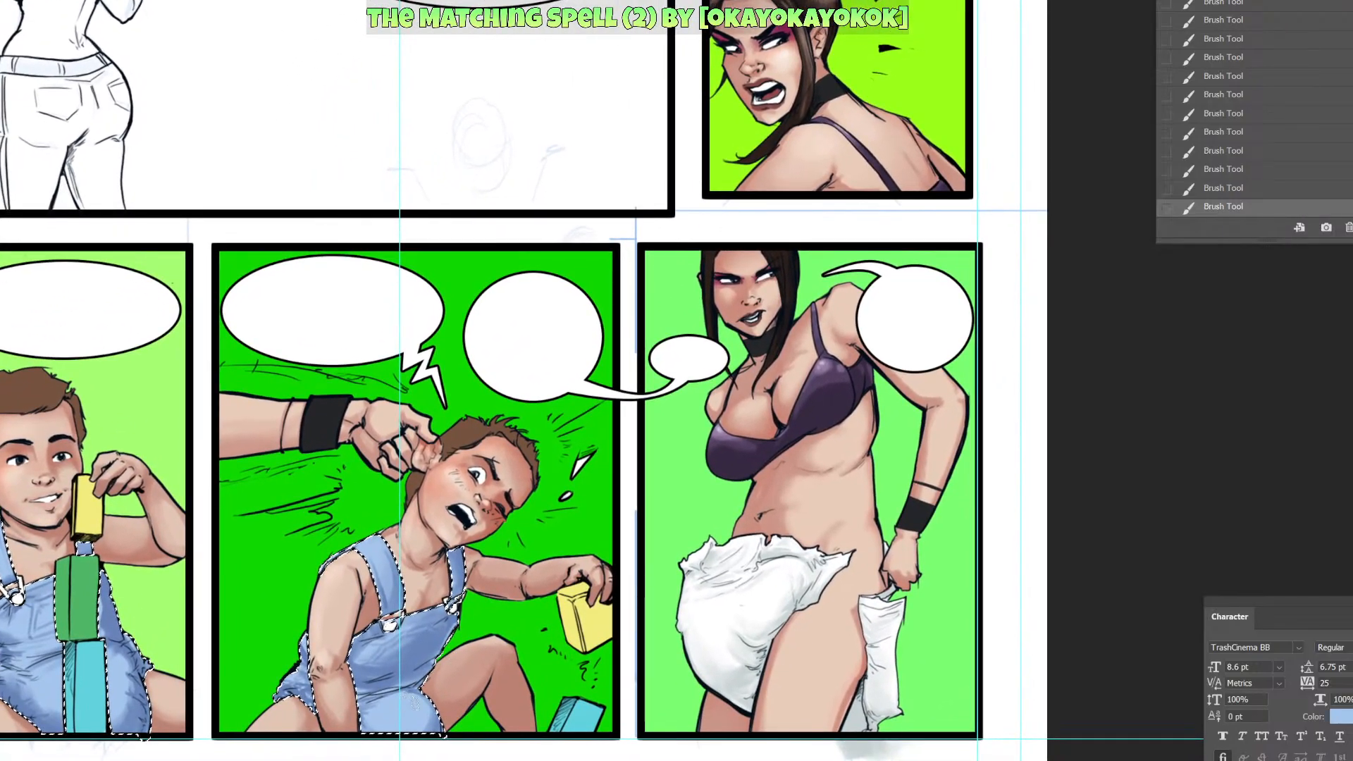
{"action": "left_click", "coordinate": [434, 726], "text": "alt"}
{"action": "left_click_drag", "start_coordinate": [626, 523], "coordinate": [502, 673]}
Deselect the overalls and select the boy's brown hair in both green panels with the Magic Wand.
{"action": "key", "text": "m"}
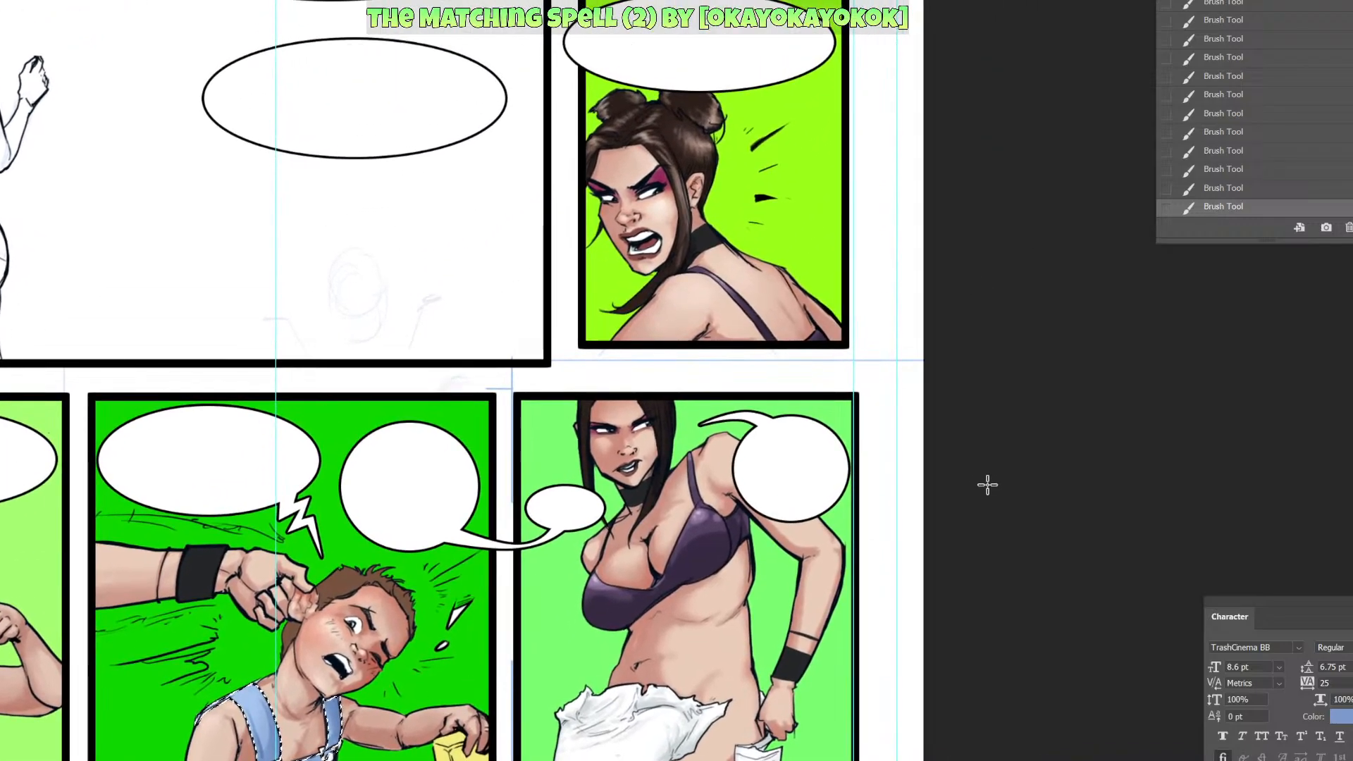
{"action": "left_click", "coordinate": [968, 498]}
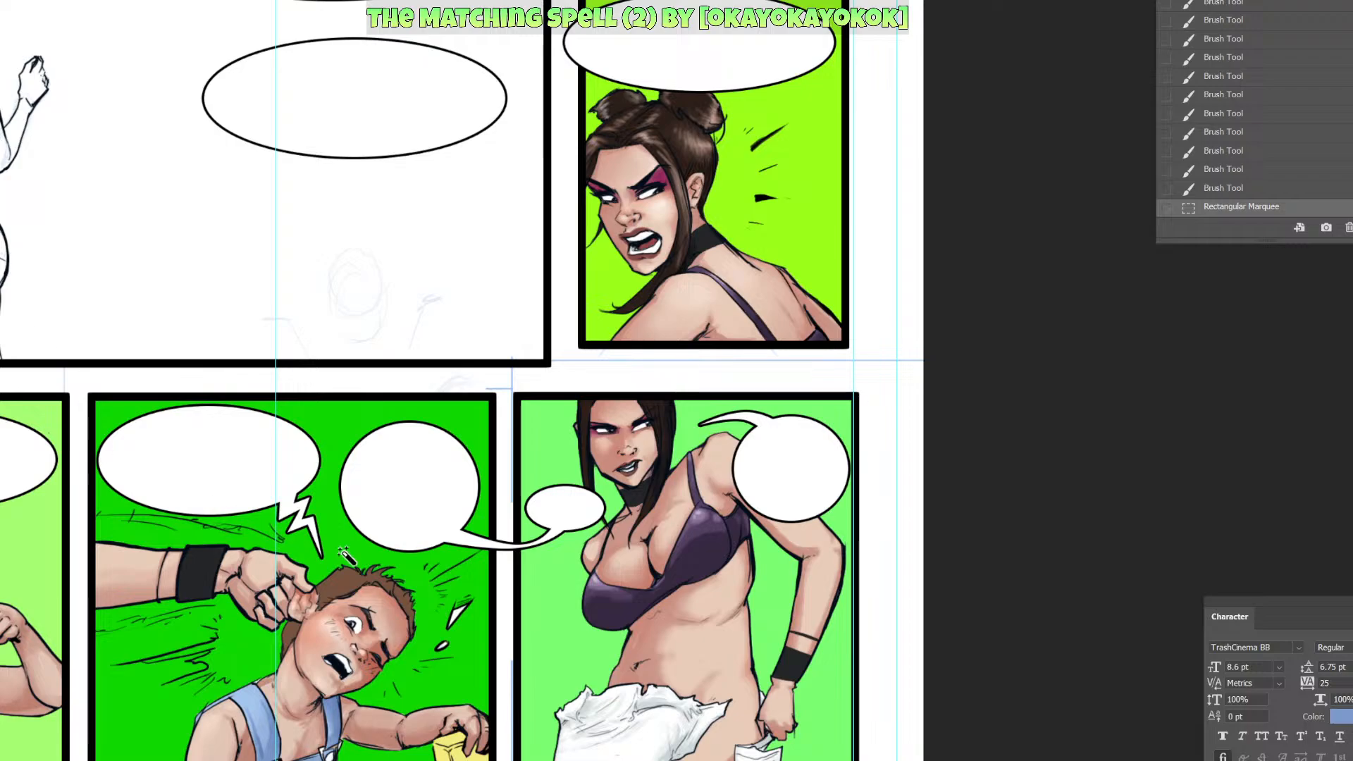
{"action": "left_click", "coordinate": [344, 596]}
{"action": "left_click_drag", "start_coordinate": [311, 692], "coordinate": [639, 733]}
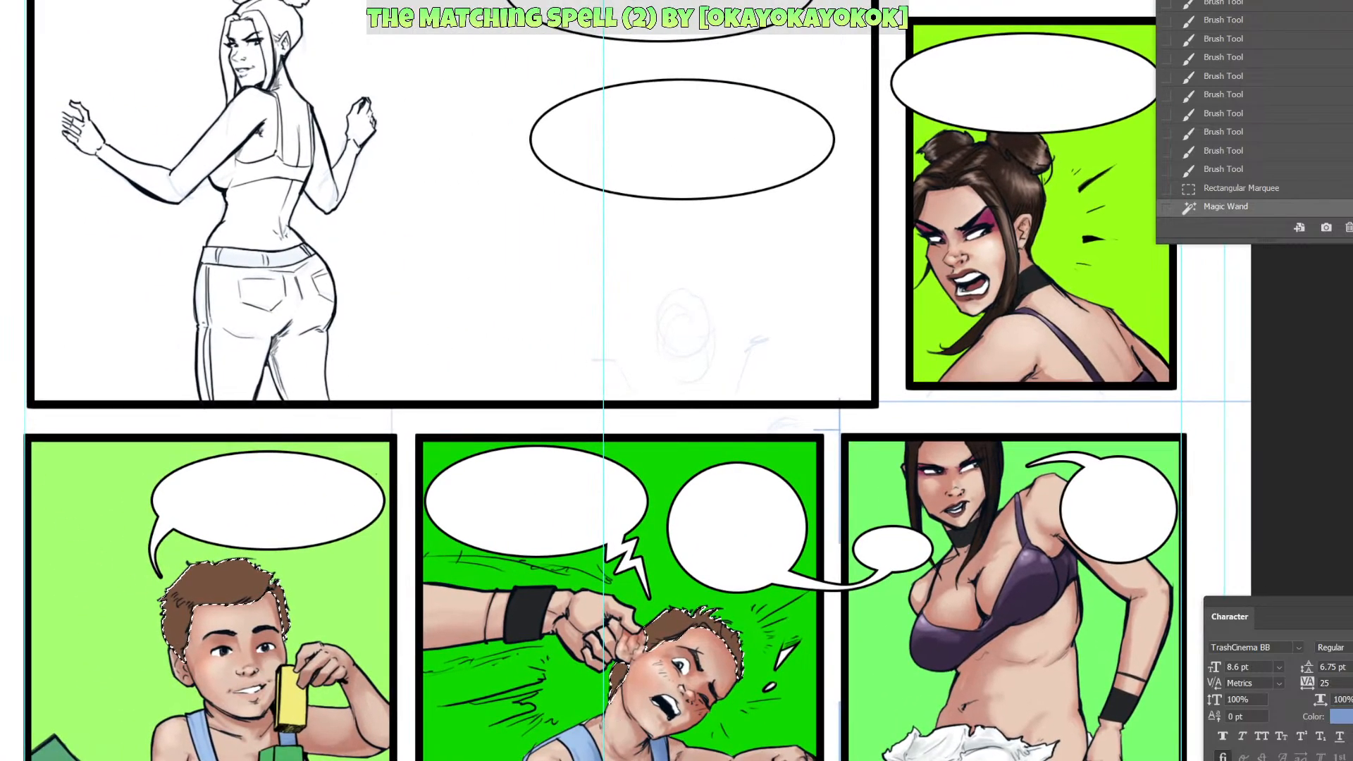
Show the finished reference page layer to take a dark brown from it as the brush colour, and hide it again.
{"action": "key", "text": "ctrl+comma"}
{"action": "key", "text": "ctrl+comma"}
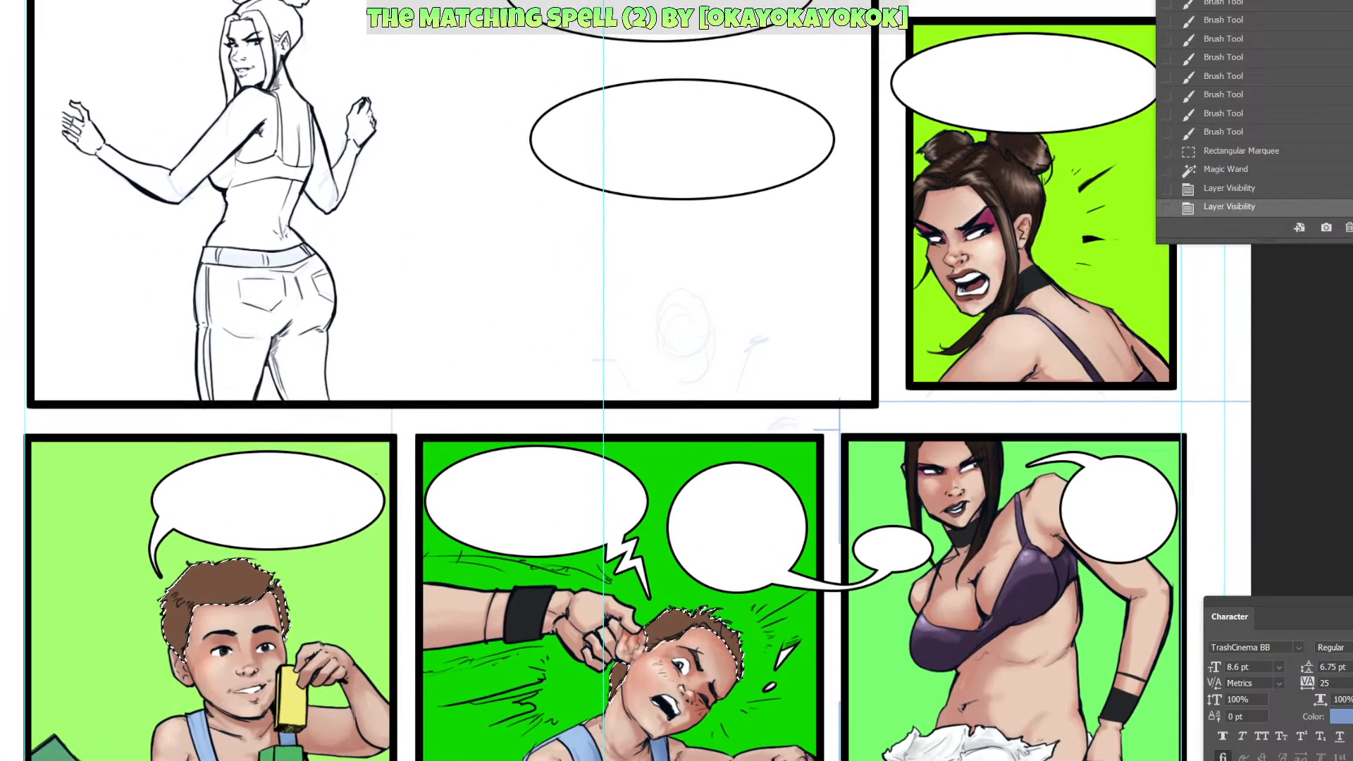
{"action": "key", "text": "ctrl+comma"}
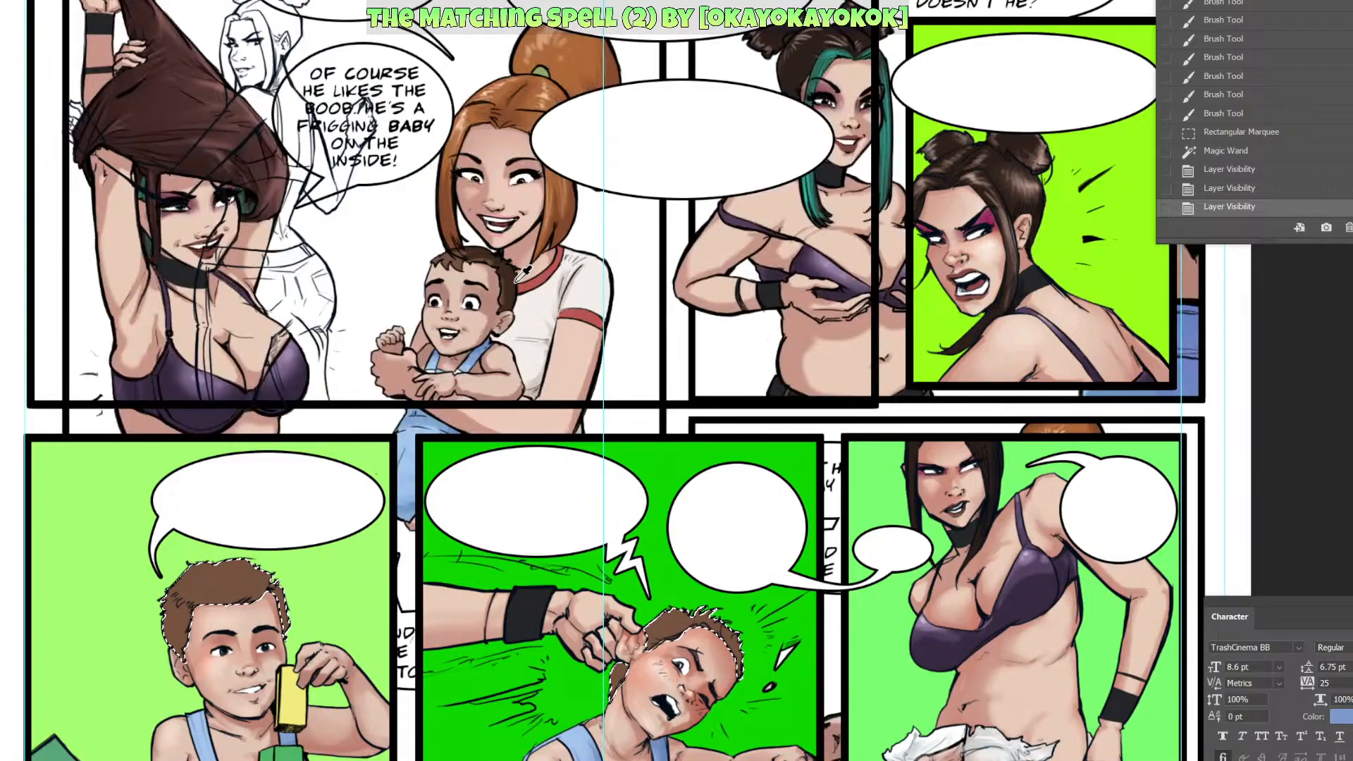
{"action": "key", "text": "ctrl+comma"}
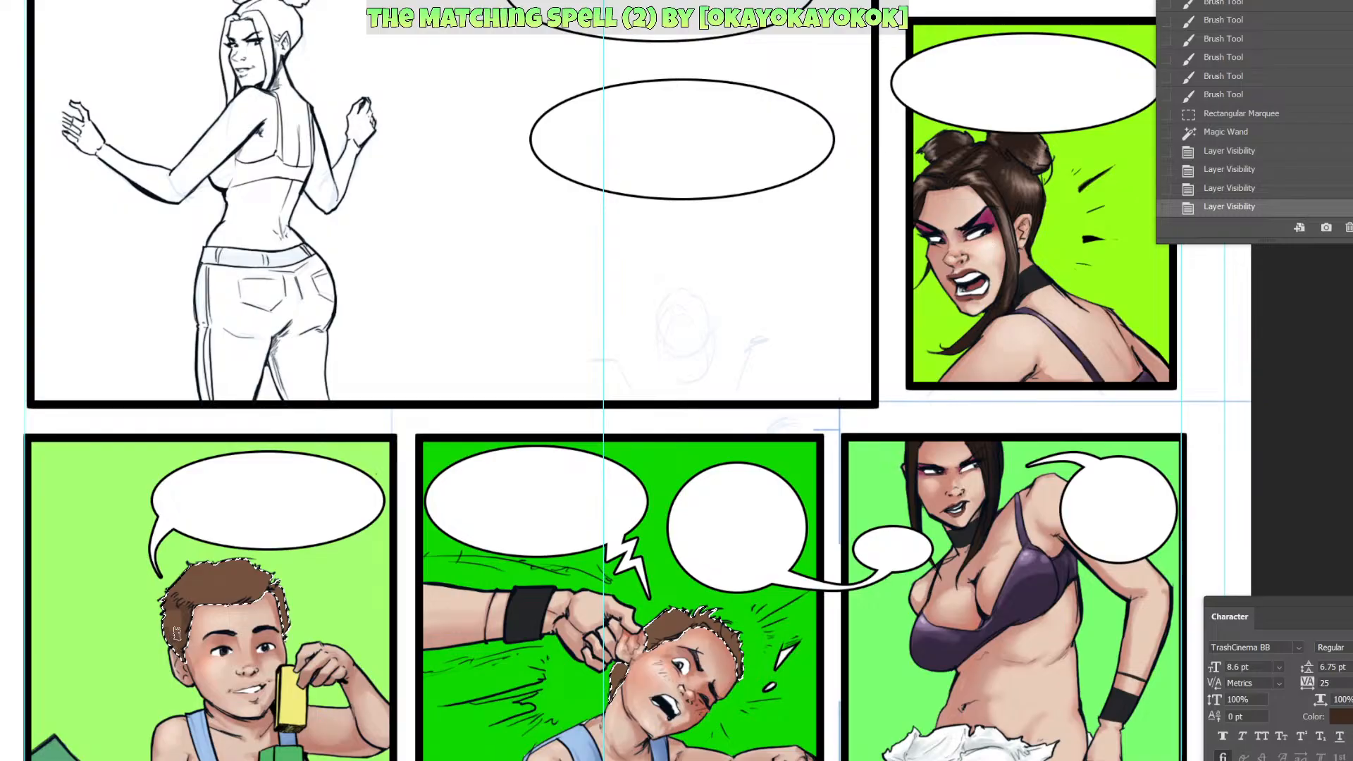
Brush dark brown shading over the boy's hair in the first green panel, adjusting the brush size.
{"action": "mouse_move", "coordinate": [270, 562]}
{"action": "left_mouse_down"}
{"action": "mouse_move", "coordinate": [181, 580]}
{"action": "mouse_move", "coordinate": [243, 585]}
{"action": "mouse_move", "coordinate": [272, 564]}
{"action": "mouse_move", "coordinate": [247, 574]}
{"action": "left_mouse_up"}
{"action": "right_click", "coordinate": [240, 573]}
{"action": "left_click_drag", "start_coordinate": [243, 572], "coordinate": [218, 585]}
{"action": "mouse_move", "coordinate": [222, 570]}
{"action": "left_mouse_down"}
{"action": "mouse_move", "coordinate": [203, 586]}
{"action": "mouse_move", "coordinate": [245, 581]}
{"action": "left_mouse_up"}
{"action": "left_click_drag", "start_coordinate": [247, 574], "coordinate": [265, 574]}
{"action": "mouse_move", "coordinate": [263, 571]}
{"action": "left_mouse_down"}
{"action": "mouse_move", "coordinate": [255, 543]}
{"action": "mouse_move", "coordinate": [284, 553]}
{"action": "mouse_move", "coordinate": [275, 599]}
{"action": "left_mouse_up"}
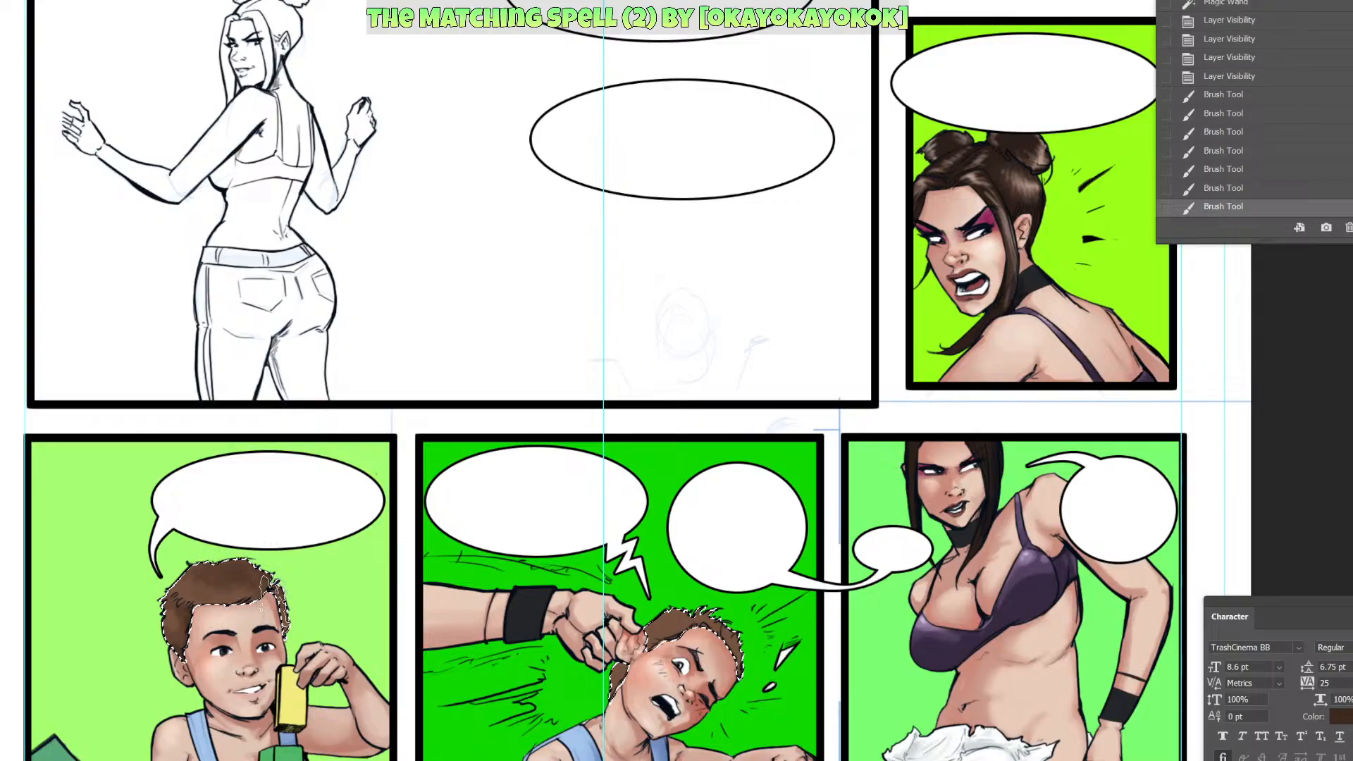
{"action": "right_click", "coordinate": [290, 550]}
{"action": "left_click", "coordinate": [382, 587]}
{"action": "left_click", "coordinate": [243, 567]}
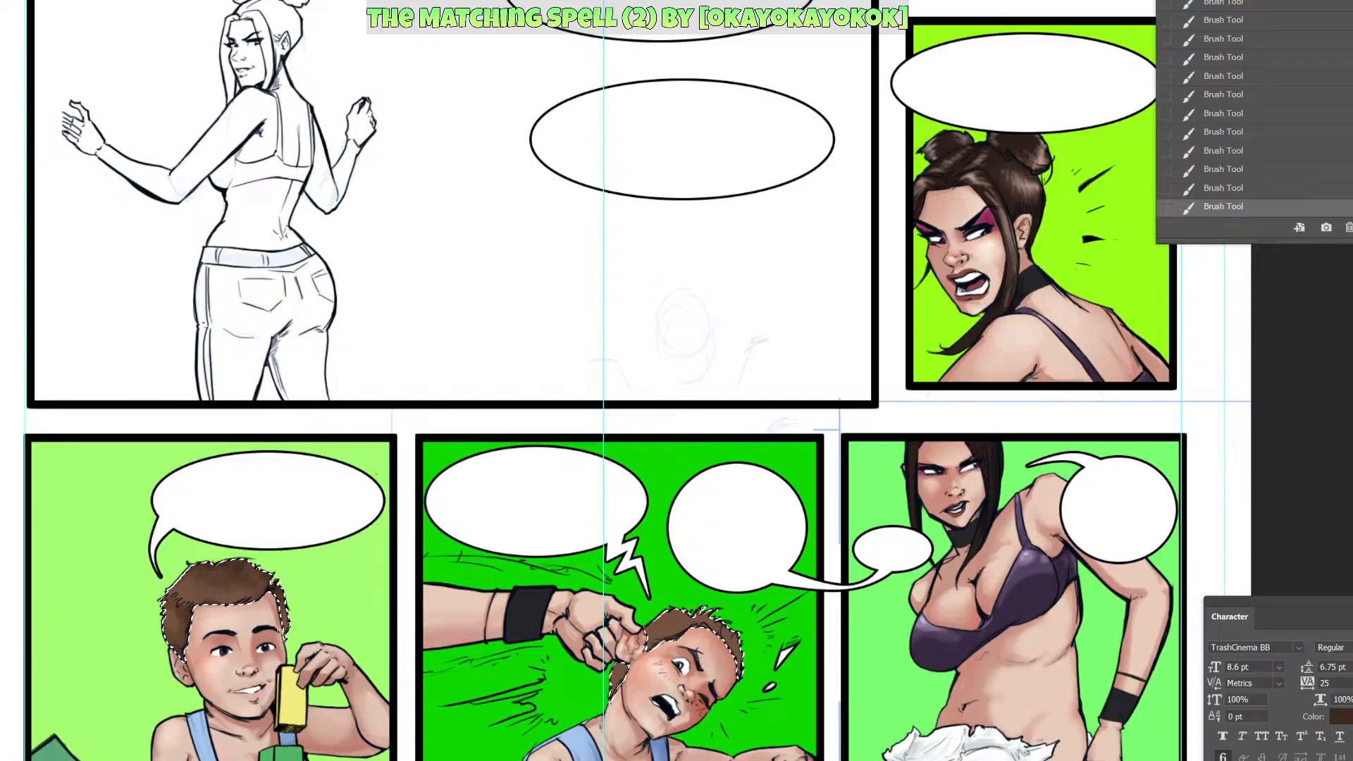
Shade the boy's hair in the second green panel with the dark brown, resizing the brush.
{"action": "left_click_drag", "start_coordinate": [712, 684], "coordinate": [577, 644]}
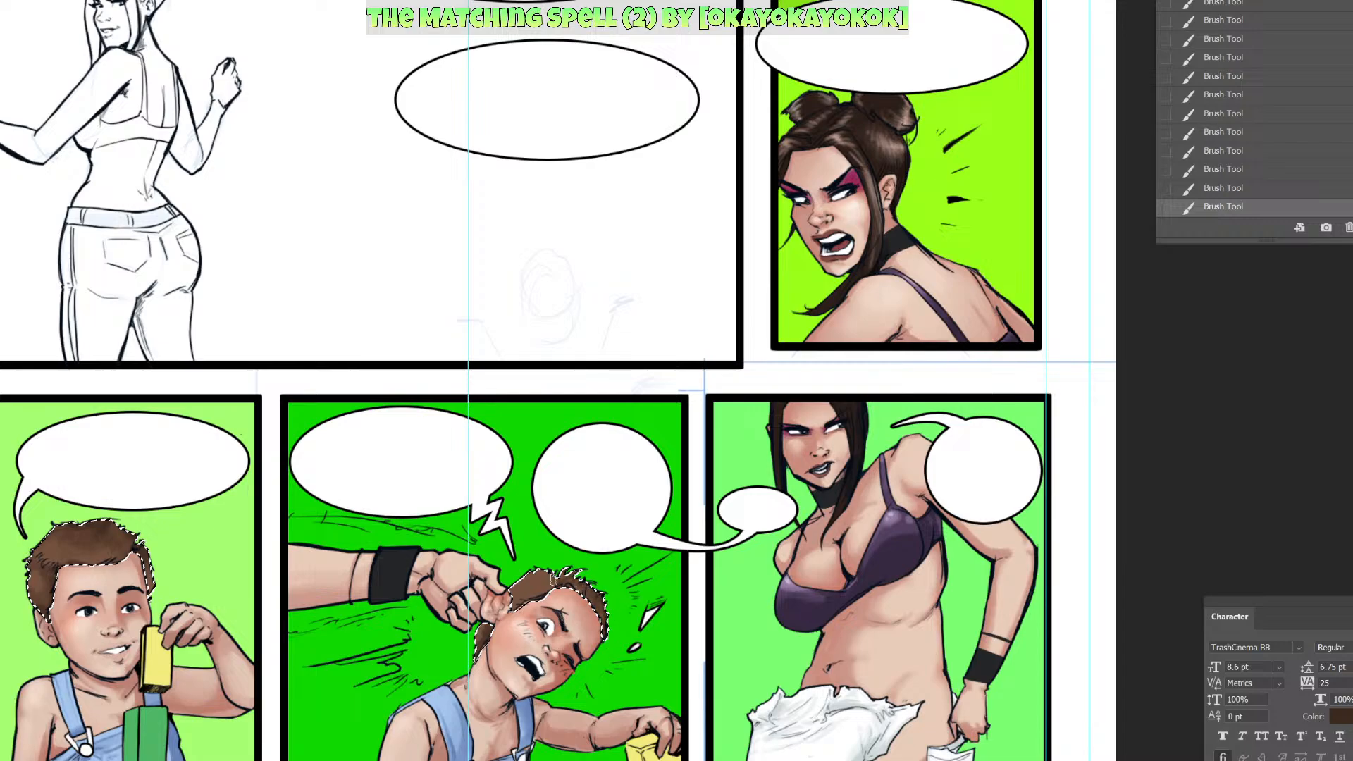
{"action": "right_click", "coordinate": [600, 573]}
{"action": "left_click", "coordinate": [745, 616]}
{"action": "mouse_move", "coordinate": [544, 572]}
{"action": "left_mouse_down"}
{"action": "mouse_move", "coordinate": [535, 581]}
{"action": "mouse_move", "coordinate": [554, 583]}
{"action": "mouse_move", "coordinate": [537, 579]}
{"action": "mouse_move", "coordinate": [551, 554]}
{"action": "left_mouse_up"}
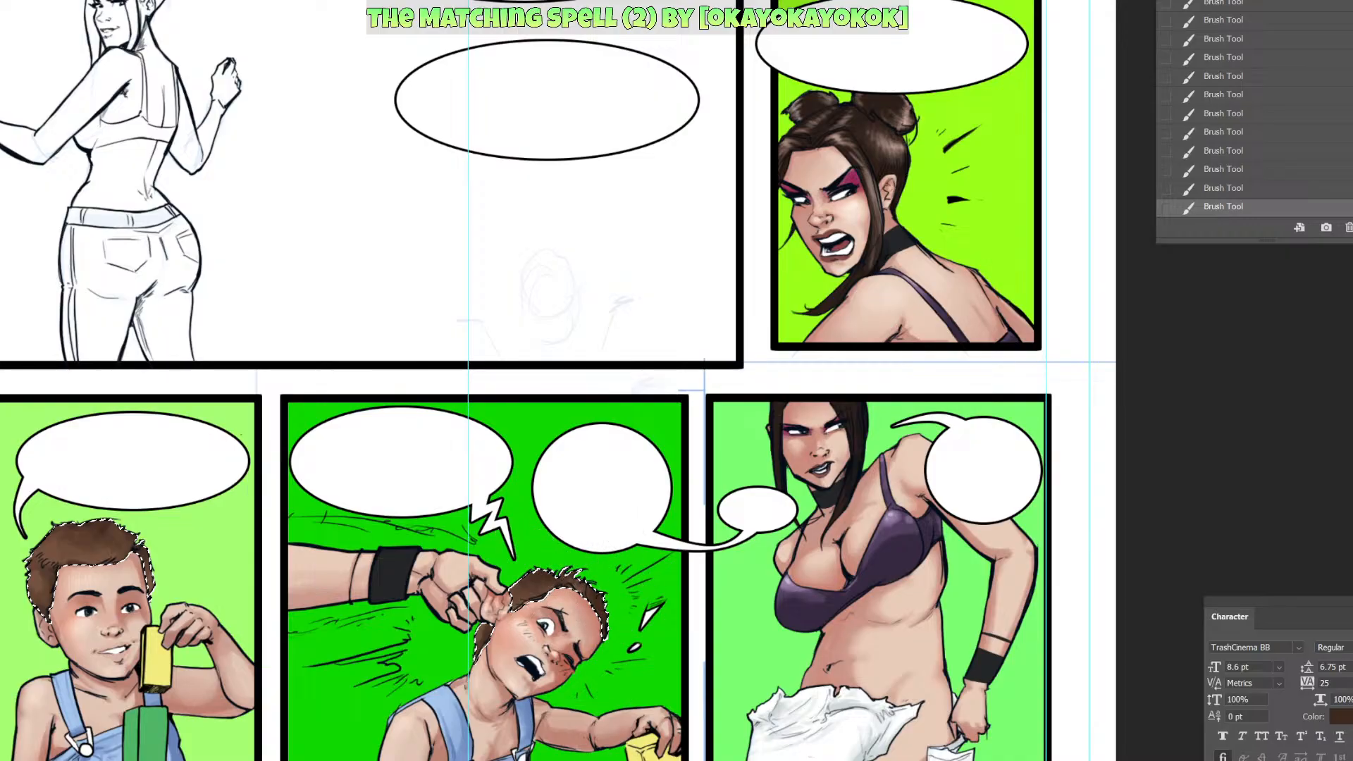
Select the woman's black wristbands and choker with the Magic Wand and choose a lighter grey as the foreground colour.
{"action": "mouse_move", "coordinate": [449, 636]}
{"action": "left_mouse_down"}
{"action": "mouse_move", "coordinate": [529, 565]}
{"action": "mouse_move", "coordinate": [405, 697]}
{"action": "left_mouse_up"}
{"action": "key", "text": "w"}
{"action": "left_click", "coordinate": [353, 634]}
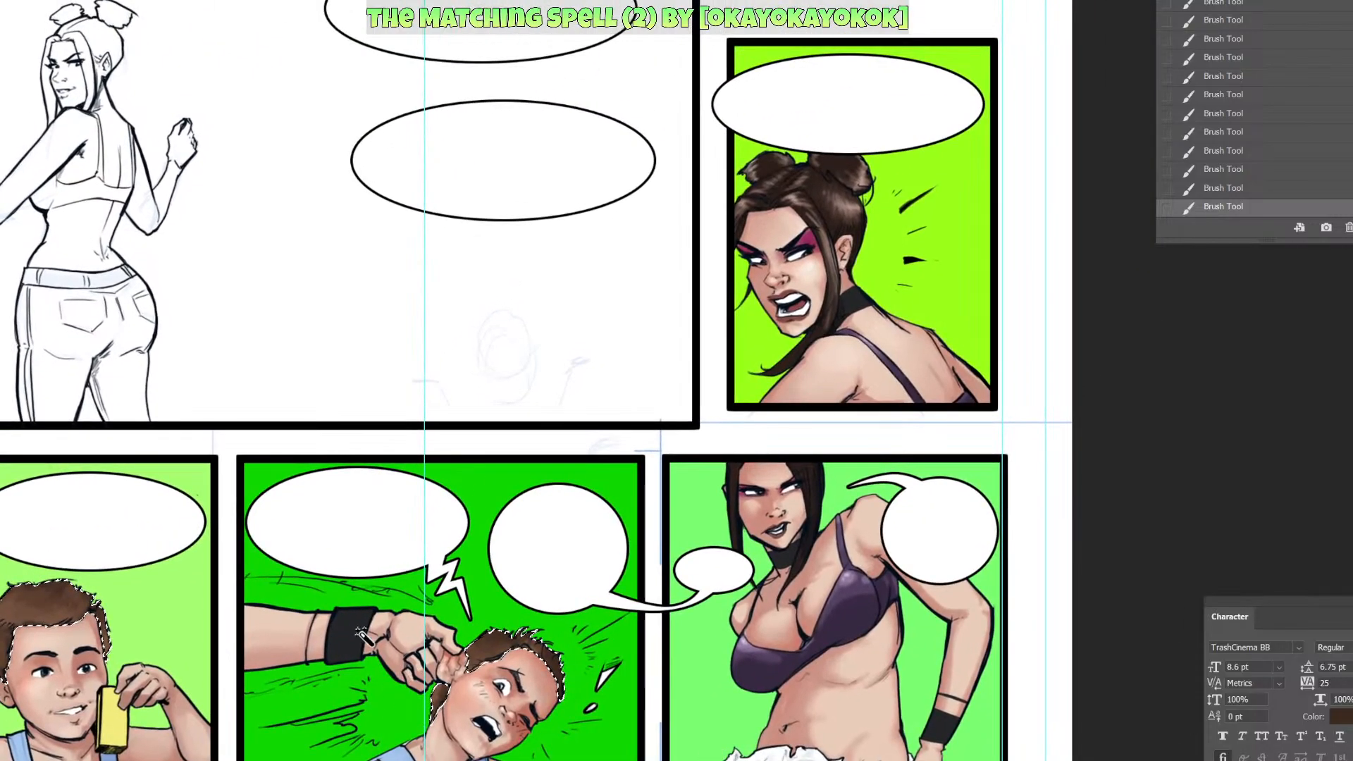
{"action": "key", "text": "ctrl+plus"}
{"action": "key", "text": "b"}
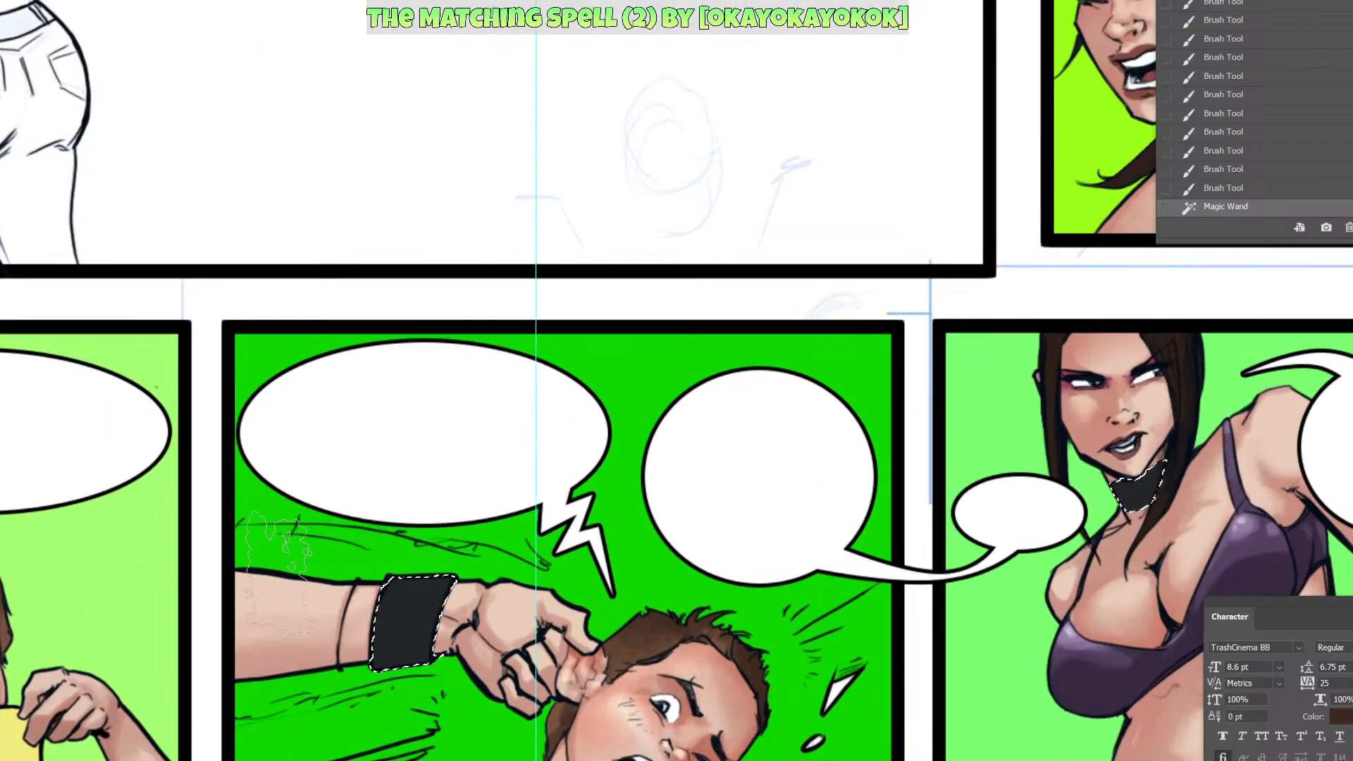
{"action": "left_click", "coordinate": [421, 617], "text": "alt"}
{"action": "left_click", "coordinate": [2, 458]}
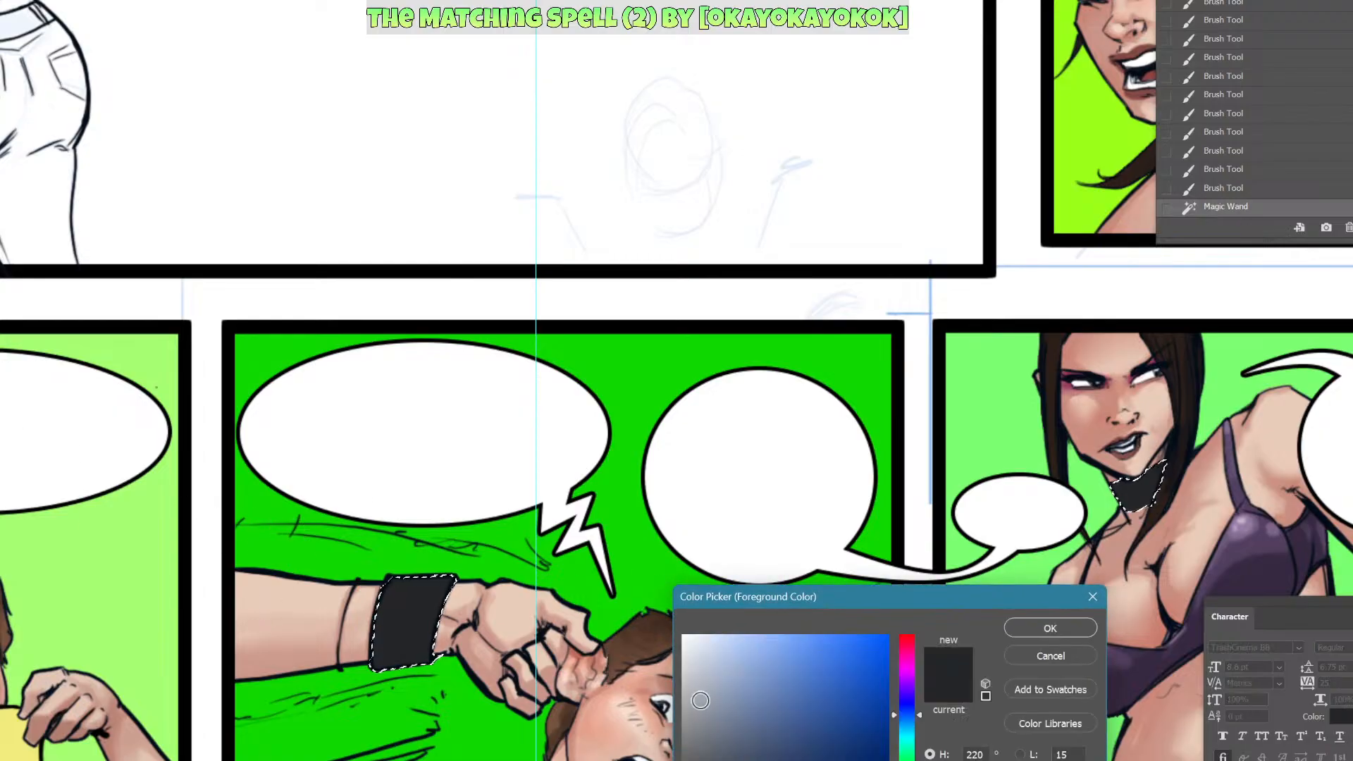
{"action": "left_click", "coordinate": [692, 737]}
{"action": "left_click", "coordinate": [1050, 628]}
Brush grey highlights onto the black wristband in the second green panel with a resized brush, and clear the selection.
{"action": "right_click", "coordinate": [435, 612]}
{"action": "left_click", "coordinate": [555, 649]}
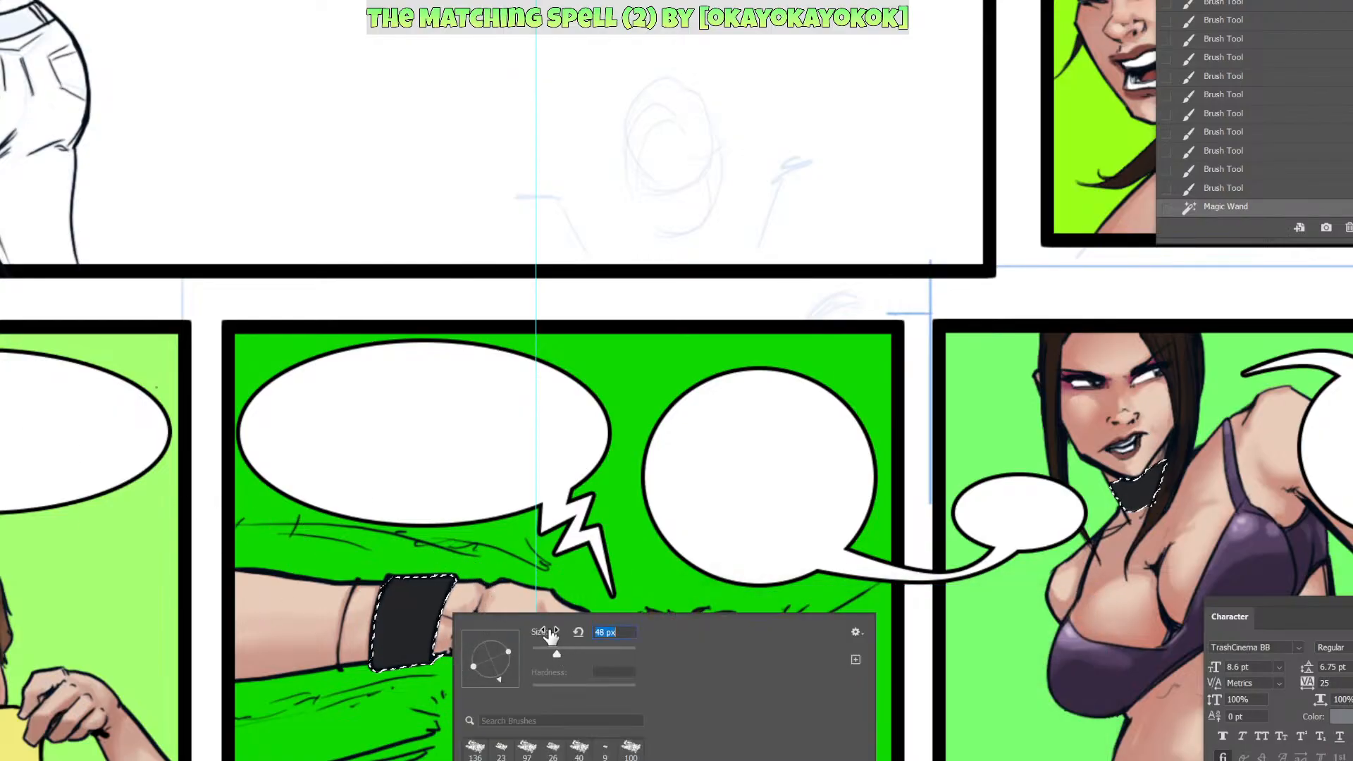
{"action": "mouse_move", "coordinate": [384, 603]}
{"action": "left_mouse_down"}
{"action": "mouse_move", "coordinate": [456, 594]}
{"action": "mouse_move", "coordinate": [365, 612]}
{"action": "mouse_move", "coordinate": [492, 605]}
{"action": "mouse_move", "coordinate": [588, 650]}
{"action": "mouse_move", "coordinate": [485, 588]}
{"action": "left_mouse_up"}
{"action": "right_click", "coordinate": [480, 605]}
{"action": "left_click", "coordinate": [585, 647]}
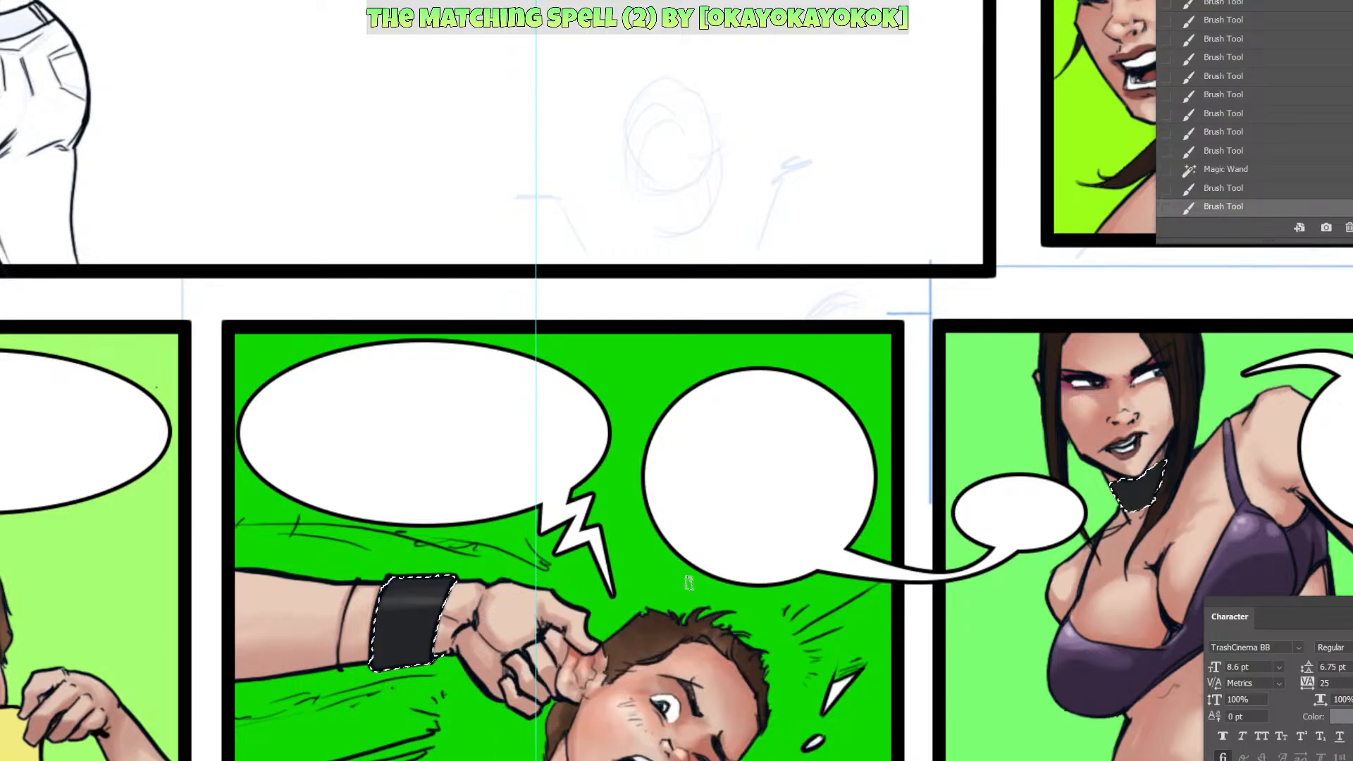
{"action": "key", "text": "ctrl+minus"}
{"action": "key", "text": "ctrl+minus"}
{"action": "left_click_drag", "start_coordinate": [688, 582], "coordinate": [642, 536]}
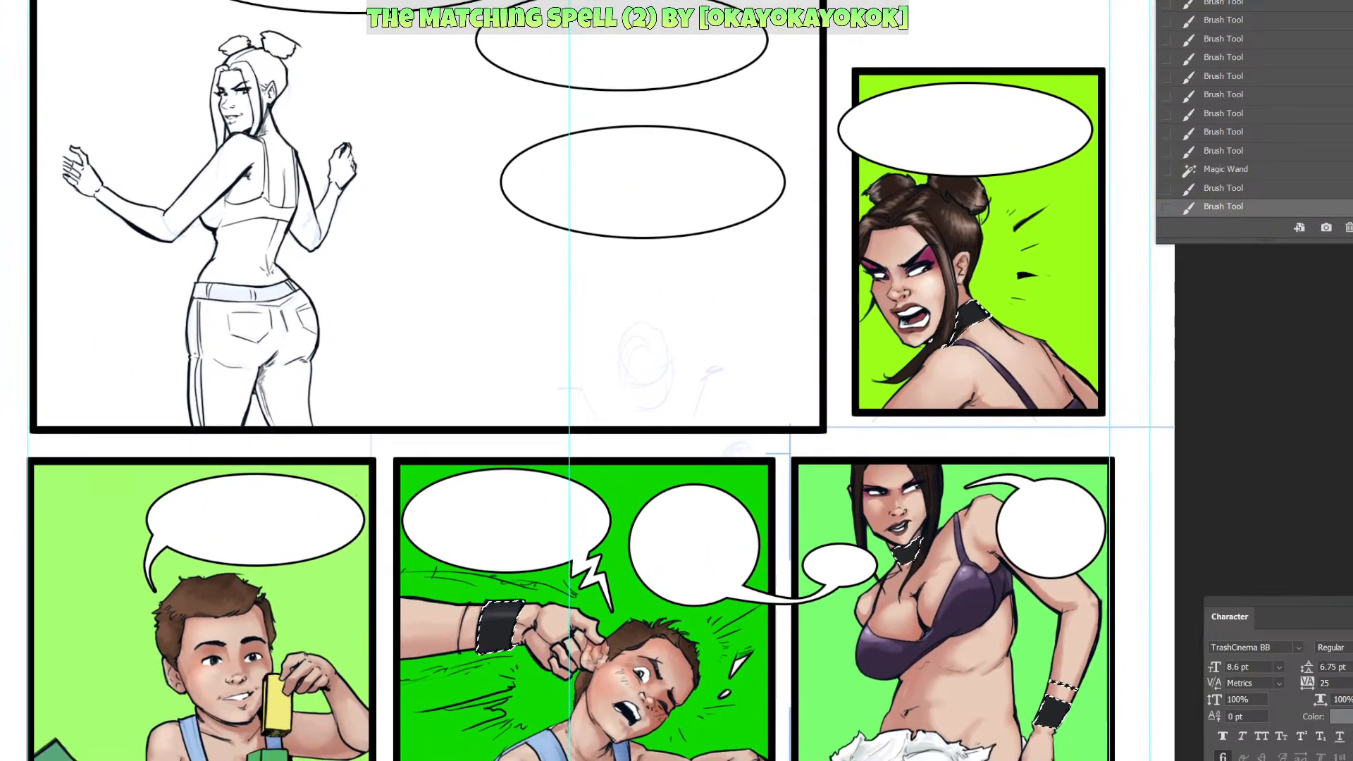
{"action": "key", "text": "ctrl+d"}
{"action": "left_click_drag", "start_coordinate": [909, 760], "coordinate": [866, 756]}
{"action": "left_click_drag", "start_coordinate": [183, 658], "coordinate": [155, 607]}
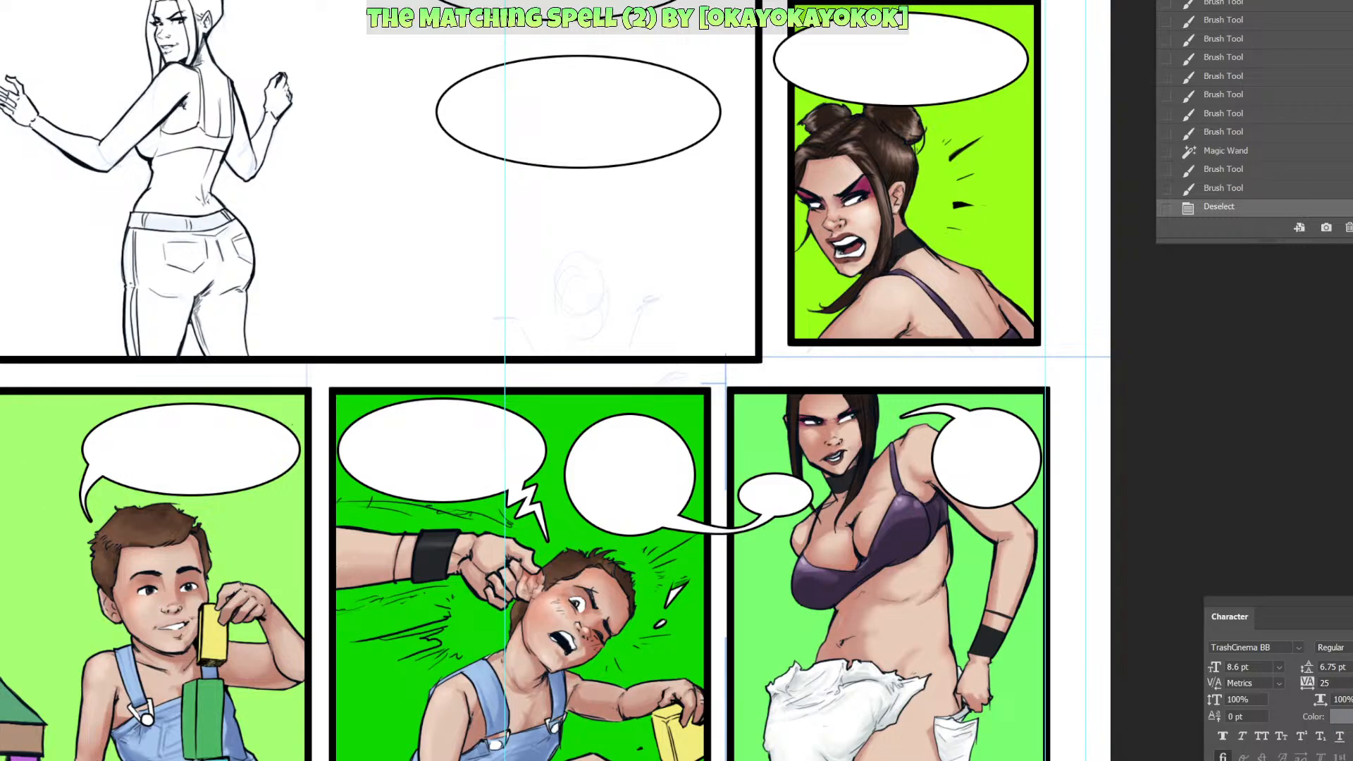
Select the coloured toy blocks in the first and second green panels with the Magic Wand.
{"action": "left_click", "coordinate": [671, 731]}
{"action": "left_click_drag", "start_coordinate": [671, 732], "coordinate": [666, 706]}
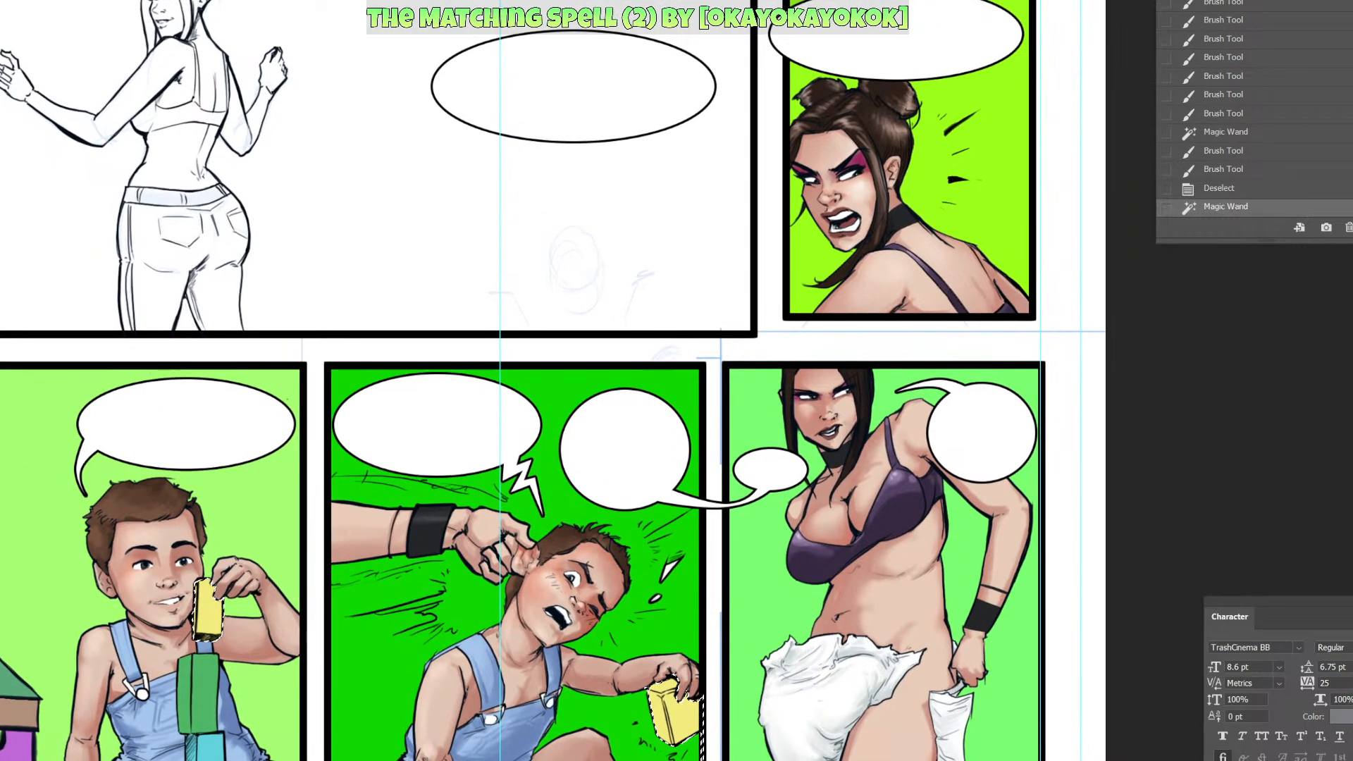
{"action": "left_click", "coordinate": [10, 745]}
{"action": "left_click", "coordinate": [19, 696]}
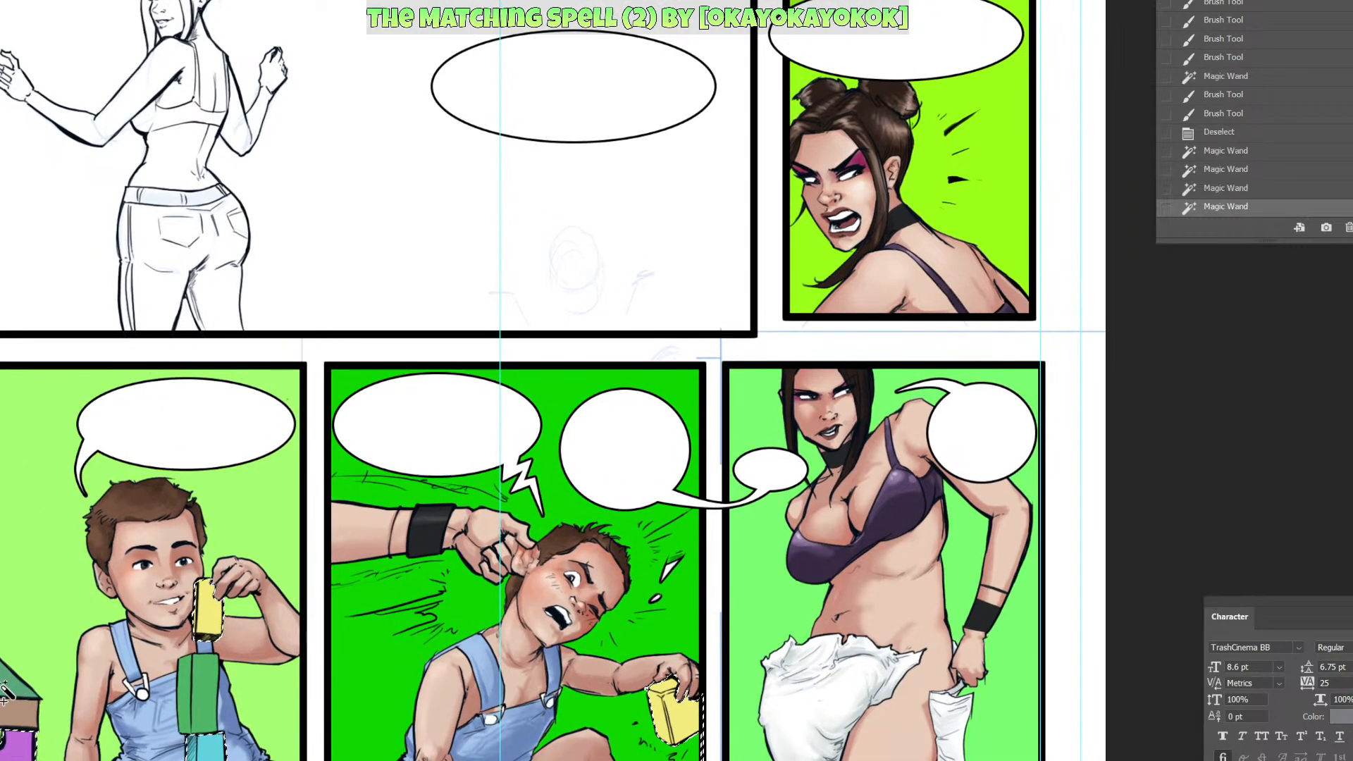
{"action": "left_click", "coordinate": [16, 717]}
{"action": "left_click", "coordinate": [25, 680]}
{"action": "left_click", "coordinate": [209, 699]}
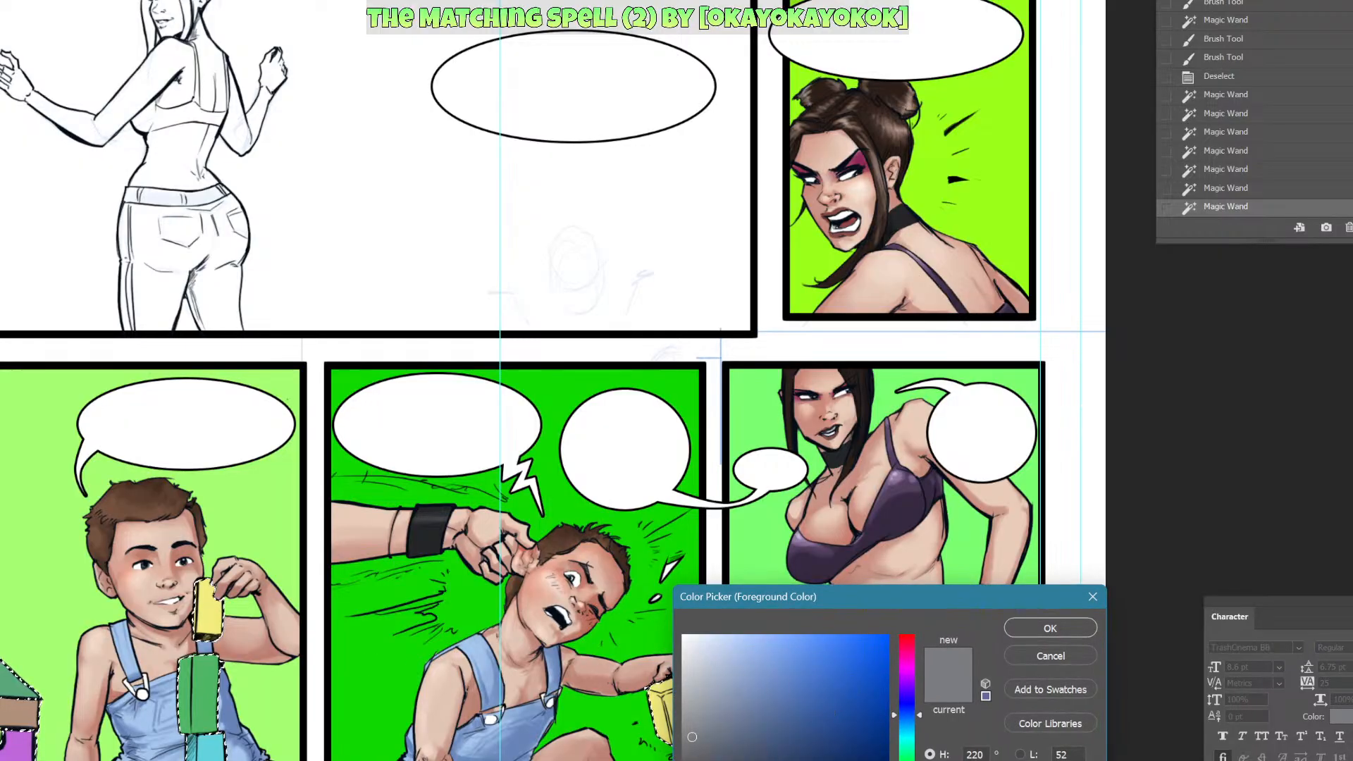
Choose a light tan with an orange hue as the foreground colour.
{"action": "left_click", "coordinate": [907, 760]}
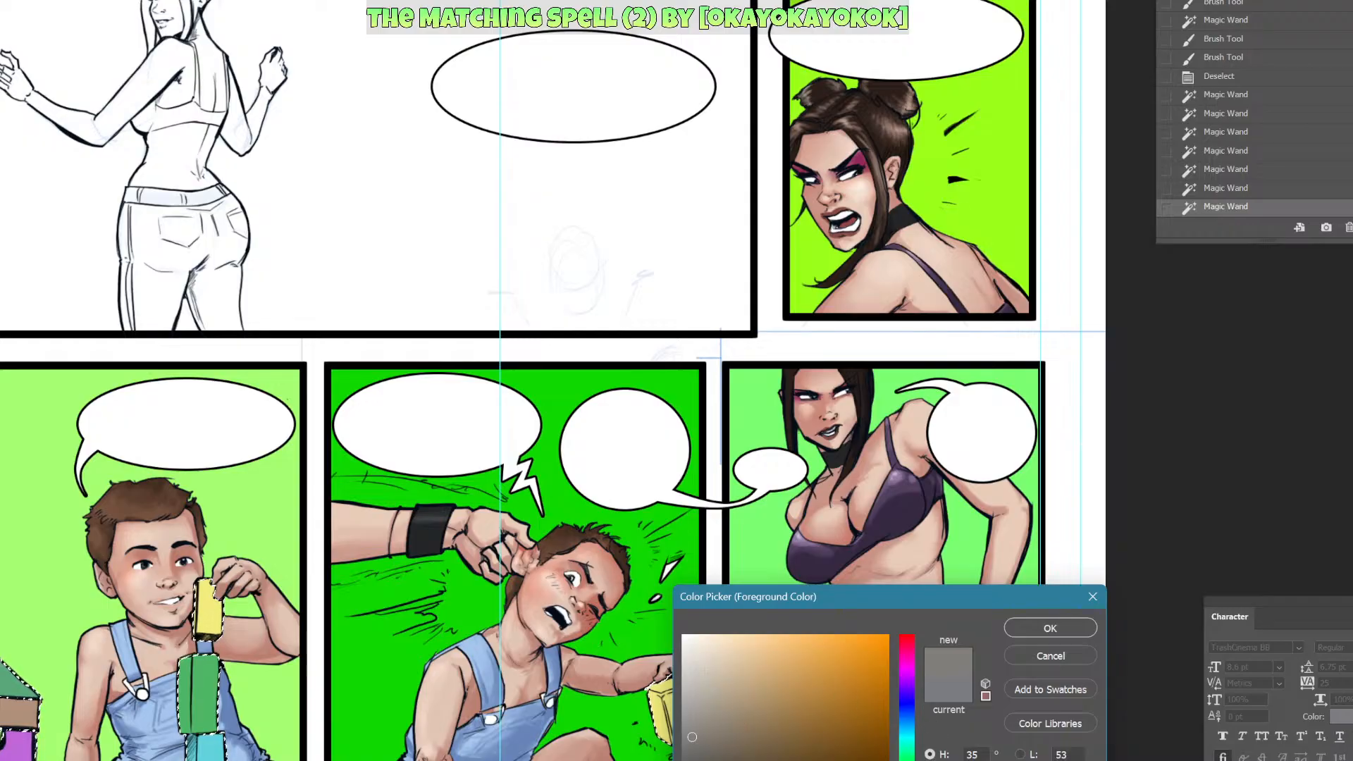
{"action": "left_click", "coordinate": [907, 760]}
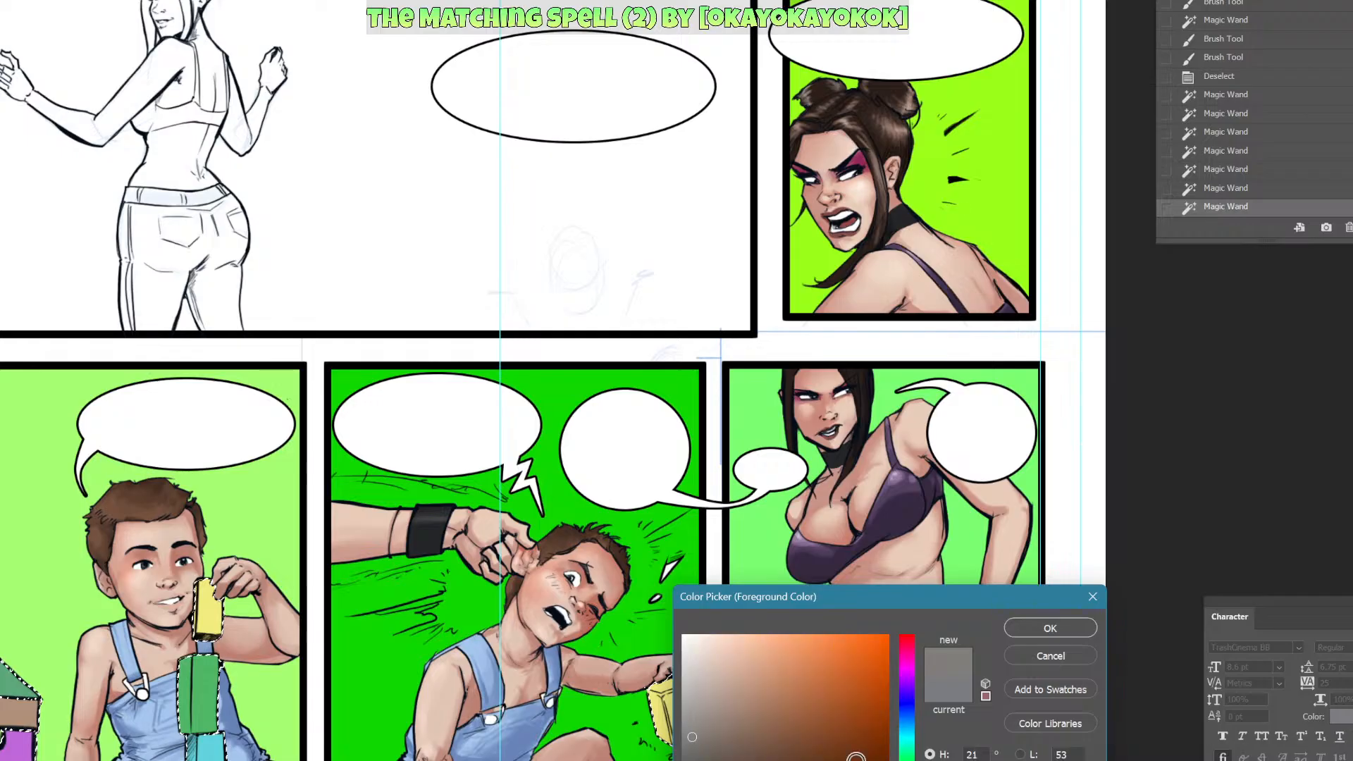
{"action": "left_click", "coordinate": [722, 679]}
{"action": "left_click", "coordinate": [1027, 627]}
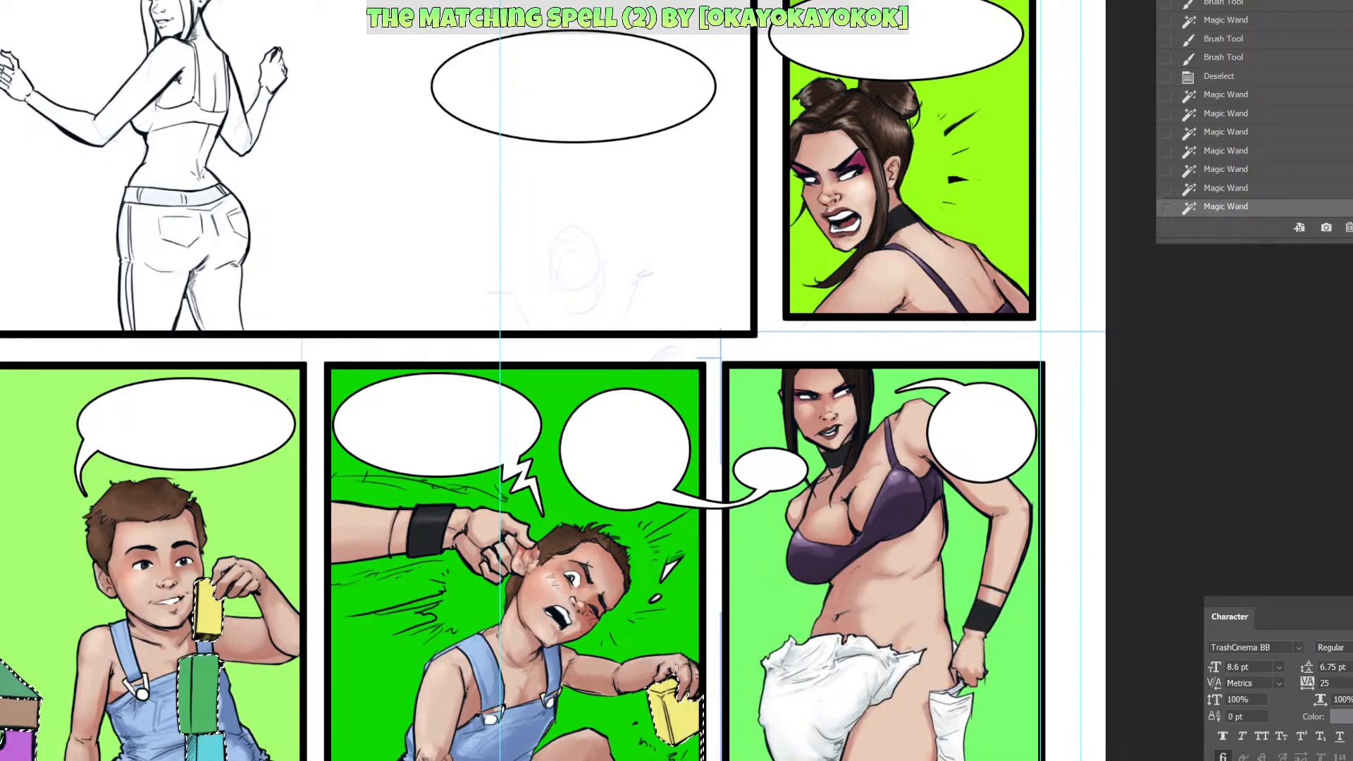
Resize the brush and shade the yellow block in the boy's hand in the second green panel with the tan.
{"action": "right_click", "coordinate": [680, 705]}
{"action": "left_click_drag", "start_coordinate": [771, 676], "coordinate": [788, 677]}
{"action": "key", "text": "Return"}
{"action": "mouse_move", "coordinate": [680, 689]}
{"action": "left_mouse_down"}
{"action": "mouse_move", "coordinate": [677, 733]}
{"action": "mouse_move", "coordinate": [690, 715]}
{"action": "mouse_move", "coordinate": [662, 732]}
{"action": "mouse_move", "coordinate": [657, 697]}
{"action": "mouse_move", "coordinate": [676, 733]}
{"action": "left_mouse_up"}
{"action": "left_click_drag", "start_coordinate": [670, 705], "coordinate": [708, 729]}
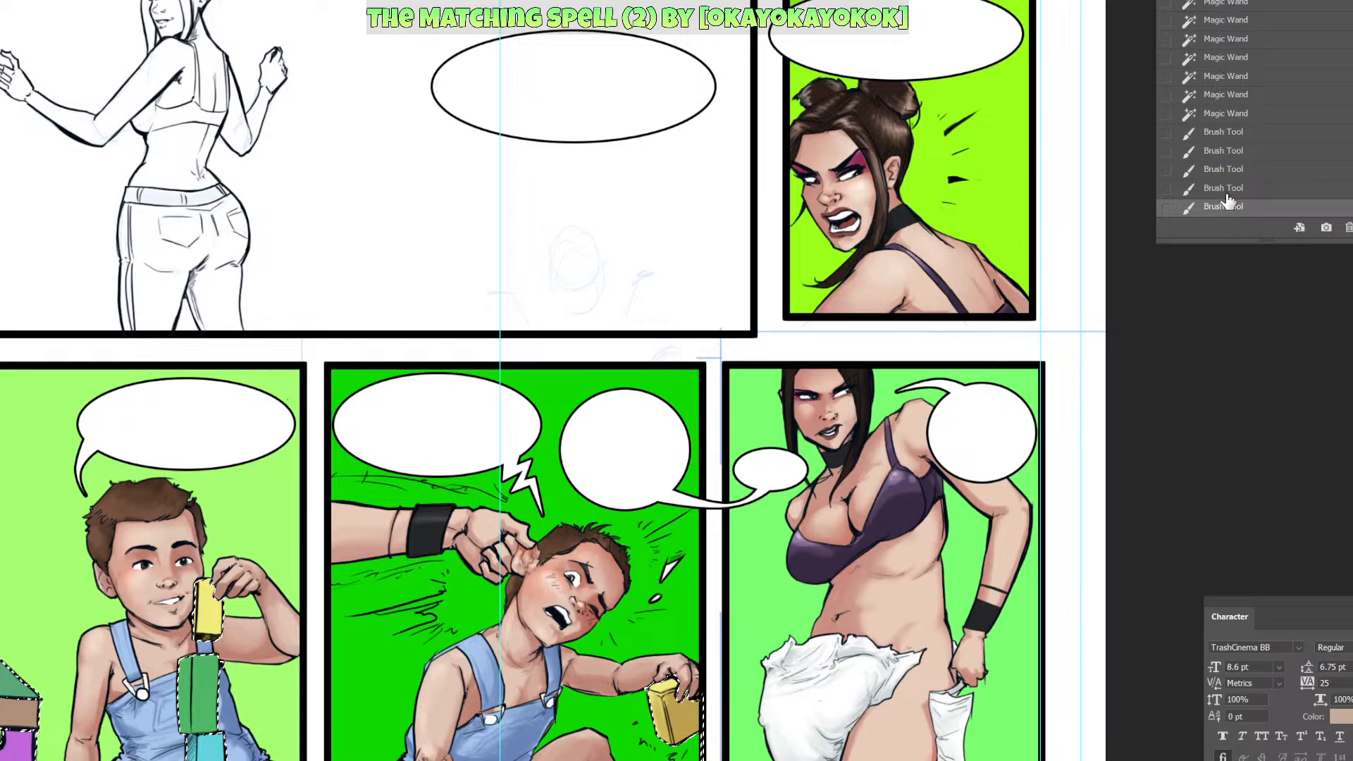
{"action": "left_click", "coordinate": [1224, 191]}
{"action": "key", "text": "ctrl+shift+z"}
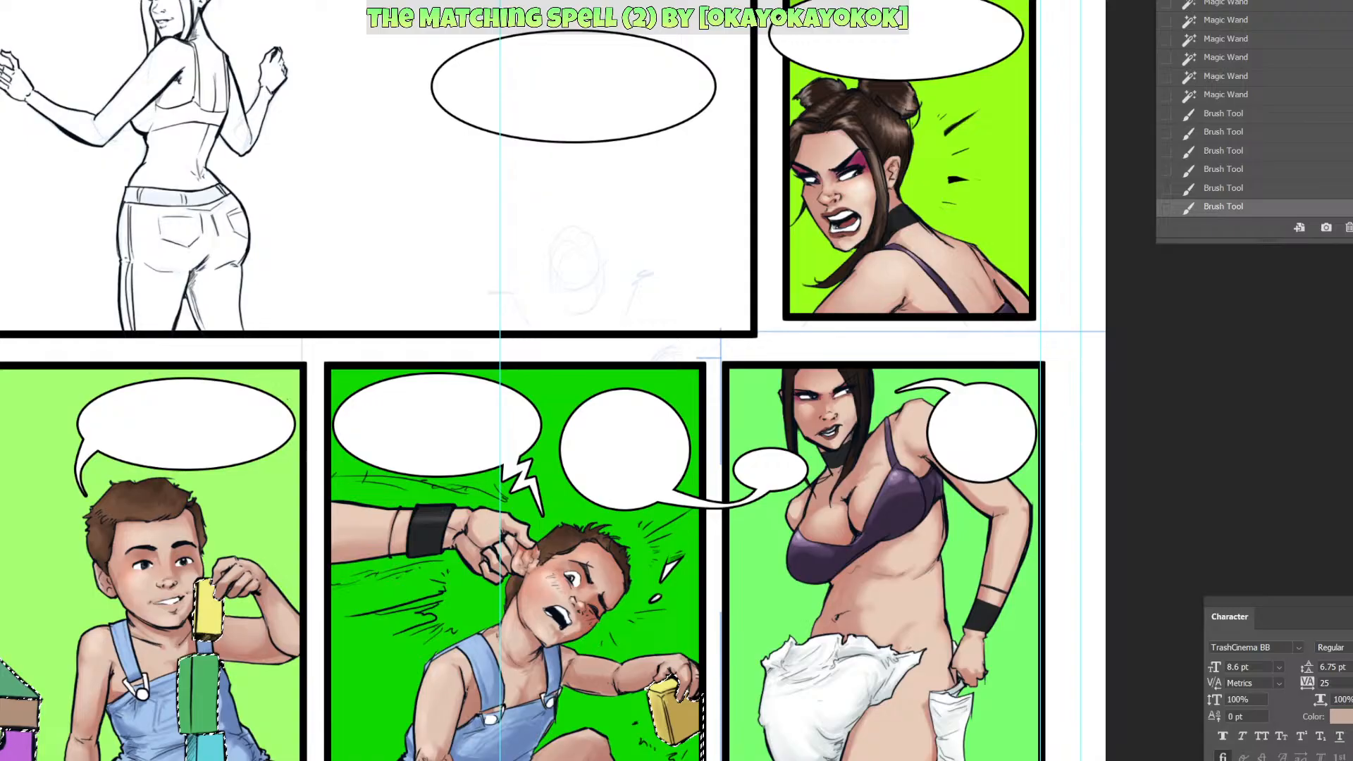
Brush tan shading onto the stacked cyan and green blocks in the first green panel, adjusting the brush size.
{"action": "mouse_move", "coordinate": [493, 726]}
{"action": "left_mouse_down"}
{"action": "mouse_move", "coordinate": [596, 687]}
{"action": "mouse_move", "coordinate": [723, 612]}
{"action": "left_mouse_up"}
{"action": "mouse_move", "coordinate": [420, 641]}
{"action": "left_mouse_down"}
{"action": "mouse_move", "coordinate": [421, 657]}
{"action": "mouse_move", "coordinate": [467, 618]}
{"action": "left_mouse_up"}
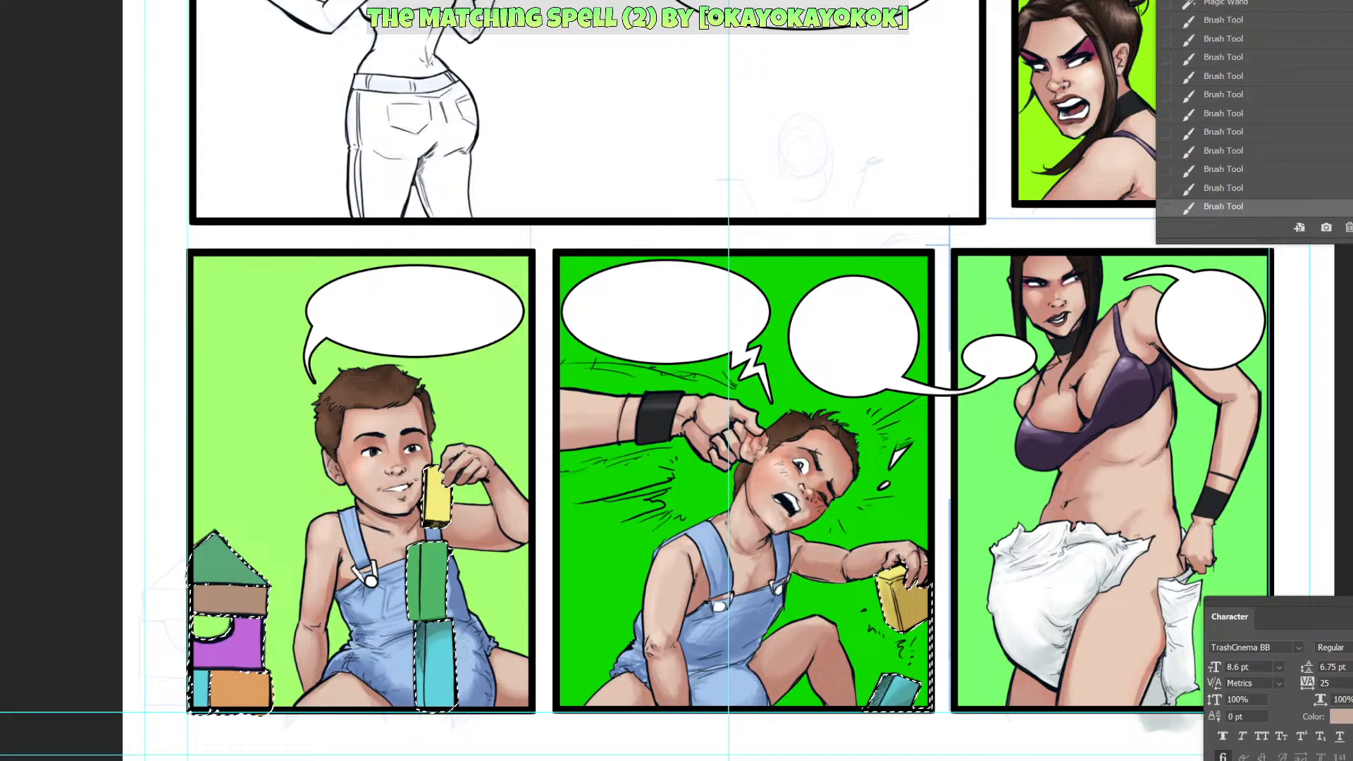
{"action": "right_click", "coordinate": [463, 695]}
{"action": "left_click", "coordinate": [616, 674]}
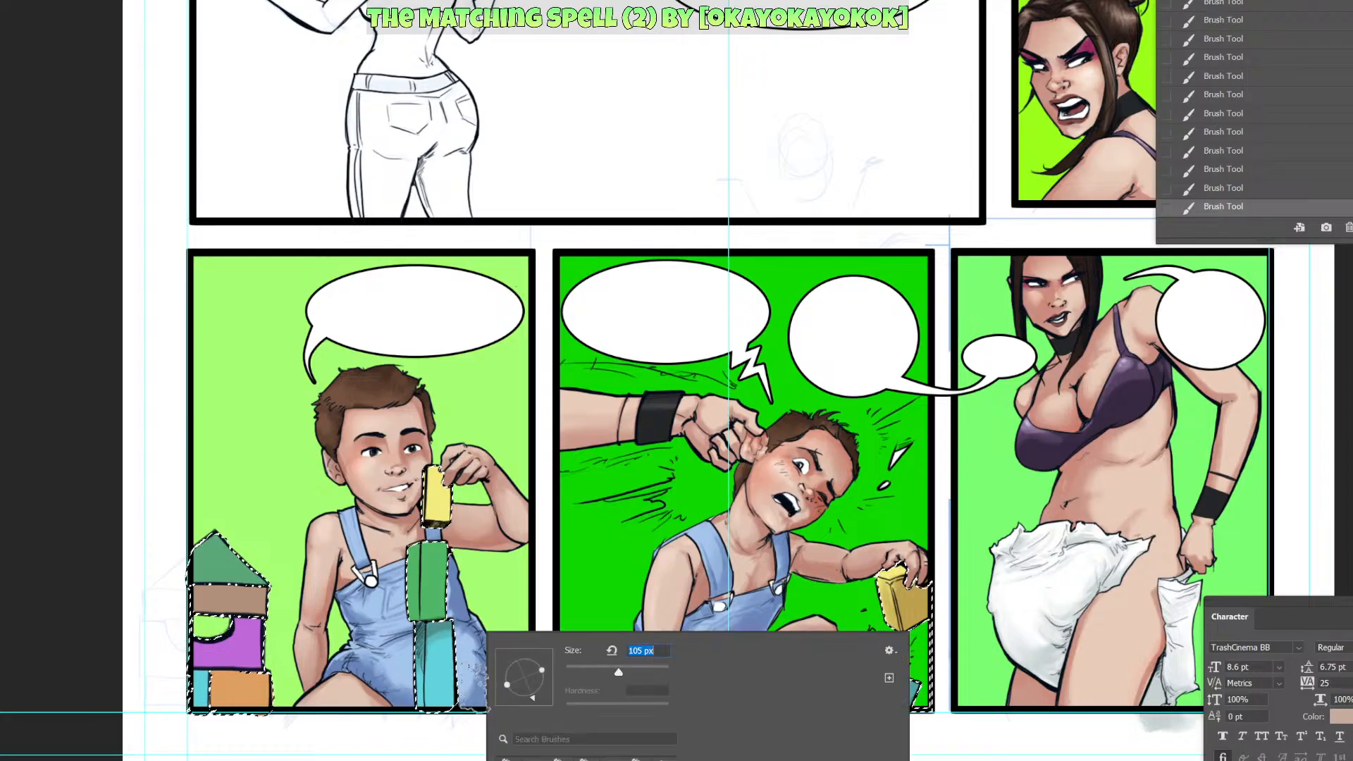
{"action": "mouse_move", "coordinate": [429, 721]}
{"action": "left_mouse_down"}
{"action": "mouse_move", "coordinate": [432, 706]}
{"action": "mouse_move", "coordinate": [410, 730]}
{"action": "left_mouse_up"}
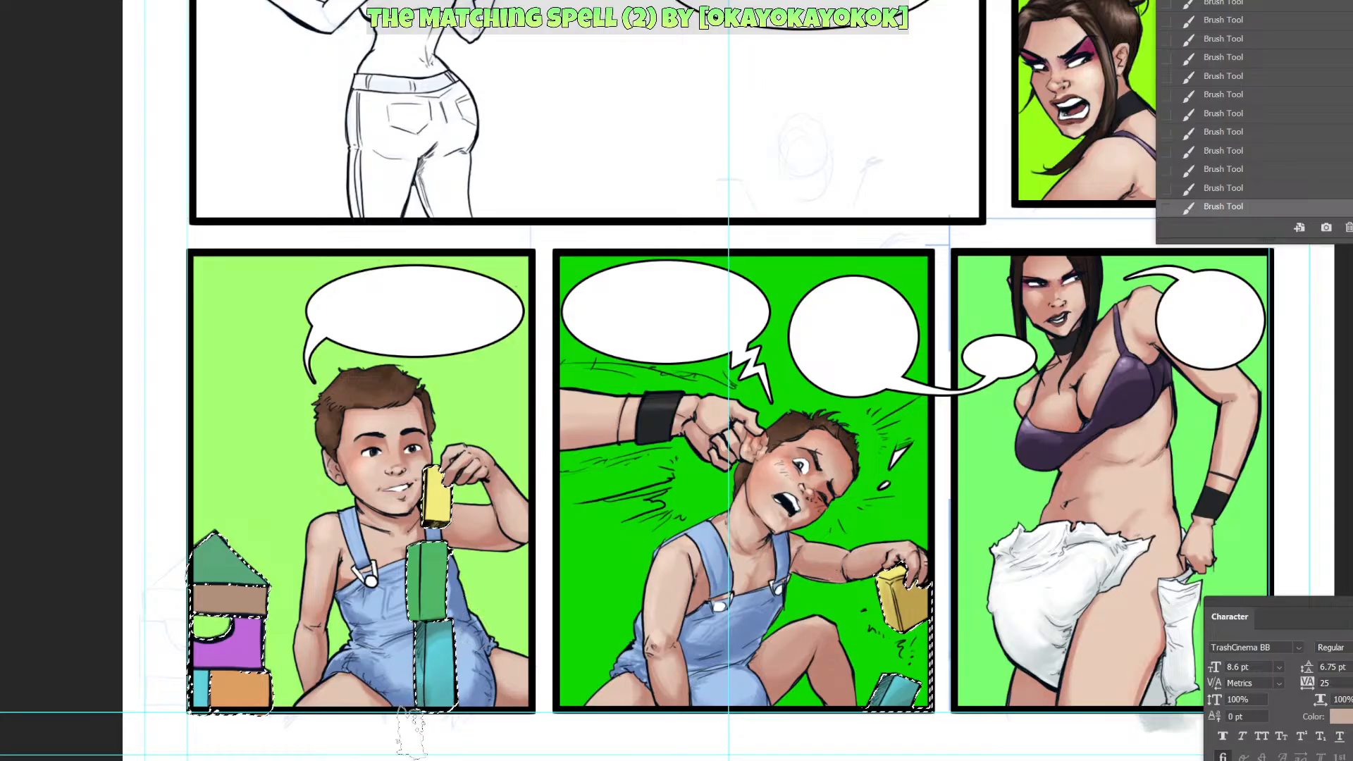
{"action": "left_click_drag", "start_coordinate": [423, 550], "coordinate": [410, 620]}
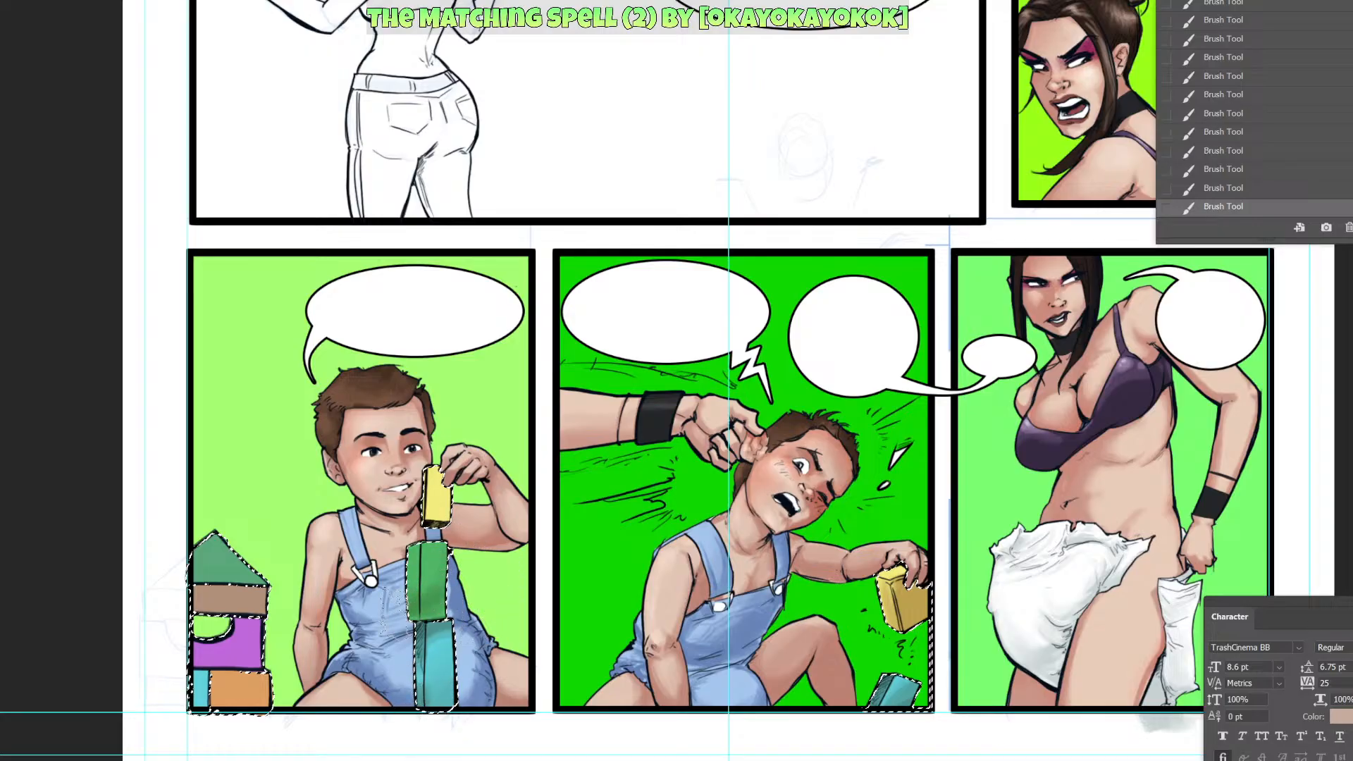
{"action": "right_click", "coordinate": [461, 578]}
{"action": "left_click_drag", "start_coordinate": [418, 536], "coordinate": [417, 610]}
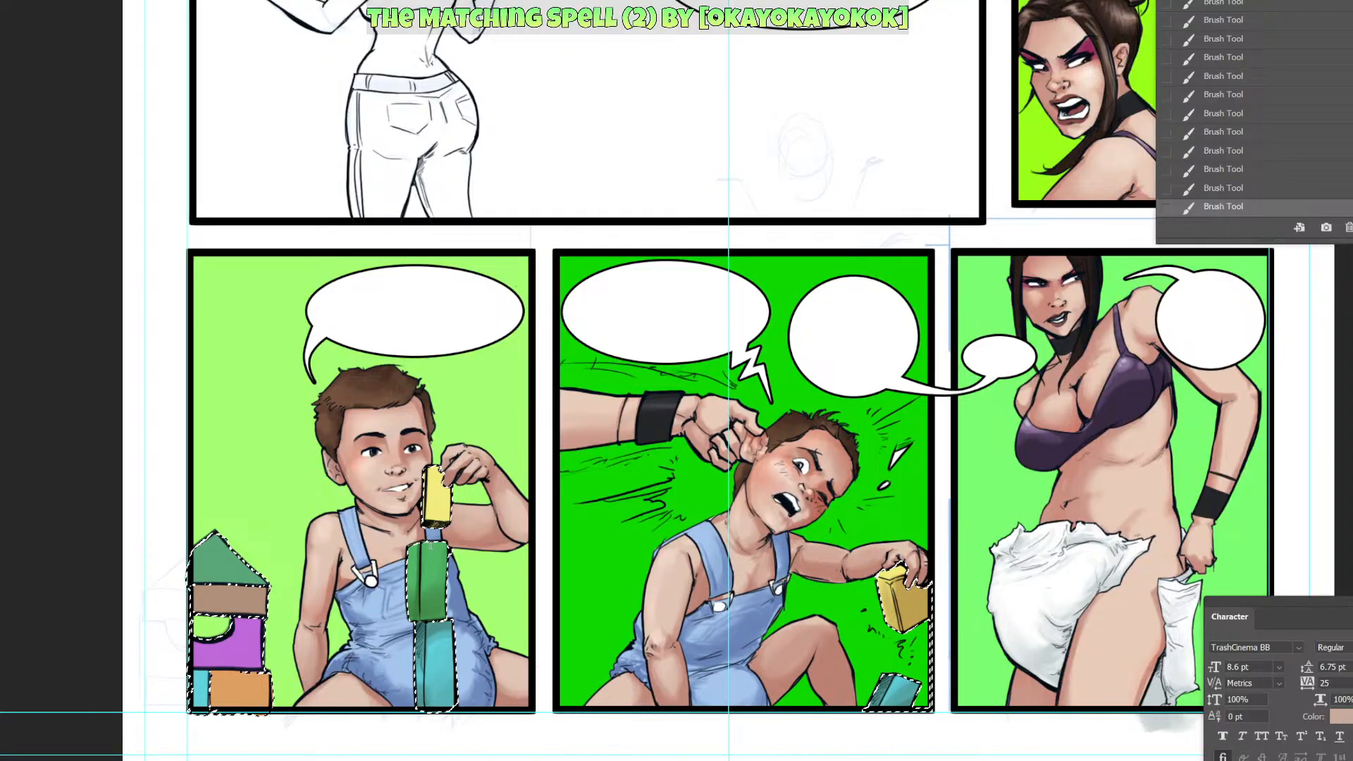
Shade the edges and underside of the yellow block the boy holds in the first green panel, resizing the brush.
{"action": "key", "text": "ctrl+plus"}
{"action": "key", "text": "ctrl+plus"}
{"action": "key", "text": "ctrl+plus"}
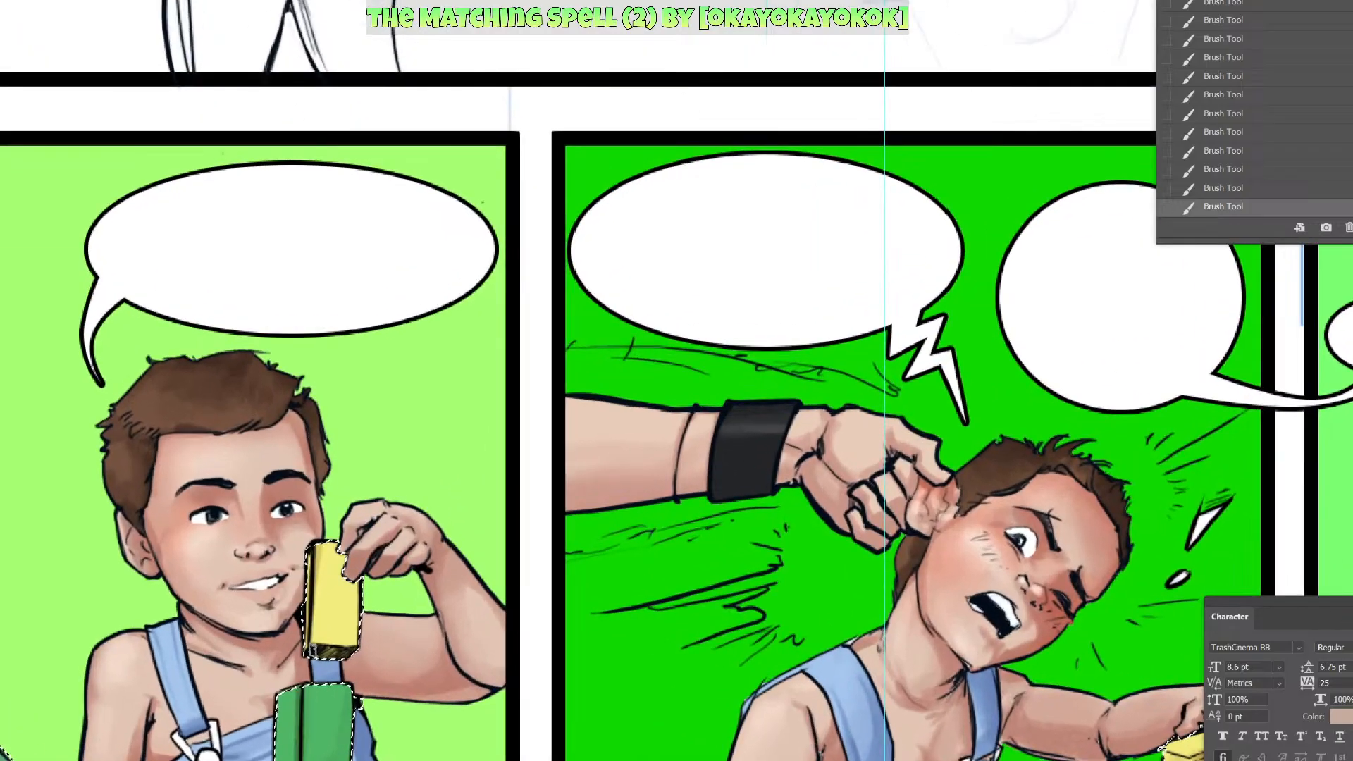
{"action": "mouse_move", "coordinate": [312, 649]}
{"action": "left_mouse_down"}
{"action": "mouse_move", "coordinate": [368, 650]}
{"action": "mouse_move", "coordinate": [354, 567]}
{"action": "left_mouse_up"}
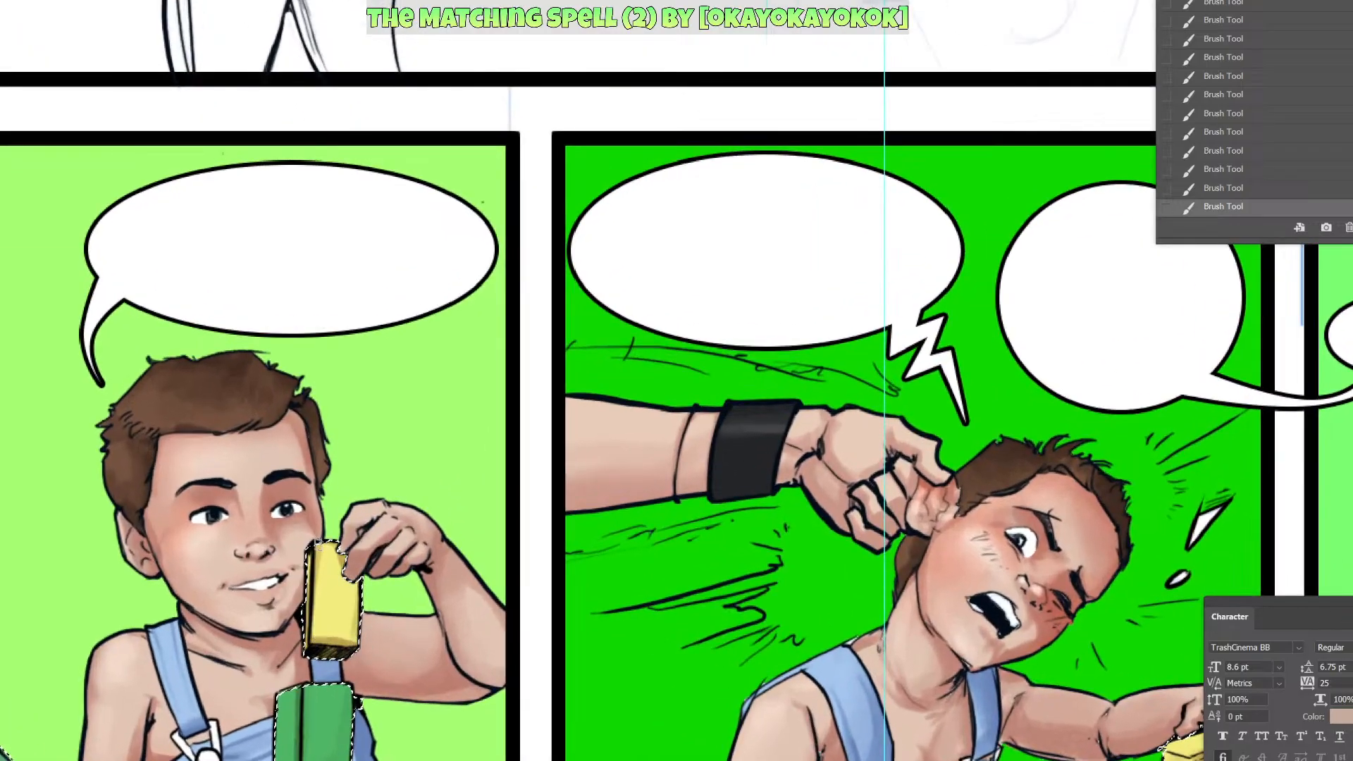
{"action": "left_click_drag", "start_coordinate": [350, 576], "coordinate": [355, 637]}
{"action": "right_click", "coordinate": [362, 605]}
{"action": "left_click", "coordinate": [471, 652]}
{"action": "left_click", "coordinate": [344, 638]}
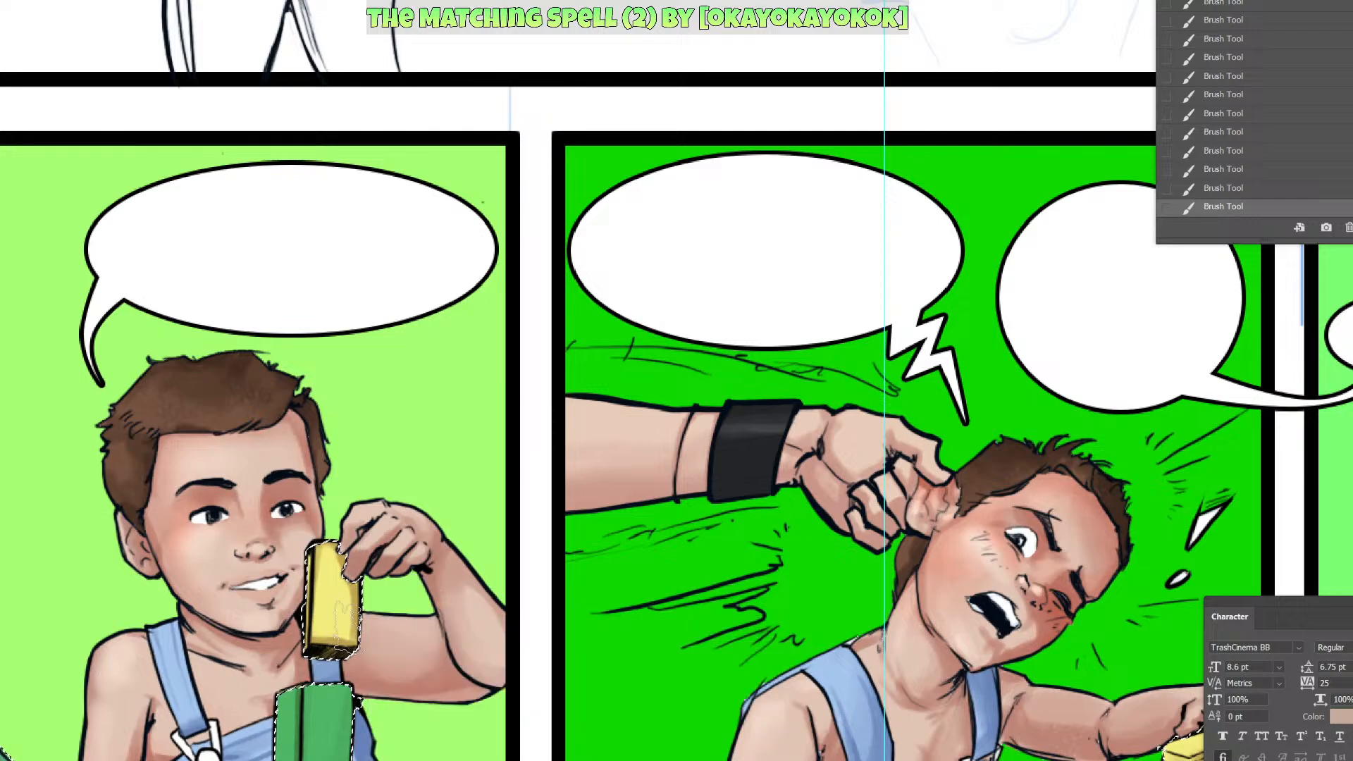
Brush shading over the toy house's green roof, brown block and purple arch in the first green panel, adjusting the brush size.
{"action": "scroll", "coordinate": [321, 599], "scroll_direction": "left", "scroll_amount": 5}
{"action": "scroll", "coordinate": [321, 599], "scroll_direction": "down", "scroll_amount": 3}
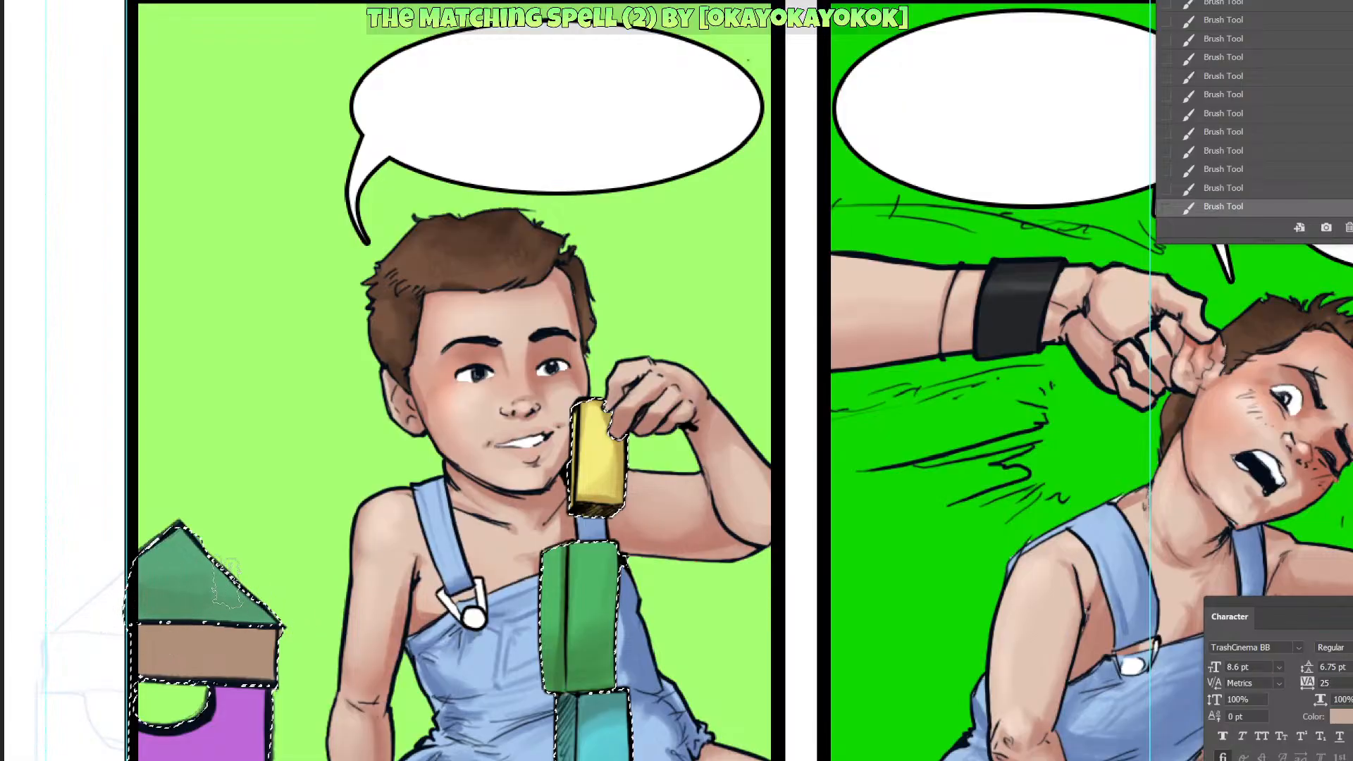
{"action": "mouse_move", "coordinate": [141, 595]}
{"action": "left_mouse_down"}
{"action": "mouse_move", "coordinate": [233, 564]}
{"action": "mouse_move", "coordinate": [260, 613]}
{"action": "left_mouse_up"}
{"action": "left_click_drag", "start_coordinate": [141, 635], "coordinate": [274, 631]}
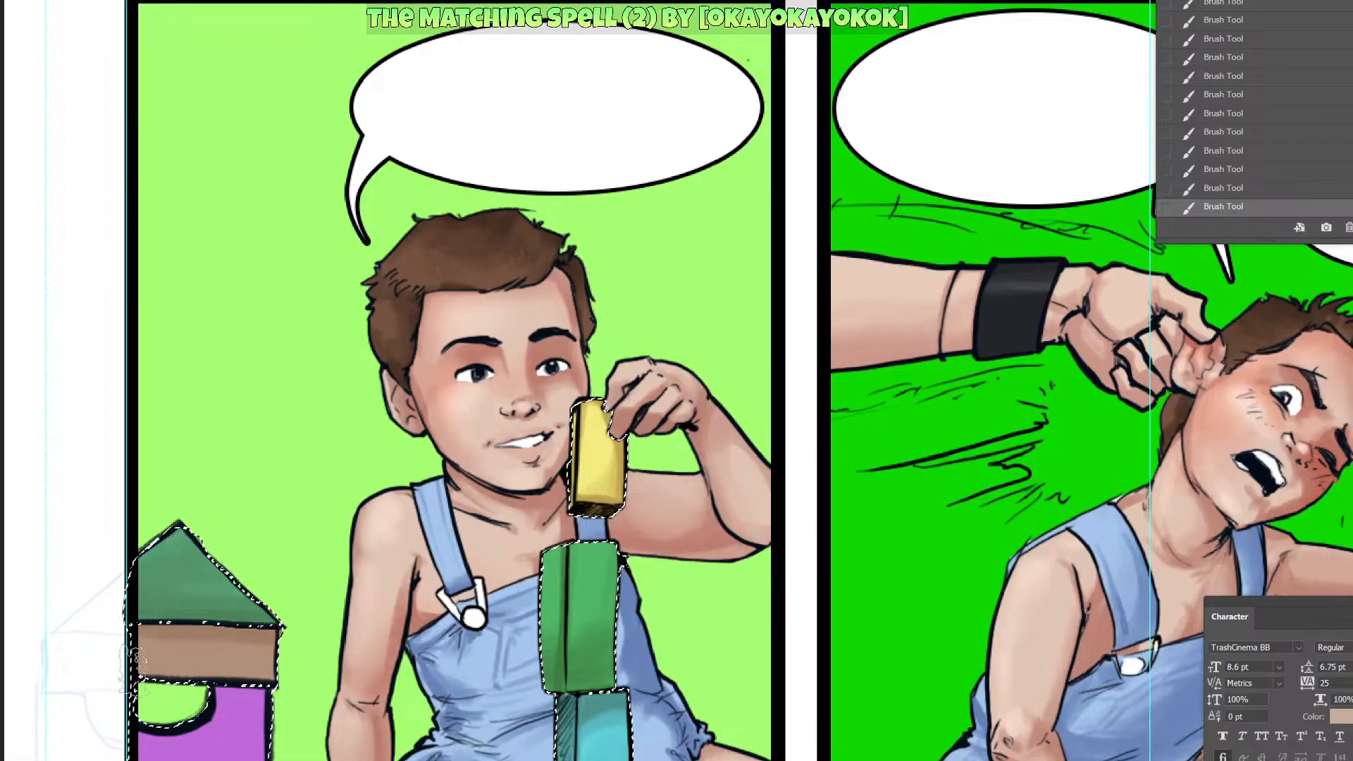
{"action": "right_click", "coordinate": [282, 610]}
{"action": "left_click_drag", "start_coordinate": [149, 629], "coordinate": [273, 633]}
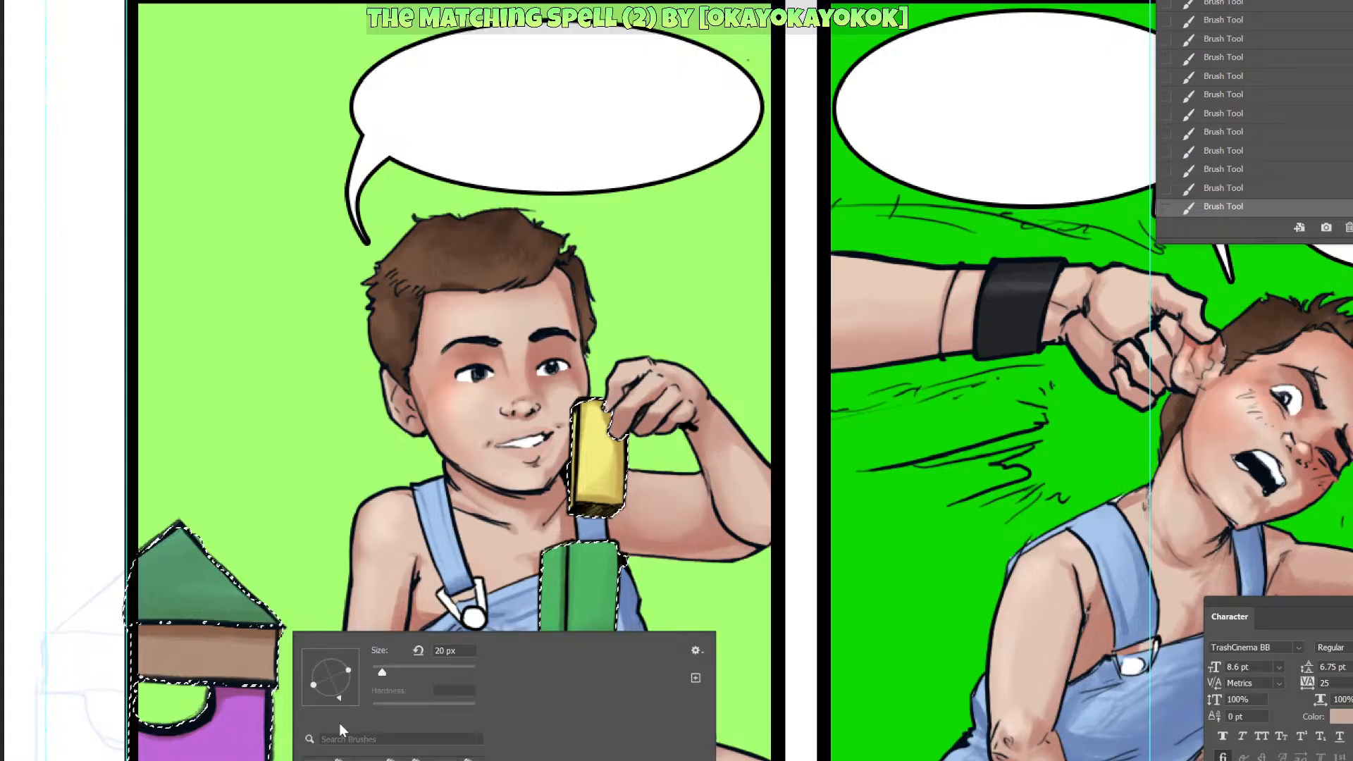
{"action": "right_click", "coordinate": [392, 675]}
{"action": "left_click", "coordinate": [211, 715]}
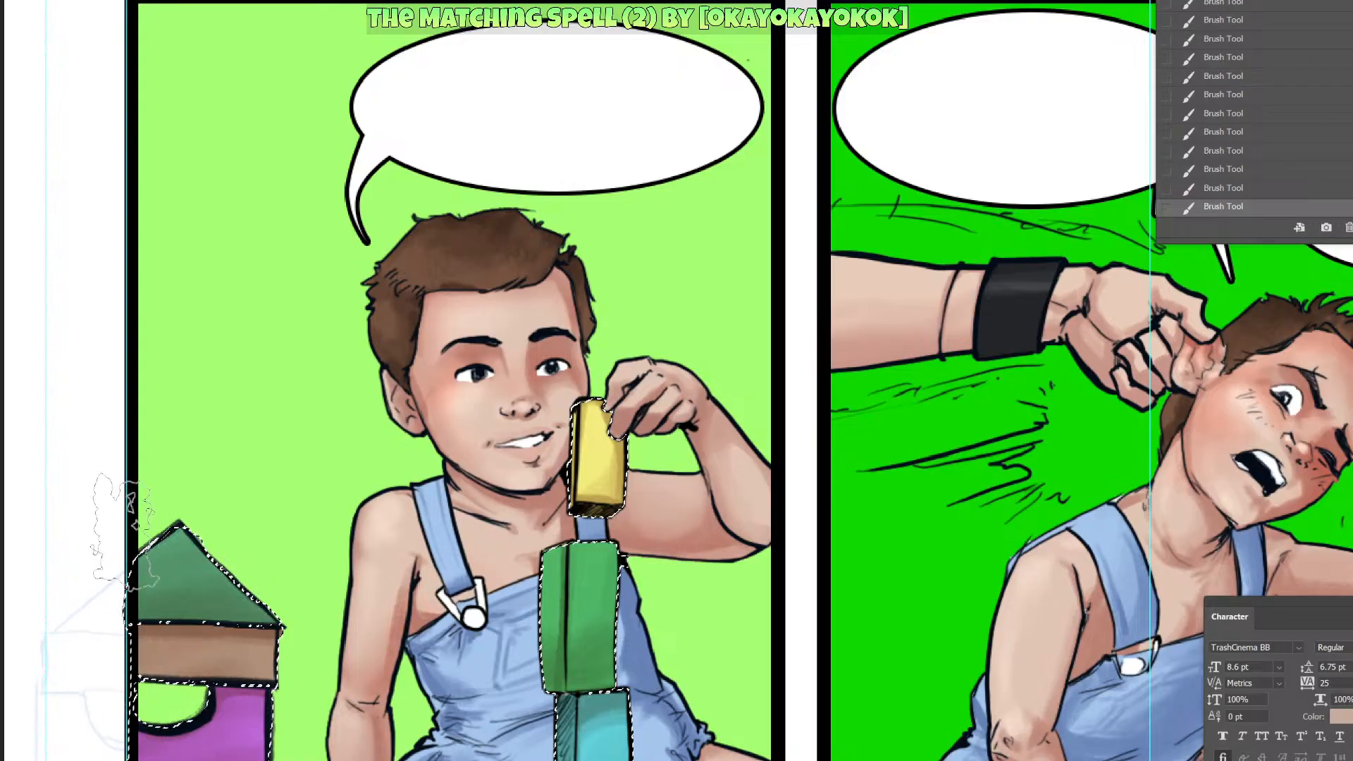
Set the brush size to 10 px and refine the shading on the boy's yellow and green blocks.
{"action": "scroll", "coordinate": [130, 560], "scroll_direction": "right", "scroll_amount": 5}
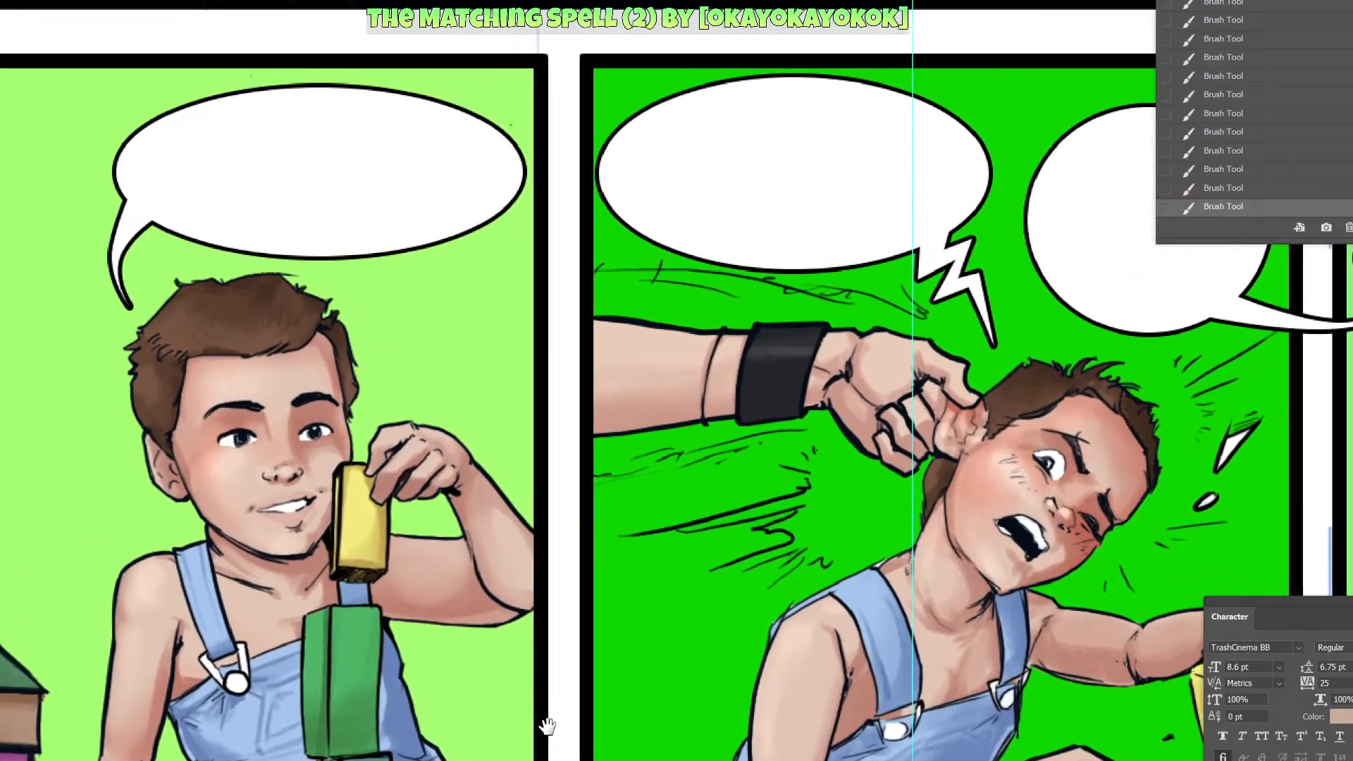
{"action": "right_click", "coordinate": [427, 567]}
{"action": "left_click", "coordinate": [505, 579]}
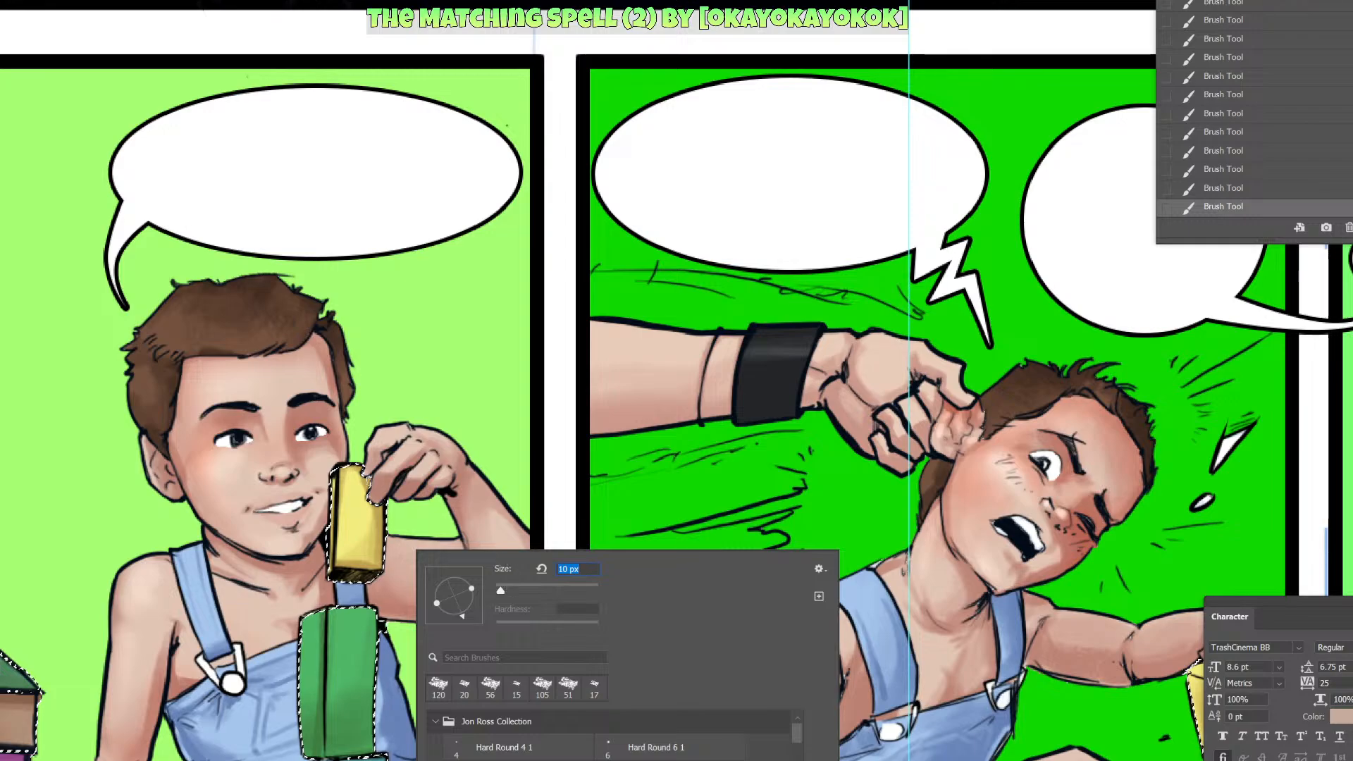
{"action": "key", "text": "Return"}
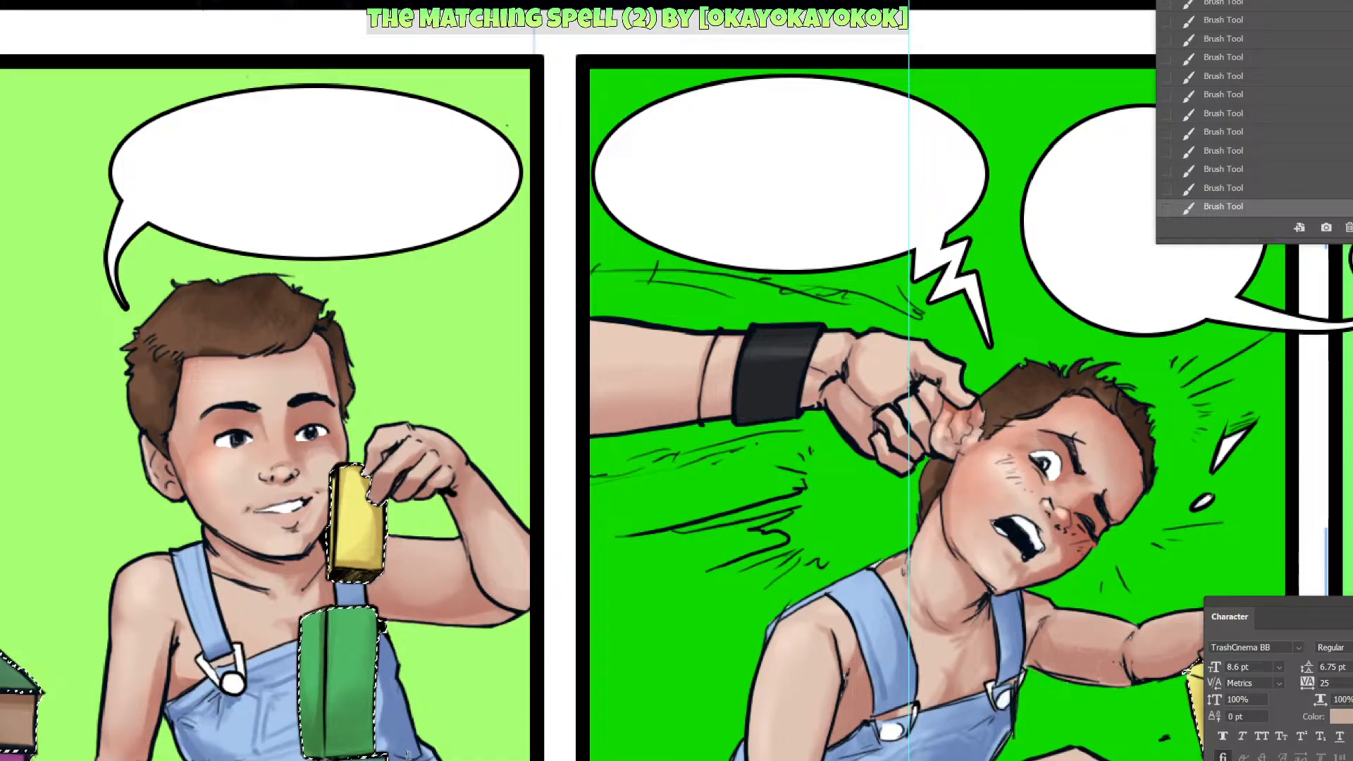
Select the black-haired woman's hair with the Magic Wand and sample the teal of her hair streaks from the yellow panel.
{"action": "key", "text": "ctrl+minus"}
{"action": "left_click_drag", "start_coordinate": [676, 380], "coordinate": [293, 303]}
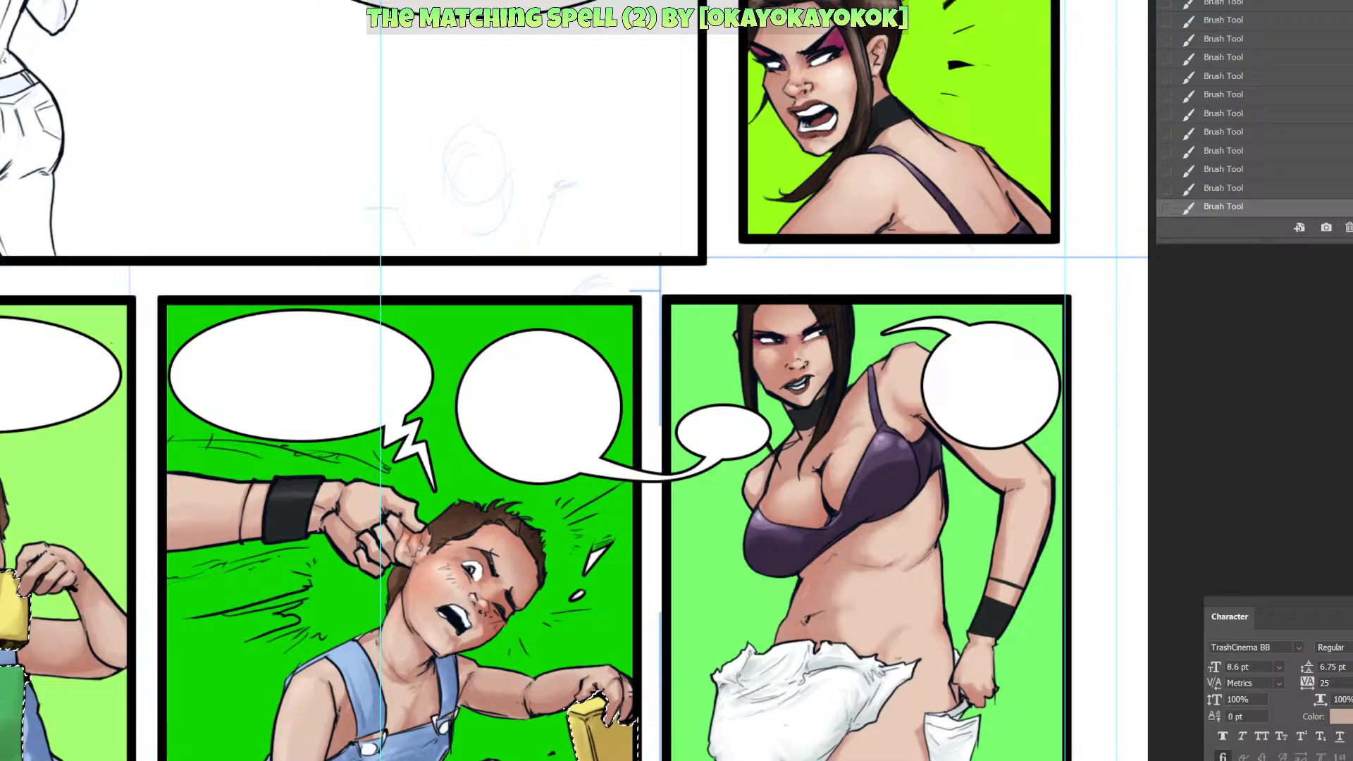
{"action": "left_click_drag", "start_coordinate": [574, 381], "coordinate": [560, 583]}
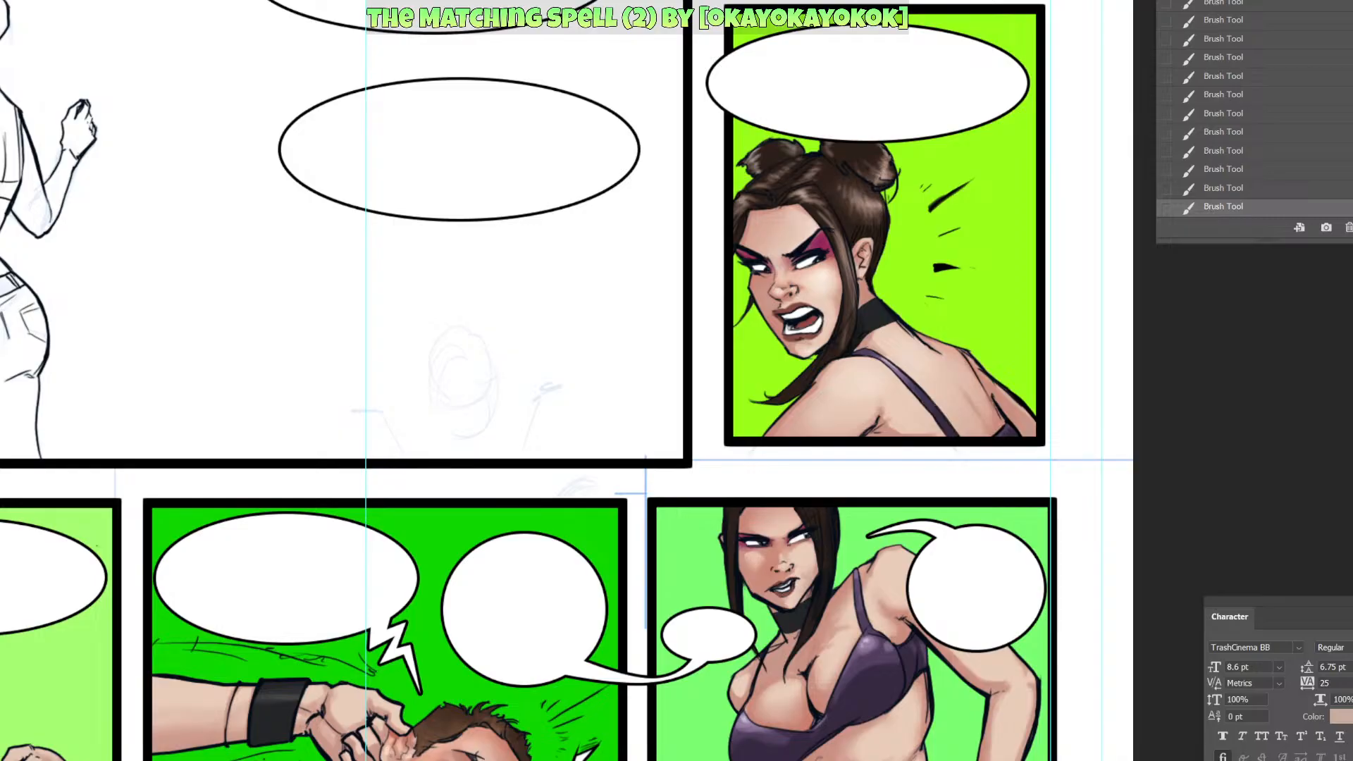
{"action": "left_click_drag", "start_coordinate": [196, 275], "coordinate": [198, 272]}
{"action": "key", "text": "ctrl+minus"}
{"action": "key", "text": "ctrl+minus"}
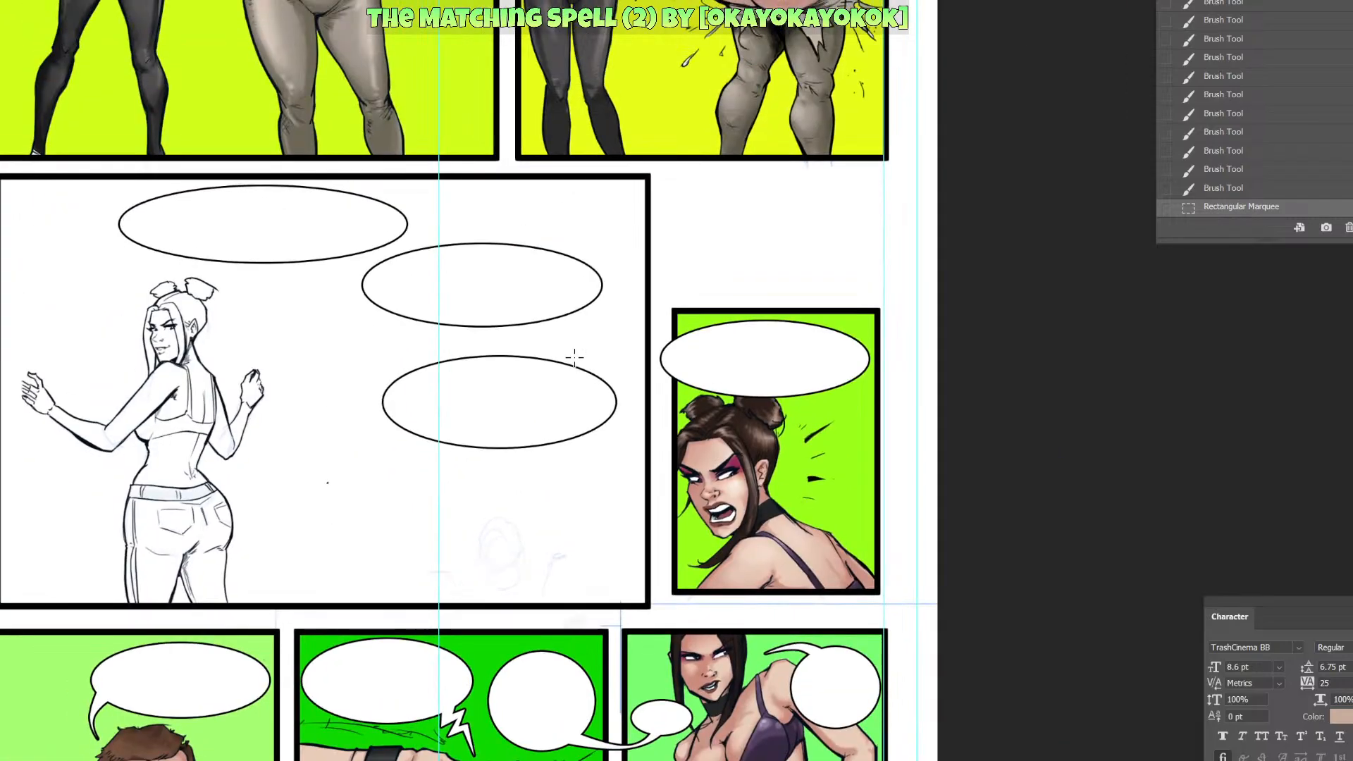
{"action": "left_click_drag", "start_coordinate": [652, 563], "coordinate": [652, 679]}
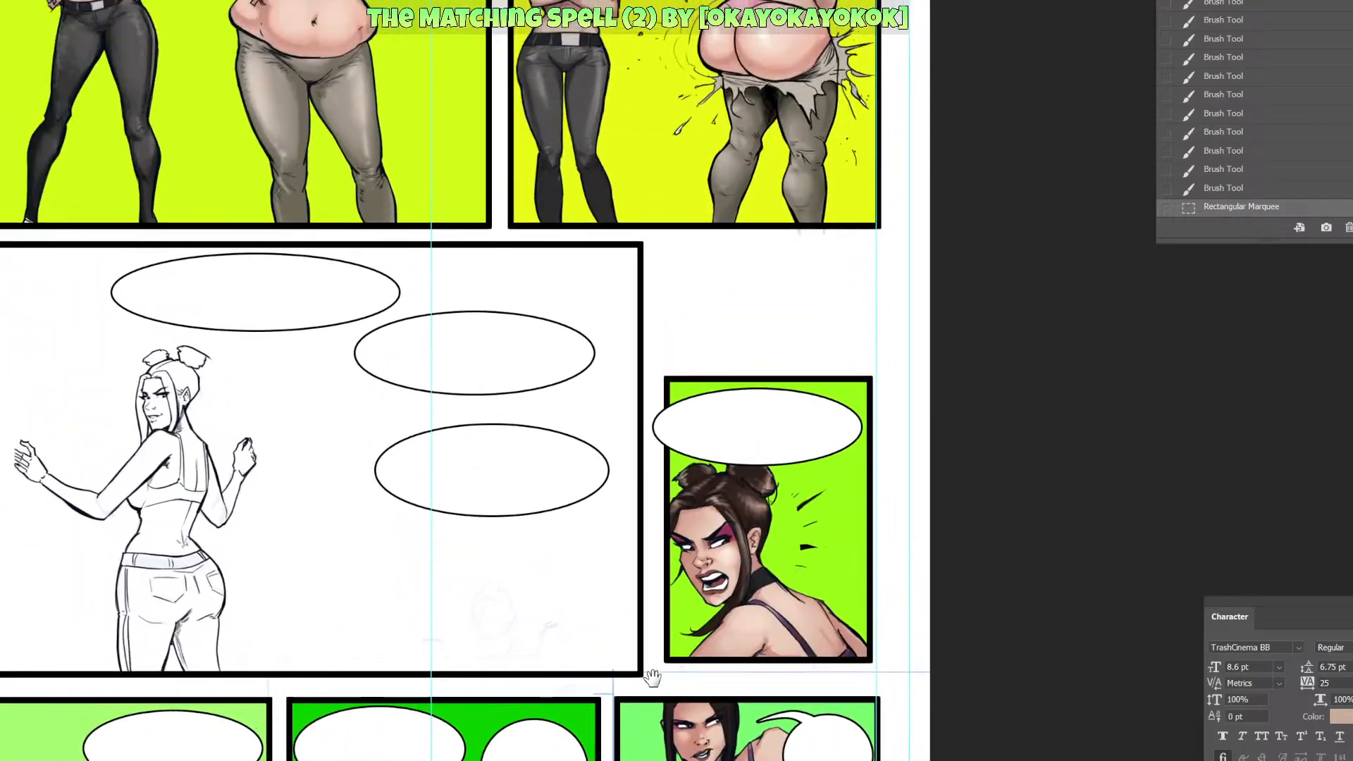
{"action": "left_click_drag", "start_coordinate": [628, 612], "coordinate": [580, 760]}
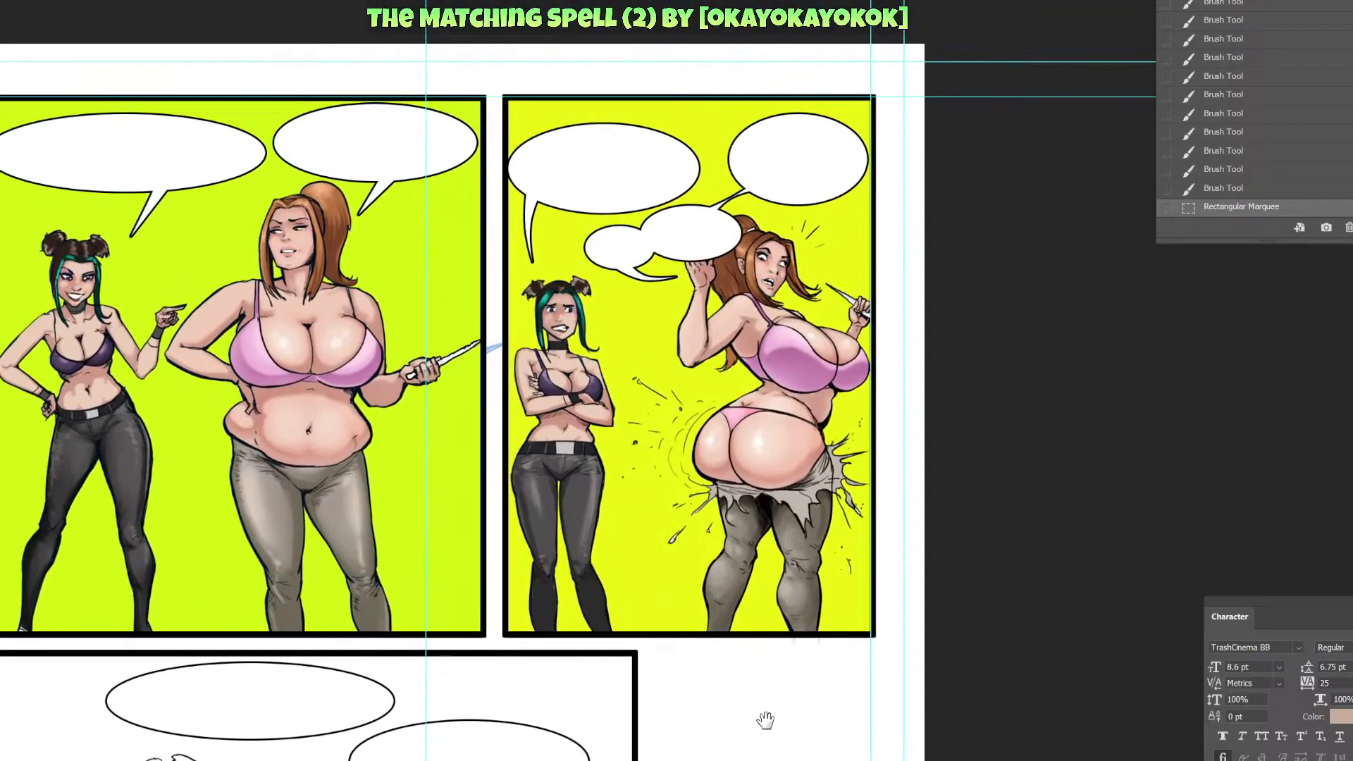
{"action": "left_click_drag", "start_coordinate": [765, 721], "coordinate": [671, 494]}
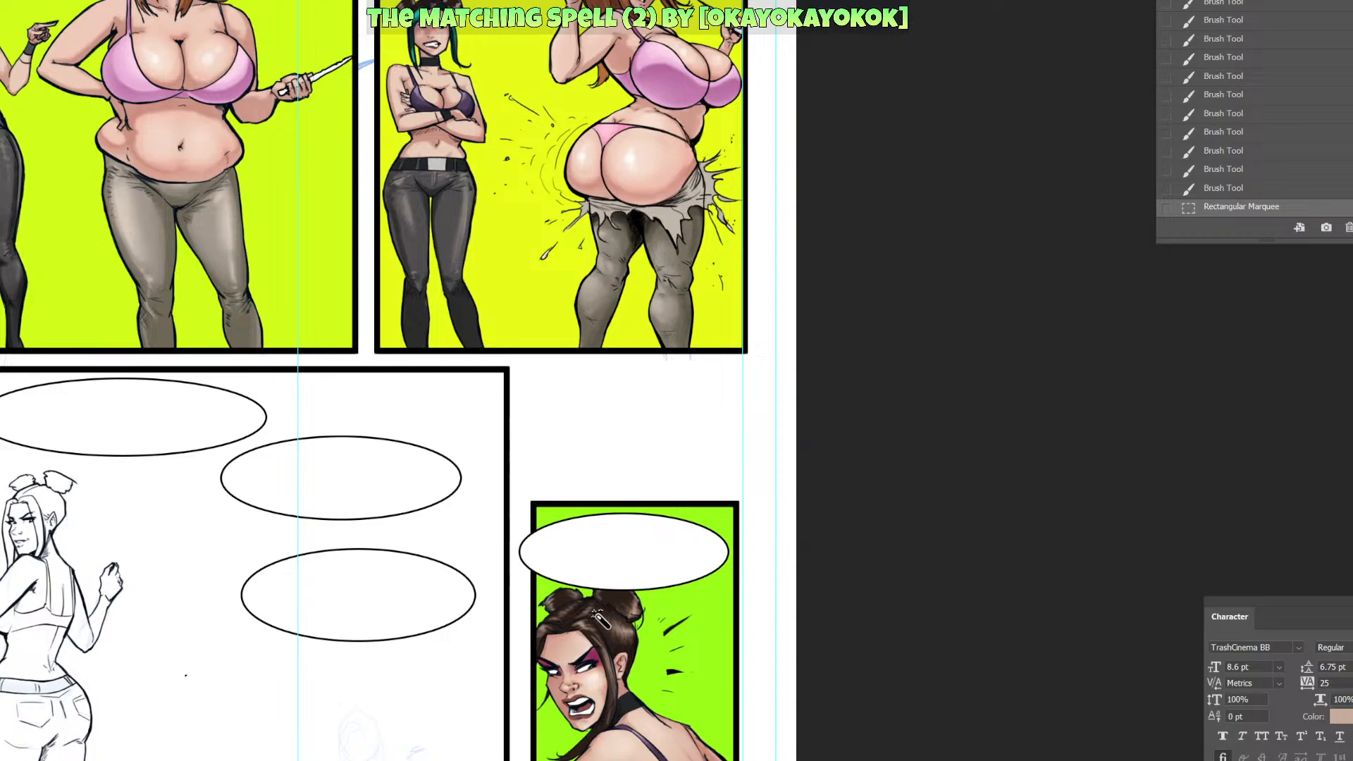
{"action": "left_click", "coordinate": [613, 614]}
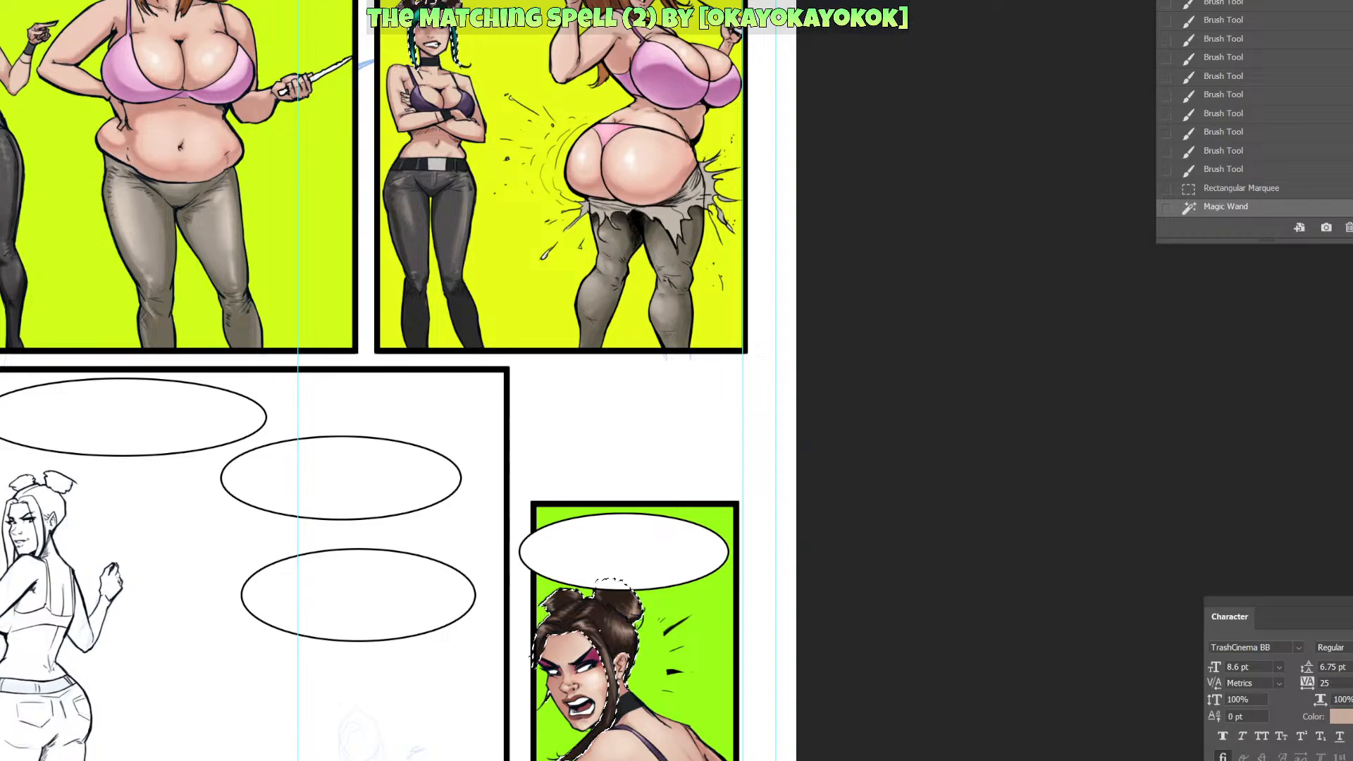
{"action": "left_click", "coordinate": [0, 5], "text": "alt"}
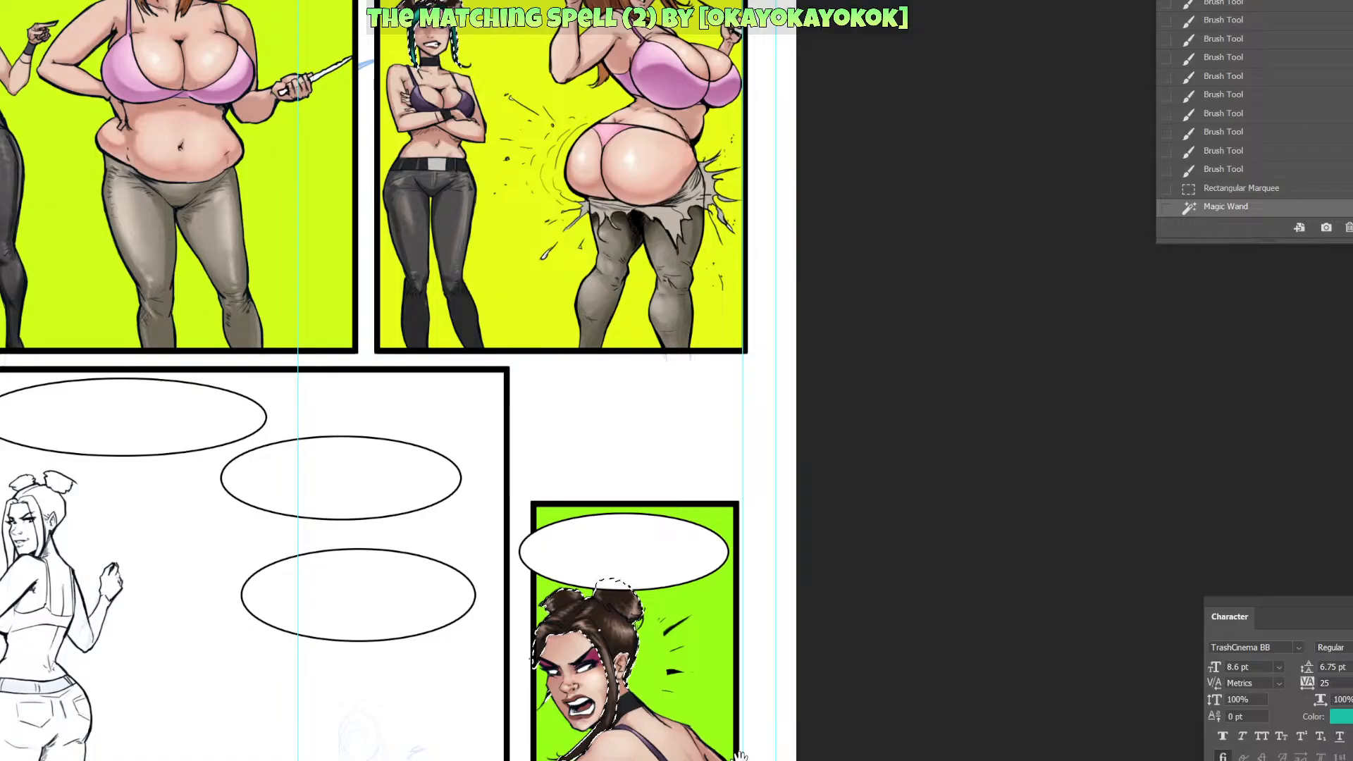
Resize the brush and paint teal streaks over the fringe and long front strand of the shouting woman's hair.
{"action": "left_click_drag", "start_coordinate": [739, 757], "coordinate": [630, 577]}
{"action": "right_click", "coordinate": [518, 457]}
{"action": "left_click_drag", "start_coordinate": [601, 493], "coordinate": [617, 492]}
{"action": "left_click", "coordinate": [732, 382]}
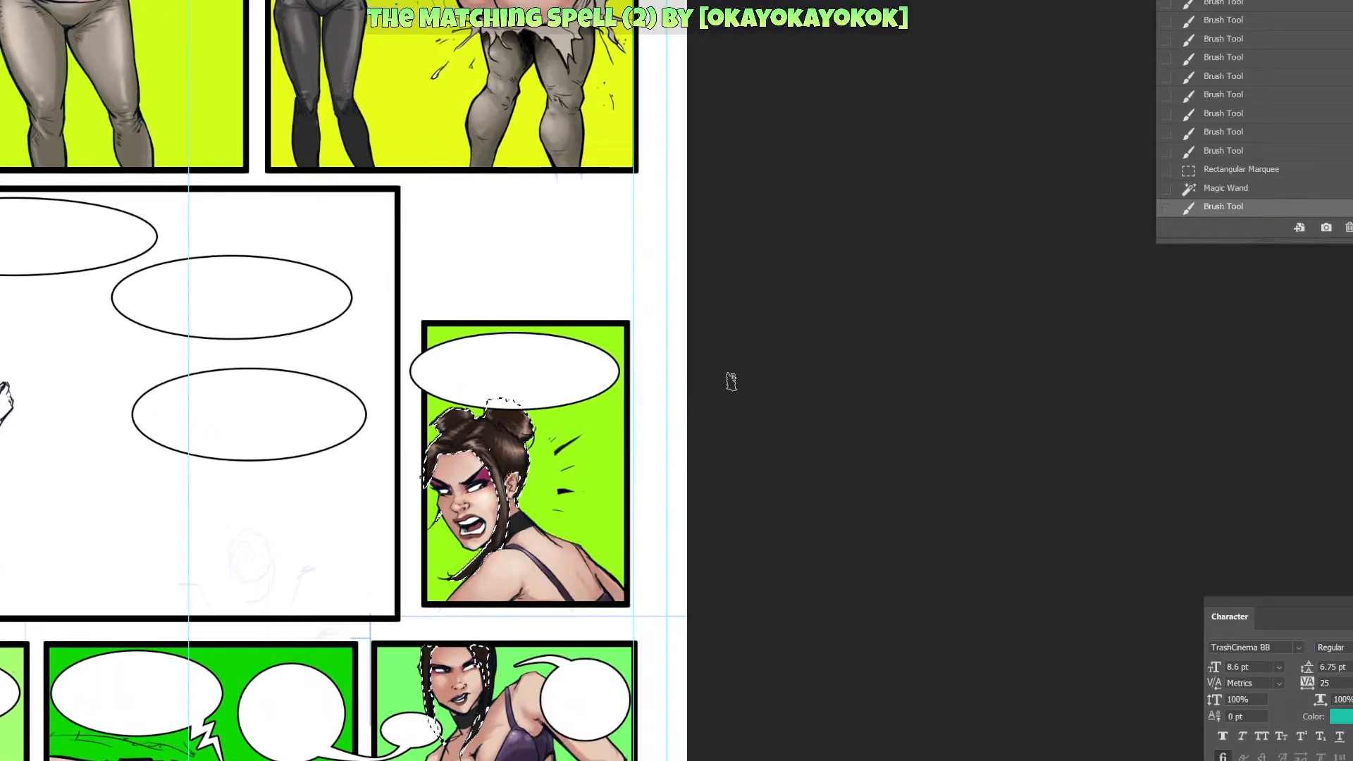
{"action": "scroll", "coordinate": [660, 465], "scroll_direction": "up", "scroll_amount": 2}
{"action": "mouse_move", "coordinate": [293, 445]}
{"action": "left_mouse_down"}
{"action": "mouse_move", "coordinate": [257, 509]}
{"action": "mouse_move", "coordinate": [287, 446]}
{"action": "mouse_move", "coordinate": [287, 501]}
{"action": "left_mouse_up"}
{"action": "mouse_move", "coordinate": [329, 431]}
{"action": "left_mouse_down"}
{"action": "mouse_move", "coordinate": [404, 546]}
{"action": "mouse_move", "coordinate": [363, 451]}
{"action": "mouse_move", "coordinate": [391, 487]}
{"action": "mouse_move", "coordinate": [376, 475]}
{"action": "mouse_move", "coordinate": [385, 631]}
{"action": "mouse_move", "coordinate": [393, 543]}
{"action": "mouse_move", "coordinate": [382, 581]}
{"action": "mouse_move", "coordinate": [308, 648]}
{"action": "mouse_move", "coordinate": [347, 635]}
{"action": "mouse_move", "coordinate": [398, 533]}
{"action": "left_mouse_up"}
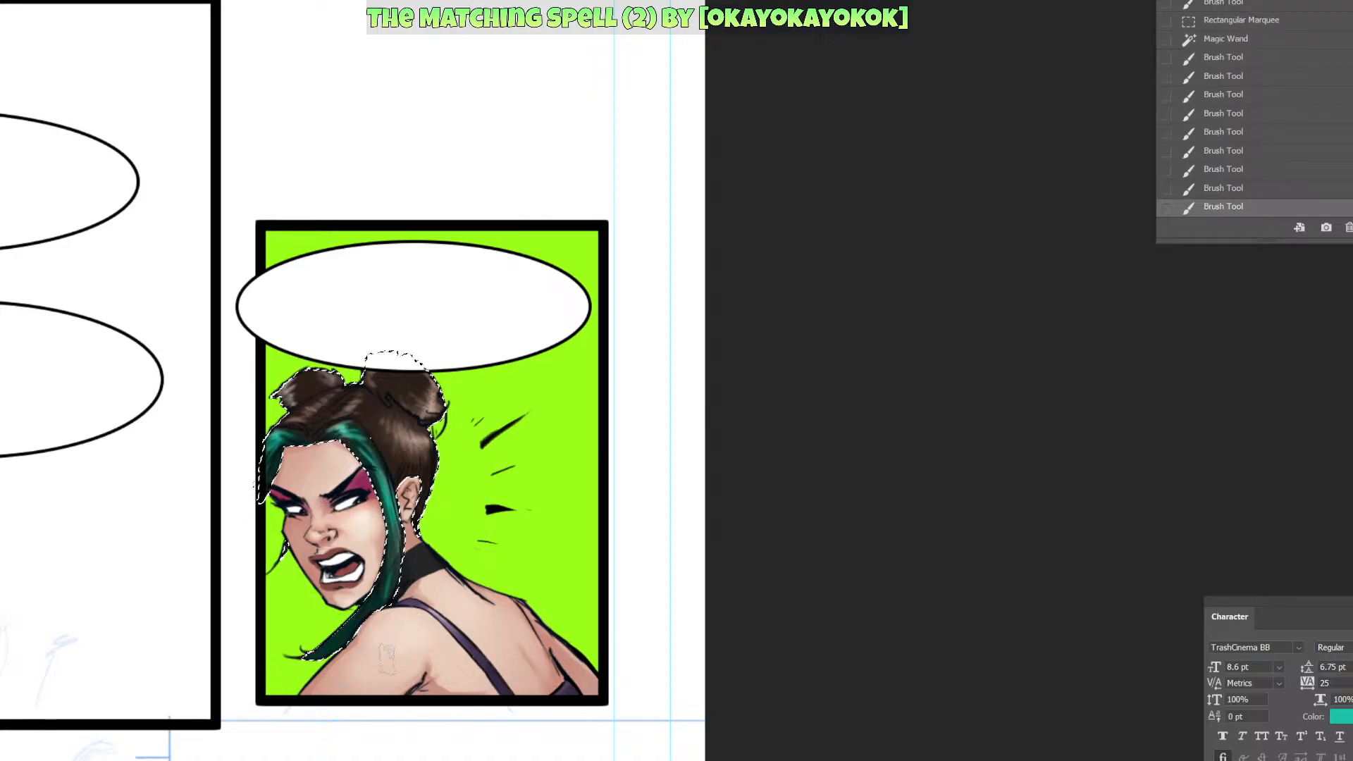
{"action": "mouse_move", "coordinate": [275, 470]}
{"action": "left_mouse_down"}
{"action": "mouse_move", "coordinate": [287, 438]}
{"action": "mouse_move", "coordinate": [272, 479]}
{"action": "left_mouse_up"}
{"action": "left_click_drag", "start_coordinate": [307, 435], "coordinate": [359, 478]}
{"action": "left_click_drag", "start_coordinate": [348, 431], "coordinate": [359, 485]}
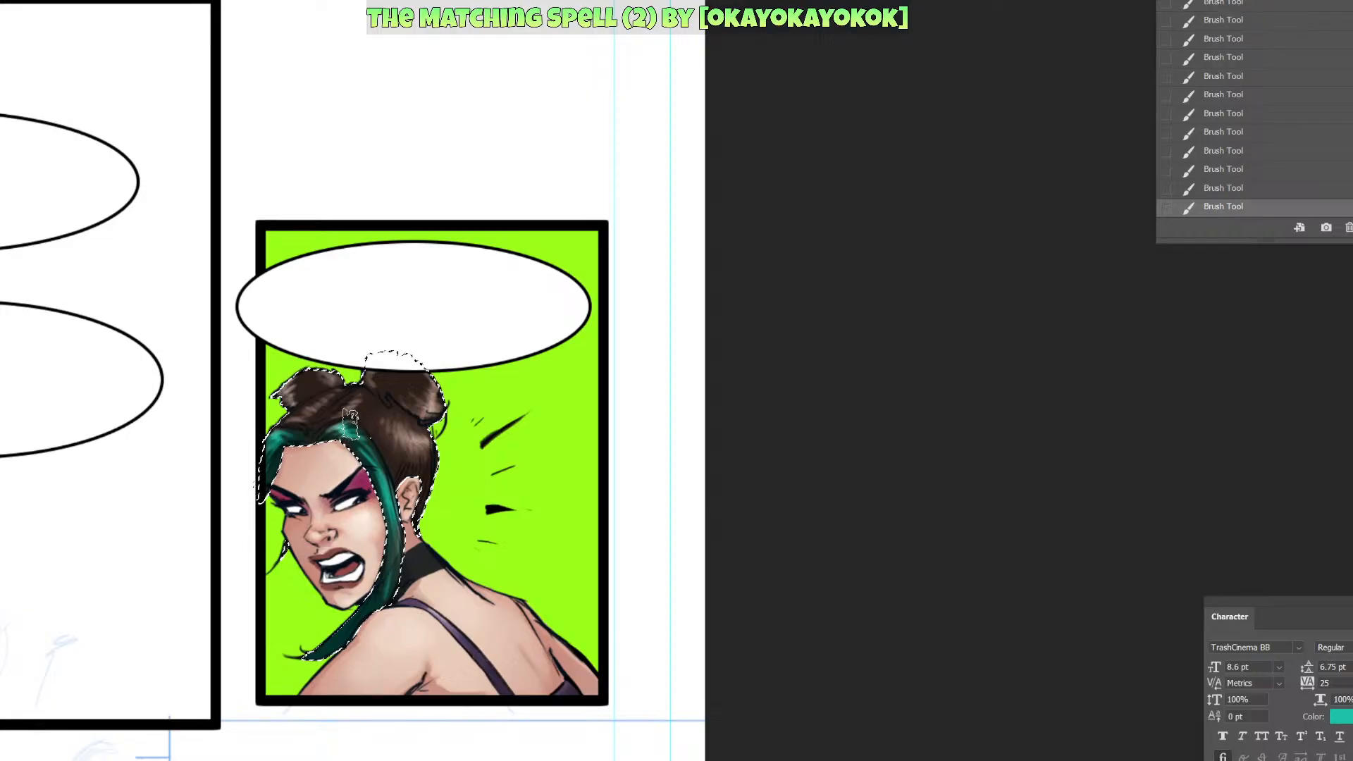
{"action": "left_click_drag", "start_coordinate": [494, 760], "coordinate": [514, 570]}
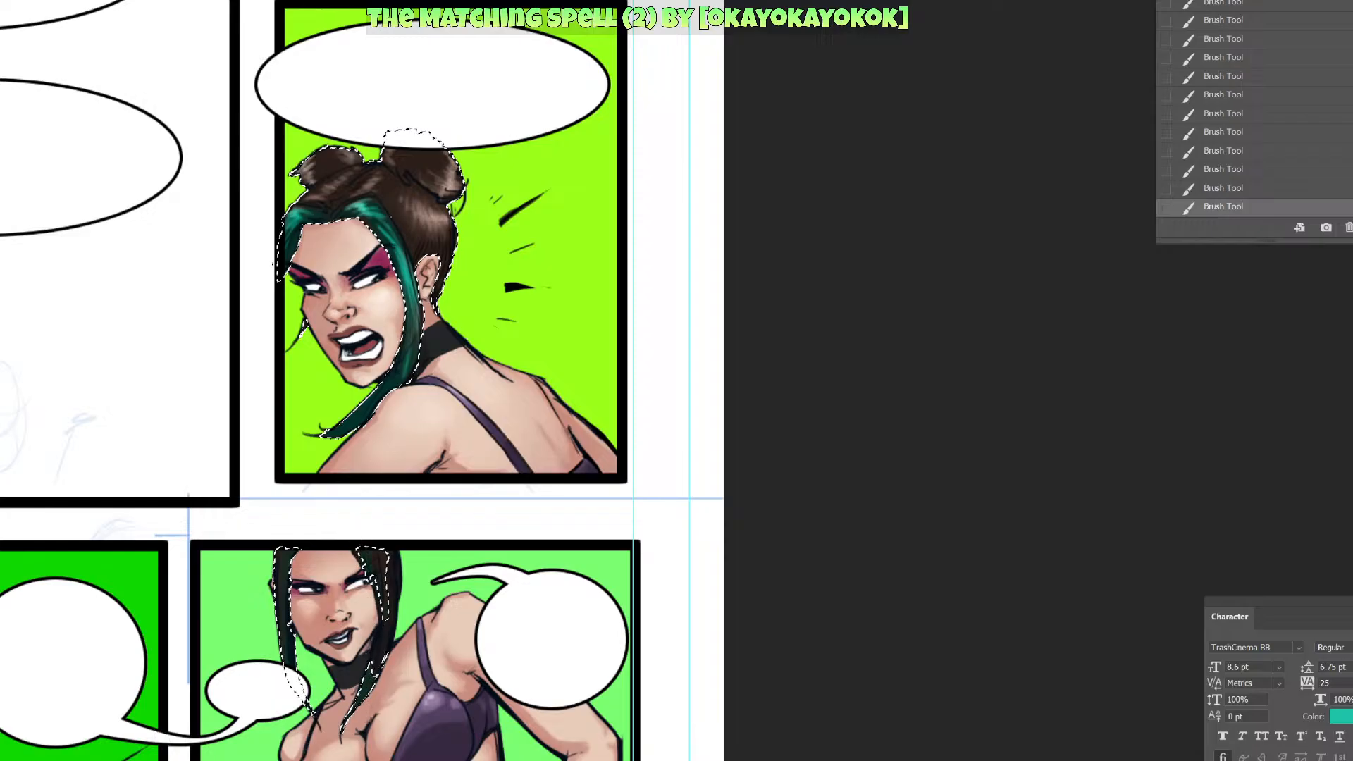
Add the missing hair strand to the selection, paint teal streaks over the woman's long hair in the light green panel, and deselect.
{"action": "left_click", "coordinate": [381, 640], "text": "shift"}
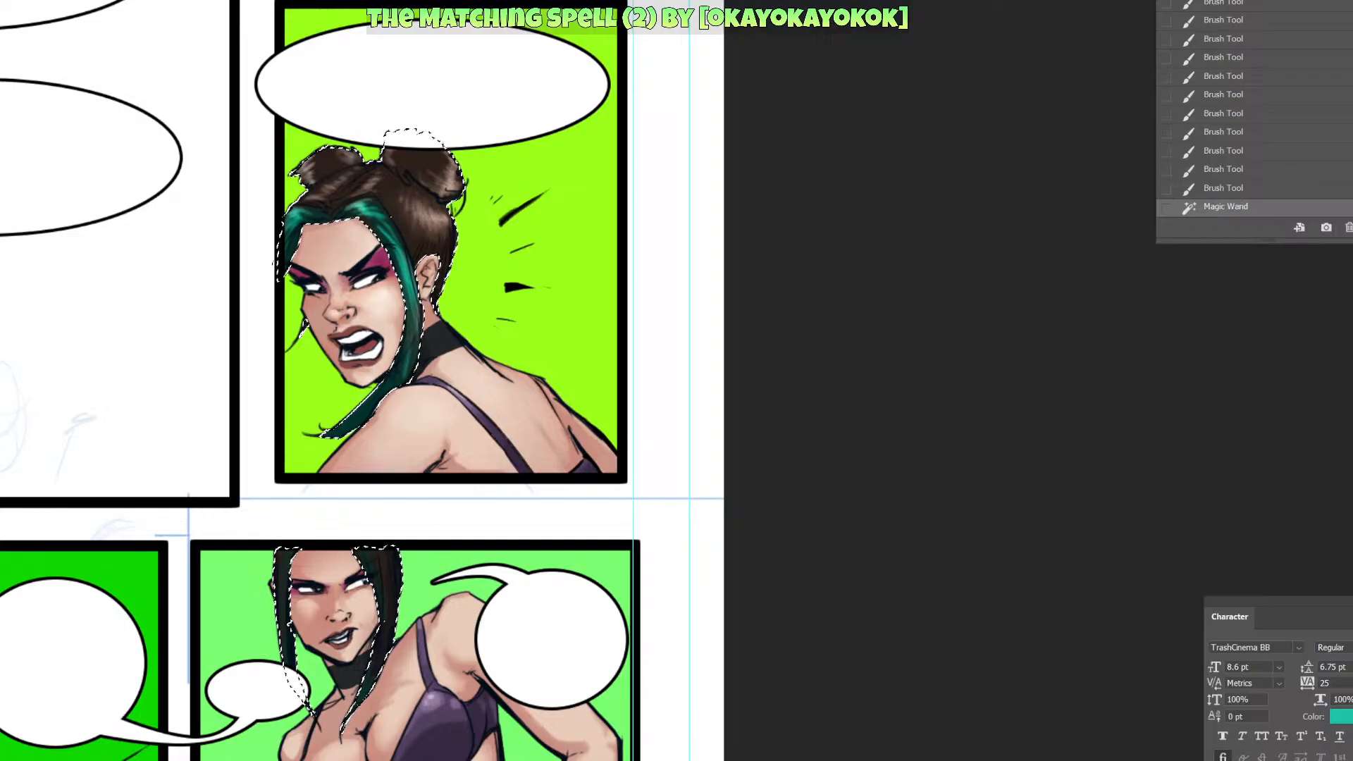
{"action": "key", "text": "b"}
{"action": "mouse_move", "coordinate": [361, 550]}
{"action": "left_mouse_down"}
{"action": "mouse_move", "coordinate": [360, 706]}
{"action": "mouse_move", "coordinate": [370, 561]}
{"action": "mouse_move", "coordinate": [365, 683]}
{"action": "mouse_move", "coordinate": [379, 621]}
{"action": "mouse_move", "coordinate": [377, 590]}
{"action": "mouse_move", "coordinate": [373, 649]}
{"action": "mouse_move", "coordinate": [365, 544]}
{"action": "left_mouse_up"}
{"action": "left_click_drag", "start_coordinate": [373, 688], "coordinate": [374, 553]}
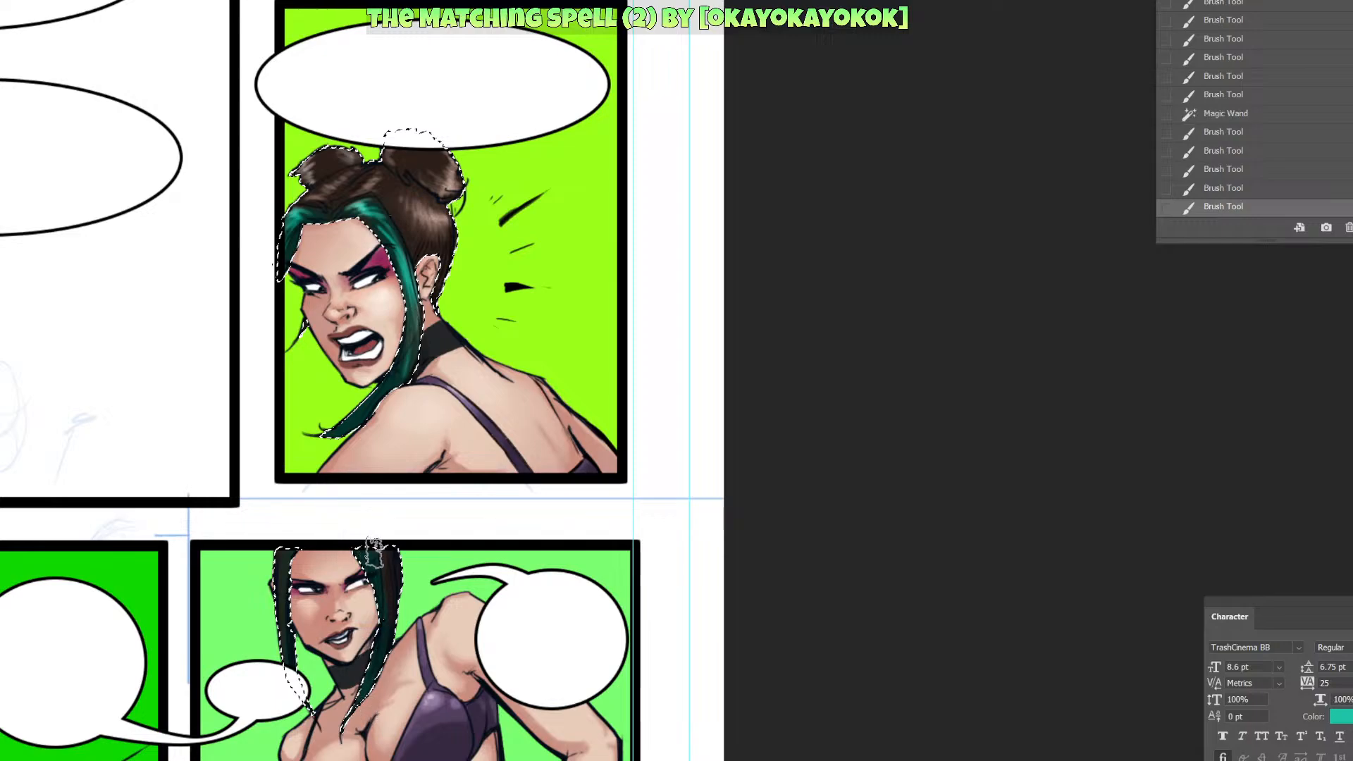
{"action": "left_click_drag", "start_coordinate": [368, 663], "coordinate": [374, 596]}
{"action": "left_click_drag", "start_coordinate": [359, 712], "coordinate": [374, 575]}
{"action": "left_click_drag", "start_coordinate": [286, 574], "coordinate": [301, 632]}
{"action": "left_click_drag", "start_coordinate": [368, 670], "coordinate": [364, 550]}
{"action": "left_click_drag", "start_coordinate": [356, 715], "coordinate": [373, 606]}
{"action": "key", "text": "ctrl+minus"}
{"action": "key", "text": "ctrl+minus"}
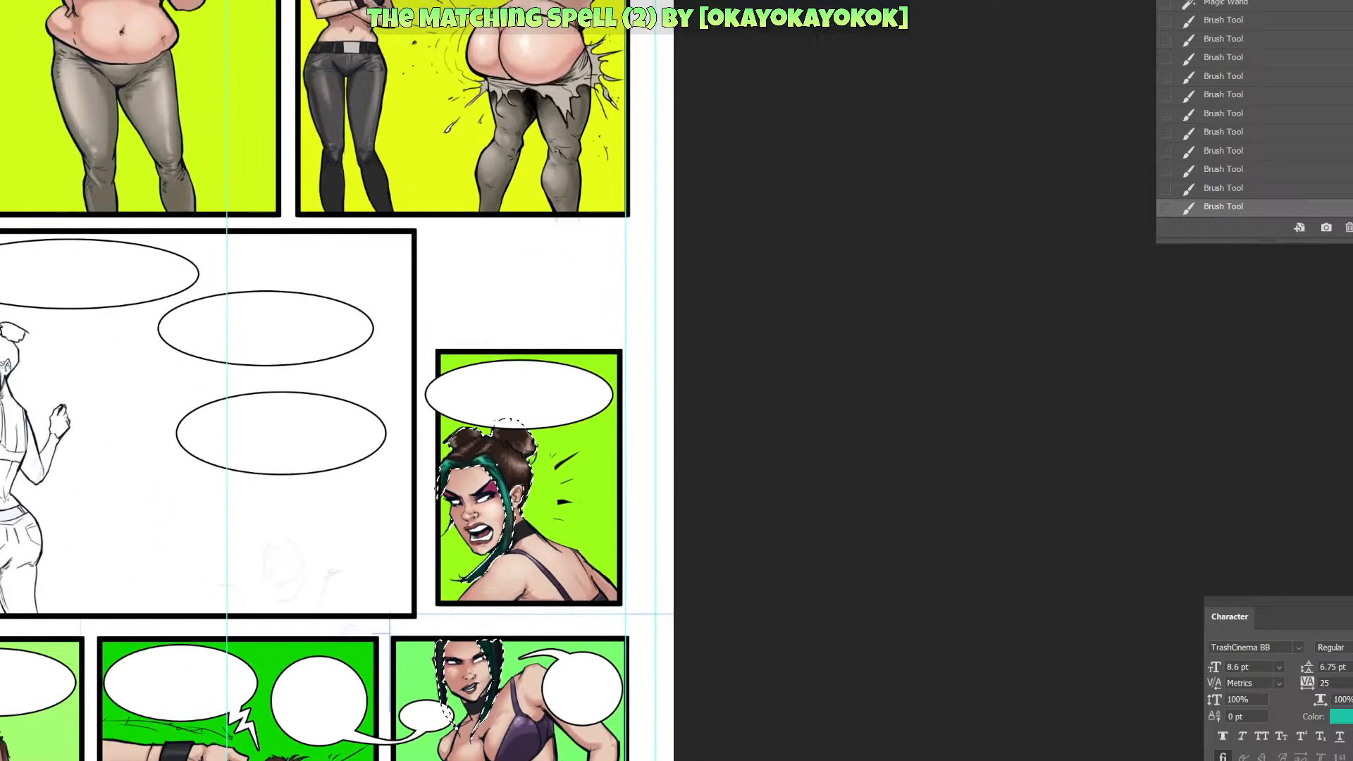
{"action": "key", "text": "ctrl+d"}
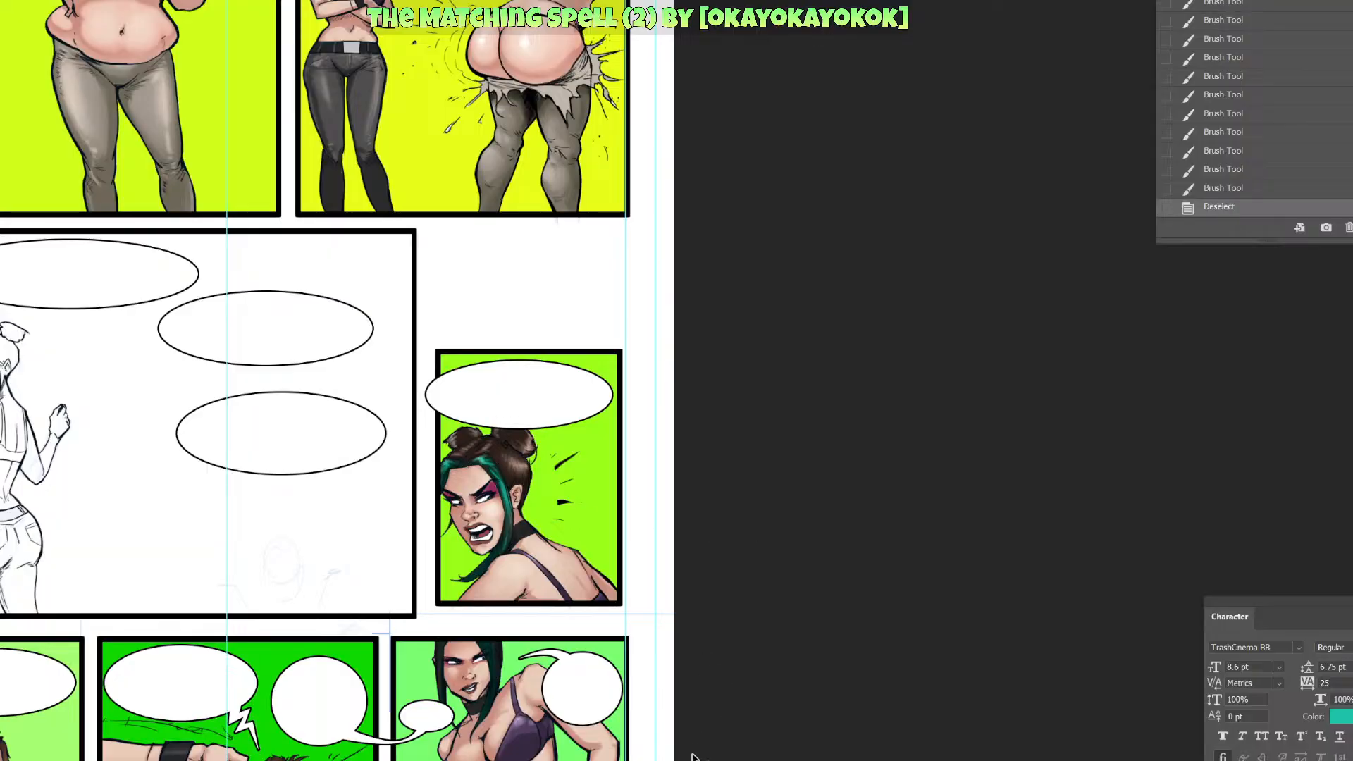
{"action": "left_click_drag", "start_coordinate": [741, 726], "coordinate": [797, 701]}
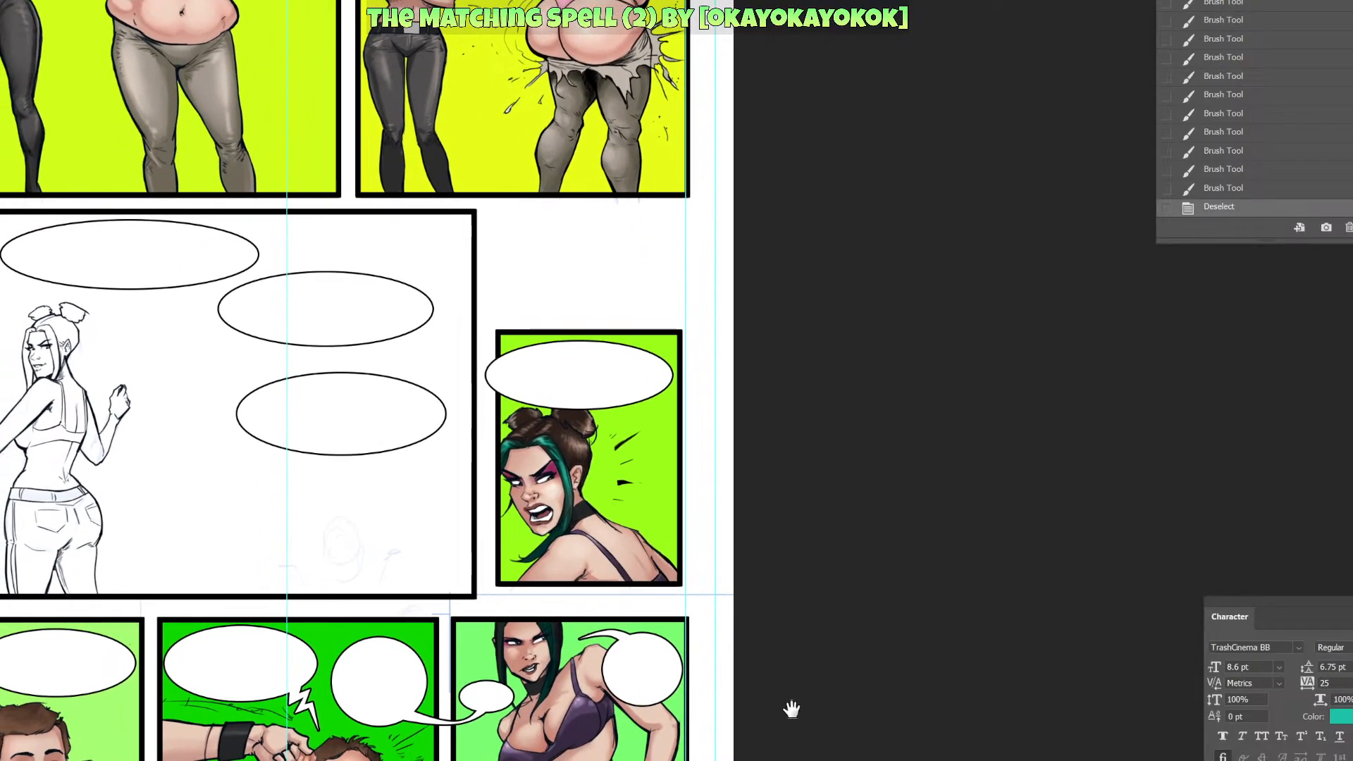
{"action": "left_click_drag", "start_coordinate": [791, 653], "coordinate": [820, 760]}
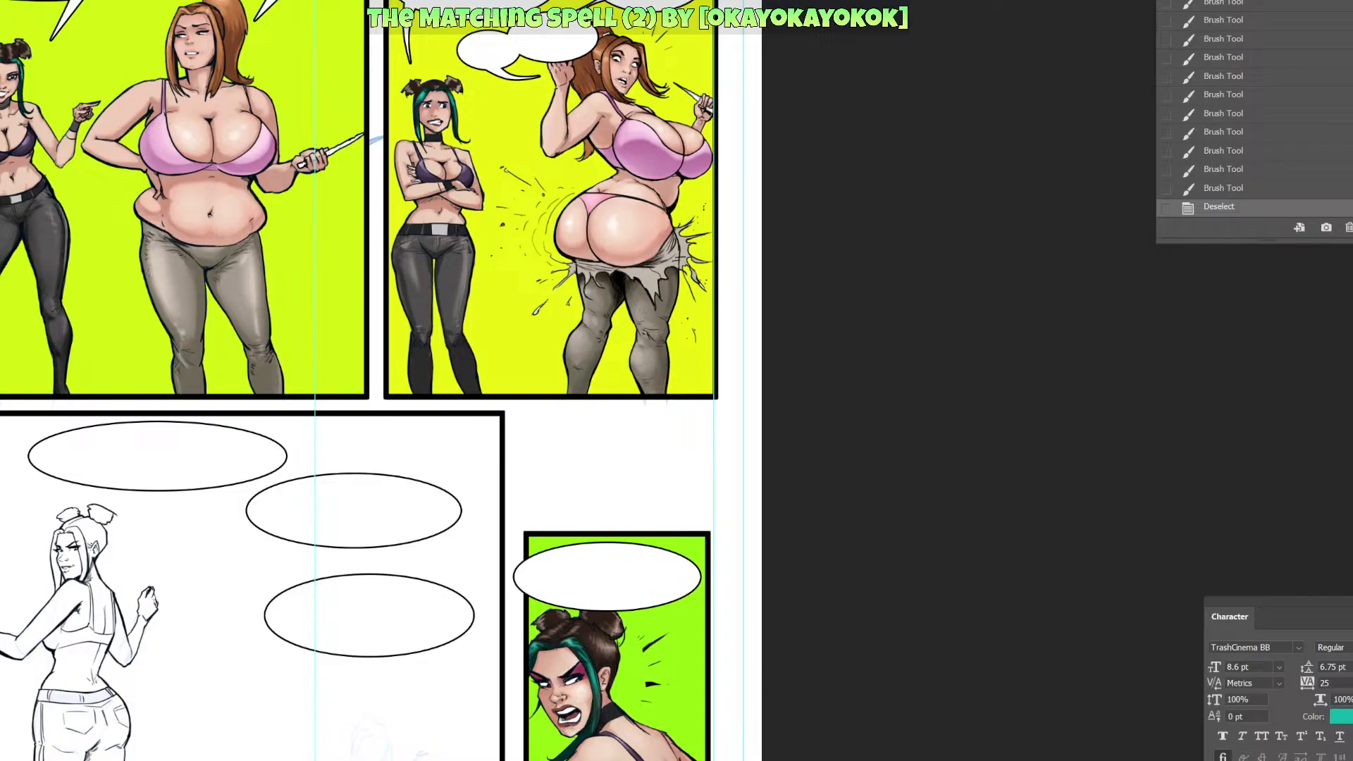
{"action": "key", "text": "super+n"}
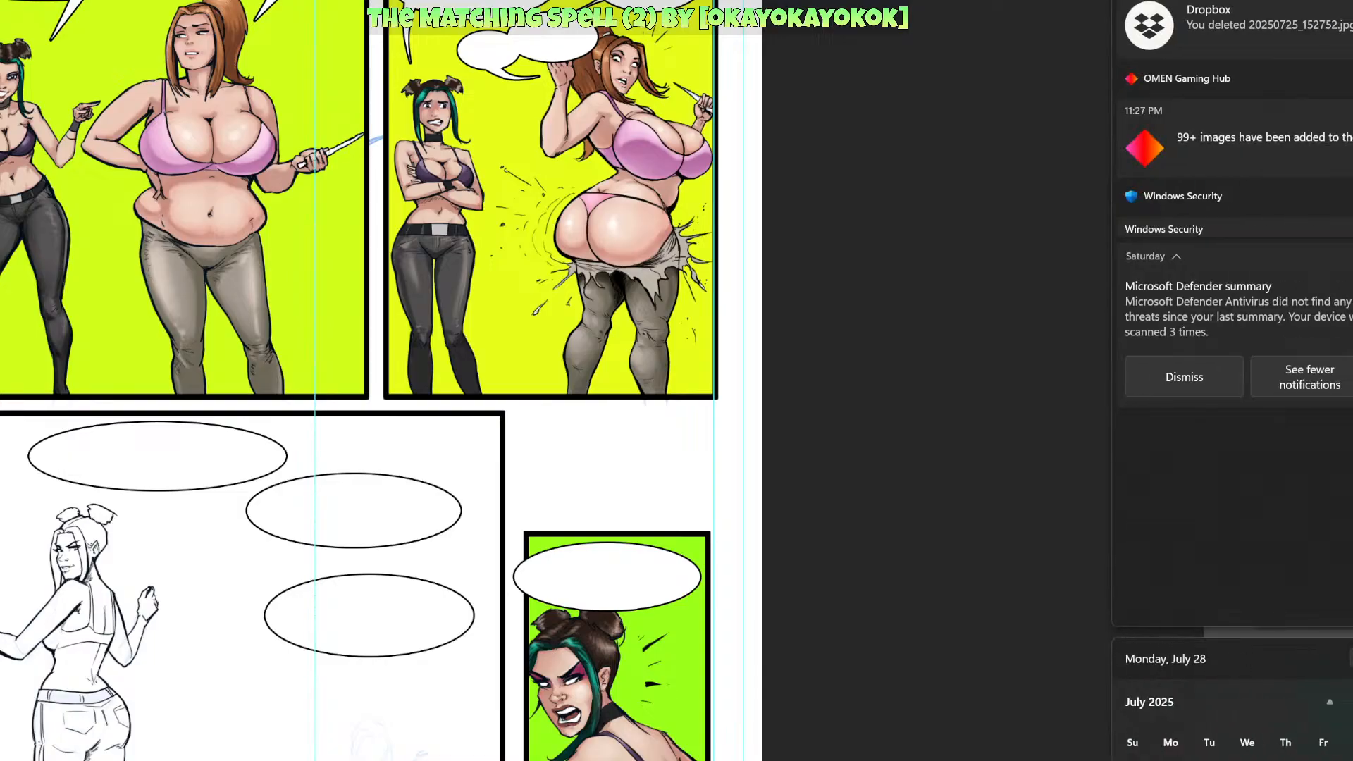
{"action": "key", "text": "Escape"}
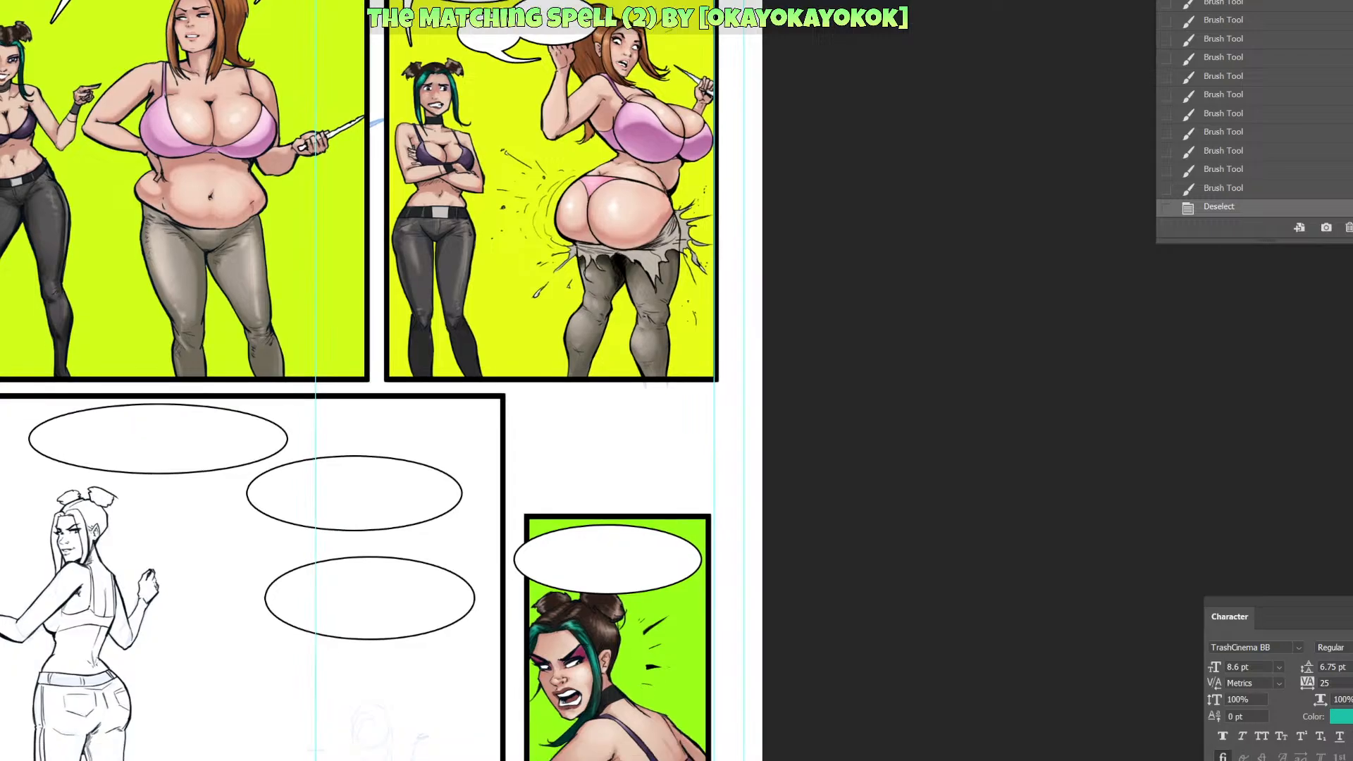
{"action": "scroll", "coordinate": [590, 422], "scroll_direction": "up", "scroll_amount": 3}
{"action": "scroll", "coordinate": [590, 423], "scroll_direction": "down", "scroll_amount": 3}
{"action": "left_click_drag", "start_coordinate": [450, 423], "coordinate": [453, 406]}
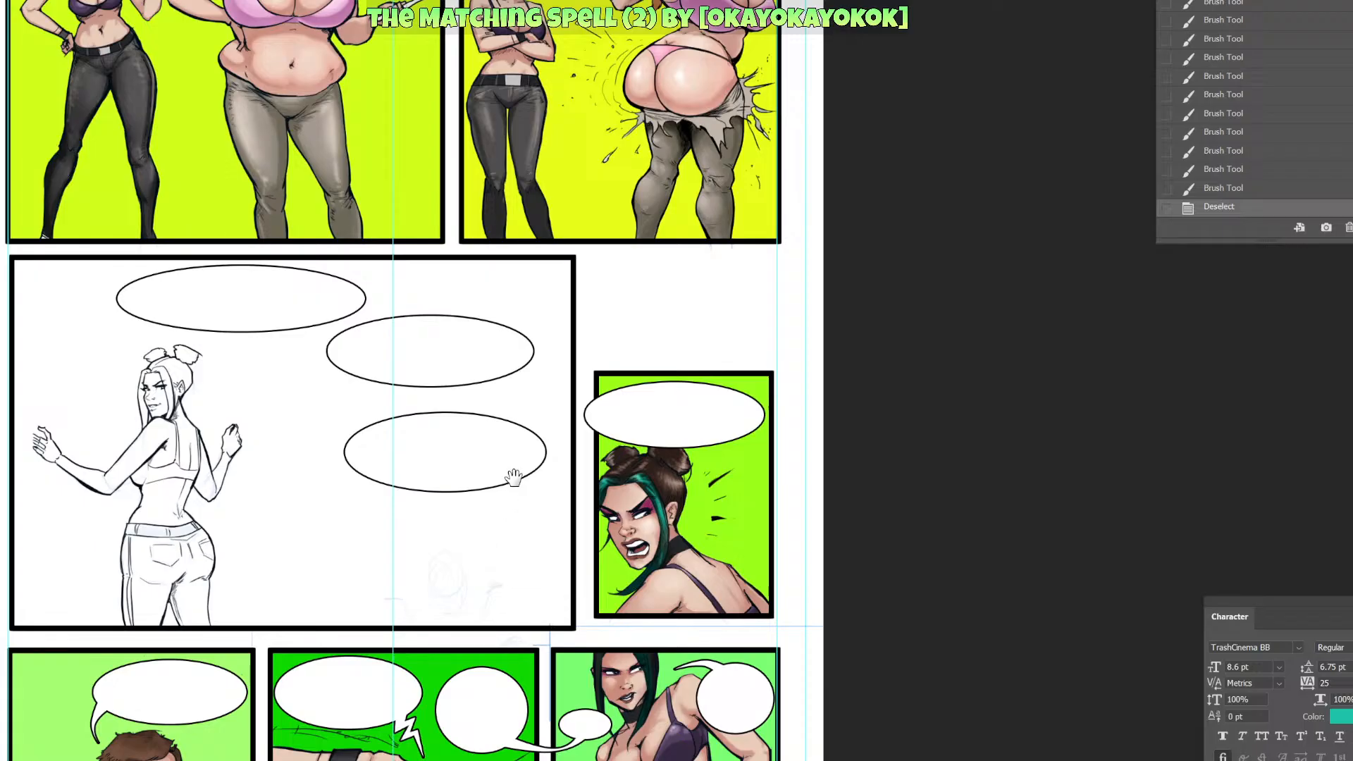
{"action": "left_click_drag", "start_coordinate": [333, 261], "coordinate": [332, 377]}
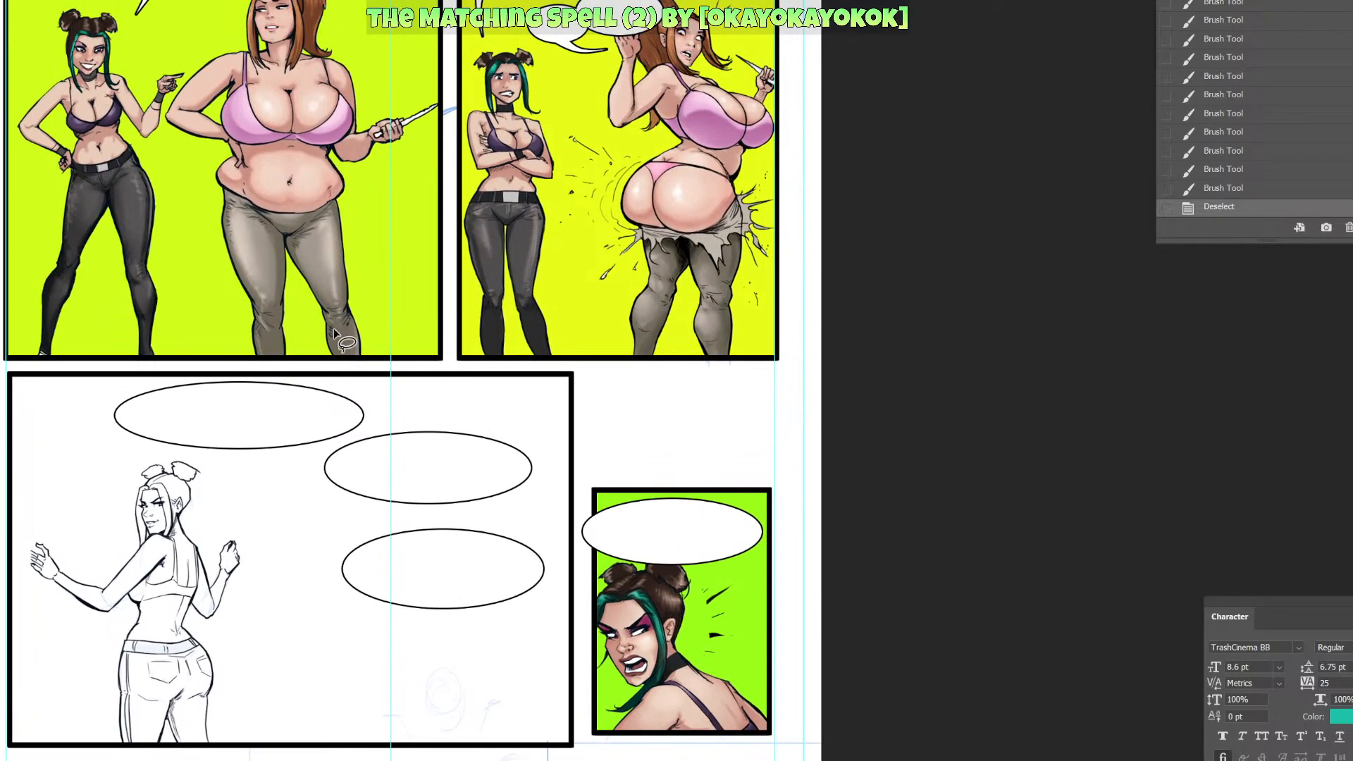